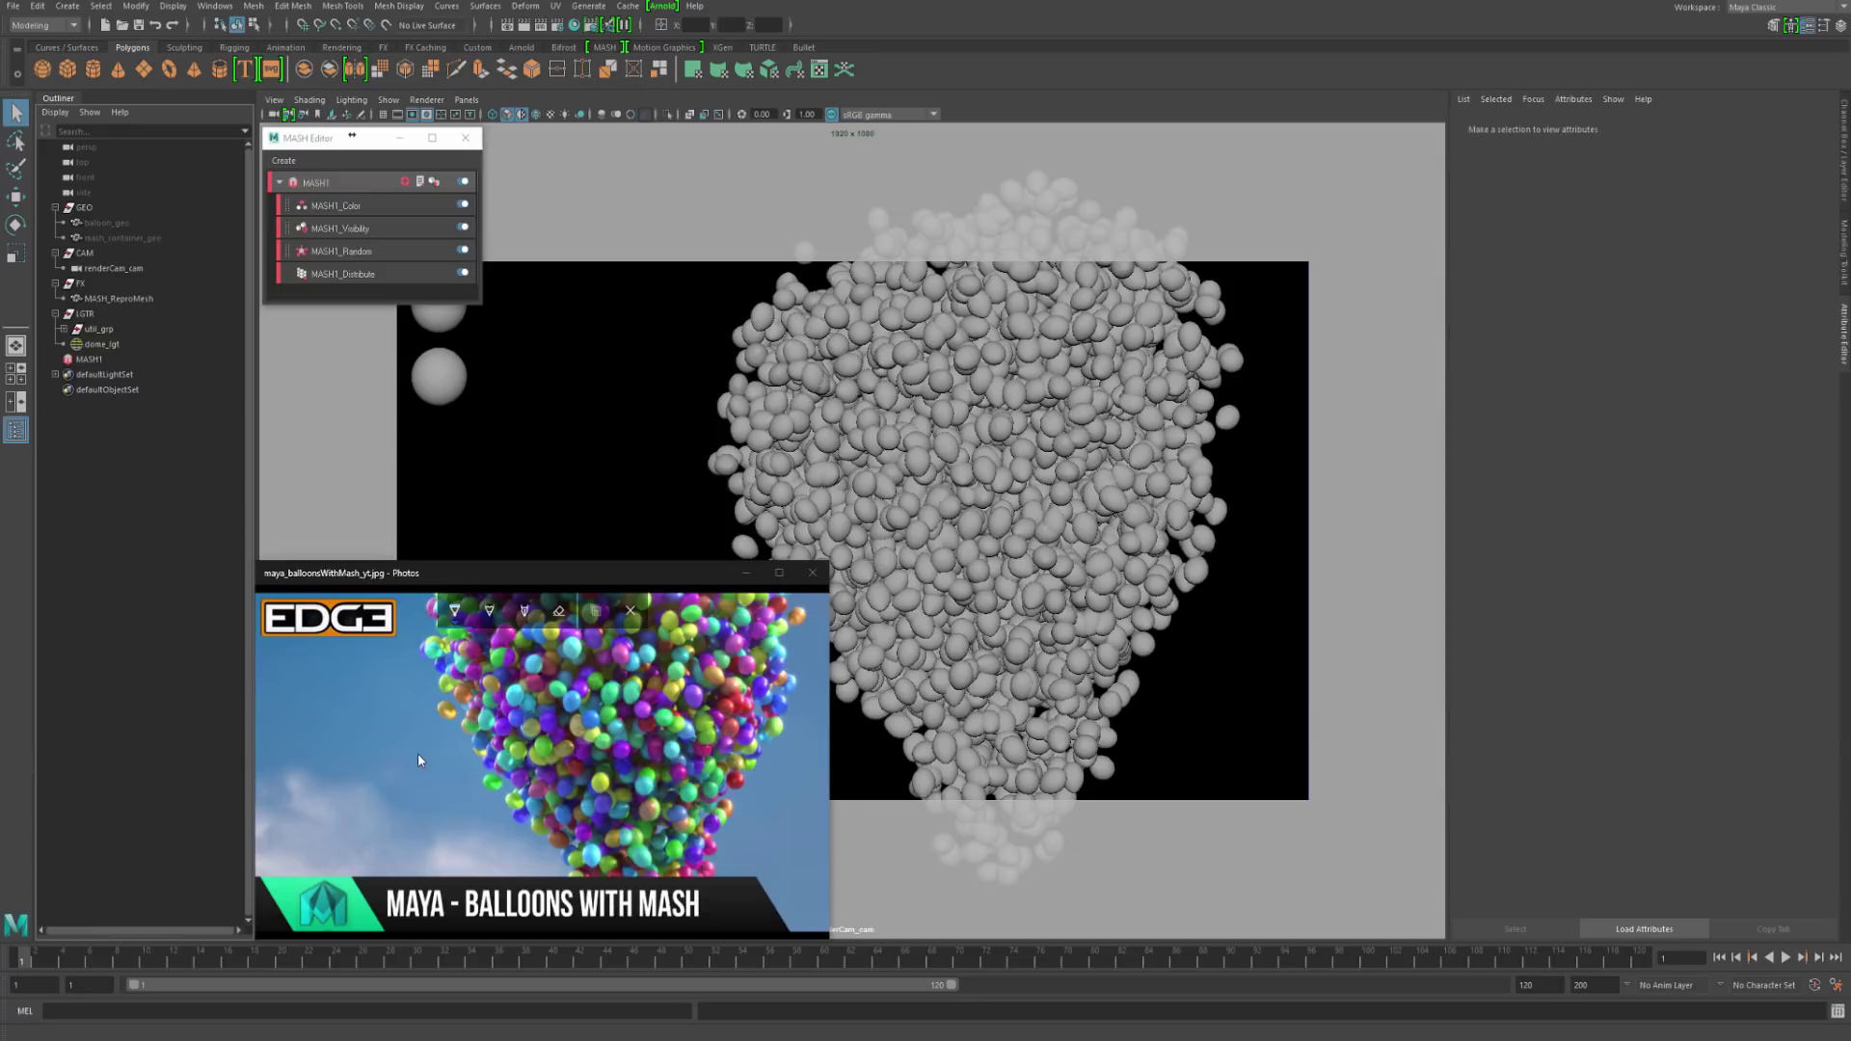
# Step: Close the reference image, review the MASH1 network's nodes and attributes in the MASH Editor, and close the editor
pyautogui.click(813, 573)
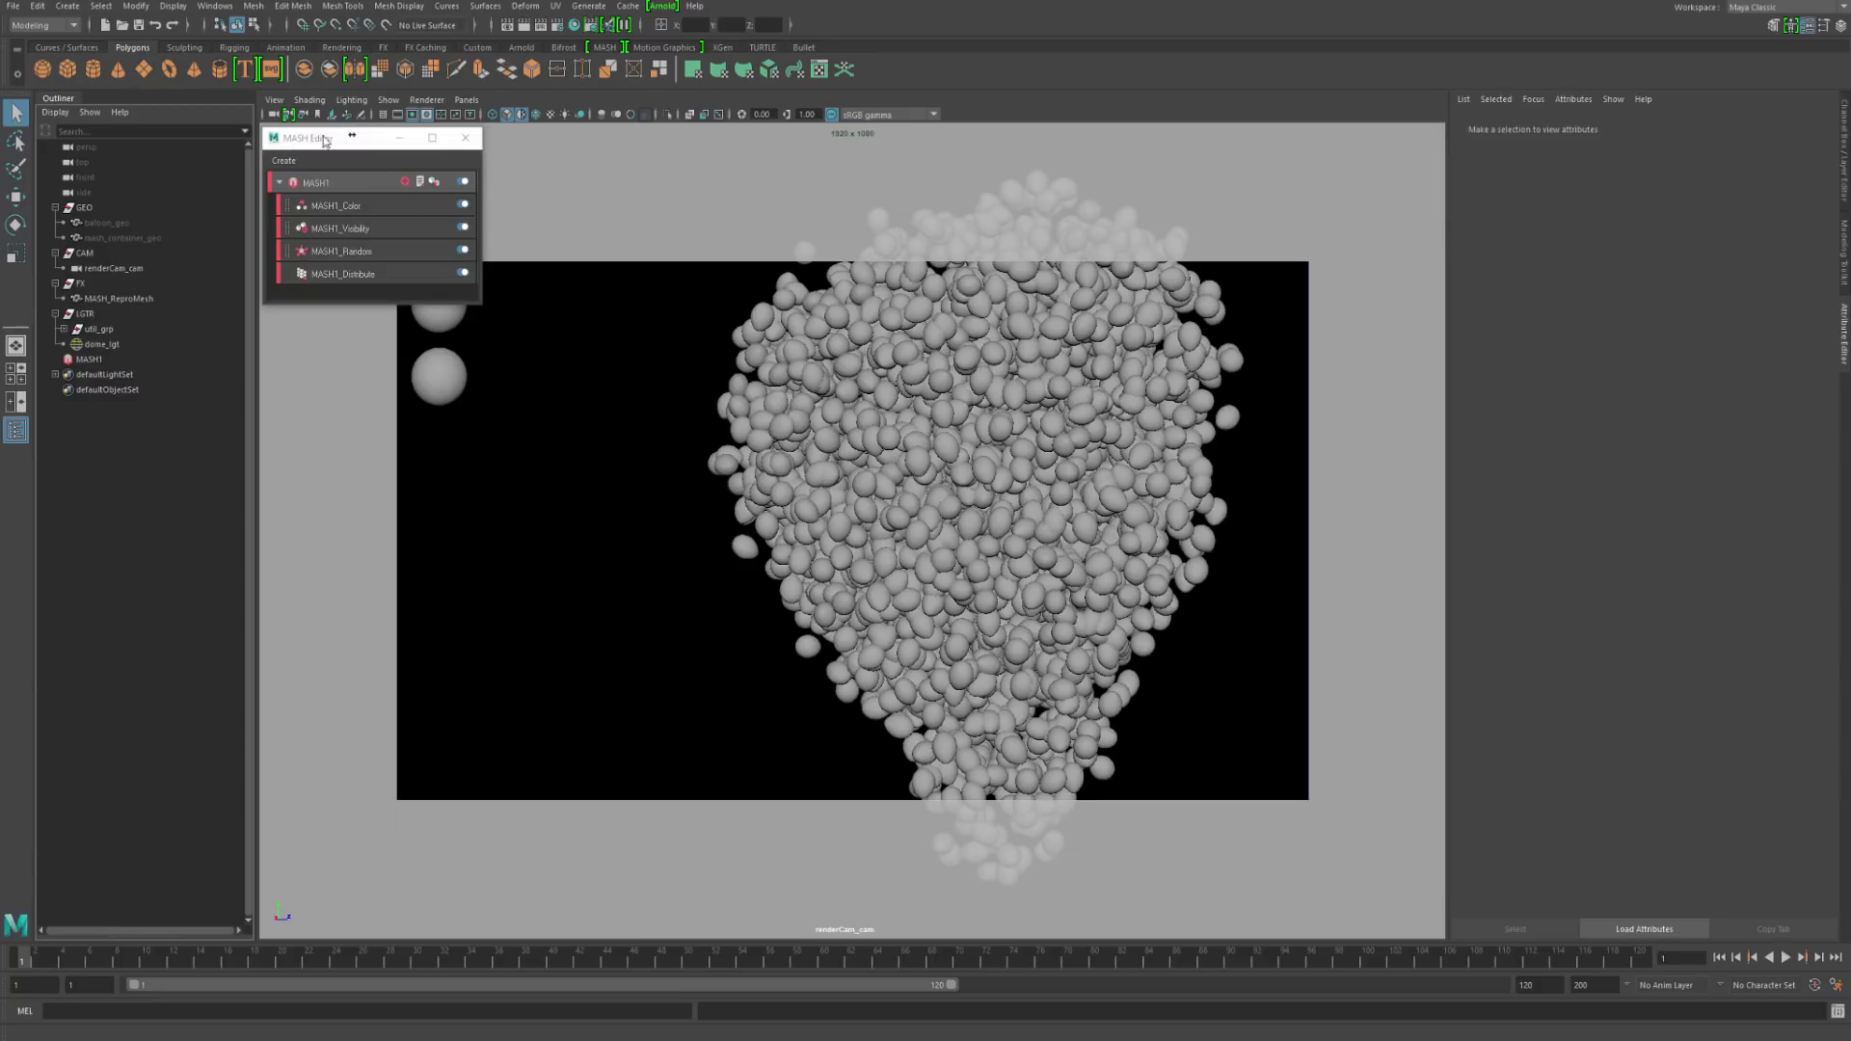
pyautogui.moveTo(306, 144); pyautogui.dragTo(309, 145)
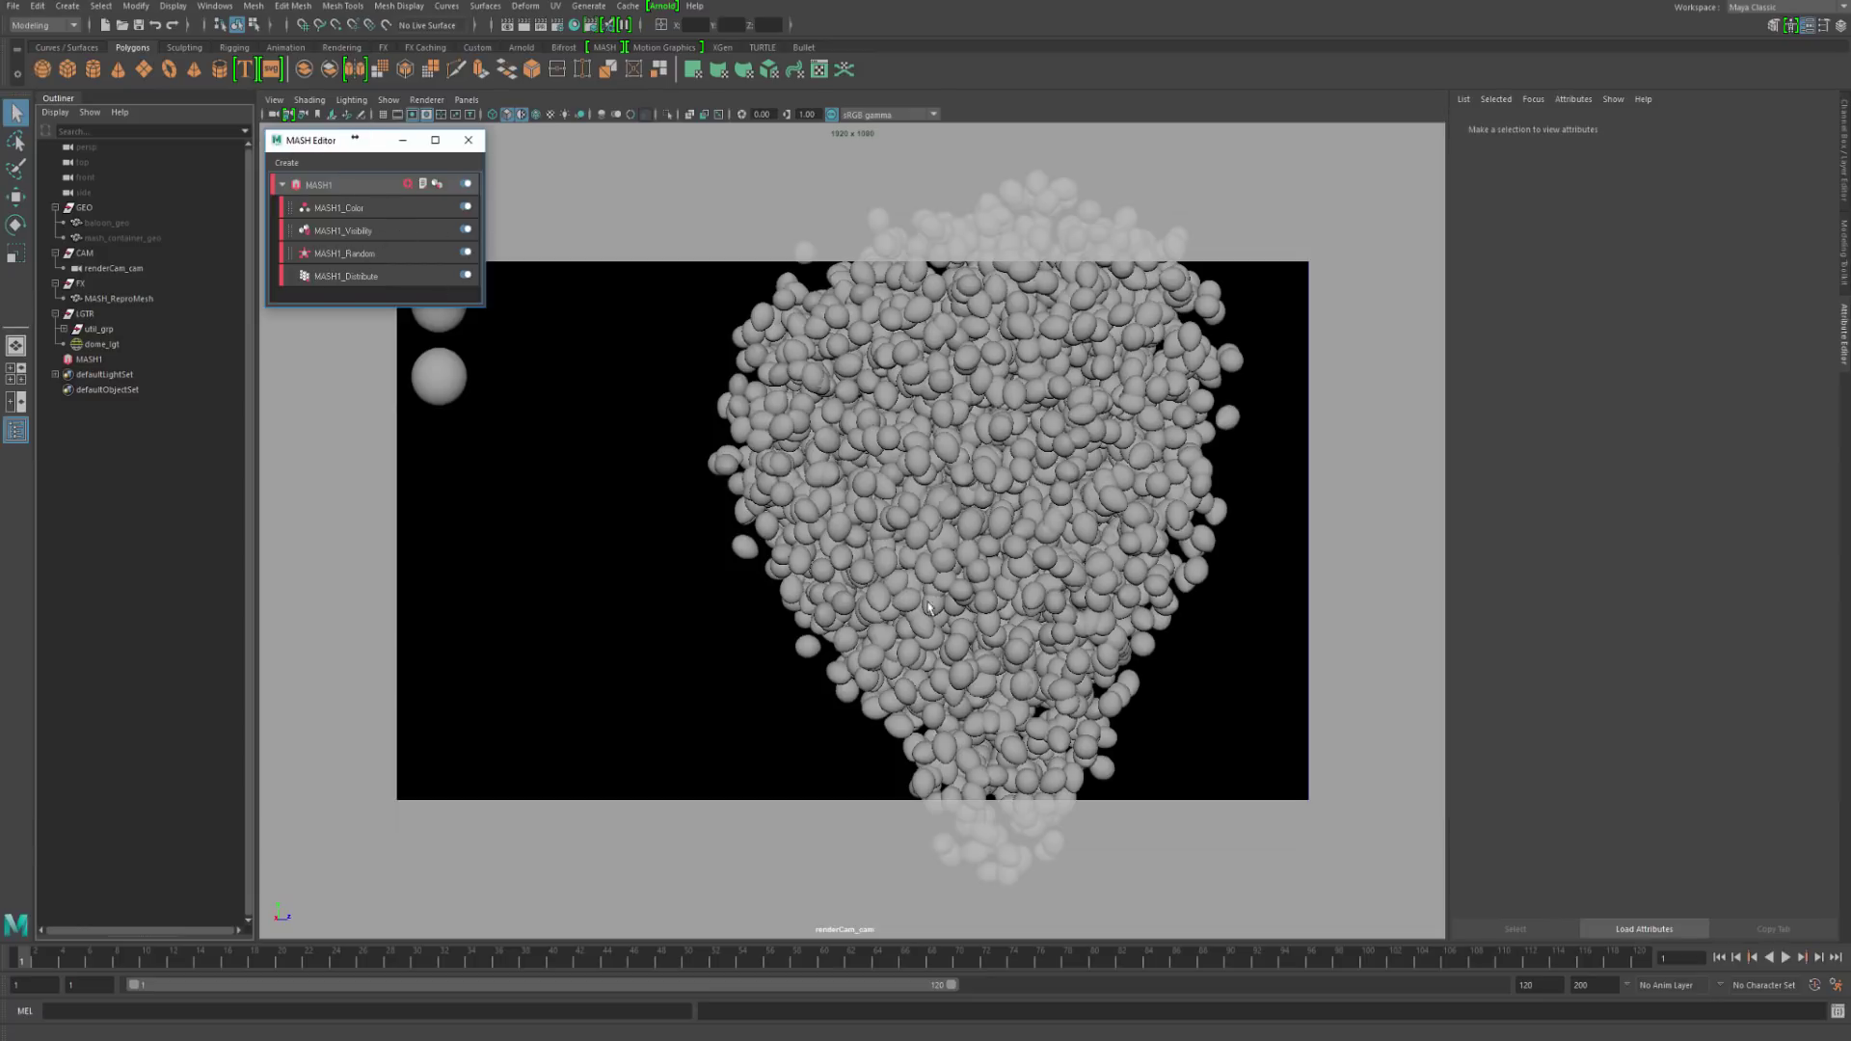
pyautogui.click(323, 185)
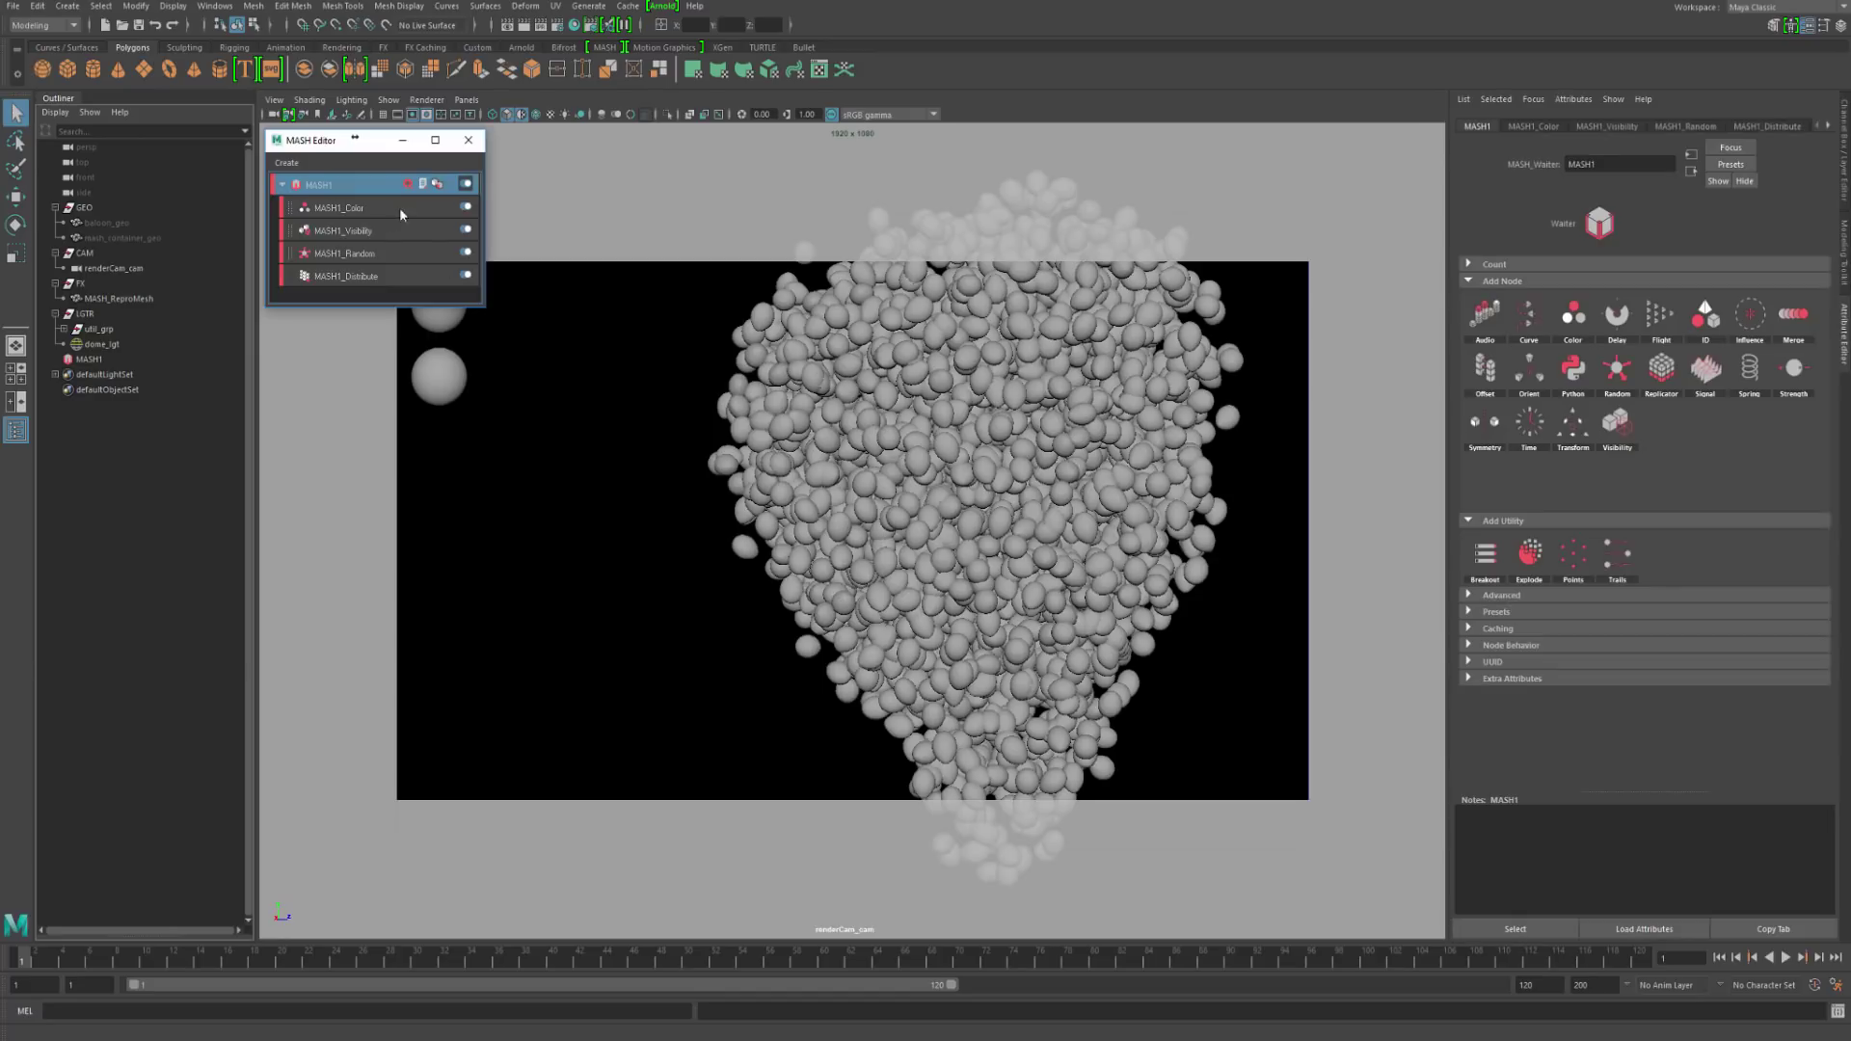
pyautogui.click(1548, 126)
pyautogui.click(1593, 126)
pyautogui.click(1477, 126)
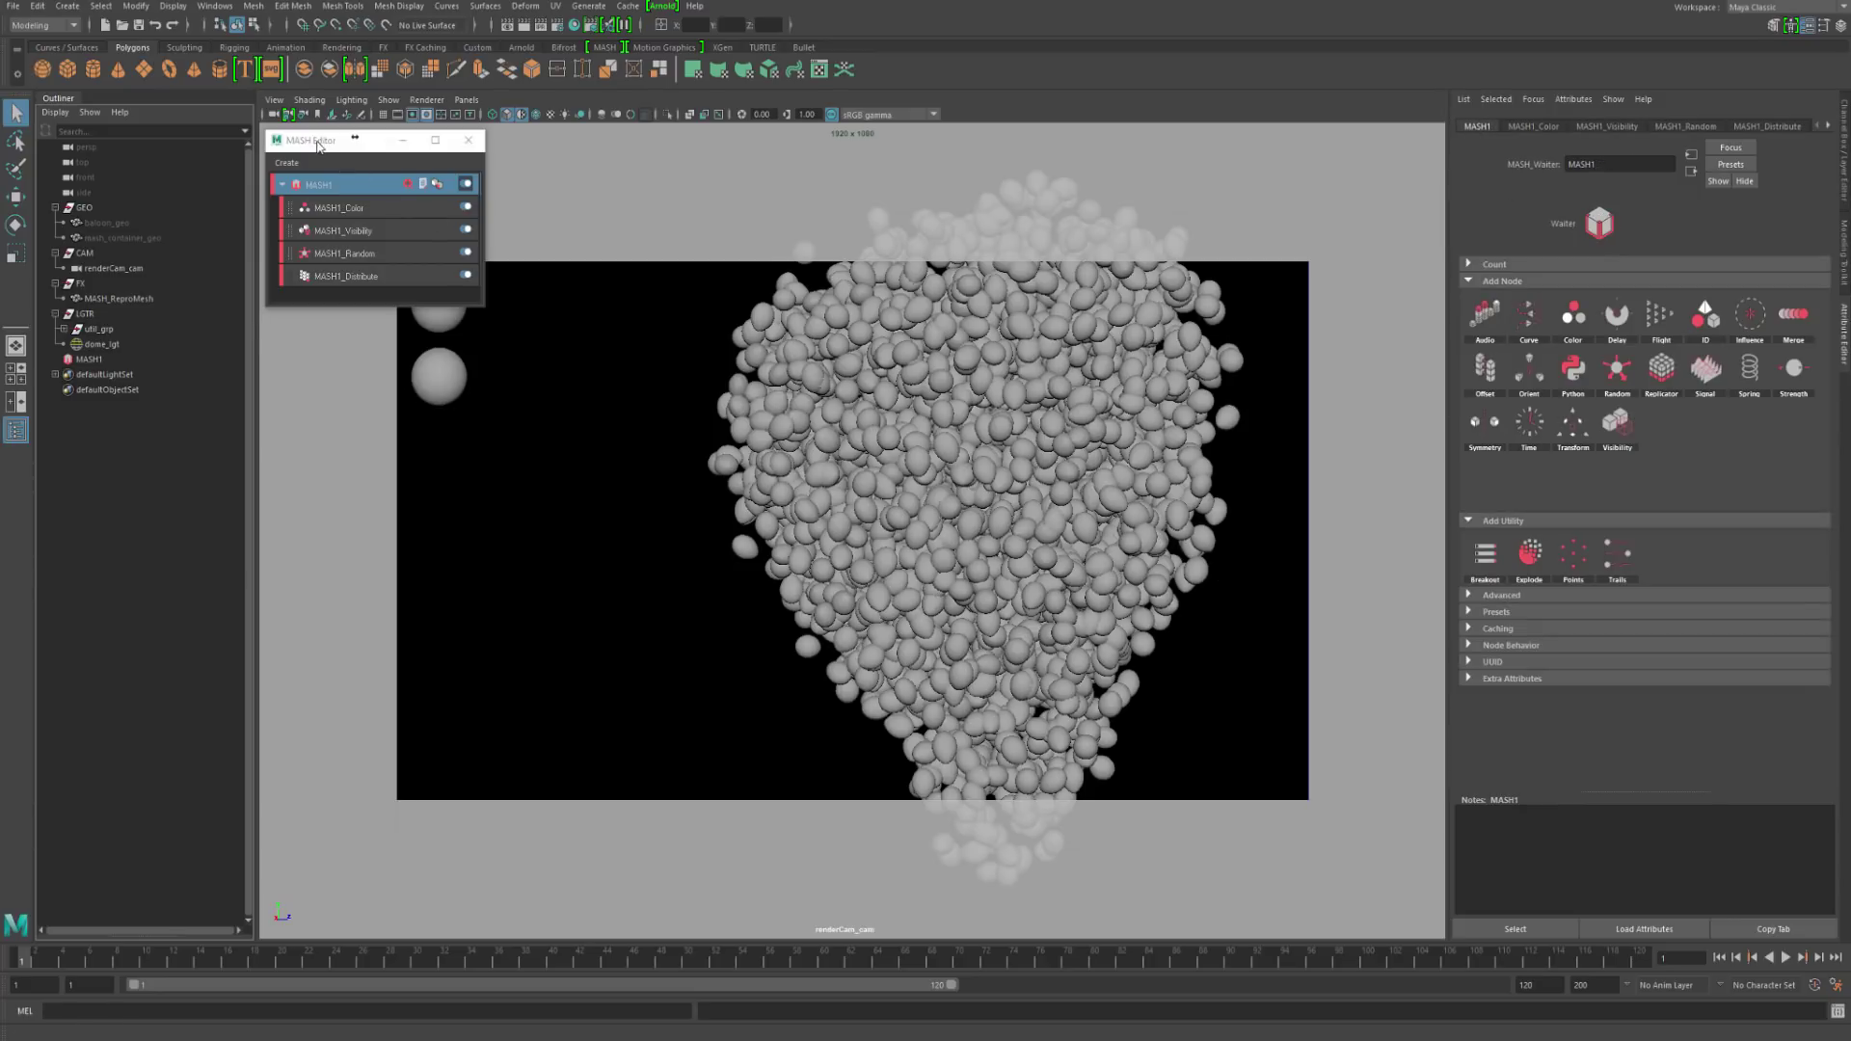
pyautogui.click(317, 142)
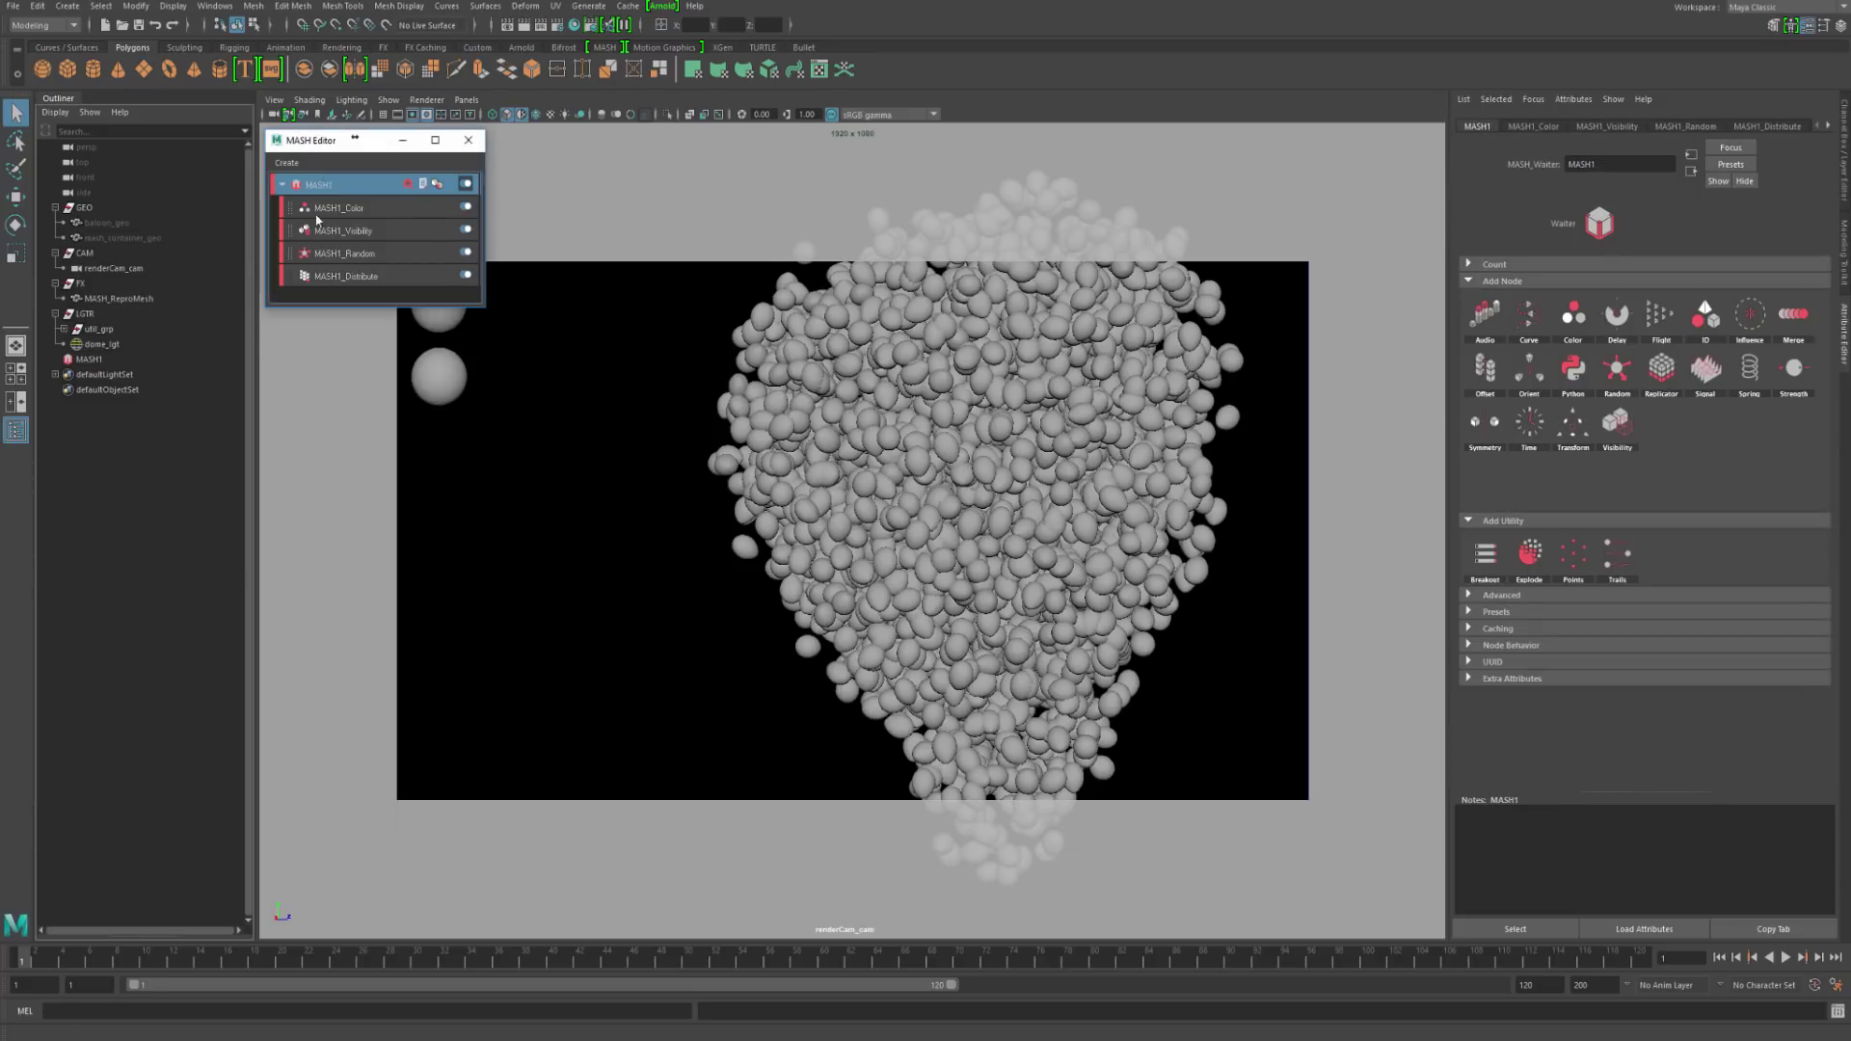
pyautogui.click(469, 139)
# Step: Check the mtoa.mll plug-in's information in the Plug-in Manager, and close both windows
pyautogui.click(214, 5)
pyautogui.moveTo(259, 151)
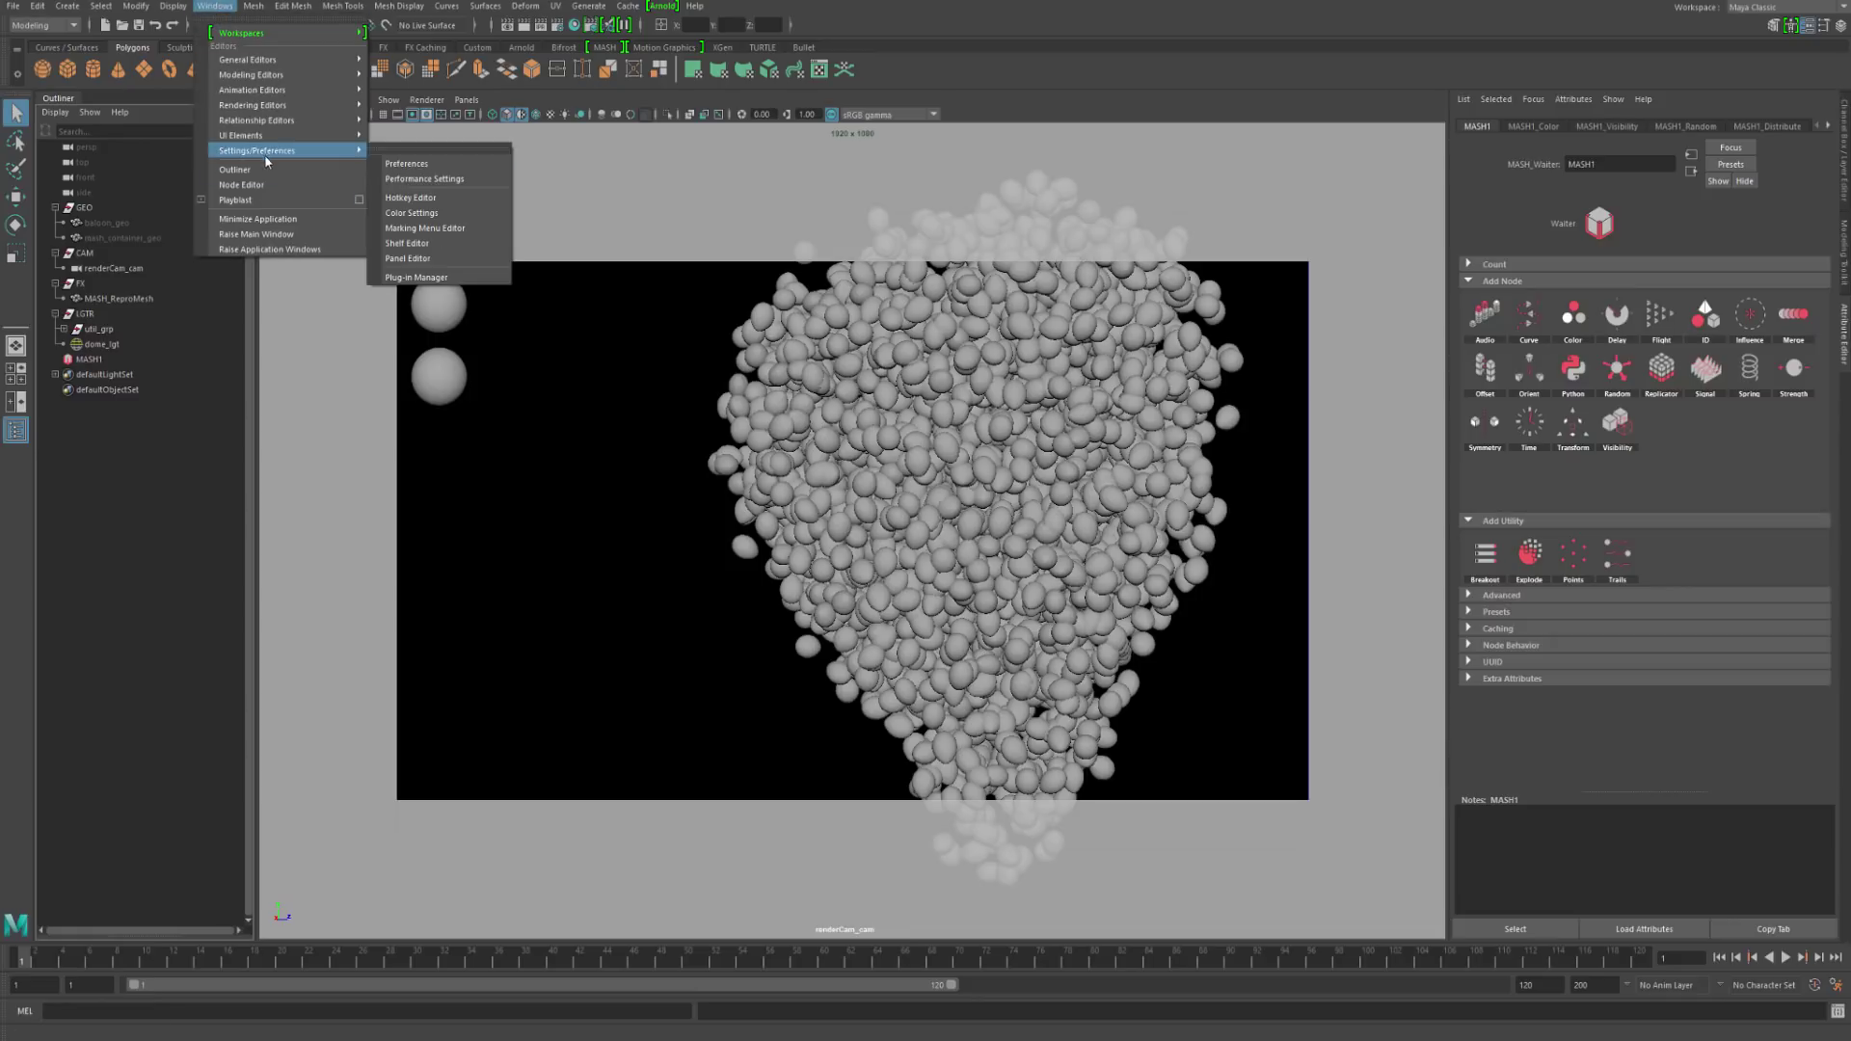
pyautogui.click(416, 279)
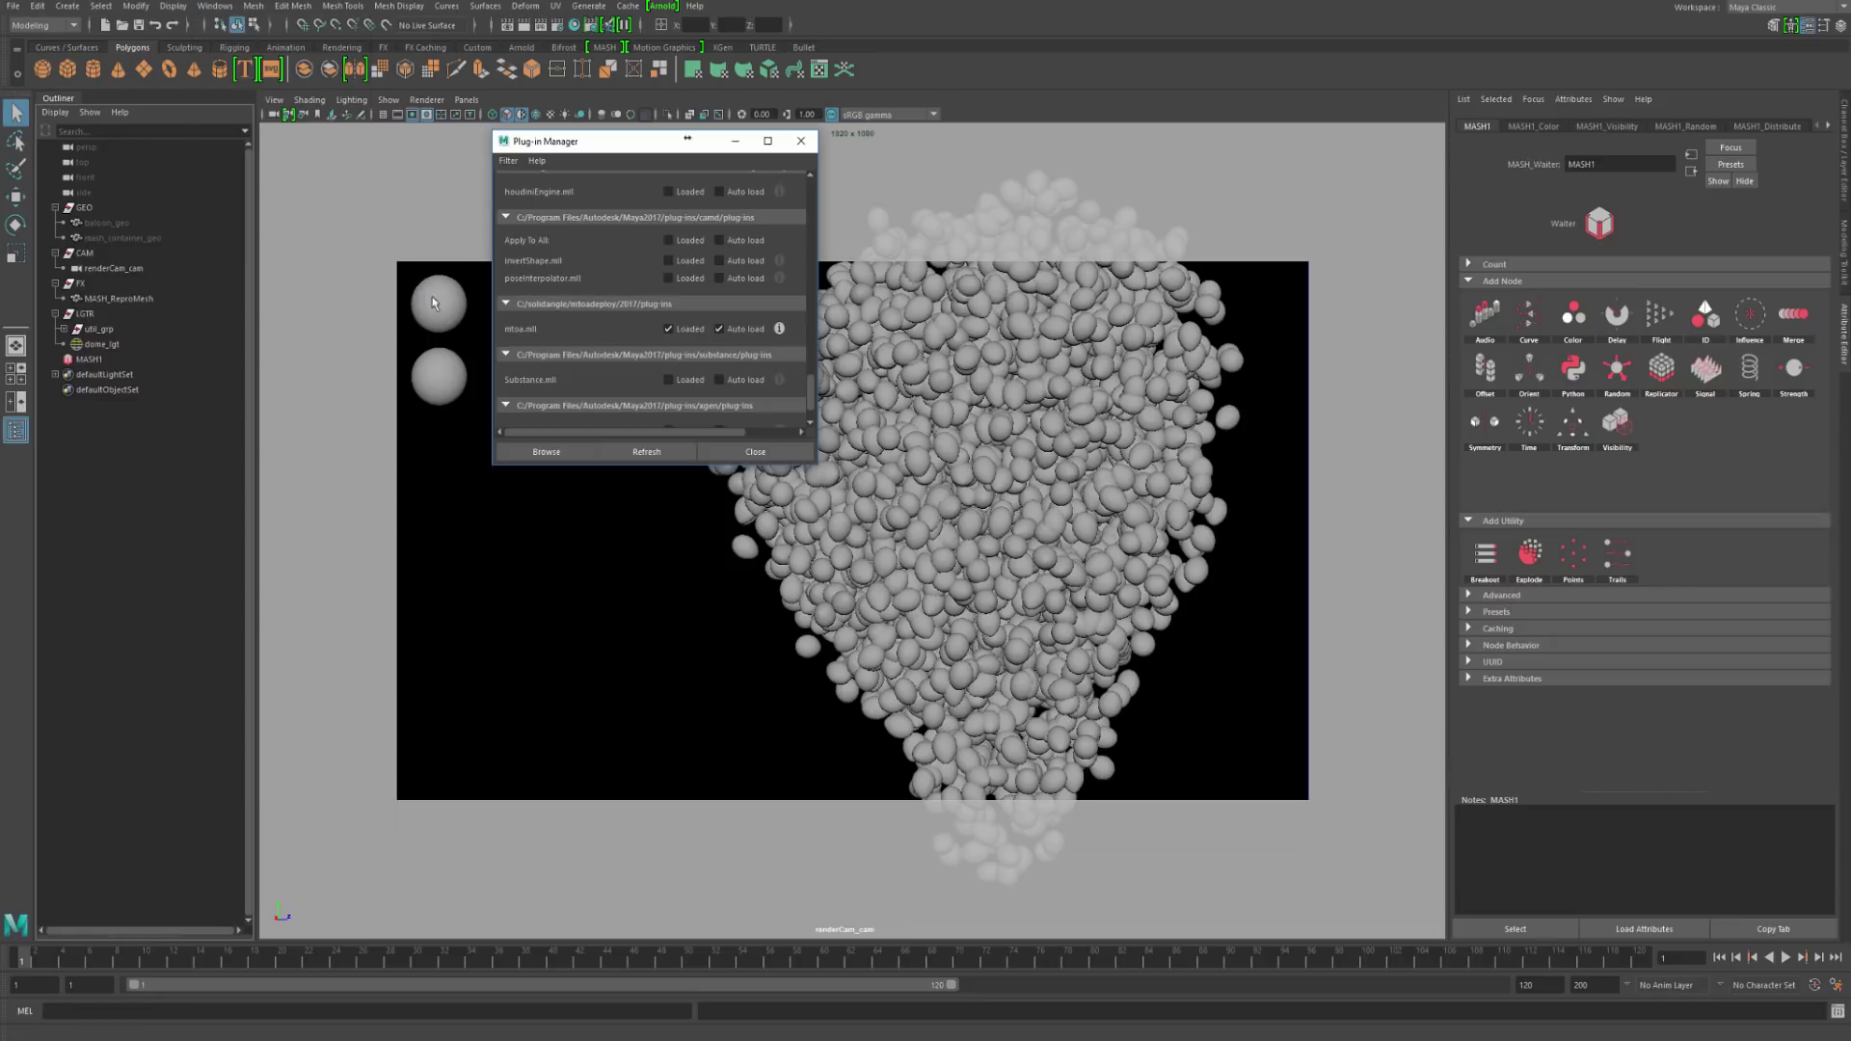
pyautogui.click(779, 329)
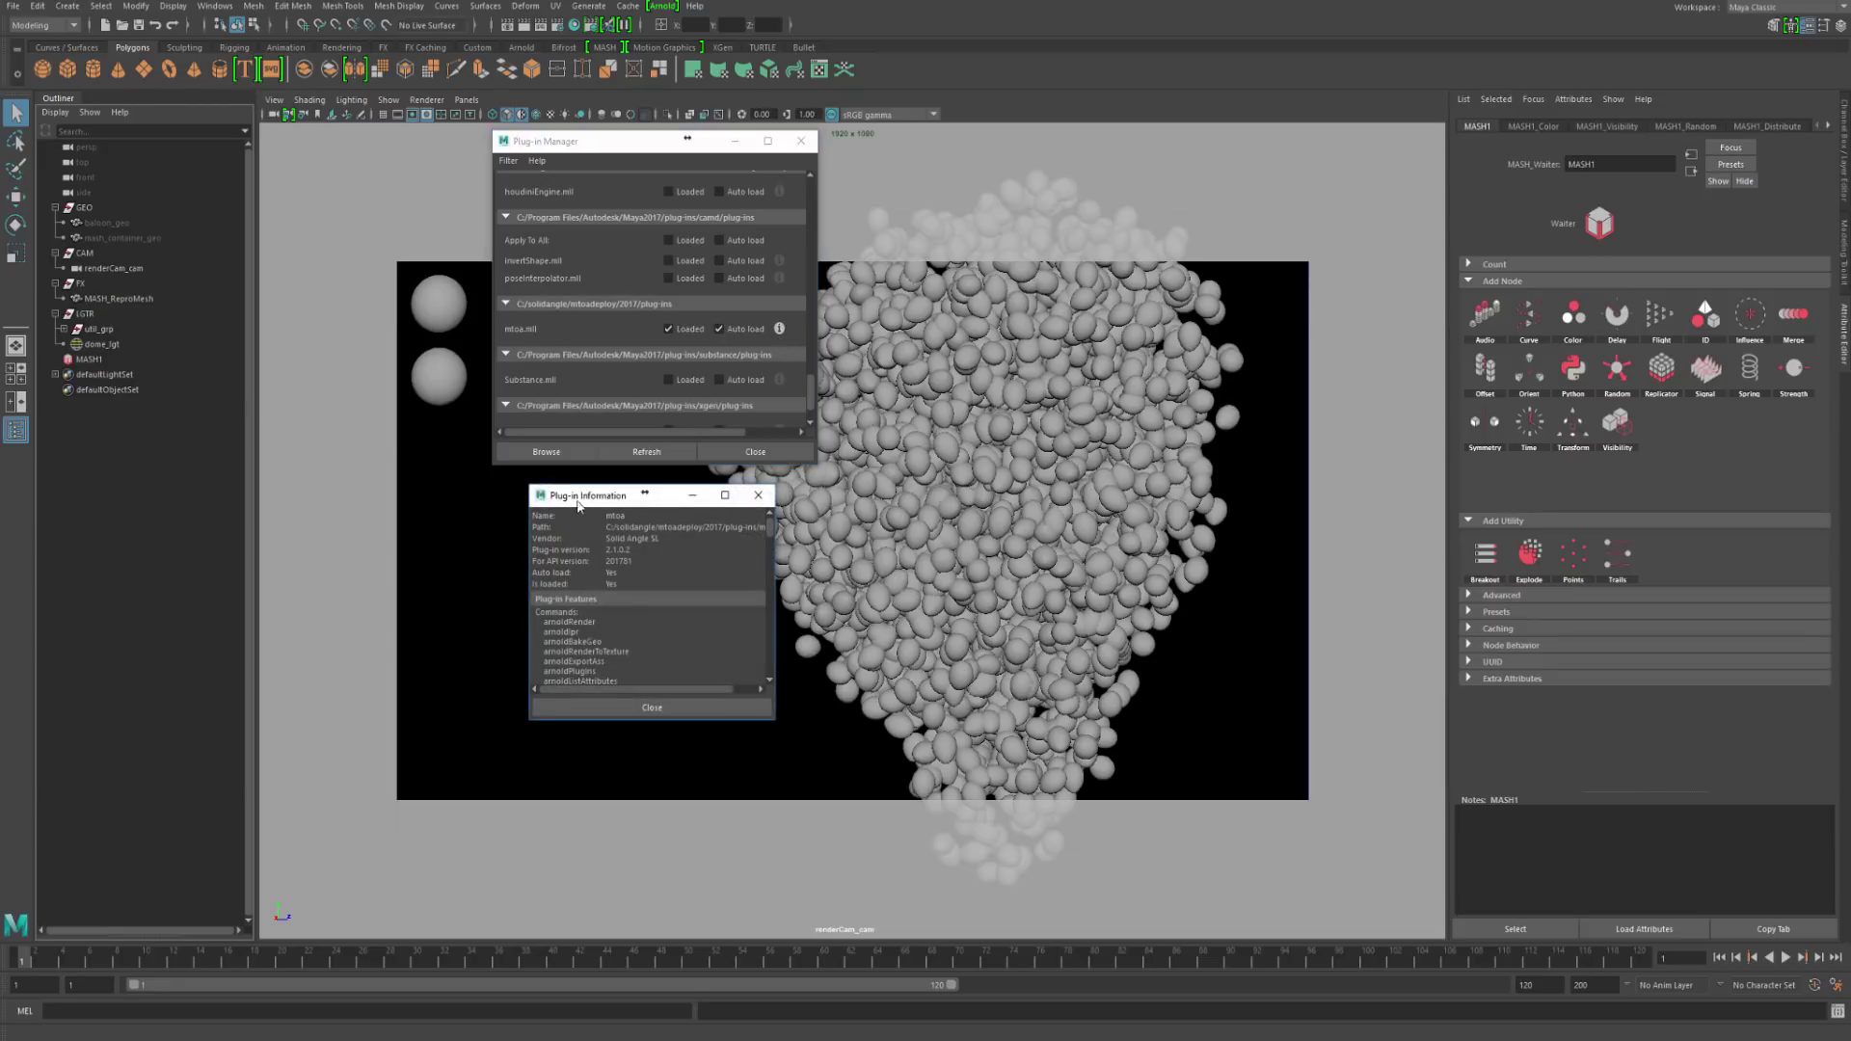
pyautogui.moveTo(579, 503); pyautogui.dragTo(544, 495)
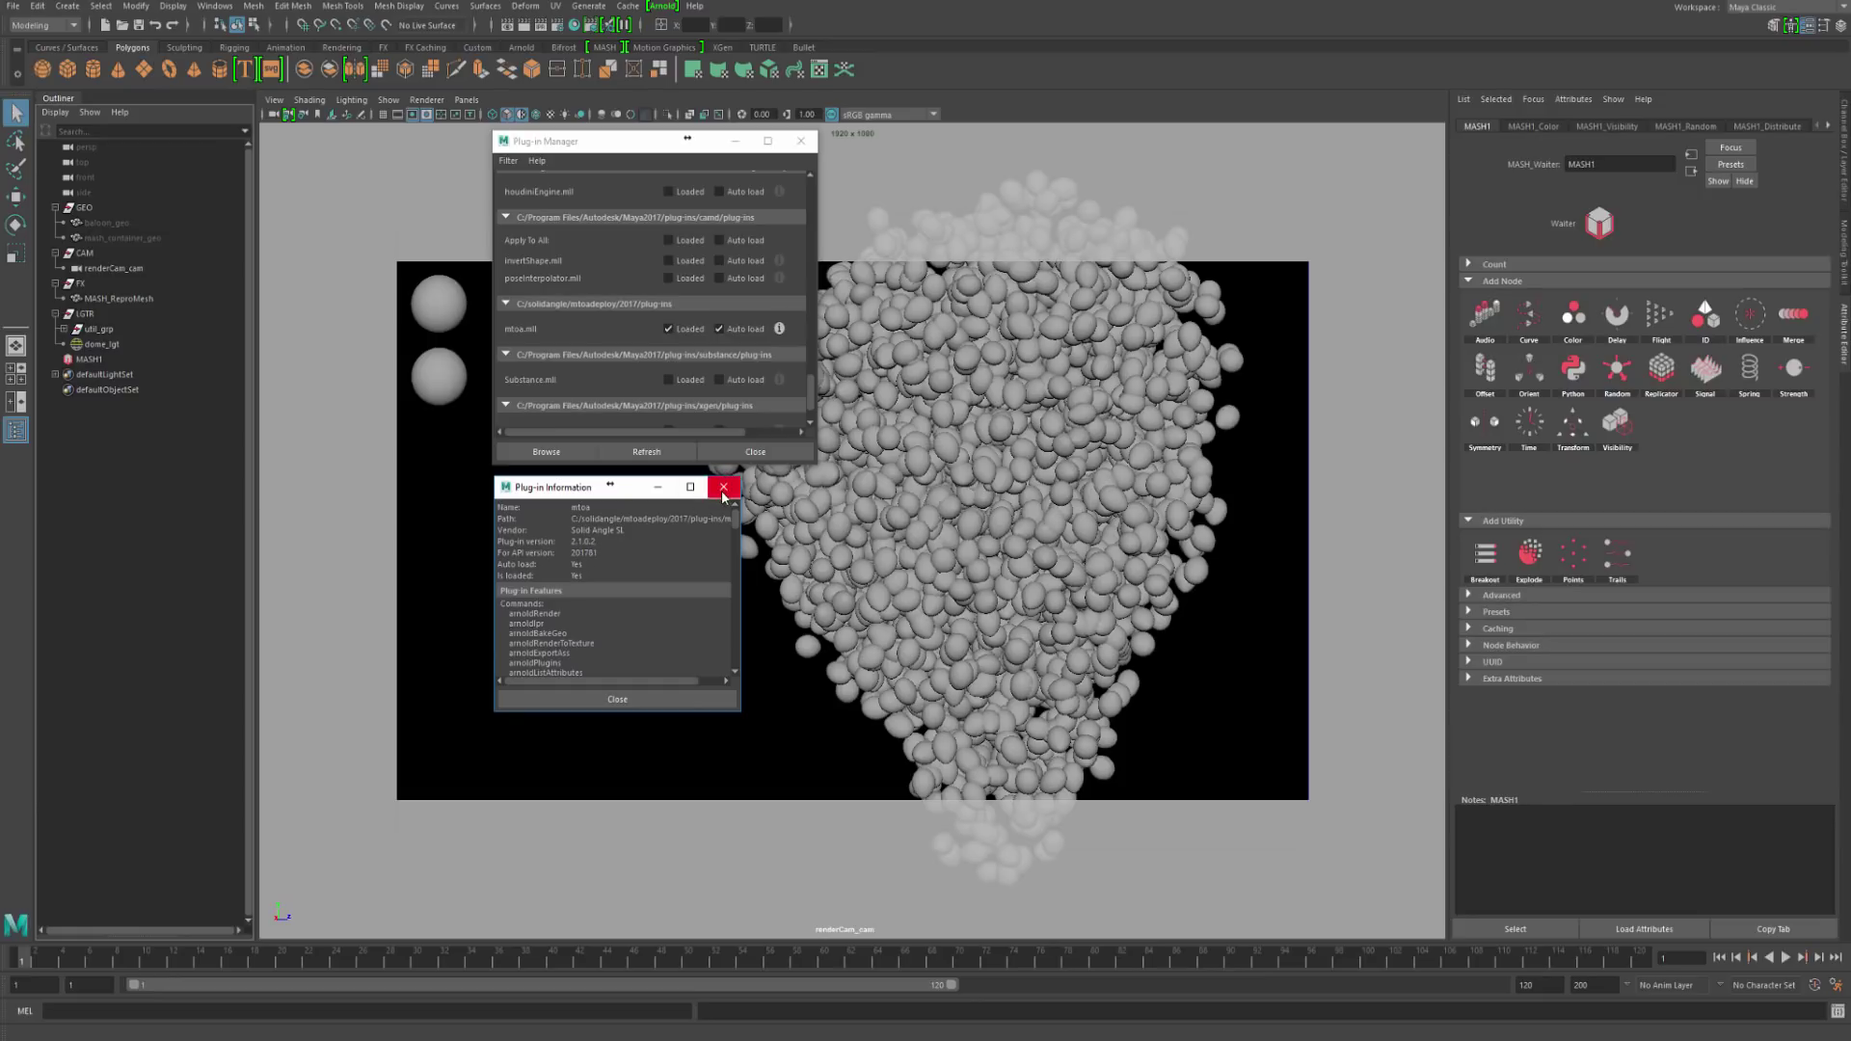
pyautogui.click(723, 488)
pyautogui.click(755, 451)
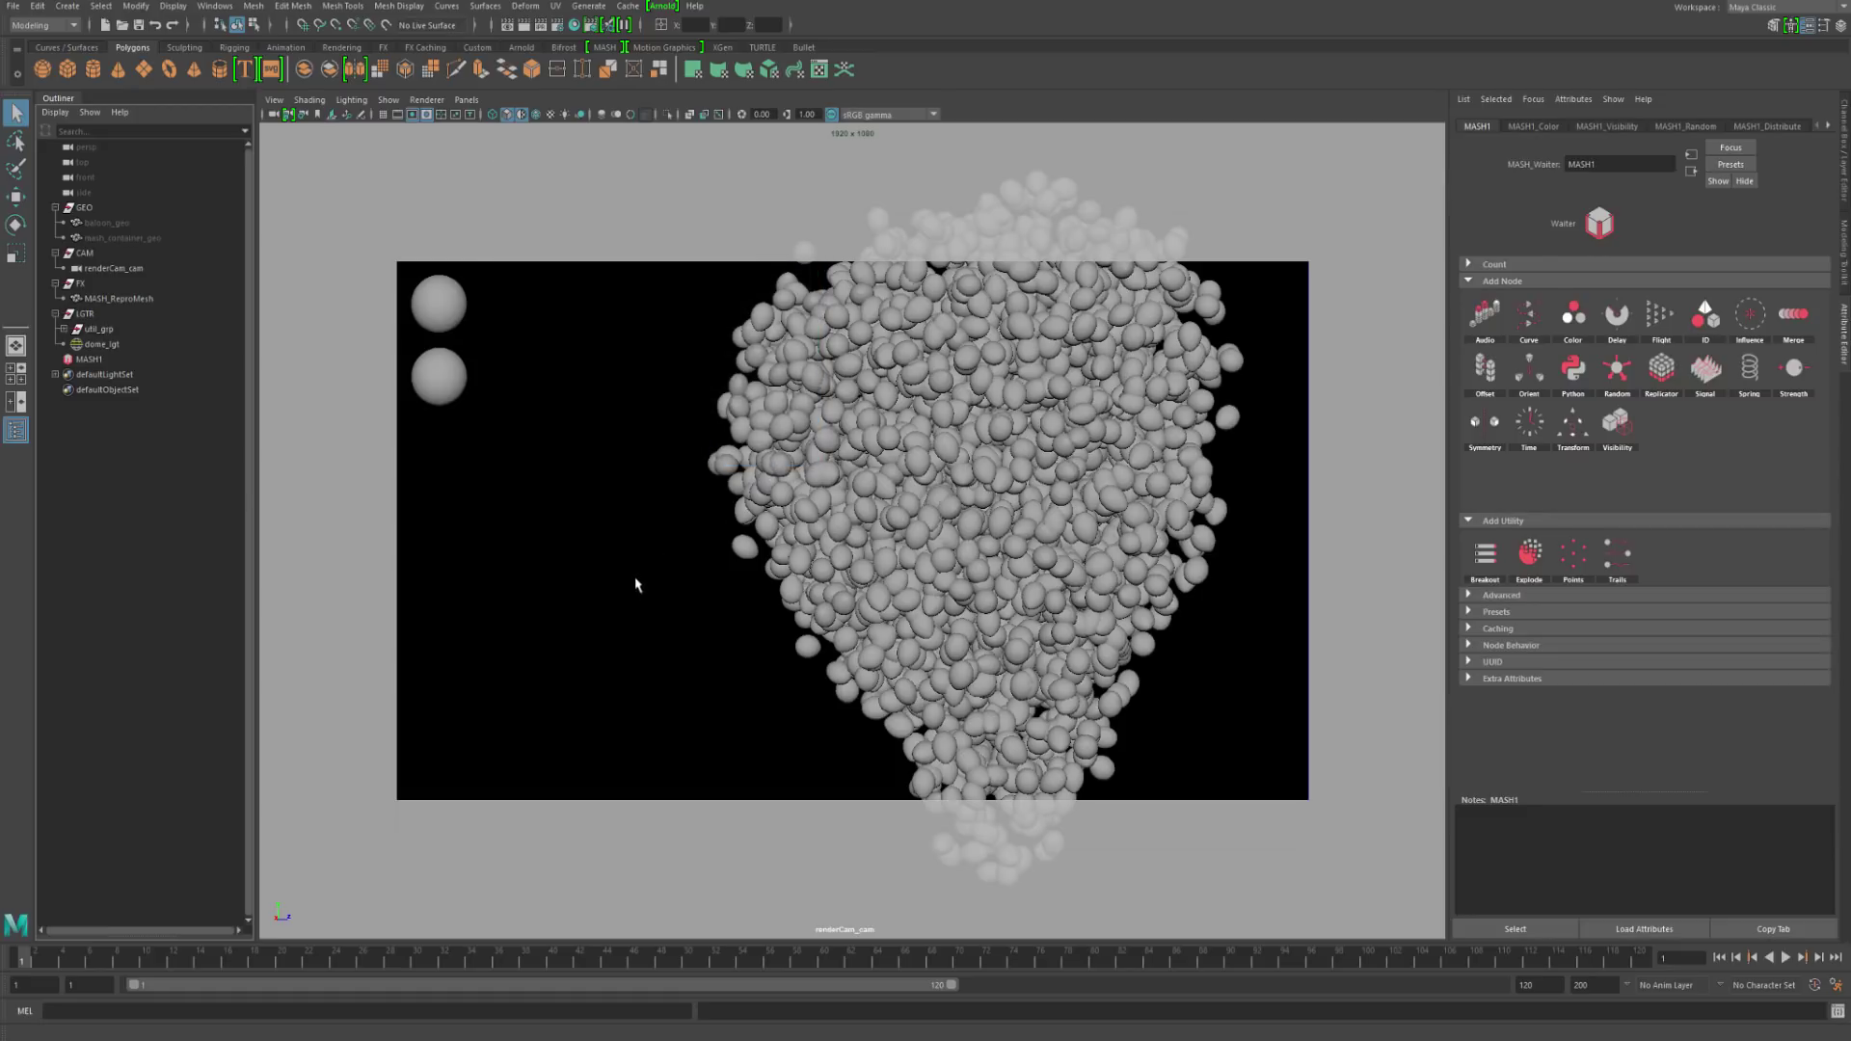
pyautogui.click(459, 309)
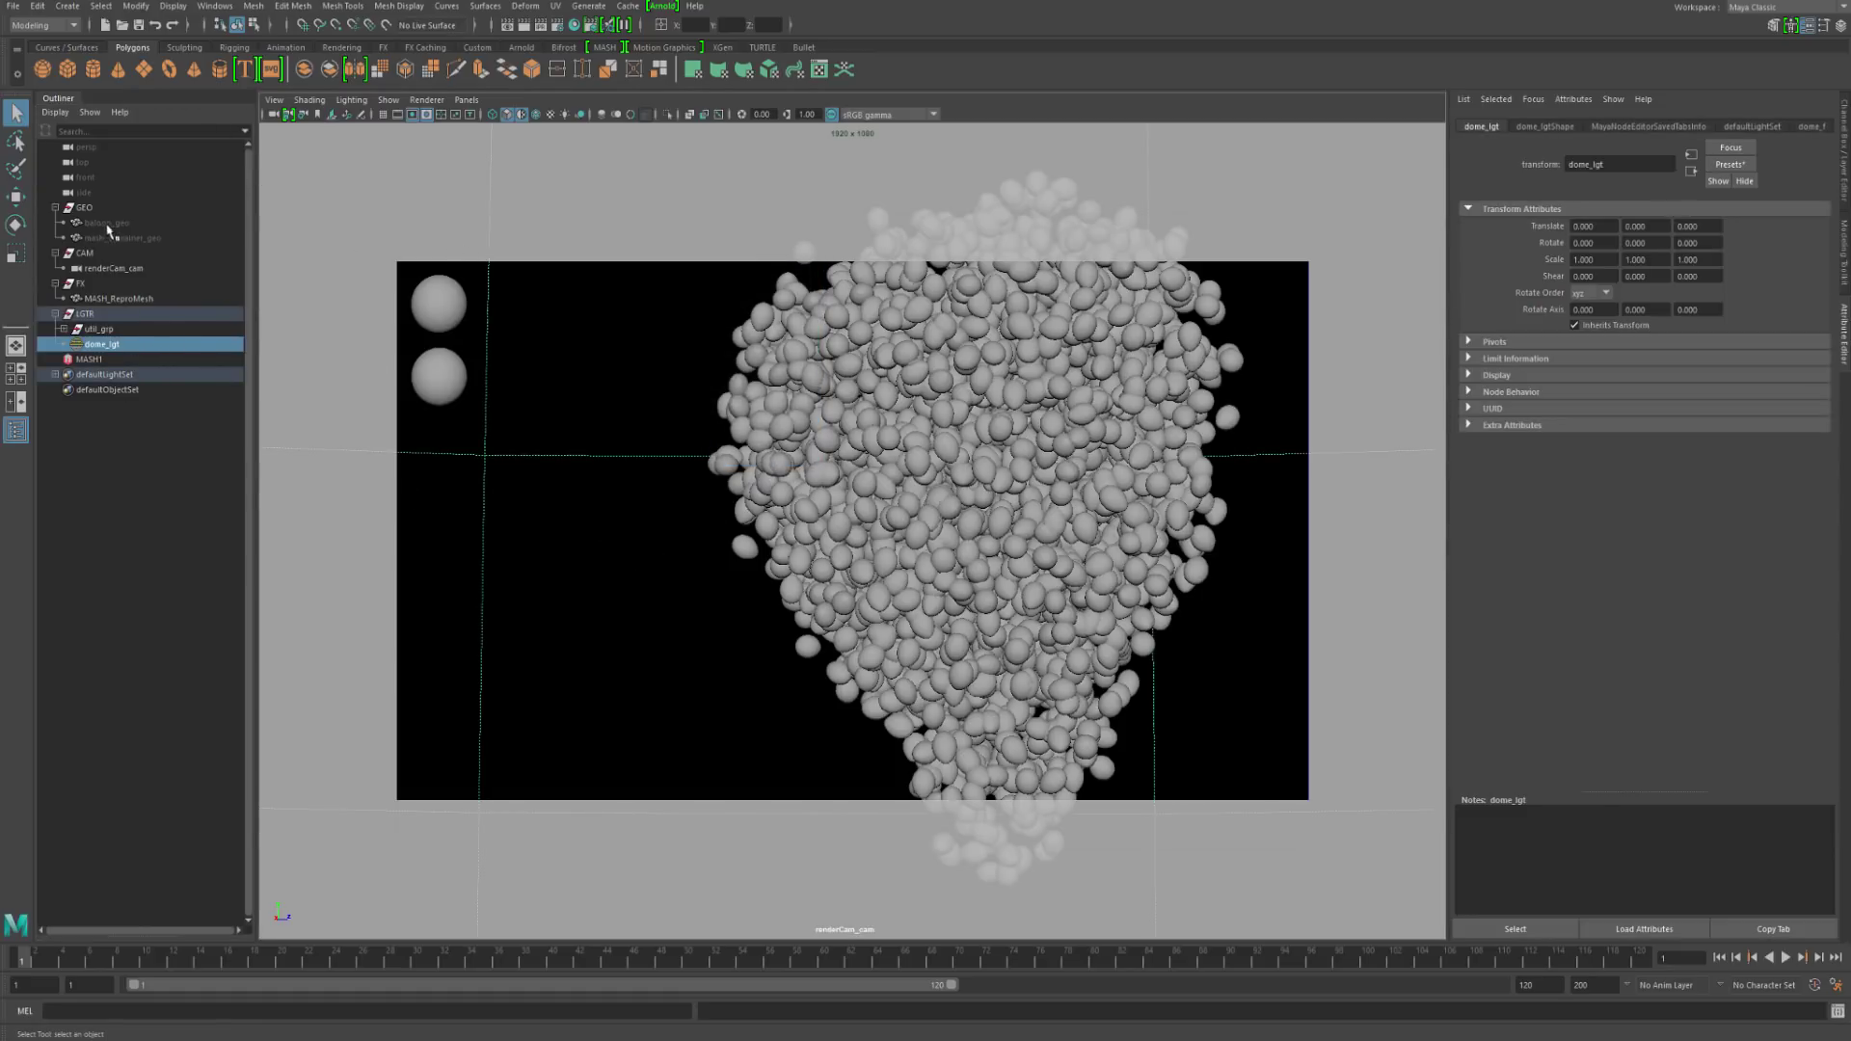
pyautogui.moveTo(111, 223); pyautogui.dragTo(106, 239)
pyautogui.hotkey('ctrl', 'z')
# Step: Switch to the perspective view and frame the whole balloon cluster above the ground plane for inspection
pyautogui.press('space')
pyautogui.moveTo(662, 554); pyautogui.dragTo(659, 521)
pyautogui.keyDown('alt'); pyautogui.moveTo(585, 428); pyautogui.dragTo(731, 492, button='right'); pyautogui.keyUp('alt')
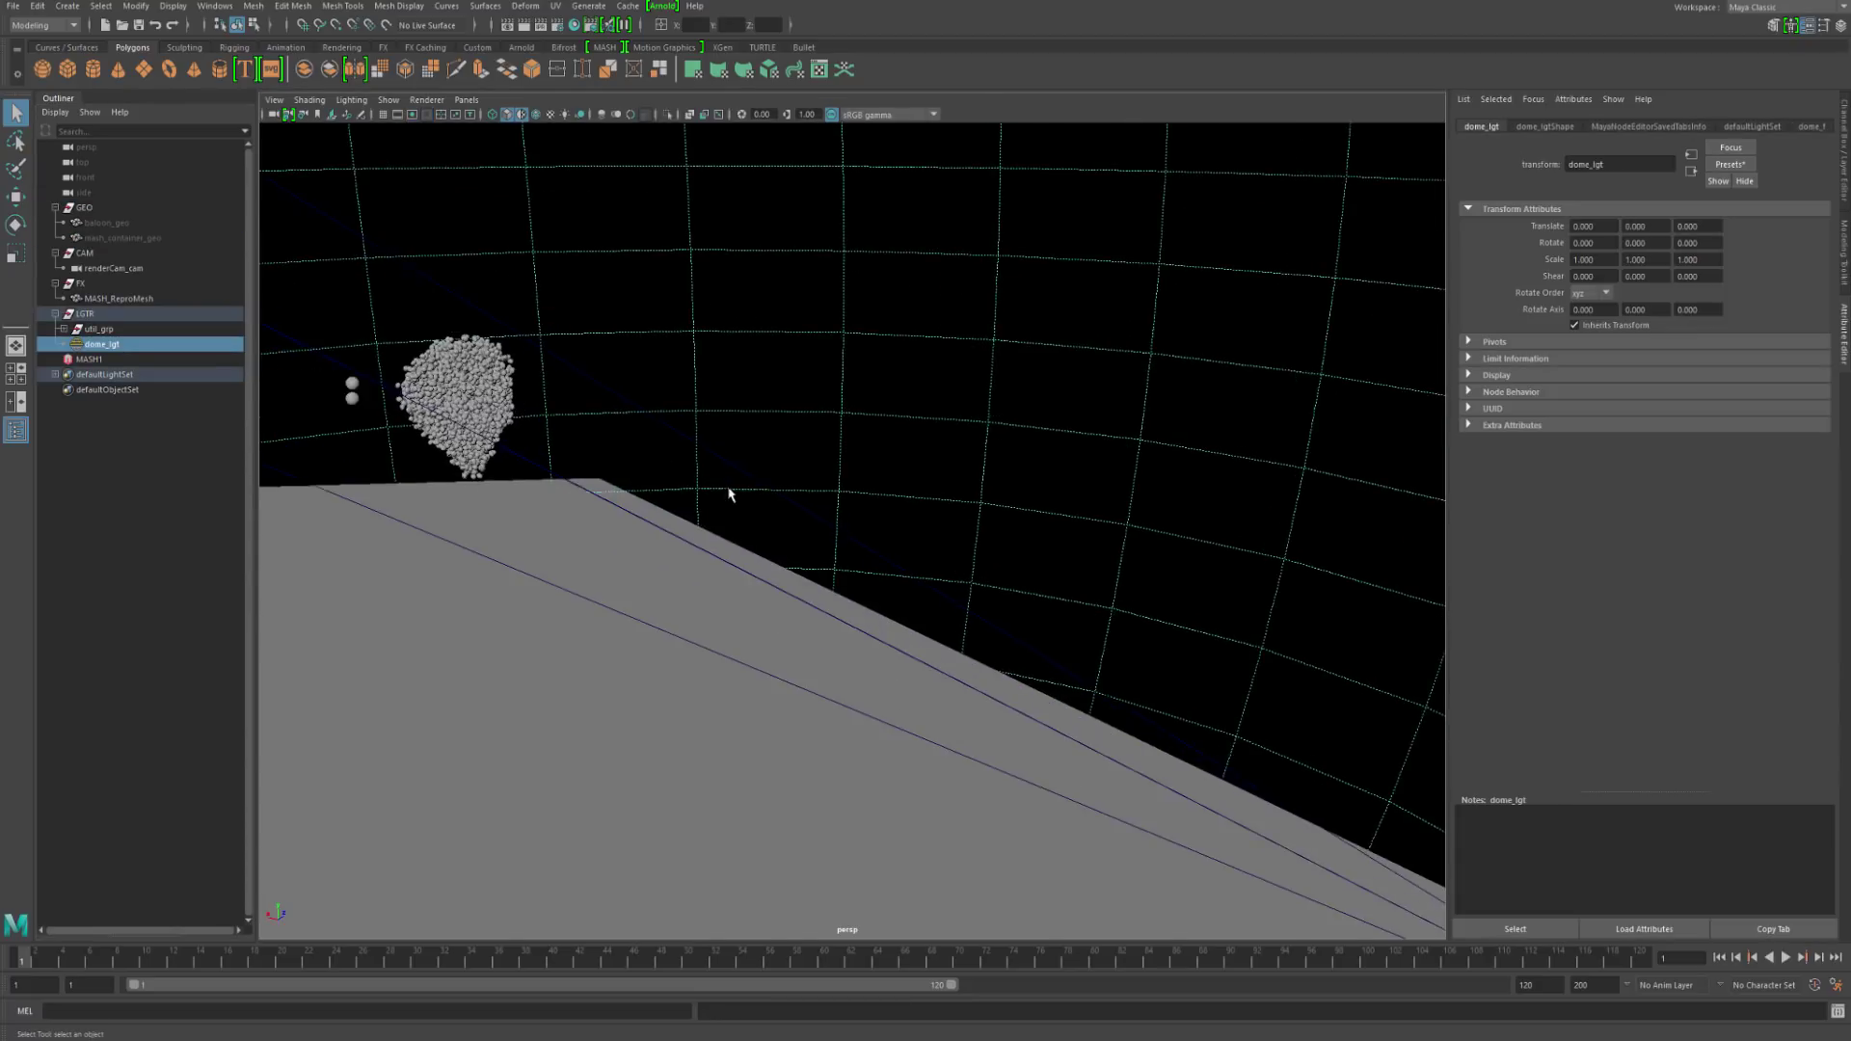
pyautogui.keyDown('alt'); pyautogui.moveTo(731, 492); pyautogui.dragTo(793, 530, button='middle'); pyautogui.keyUp('alt')
pyautogui.keyDown('alt'); pyautogui.moveTo(793, 529); pyautogui.dragTo(927, 643, button='right'); pyautogui.keyUp('alt')
pyautogui.keyDown('alt'); pyautogui.moveTo(927, 643); pyautogui.dragTo(1032, 727, button='middle'); pyautogui.keyUp('alt')
pyautogui.keyDown('alt'); pyautogui.moveTo(721, 492); pyautogui.dragTo(789, 495, button='middle'); pyautogui.keyUp('alt')
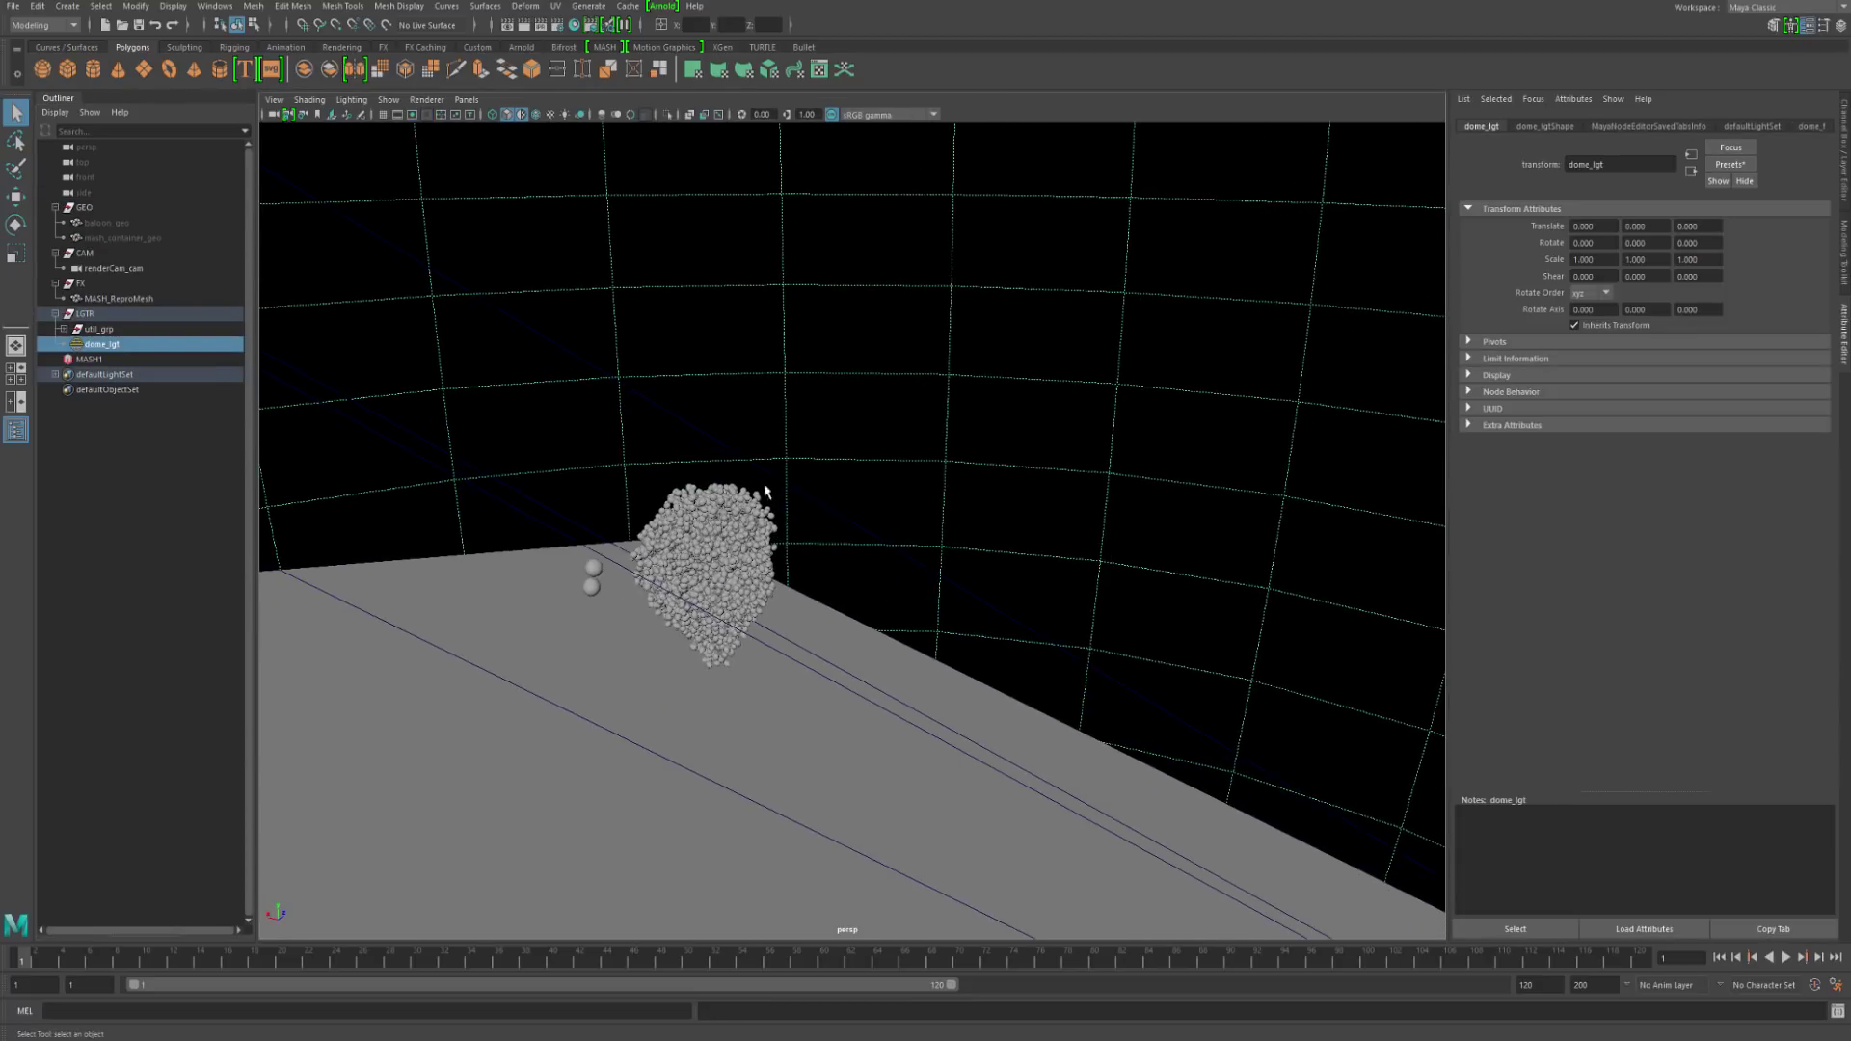
pyautogui.keyDown('alt'); pyautogui.moveTo(789, 496); pyautogui.dragTo(1015, 684, button='right'); pyautogui.keyUp('alt')
pyautogui.keyDown('alt'); pyautogui.moveTo(954, 674); pyautogui.dragTo(909, 425); pyautogui.keyUp('alt')
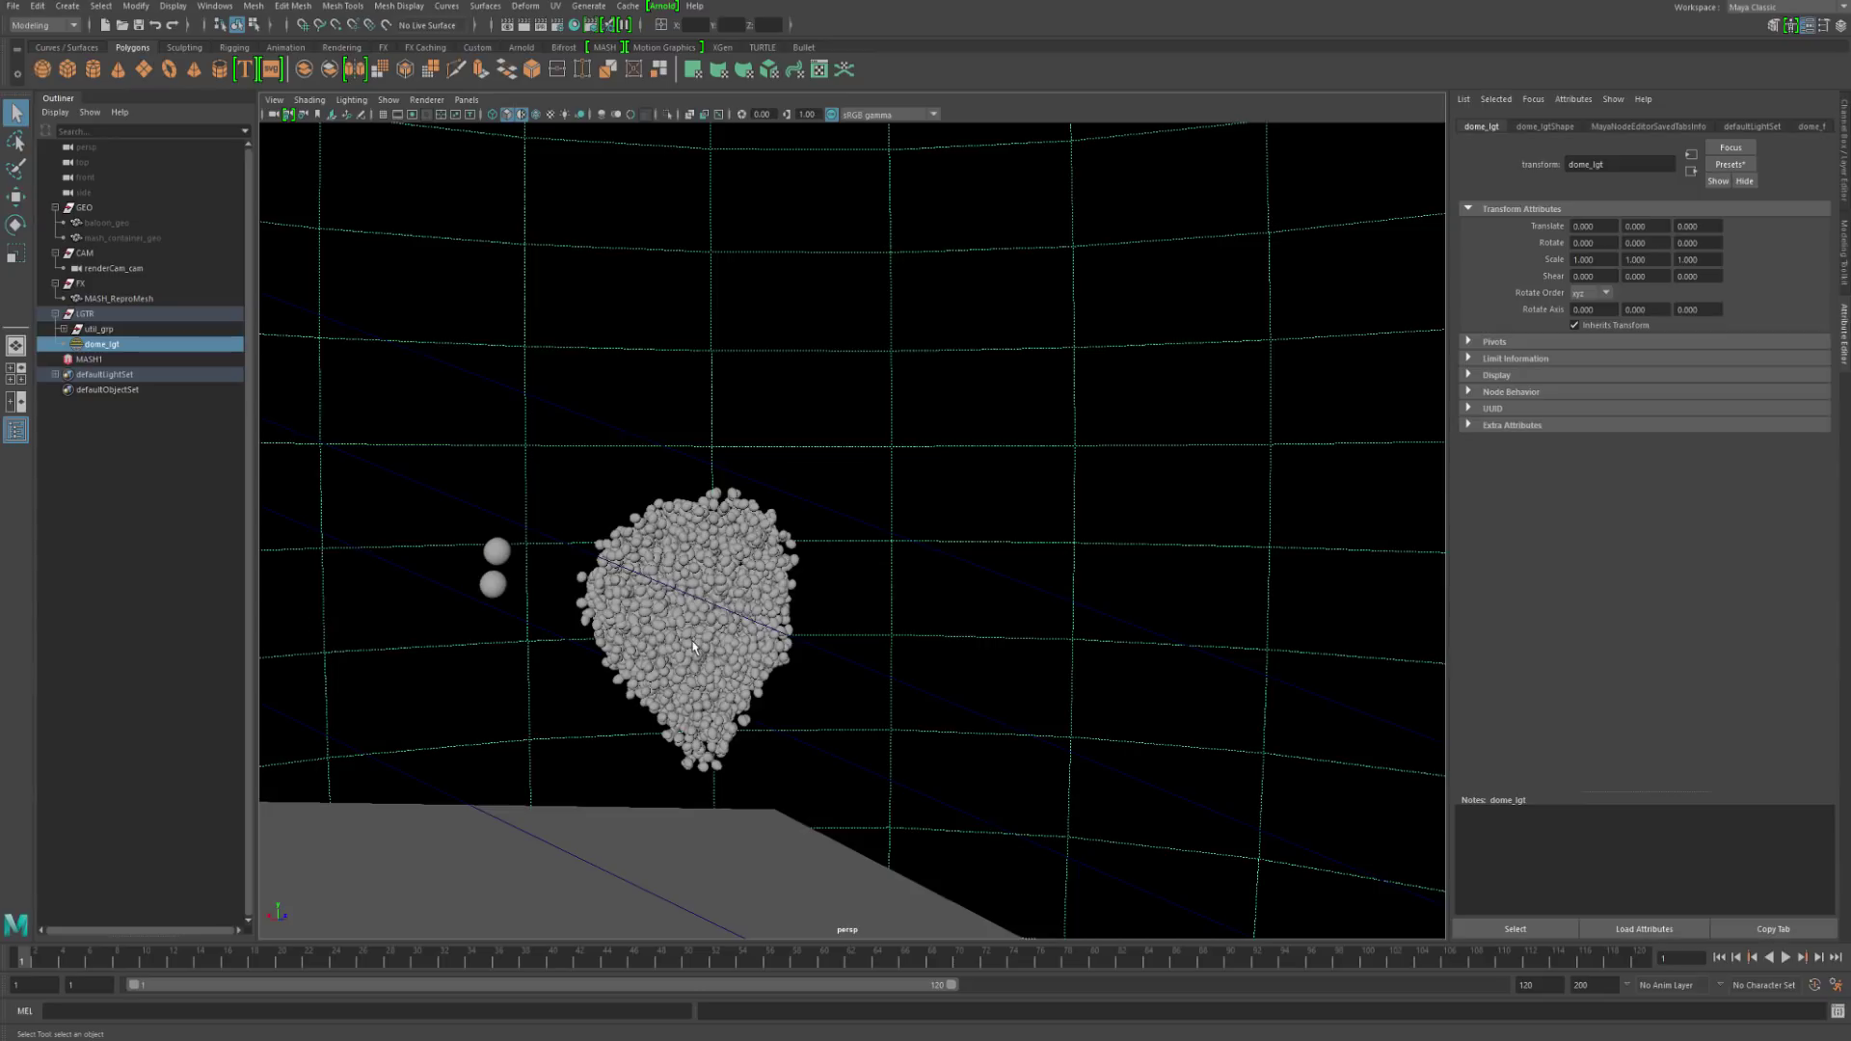
pyautogui.keyDown('alt'); pyautogui.moveTo(849, 607); pyautogui.dragTo(866, 564, button='middle'); pyautogui.keyUp('alt')
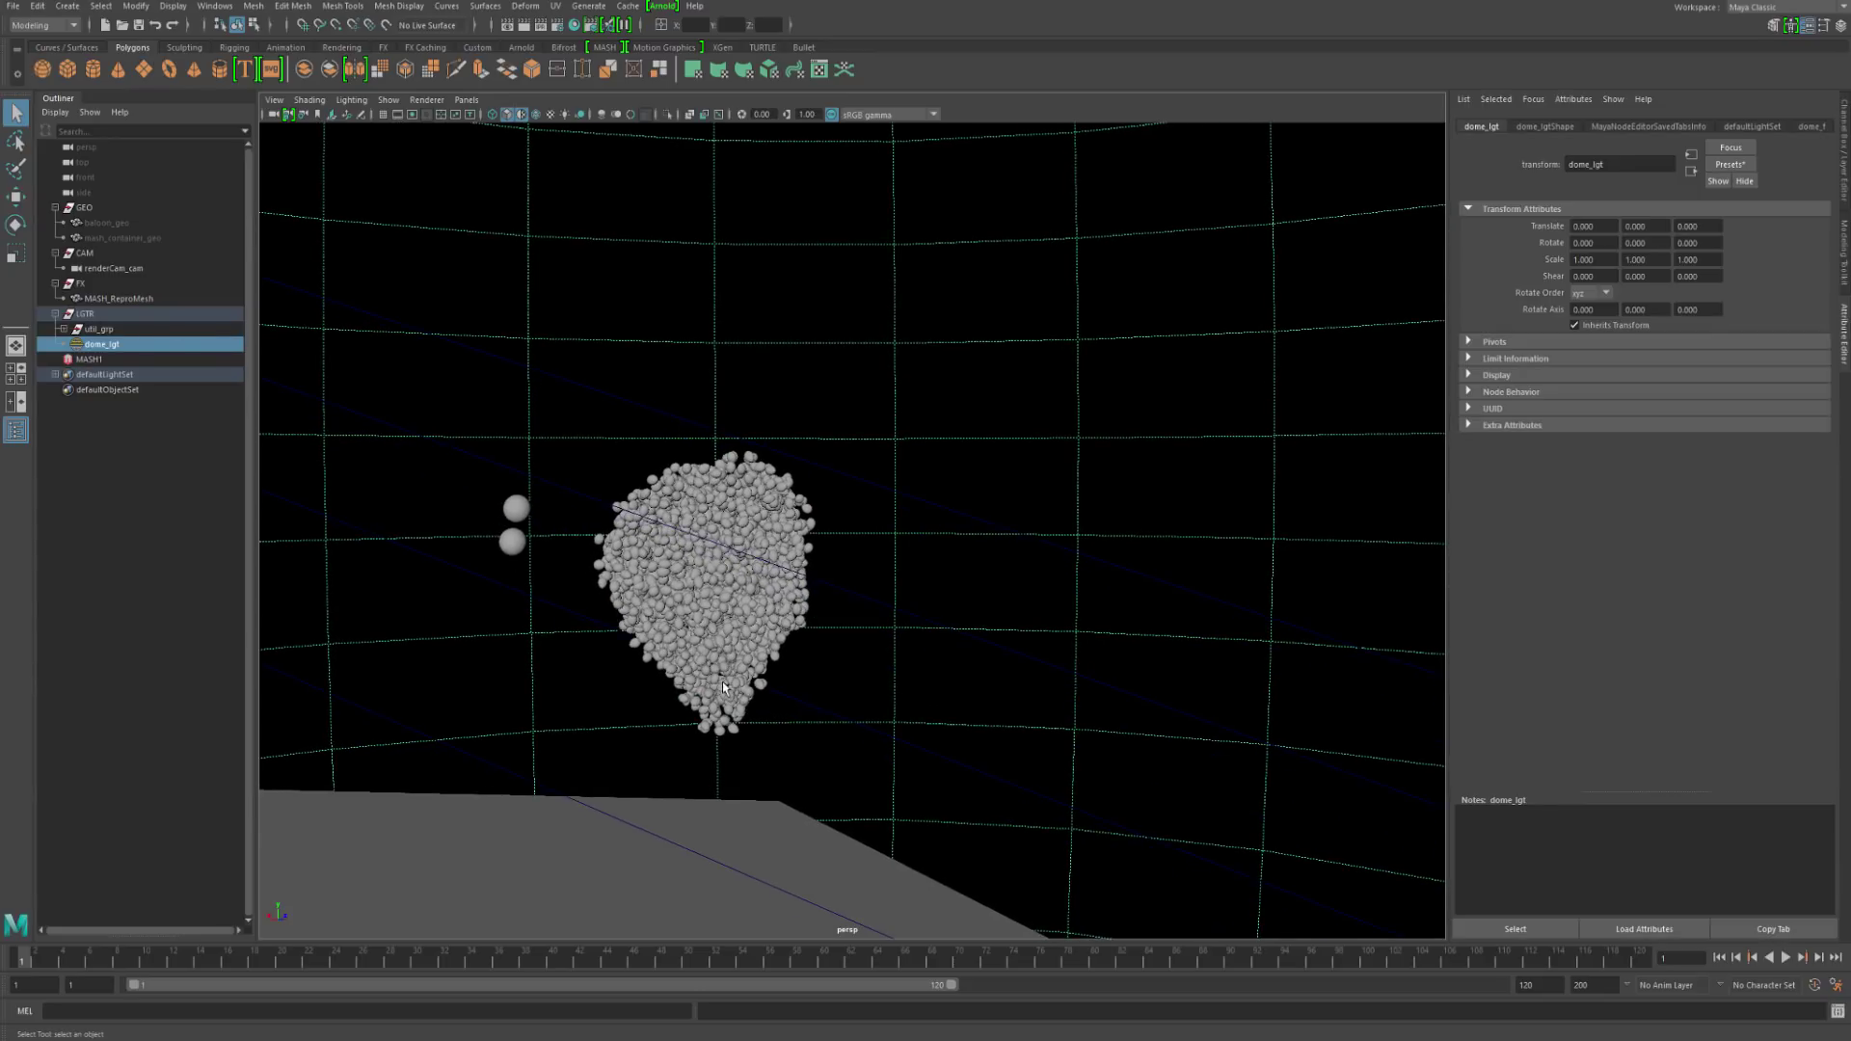
pyautogui.keyDown('alt'); pyautogui.moveTo(747, 636); pyautogui.dragTo(724, 643, button='middle'); pyautogui.keyUp('alt')
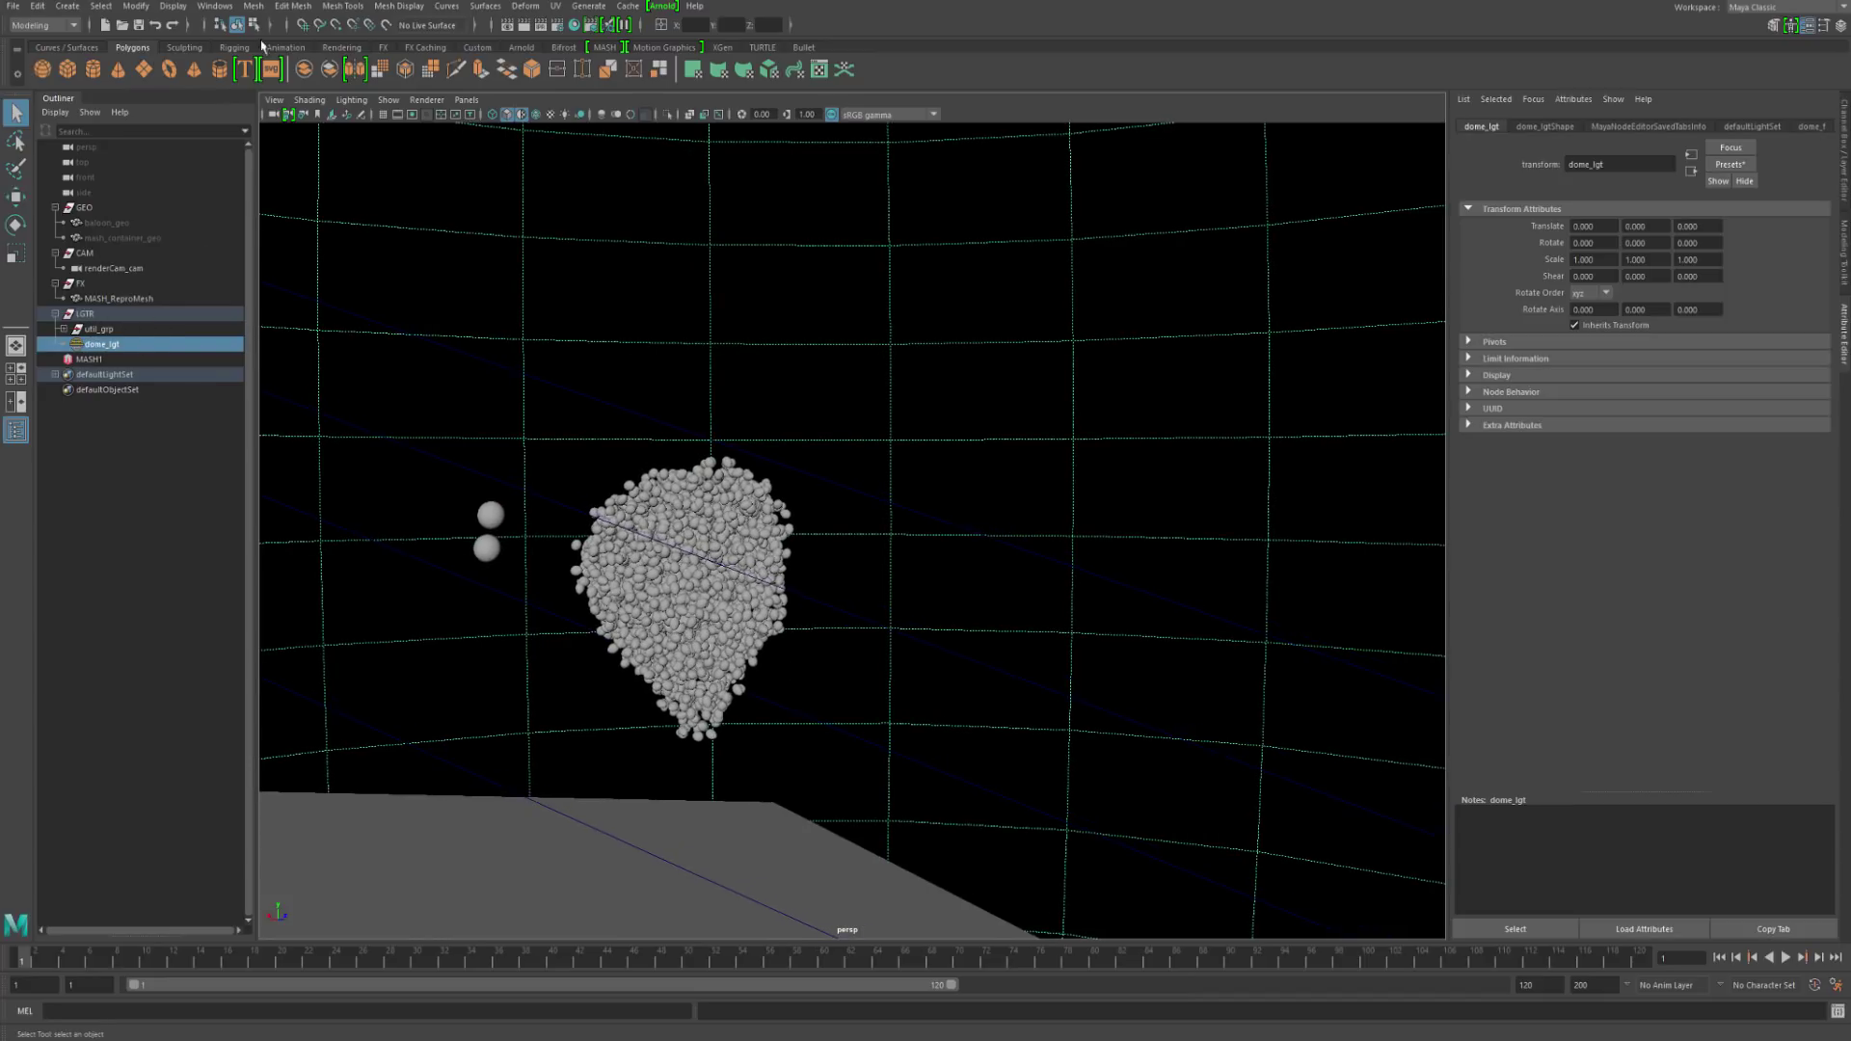
# Step: Check in the Plug-in Manager whether MASH.mll is loaded and set to auto load, and close the manager
pyautogui.click(215, 7)
pyautogui.moveTo(269, 154)
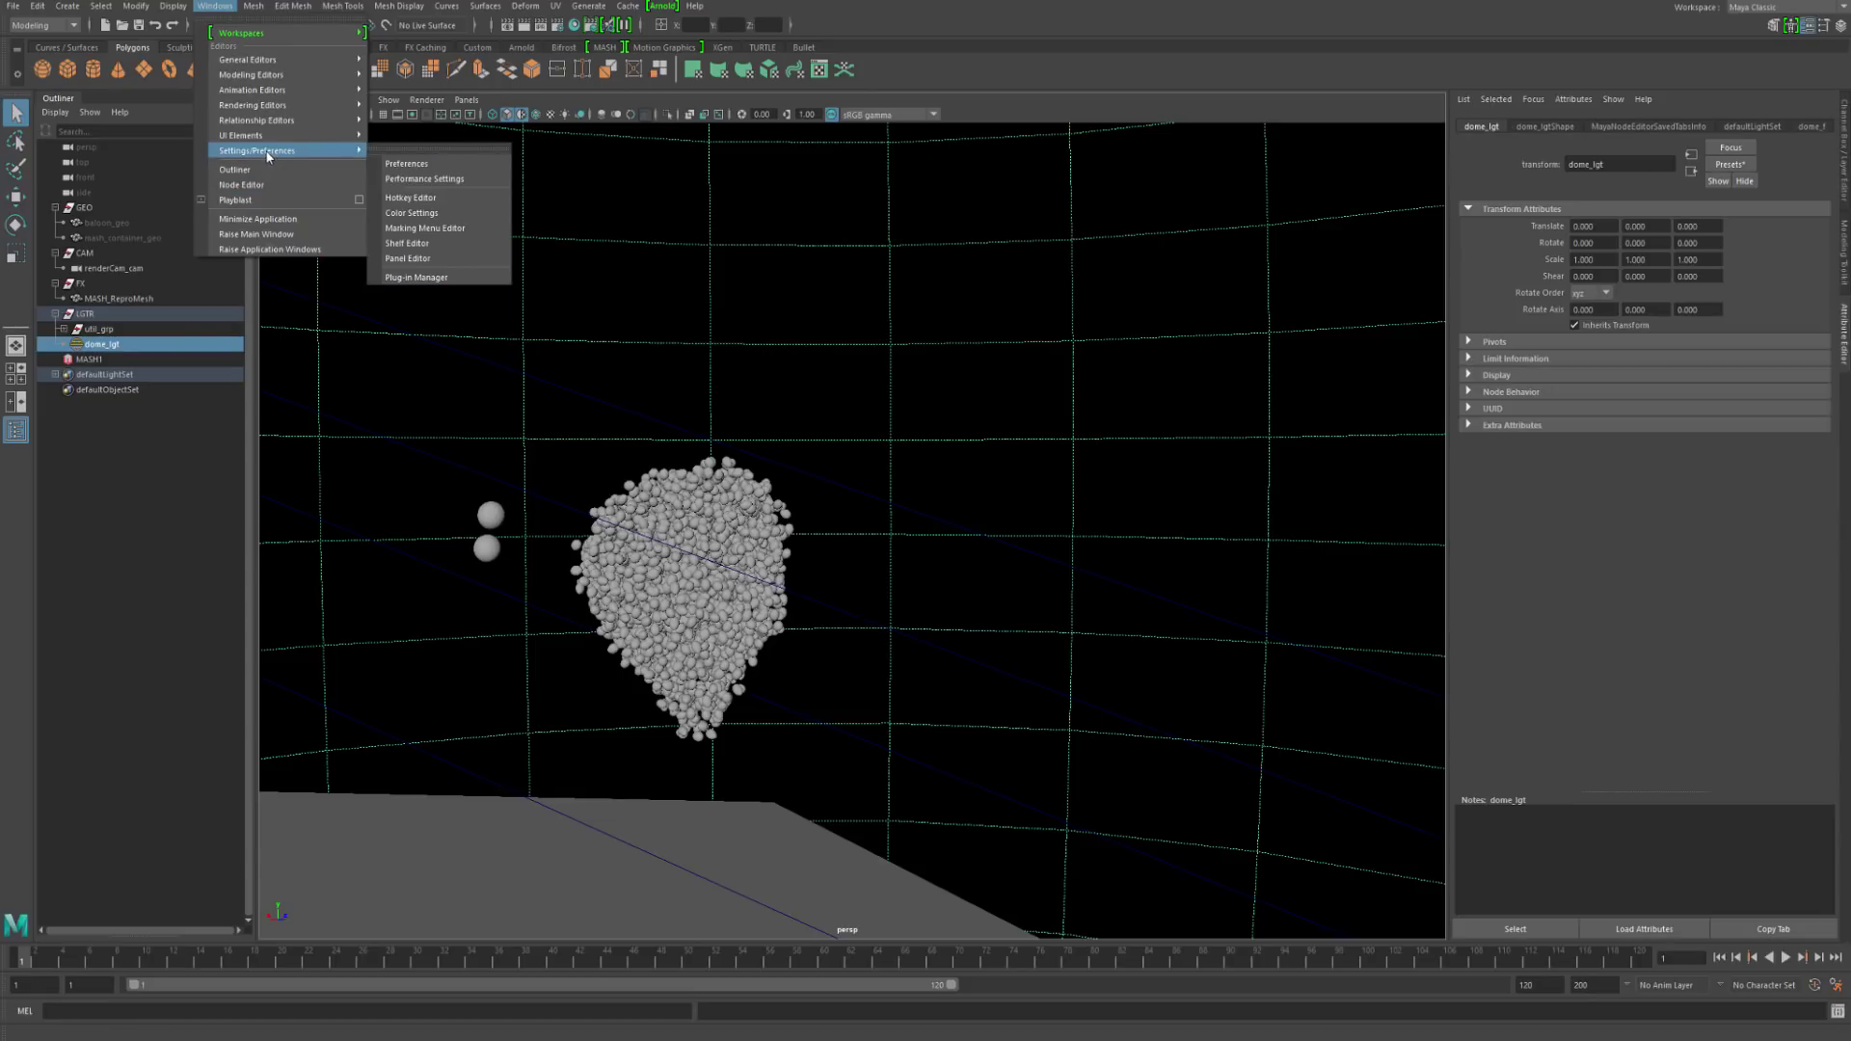
pyautogui.click(417, 278)
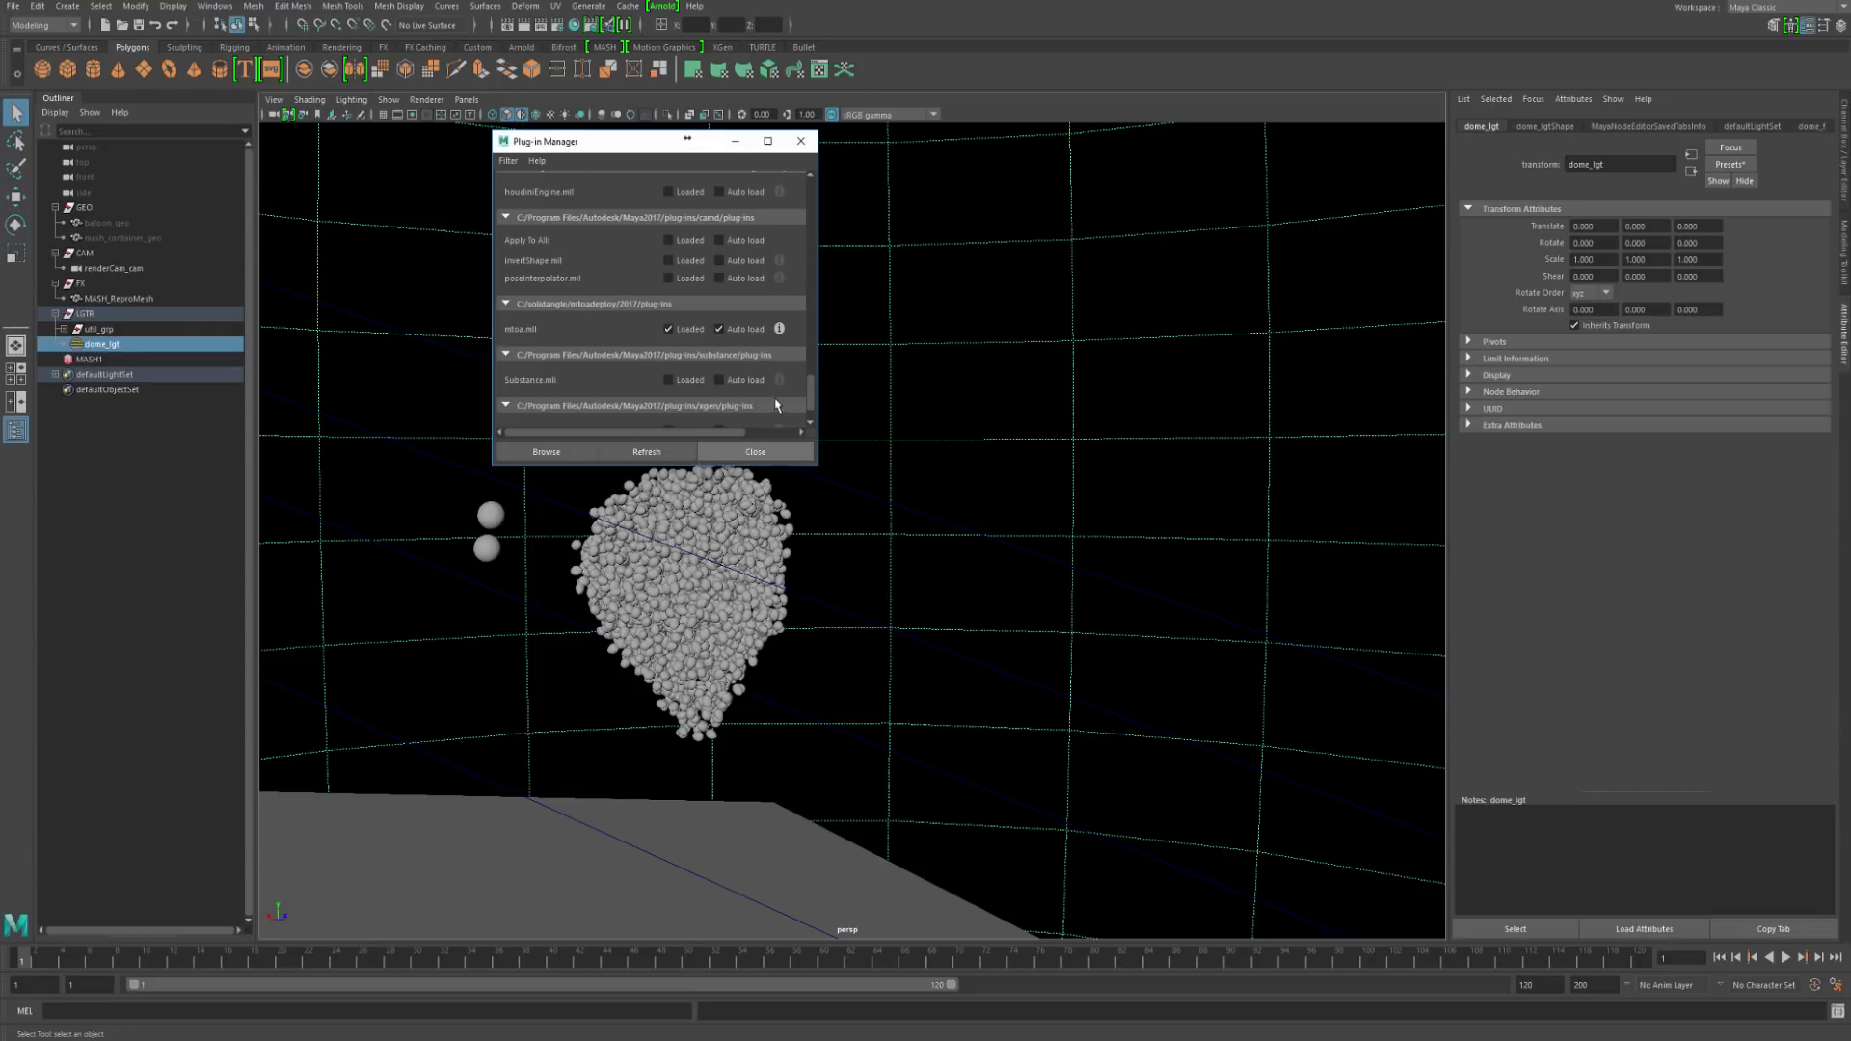
pyautogui.moveTo(810, 392); pyautogui.dragTo(808, 349)
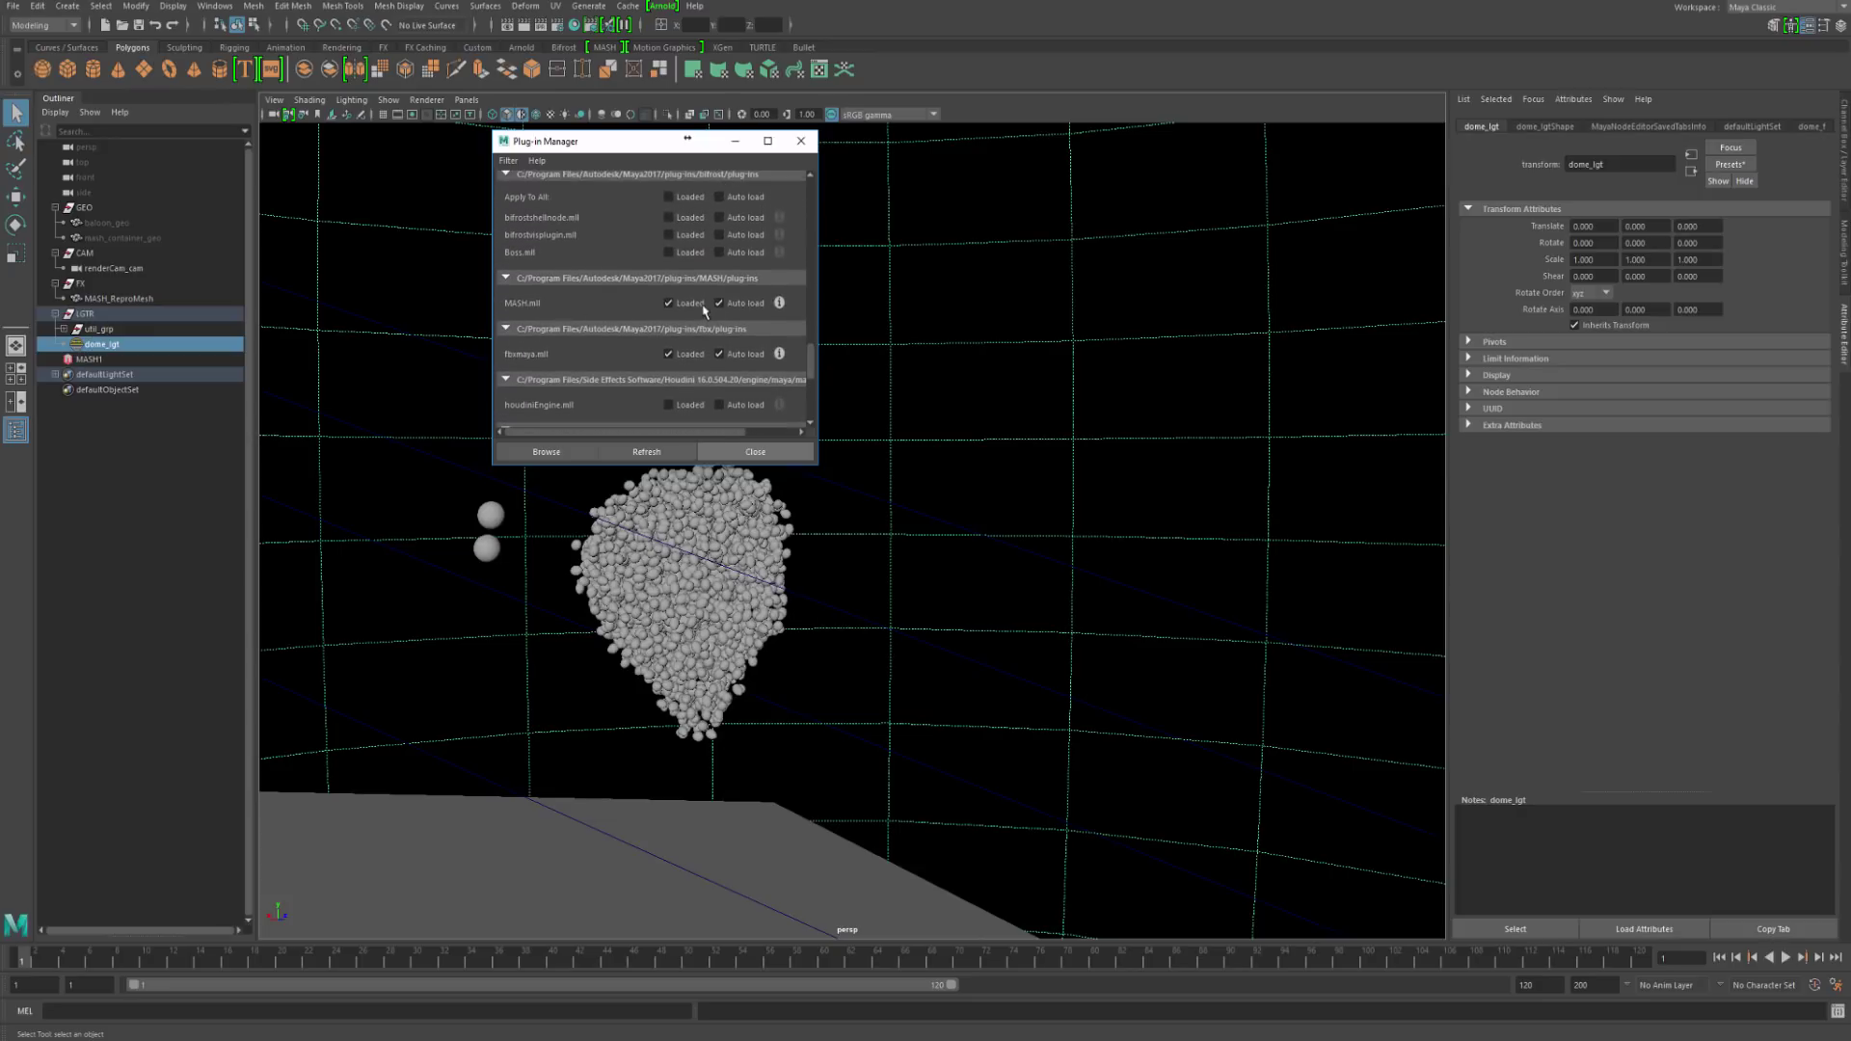
pyautogui.click(801, 141)
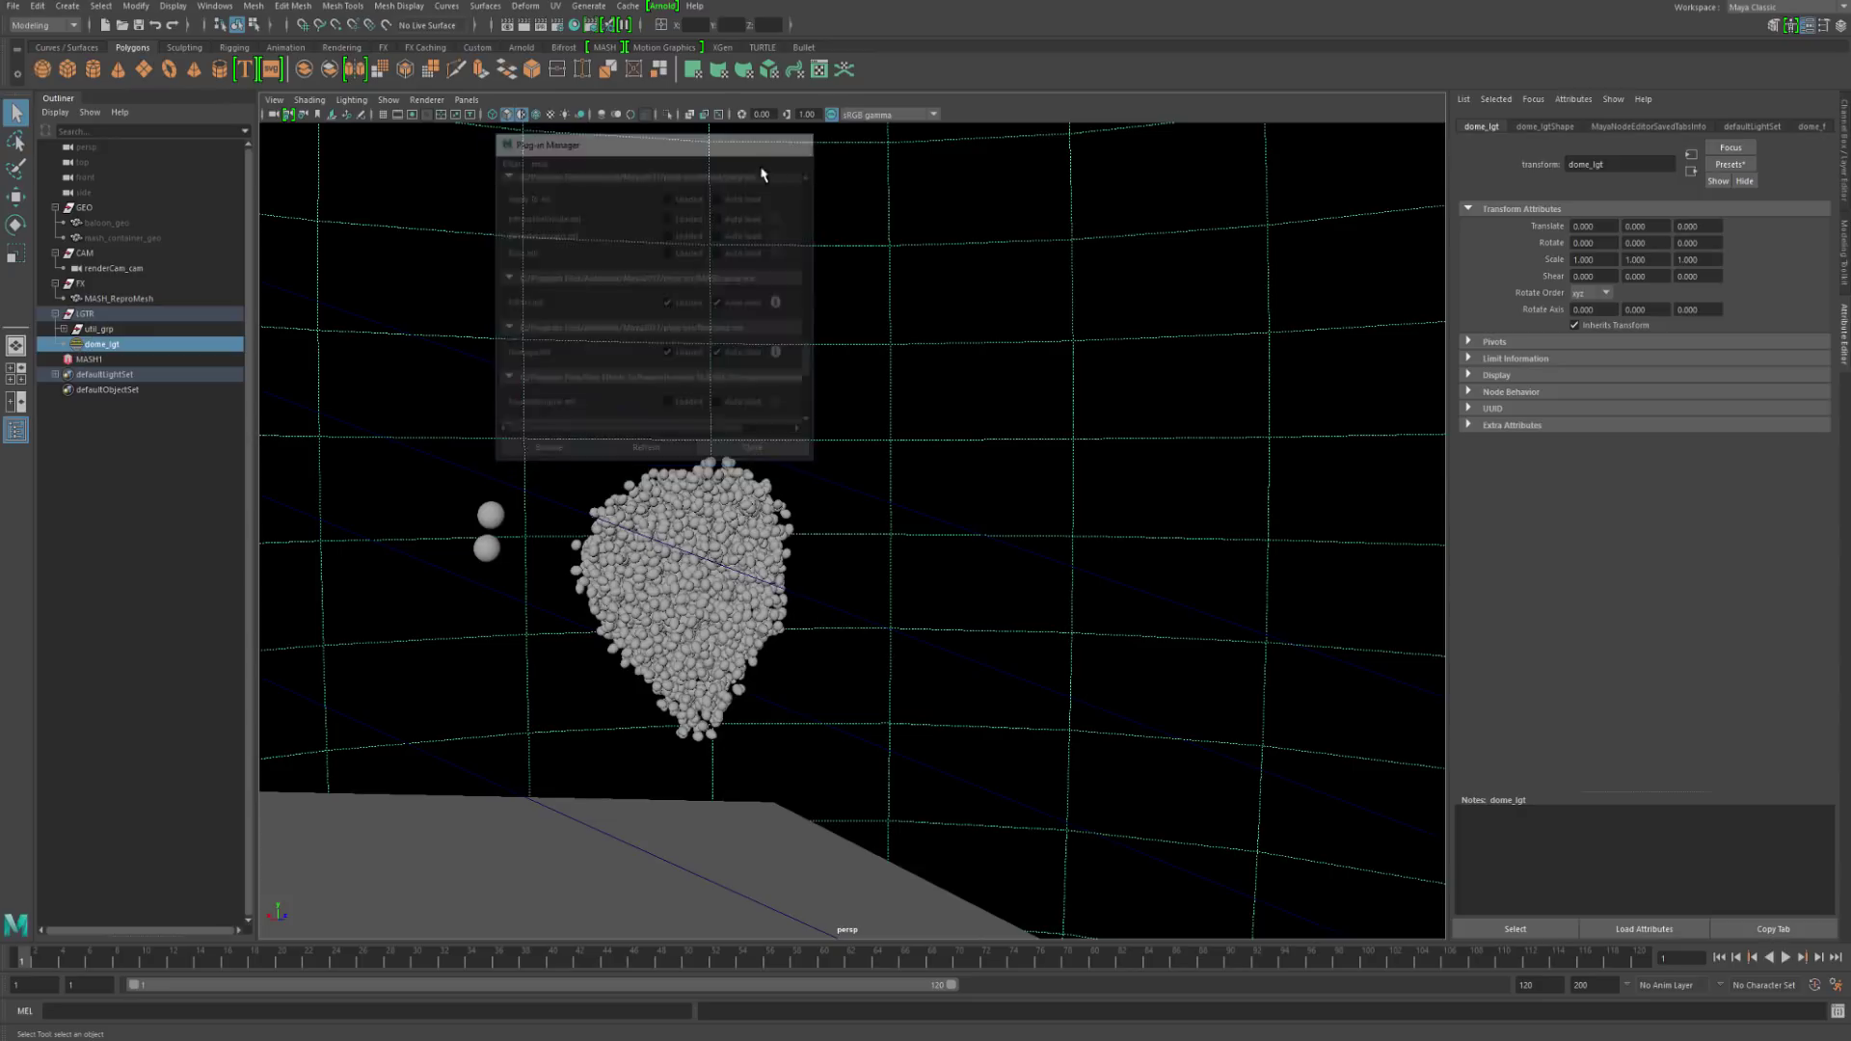
# Step: Switch the menu set to Animation to look for the MASH menu, and return to the Modeling menu set
pyautogui.click(50, 25)
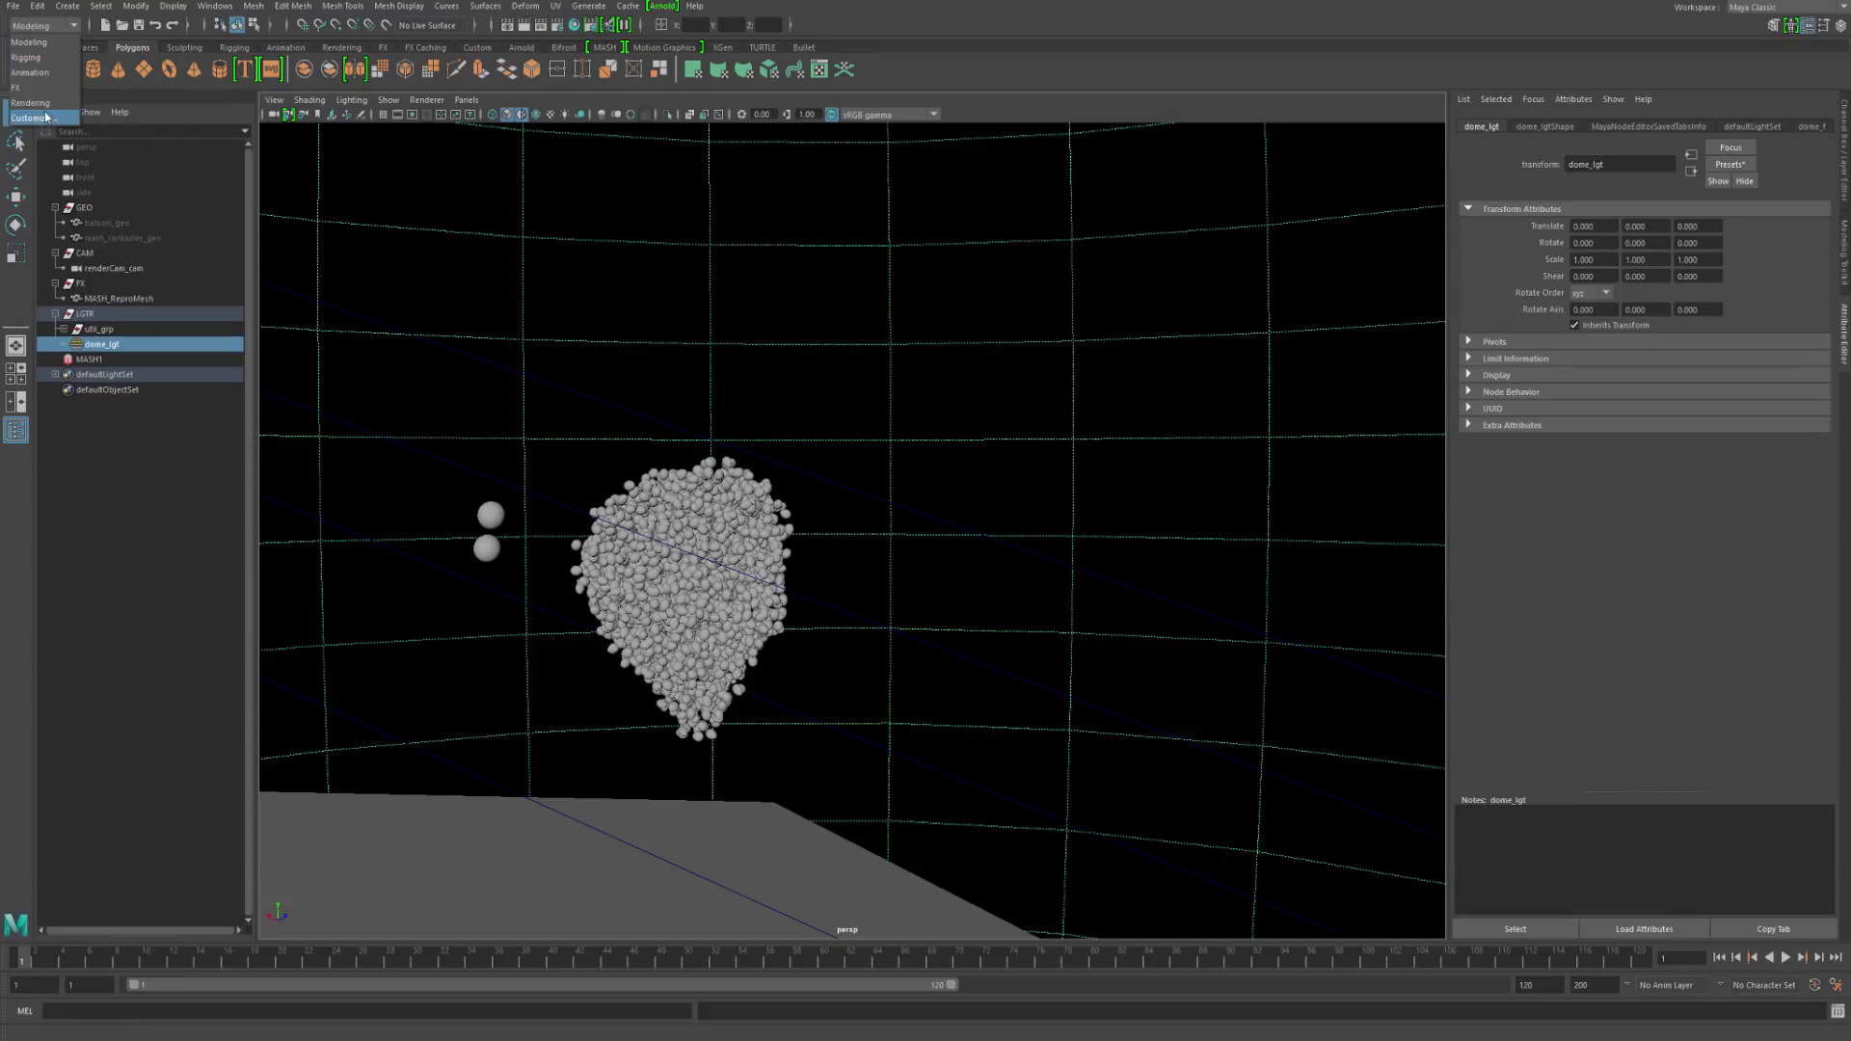
pyautogui.click(32, 73)
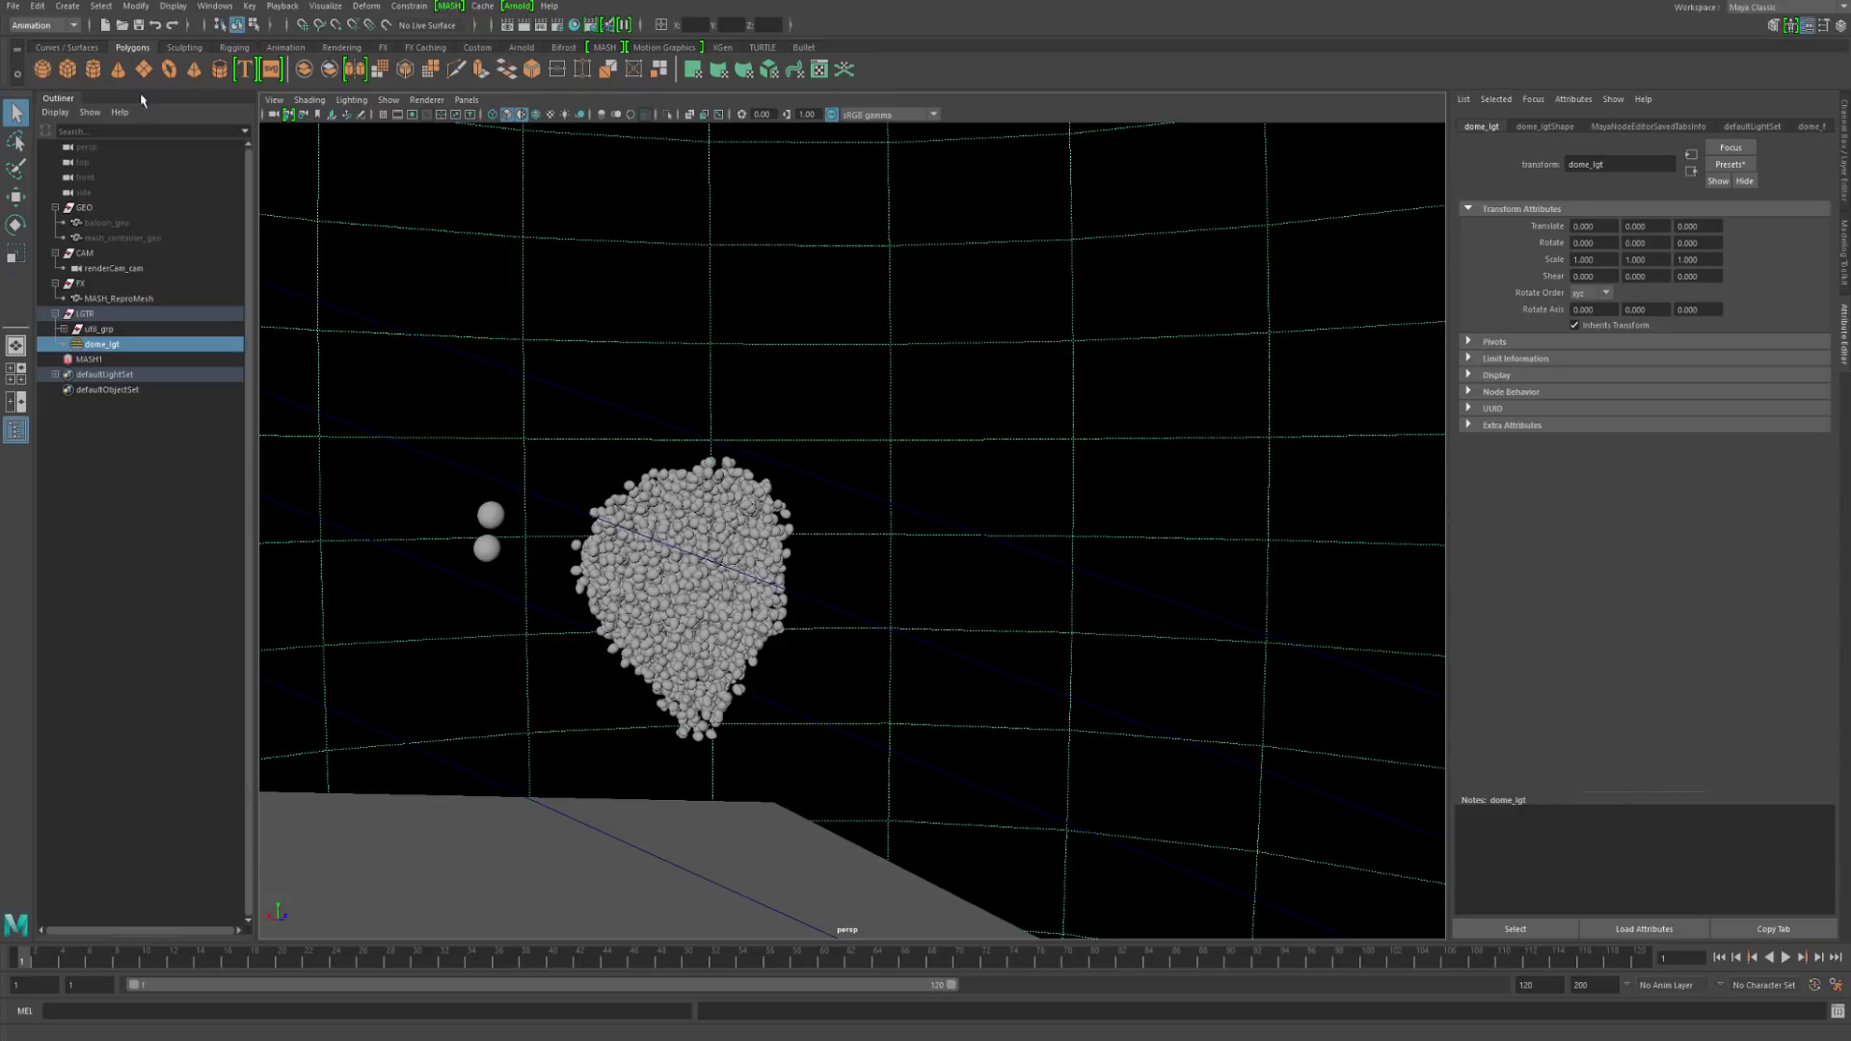
pyautogui.click(44, 25)
pyautogui.click(33, 40)
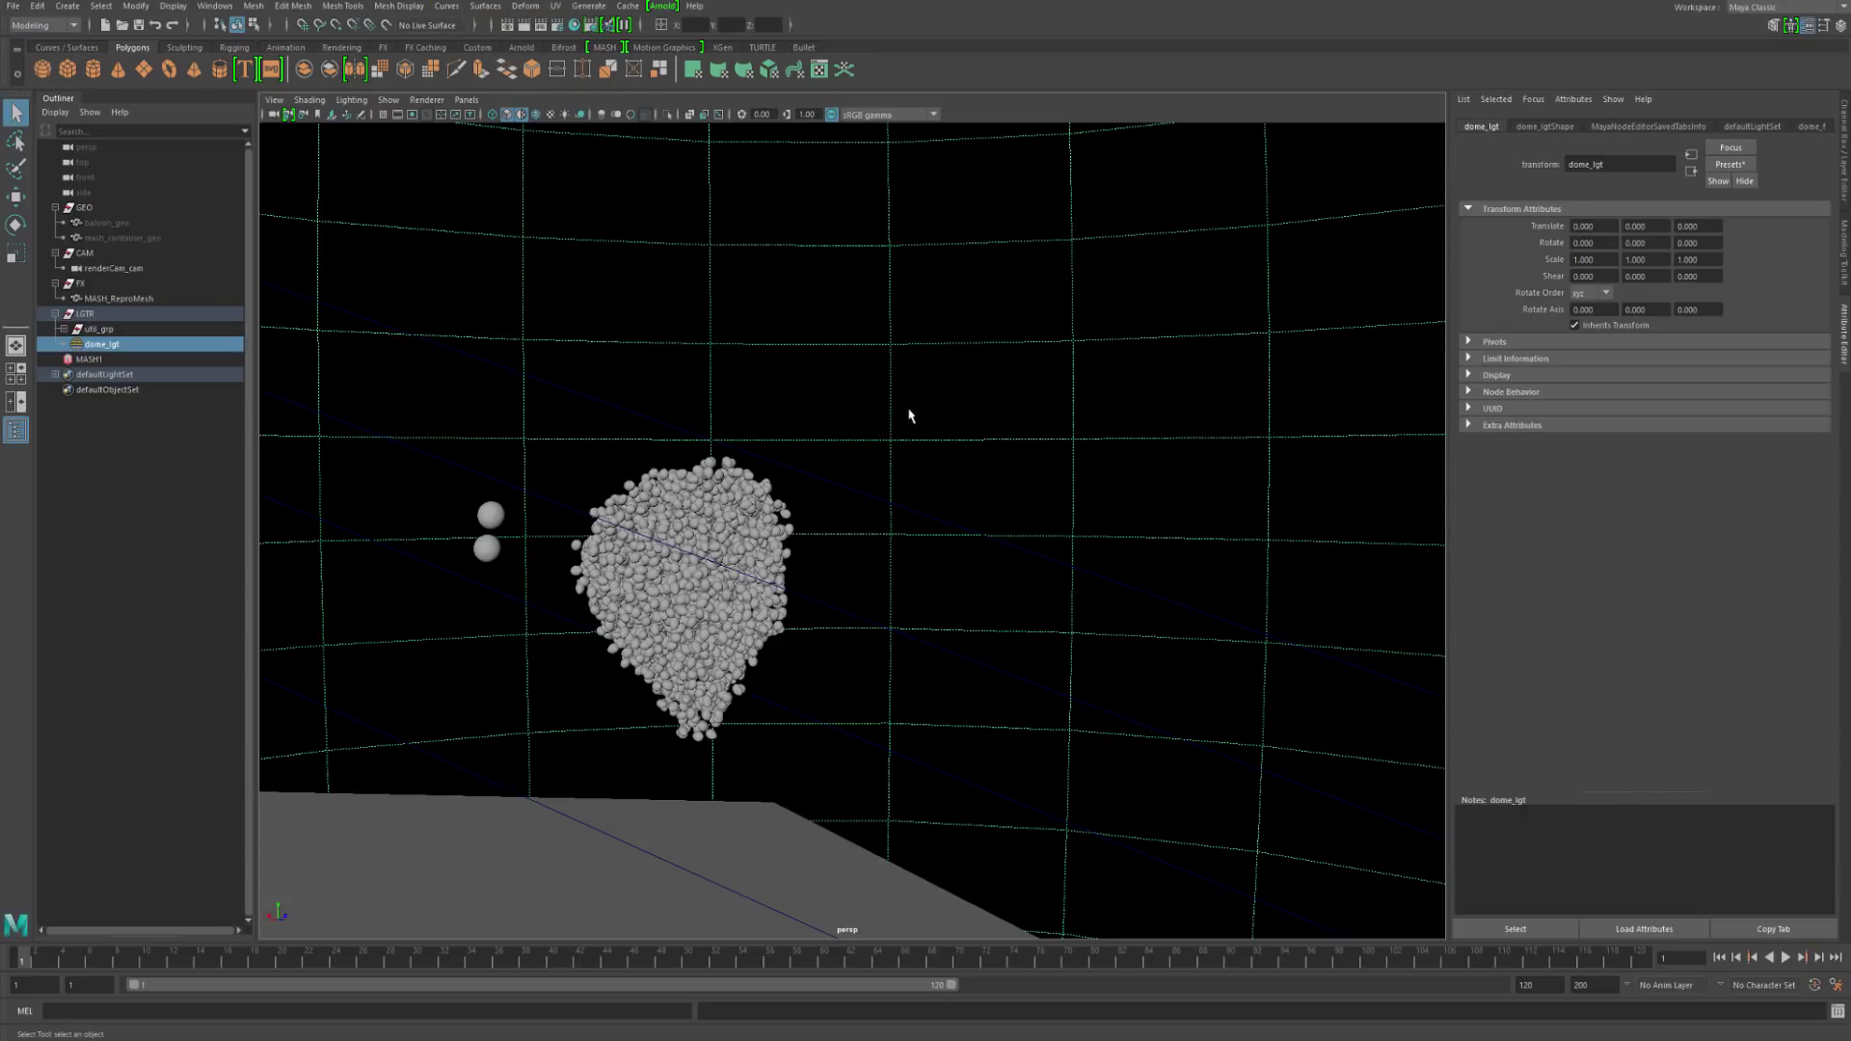
# Step: Open the MASH Editor from the hotbox, view the MASH1 network, and close the editor
pyautogui.press('space')
pyautogui.click(1008, 497)
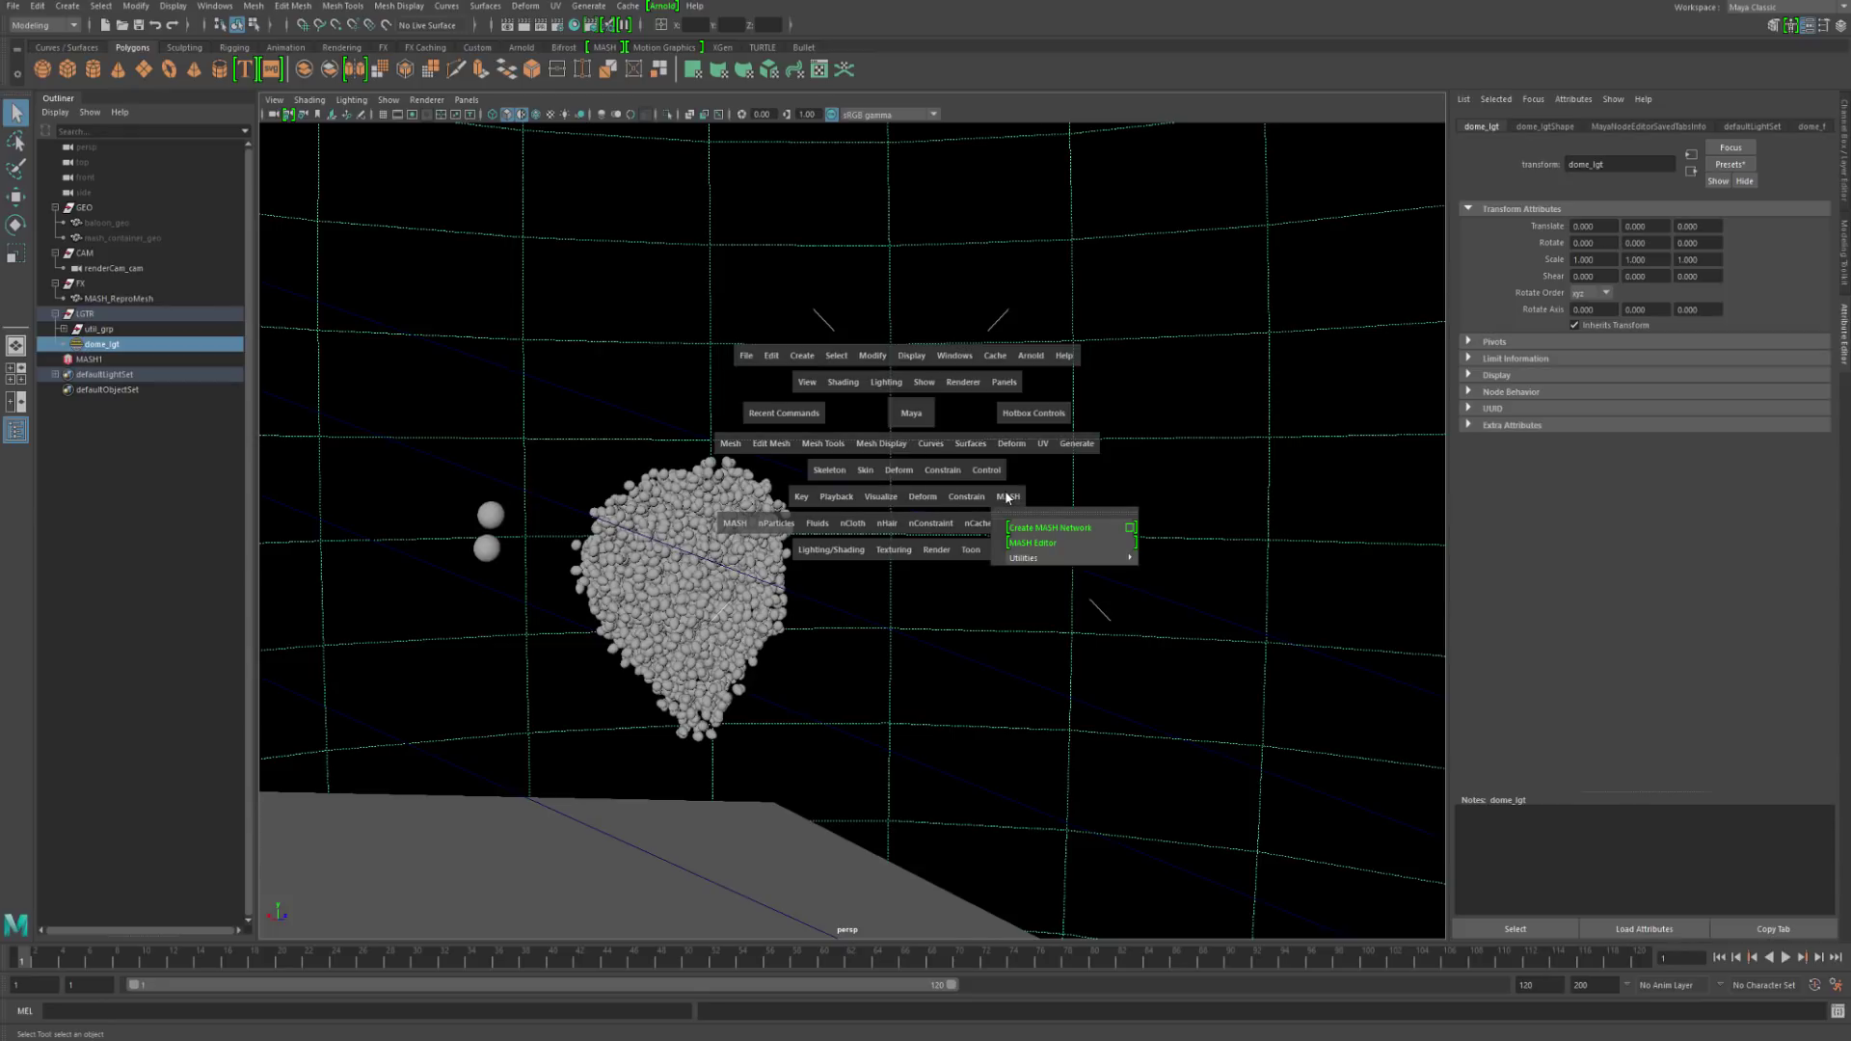
pyautogui.click(1024, 542)
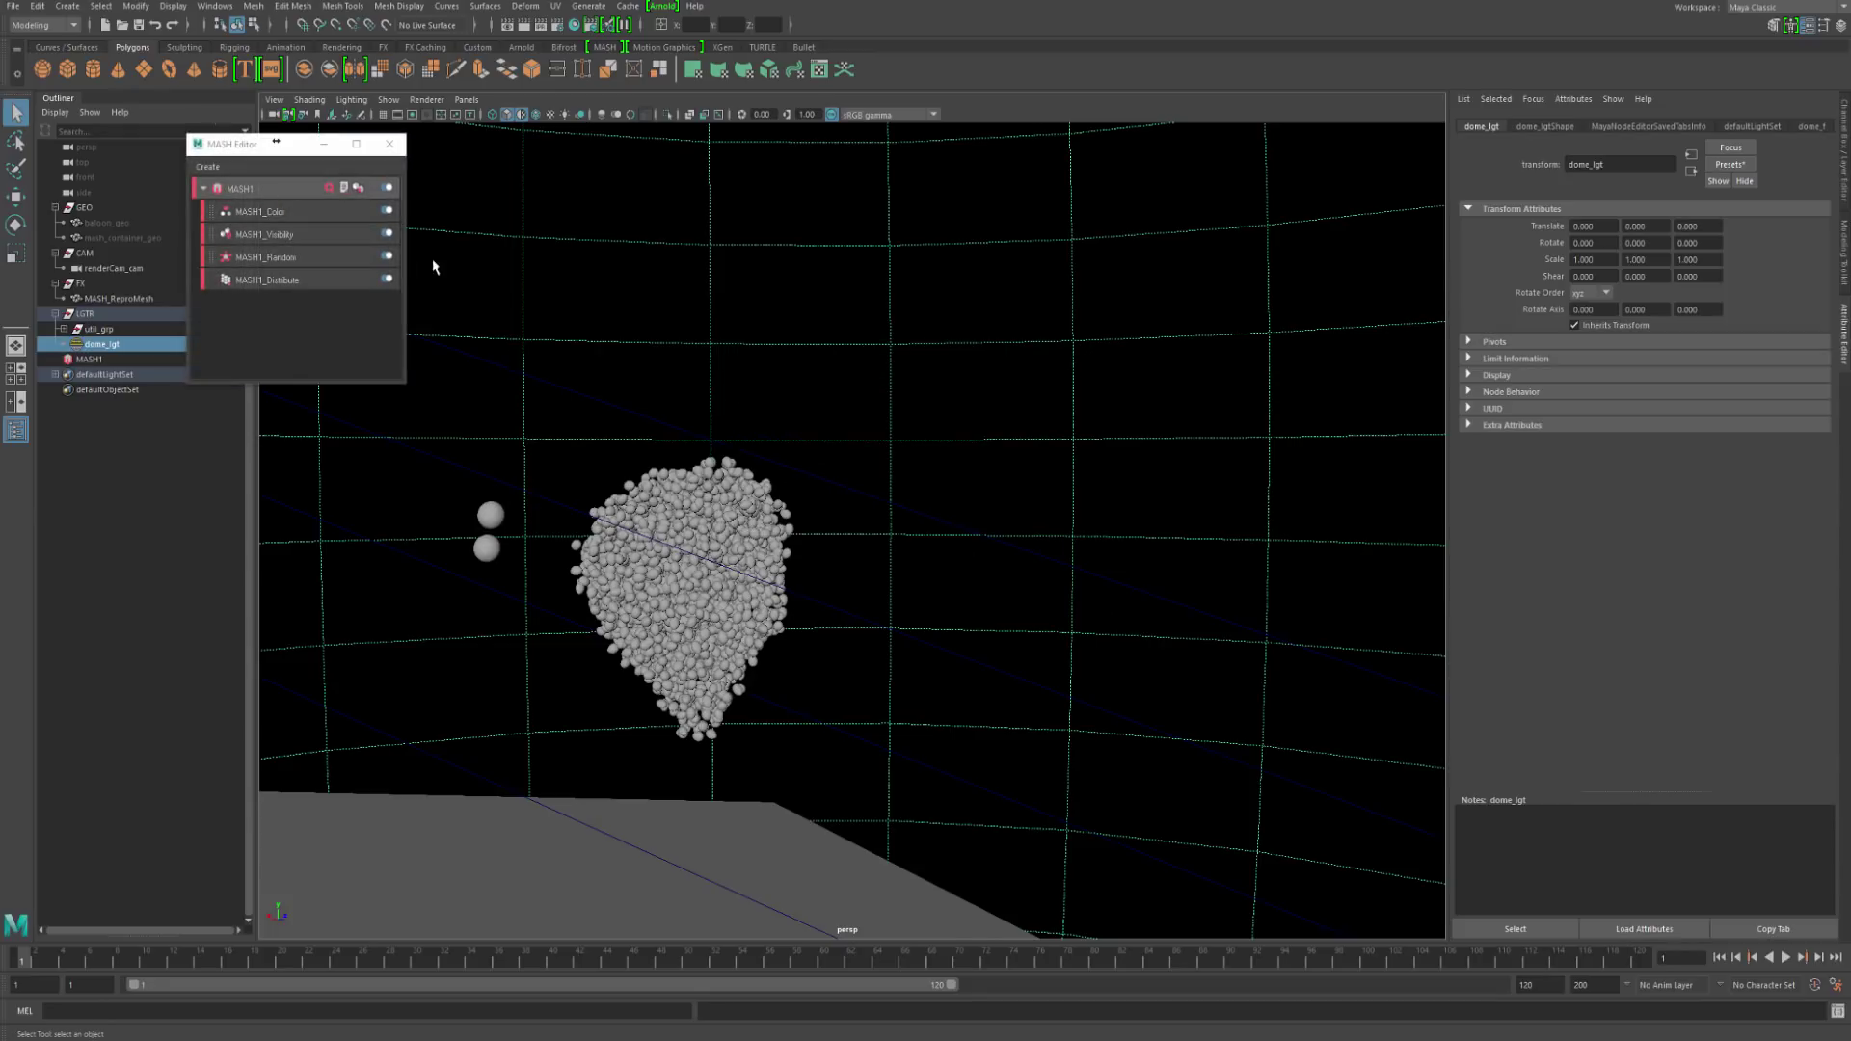
pyautogui.moveTo(274, 146); pyautogui.dragTo(356, 151)
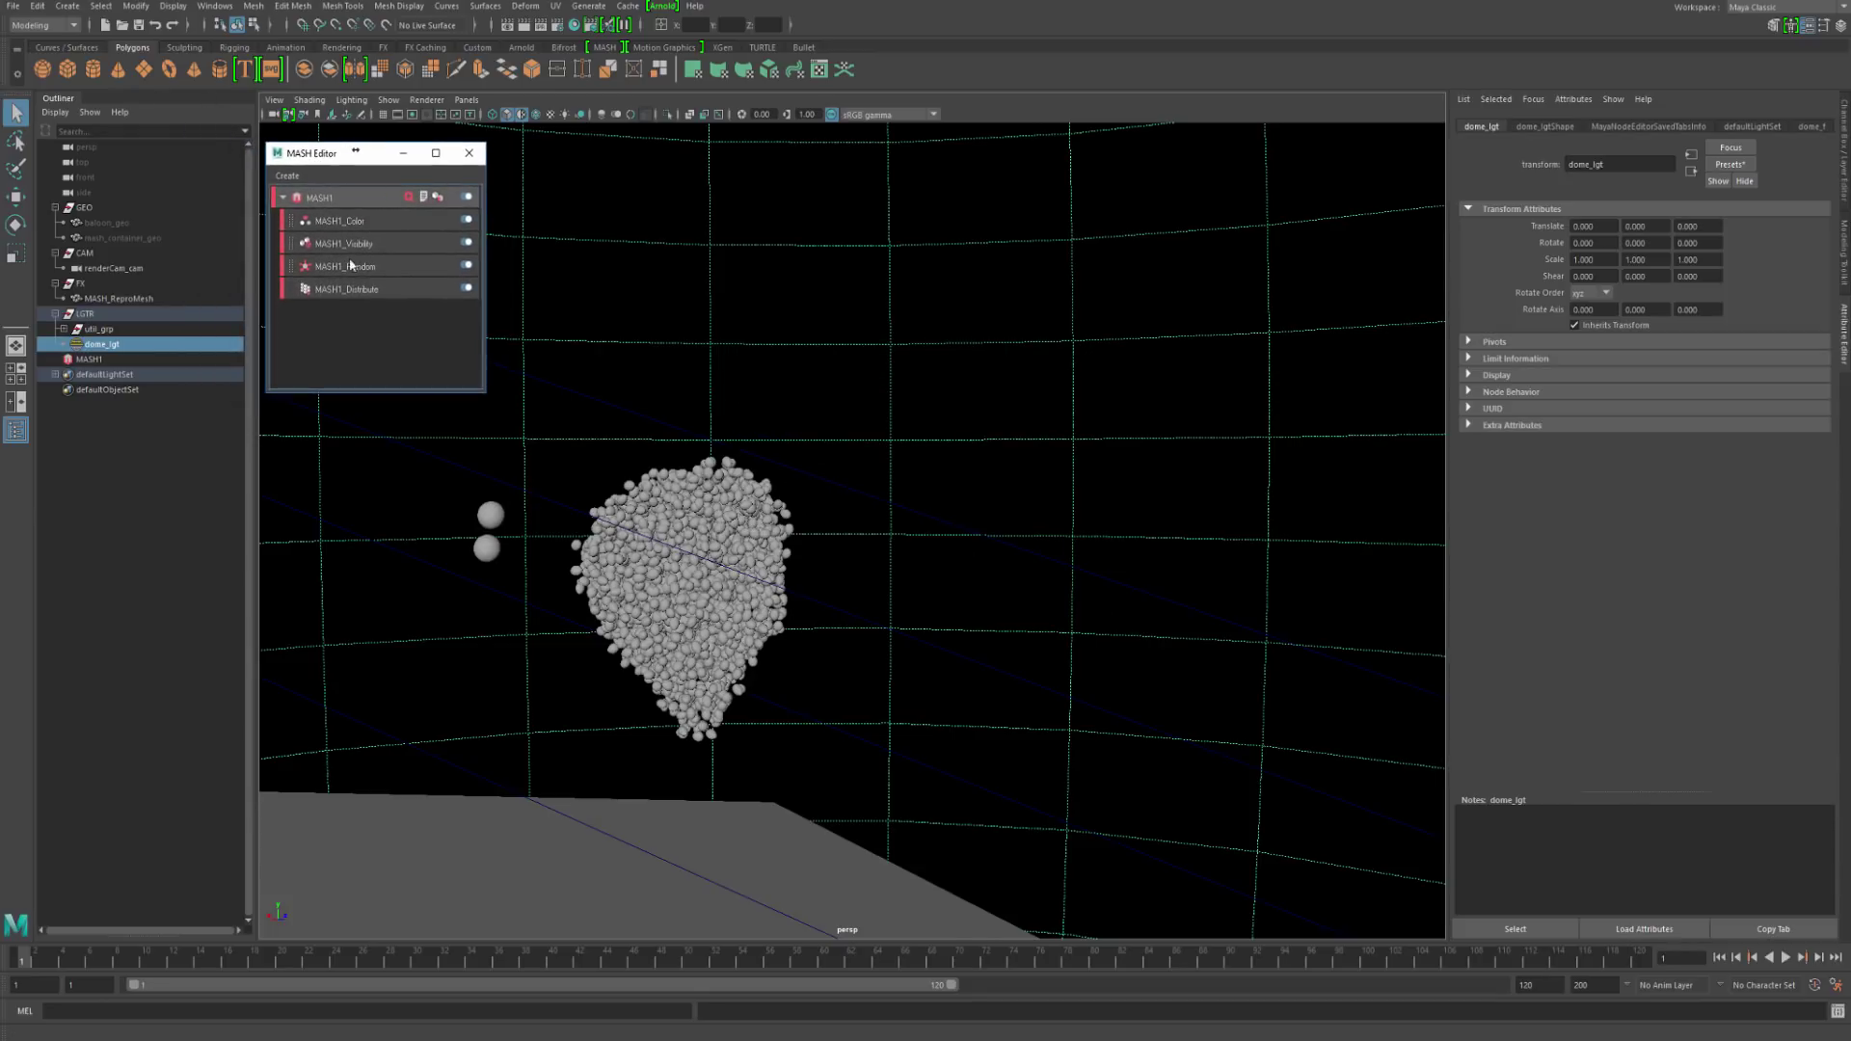
pyautogui.click(469, 150)
# Step: Hide the FX group containing the MASH balloon cluster
pyautogui.moveTo(124, 225); pyautogui.dragTo(133, 253)
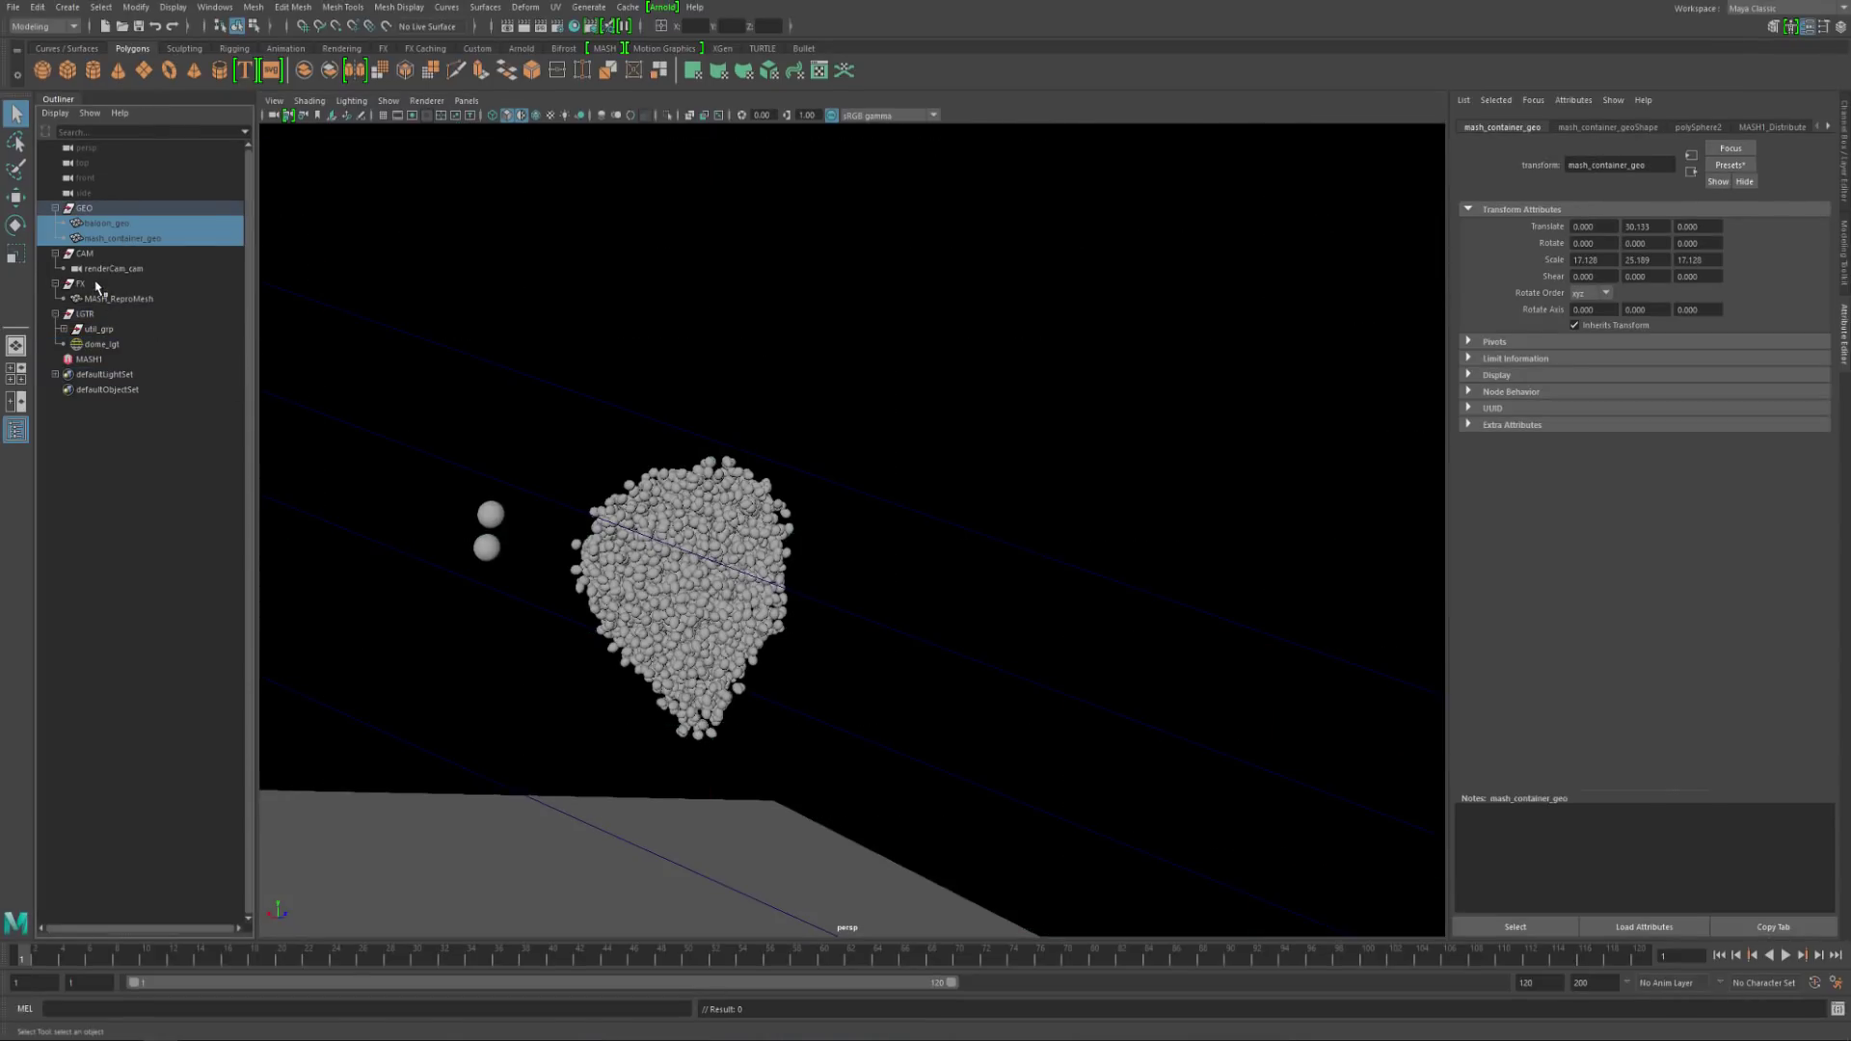
pyautogui.click(101, 286)
pyautogui.hotkey('ctrl', 'h')
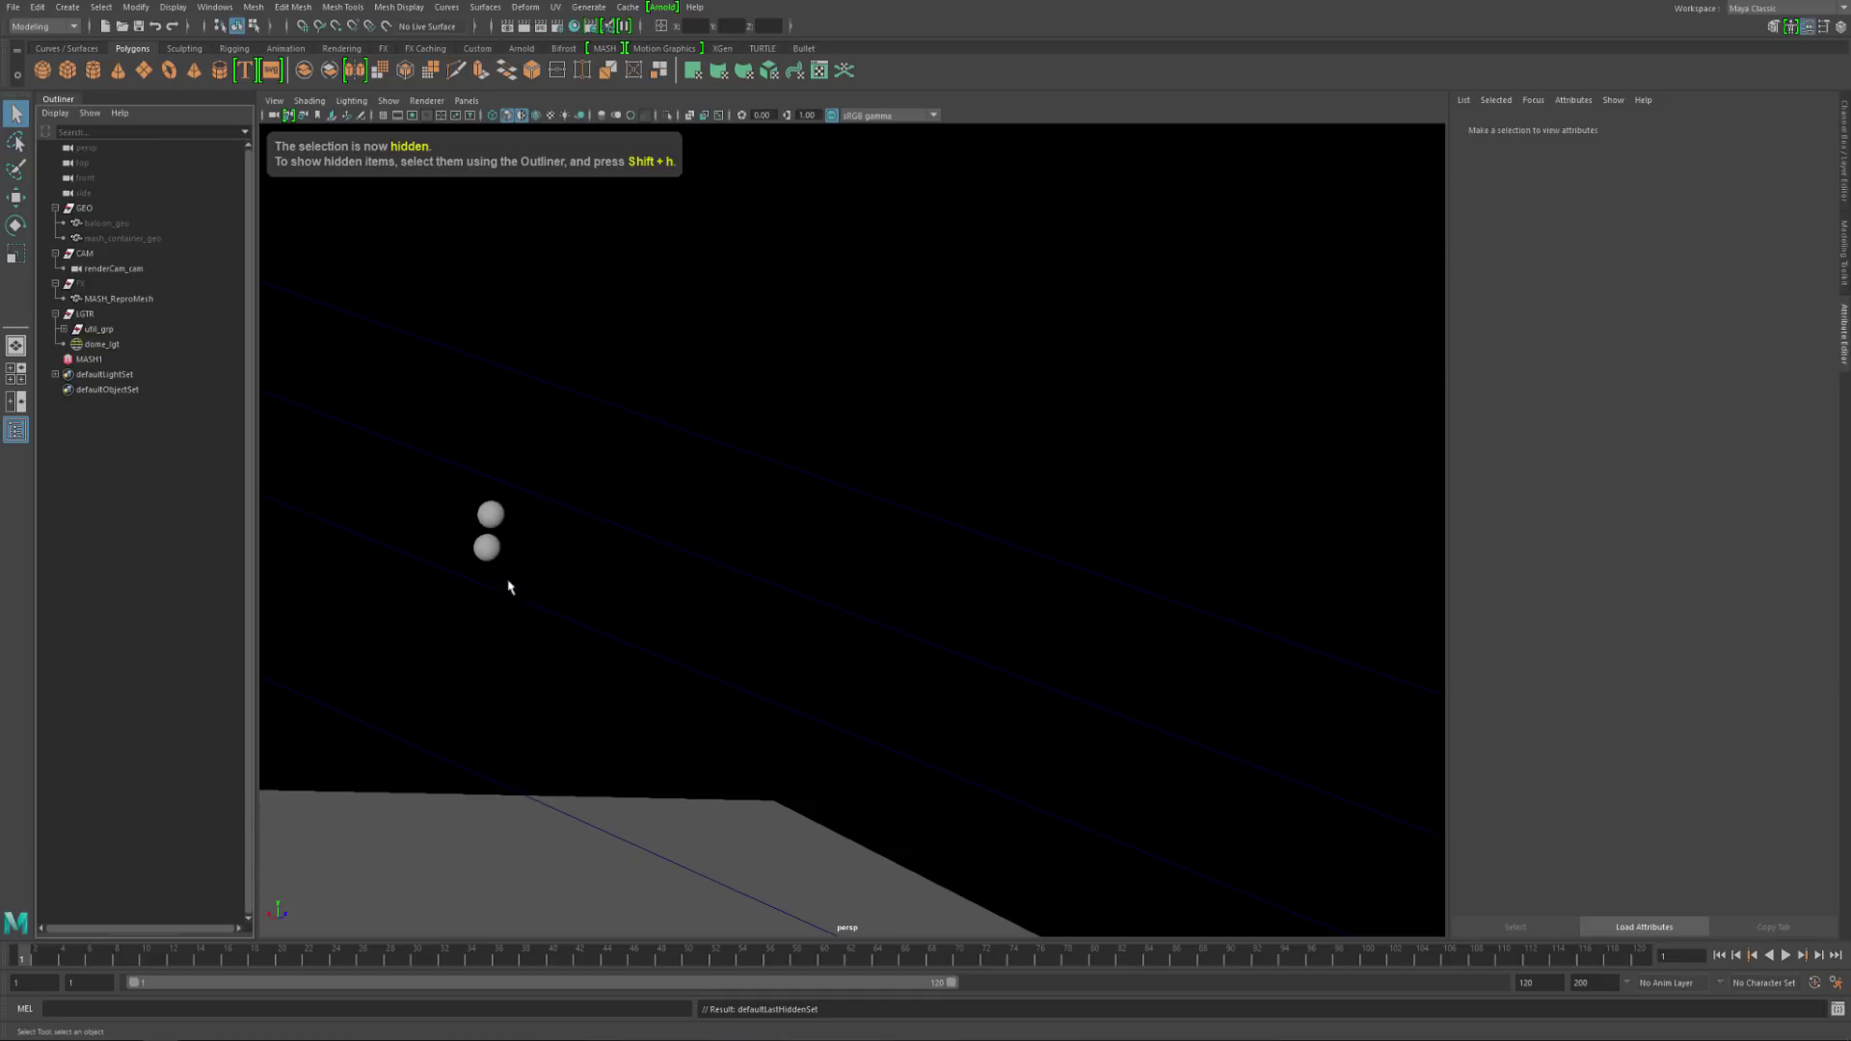
# Step: Unhide baloon_geo and mash_container_geo in the GEO group
pyautogui.click(108, 226)
pyautogui.hotkey('shift', 'h')
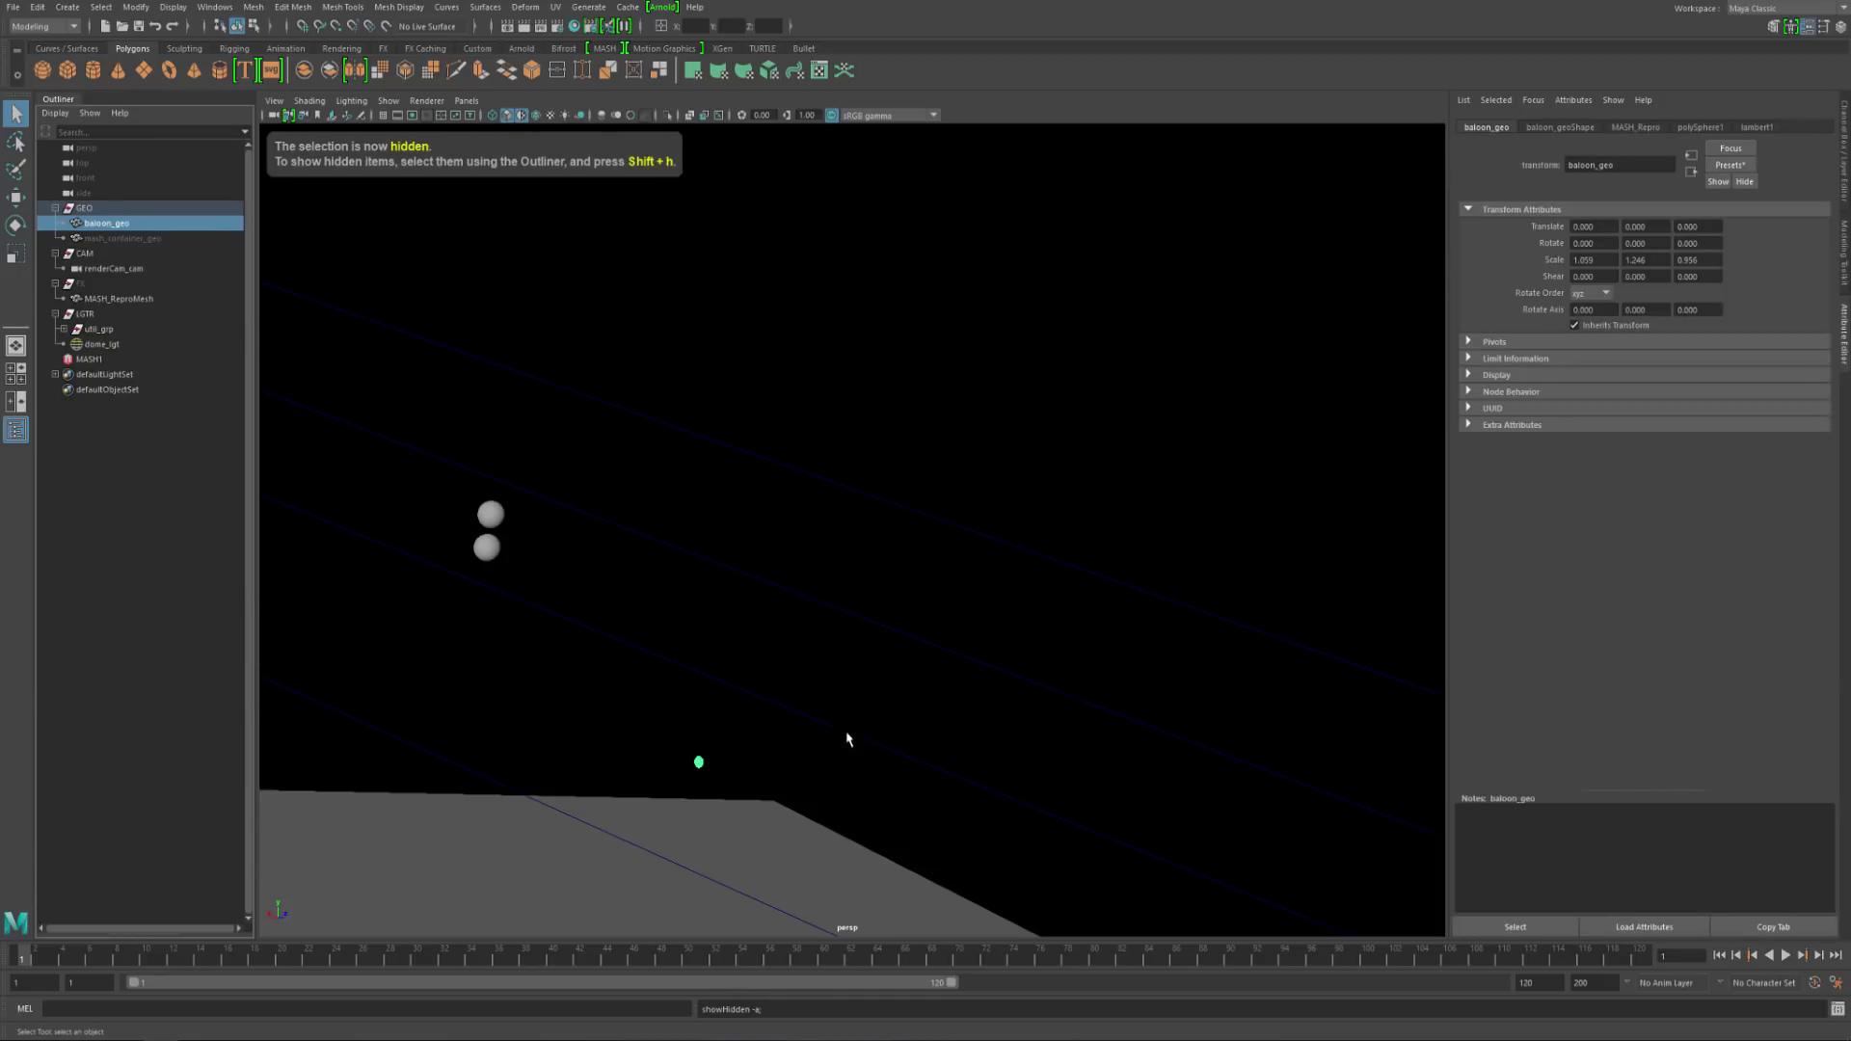
pyautogui.press('space')
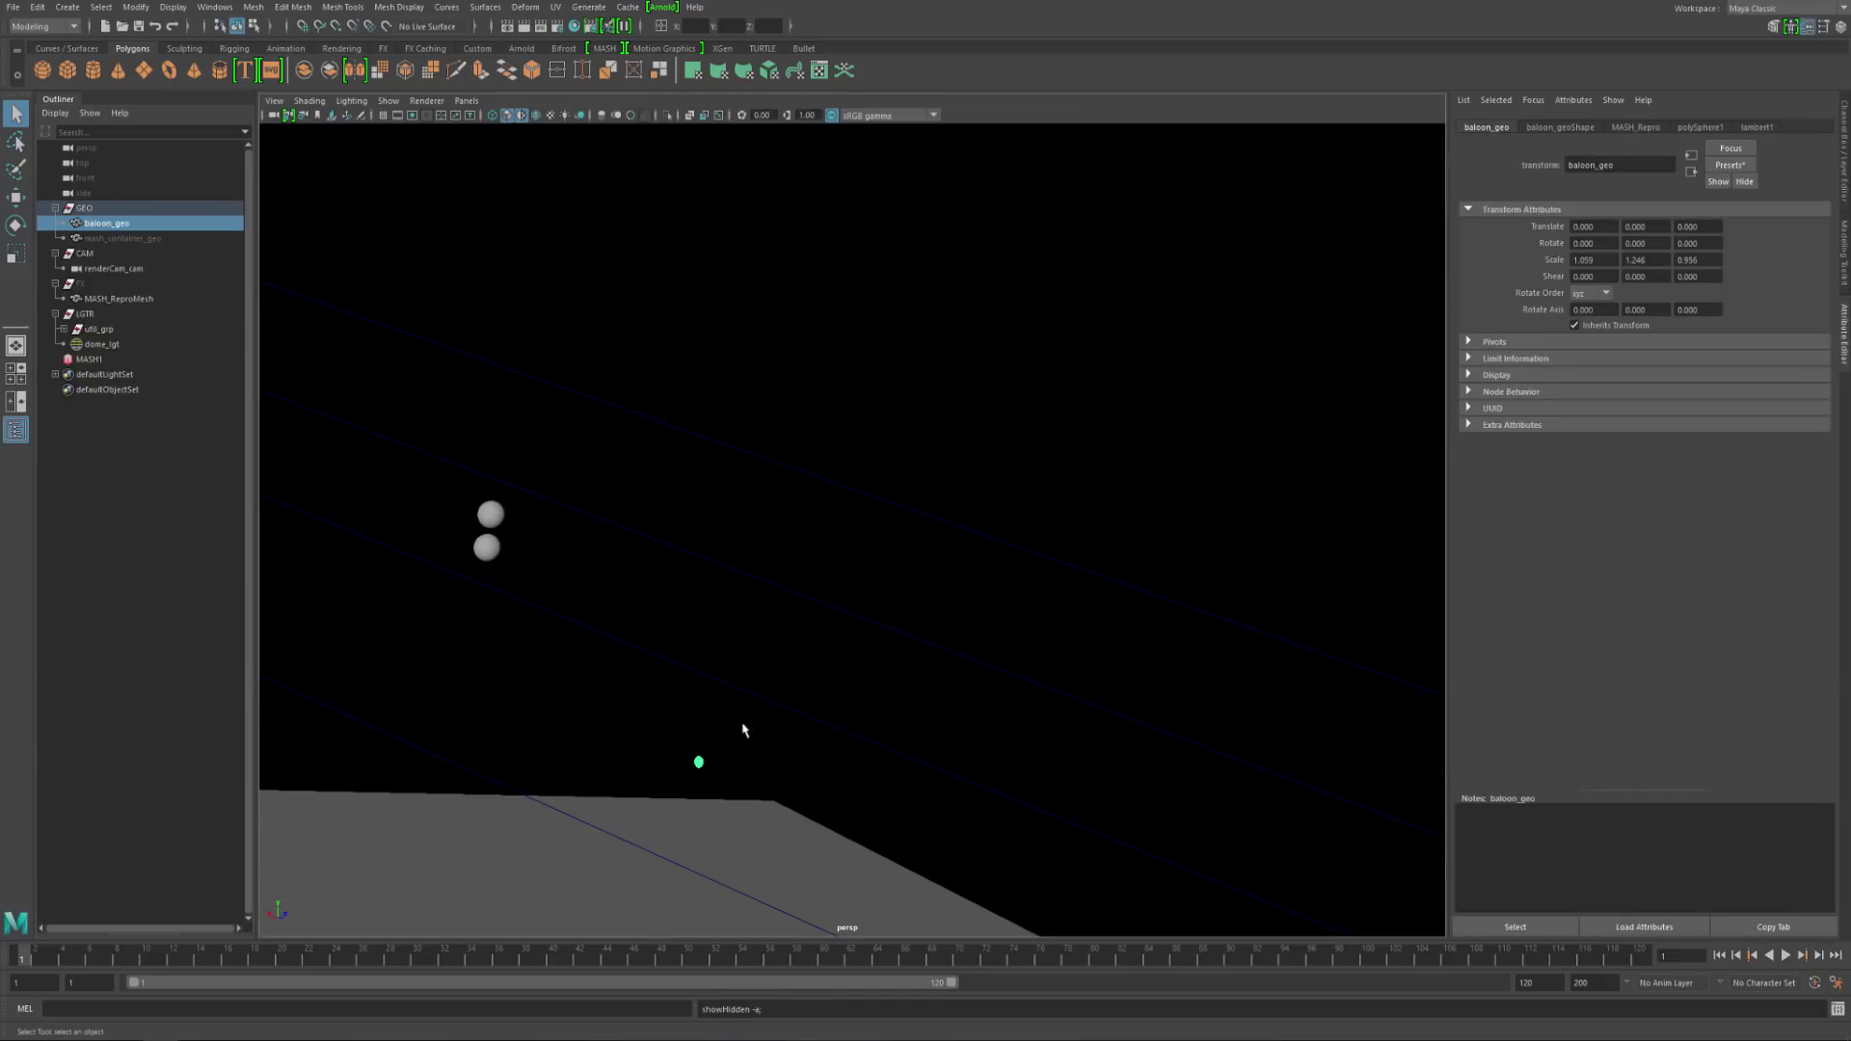
pyautogui.click(138, 239)
pyautogui.hotkey('shift', 'h')
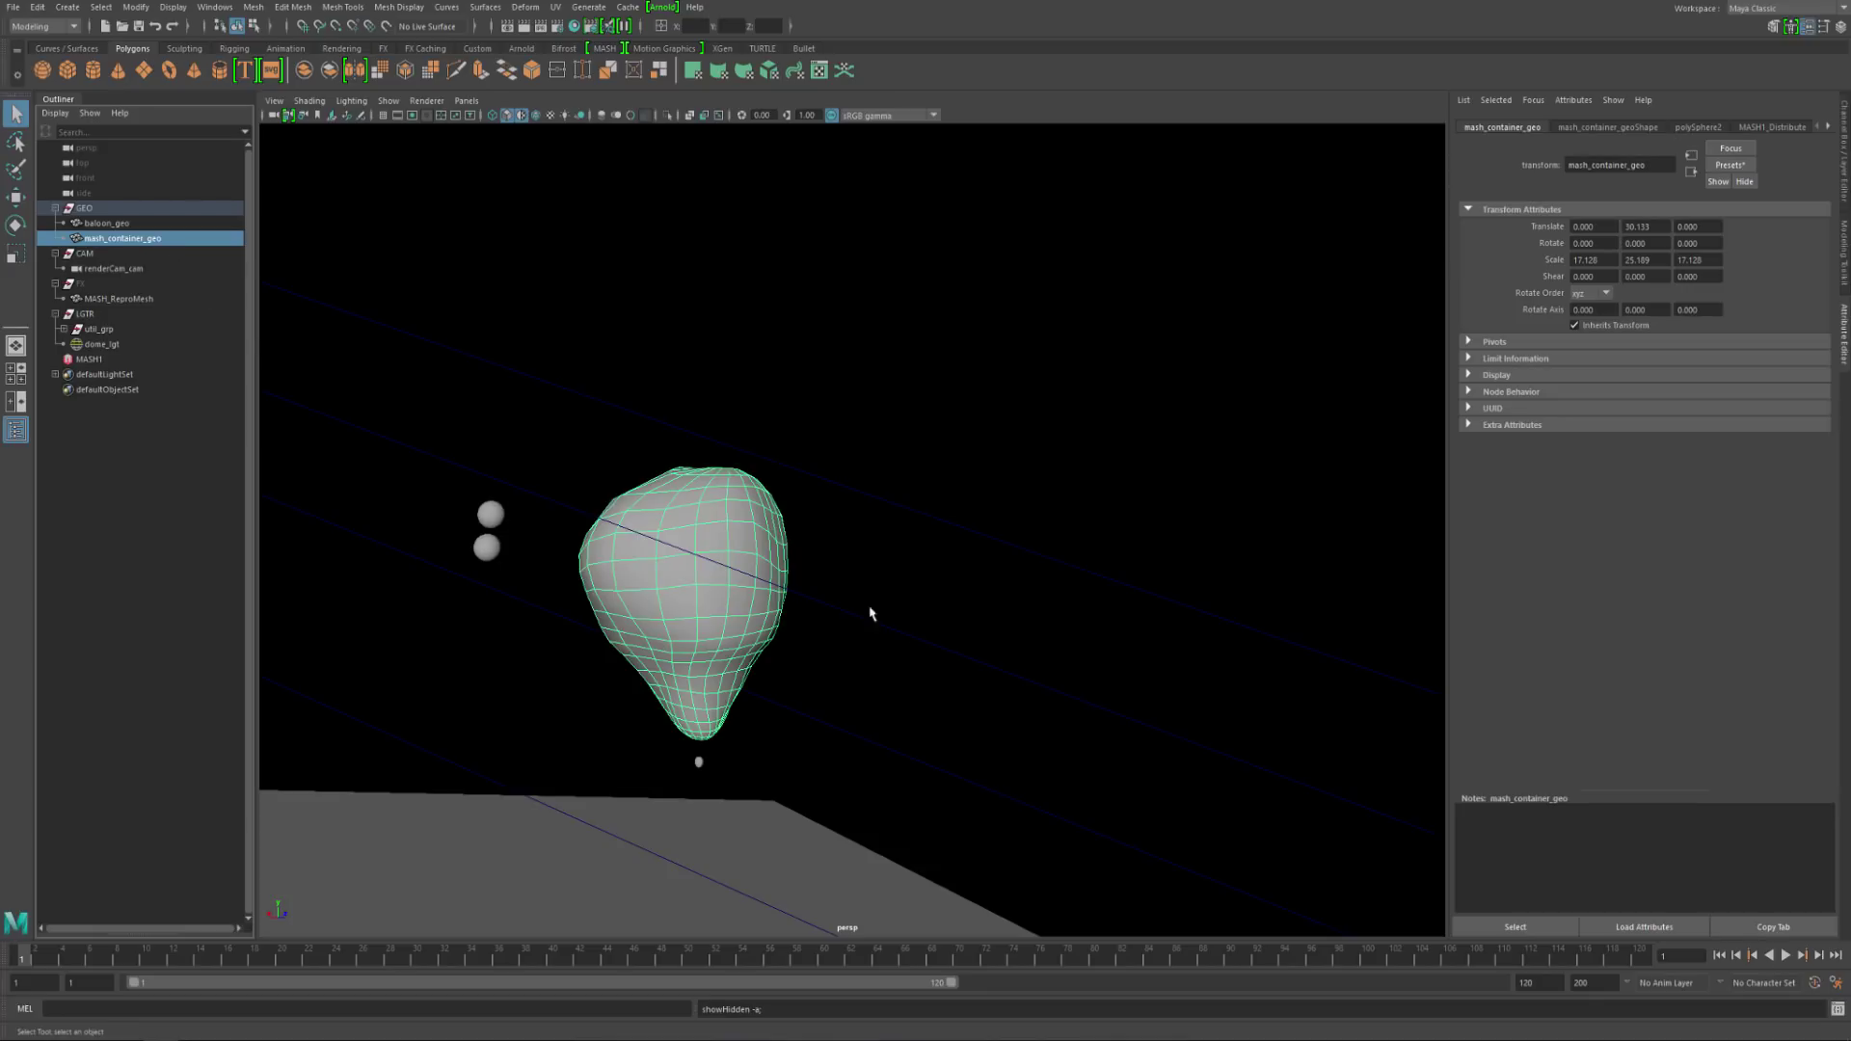
# Step: Select the single balloon beneath the container mesh to examine the two source objects of the MASH setup
pyautogui.click(700, 763)
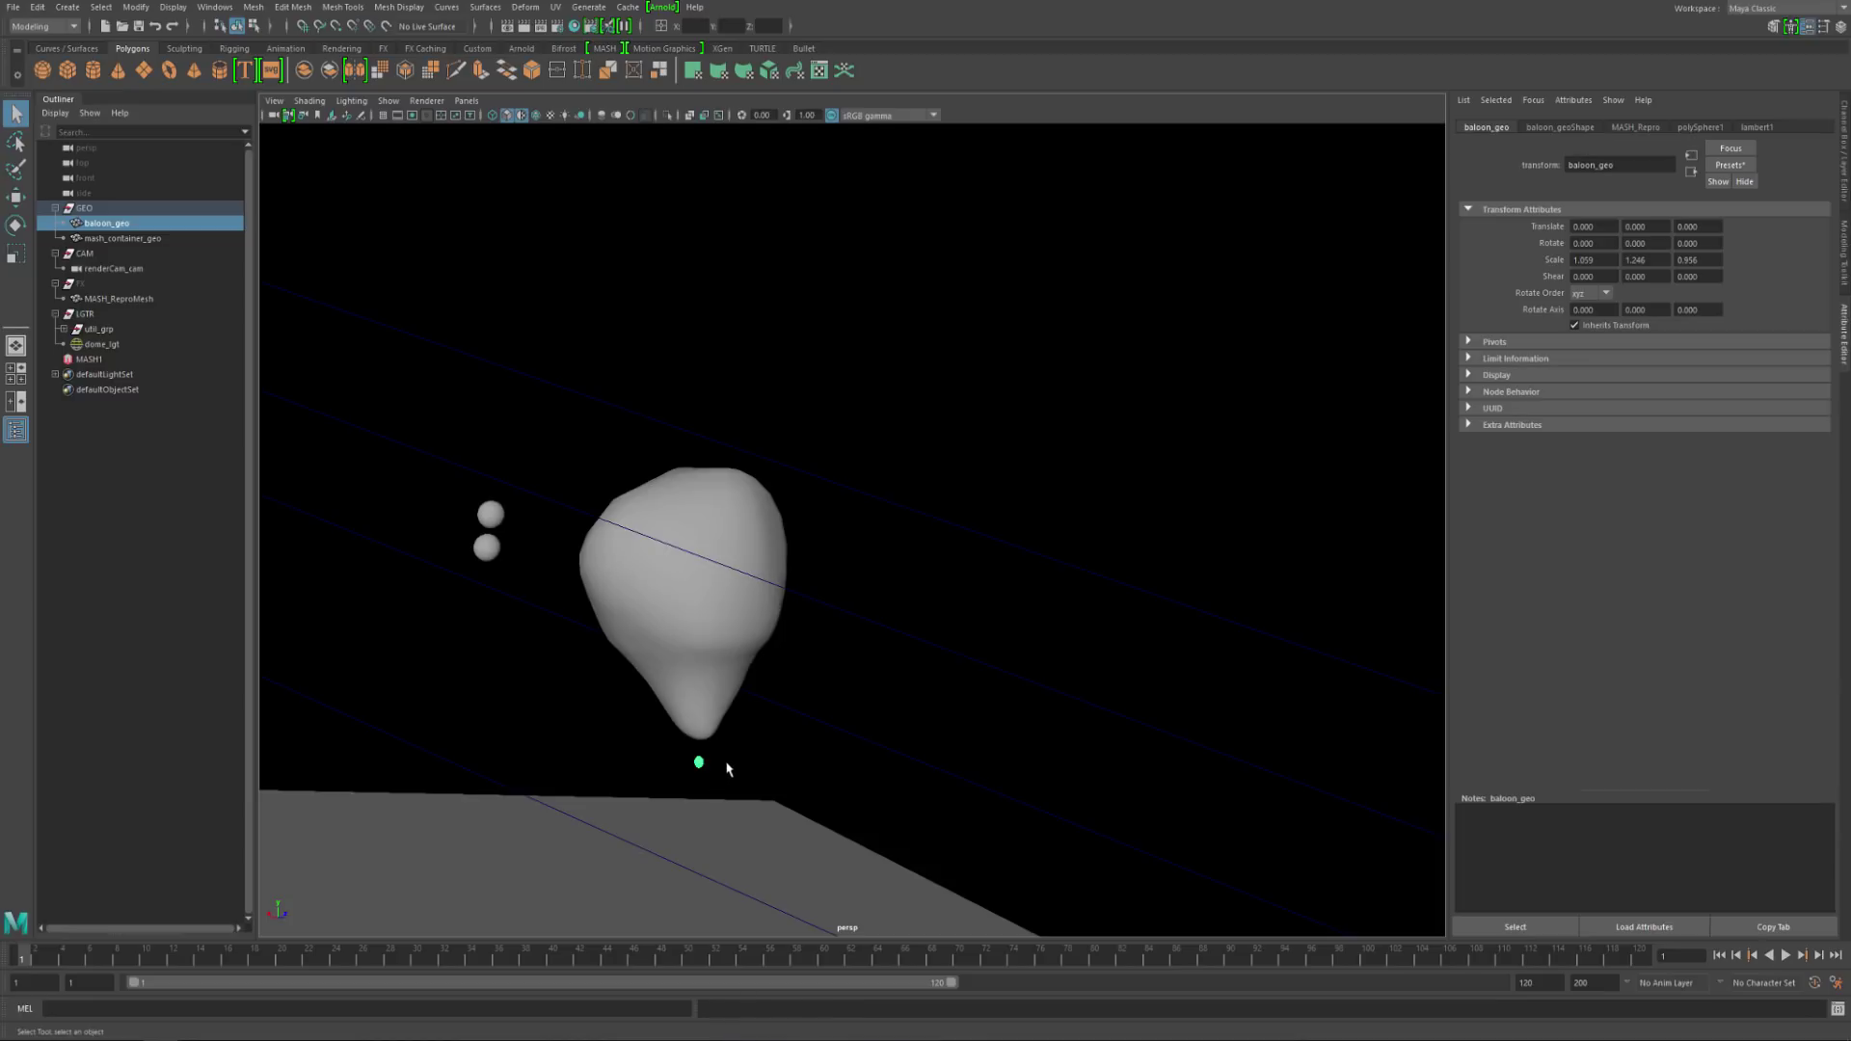
pyautogui.click(697, 778)
pyautogui.click(697, 761)
pyautogui.click(755, 570)
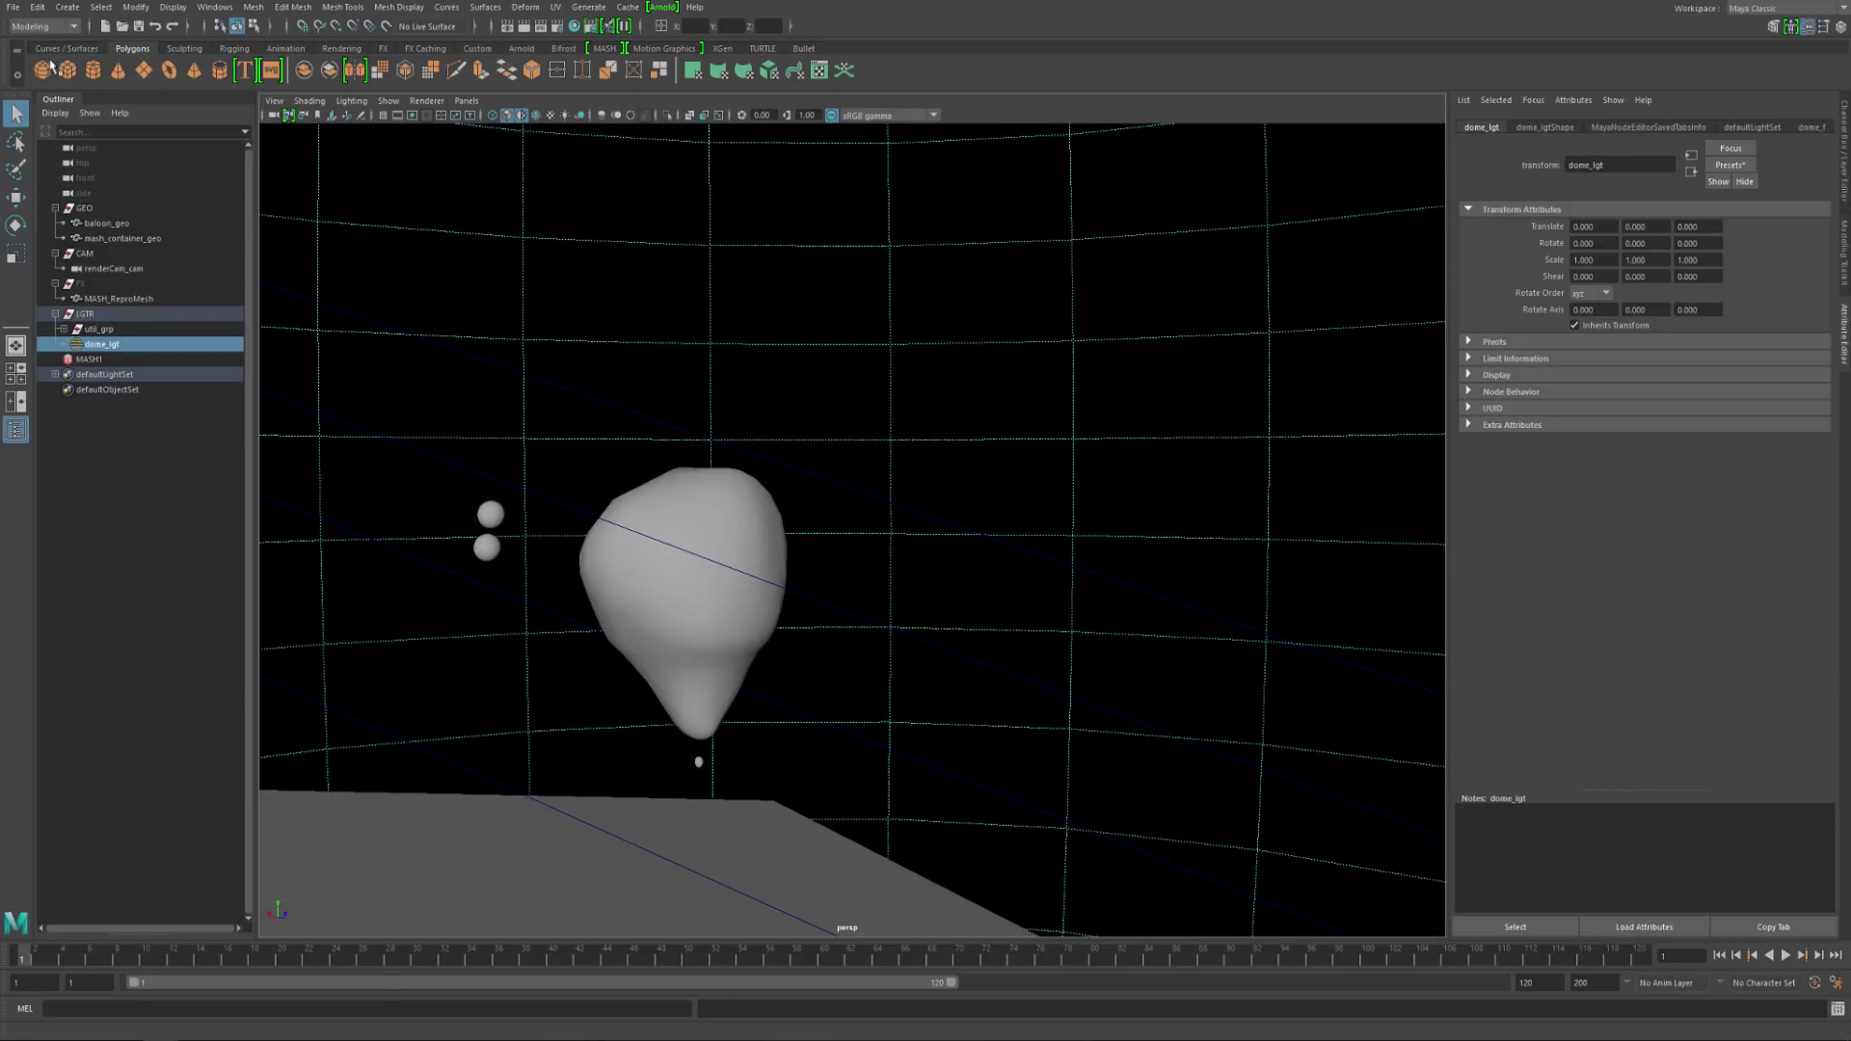
# Step: Open the starting scene containing only the GEO group's balloon and container meshes, discarding changes to the current scene
pyautogui.click(14, 6)
pyautogui.click(39, 49)
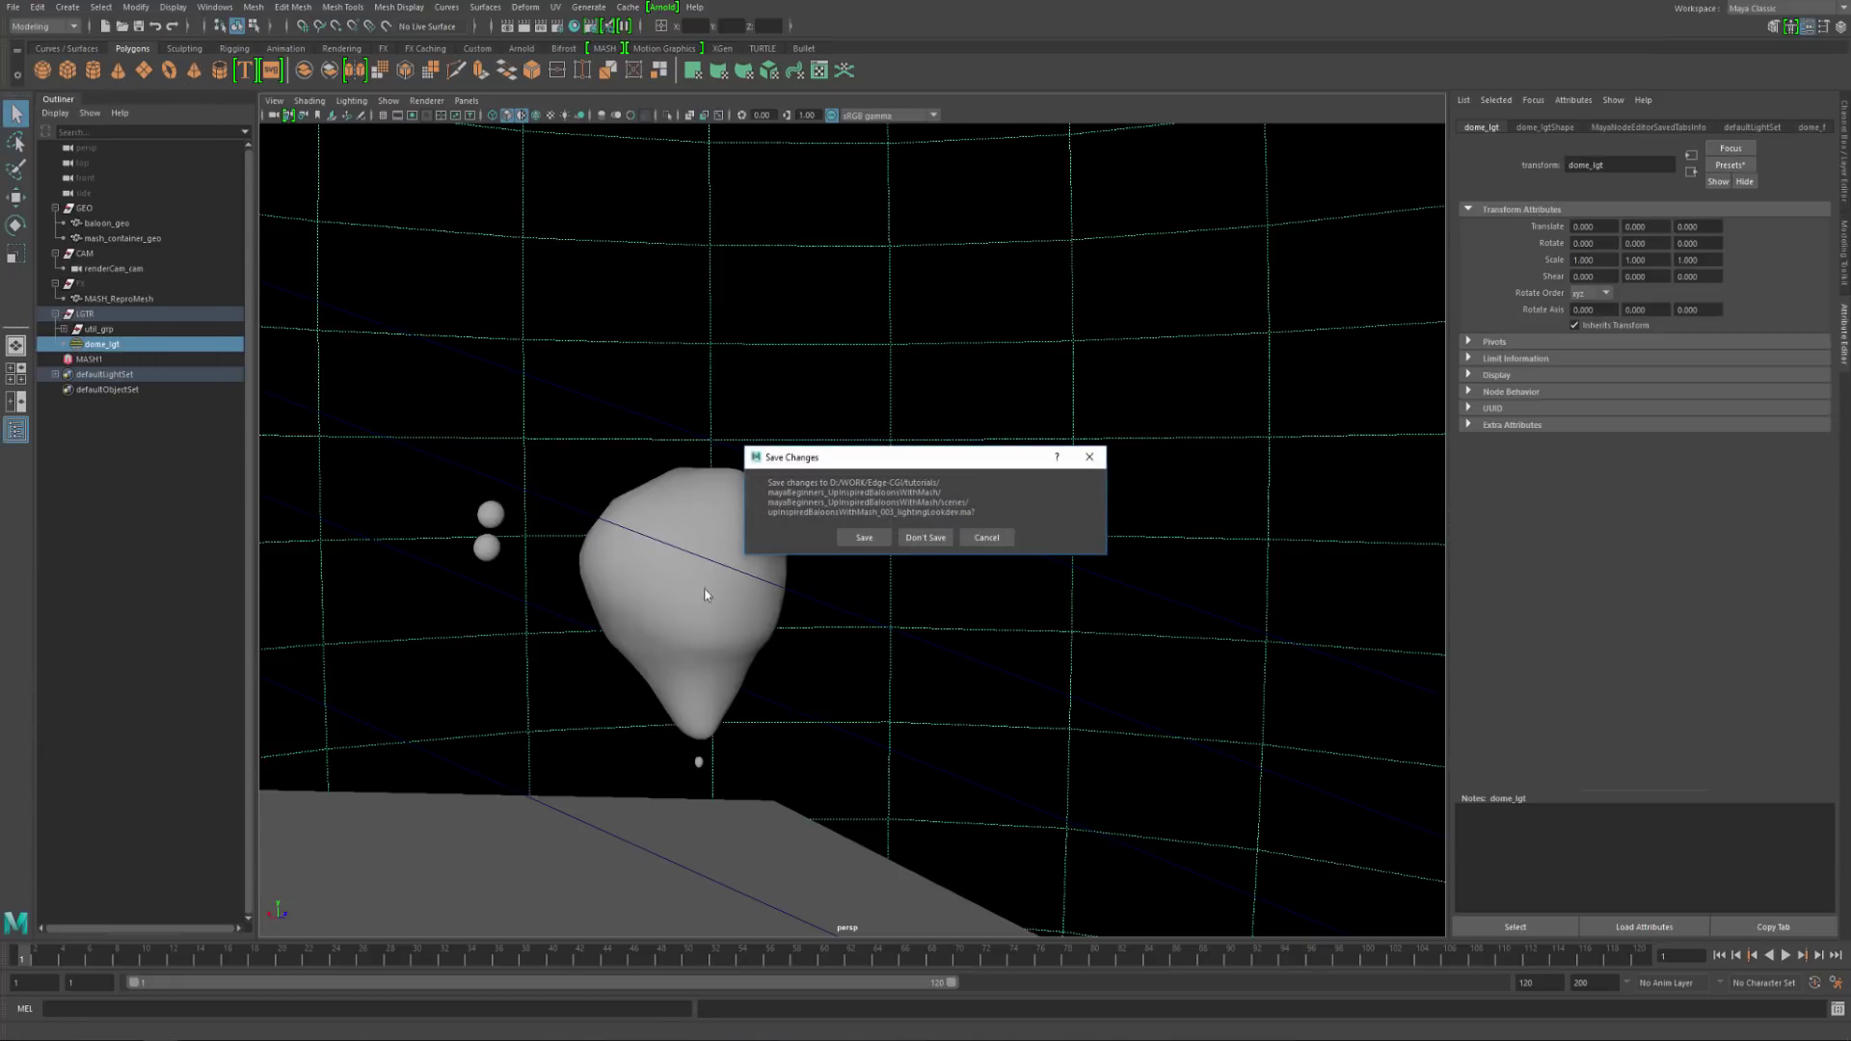
pyautogui.click(925, 539)
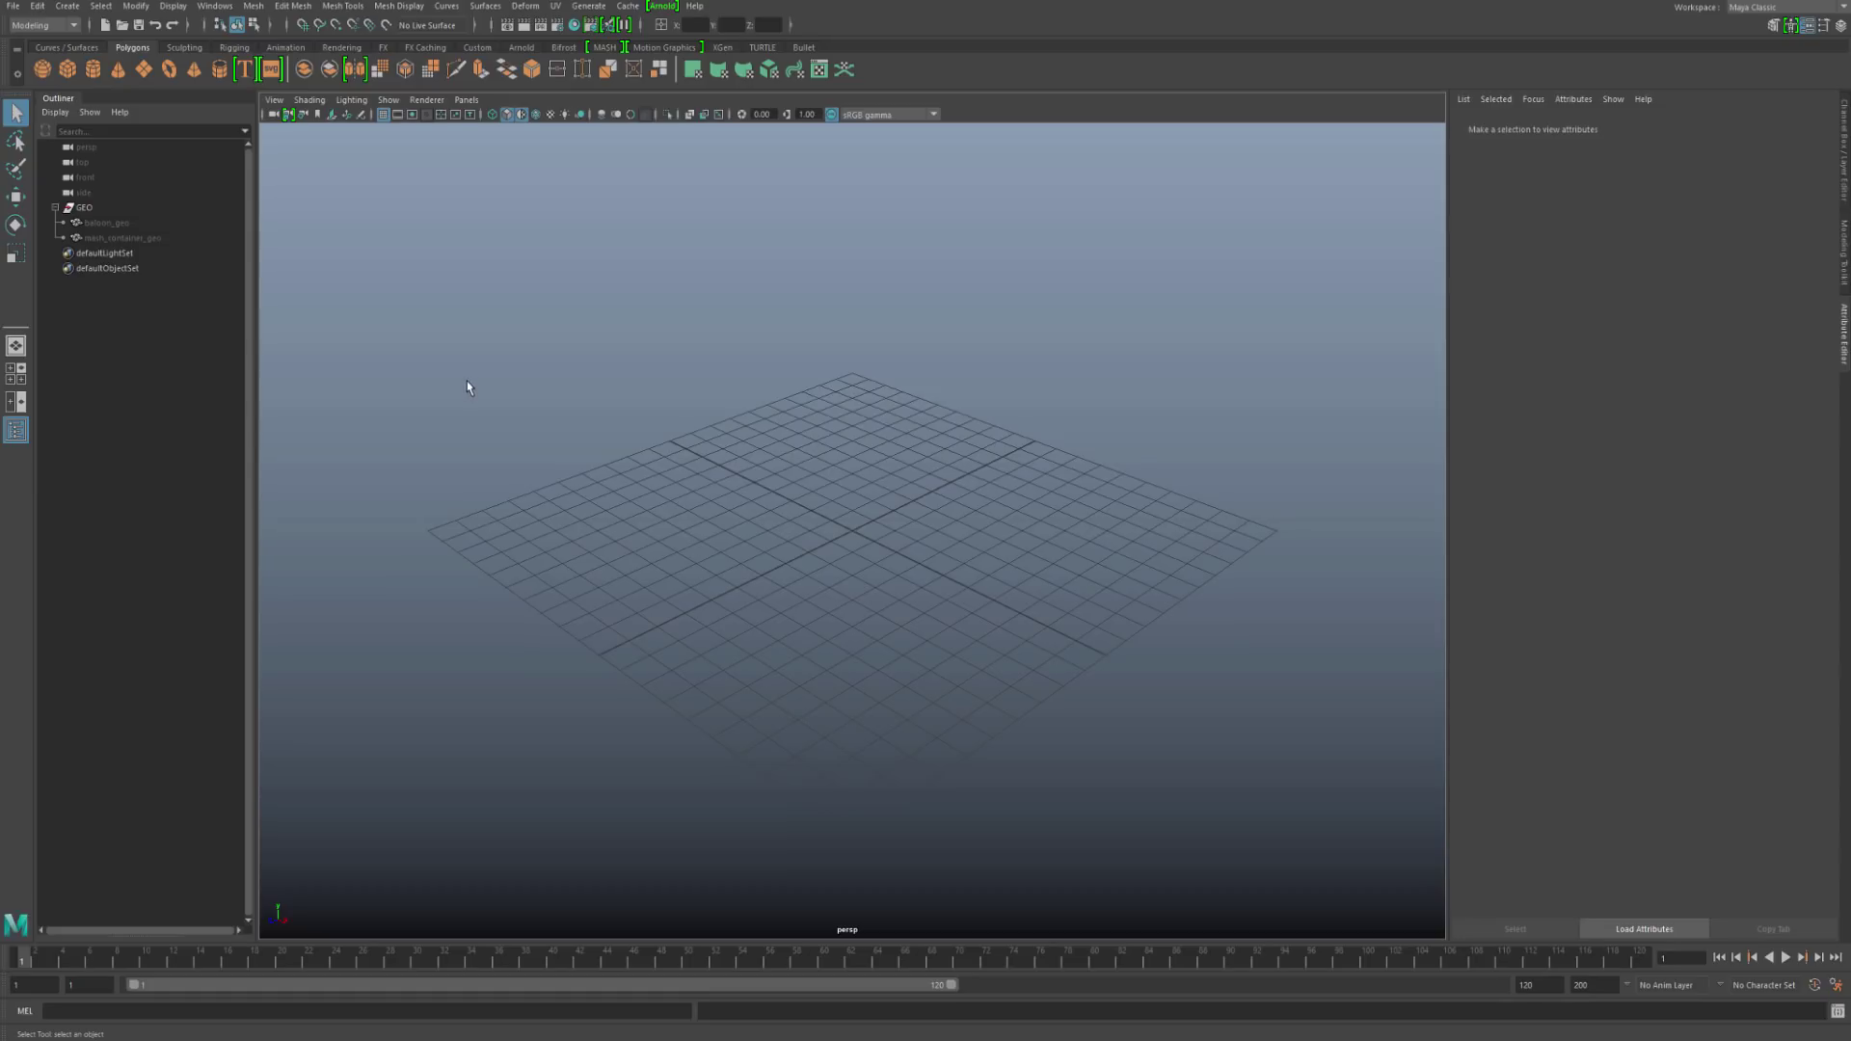
# Step: Unhide baloon_geo in the GEO group and examine the balloon's egg shape up close
pyautogui.click(114, 228)
pyautogui.press('h')
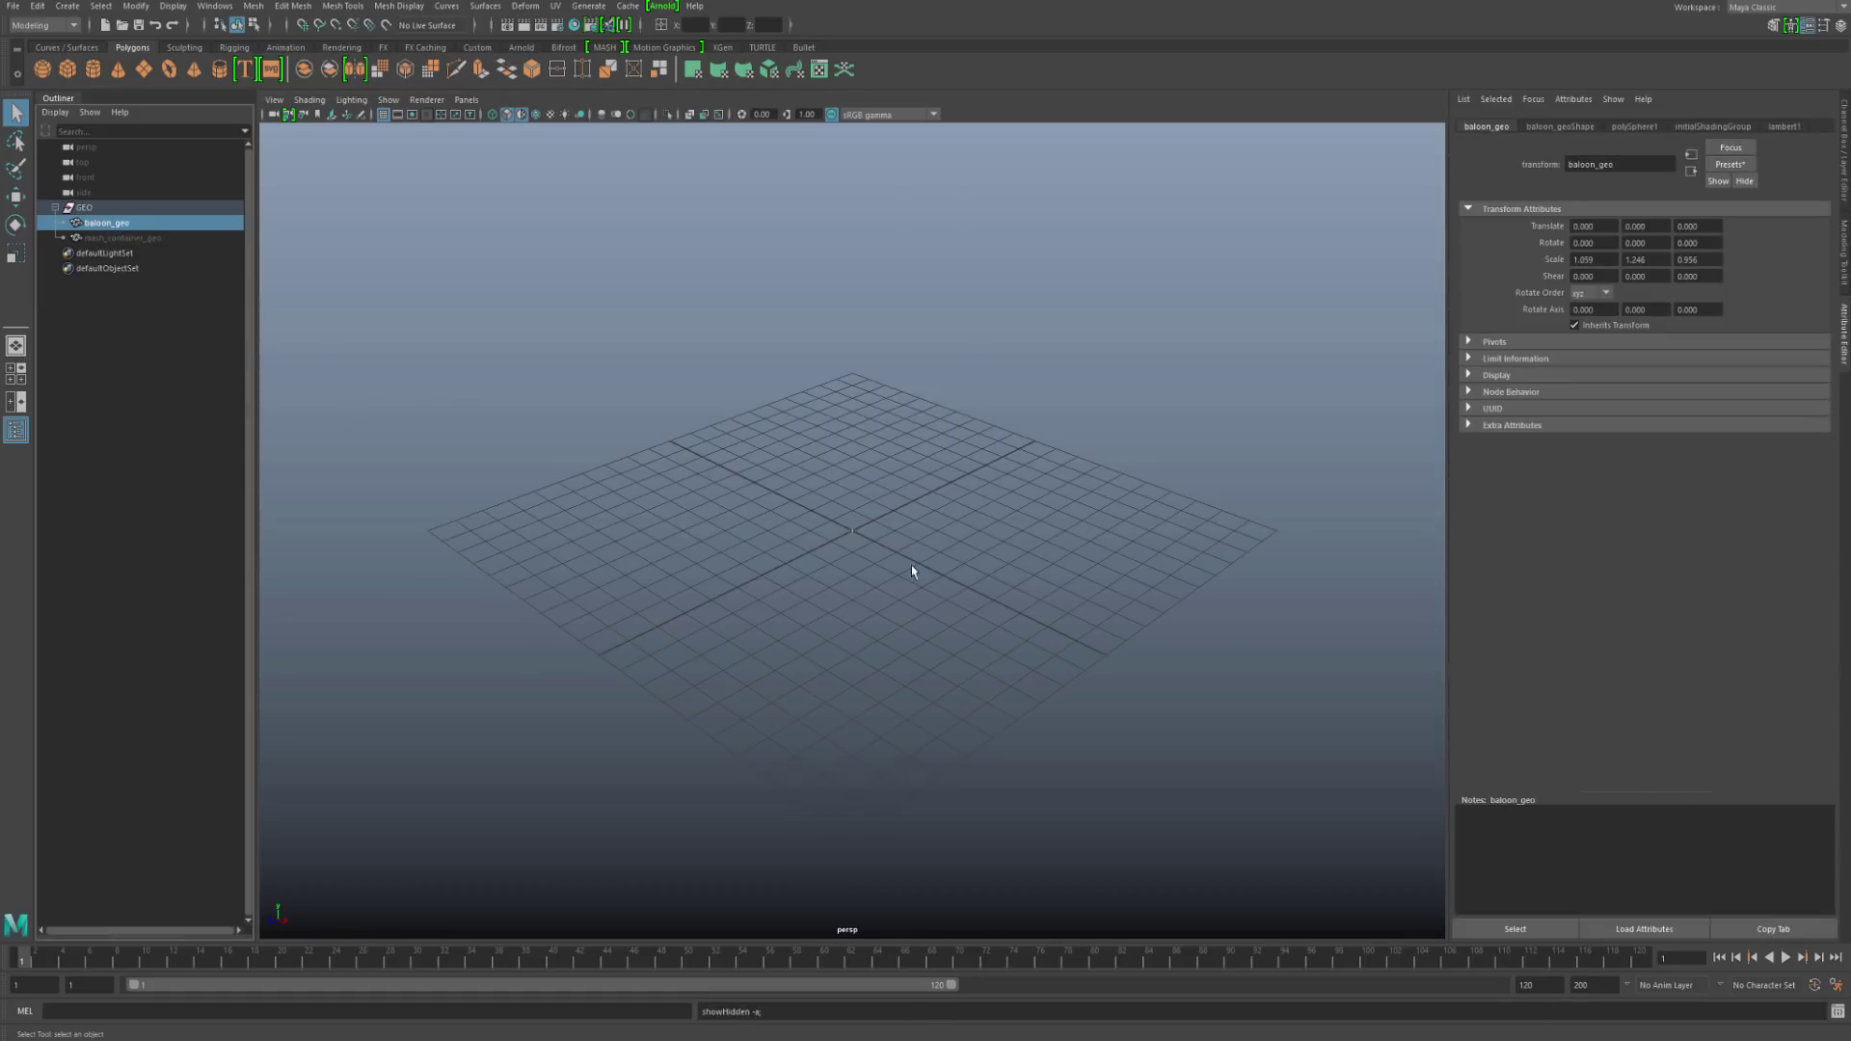
pyautogui.moveTo(808, 485); pyautogui.dragTo(911, 585)
pyautogui.press('f')
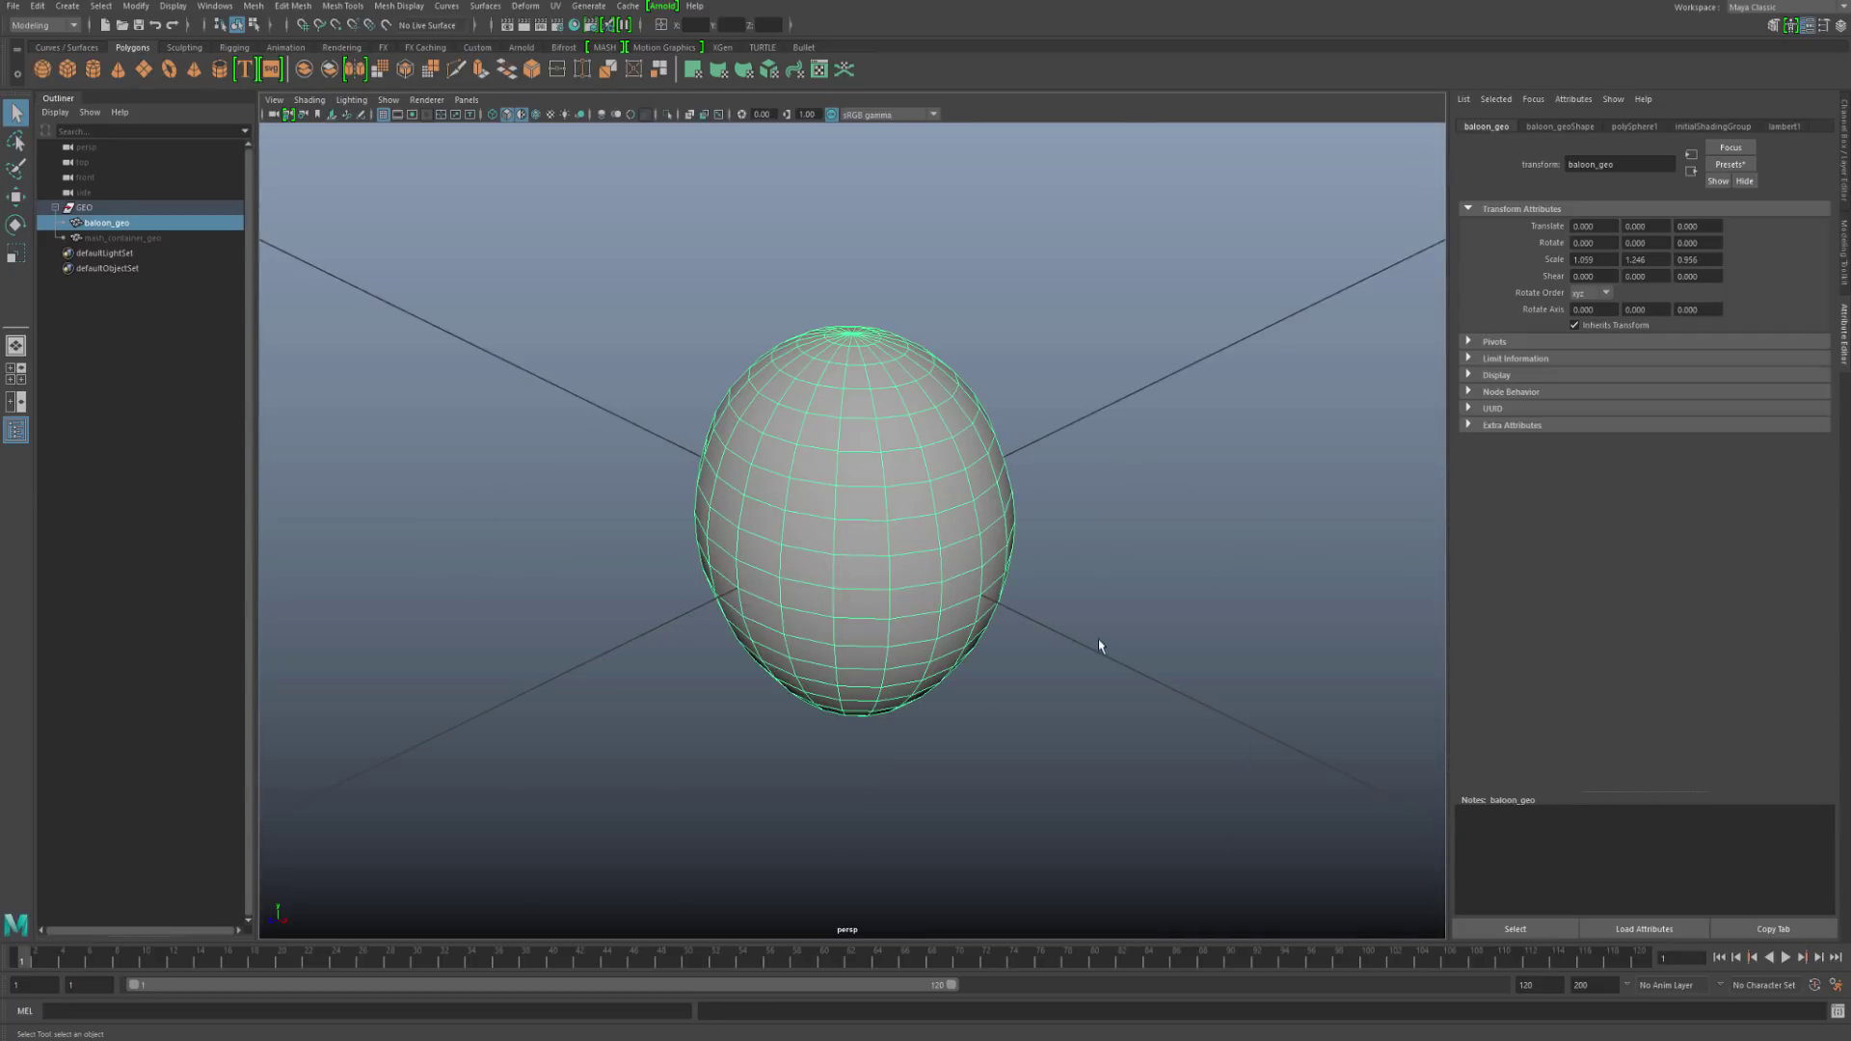
pyautogui.click(1097, 672)
pyautogui.keyDown('alt'); pyautogui.moveTo(1108, 723); pyautogui.dragTo(933, 639); pyautogui.keyUp('alt')
pyautogui.click(895, 661)
pyautogui.click(983, 691)
pyautogui.click(806, 588)
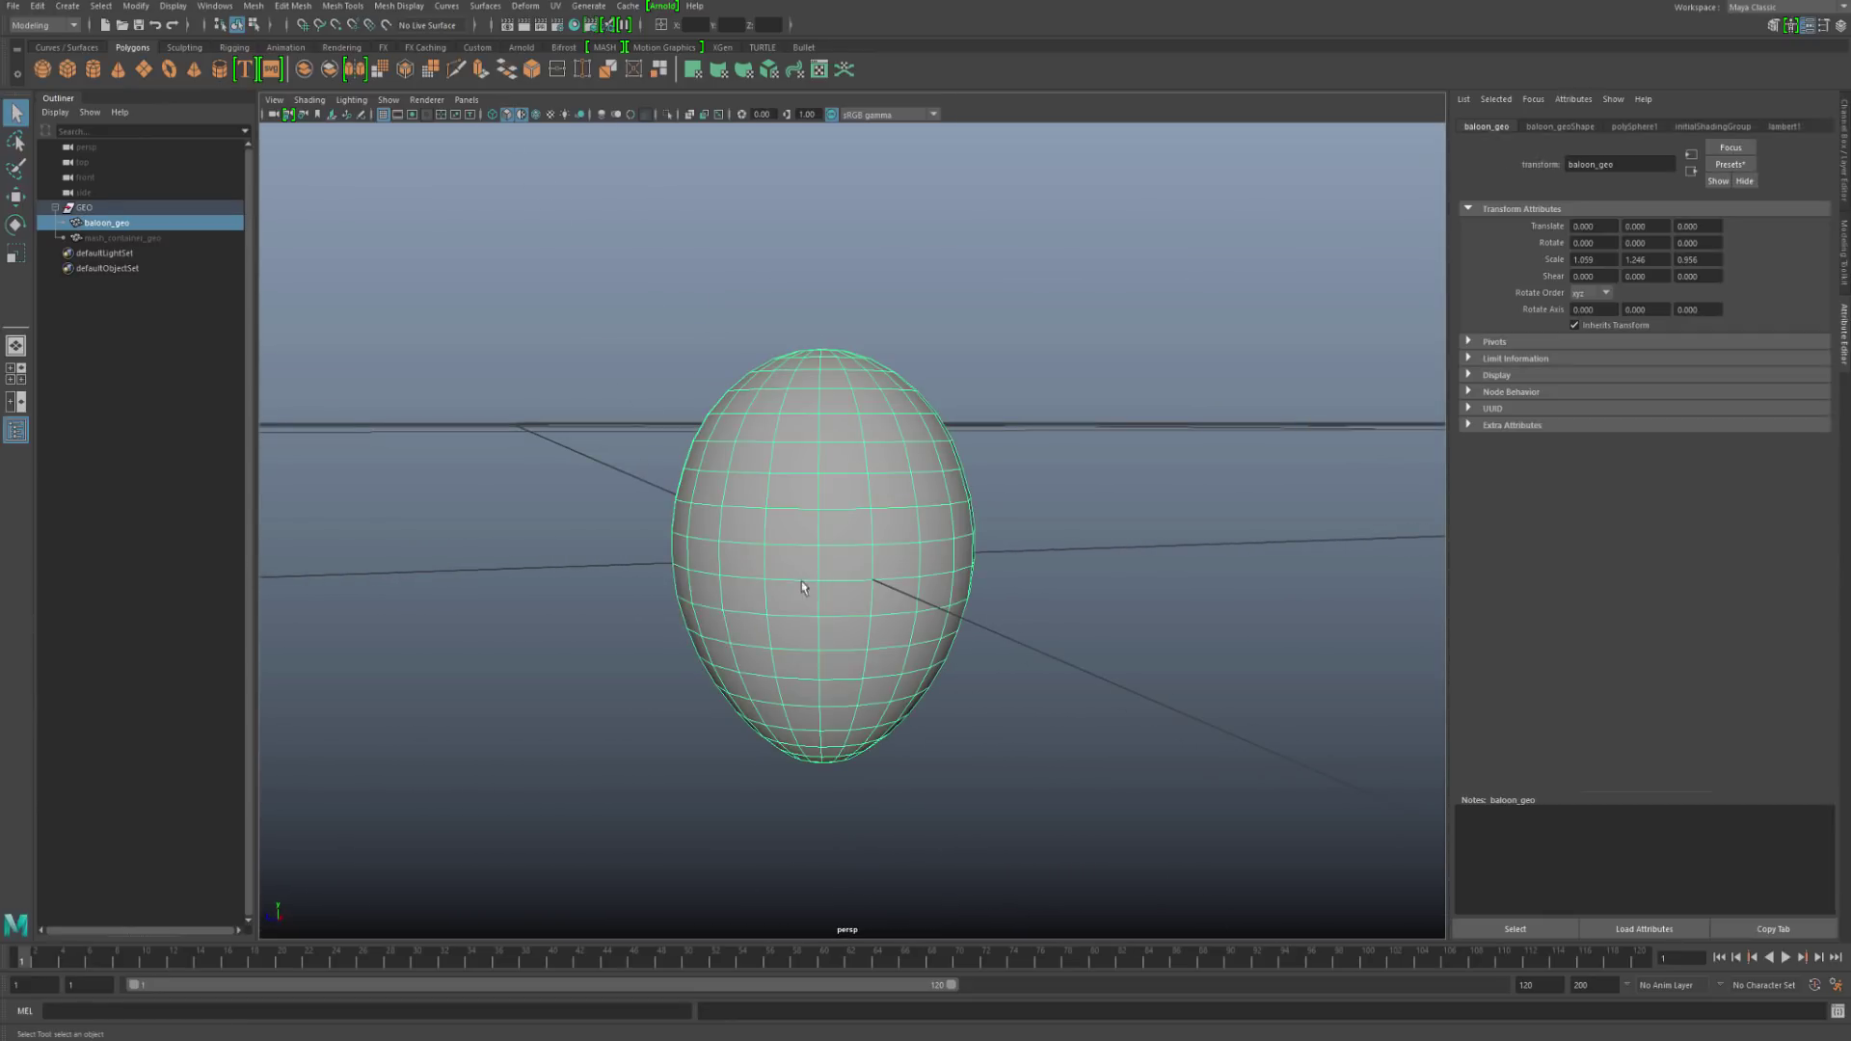
pyautogui.keyDown('alt'); pyautogui.moveTo(757, 628); pyautogui.dragTo(771, 669); pyautogui.keyUp('alt')
pyautogui.click(705, 646)
# Step: Unhide mash_container_geo in the GEO group and examine its shape above the balloon
pyautogui.click(111, 238)
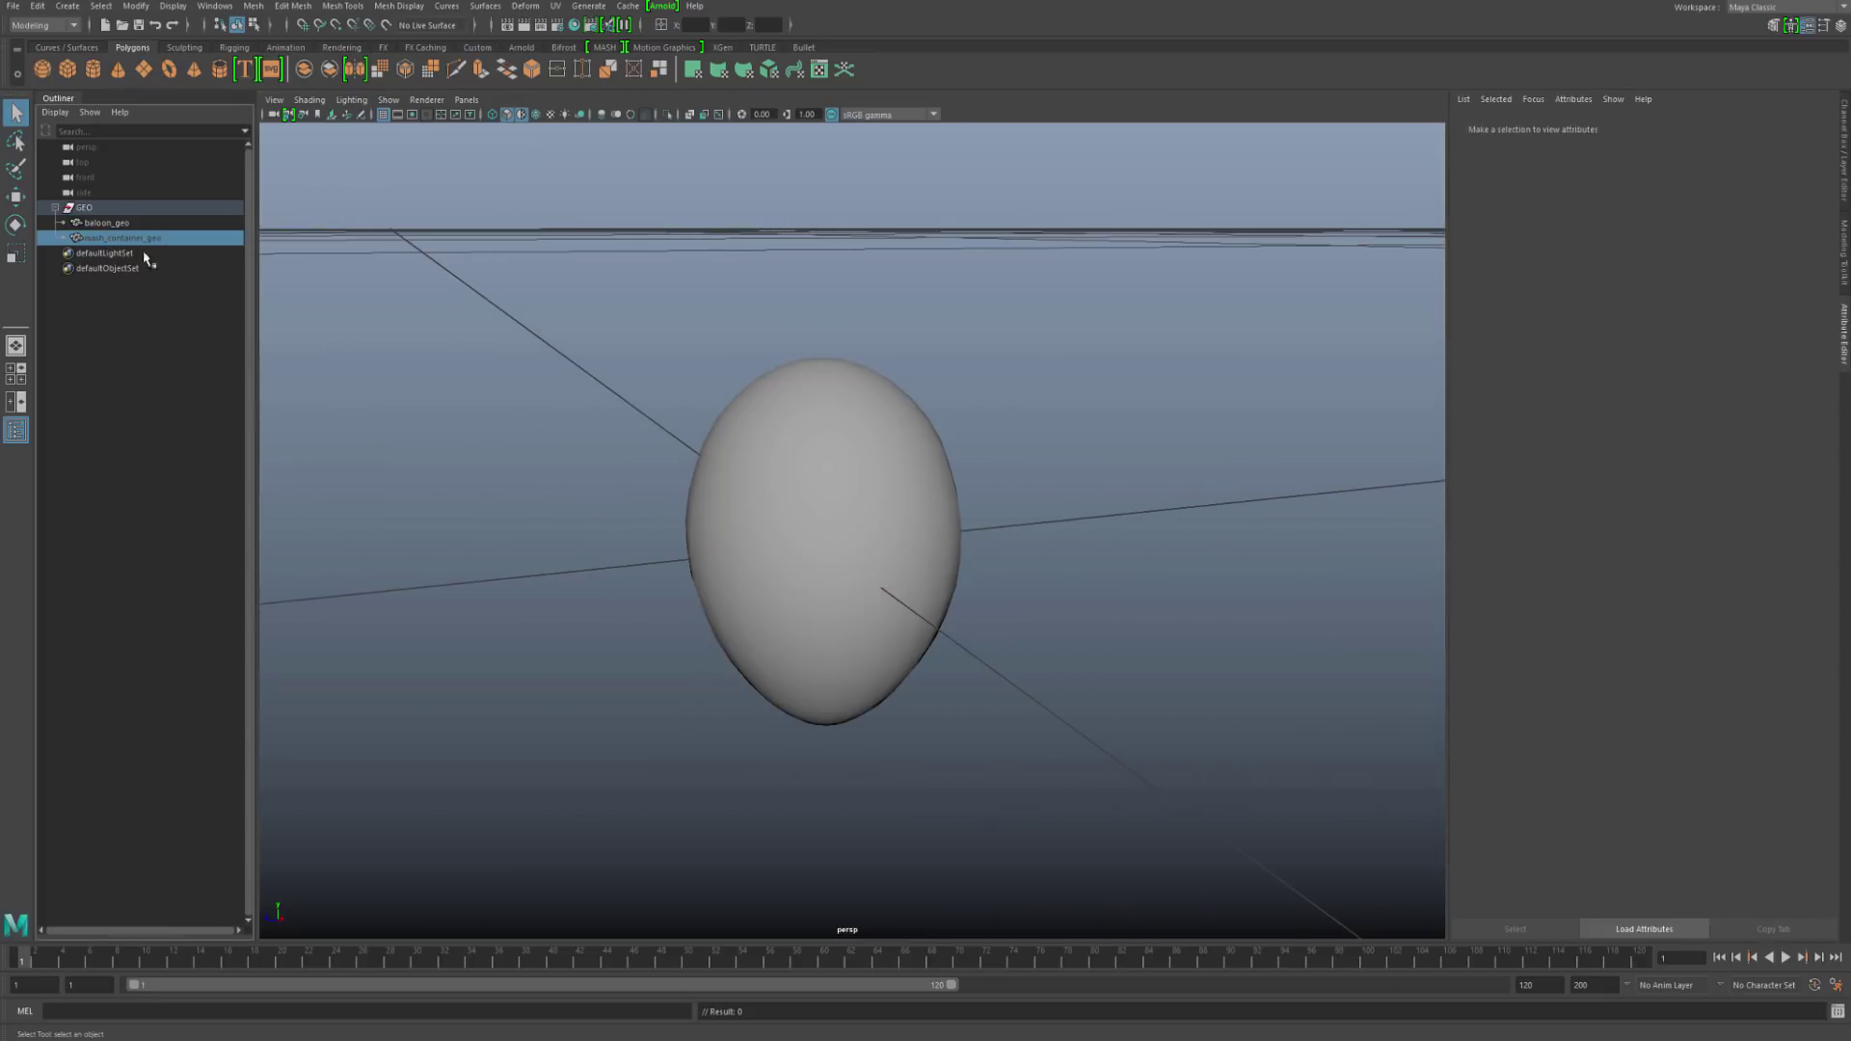
pyautogui.hotkey('shift', 'h')
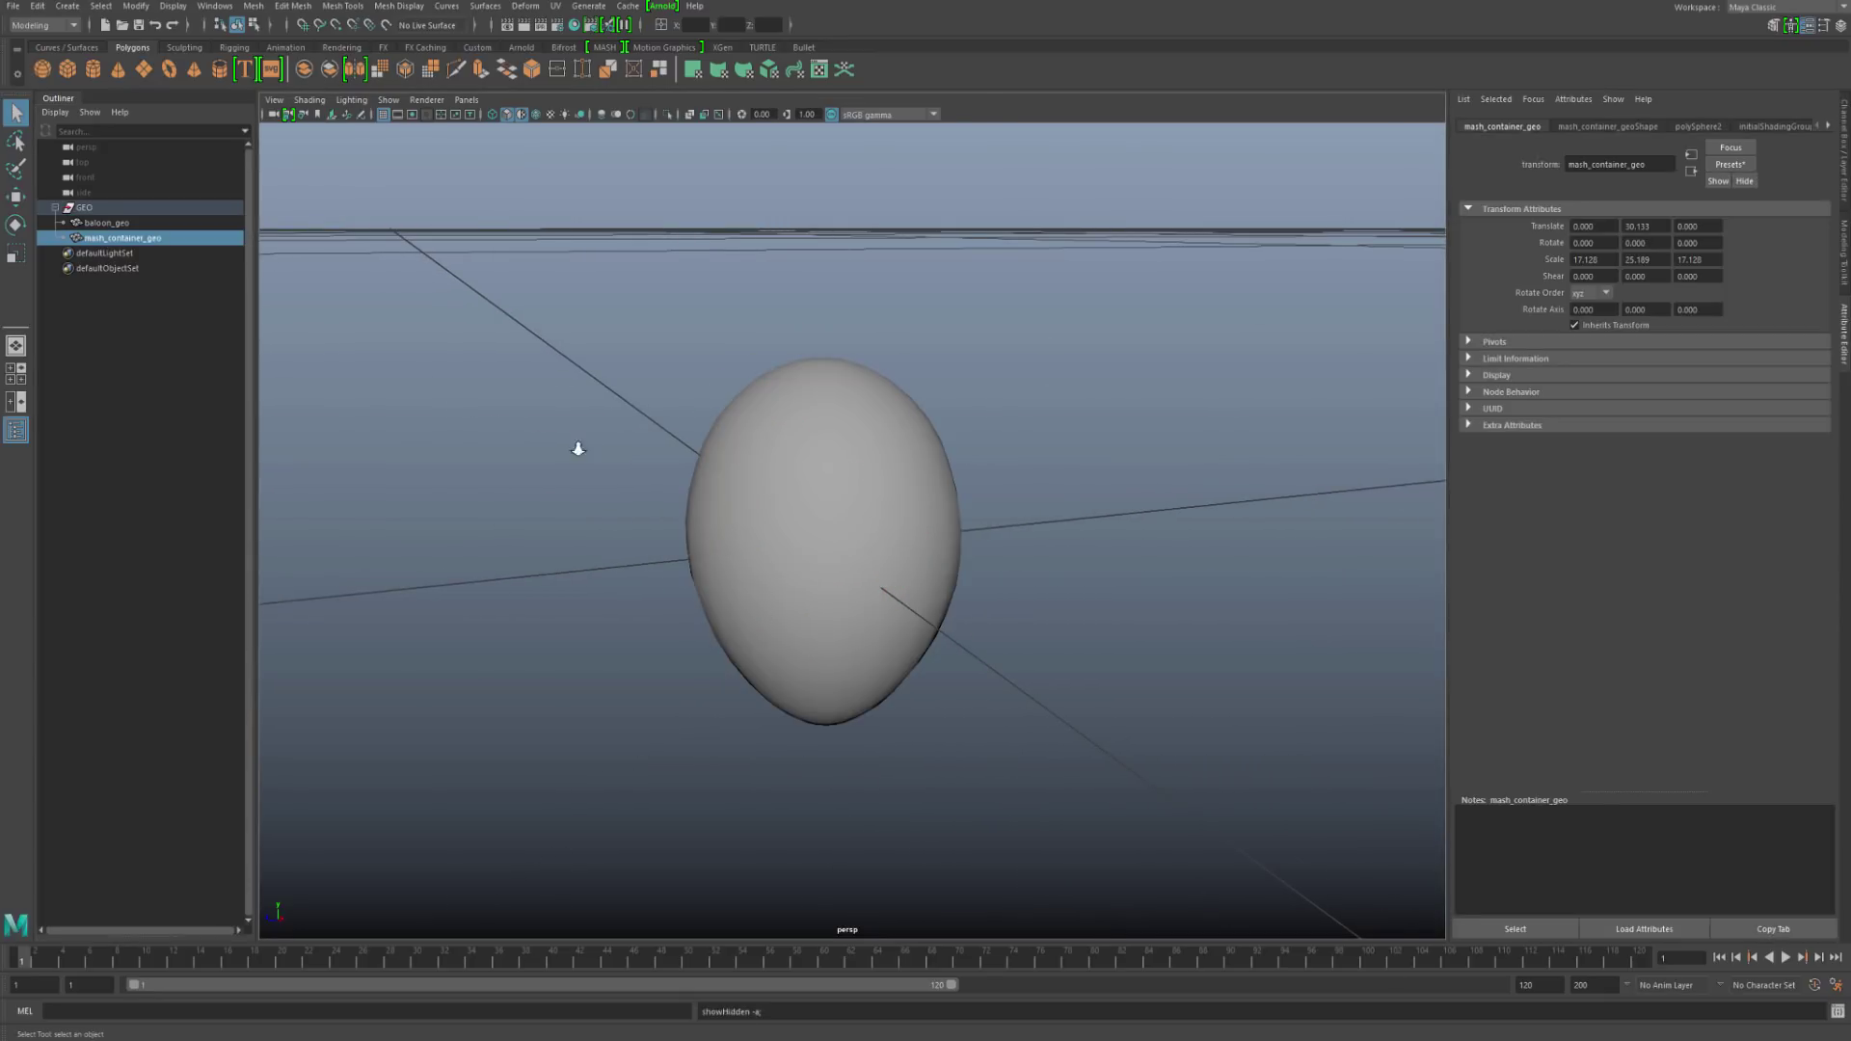
pyautogui.scroll(-5, 579, 450)
pyautogui.press('f')
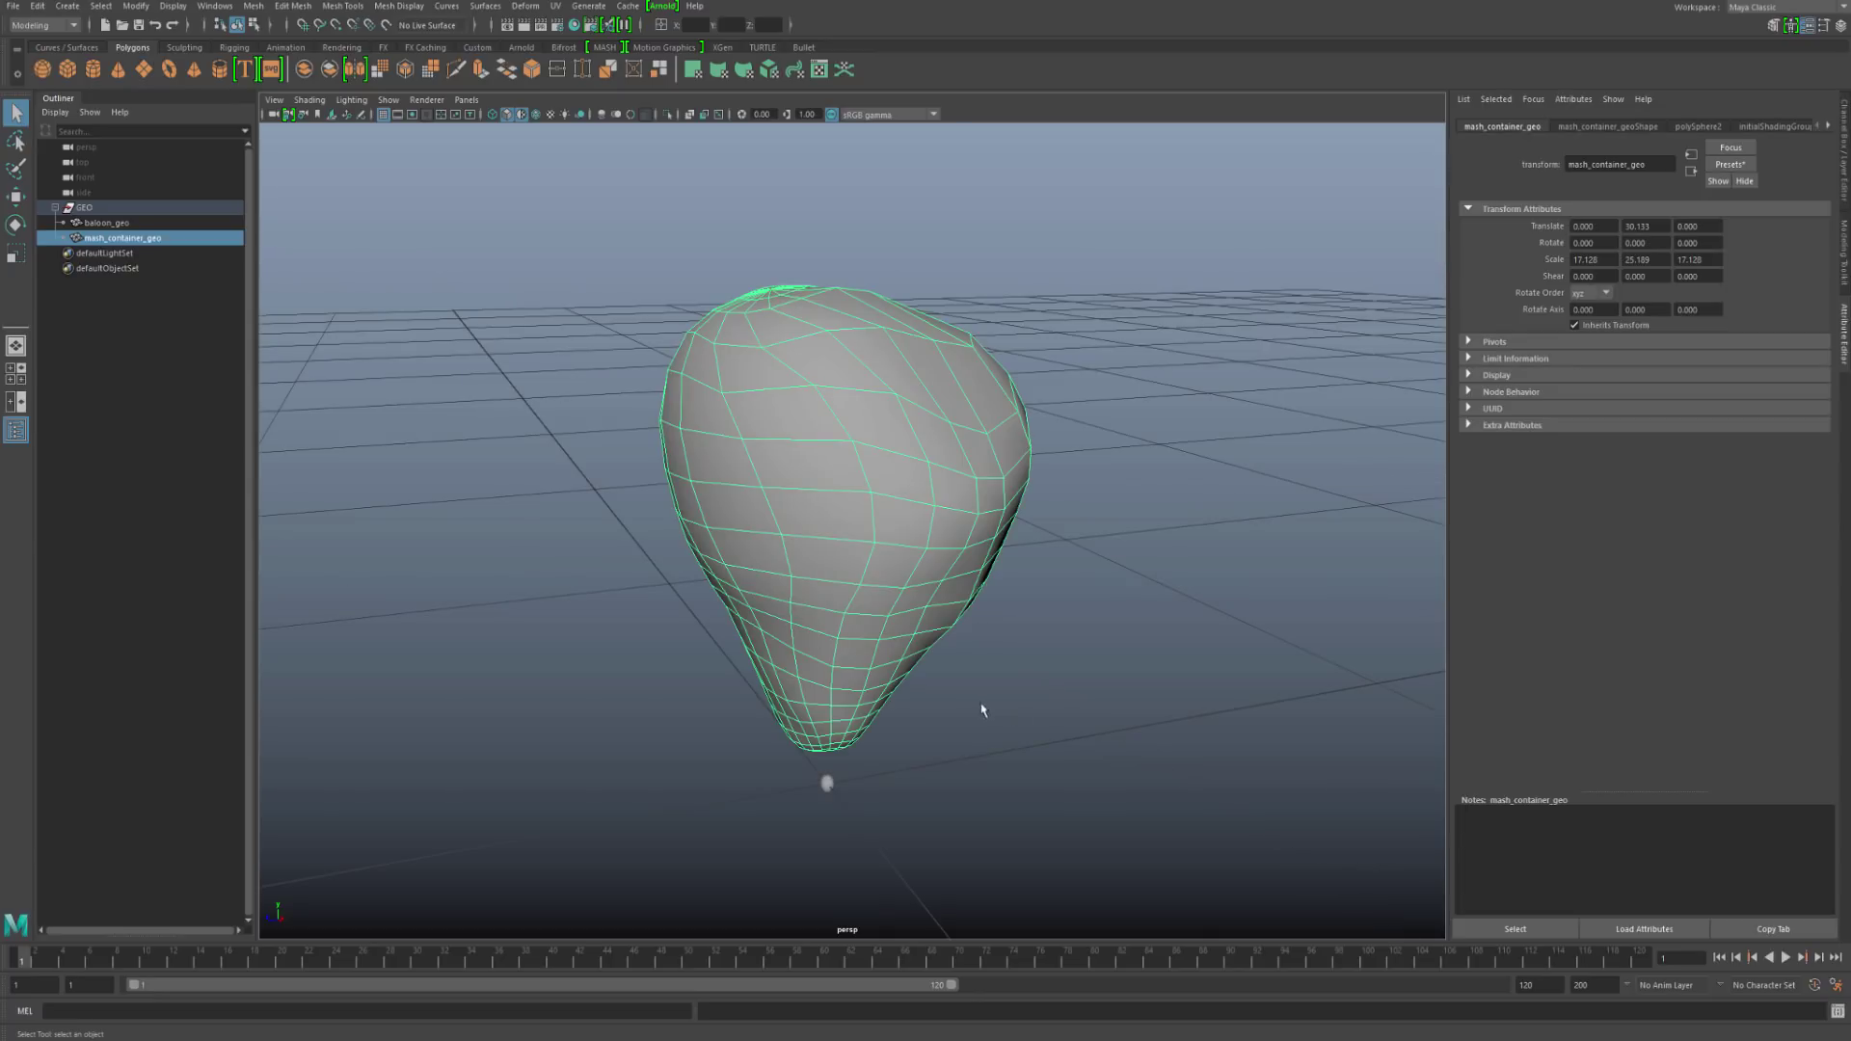
pyautogui.keyDown('alt'); pyautogui.moveTo(971, 720); pyautogui.dragTo(1008, 735); pyautogui.keyUp('alt')
pyautogui.click(1008, 741)
pyautogui.keyDown('alt'); pyautogui.moveTo(1007, 815); pyautogui.dragTo(1009, 771, button='middle'); pyautogui.keyUp('alt')
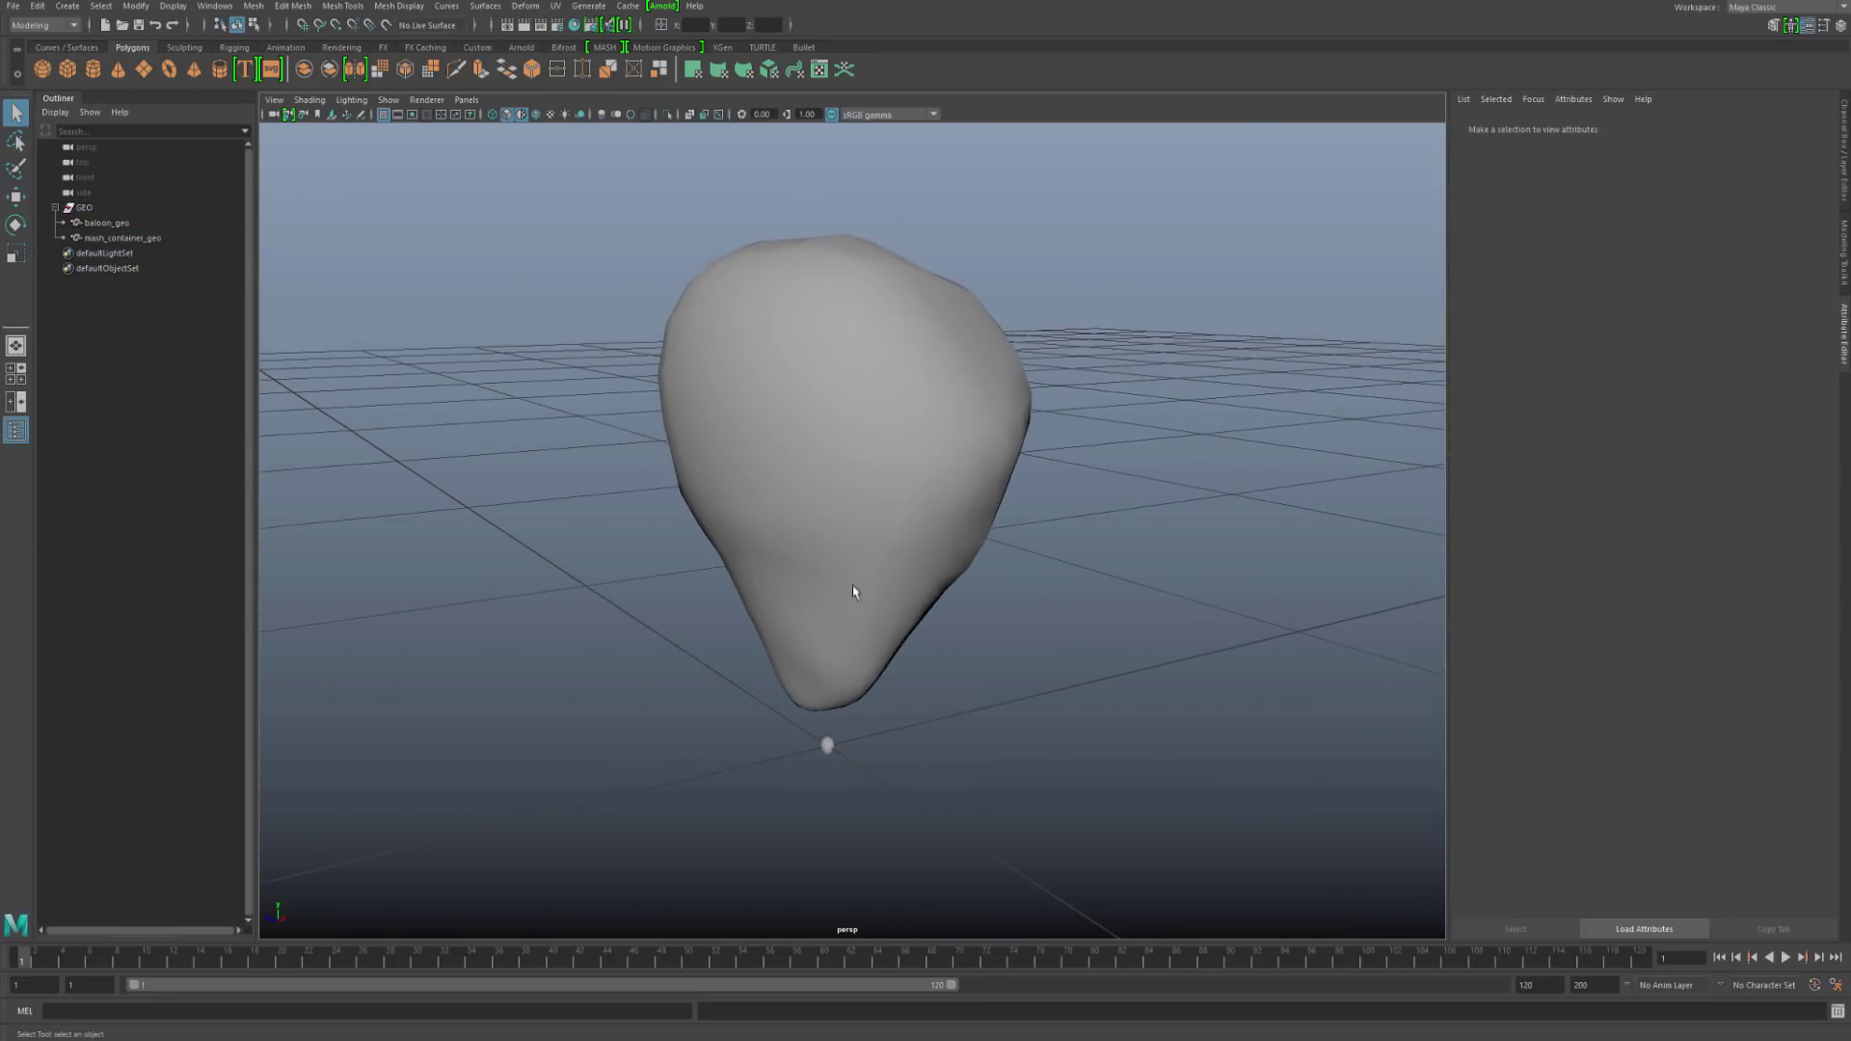
pyautogui.click(792, 508)
pyautogui.keyDown('alt'); pyautogui.moveTo(841, 607); pyautogui.dragTo(831, 692, button='middle'); pyautogui.keyUp('alt')
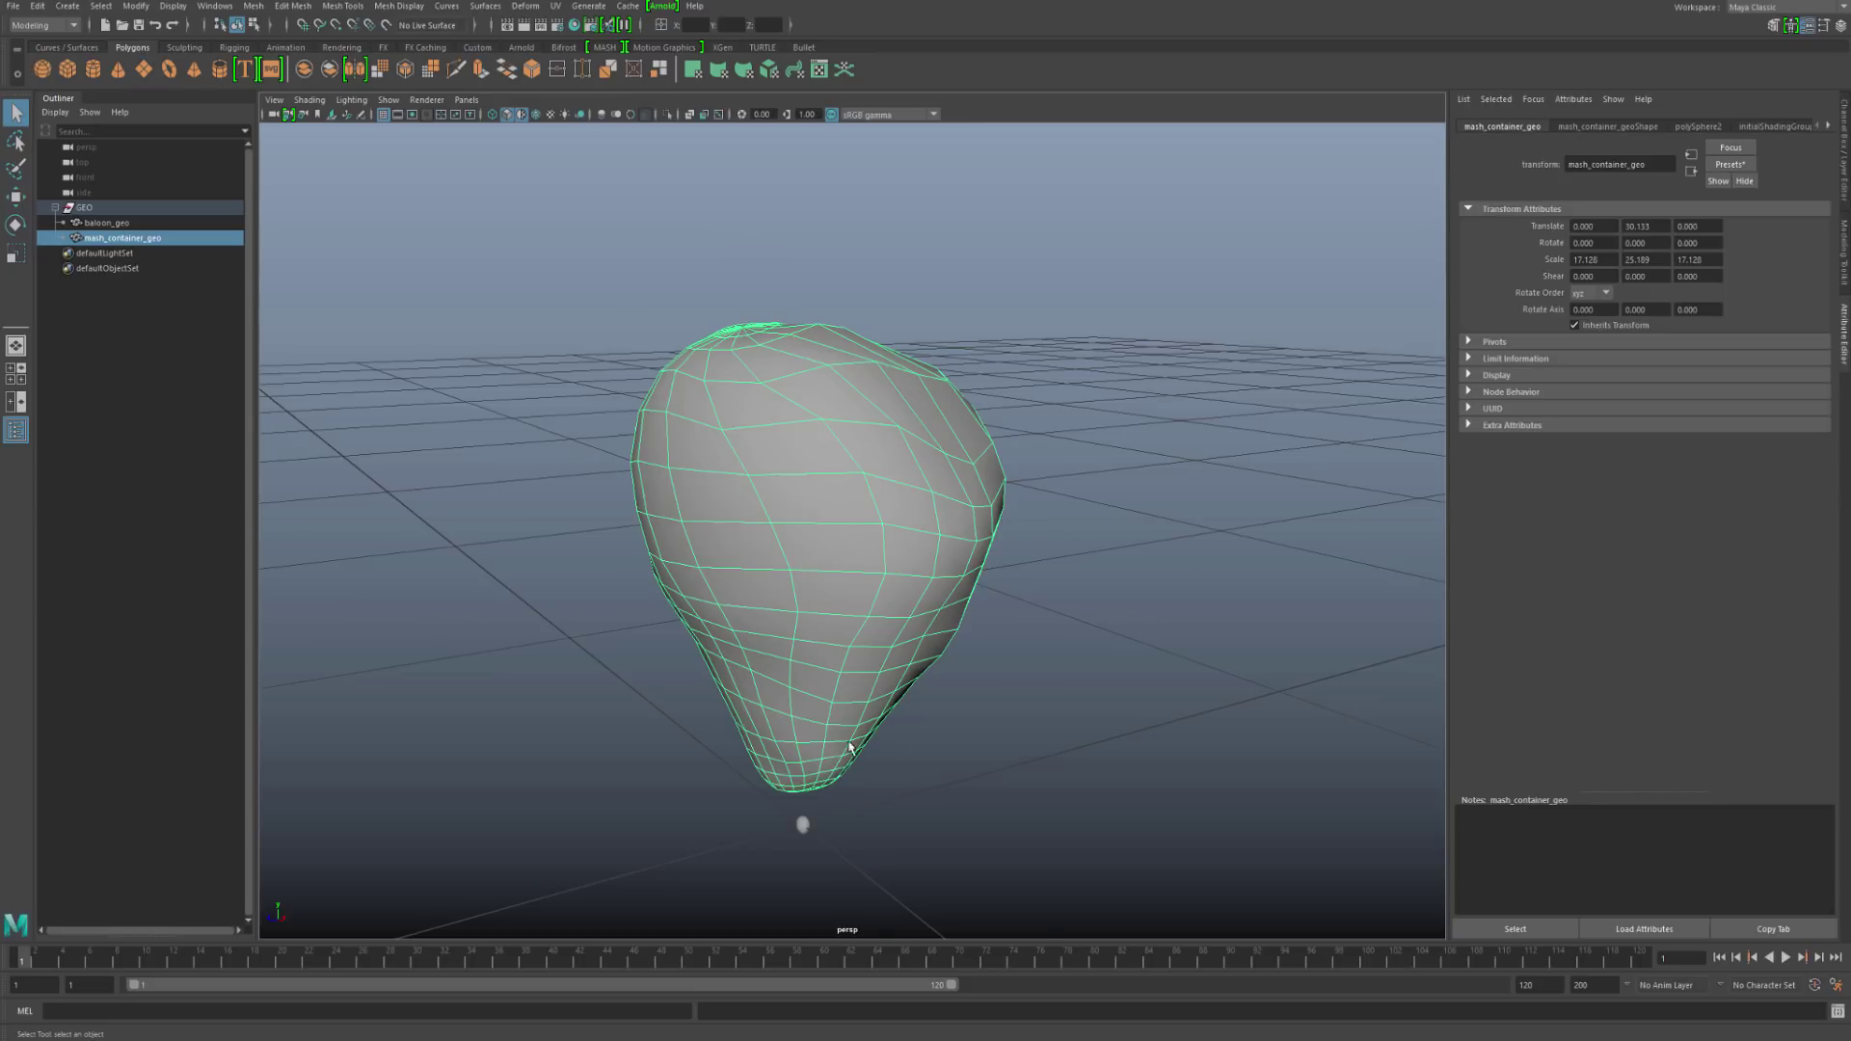
pyautogui.moveTo(849, 747)
pyautogui.keyDown('alt'); pyautogui.mouseDown()
pyautogui.moveTo(855, 711)
pyautogui.moveTo(830, 719)
pyautogui.mouseUp(); pyautogui.keyUp('alt')
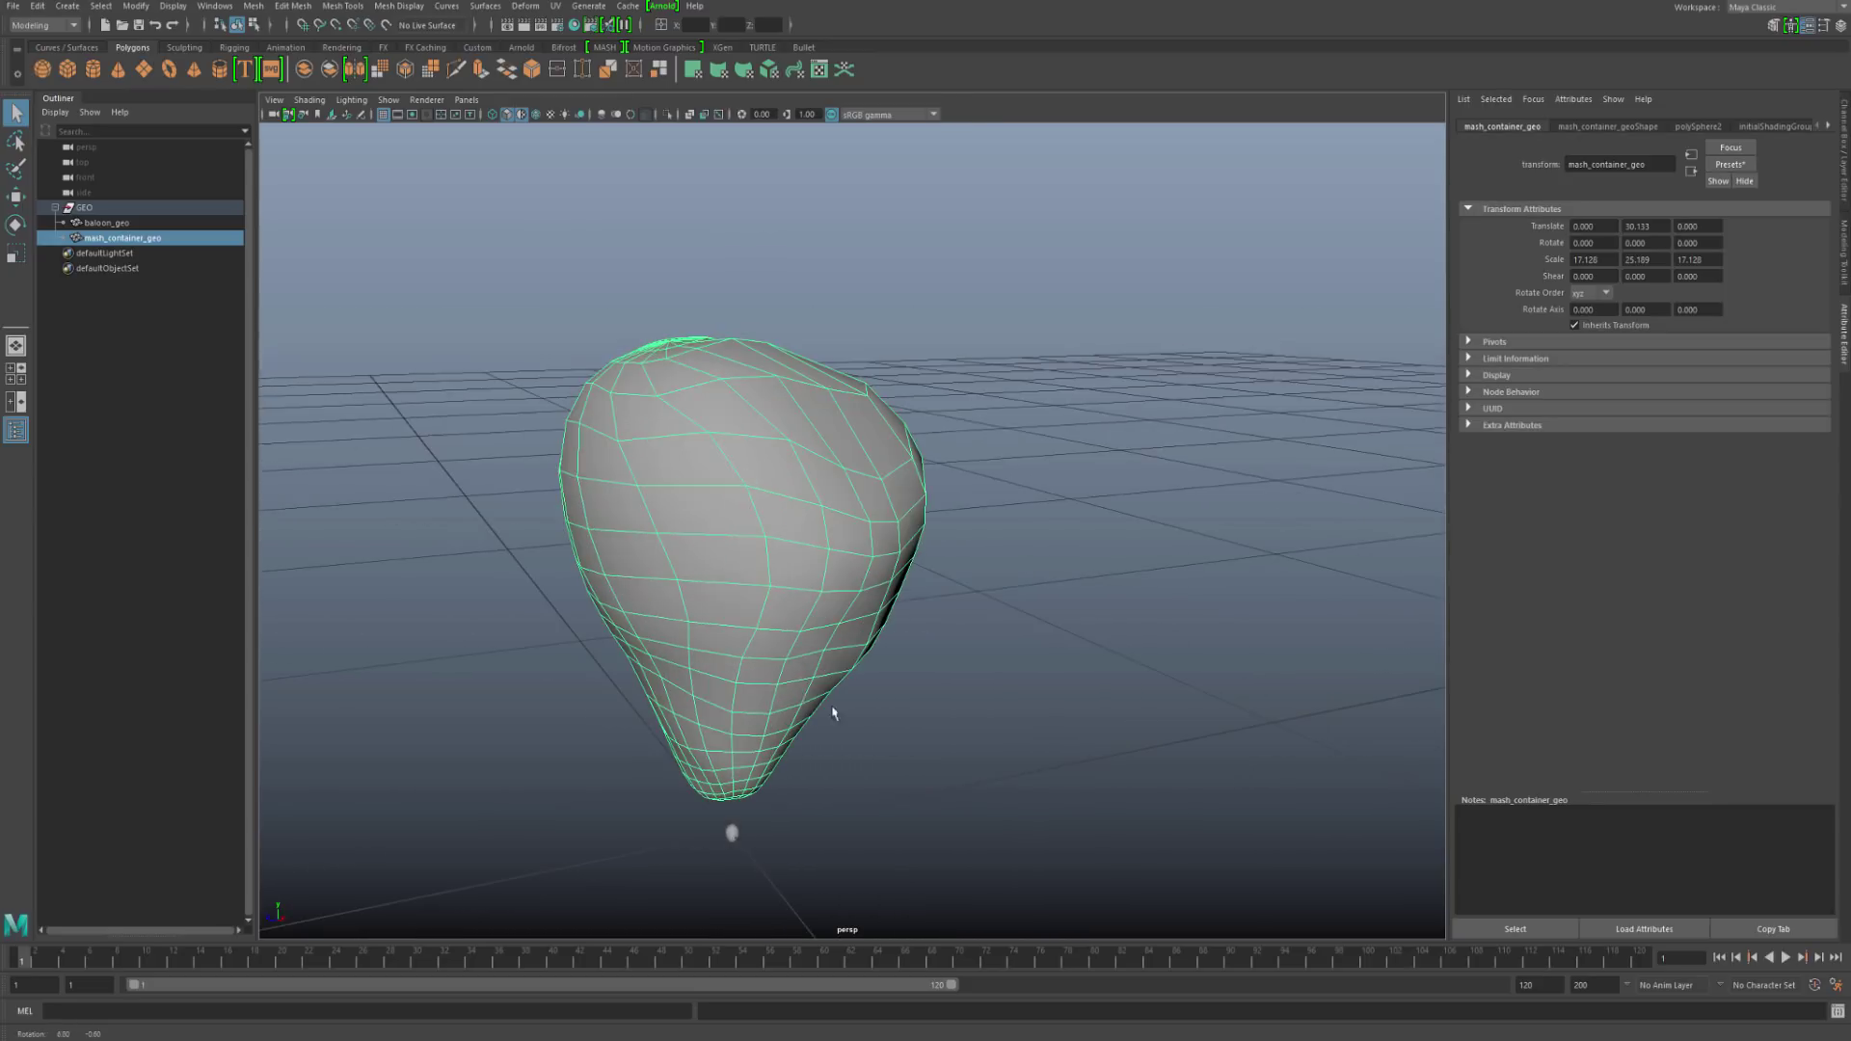
# Step: Sculpt mash_container_geo with the Grab Tool and a smaller brush, reshaping its upper corner and its lower sides
pyautogui.keyDown('shift'); pyautogui.rightClick(678, 521); pyautogui.keyUp('shift')
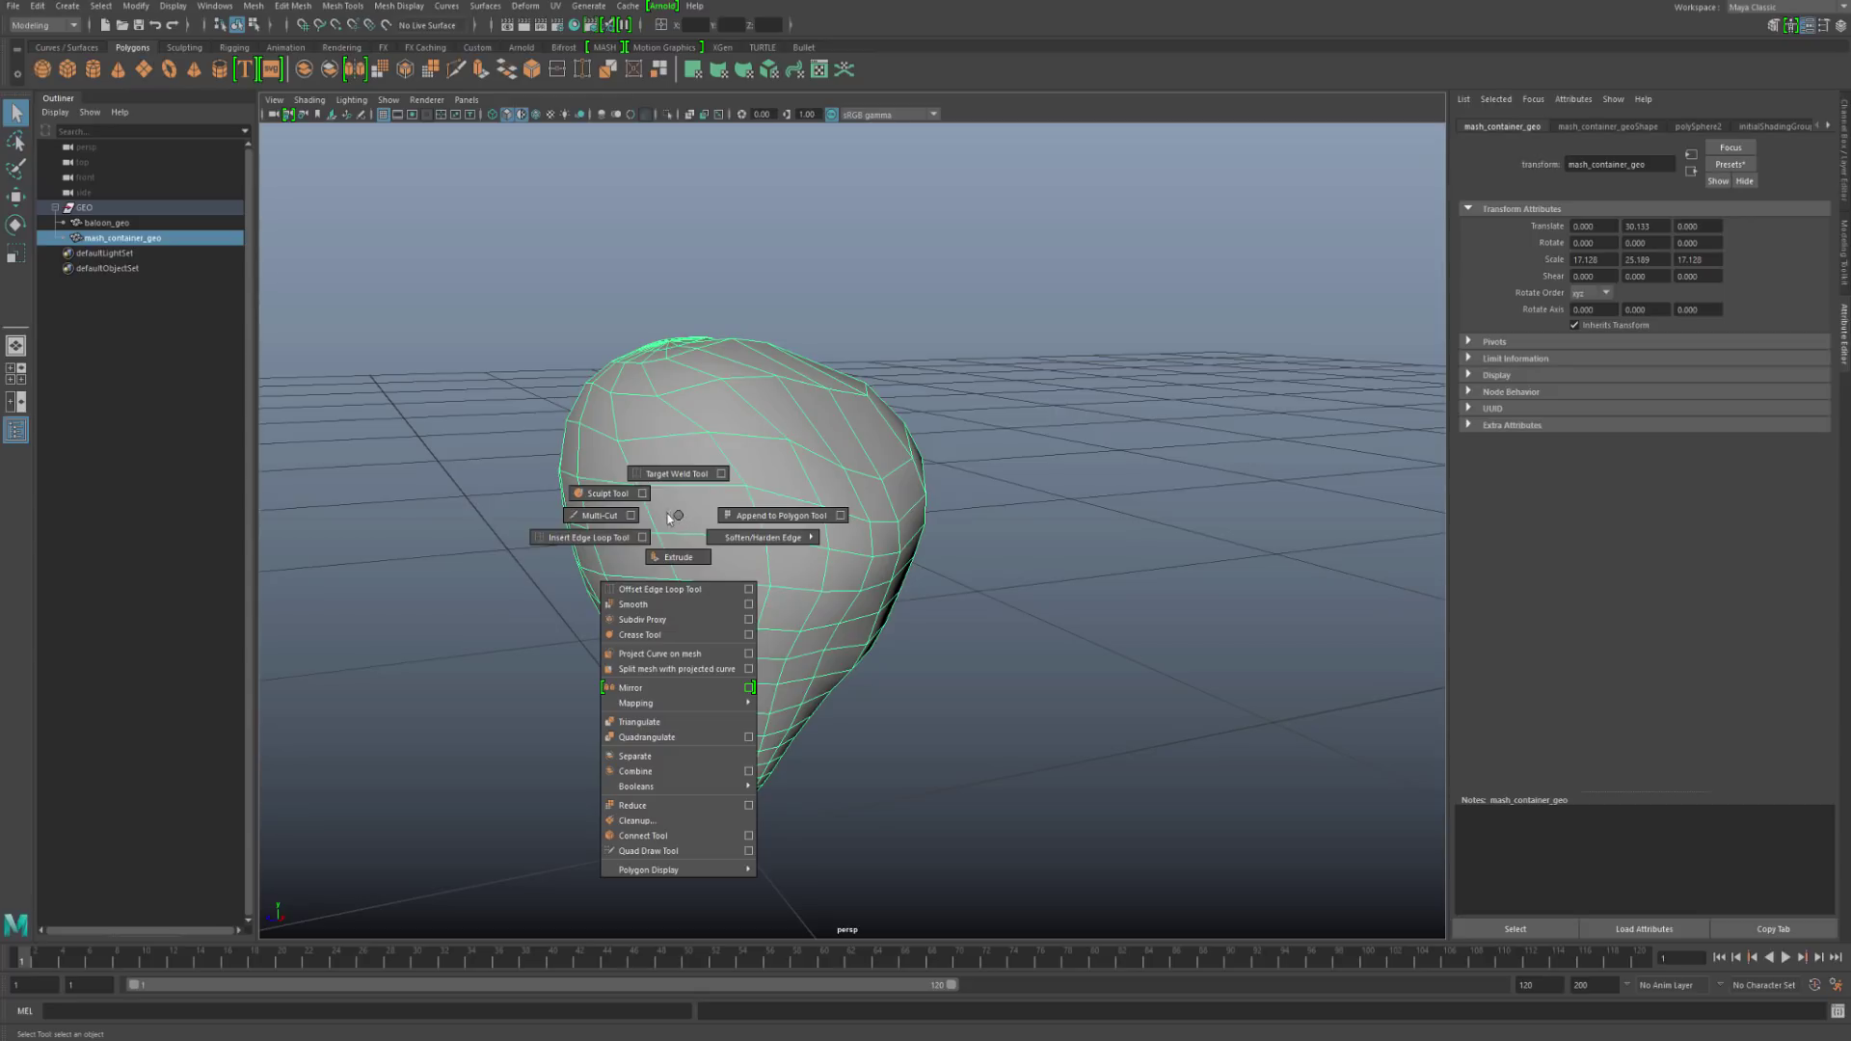
pyautogui.click(598, 496)
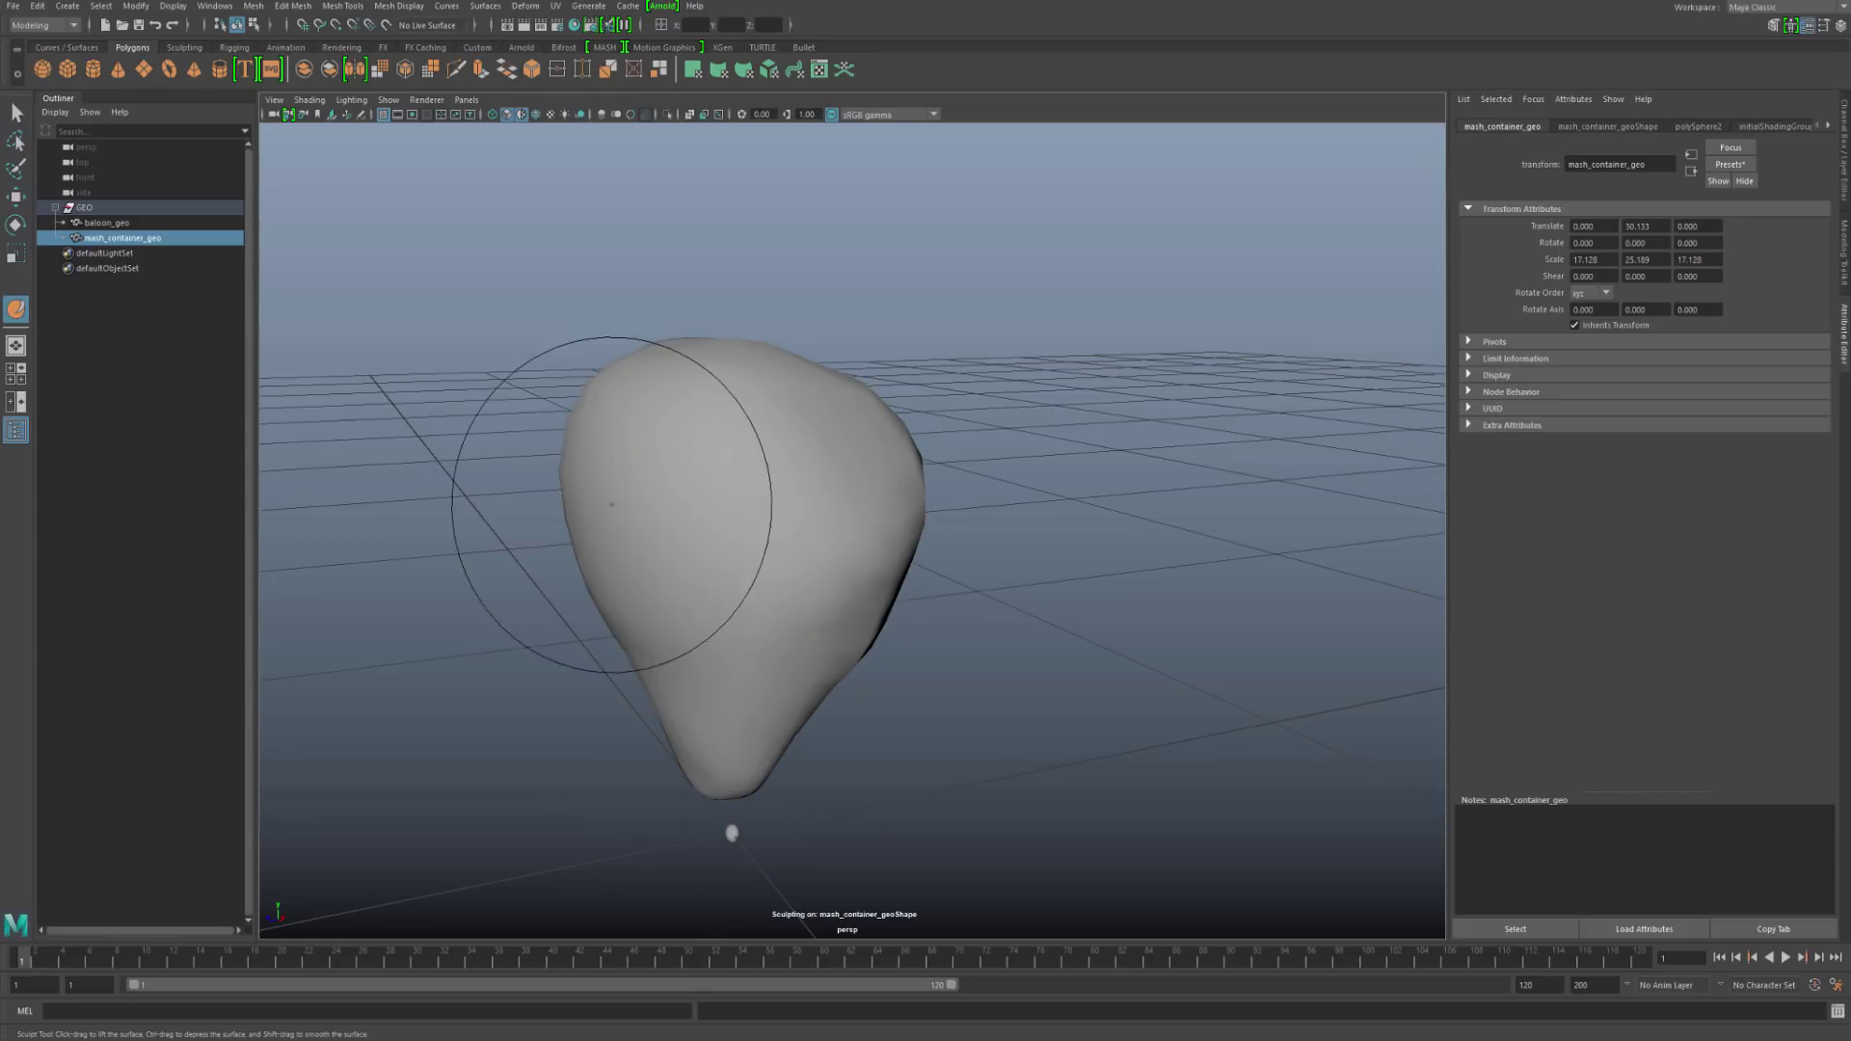
pyautogui.click(183, 48)
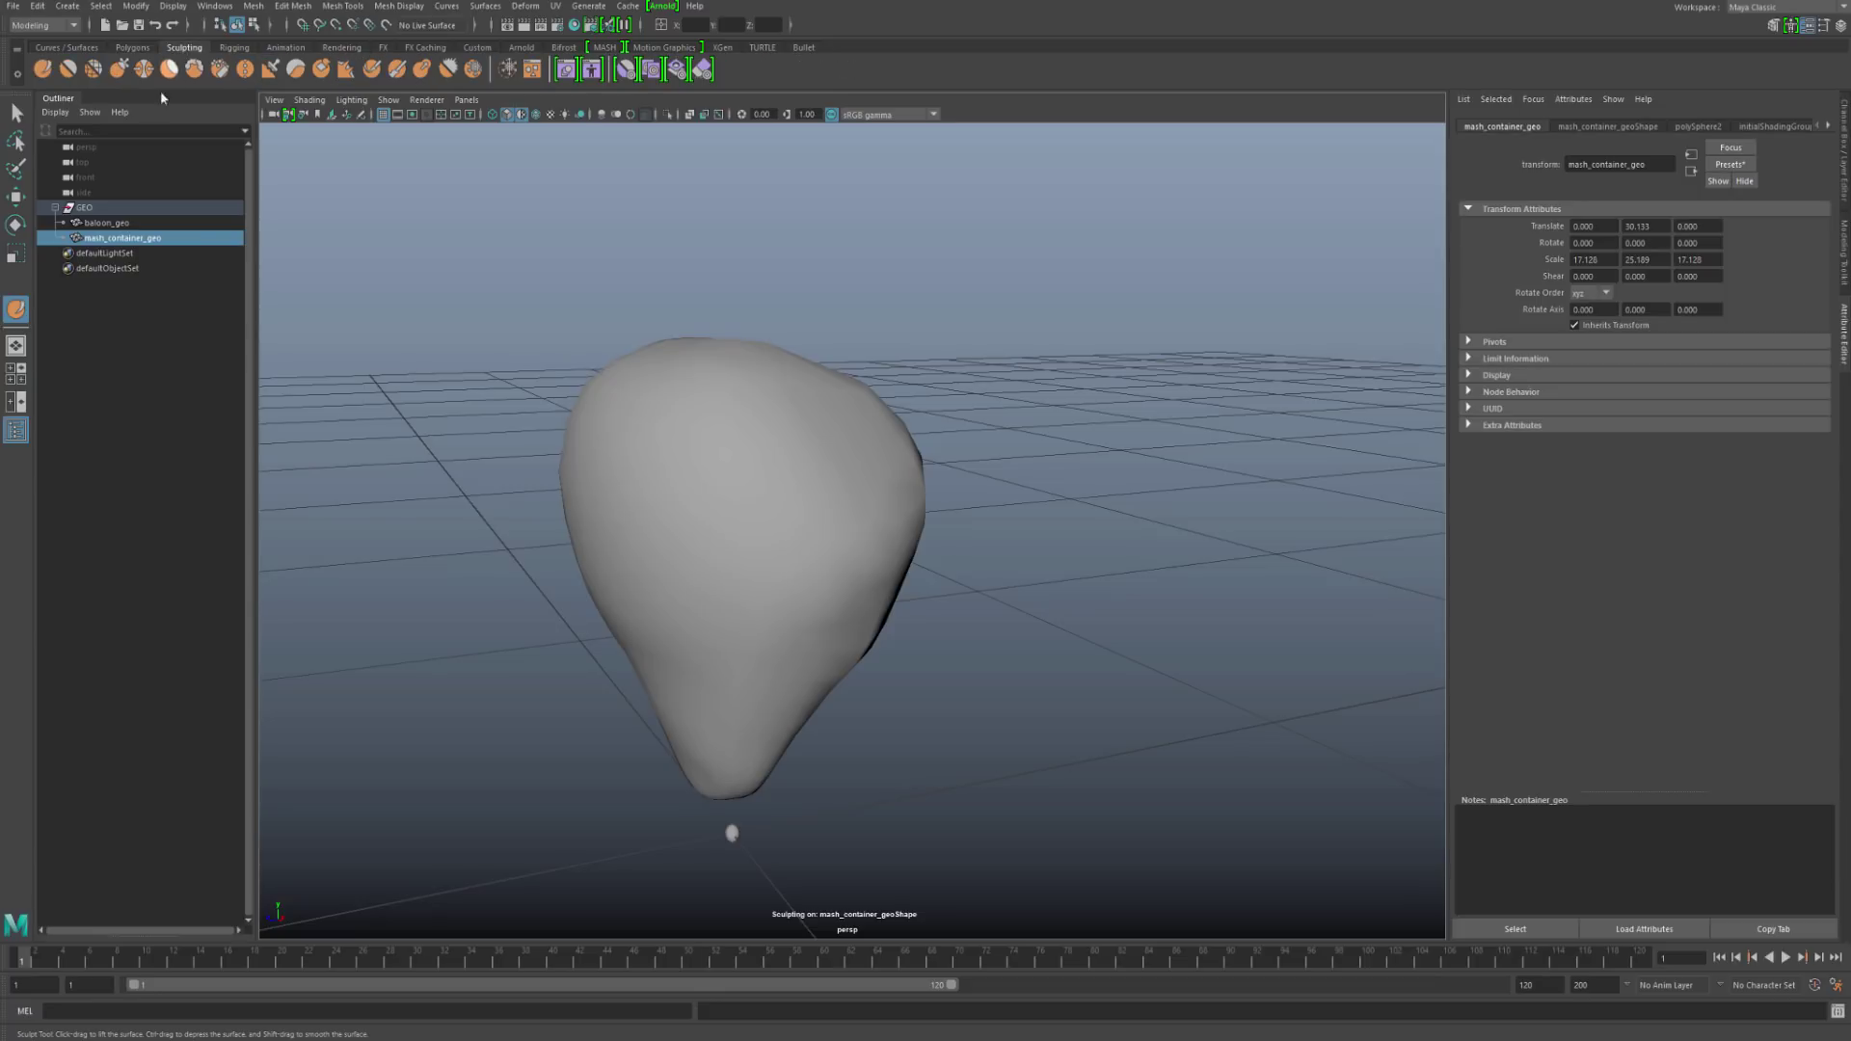
pyautogui.click(96, 71)
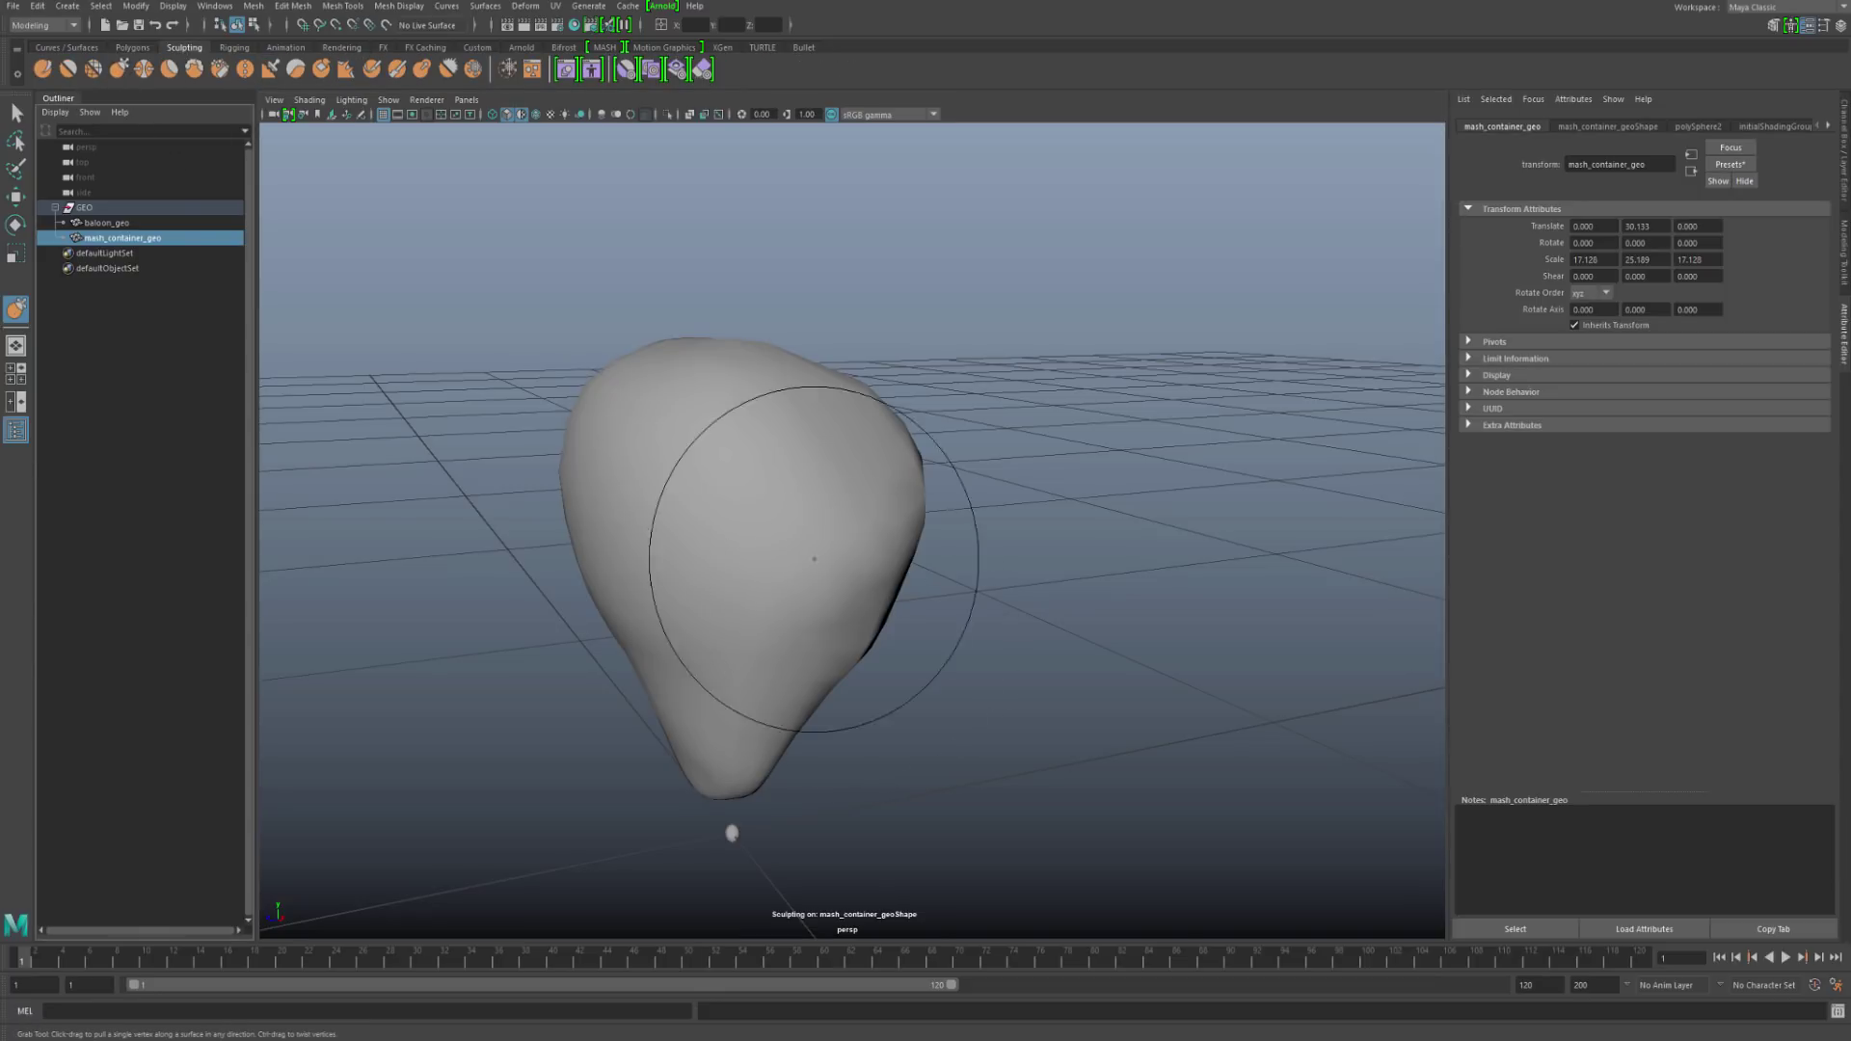
pyautogui.moveTo(776, 526)
pyautogui.keyDown('alt'); pyautogui.mouseDown()
pyautogui.moveTo(801, 522)
pyautogui.moveTo(764, 487)
pyautogui.moveTo(680, 492)
pyautogui.moveTo(825, 492)
pyautogui.moveTo(754, 491)
pyautogui.moveTo(790, 521)
pyautogui.mouseUp(); pyautogui.keyUp('alt')
pyautogui.press('b')
pyautogui.moveTo(849, 401); pyautogui.dragTo(850, 376)
pyautogui.keyDown('alt'); pyautogui.moveTo(719, 552); pyautogui.dragTo(808, 556); pyautogui.keyUp('alt')
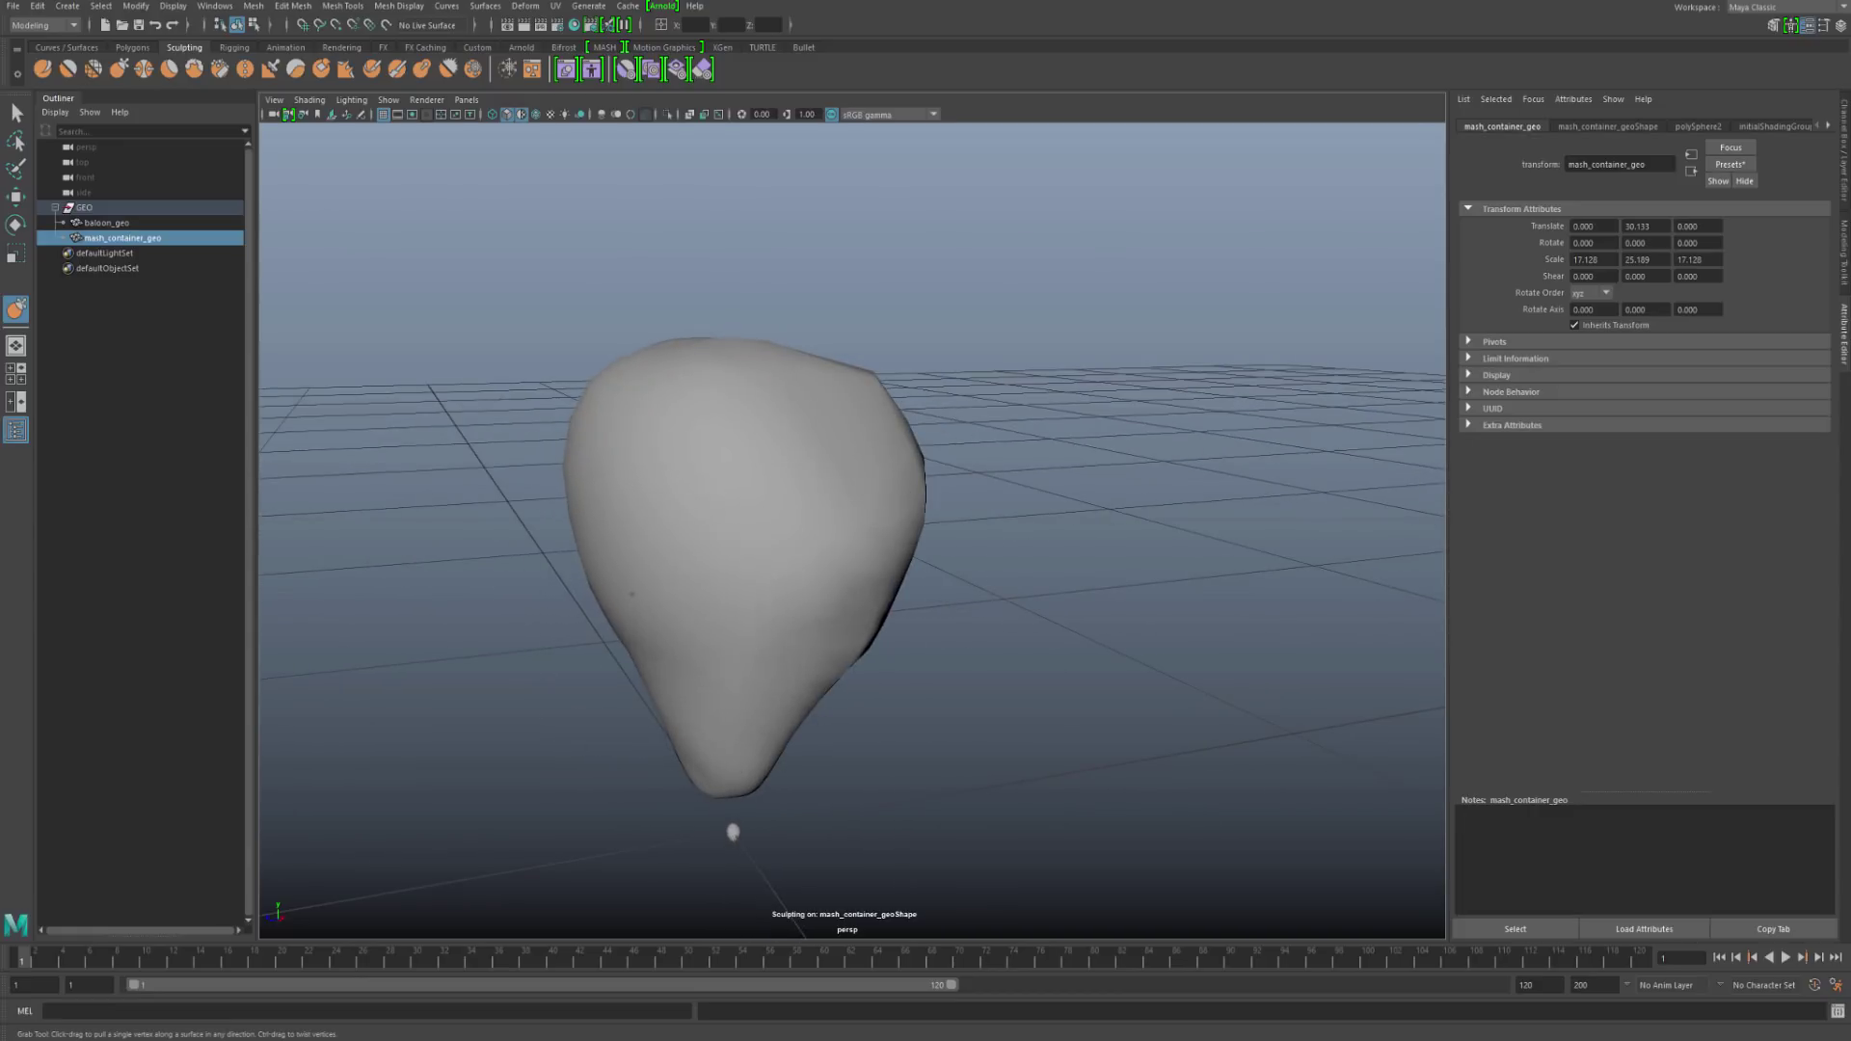
pyautogui.moveTo(638, 618); pyautogui.dragTo(619, 605)
pyautogui.keyDown('alt'); pyautogui.moveTo(649, 430); pyautogui.dragTo(664, 547); pyautogui.keyUp('alt')
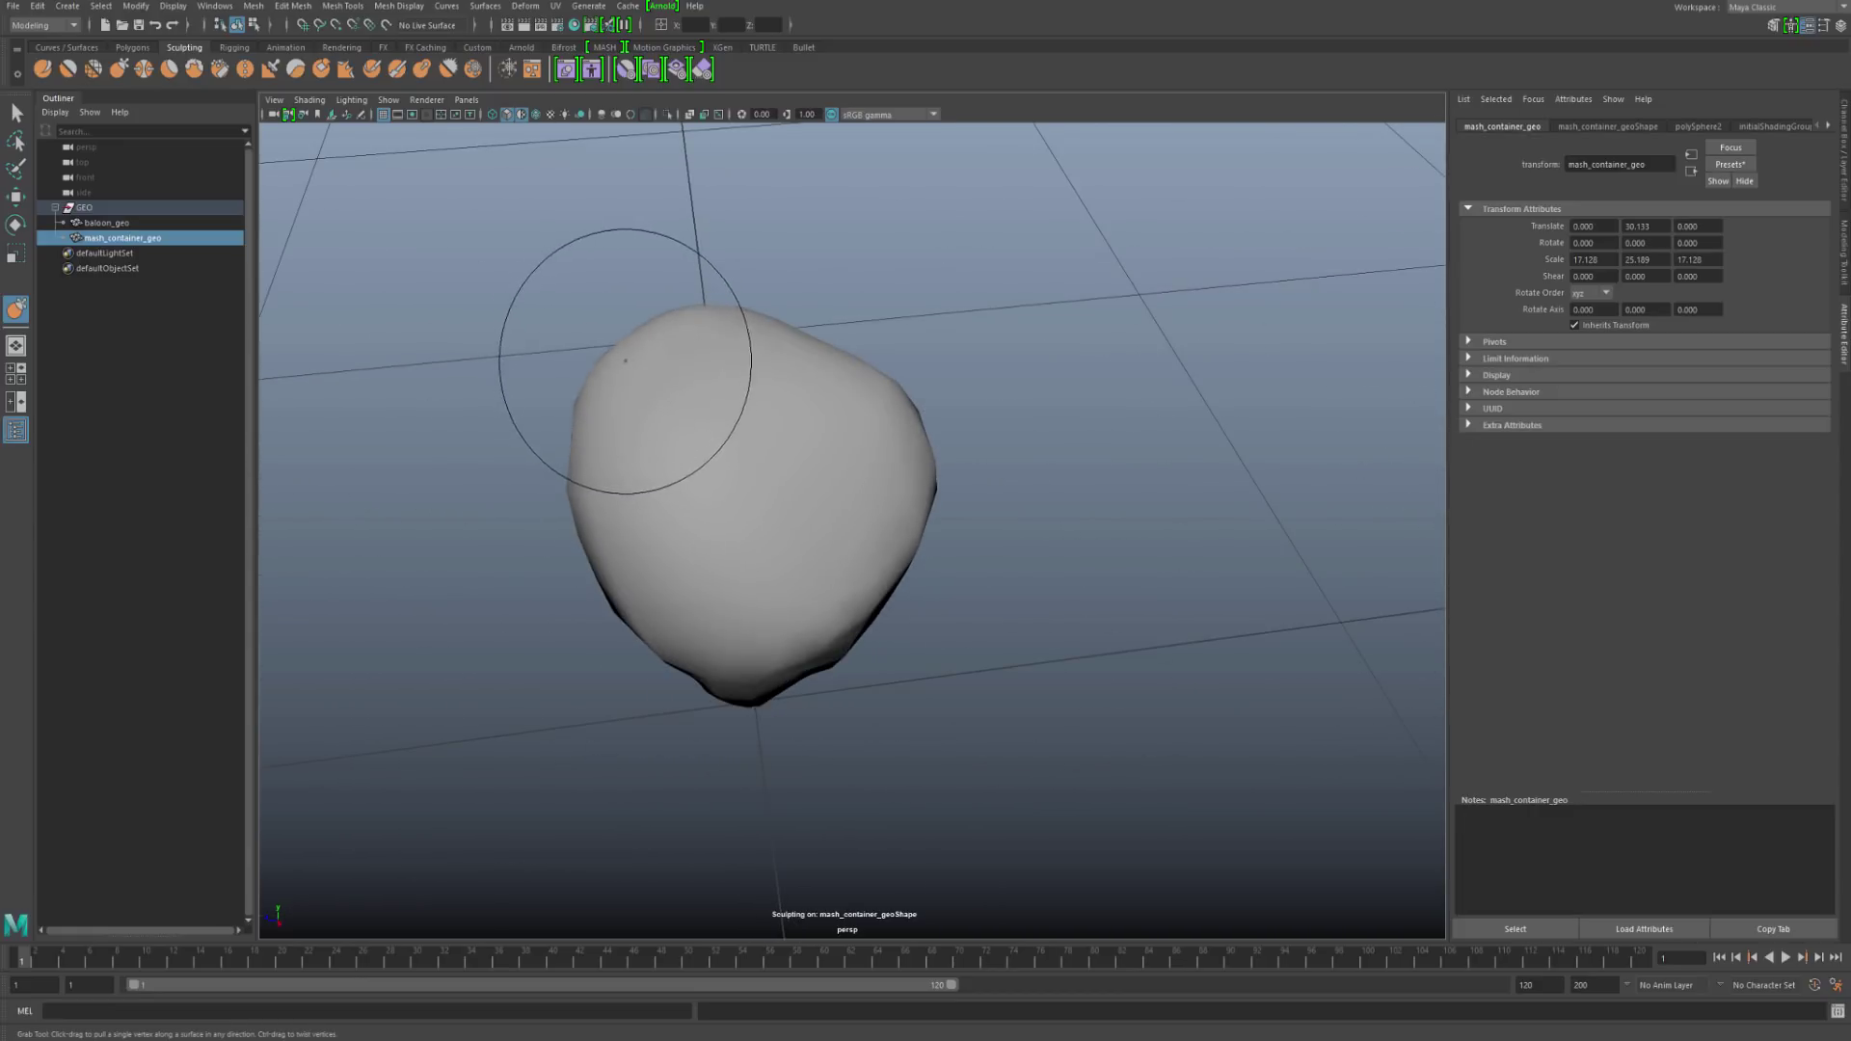
pyautogui.moveTo(788, 556)
pyautogui.keyDown('alt'); pyautogui.mouseDown()
pyautogui.moveTo(772, 471)
pyautogui.moveTo(781, 490)
pyautogui.mouseUp(); pyautogui.keyUp('alt')
pyautogui.moveTo(815, 610)
pyautogui.keyDown('alt'); pyautogui.mouseDown()
pyautogui.moveTo(826, 632)
pyautogui.moveTo(887, 585)
pyautogui.moveTo(853, 712)
pyautogui.mouseUp(); pyautogui.keyUp('alt')
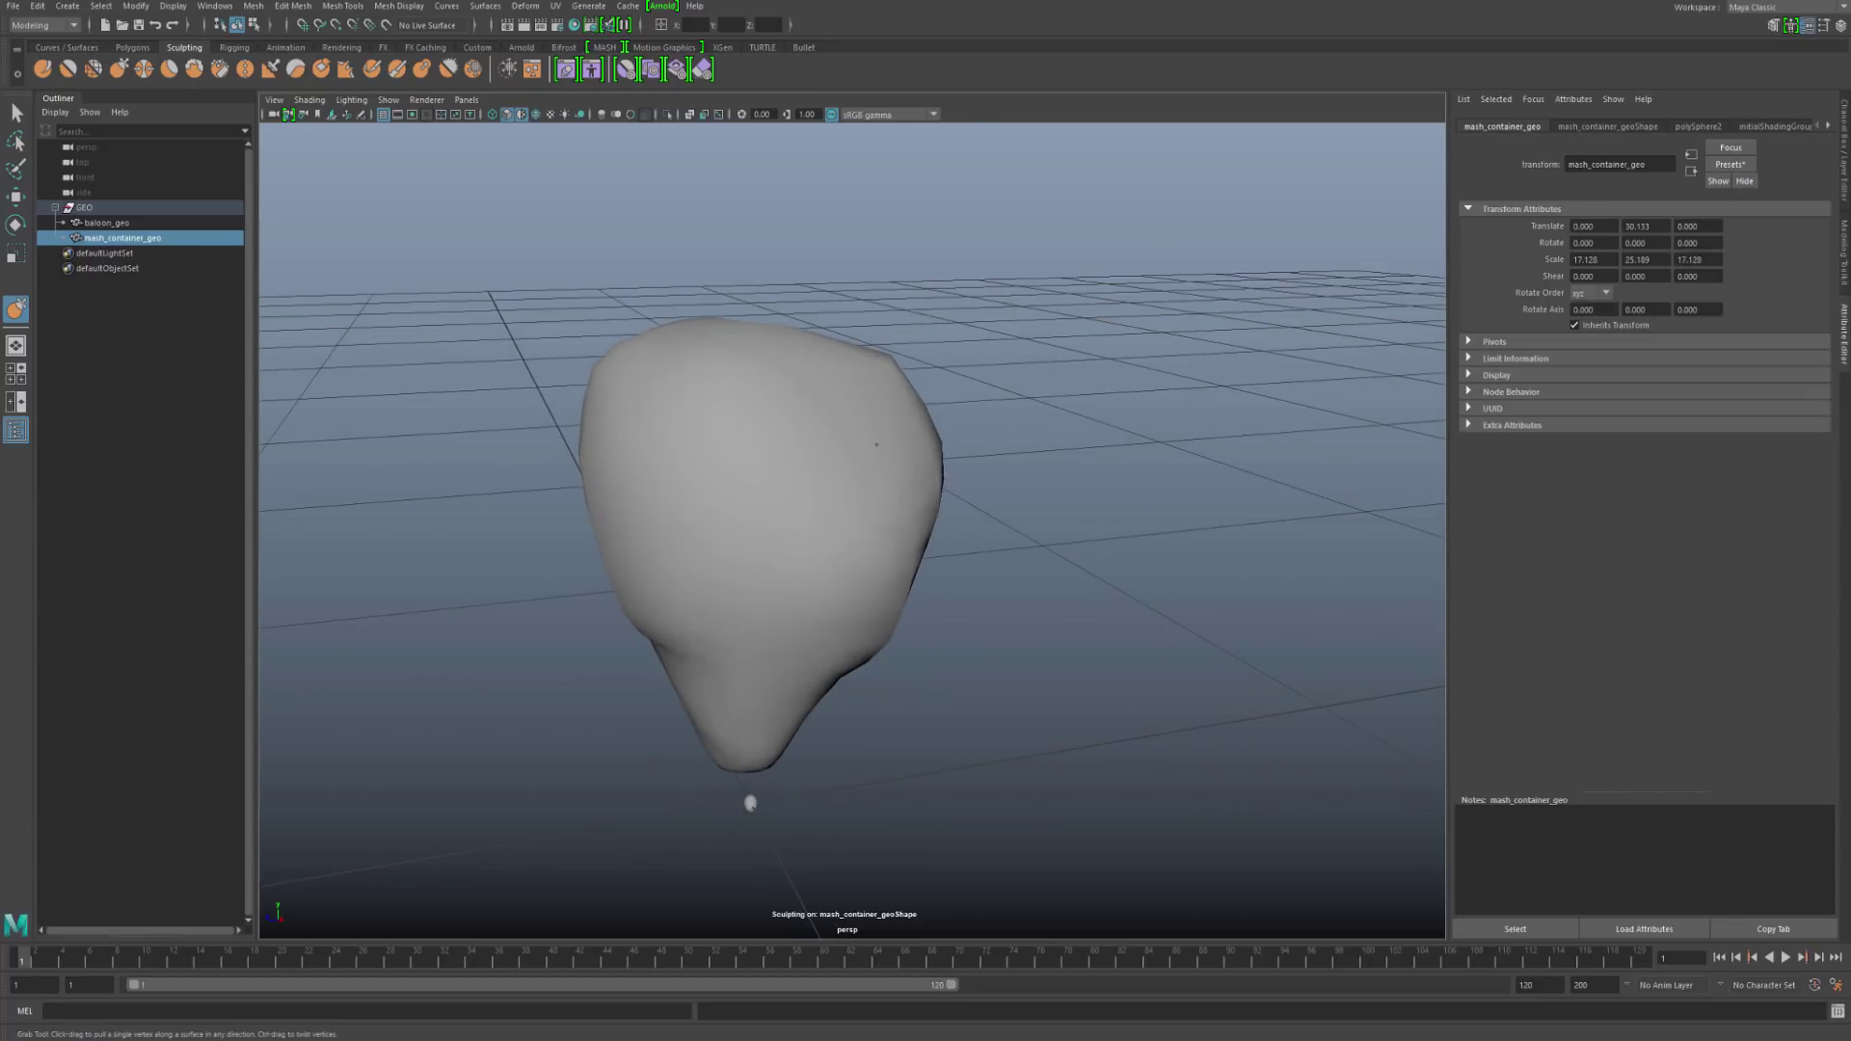
pyautogui.moveTo(889, 581)
pyautogui.keyDown('alt'); pyautogui.mouseDown()
pyautogui.moveTo(904, 544)
pyautogui.moveTo(868, 579)
pyautogui.moveTo(773, 466)
pyautogui.mouseUp(); pyautogui.keyUp('alt')
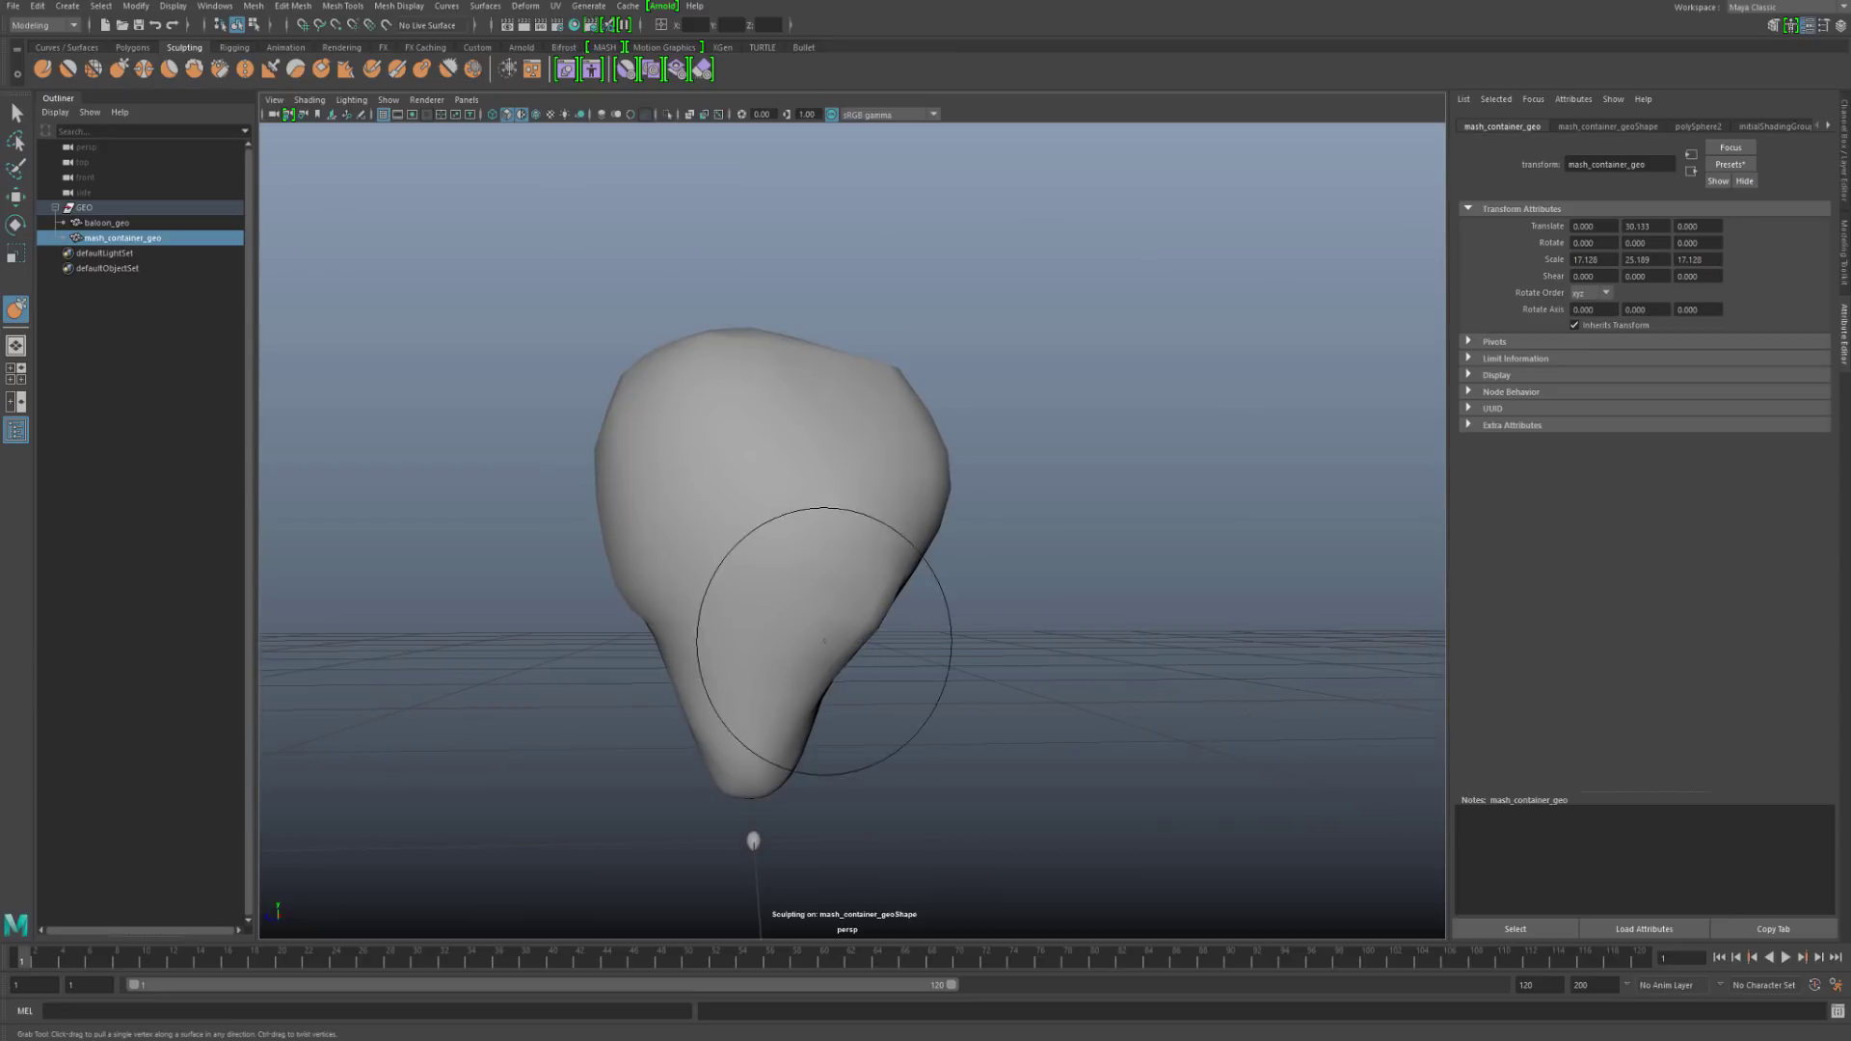
pyautogui.press('q')
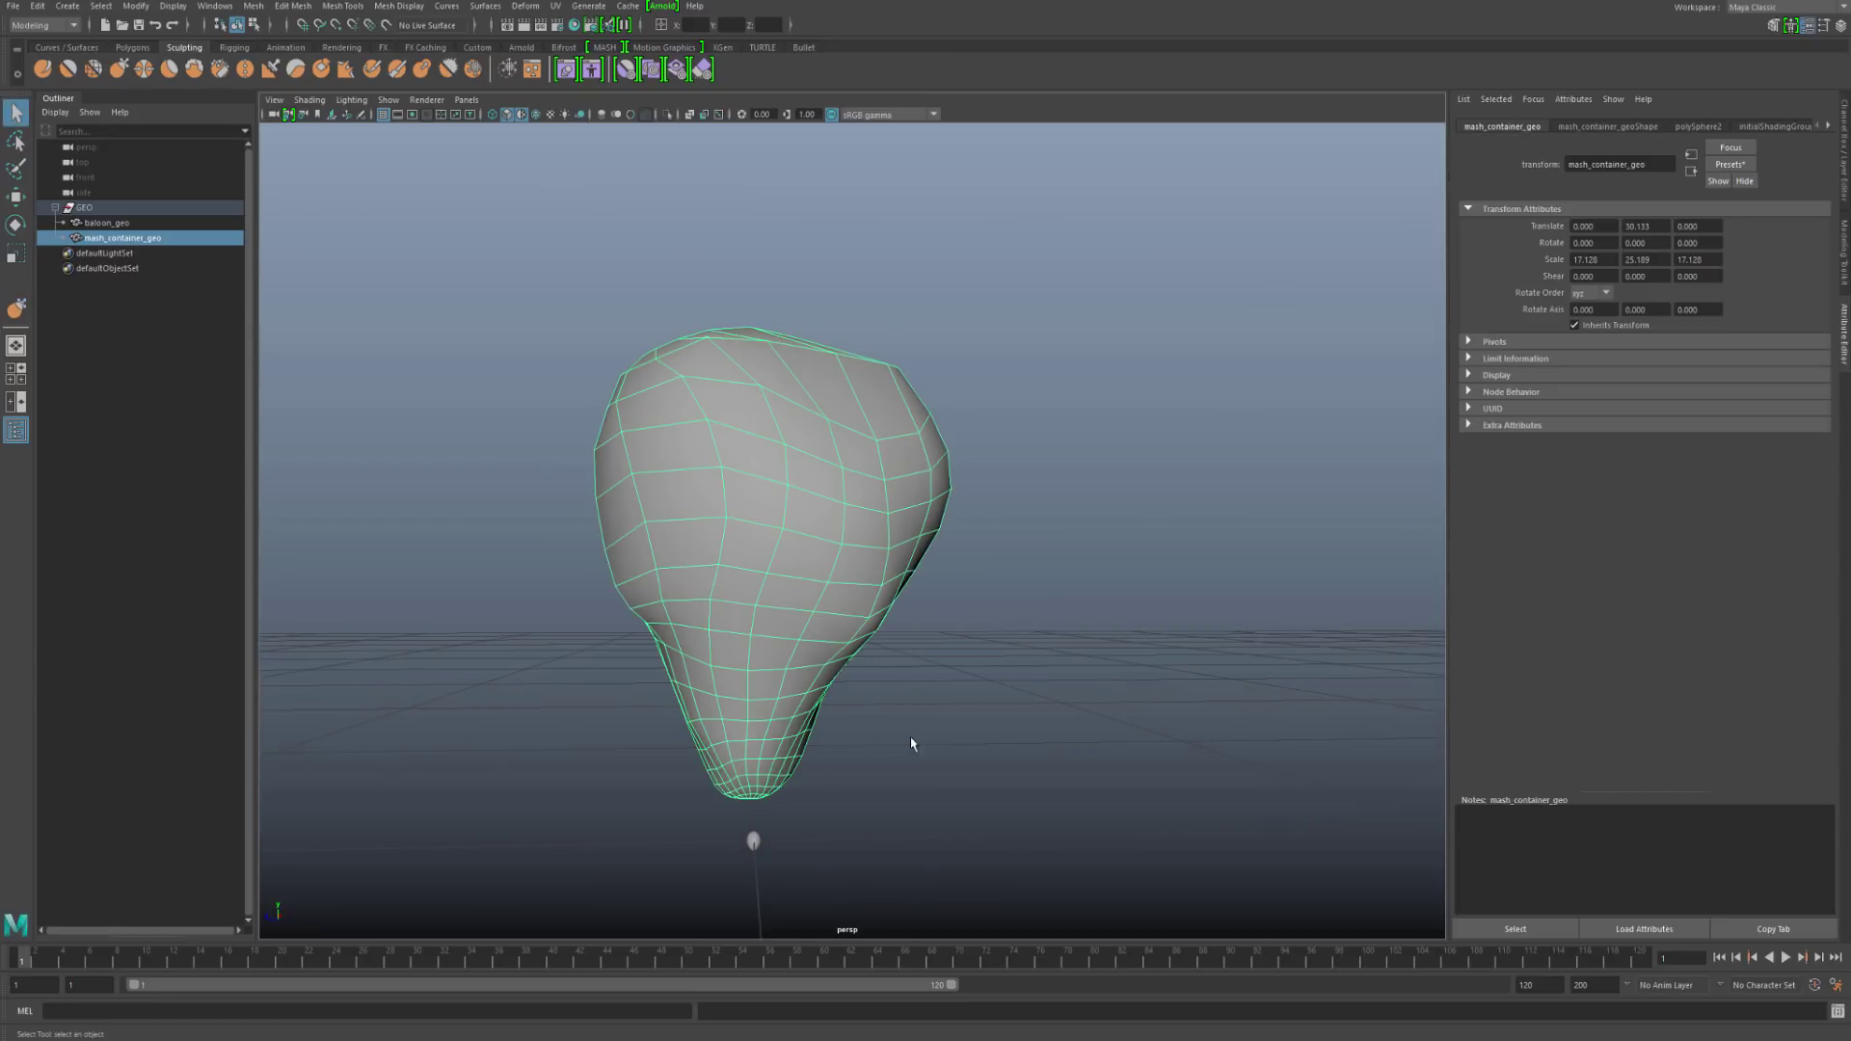
# Step: Examine the sculpted container mesh with the small balloon beneath it and clear the selection
pyautogui.moveTo(910, 740)
pyautogui.keyDown('alt'); pyautogui.mouseDown()
pyautogui.moveTo(983, 769)
pyautogui.moveTo(919, 729)
pyautogui.mouseUp(); pyautogui.keyUp('alt')
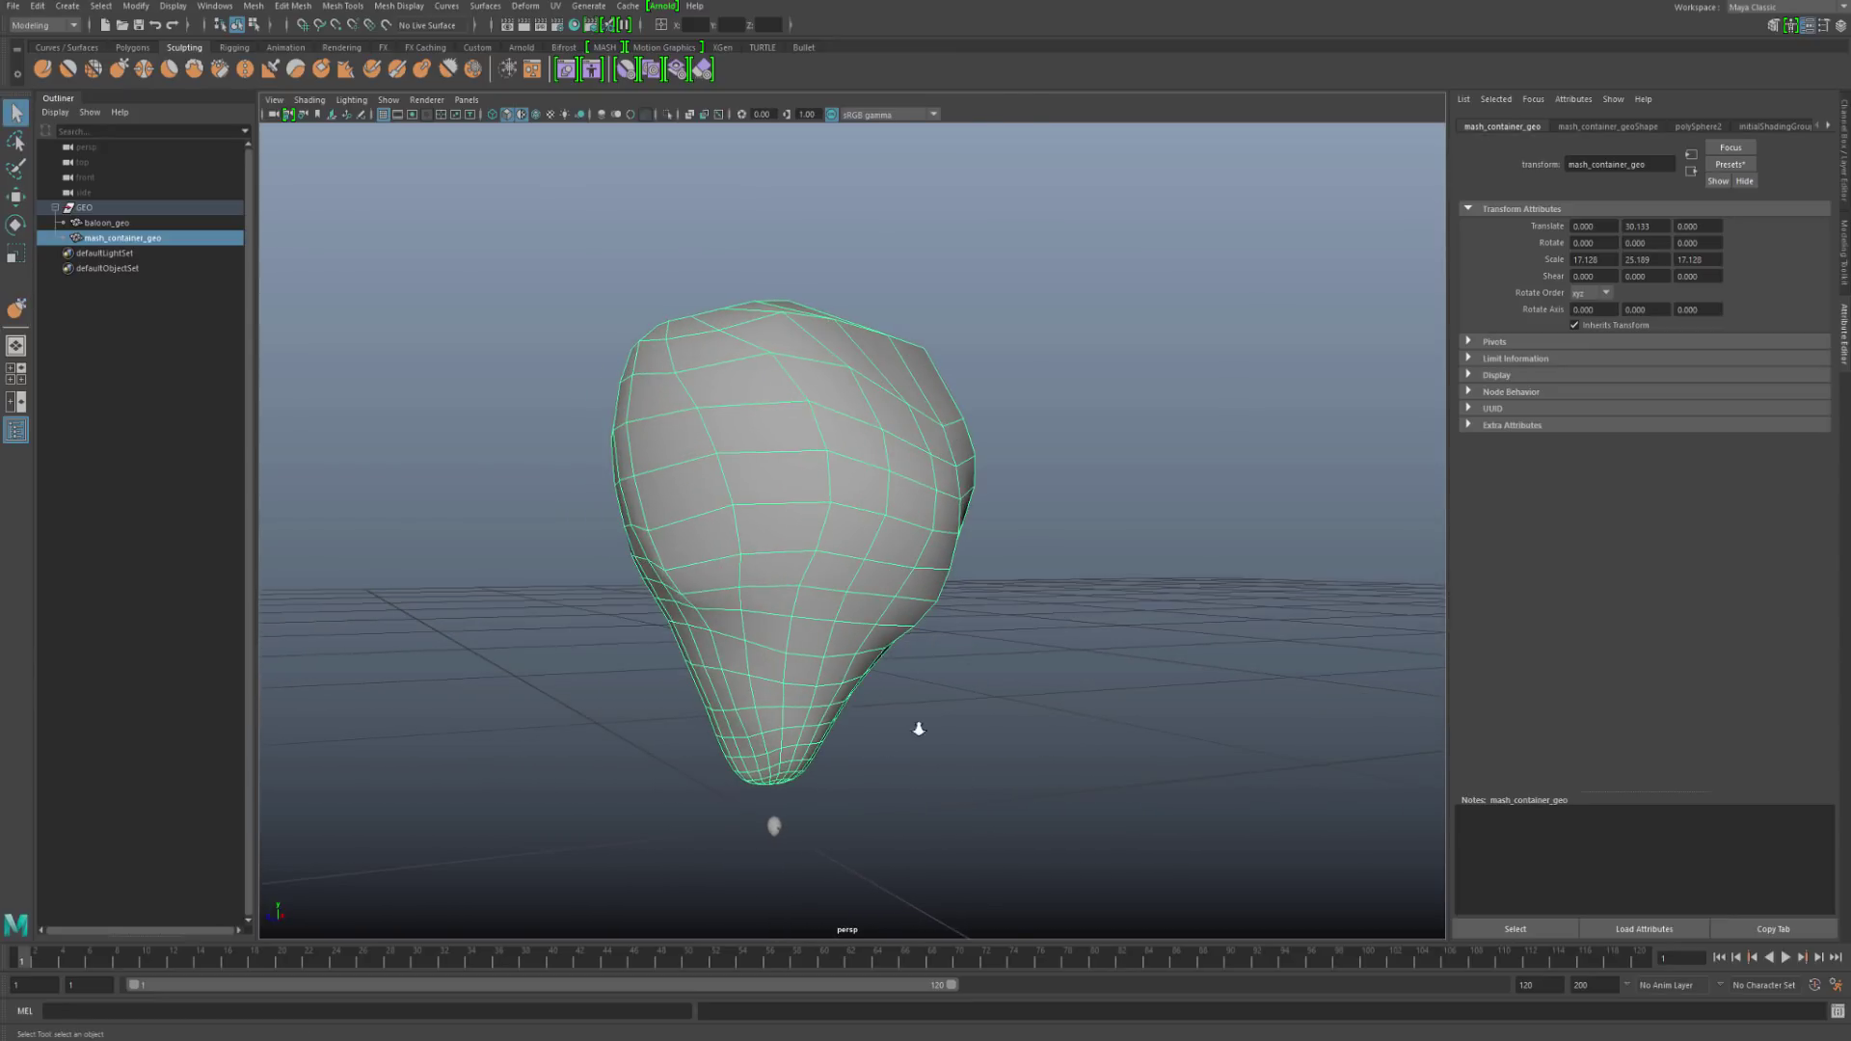
pyautogui.keyDown('alt'); pyautogui.moveTo(919, 729); pyautogui.dragTo(916, 744, button='right'); pyautogui.keyUp('alt')
pyautogui.keyDown('alt'); pyautogui.moveTo(916, 745); pyautogui.dragTo(899, 754, button='middle'); pyautogui.keyUp('alt')
pyautogui.keyDown('alt'); pyautogui.moveTo(899, 754); pyautogui.dragTo(895, 777); pyautogui.keyUp('alt')
pyautogui.keyDown('alt'); pyautogui.moveTo(824, 823); pyautogui.dragTo(810, 793, button='middle'); pyautogui.keyUp('alt')
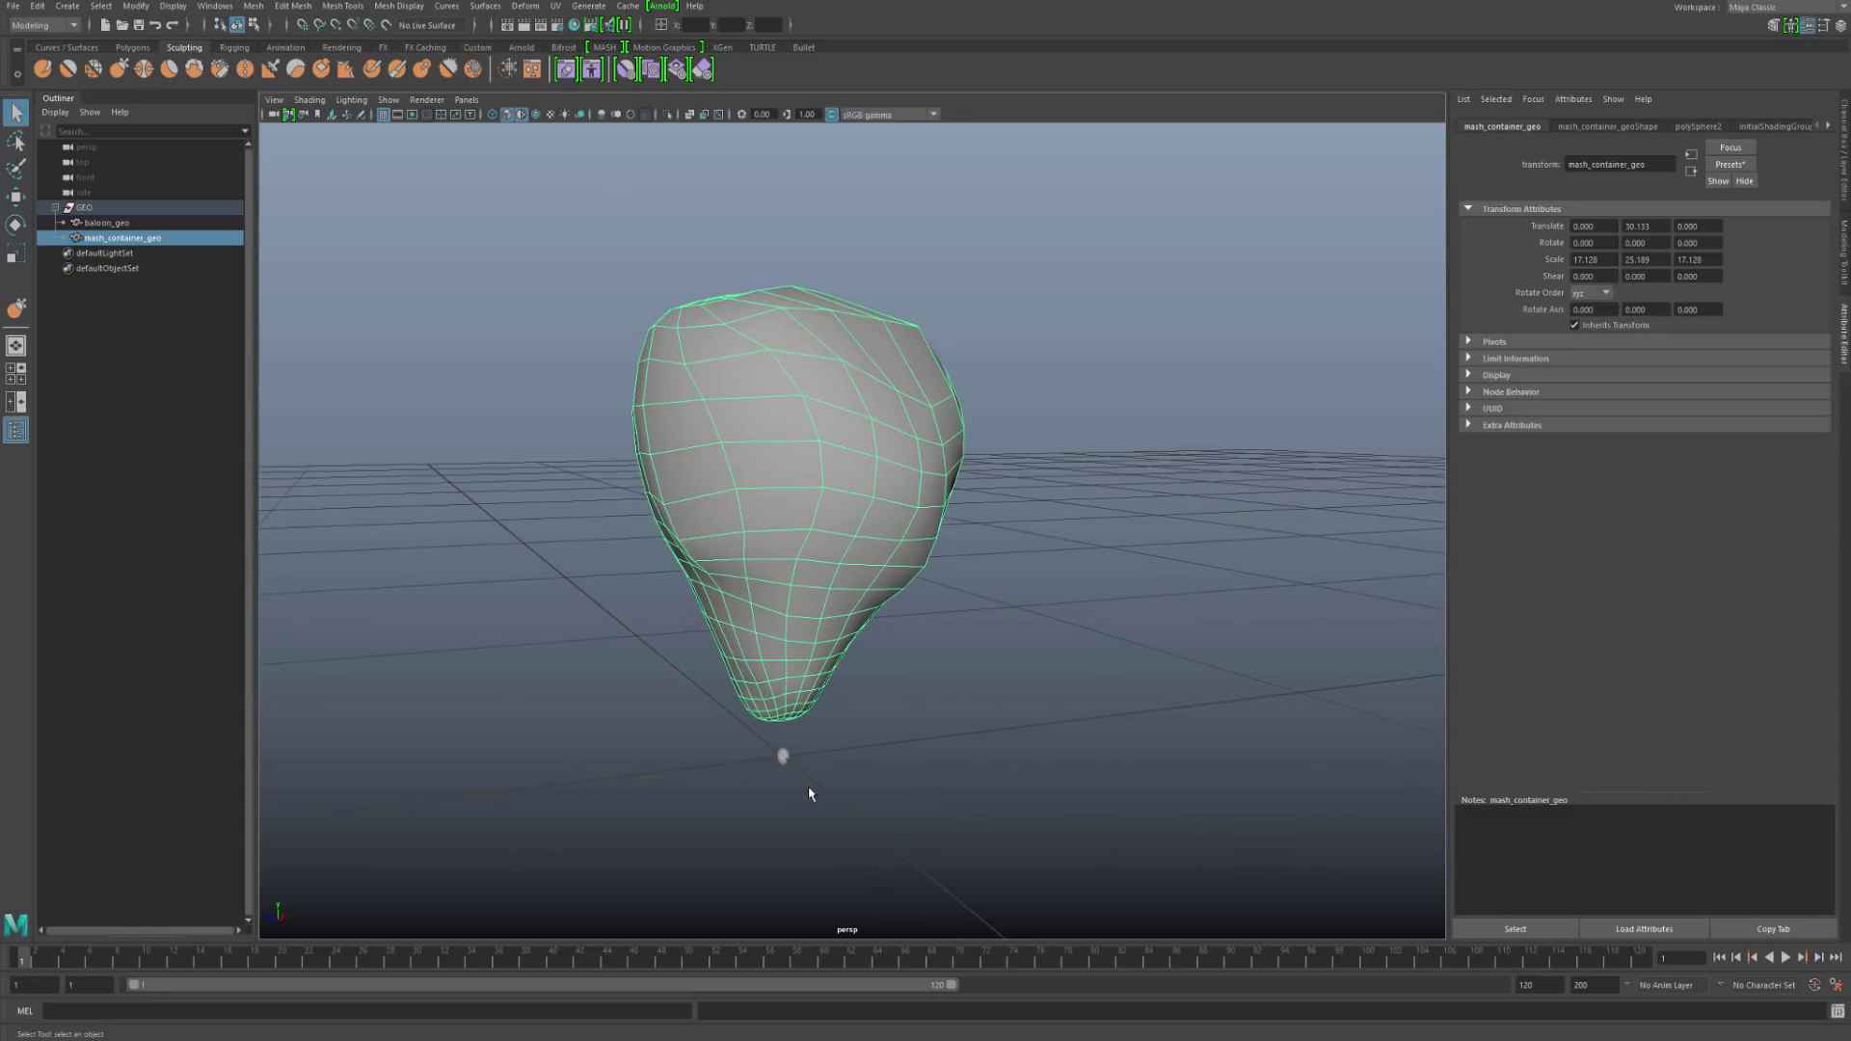
pyautogui.click(830, 769)
pyautogui.keyDown('alt'); pyautogui.moveTo(830, 769); pyautogui.dragTo(864, 813); pyautogui.keyUp('alt')
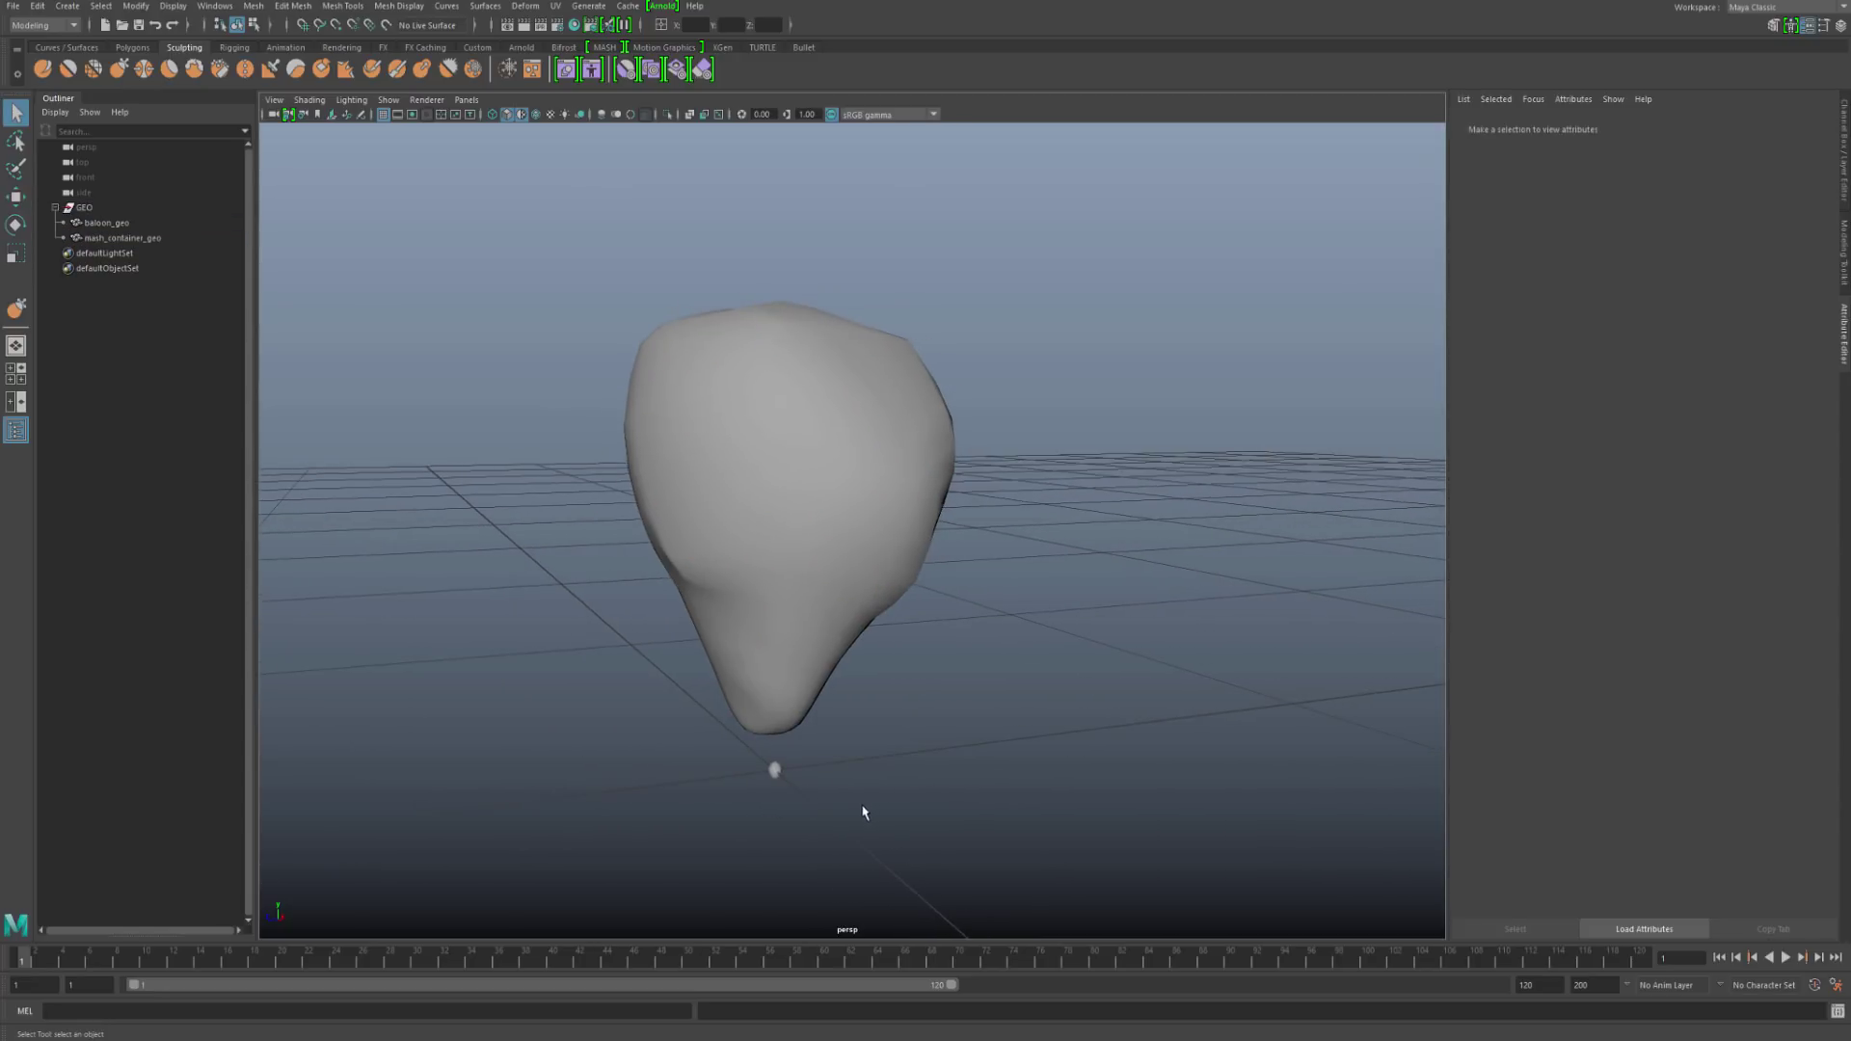
# Step: Open the MASH Editor and place it over the viewport's empty upper corner, clear of the Outliner
pyautogui.press('space')
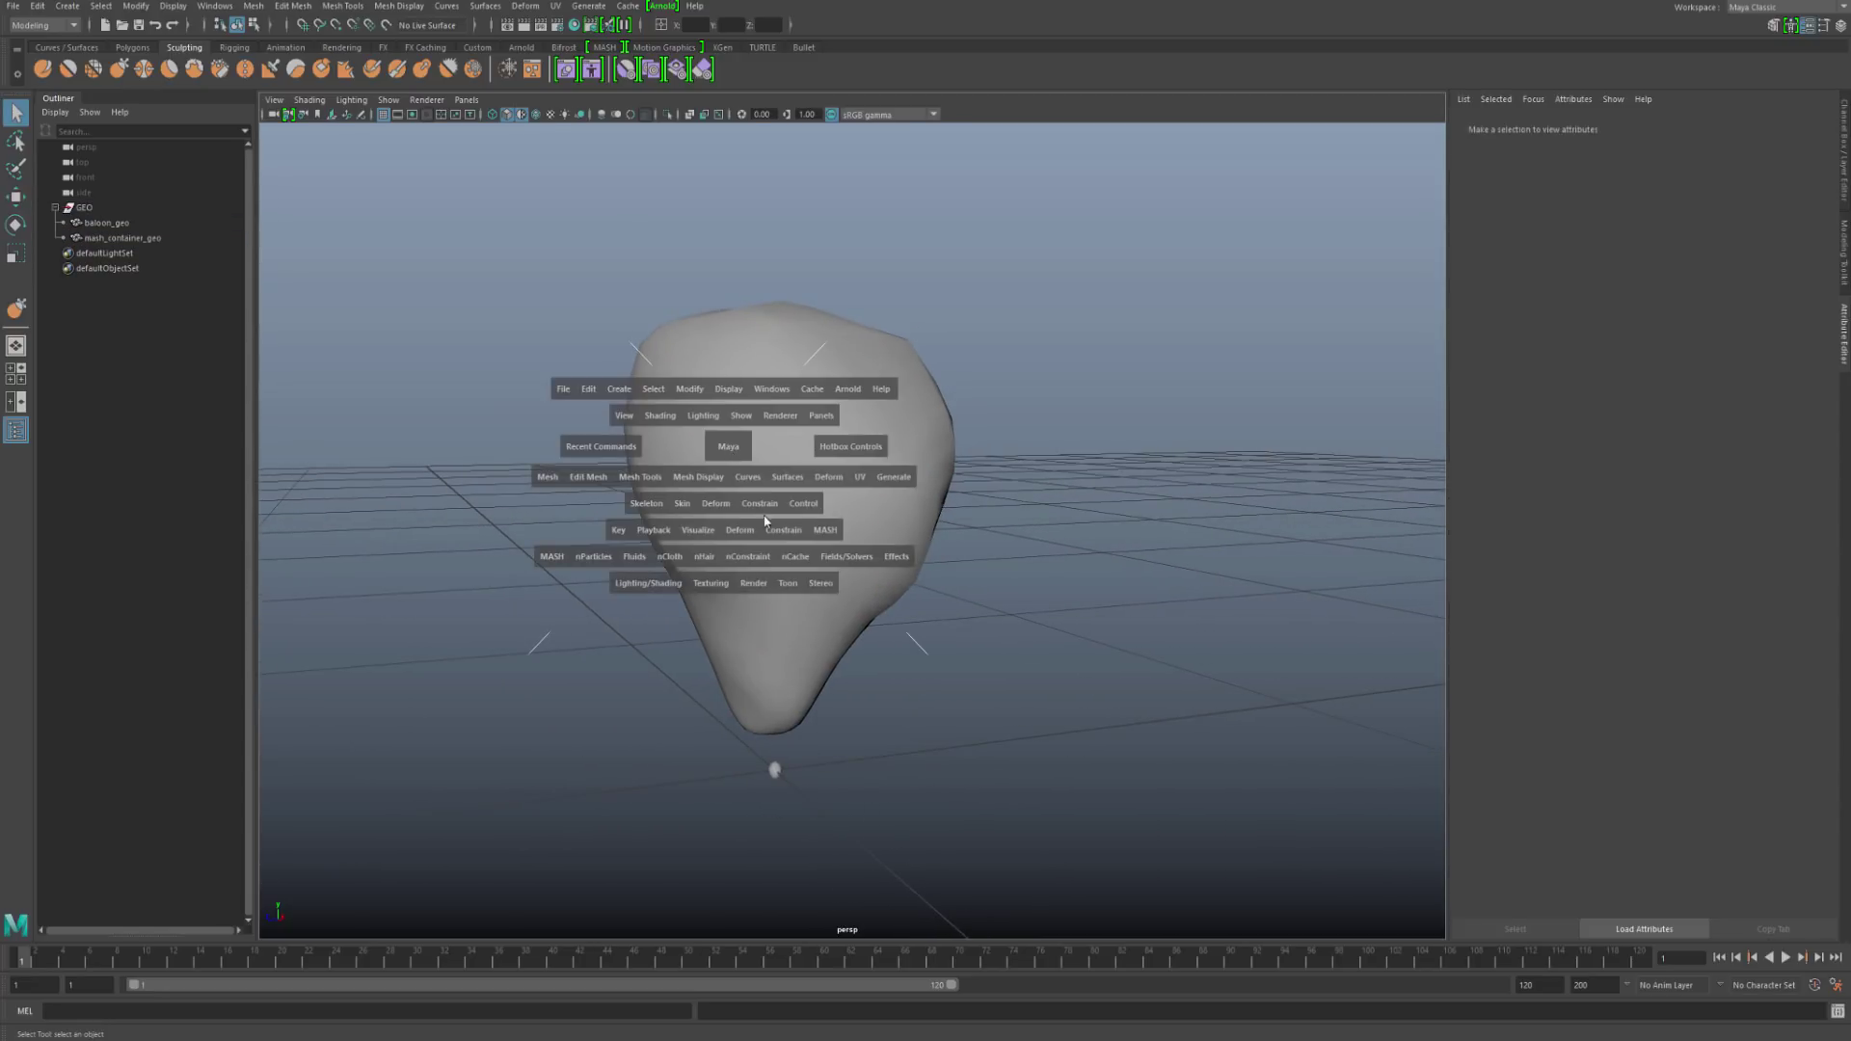
pyautogui.moveTo(827, 530); pyautogui.dragTo(841, 578)
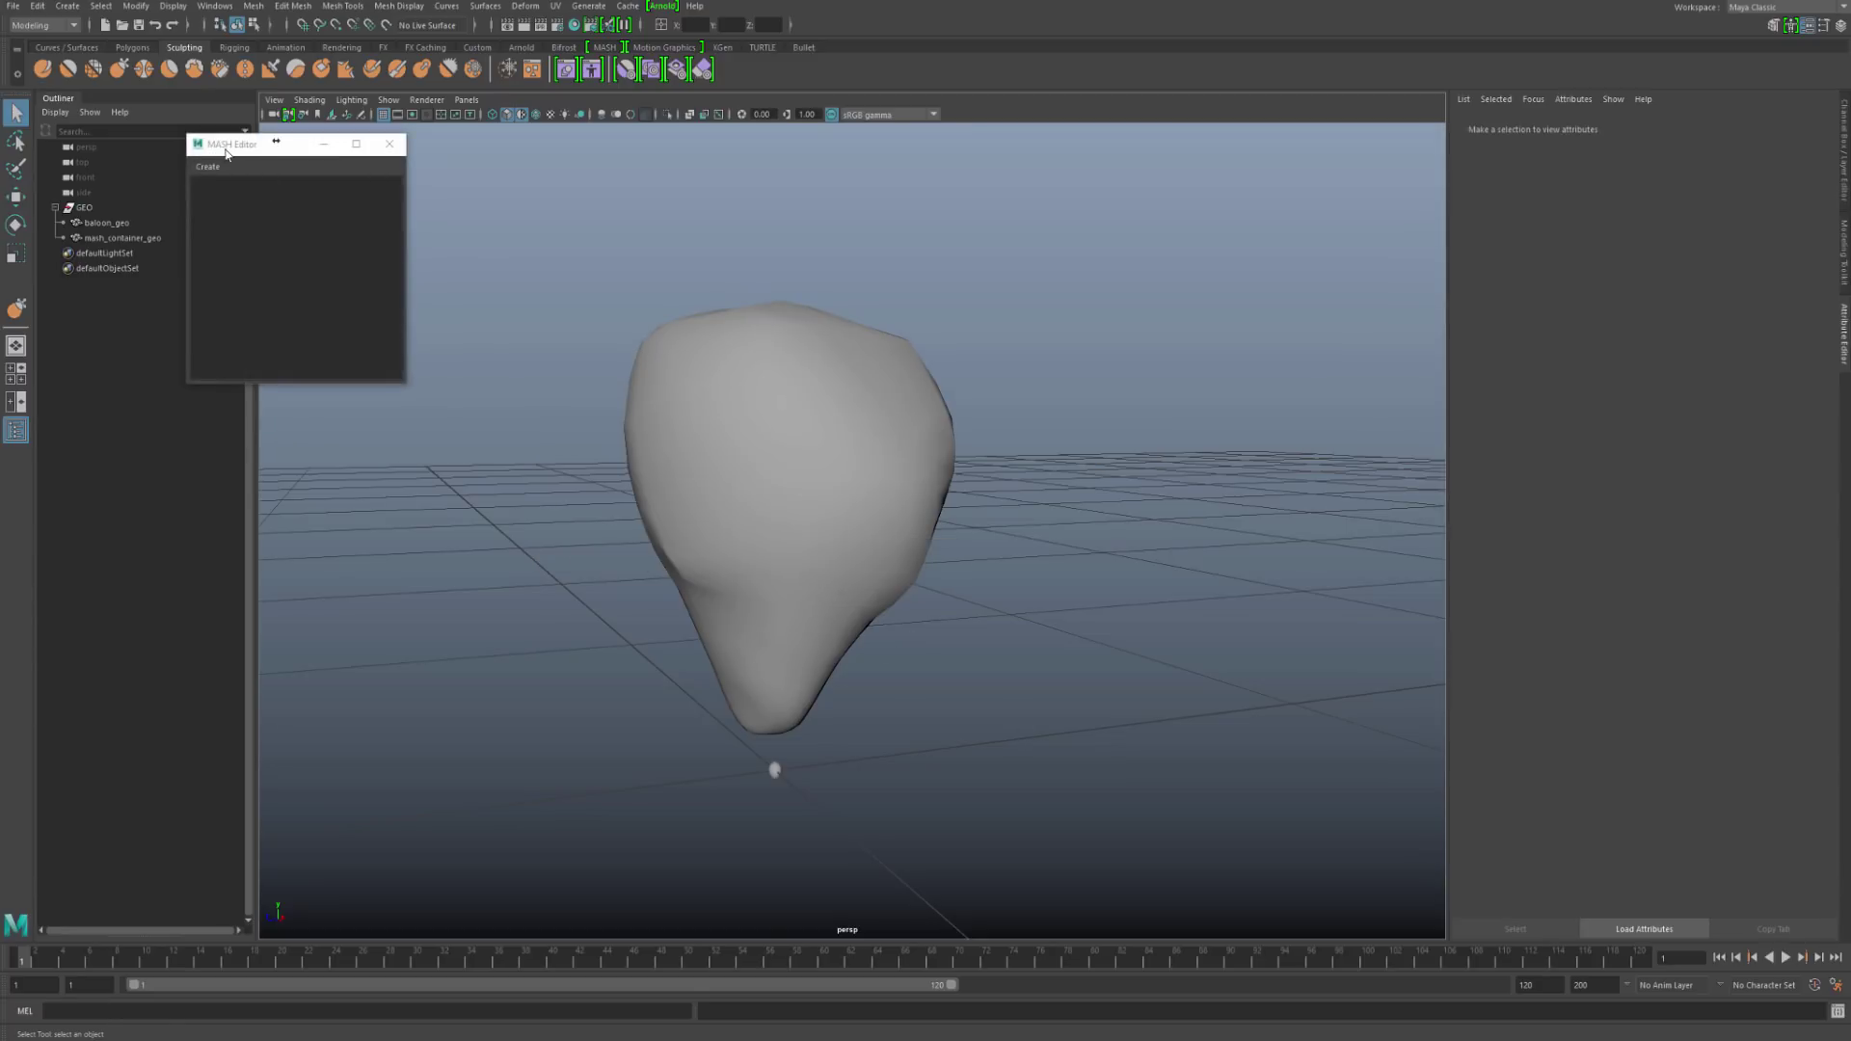
pyautogui.moveTo(227, 151); pyautogui.dragTo(303, 152)
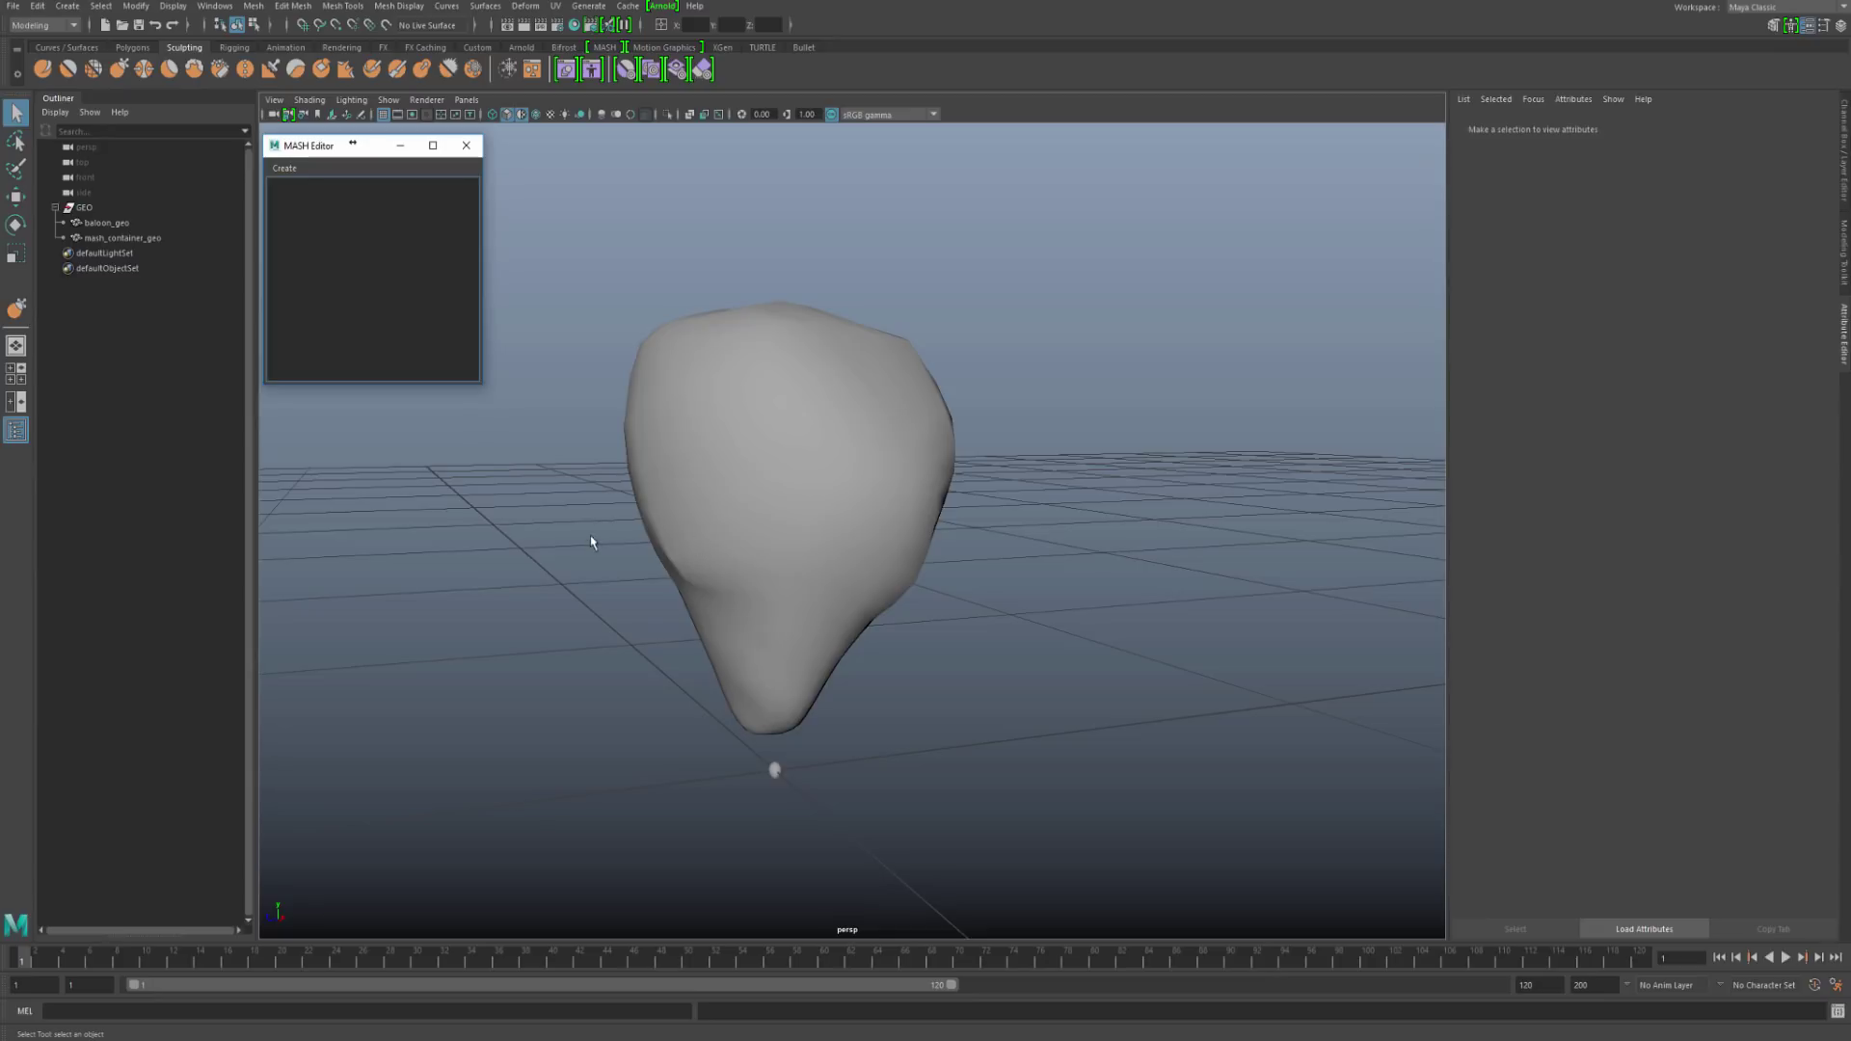
pyautogui.click(592, 542)
pyautogui.press('space')
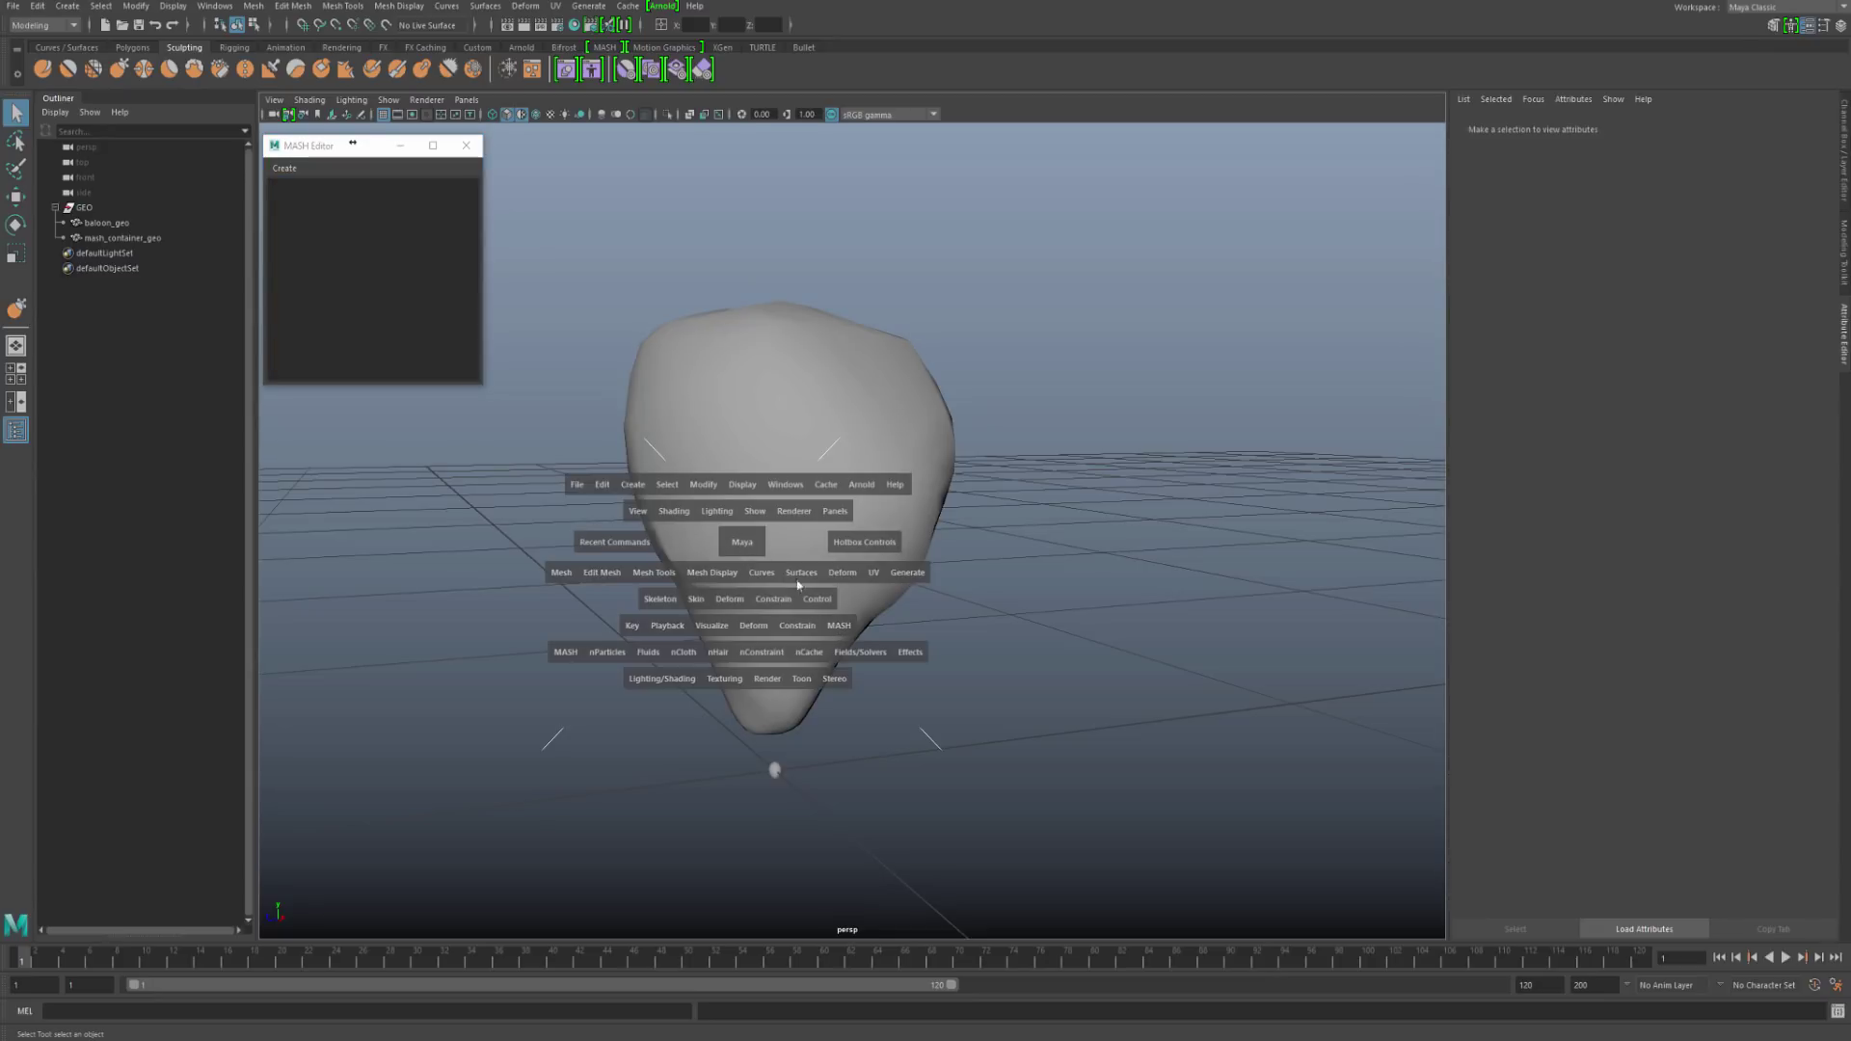
pyautogui.moveTo(839, 624); pyautogui.dragTo(850, 675)
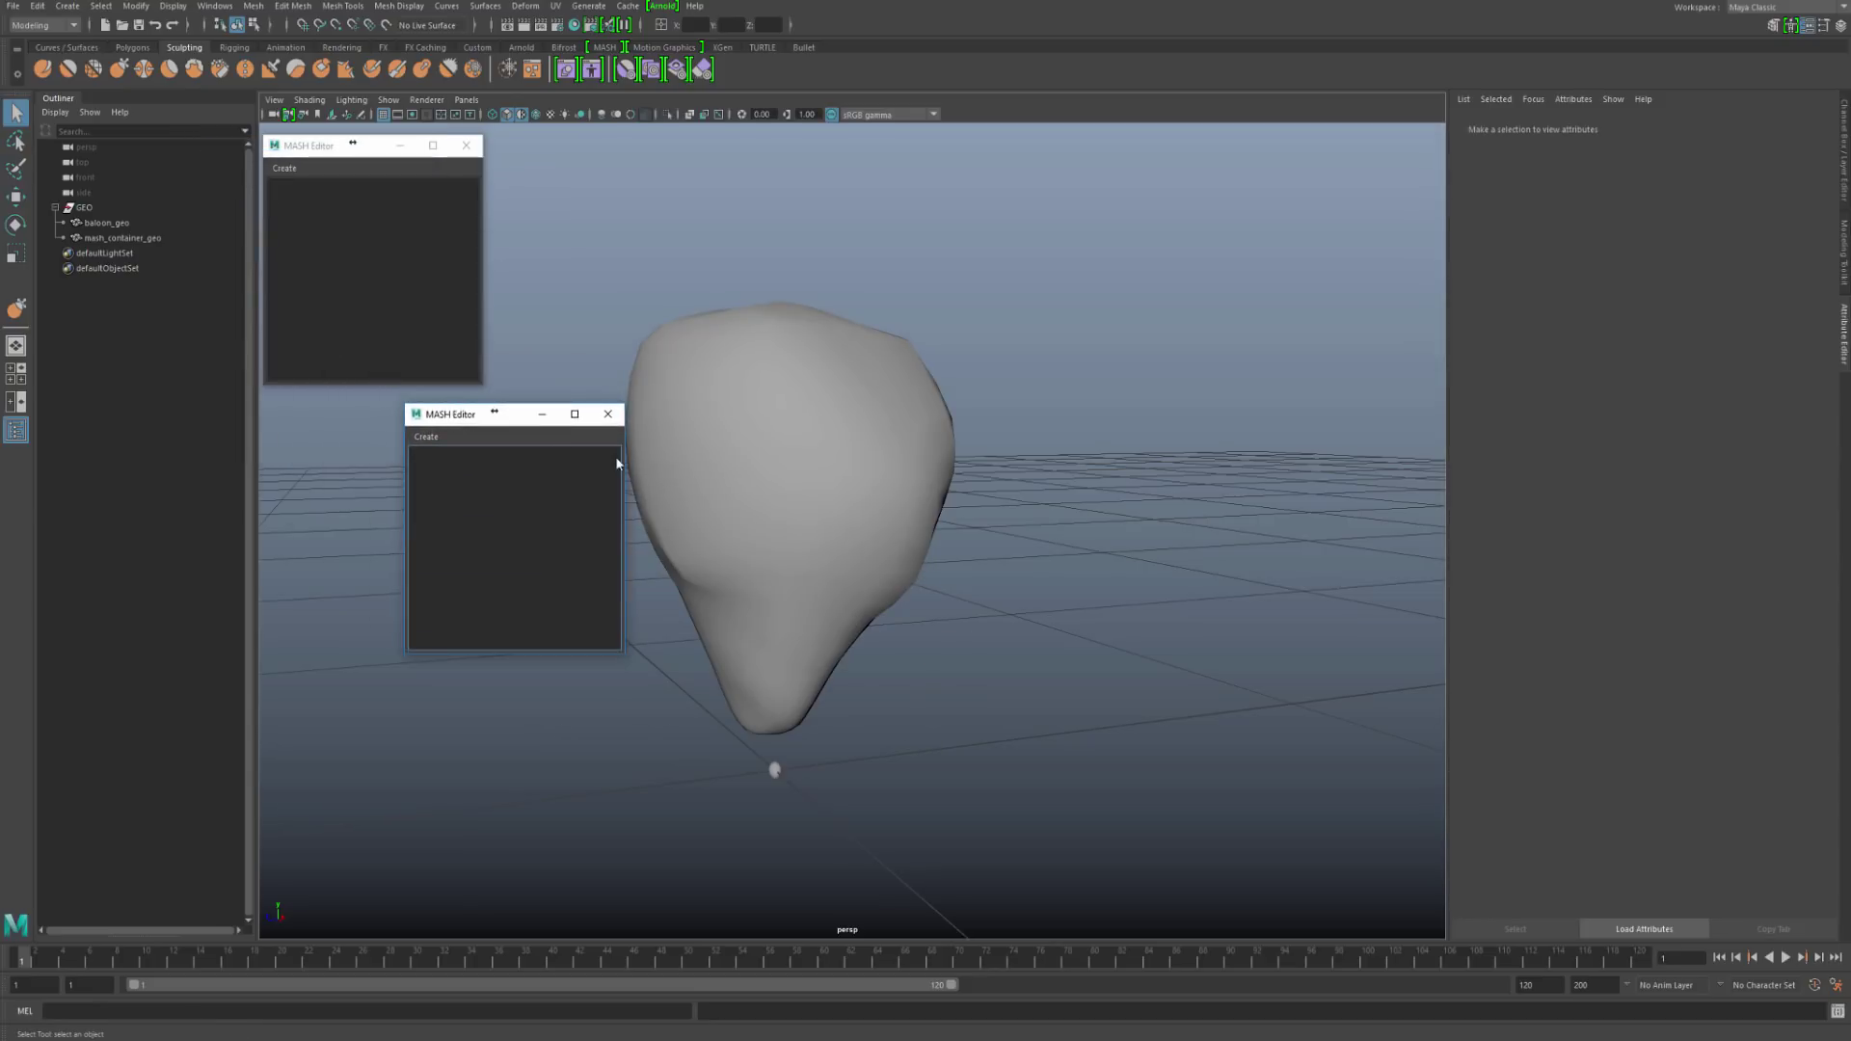
pyautogui.click(607, 414)
# Step: Create a MASH network from baloon_geo and view the resulting row of balloon instances
pyautogui.moveTo(314, 154); pyautogui.dragTo(305, 149)
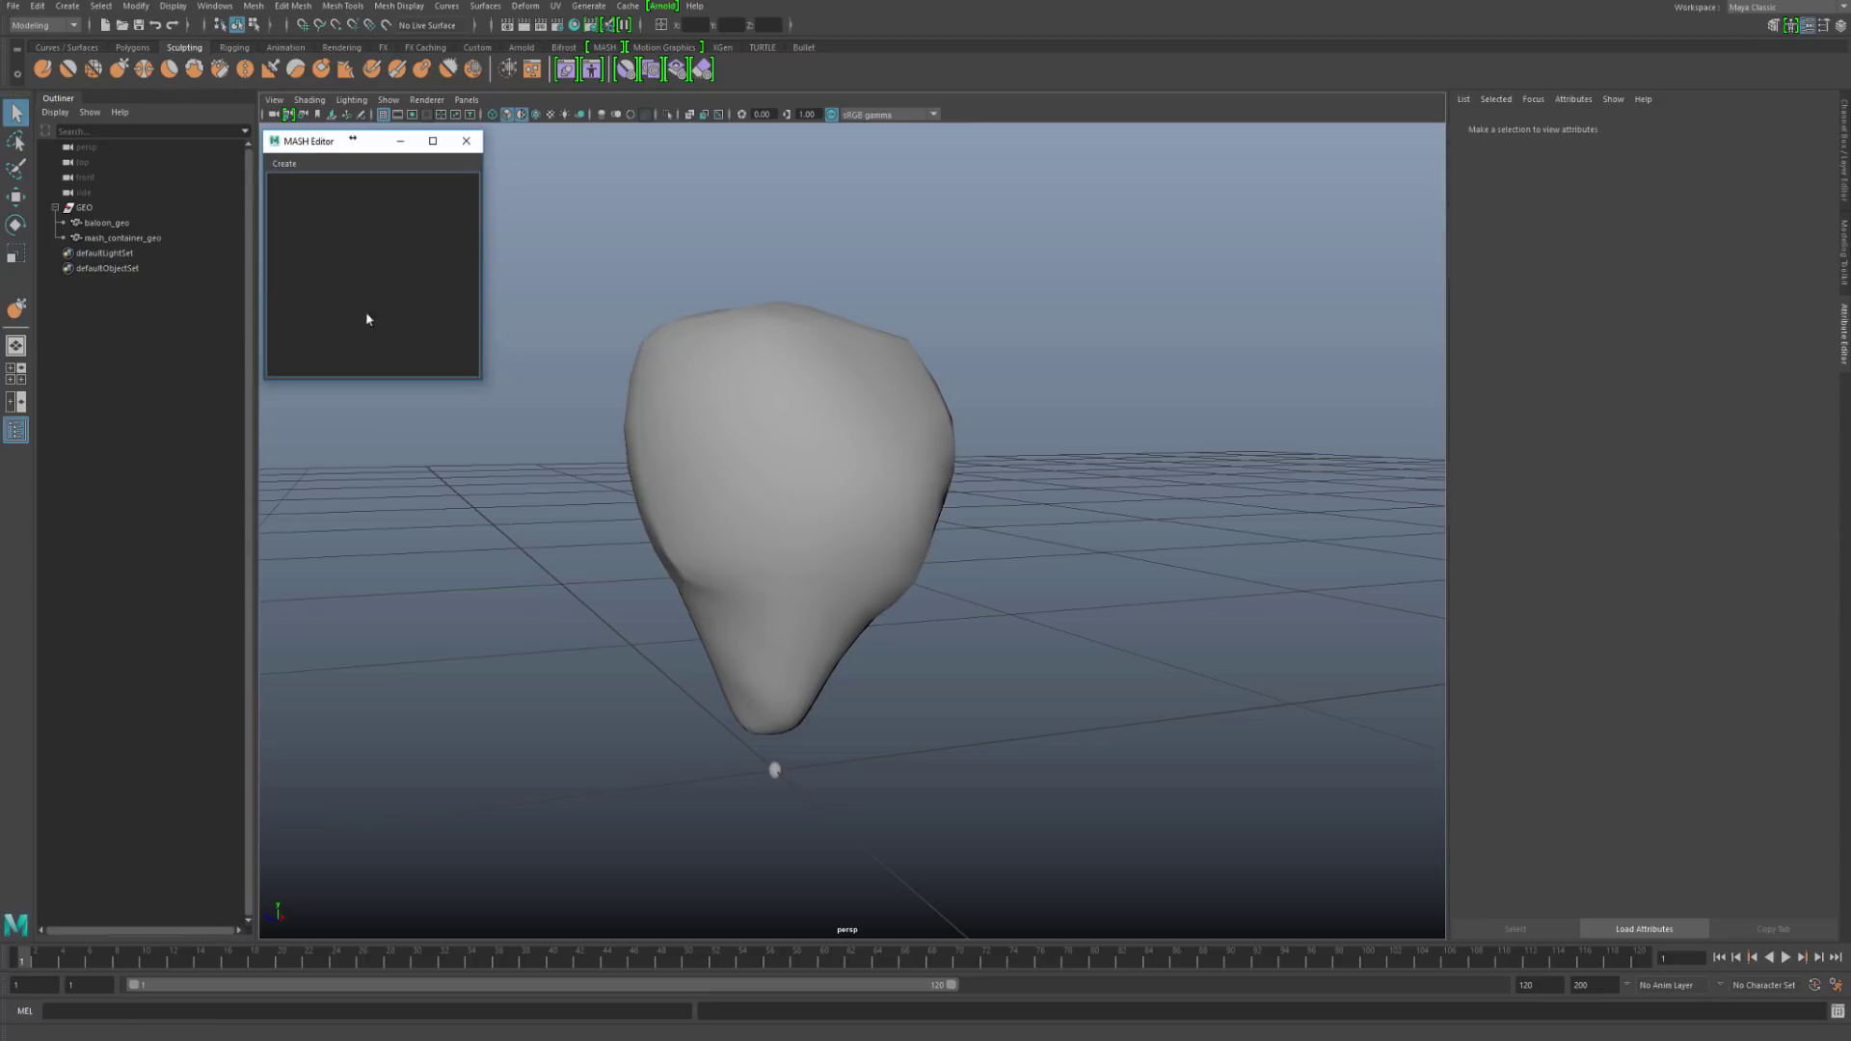
pyautogui.click(112, 228)
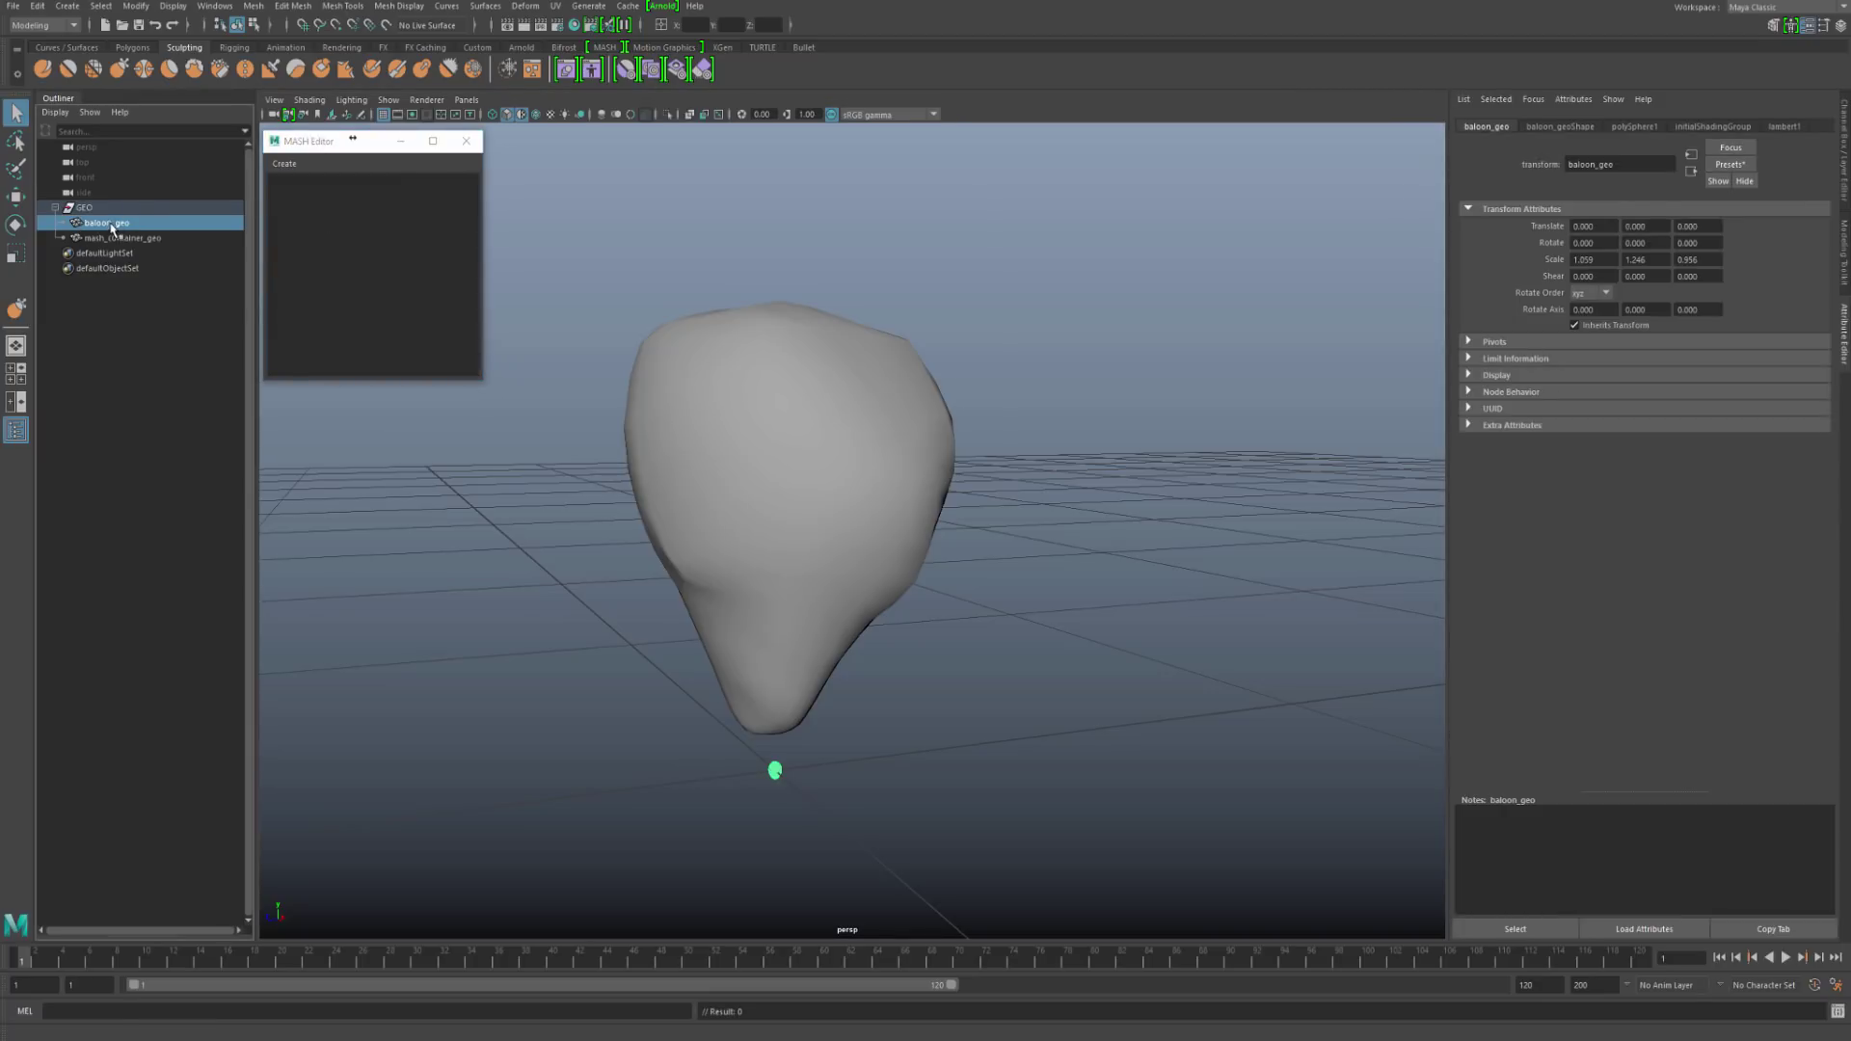
pyautogui.click(283, 165)
pyautogui.click(299, 179)
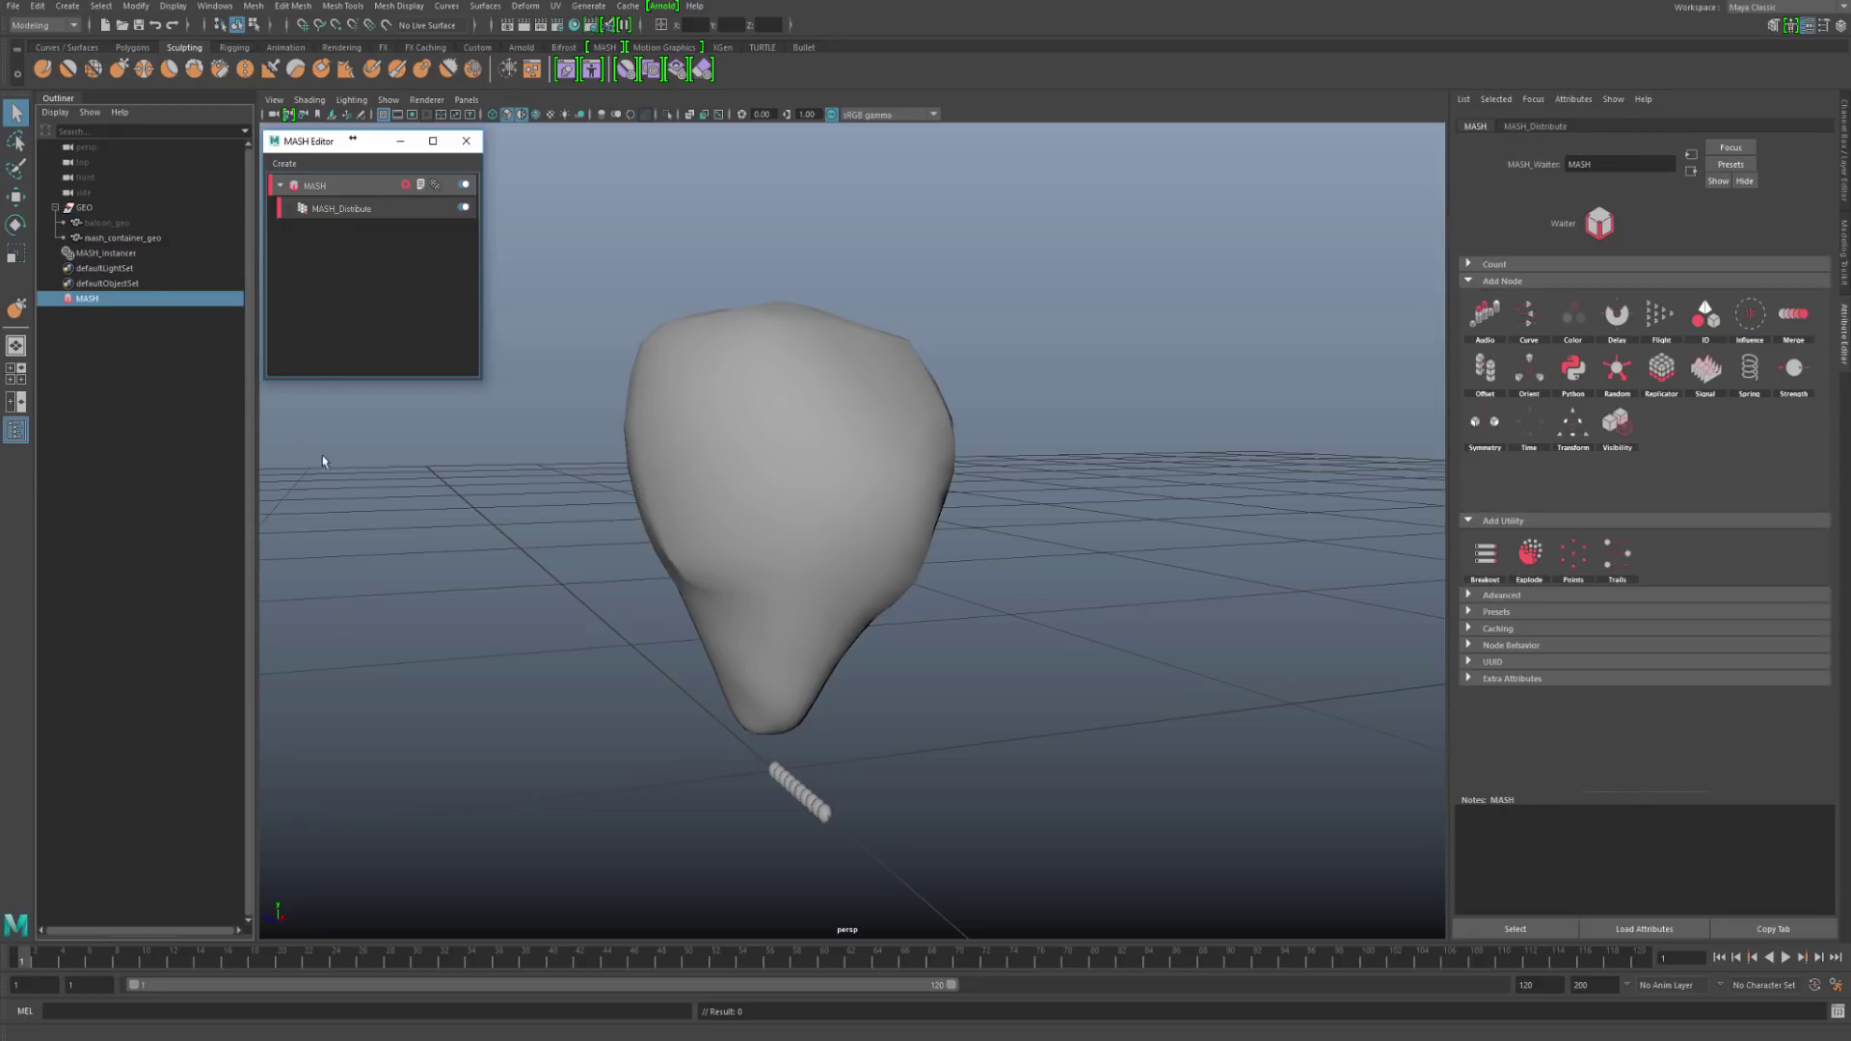
pyautogui.keyDown('alt'); pyautogui.moveTo(864, 803); pyautogui.dragTo(899, 786); pyautogui.keyUp('alt')
pyautogui.keyDown('alt'); pyautogui.moveTo(898, 786); pyautogui.dragTo(796, 682, button='middle'); pyautogui.keyUp('alt')
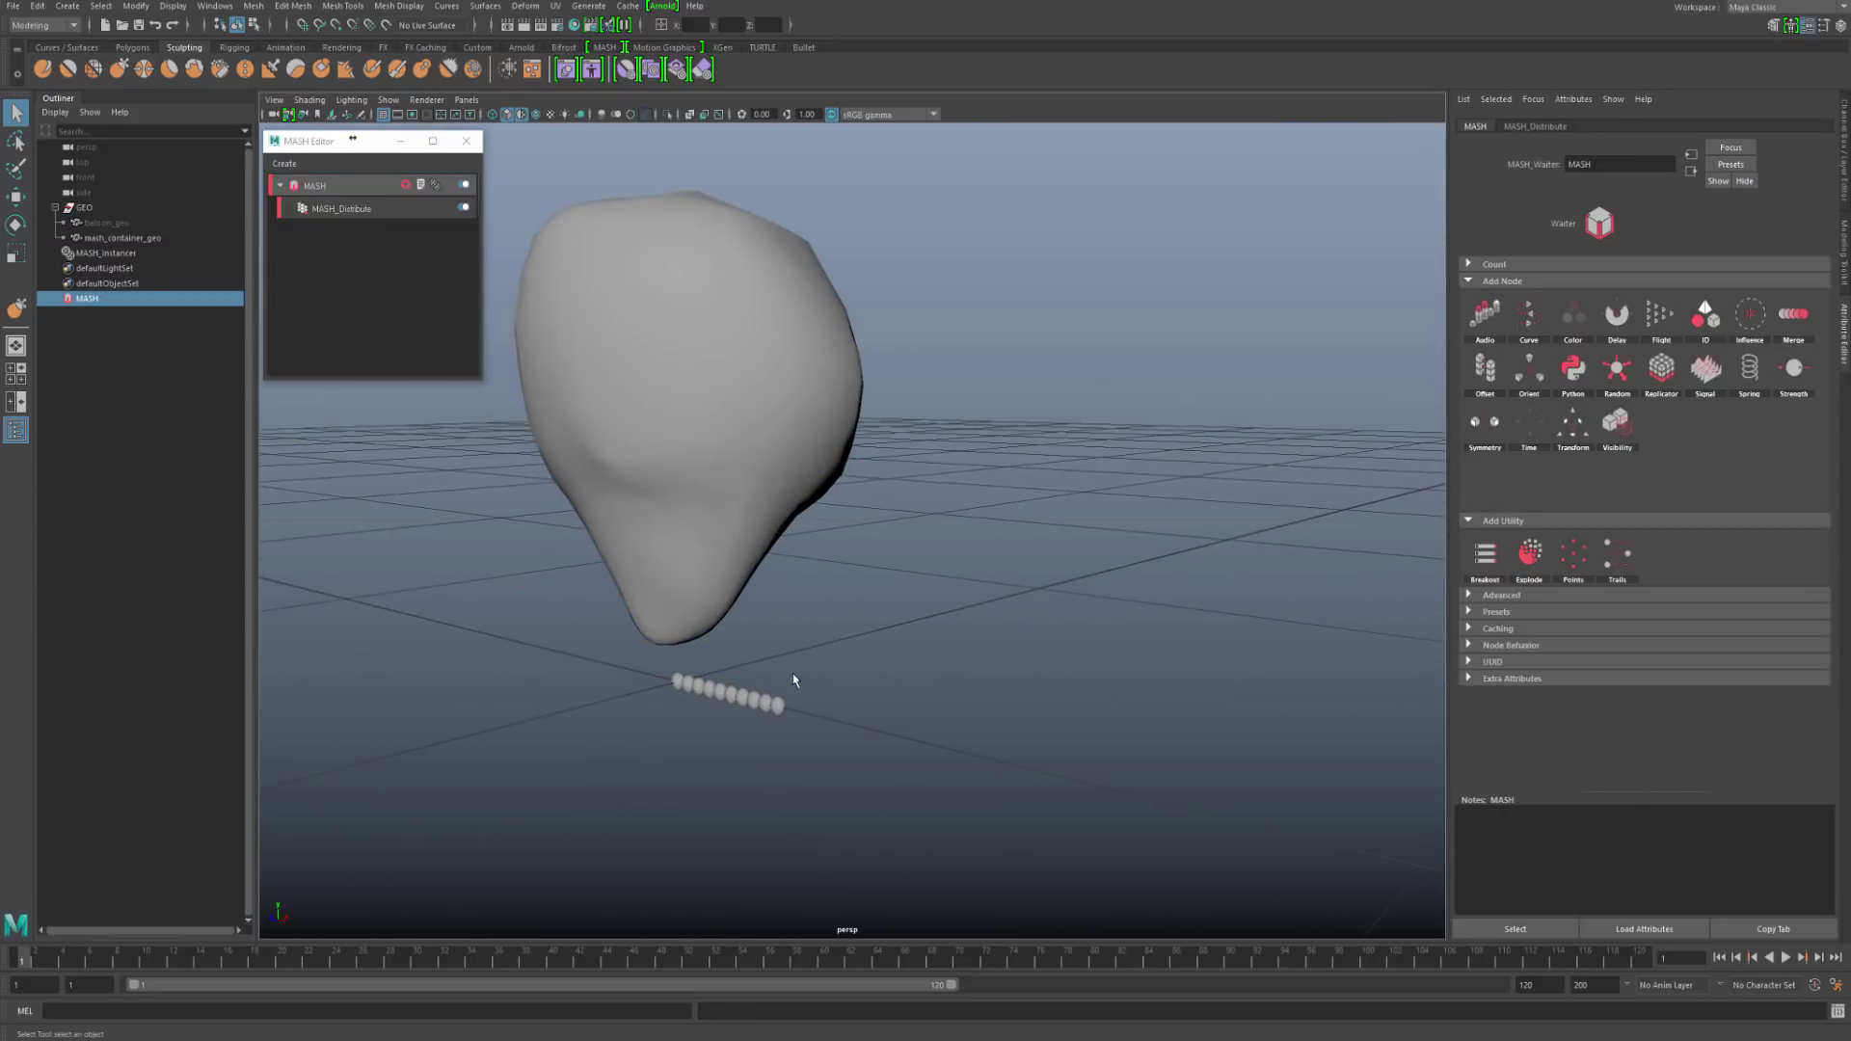
pyautogui.keyDown('alt'); pyautogui.moveTo(795, 682); pyautogui.dragTo(850, 634, button='right'); pyautogui.keyUp('alt')
pyautogui.keyDown('alt'); pyautogui.moveTo(850, 635); pyautogui.dragTo(886, 781); pyautogui.keyUp('alt')
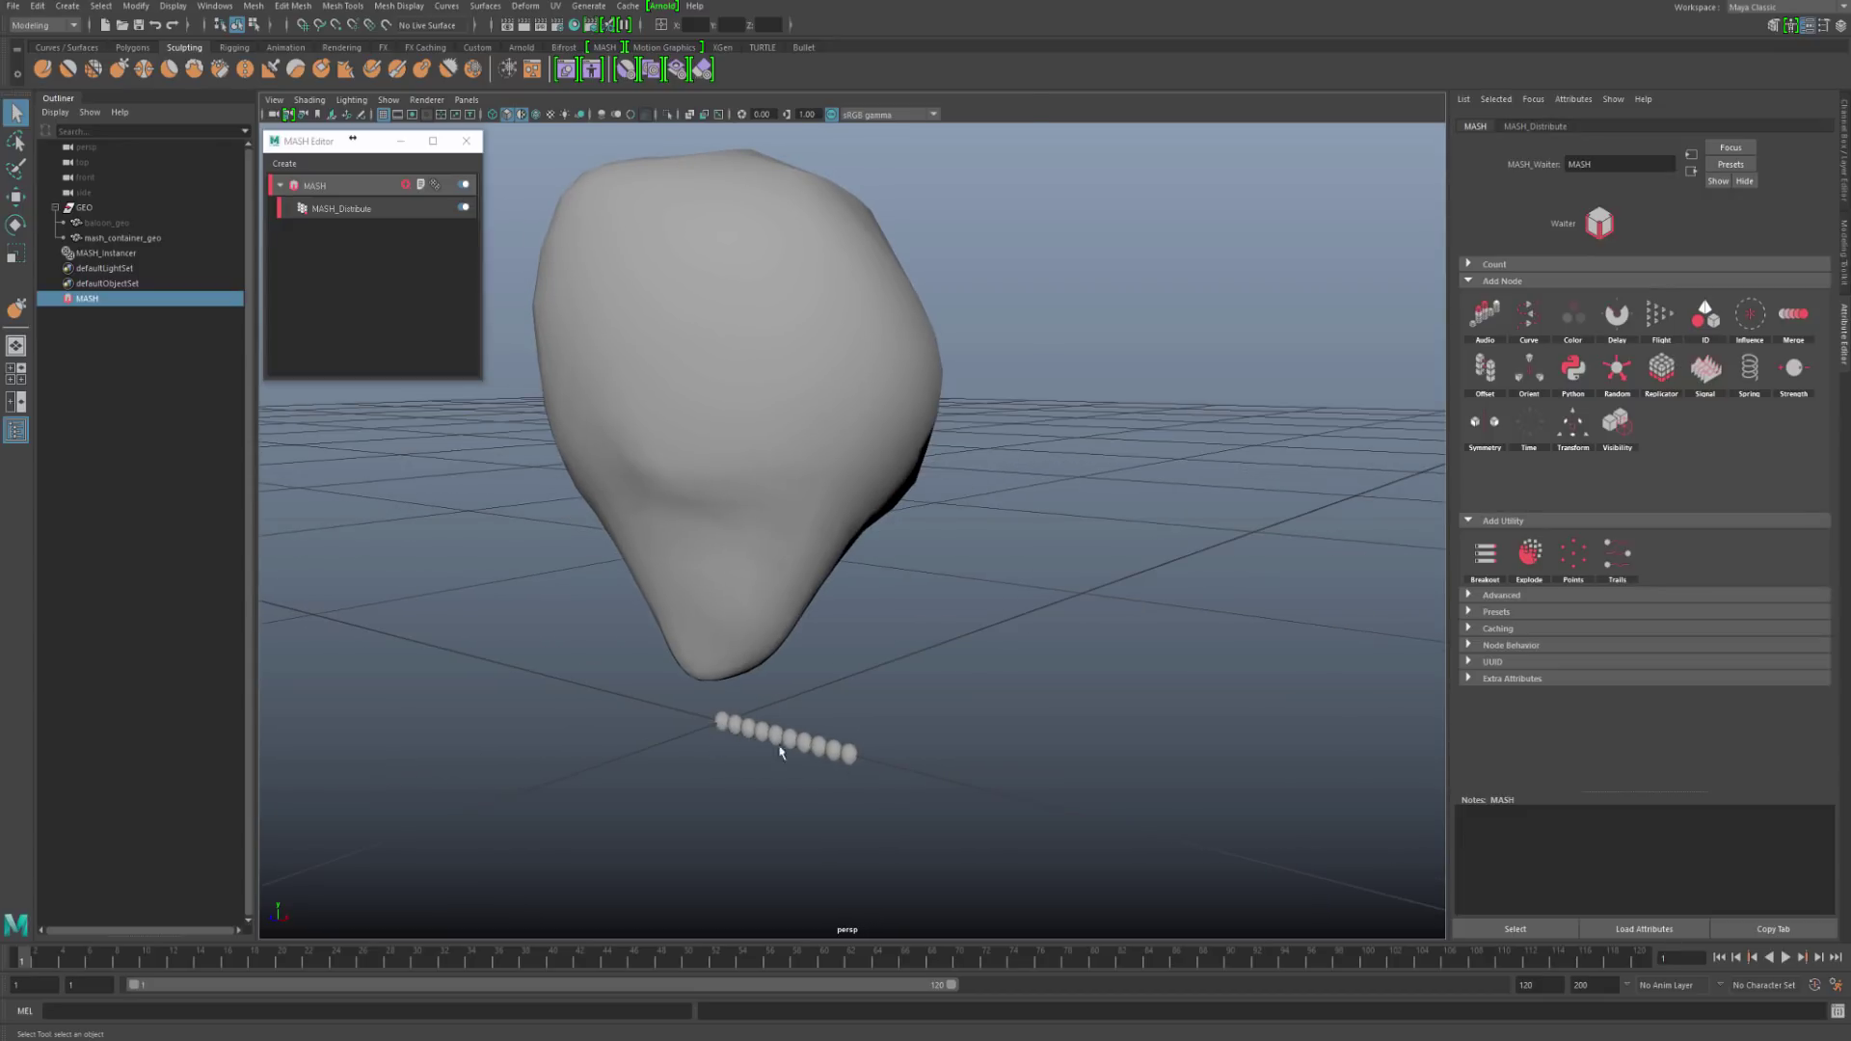
# Step: Increase Distance X of the MASH network's linear distribution to about 31
pyautogui.click(123, 254)
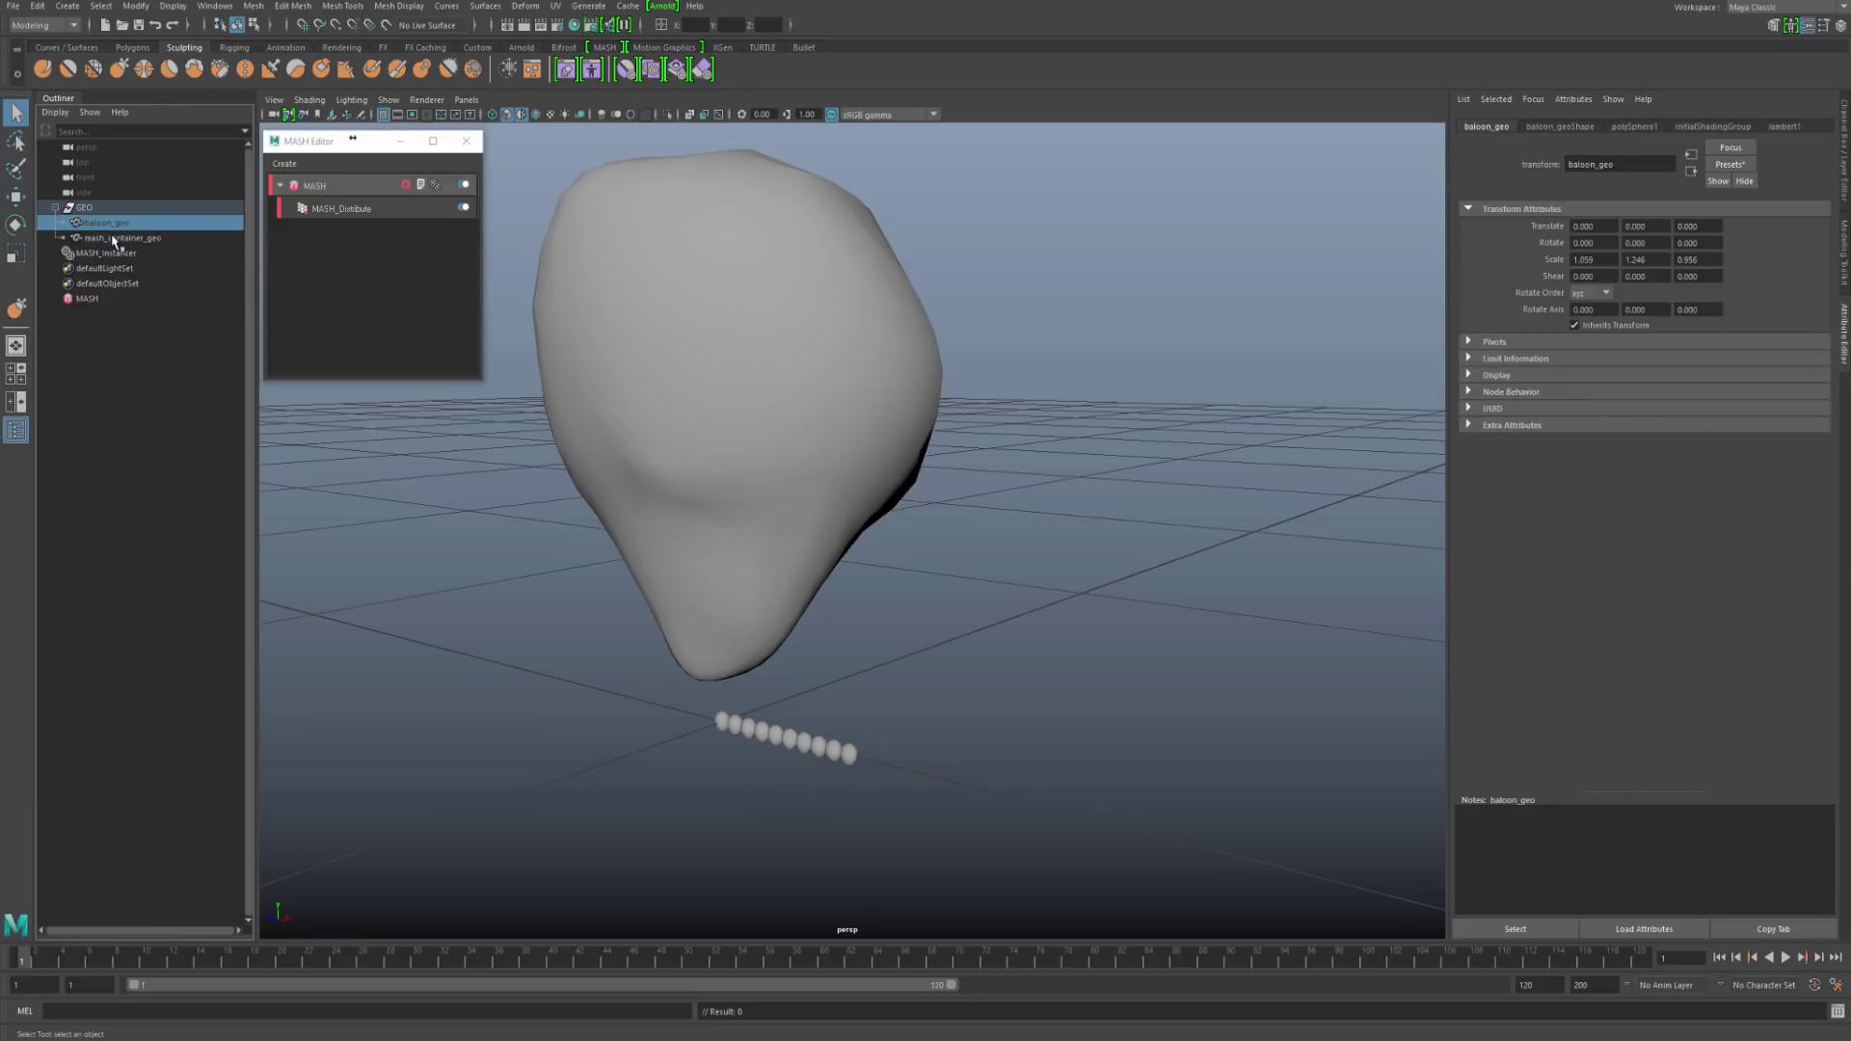
pyautogui.click(99, 300)
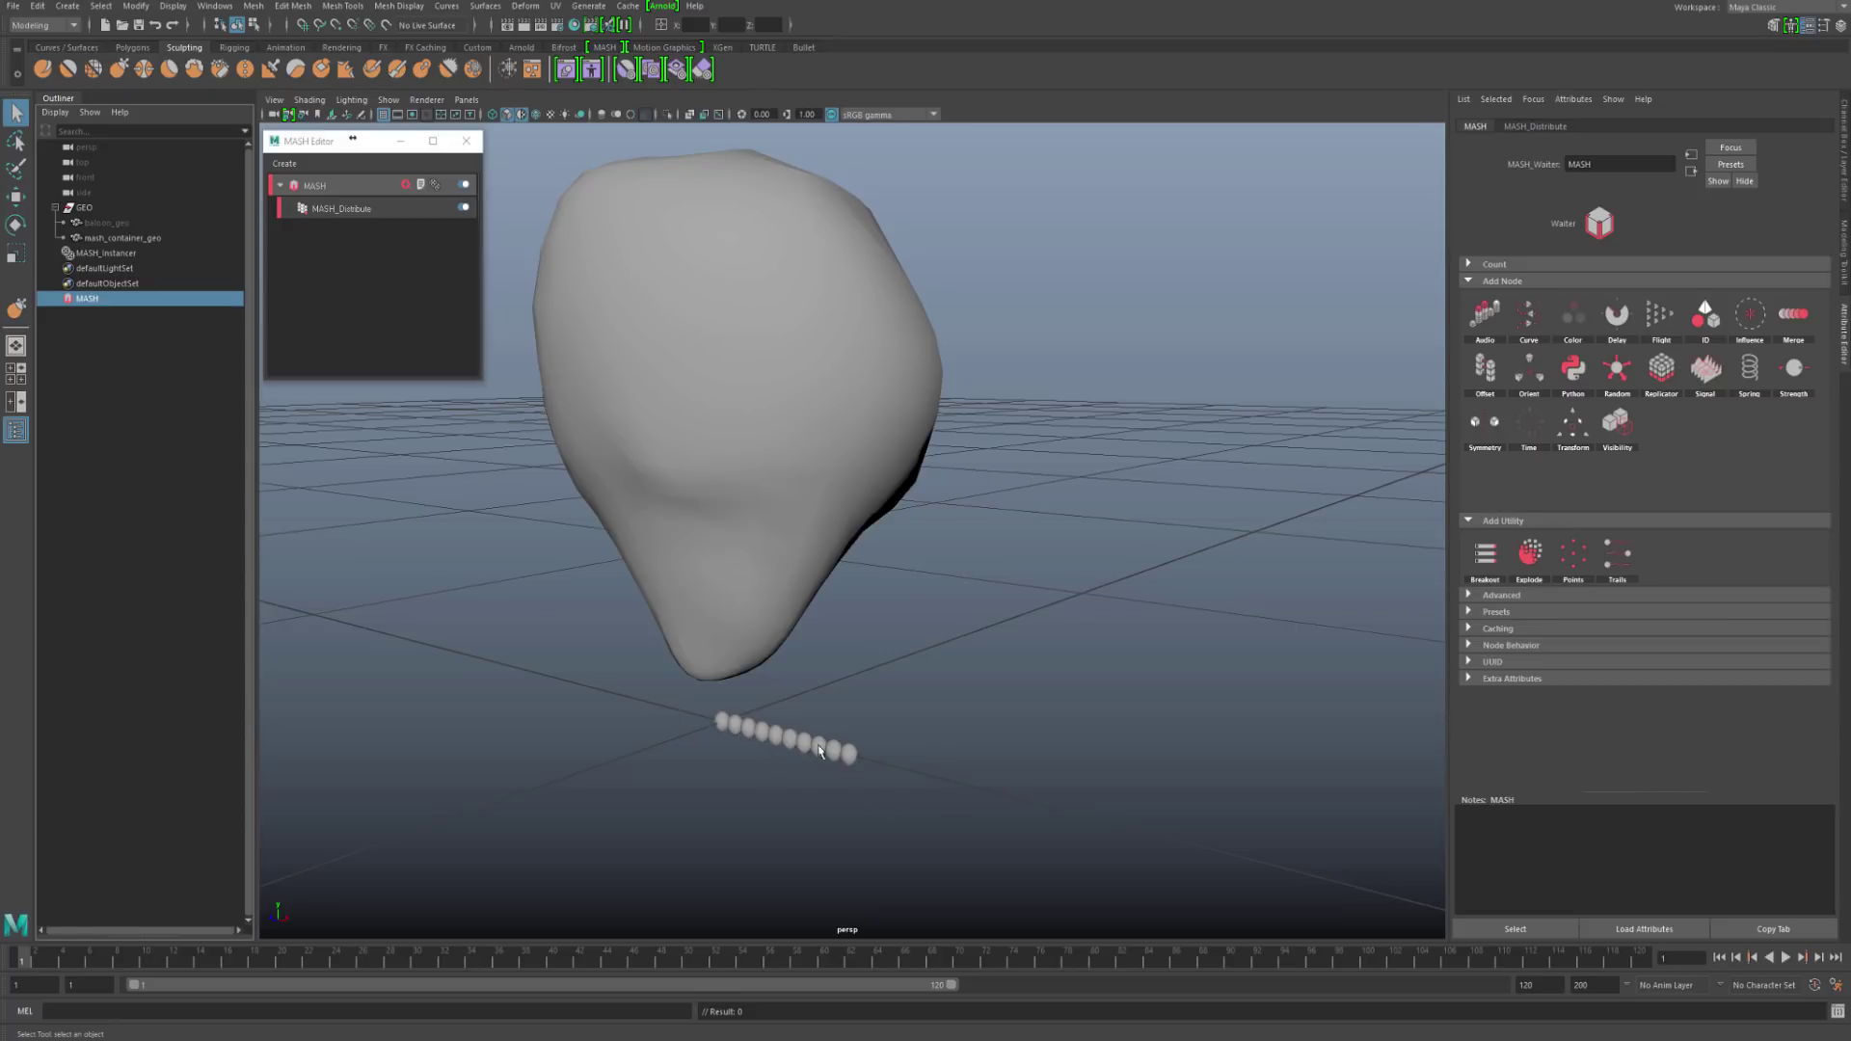
pyautogui.click(1523, 126)
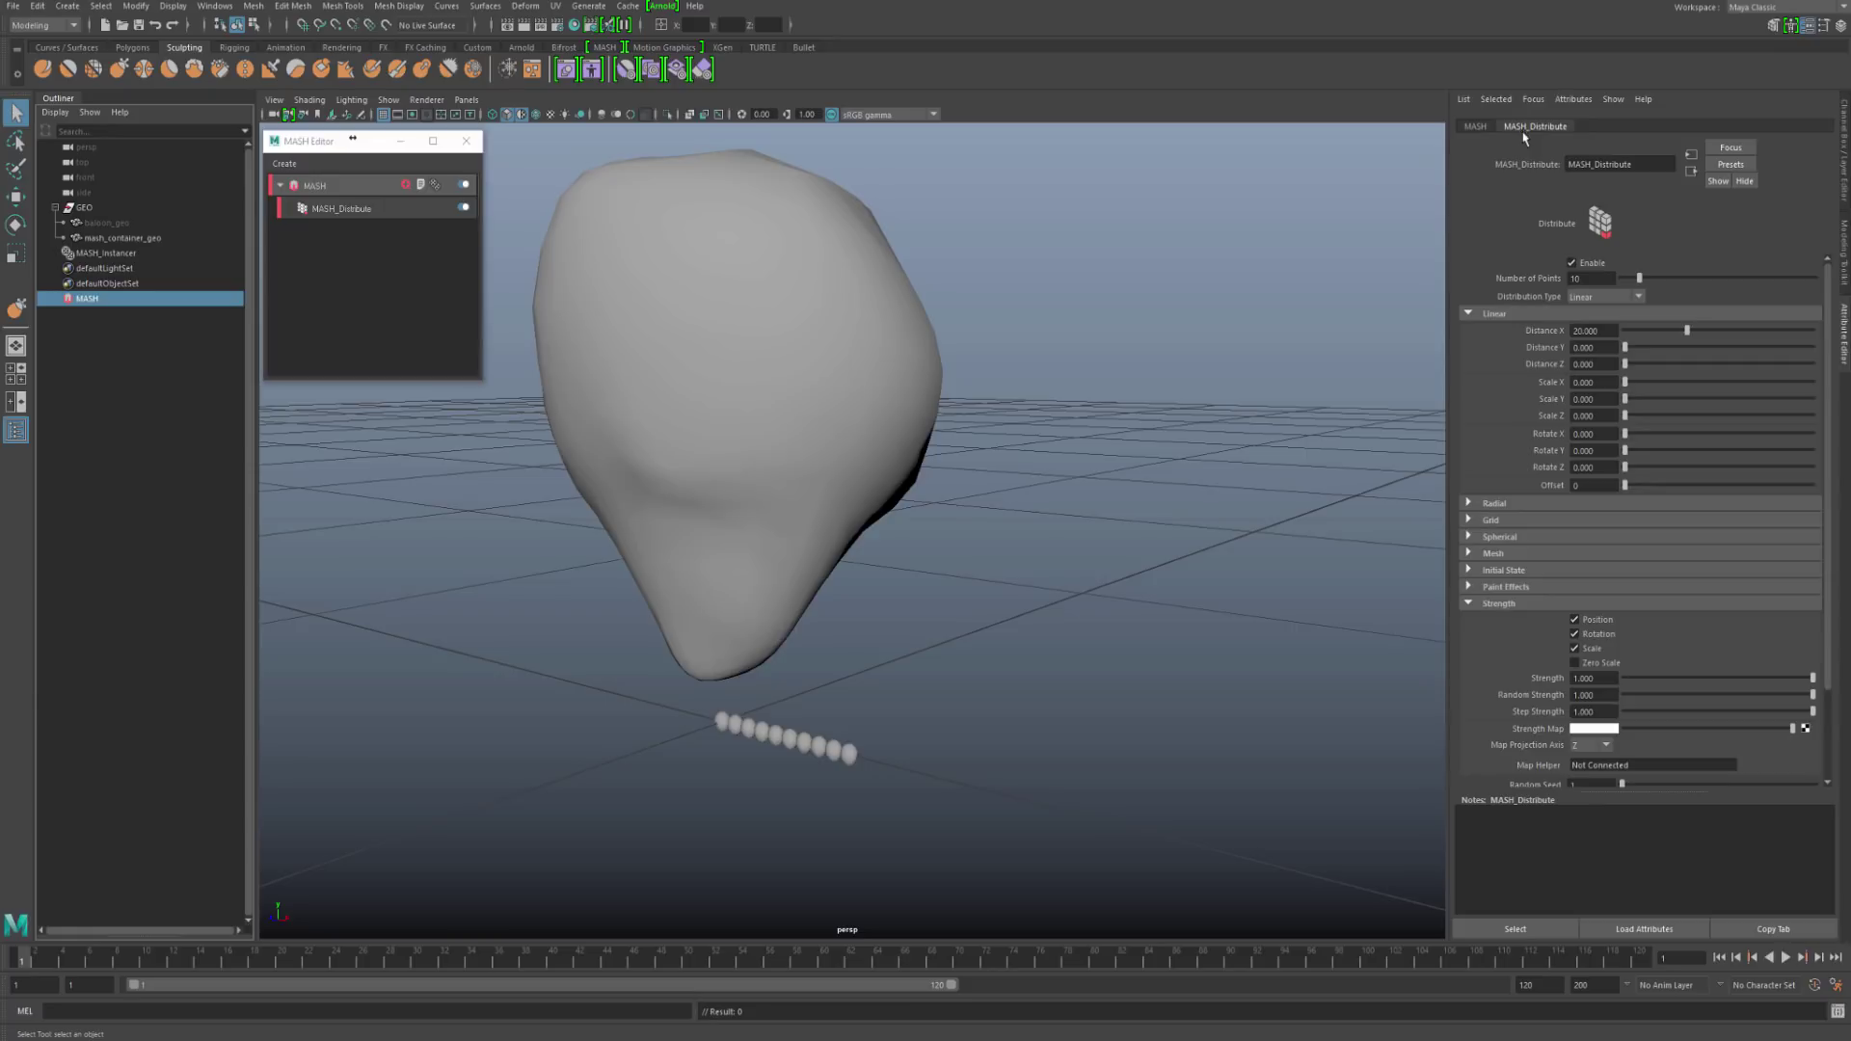
pyautogui.click(1589, 281)
pyautogui.moveTo(1643, 282)
pyautogui.mouseDown()
pyautogui.moveTo(1679, 280)
pyautogui.moveTo(1636, 293)
pyautogui.moveTo(1690, 326)
pyautogui.moveTo(1661, 281)
pyautogui.moveTo(1641, 293)
pyautogui.mouseUp()
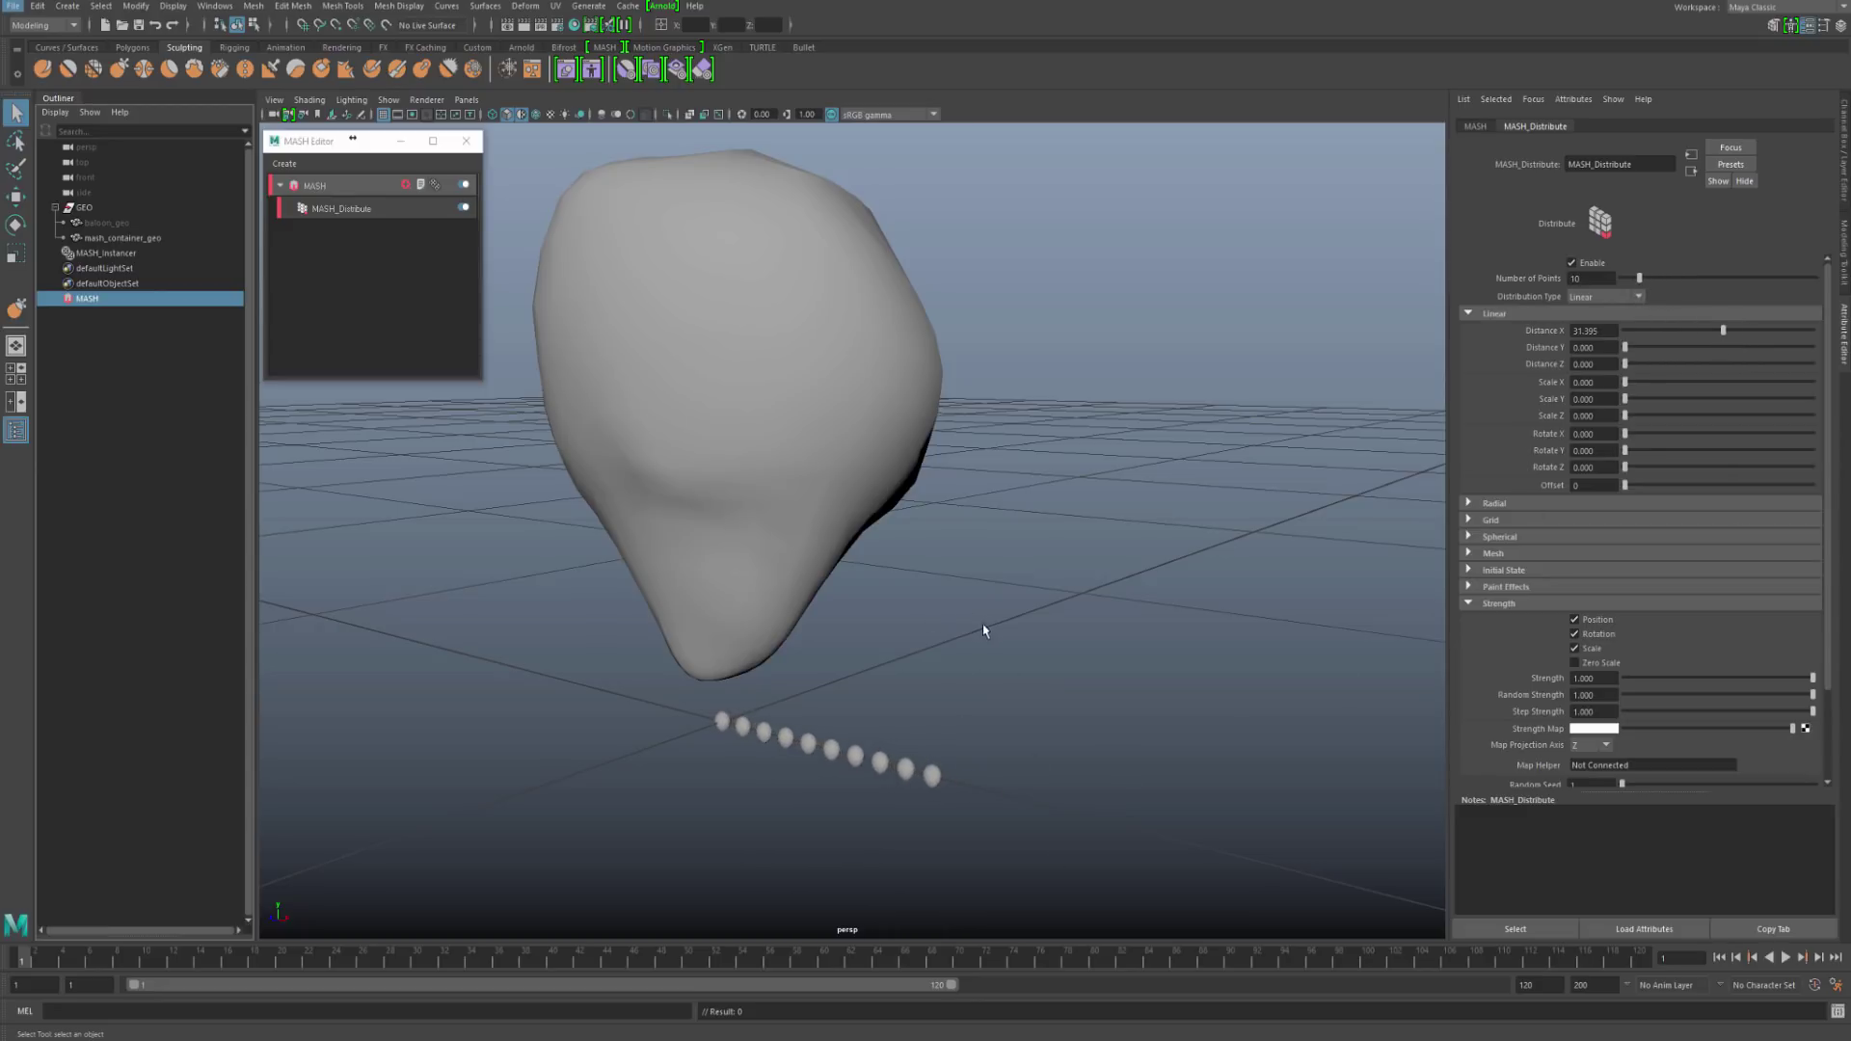
# Step: Connect mash_container_geo as the Input Mesh of MASH_Distribute so the balloon instances scatter over its surface
pyautogui.keyDown('alt'); pyautogui.moveTo(933, 534); pyautogui.dragTo(983, 590, button='middle'); pyautogui.keyUp('alt')
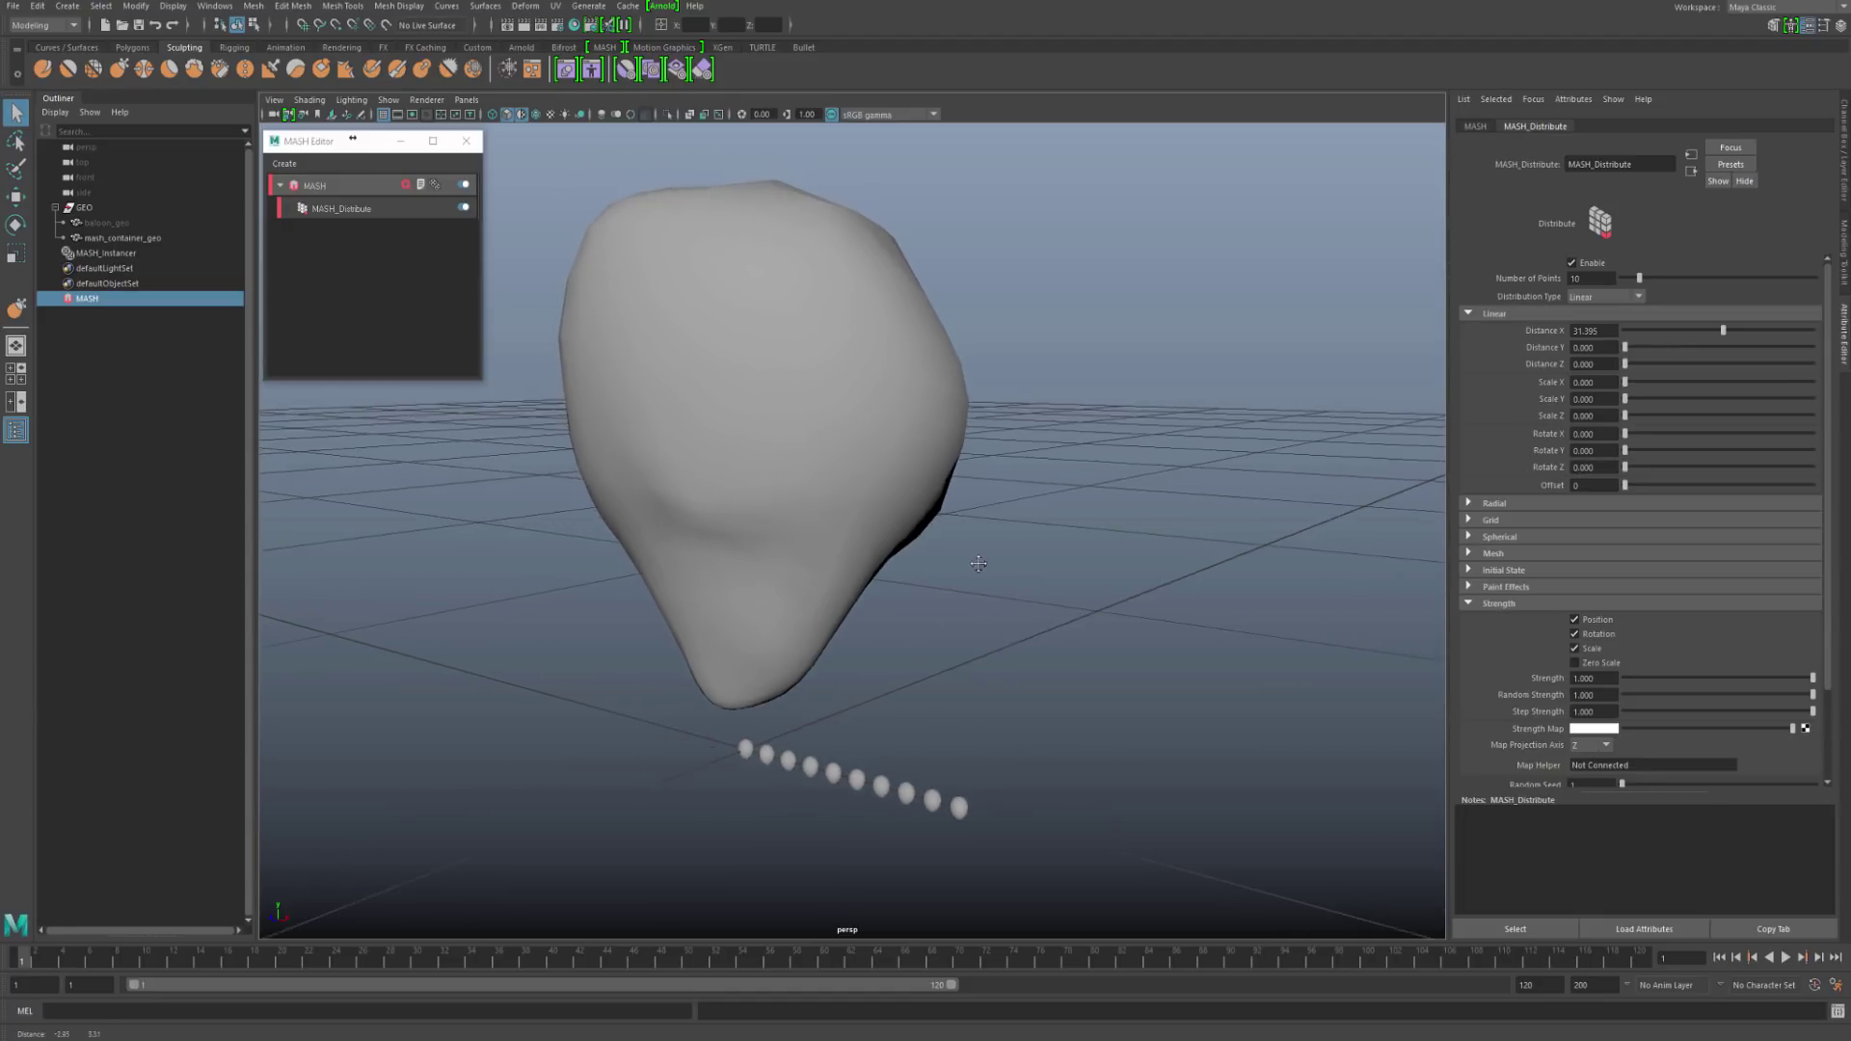
pyautogui.keyDown('alt'); pyautogui.moveTo(992, 619); pyautogui.dragTo(841, 749); pyautogui.keyUp('alt')
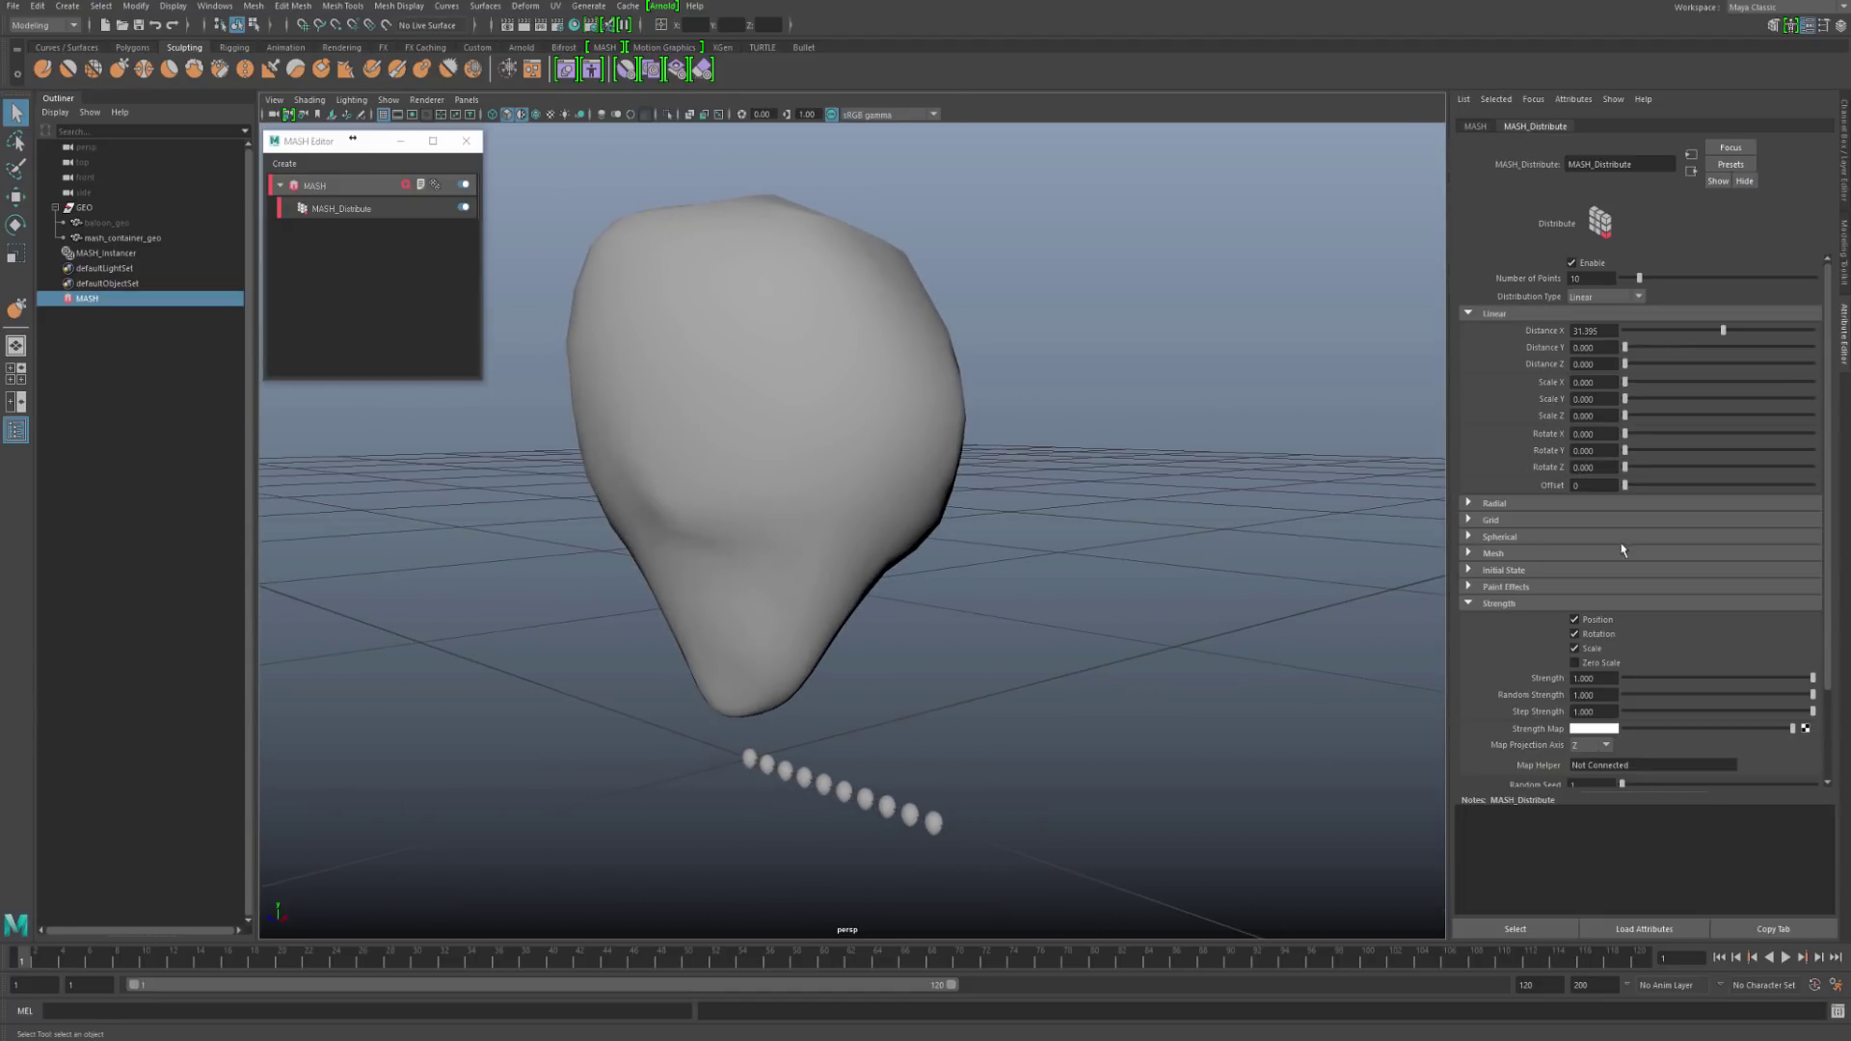
pyautogui.click(1468, 555)
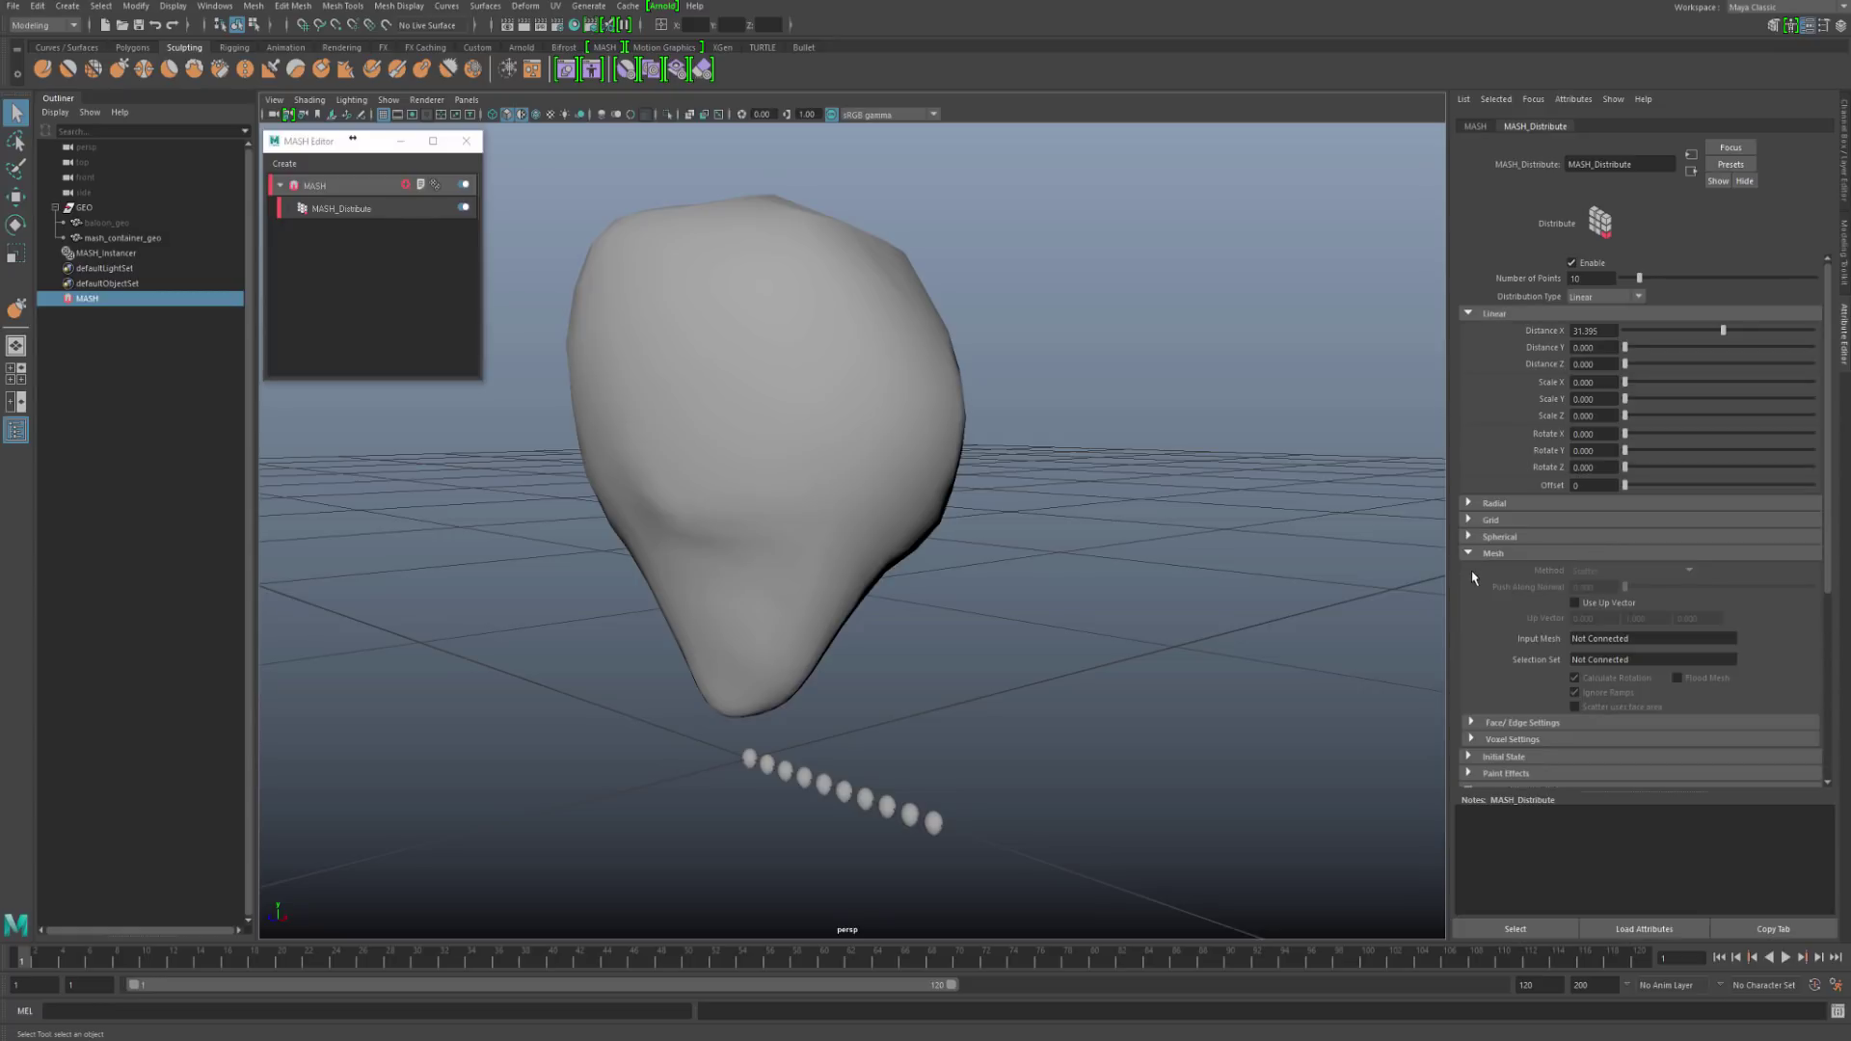
pyautogui.scroll(-3, 1470, 360)
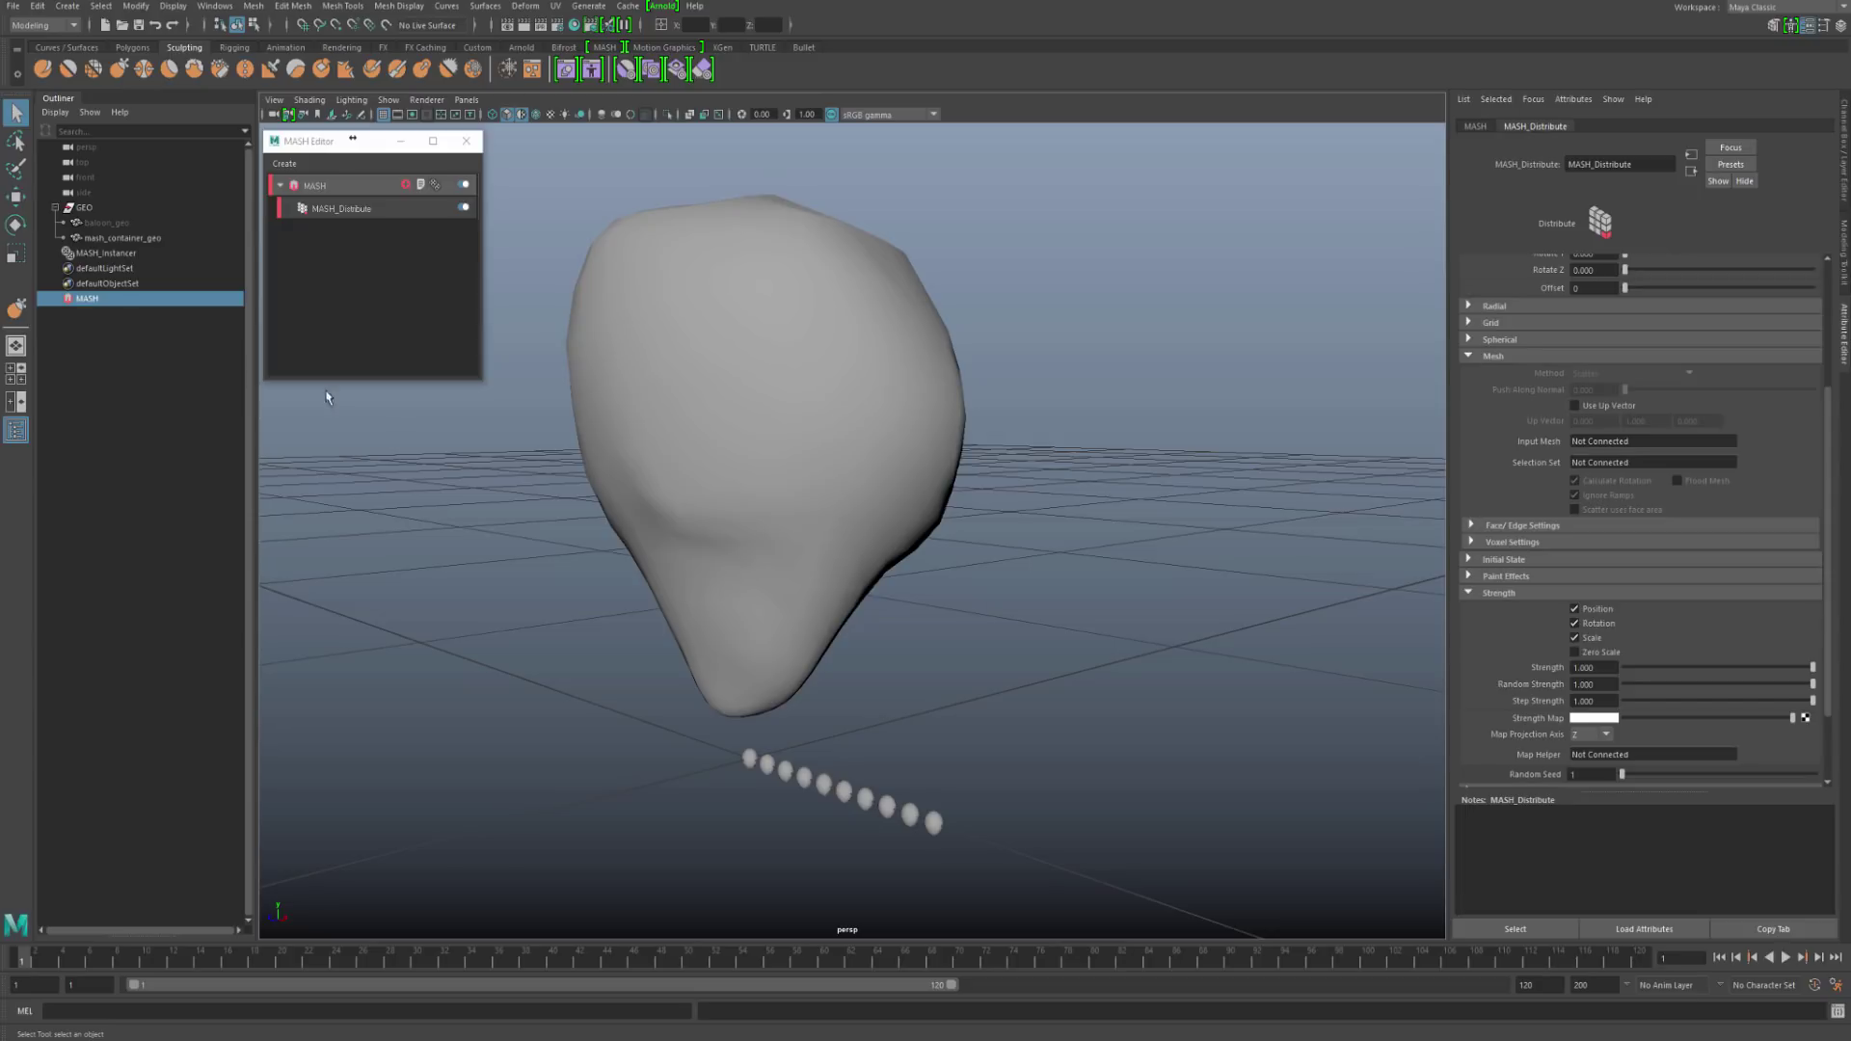
pyautogui.moveTo(97, 241); pyautogui.dragTo(1584, 447, button='middle')
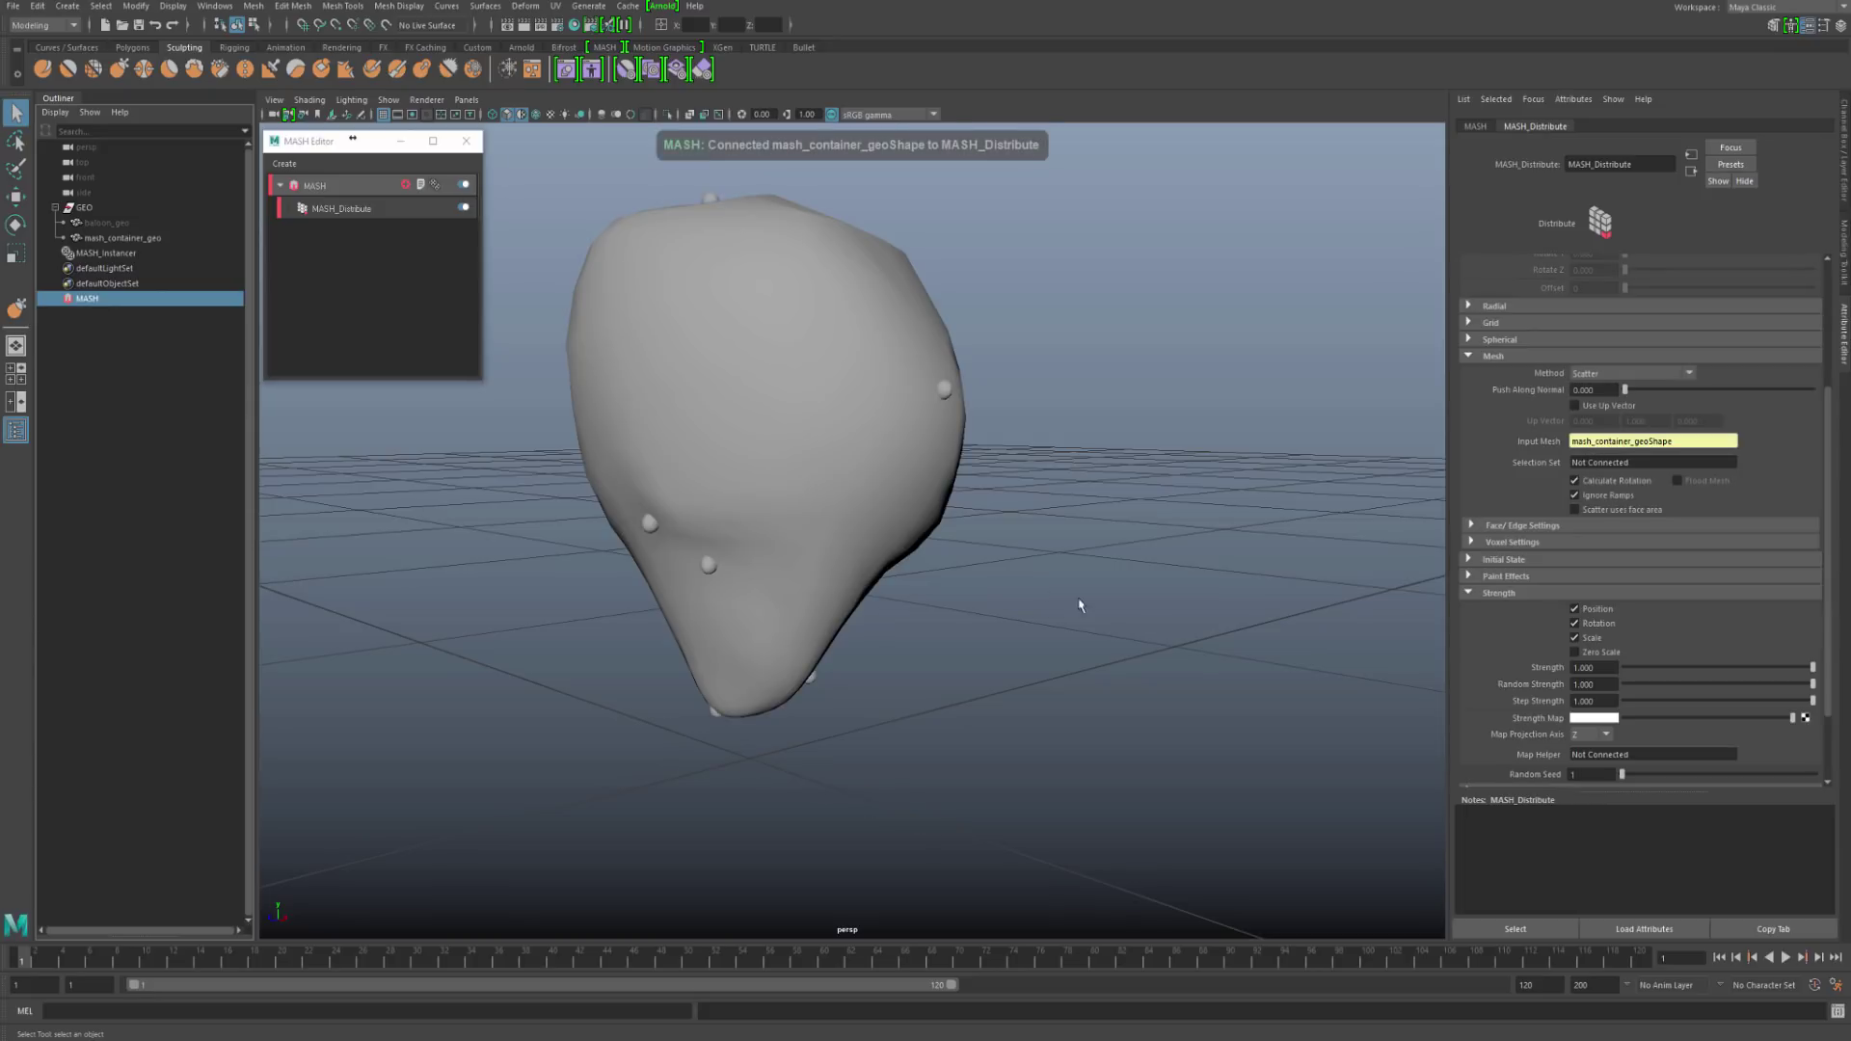
pyautogui.keyDown('alt'); pyautogui.moveTo(1086, 562); pyautogui.dragTo(1153, 581); pyautogui.keyUp('alt')
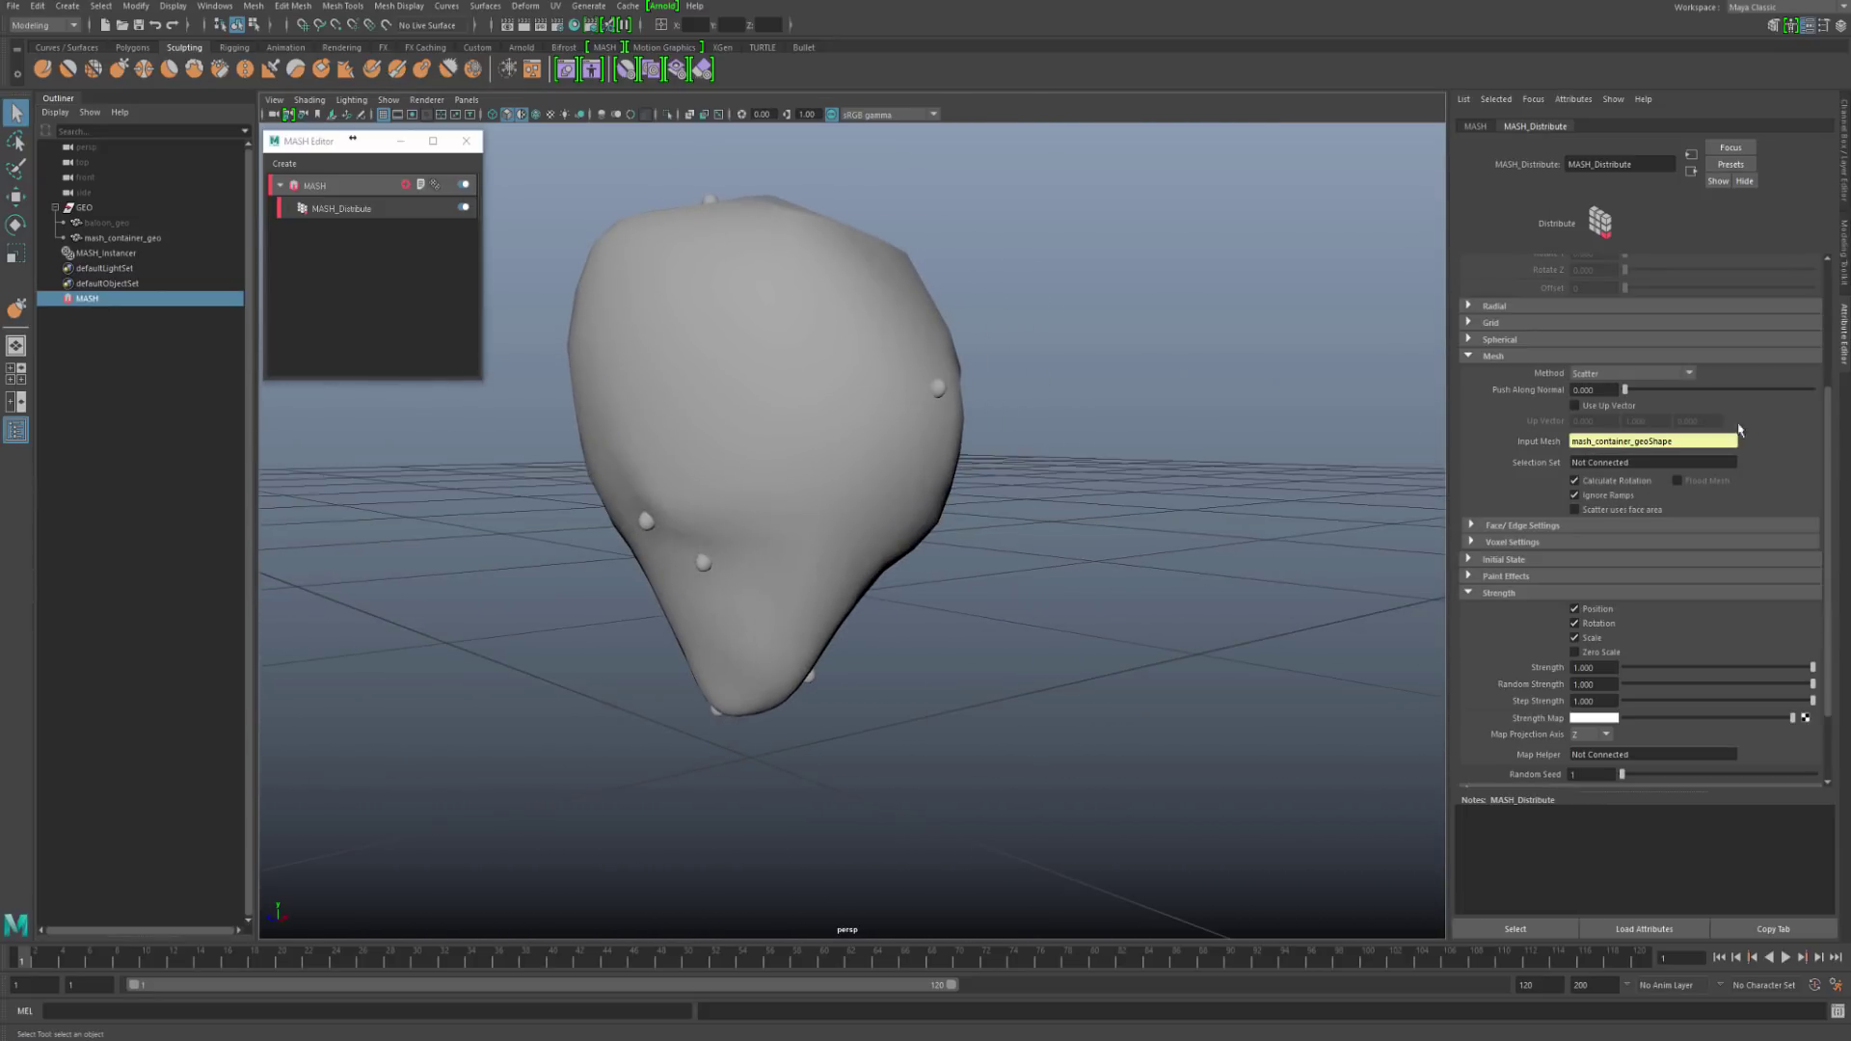
# Step: Hide mash_container_geo so that only the balloon instances remain in the viewport
pyautogui.scroll(3, 1824, 409)
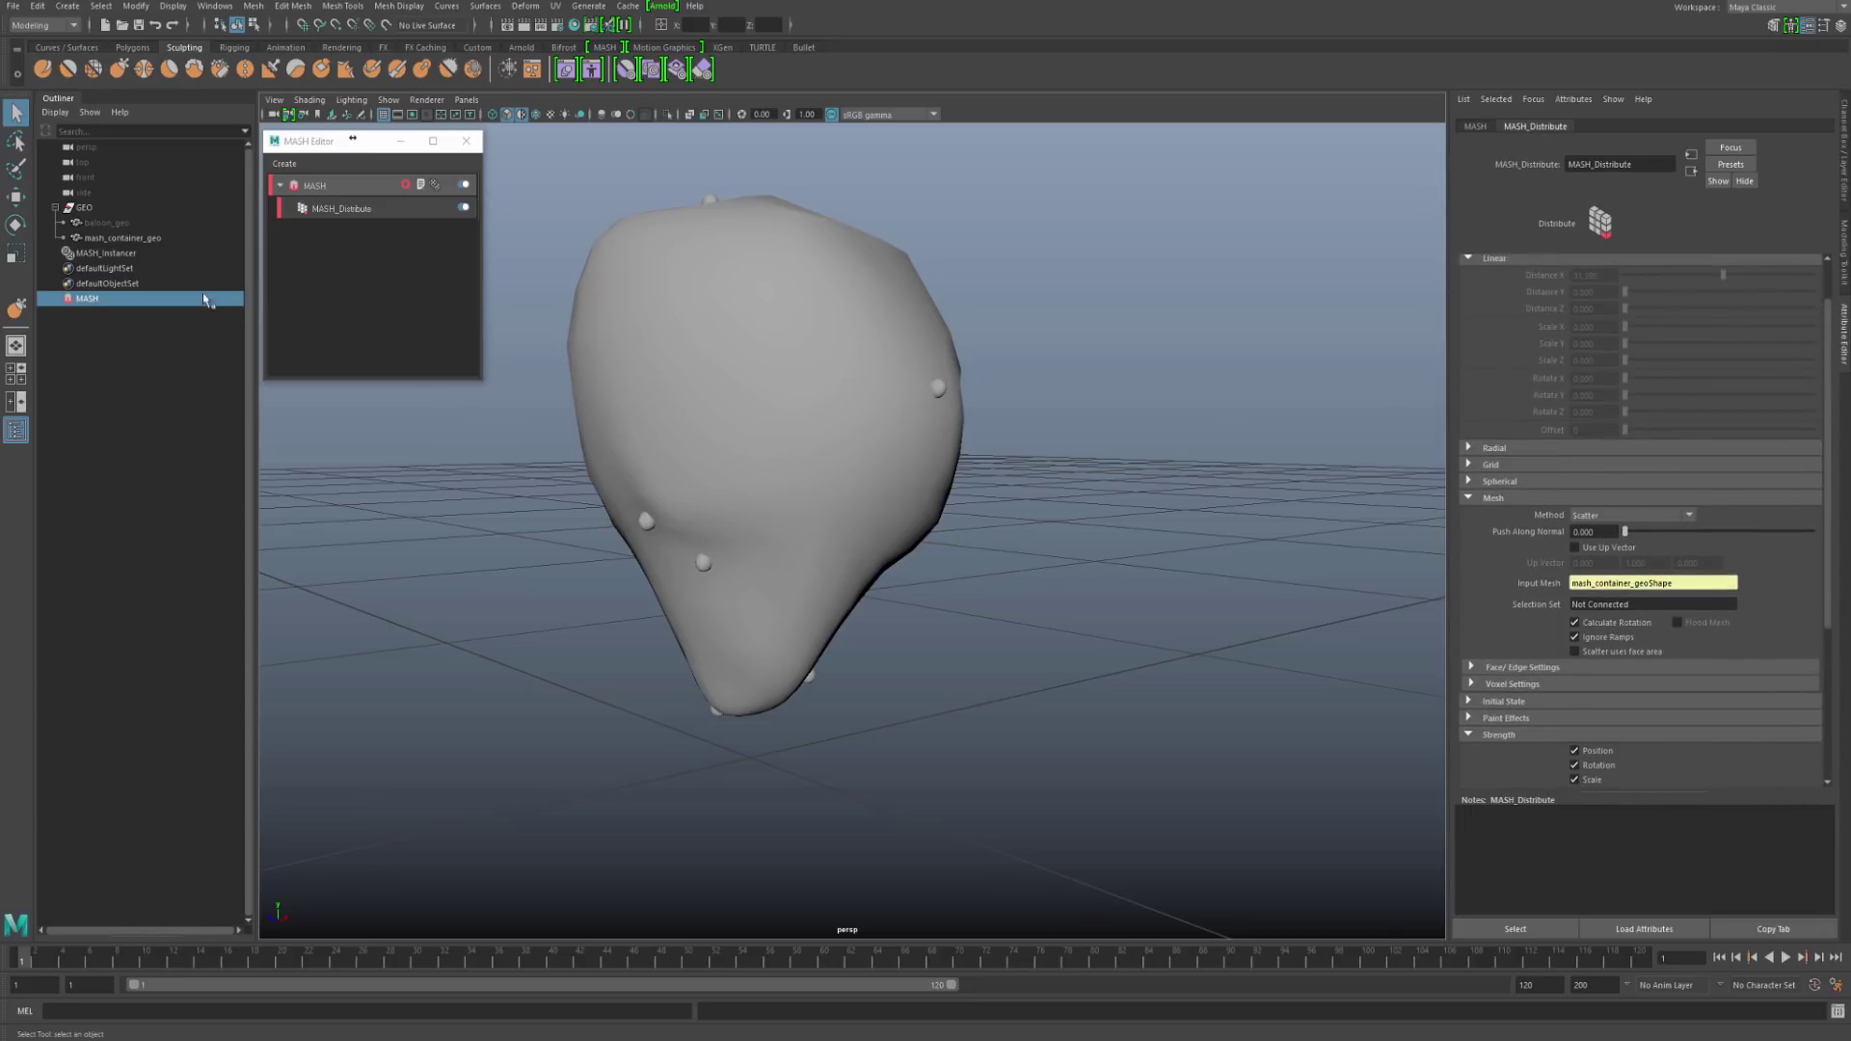
pyautogui.click(142, 240)
pyautogui.hotkey('ctrl', 'h')
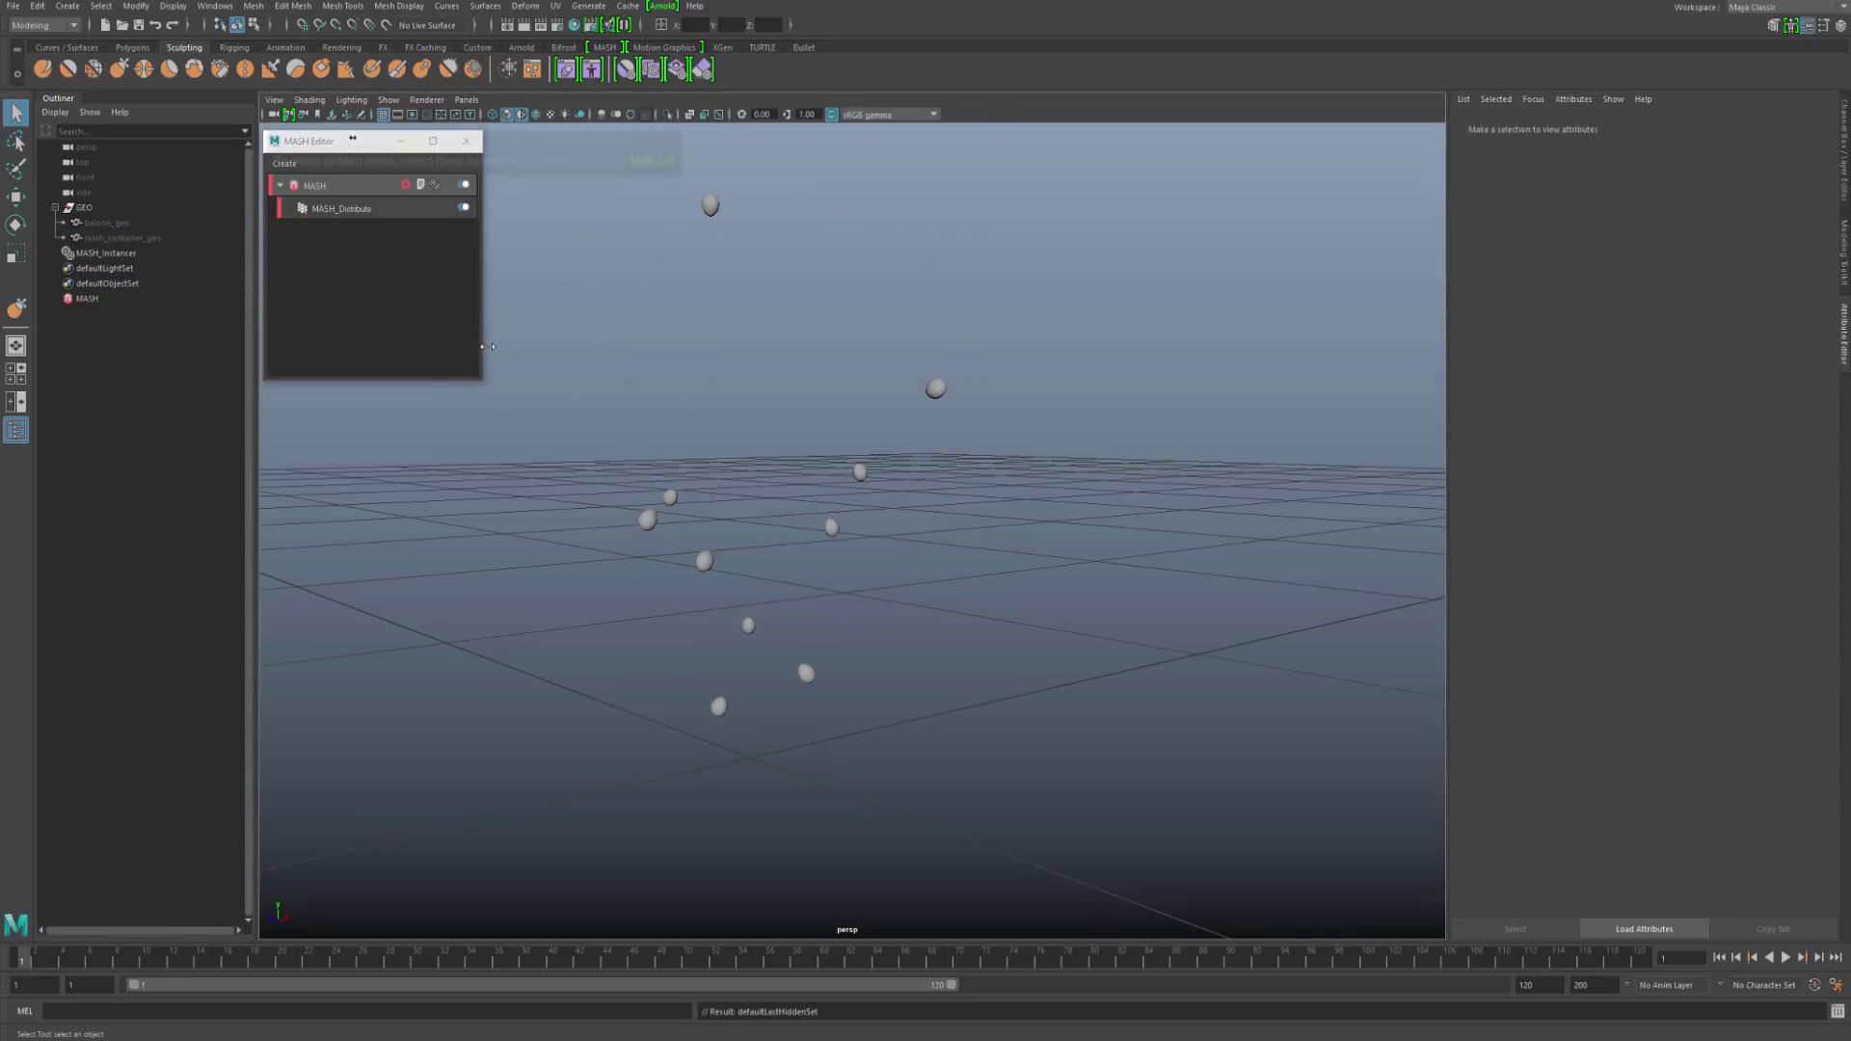
pyautogui.click(110, 238)
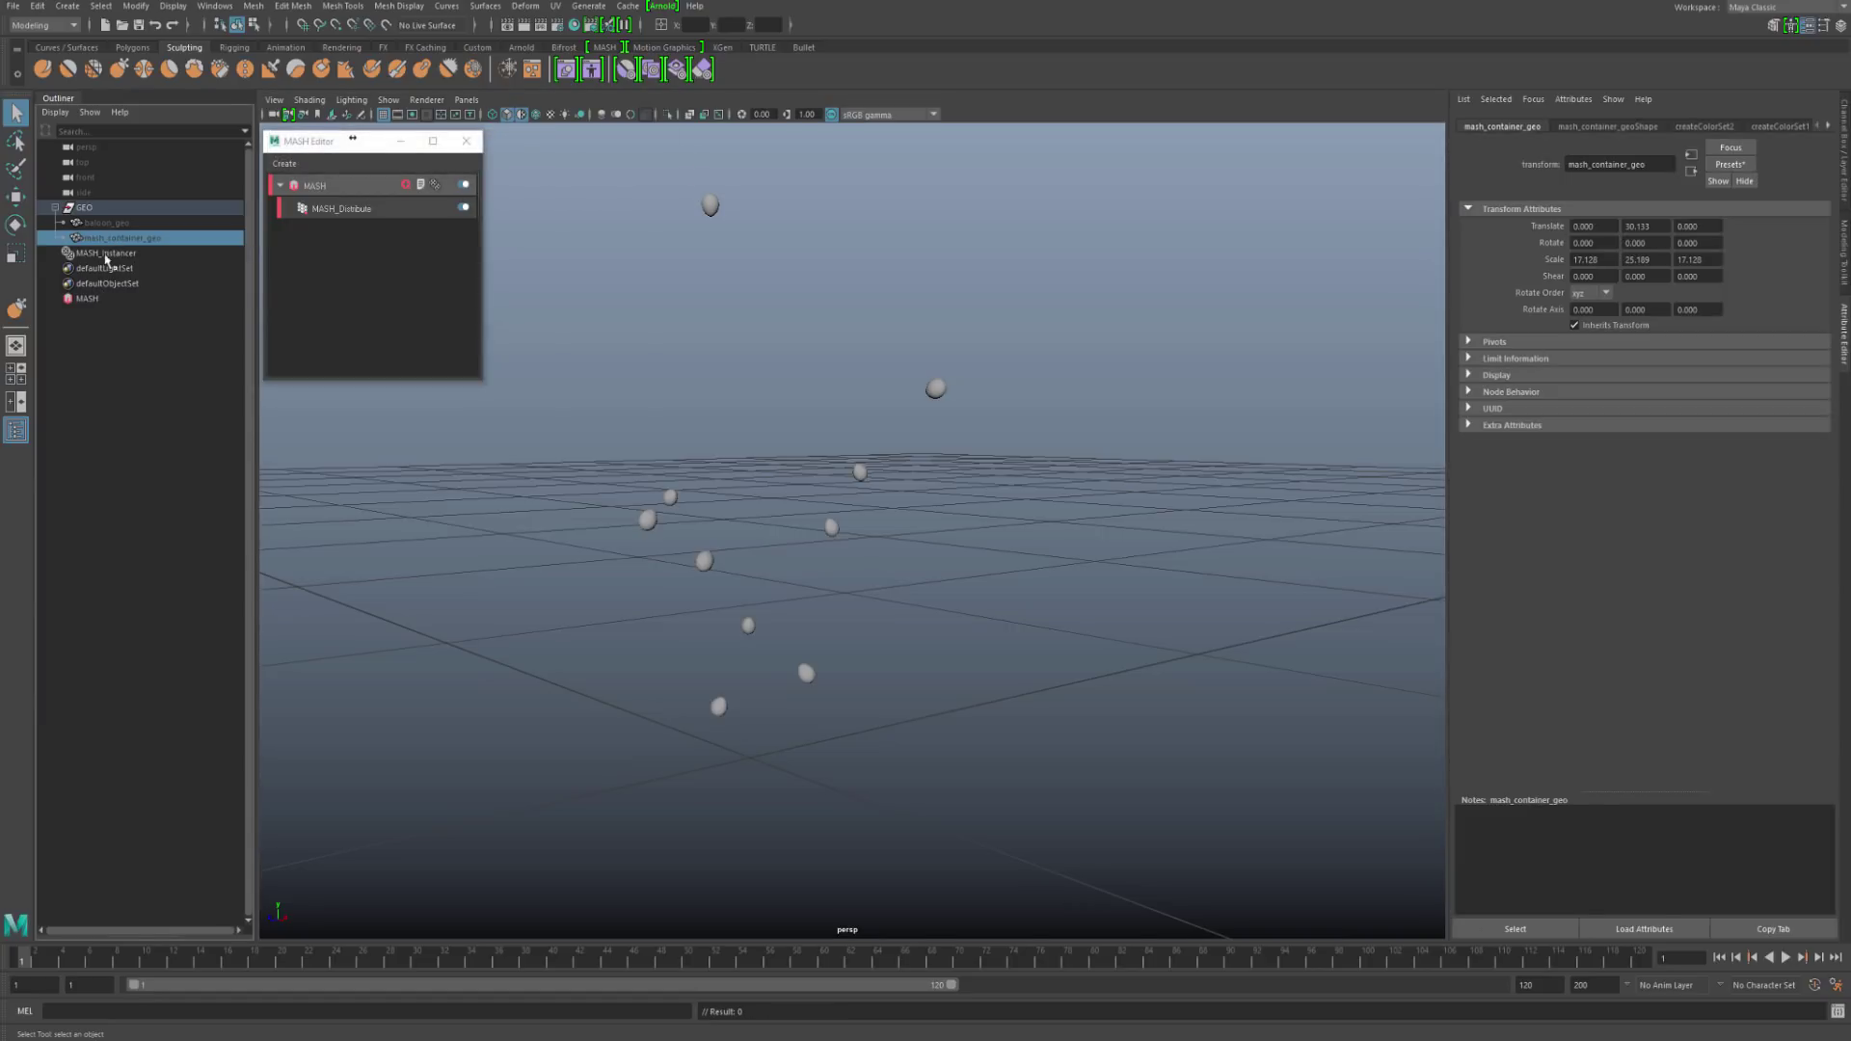
pyautogui.click(110, 253)
# Step: Raise the Number of Points in the MASH network's Distribute node to about 65
pyautogui.click(96, 299)
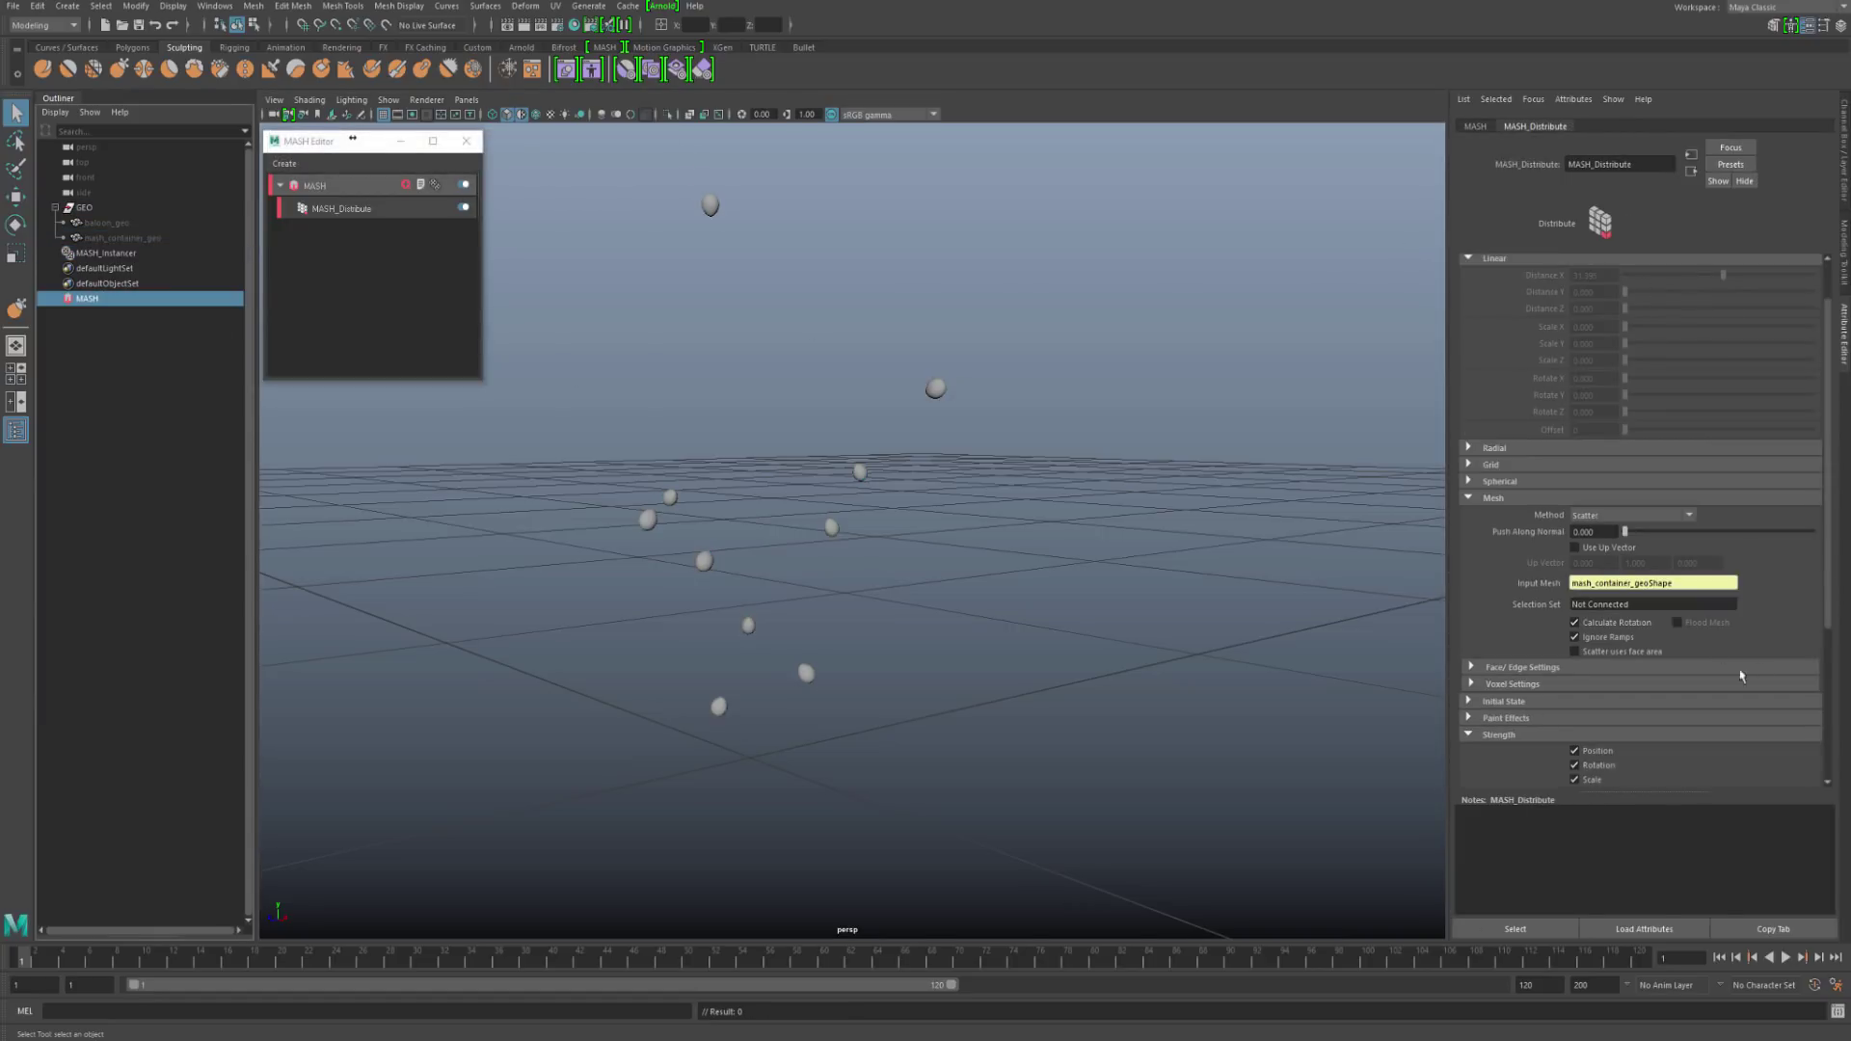
pyautogui.scroll(2, 1803, 540)
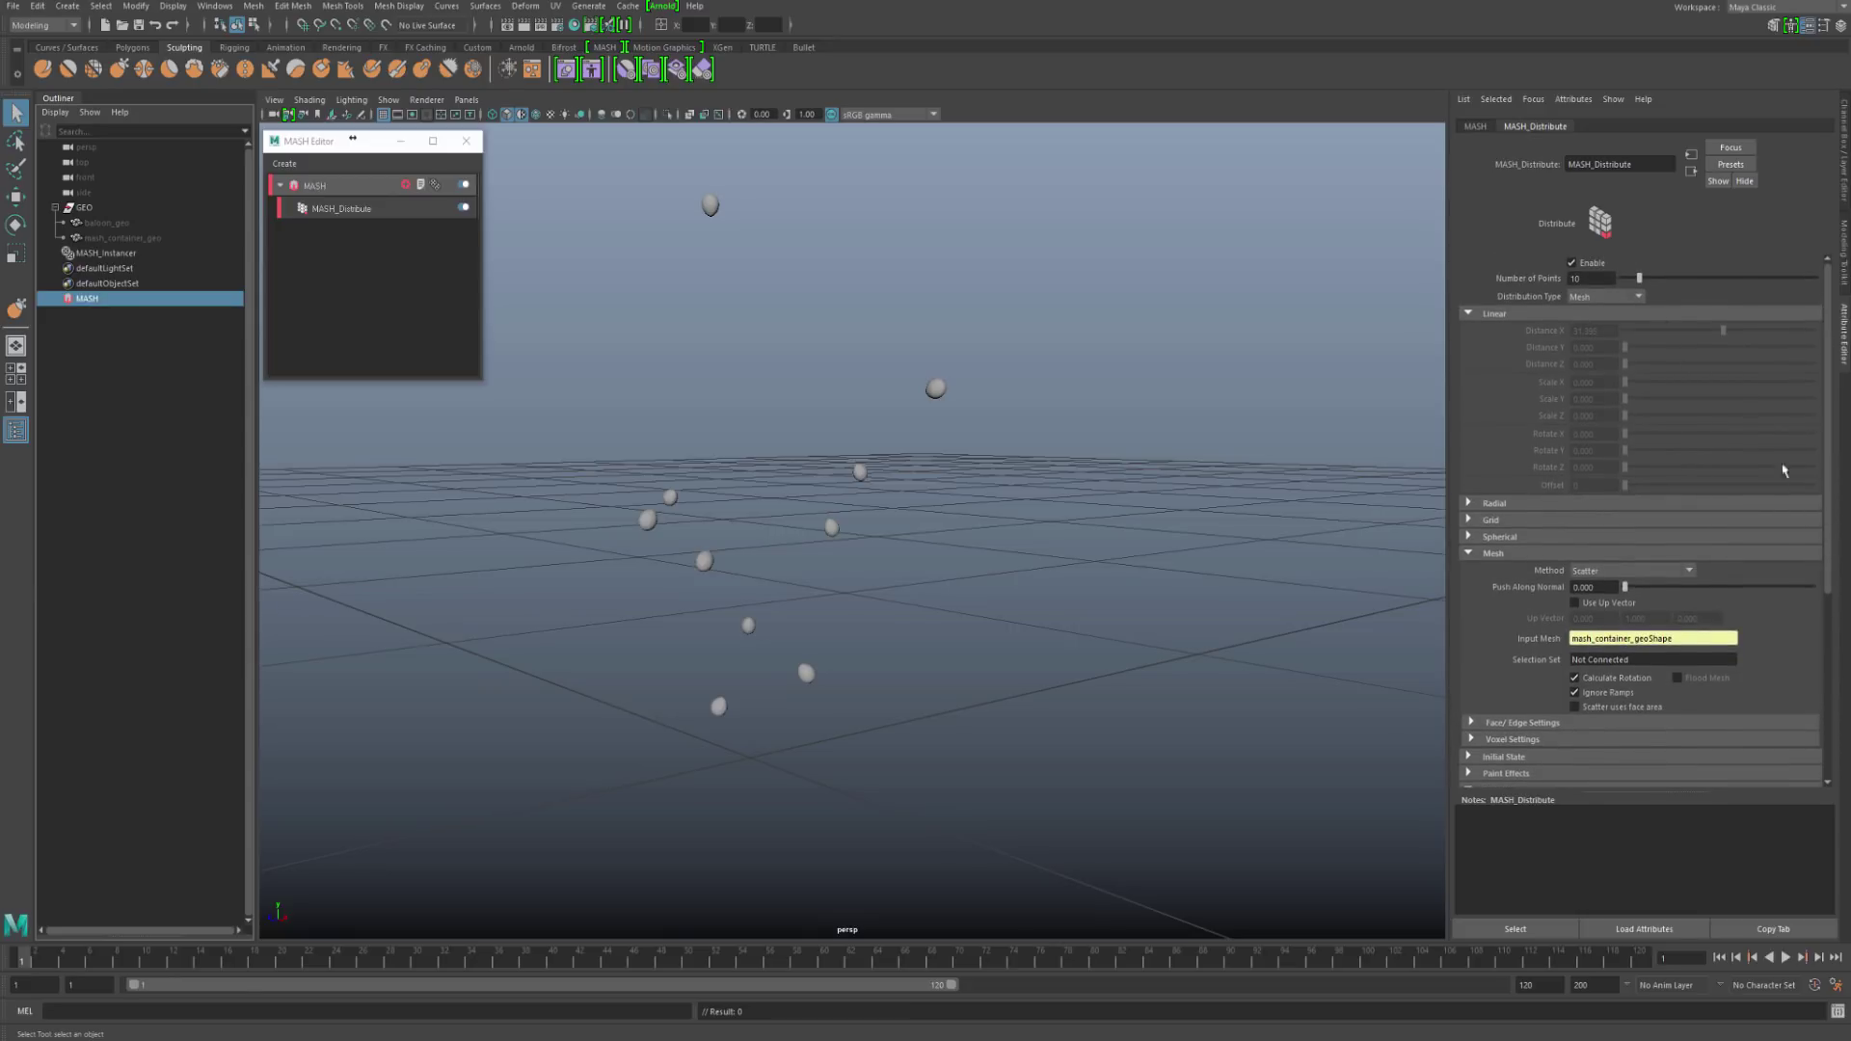
pyautogui.moveTo(1639, 278); pyautogui.dragTo(1750, 294)
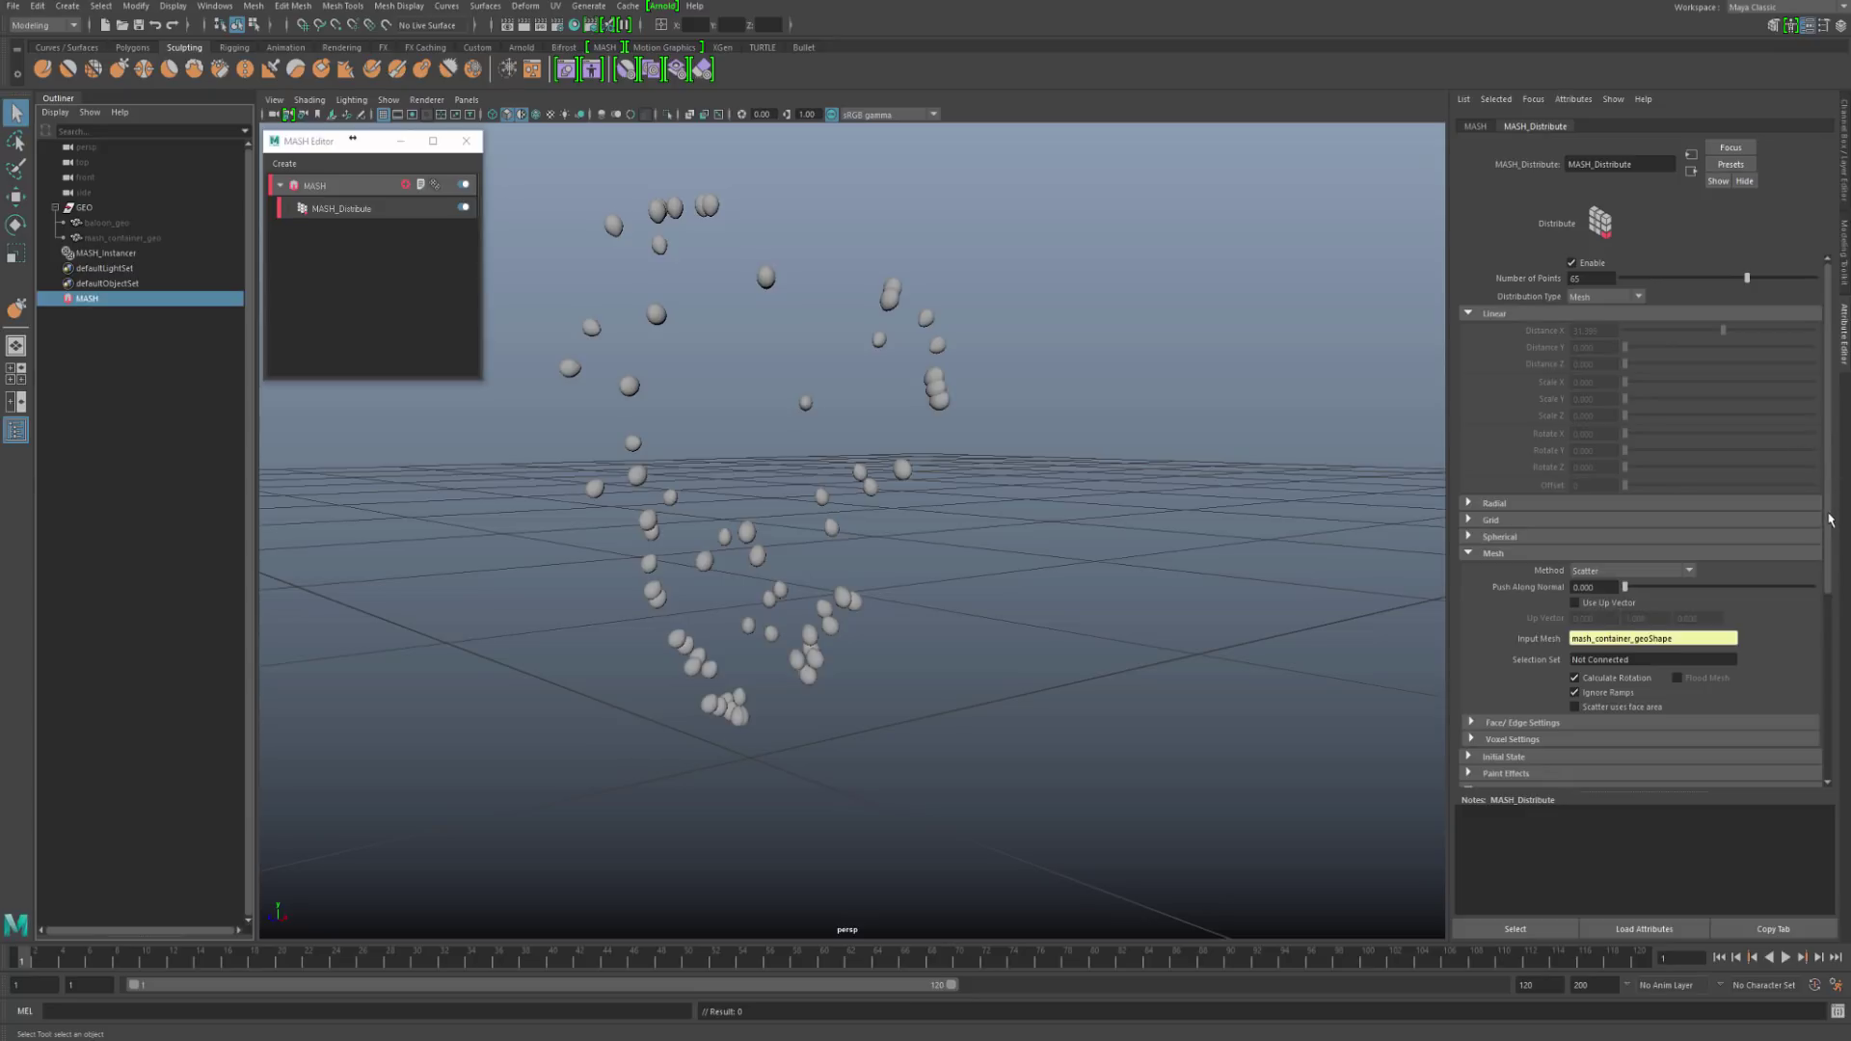
# Step: Set the mesh distribution Method to Voxel and inspect the filled balloon volume from several angles
pyautogui.scroll(-5, 1708, 588)
pyautogui.click(1590, 437)
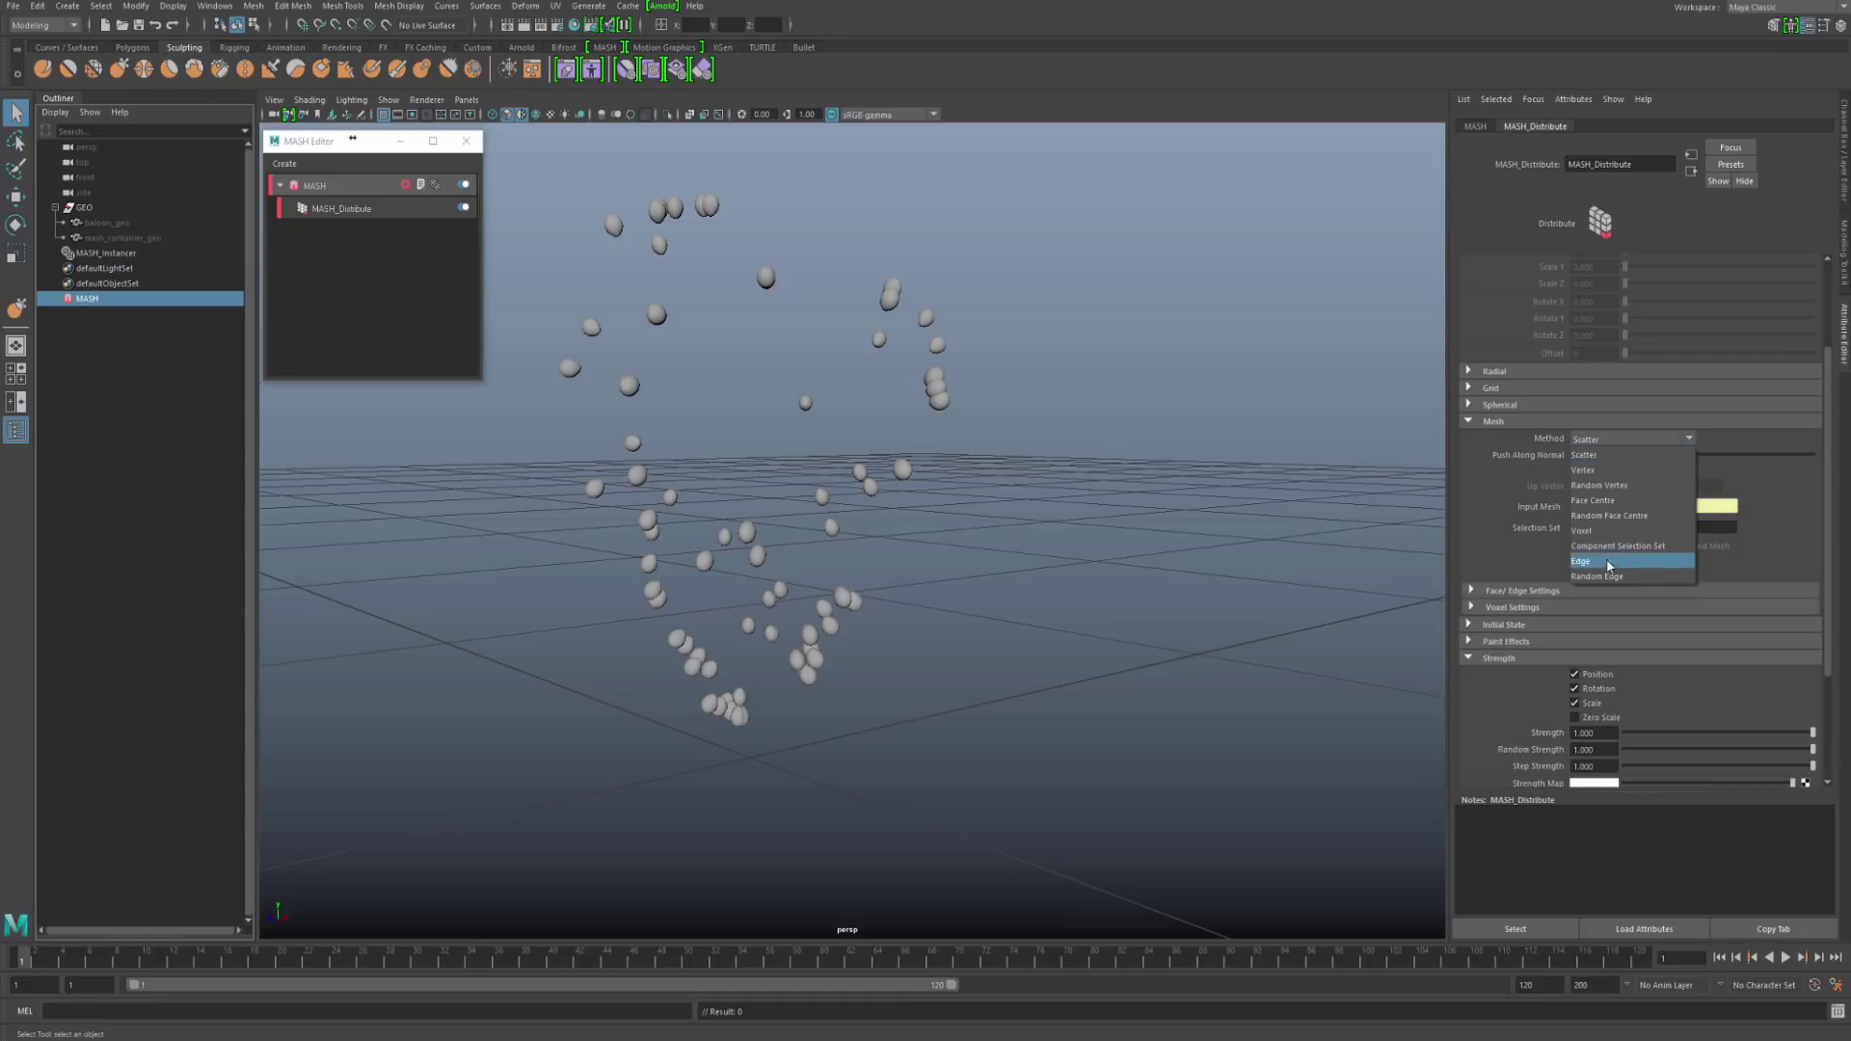
pyautogui.click(1586, 530)
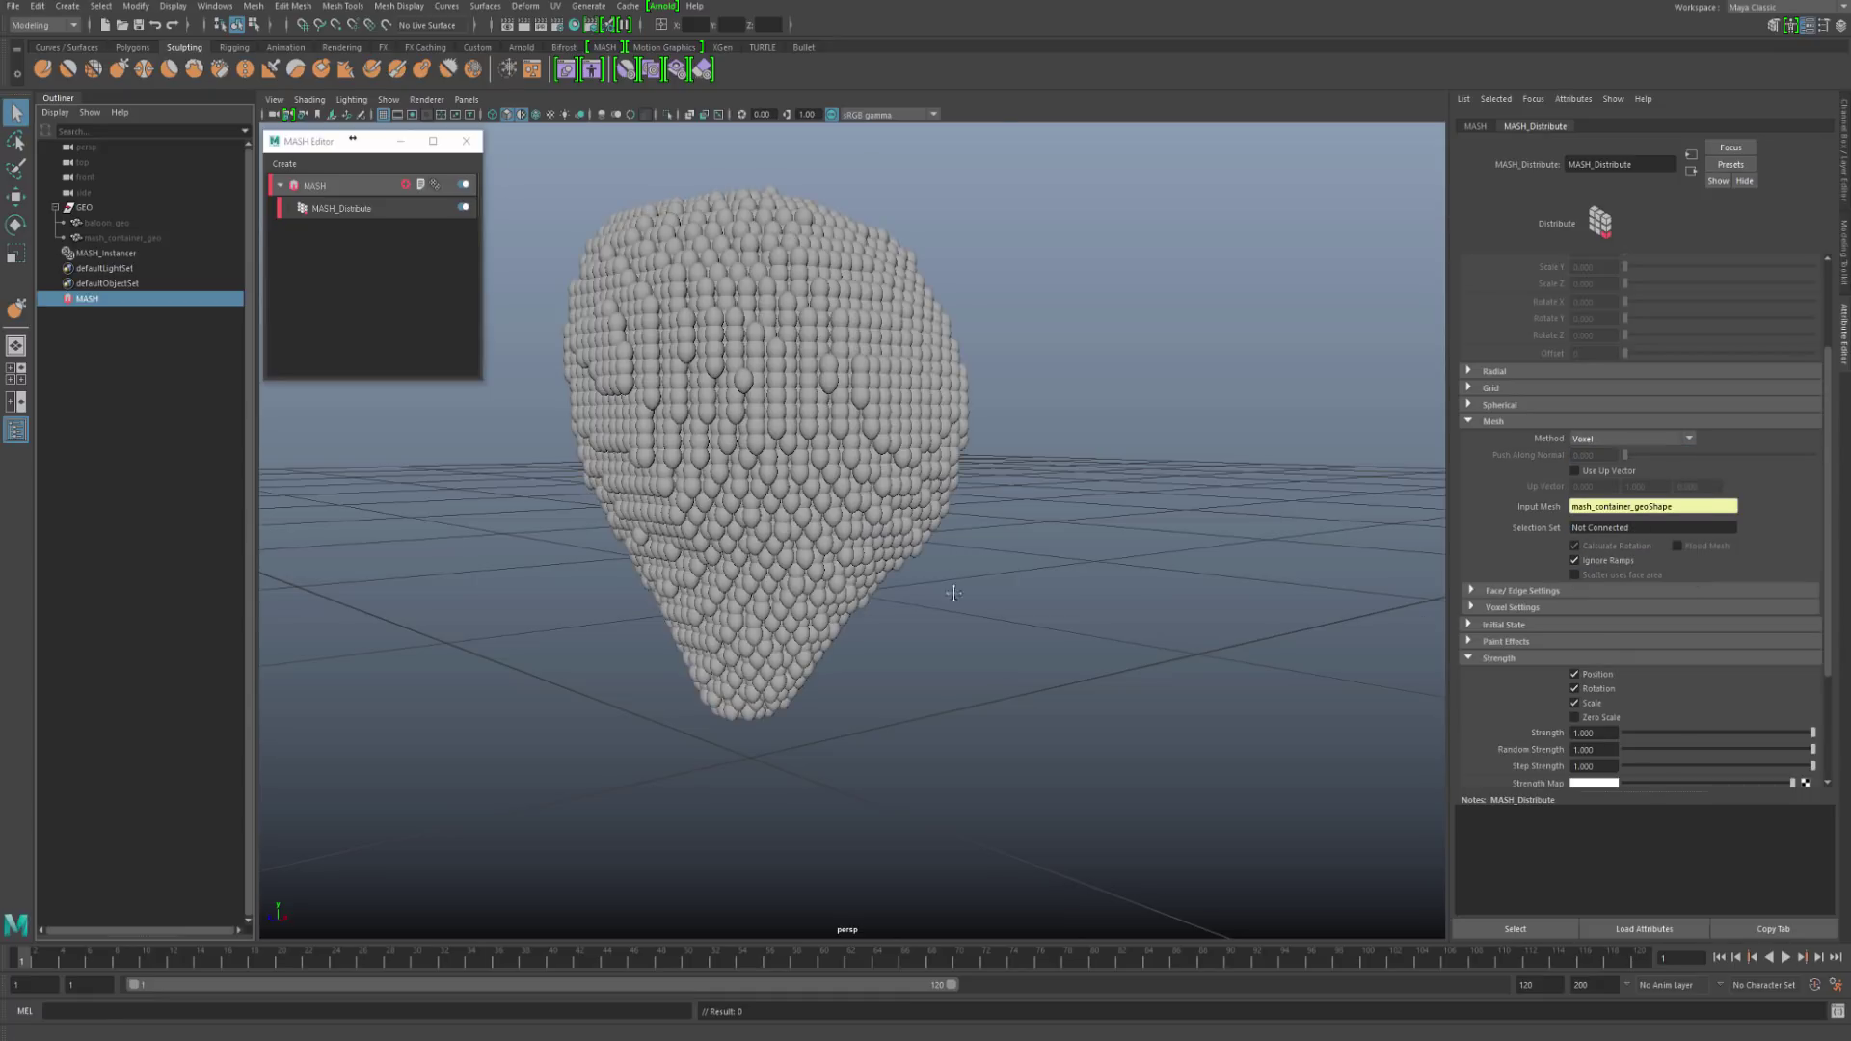
pyautogui.keyDown('alt'); pyautogui.moveTo(954, 593); pyautogui.dragTo(874, 351); pyautogui.keyUp('alt')
pyautogui.keyDown('alt'); pyautogui.moveTo(947, 636); pyautogui.dragTo(987, 661); pyautogui.keyUp('alt')
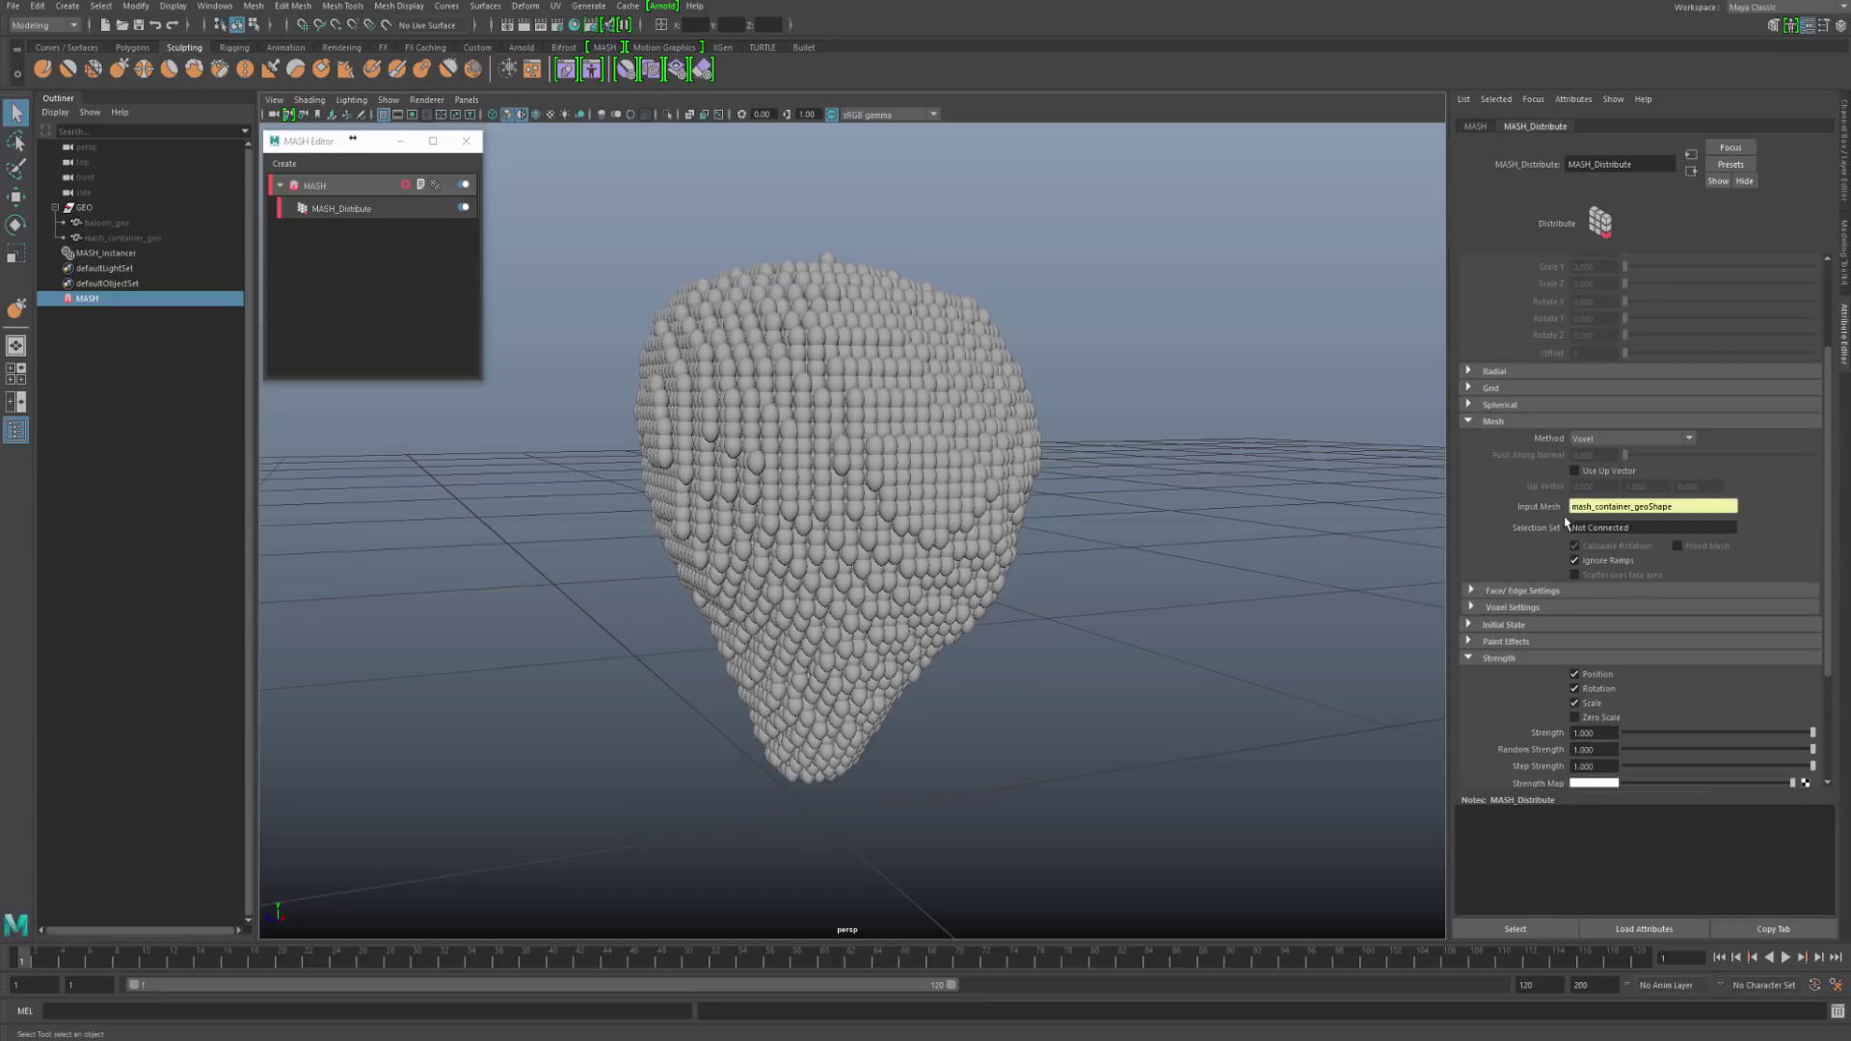
# Step: Increase the Voxel Size of MASH_Distribute to about 2.73 to space the balloon instances farther apart
pyautogui.click(1499, 608)
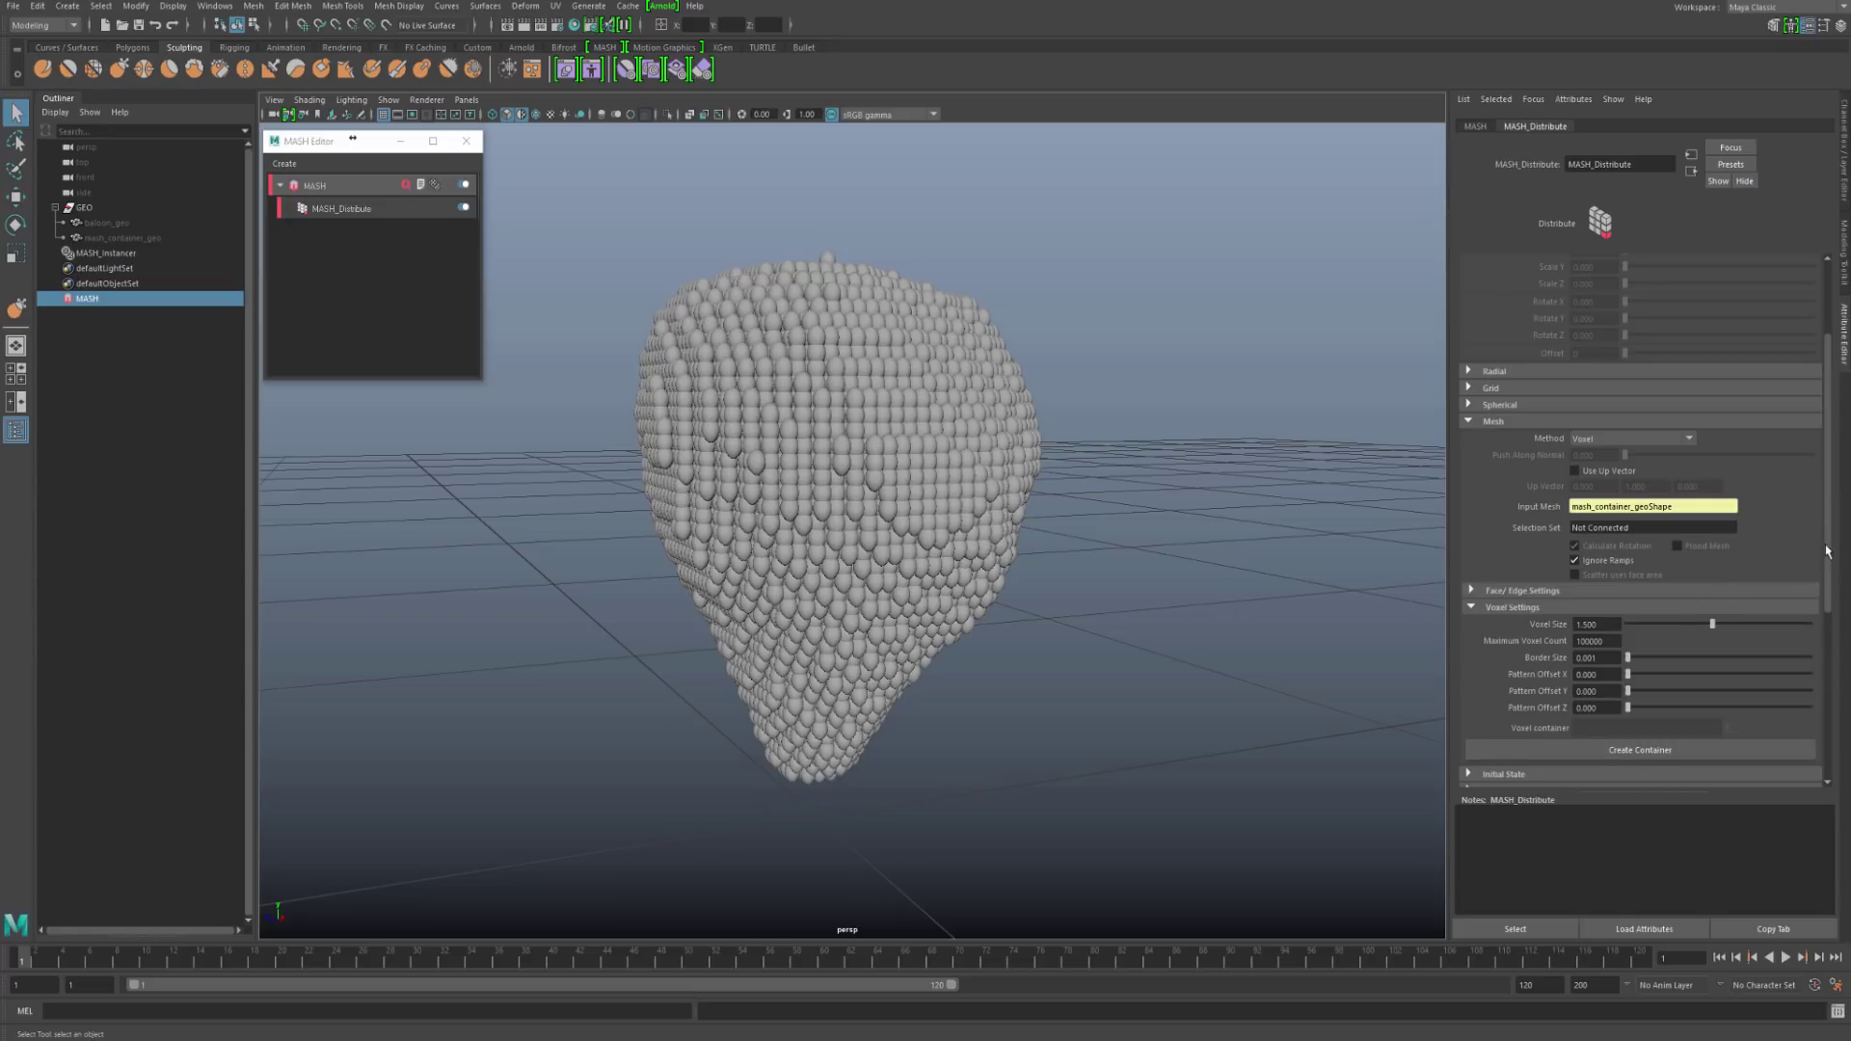
pyautogui.moveTo(1827, 551); pyautogui.dragTo(1834, 610)
pyautogui.scroll(2, 1016, 517)
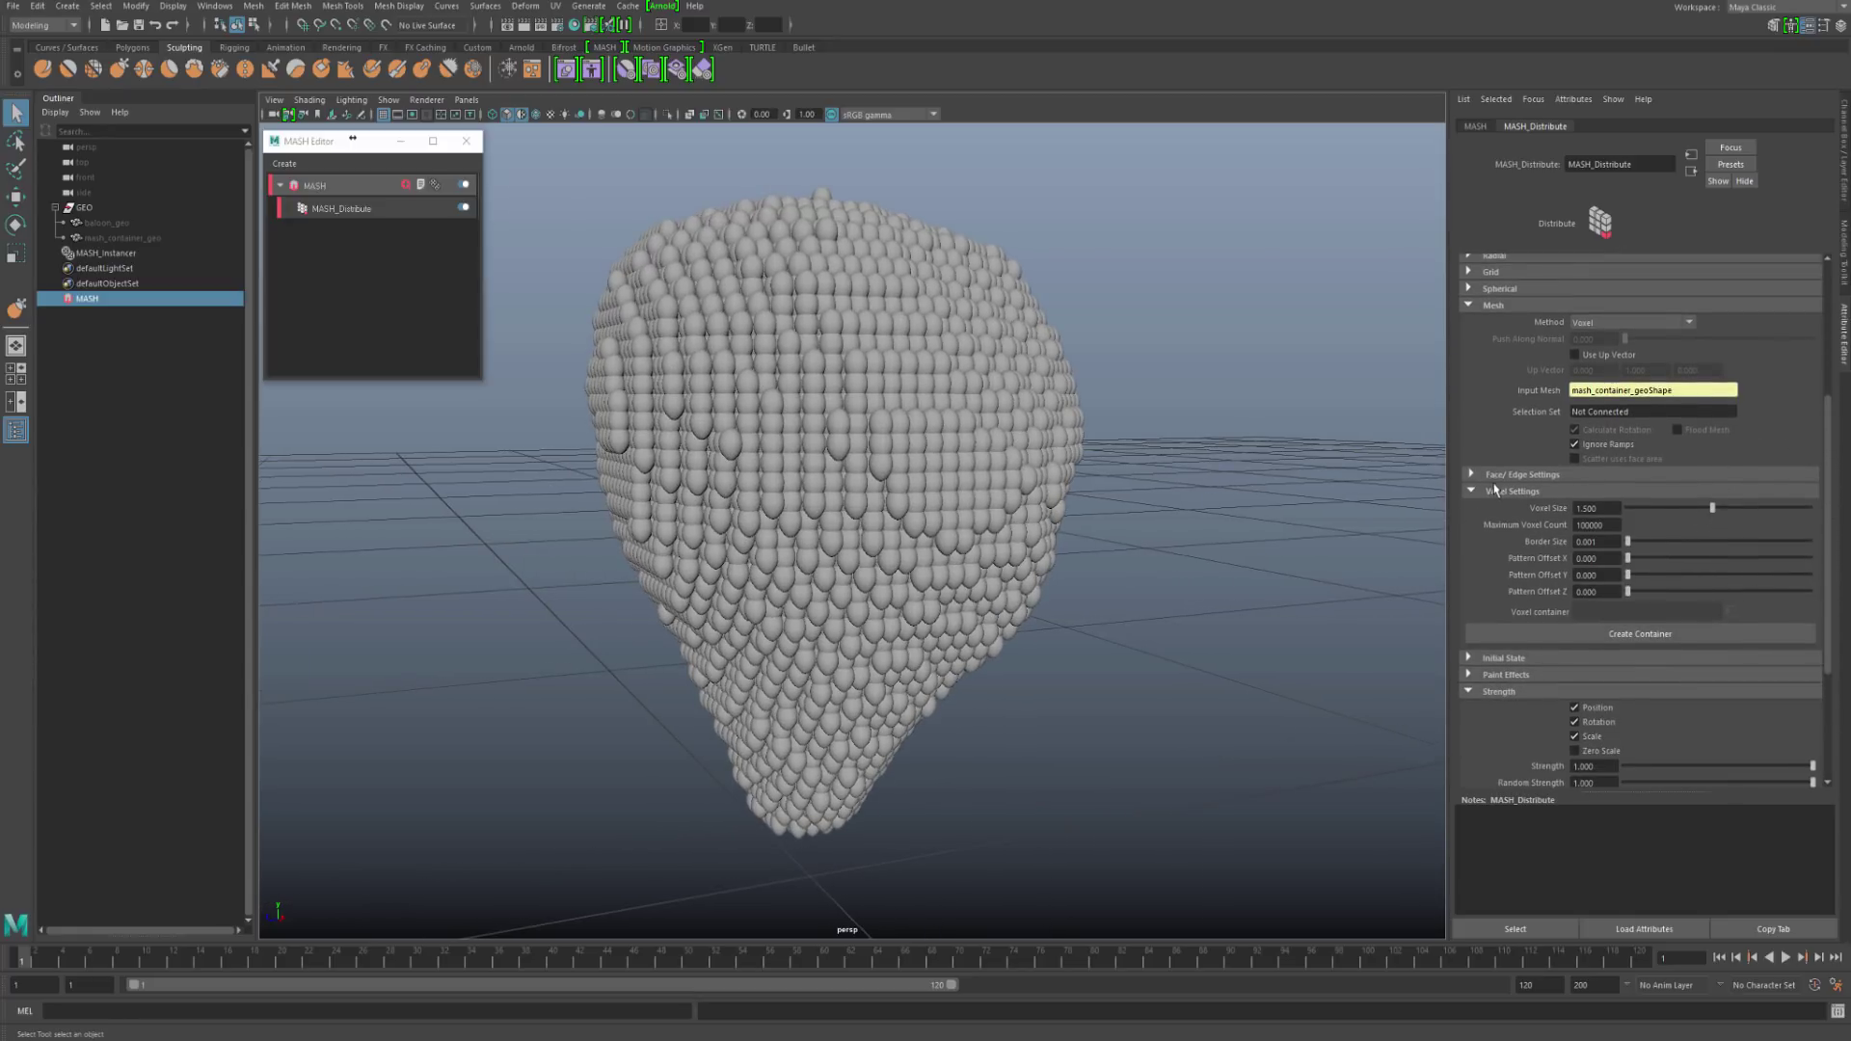
pyautogui.moveTo(1713, 516); pyautogui.dragTo(1792, 508)
pyautogui.moveTo(1580, 511); pyautogui.dragTo(1413, 503)
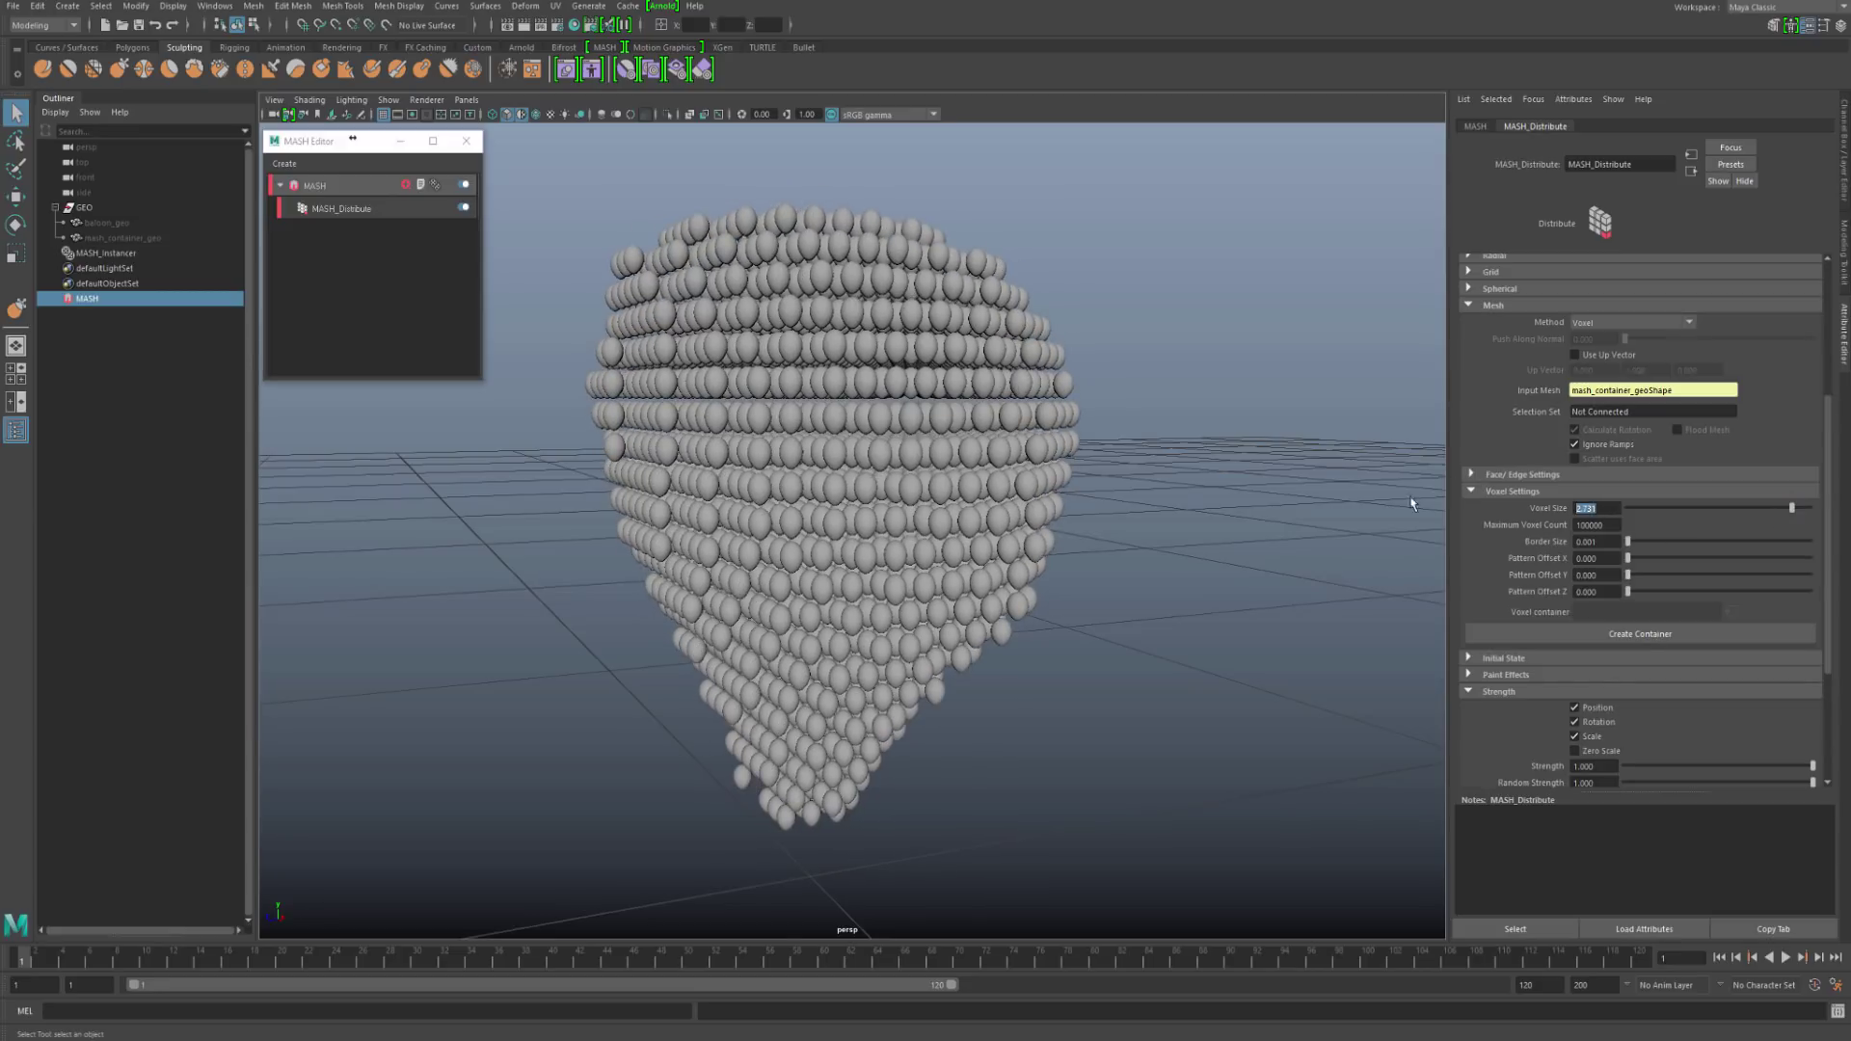
pyautogui.keyDown('alt'); pyautogui.moveTo(1192, 647); pyautogui.dragTo(1146, 666); pyautogui.keyUp('alt')
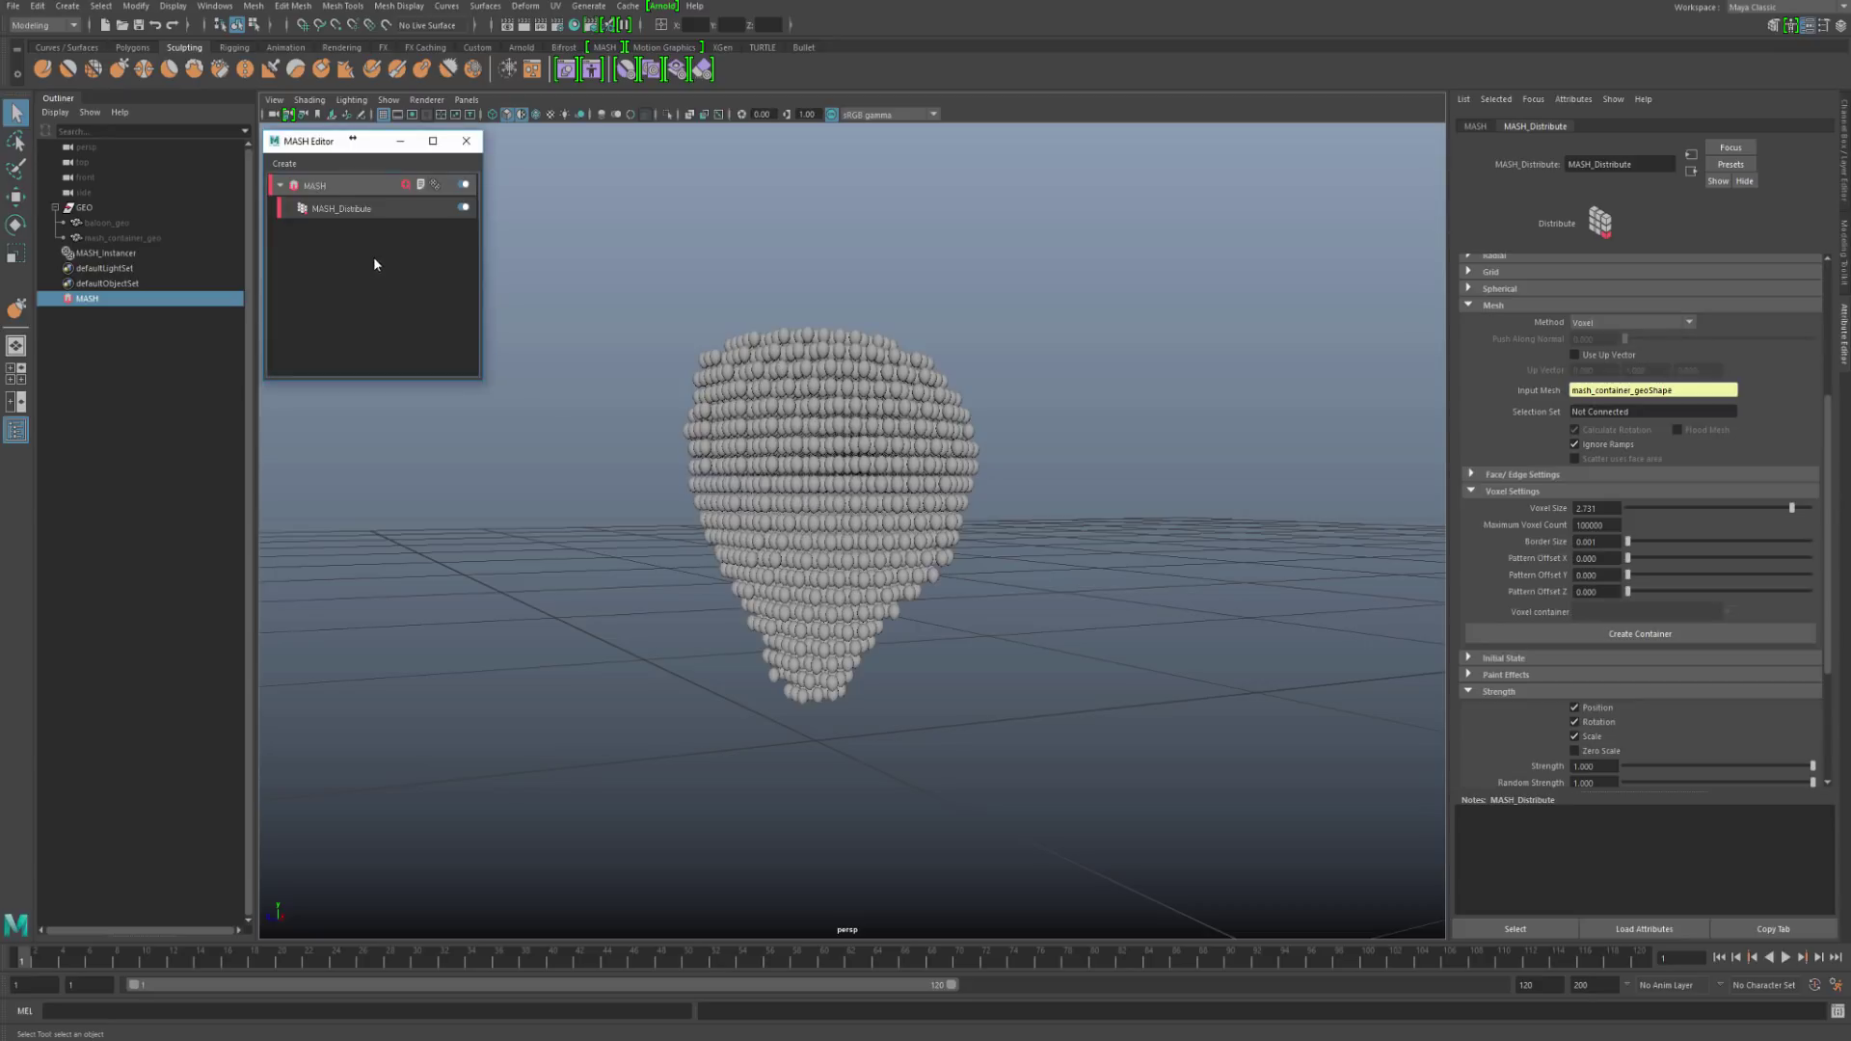
# Step: Add a Random node to the MASH network and look through the attributes of the network's nodes
pyautogui.click(327, 183)
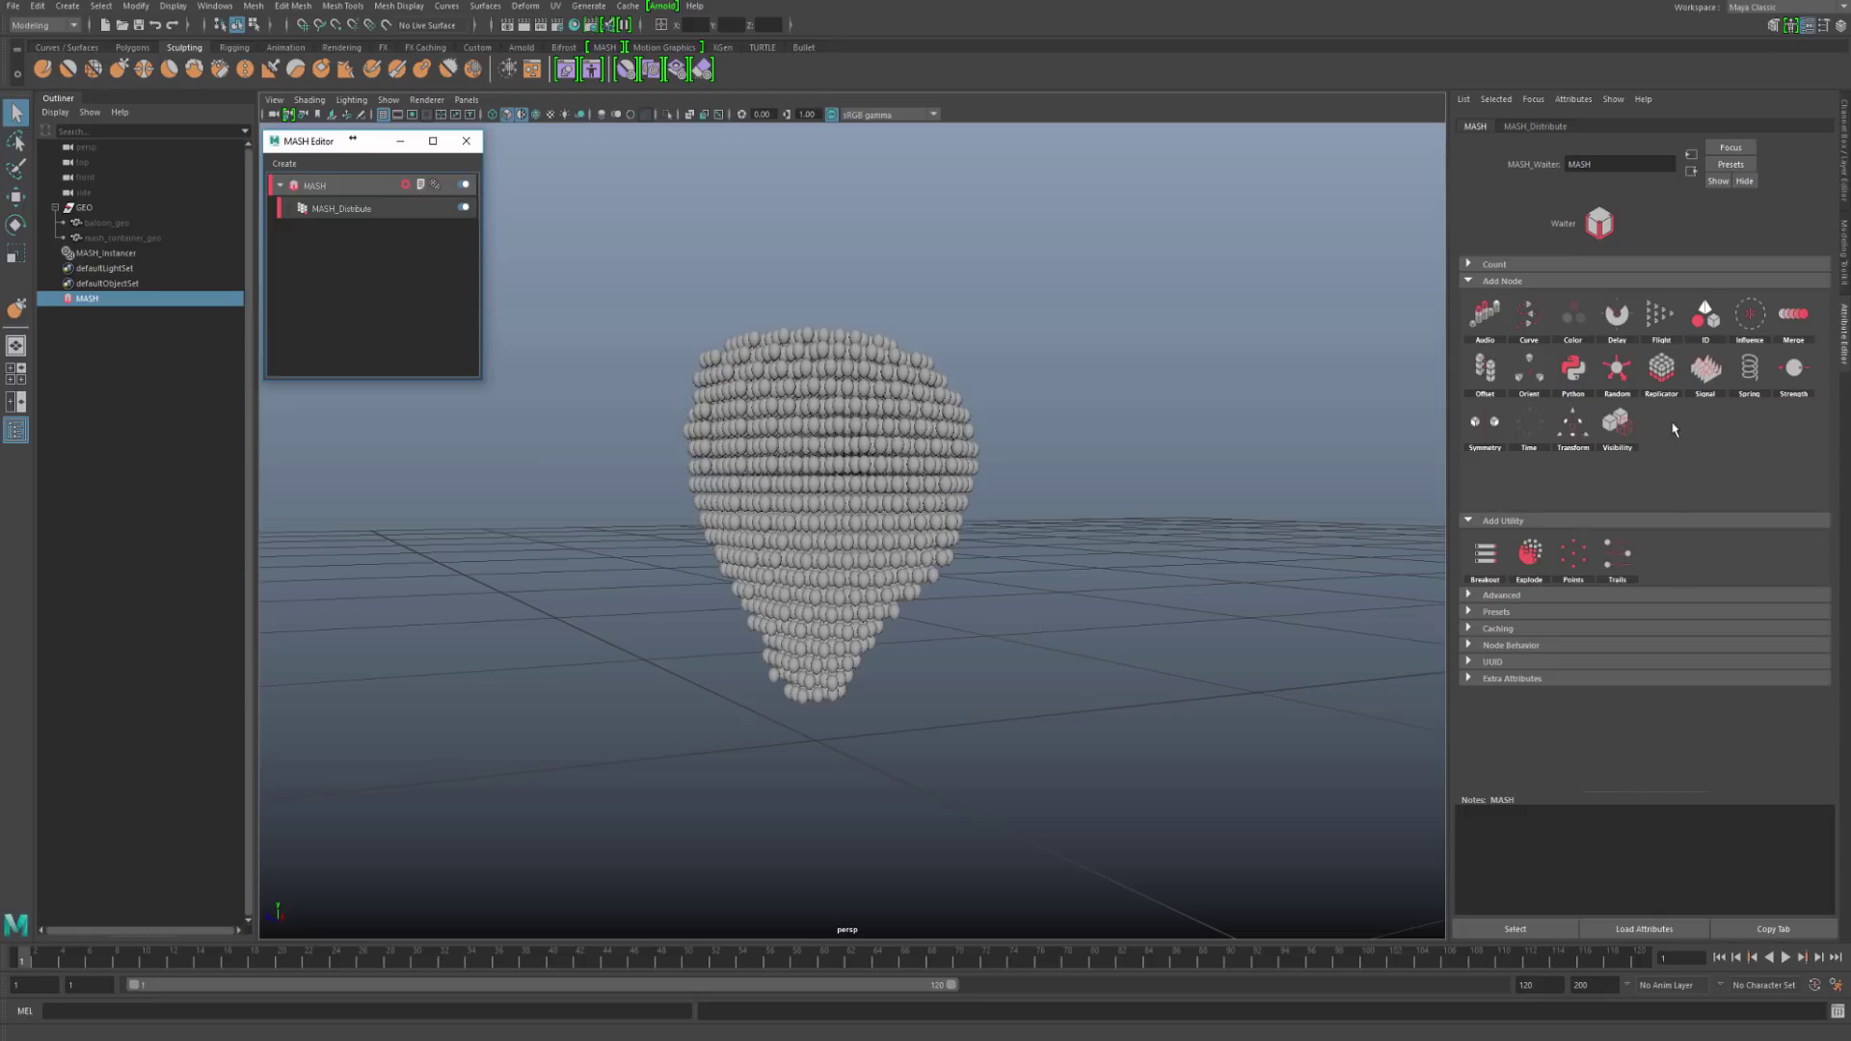
pyautogui.click(1622, 377)
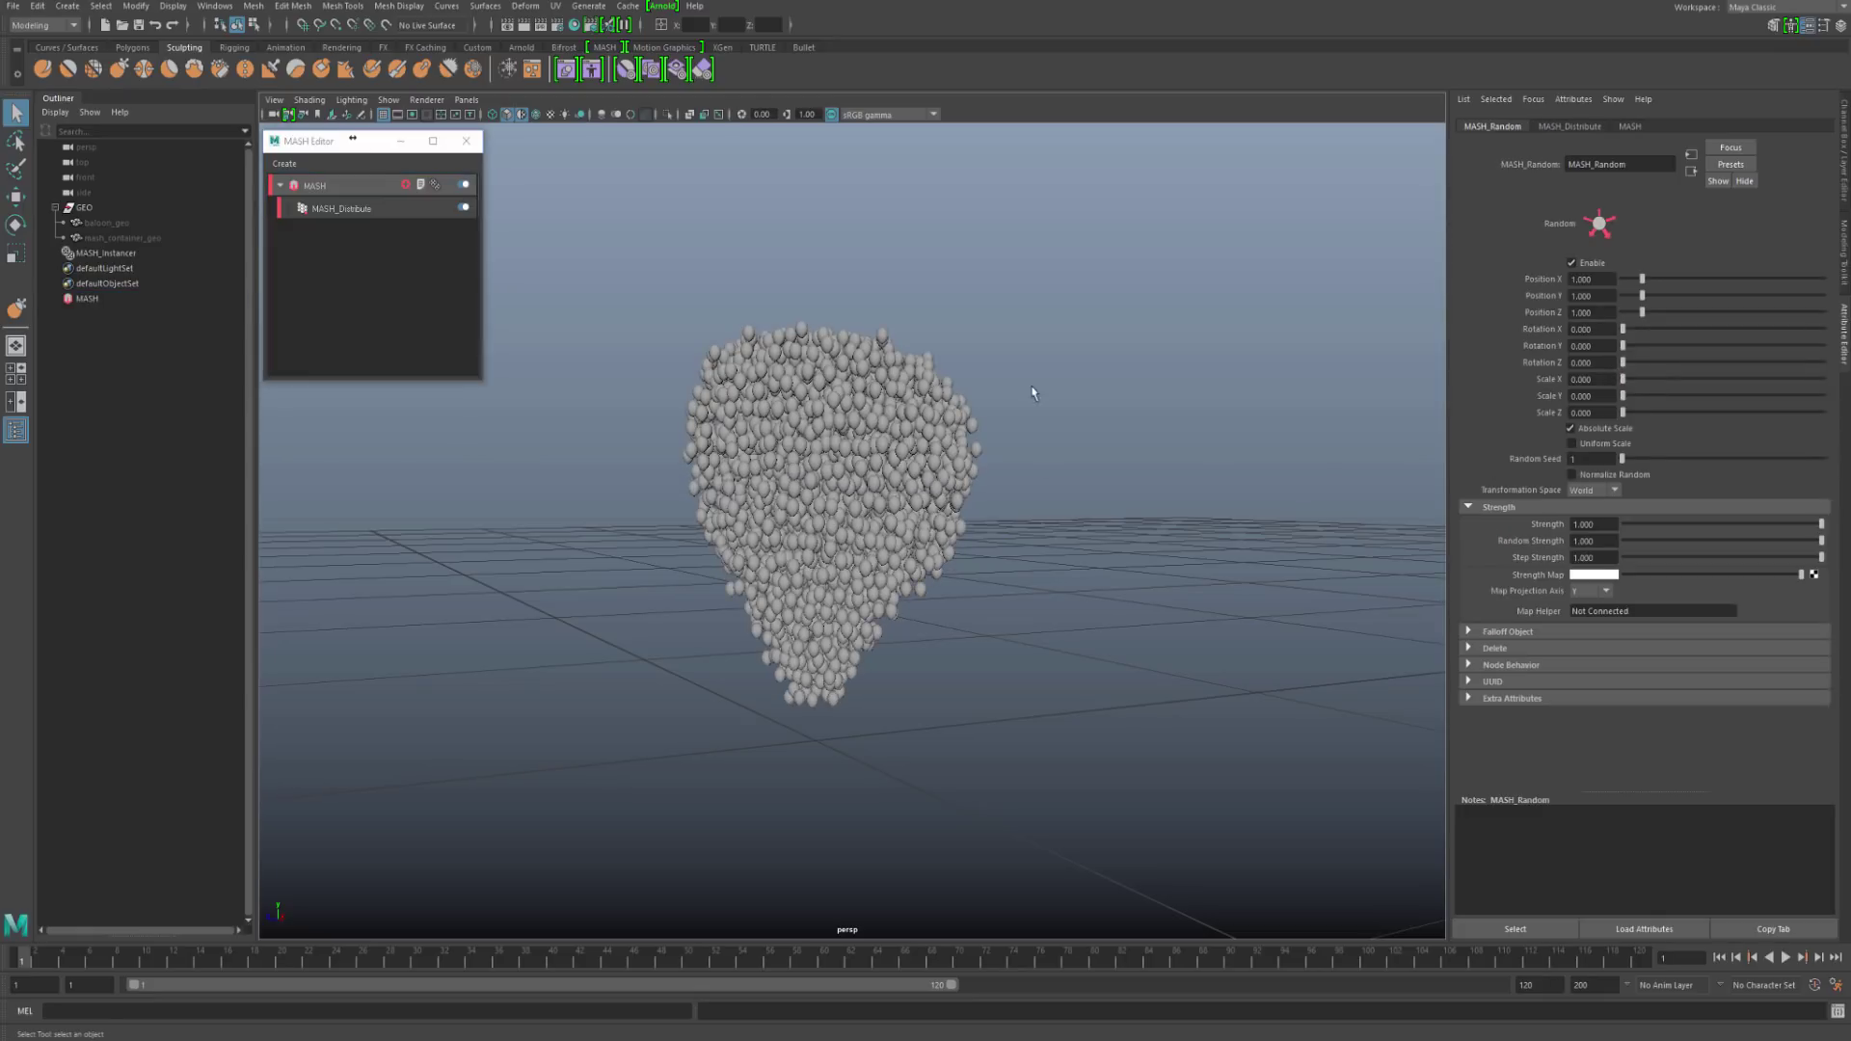
pyautogui.click(1549, 127)
pyautogui.click(1629, 127)
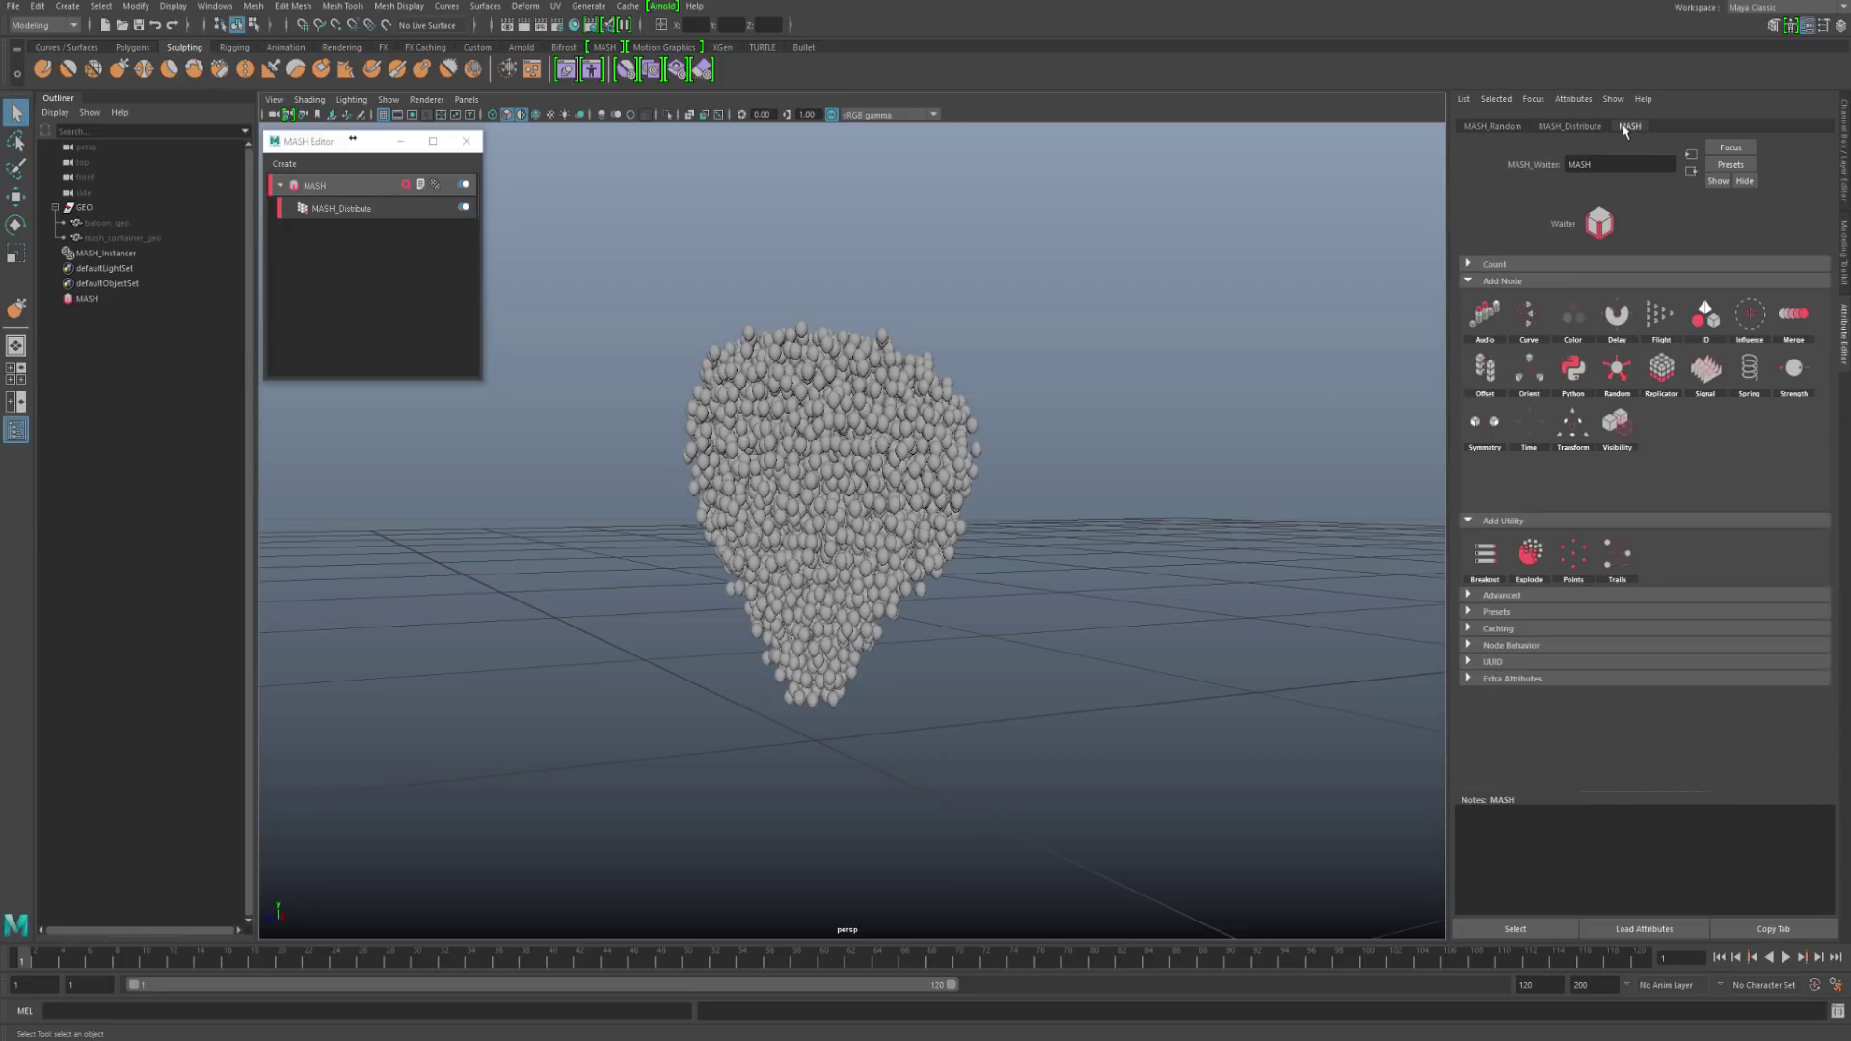
pyautogui.click(1570, 128)
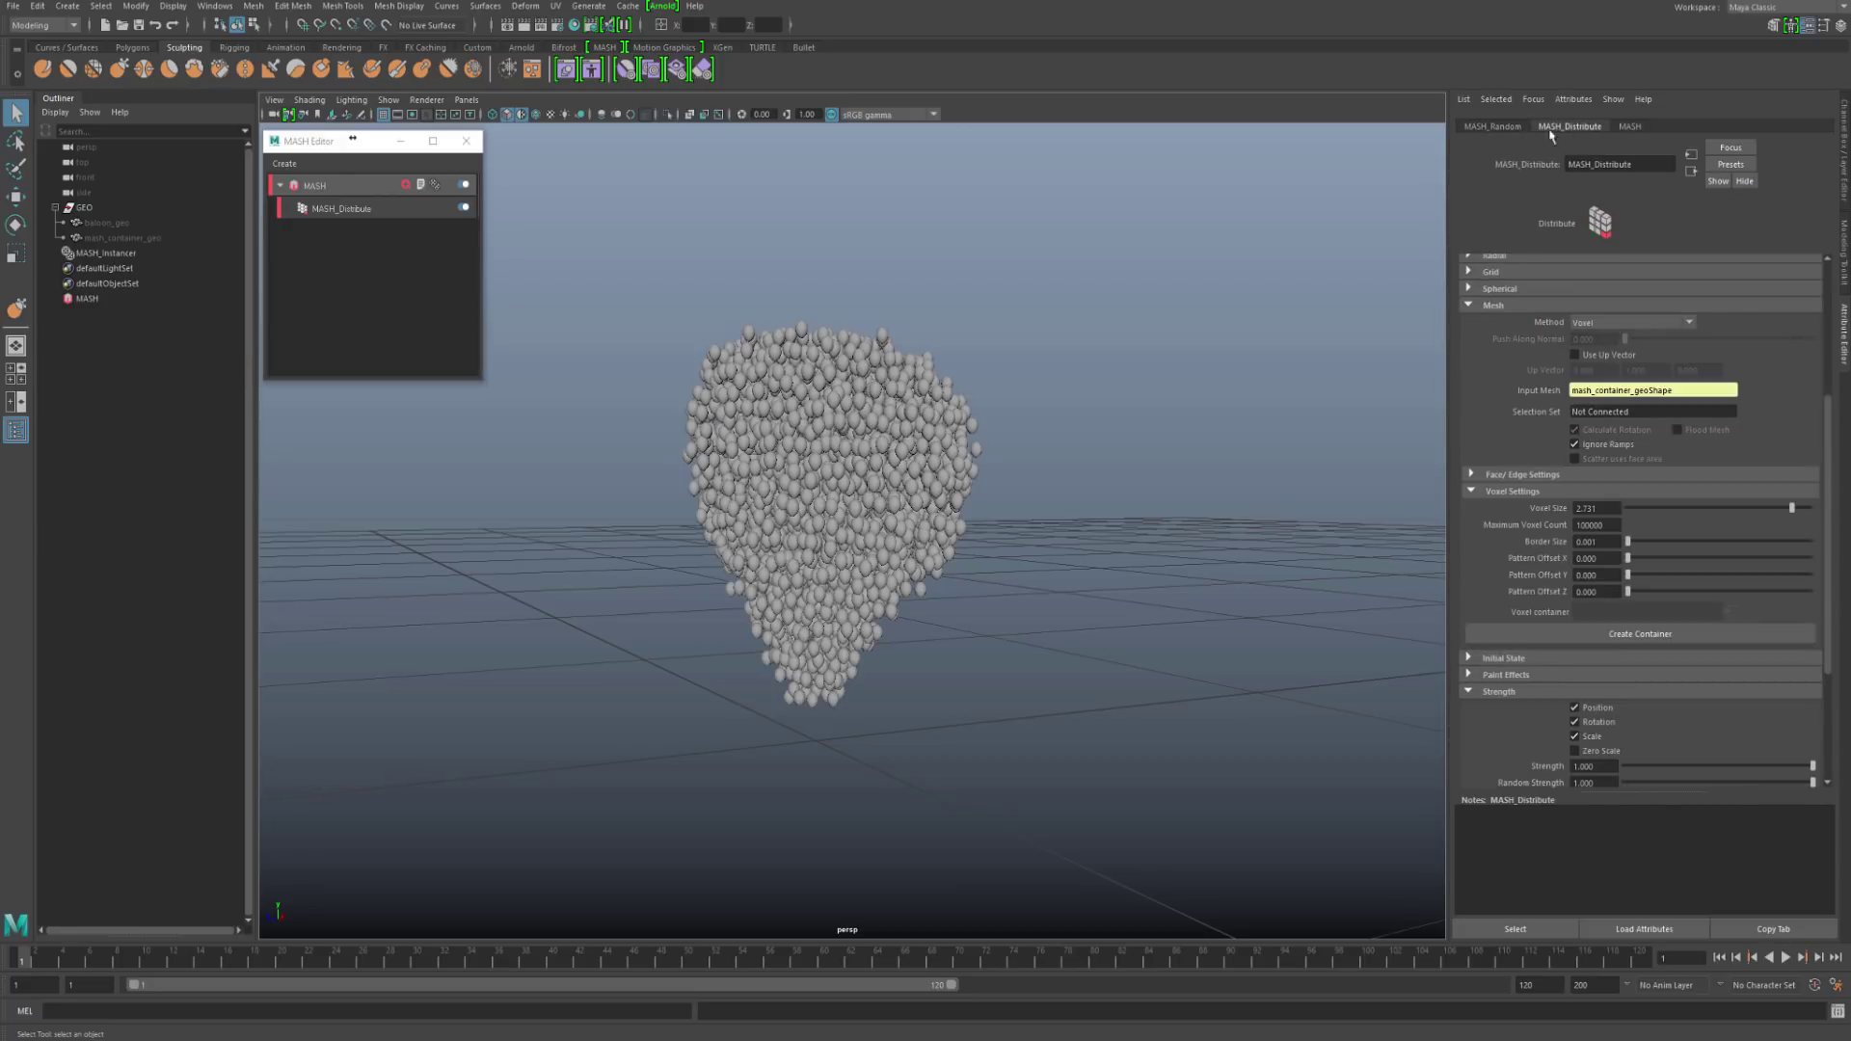
pyautogui.click(1494, 128)
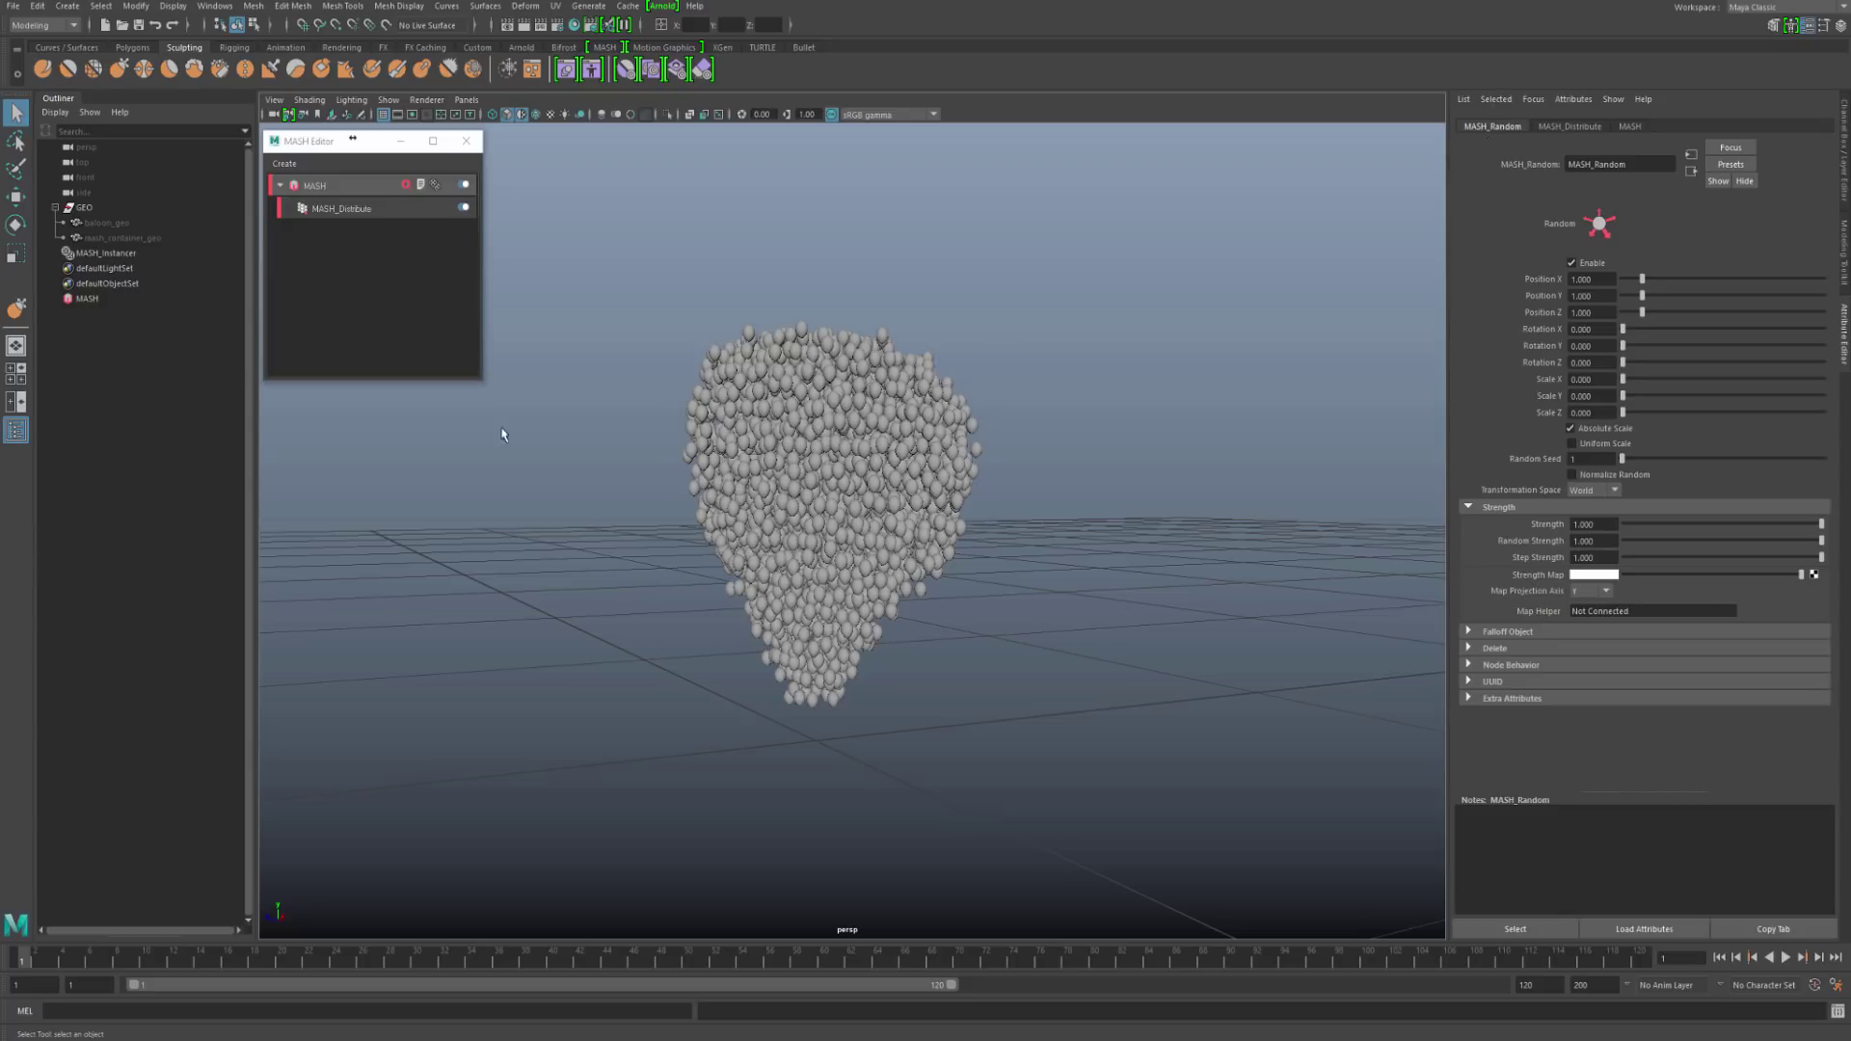
# Step: Check the MASH Editor for the Random node, then reopen the editor to refresh its node list and place it clear of the Outliner
pyautogui.click(358, 296)
pyautogui.click(345, 207)
pyautogui.click(334, 183)
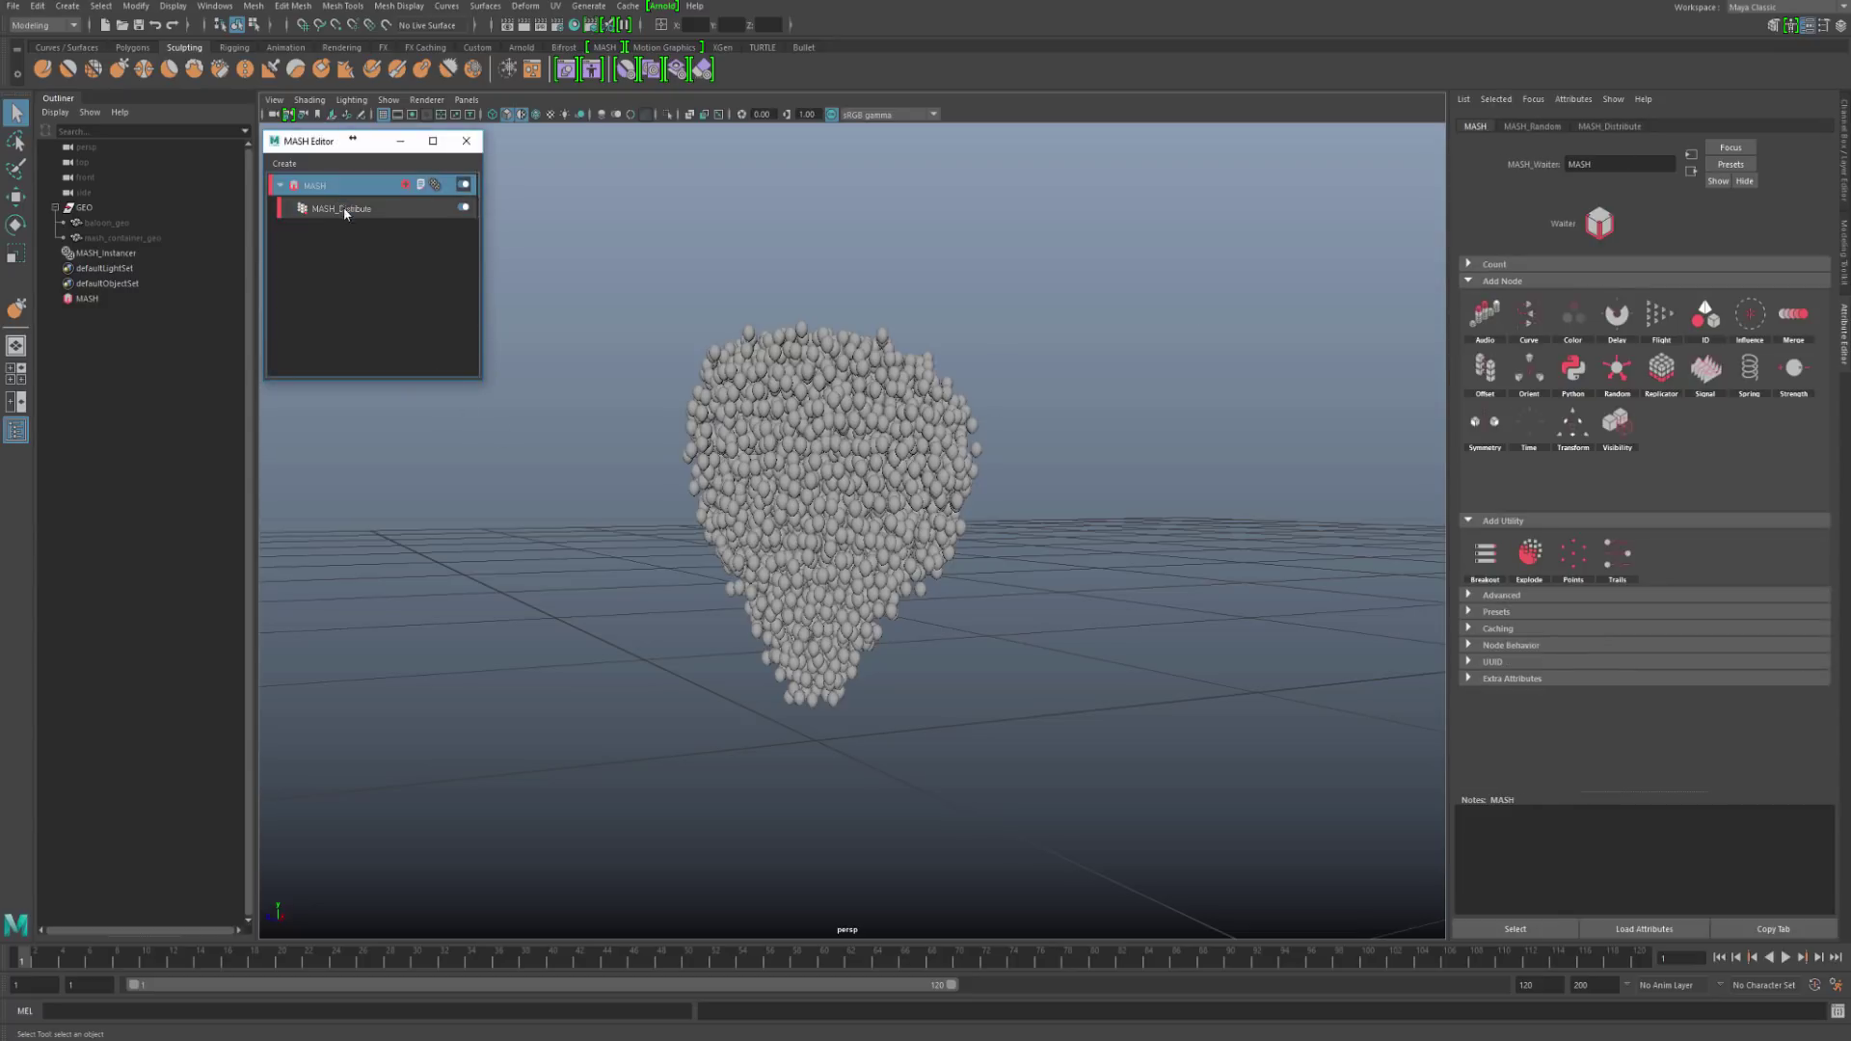
pyautogui.click(285, 207)
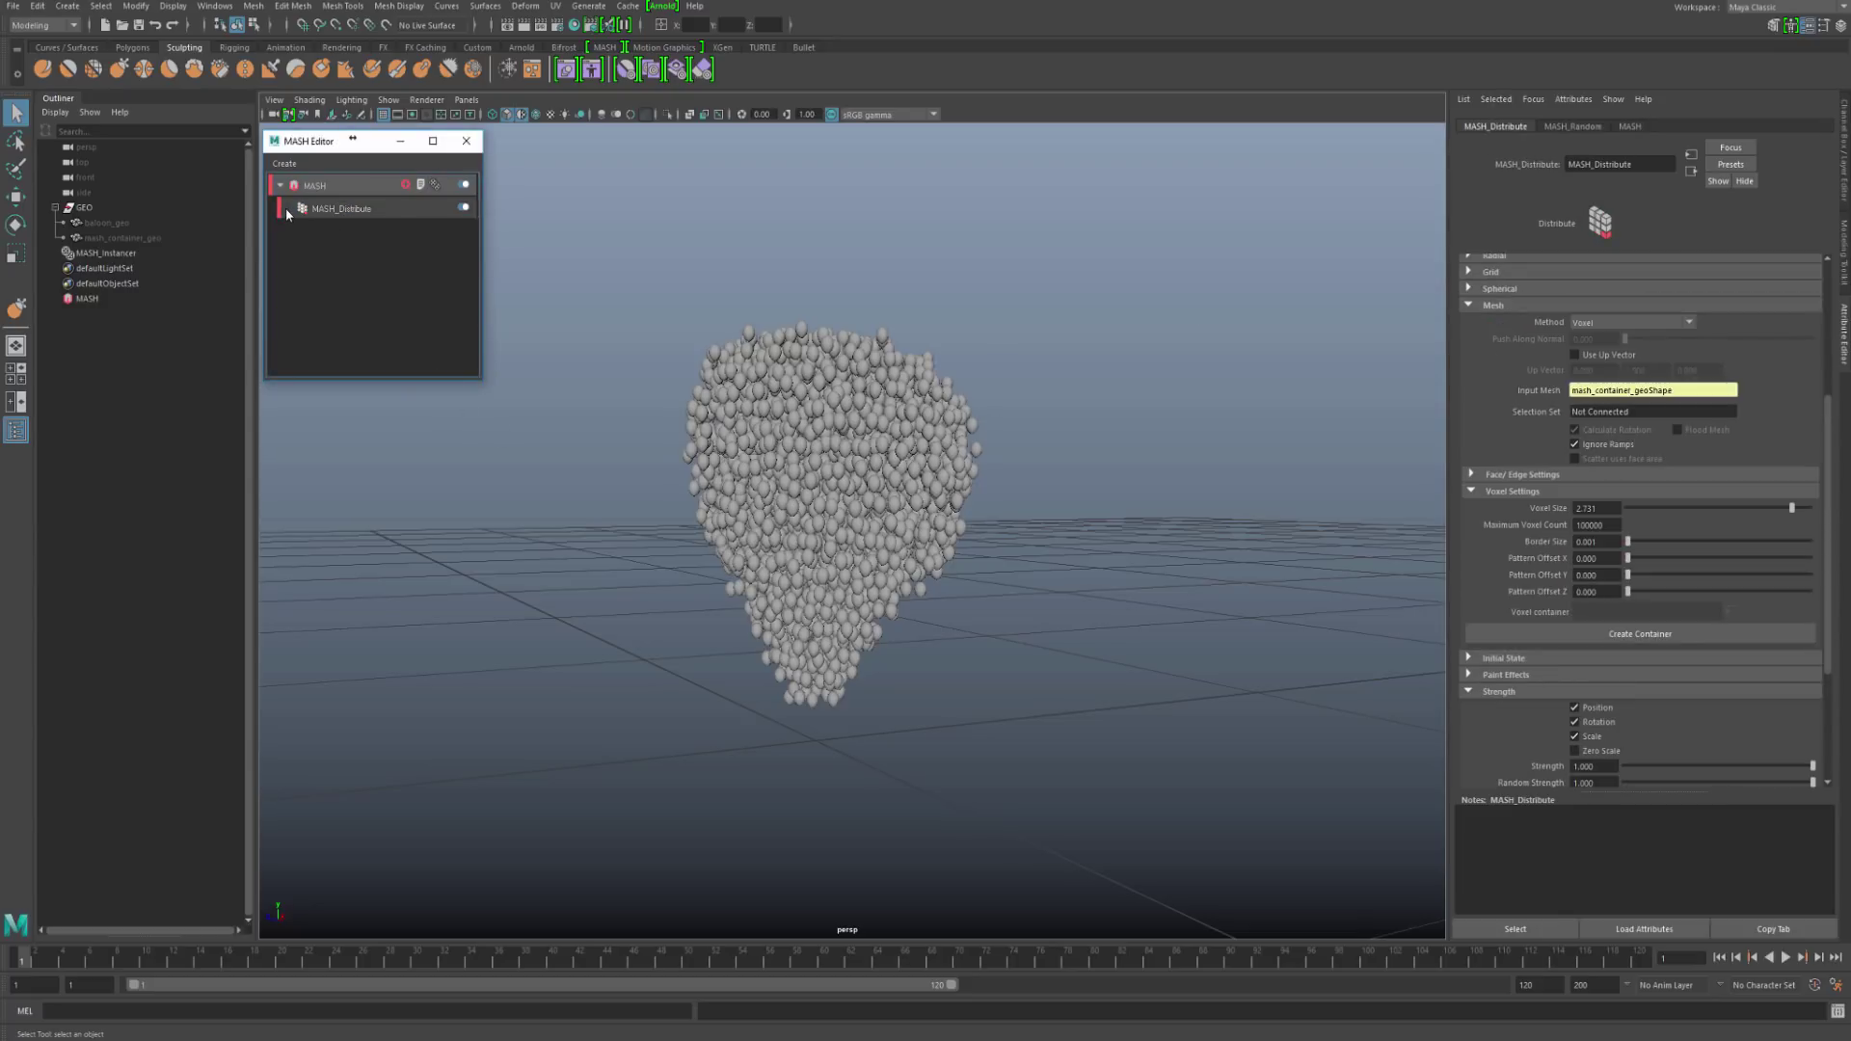
pyautogui.click(466, 141)
pyautogui.press('space')
pyautogui.click(906, 569)
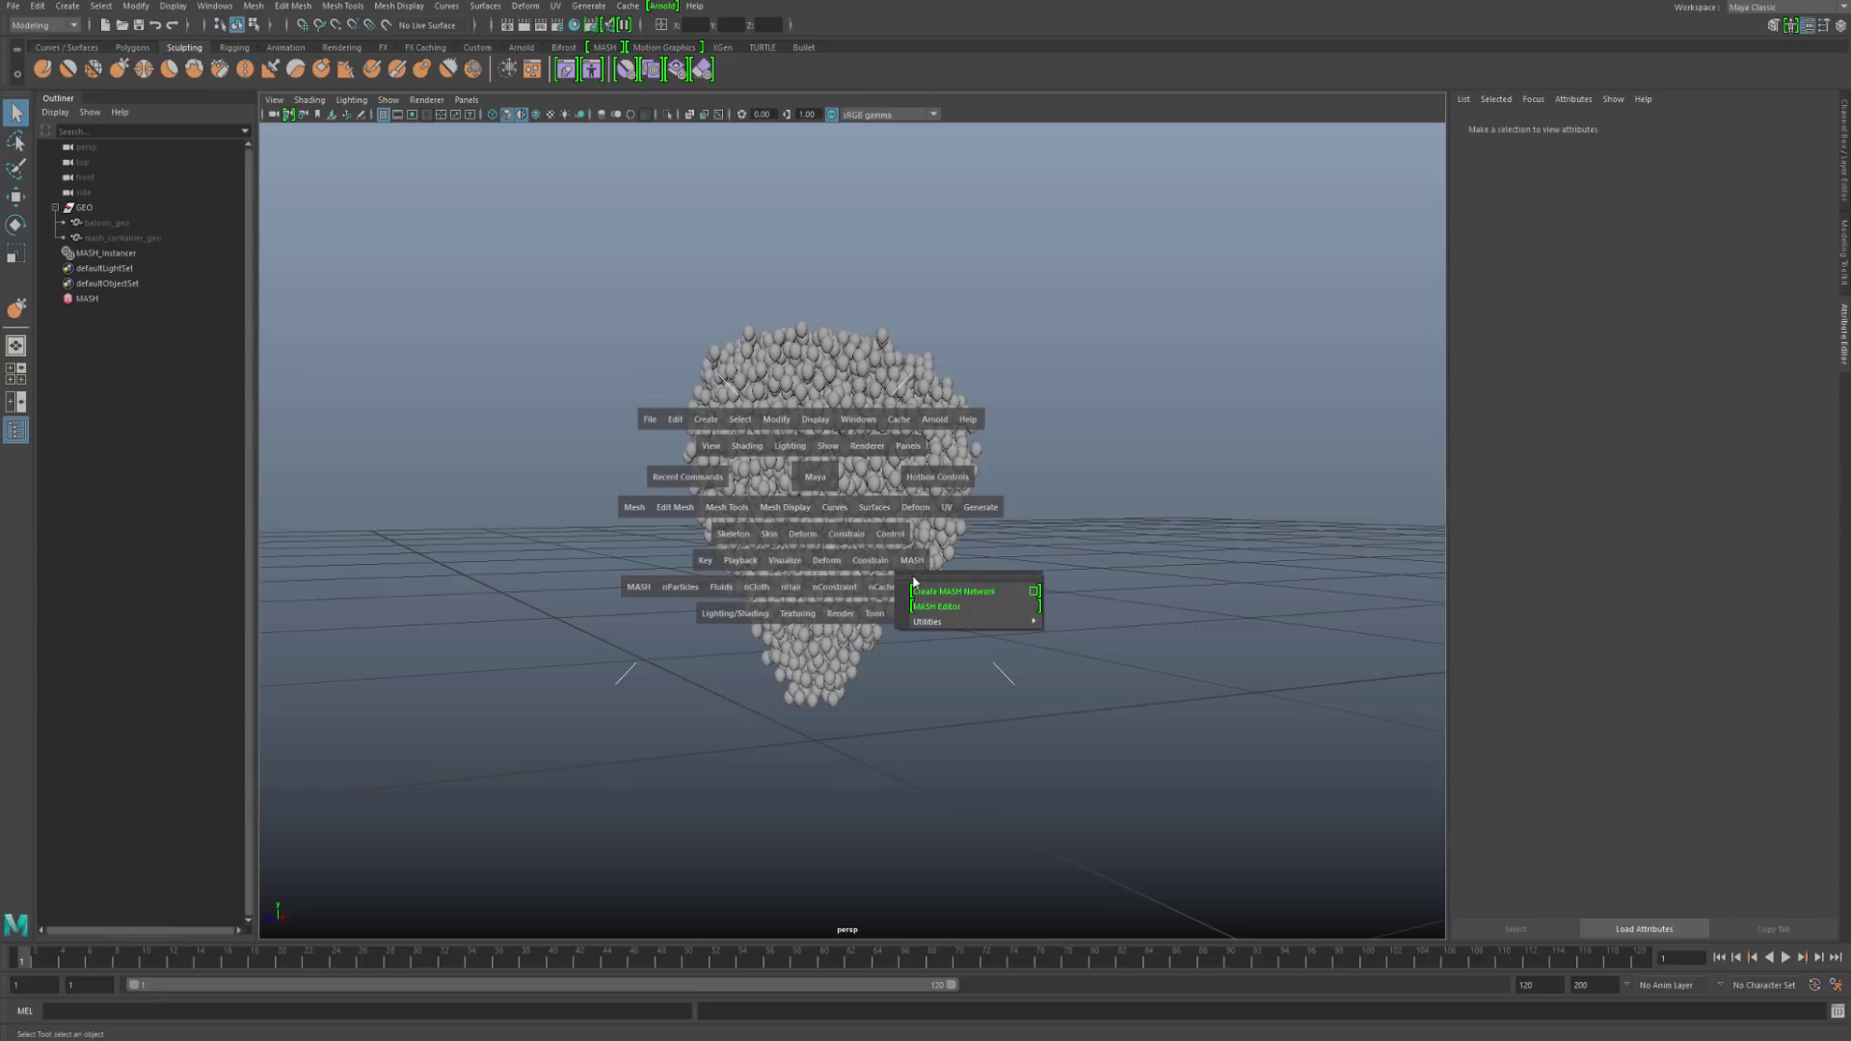
pyautogui.click(964, 586)
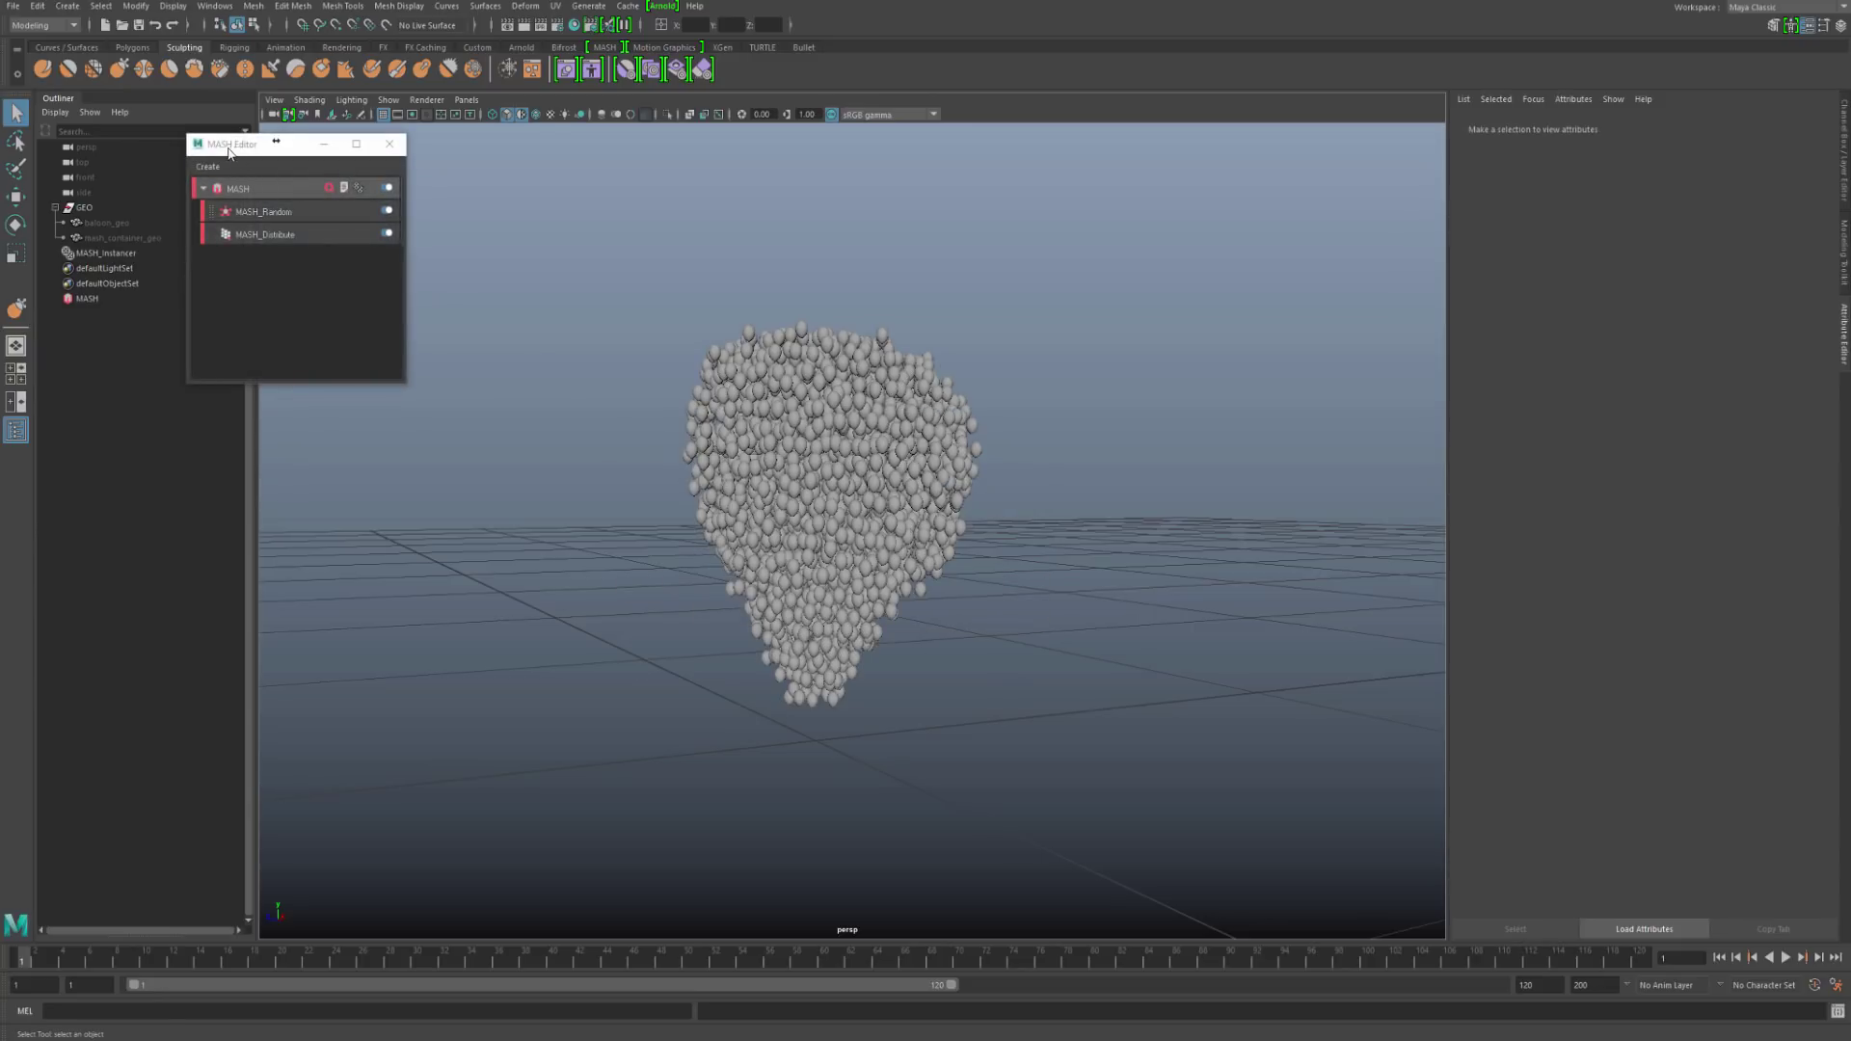
pyautogui.moveTo(230, 152); pyautogui.dragTo(319, 162)
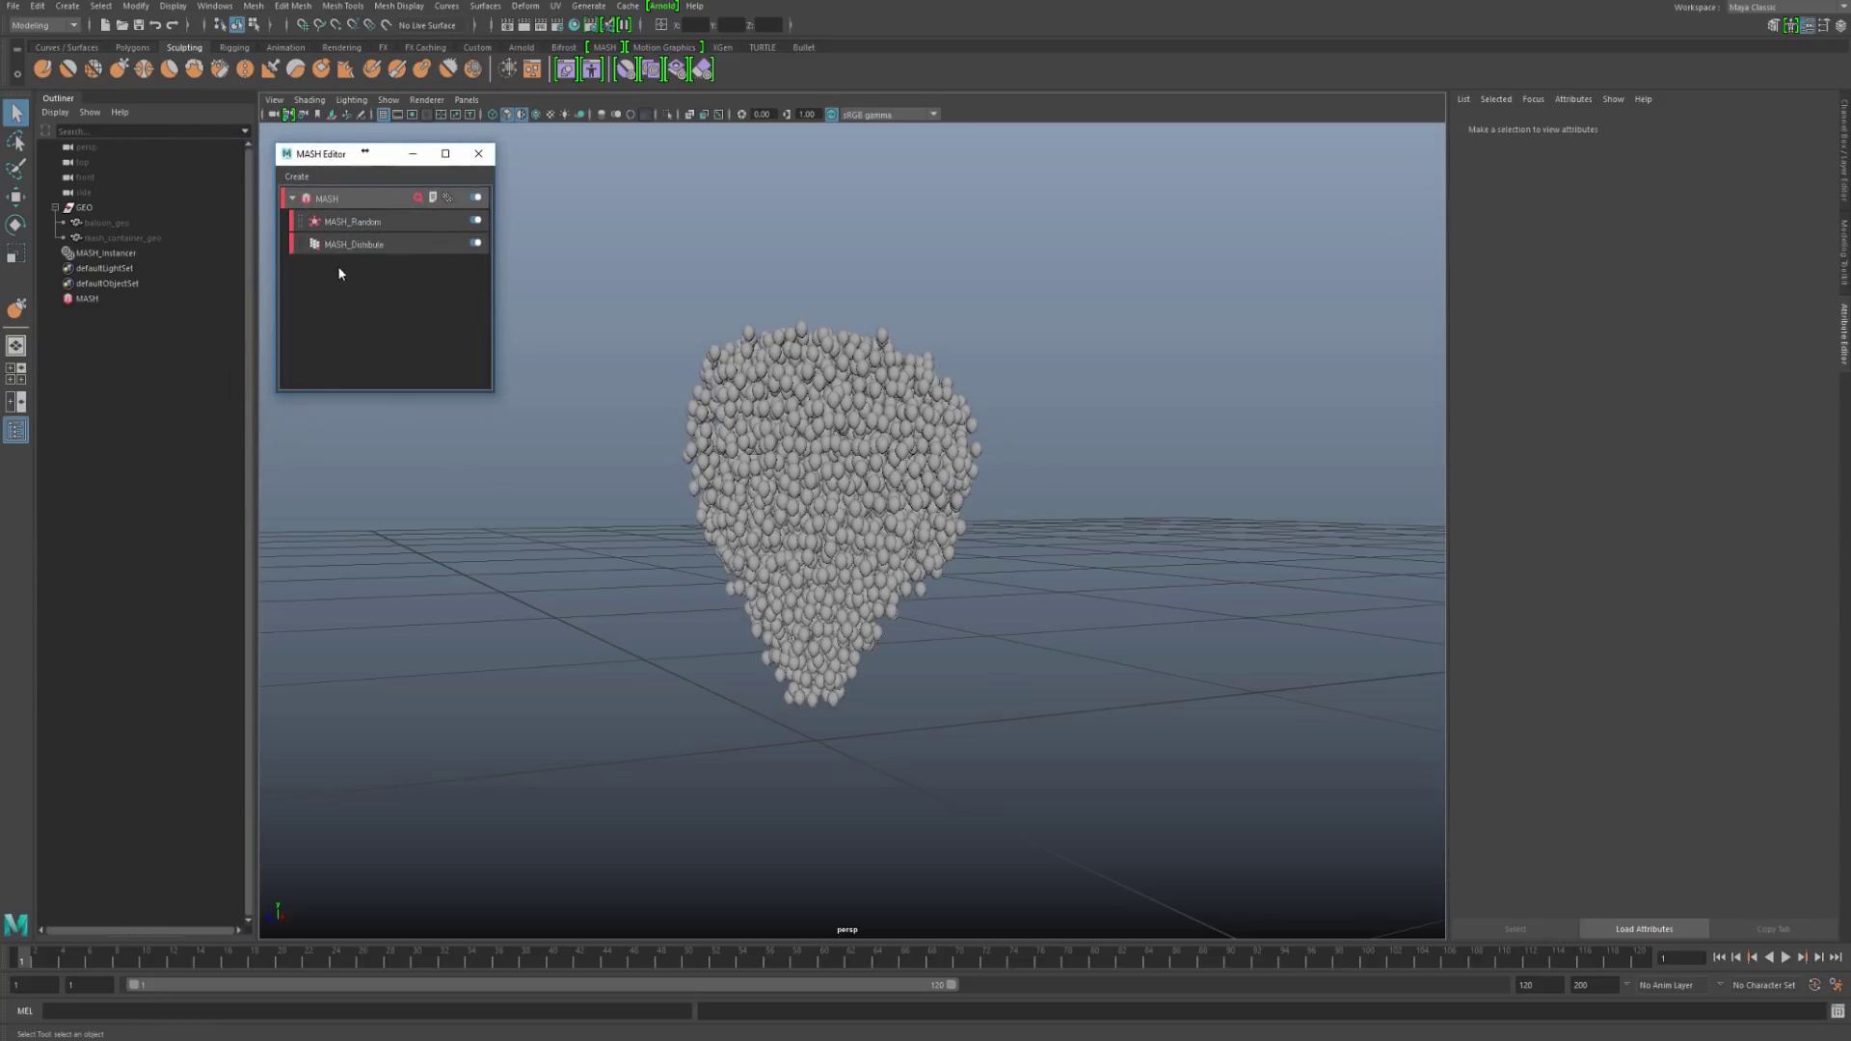
# Step: Reopen the MASH Editor clear of the Outliner and display the attributes of MASH_Random
pyautogui.click(478, 153)
pyautogui.press('space')
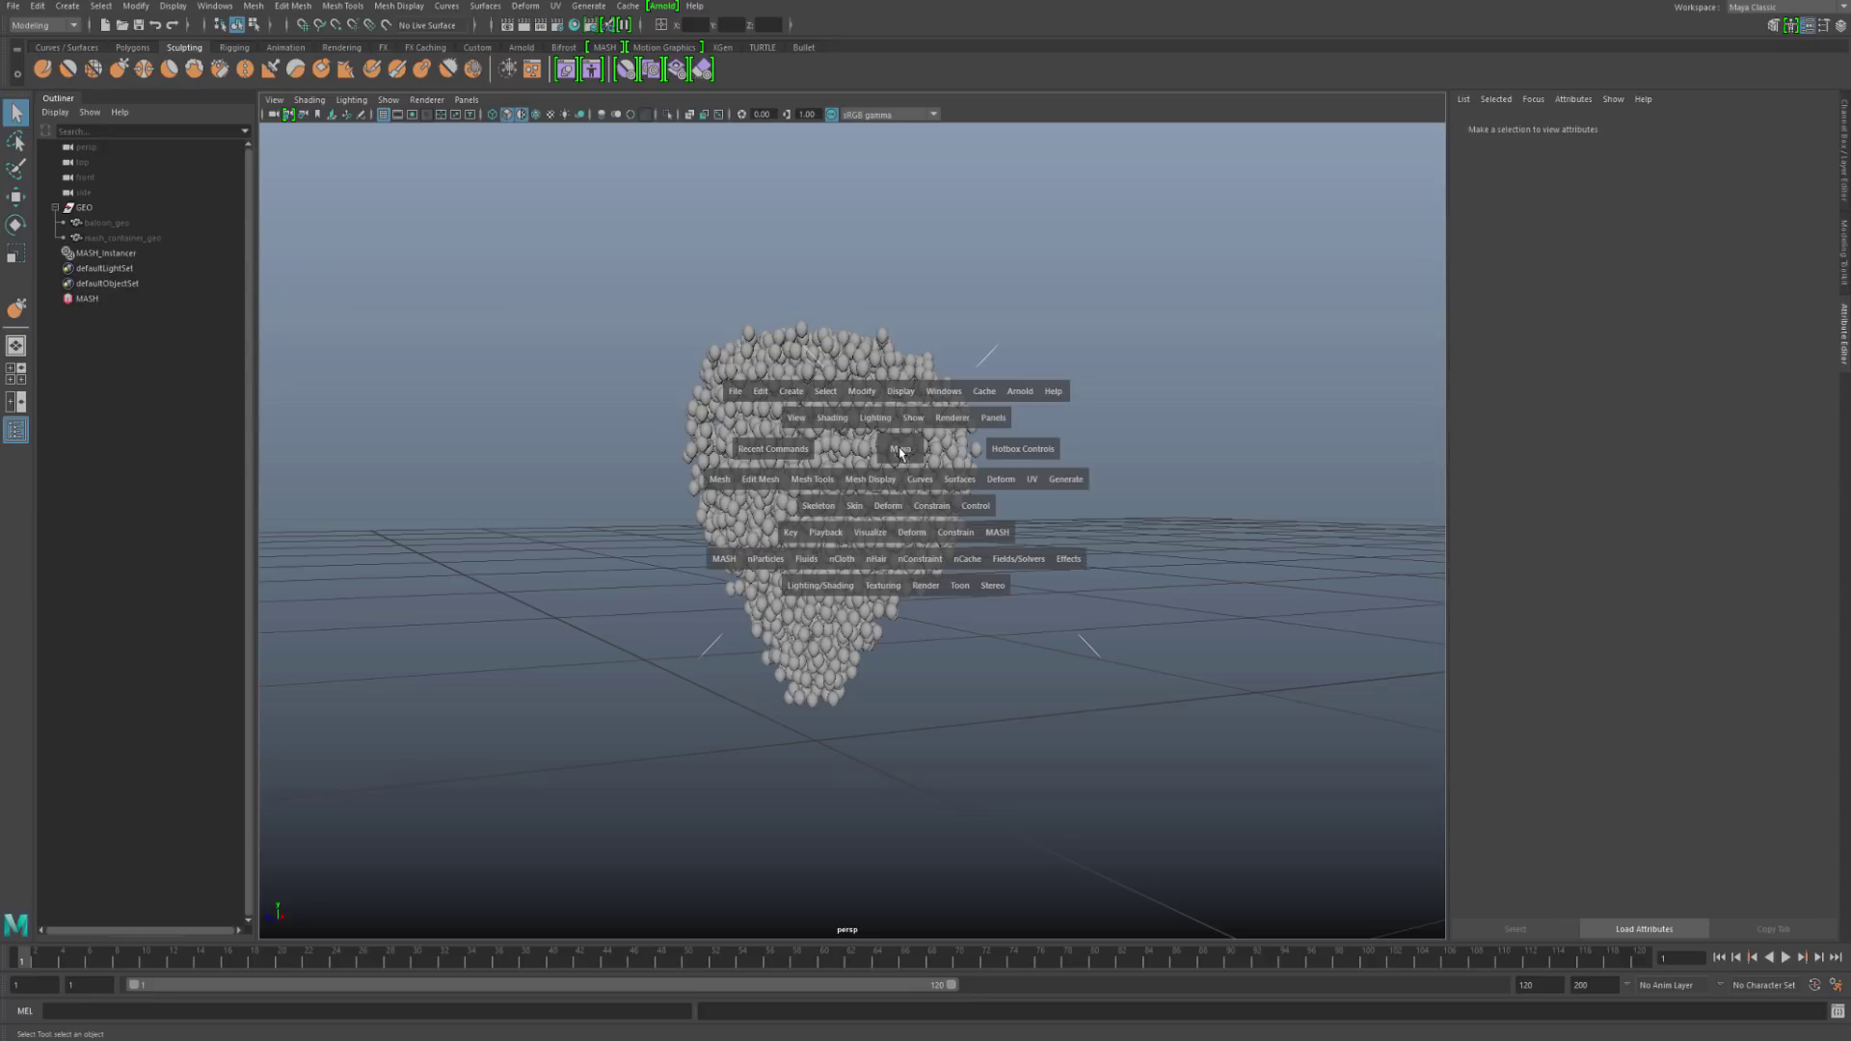
pyautogui.click(988, 533)
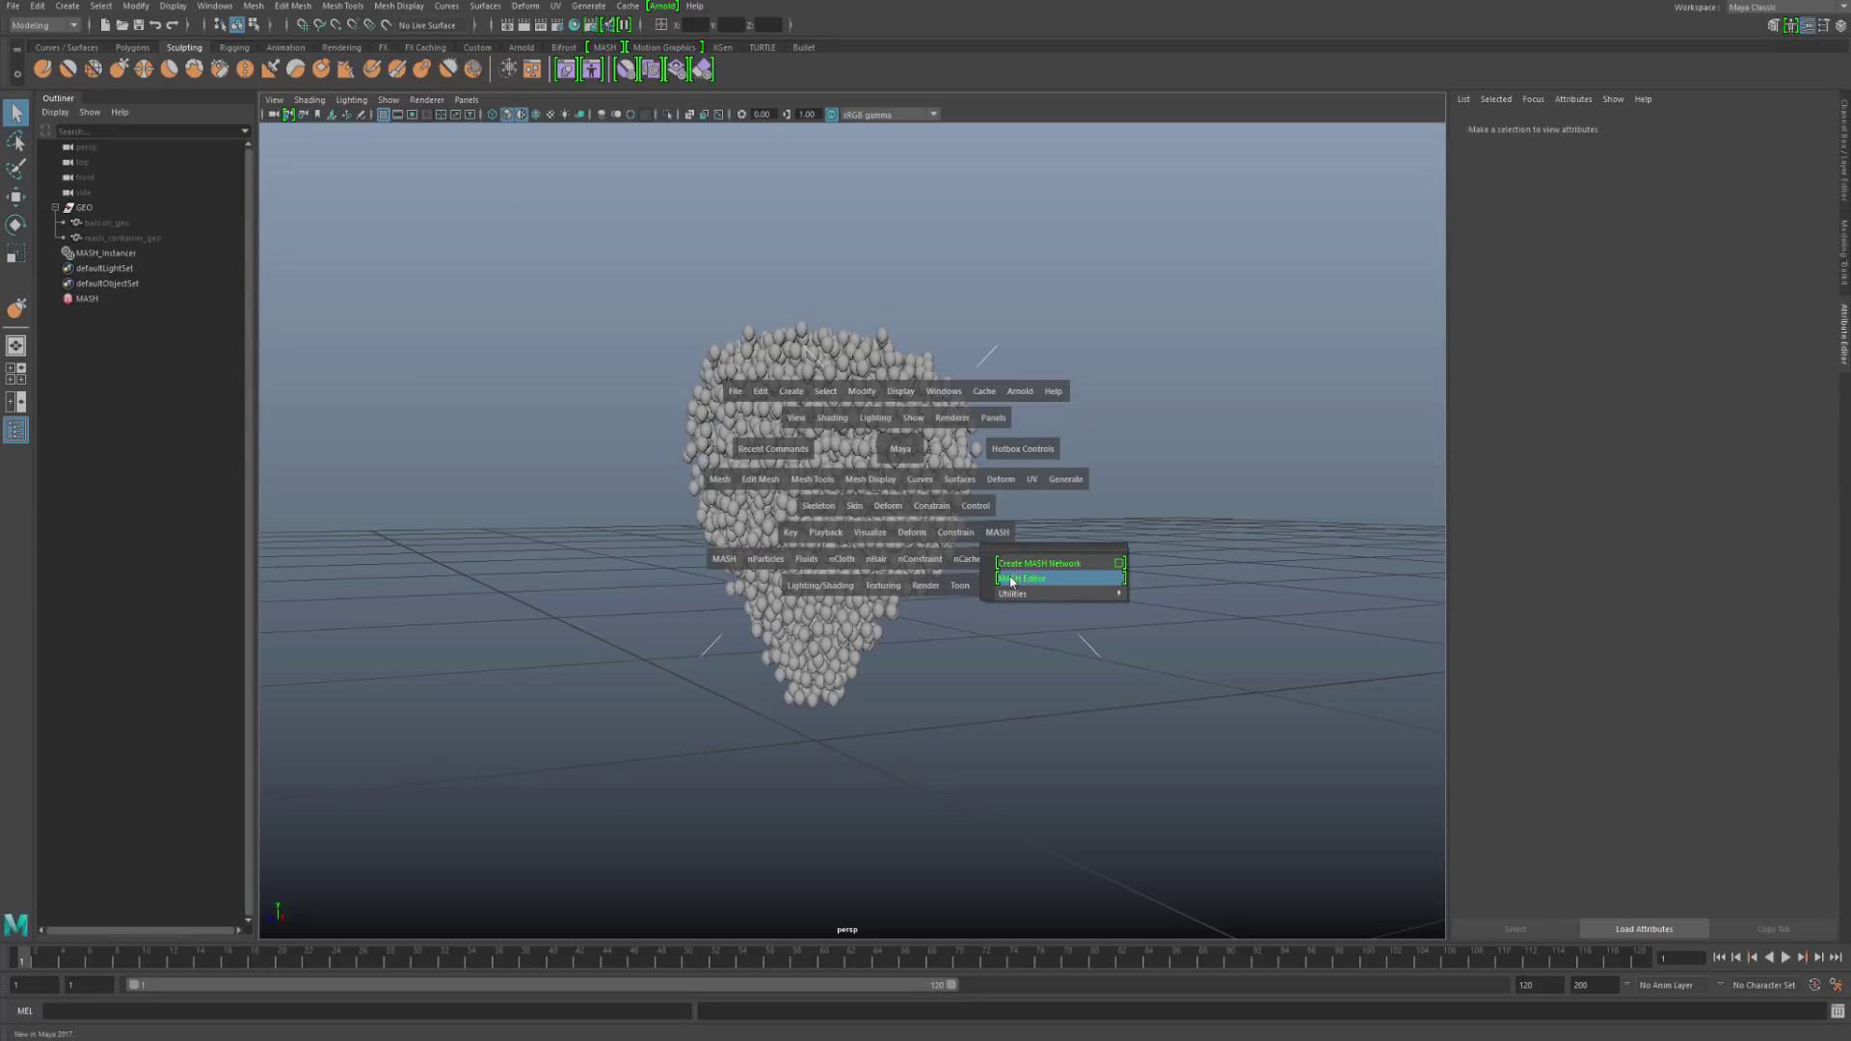
pyautogui.click(1015, 581)
pyautogui.moveTo(234, 152); pyautogui.dragTo(304, 170)
pyautogui.click(326, 234)
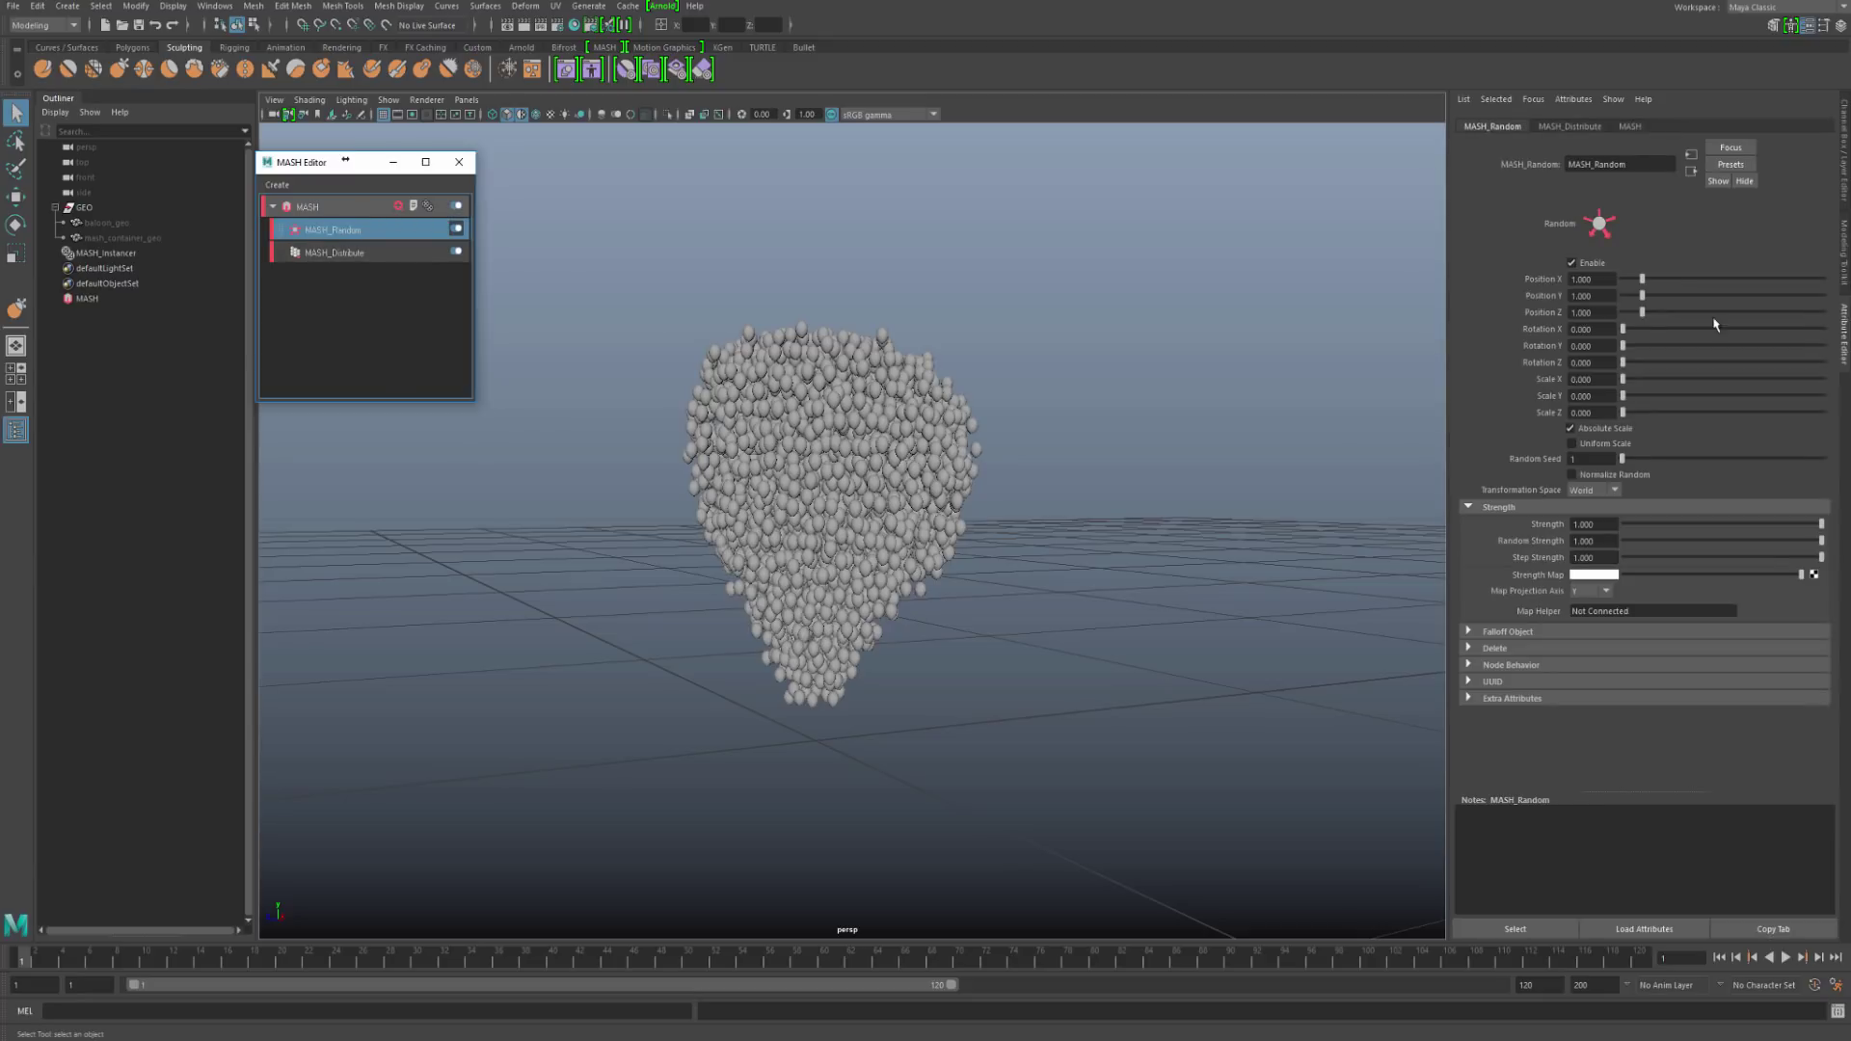
# Step: Set MASH_Random's Rotation X, Y and Z to about 57, 56 and 63 to vary the balloons' orientation
pyautogui.keyDown('alt'); pyautogui.moveTo(1073, 469); pyautogui.dragTo(1120, 457); pyautogui.keyUp('alt')
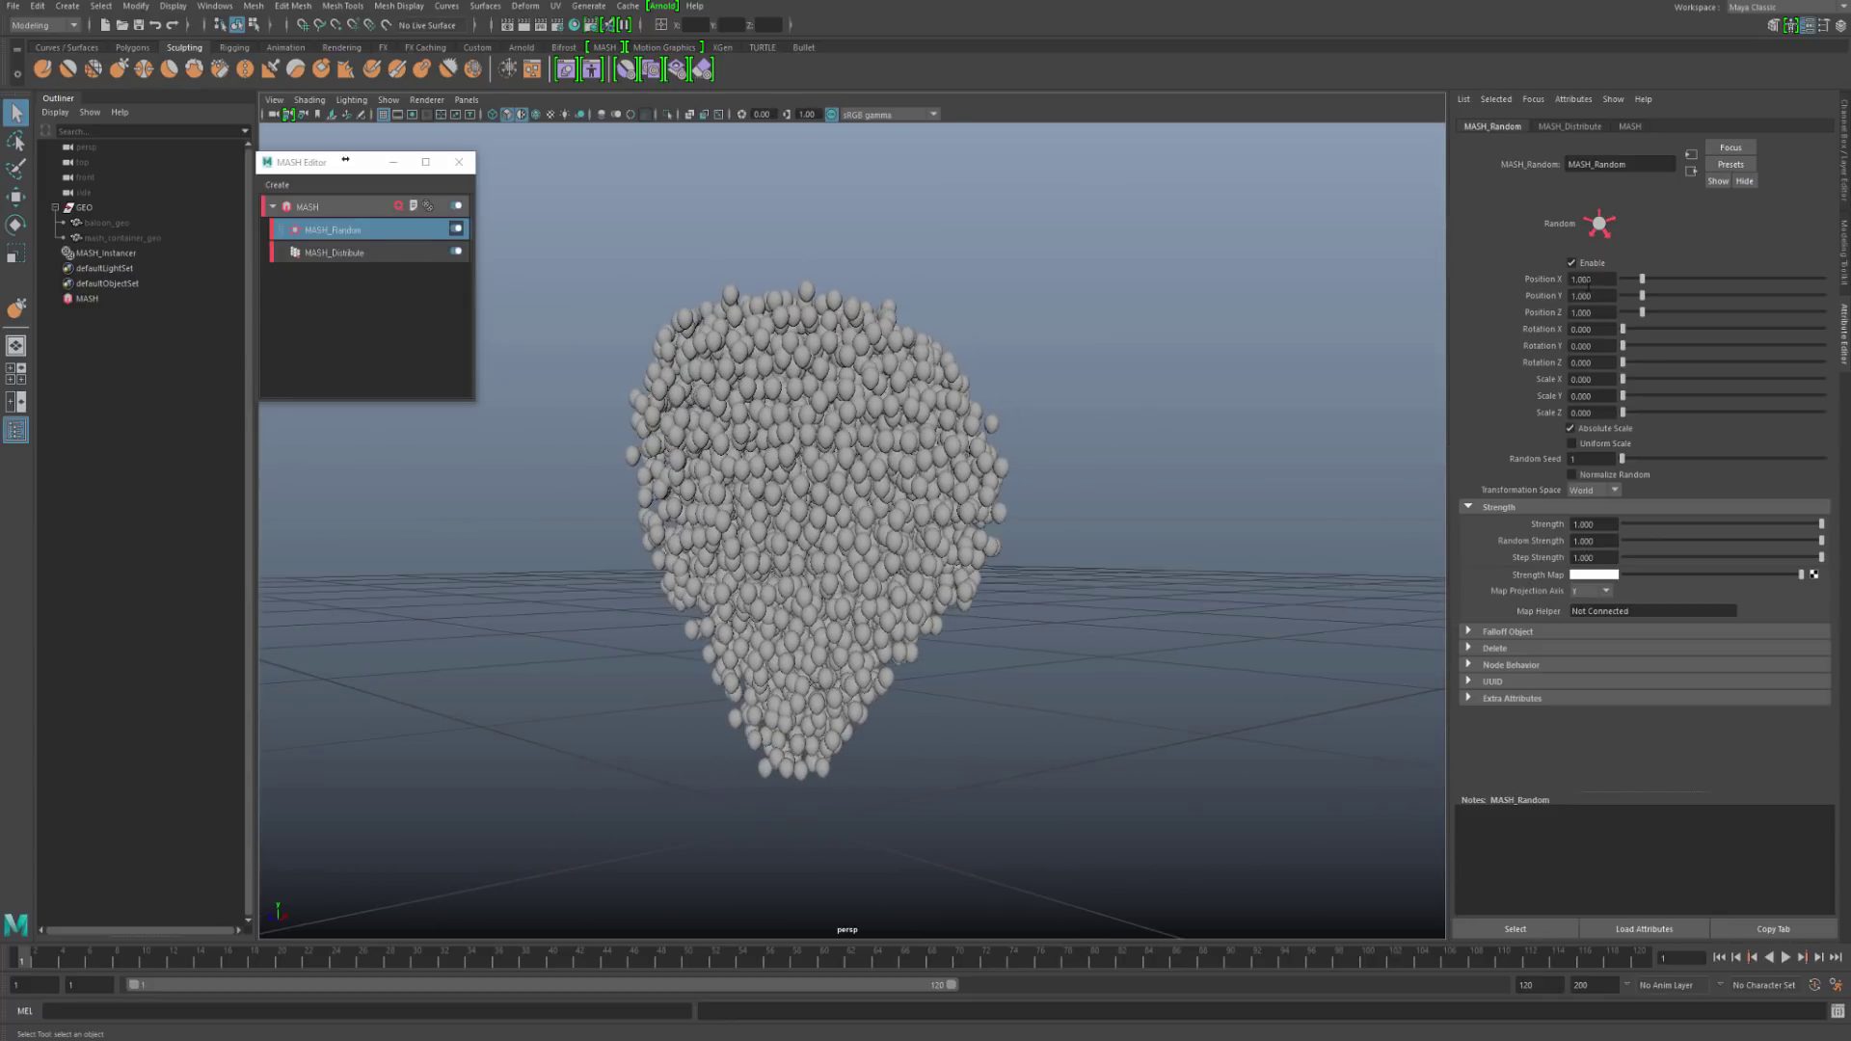
pyautogui.press('Return')
pyautogui.press('Tab')
pyautogui.press('Tab')
pyautogui.moveTo(1623, 332)
pyautogui.mouseDown()
pyautogui.moveTo(1675, 347)
pyautogui.moveTo(1642, 347)
pyautogui.mouseUp()
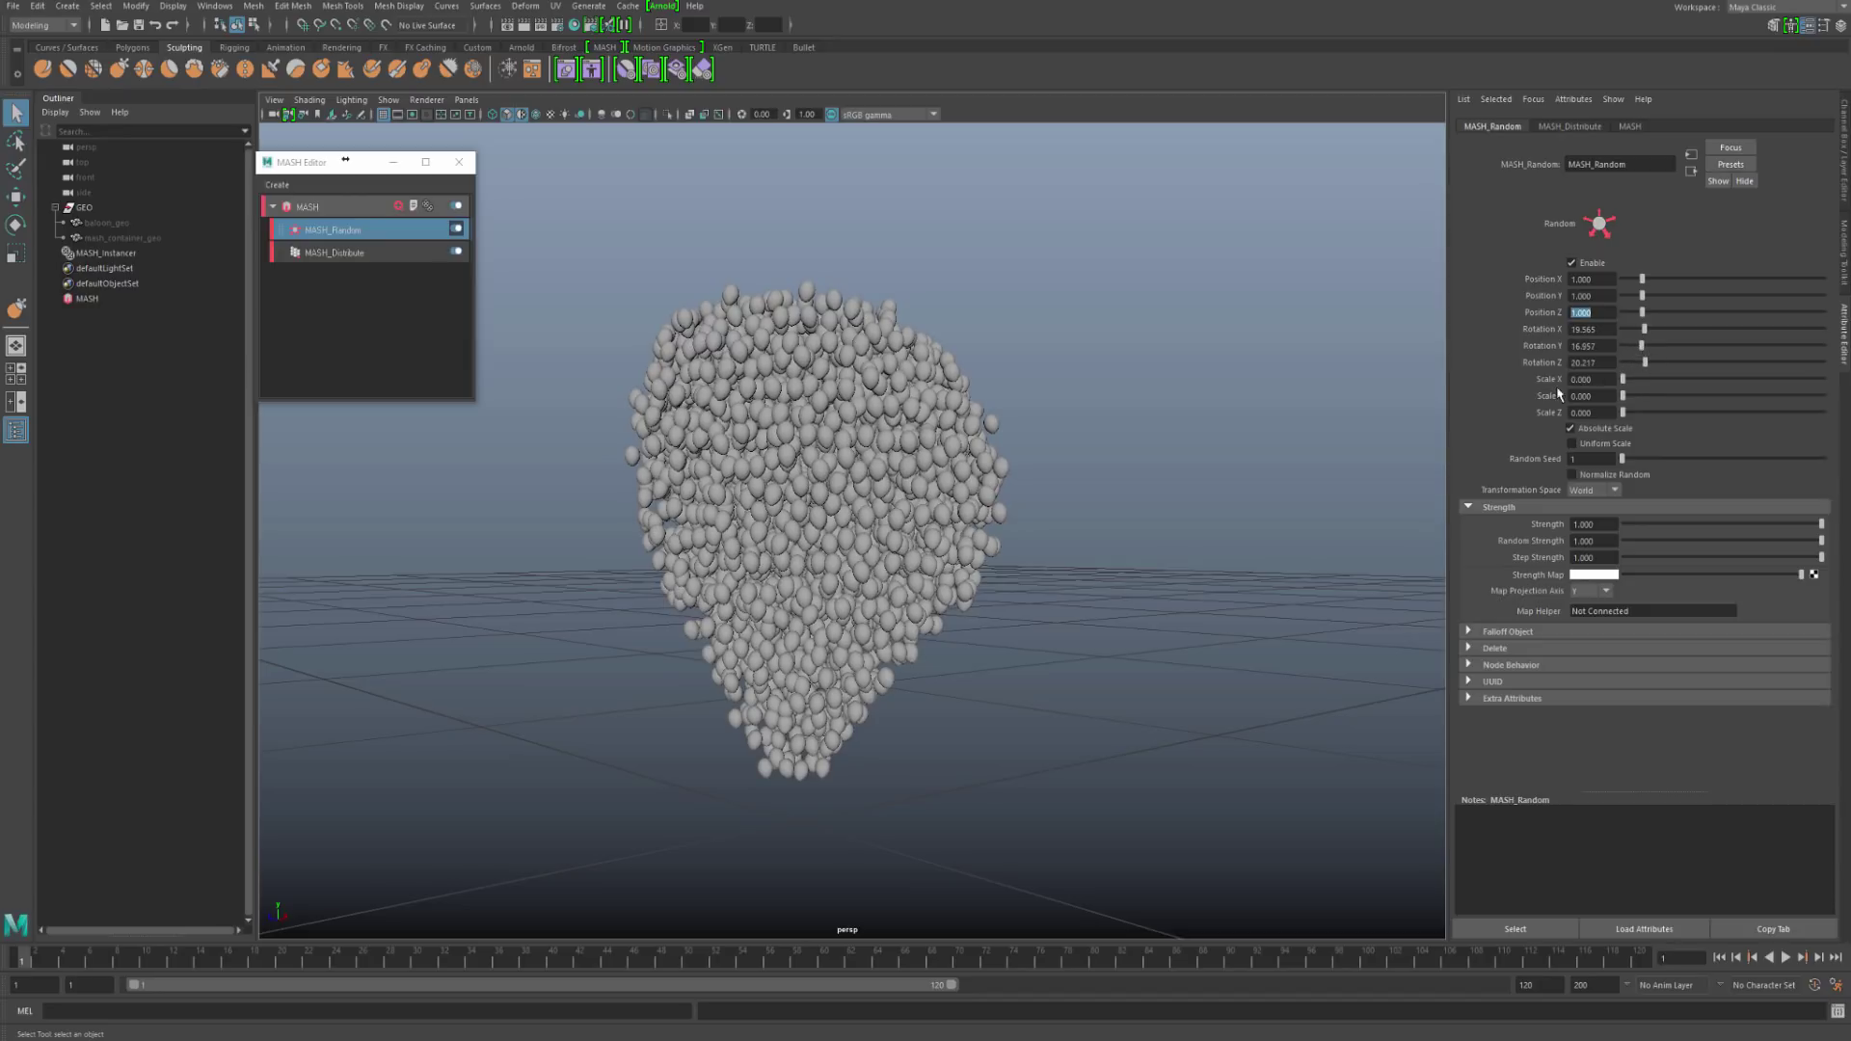
pyautogui.press('Tab')
pyautogui.press('Tab')
pyautogui.moveTo(1640, 354); pyautogui.dragTo(1686, 331)
pyautogui.moveTo(1645, 363); pyautogui.dragTo(1692, 364)
pyautogui.keyDown('alt'); pyautogui.moveTo(1202, 546); pyautogui.dragTo(1085, 571); pyautogui.keyUp('alt')
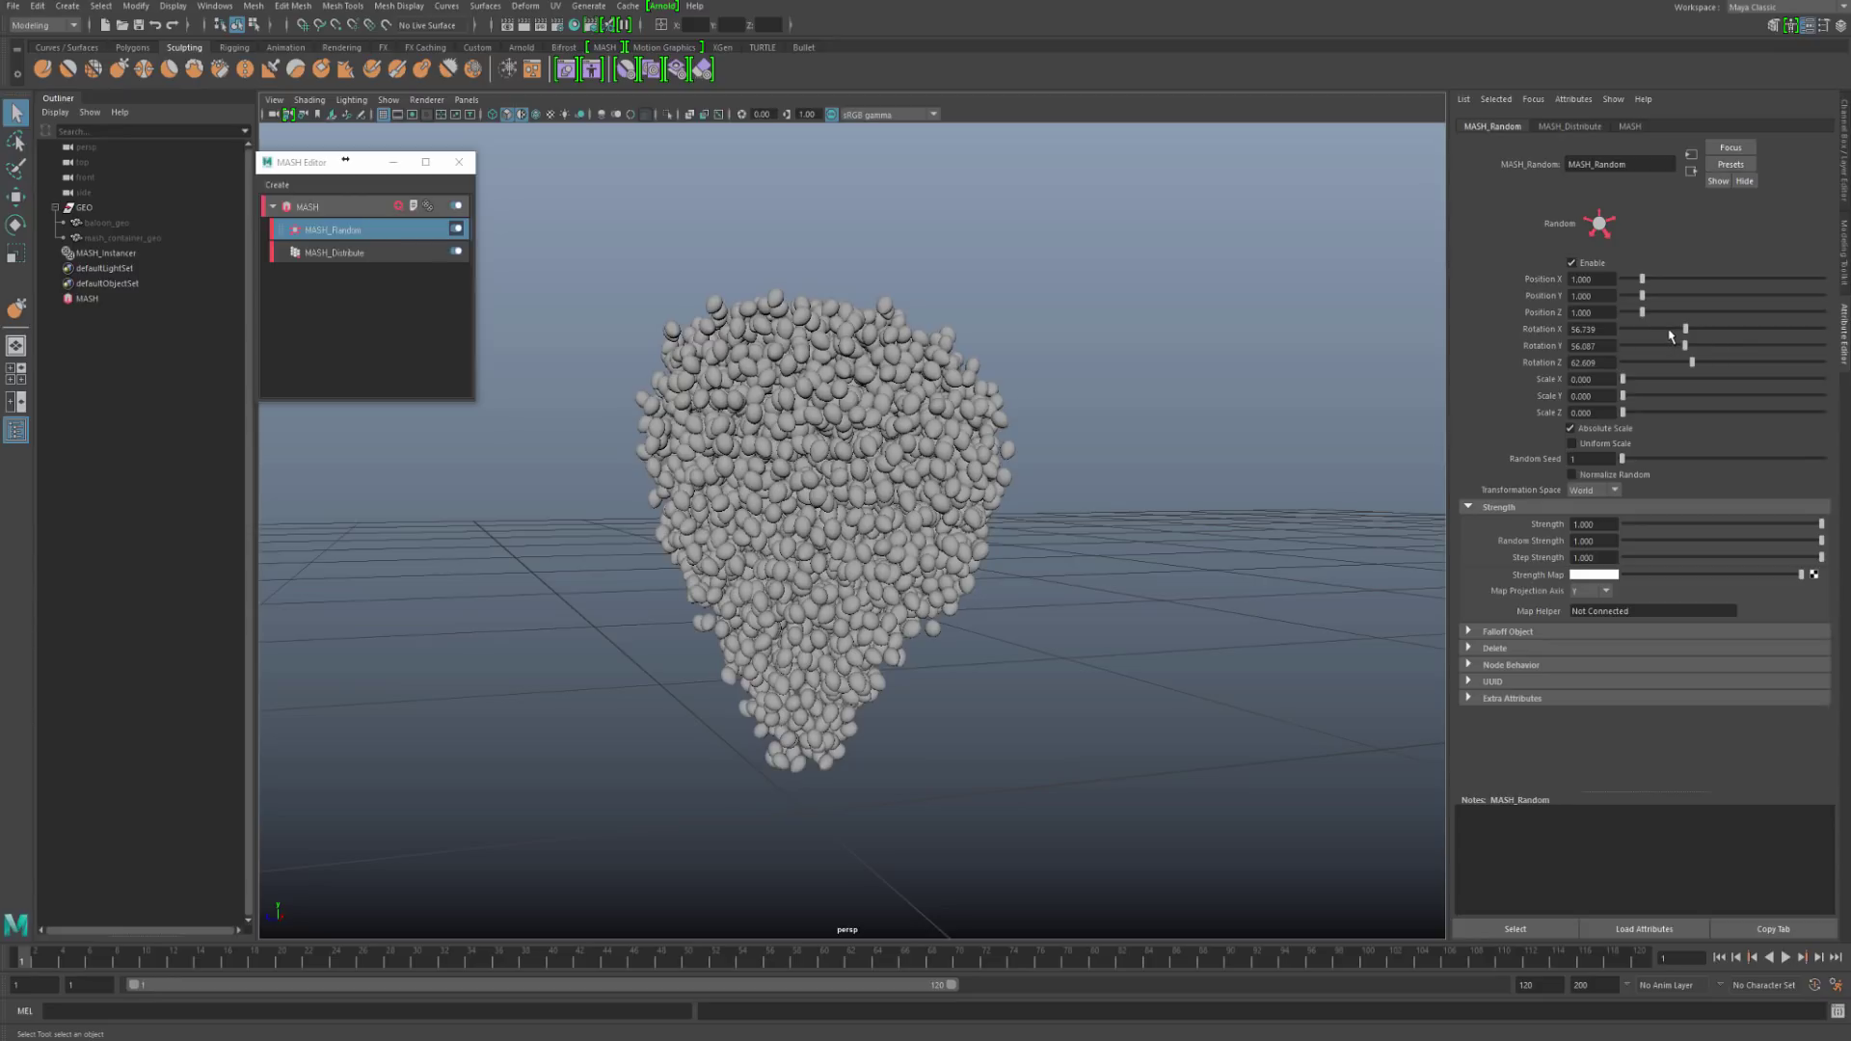
# Step: Reduce MASH_Random's Rotation X, Y and Z to about 23, 28 and 32 and check the balloons from several angles
pyautogui.click(1648, 331)
pyautogui.click(1653, 346)
pyautogui.click(1659, 362)
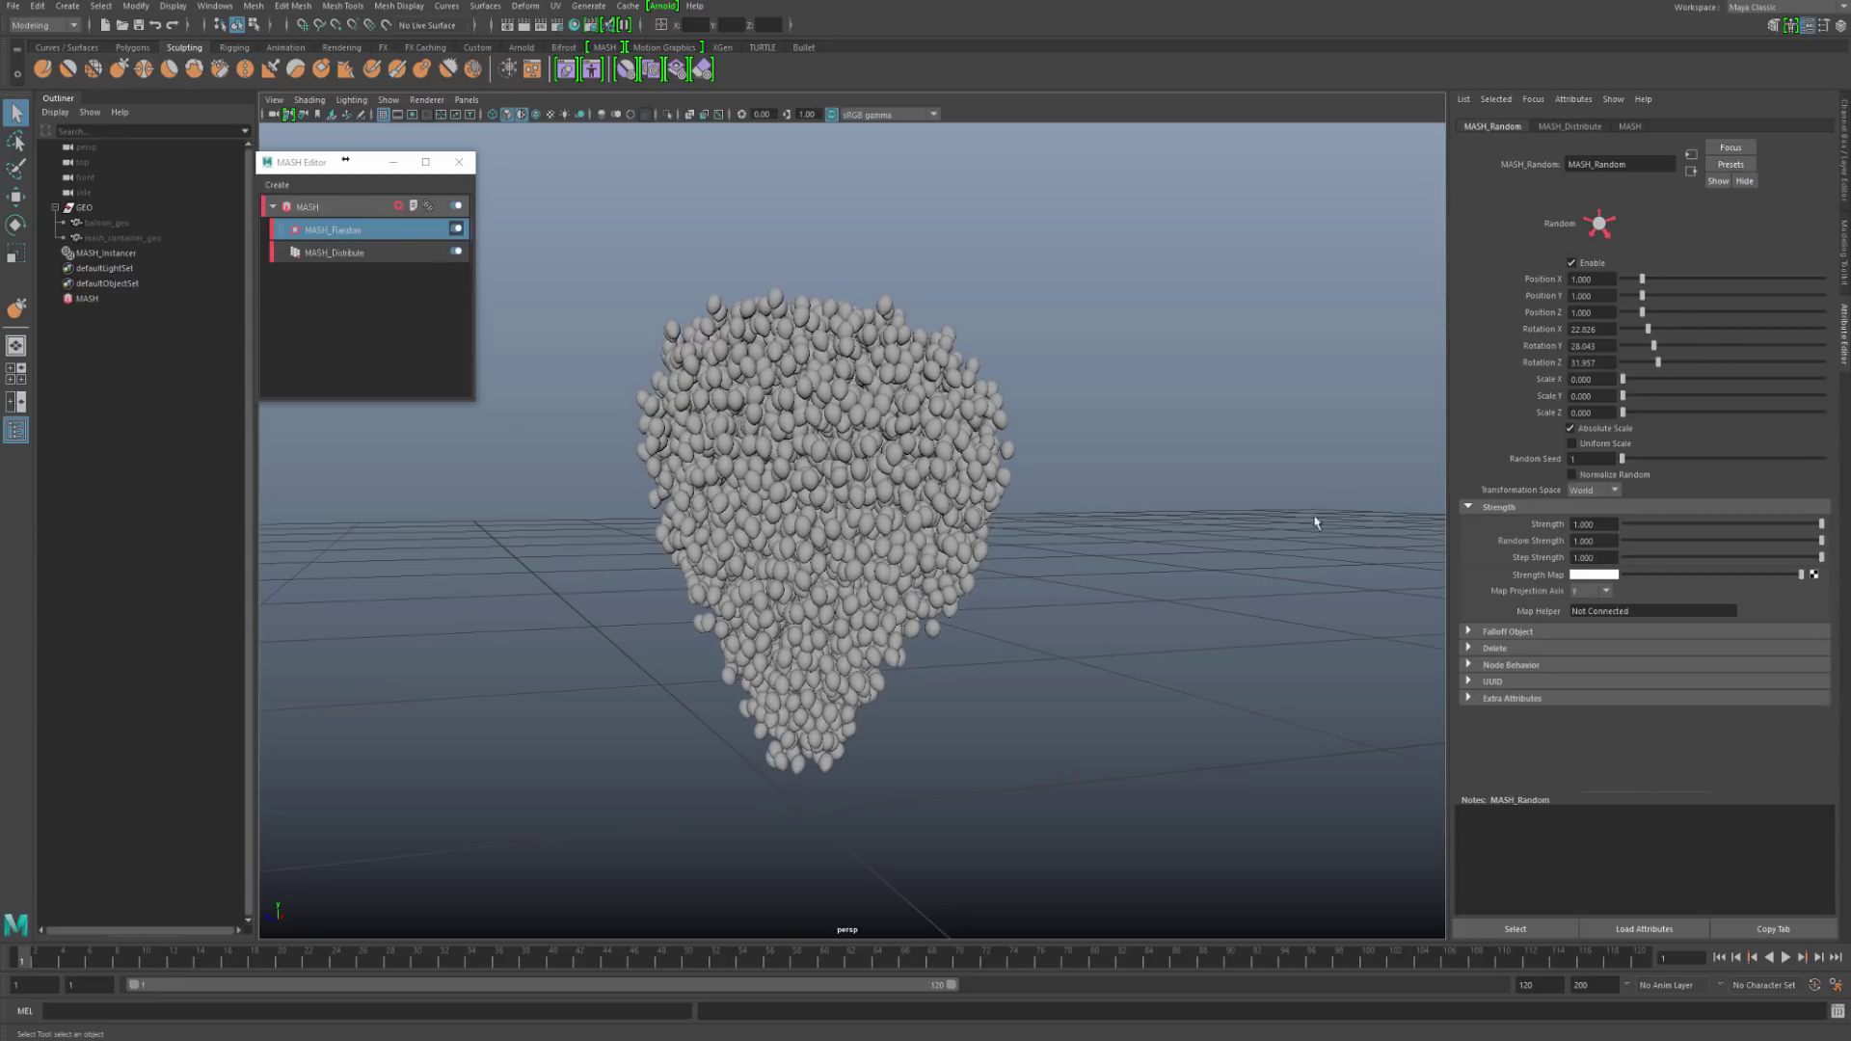
pyautogui.keyDown('alt'); pyautogui.moveTo(1087, 570); pyautogui.dragTo(1013, 591); pyautogui.keyUp('alt')
pyautogui.keyDown('alt'); pyautogui.moveTo(1013, 591); pyautogui.dragTo(1049, 620, button='right'); pyautogui.keyUp('alt')
pyautogui.keyDown('alt'); pyautogui.moveTo(1049, 620); pyautogui.dragTo(1111, 603); pyautogui.keyUp('alt')
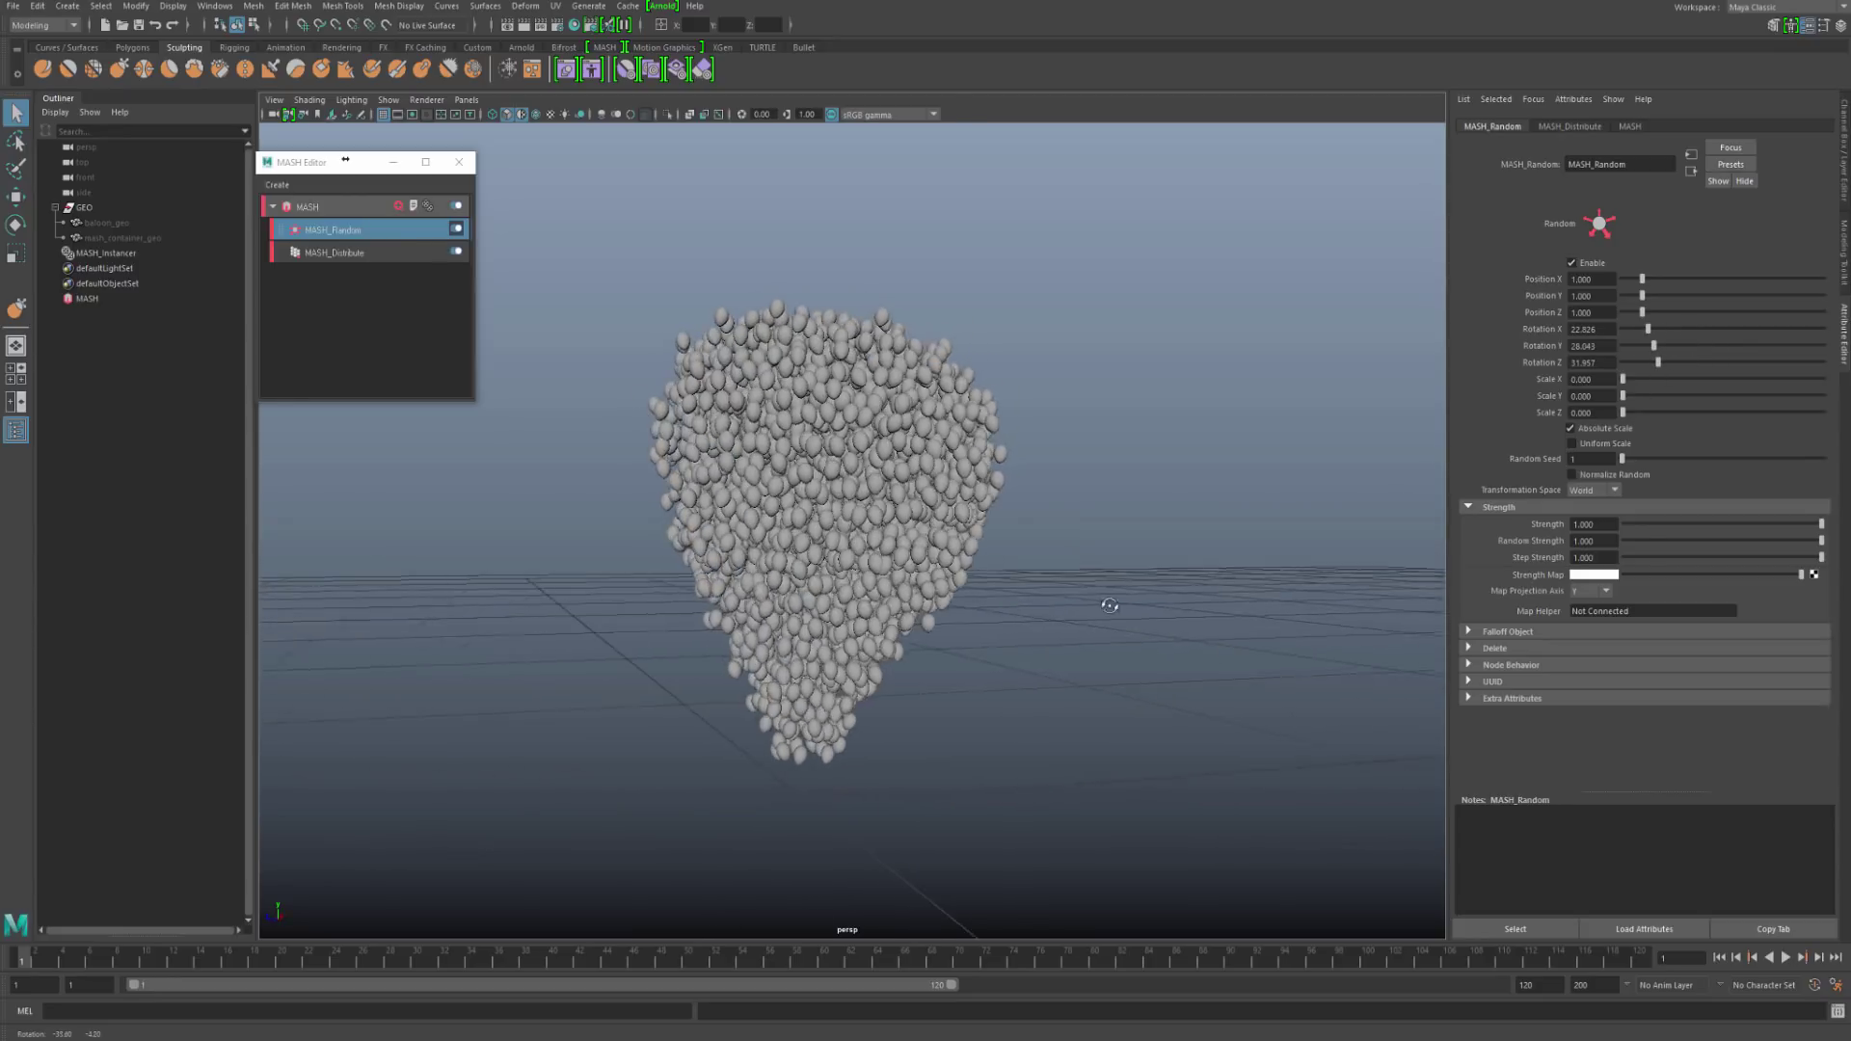
pyautogui.keyDown('alt'); pyautogui.moveTo(1111, 603); pyautogui.dragTo(1120, 603, button='right'); pyautogui.keyUp('alt')
pyautogui.keyDown('alt'); pyautogui.moveTo(1120, 604); pyautogui.dragTo(1068, 557); pyautogui.keyUp('alt')
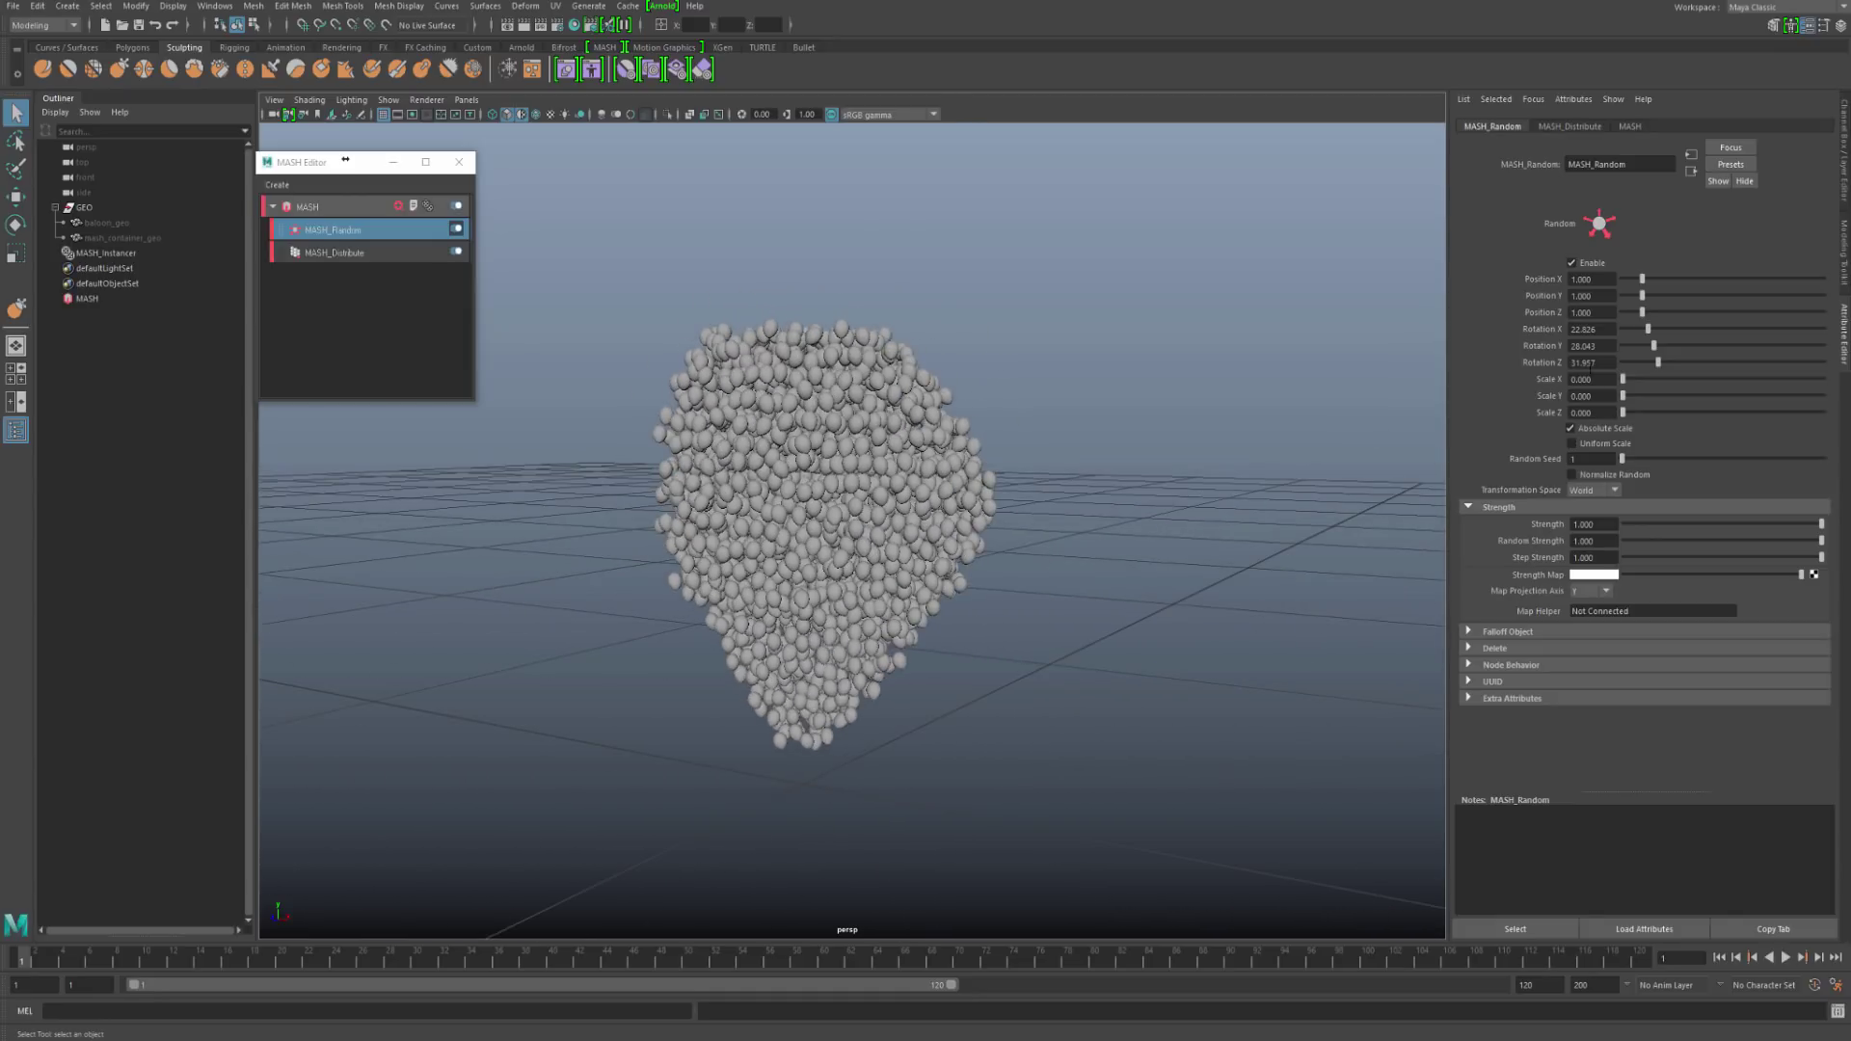
# Step: Set MASH_Random's Scale X, Y and Z to about 0.22, 0.15 and 0.22 for slight size variation
pyautogui.moveTo(1597, 380)
pyautogui.mouseDown()
pyautogui.moveTo(1529, 385)
pyautogui.moveTo(1631, 383)
pyautogui.moveTo(1624, 403)
pyautogui.mouseUp()
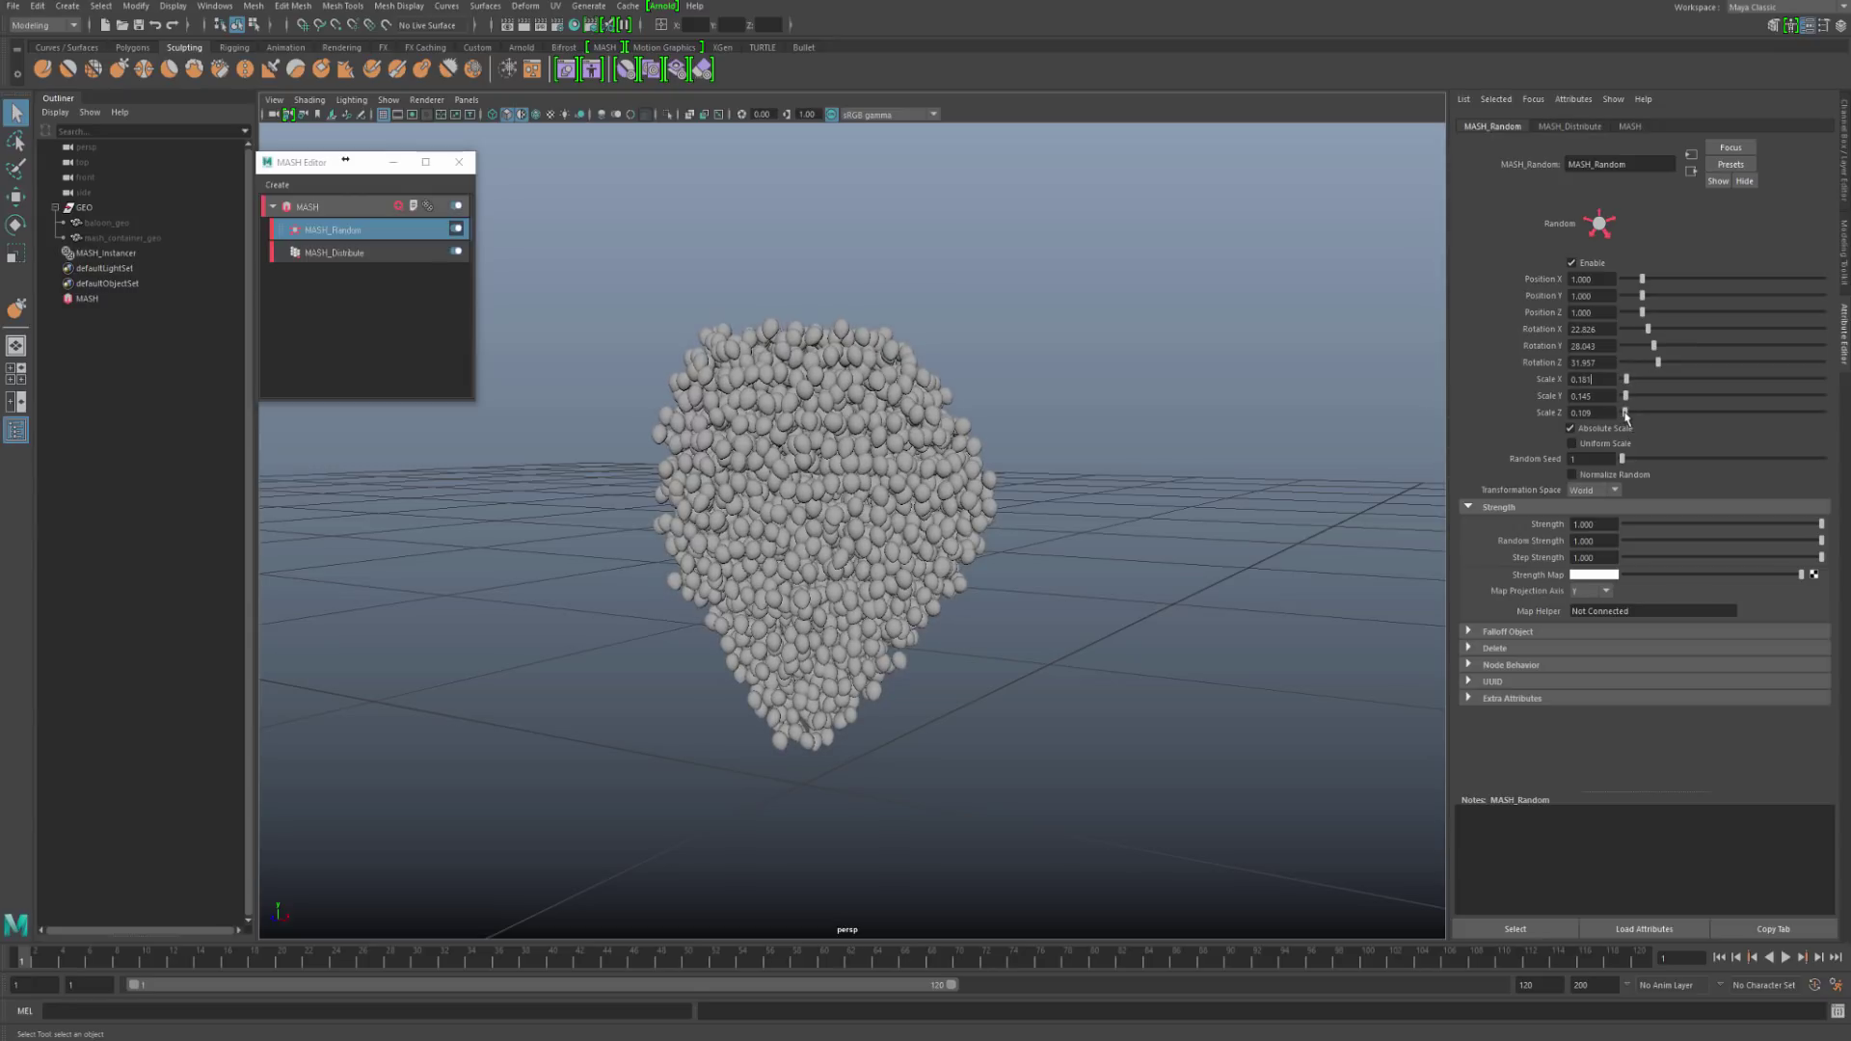
pyautogui.keyDown('alt'); pyautogui.moveTo(1124, 576); pyautogui.dragTo(993, 549); pyautogui.keyUp('alt')
pyautogui.moveTo(1627, 382); pyautogui.dragTo(1628, 382)
pyautogui.moveTo(1626, 397); pyautogui.dragTo(1633, 412)
pyautogui.keyDown('alt'); pyautogui.moveTo(1157, 660); pyautogui.dragTo(1317, 567); pyautogui.keyUp('alt')
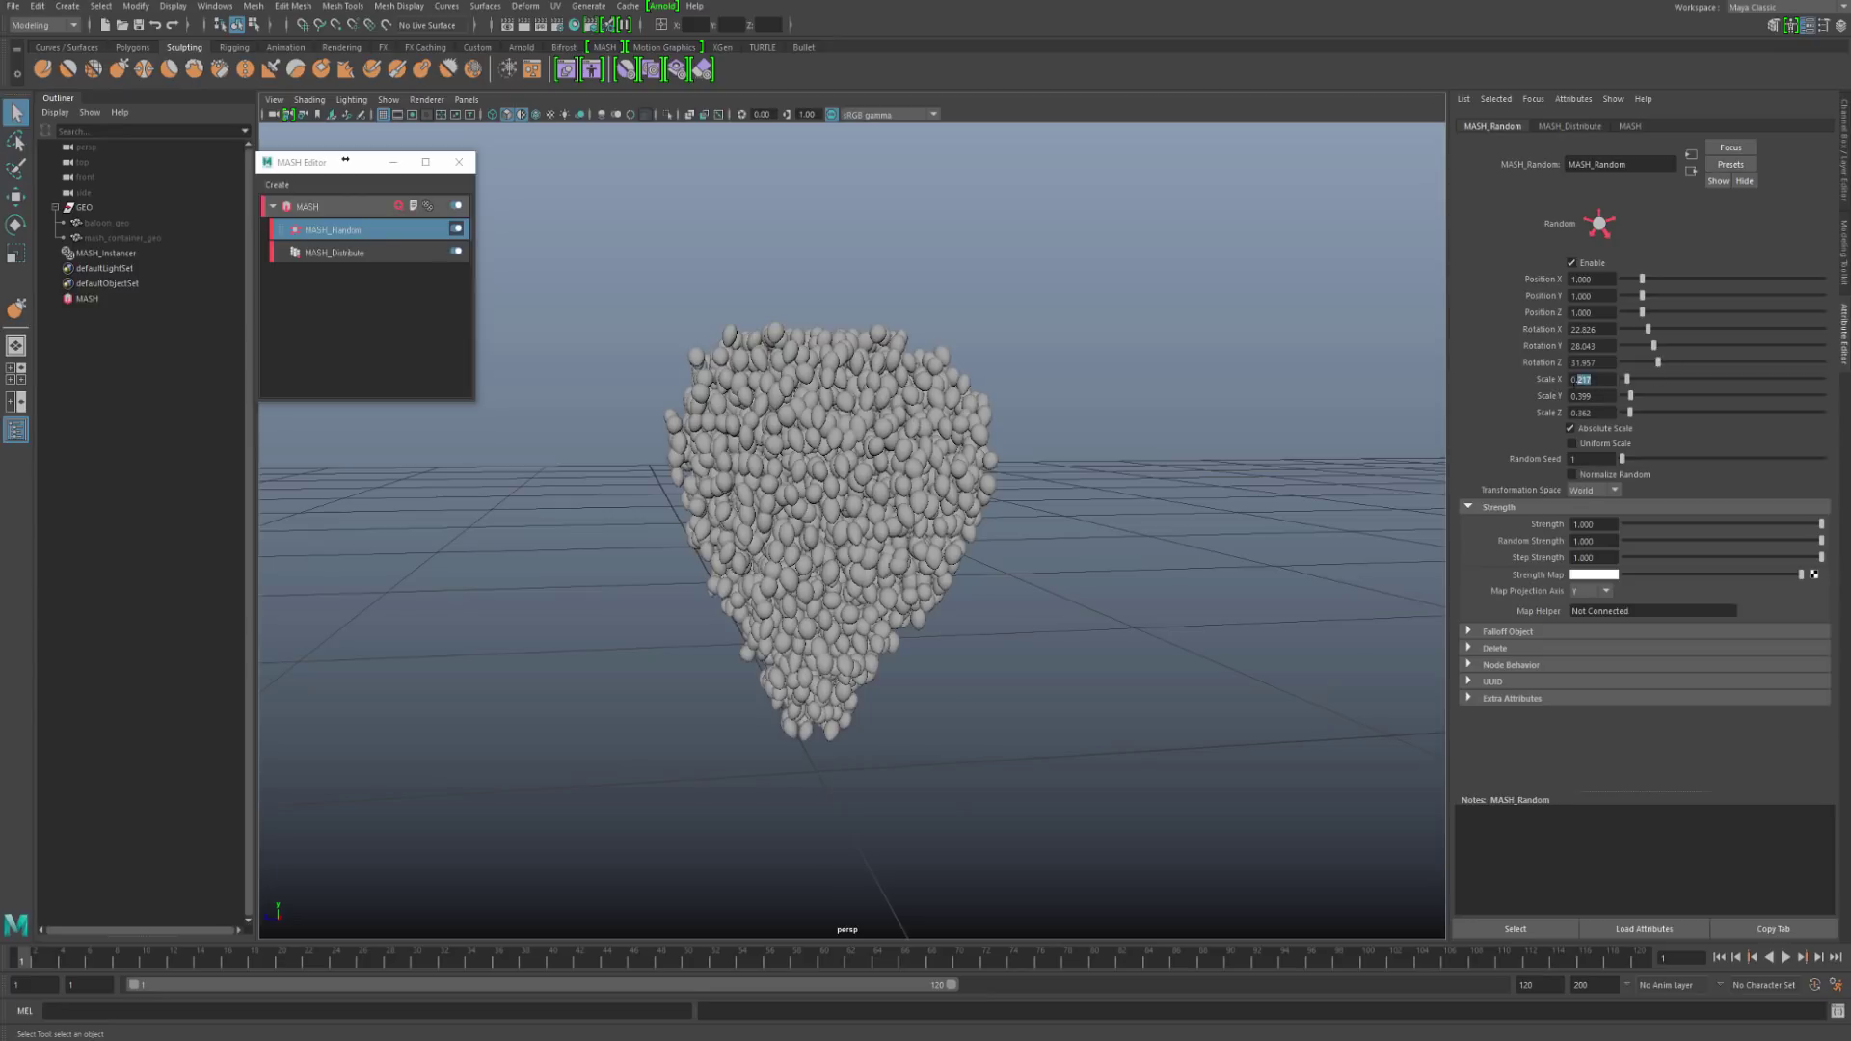
pyautogui.moveTo(1630, 398); pyautogui.dragTo(1625, 415)
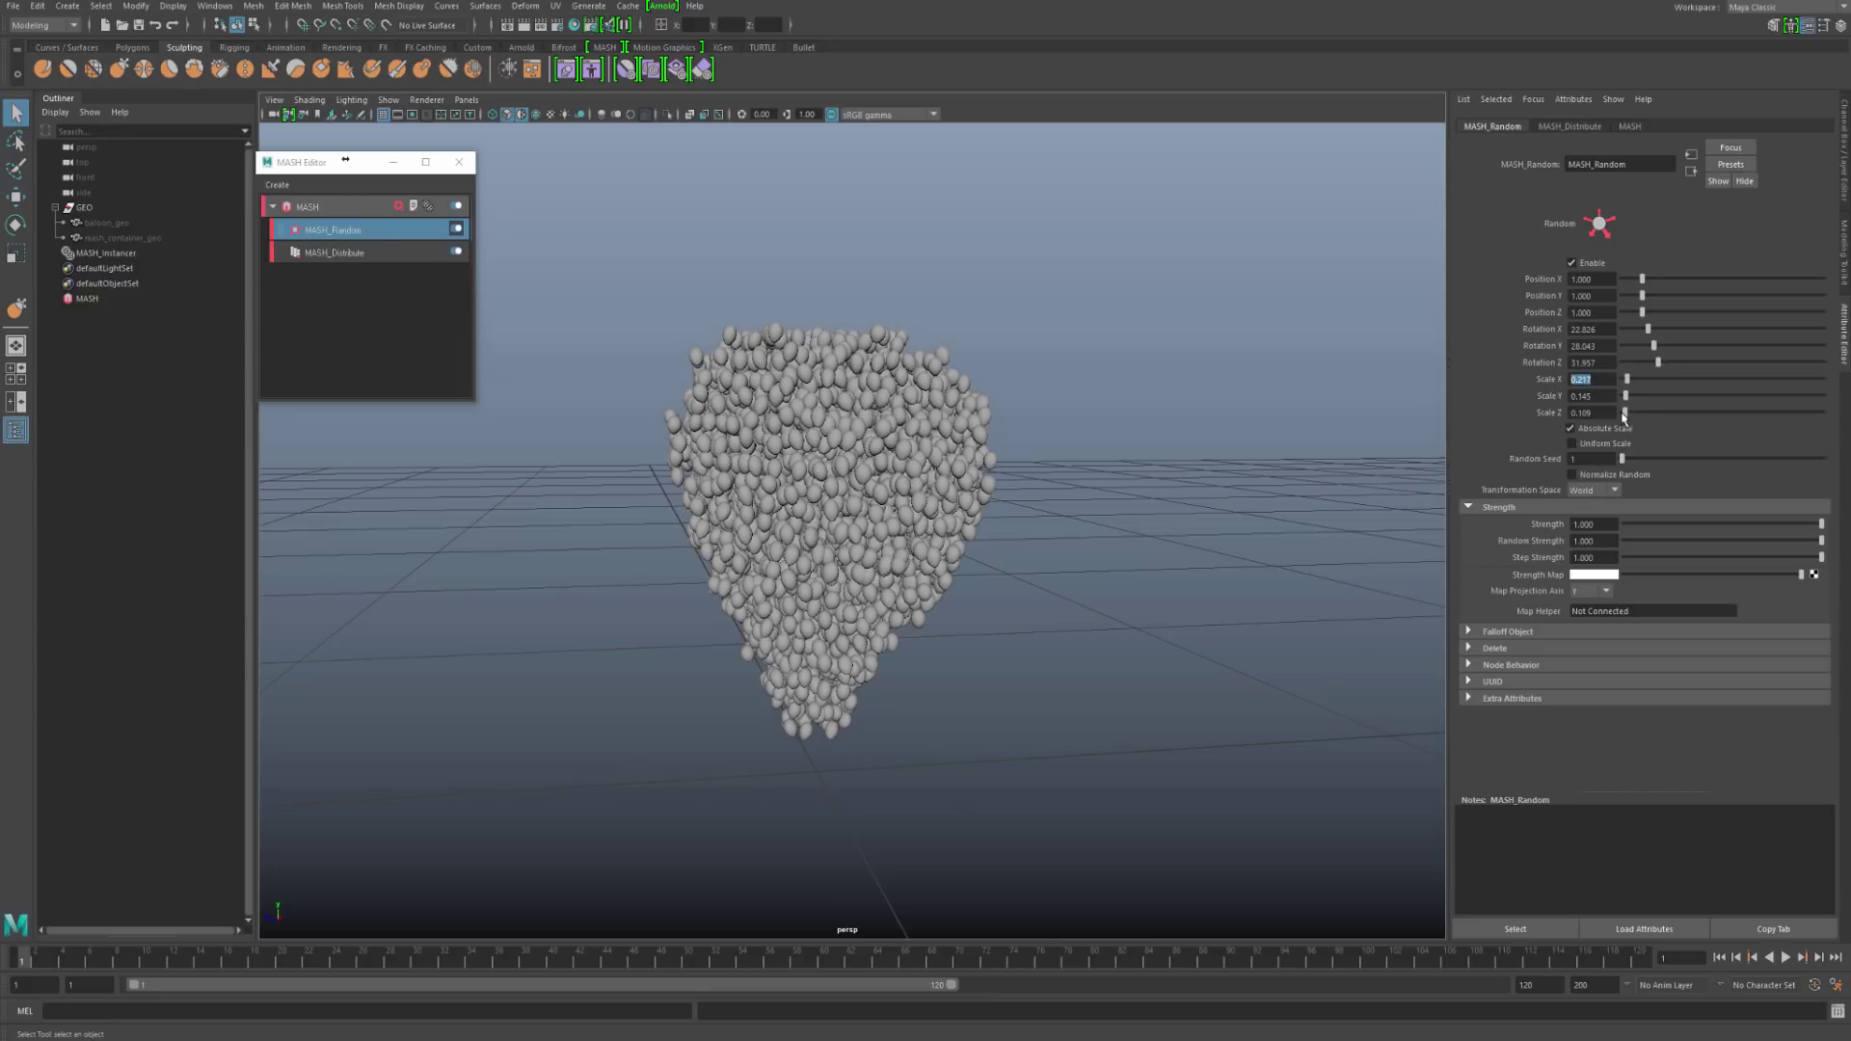
pyautogui.keyDown('alt'); pyautogui.moveTo(1034, 577); pyautogui.dragTo(984, 641); pyautogui.keyUp('alt')
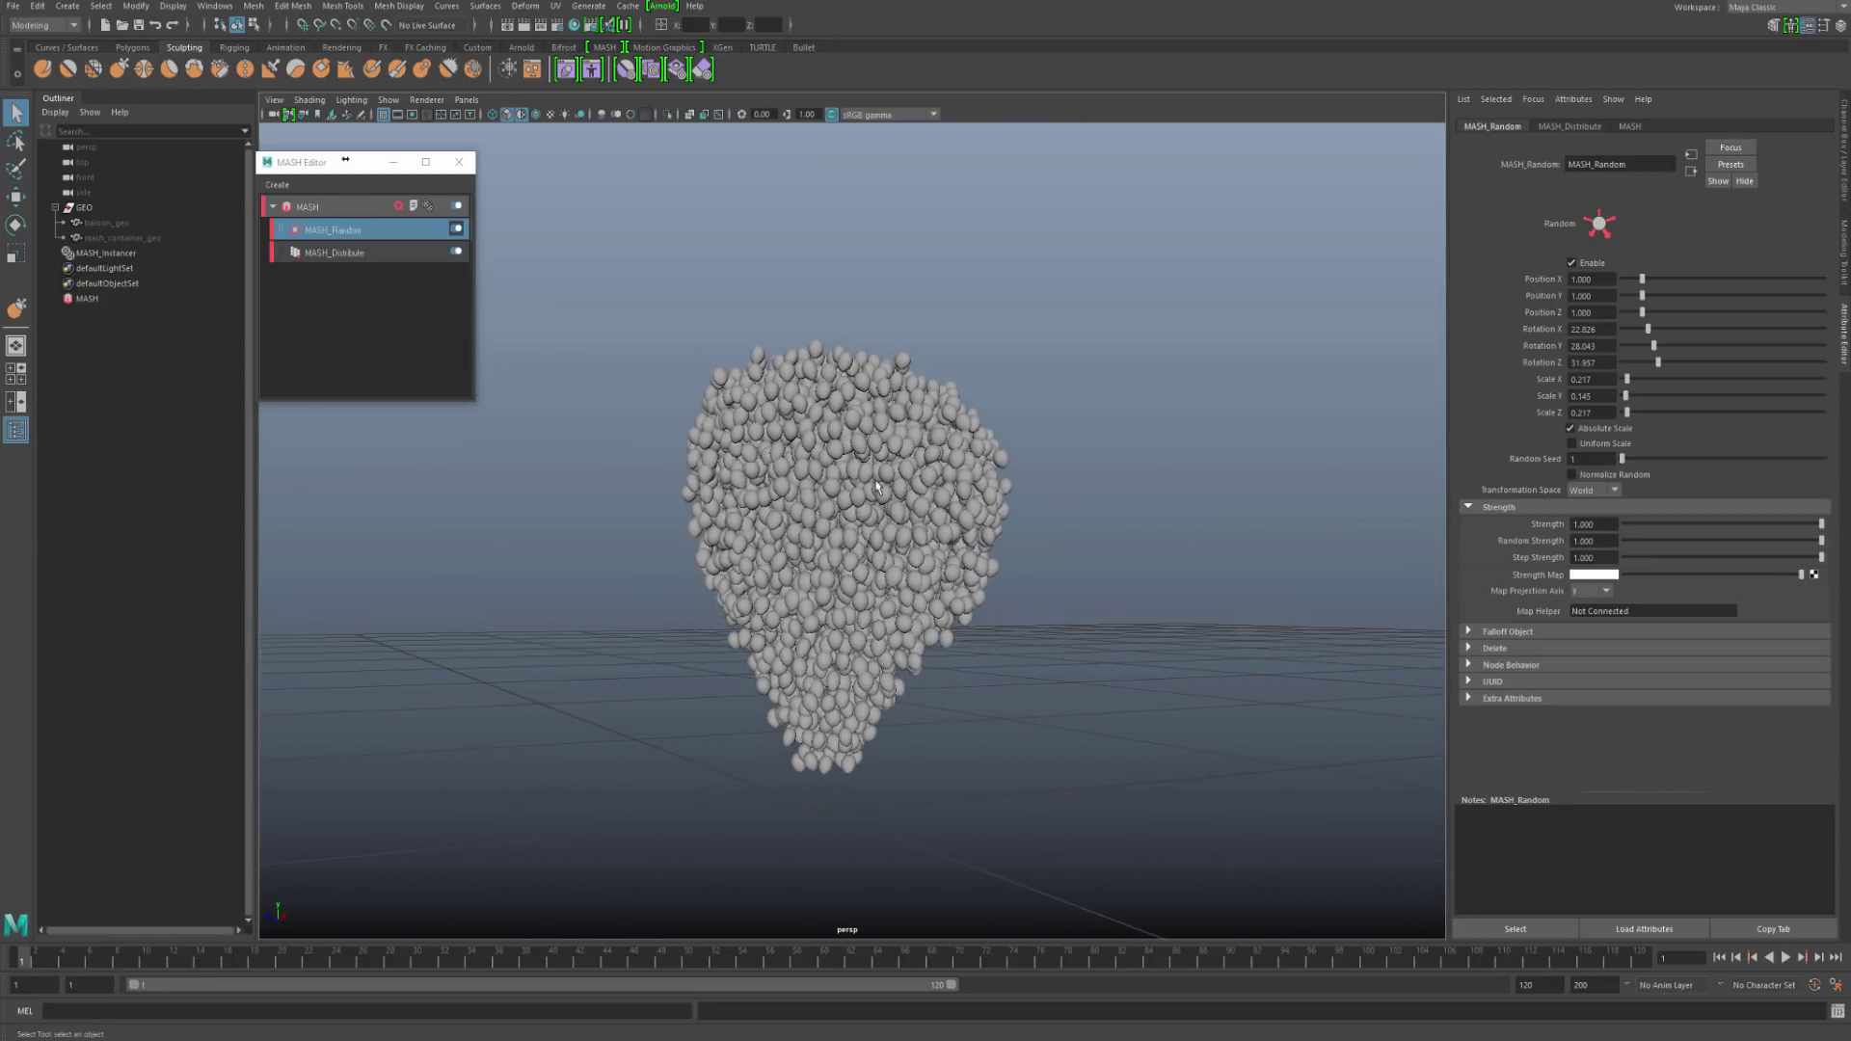
# Step: Add a Visibility node to the MASH network and check the network's nodes, ending on MASH_Visibility's attributes
pyautogui.click(321, 206)
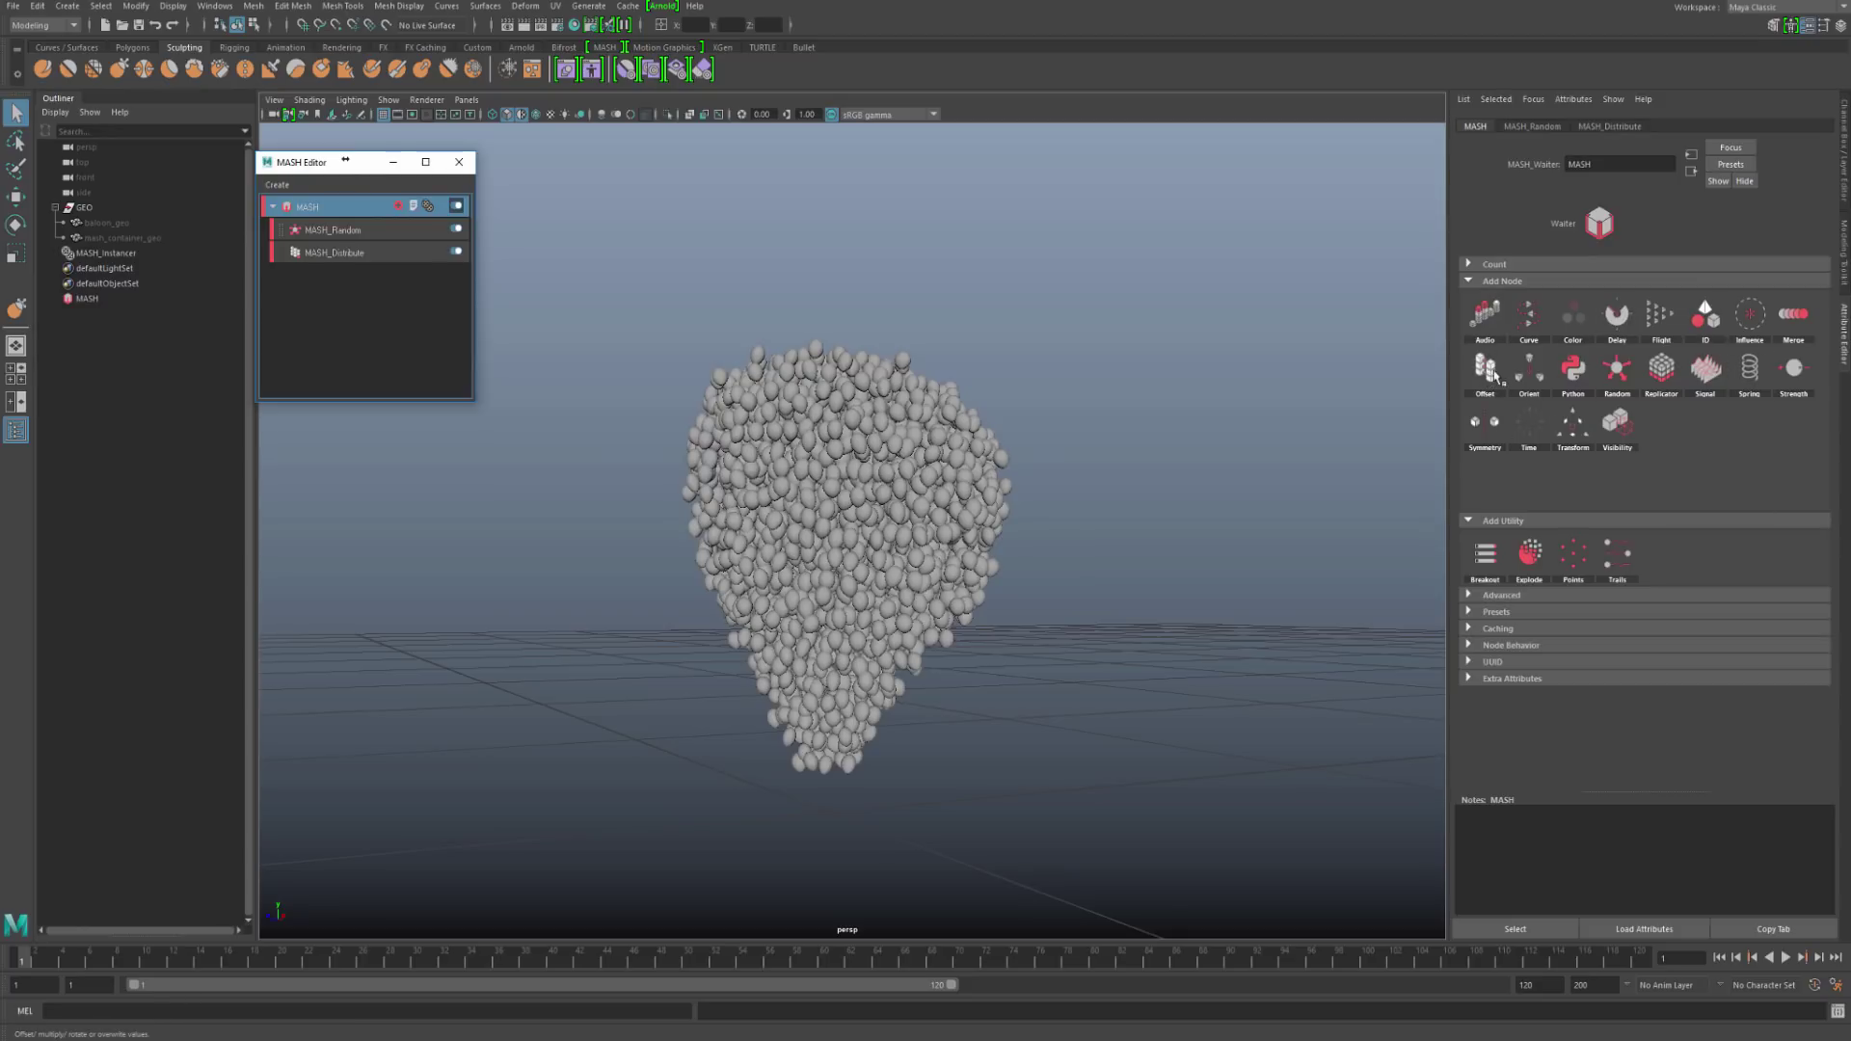
pyautogui.click(1639, 436)
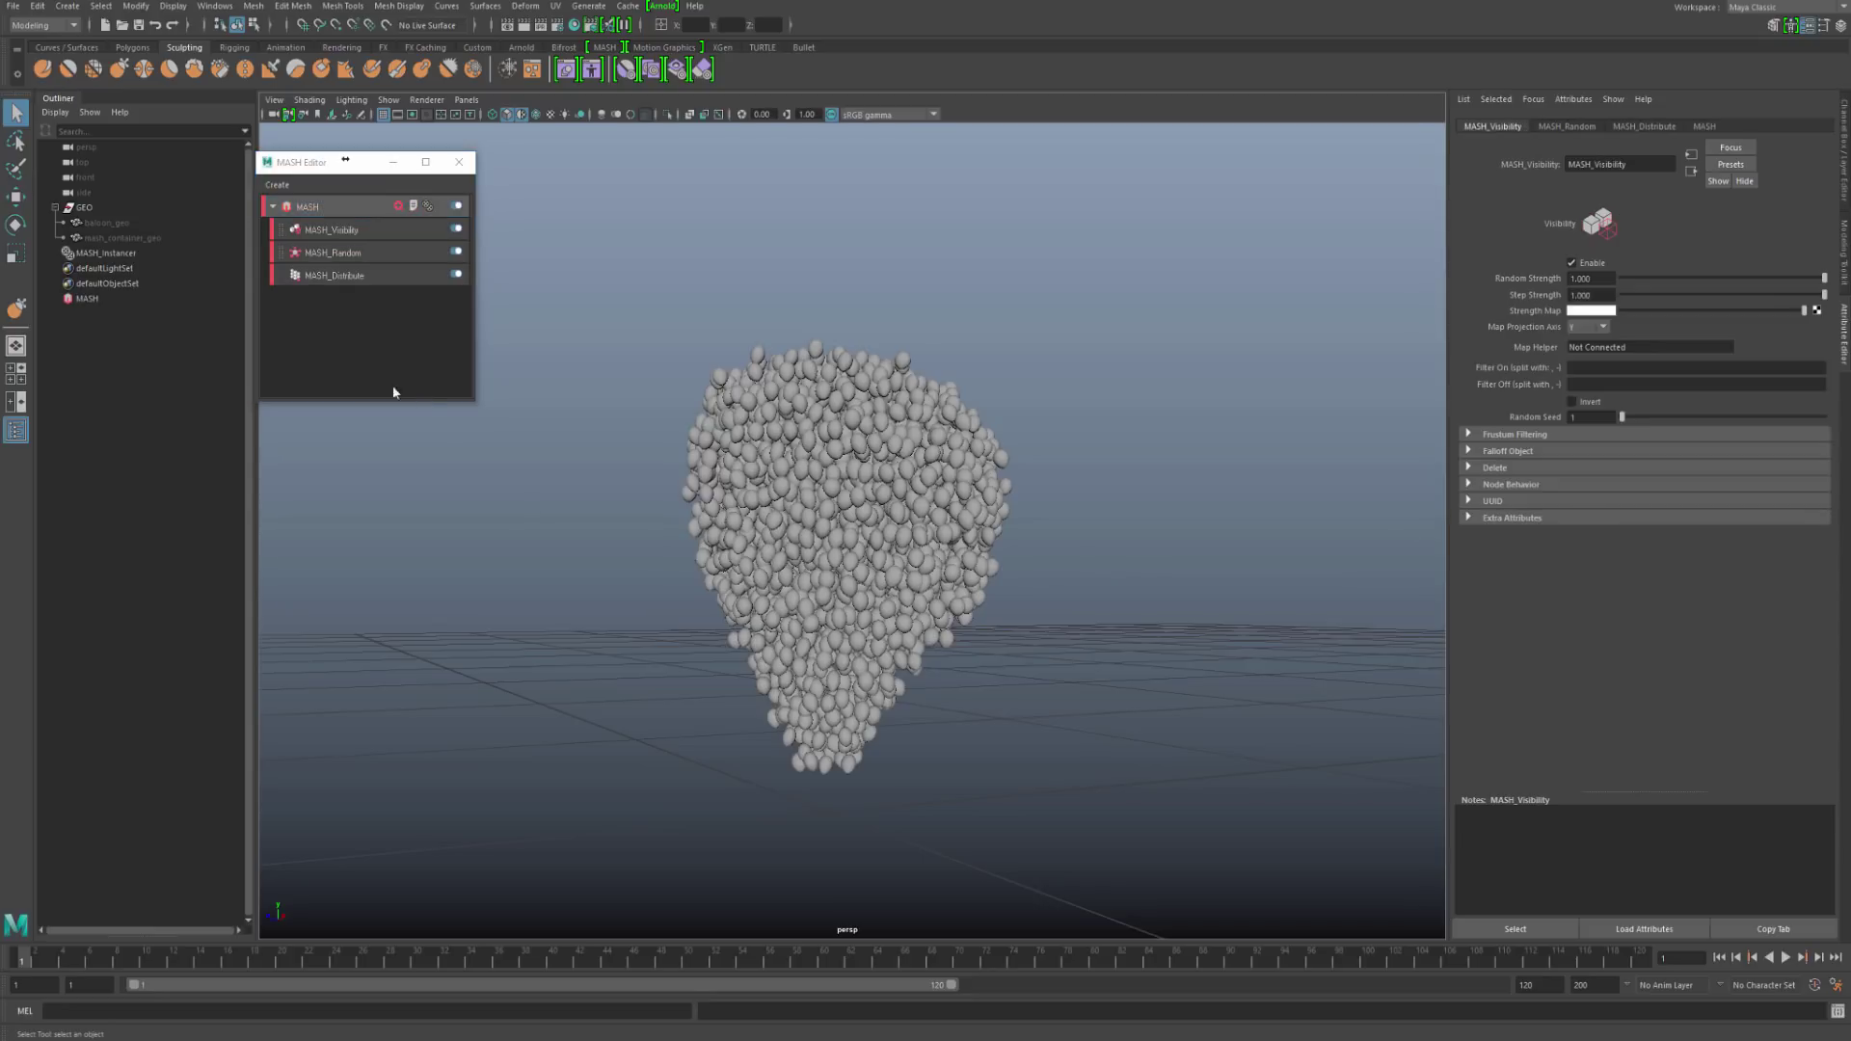
pyautogui.click(364, 235)
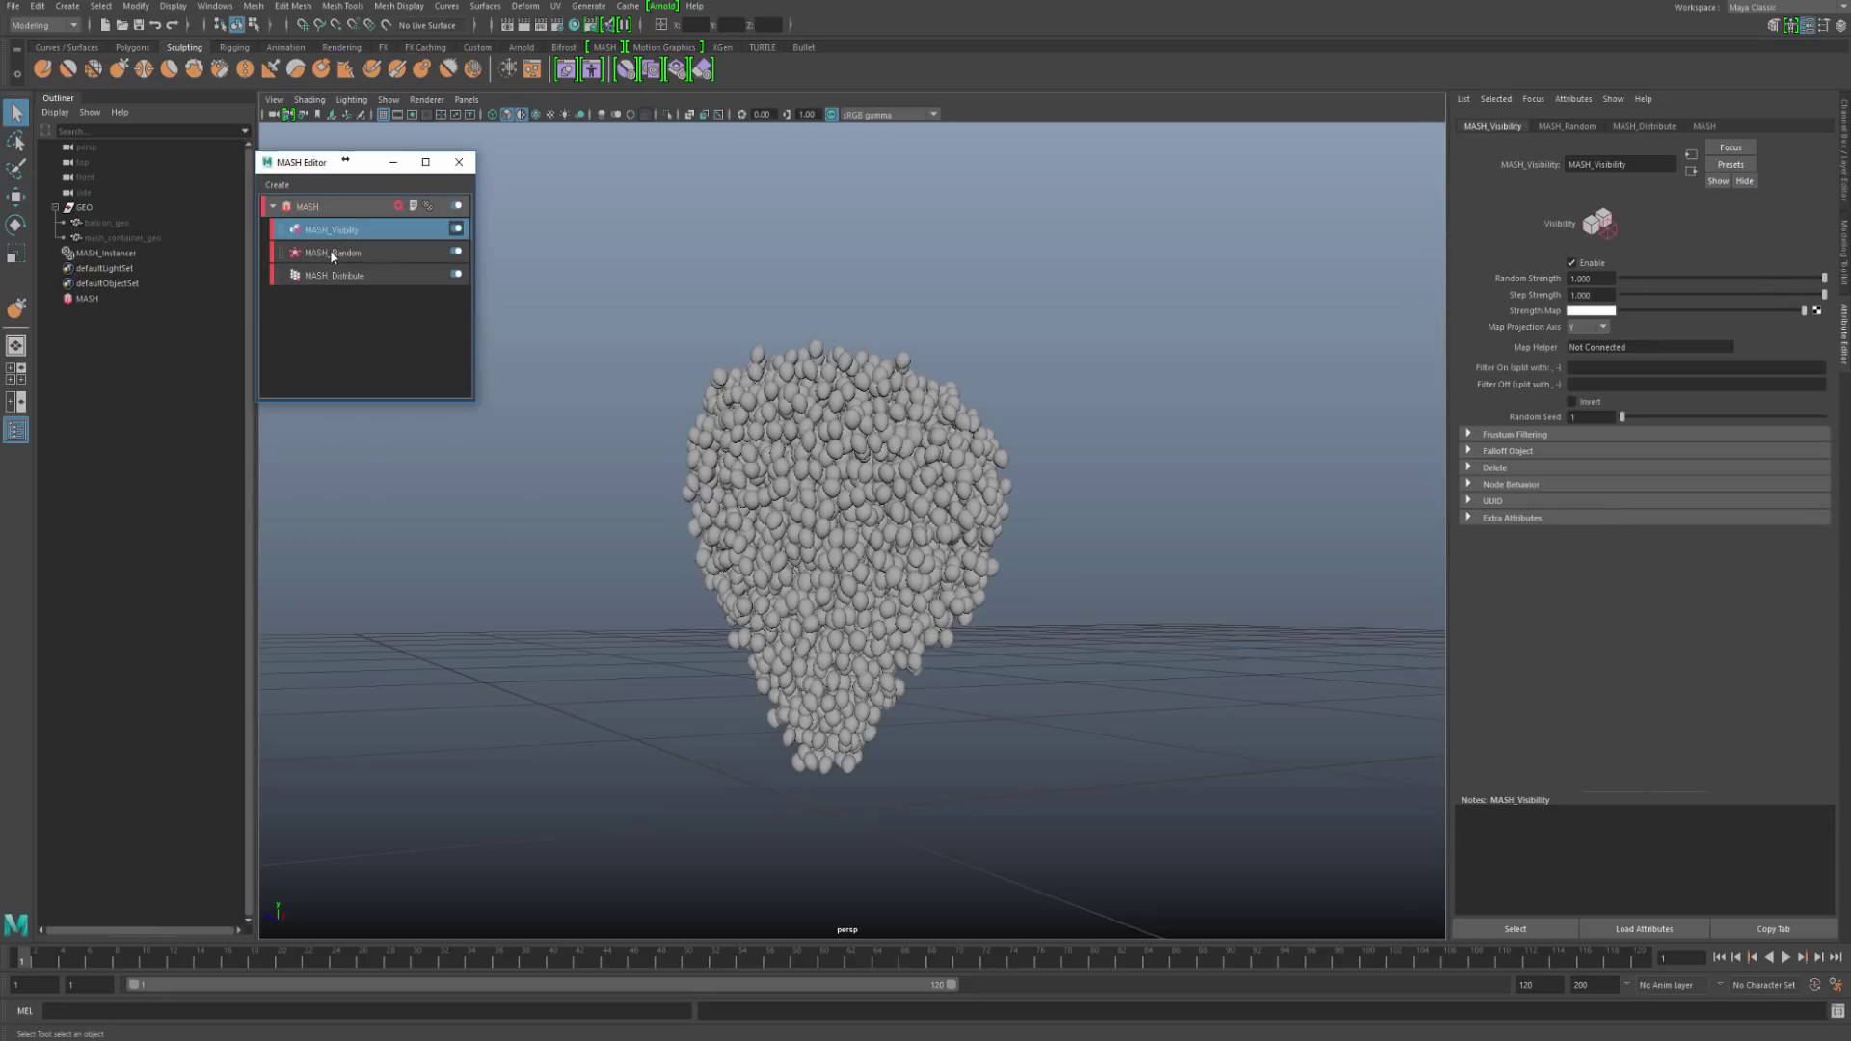
pyautogui.click(331, 254)
pyautogui.click(333, 276)
pyautogui.click(325, 236)
# Step: Set MASH_Visibility's Random Strength to about 0.69 to thin out the balloons, checking the cluster from several angles
pyautogui.moveTo(1824, 277); pyautogui.dragTo(1726, 287)
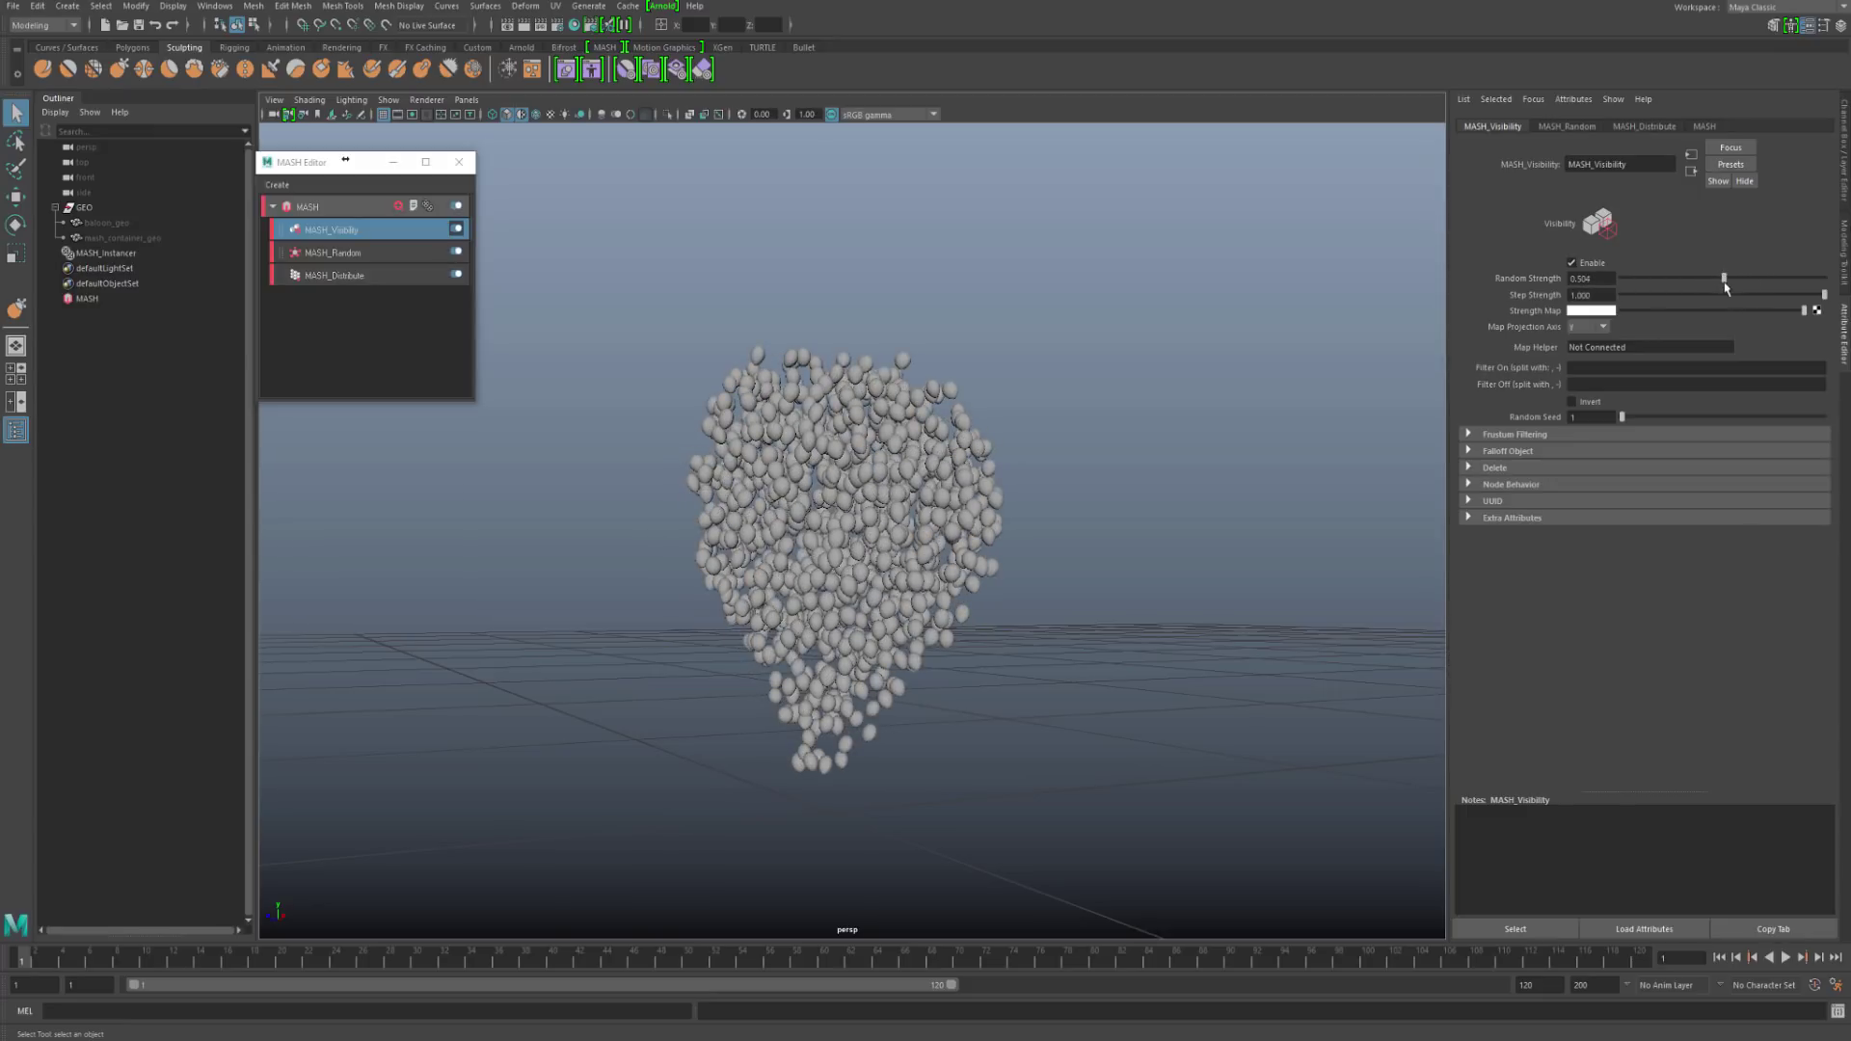
pyautogui.keyDown('alt'); pyautogui.moveTo(1137, 561); pyautogui.dragTo(1456, 511); pyautogui.keyUp('alt')
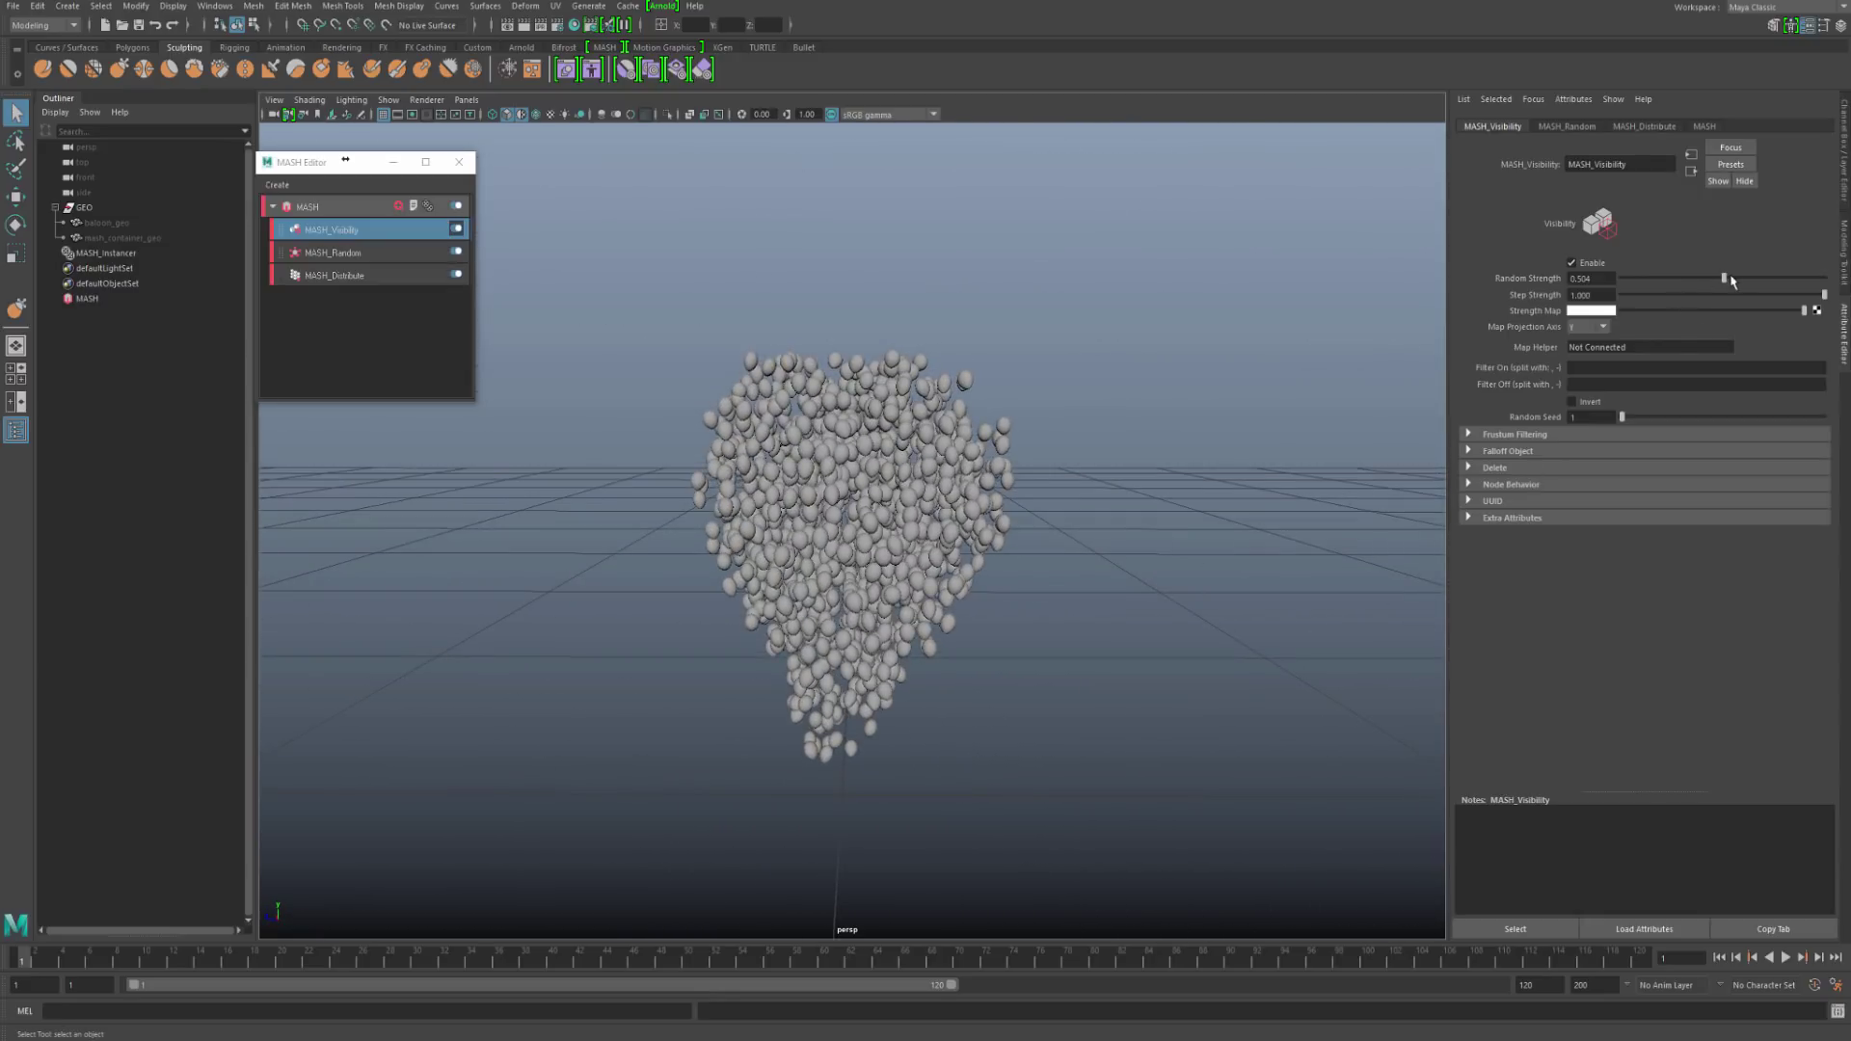
pyautogui.moveTo(1725, 279); pyautogui.dragTo(1749, 280)
pyautogui.keyDown('alt'); pyautogui.moveTo(1308, 521); pyautogui.dragTo(1060, 625); pyautogui.keyUp('alt')
pyautogui.moveTo(1749, 279); pyautogui.dragTo(1762, 280)
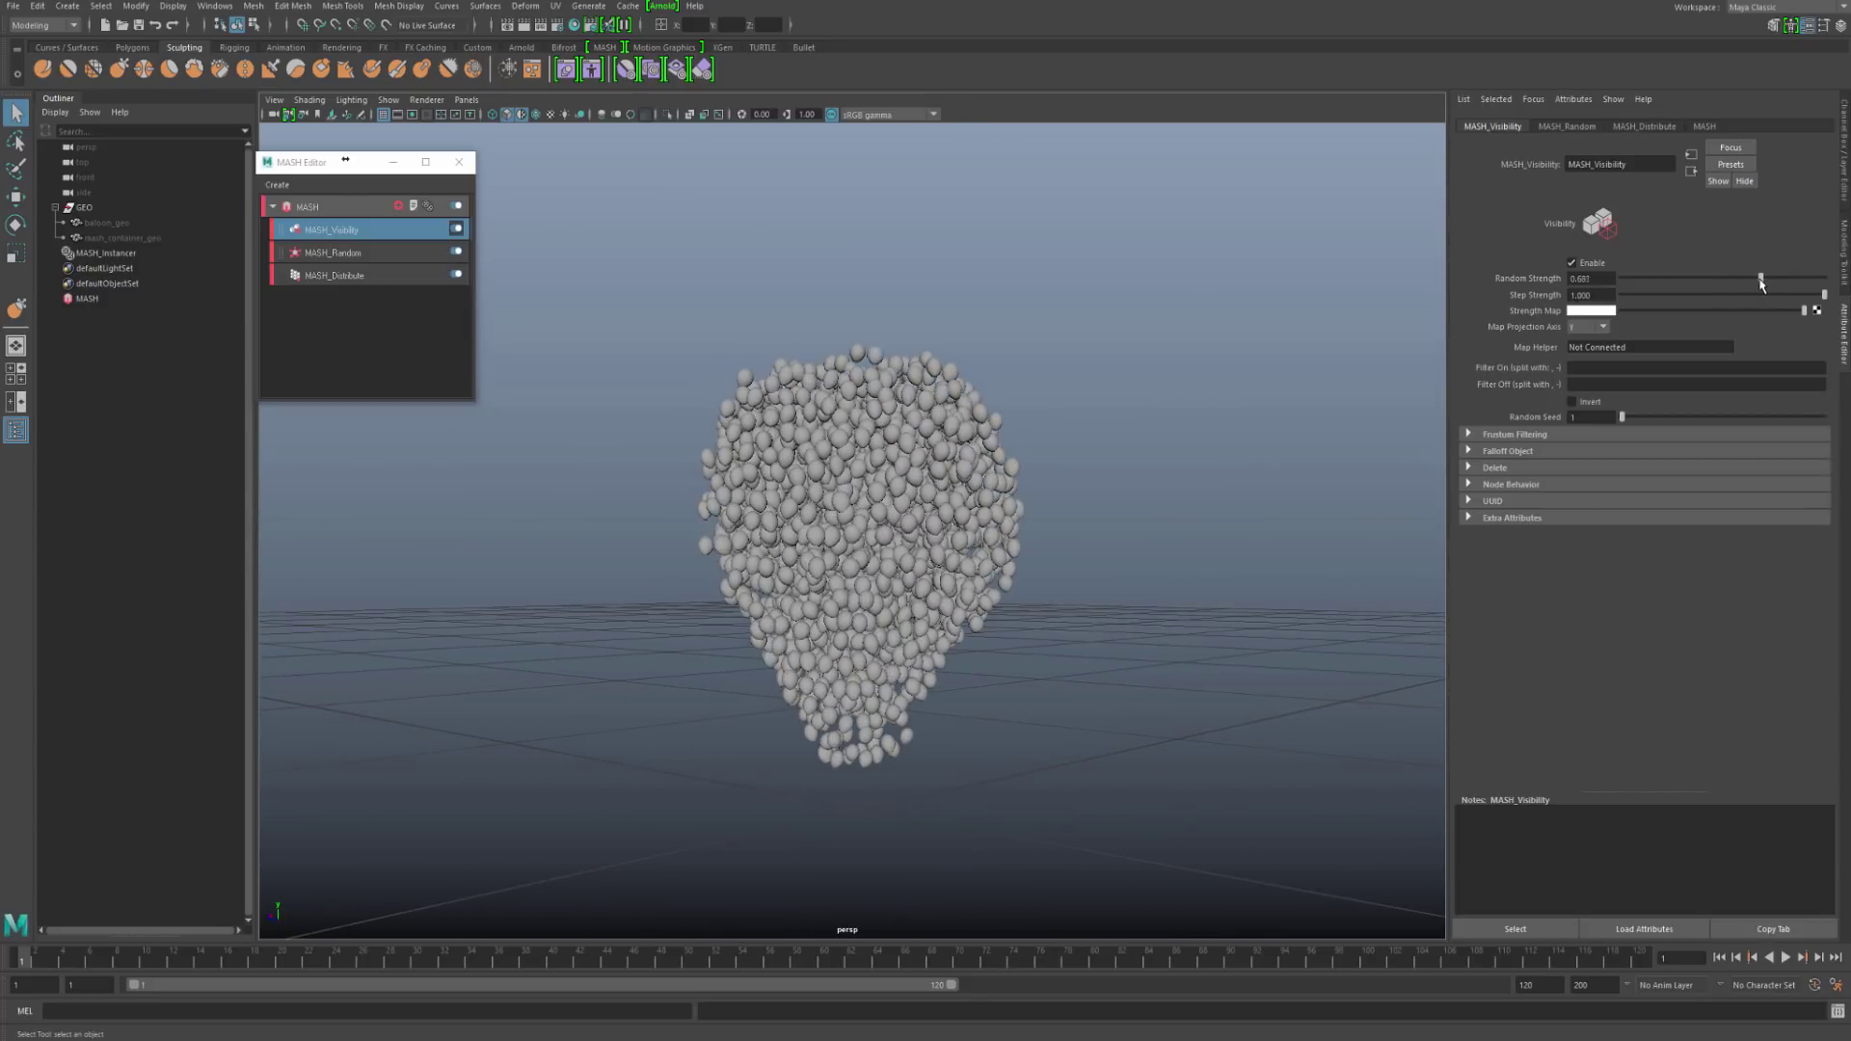
pyautogui.keyDown('alt'); pyautogui.moveTo(1168, 612); pyautogui.dragTo(1126, 638); pyautogui.keyUp('alt')
# Step: Set MASH_Random's Position X, Y and Z to about 1.74, 2.07 and 2.10 to scatter the balloons further
pyautogui.click(342, 278)
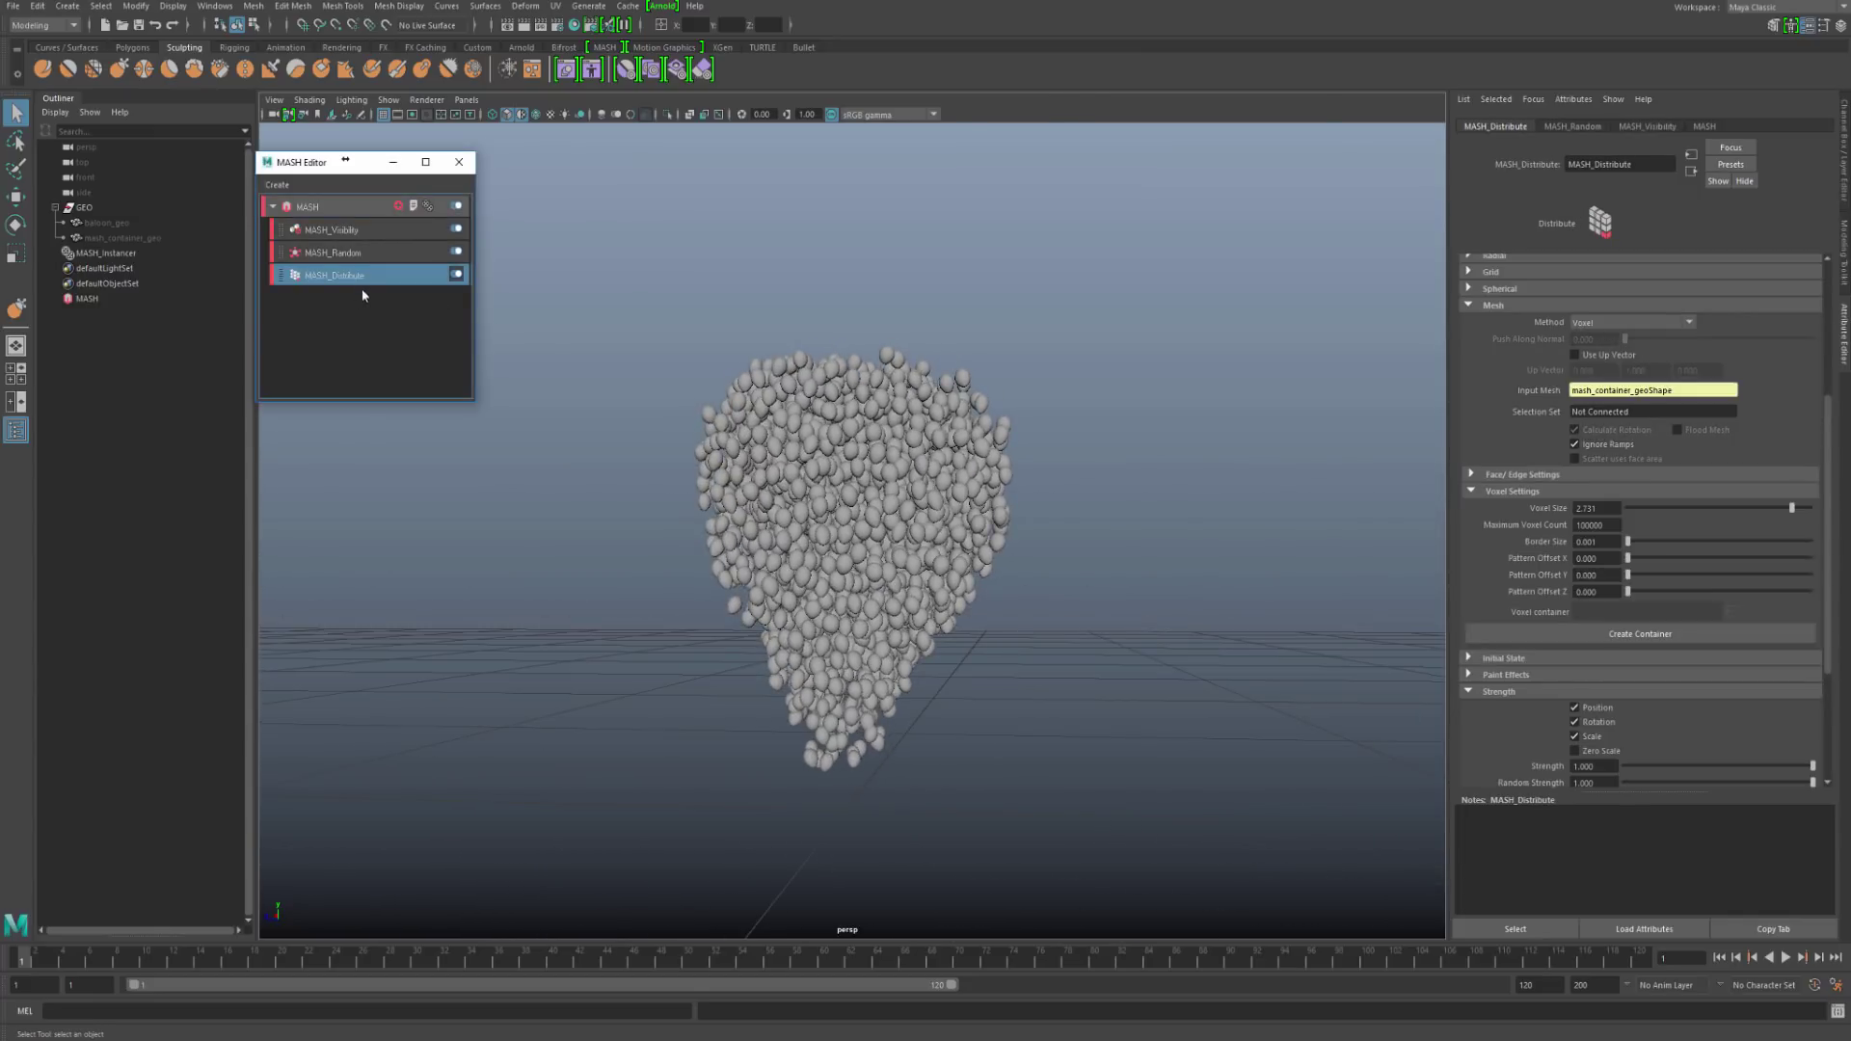
pyautogui.click(332, 253)
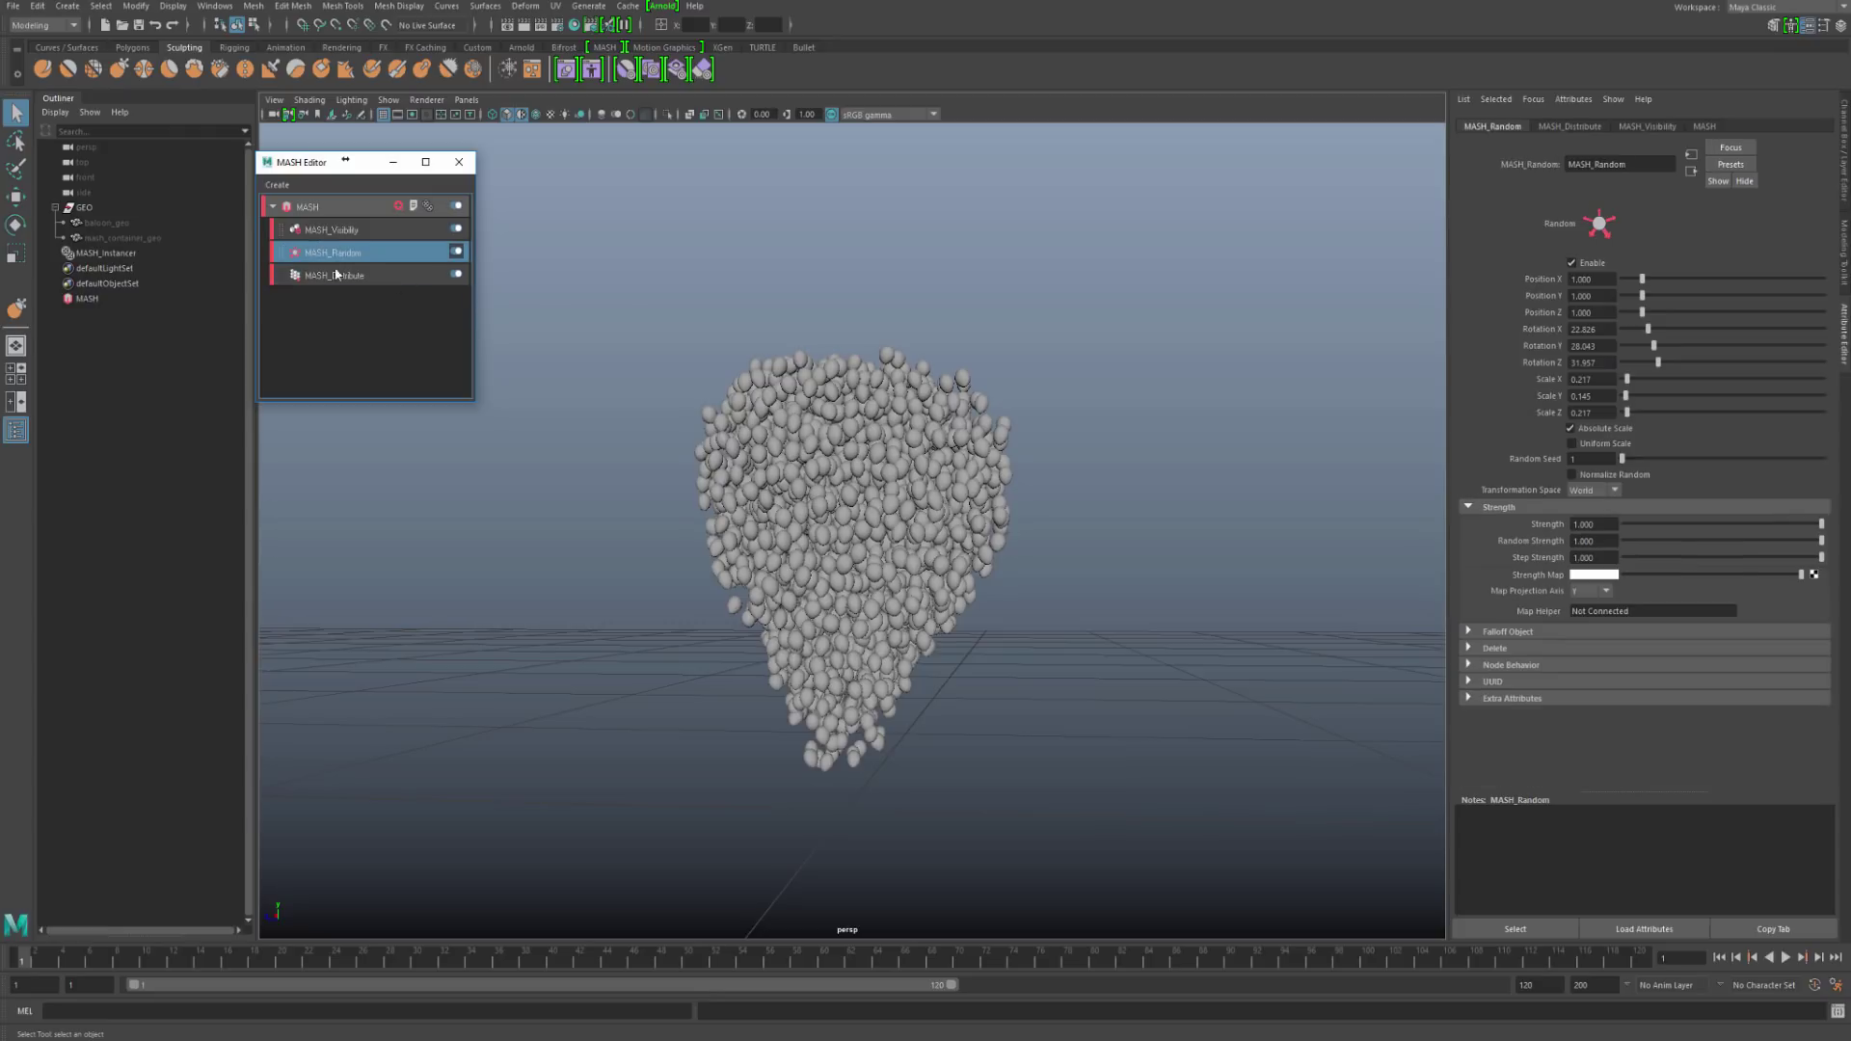
pyautogui.moveTo(1646, 281); pyautogui.dragTo(1667, 314)
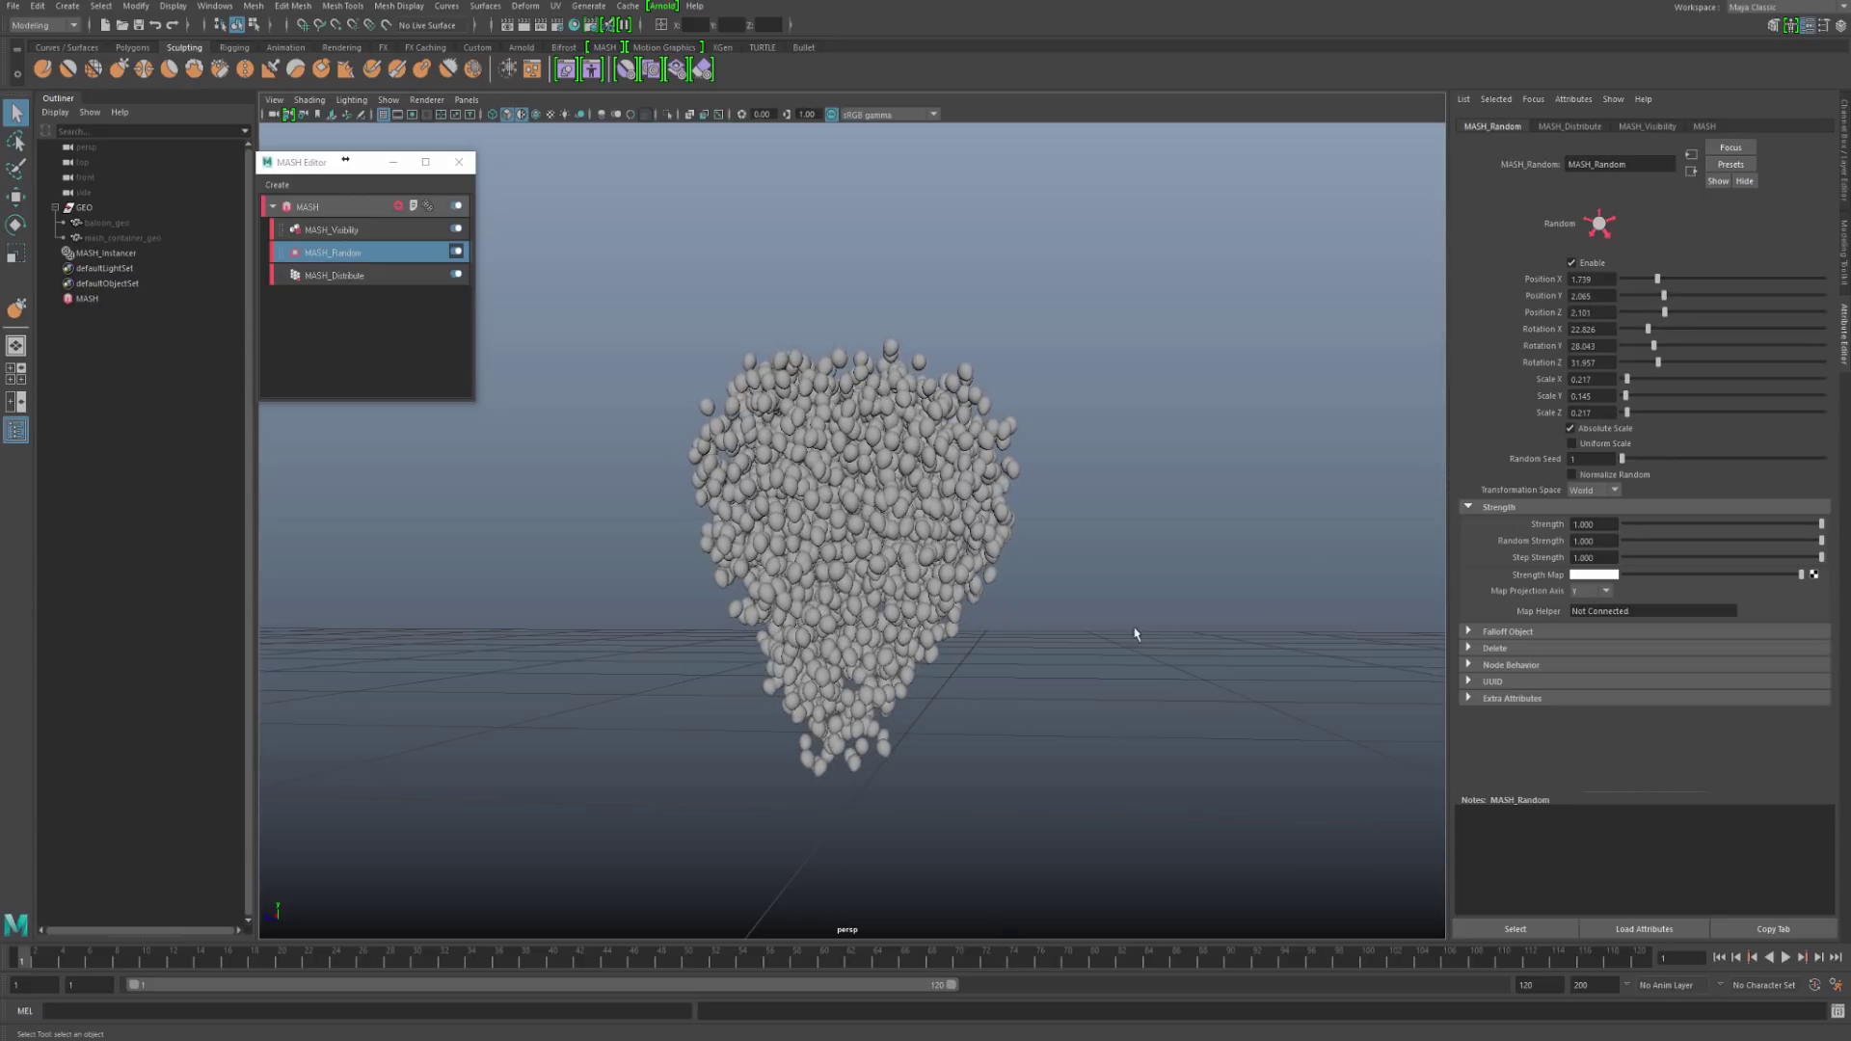
pyautogui.moveTo(1157, 607)
pyautogui.keyDown('alt'); pyautogui.mouseDown()
pyautogui.moveTo(1219, 640)
pyautogui.moveTo(1211, 617)
pyautogui.moveTo(1240, 608)
pyautogui.moveTo(1138, 579)
pyautogui.moveTo(1127, 594)
pyautogui.mouseUp(); pyautogui.keyUp('alt')
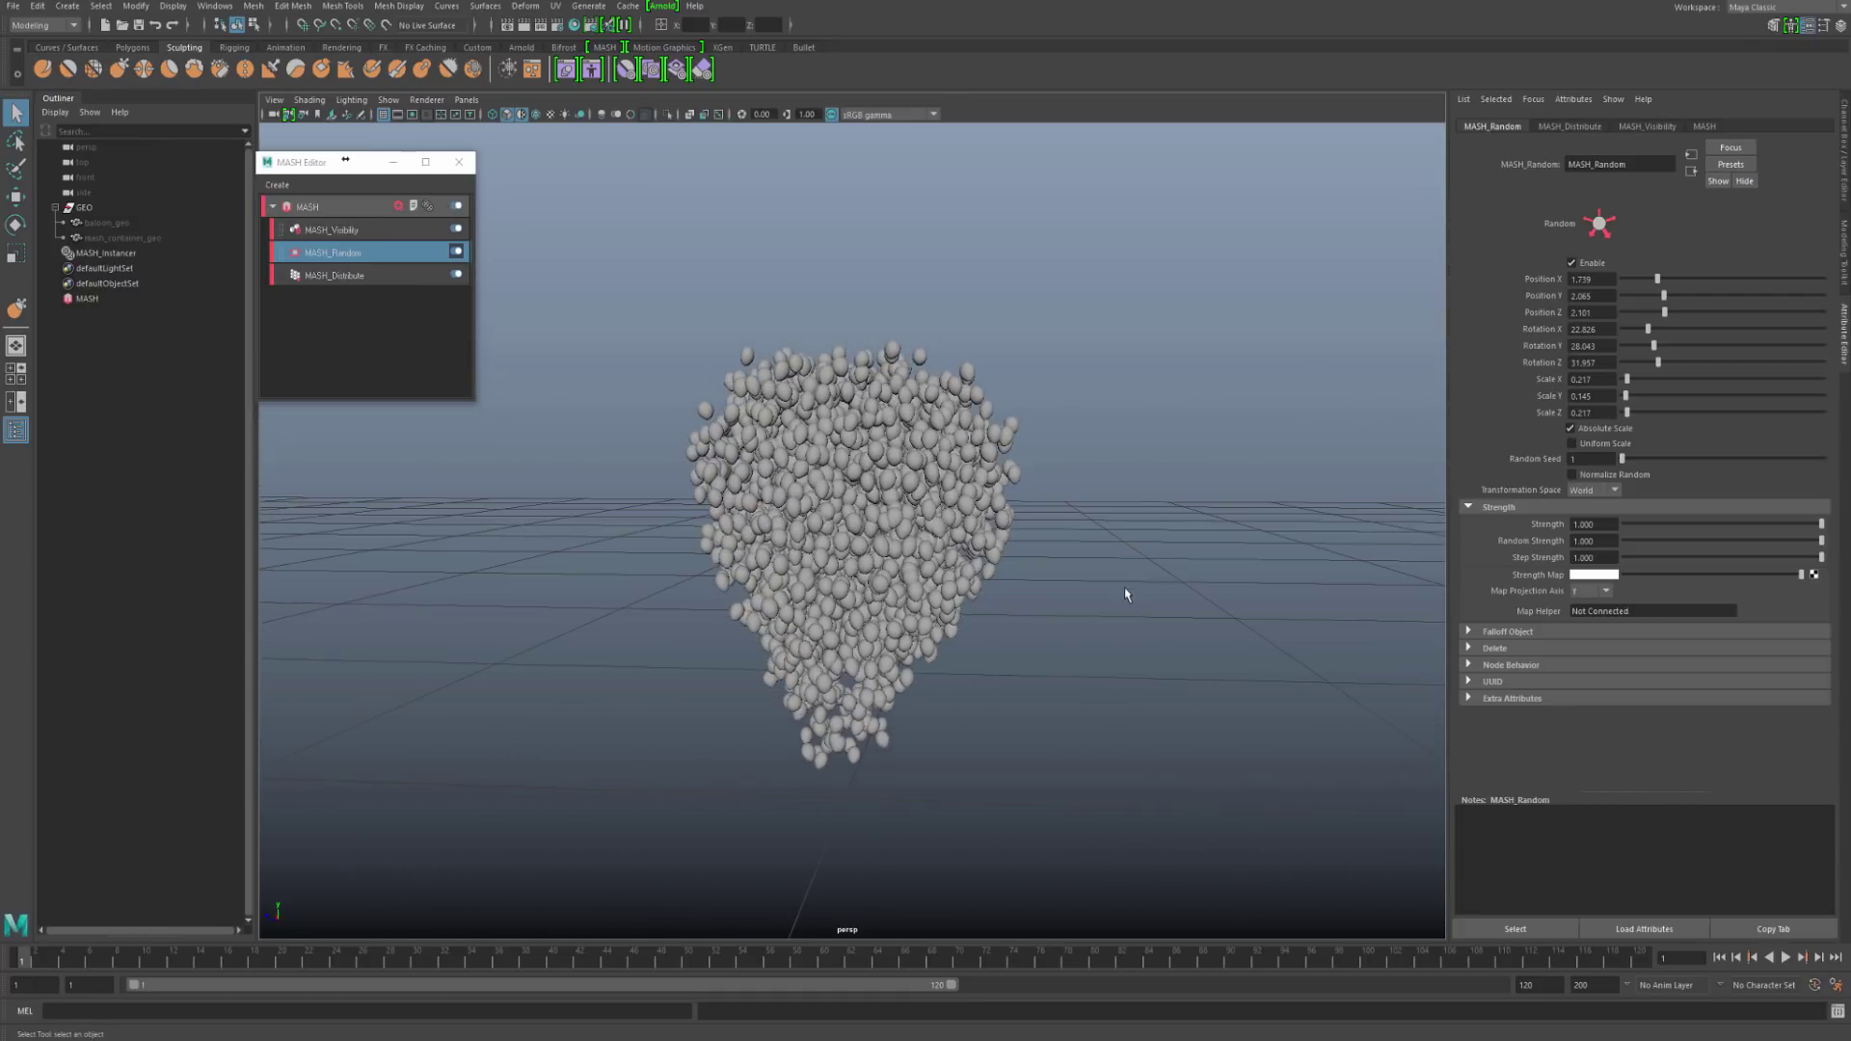
# Step: Look over the node types available on the MASH waiter and the balloon cluster, and close the MASH Editor
pyautogui.moveTo(301, 162); pyautogui.dragTo(312, 154)
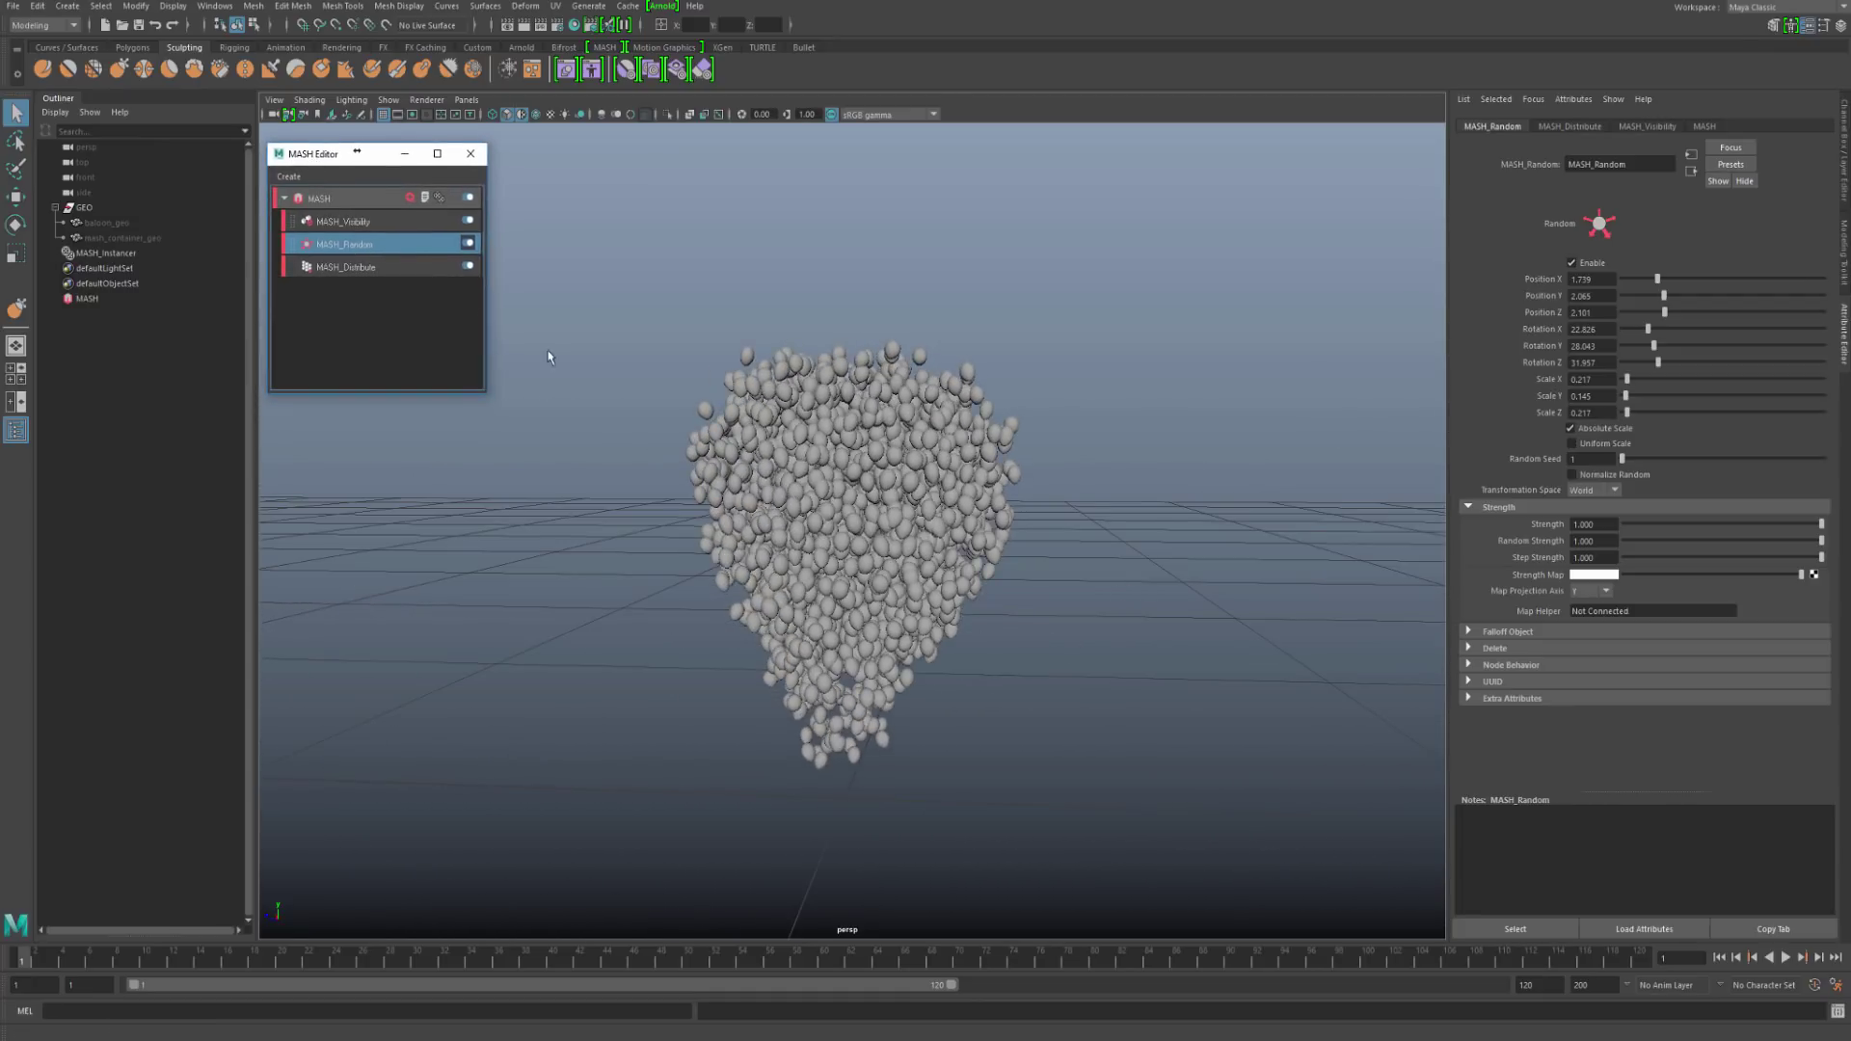
pyautogui.click(343, 201)
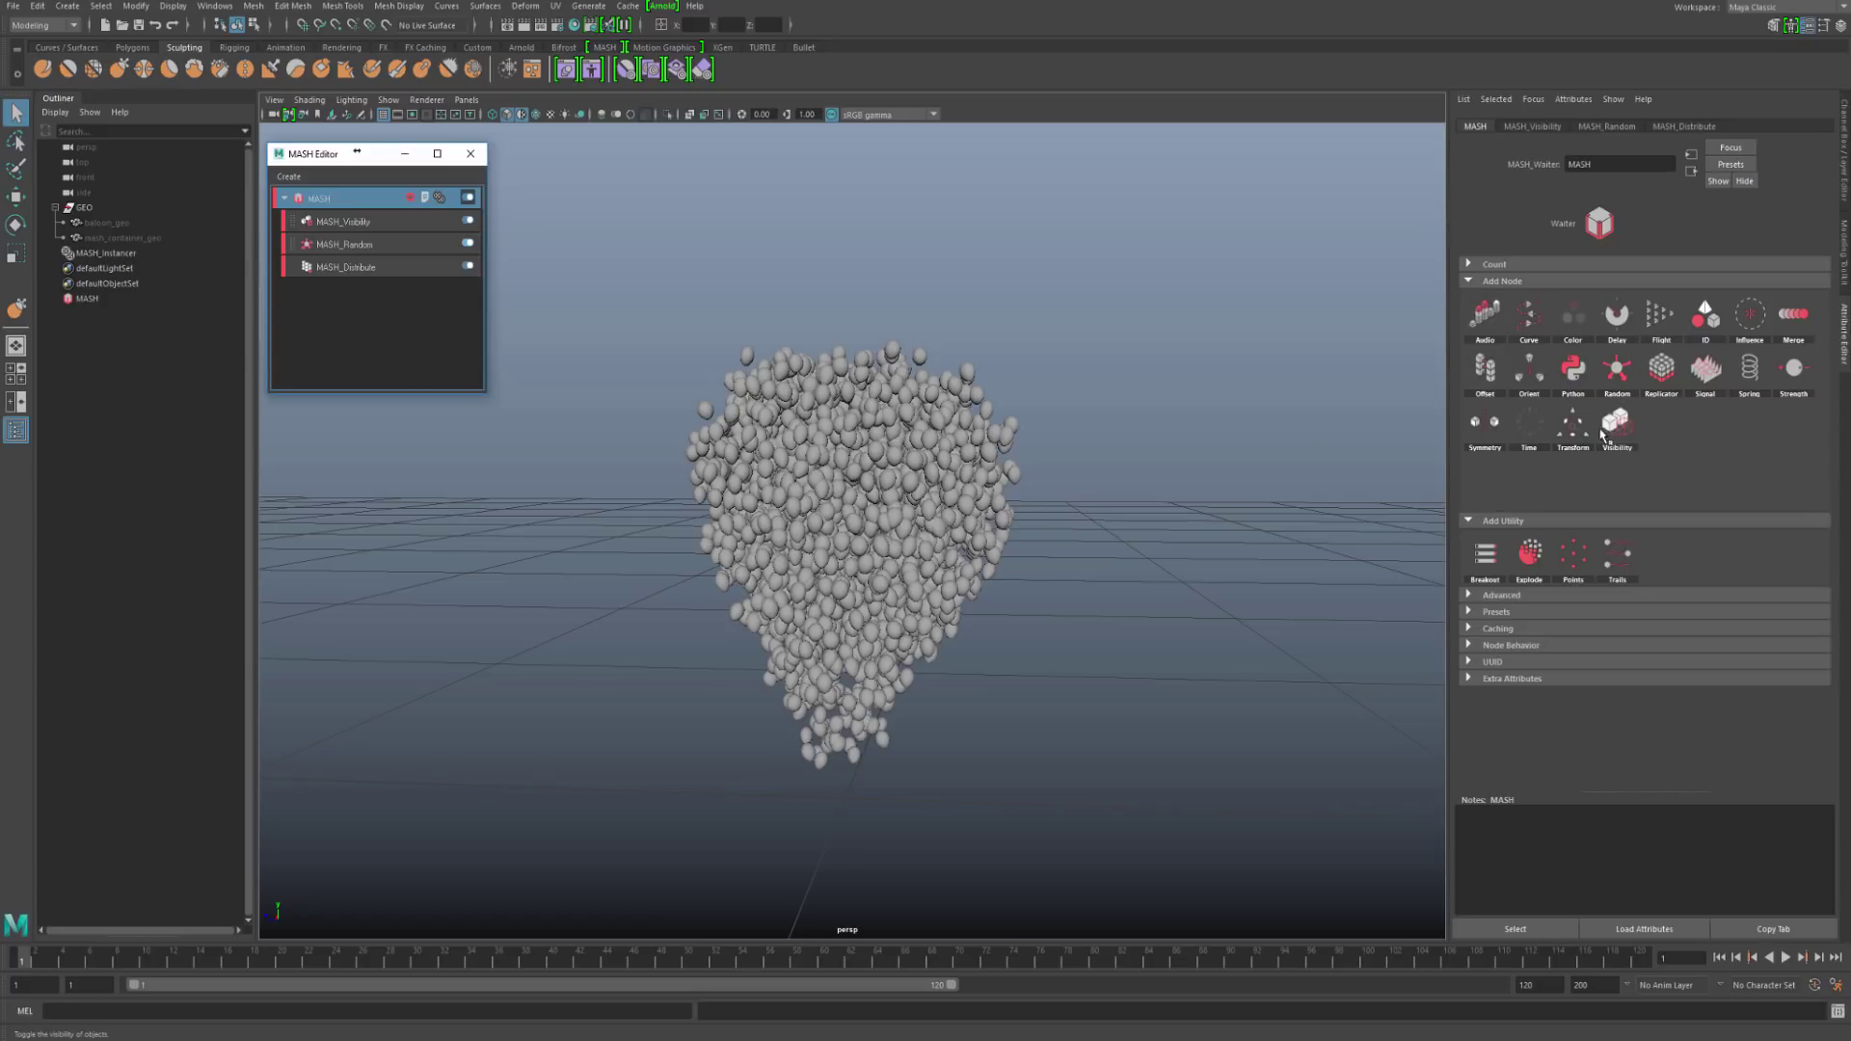
pyautogui.keyDown('alt'); pyautogui.moveTo(1090, 615); pyautogui.dragTo(1022, 625); pyautogui.keyUp('alt')
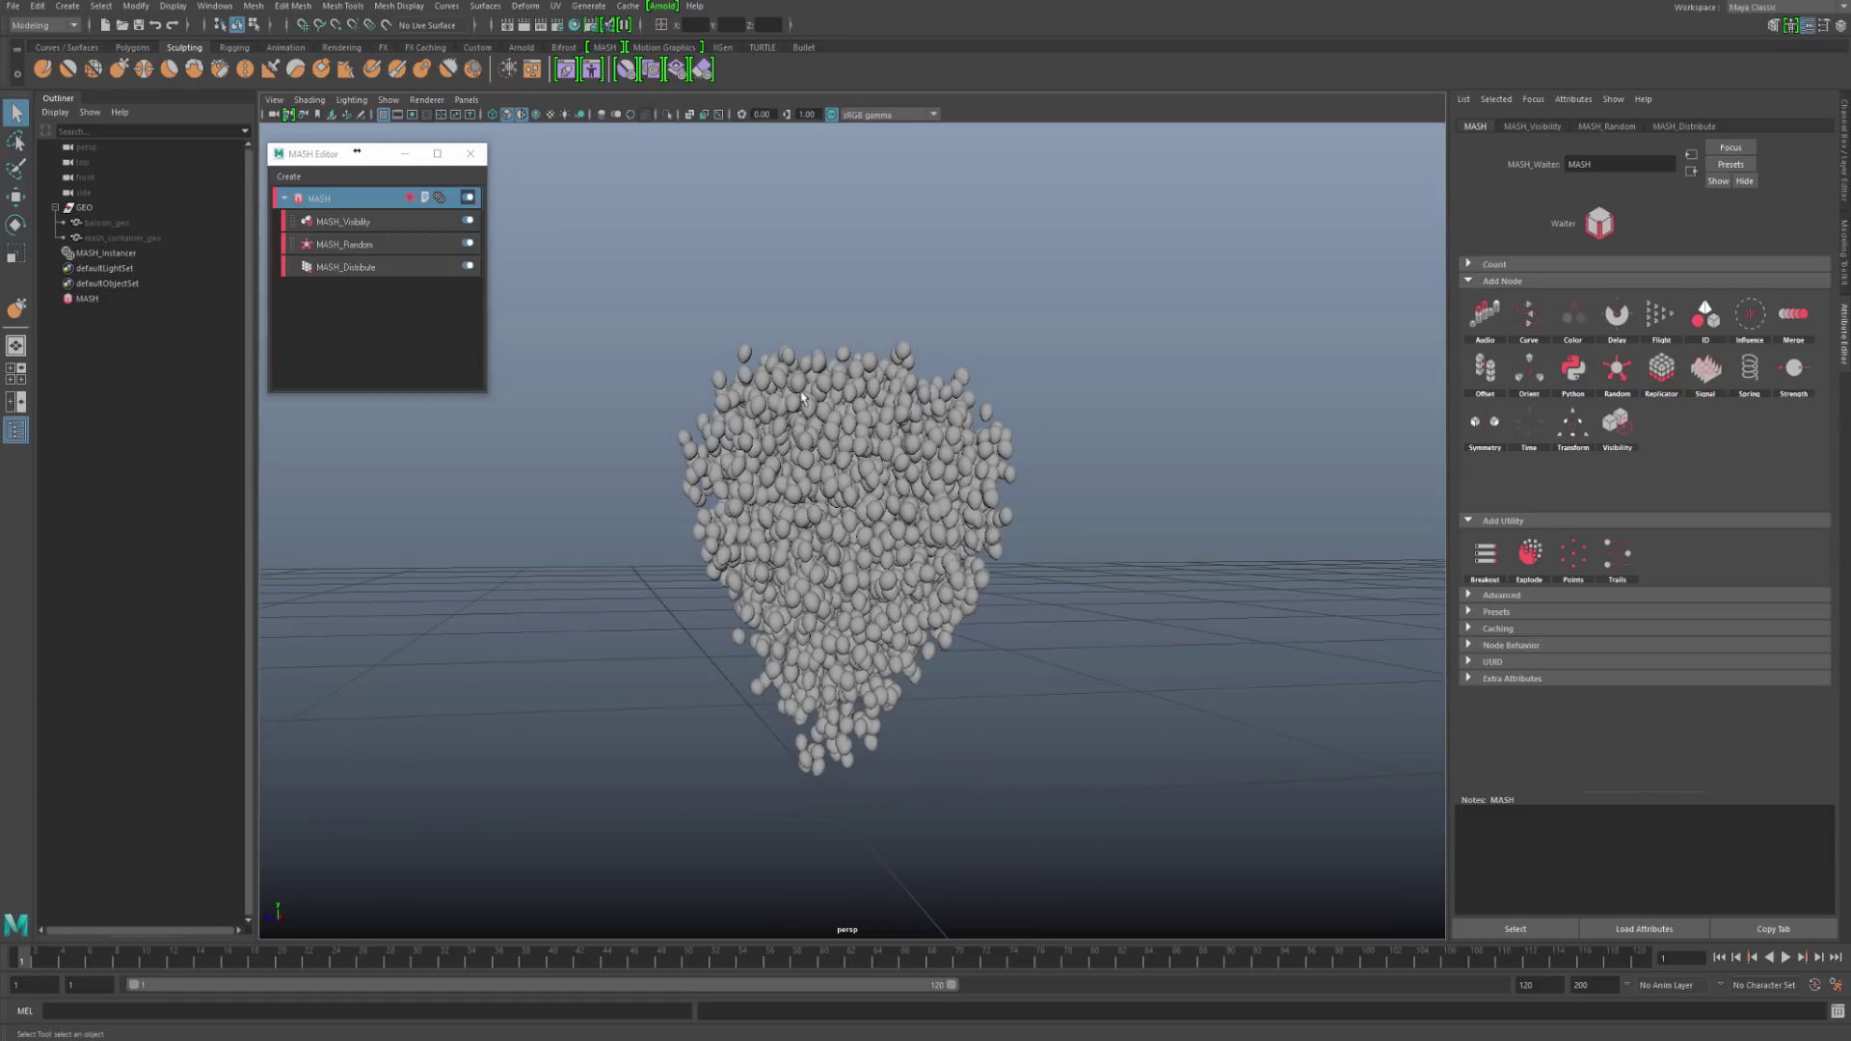
pyautogui.click(390, 304)
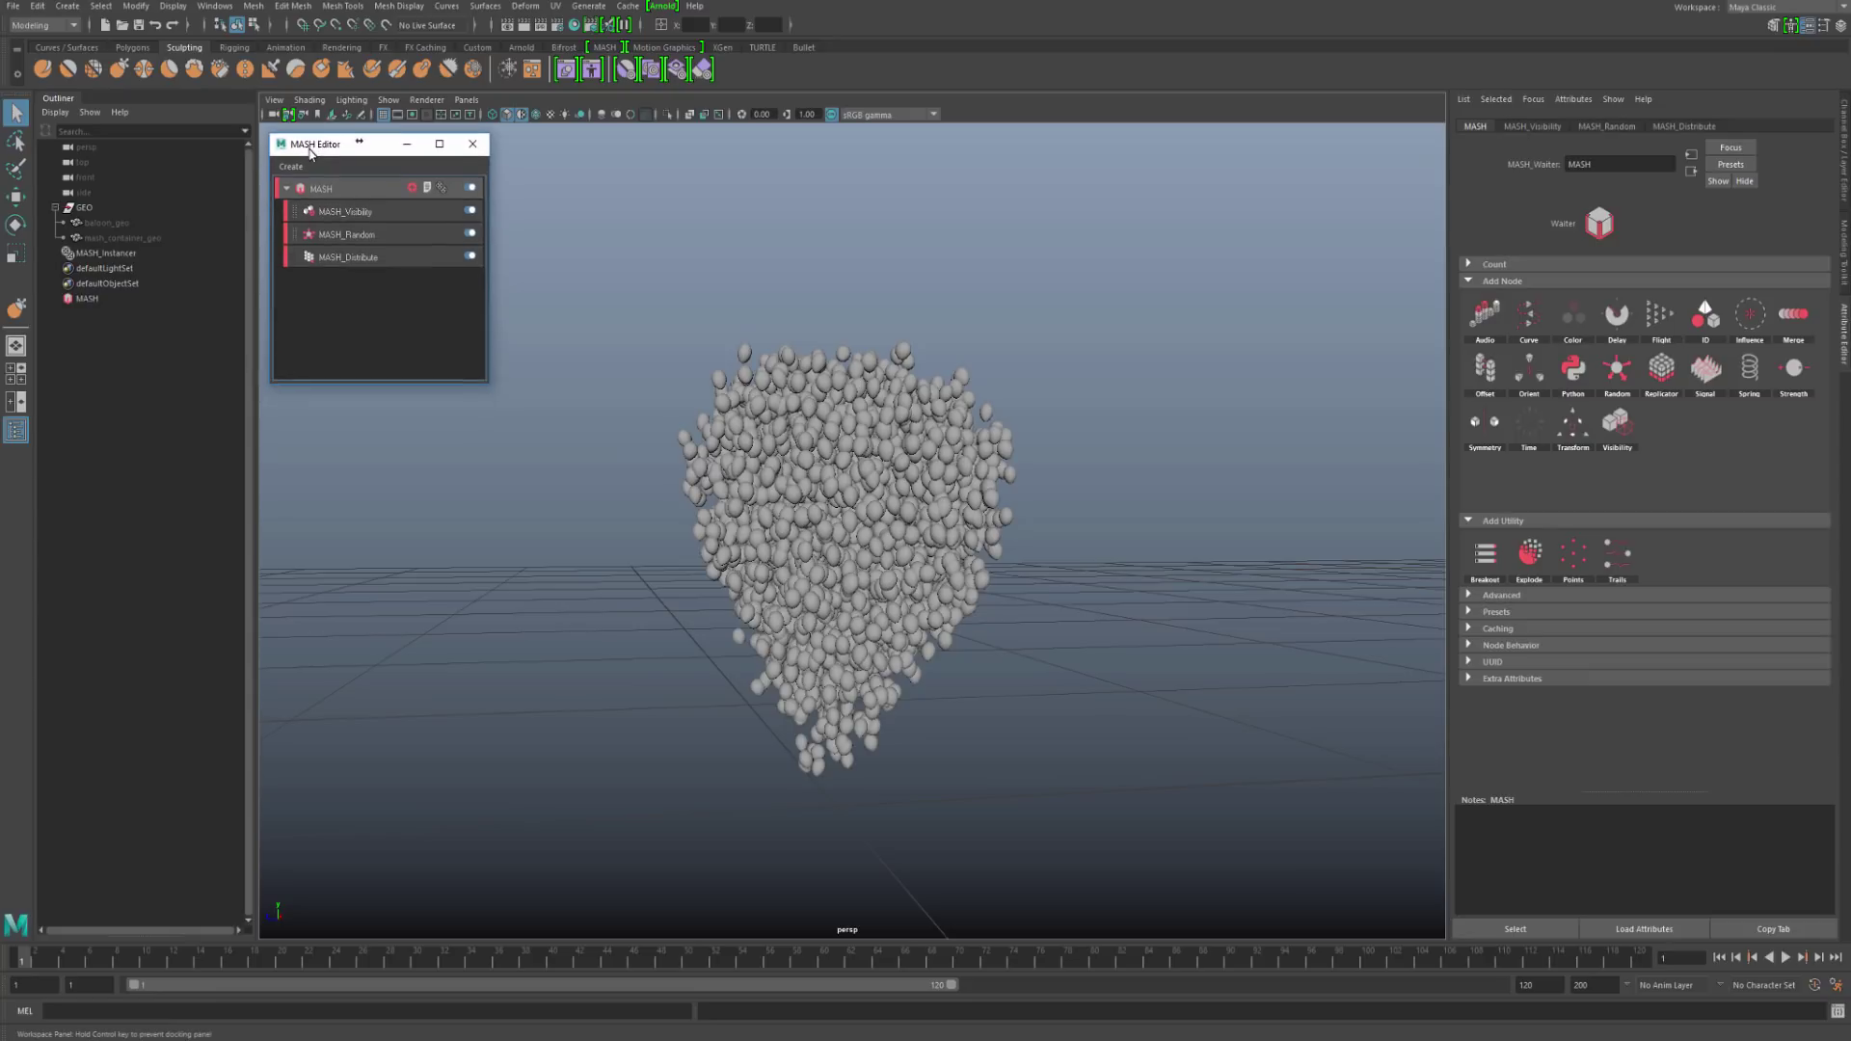
pyautogui.moveTo(310, 155); pyautogui.dragTo(312, 147)
pyautogui.keyDown('alt'); pyautogui.moveTo(1082, 546); pyautogui.dragTo(1035, 553); pyautogui.keyUp('alt')
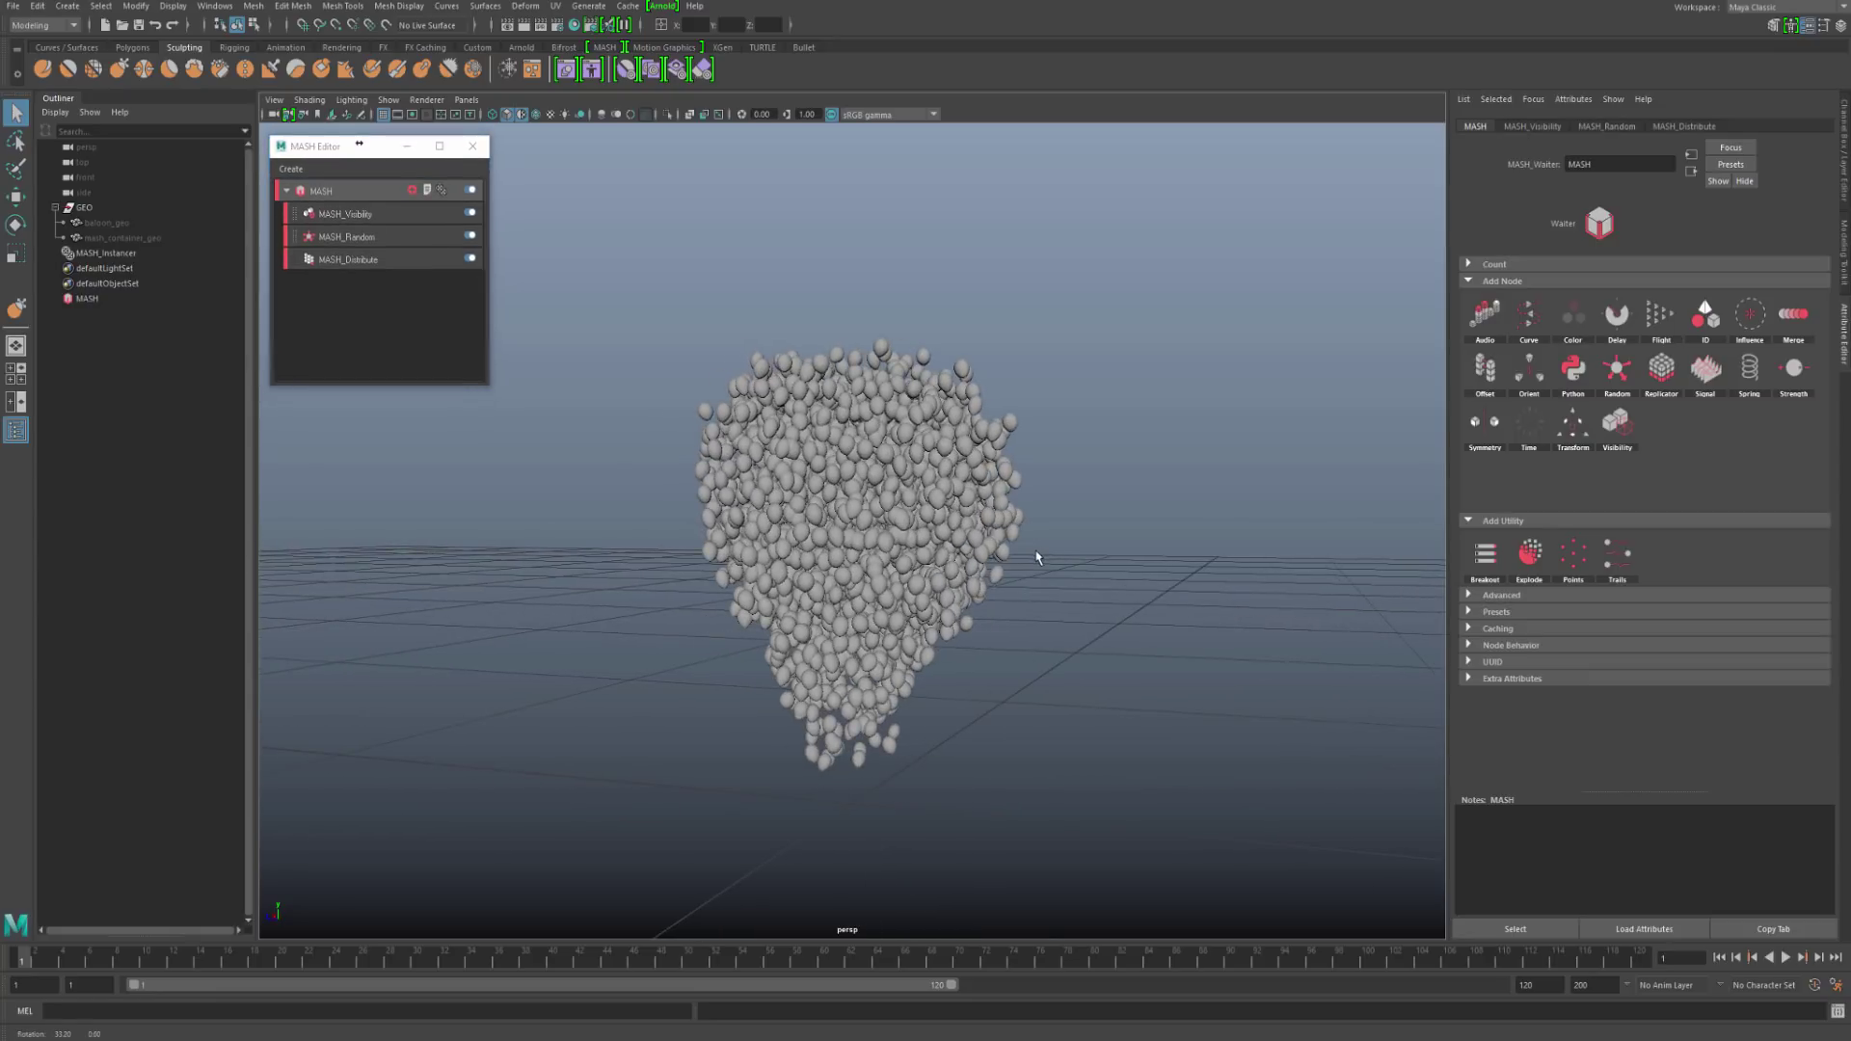
pyautogui.click(471, 147)
# Step: Create a new perspective camera for the viewport and rename it renderCam
pyautogui.click(466, 99)
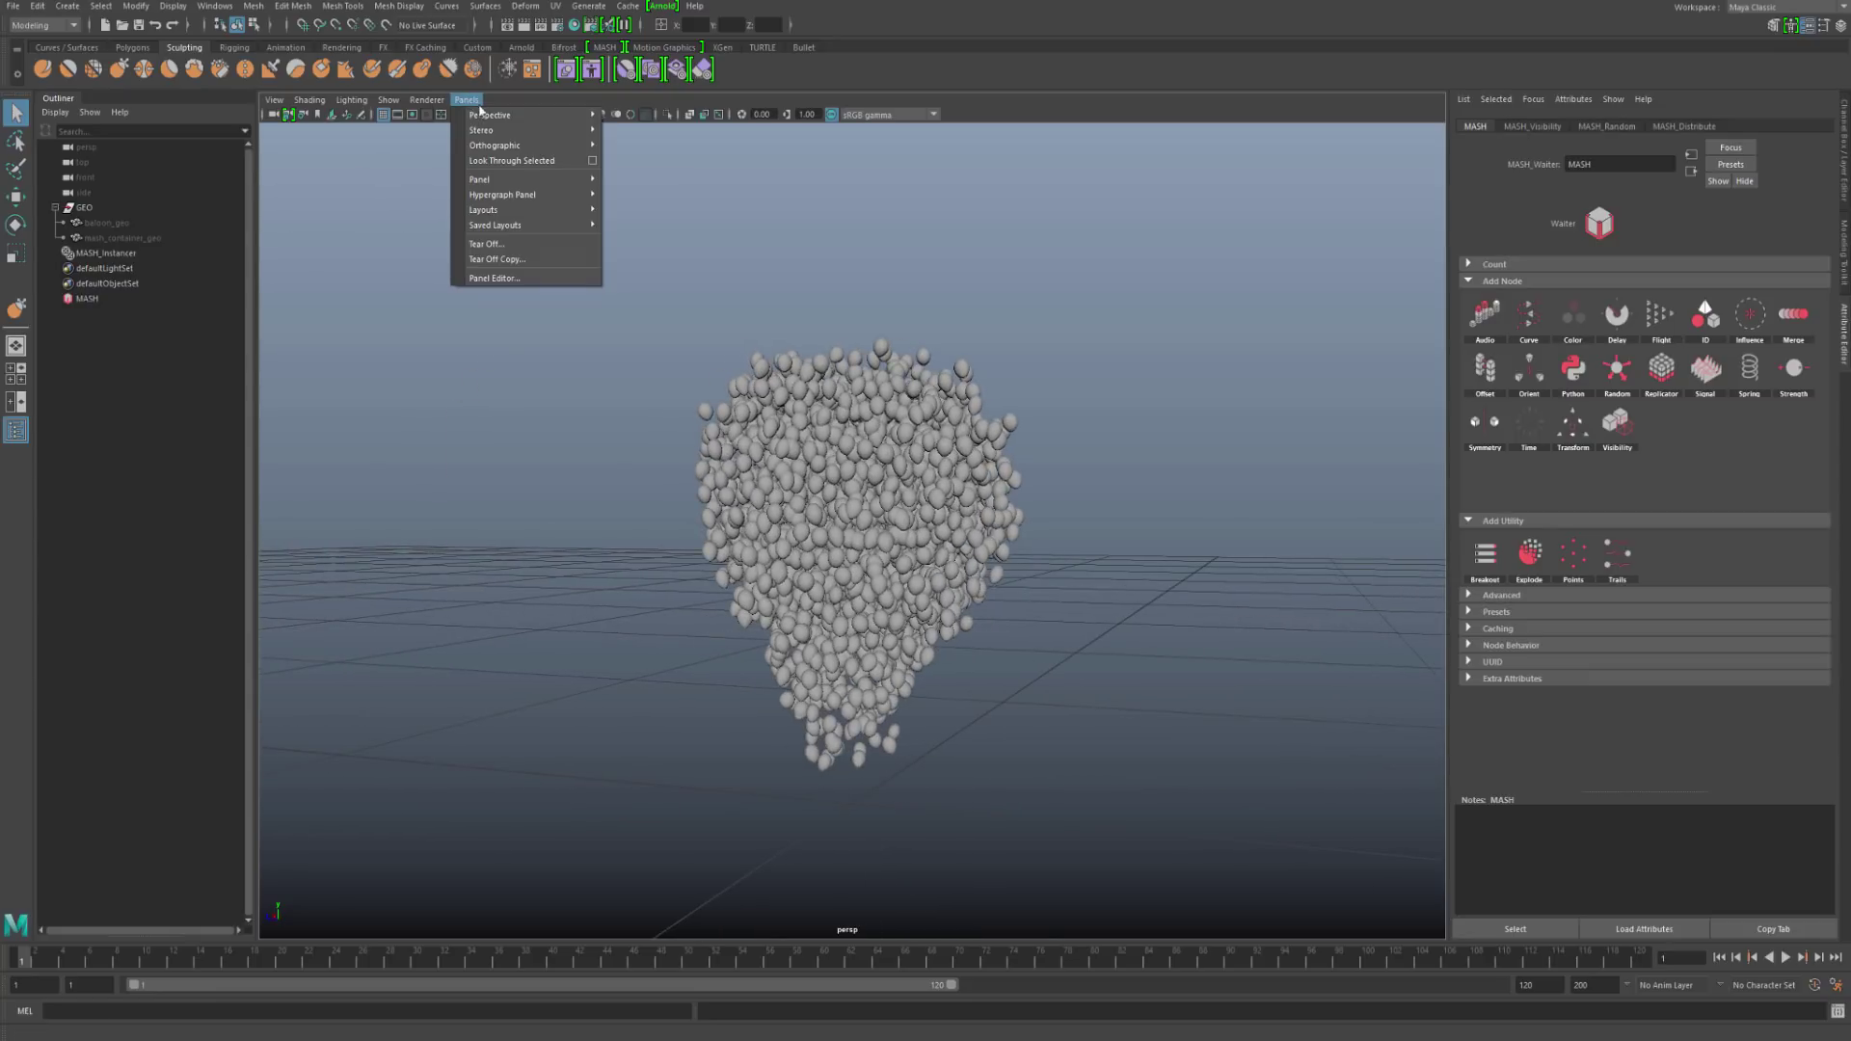
pyautogui.moveTo(492, 114)
pyautogui.click(641, 135)
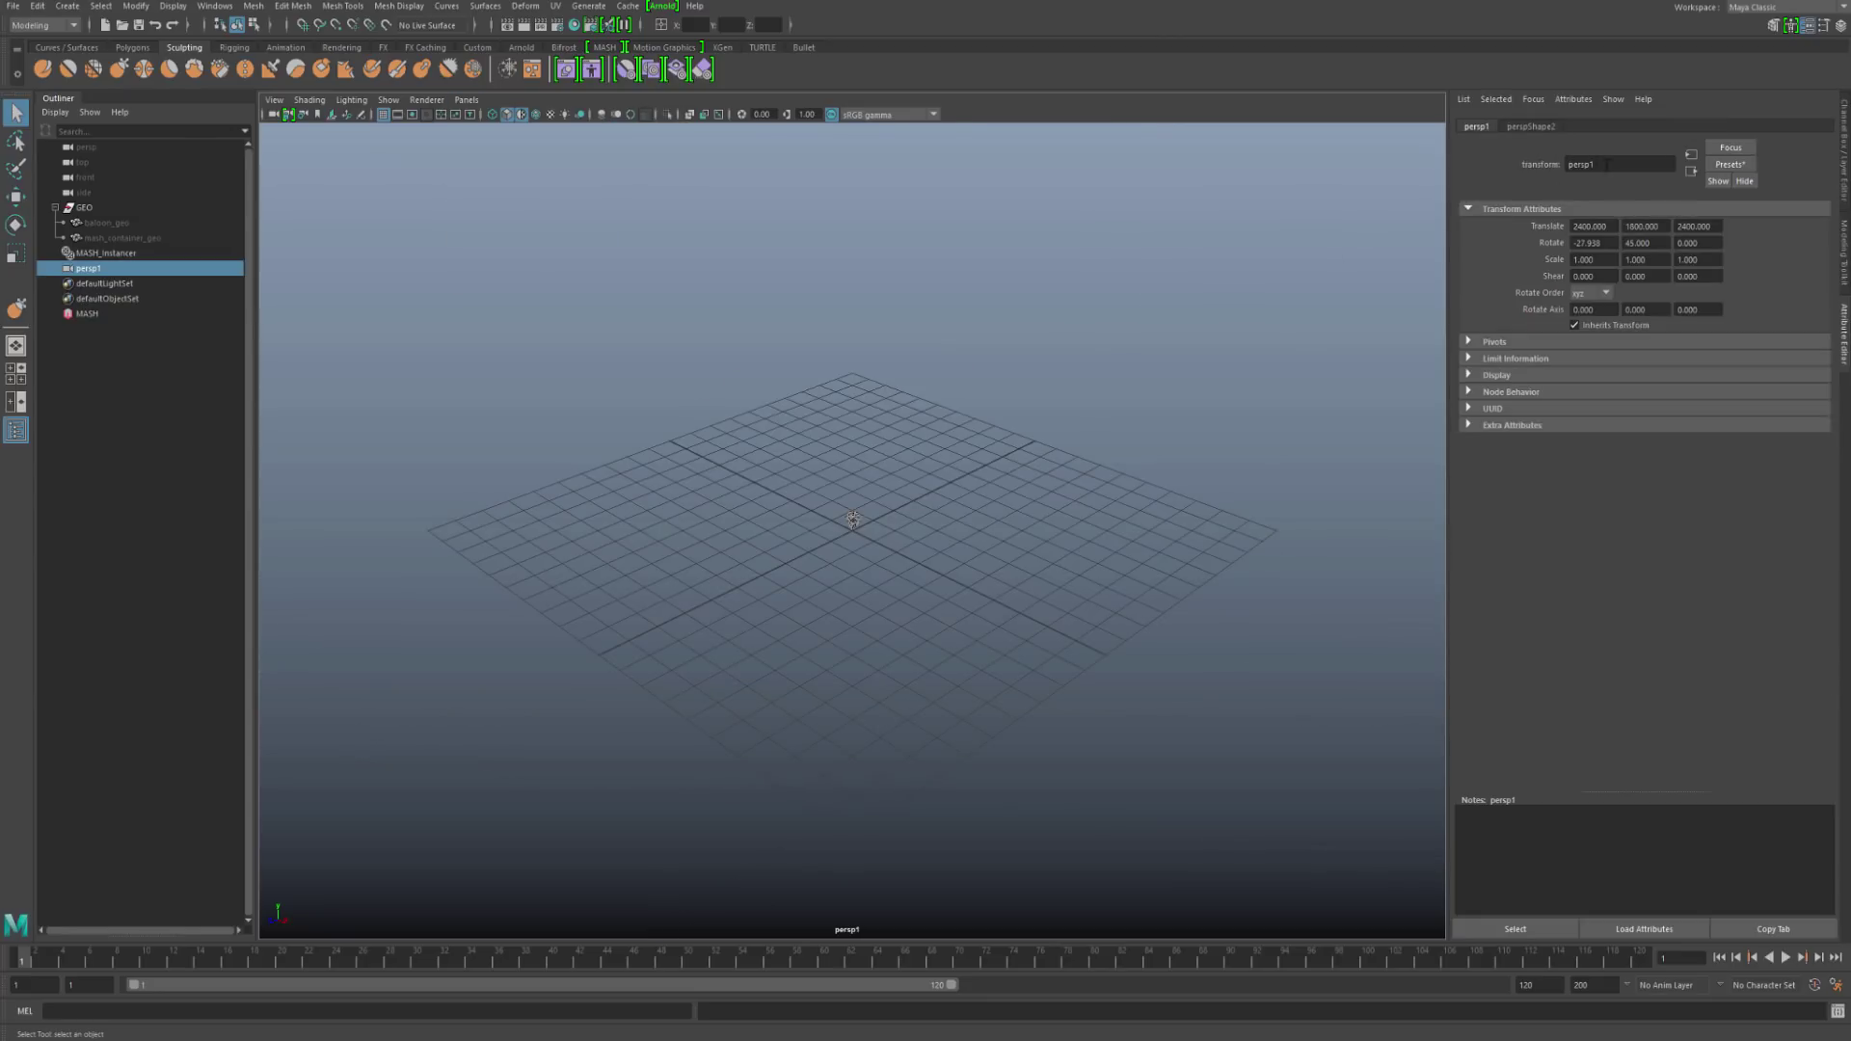
pyautogui.moveTo(1606, 165); pyautogui.dragTo(1524, 177)
pyautogui.write('renderCam')
pyautogui.press('Return')
# Step: Set renderCam's focal length to 200 and reframe the balloon cluster from a lower angle with the resolution gate shown
pyautogui.click(1540, 126)
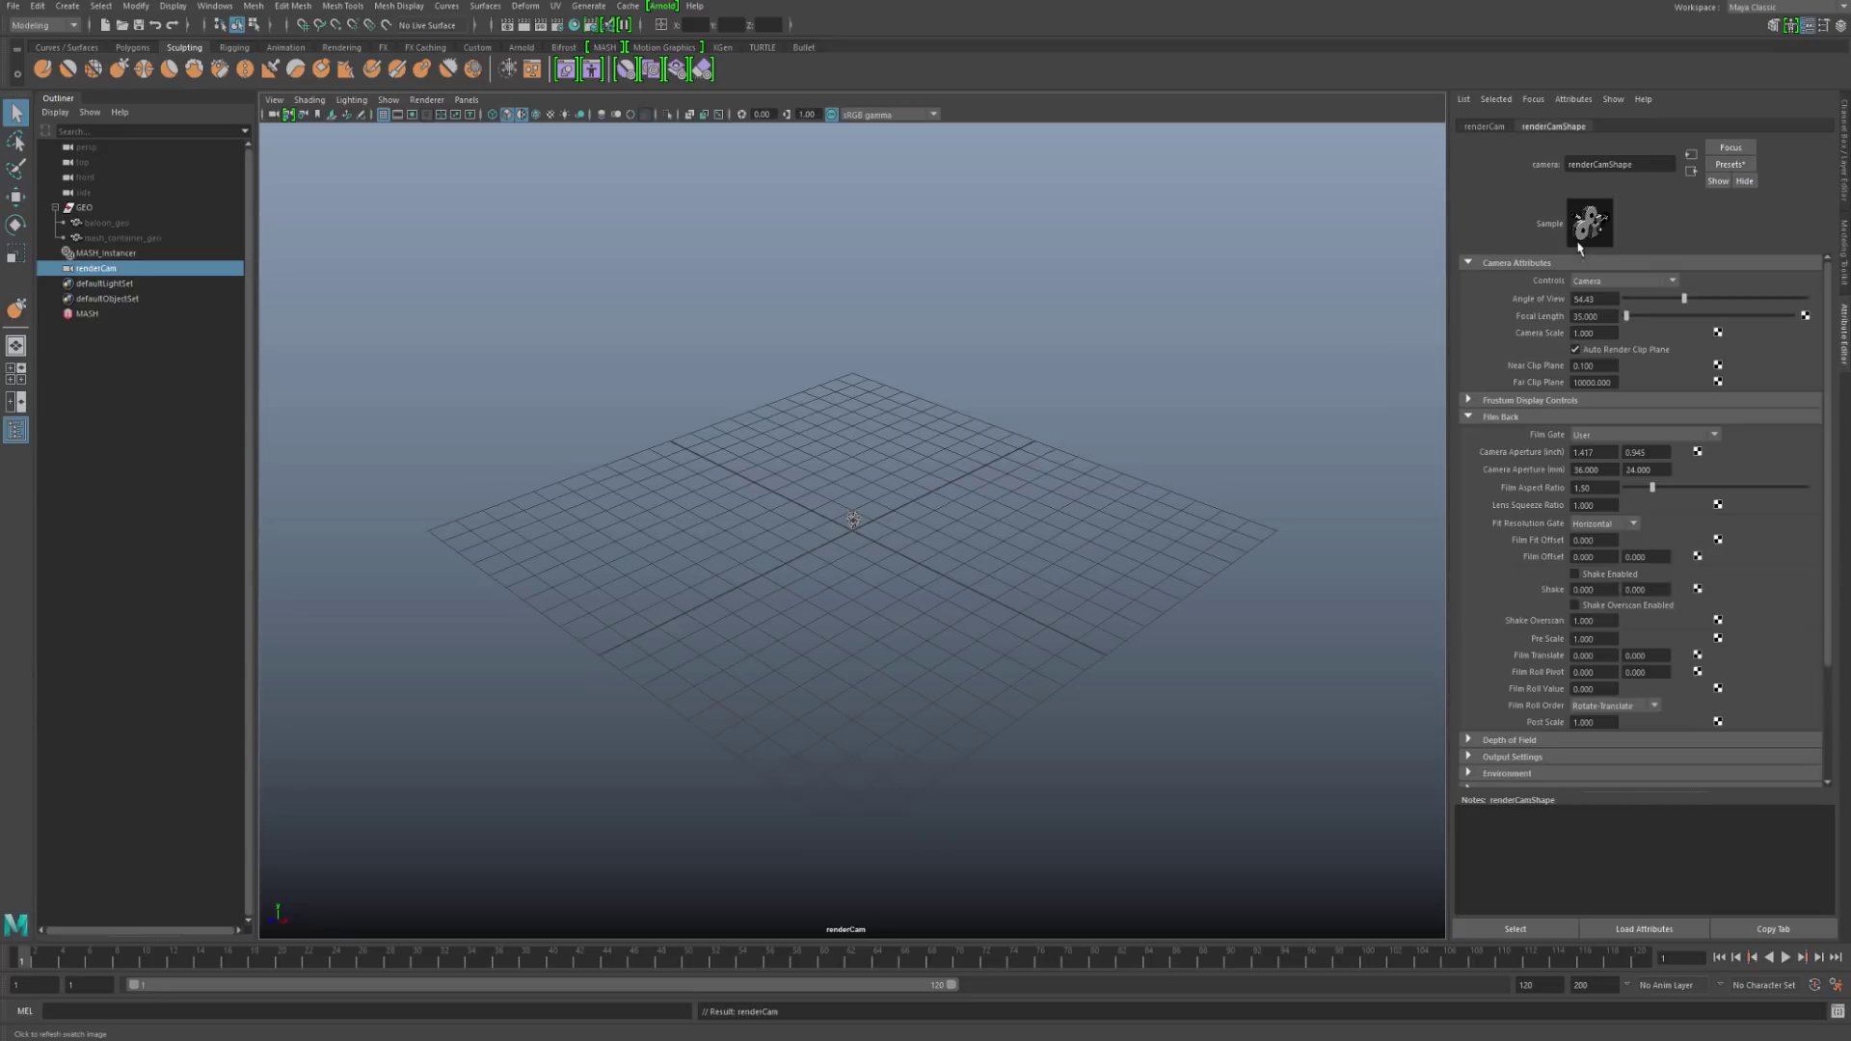
pyautogui.doubleClick(1606, 317)
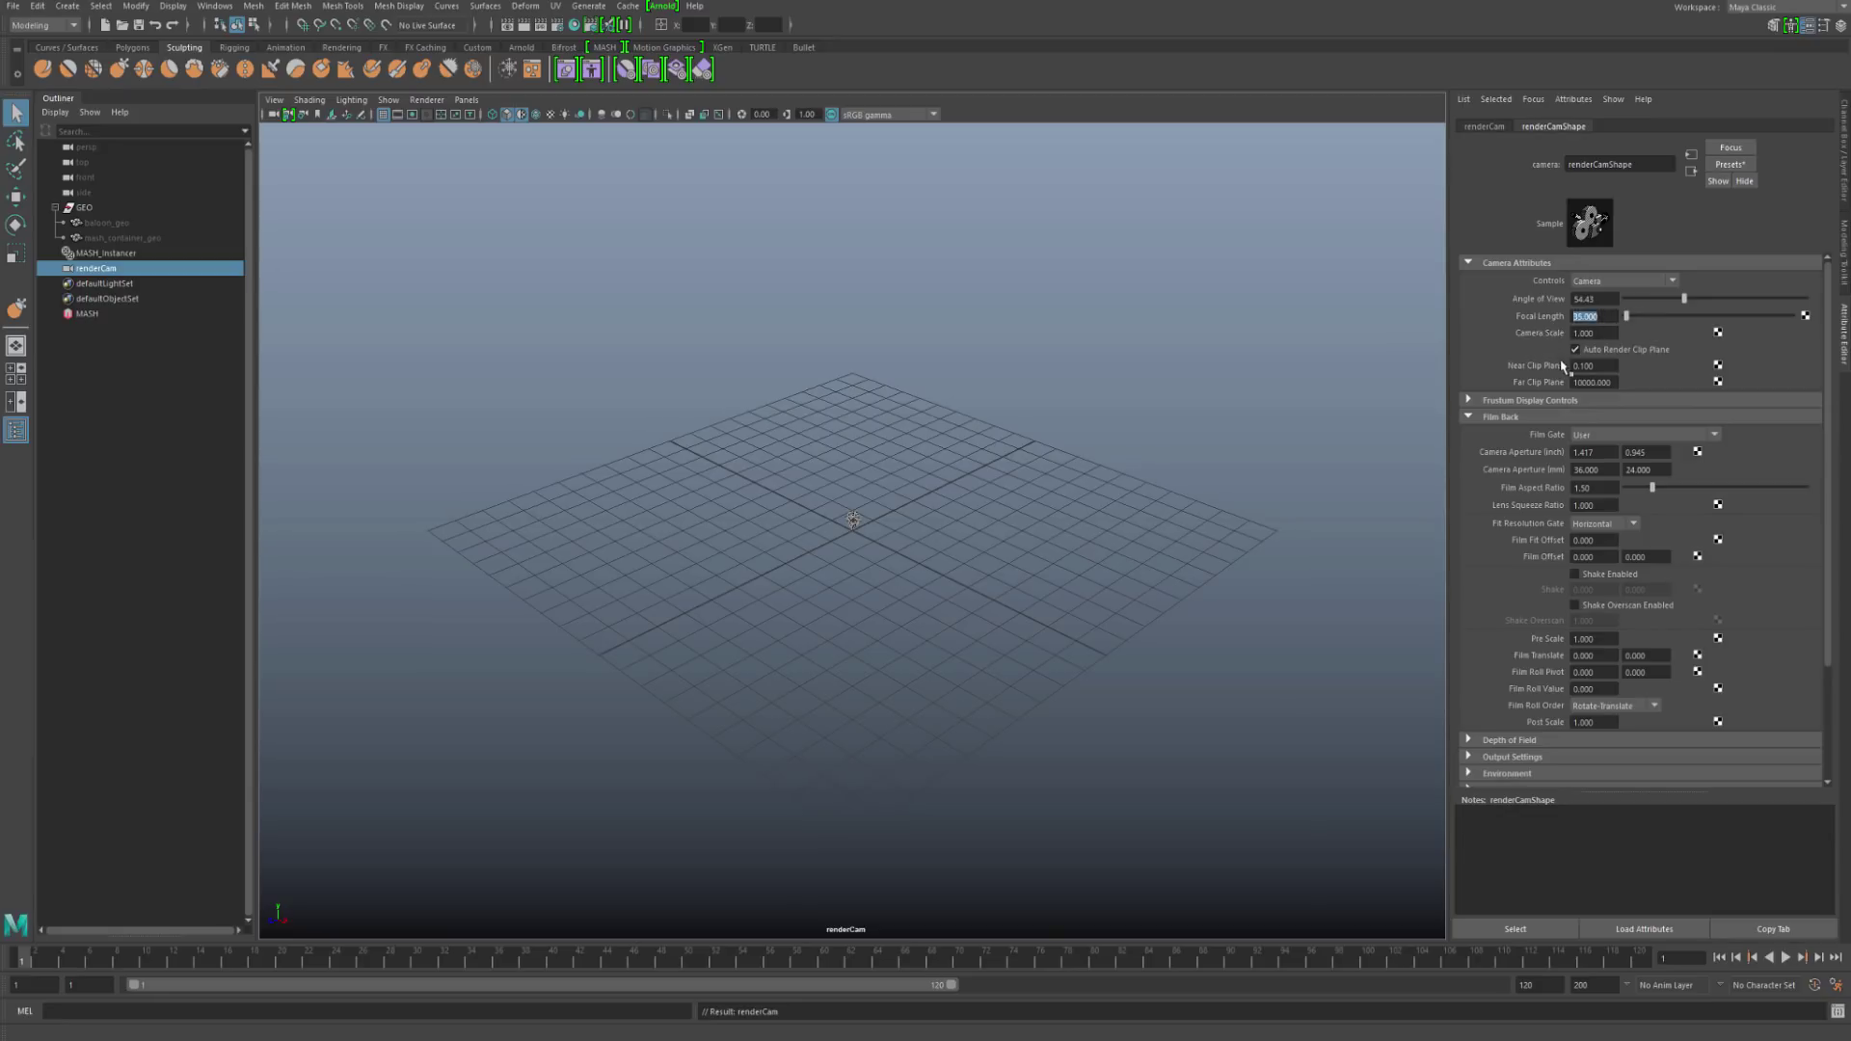
pyautogui.write('200')
pyautogui.press('Return')
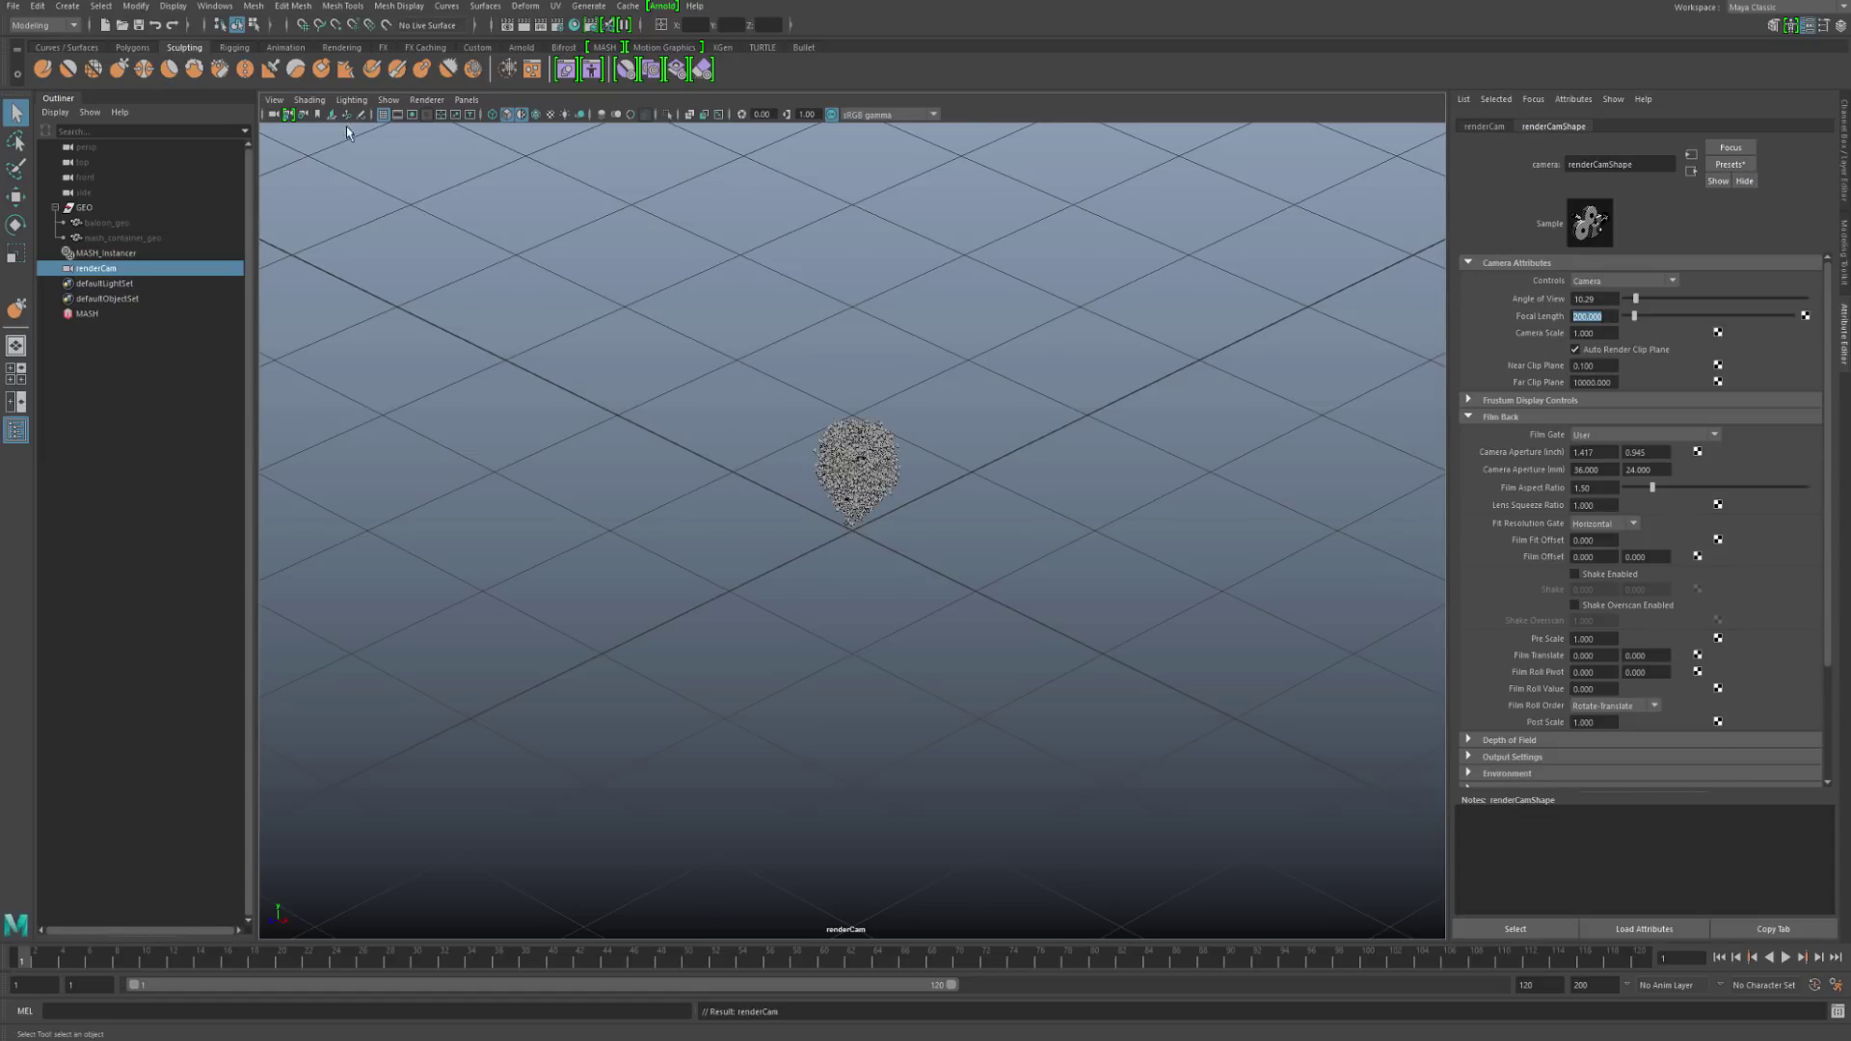
pyautogui.keyDown('alt'); pyautogui.moveTo(926, 347); pyautogui.dragTo(929, 595); pyautogui.keyUp('alt')
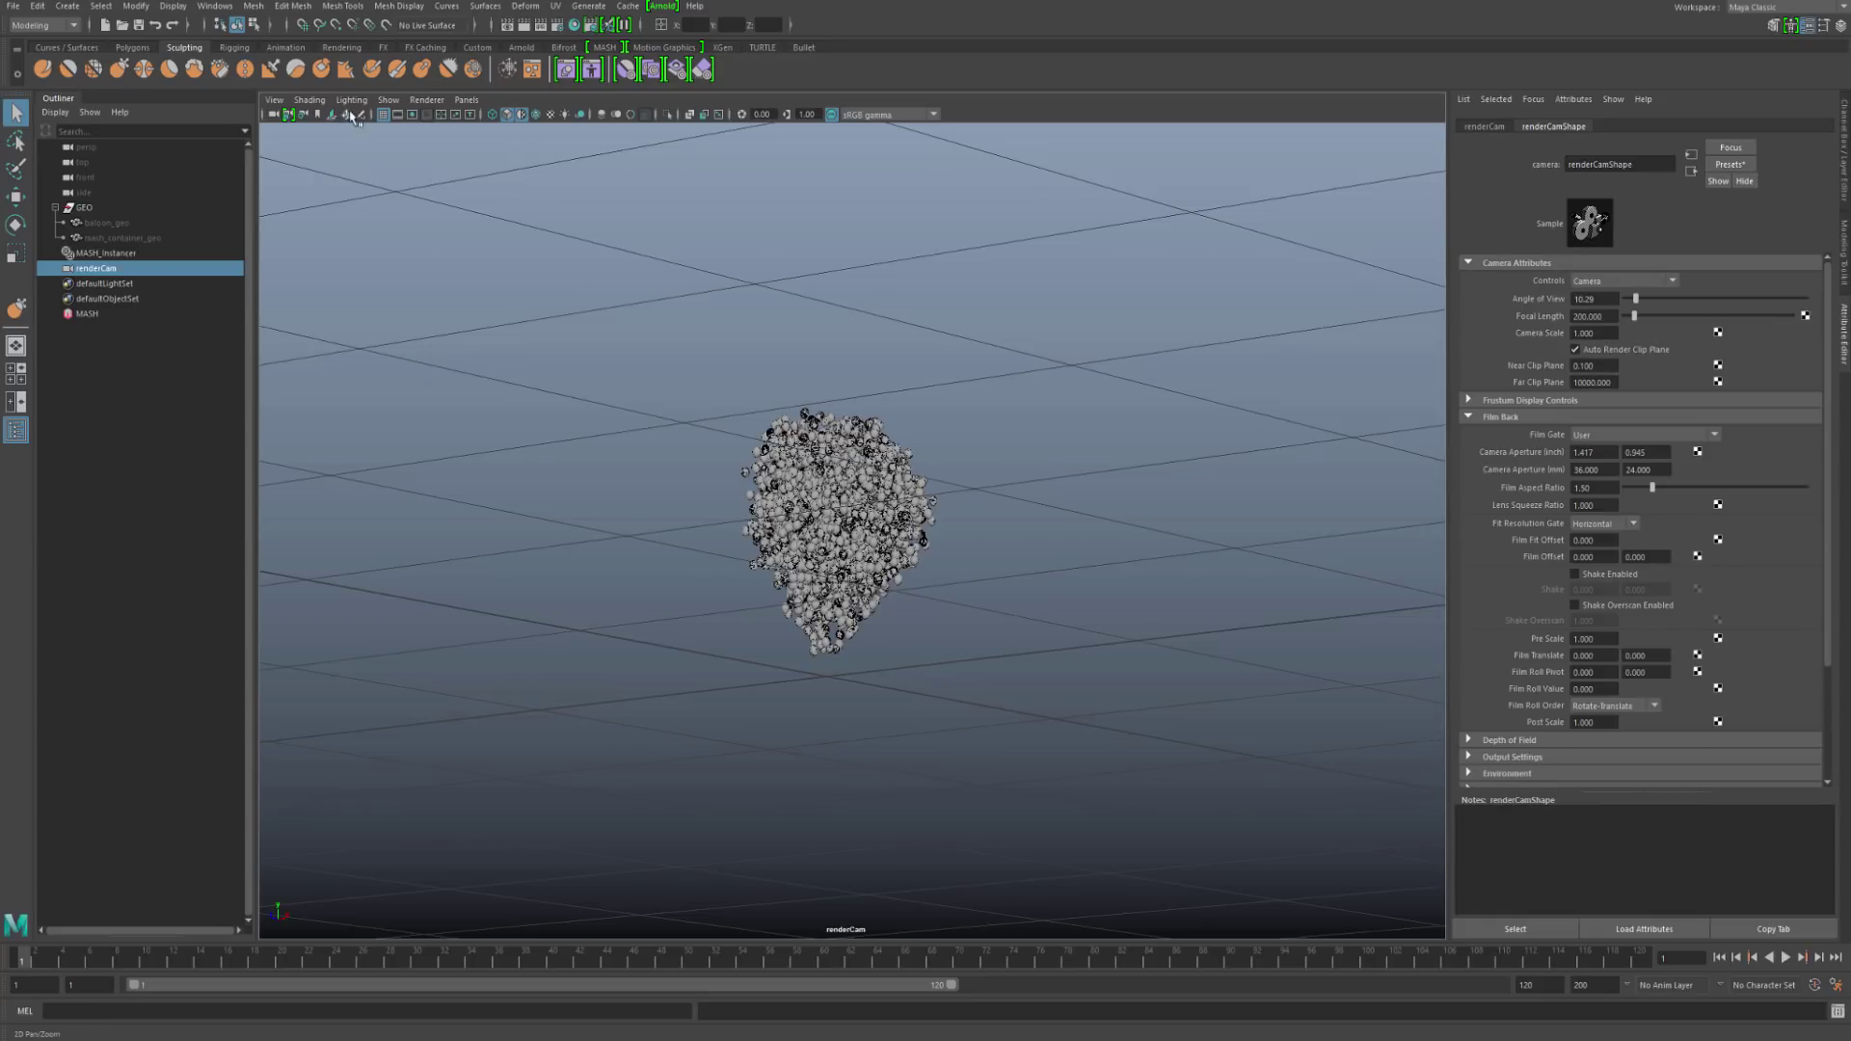
pyautogui.click(412, 114)
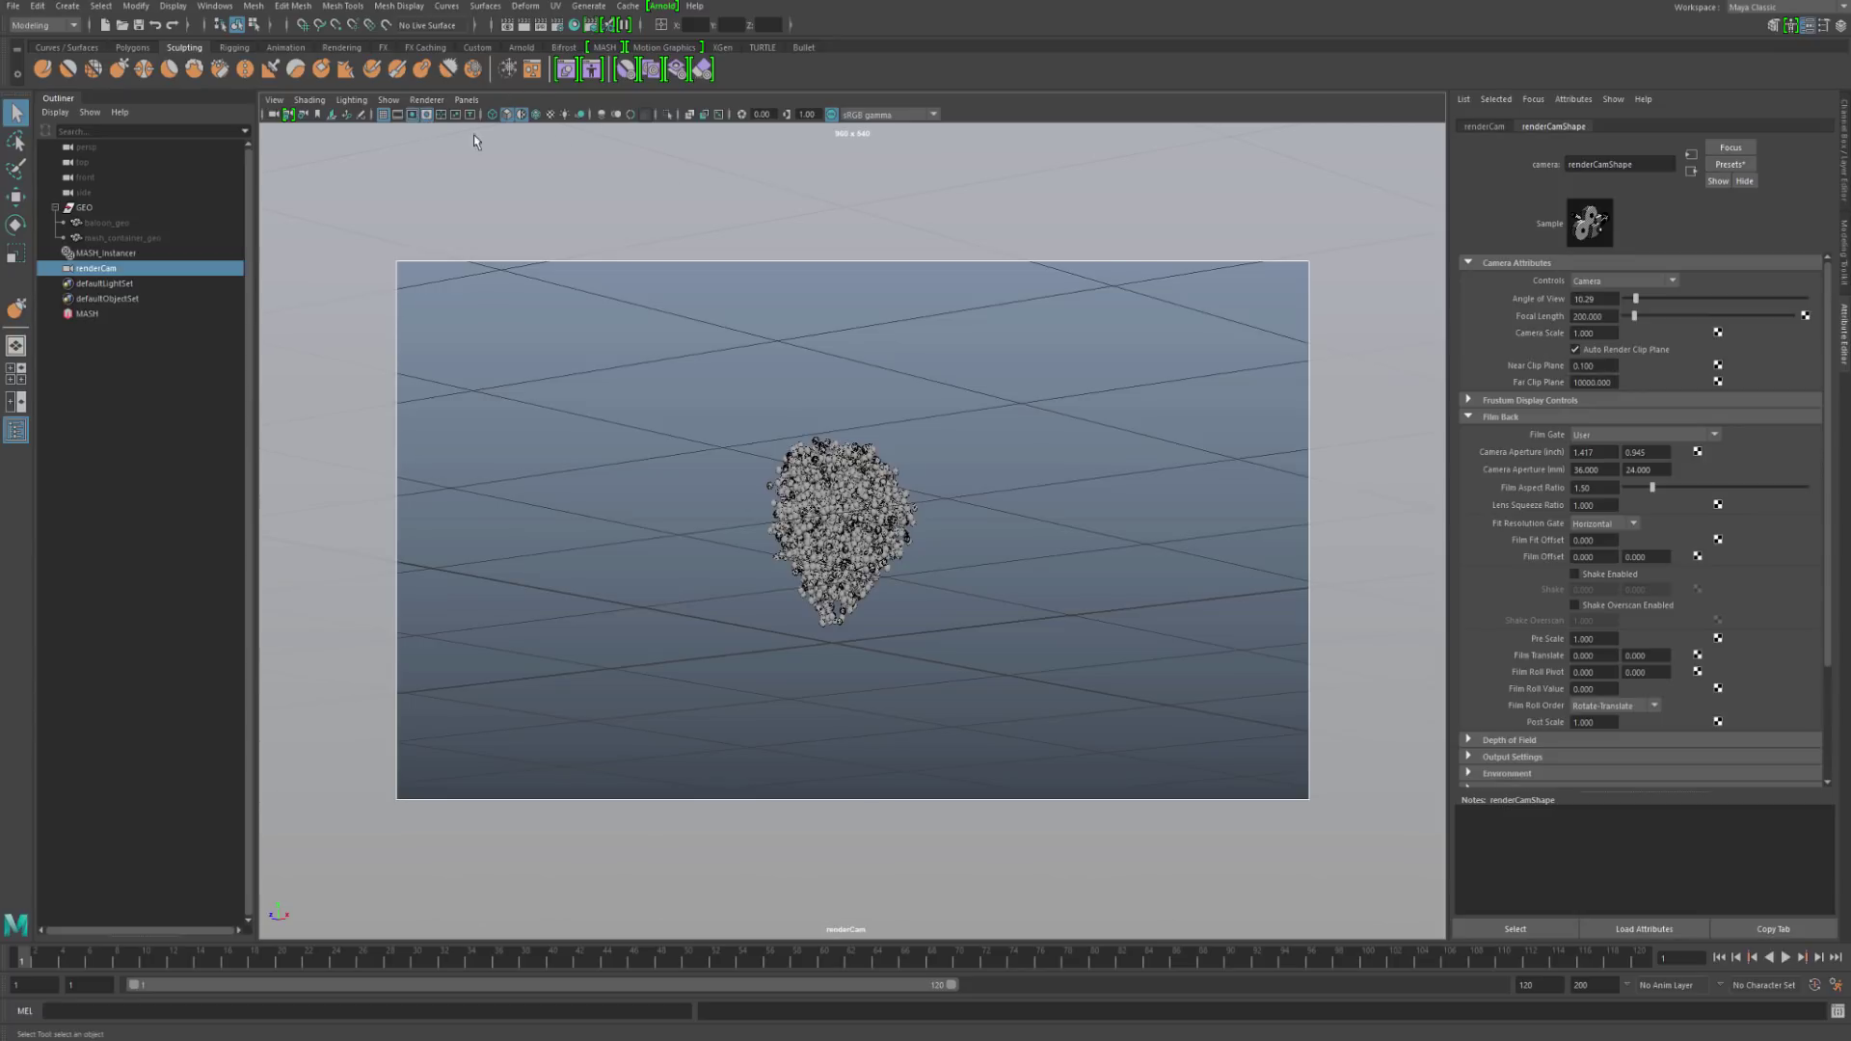
# Step: In the Render Settings, make renderCam the renderable camera and set the image size preset to HD_1080
pyautogui.click(558, 25)
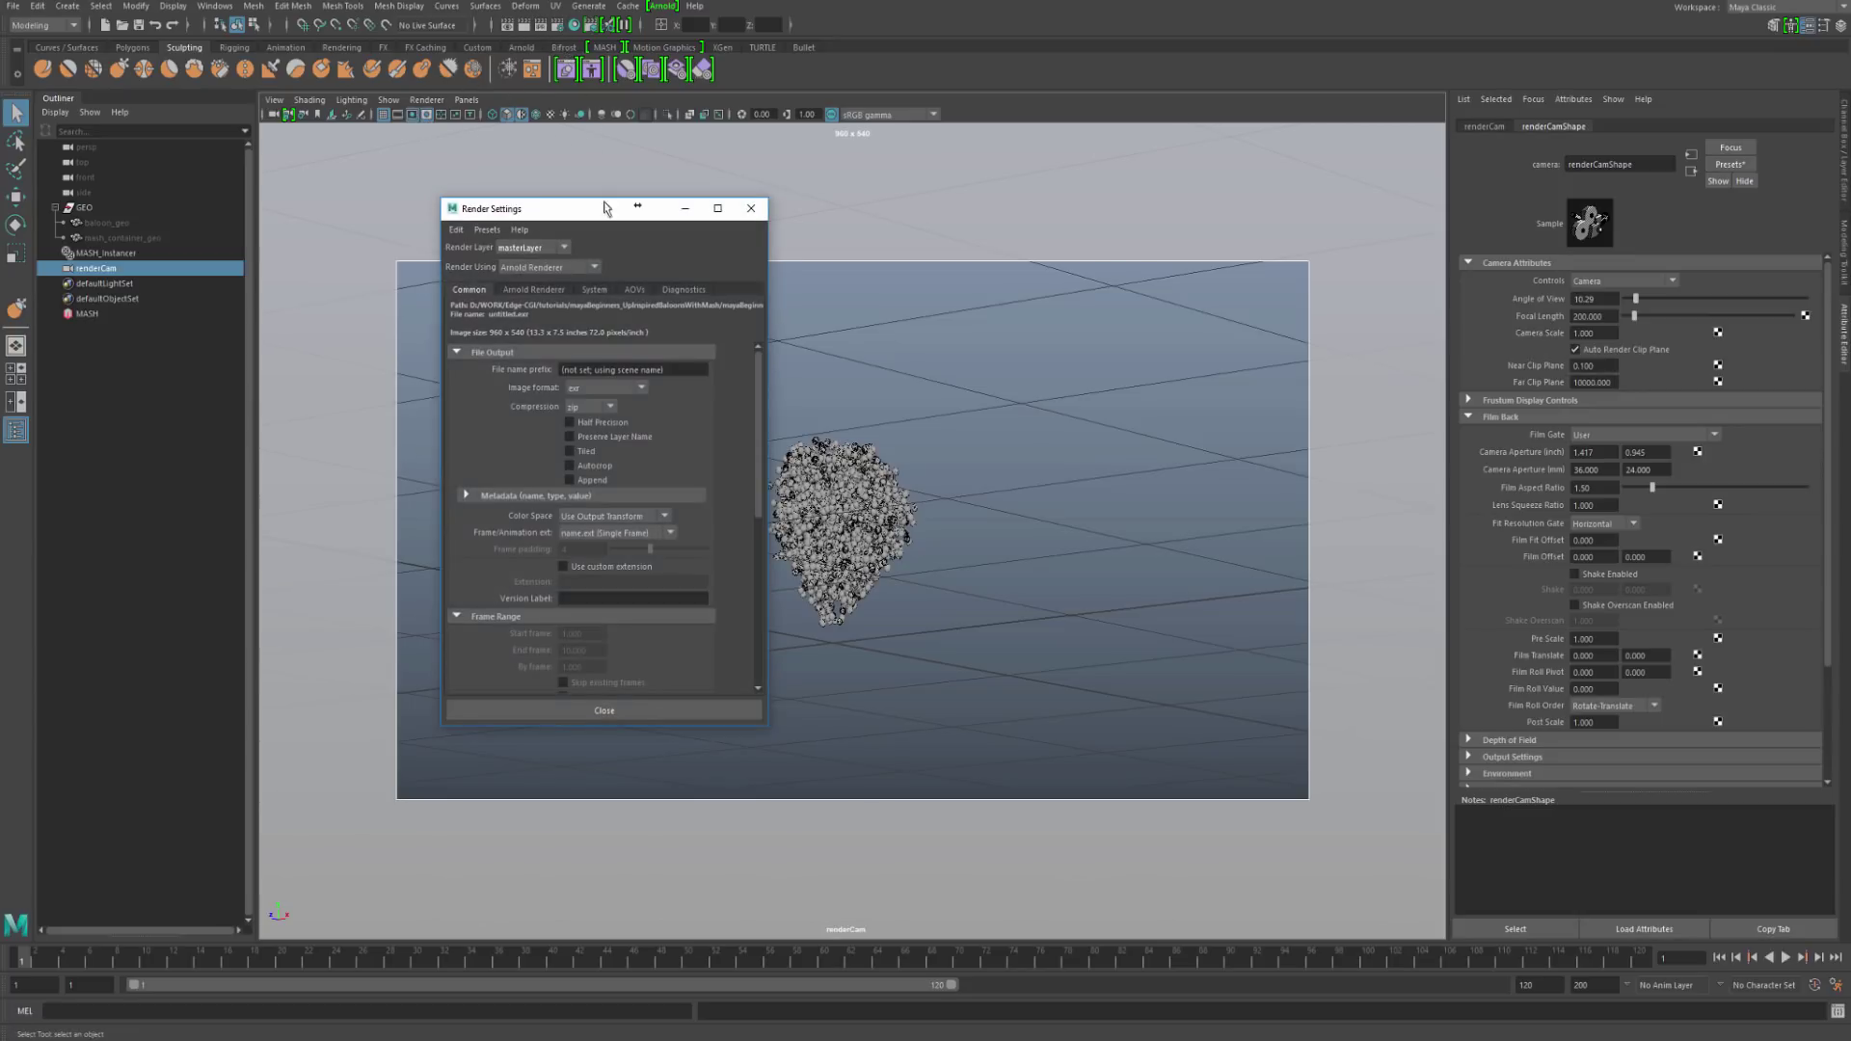
pyautogui.click(481, 262)
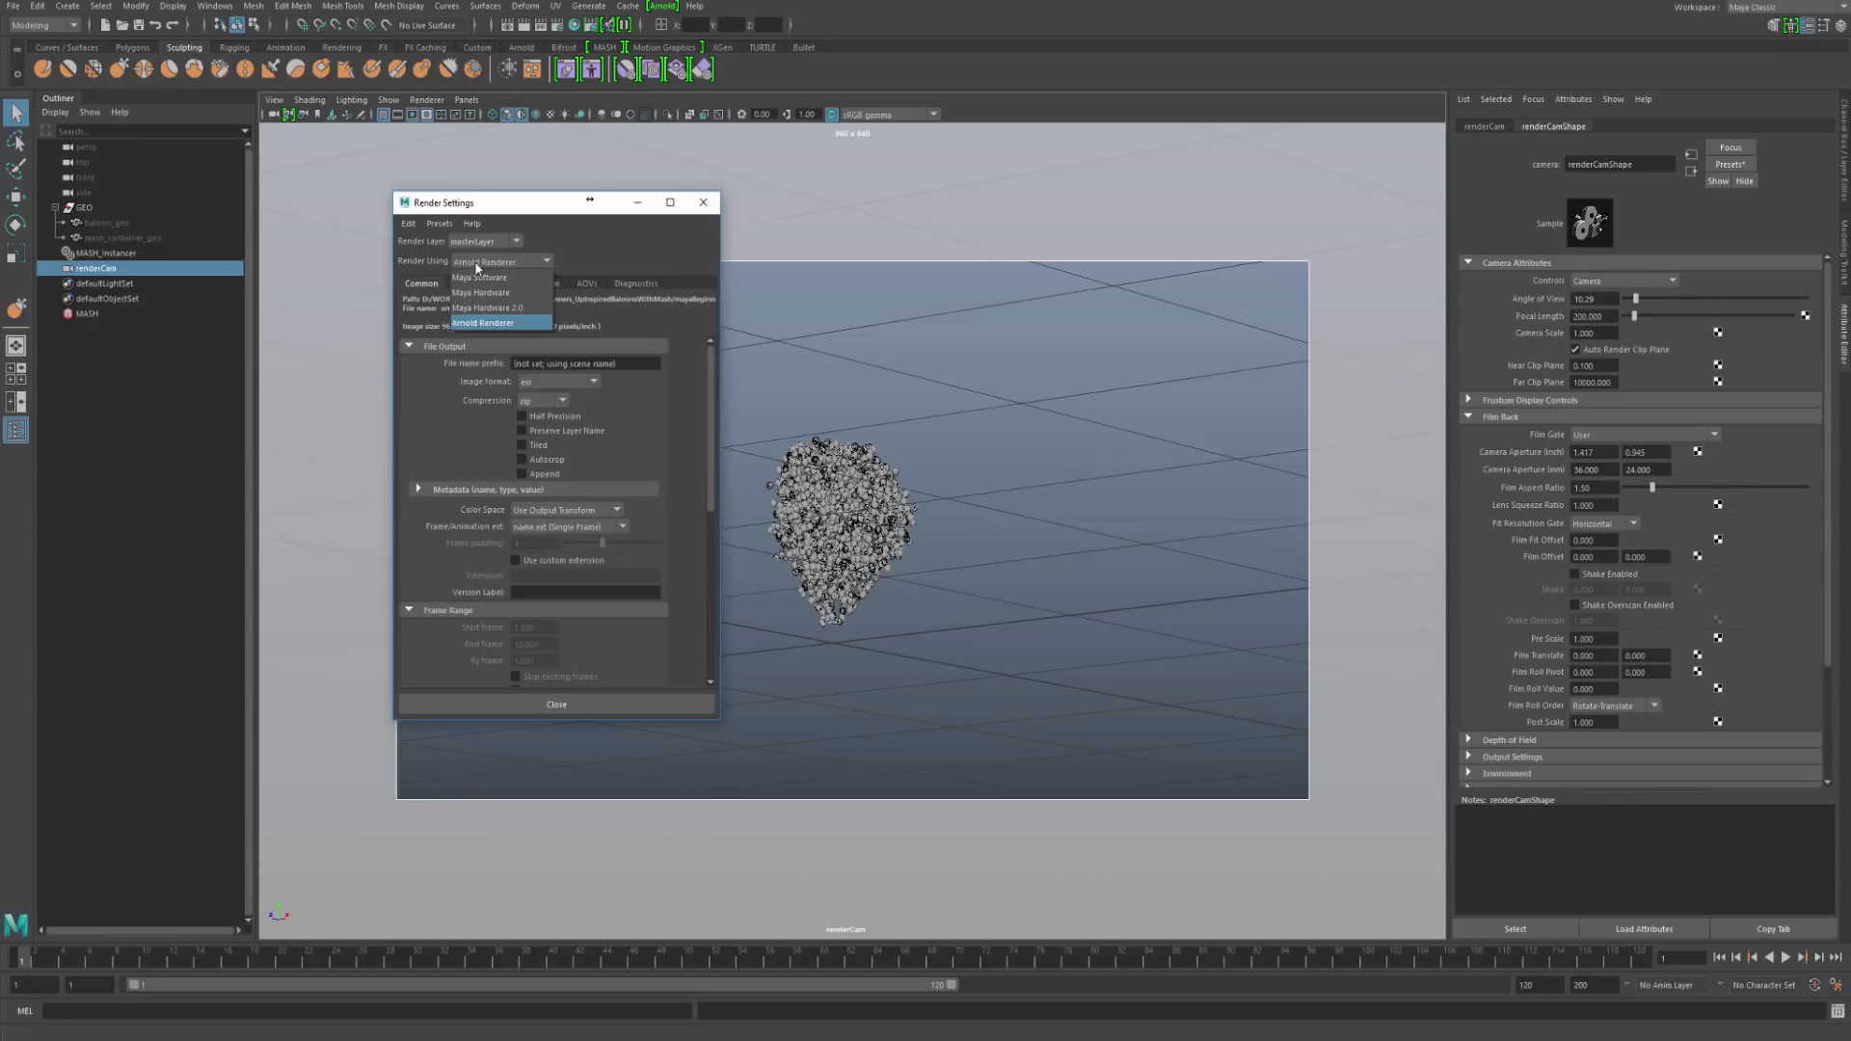
pyautogui.click(480, 264)
pyautogui.moveTo(717, 511); pyautogui.dragTo(737, 621)
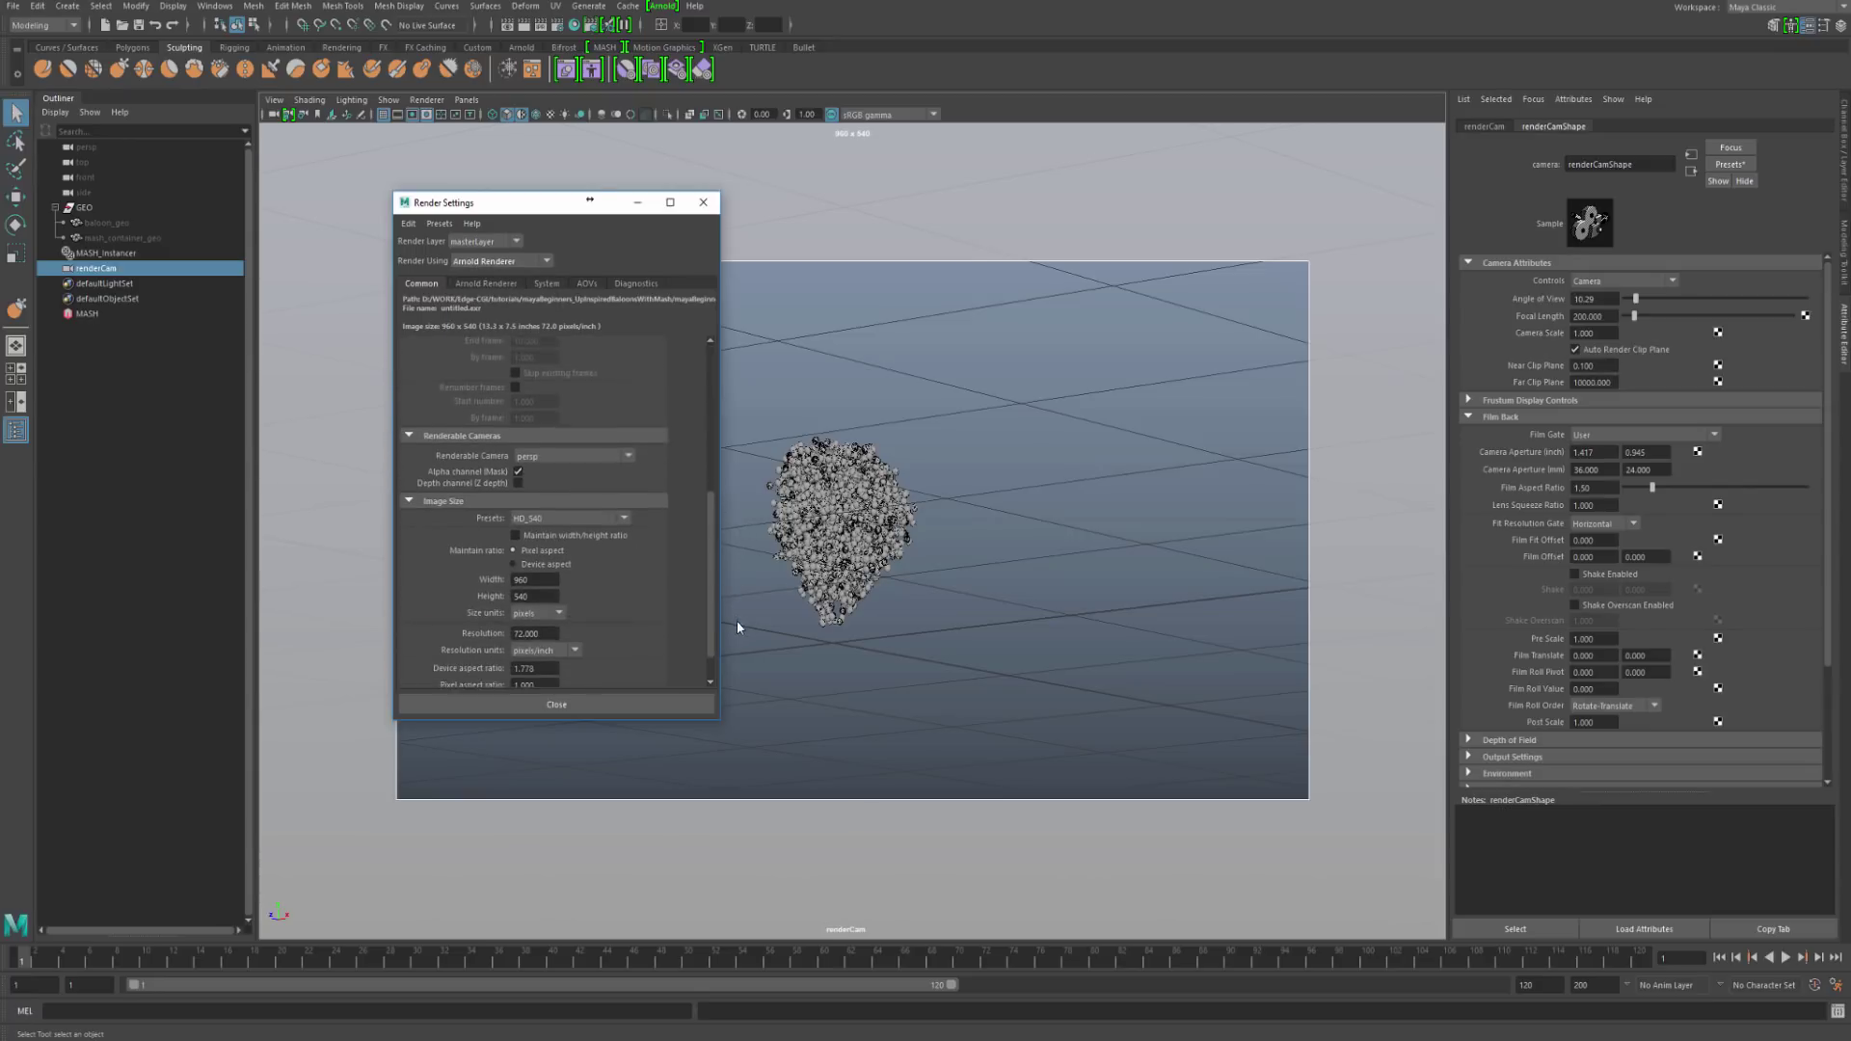
pyautogui.click(550, 452)
pyautogui.click(560, 502)
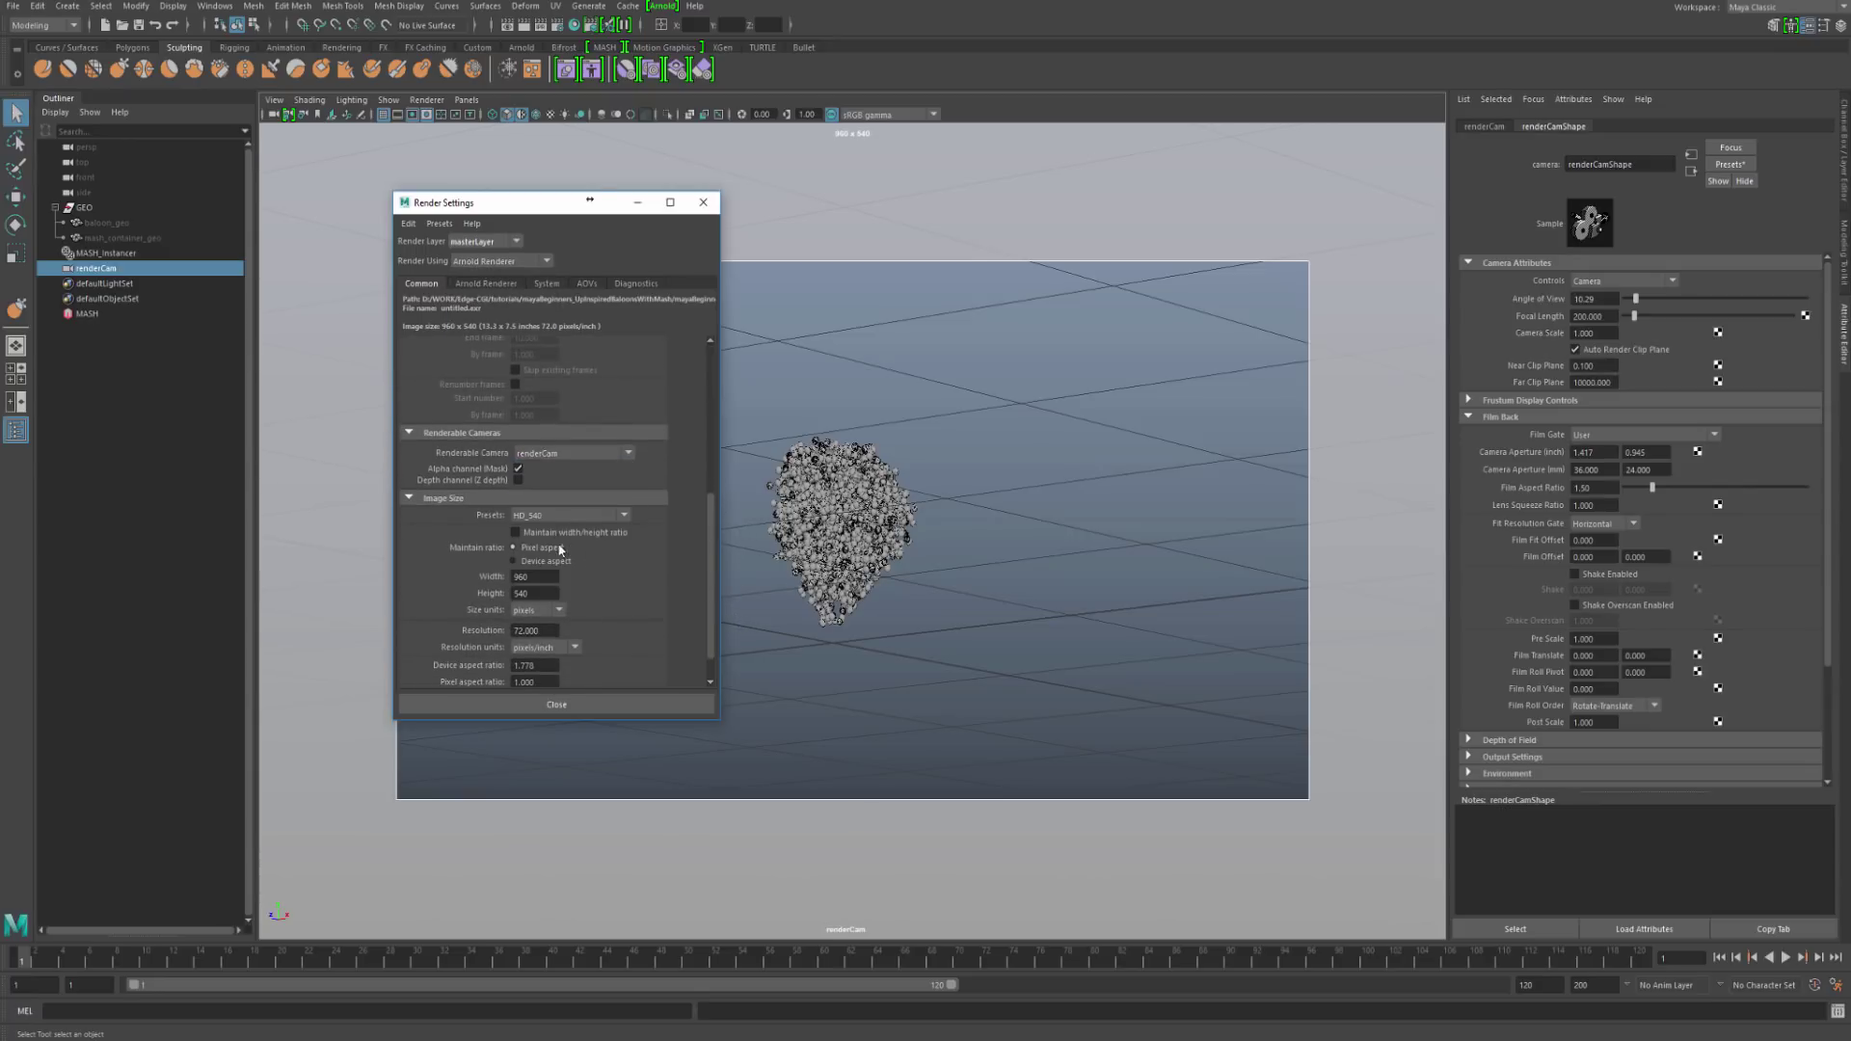
pyautogui.click(550, 519)
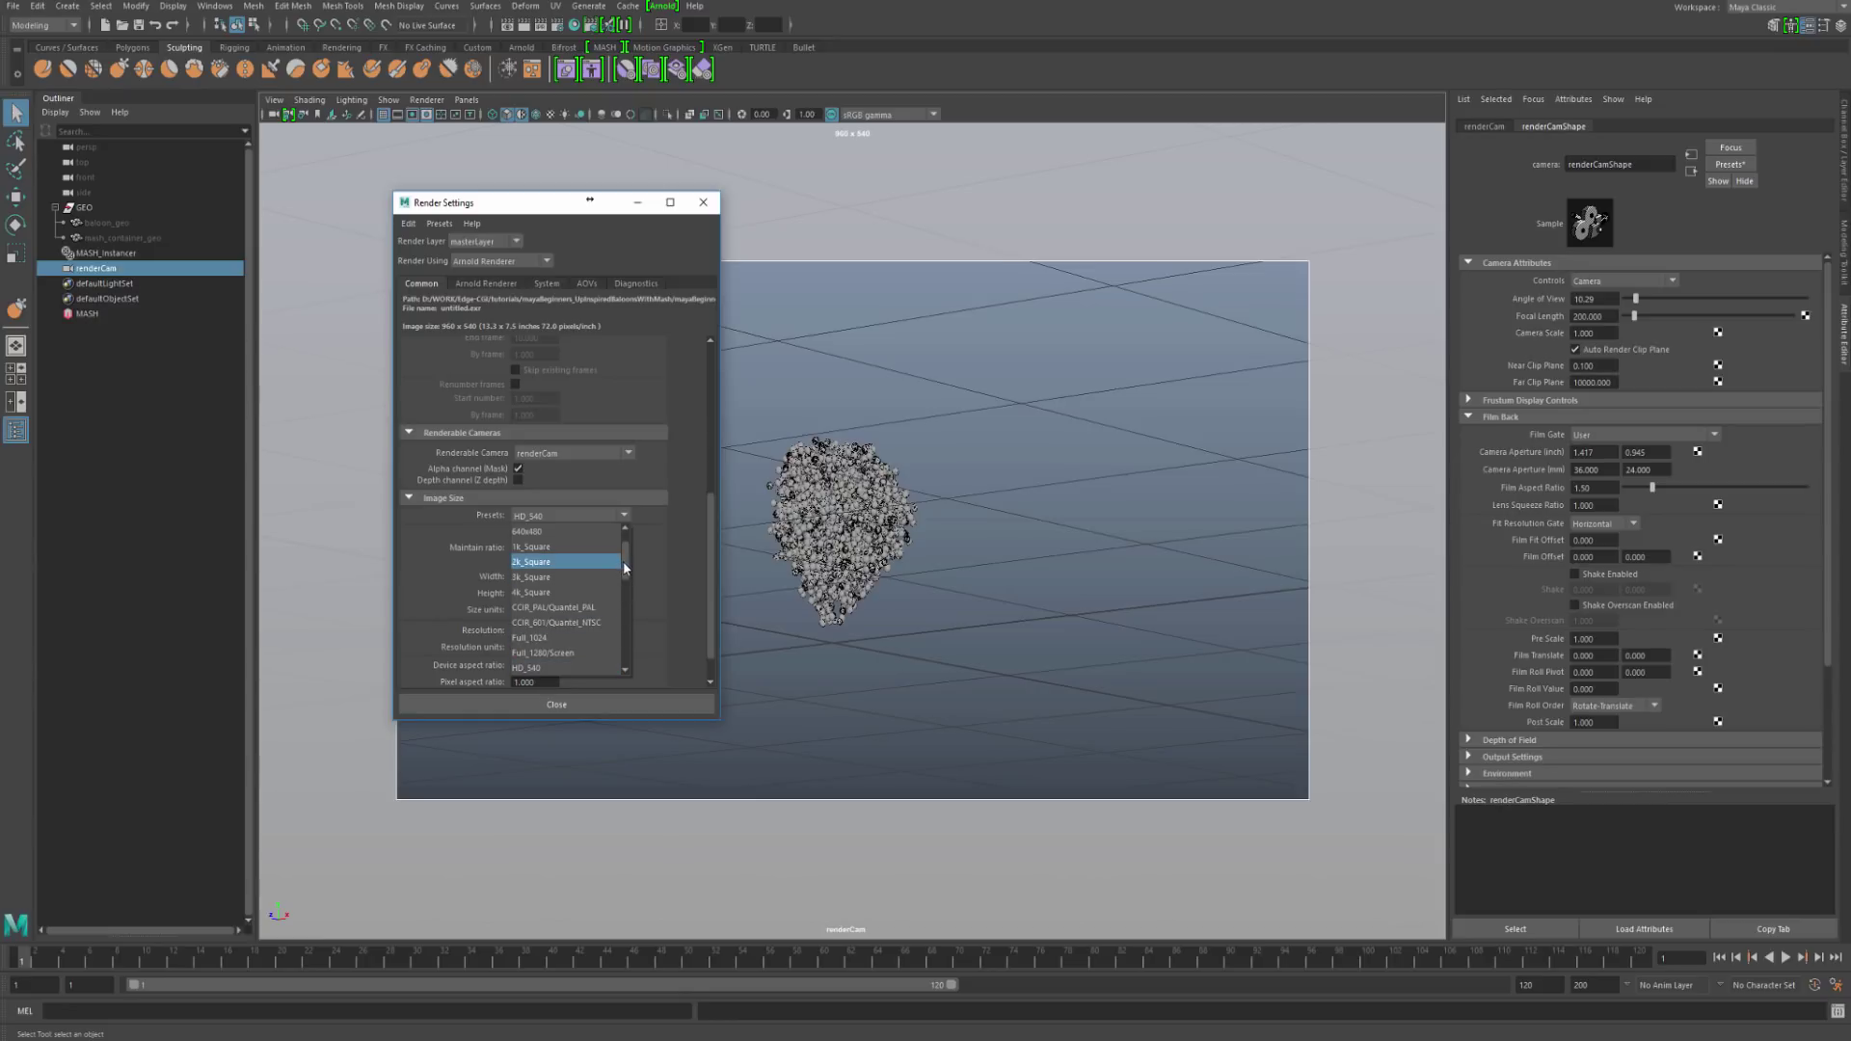
pyautogui.moveTo(625, 568); pyautogui.dragTo(625, 583)
pyautogui.click(540, 623)
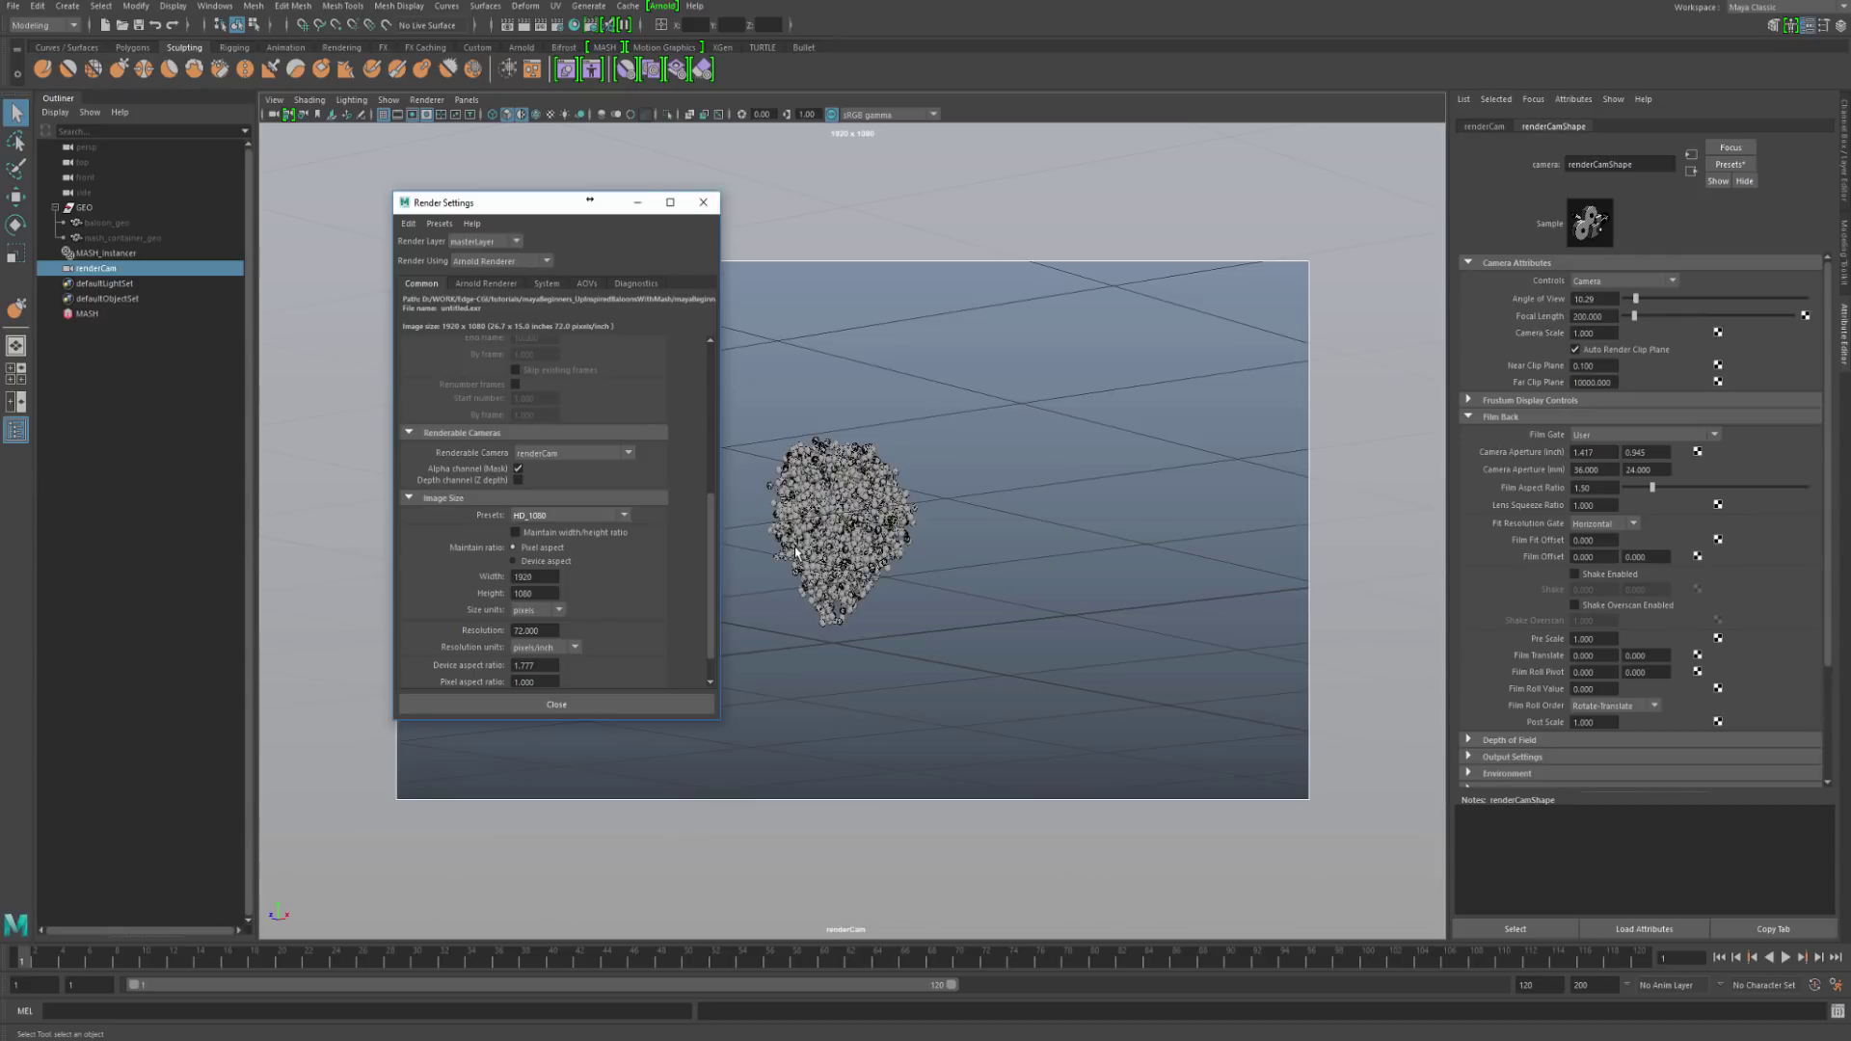
# Step: Close the Render Settings and hide the viewport grid, leaving the resolution gate shown
pyautogui.click(703, 202)
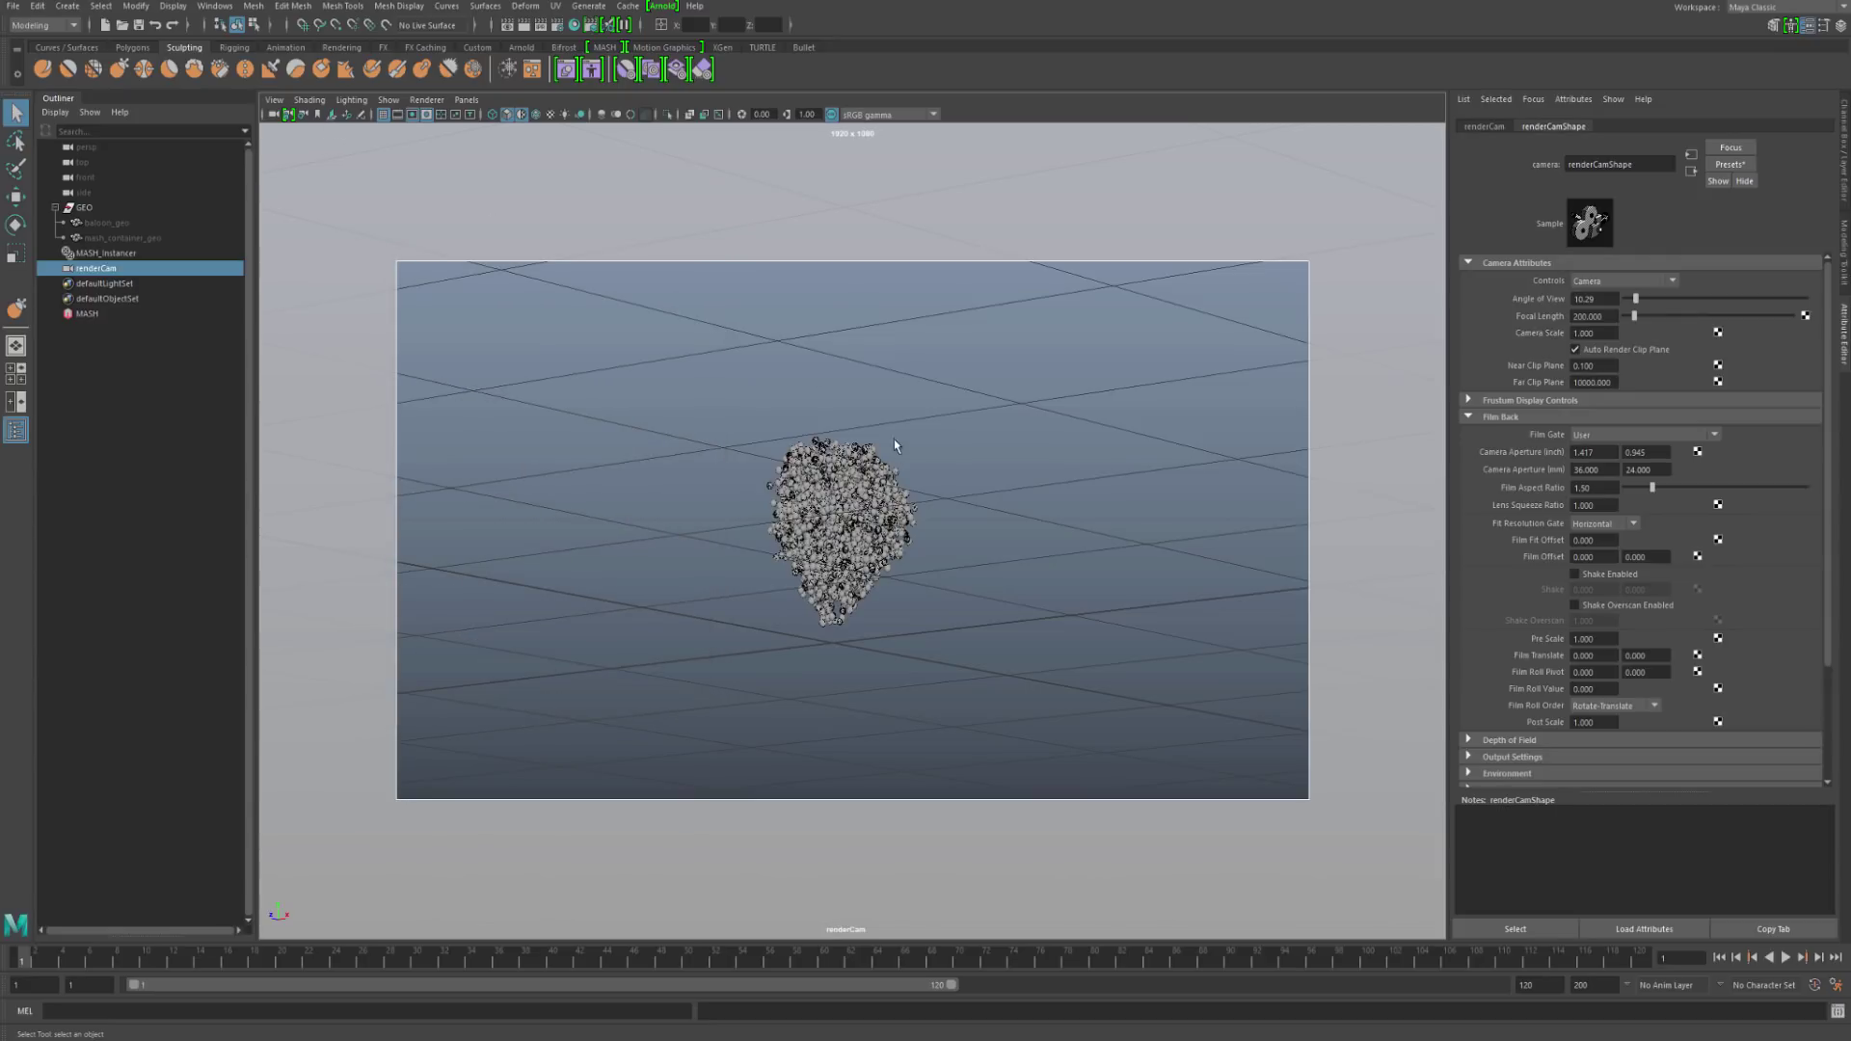
pyautogui.click(411, 115)
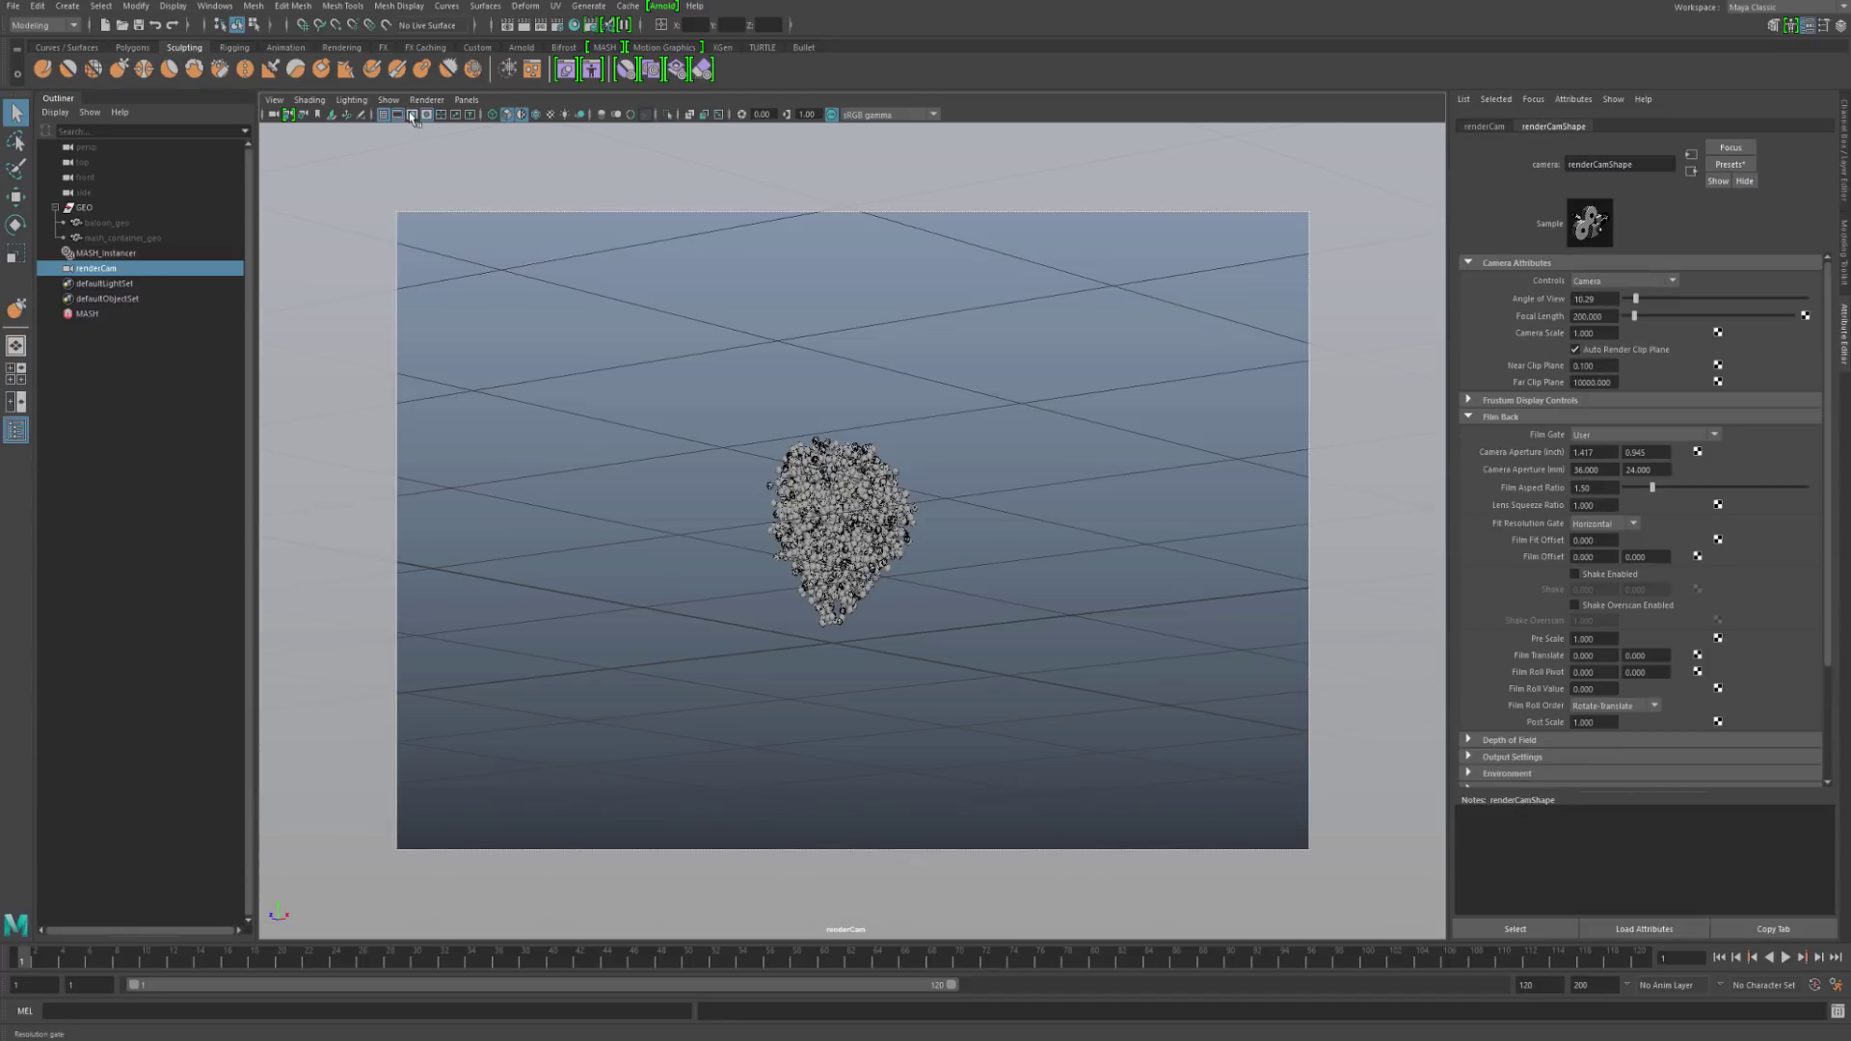
pyautogui.click(412, 116)
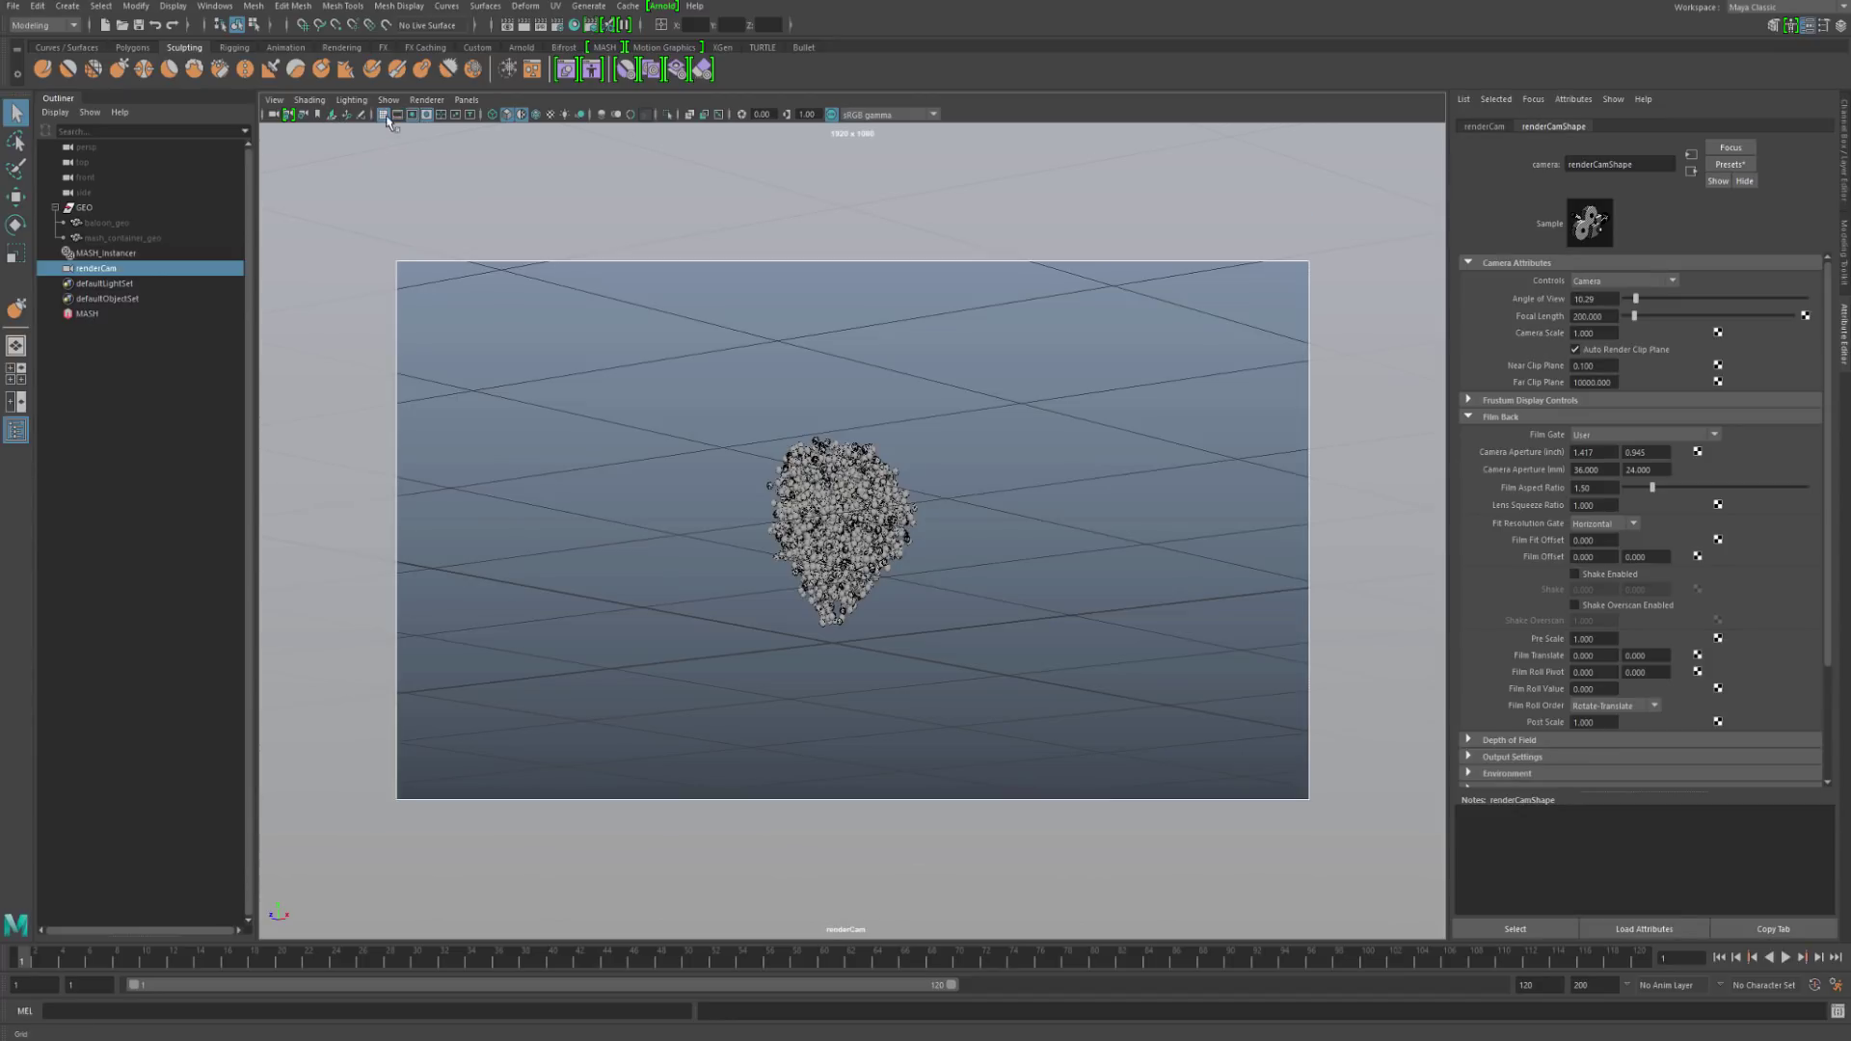
pyautogui.click(384, 115)
# Step: Reframe the balloon cluster in renderCam so it fills most of the gate's height and sits right of the frame's center
pyautogui.keyDown('alt'); pyautogui.moveTo(853, 564); pyautogui.dragTo(1170, 795, button='right'); pyautogui.keyUp('alt')
pyautogui.keyDown('alt'); pyautogui.moveTo(1032, 636); pyautogui.dragTo(1136, 630, button='middle'); pyautogui.keyUp('alt')
pyautogui.keyDown('alt'); pyautogui.moveTo(1109, 624); pyautogui.dragTo(1127, 635, button='right'); pyautogui.keyUp('alt')
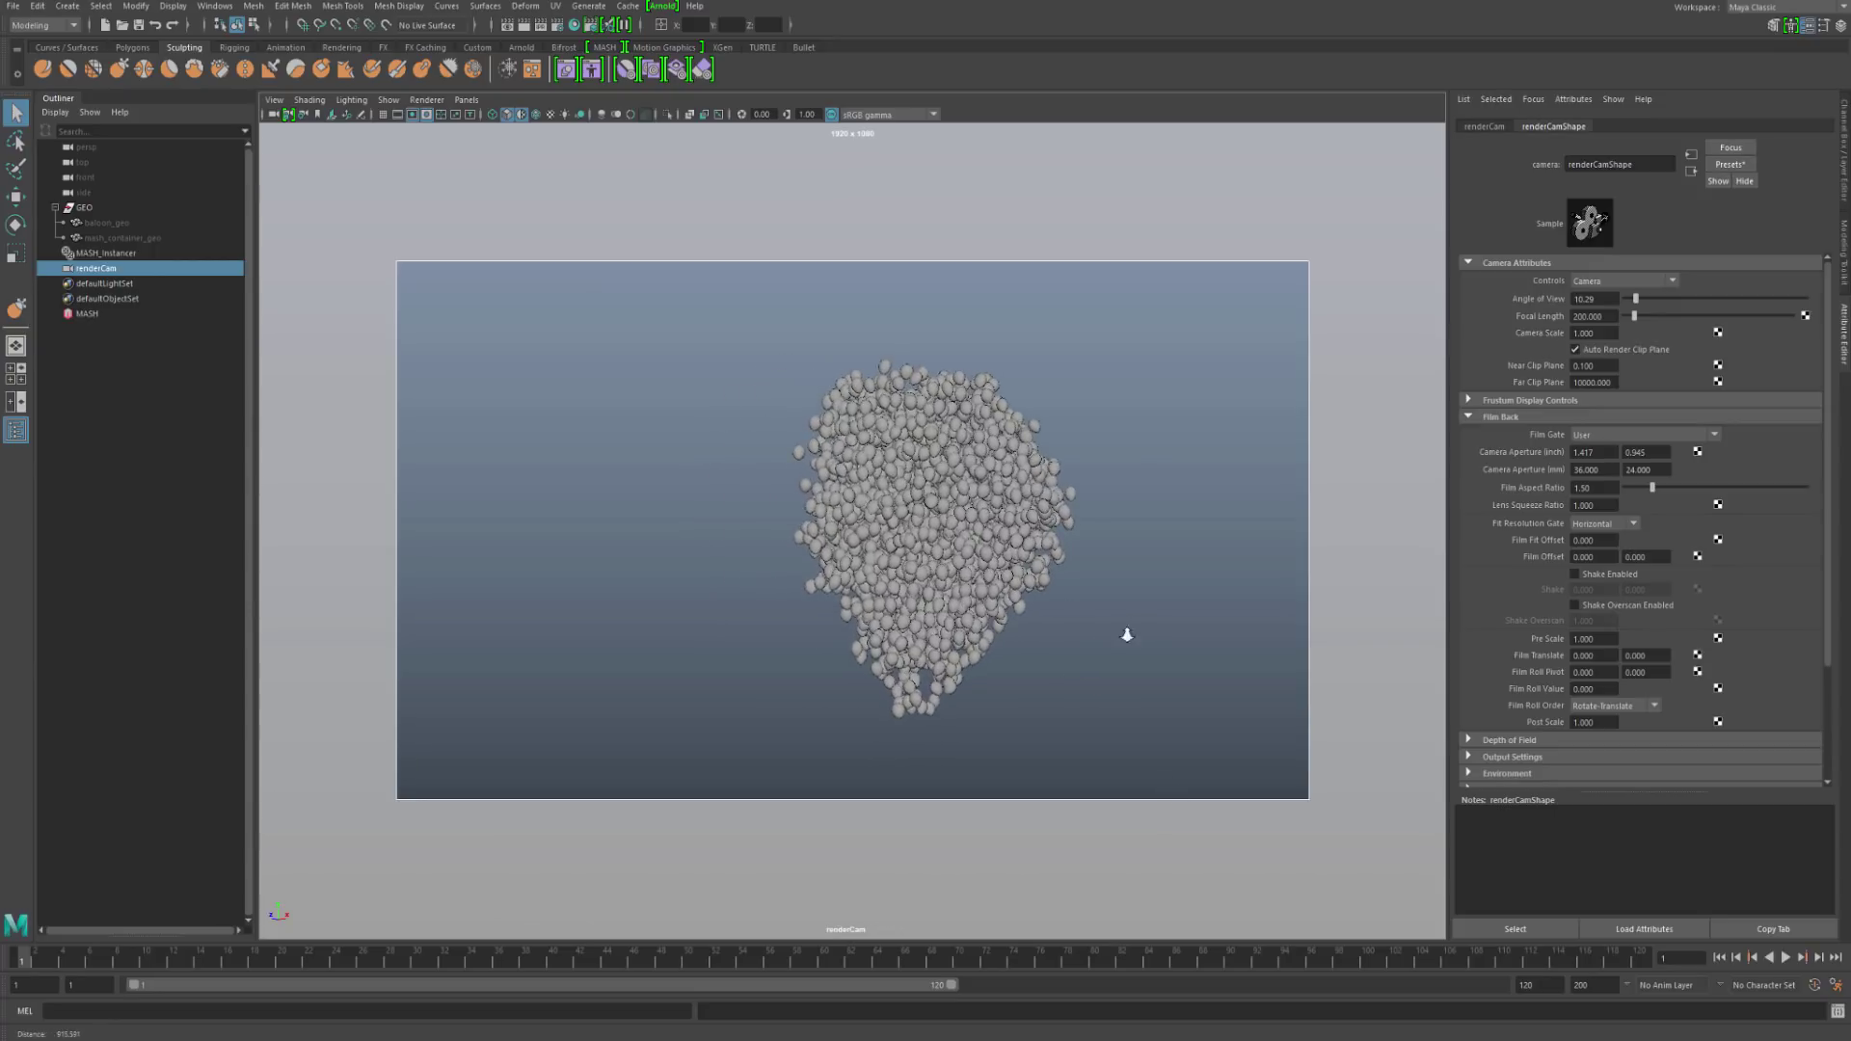
pyautogui.keyDown('alt'); pyautogui.moveTo(1127, 634); pyautogui.dragTo(1029, 651); pyautogui.keyUp('alt')
pyautogui.press('[')
pyautogui.press('[')
pyautogui.keyDown('alt'); pyautogui.moveTo(1040, 630); pyautogui.dragTo(1137, 661, button='middle'); pyautogui.keyUp('alt')
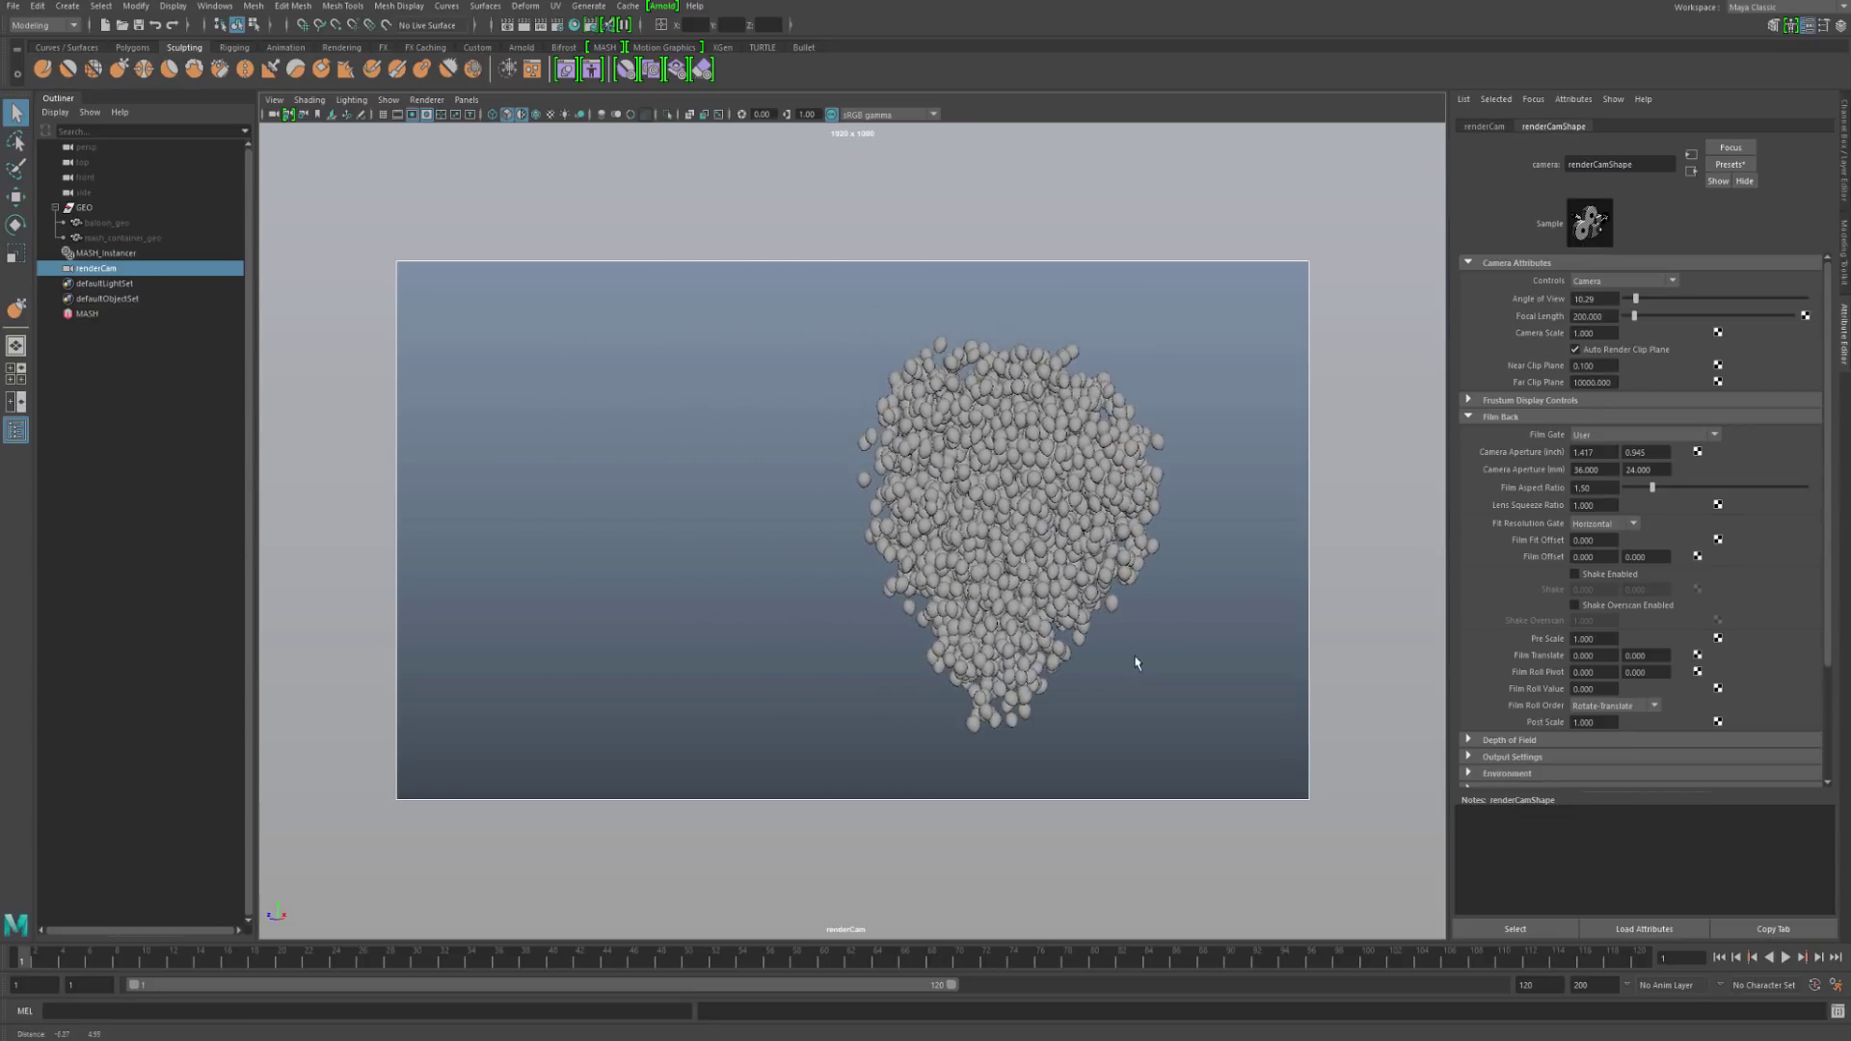
pyautogui.keyDown('alt'); pyautogui.moveTo(1092, 642); pyautogui.dragTo(1165, 627, button='right'); pyautogui.keyUp('alt')
pyautogui.keyDown('alt'); pyautogui.moveTo(1138, 622); pyautogui.dragTo(1072, 619, button='middle'); pyautogui.keyUp('alt')
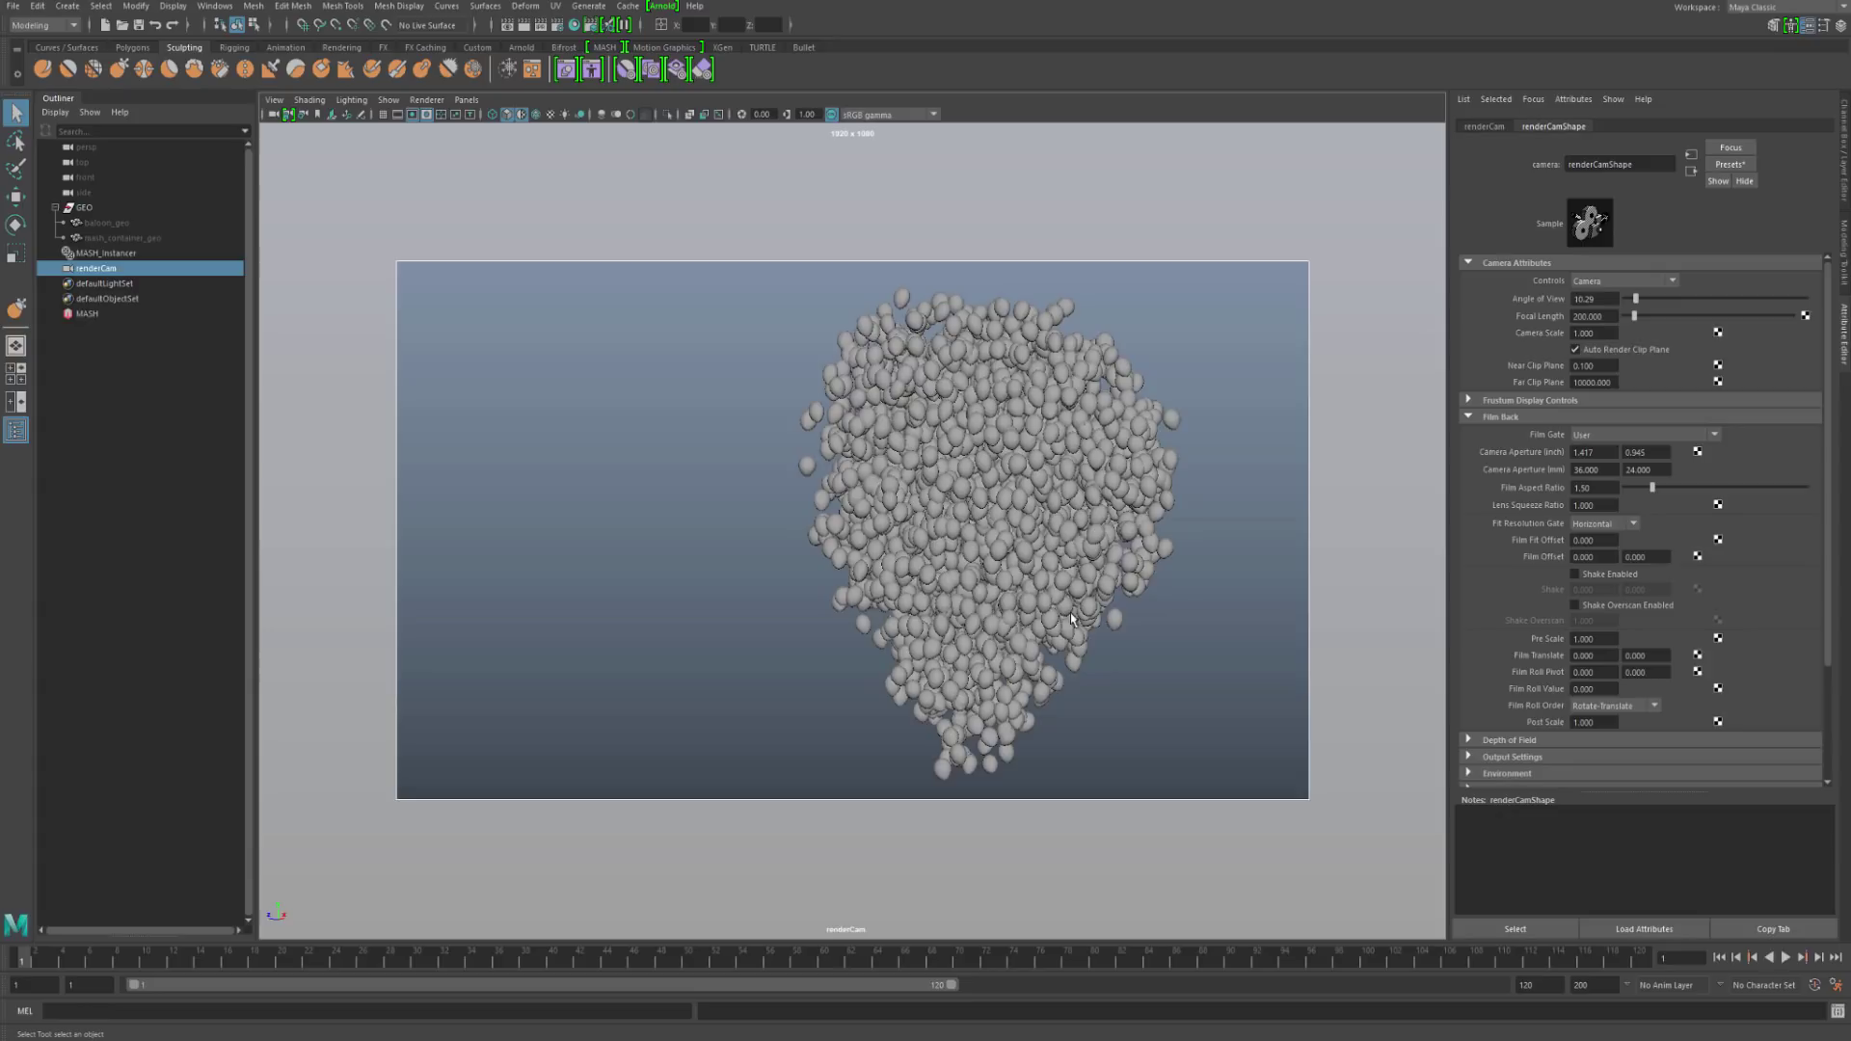
pyautogui.keyDown('alt'); pyautogui.moveTo(1072, 619); pyautogui.dragTo(1054, 564, button='right'); pyautogui.keyUp('alt')
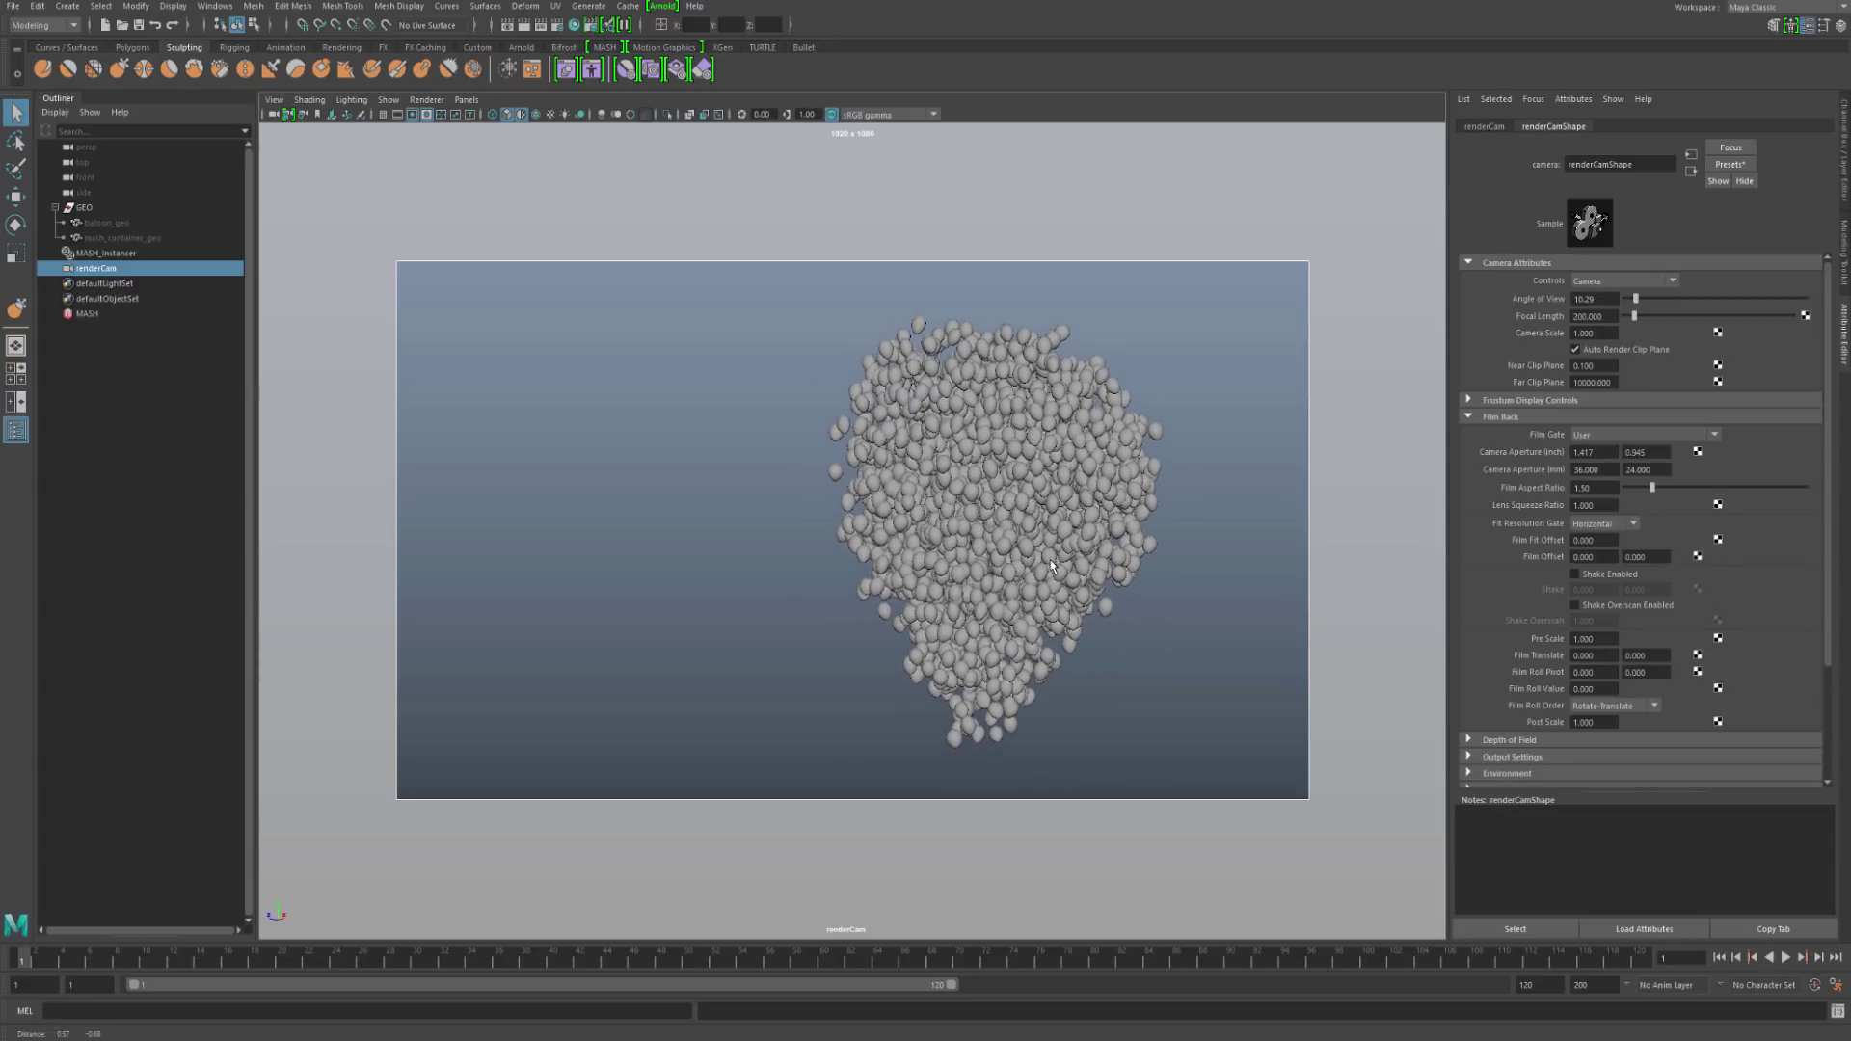
pyautogui.click(1068, 741)
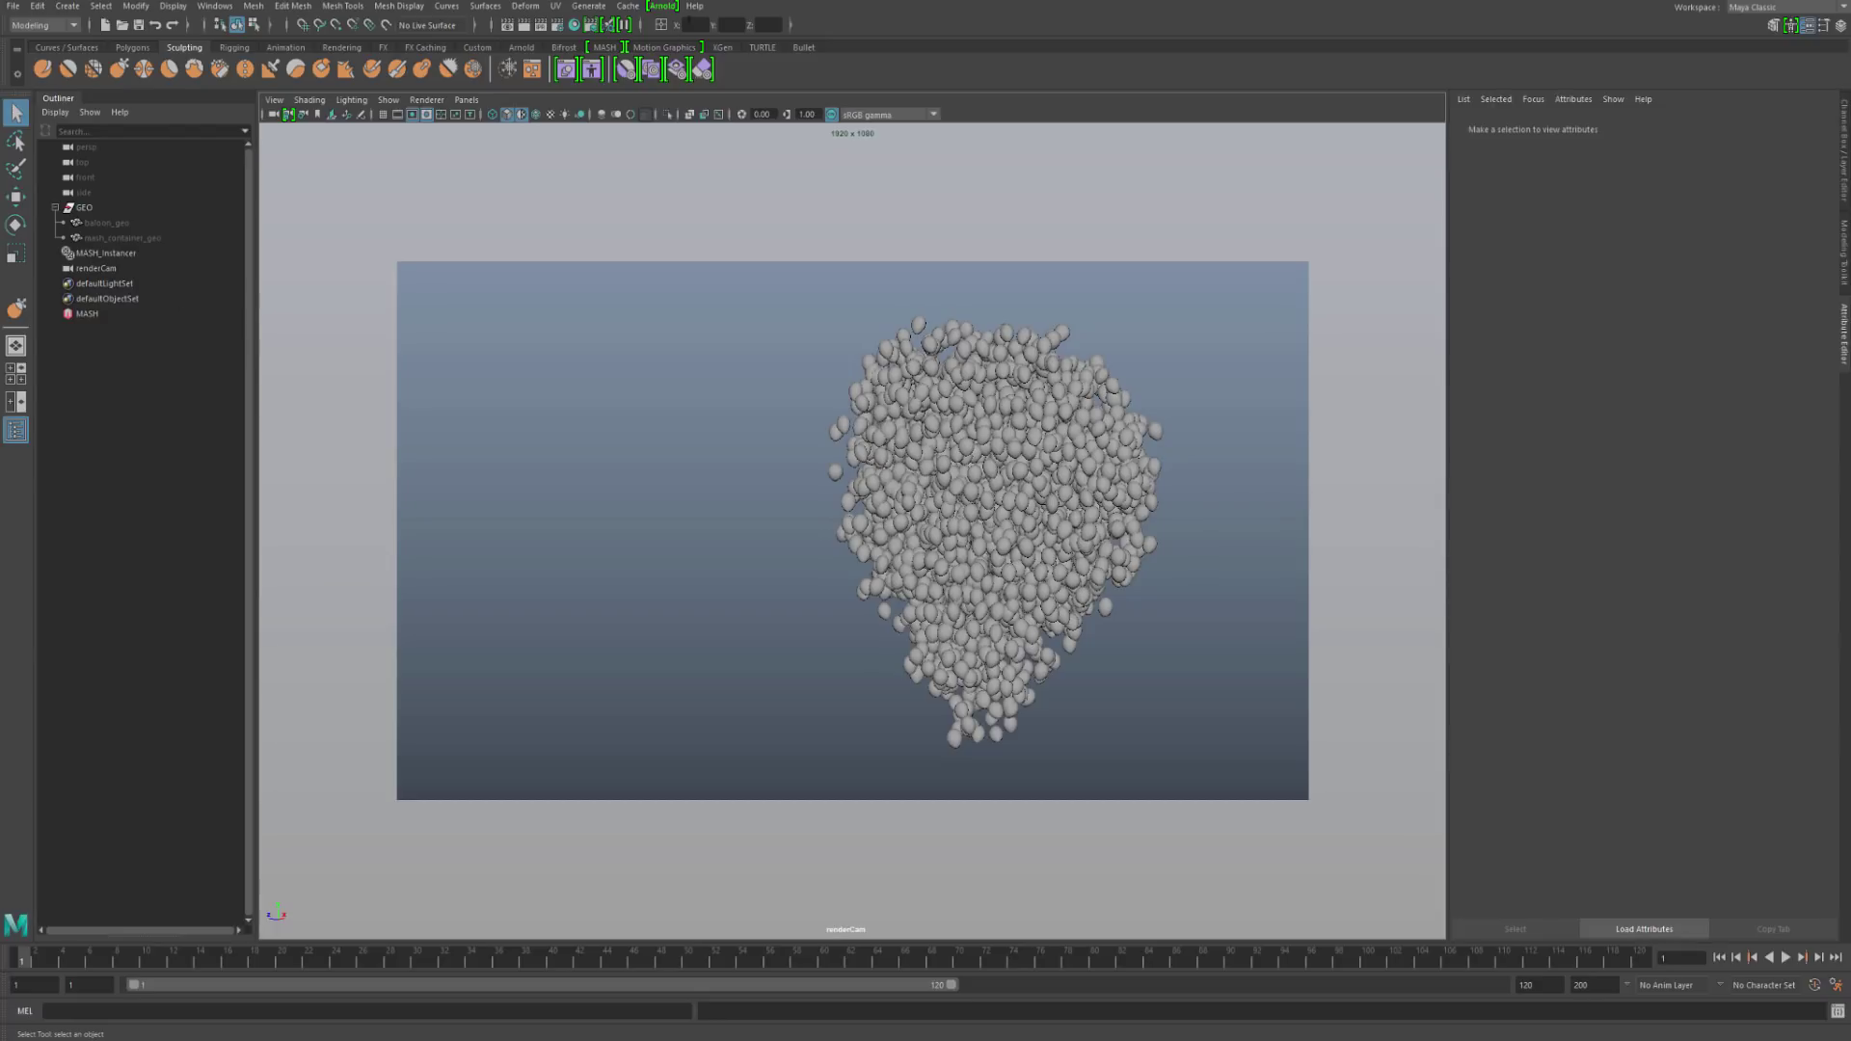
# Step: Assign a new aiStandardSurface material to the hidden balloon mesh baloon_geo and rename the material baloon_mtl
pyautogui.click(661, 6)
pyautogui.click(661, 6)
pyautogui.click(124, 224)
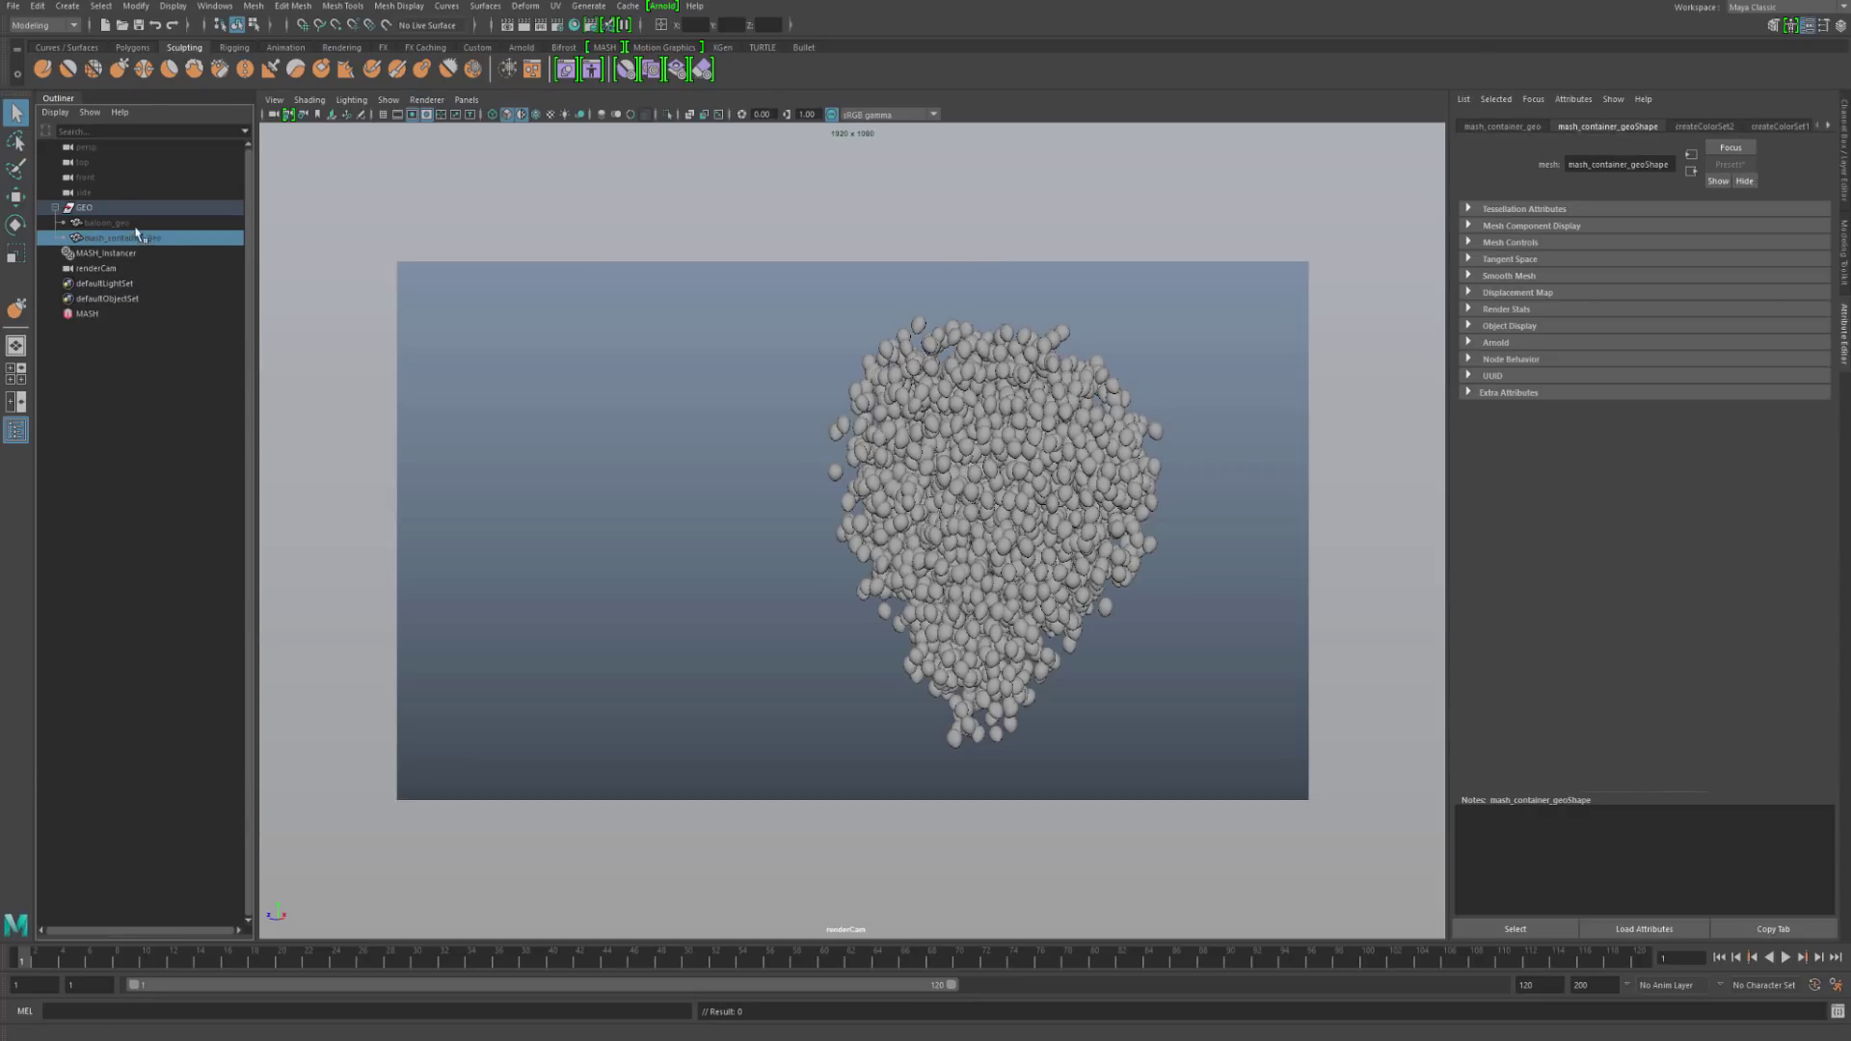
pyautogui.rightClick(668, 431)
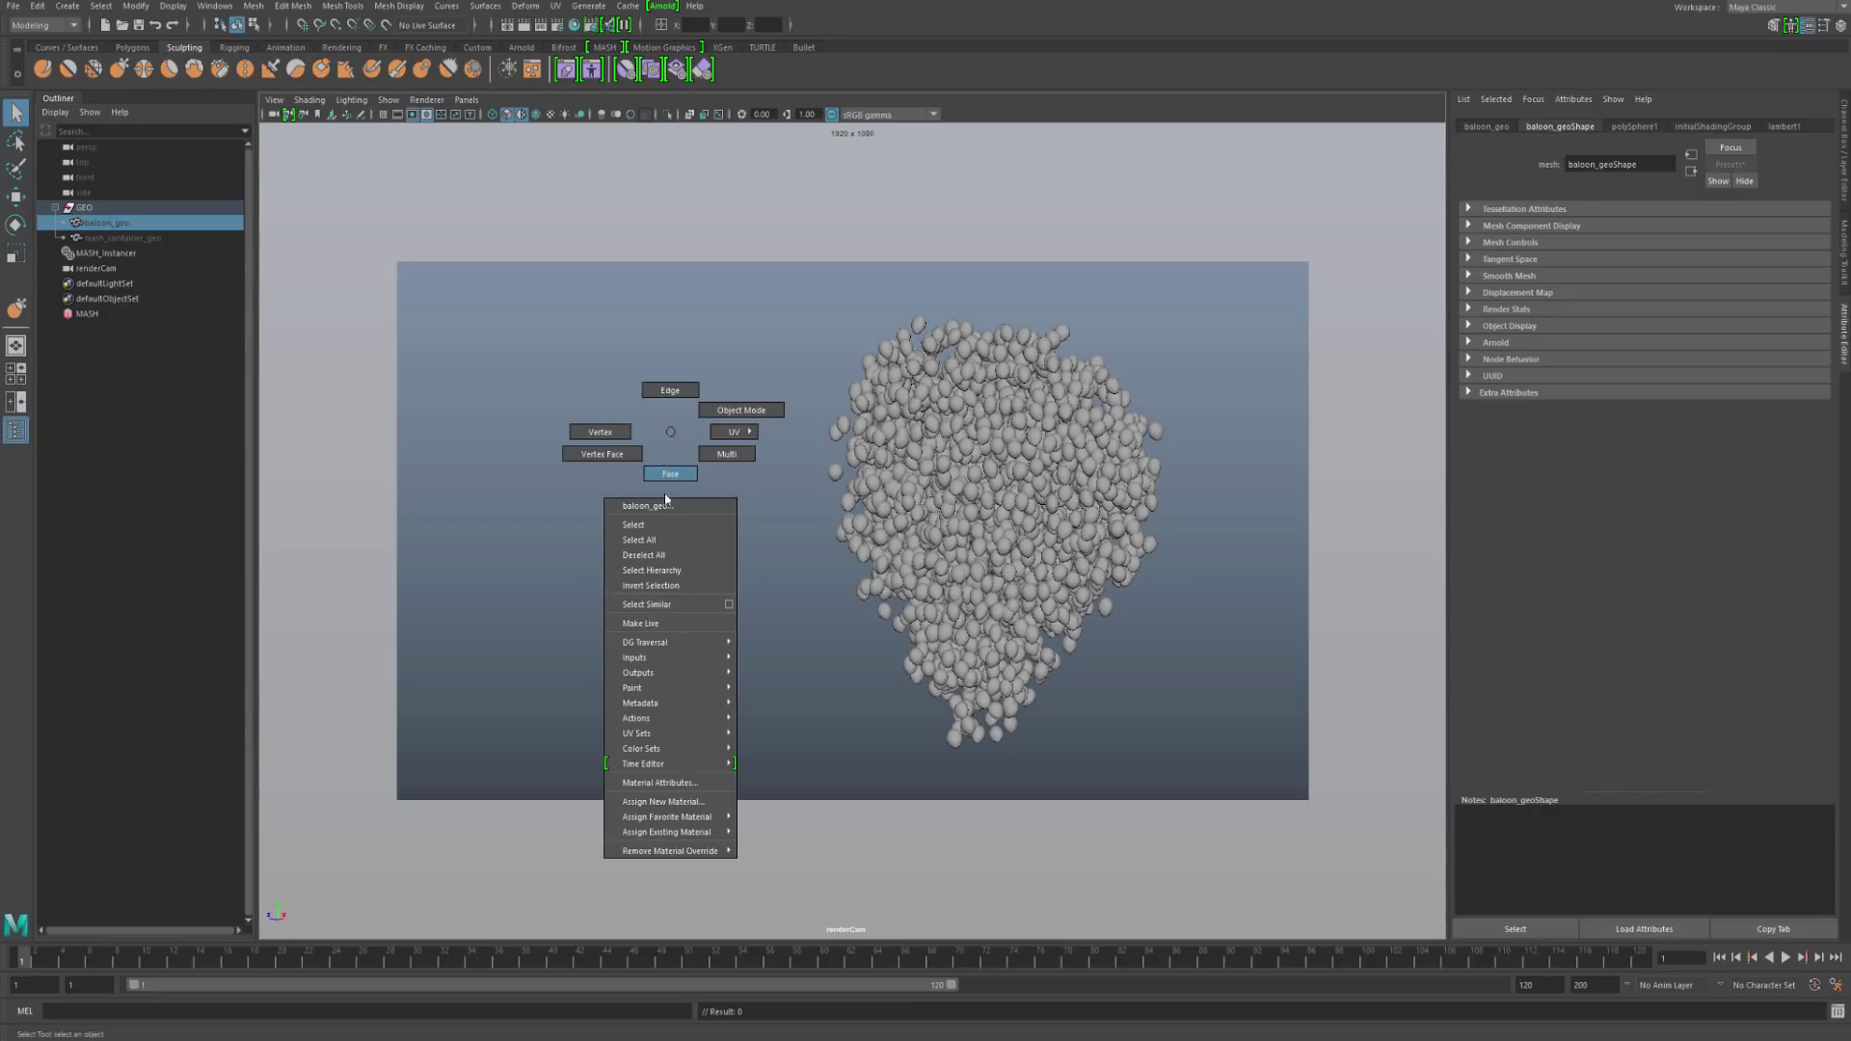
pyautogui.click(663, 802)
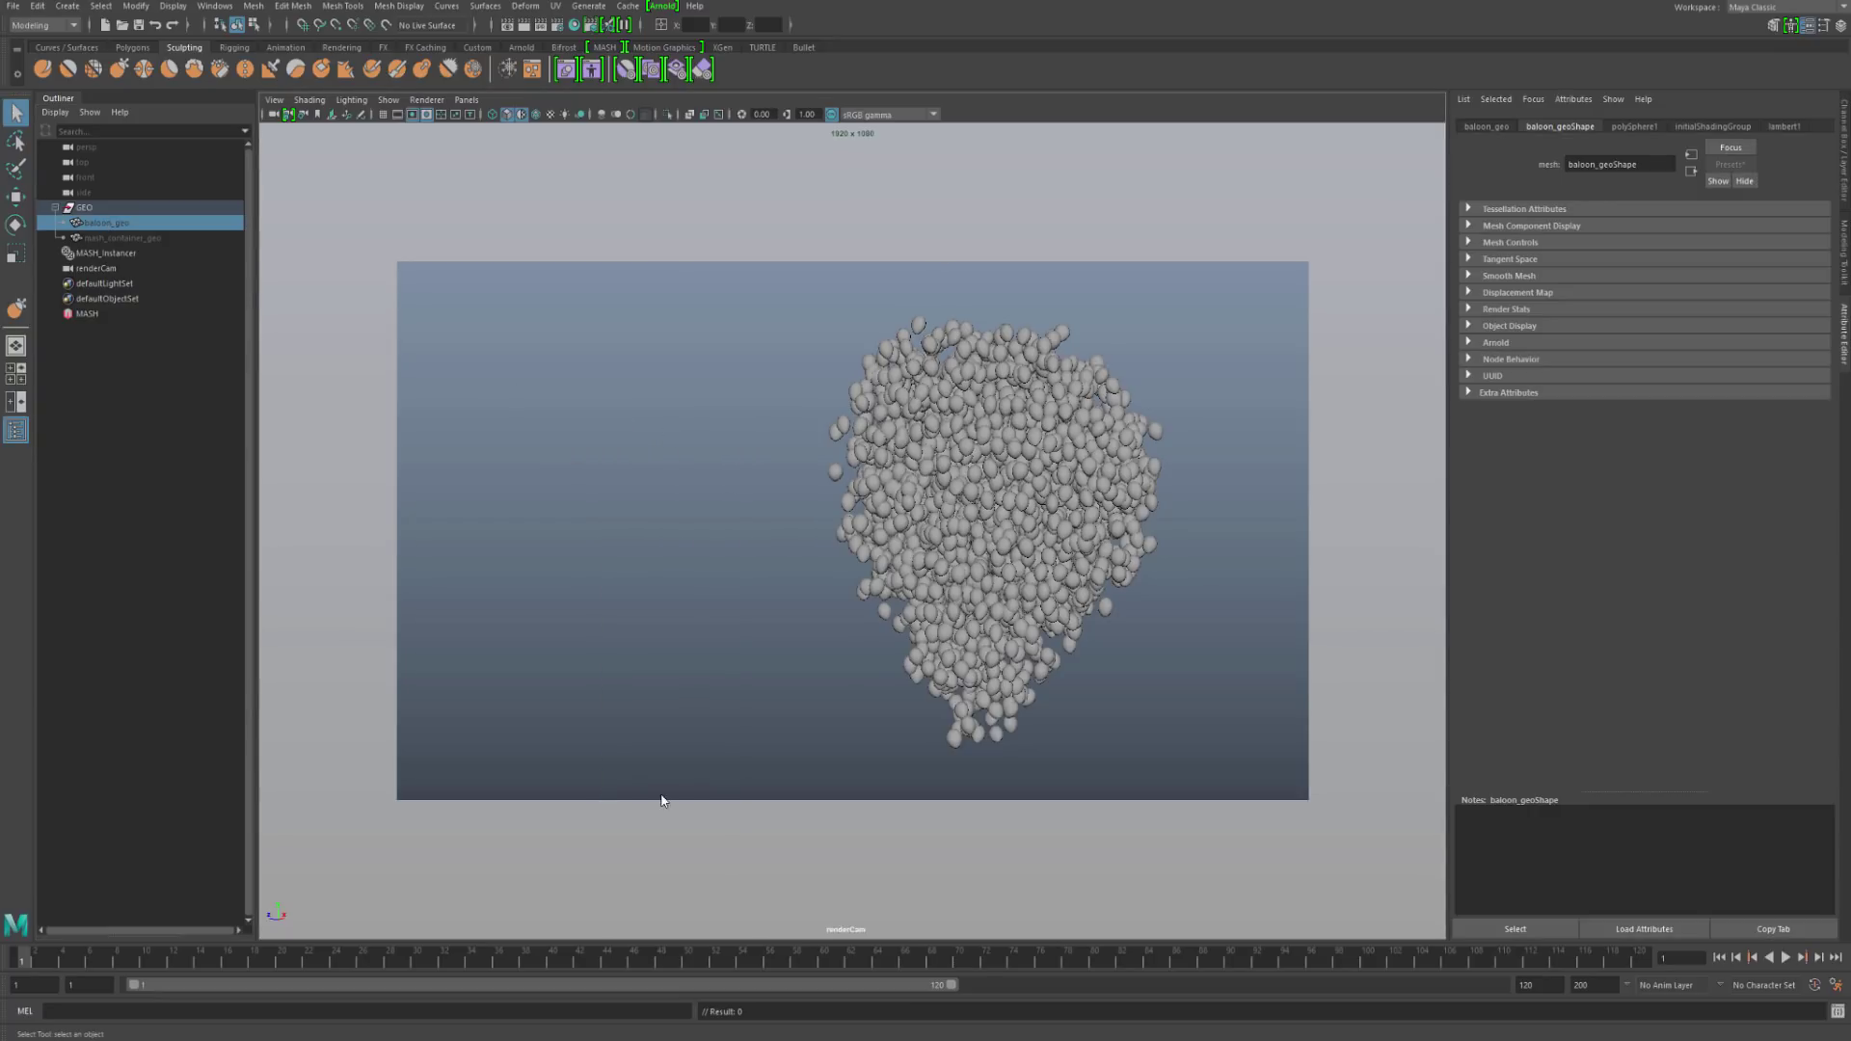
pyautogui.click(669, 471)
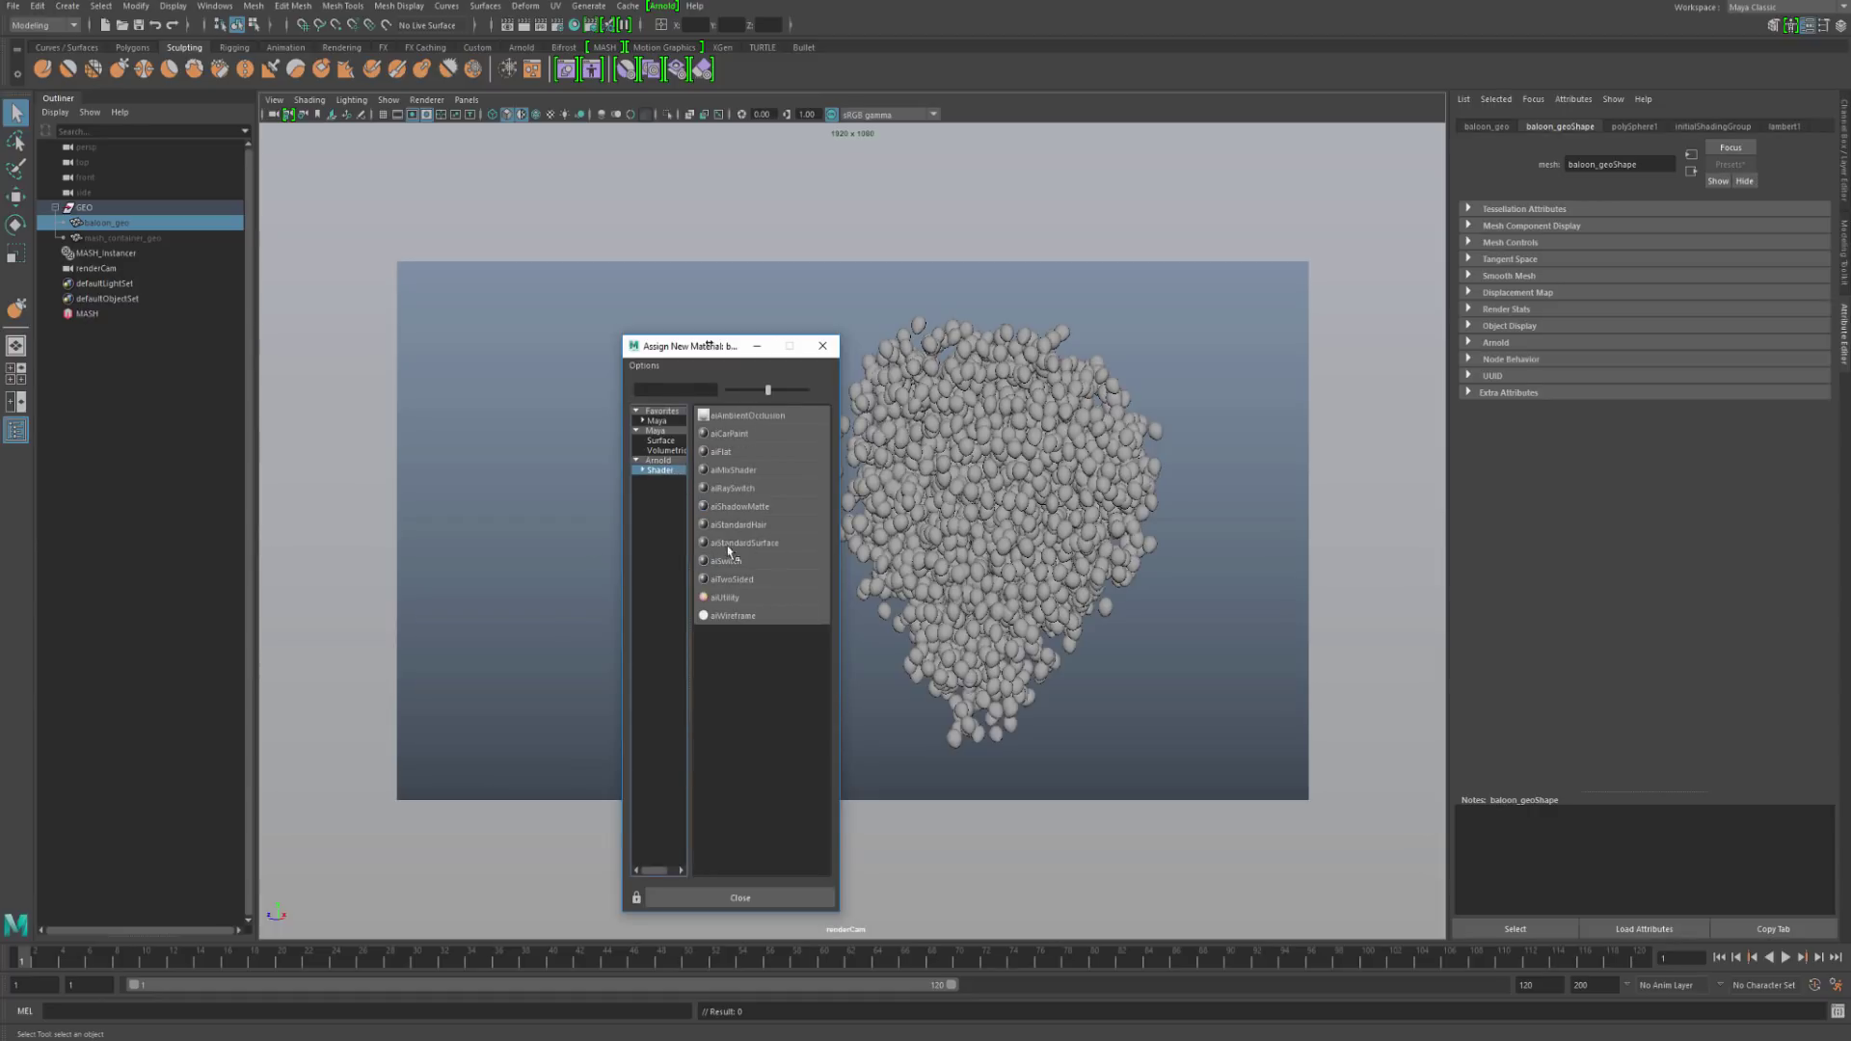
pyautogui.moveTo(658, 348); pyautogui.dragTo(615, 288)
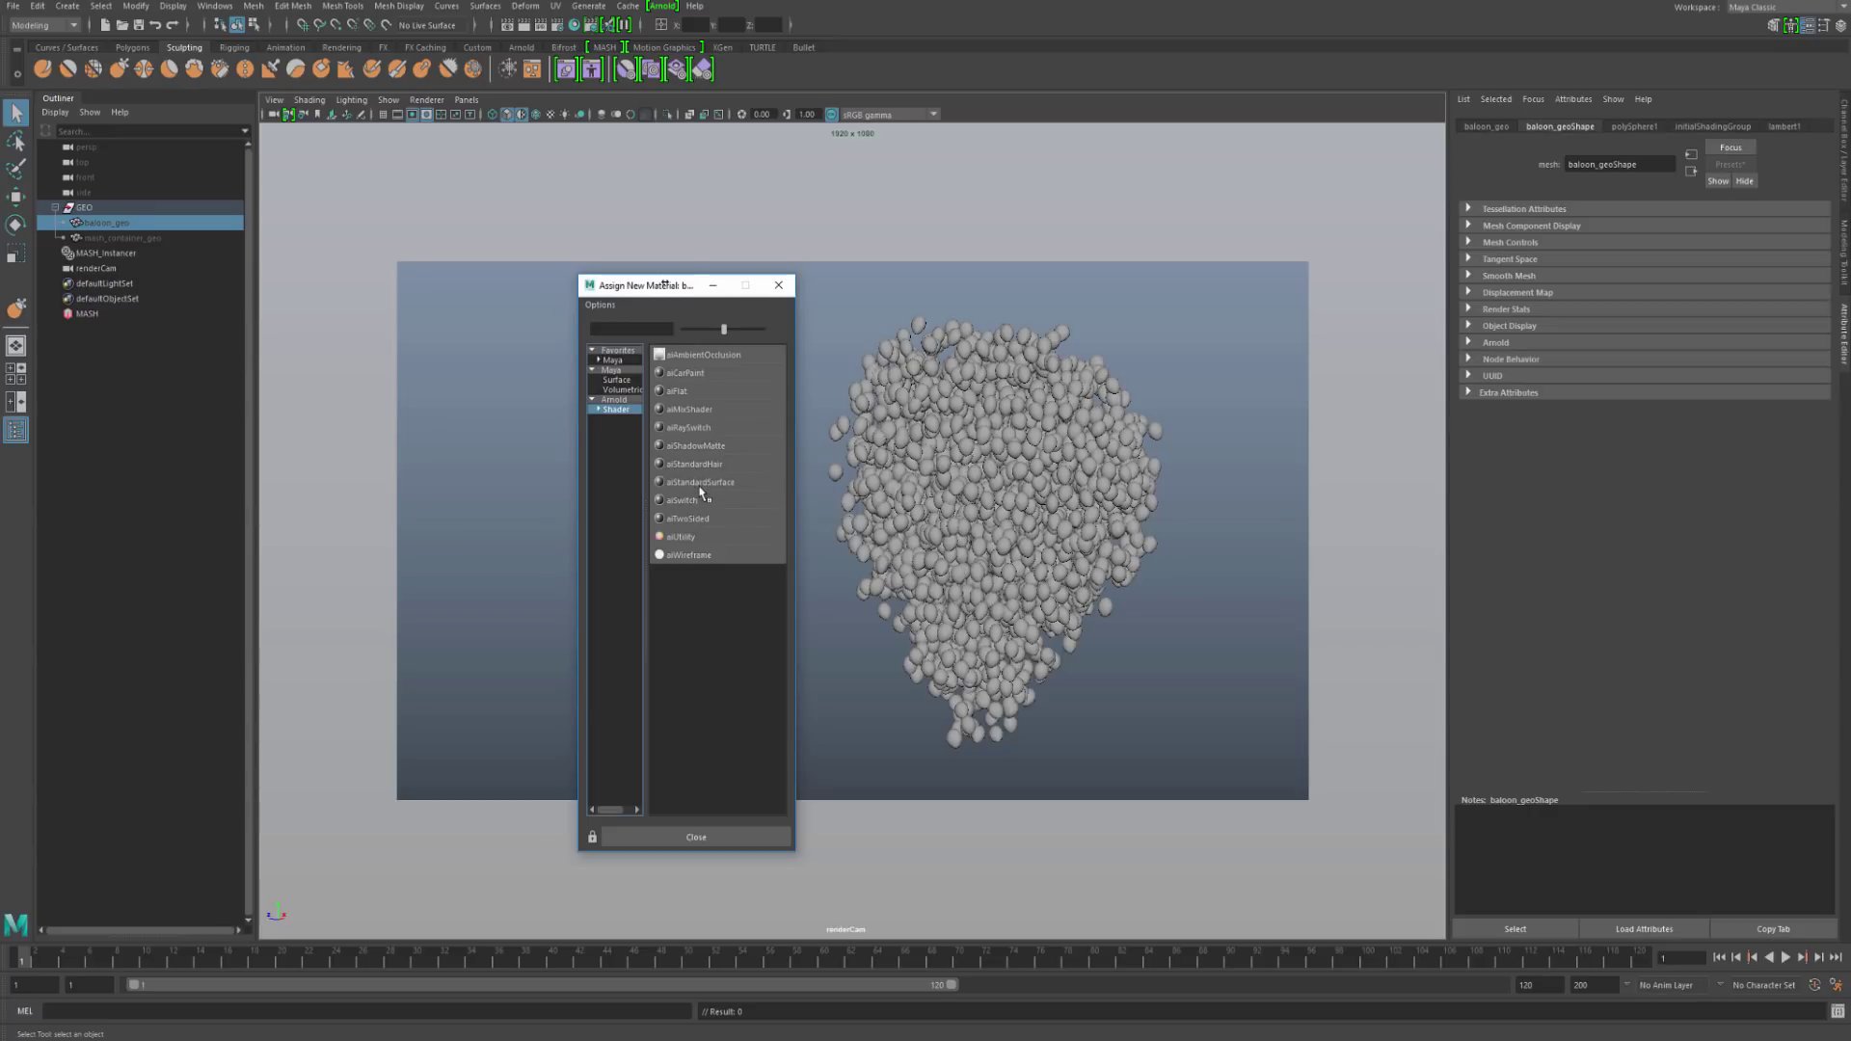
pyautogui.click(754, 485)
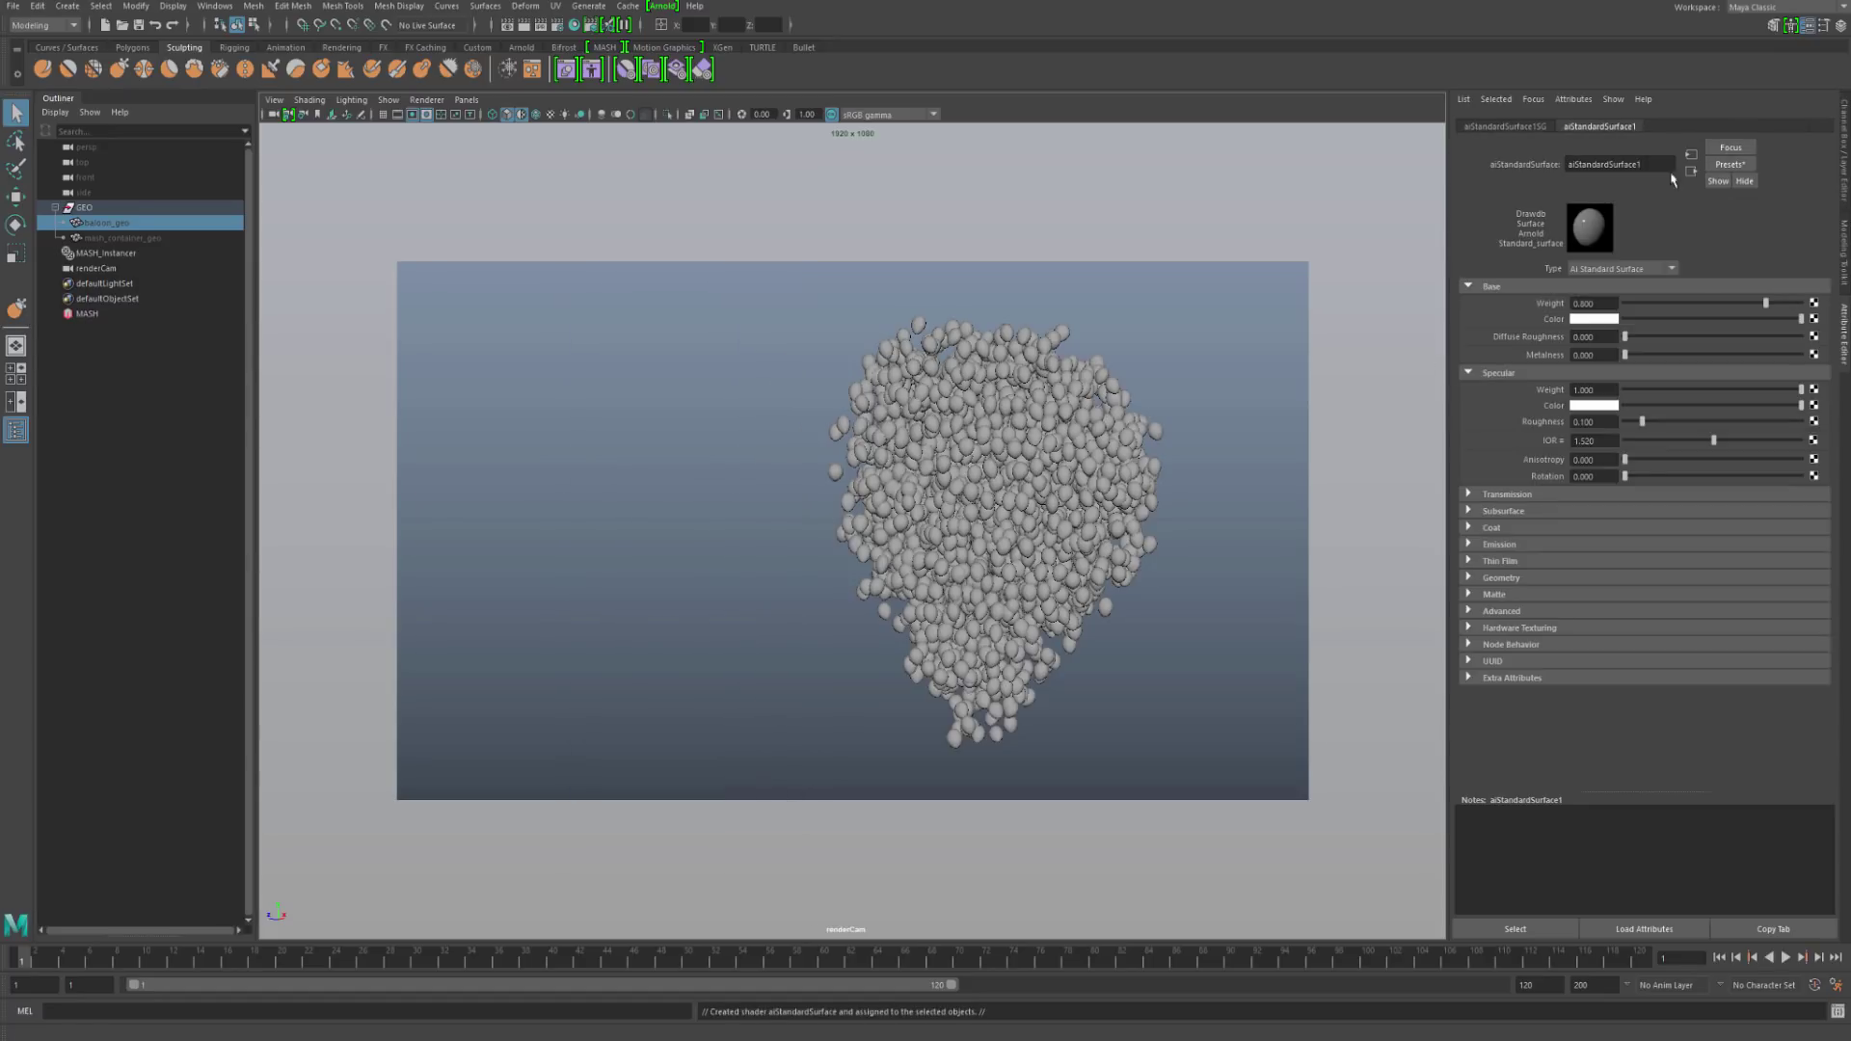
pyautogui.moveTo(1653, 163); pyautogui.dragTo(1568, 164)
pyautogui.write('baloon_mtl')
pyautogui.press('Return')
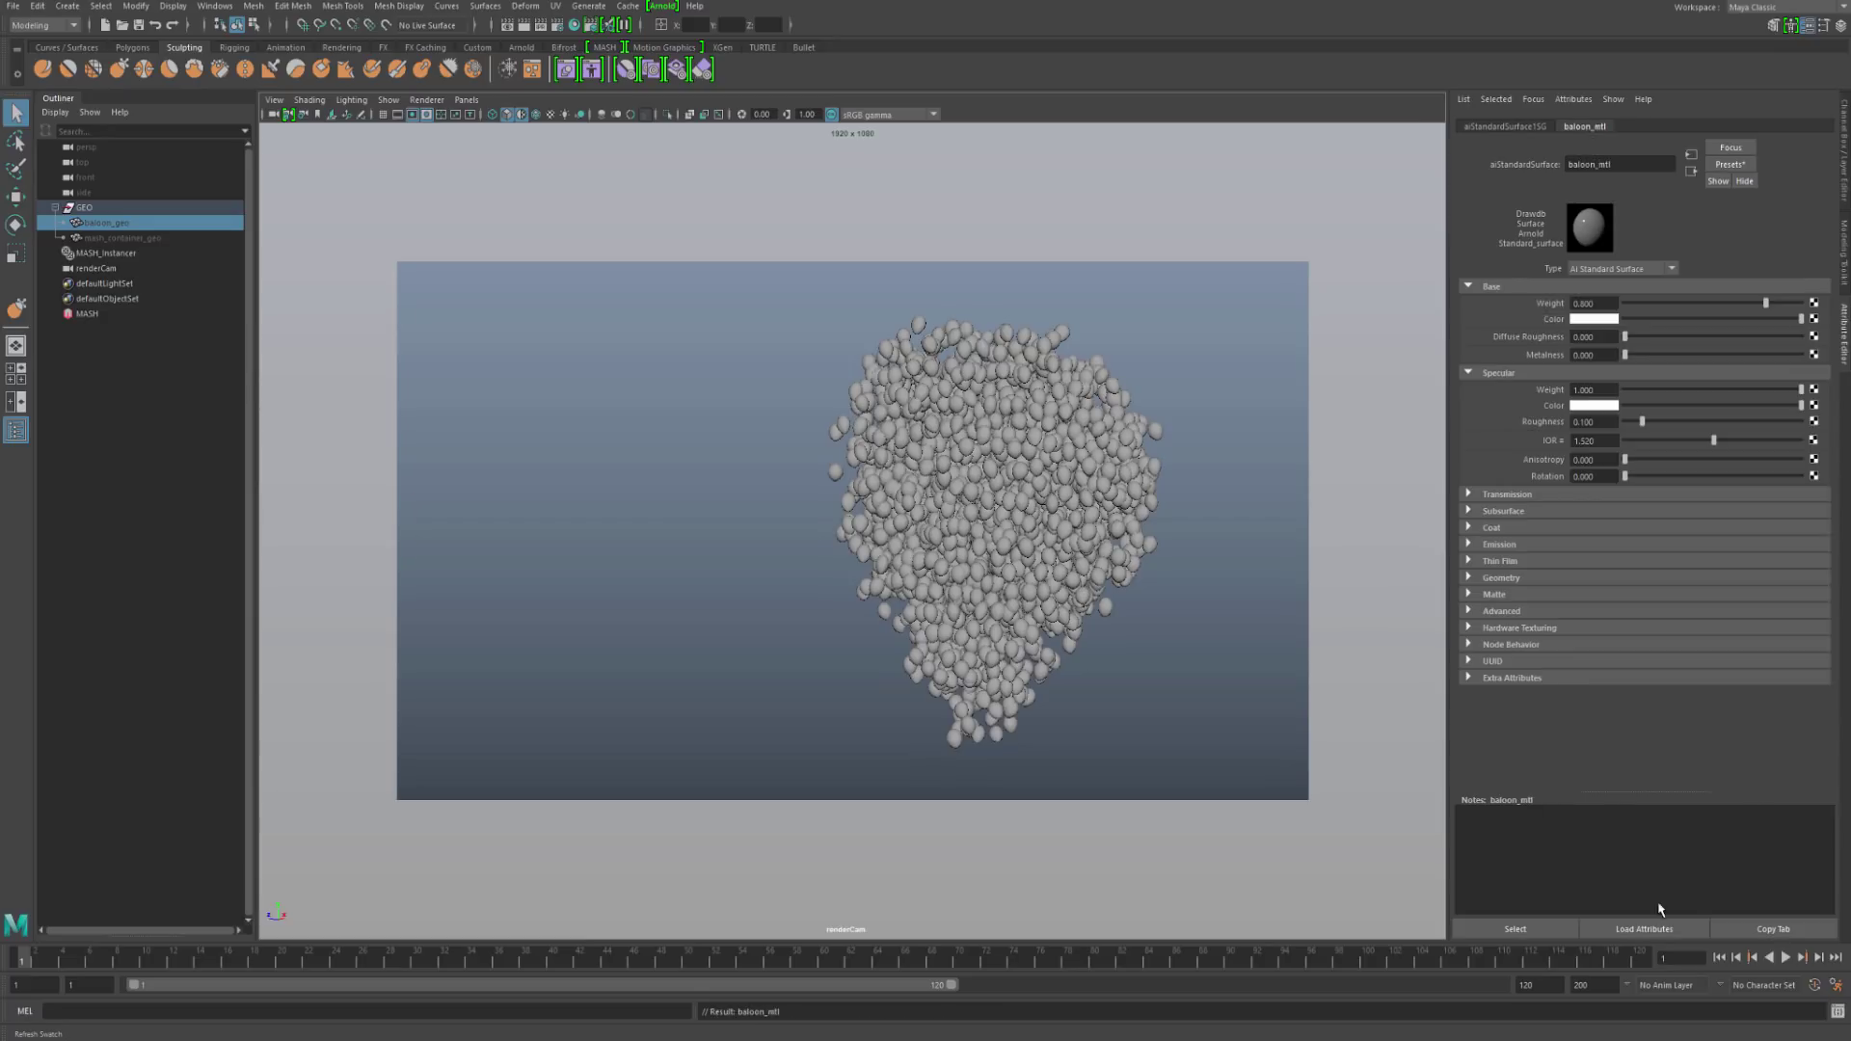
# Step: Set baloon_mtl's base color to a neutral grey with color management off, and raise its specular roughness to about 0.36
pyautogui.click(1585, 322)
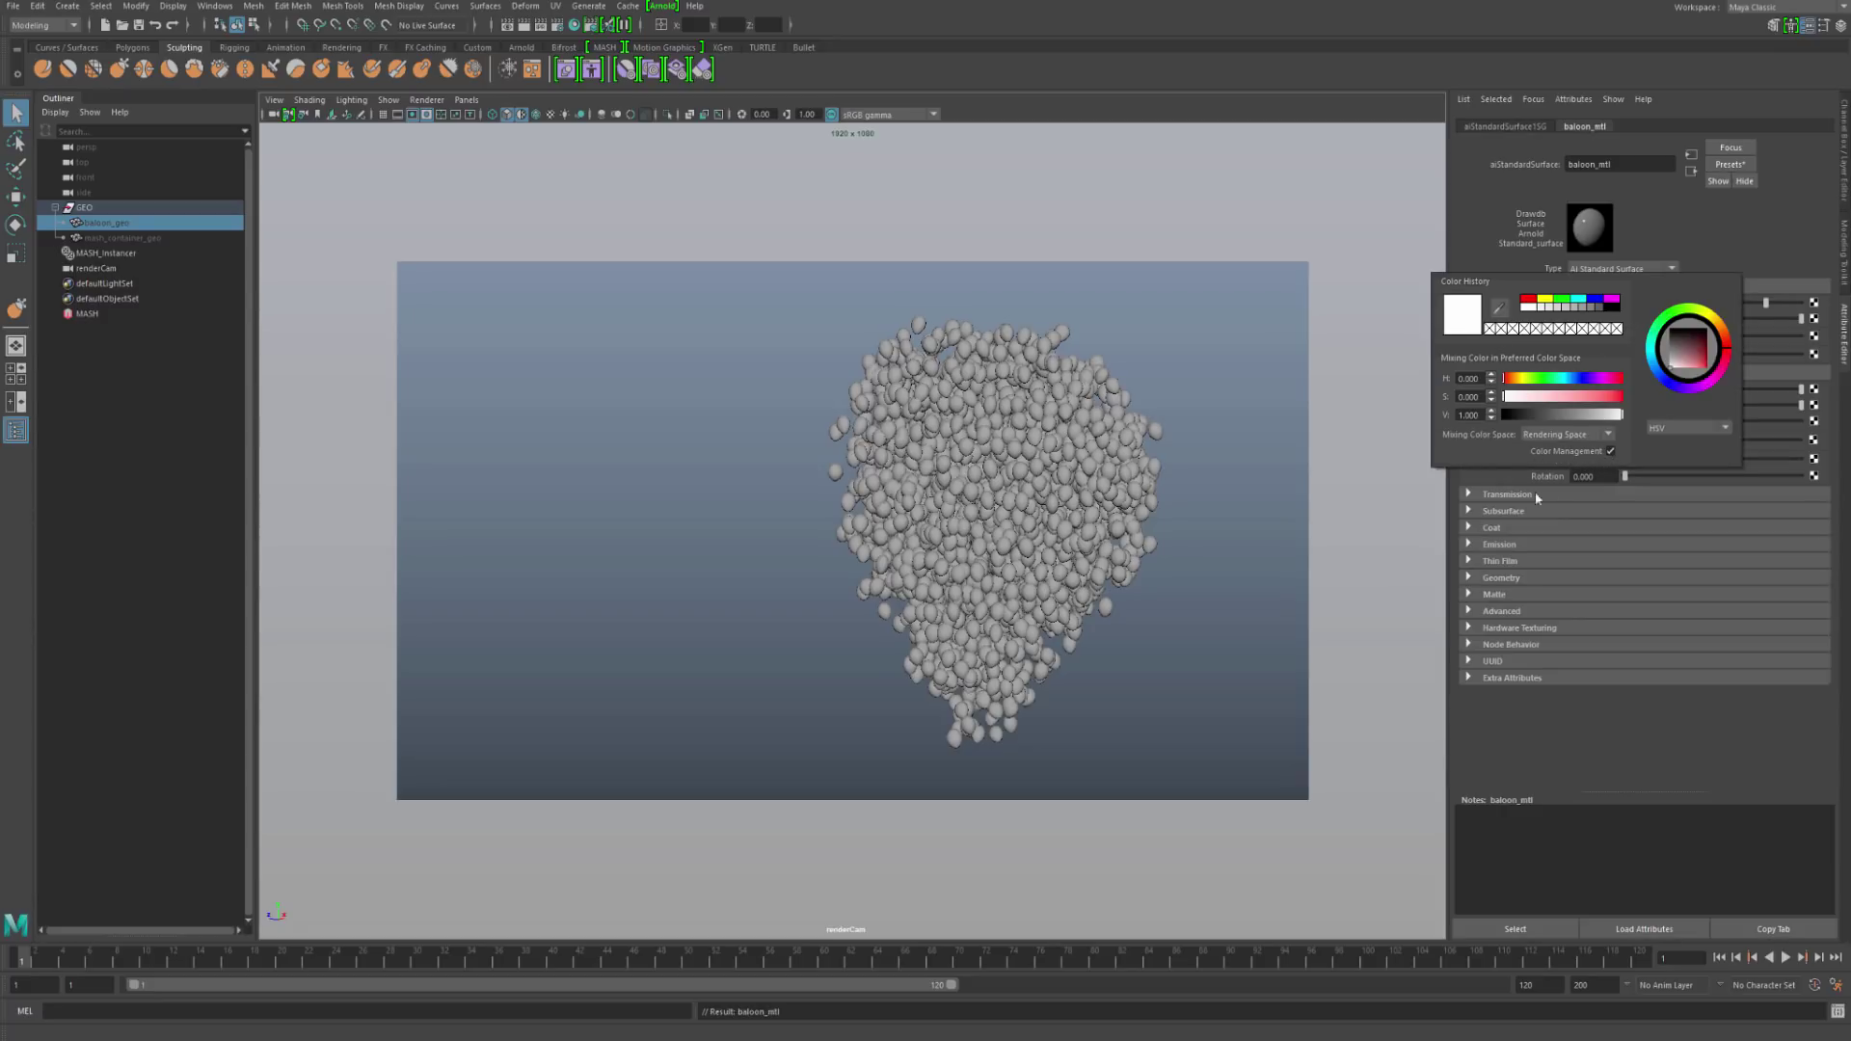
pyautogui.click(1602, 453)
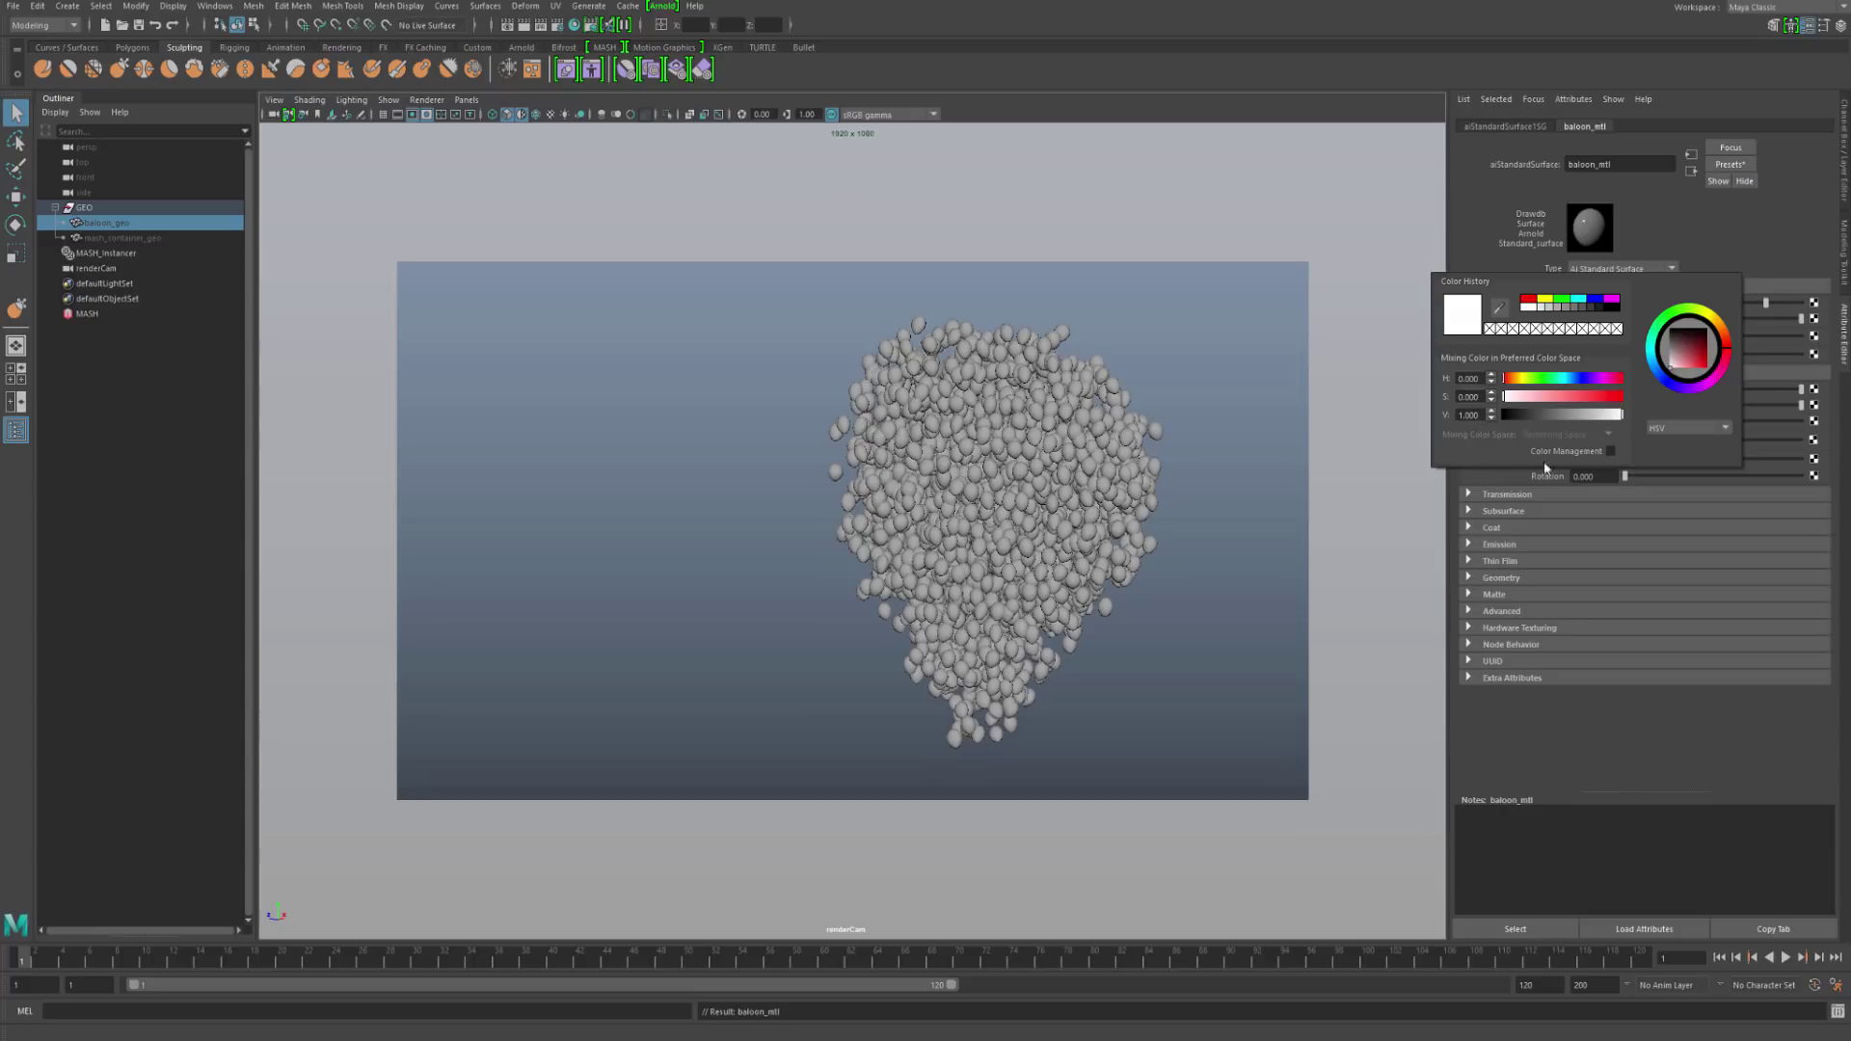
pyautogui.doubleClick(1467, 414)
pyautogui.write('0.15')
pyautogui.press('Return')
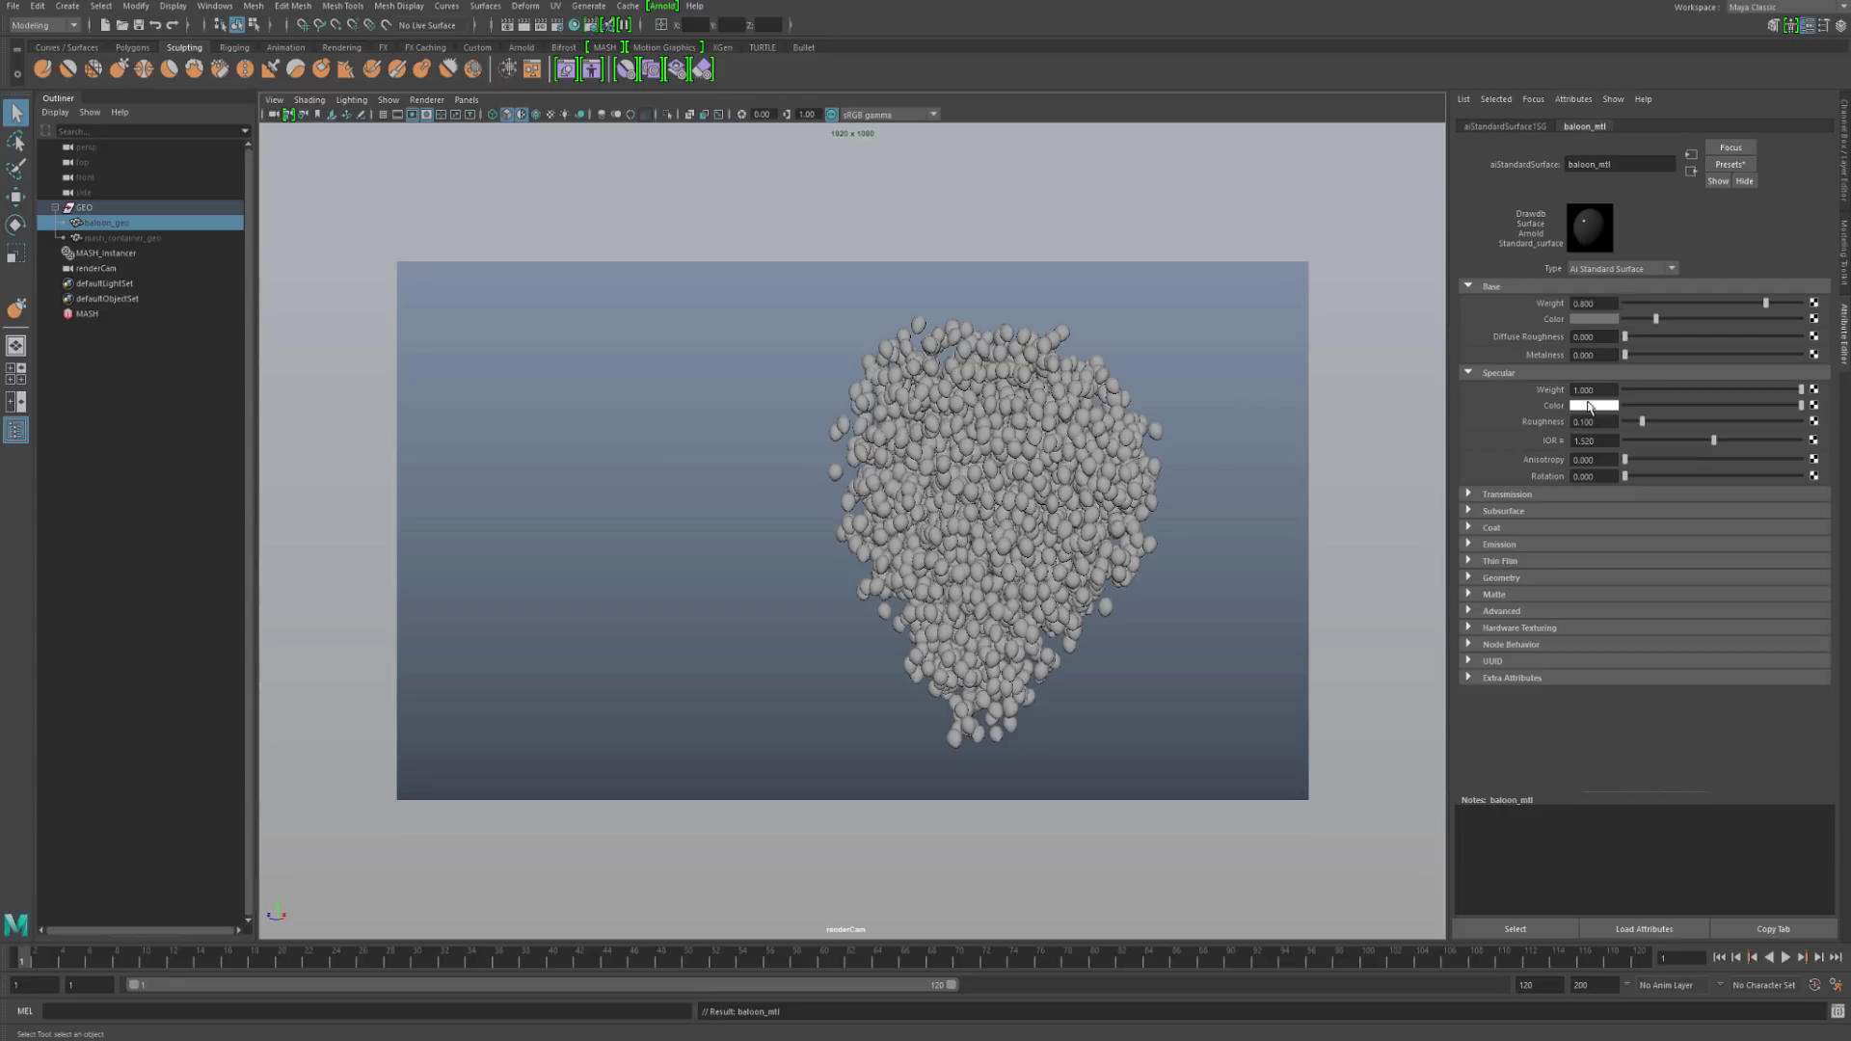
pyautogui.click(1688, 421)
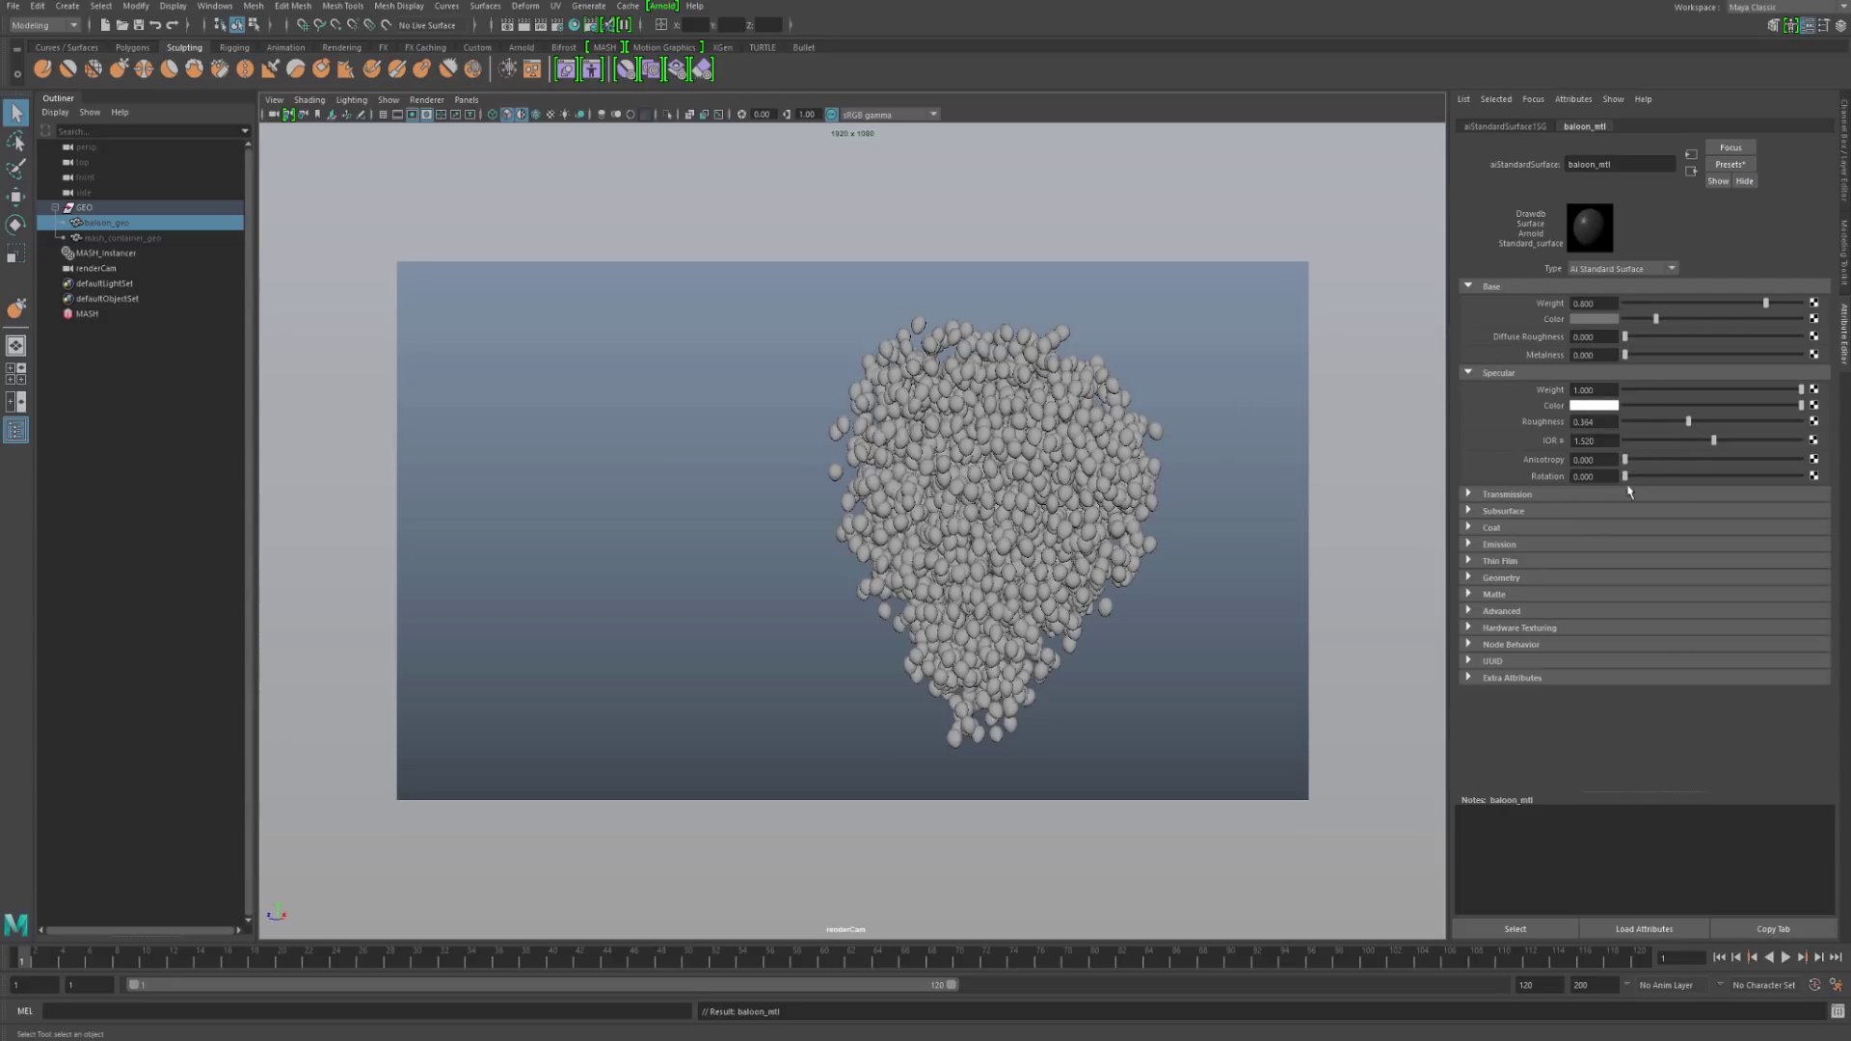
pyautogui.click(1694, 422)
pyautogui.click(1201, 399)
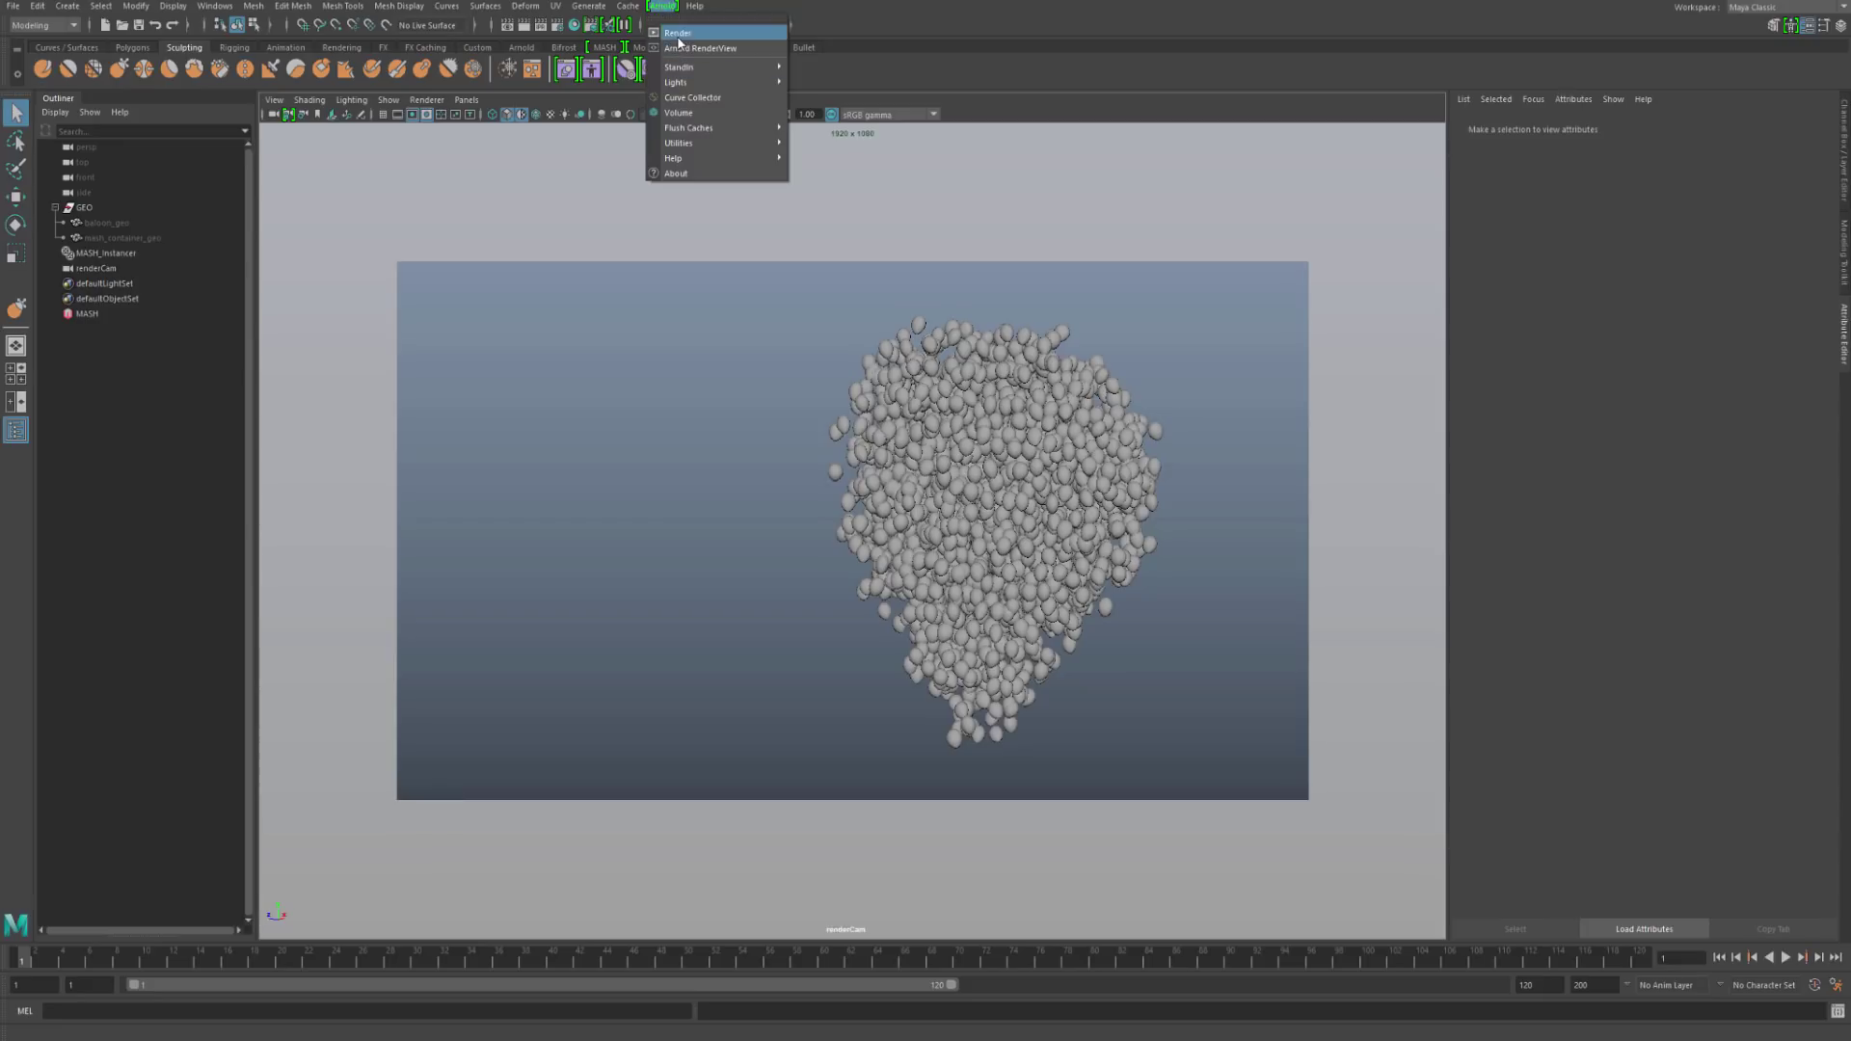
# Step: Open the Arnold RenderView, hide its display settings, and shrink the window so the balloon cluster stays mostly uncovered
pyautogui.click(829, 372)
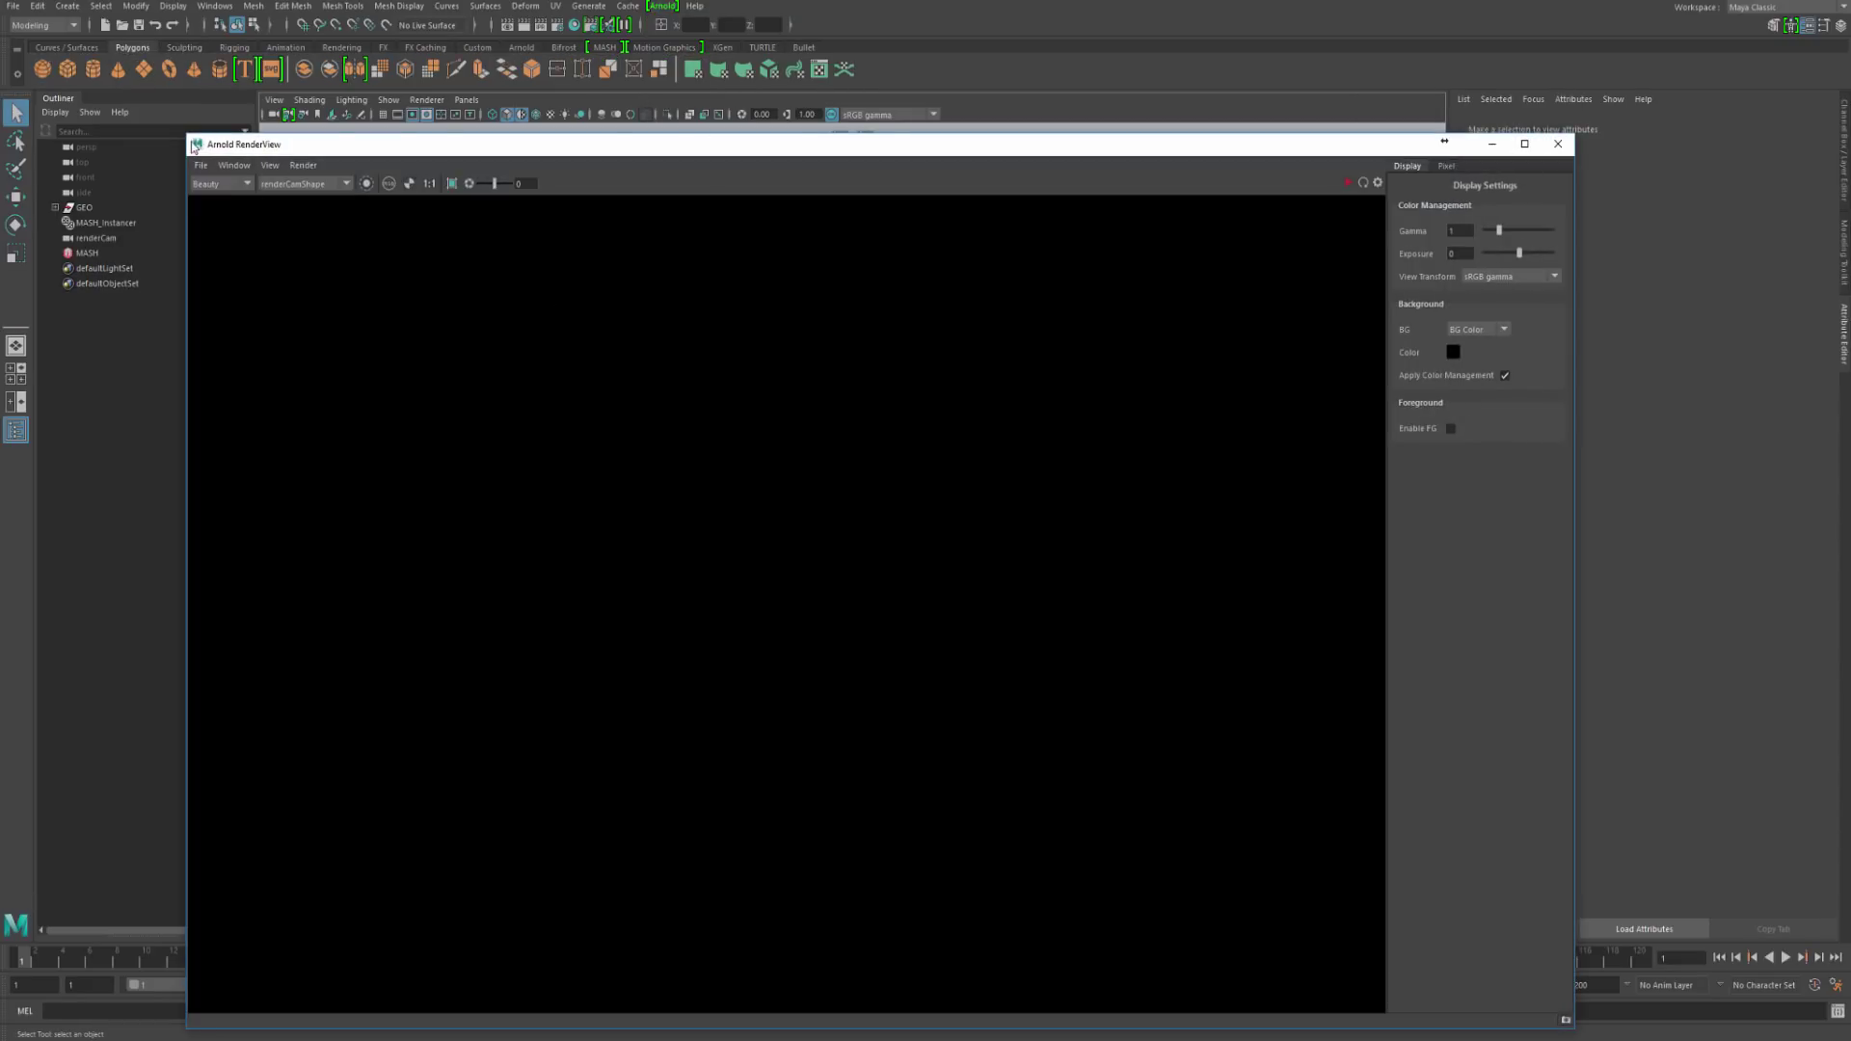
pyautogui.moveTo(182, 136); pyautogui.dragTo(285, 401)
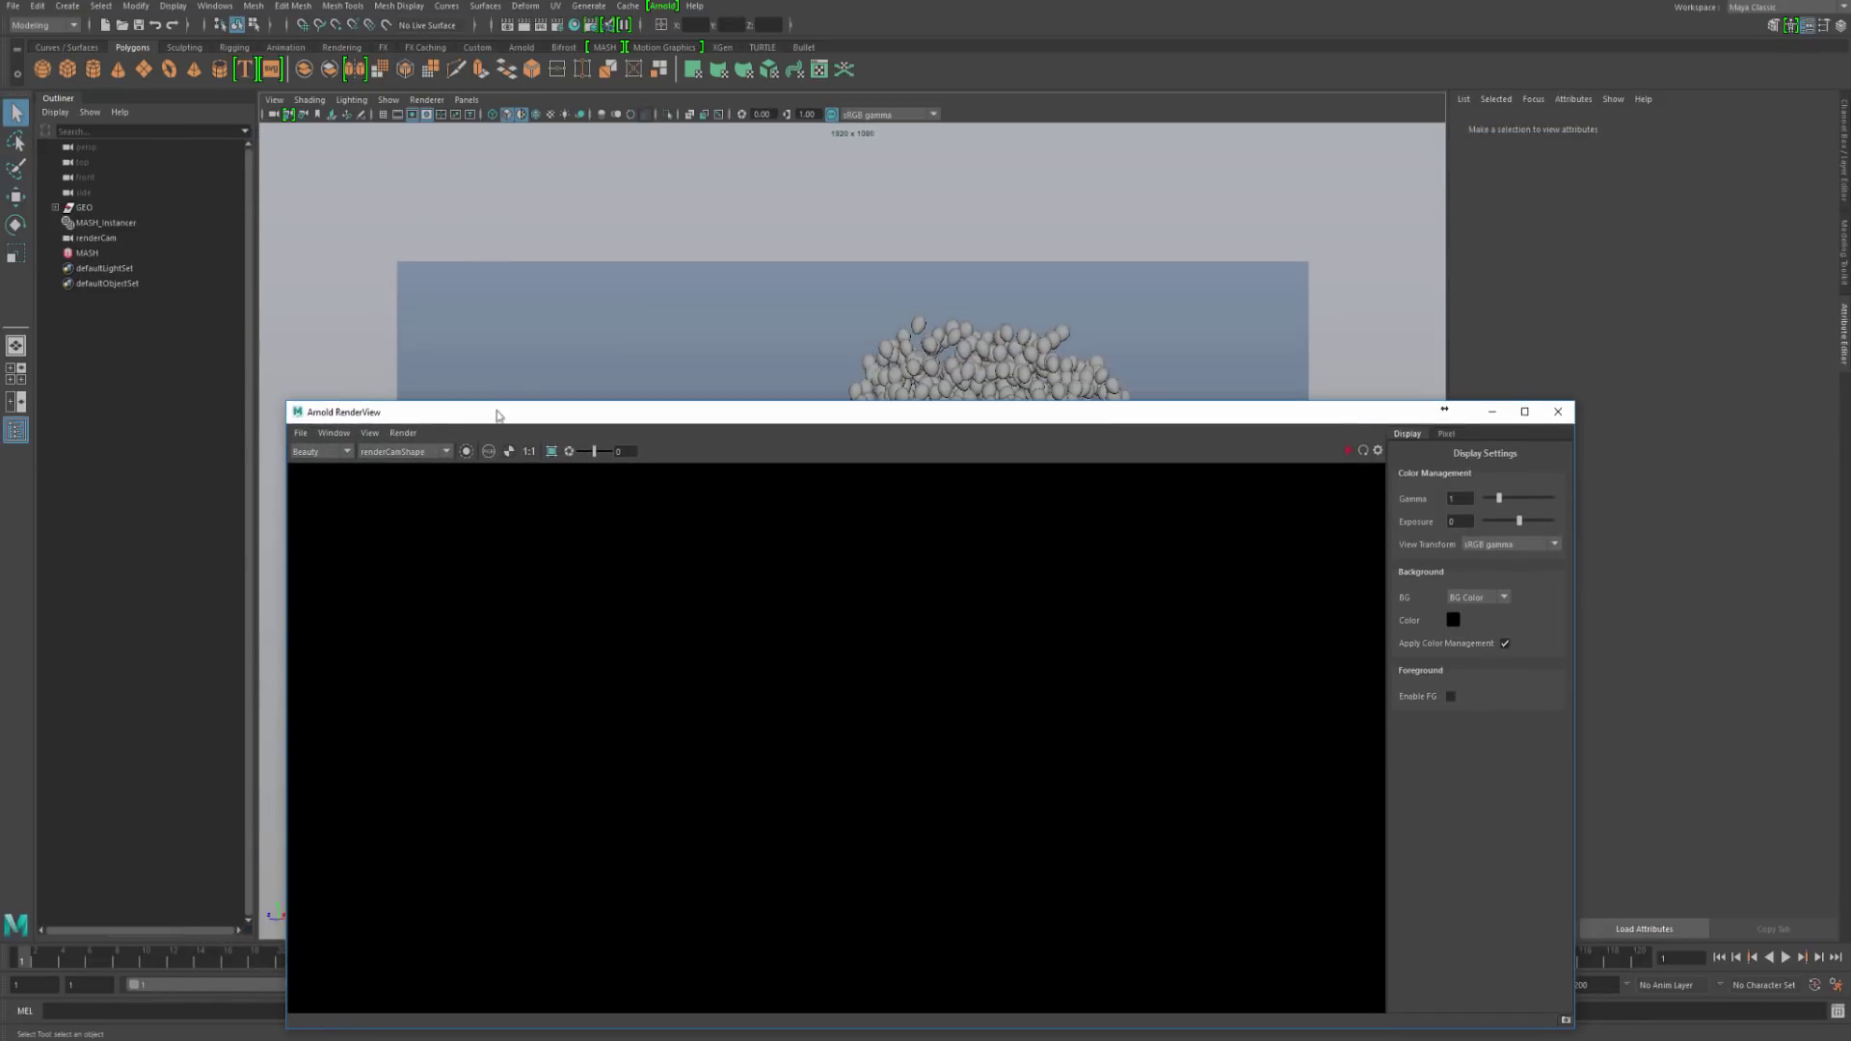
pyautogui.moveTo(501, 417); pyautogui.dragTo(482, 153)
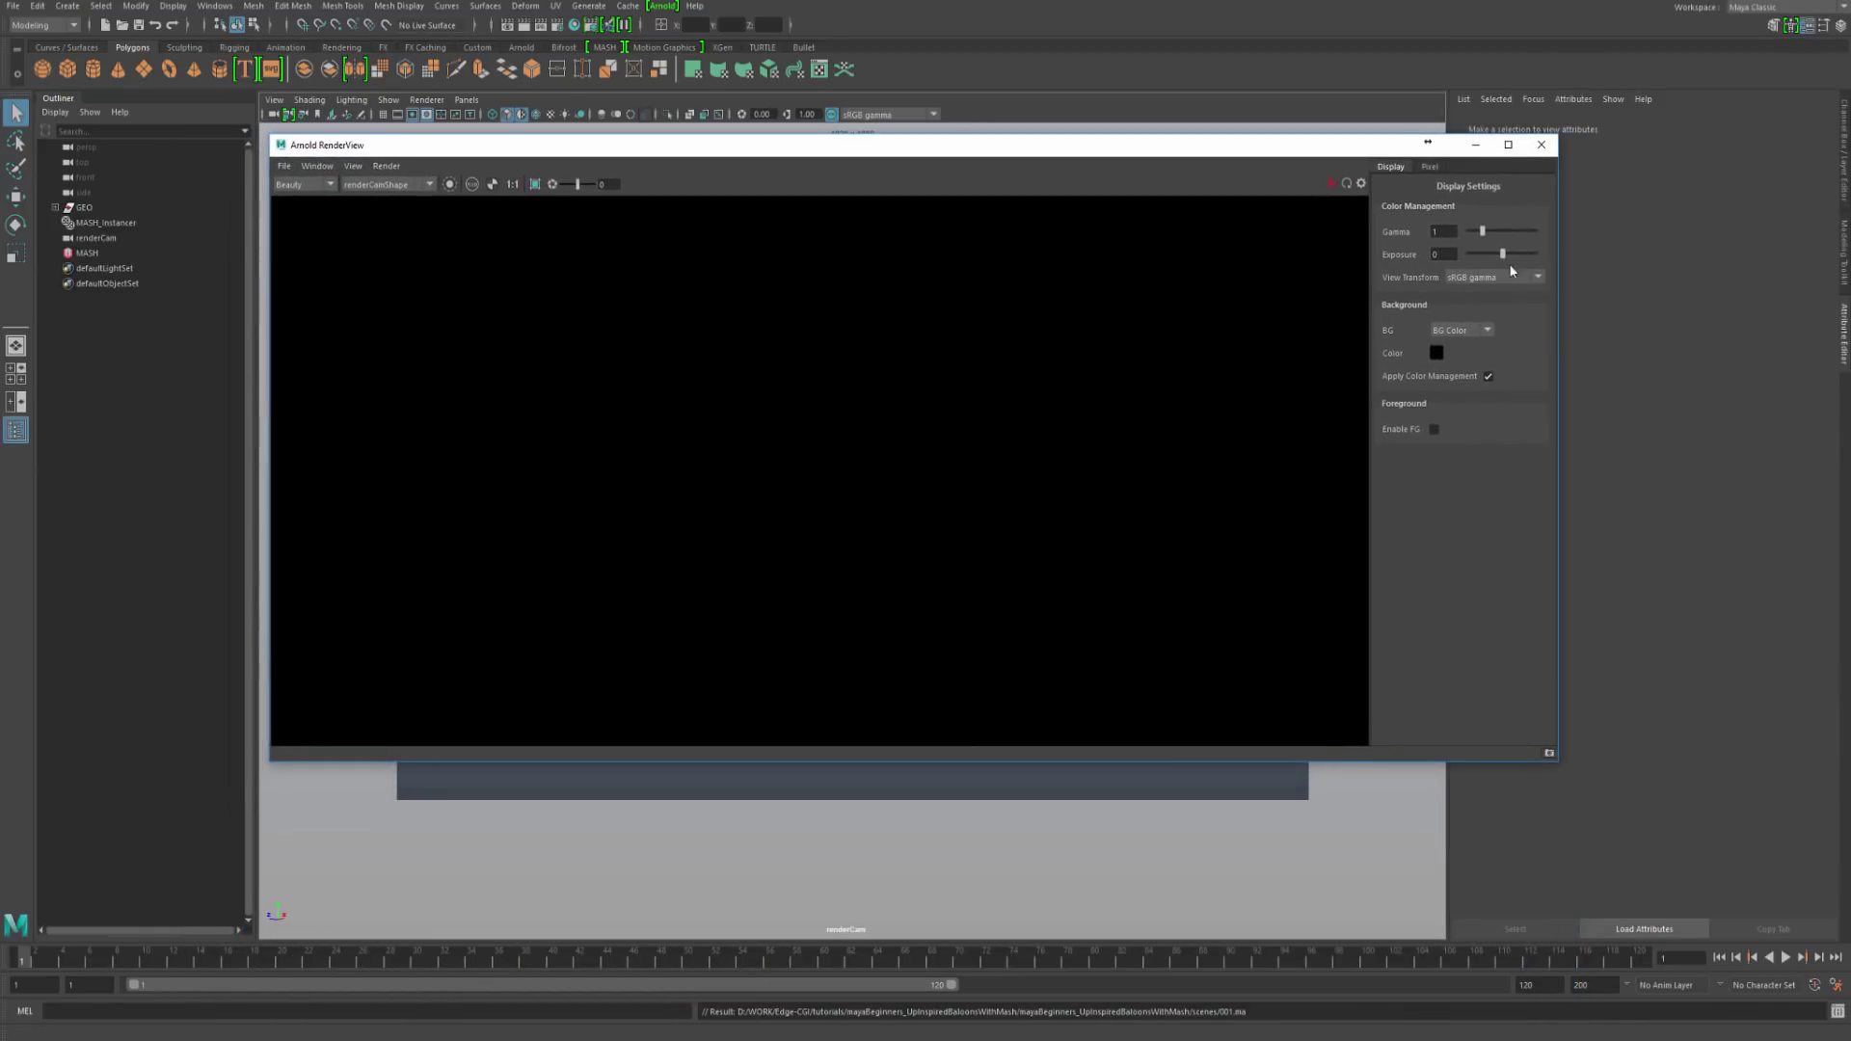
pyautogui.click(1360, 183)
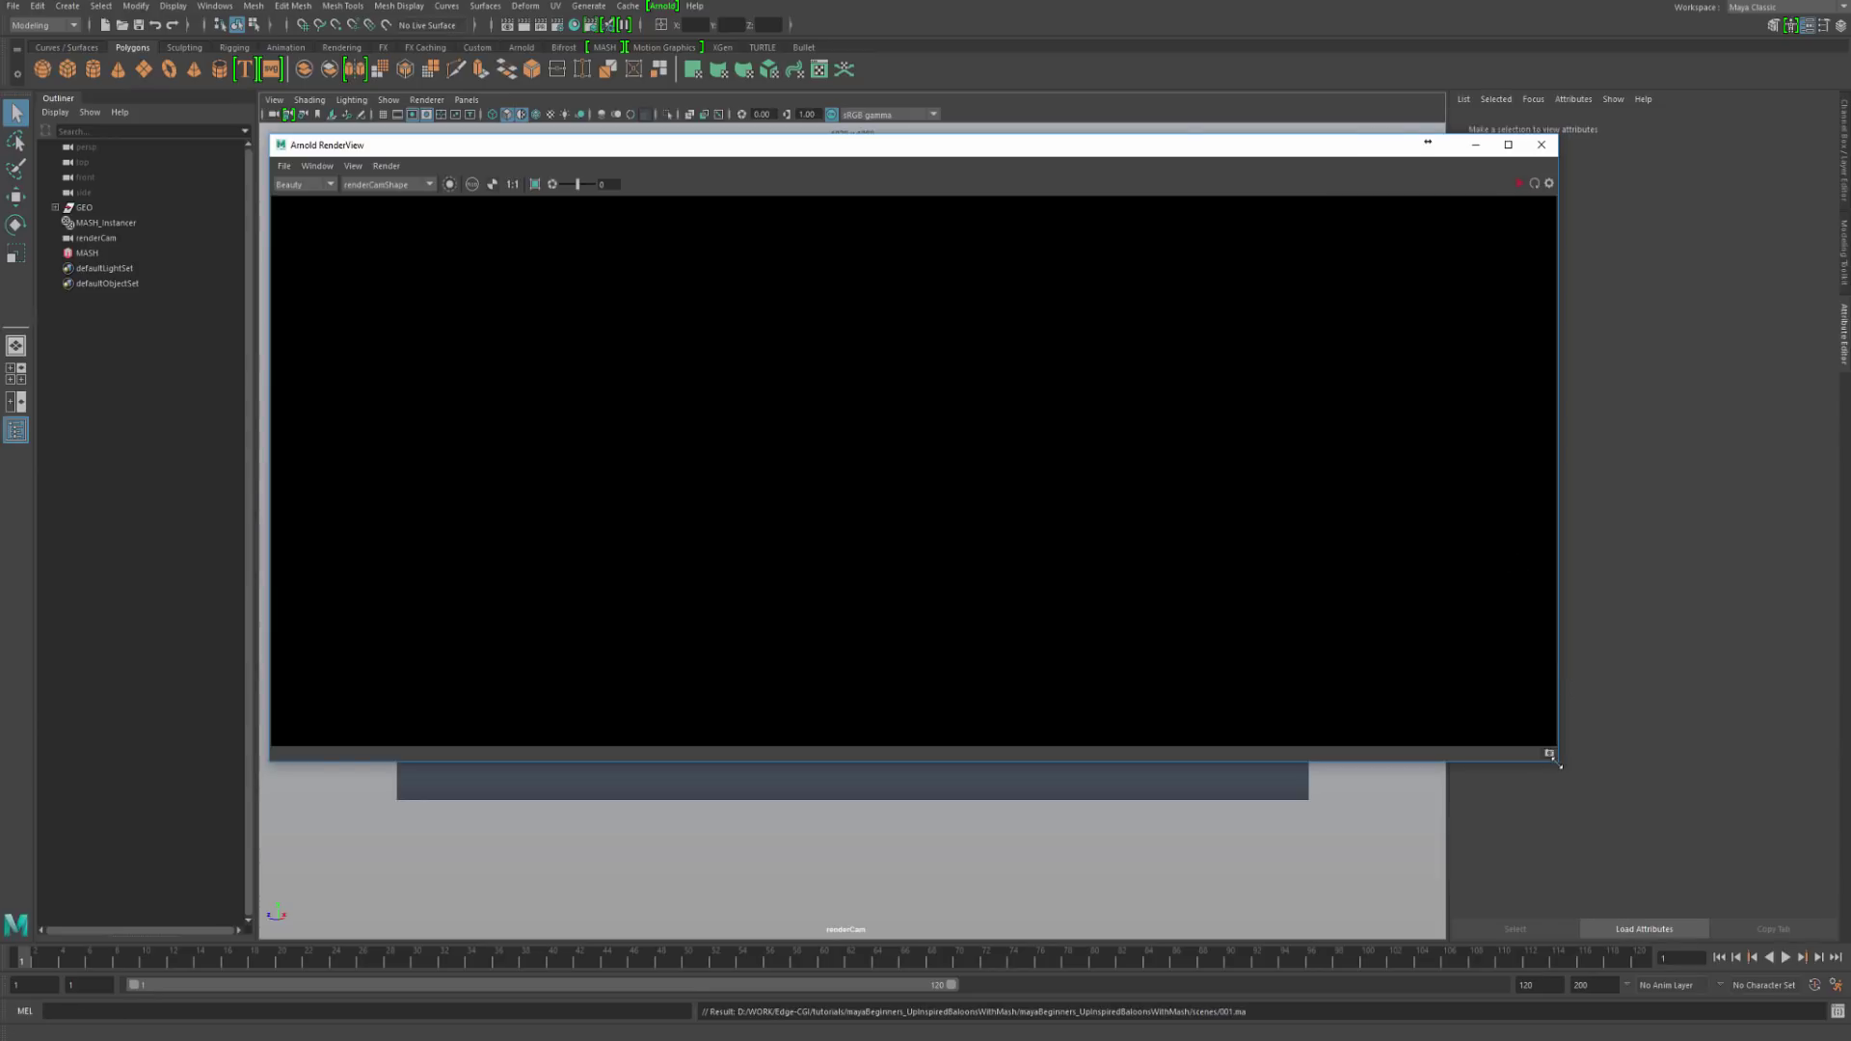
pyautogui.moveTo(1555, 759); pyautogui.dragTo(852, 544)
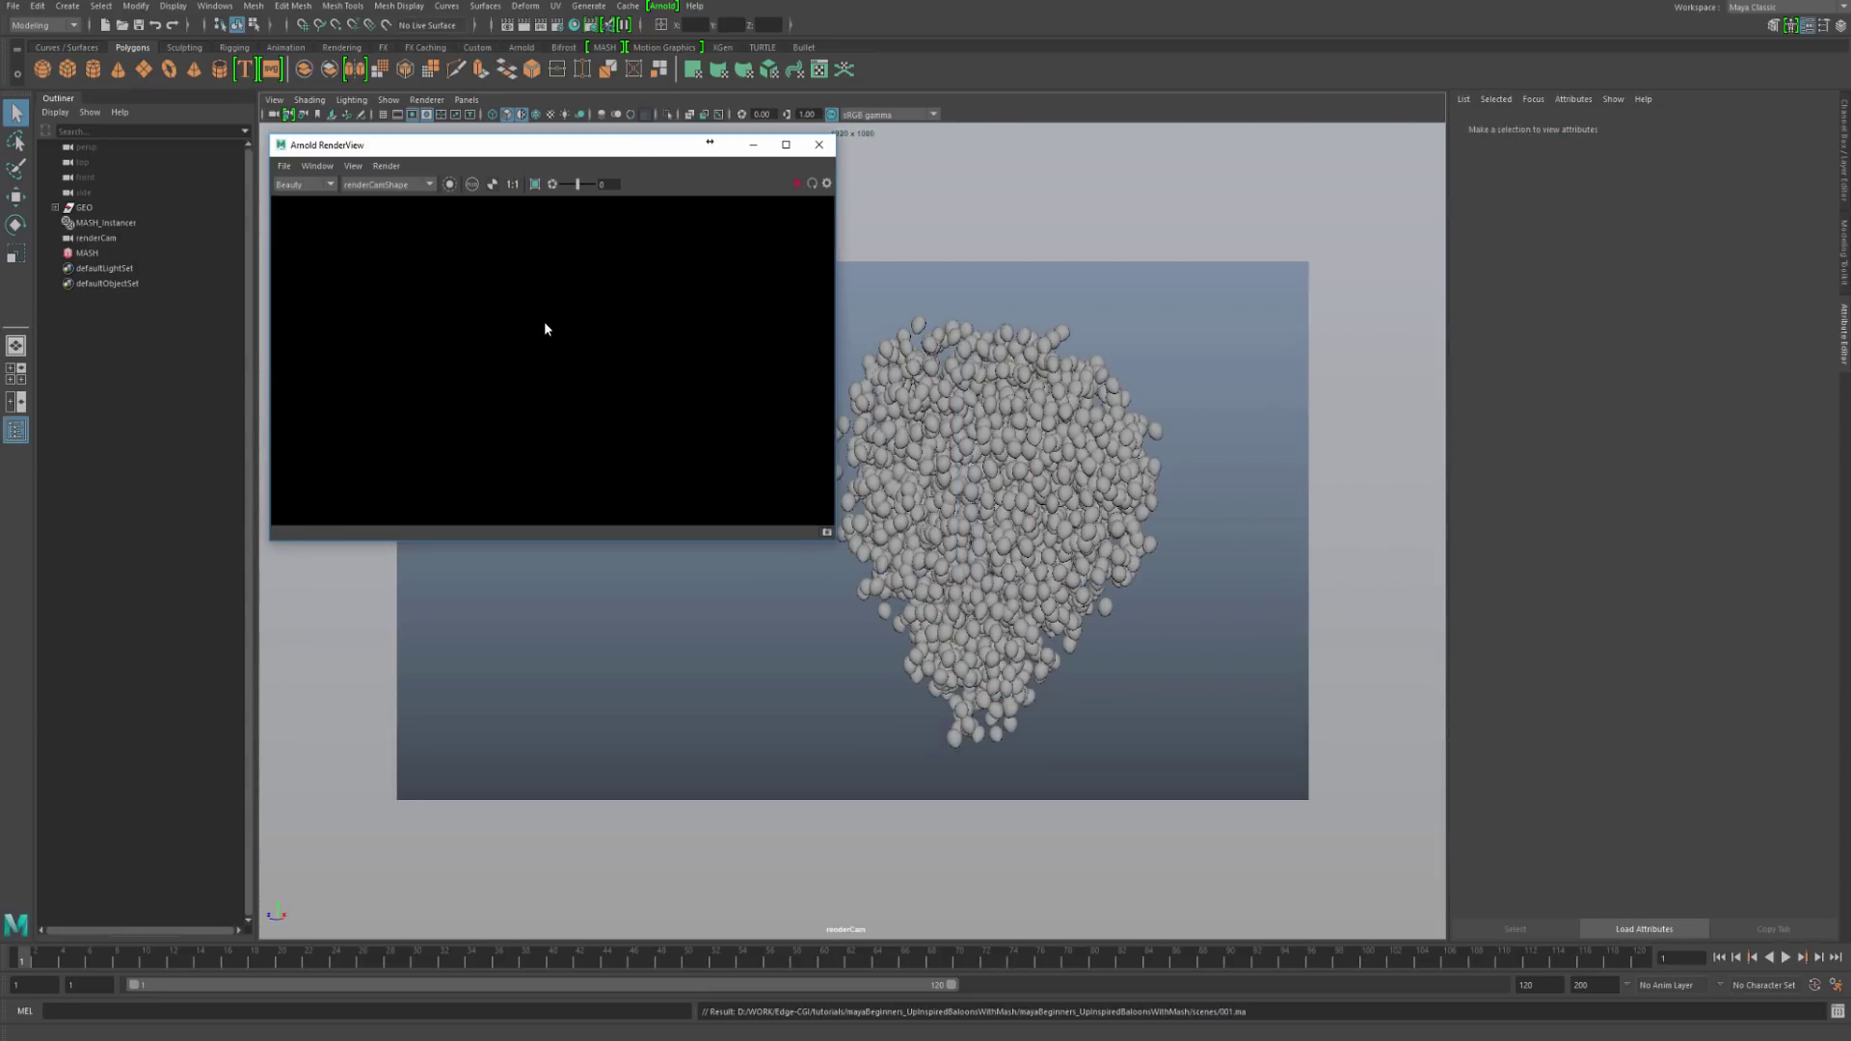
# Step: Start the interactive Arnold render from renderCam and check its alpha channel
pyautogui.click(796, 183)
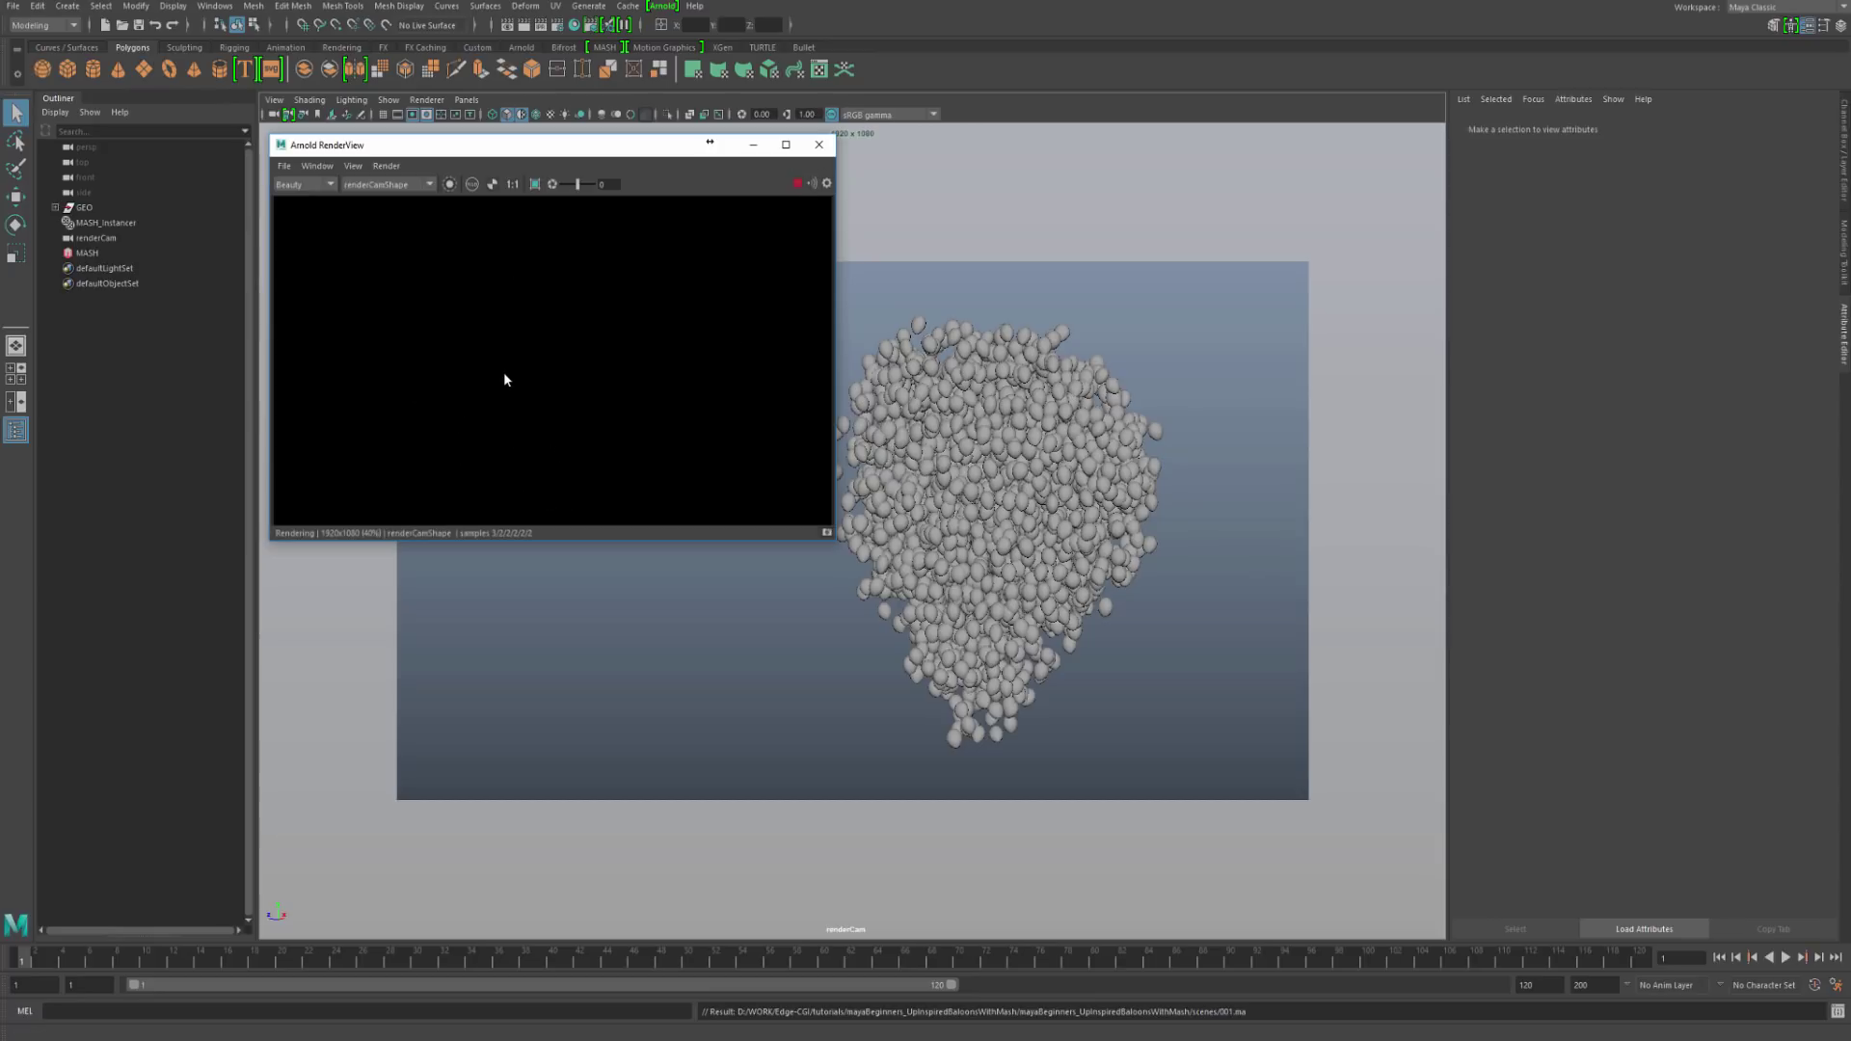
pyautogui.click(491, 185)
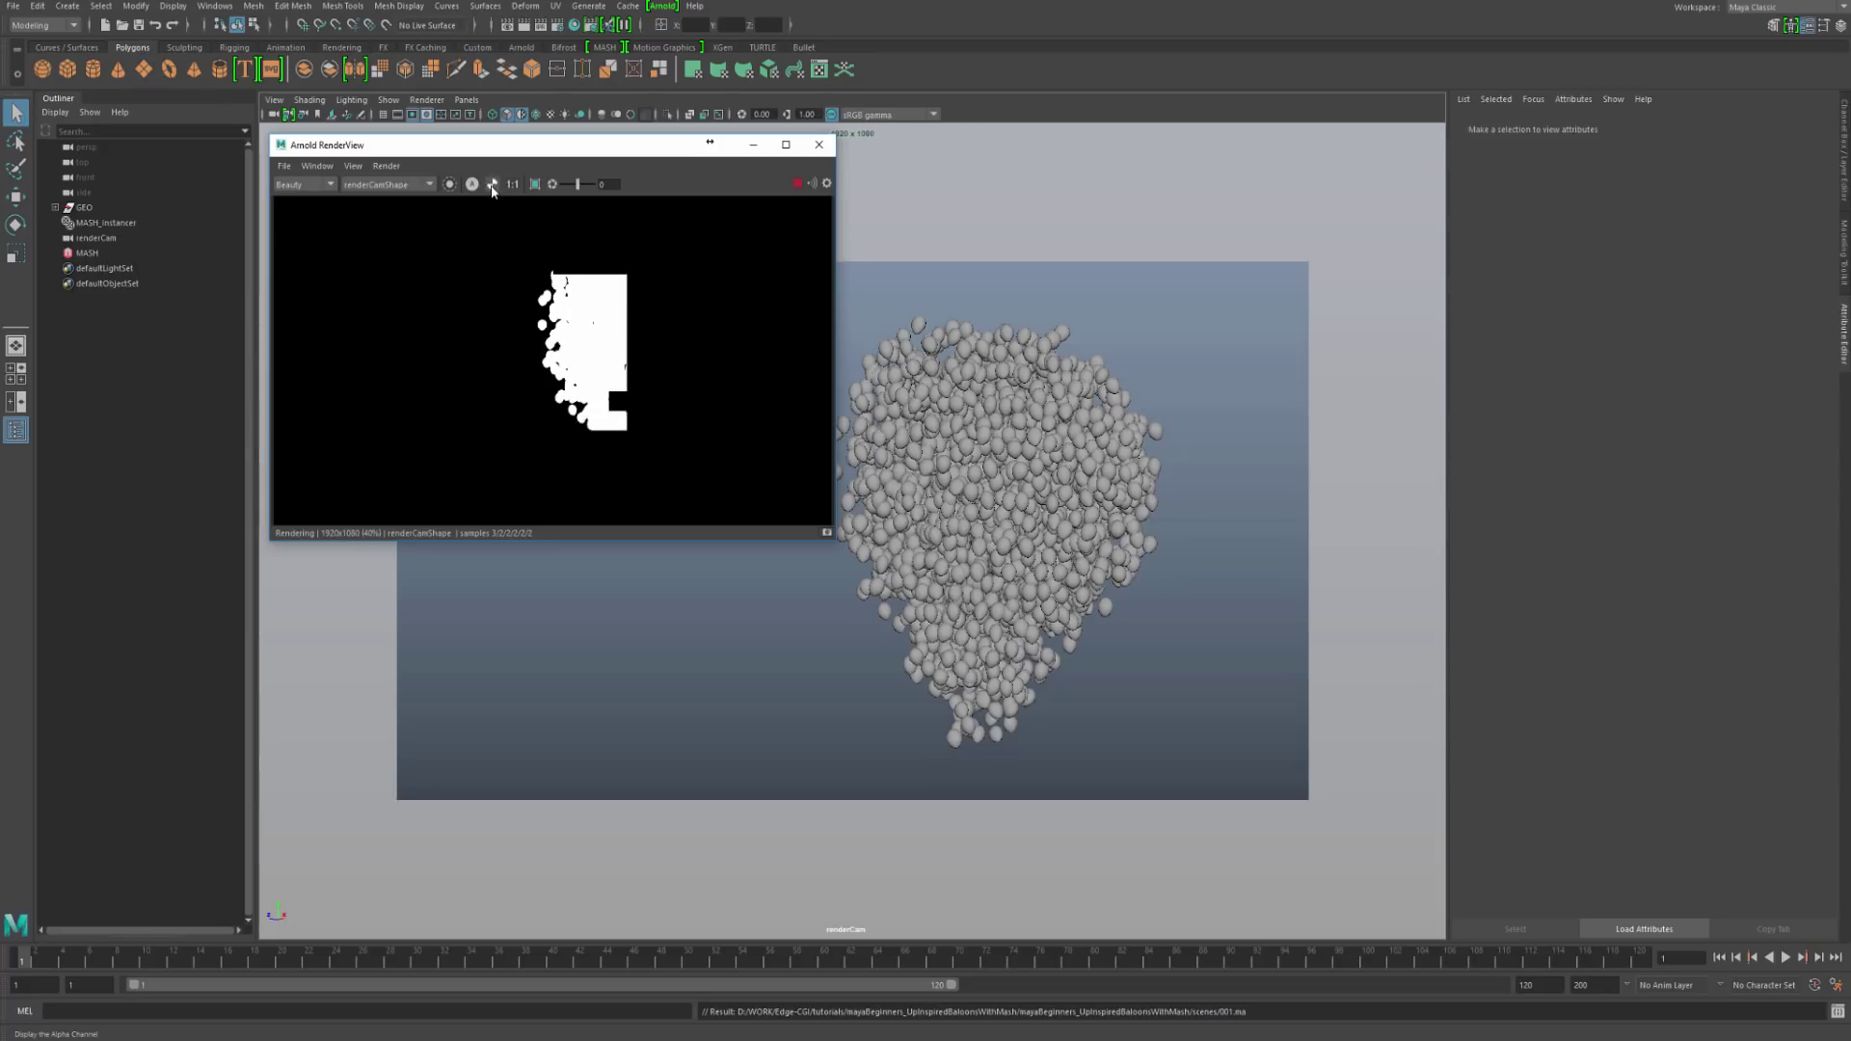
pyautogui.click(492, 185)
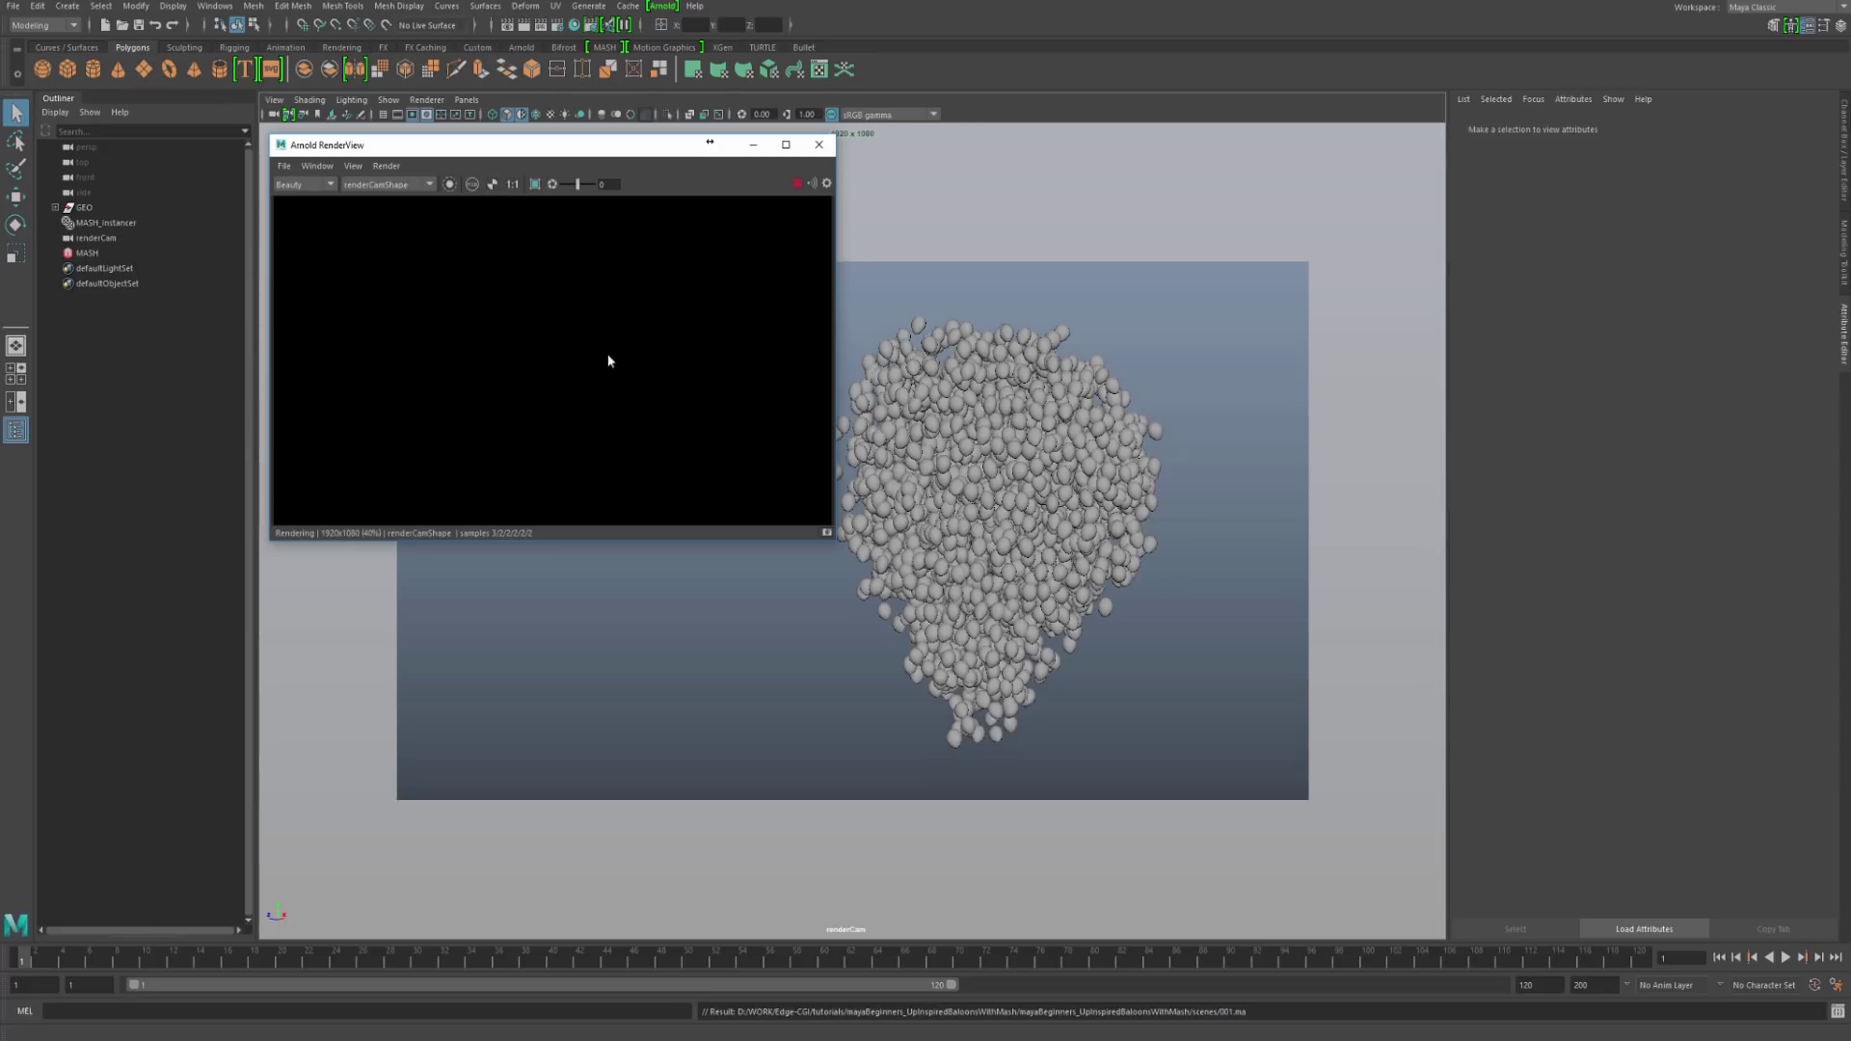
# Step: Turn on progressive refinement for the render, inspect the full alpha channel, and switch back to the color display
pyautogui.click(386, 166)
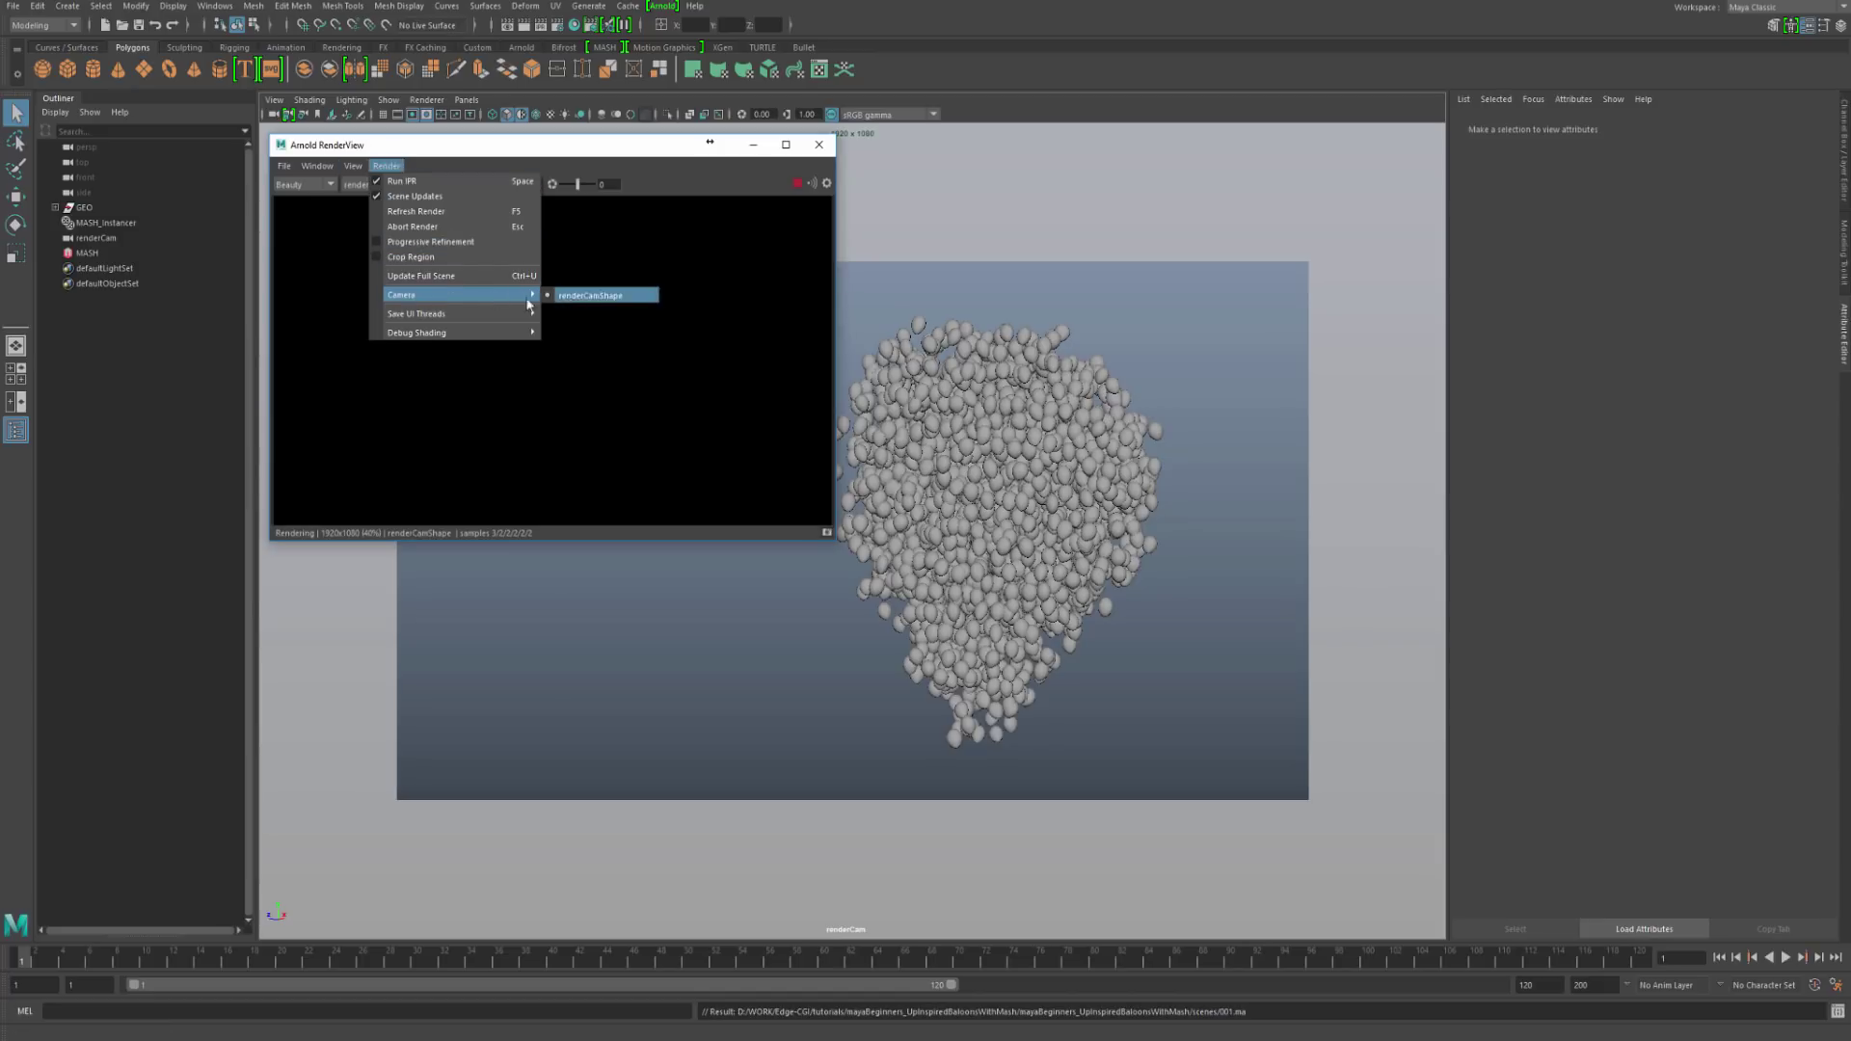
pyautogui.click(386, 242)
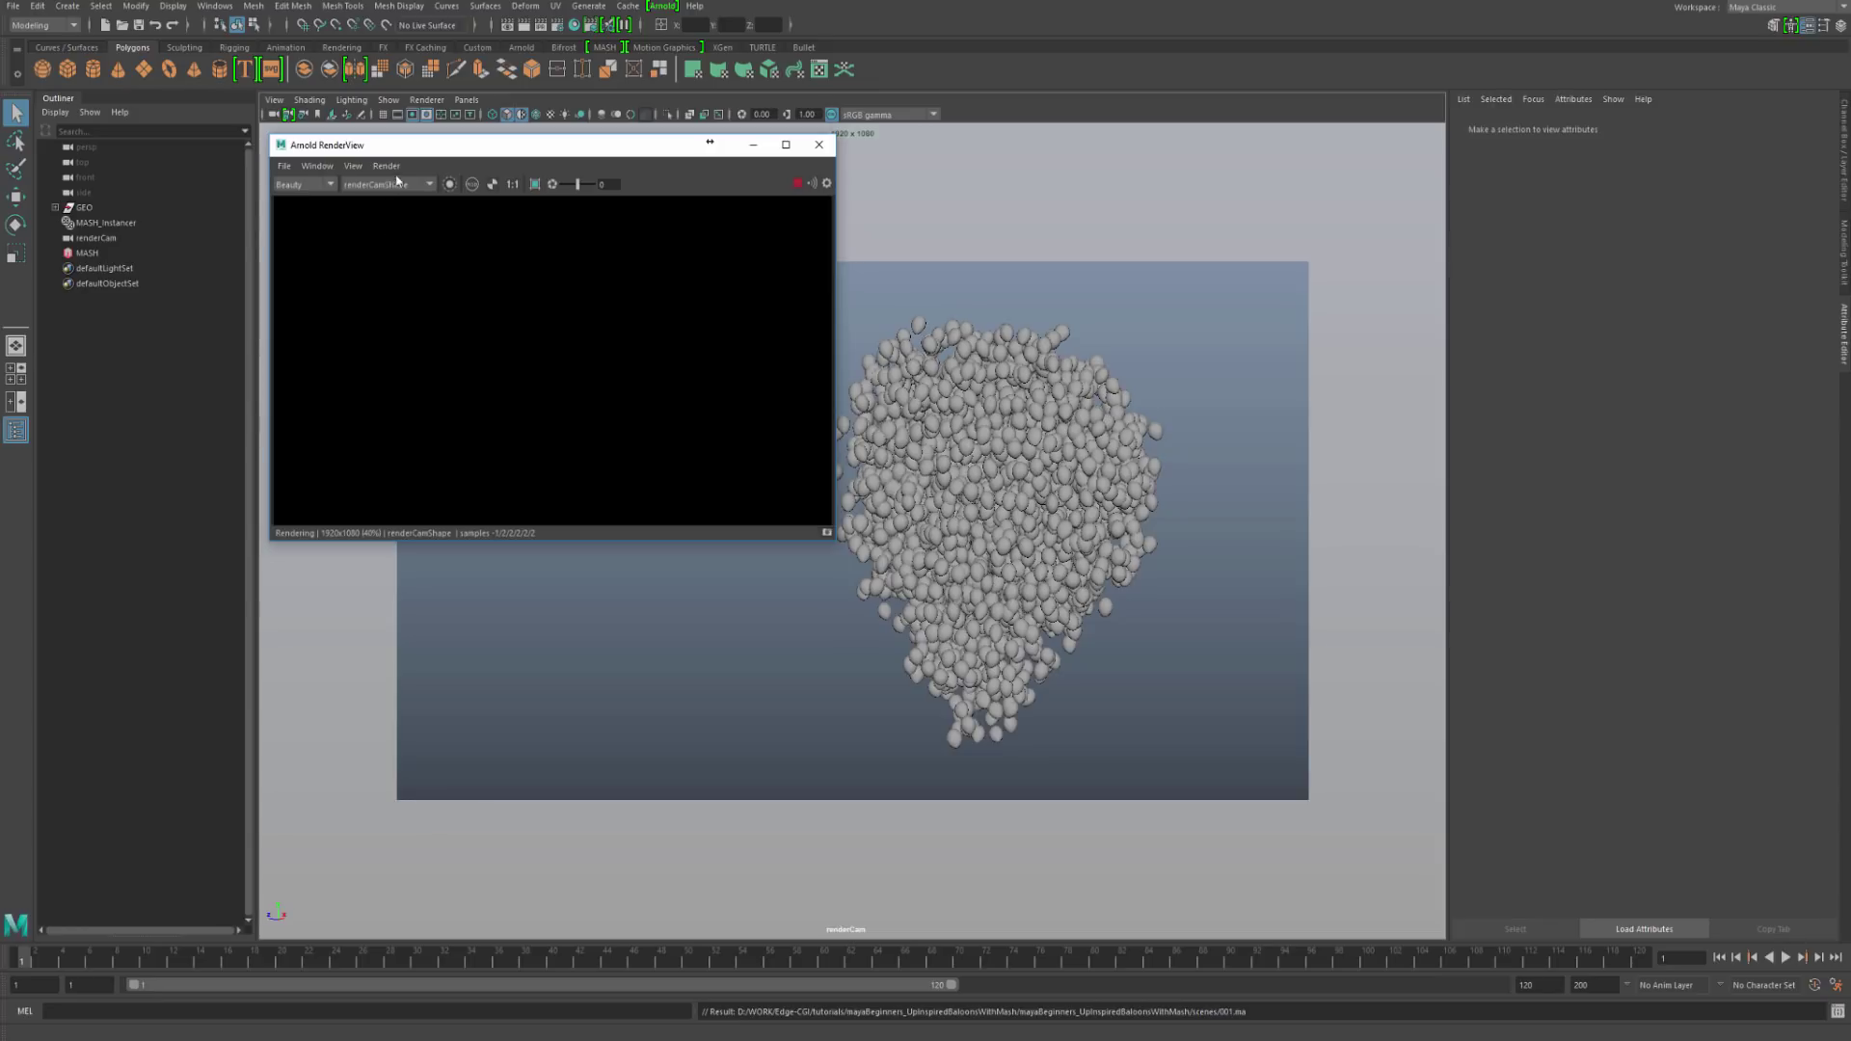
pyautogui.press('a')
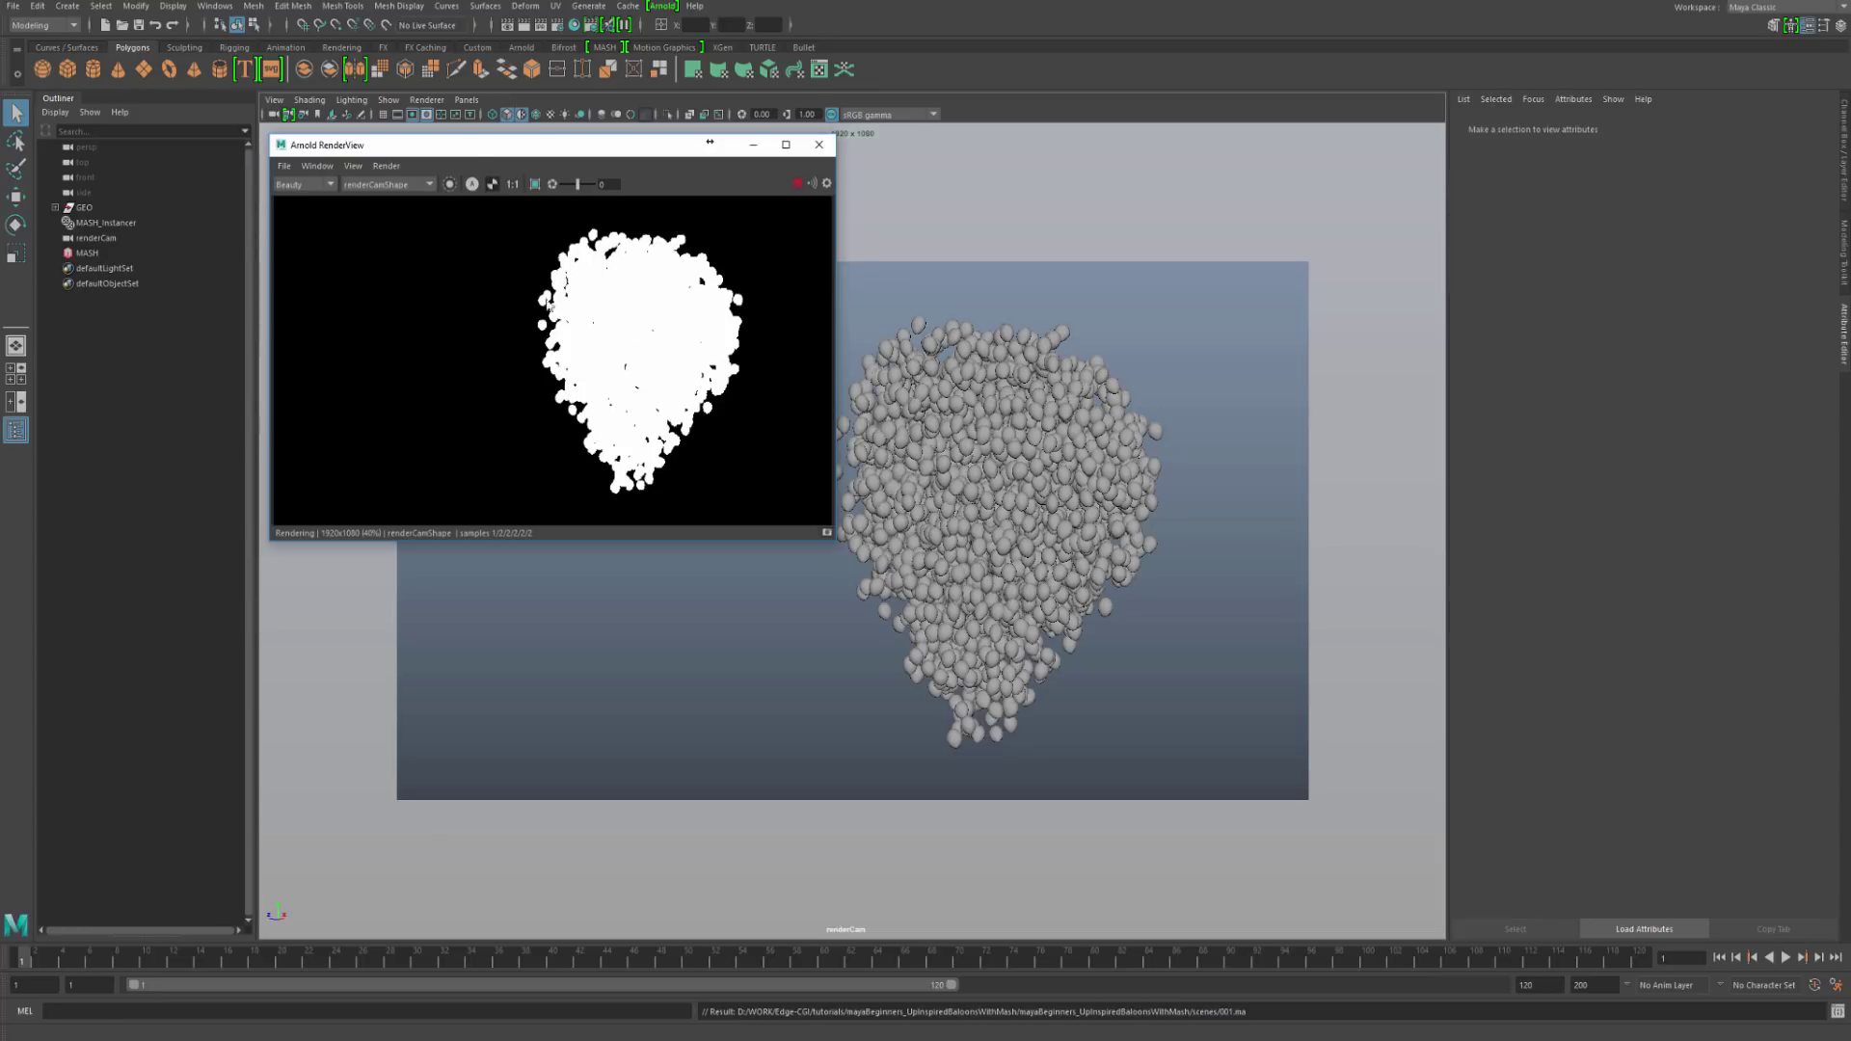
pyautogui.click(471, 183)
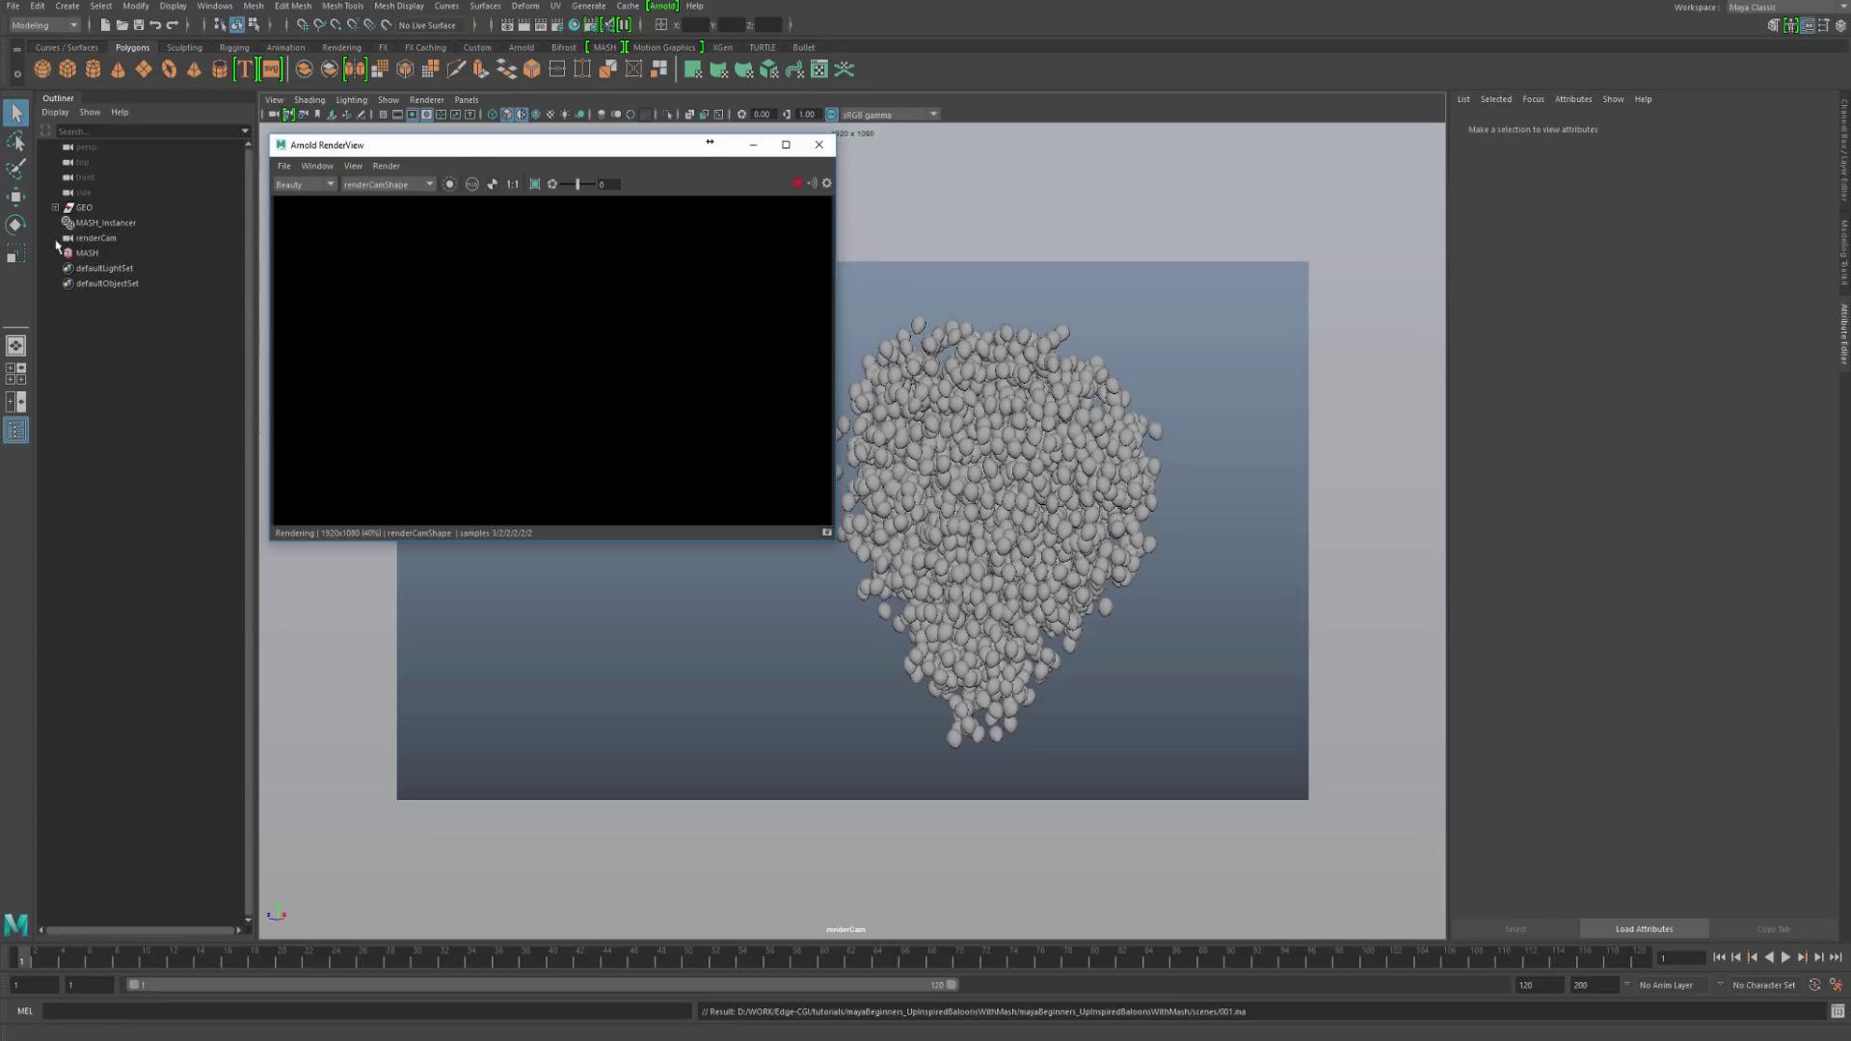
# Step: Stop the interactive render and add an Arnold Skydome Light to the scene
pyautogui.click(793, 190)
pyautogui.click(662, 6)
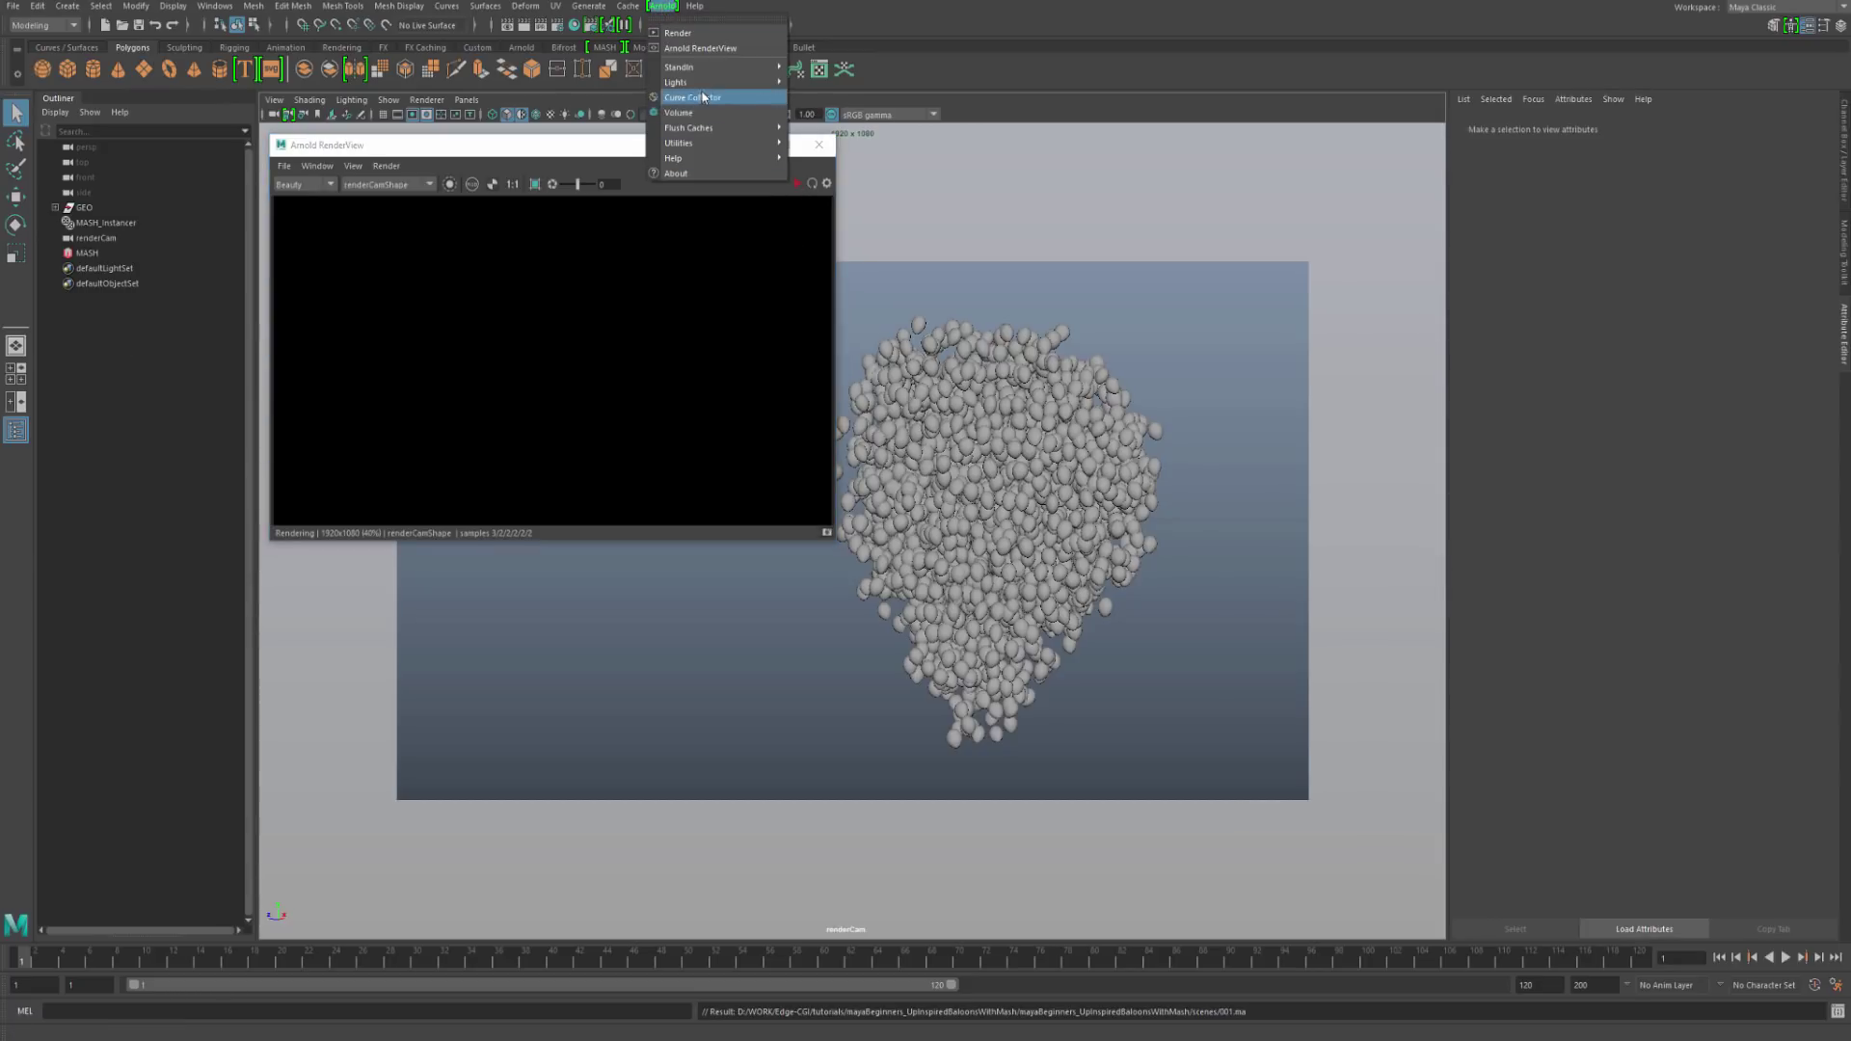
pyautogui.moveTo(713, 82)
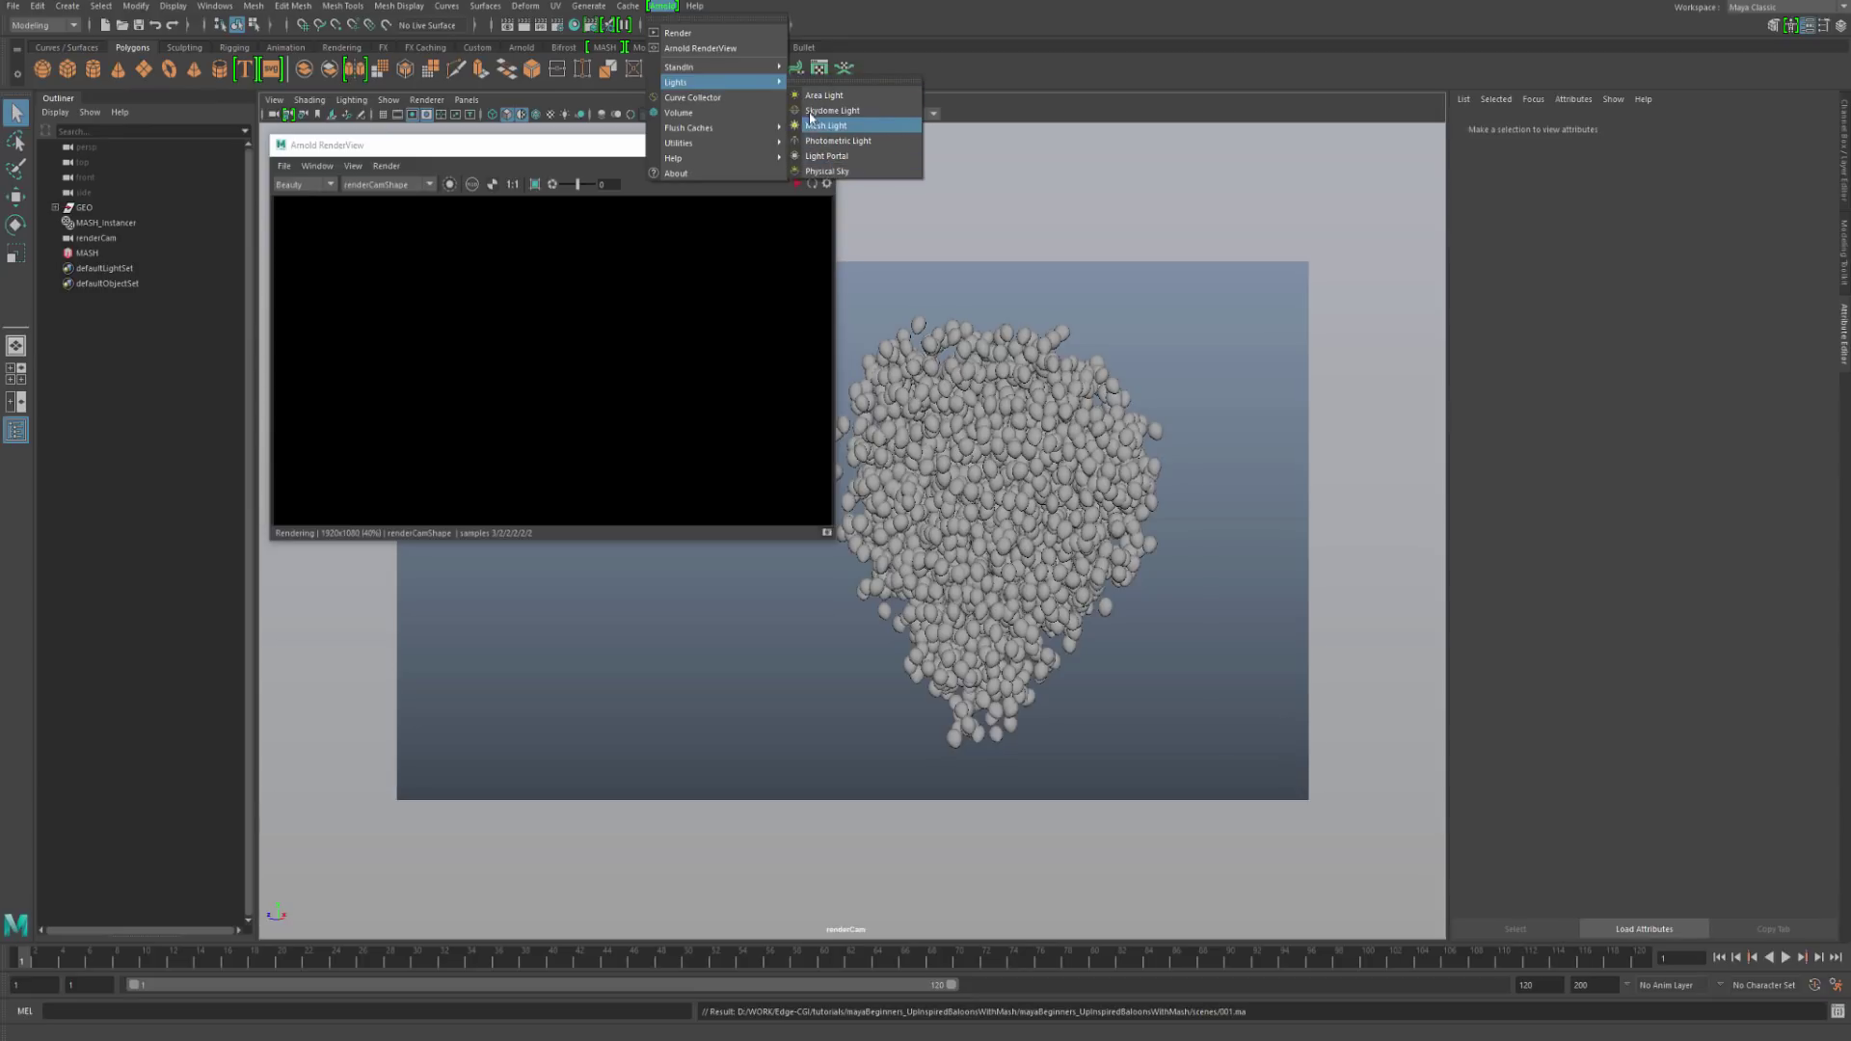
pyautogui.click(817, 109)
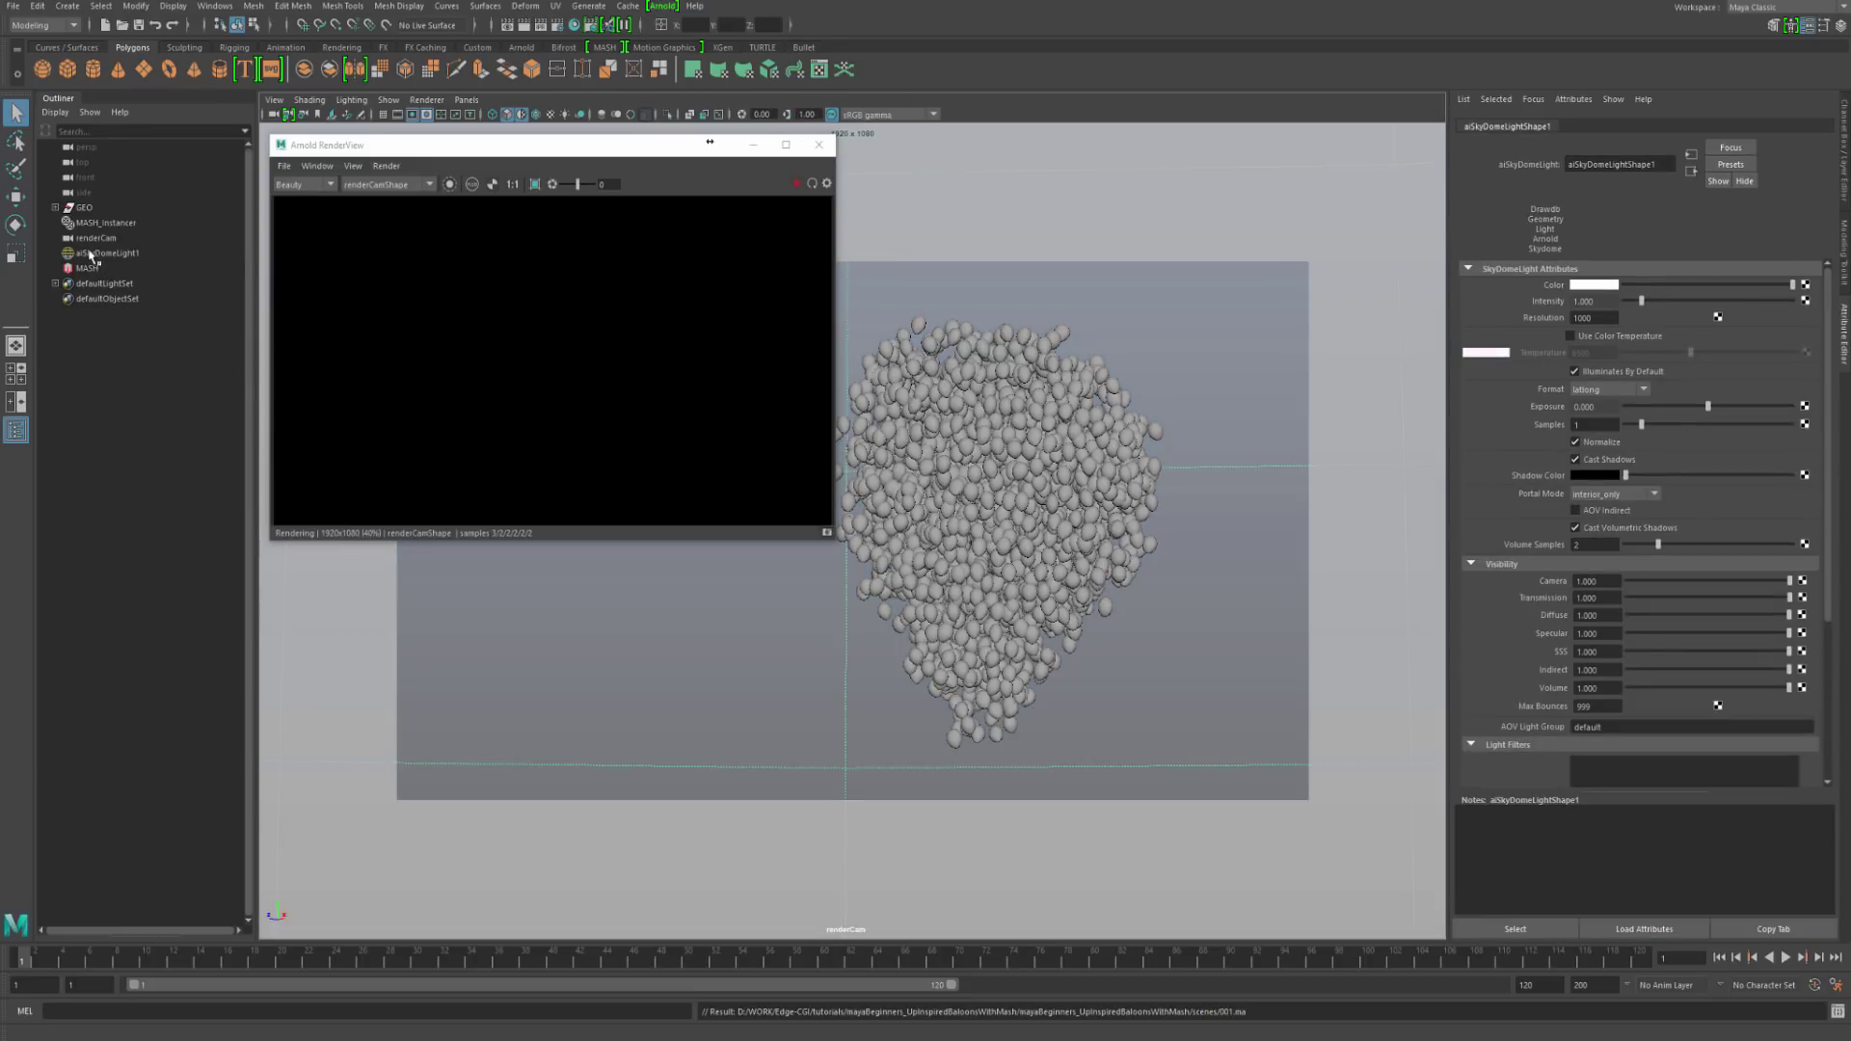
# Step: Select the Skydome Light and connect a File texture to its Color attribute
pyautogui.click(90, 254)
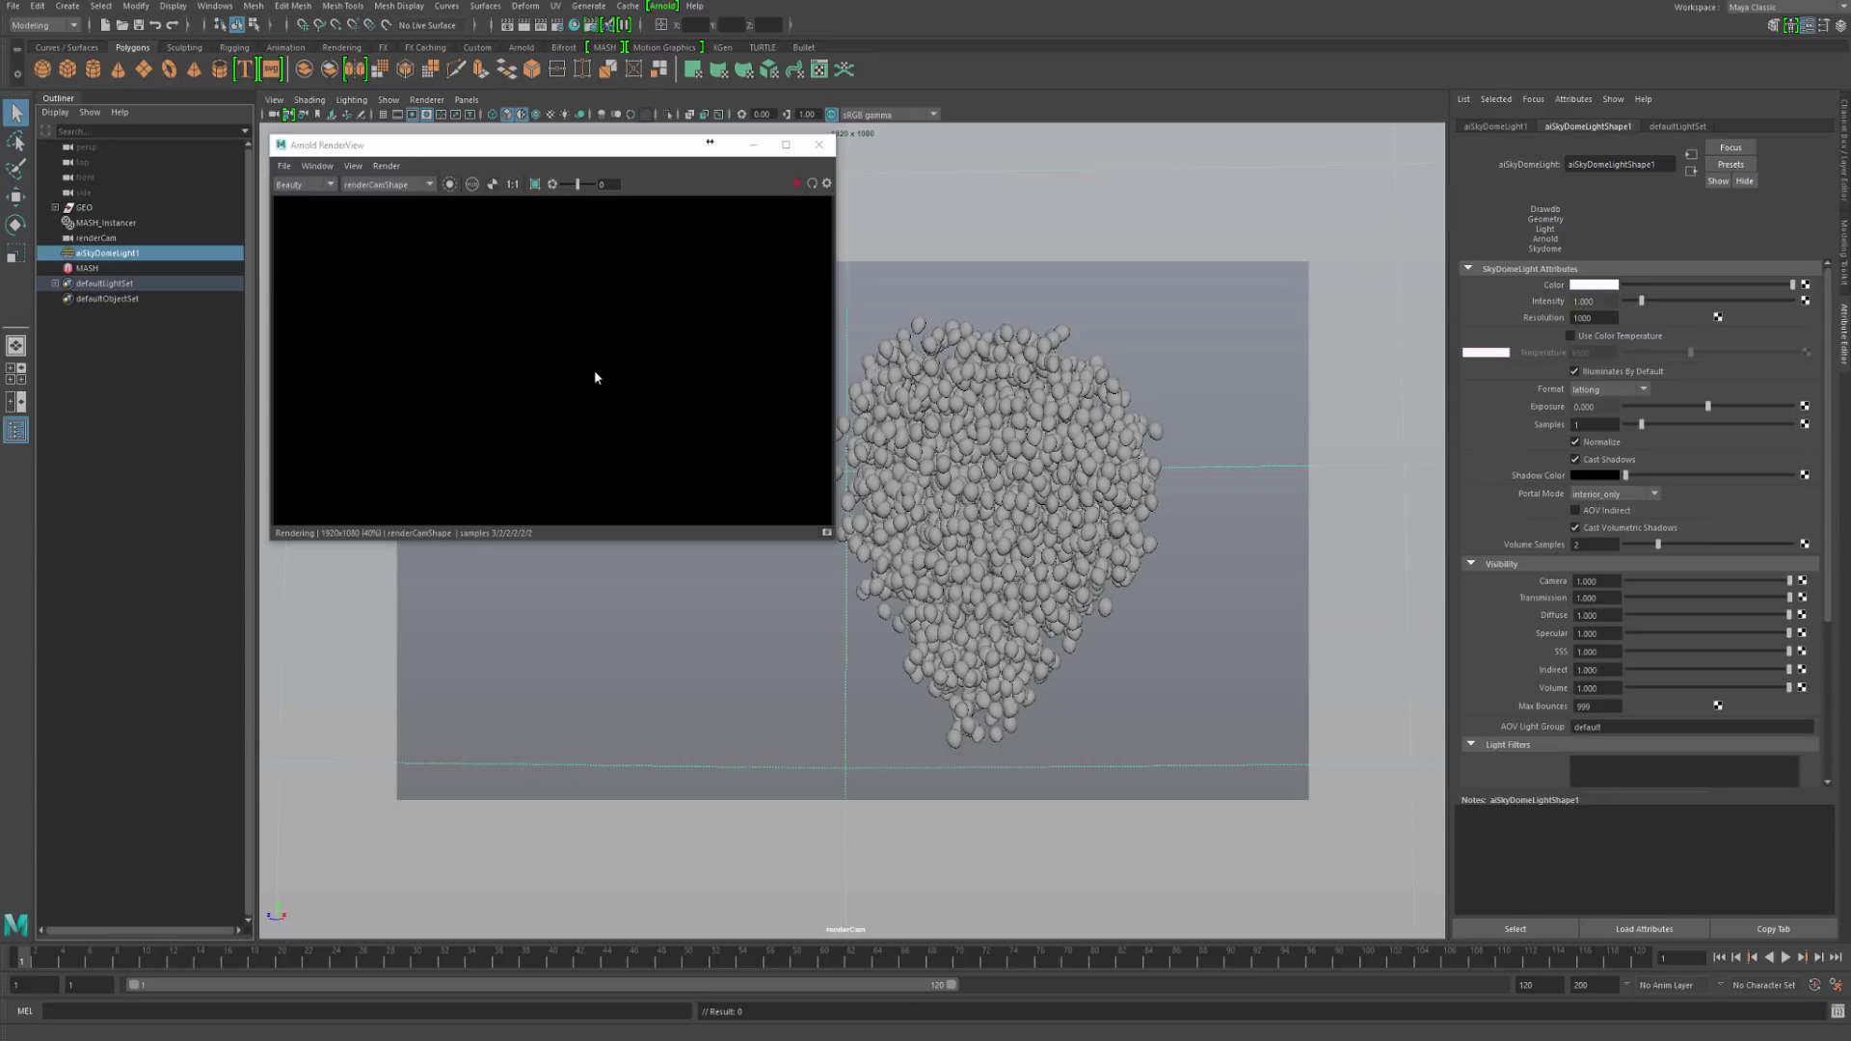
pyautogui.moveTo(477, 163); pyautogui.dragTo(472, 163)
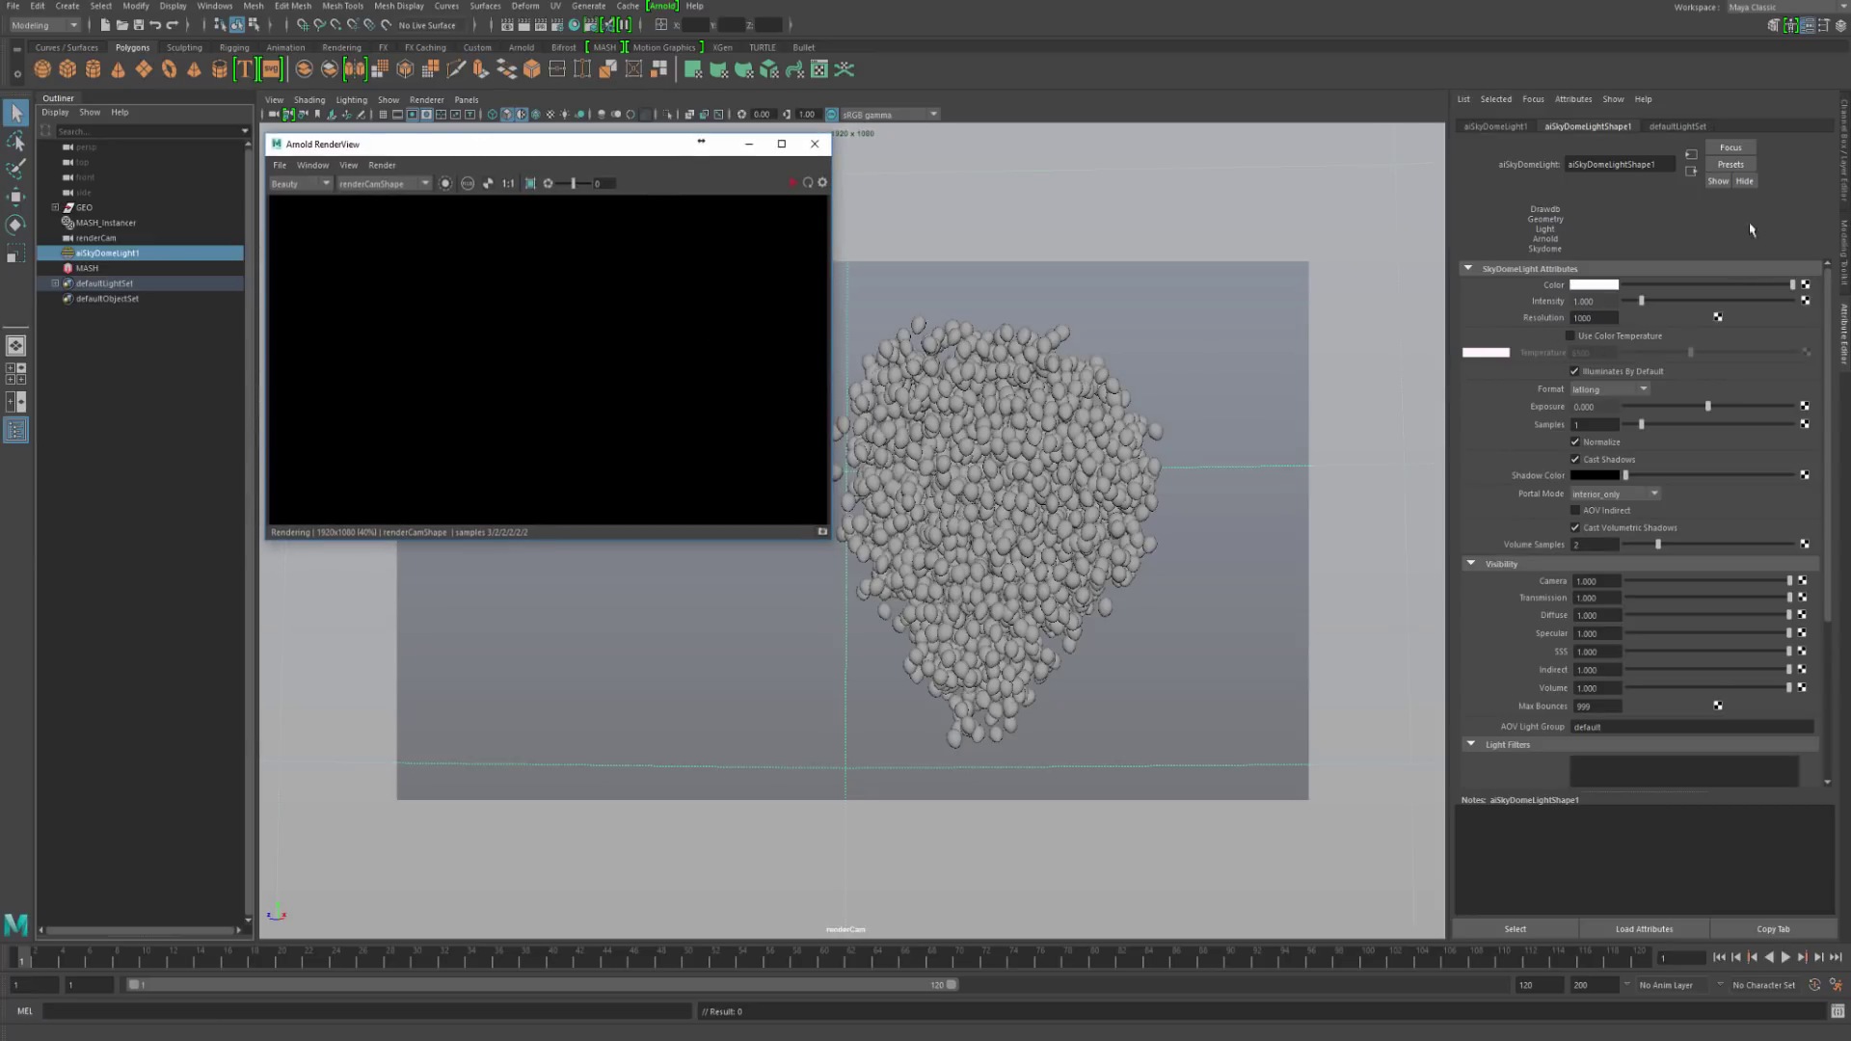
pyautogui.click(1805, 284)
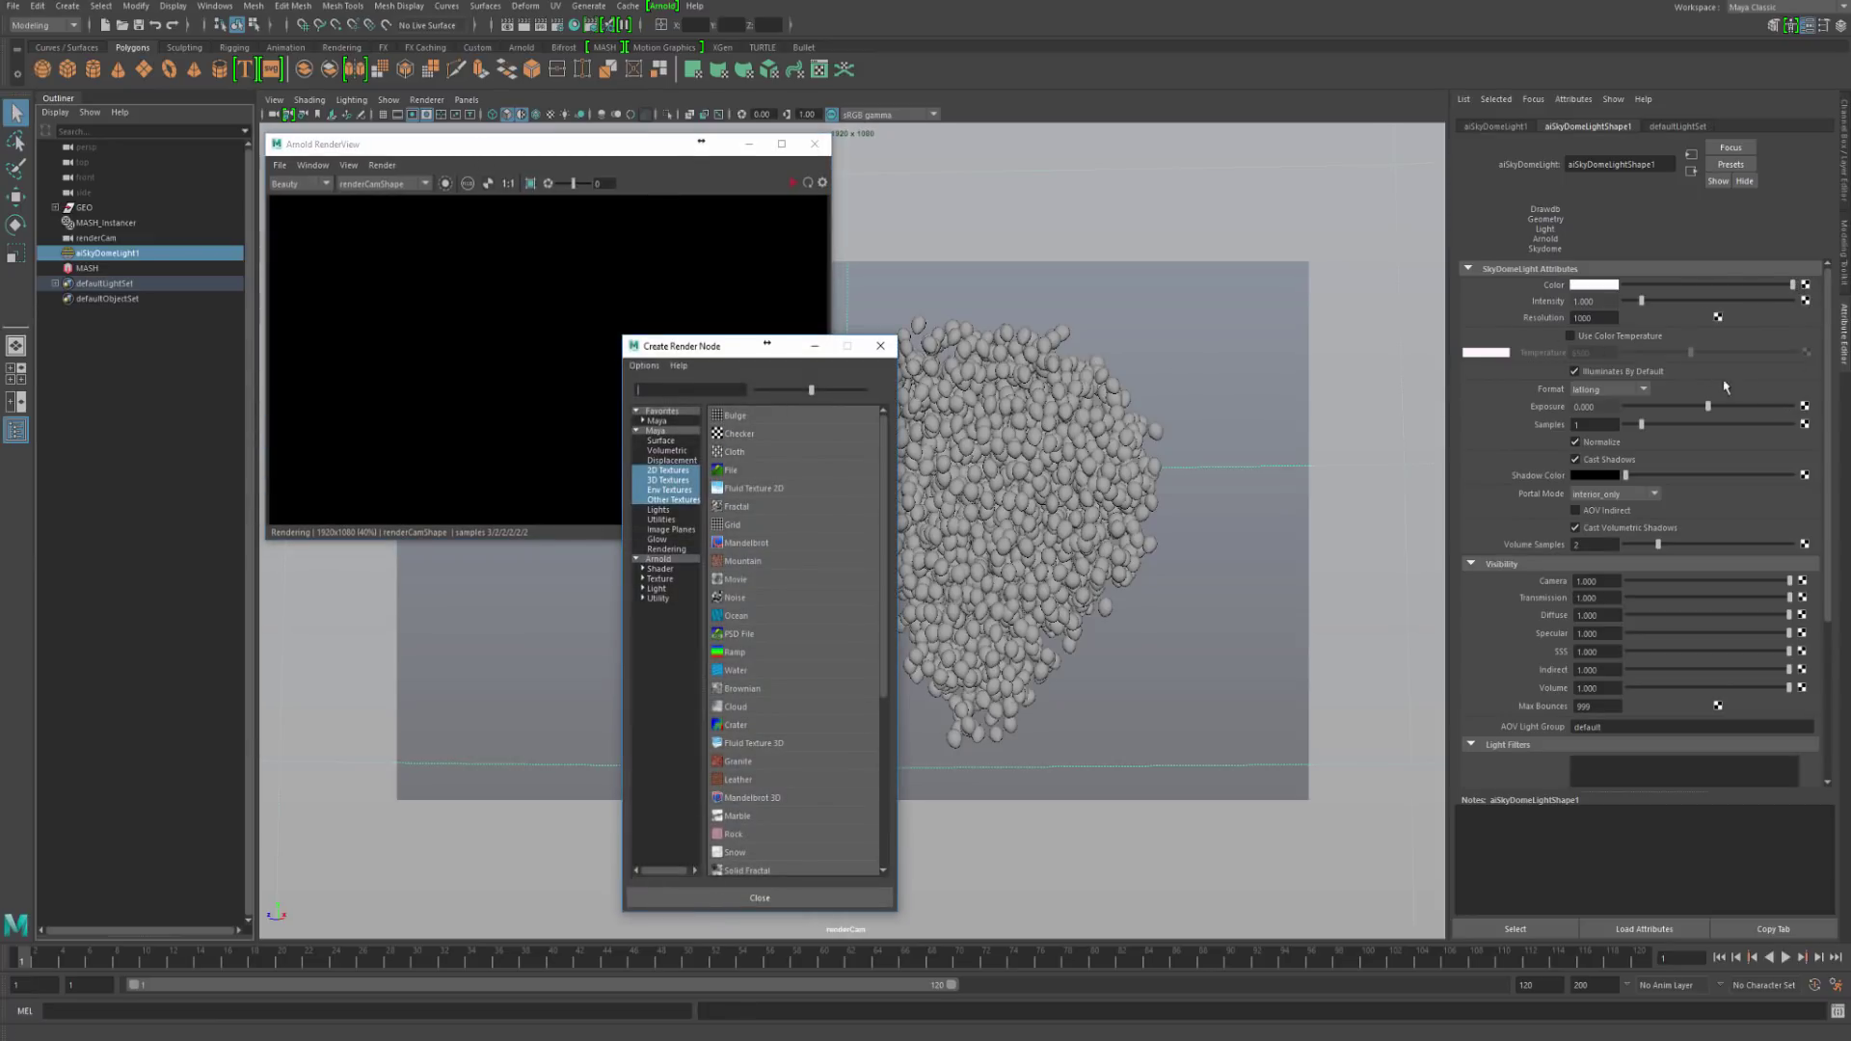
pyautogui.click(731, 469)
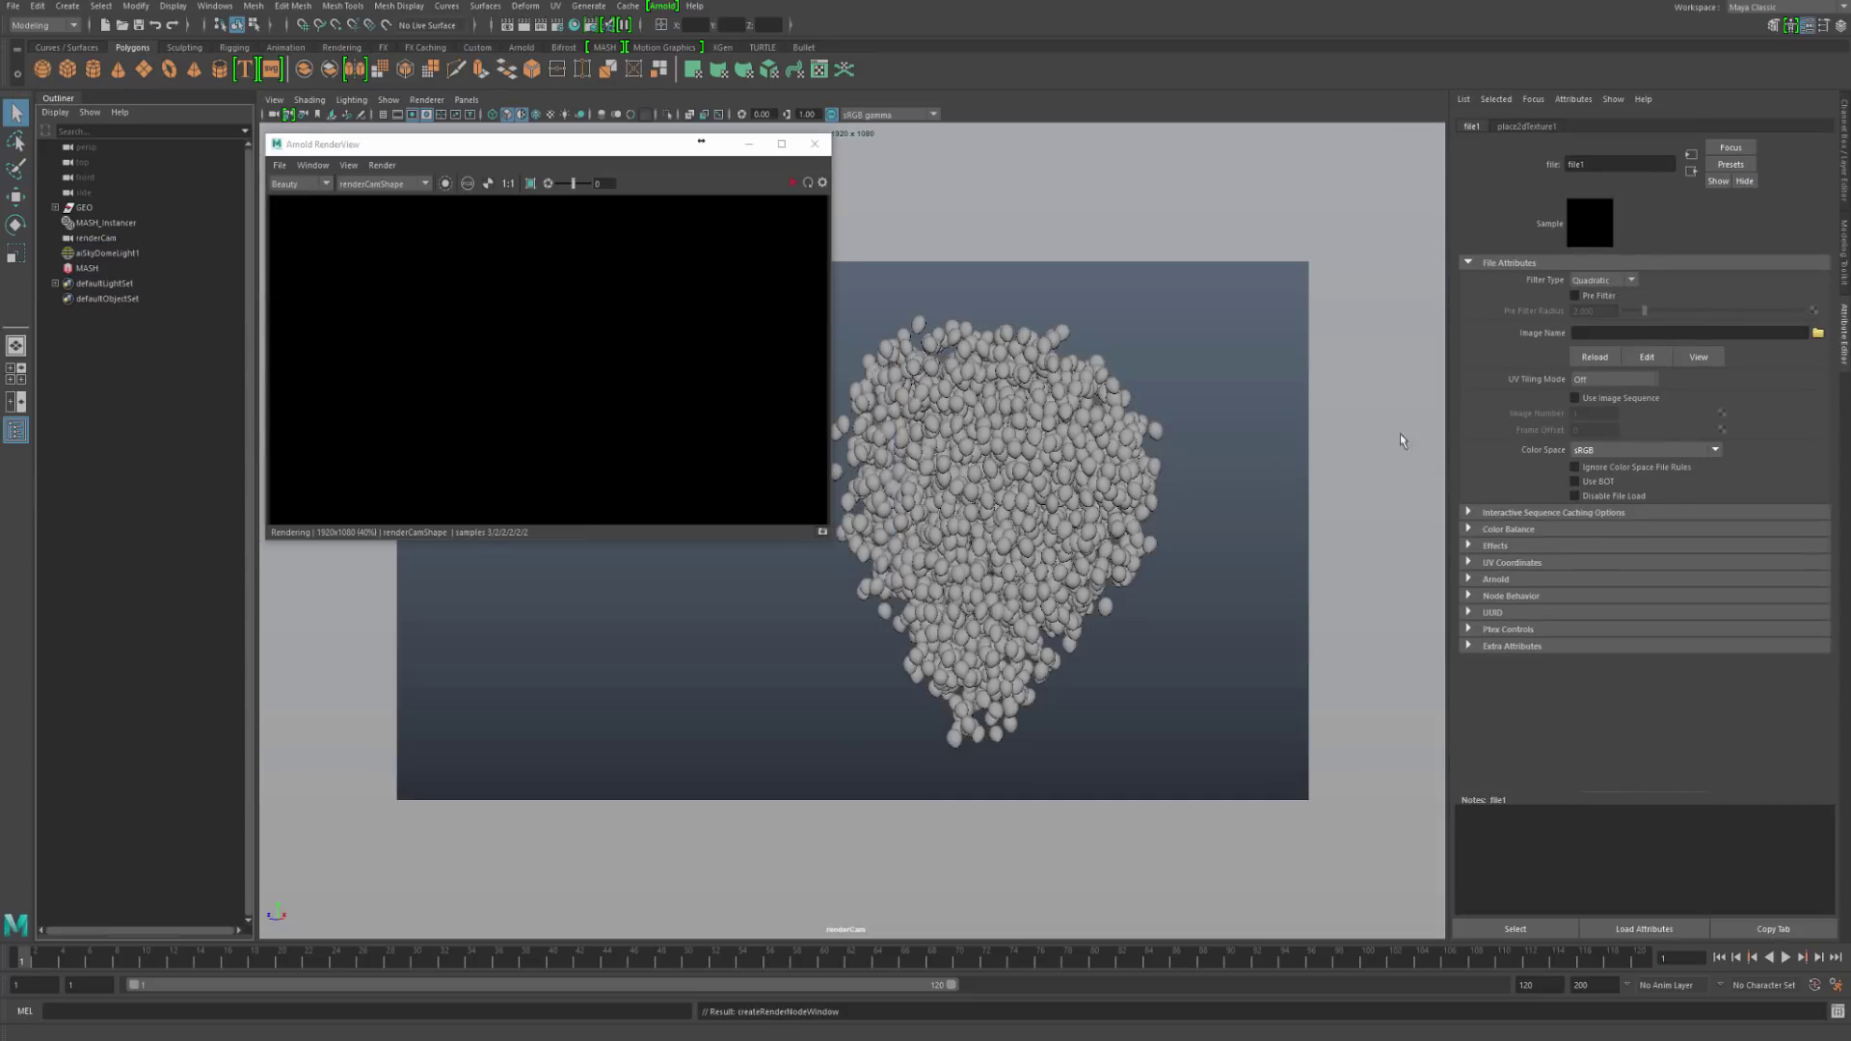
# Step: Load EdgeCGI_BournemouthCentralParkSunny_7k_22EV_HDR.tx from the HDR folder in sourceimages as the file texture's image
pyautogui.click(1817, 332)
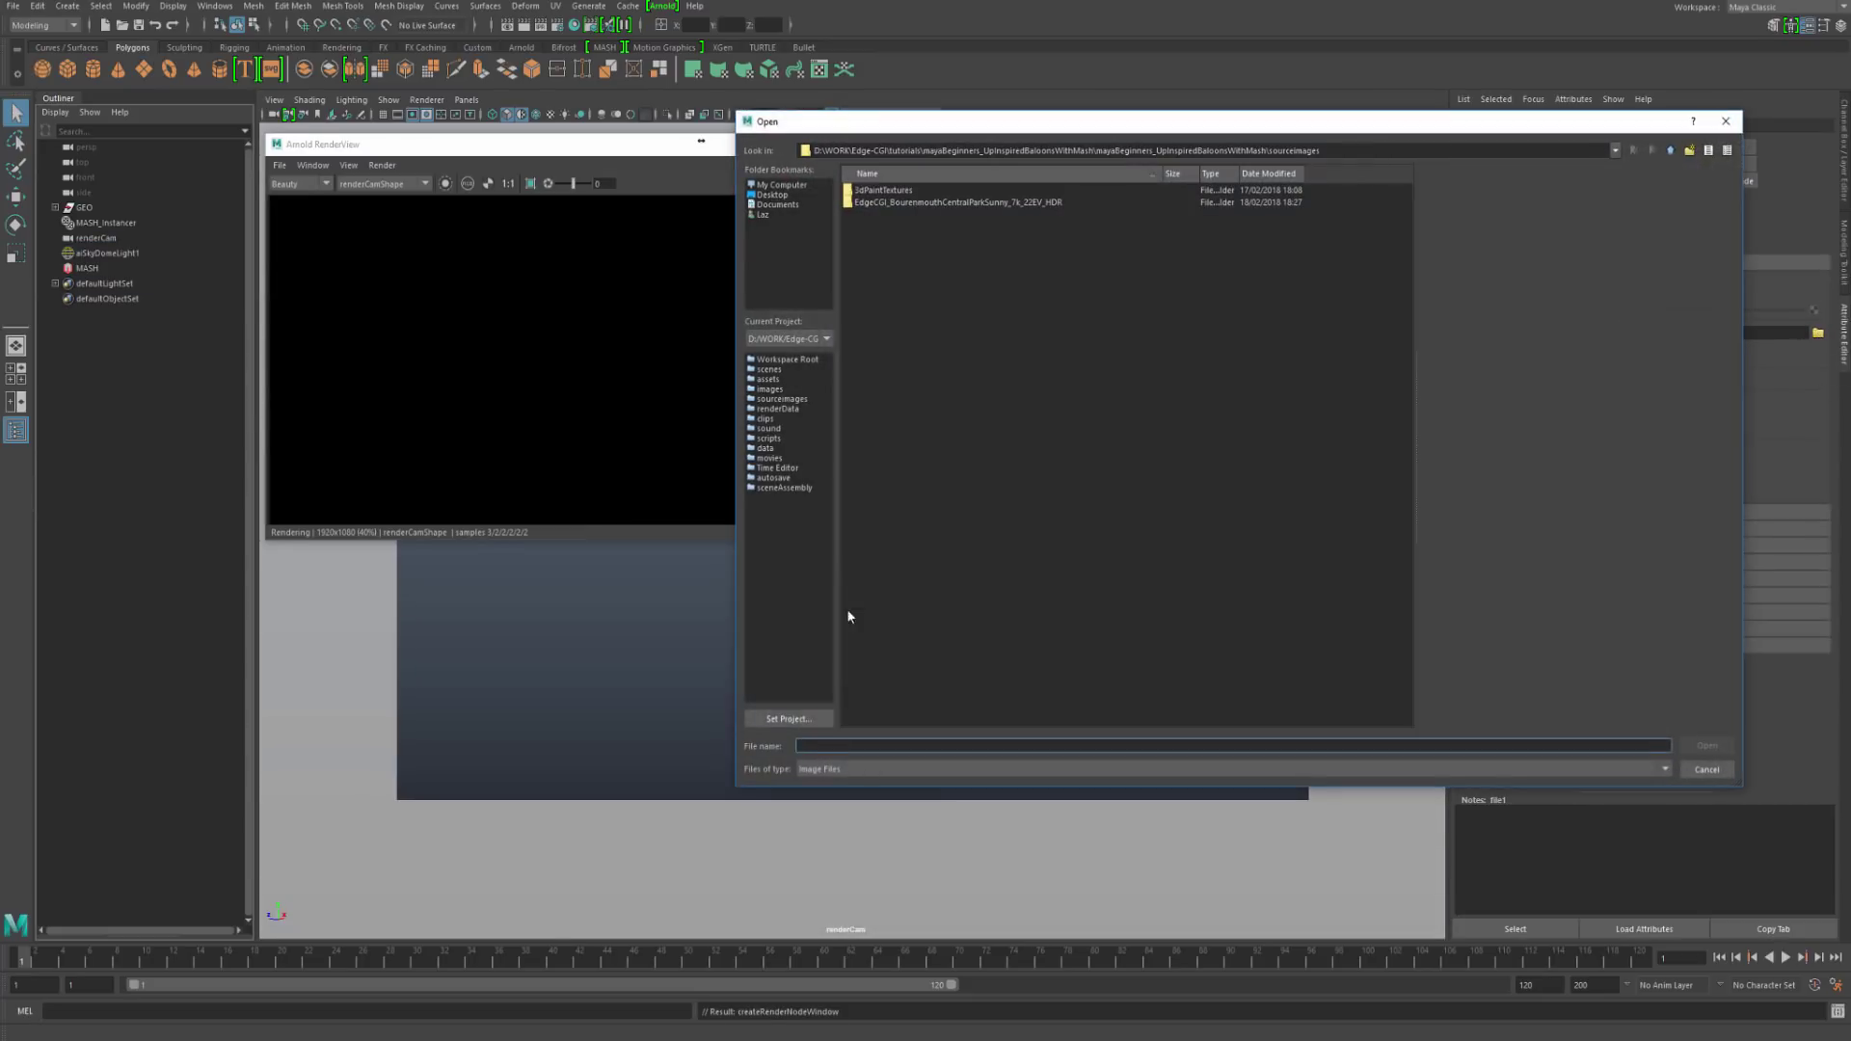
pyautogui.click(766, 399)
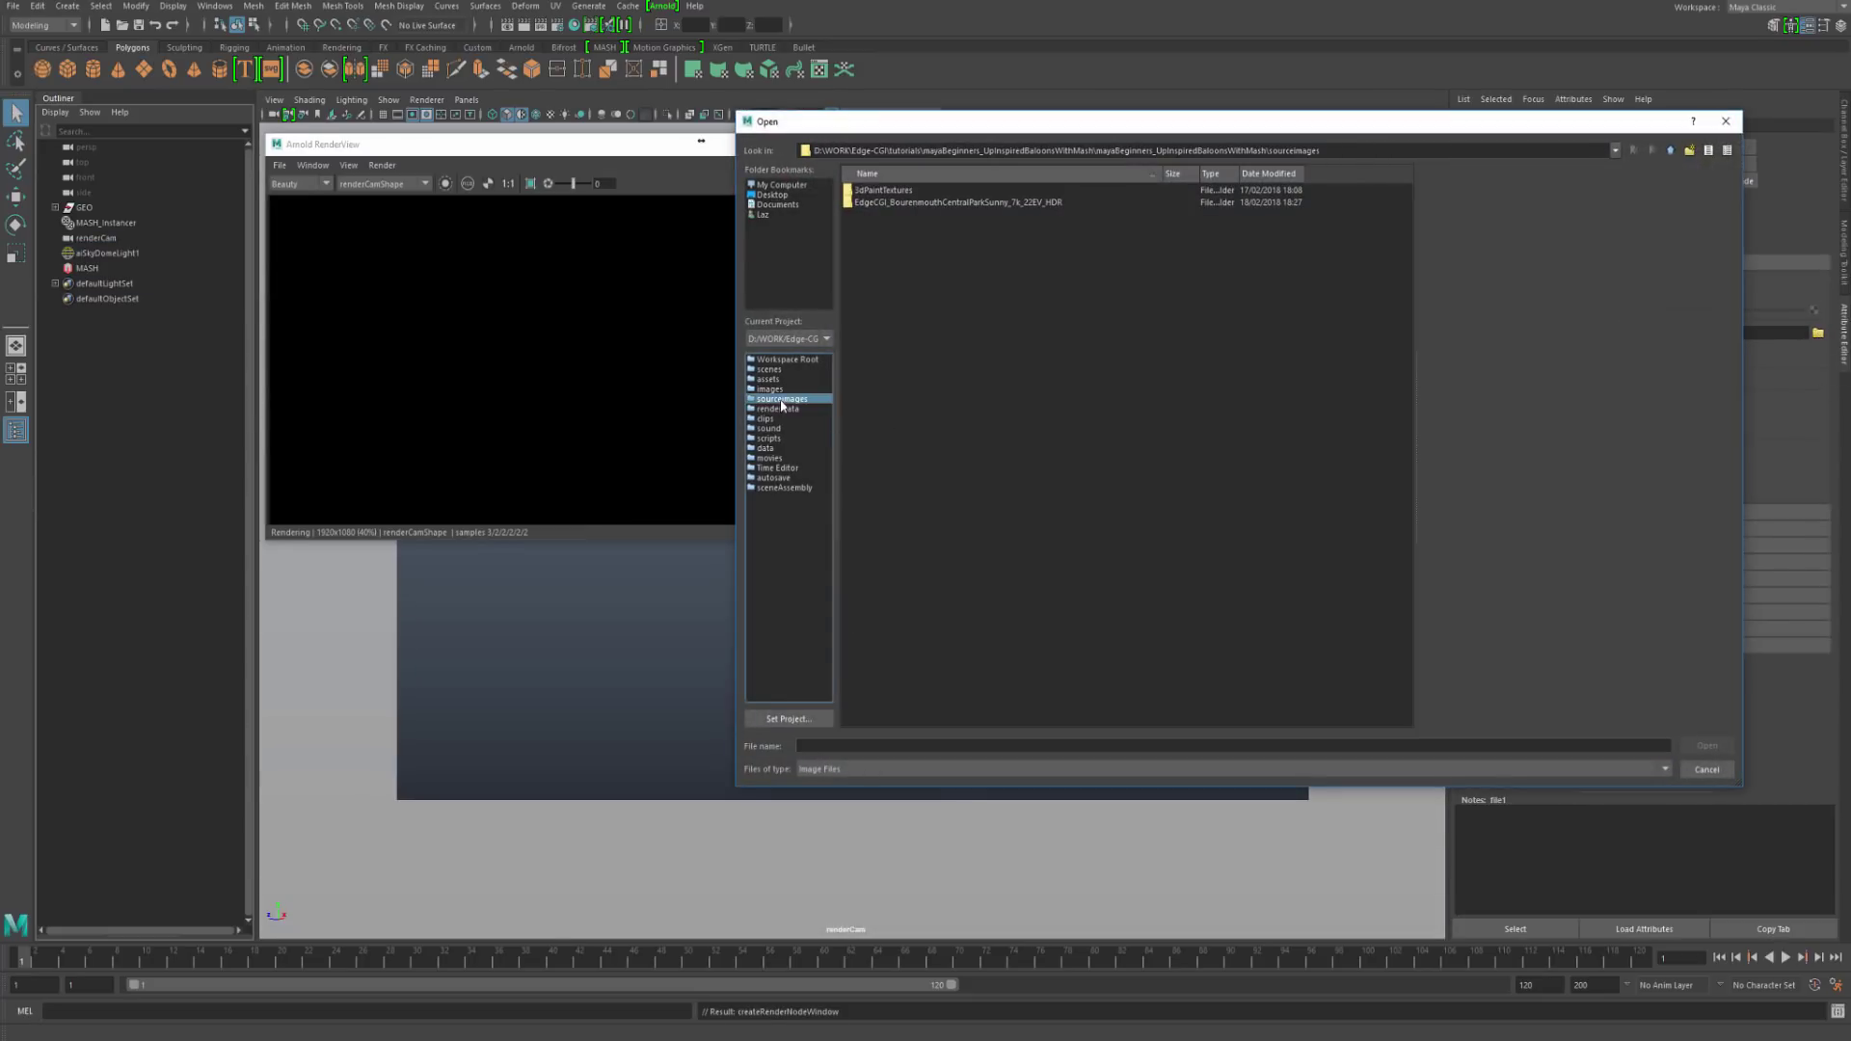
pyautogui.click(883, 203)
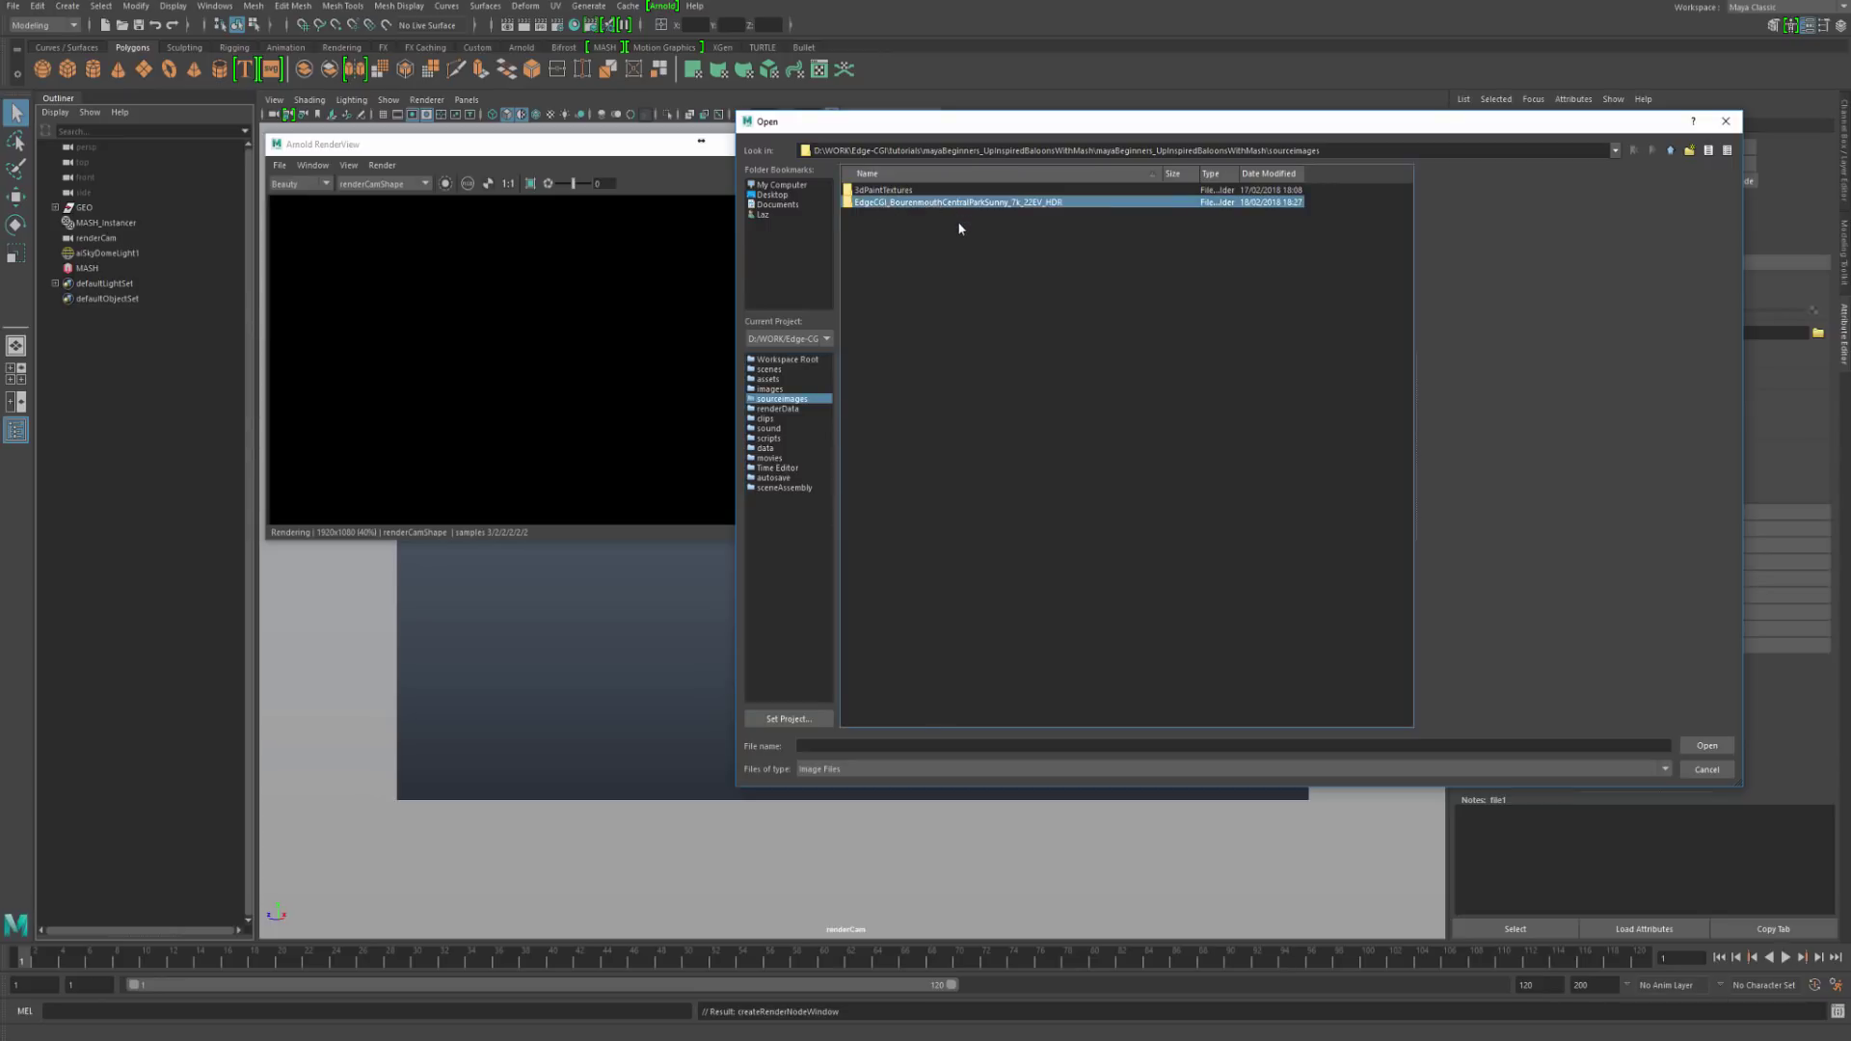
pyautogui.doubleClick(909, 204)
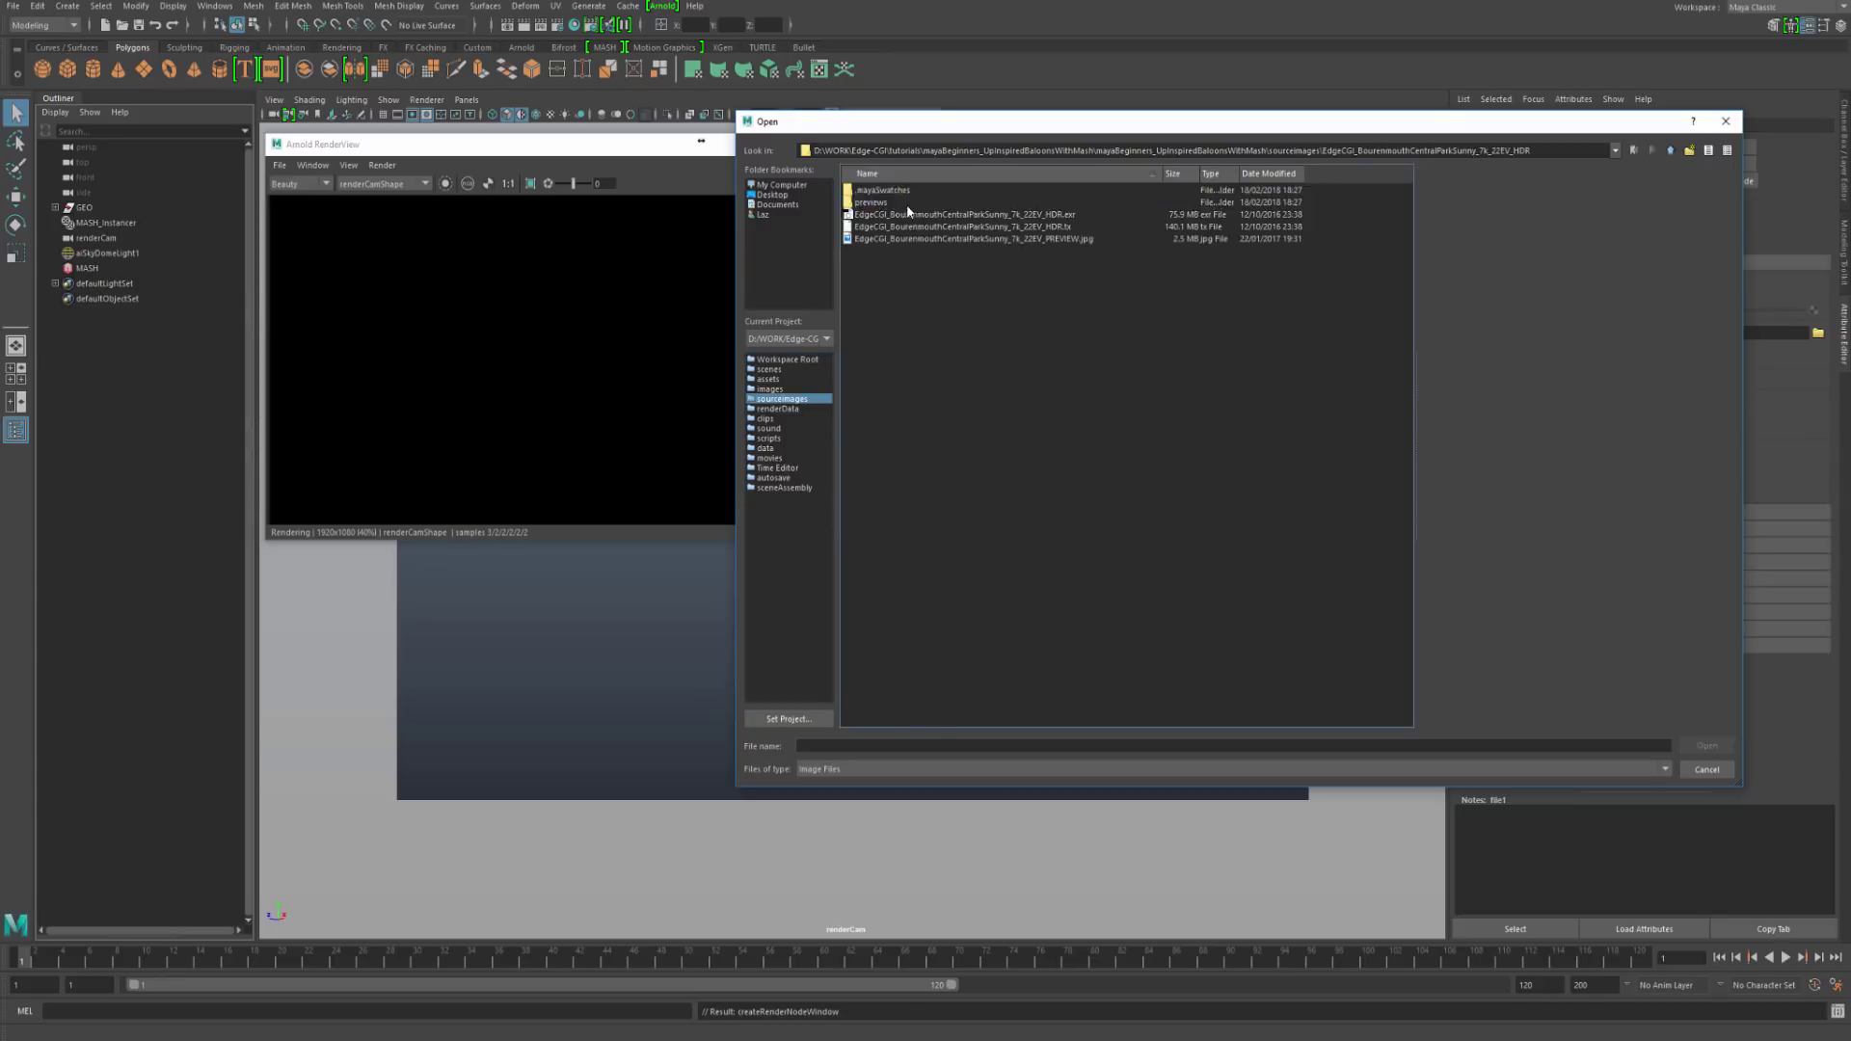
pyautogui.click(884, 214)
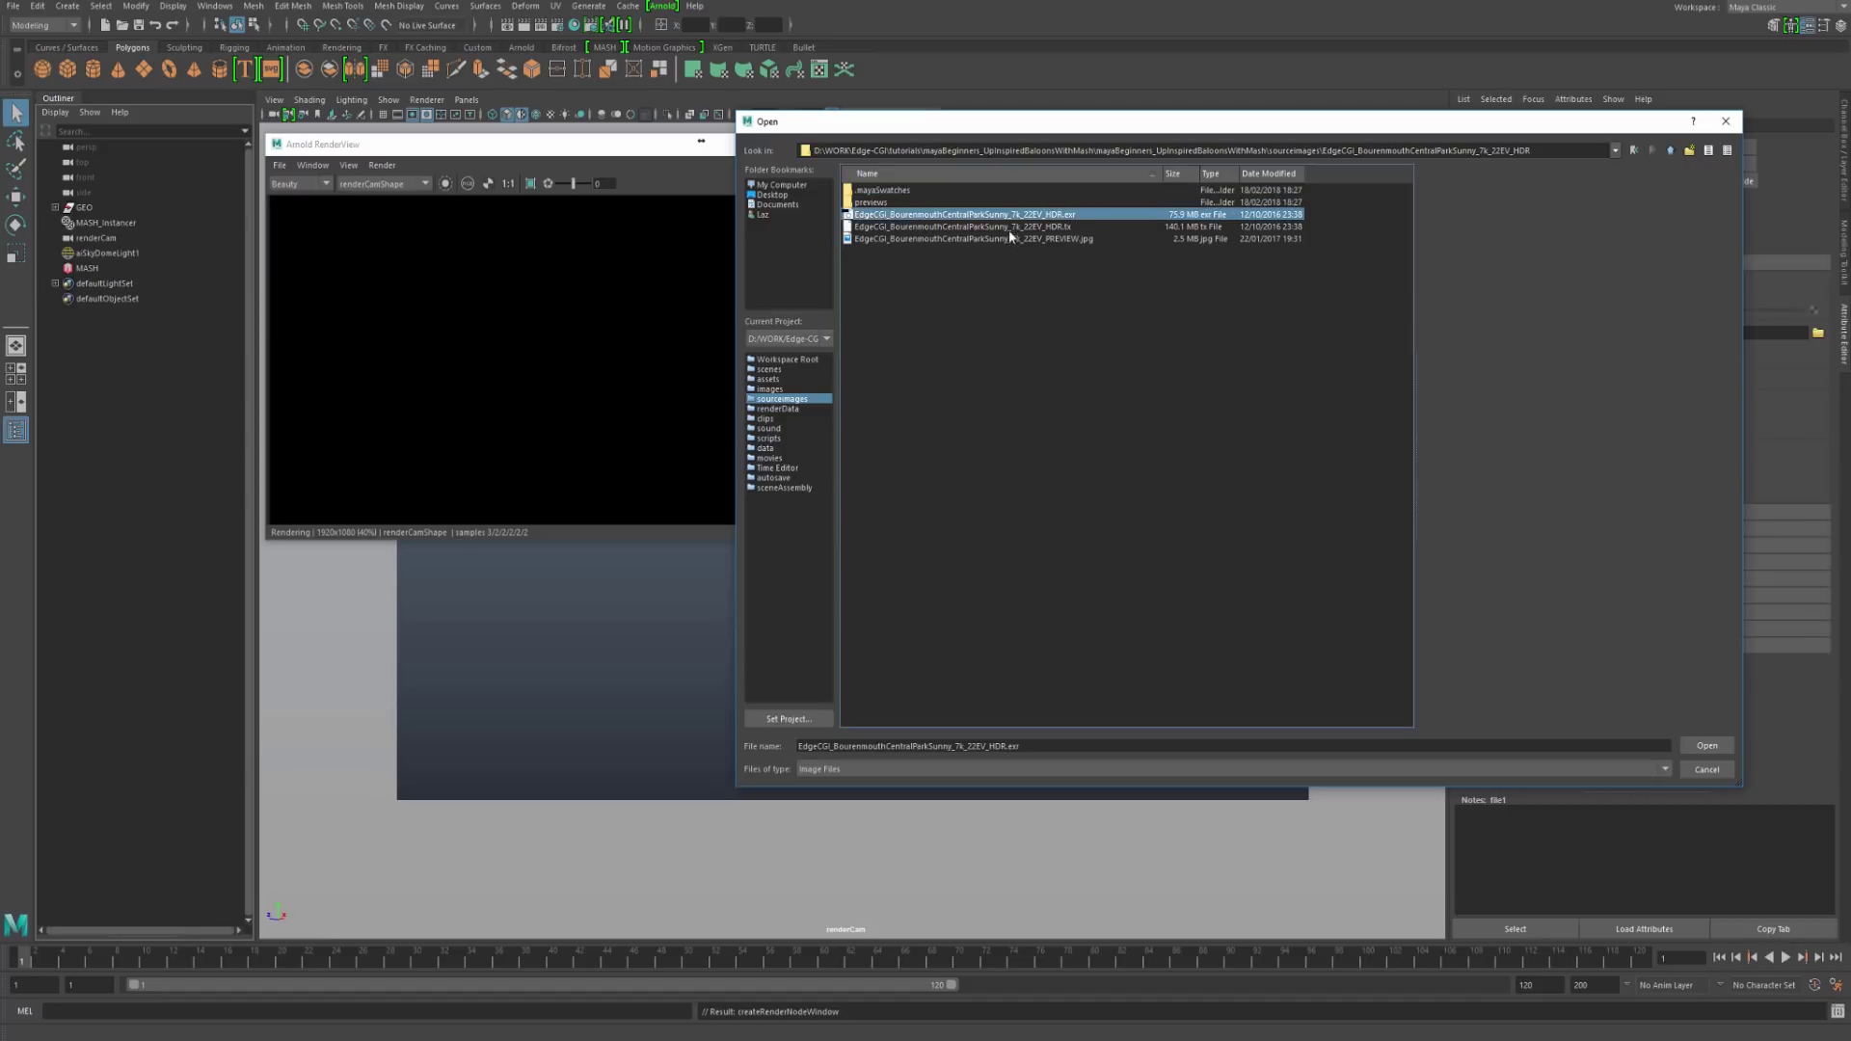
pyautogui.click(1047, 231)
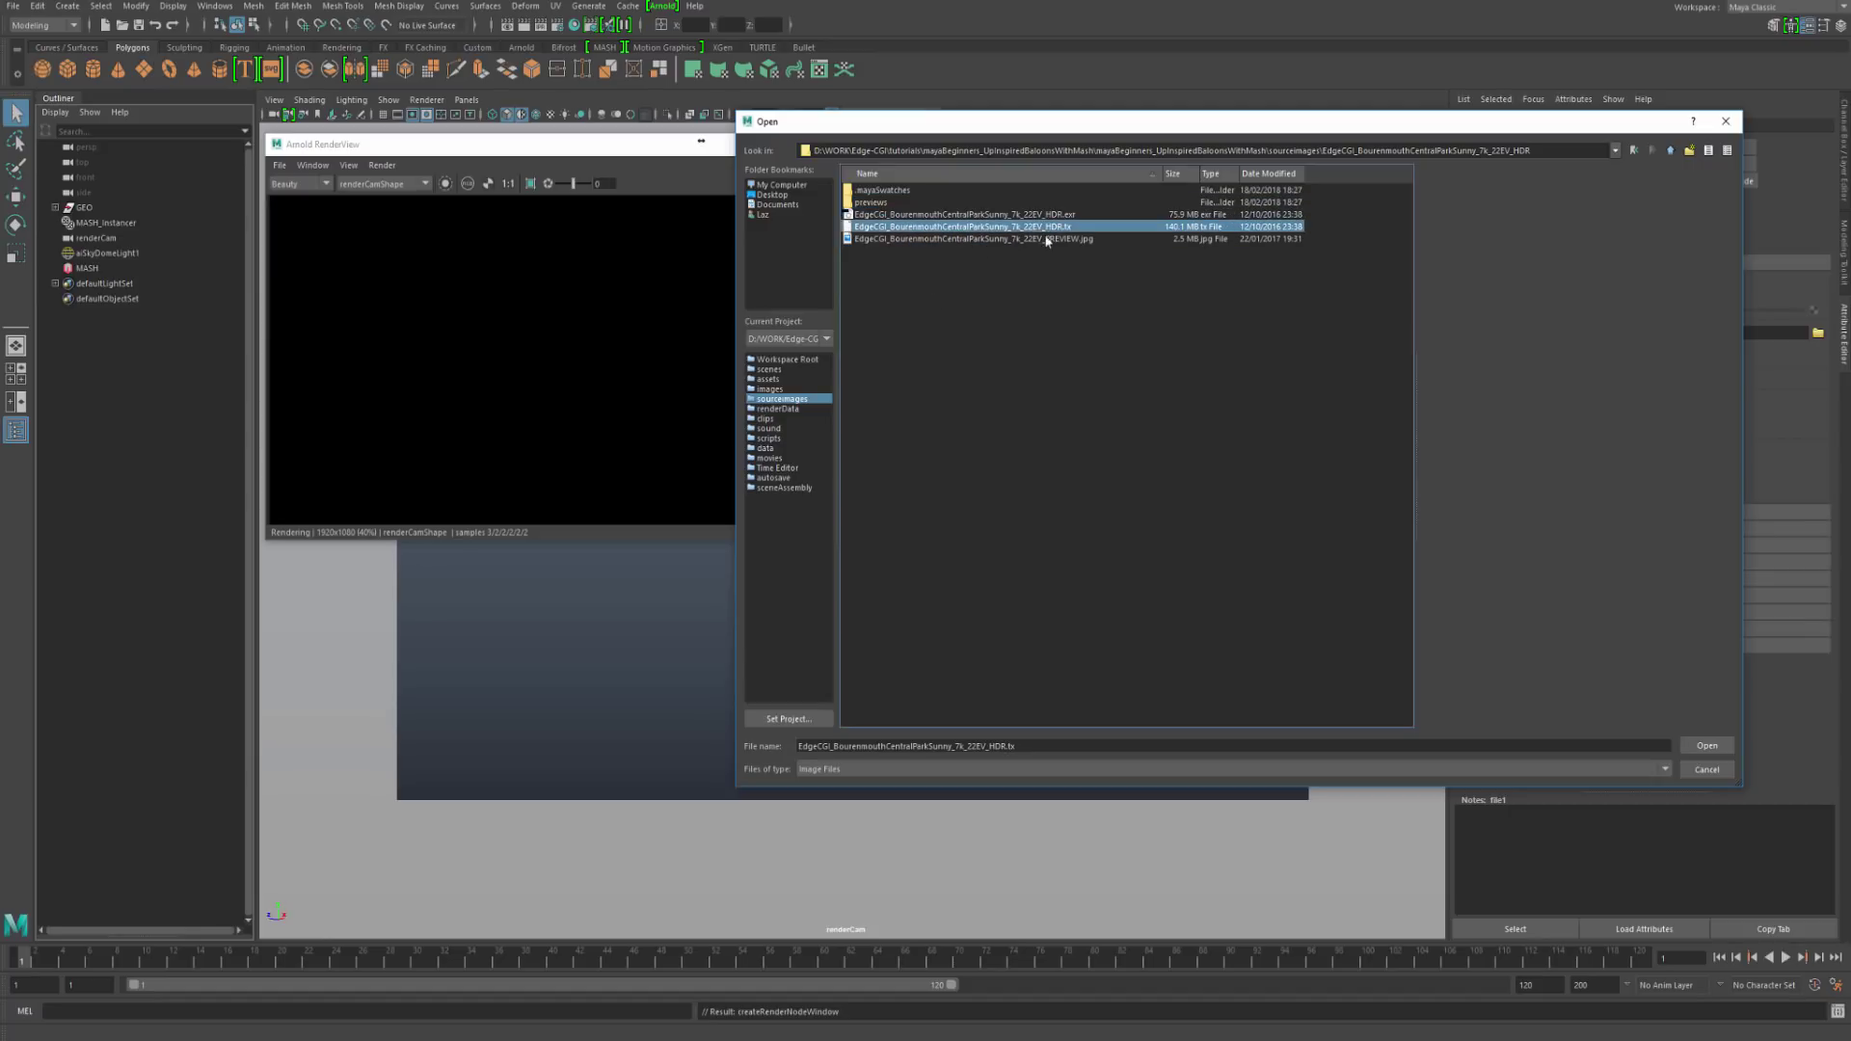
pyautogui.click(1707, 746)
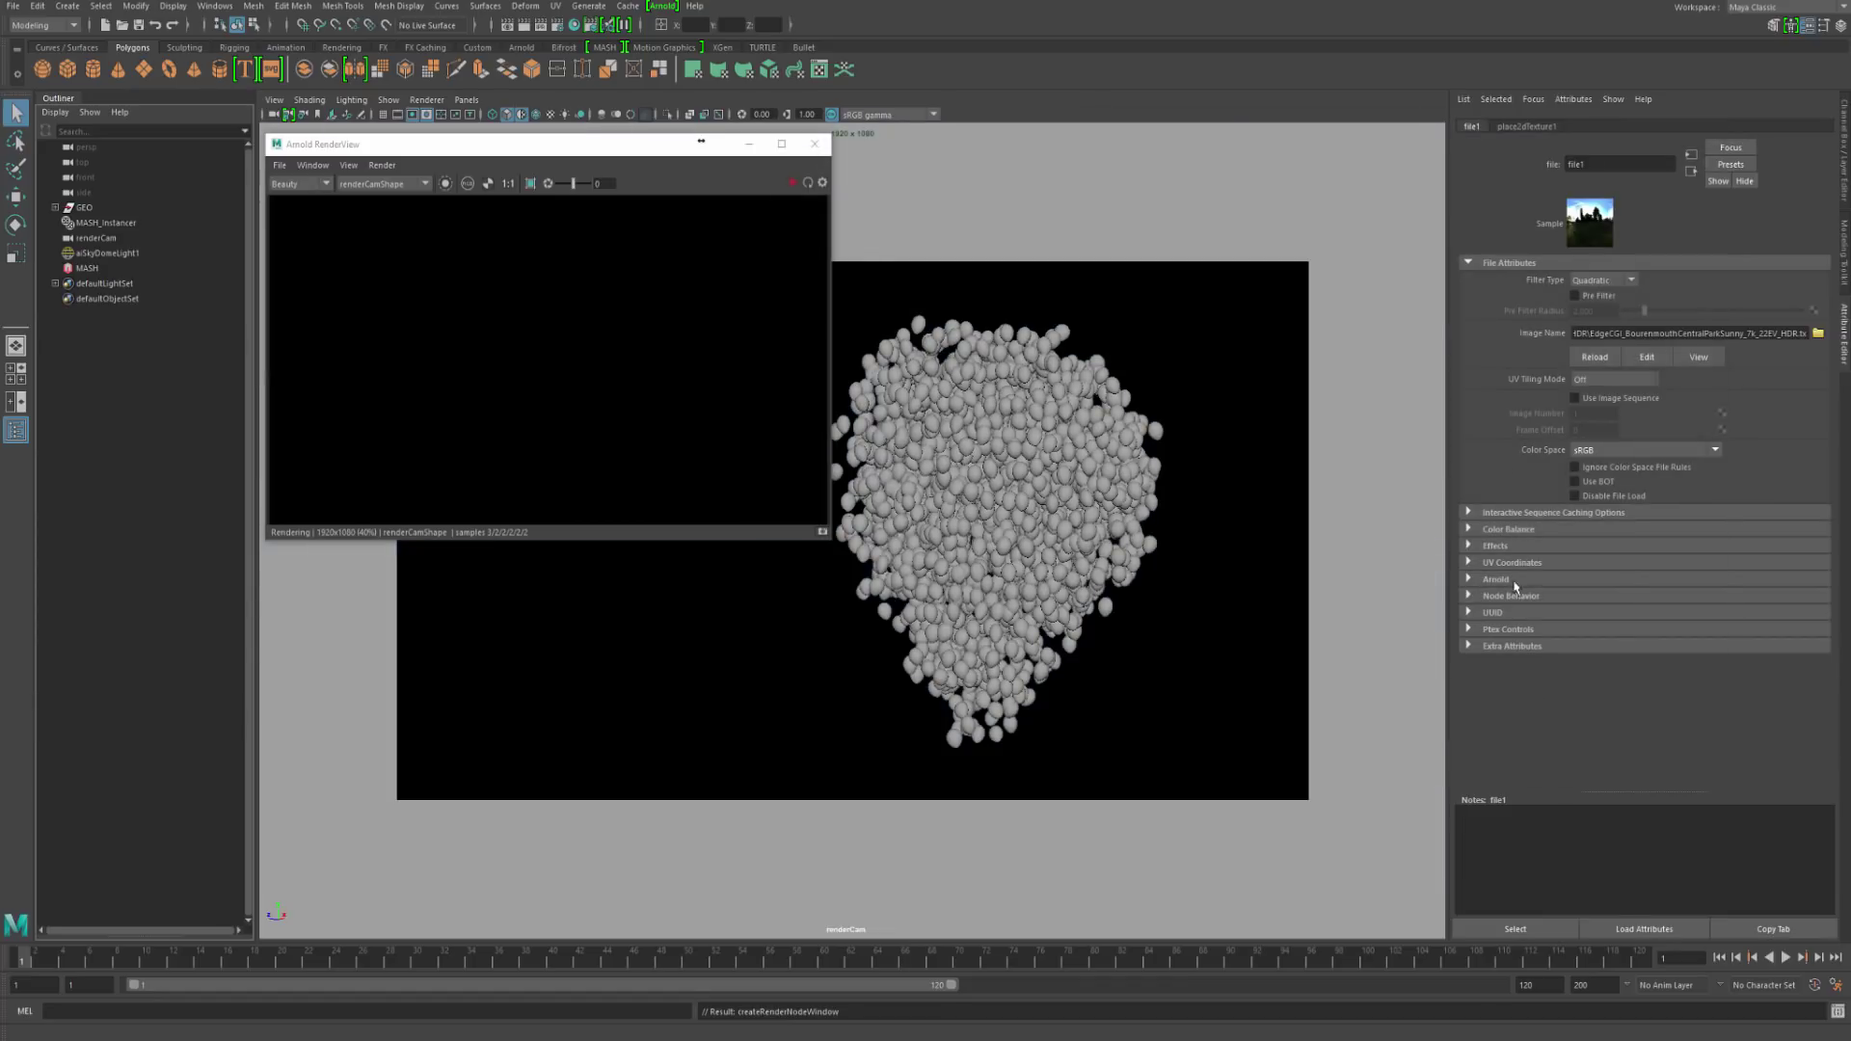
# Step: Set the HDR file texture's color space to Raw and rename its node hdri_f
pyautogui.click(1626, 452)
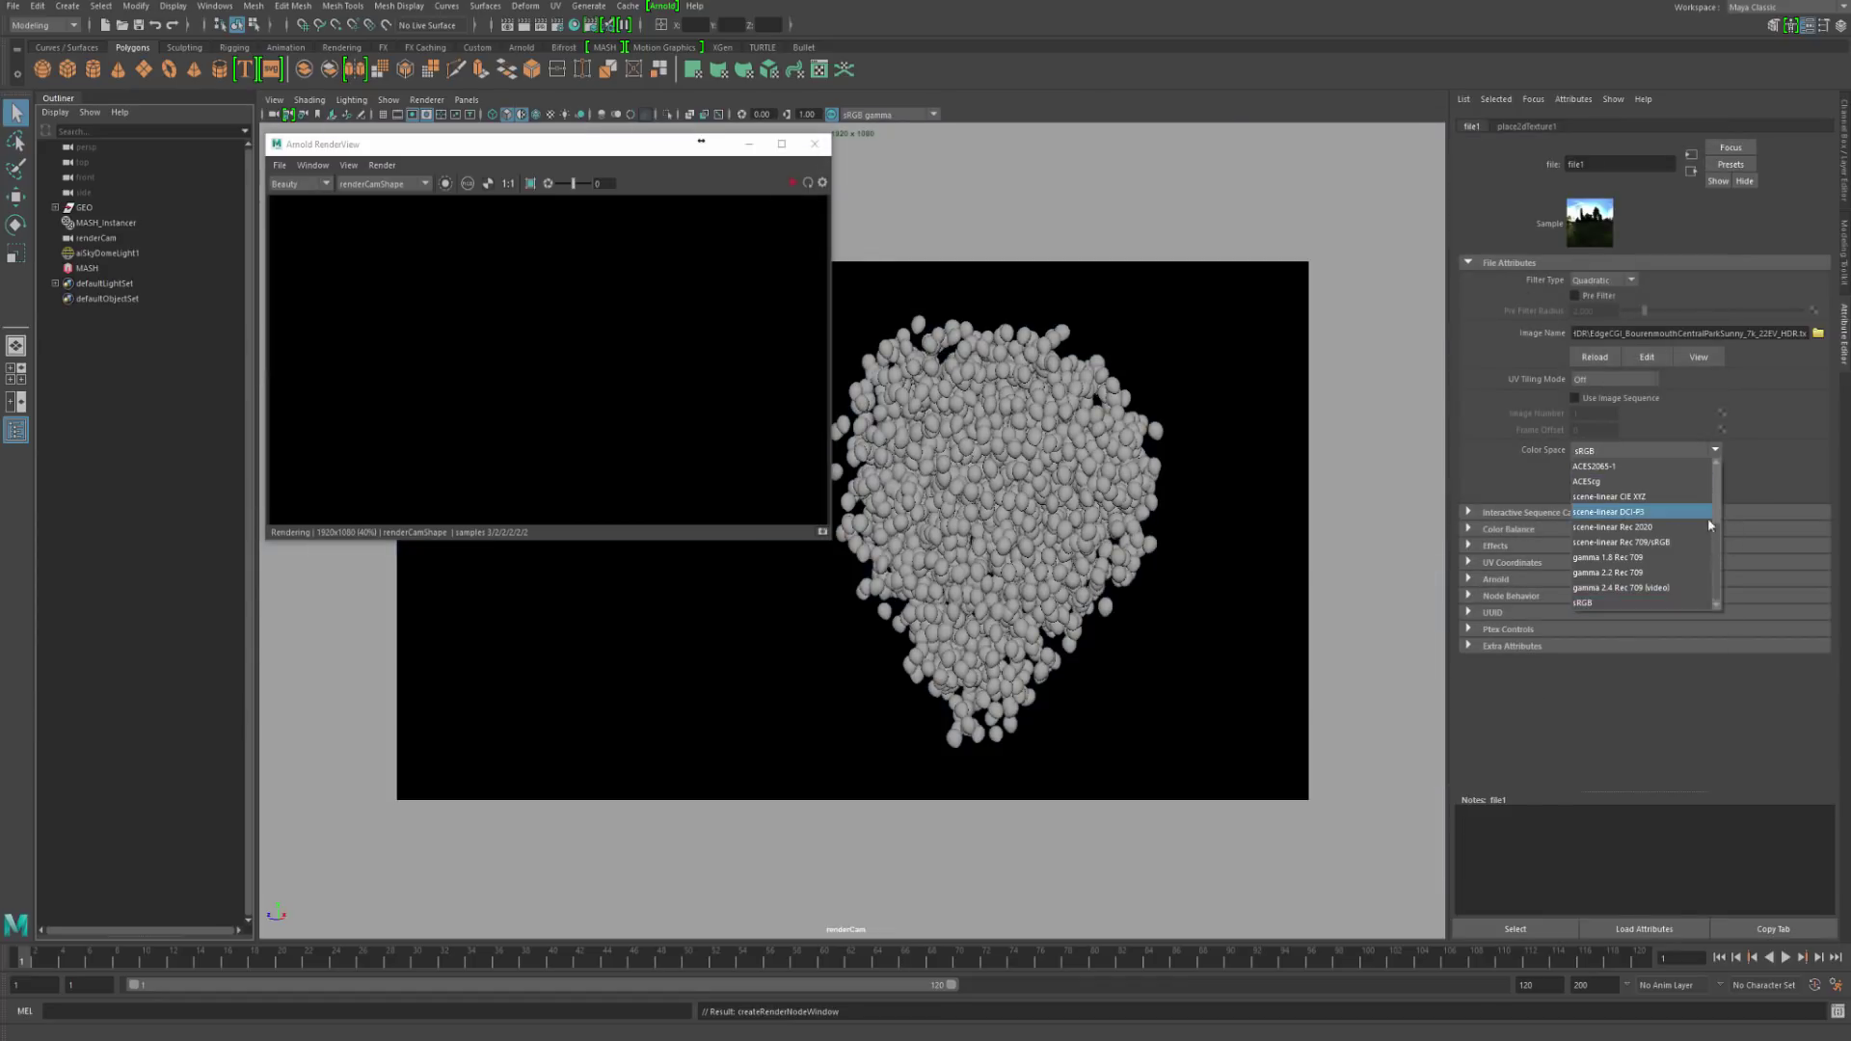
pyautogui.moveTo(1709, 518); pyautogui.dragTo(1693, 465)
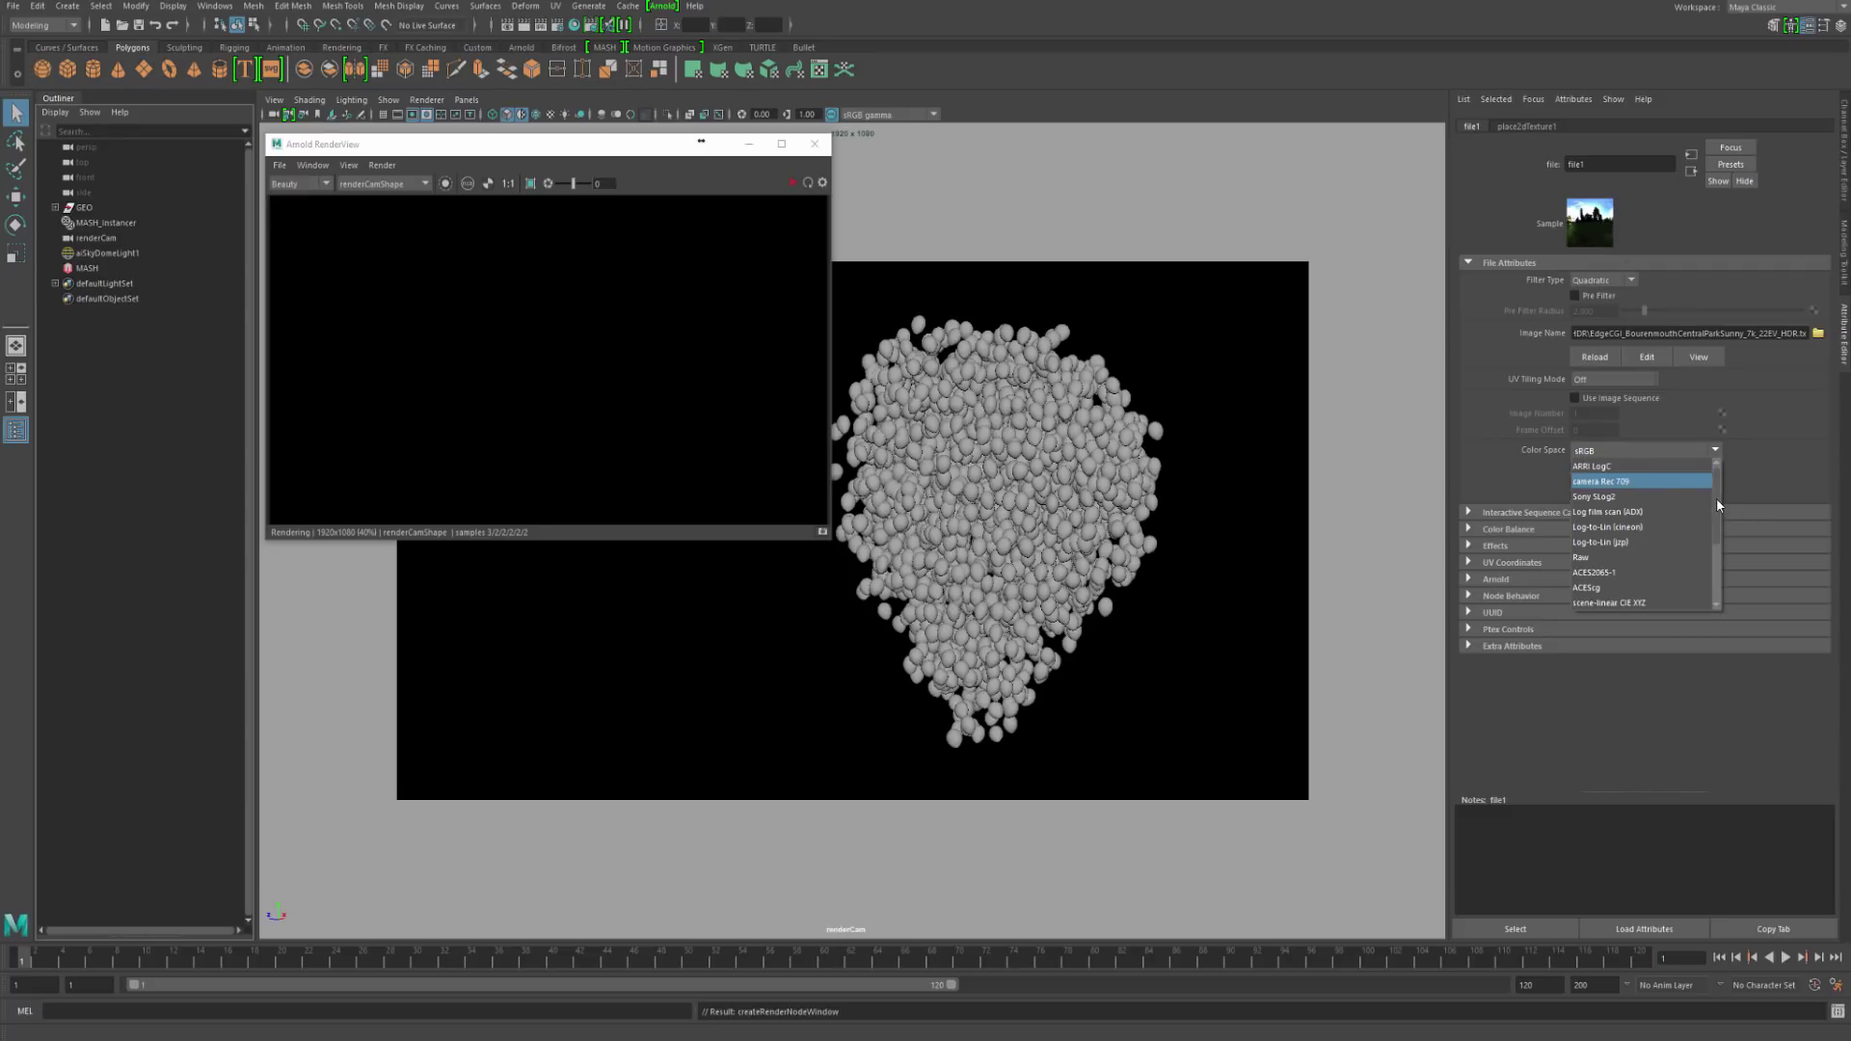
pyautogui.click(1591, 557)
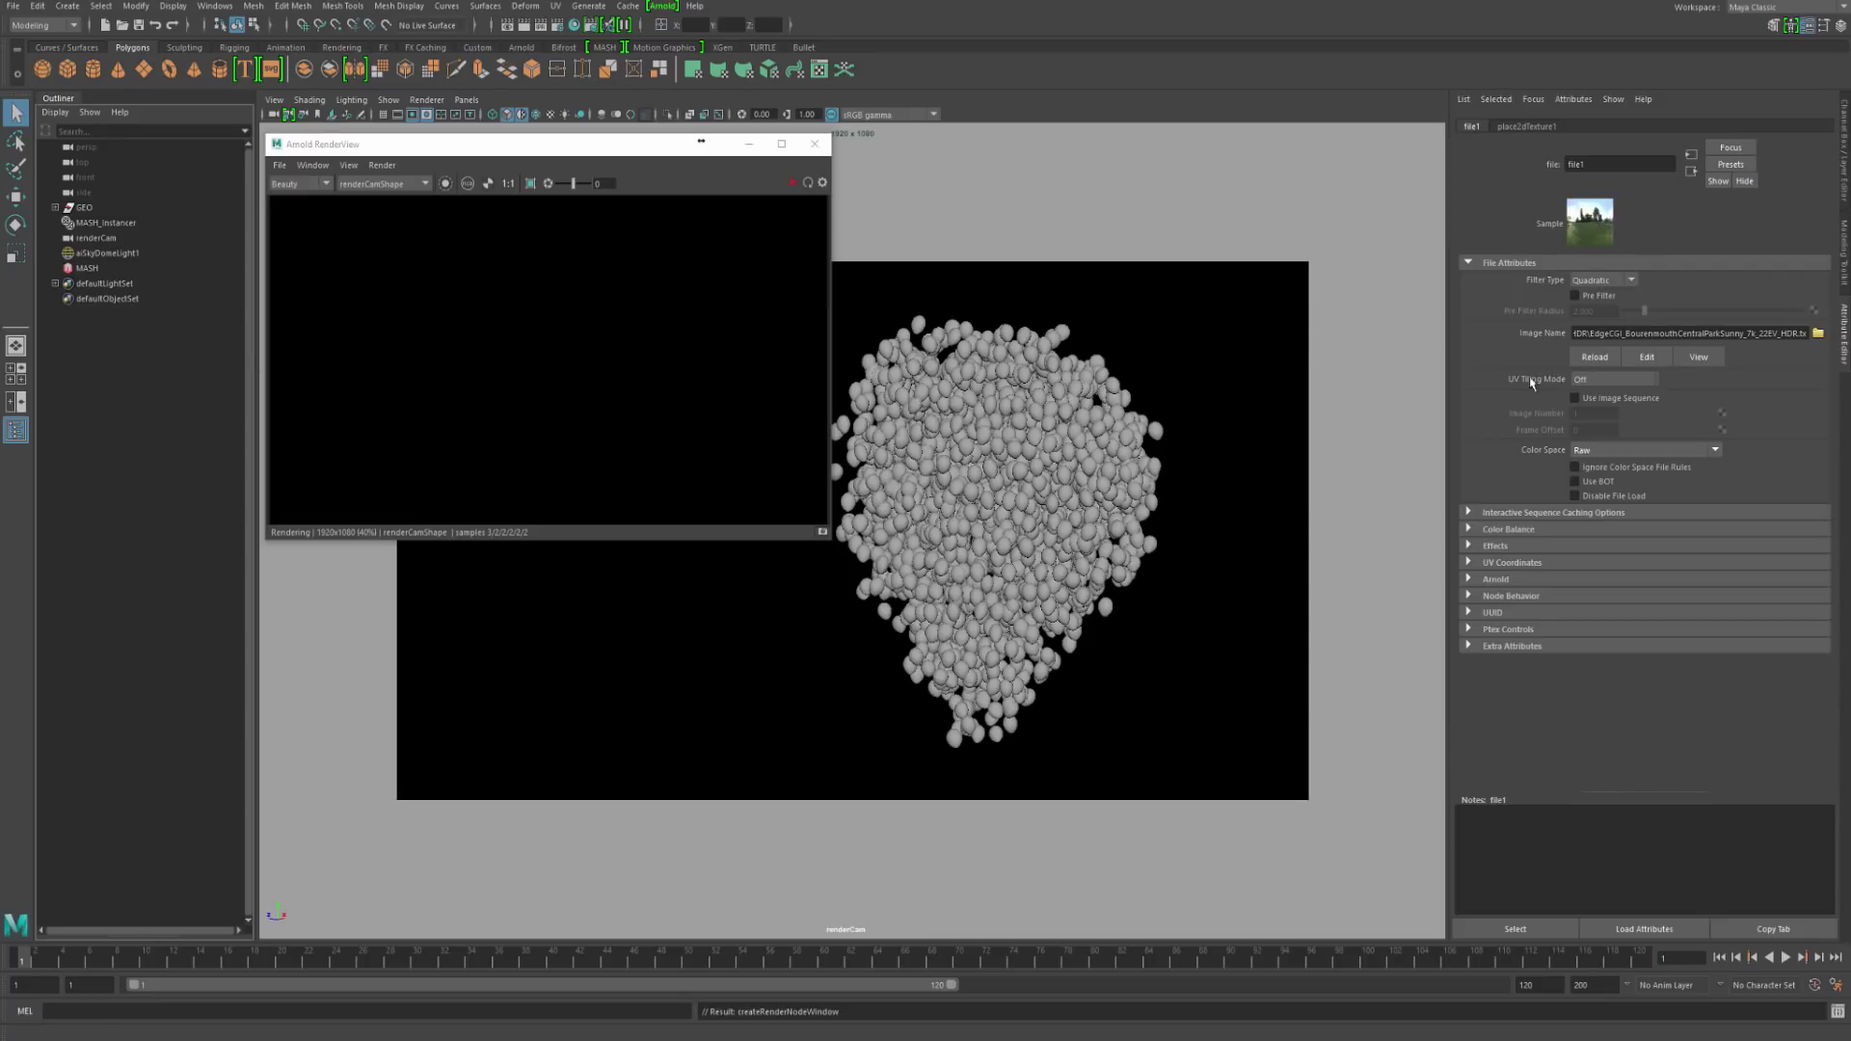
pyautogui.moveTo(609, 152); pyautogui.dragTo(601, 146)
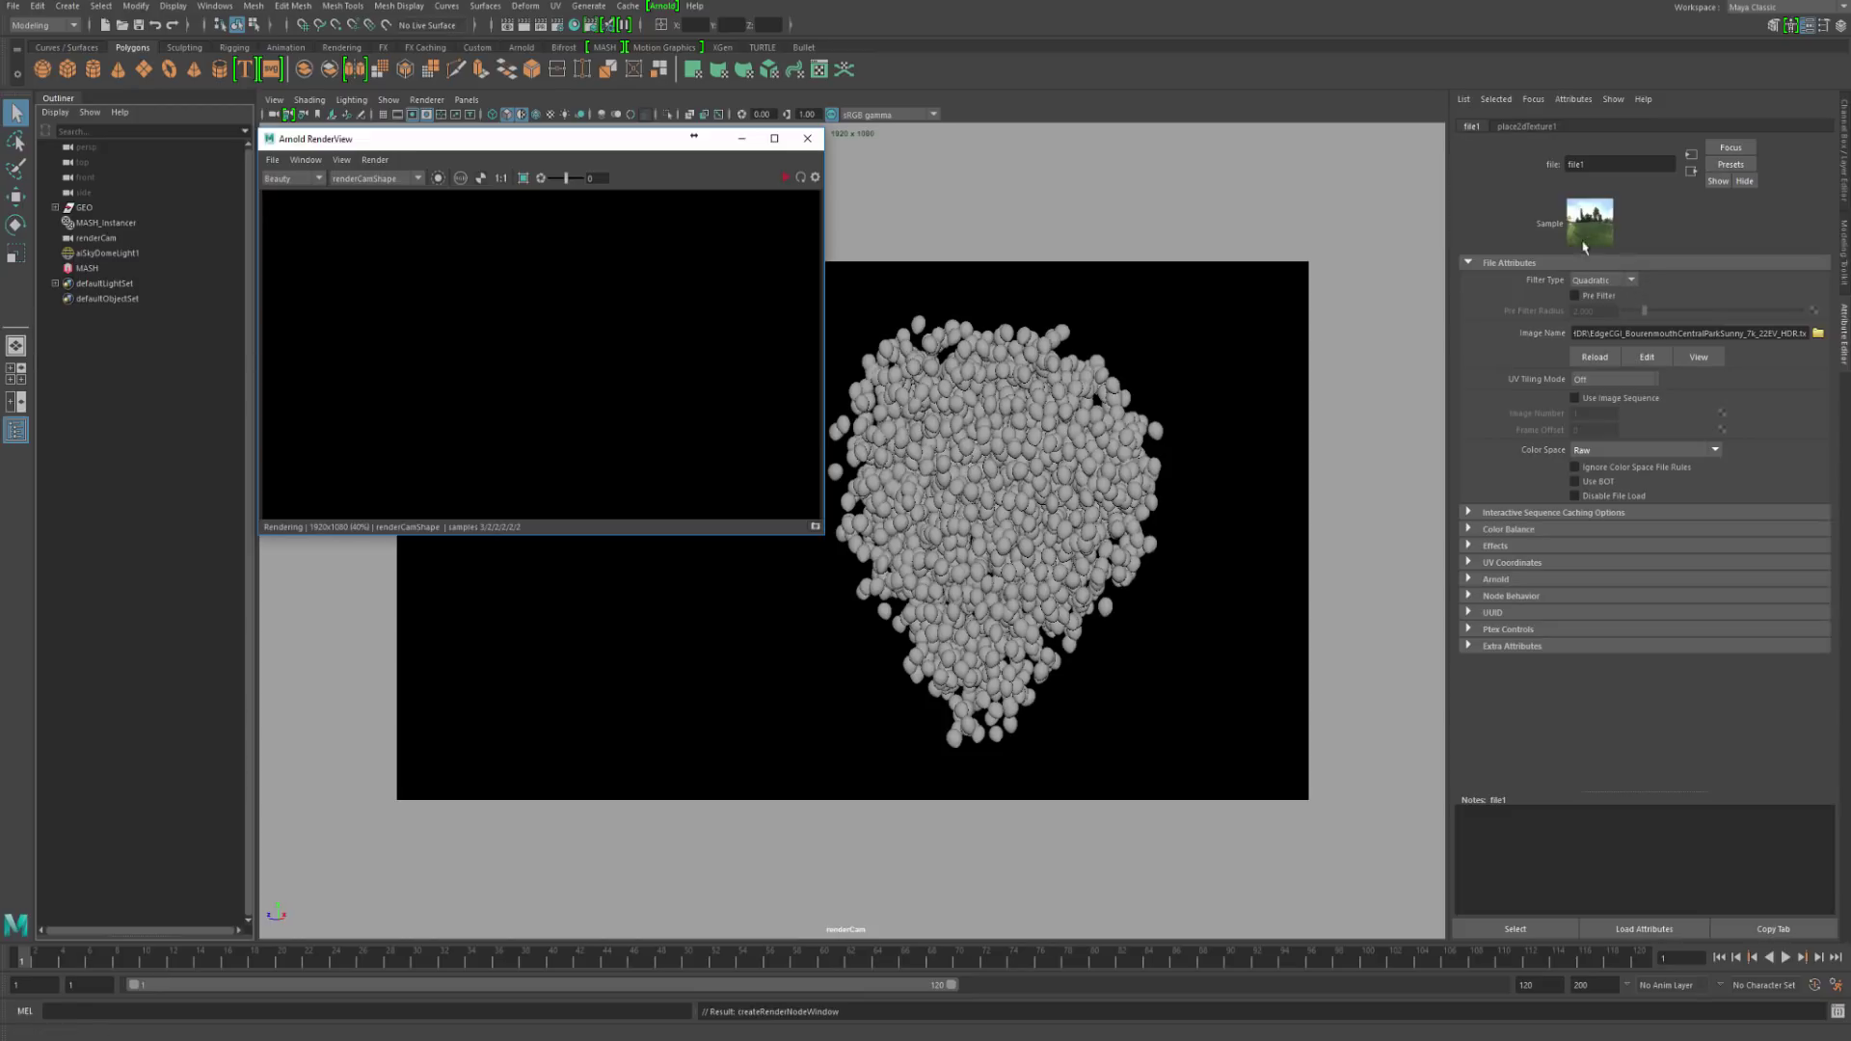
pyautogui.moveTo(1608, 165); pyautogui.dragTo(1536, 181)
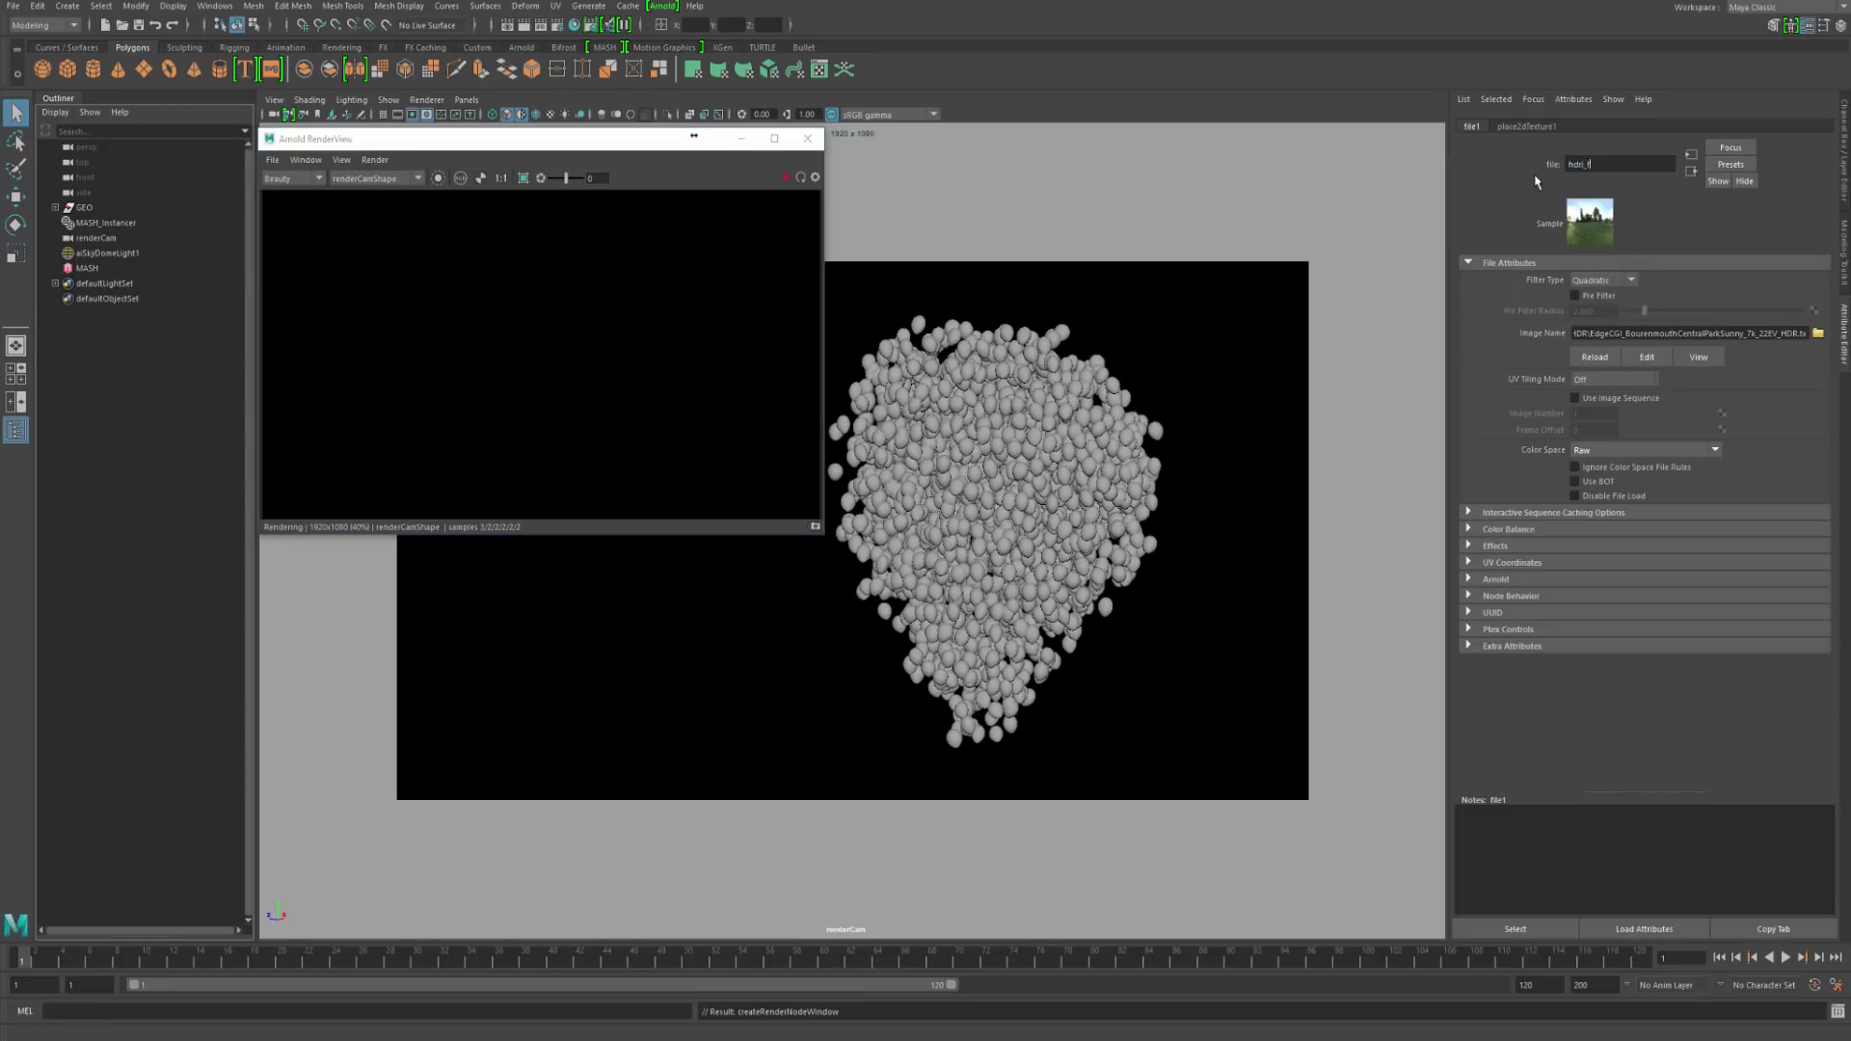
pyautogui.press('Return')
# Step: Restart the interactive Arnold render and view the balloon cluster against the HDR environment
pyautogui.click(796, 200)
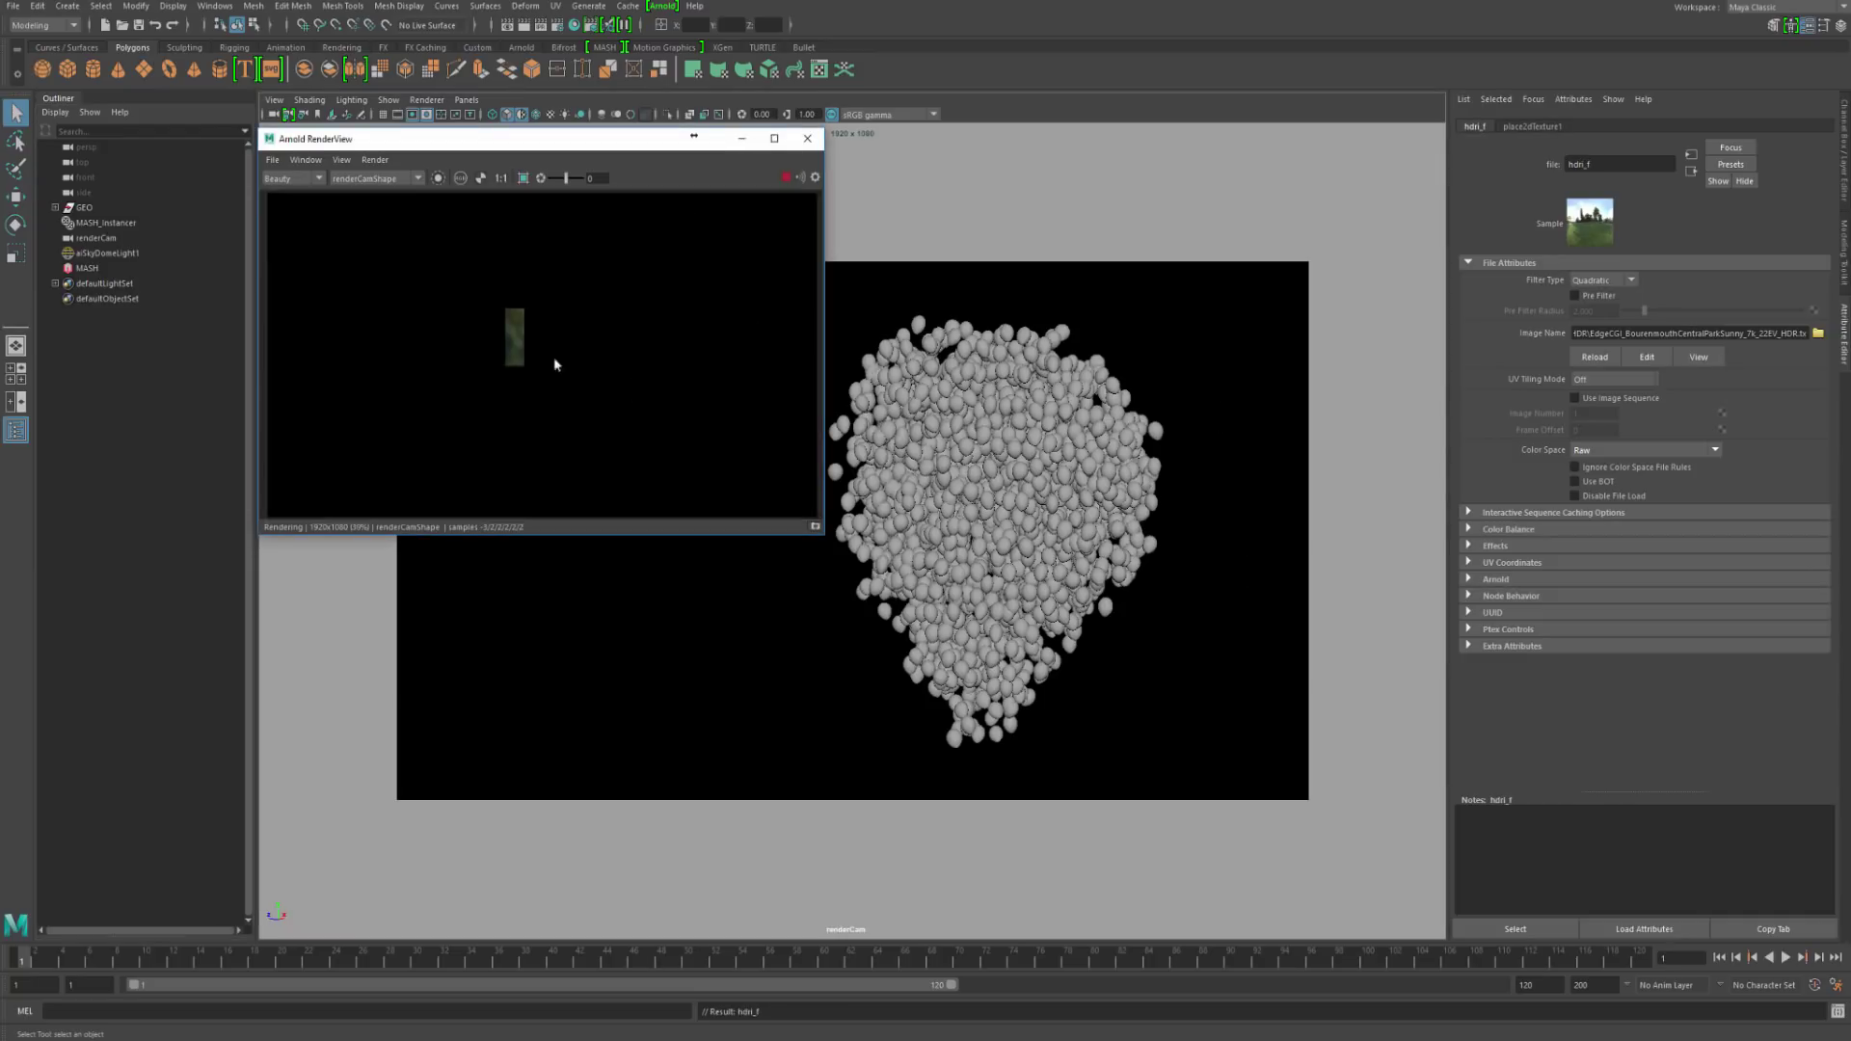
pyautogui.scroll(-1, 579, 334)
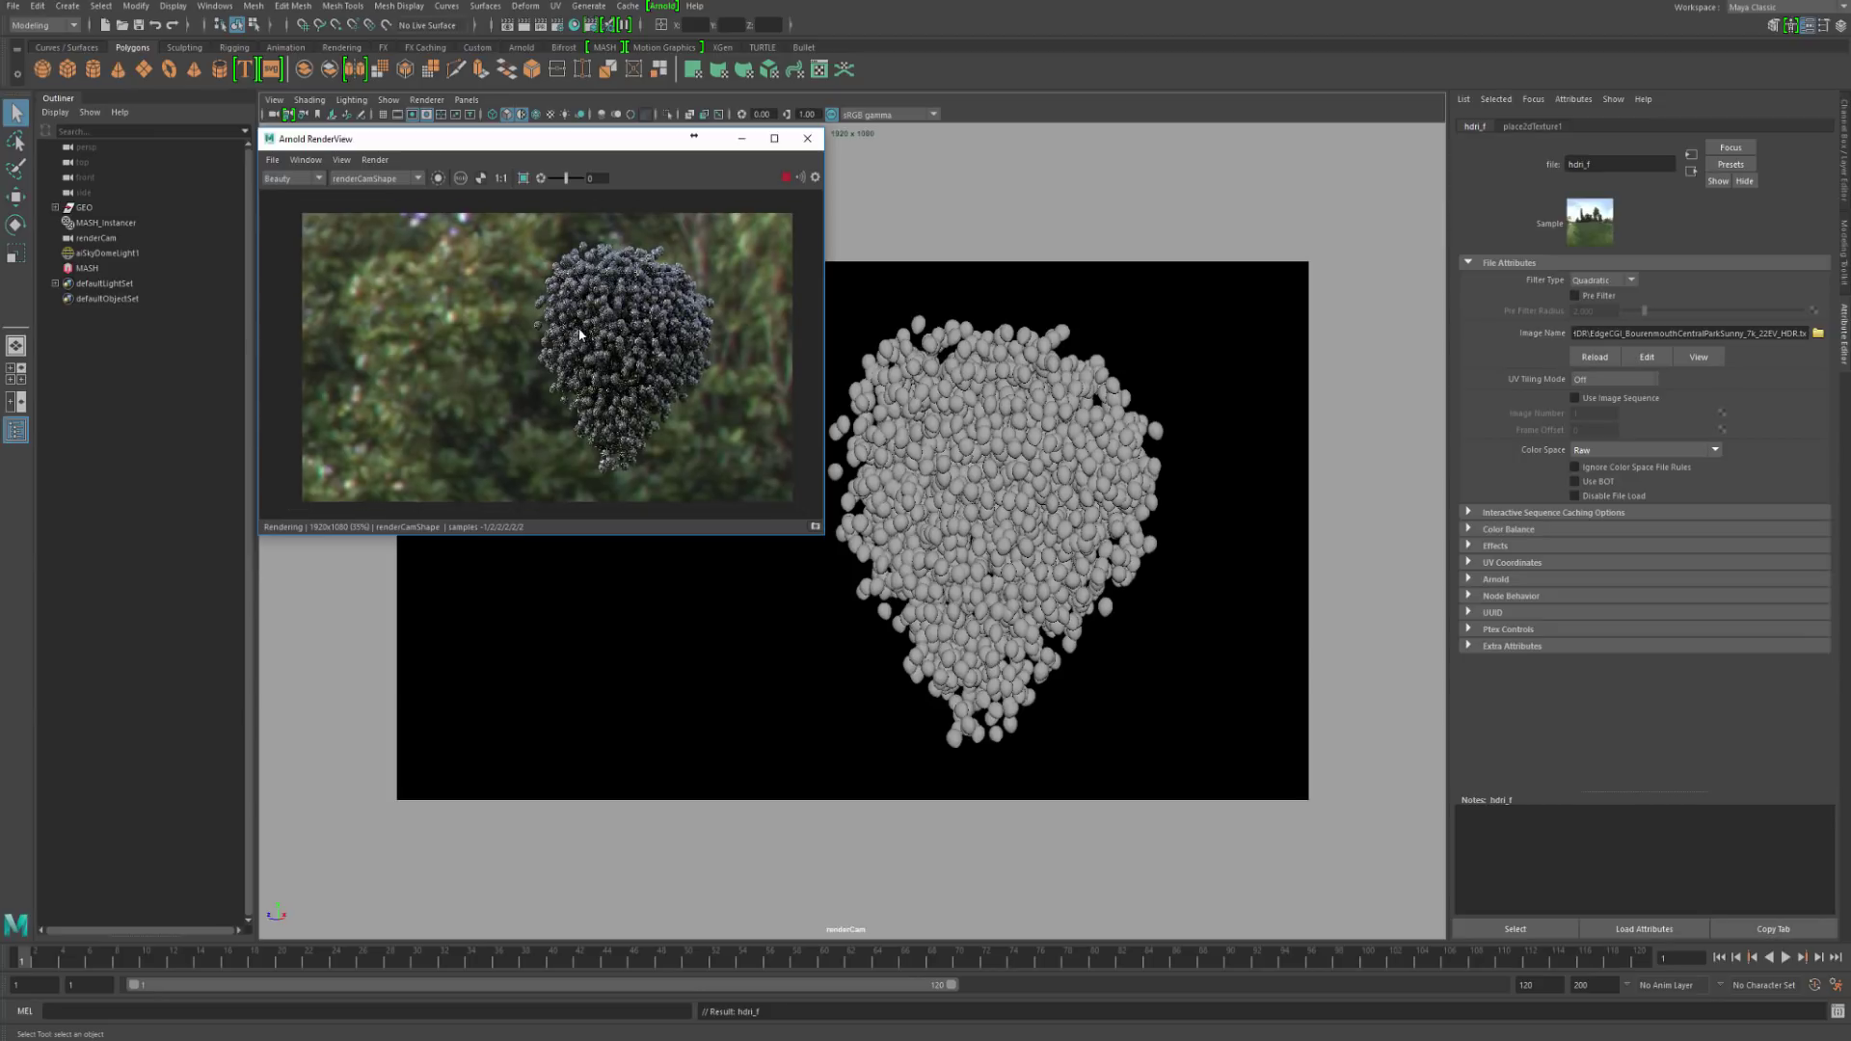
pyautogui.scroll(1, 665, 328)
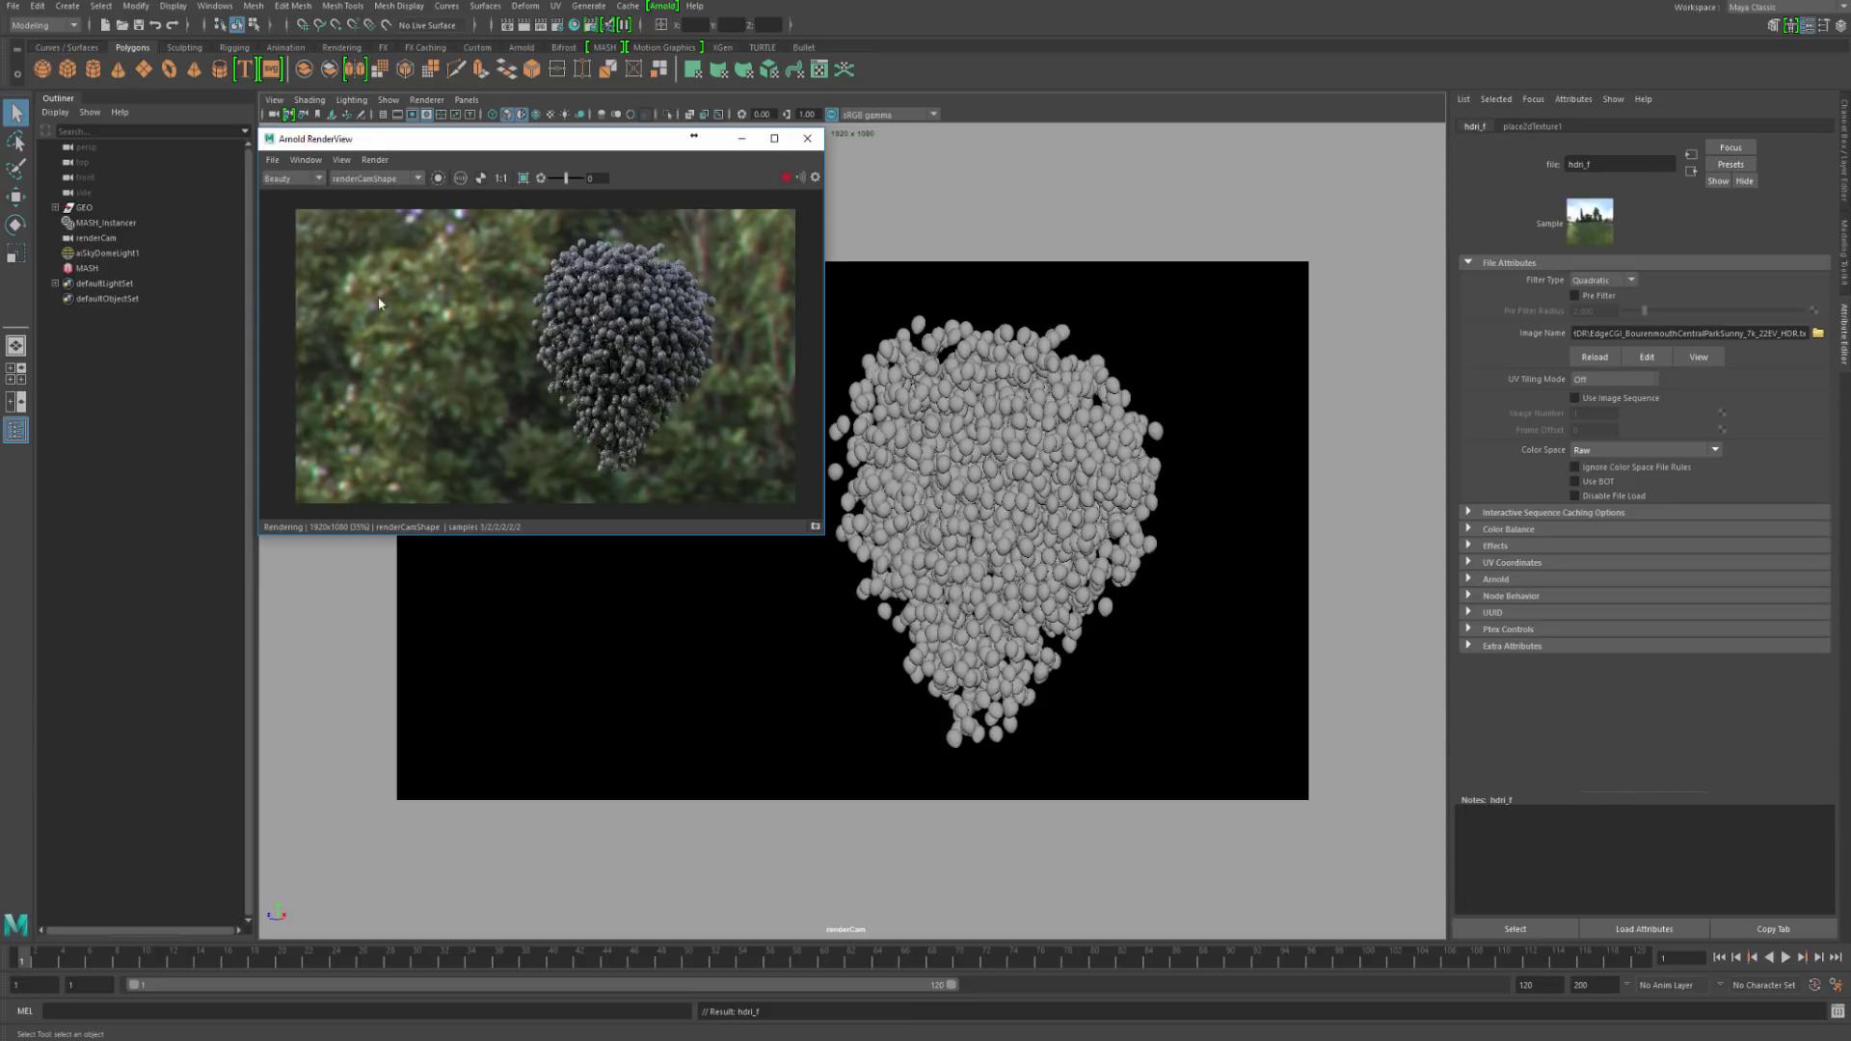
# Step: Set the Skydome Light's Camera visibility to 0 to hide the HDR background from the render
pyautogui.click(100, 256)
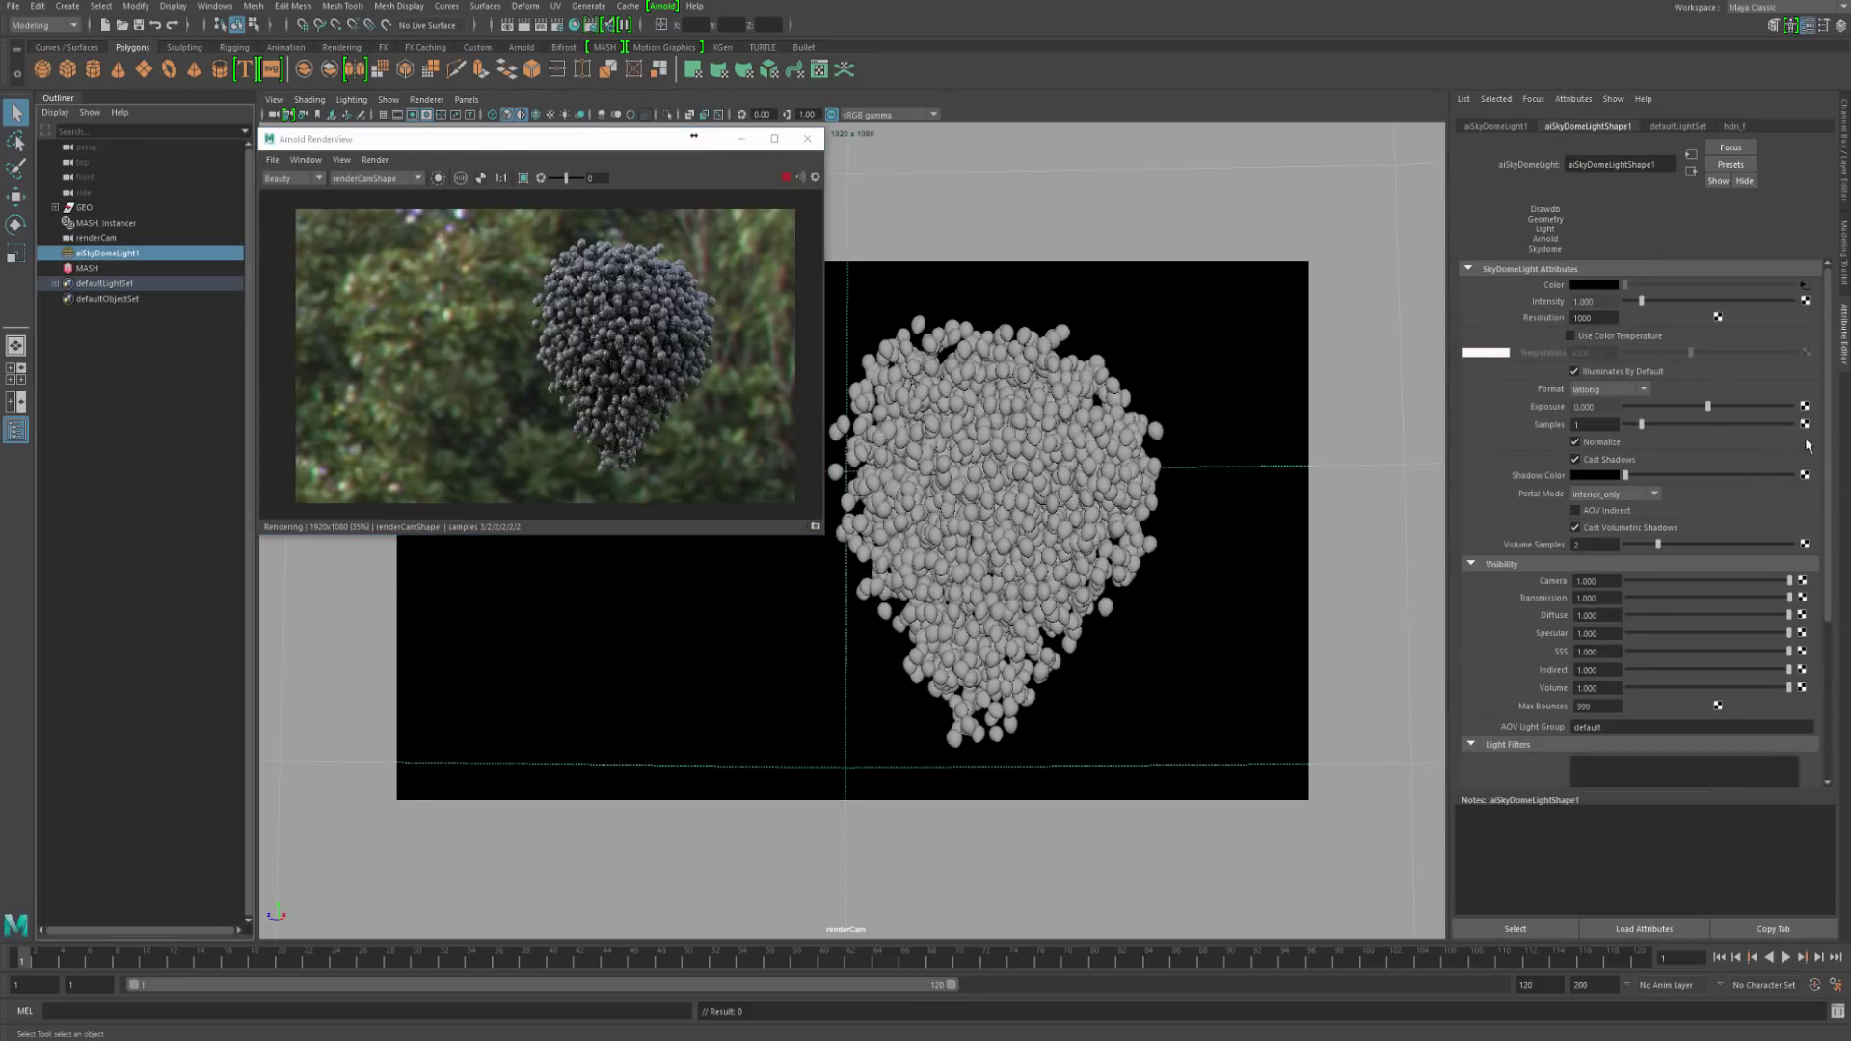
pyautogui.click(1590, 582)
pyautogui.write('0')
pyautogui.press('Return')
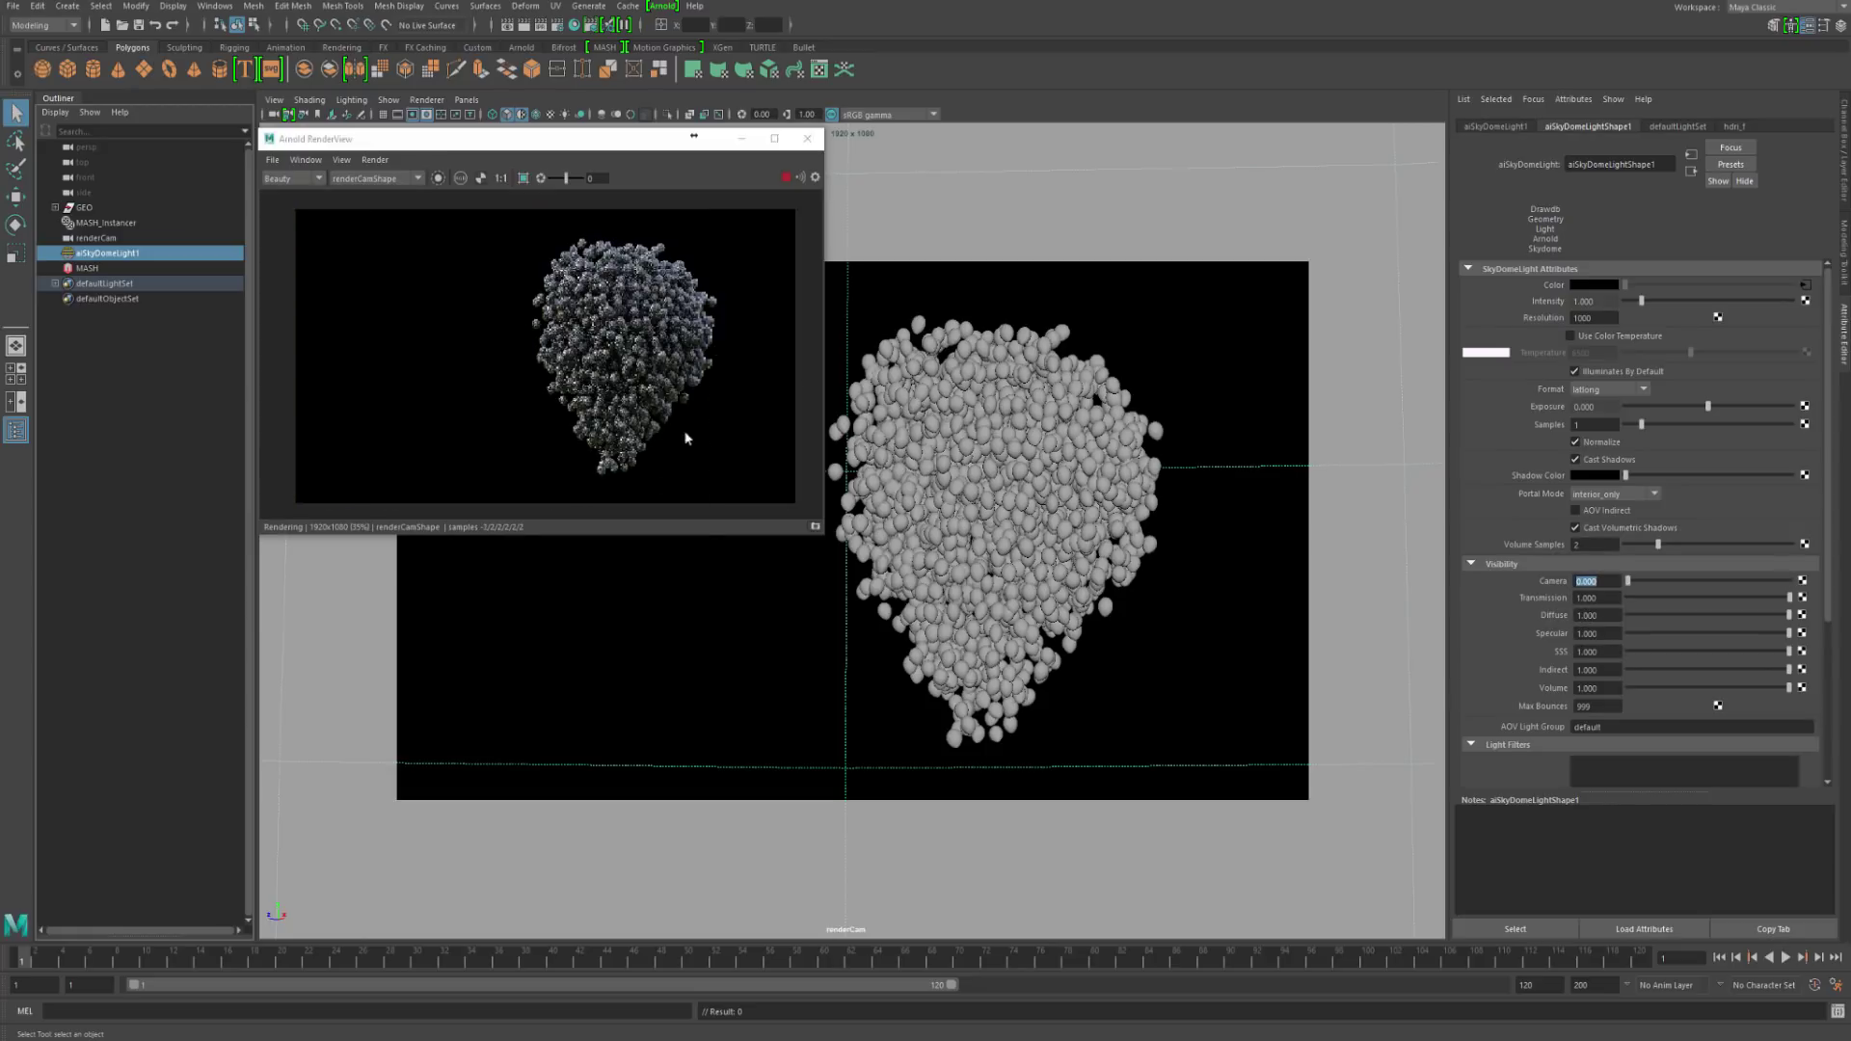
# Step: Examine the HDR lighting on the rendered balloon cluster, then stop the interactive render
pyautogui.moveTo(573, 360); pyautogui.dragTo(521, 358)
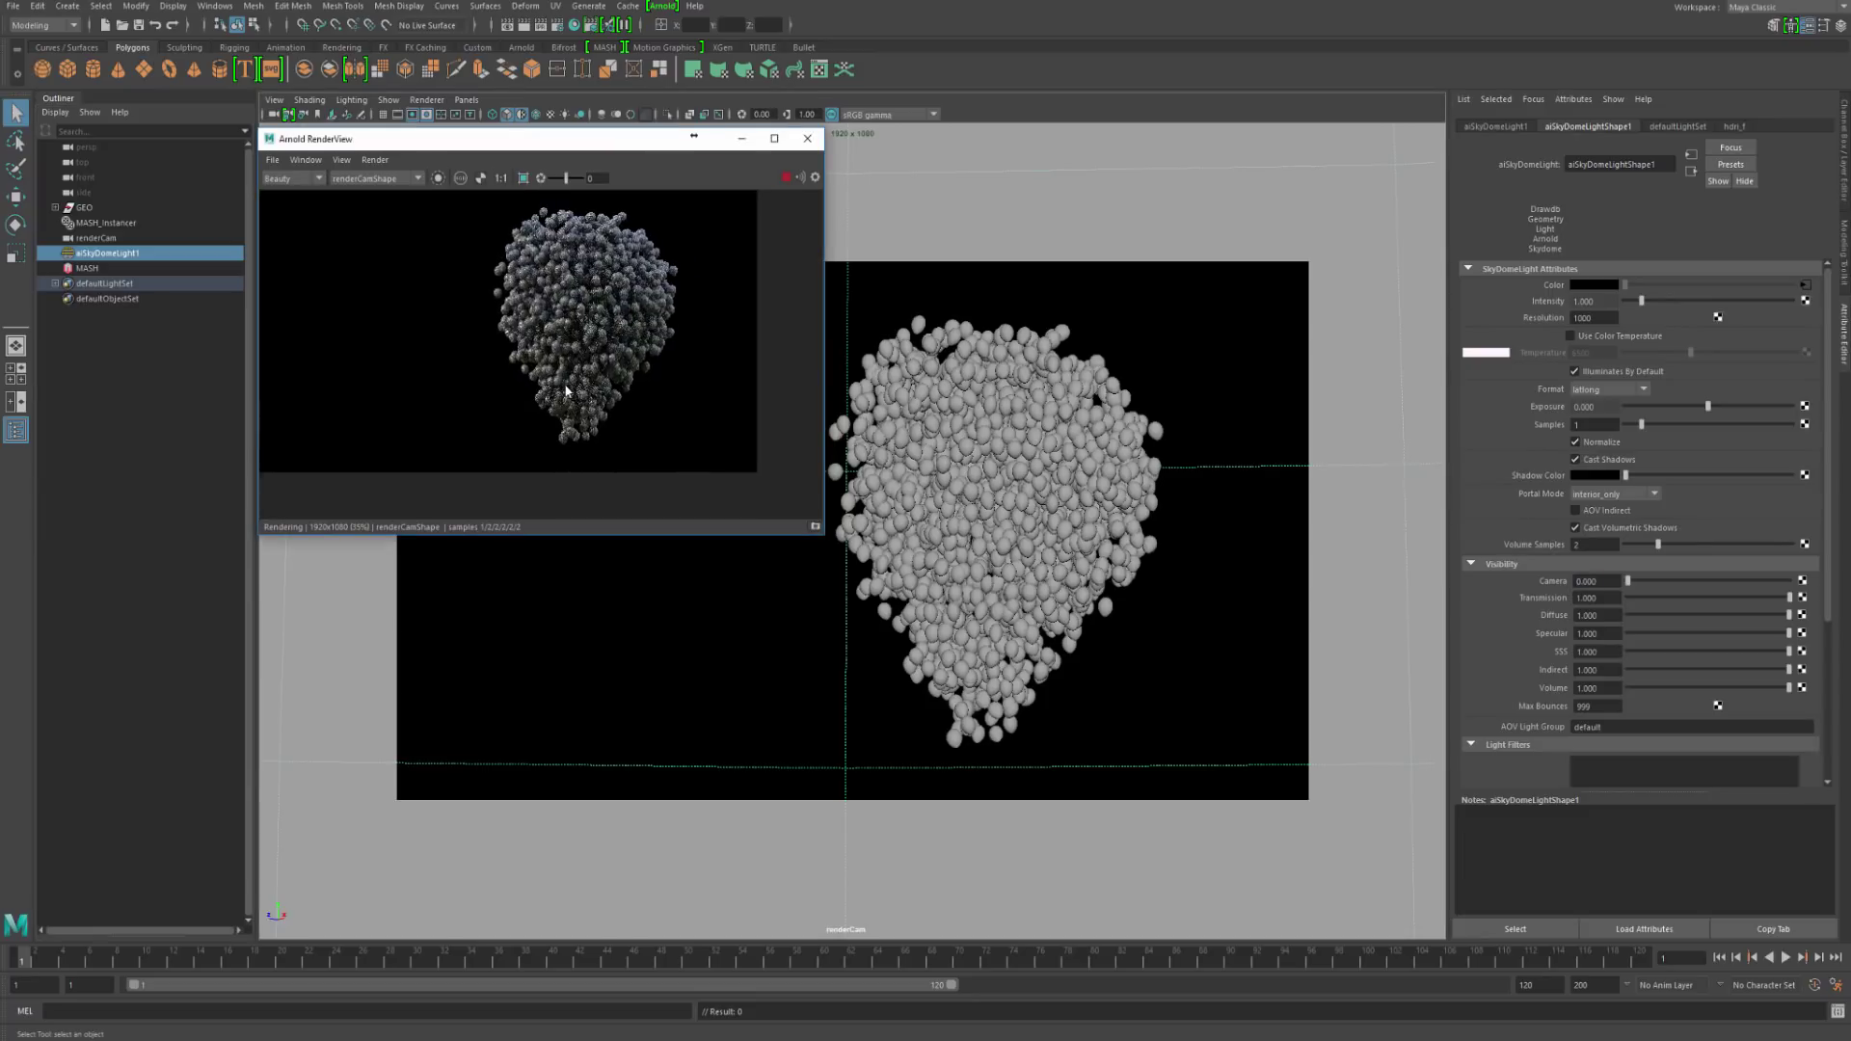
pyautogui.moveTo(652, 374); pyautogui.dragTo(750, 363)
pyautogui.moveTo(611, 426); pyautogui.dragTo(573, 455)
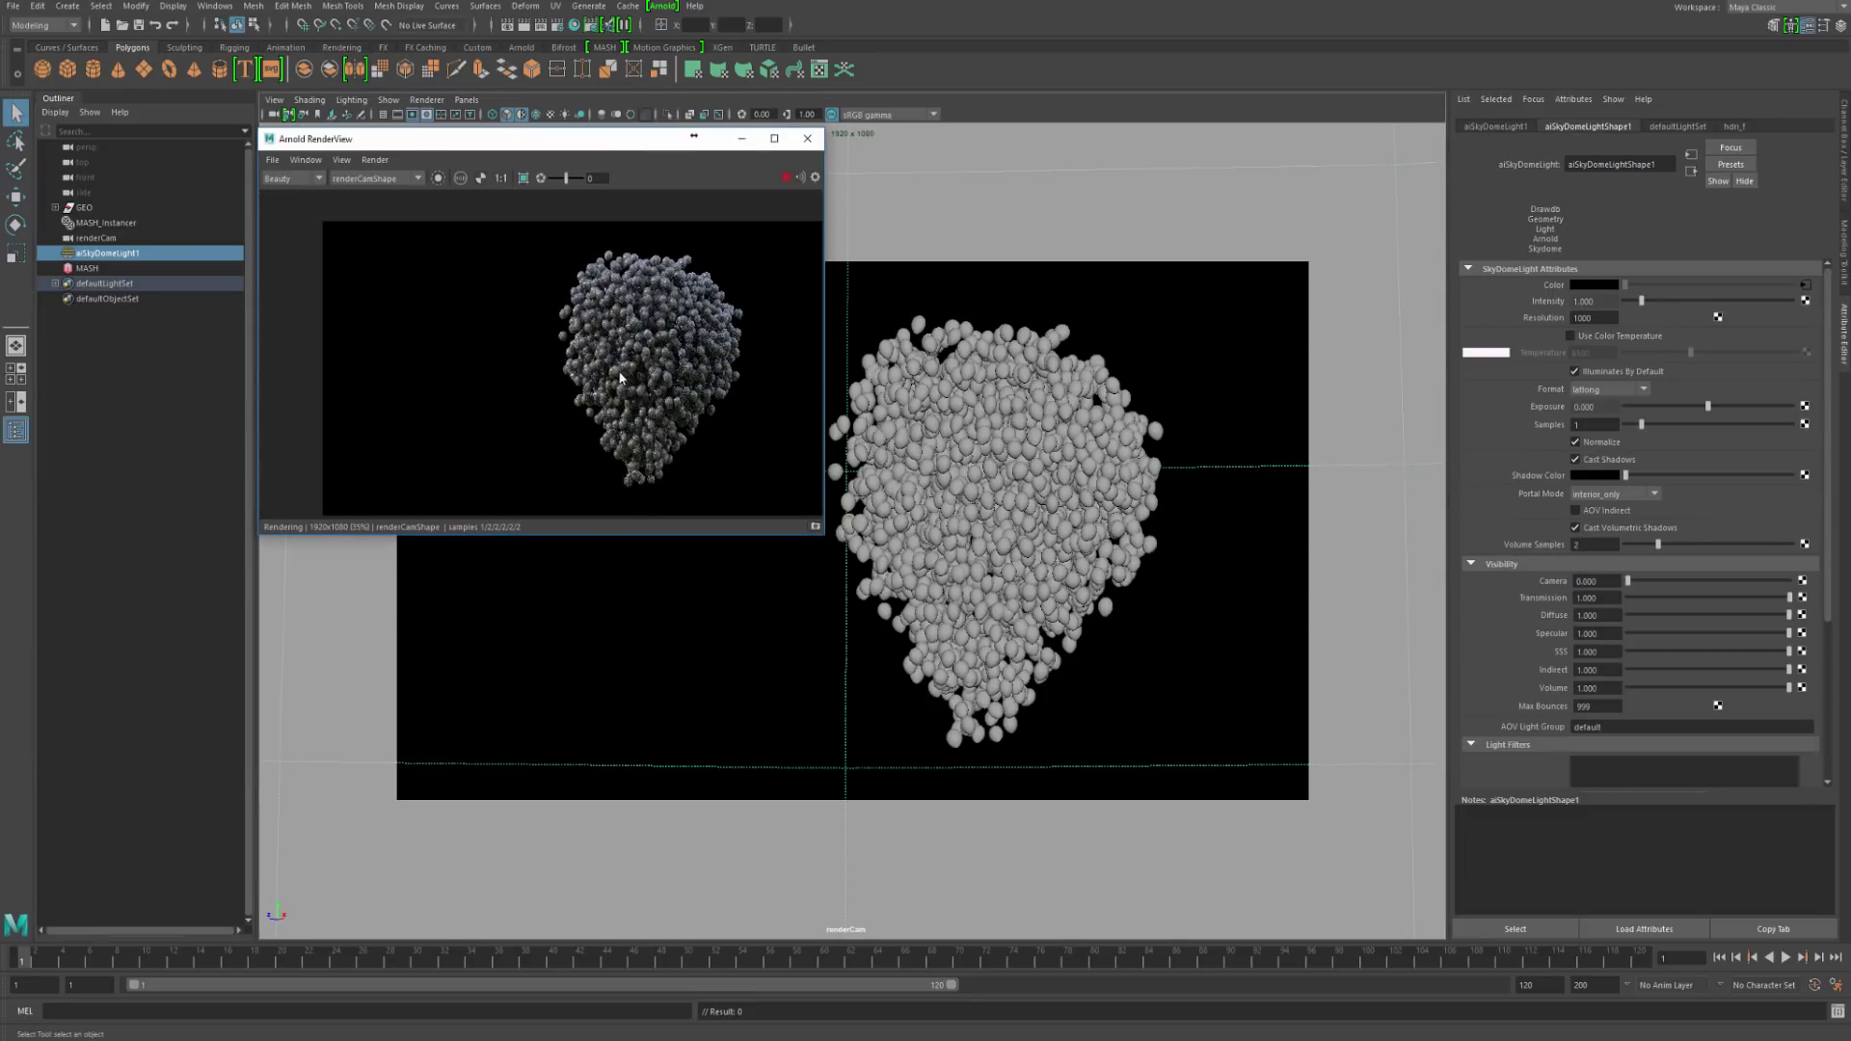
pyautogui.moveTo(586, 395); pyautogui.dragTo(820, 369, button='right')
pyautogui.moveTo(633, 362); pyautogui.dragTo(603, 324)
pyautogui.moveTo(603, 324); pyautogui.dragTo(577, 328, button='right')
pyautogui.moveTo(590, 330); pyautogui.dragTo(671, 331)
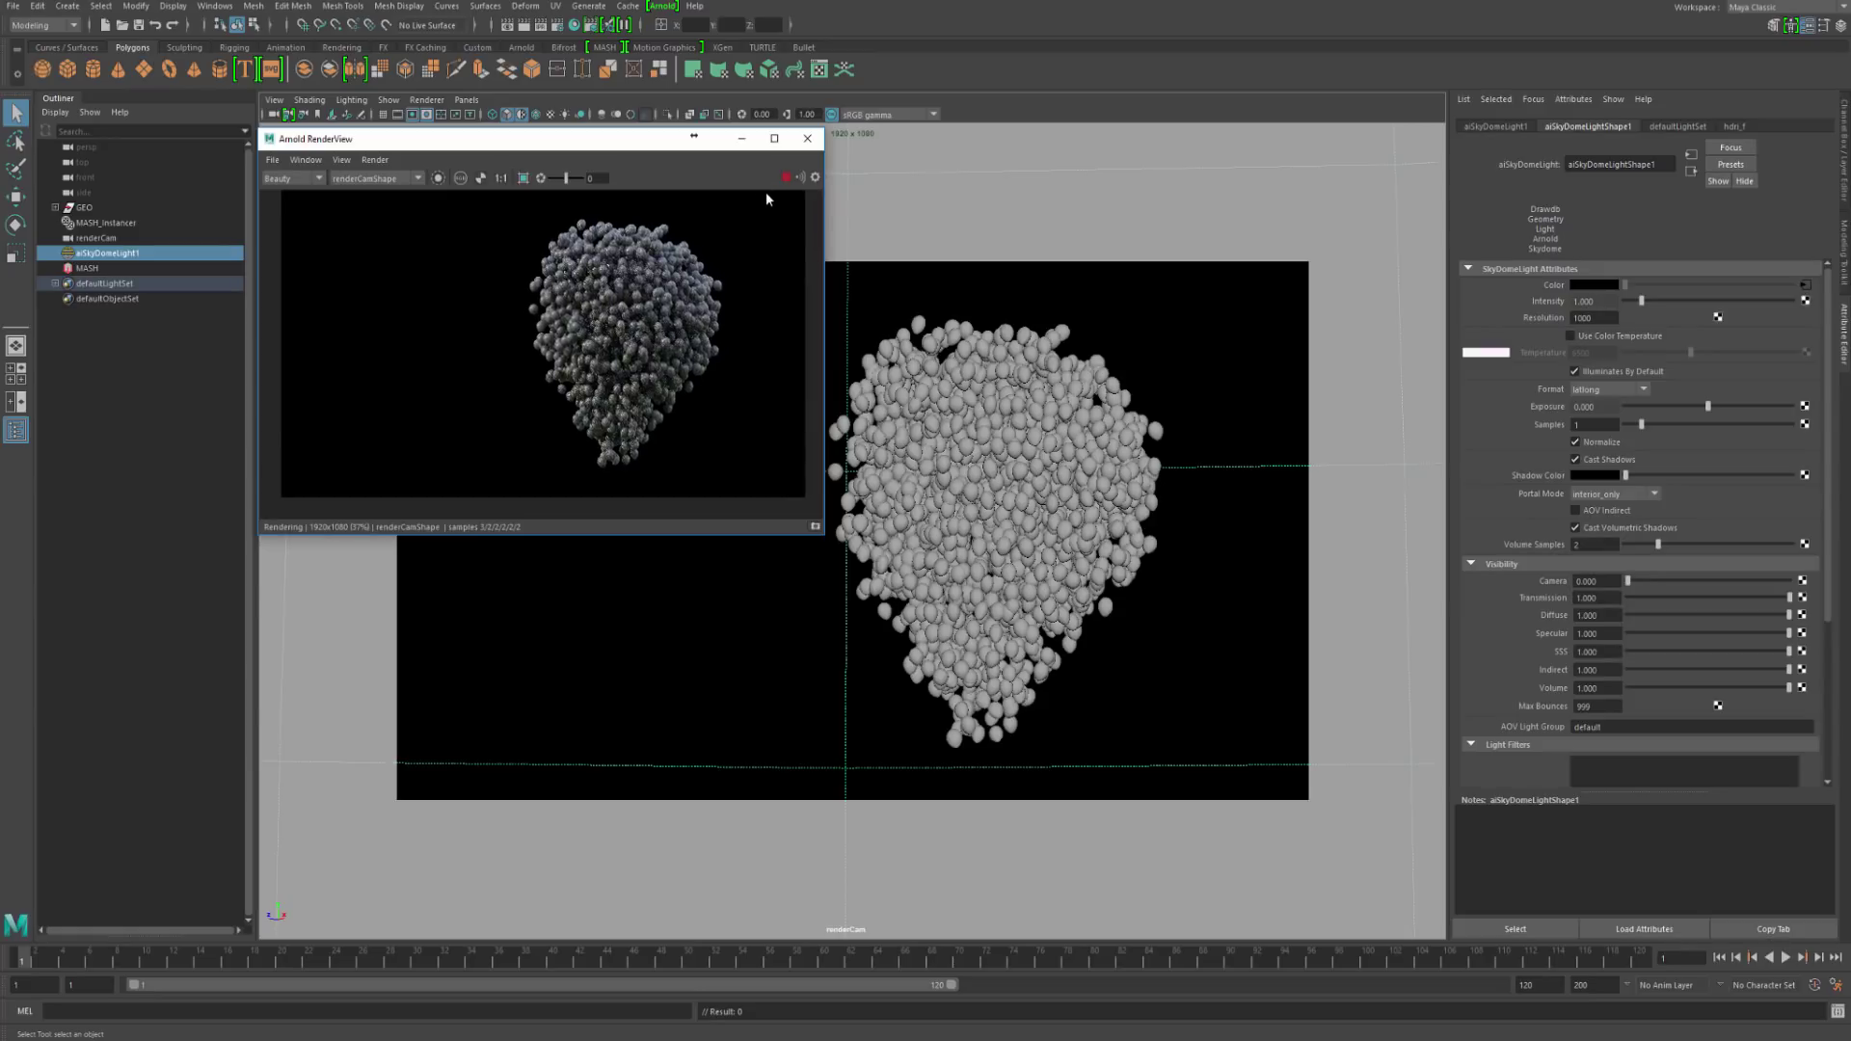
pyautogui.click(786, 177)
# Step: Create a polygon sphere, move it to the upper-left corner of the renderCam frame, and scale it up
pyautogui.moveTo(470, 146); pyautogui.dragTo(916, 240)
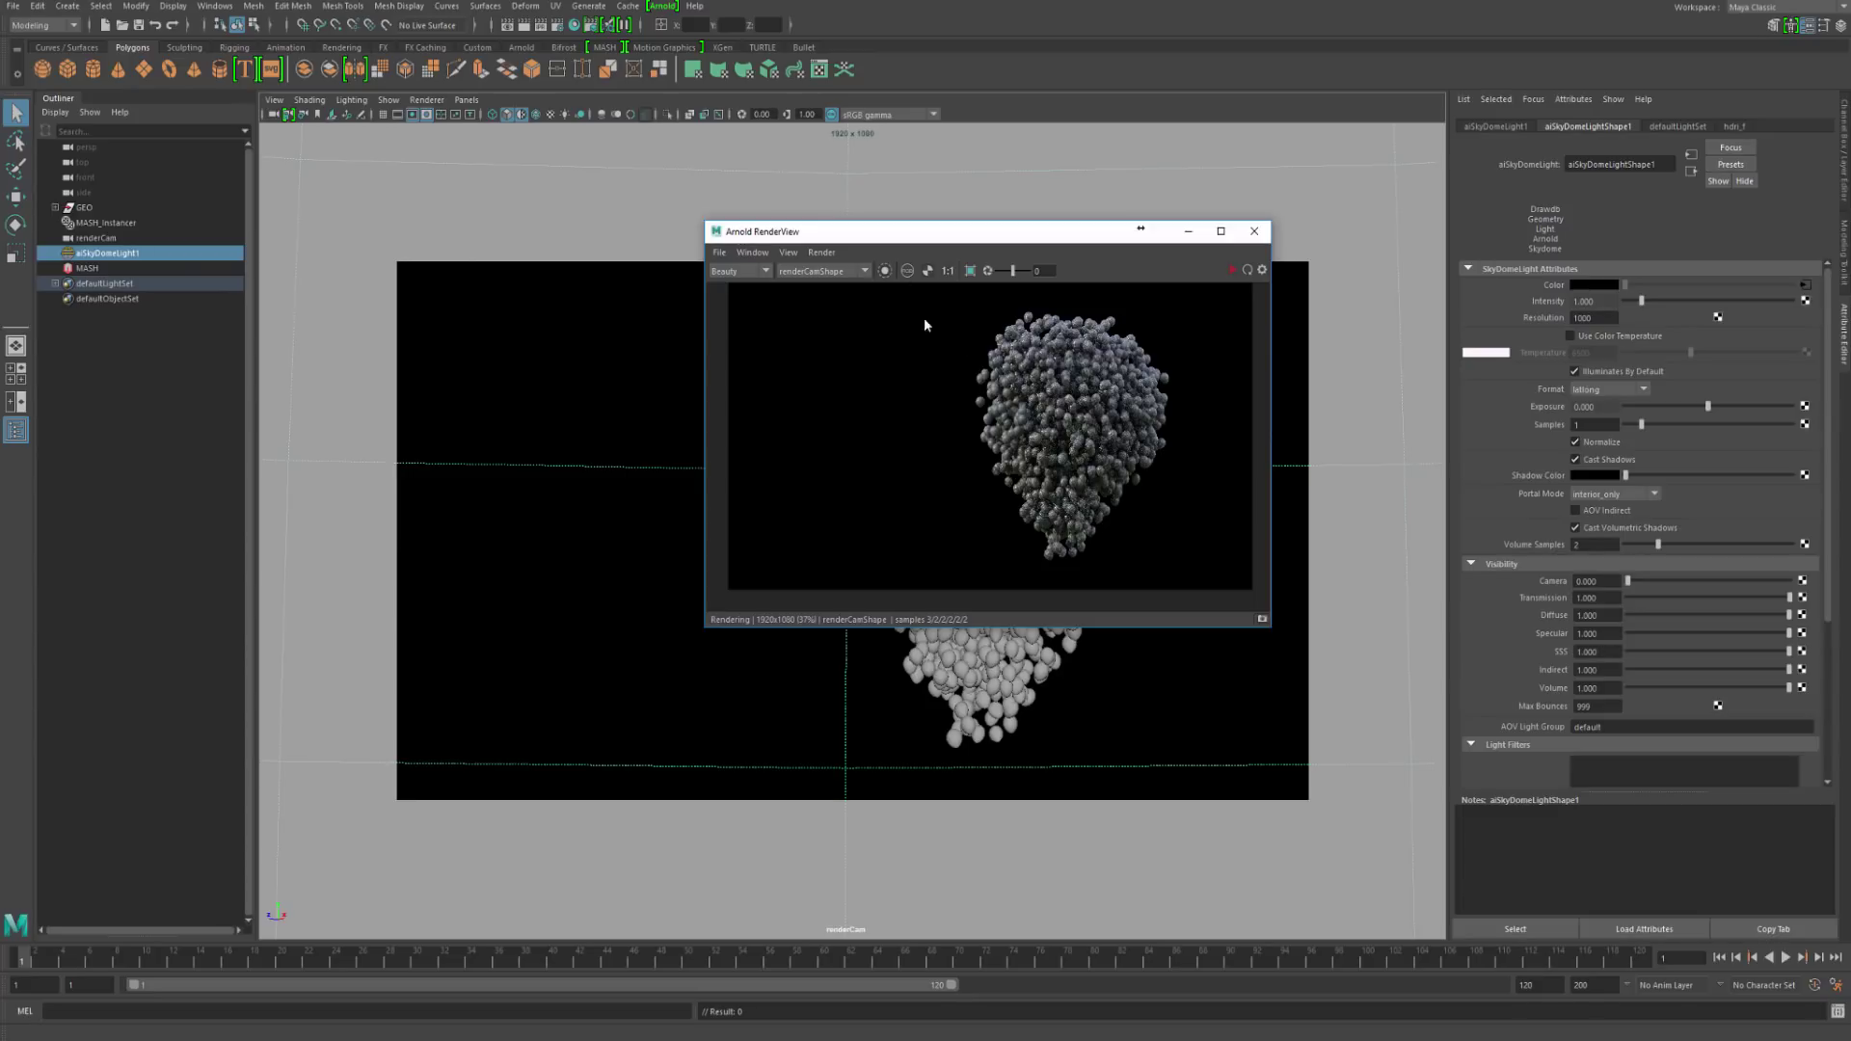
pyautogui.click(42, 68)
pyautogui.moveTo(917, 239); pyautogui.dragTo(955, 241)
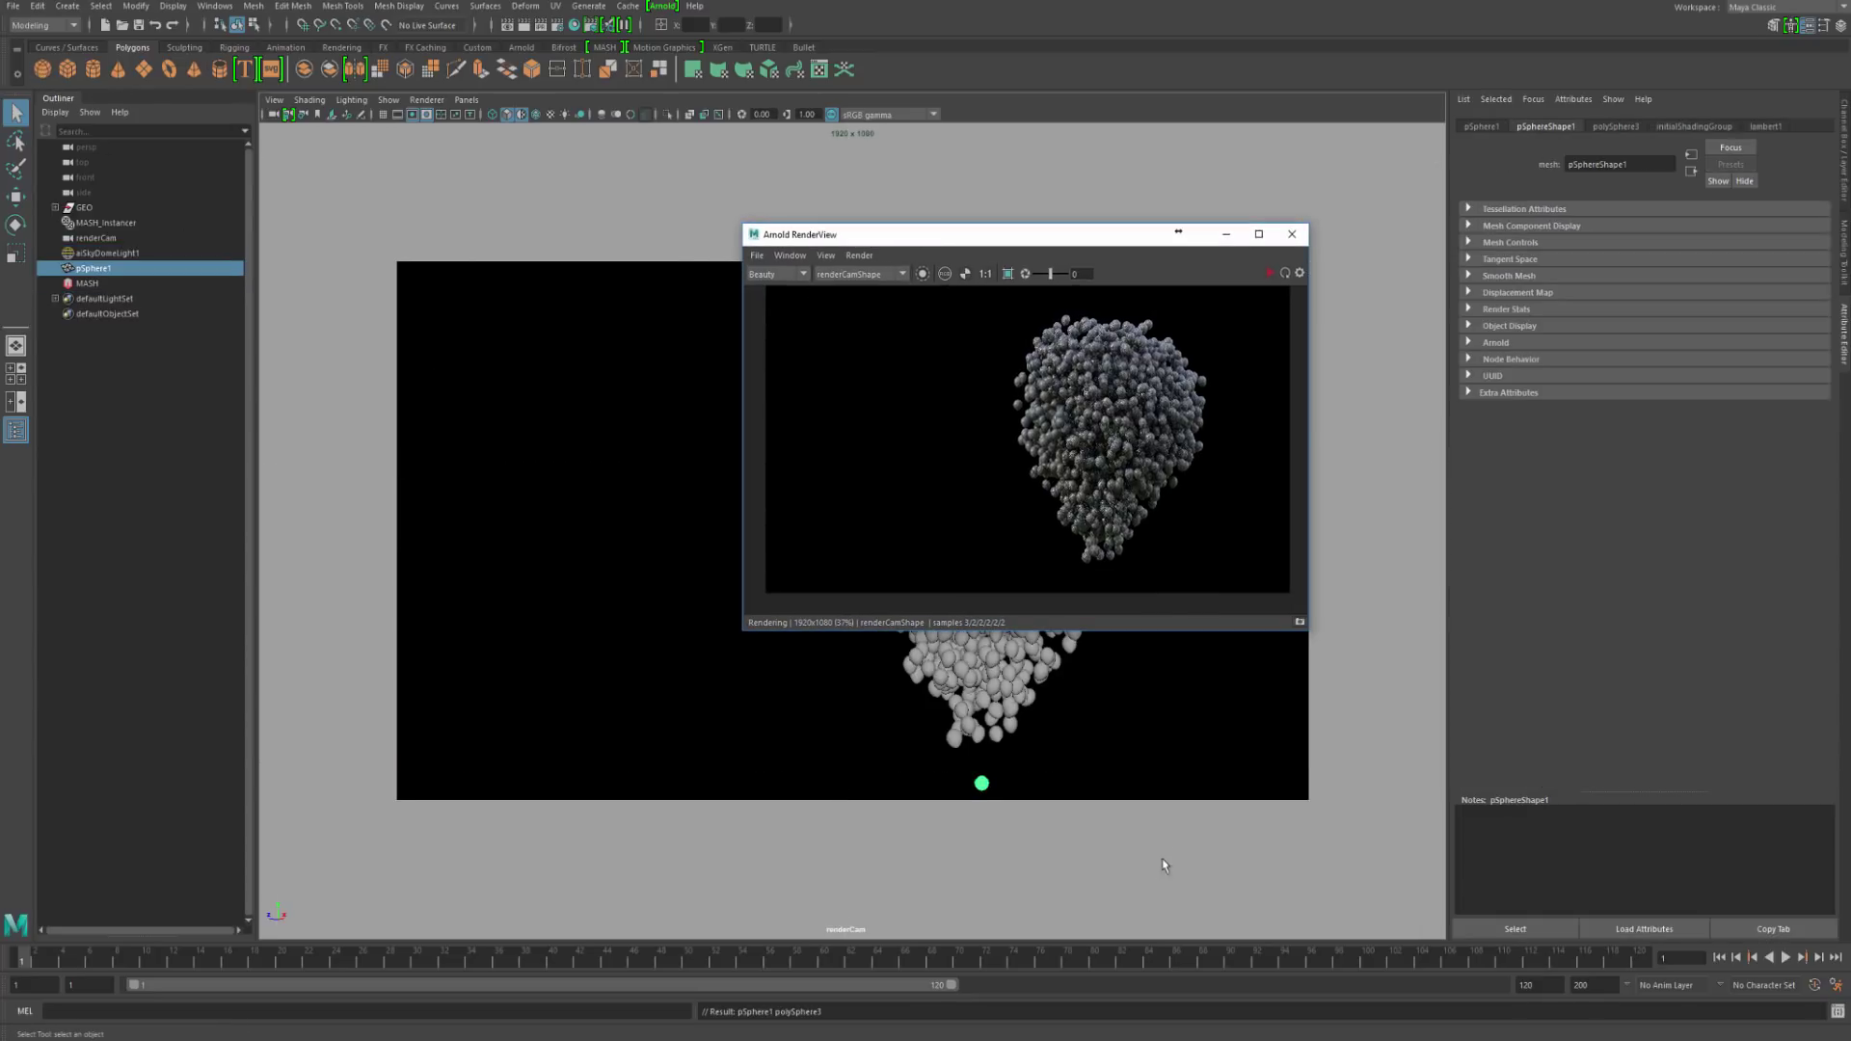
pyautogui.press('w')
pyautogui.moveTo(930, 781); pyautogui.dragTo(427, 520)
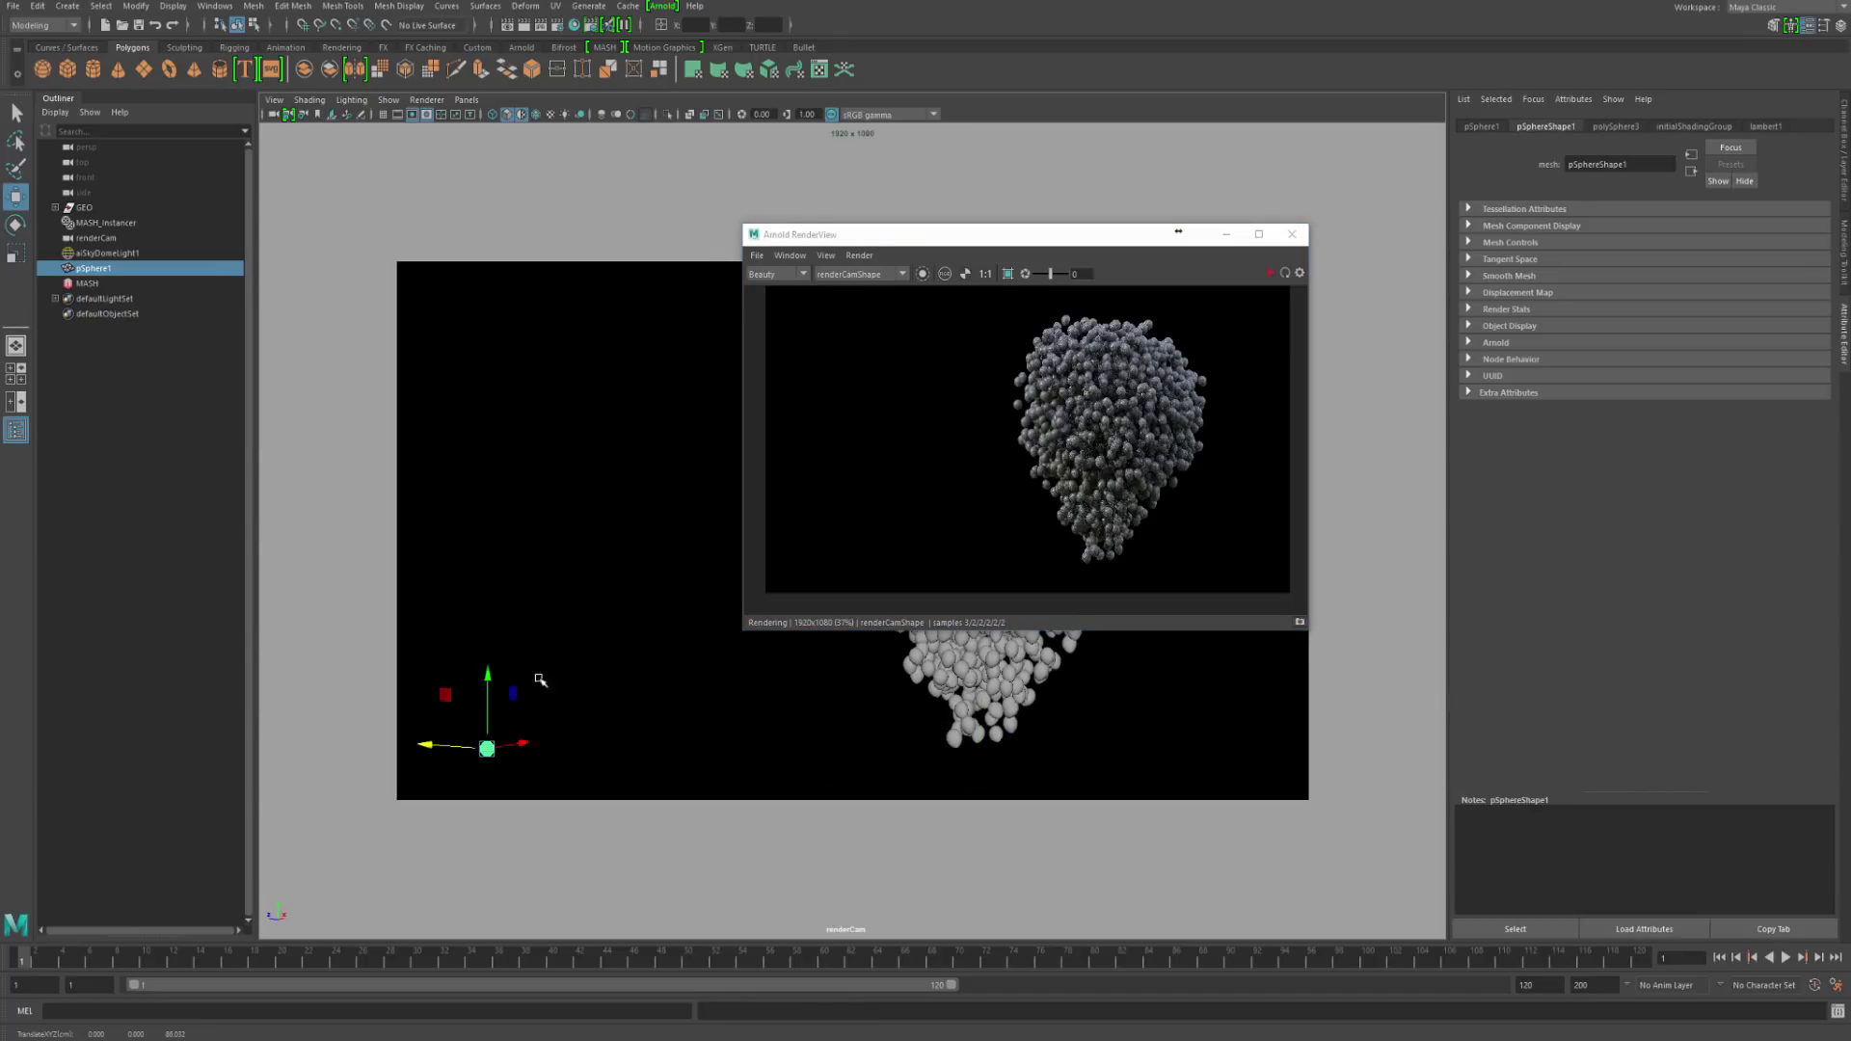
pyautogui.moveTo(485, 754); pyautogui.dragTo(479, 322)
pyautogui.press('r')
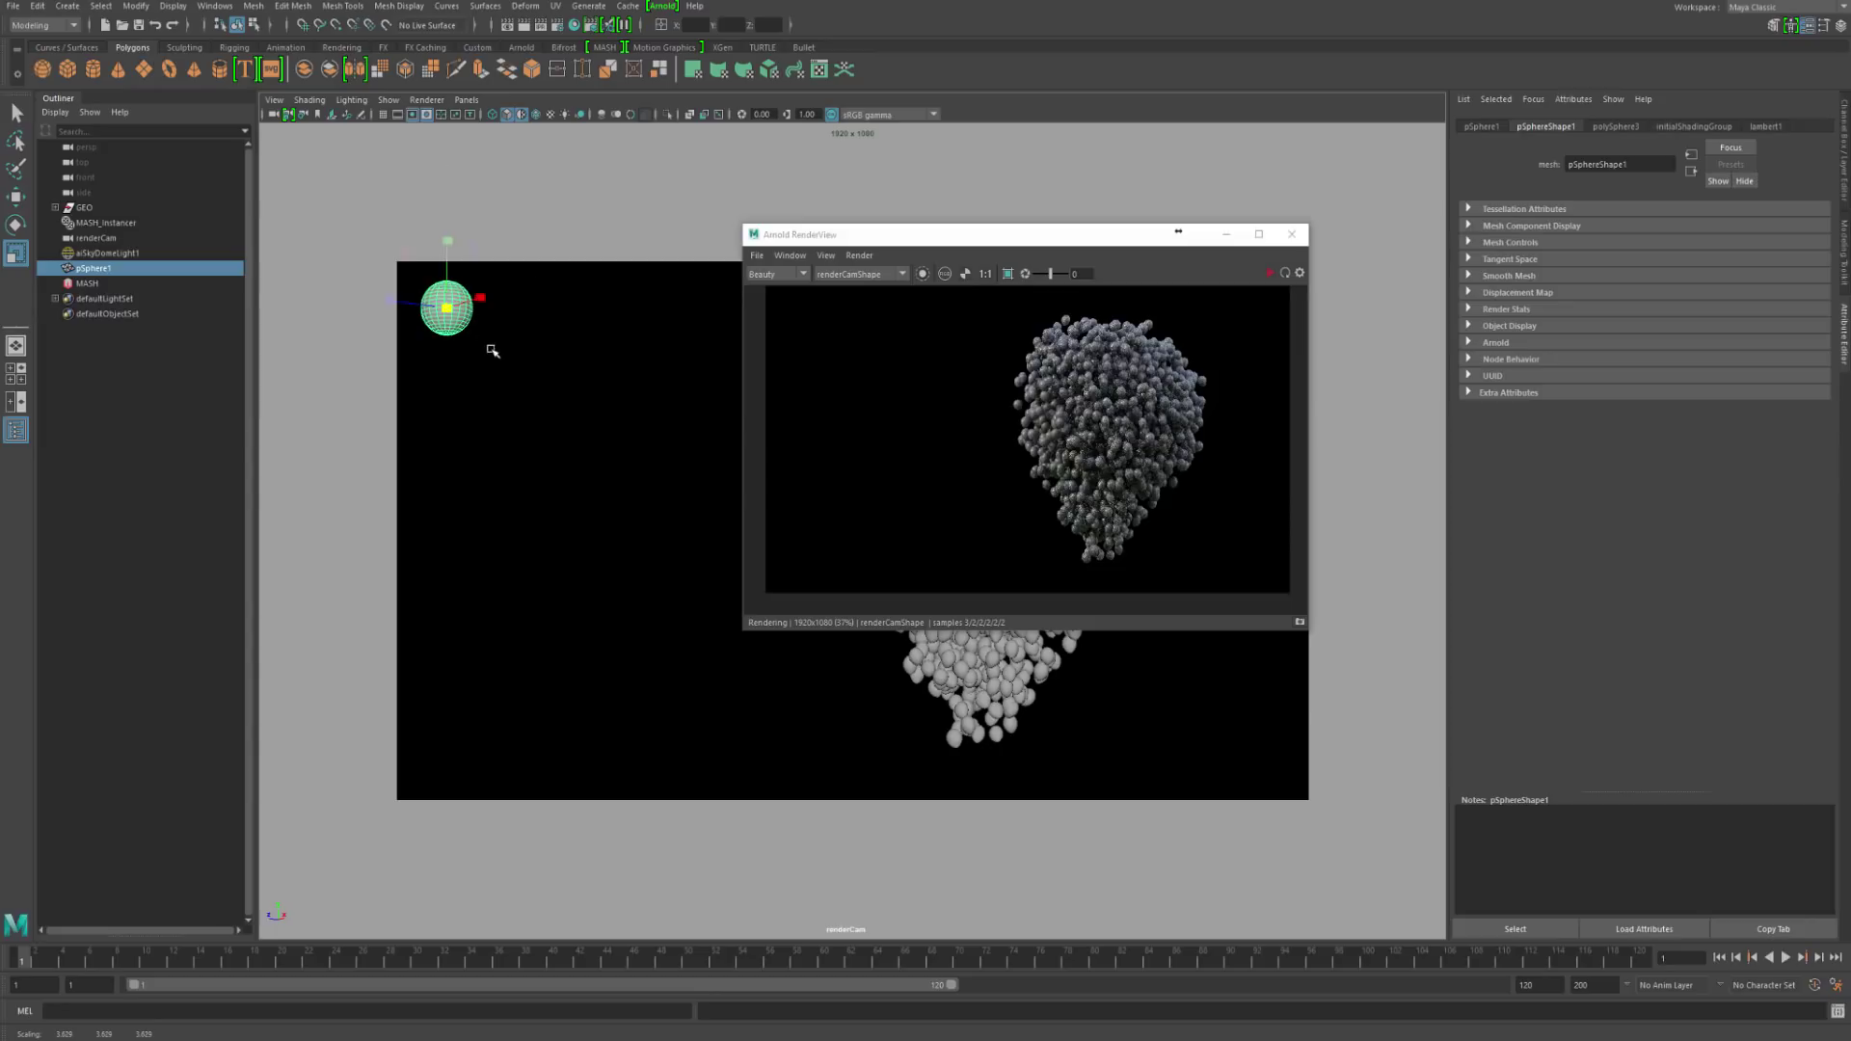
pyautogui.press('w')
# Step: Move the render window clear of the sphere and assign the sphere a new aiStandardSurface material
pyautogui.moveTo(1002, 240); pyautogui.dragTo(848, 304)
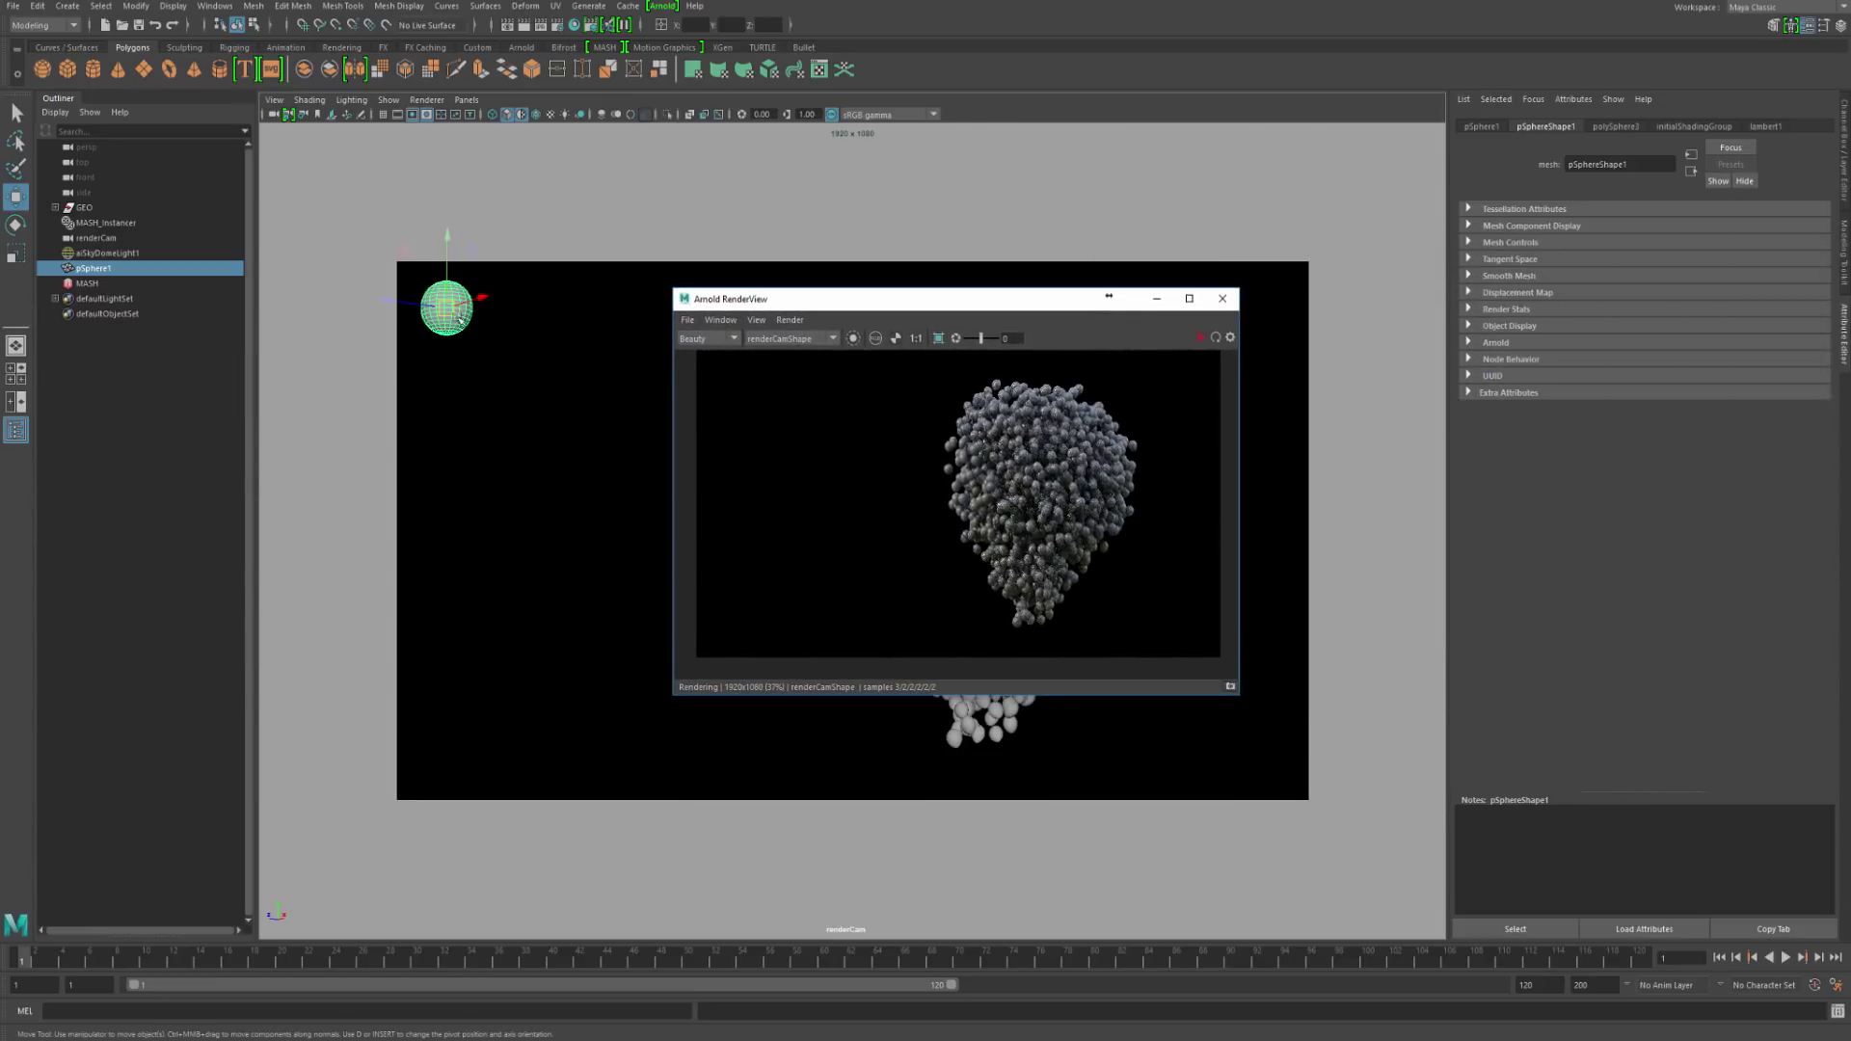
pyautogui.rightClick(446, 315)
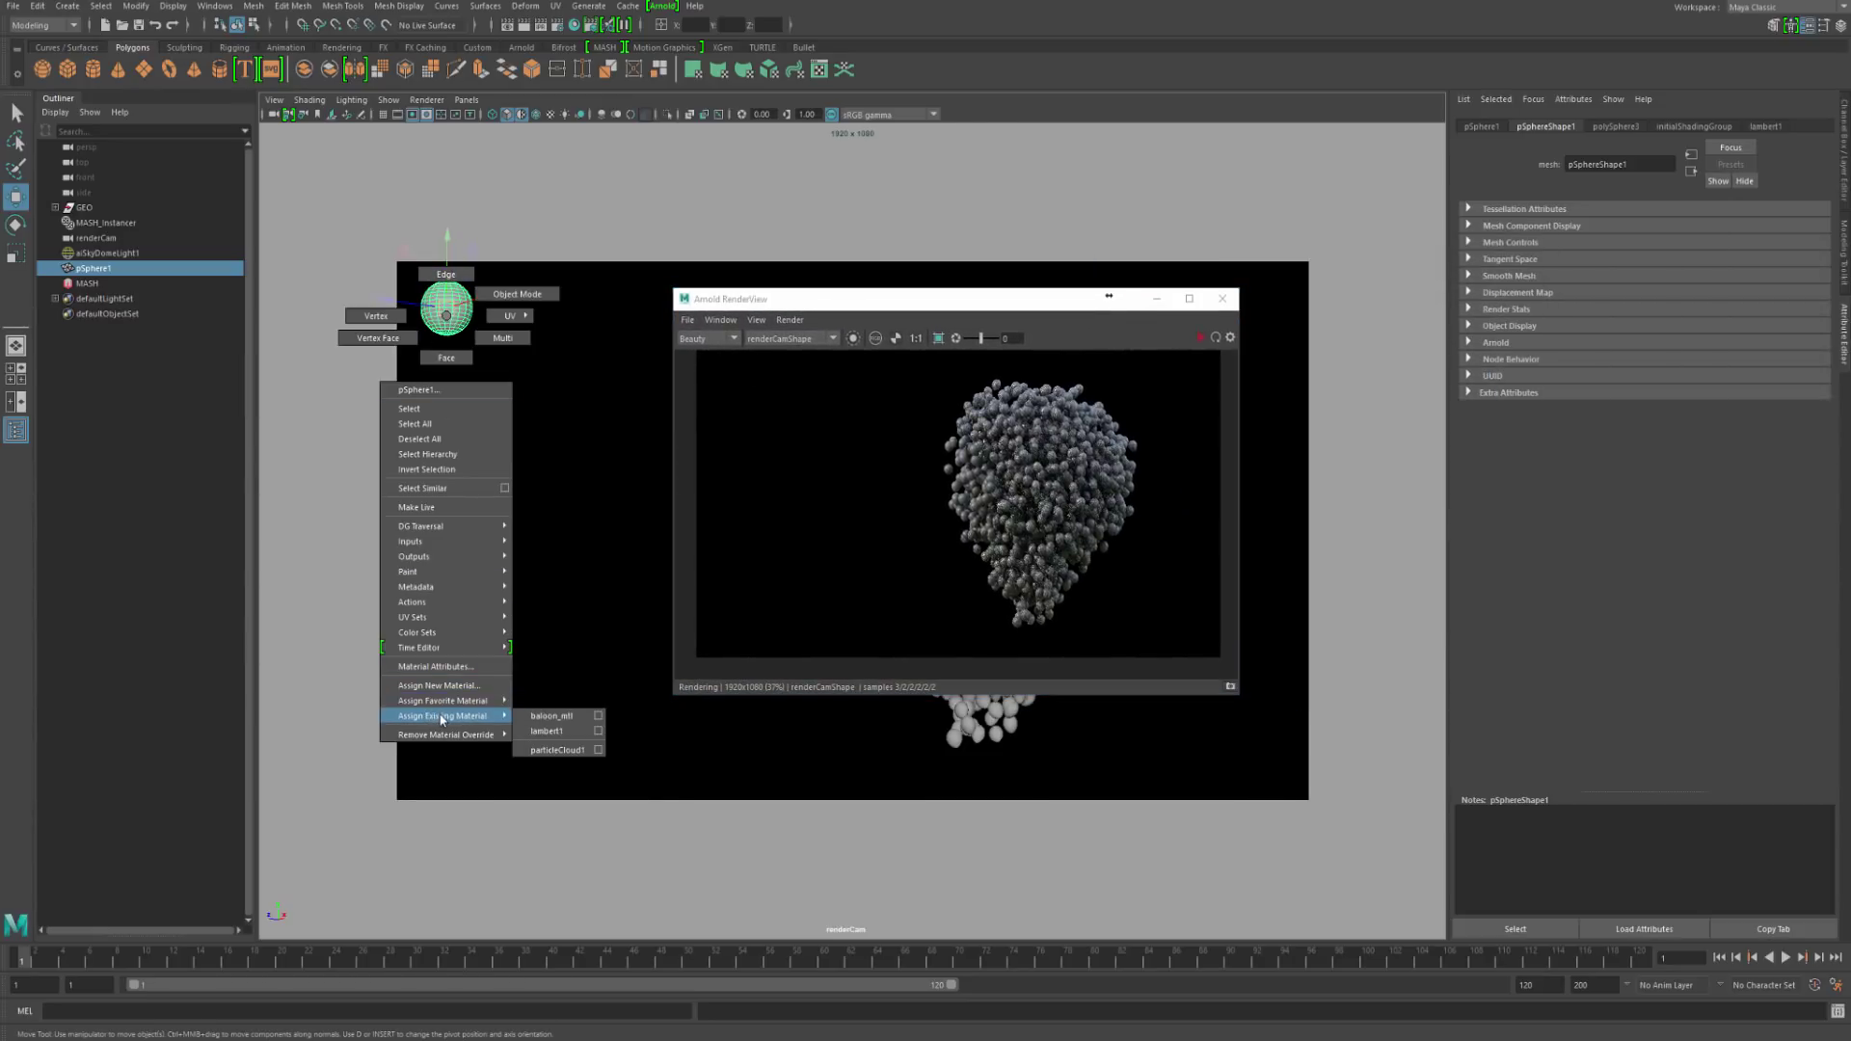
pyautogui.click(442, 686)
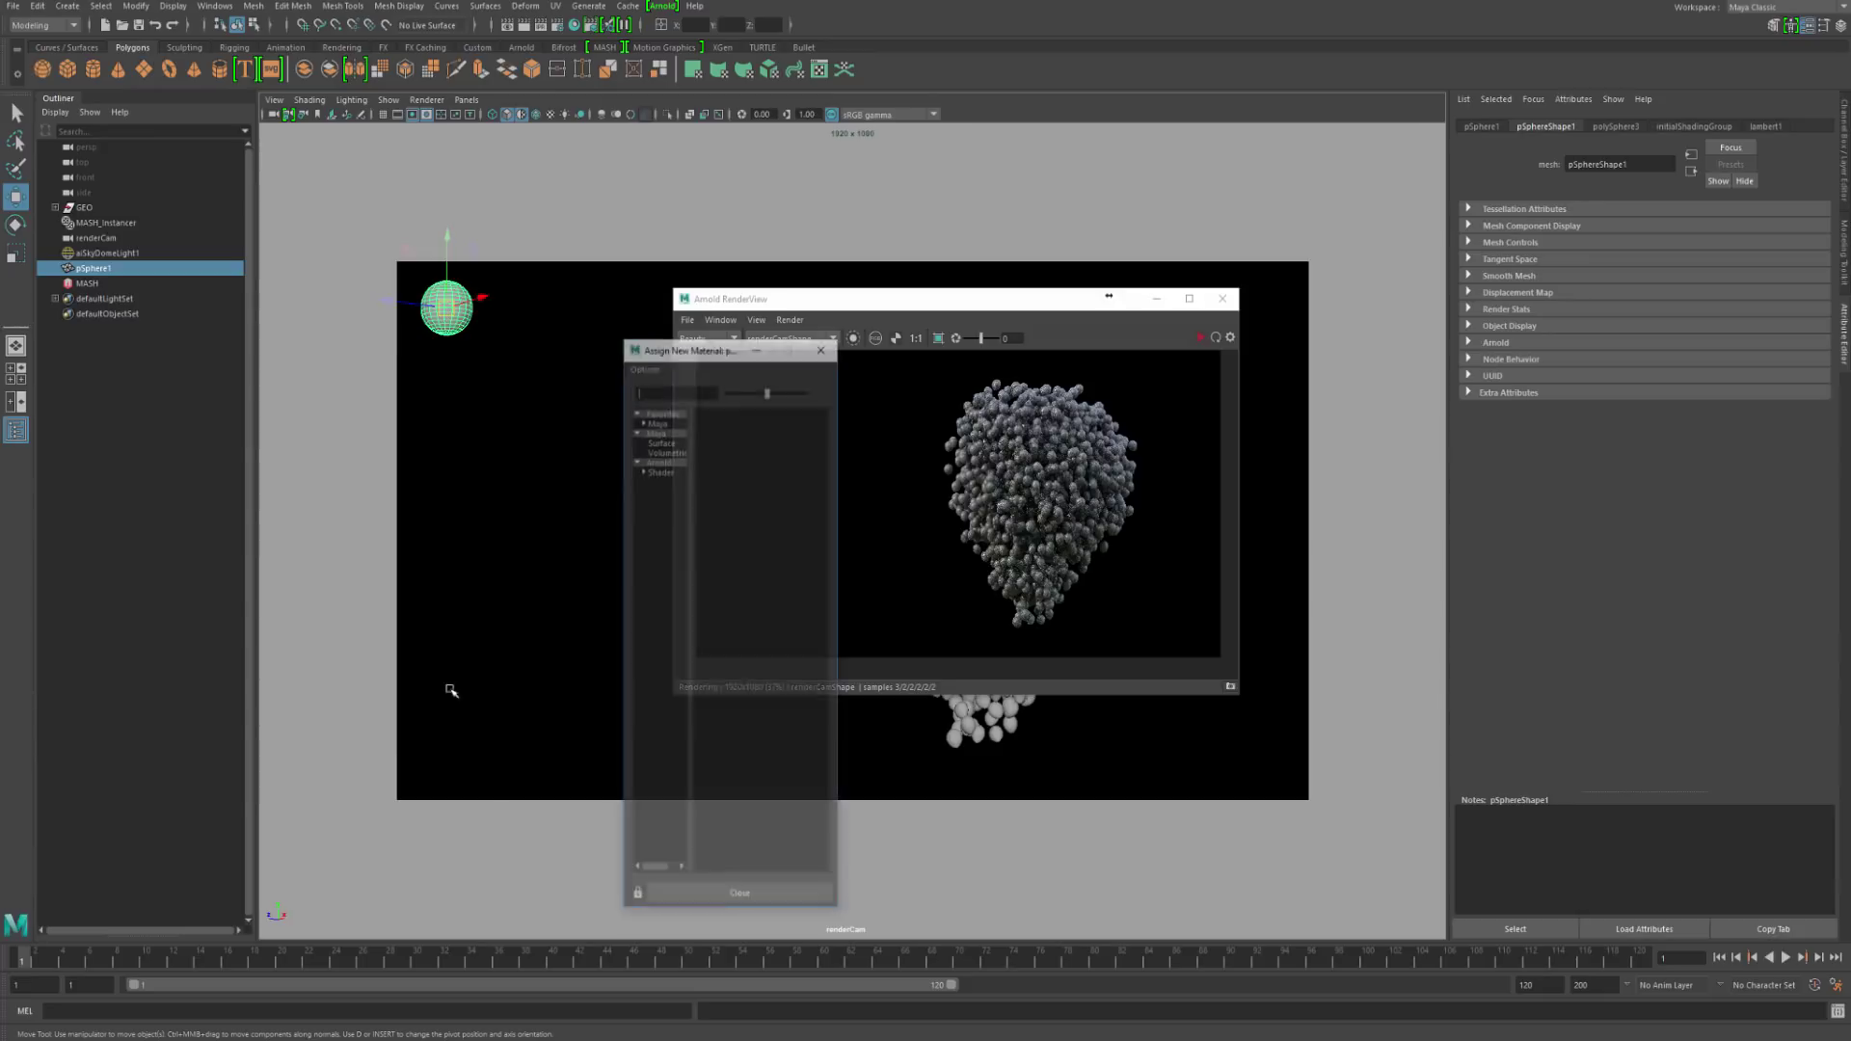
pyautogui.click(643, 471)
pyautogui.click(668, 479)
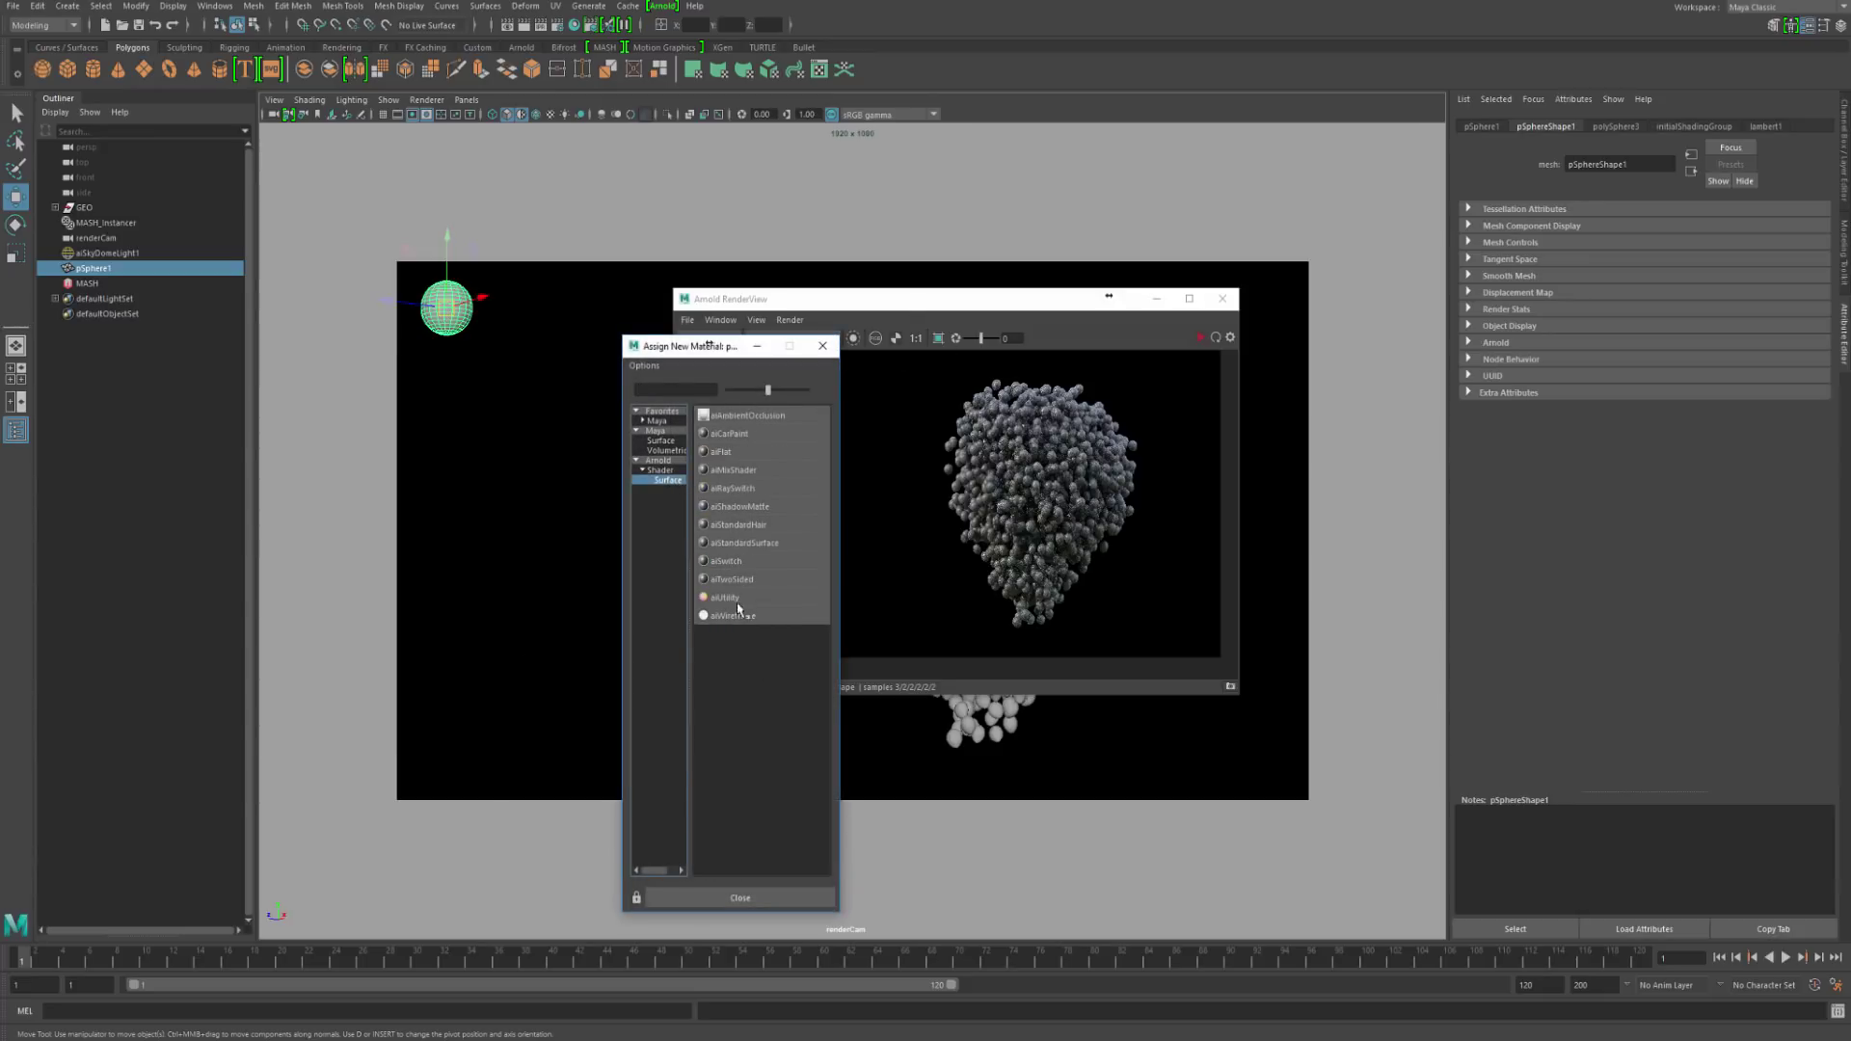
pyautogui.click(745, 543)
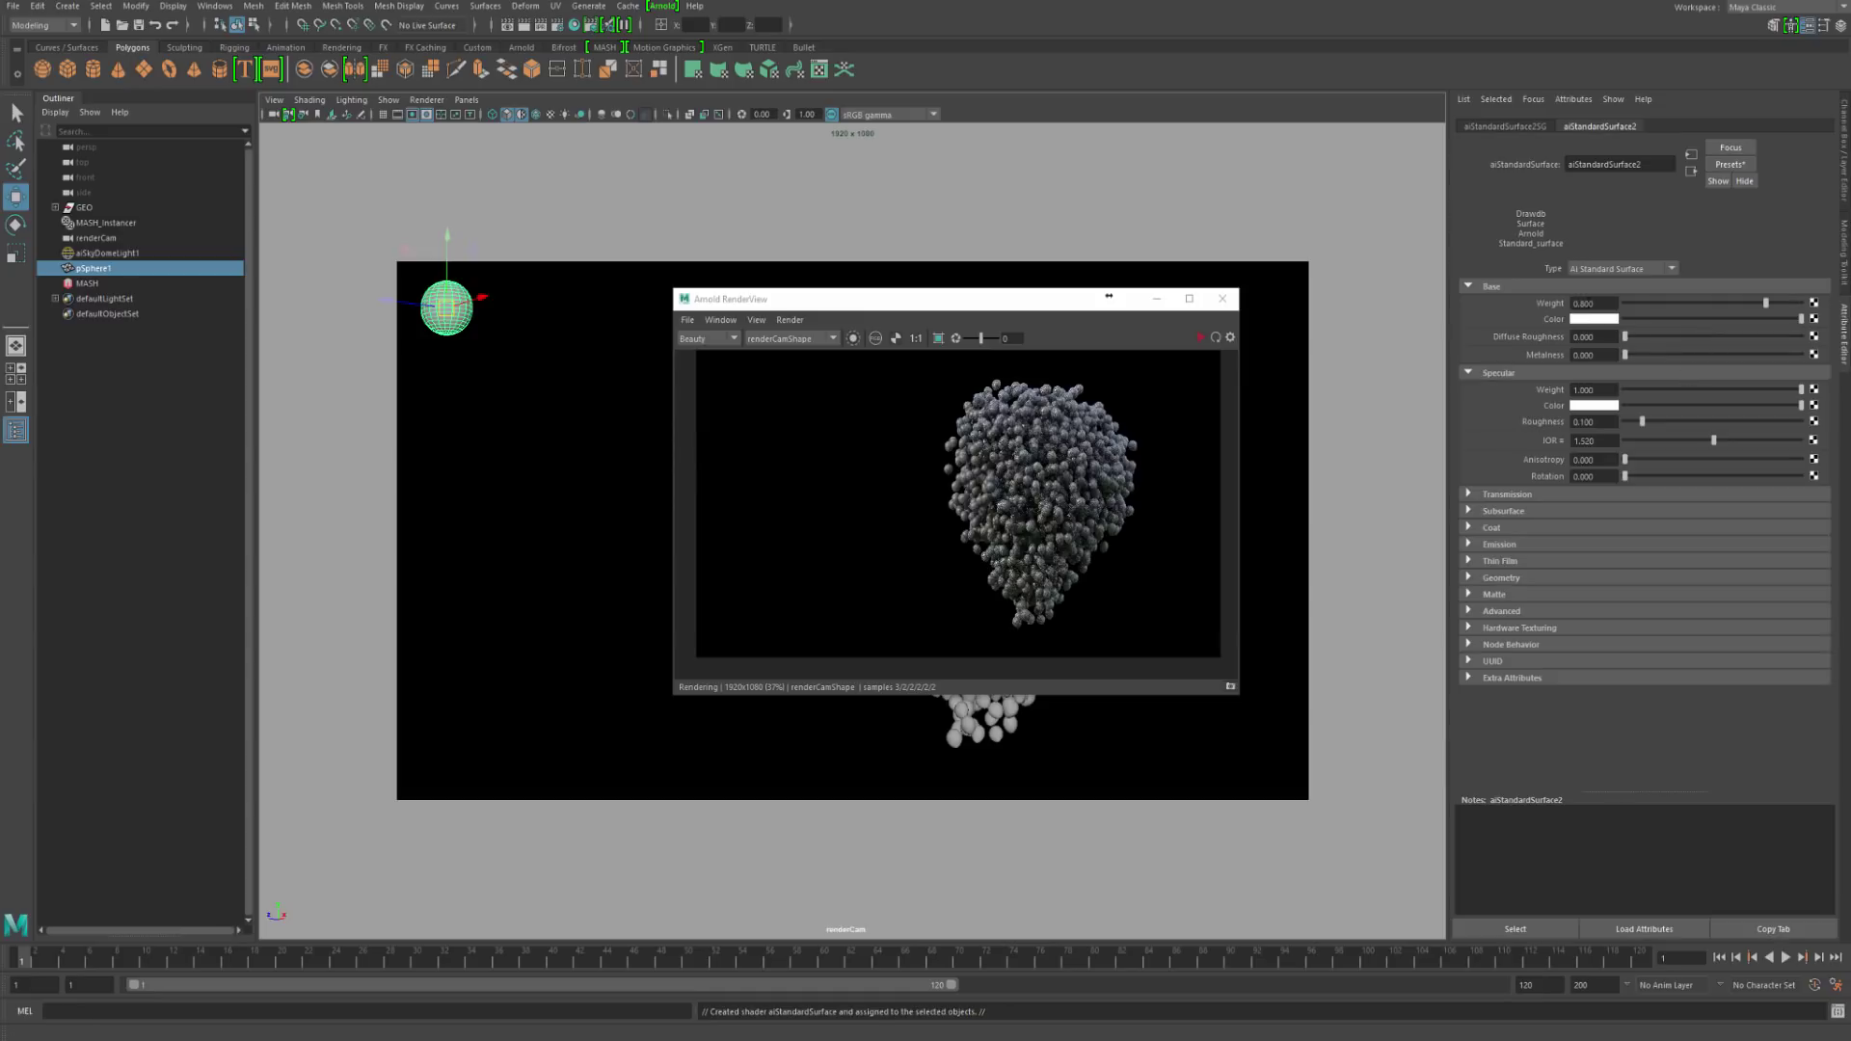
# Step: Set the sphere material's base color to a neutral grey with an HSV value of 0.18
pyautogui.click(1597, 319)
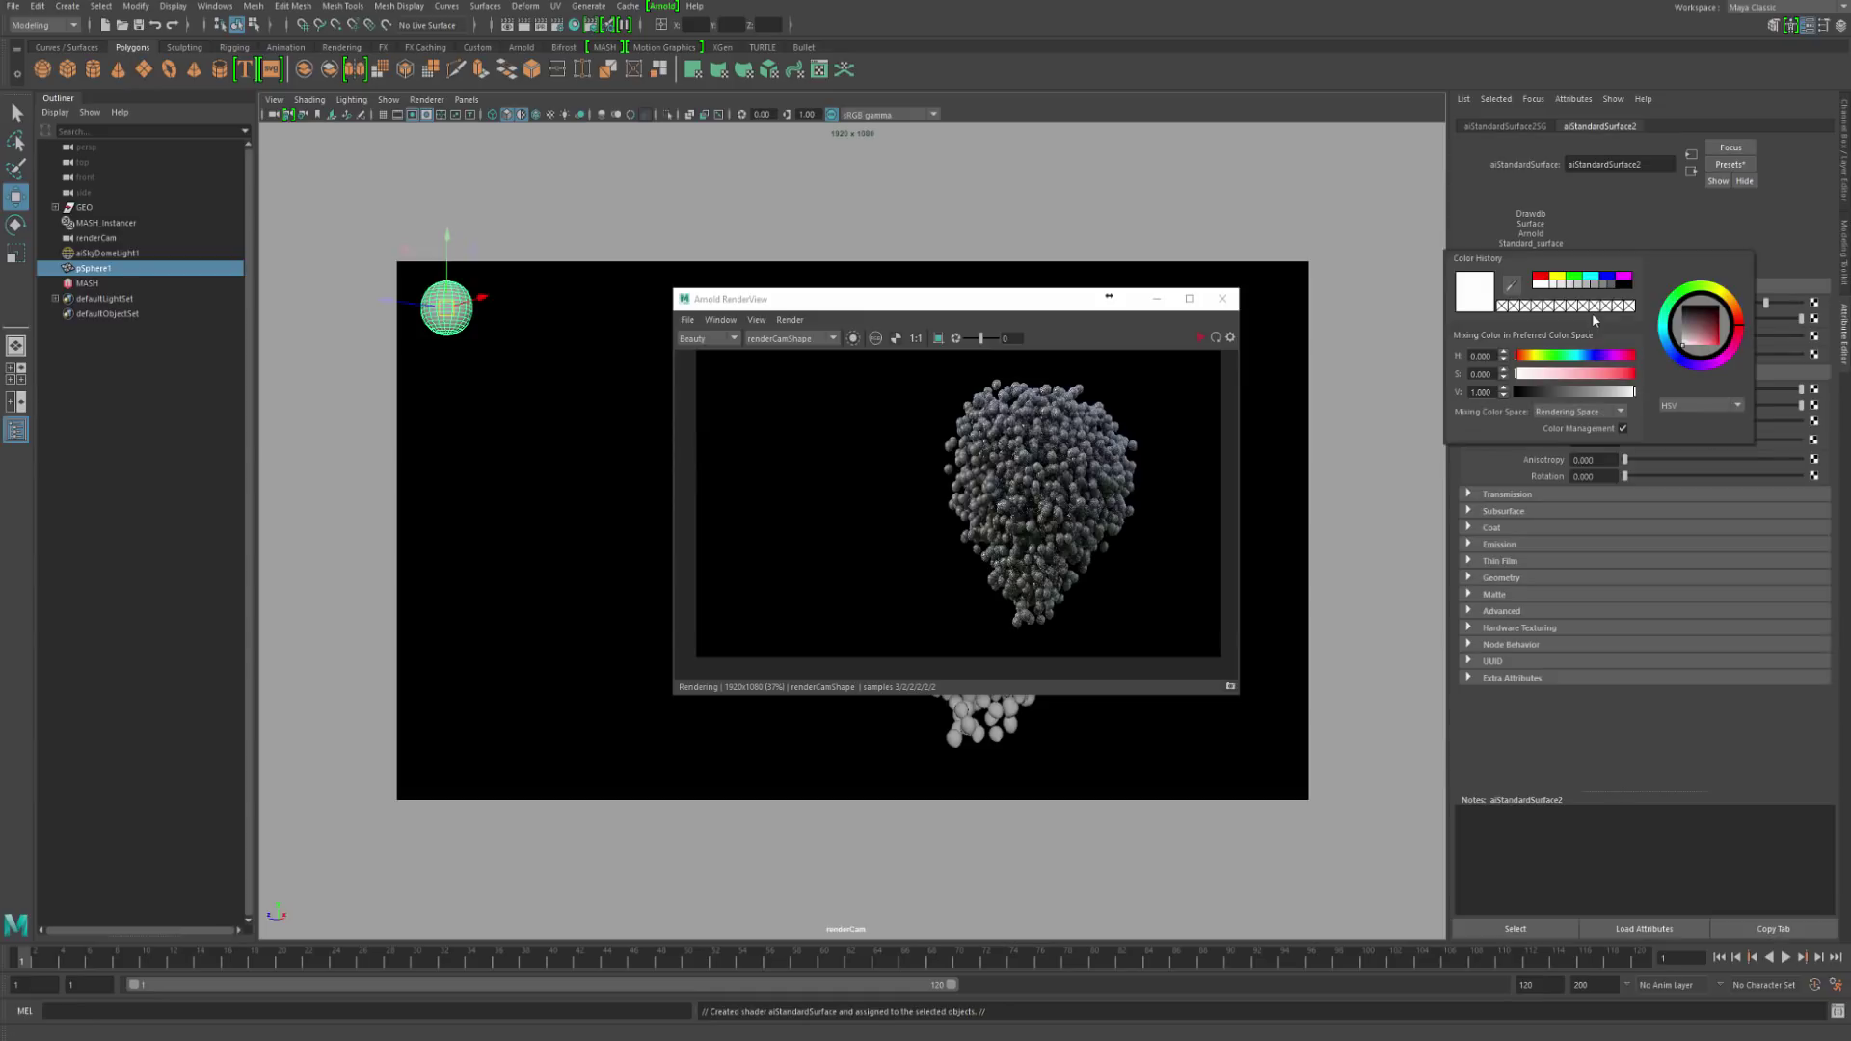
pyautogui.doubleClick(1492, 393)
pyautogui.click(1623, 428)
pyautogui.write('0.18')
pyautogui.press('Return')
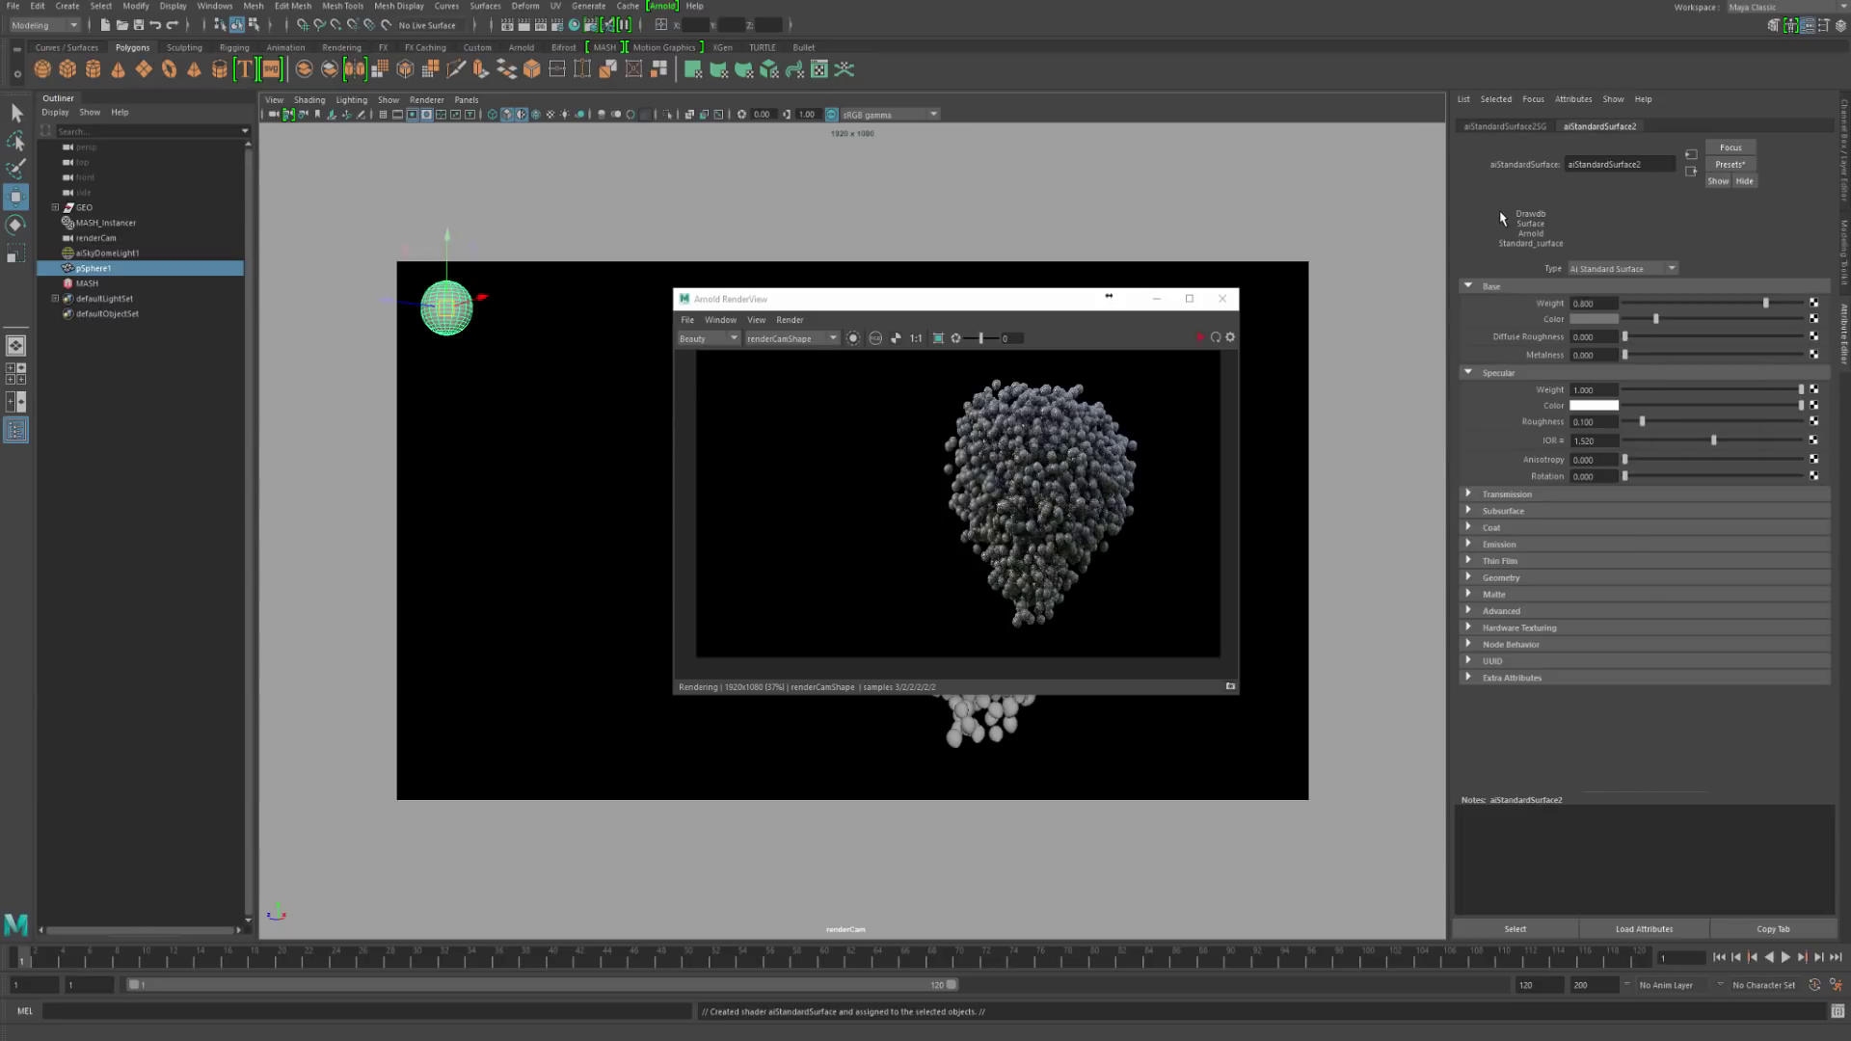
# Step: Set the sphere material's base weight to 1 and its specular roughness to 0.5
pyautogui.doubleClick(1602, 301)
pyautogui.write('1')
pyautogui.press('Return')
pyautogui.doubleClick(1585, 441)
pyautogui.doubleClick(1584, 422)
pyautogui.write('0.5')
pyautogui.press('Return')
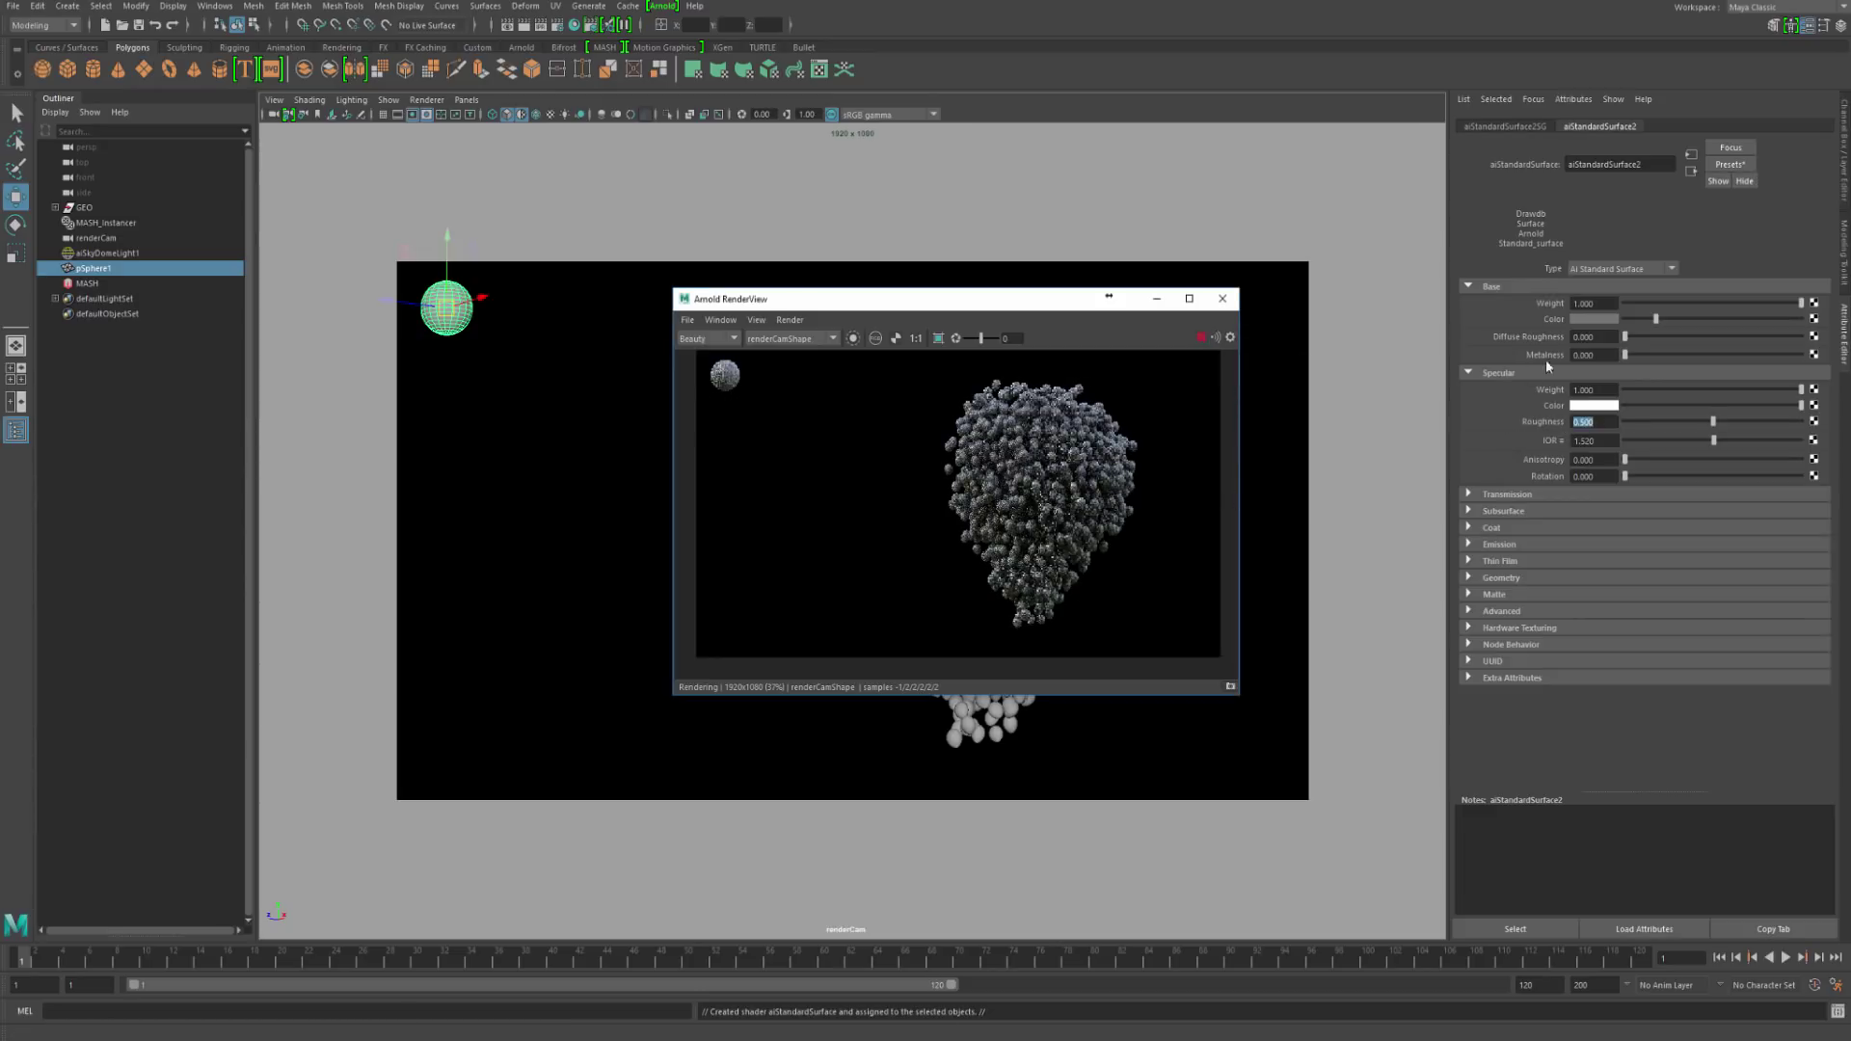
# Step: Lower the sphere material's specular roughness to 0.3
pyautogui.doubleClick(1586, 421)
pyautogui.write('0.3')
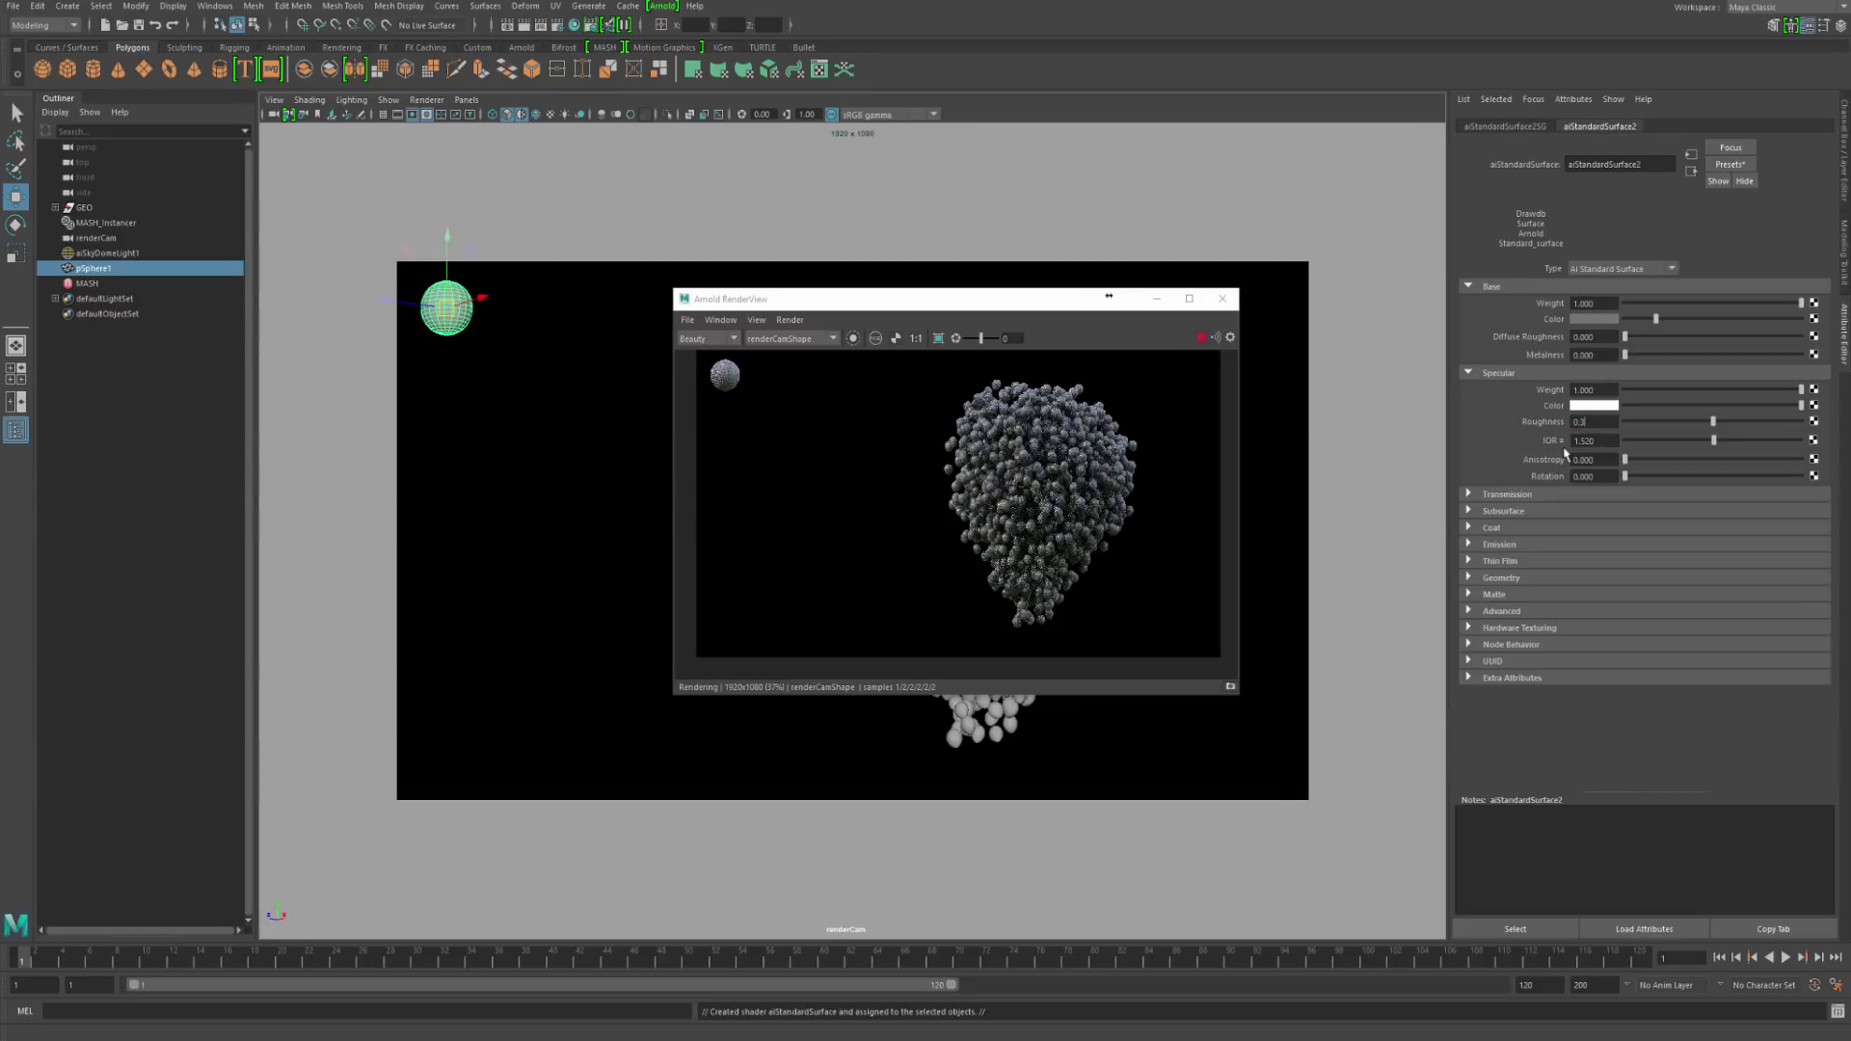
pyautogui.press('Return')
# Step: Limit the Arnold render to a region around the sphere and examine its highlights and shading close up
pyautogui.moveTo(738, 376)
pyautogui.mouseDown()
pyautogui.moveTo(770, 434)
pyautogui.moveTo(893, 541)
pyautogui.mouseUp()
pyautogui.moveTo(879, 491); pyautogui.dragTo(1099, 591, button='middle')
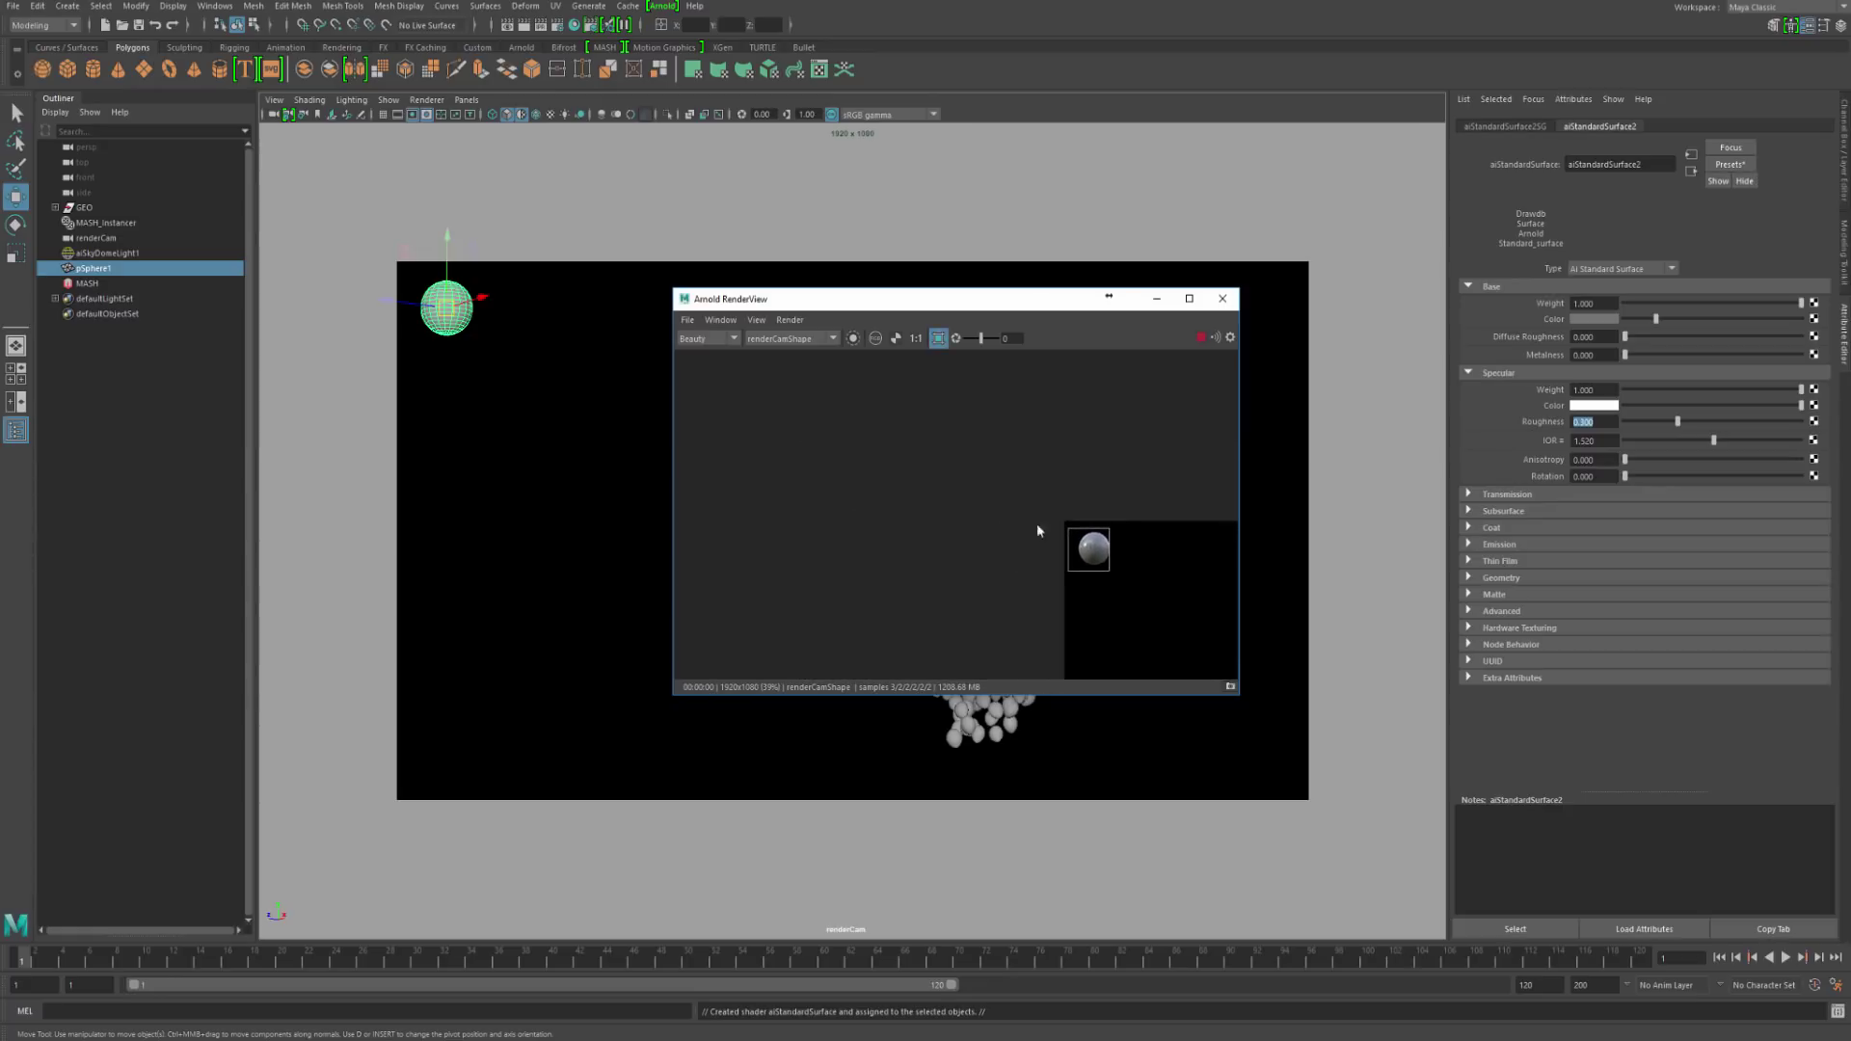
pyautogui.moveTo(1038, 523); pyautogui.dragTo(856, 462, button='middle')
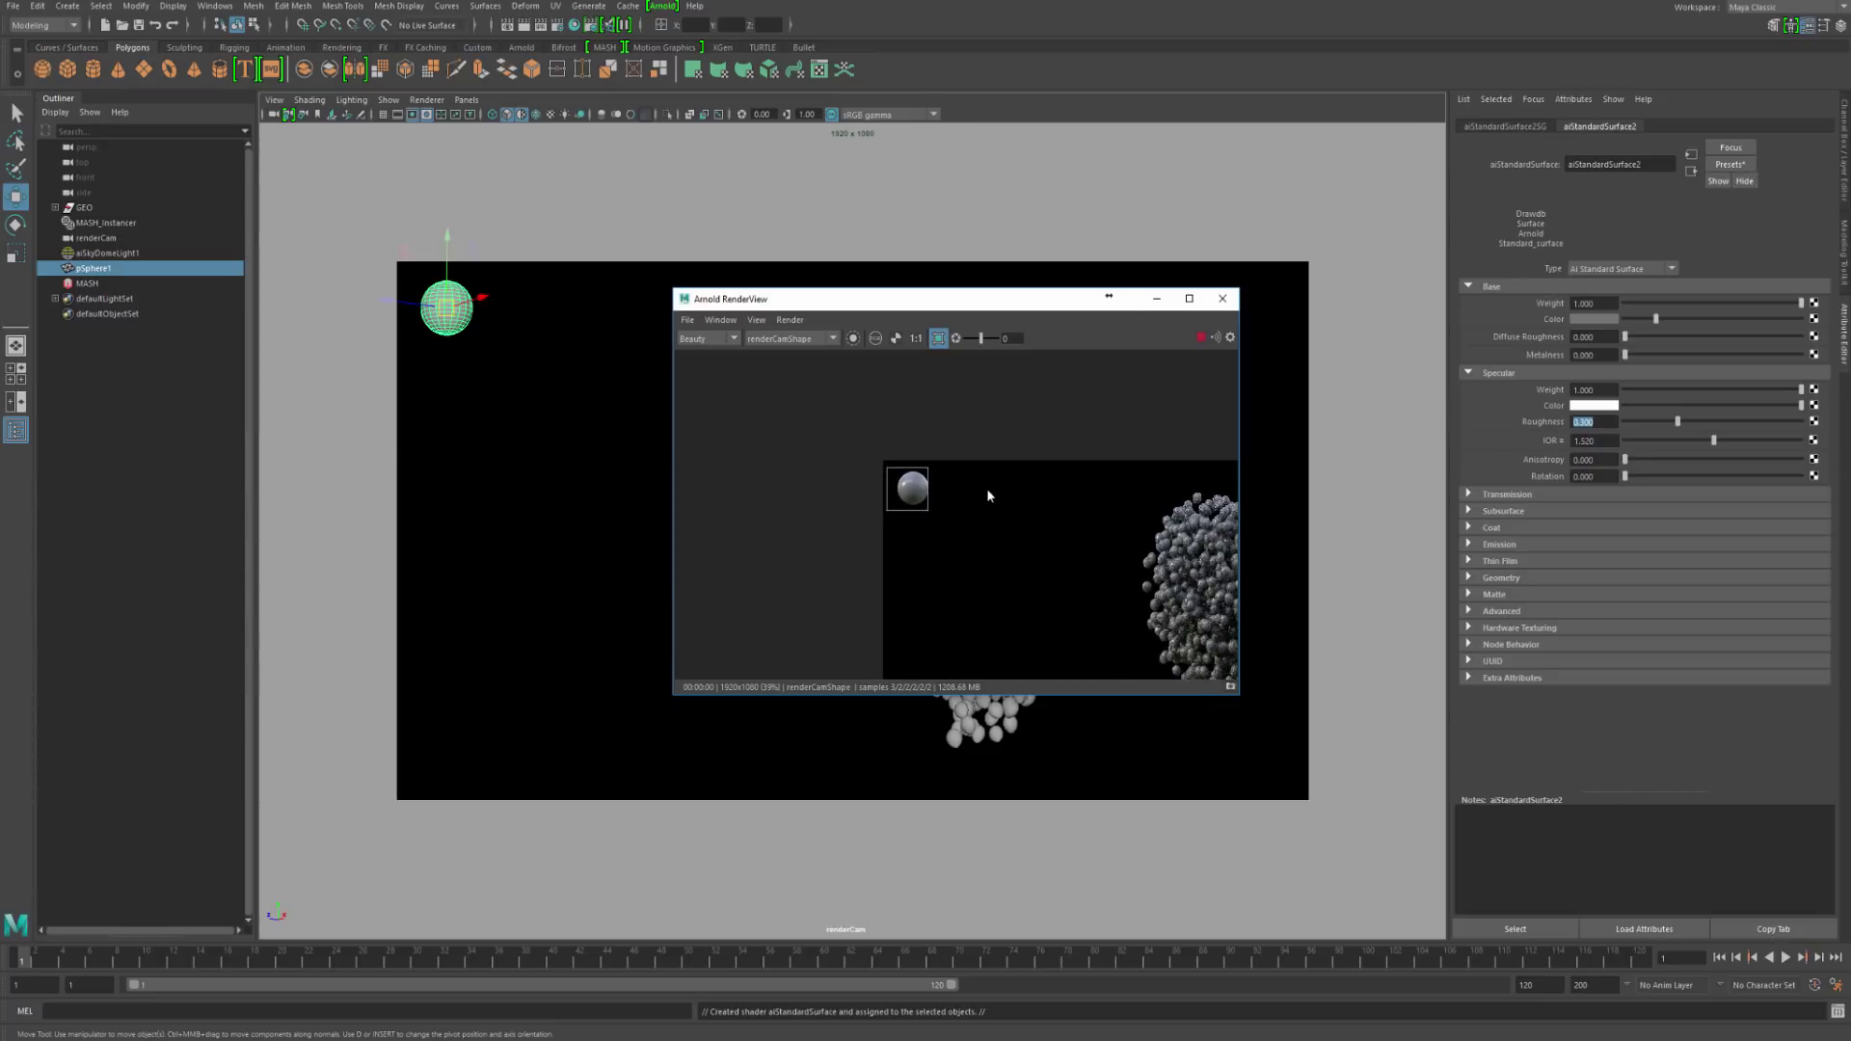
pyautogui.keyDown('alt'); pyautogui.moveTo(988, 495); pyautogui.dragTo(1157, 569, button='right'); pyautogui.keyUp('alt')
pyautogui.keyDown('alt'); pyautogui.moveTo(859, 450); pyautogui.dragTo(1157, 588, button='right'); pyautogui.keyUp('alt')
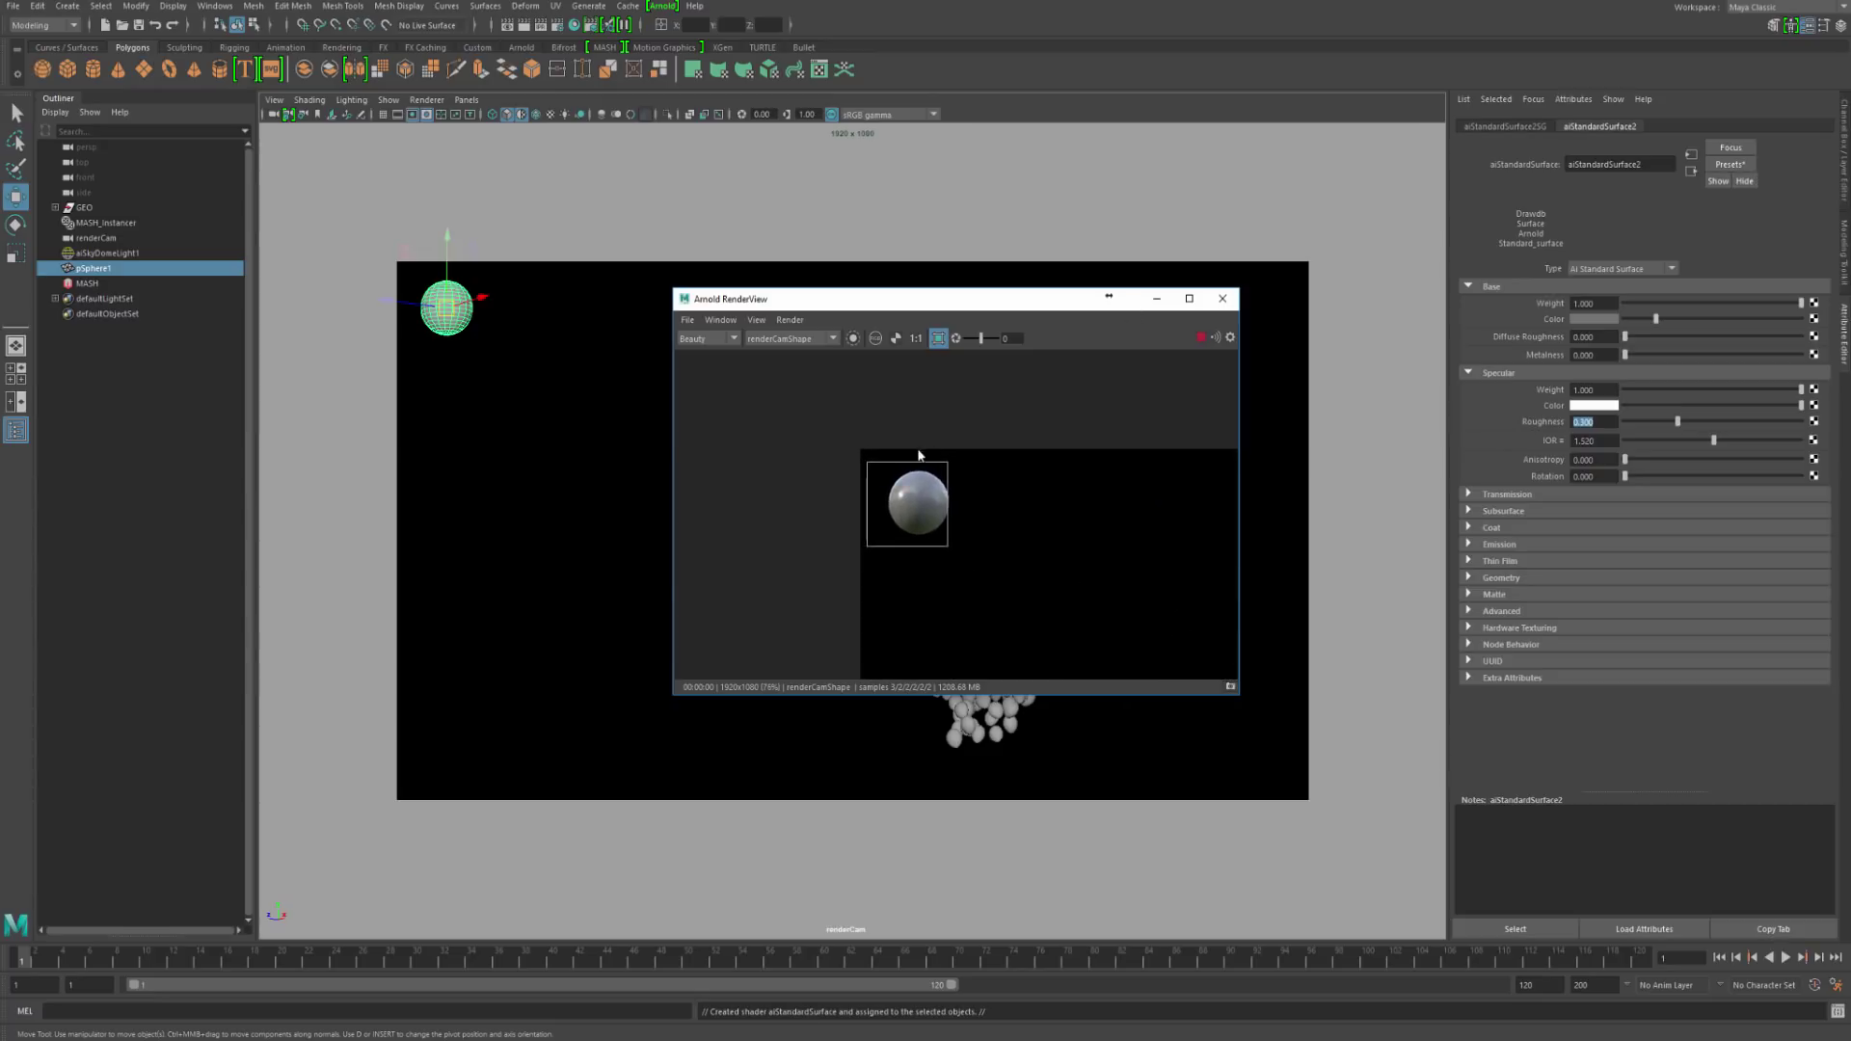
pyautogui.keyDown('alt'); pyautogui.moveTo(919, 454); pyautogui.dragTo(863, 488, button='right'); pyautogui.keyUp('alt')
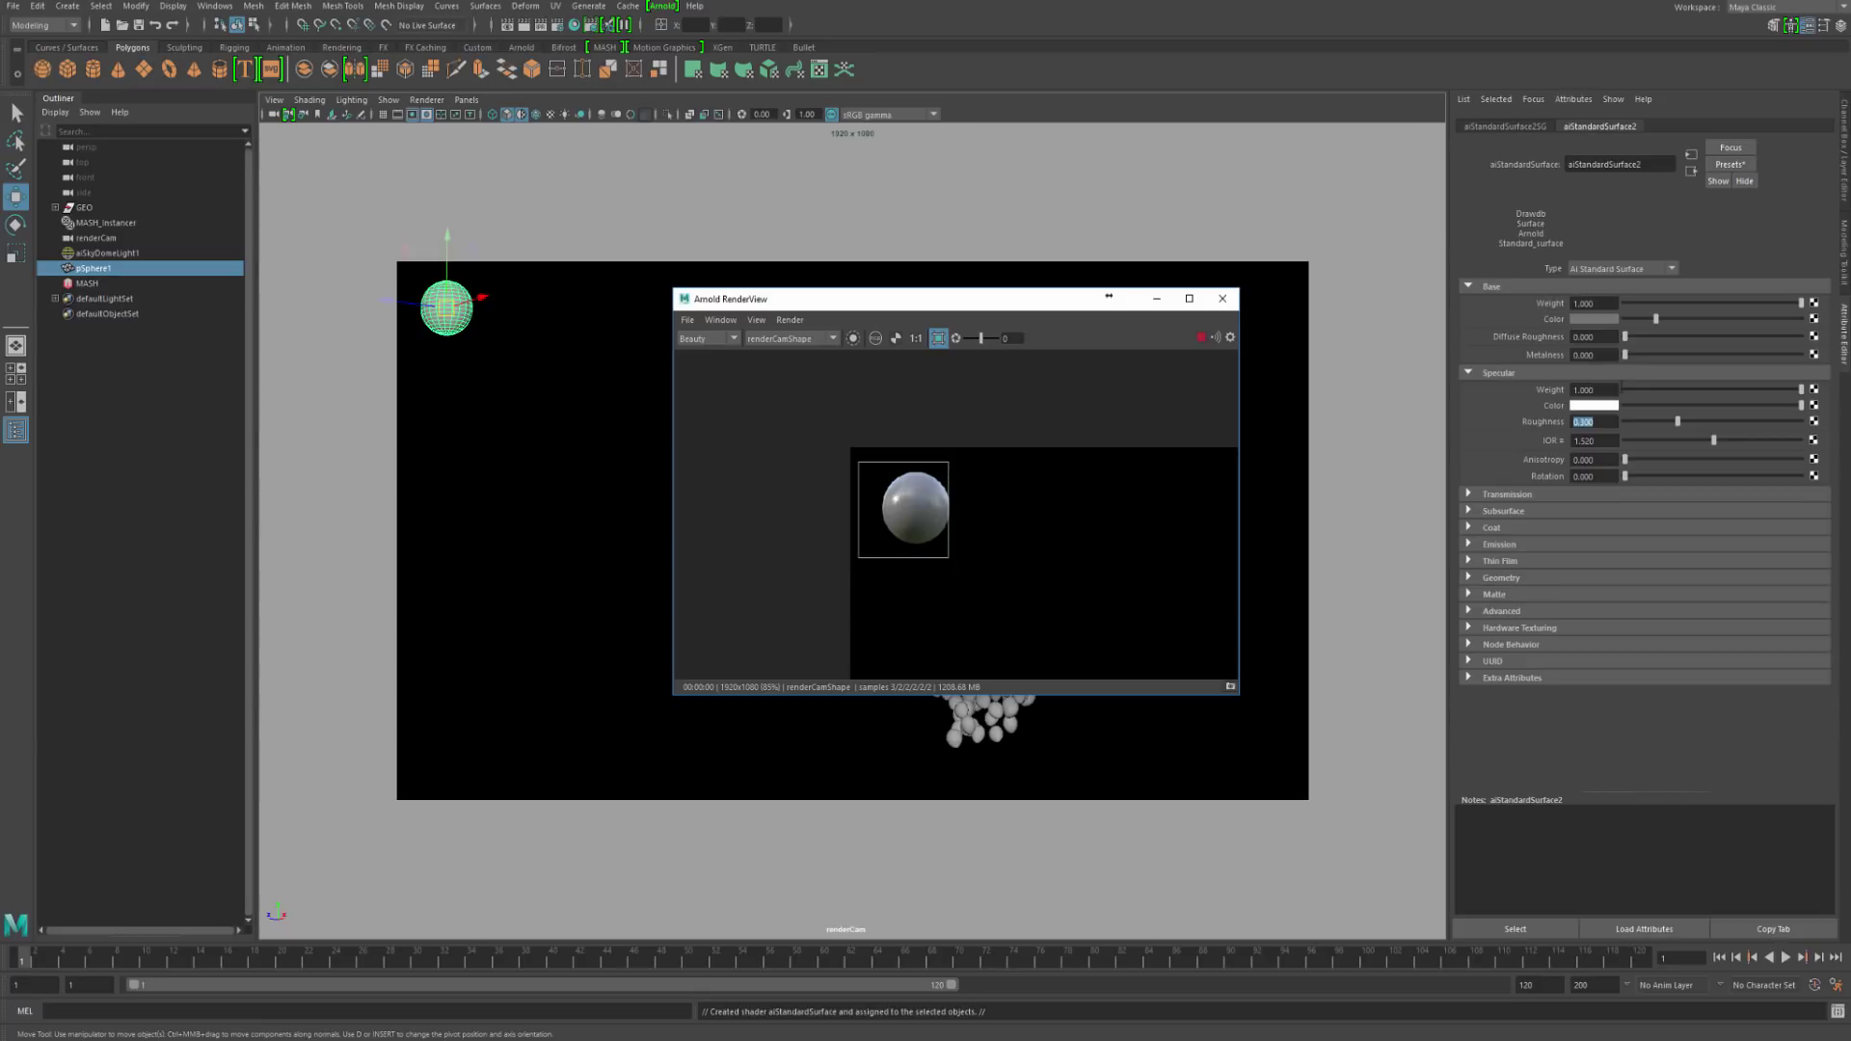
# Step: Set the sphere material's specular roughness to 0.45 and check the sphere alongside the balloon cluster in the render
pyautogui.write('.45')
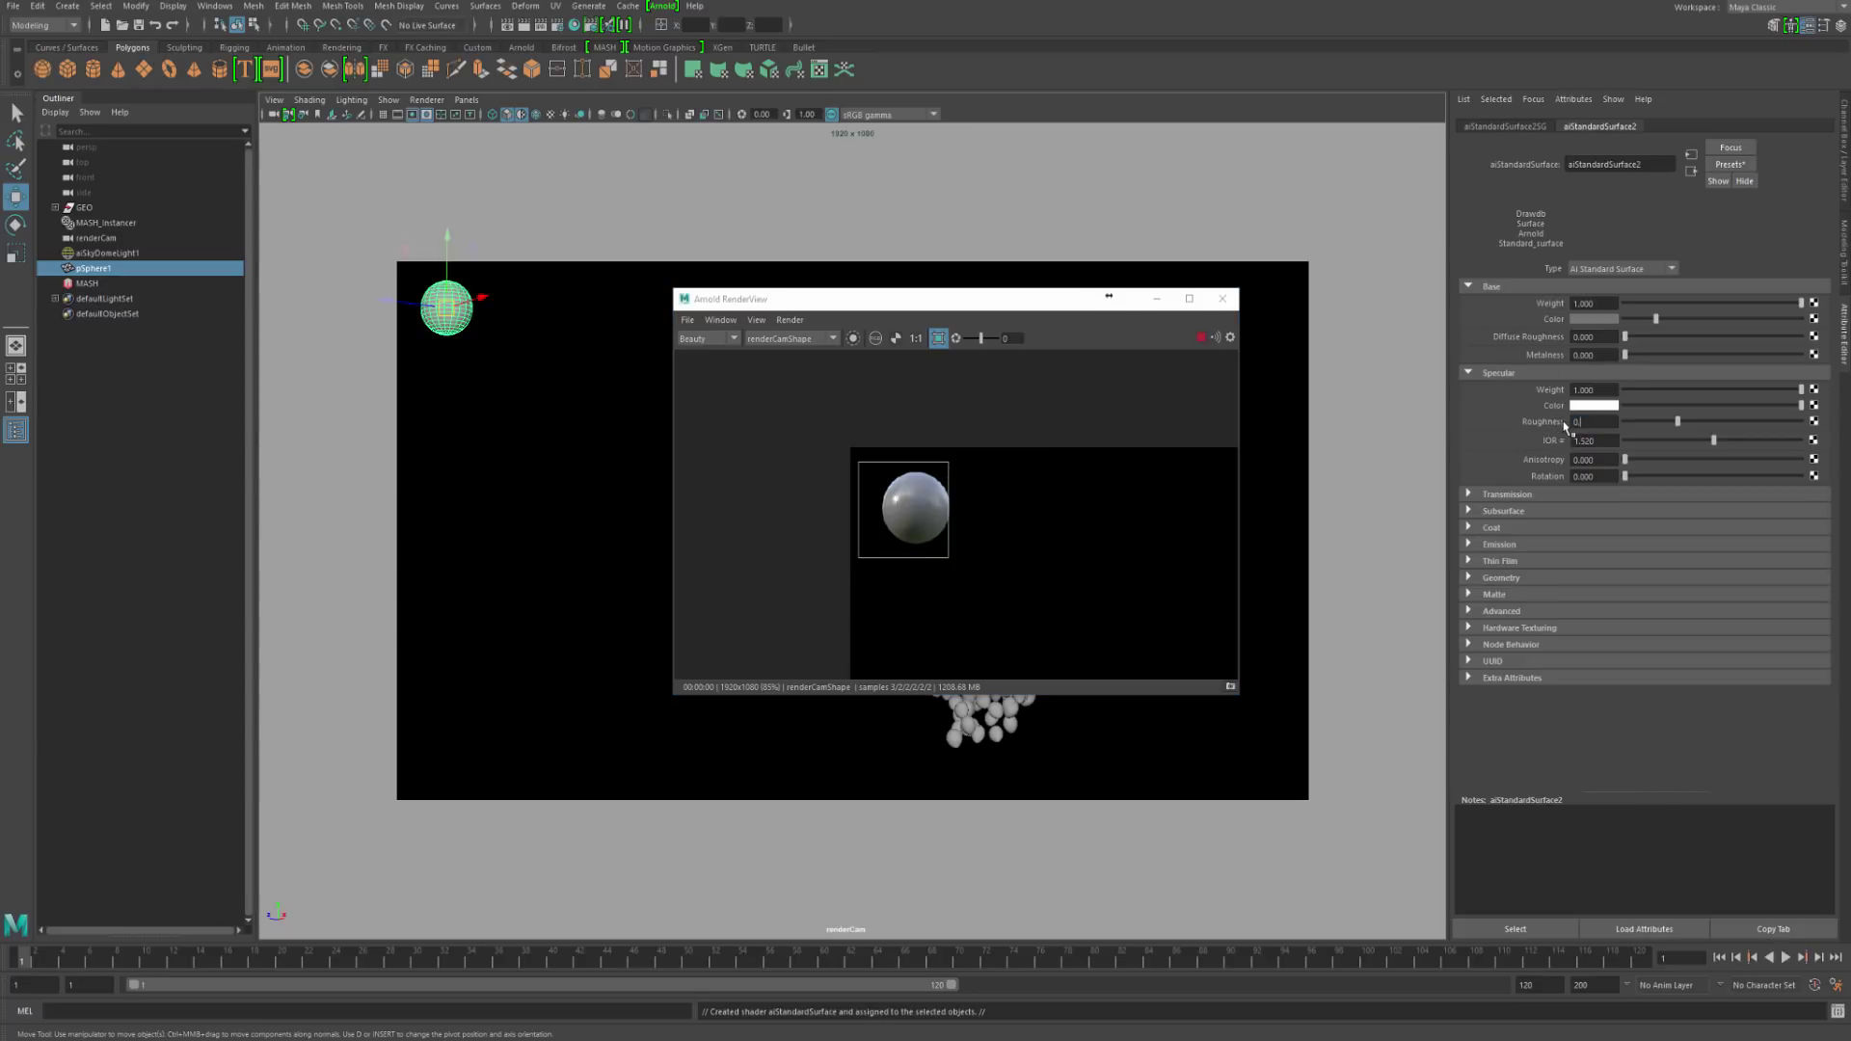
pyautogui.press('Return')
pyautogui.keyDown('alt'); pyautogui.moveTo(953, 538); pyautogui.dragTo(839, 490, button='right'); pyautogui.keyUp('alt')
pyautogui.keyDown('alt'); pyautogui.moveTo(1013, 560); pyautogui.dragTo(965, 527, button='right'); pyautogui.keyUp('alt')
pyautogui.keyDown('alt'); pyautogui.moveTo(1022, 559); pyautogui.dragTo(848, 410, button='middle'); pyautogui.keyUp('alt')
pyautogui.keyDown('alt'); pyautogui.moveTo(1099, 551); pyautogui.dragTo(740, 394, button='right'); pyautogui.keyUp('alt')
pyautogui.keyDown('alt'); pyautogui.moveTo(1108, 573); pyautogui.dragTo(809, 425, button='middle'); pyautogui.keyUp('alt')
pyautogui.keyDown('alt'); pyautogui.moveTo(809, 425); pyautogui.dragTo(754, 378, button='right'); pyautogui.keyUp('alt')
pyautogui.keyDown('alt'); pyautogui.moveTo(833, 442); pyautogui.dragTo(865, 491, button='middle'); pyautogui.keyUp('alt')
# Step: Try rotating aiSkyDomeLight1 around Y by 12 and 45 degrees, and check the lighting on the sphere
pyautogui.click(89, 253)
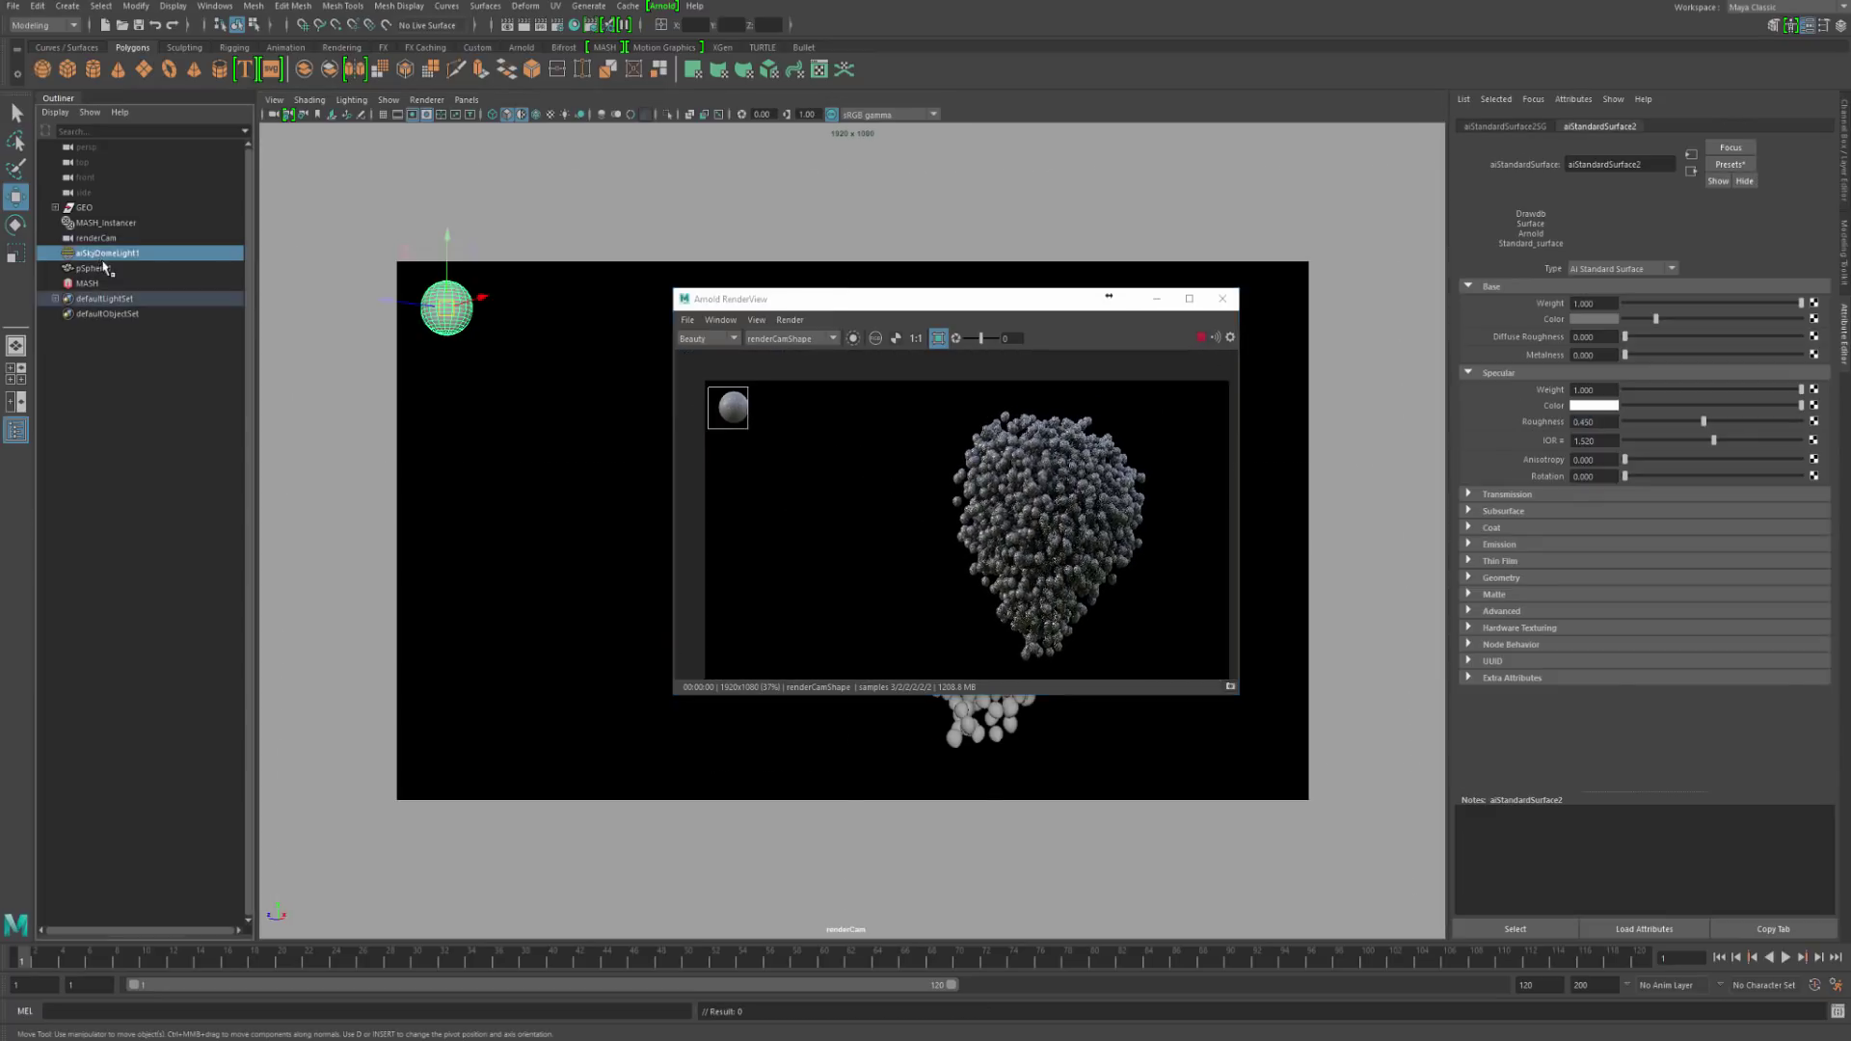
pyautogui.click(1511, 127)
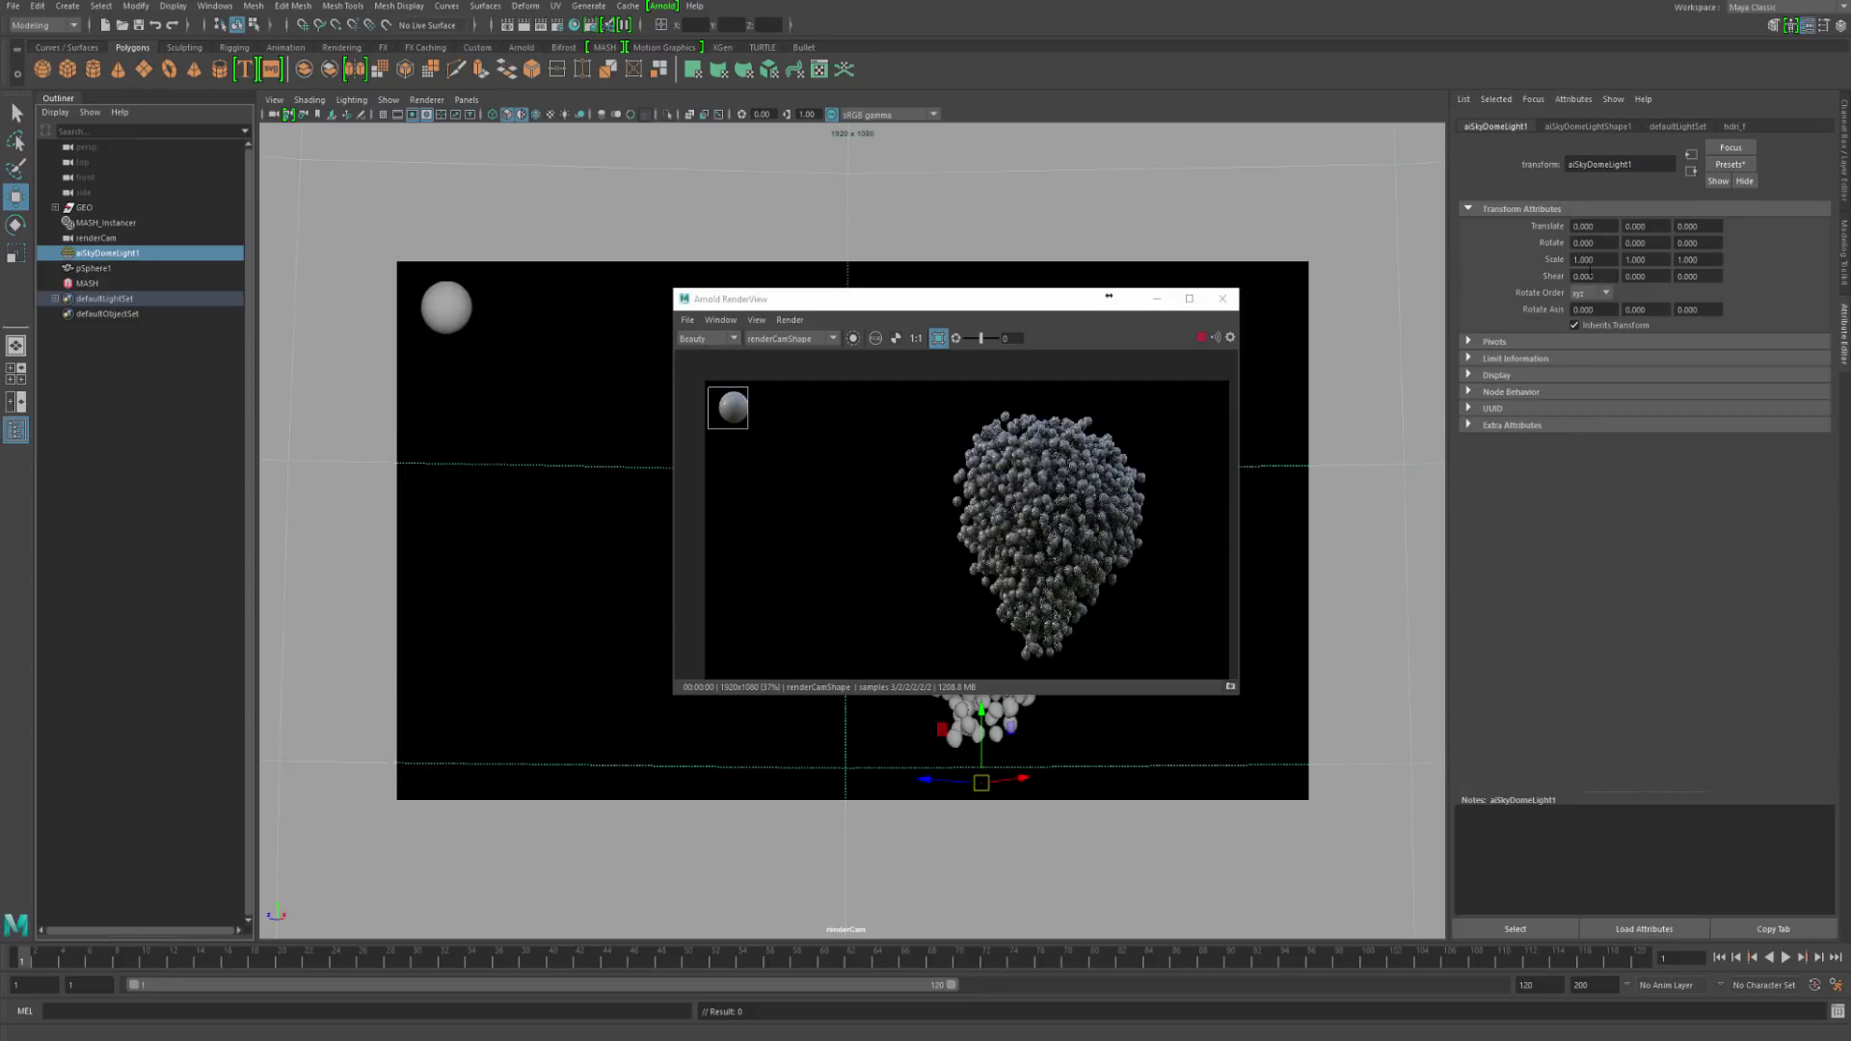
pyautogui.click(1636, 243)
pyautogui.write('12')
pyautogui.press('Return')
pyautogui.write('12')
pyautogui.press('Return')
pyautogui.write('45')
pyautogui.press('Return')
pyautogui.moveTo(755, 429); pyautogui.dragTo(793, 445, button='middle')
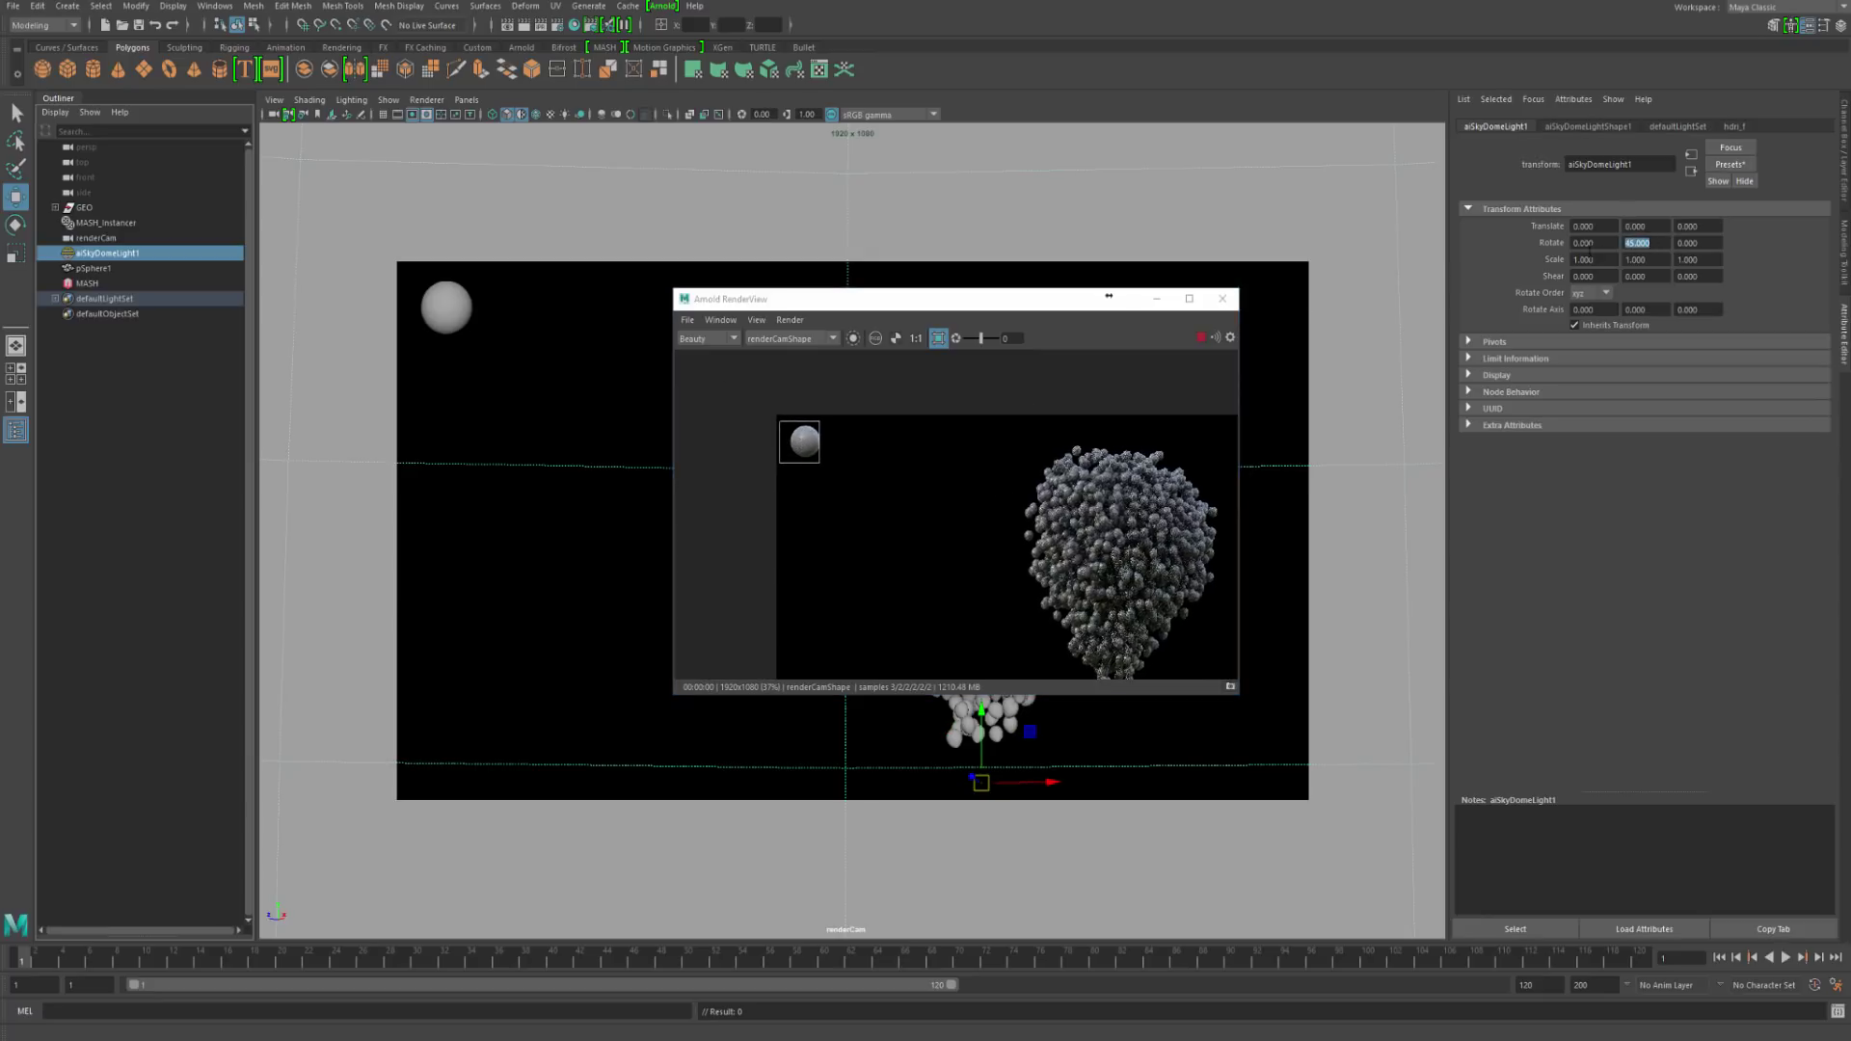
# Step: Reset the skydome light's Y rotation to 0
pyautogui.write('0')
pyautogui.press('Return')
pyautogui.moveTo(923, 451); pyautogui.dragTo(838, 428, button='middle')
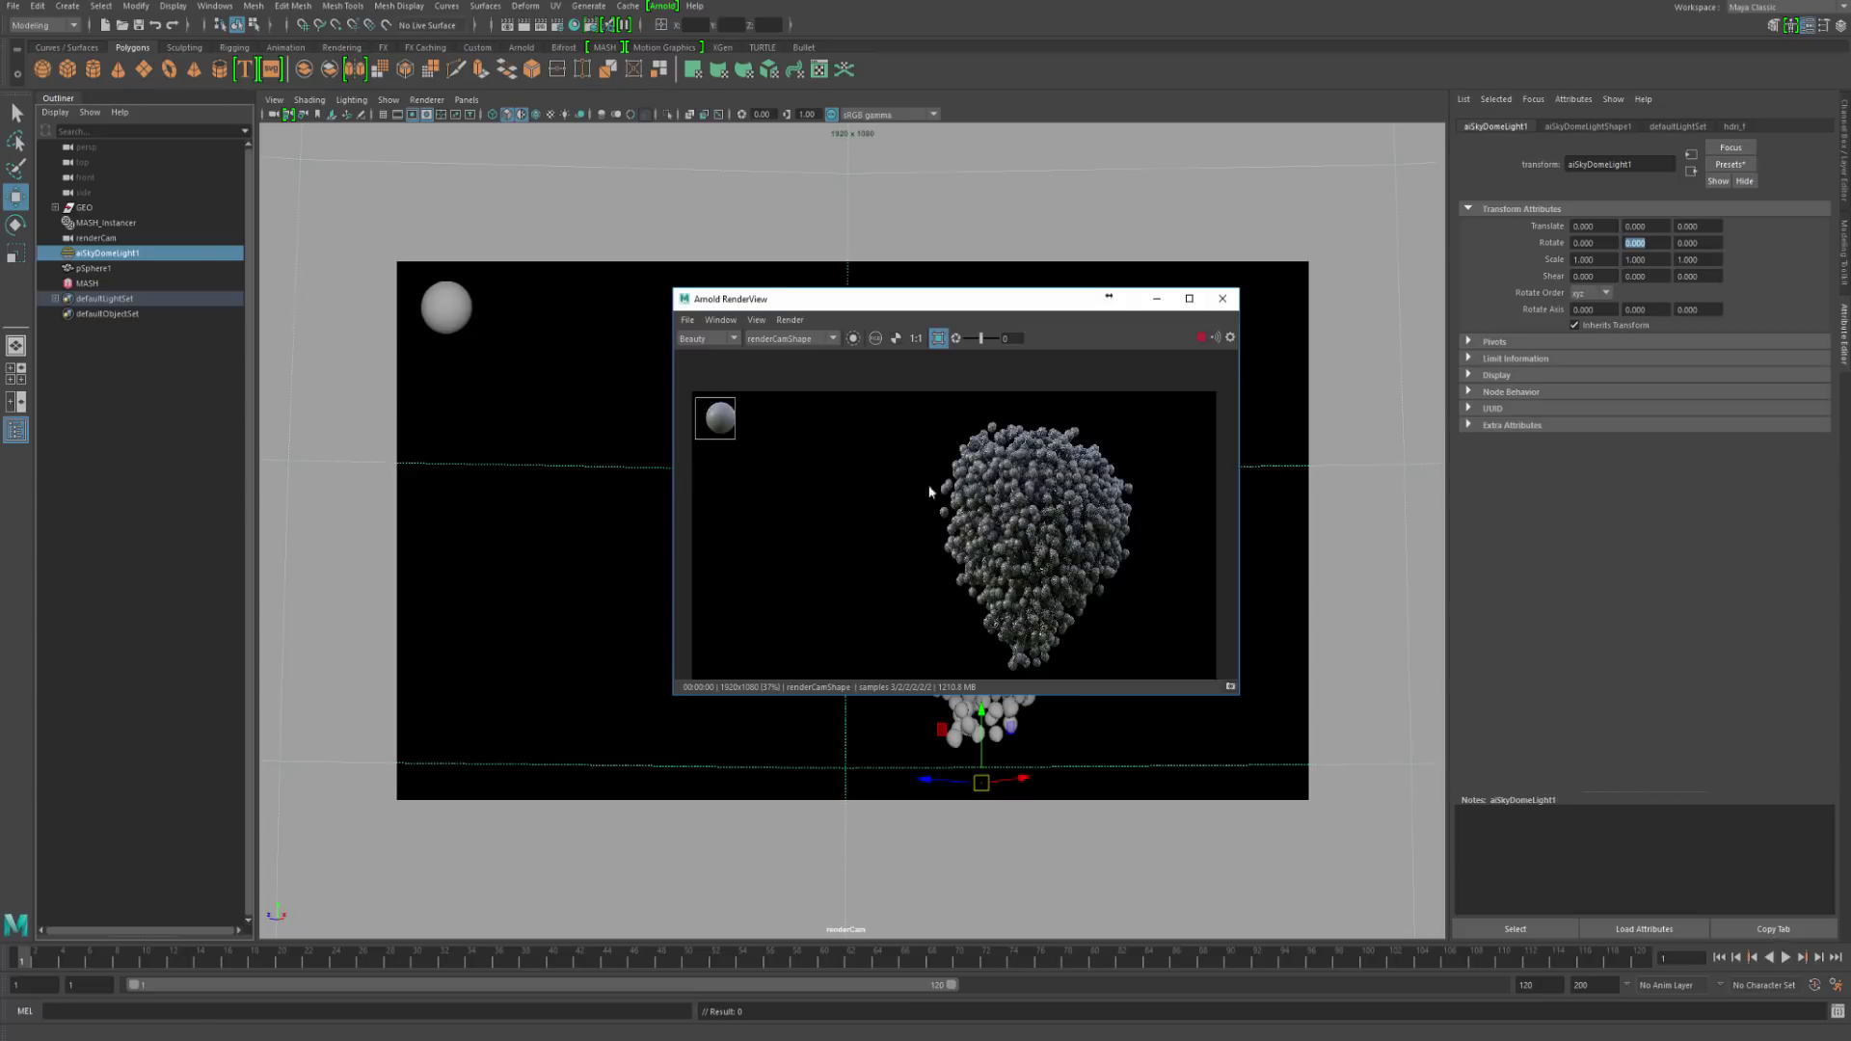
# Step: Place the render region over the balloon cluster's upper-left part and move the render window off most of the cluster in the viewport
pyautogui.moveTo(916, 433); pyautogui.dragTo(1033, 556)
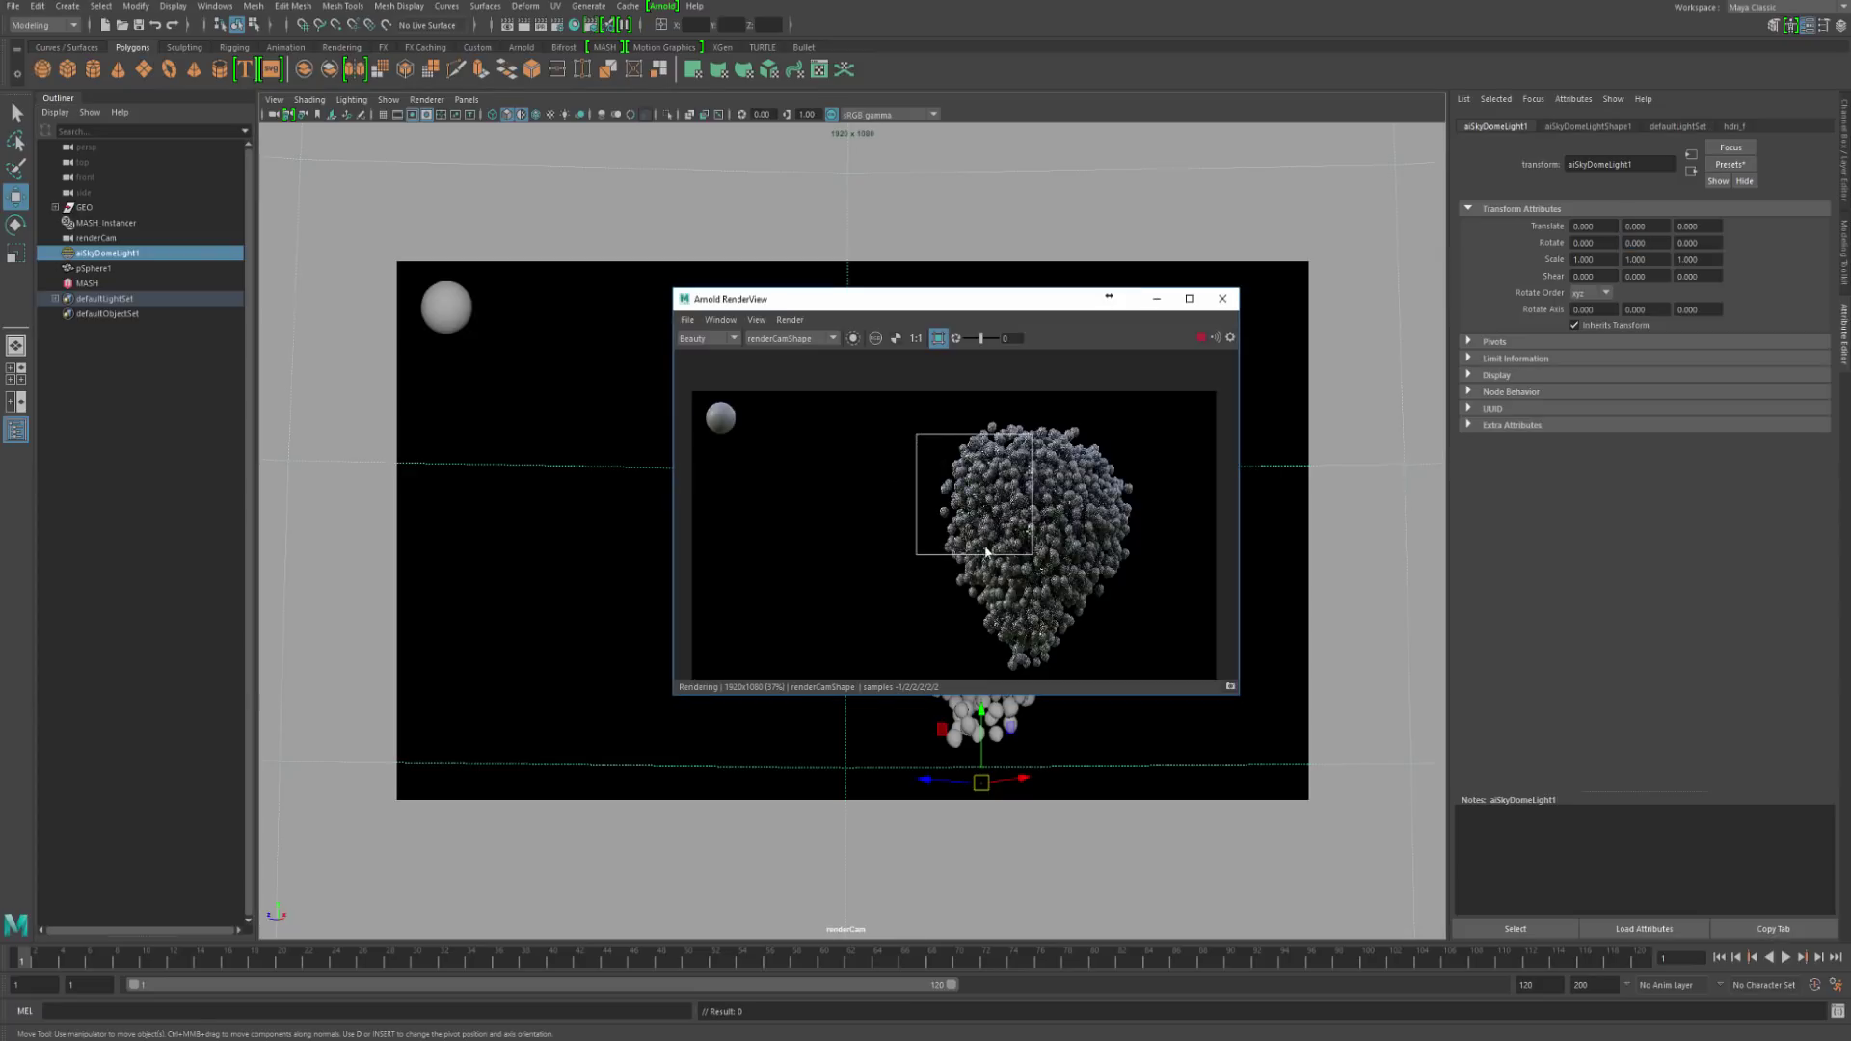
pyautogui.moveTo(982, 521); pyautogui.dragTo(1358, 642, button='middle')
pyautogui.moveTo(1071, 545); pyautogui.dragTo(725, 340, button='middle')
pyautogui.moveTo(1012, 545); pyautogui.dragTo(1062, 607, button='middle')
pyautogui.scroll(-1, 993, 533)
pyautogui.moveTo(967, 488); pyautogui.dragTo(928, 471, button='middle')
pyautogui.moveTo(778, 307); pyautogui.dragTo(463, 170)
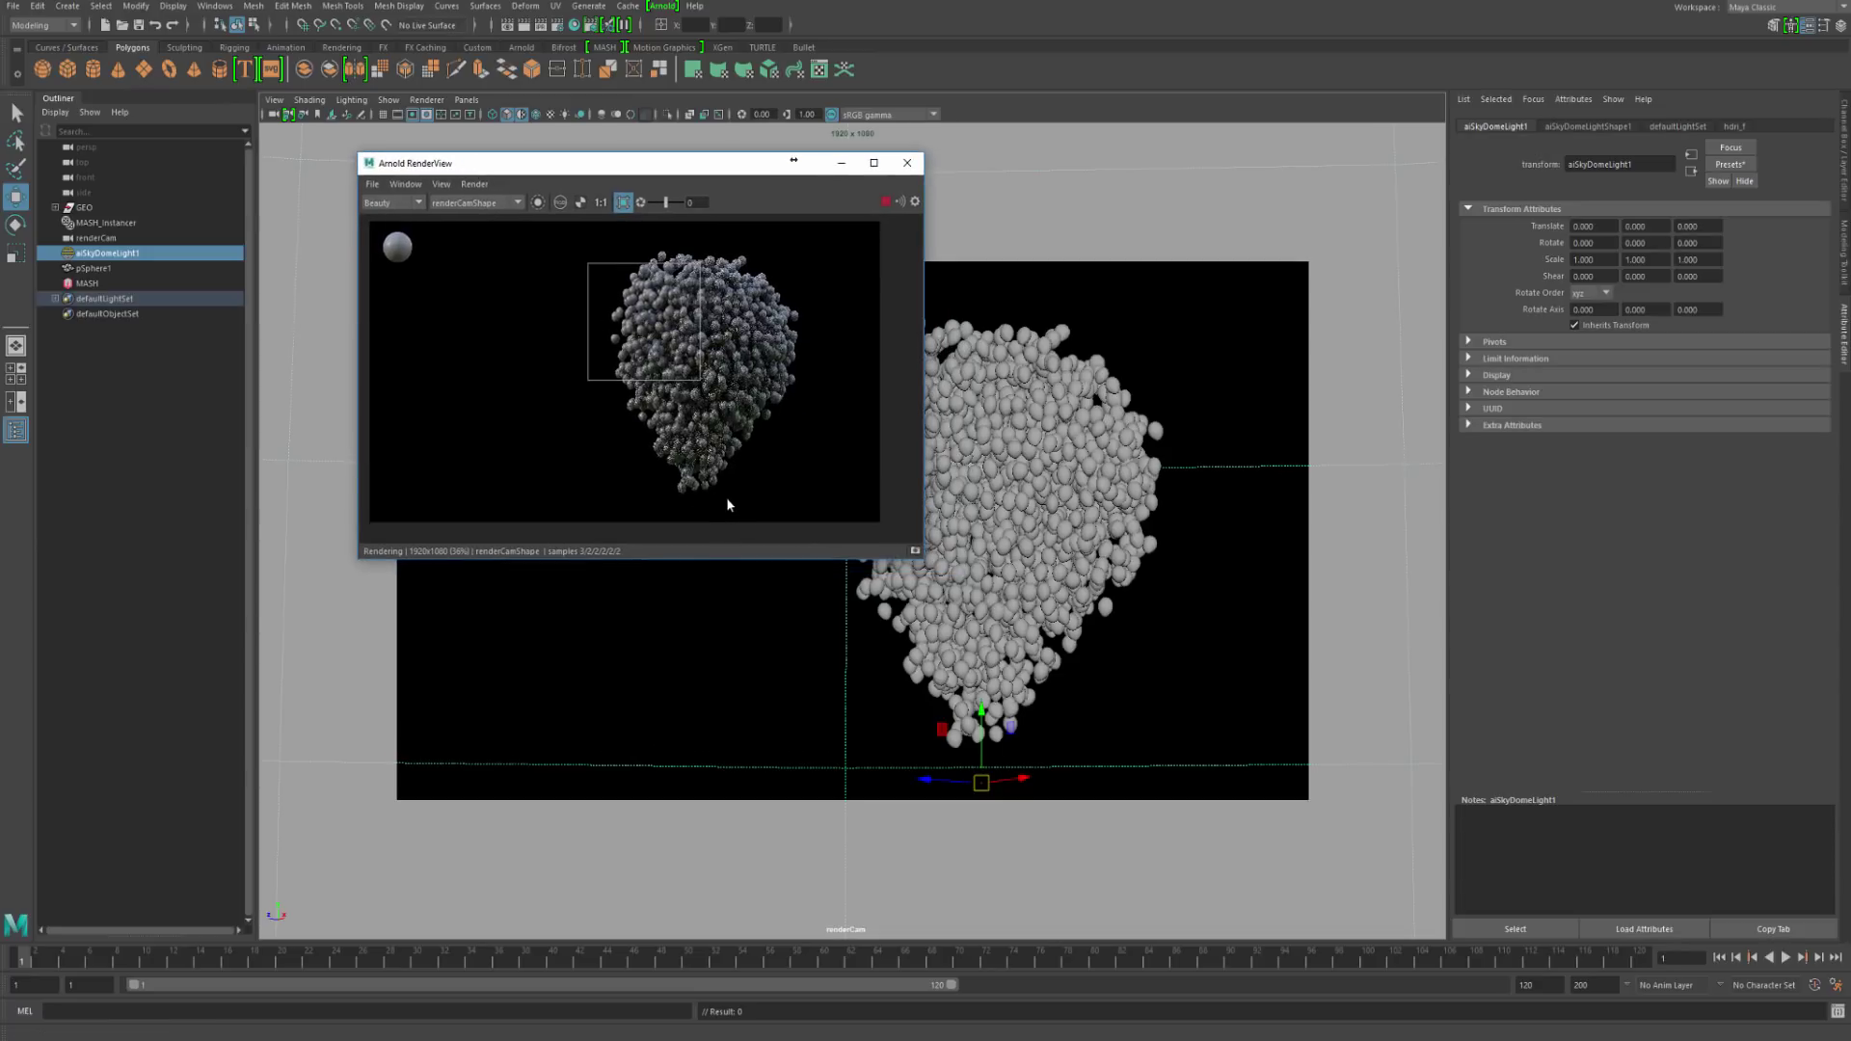
pyautogui.moveTo(712, 442); pyautogui.dragTo(728, 445, button='middle')
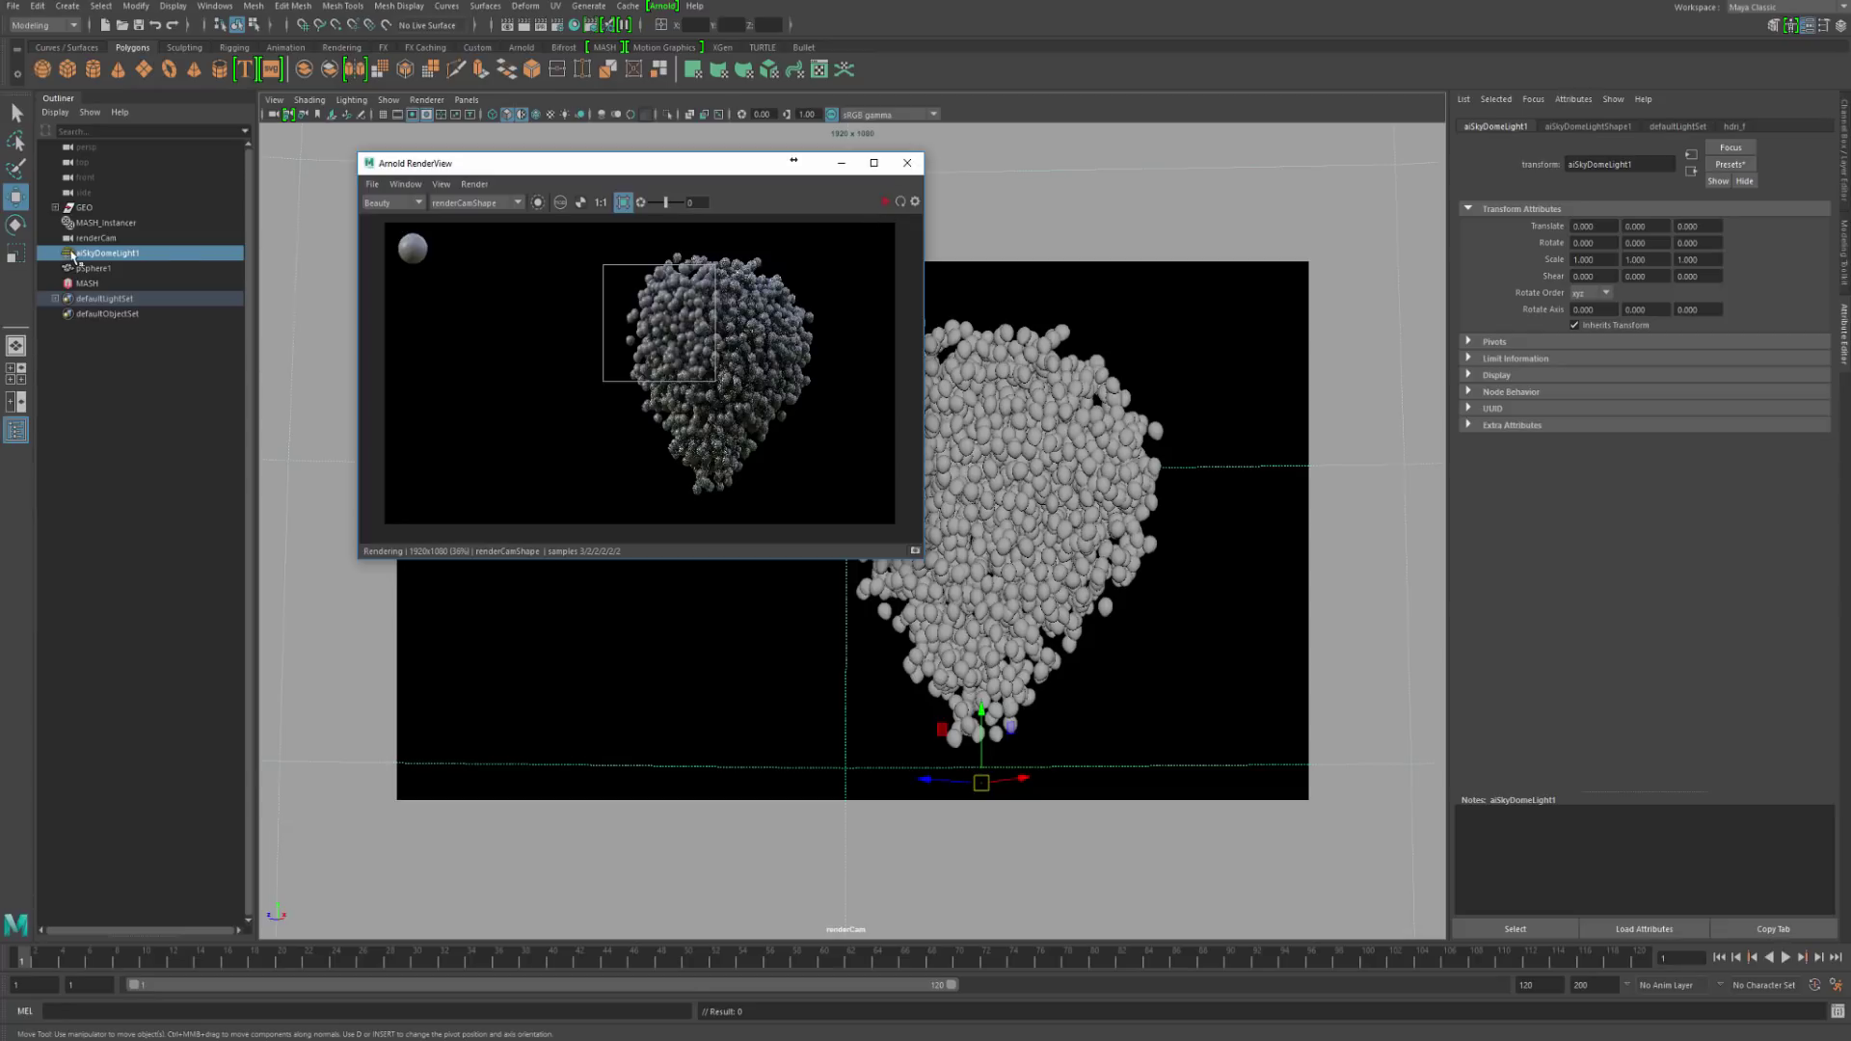
# Step: Select MASH_Instancer, open the MASH Editor beside the render window, and select the MASH network in it
pyautogui.click(93, 224)
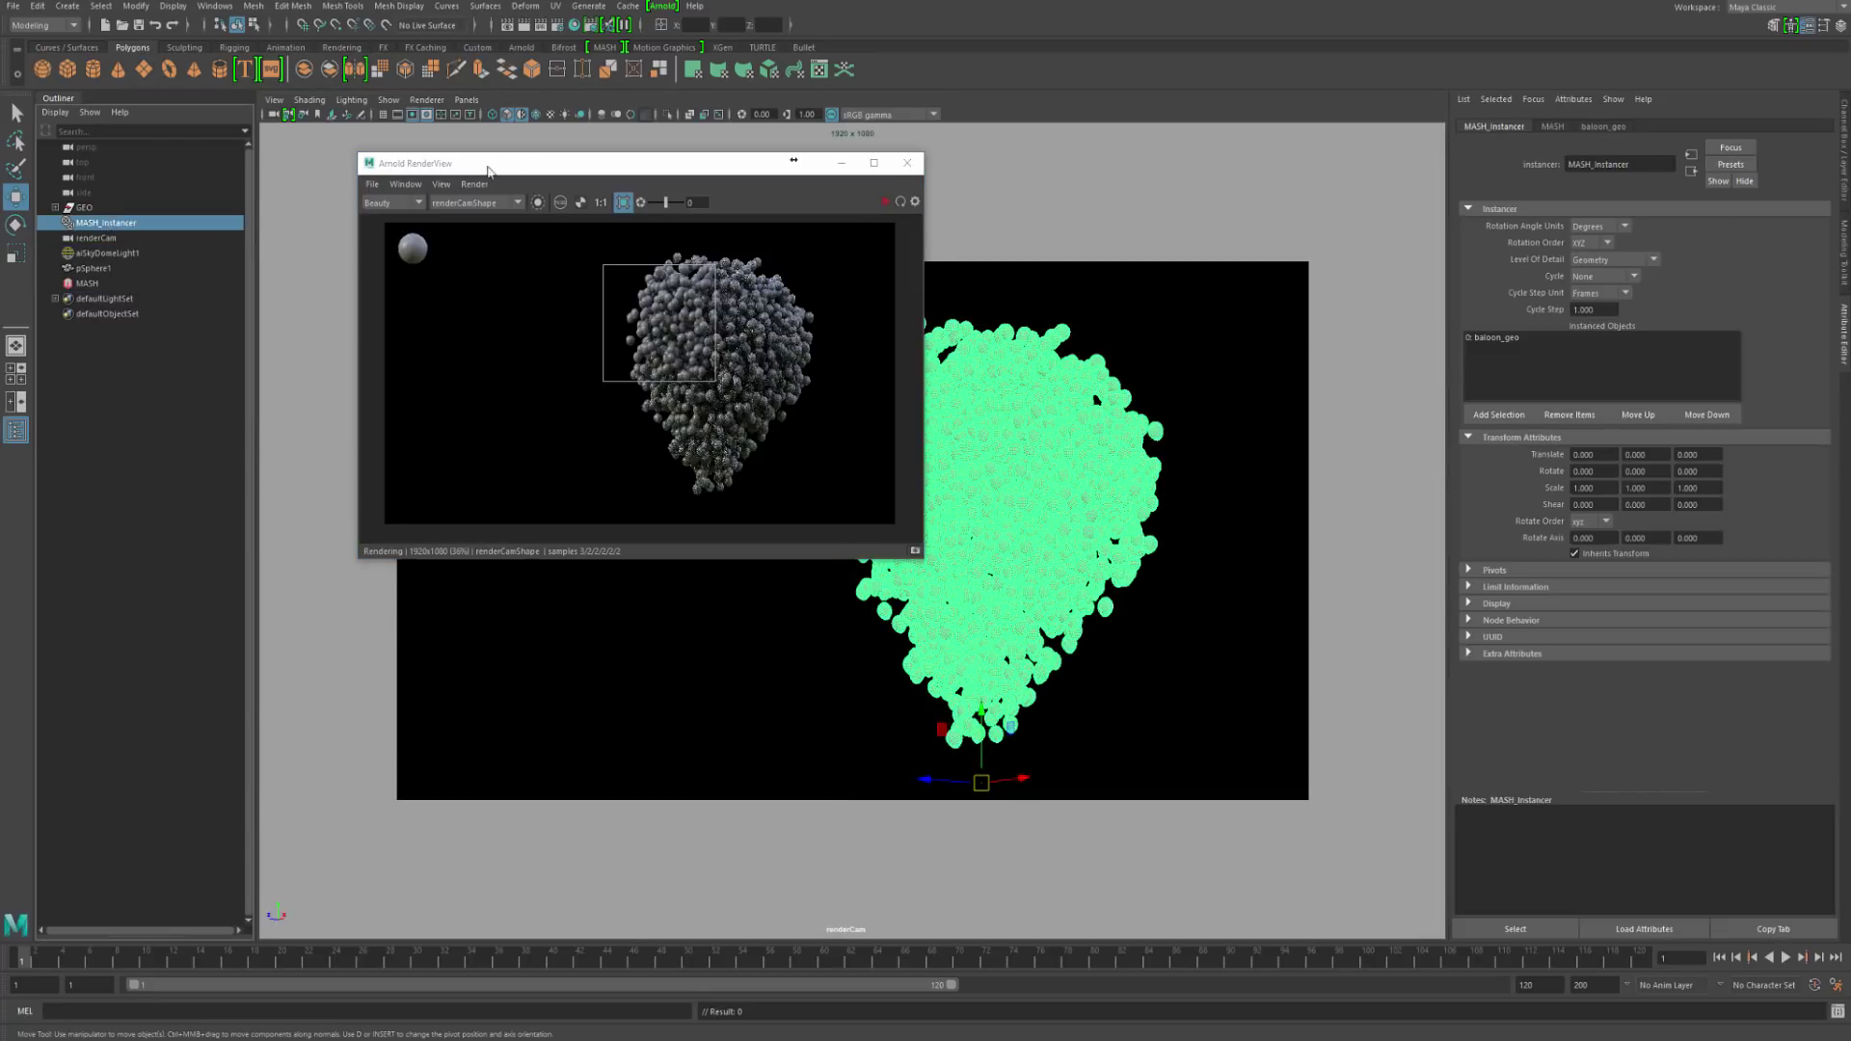
pyautogui.moveTo(499, 164); pyautogui.dragTo(456, 150)
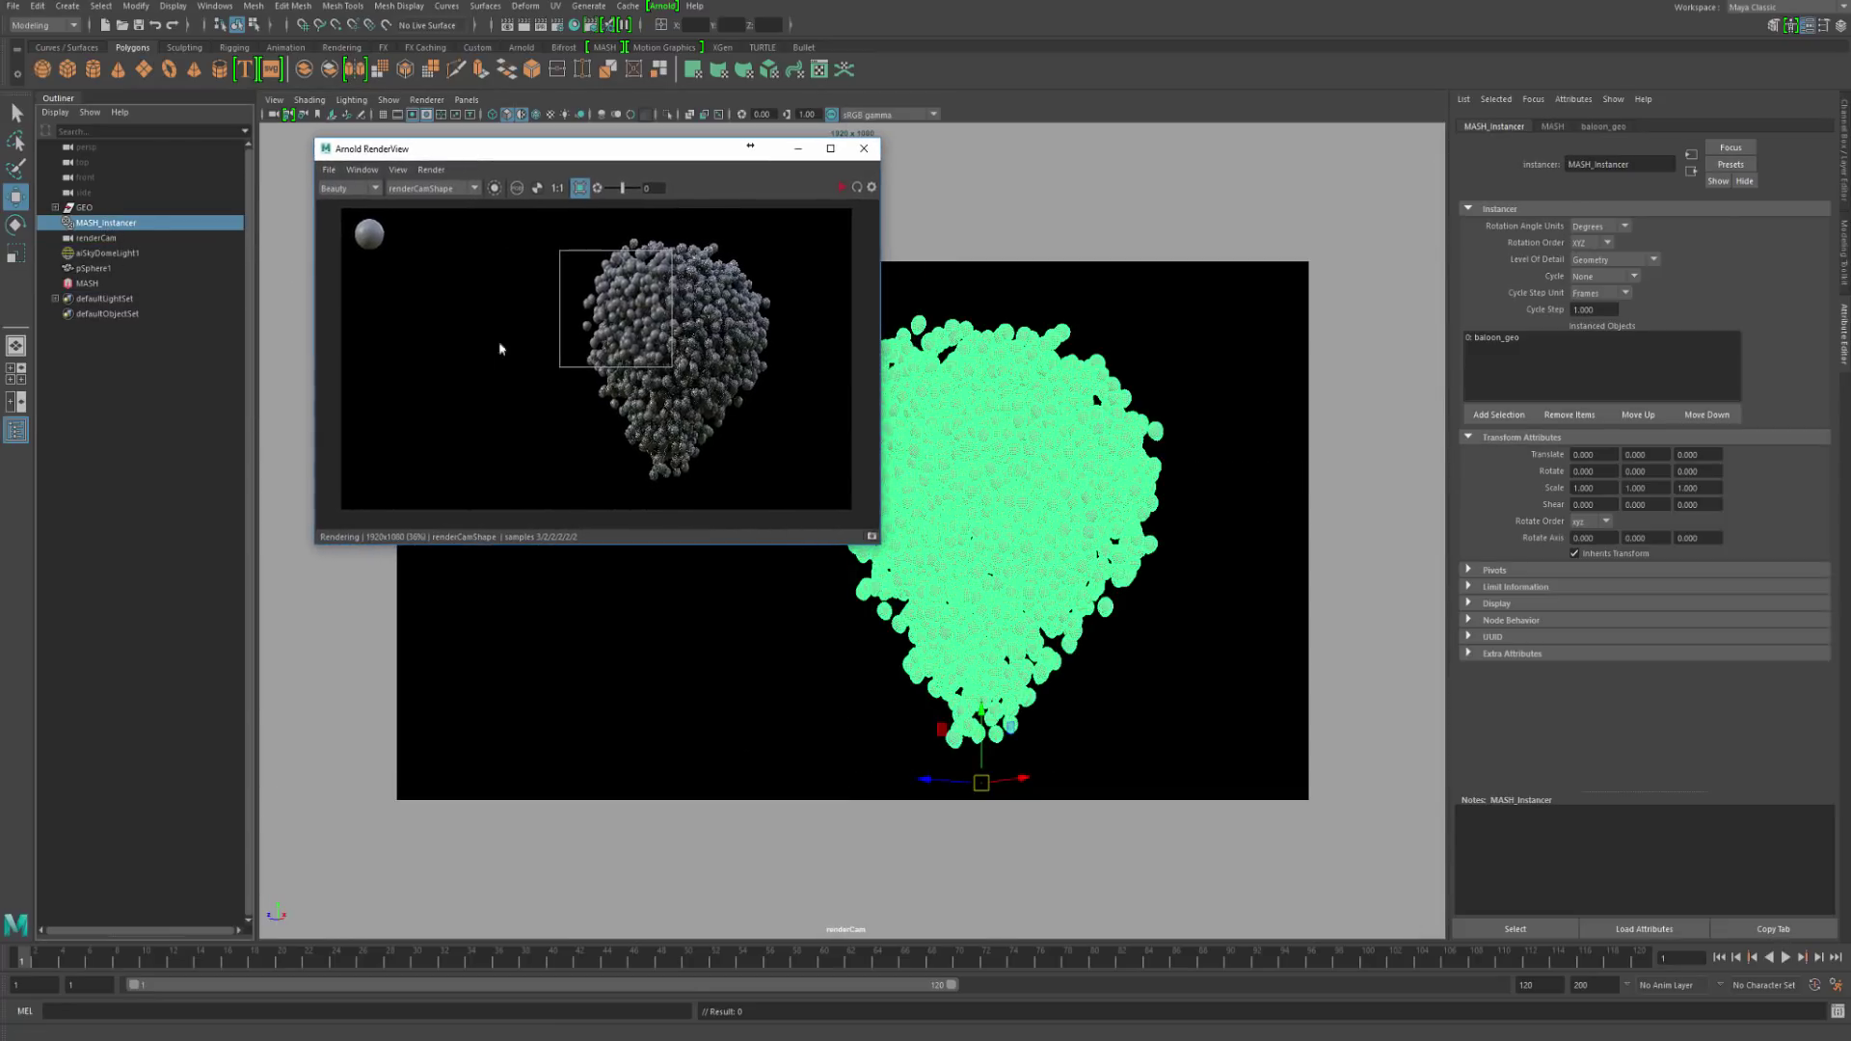
pyautogui.click(85, 208)
pyautogui.click(100, 224)
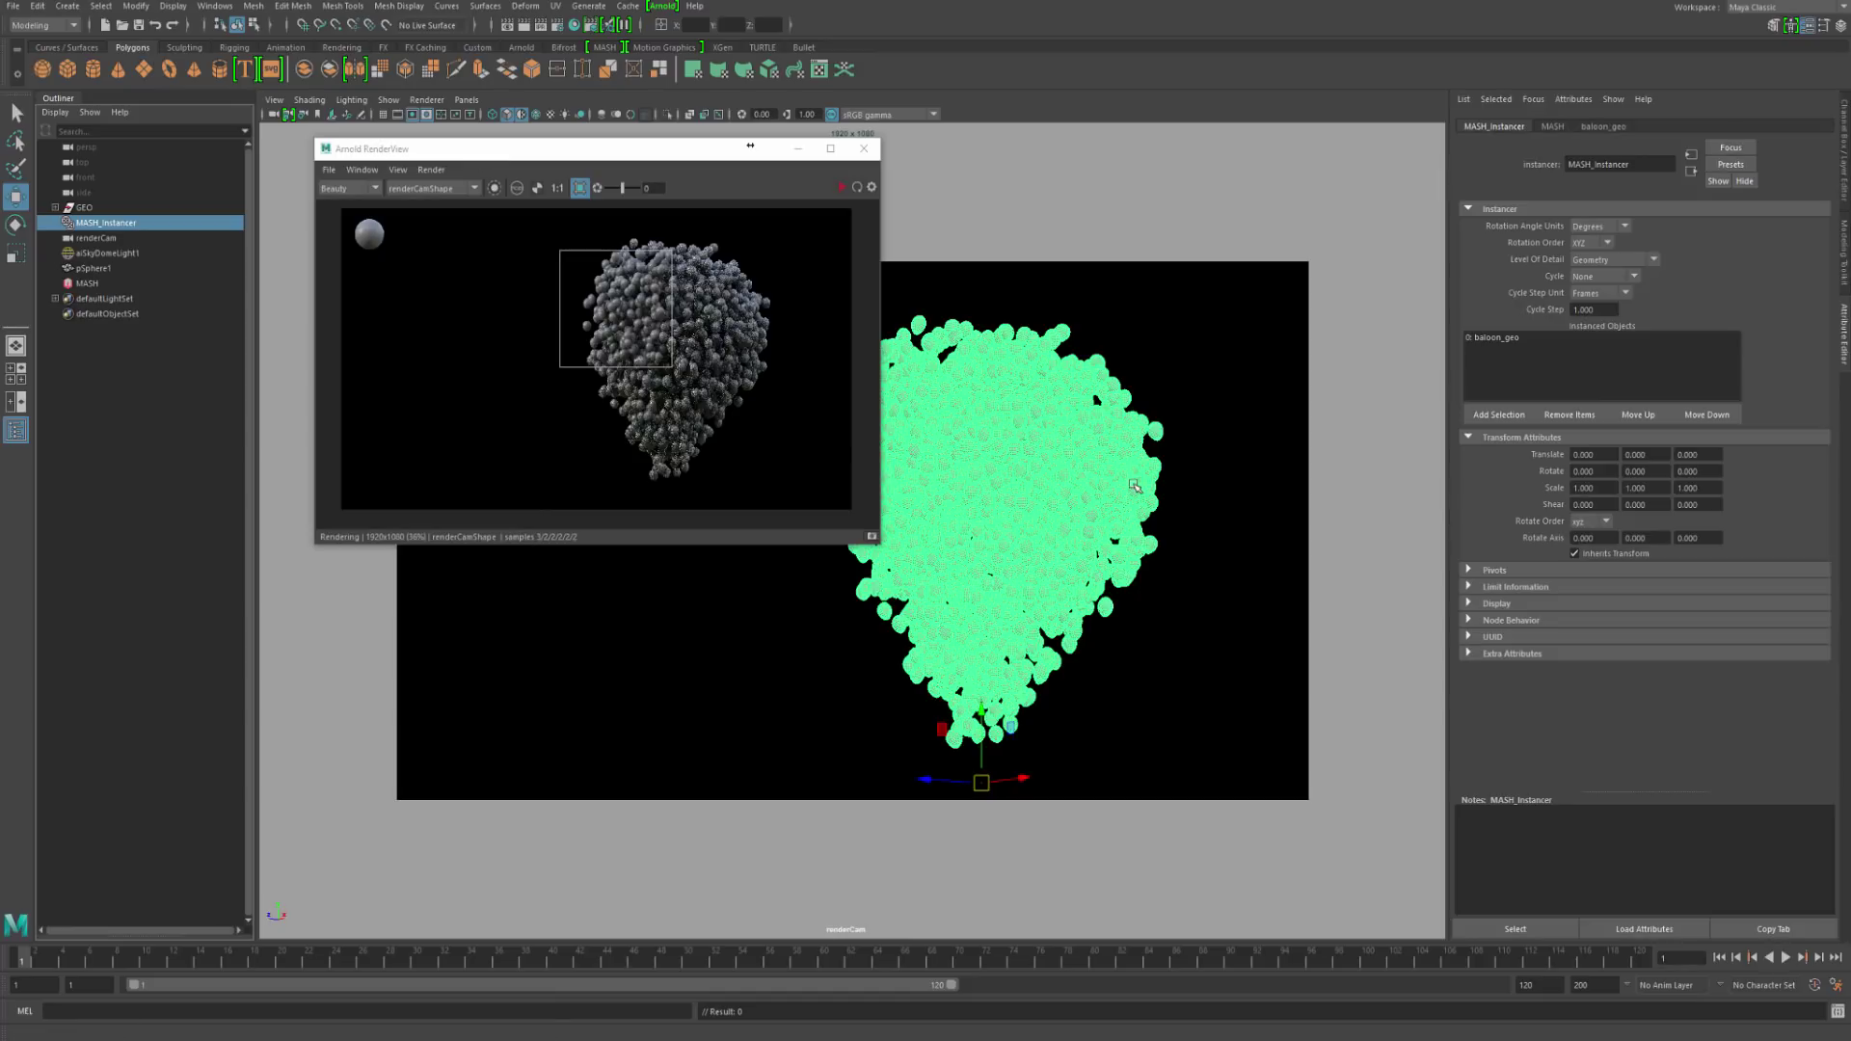
pyautogui.press('space')
pyautogui.click(1141, 533)
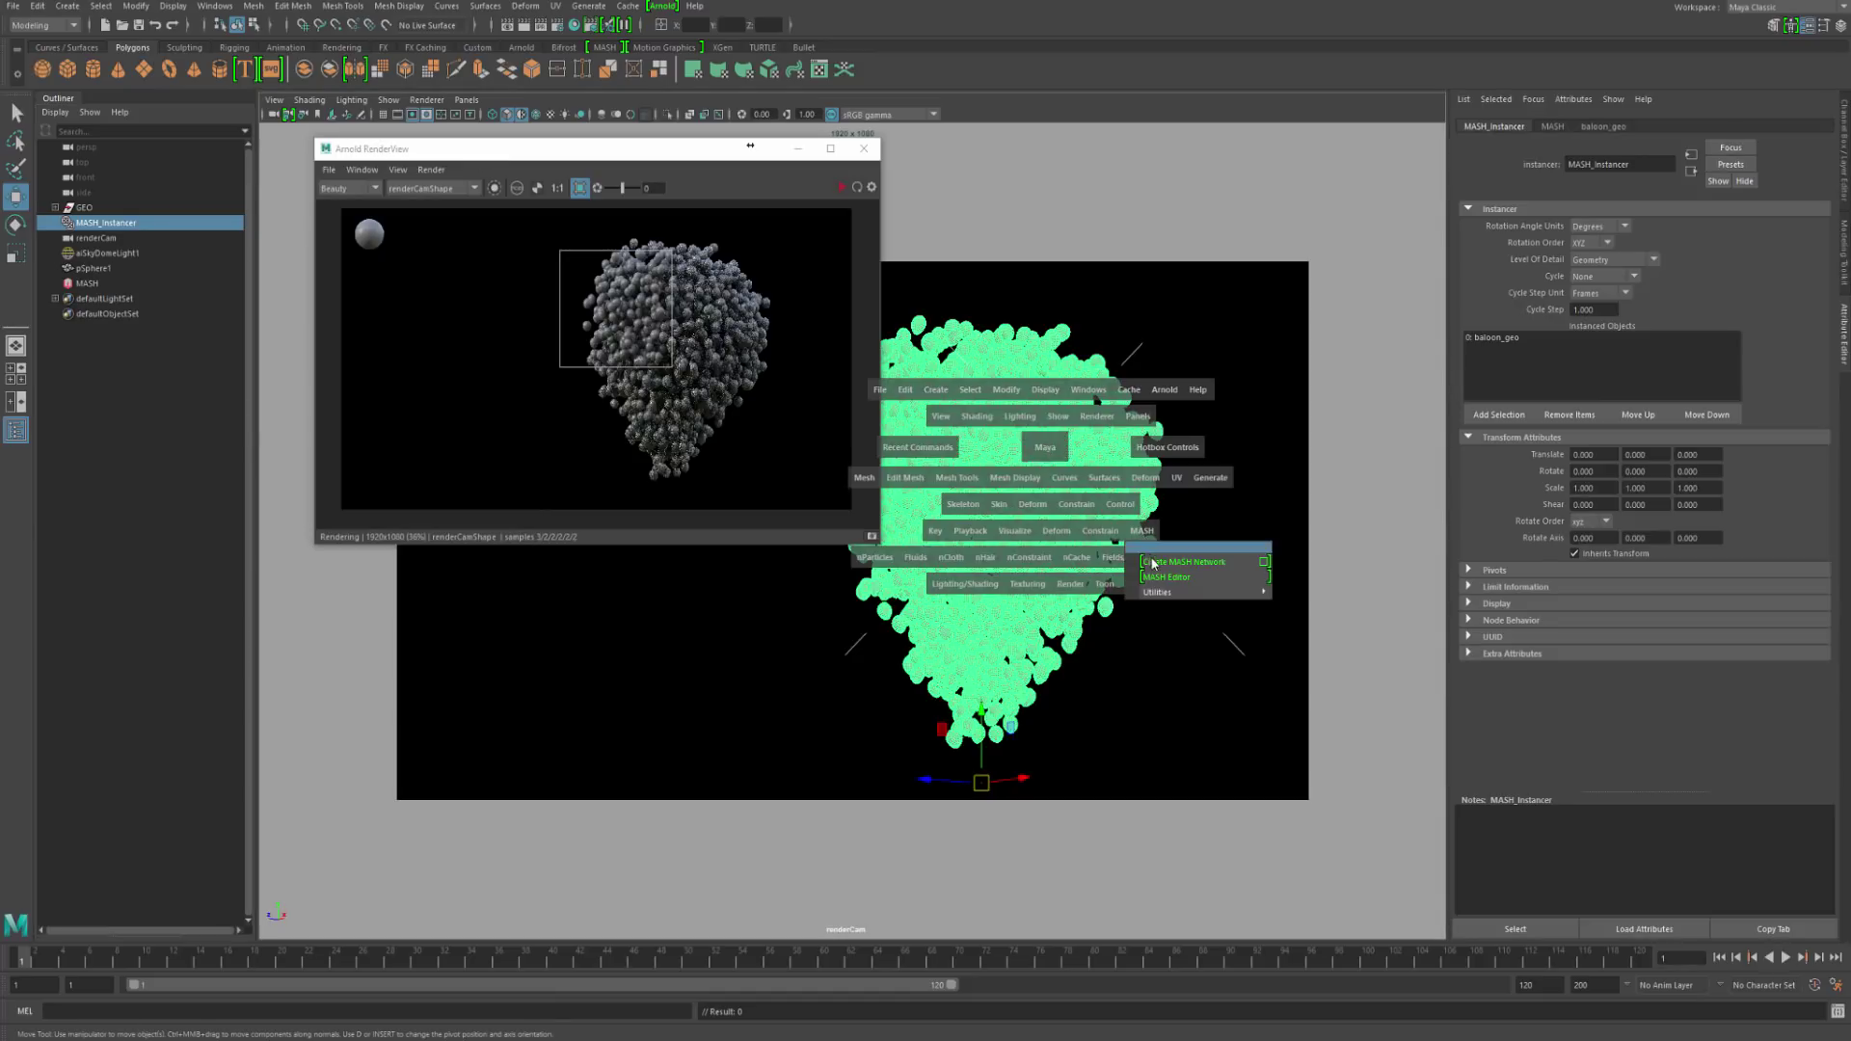
pyautogui.click(1166, 581)
pyautogui.moveTo(537, 157); pyautogui.dragTo(754, 163)
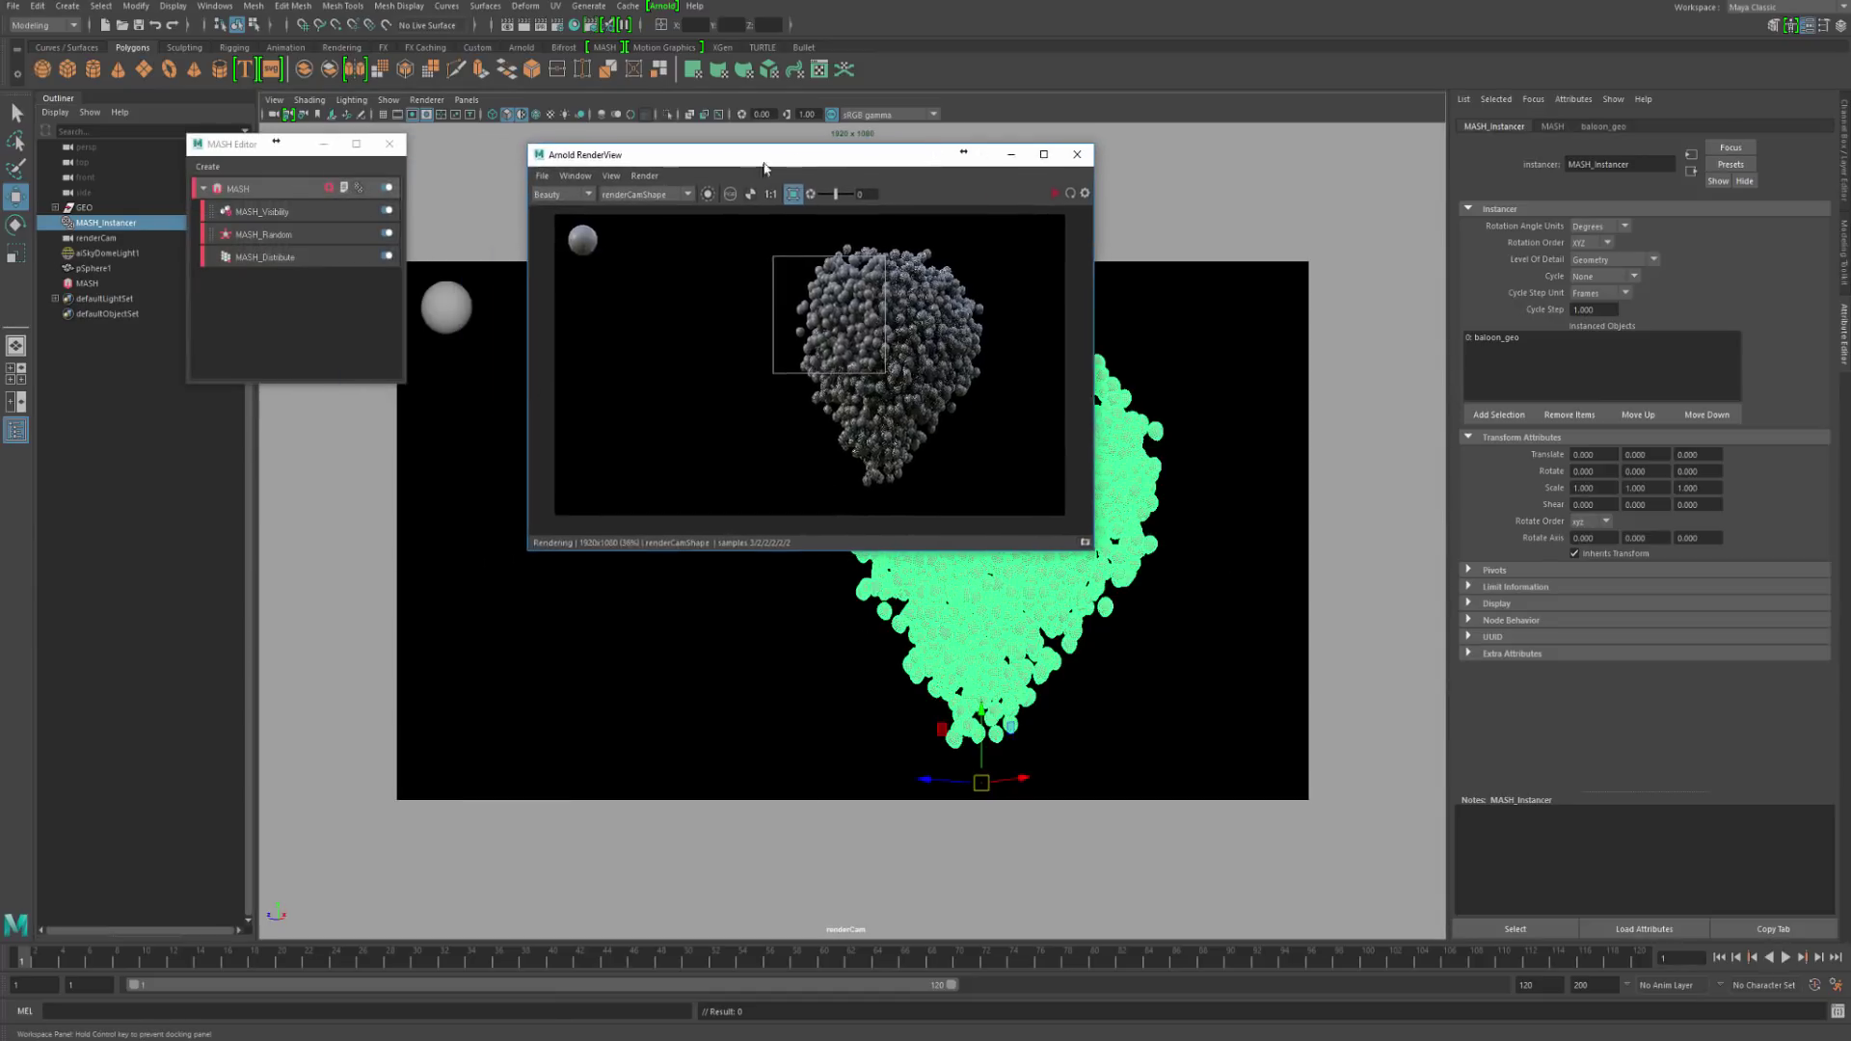
pyautogui.moveTo(232, 147); pyautogui.dragTo(308, 150)
pyautogui.click(327, 191)
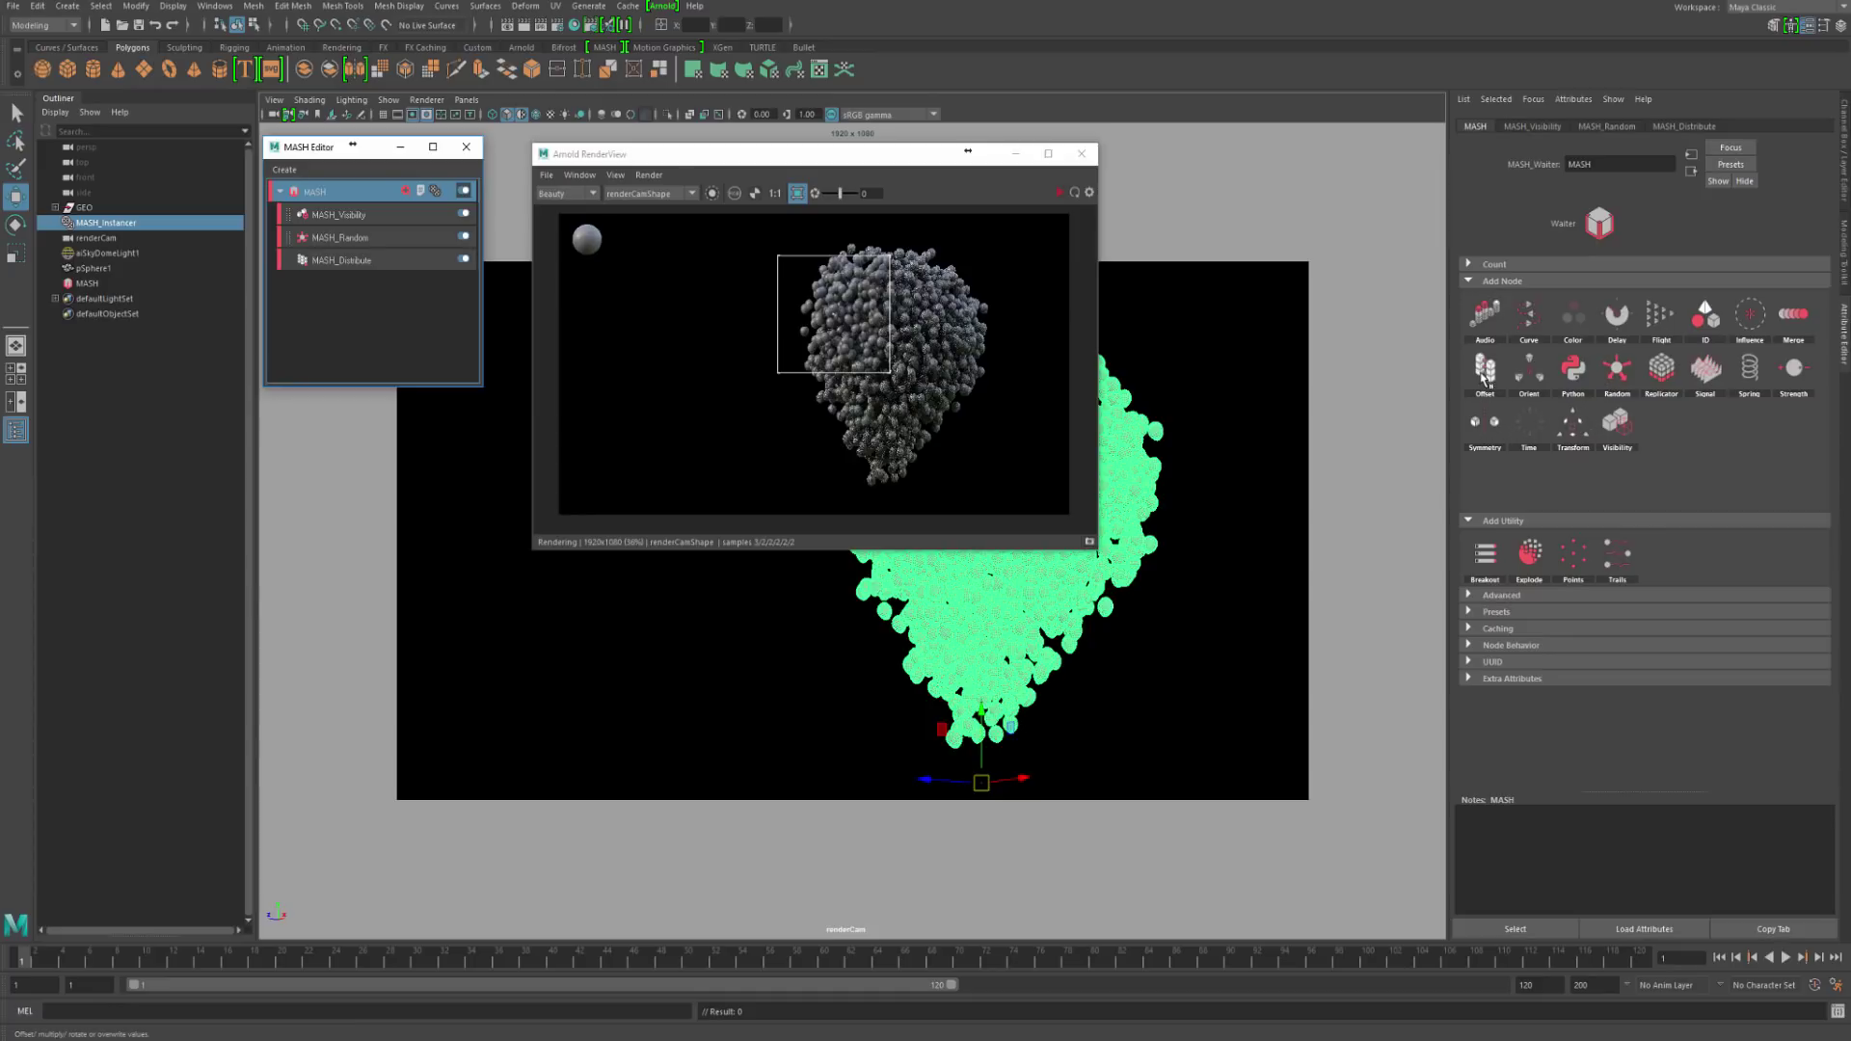
pyautogui.click(1573, 316)
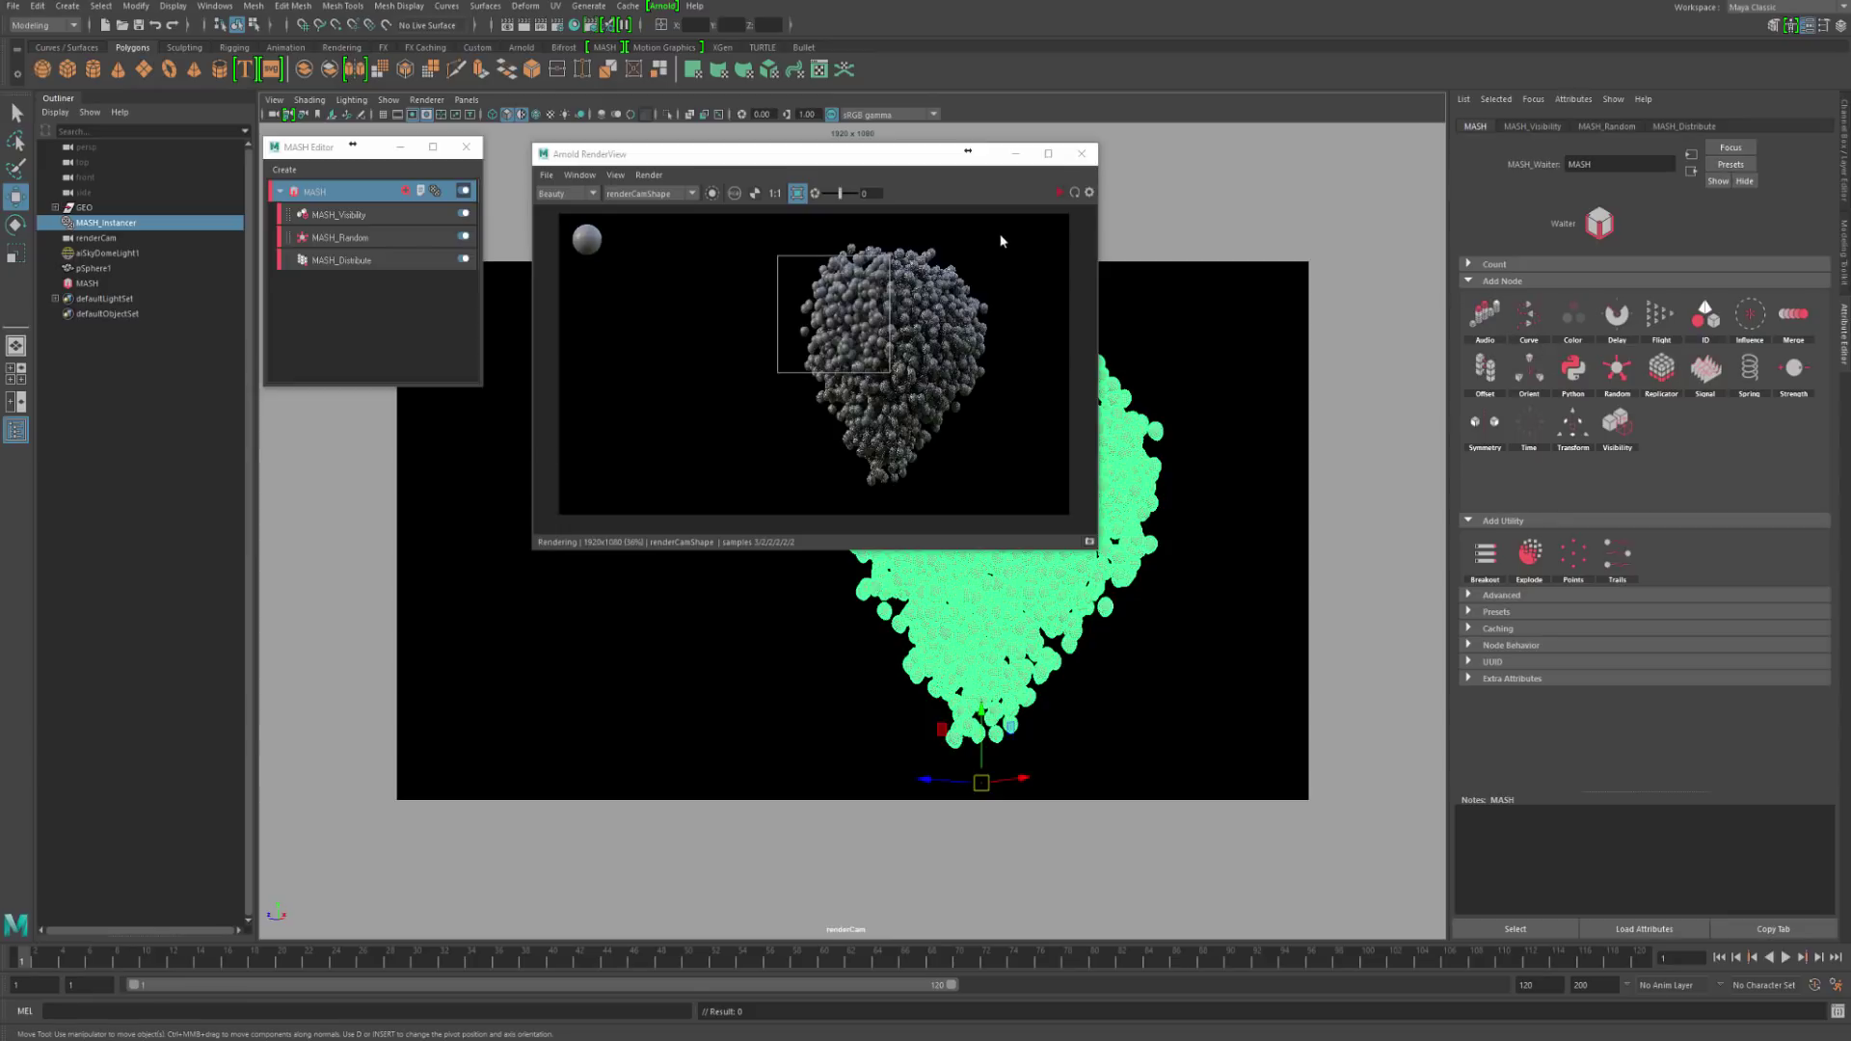
pyautogui.click(340, 217)
pyautogui.click(334, 194)
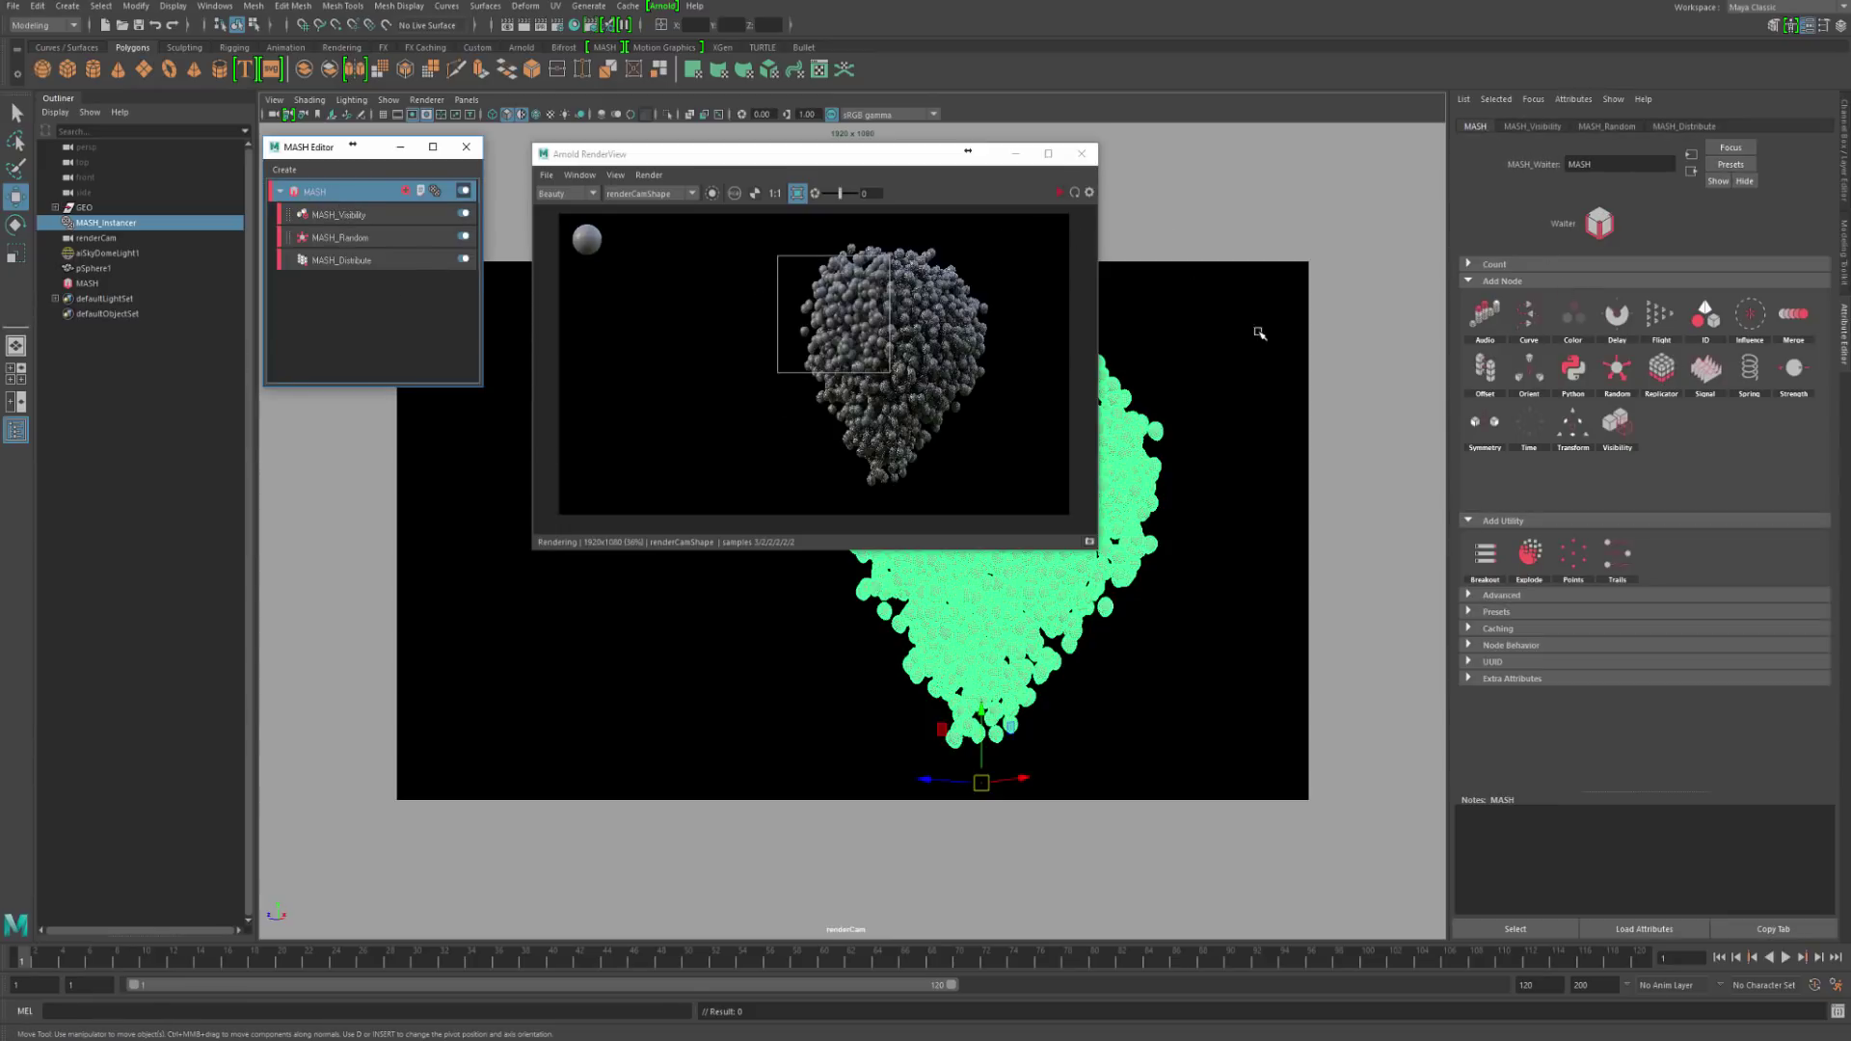
pyautogui.click(423, 188)
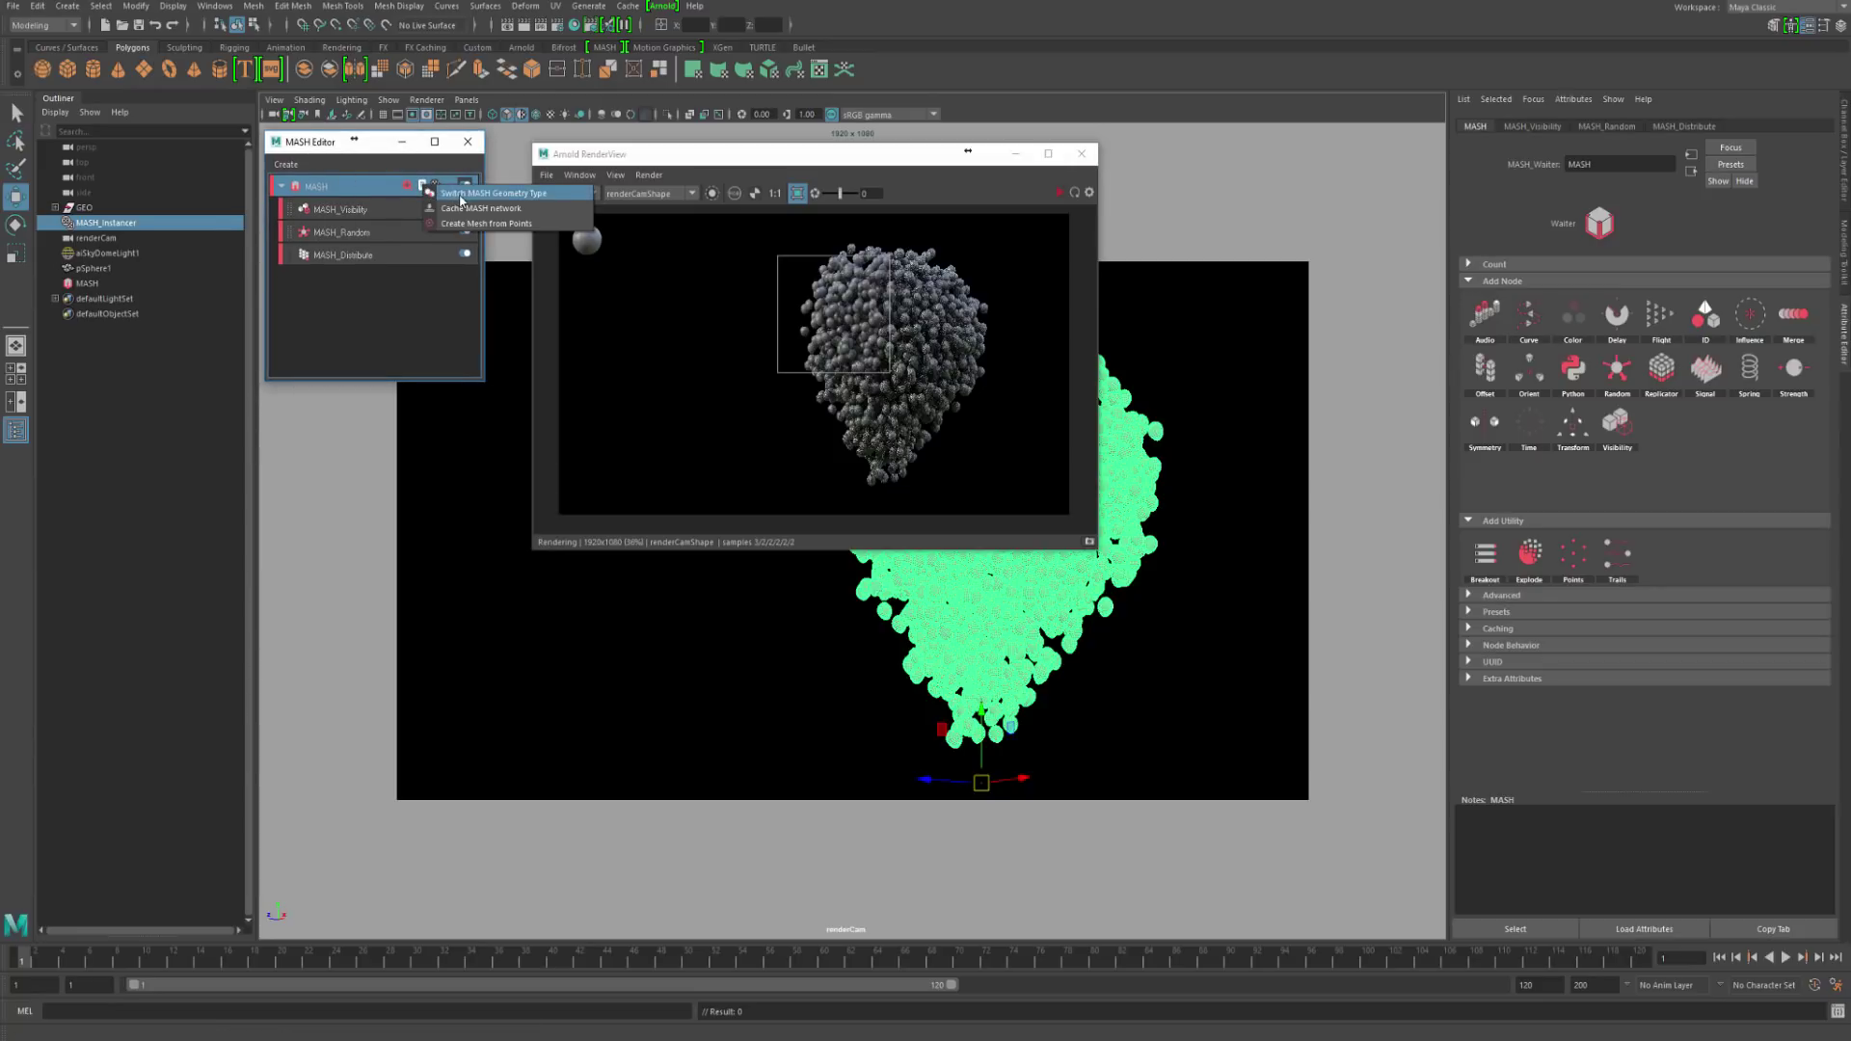
pyautogui.click(328, 145)
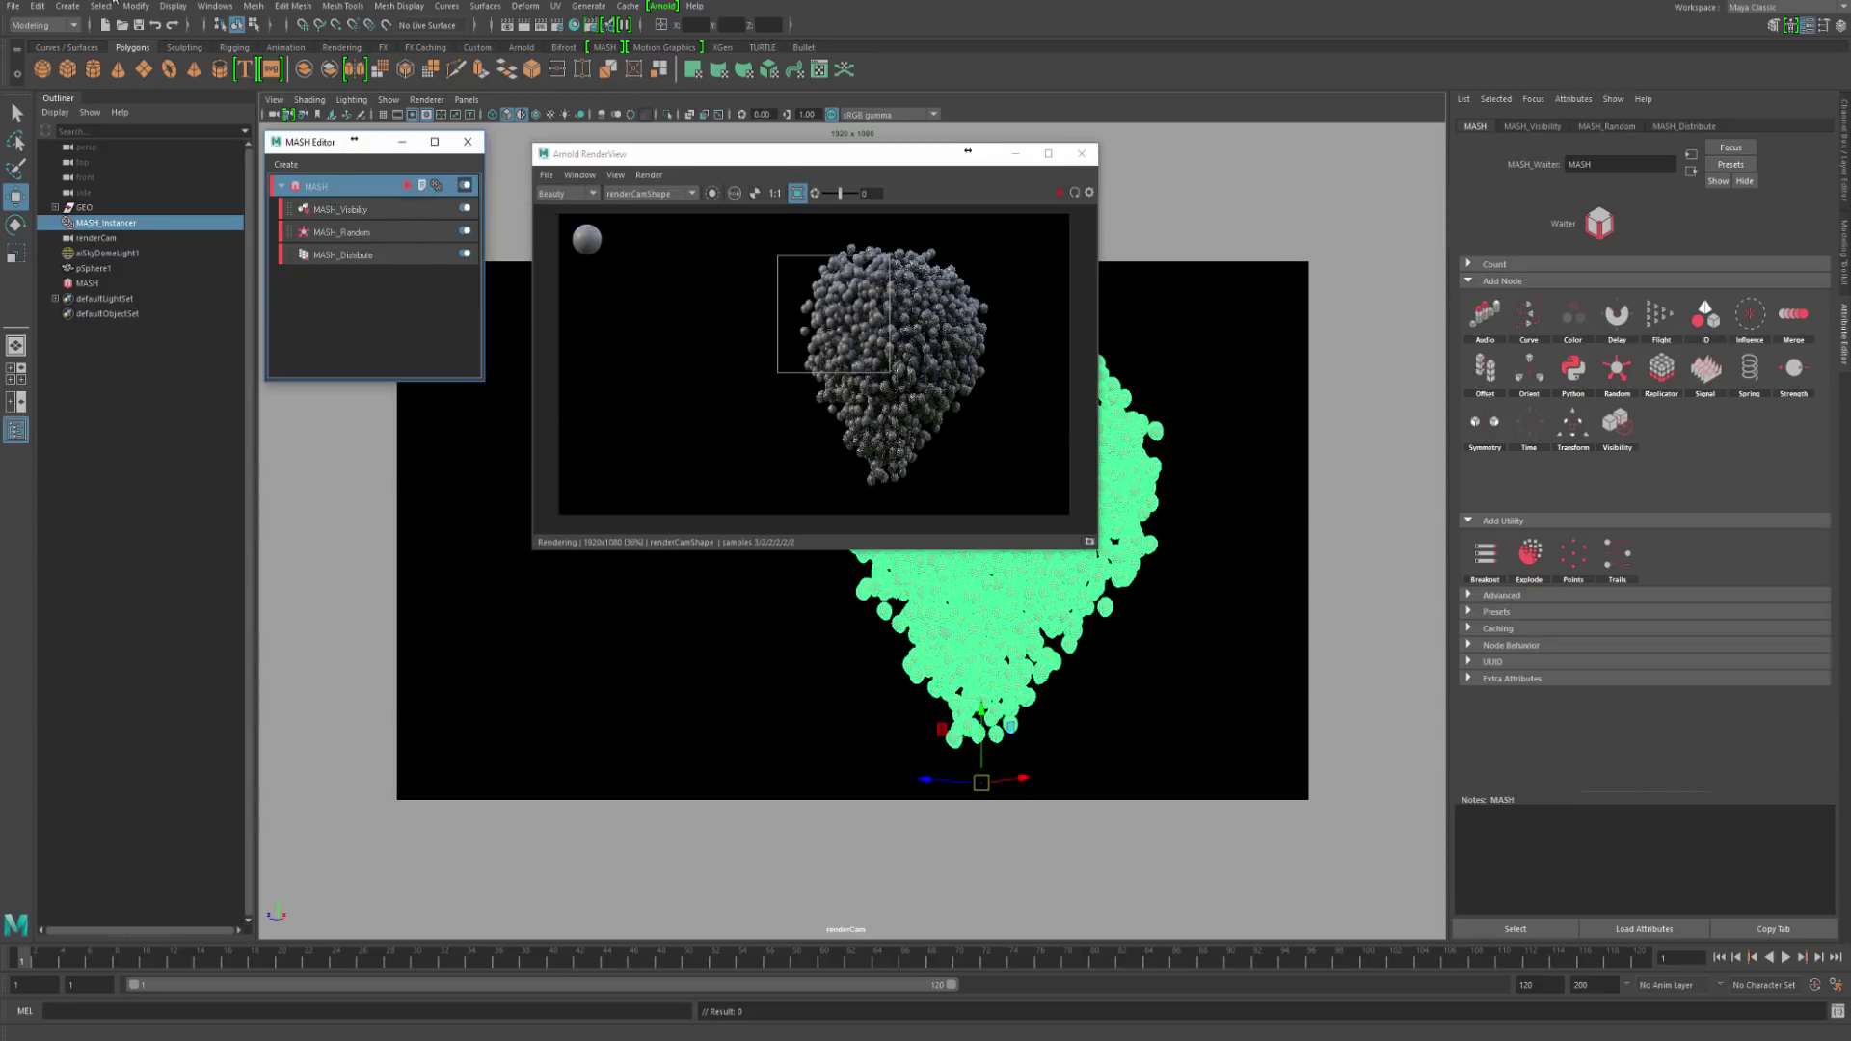
pyautogui.click(136, 6)
pyautogui.moveTo(189, 435)
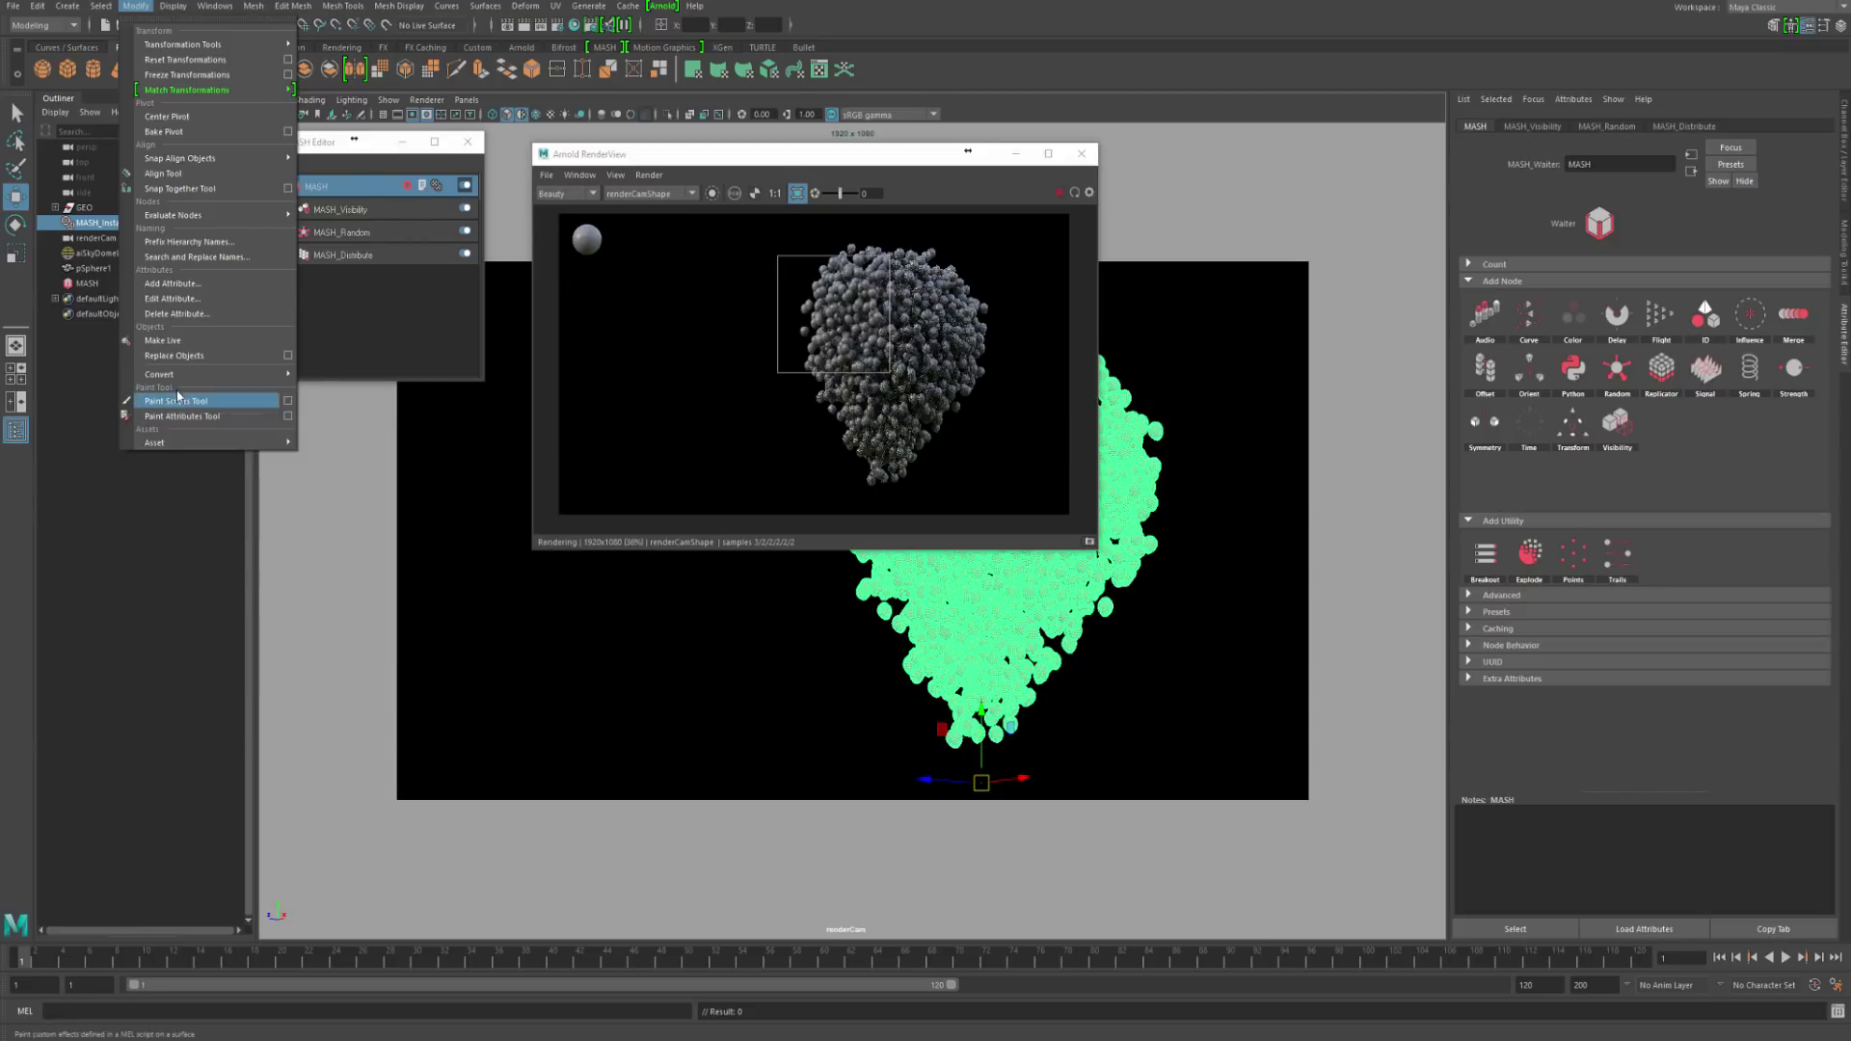
pyautogui.moveTo(199, 378)
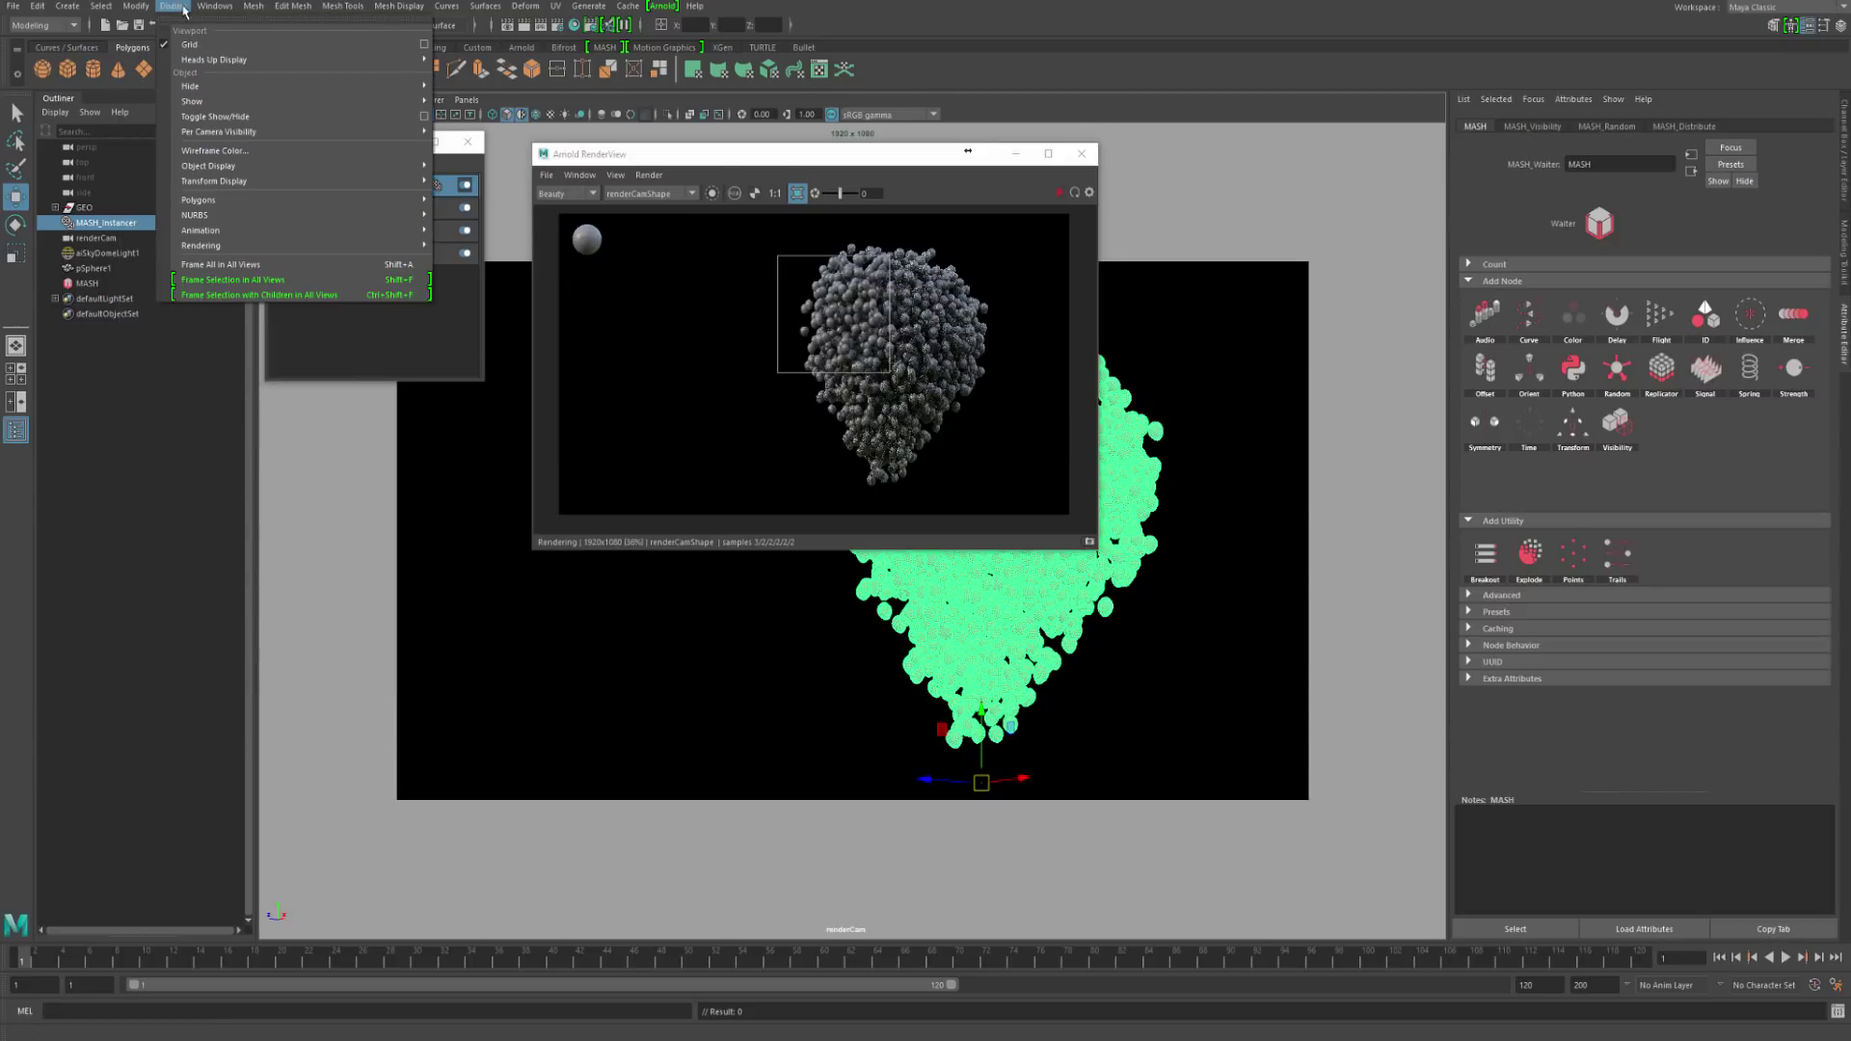
pyautogui.moveTo(128, 8)
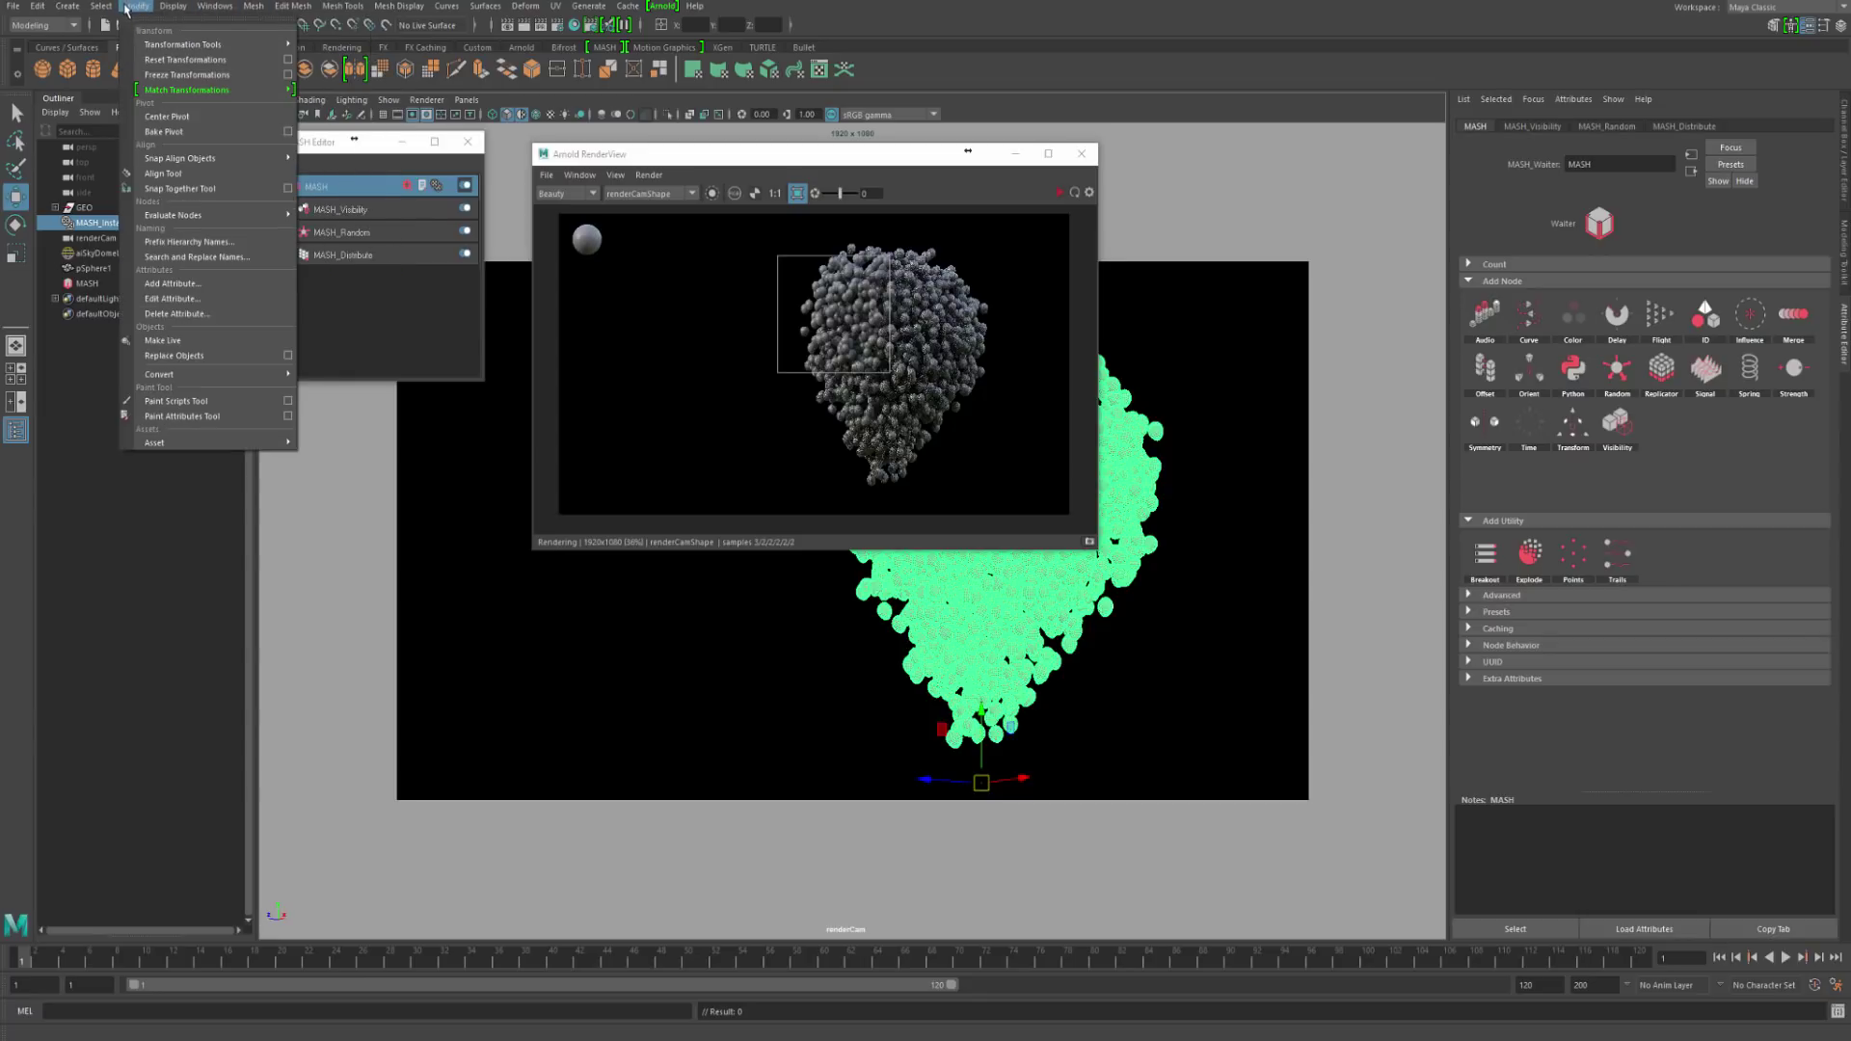
pyautogui.click(420, 316)
# Step: Switch the MASH network's geometry type from instancer to mesh and select MASH_ReproMesh
pyautogui.click(337, 187)
pyautogui.click(421, 187)
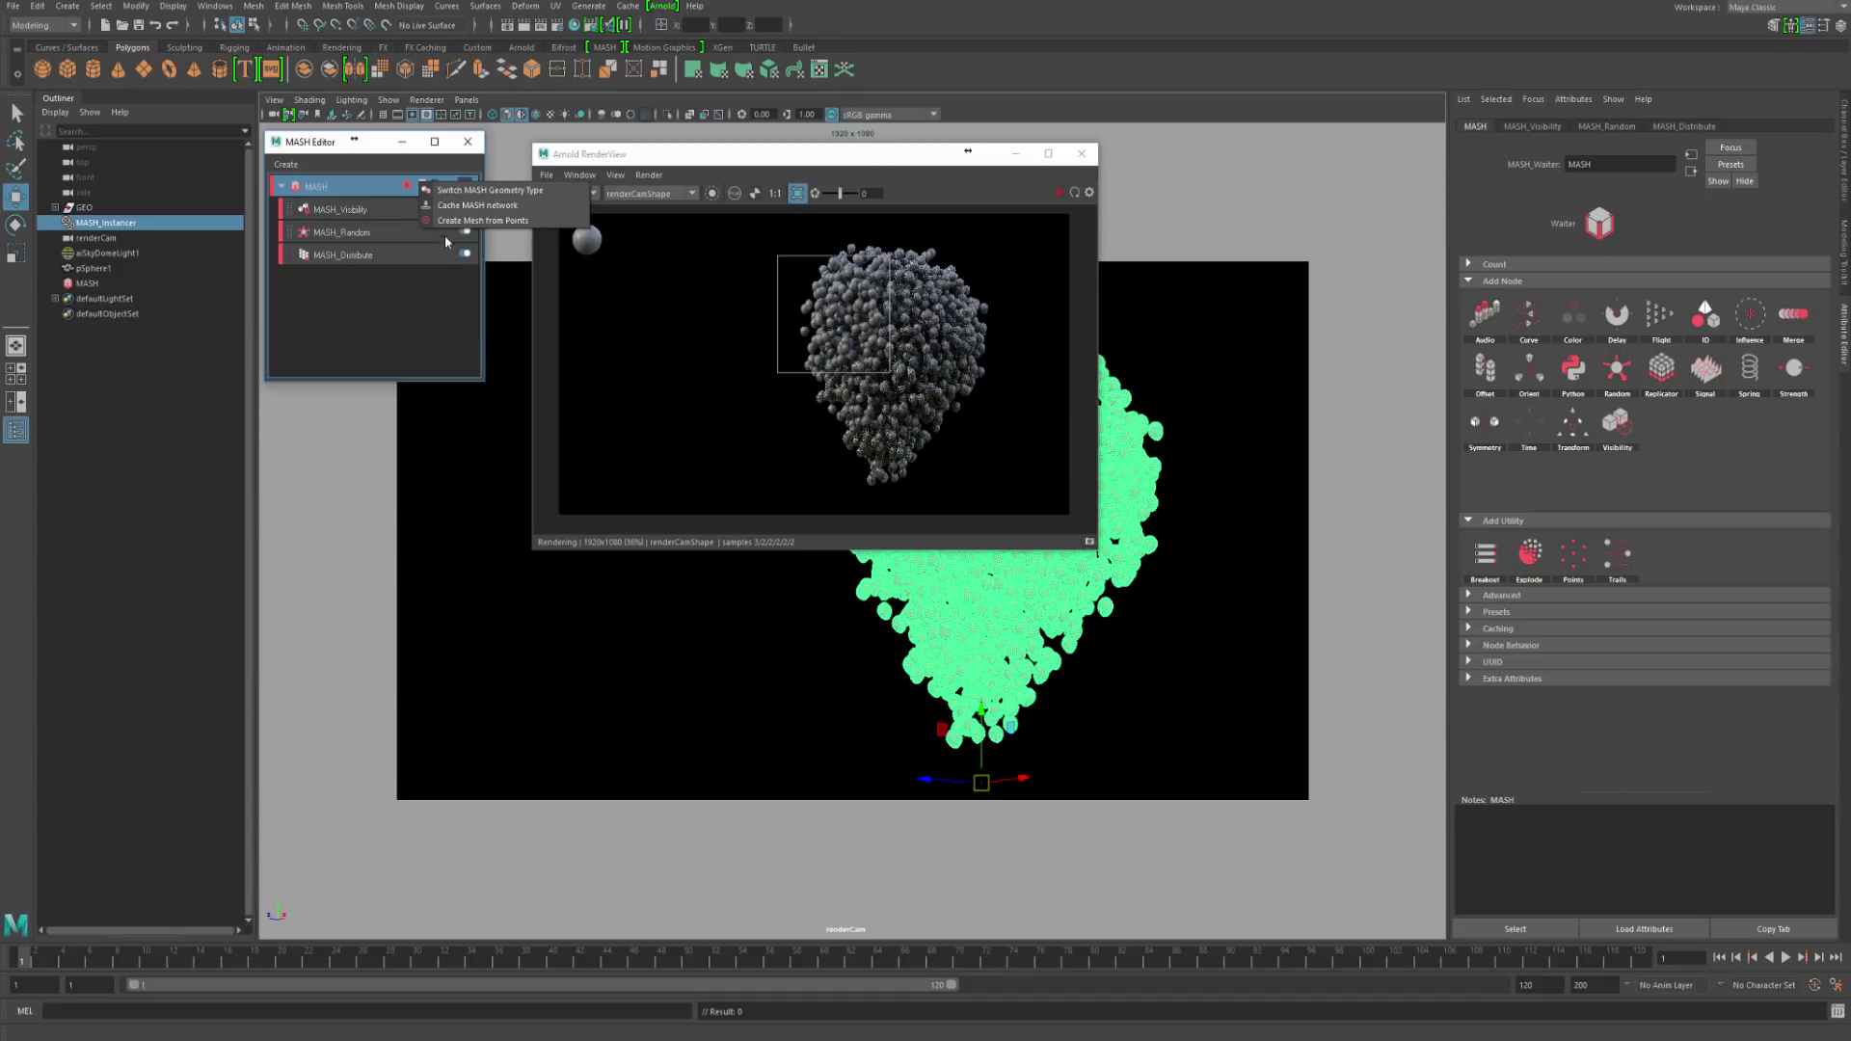
pyautogui.click(462, 191)
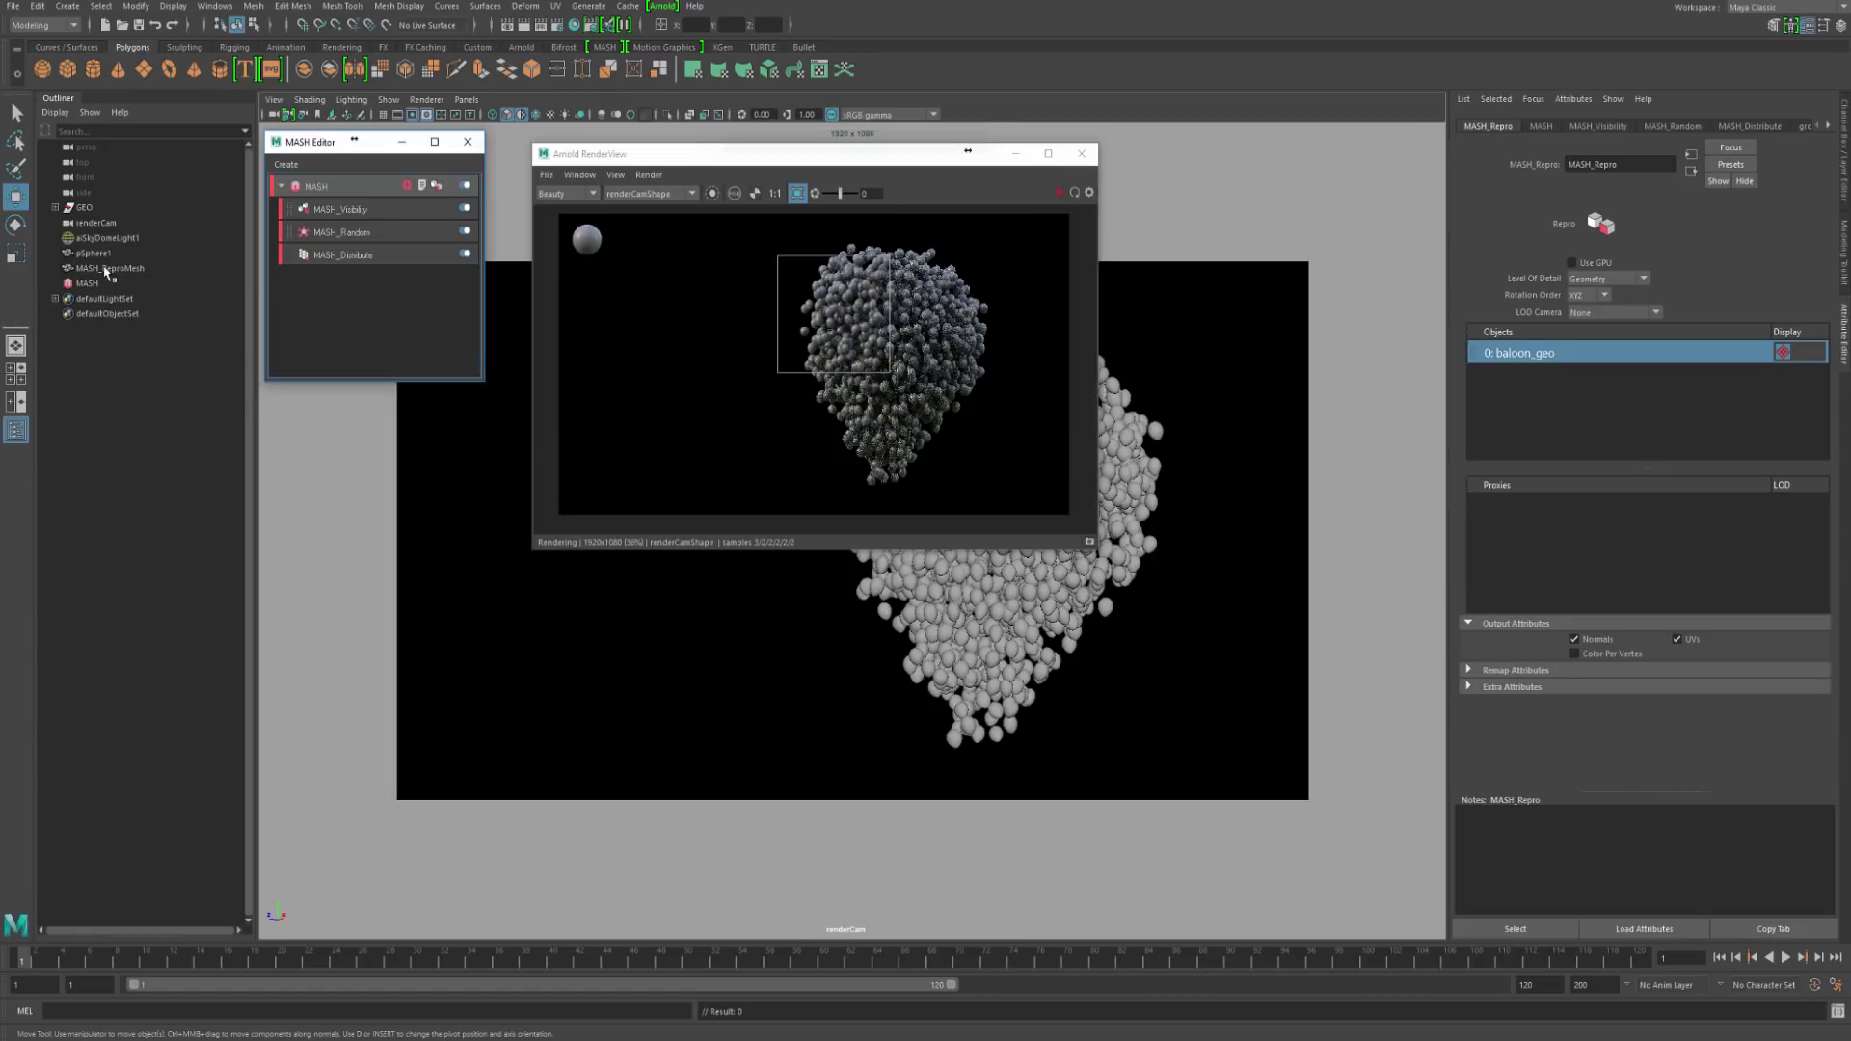
pyautogui.click(108, 269)
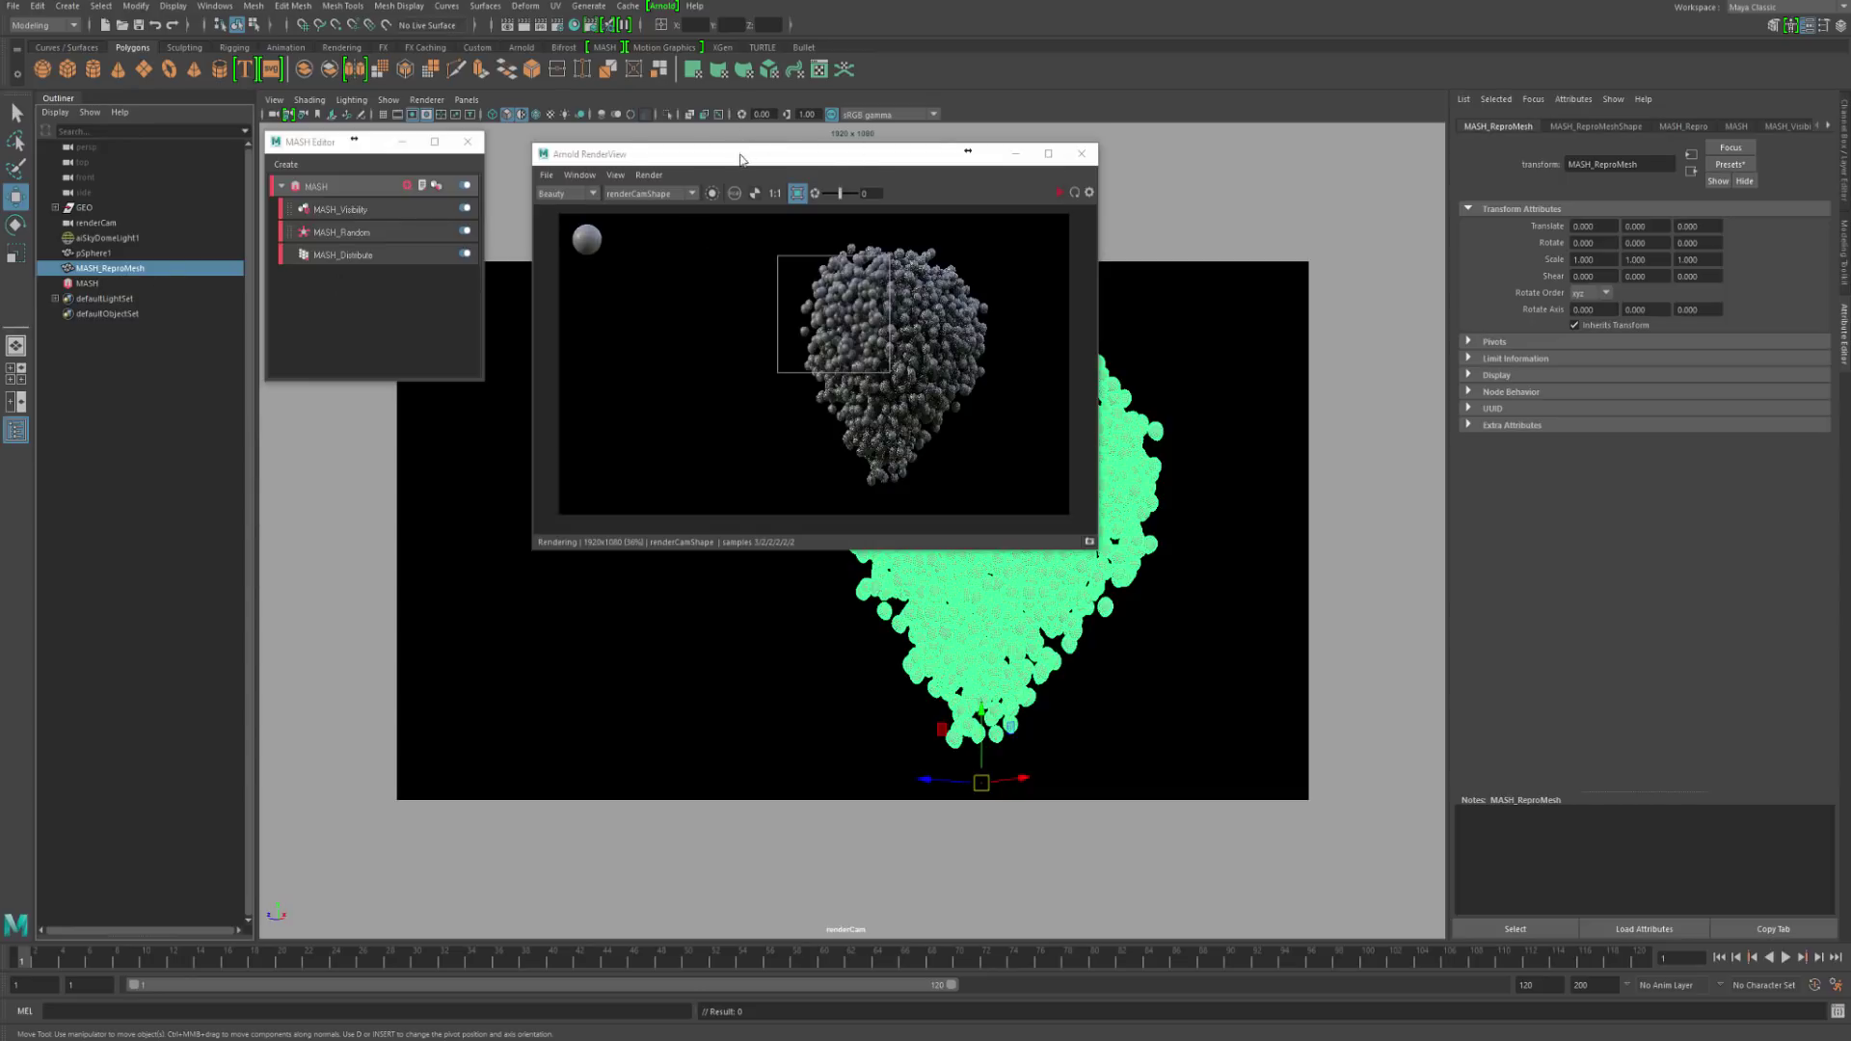
pyautogui.moveTo(744, 155)
pyautogui.mouseDown()
pyautogui.moveTo(699, 135)
pyautogui.moveTo(713, 141)
pyautogui.mouseUp()
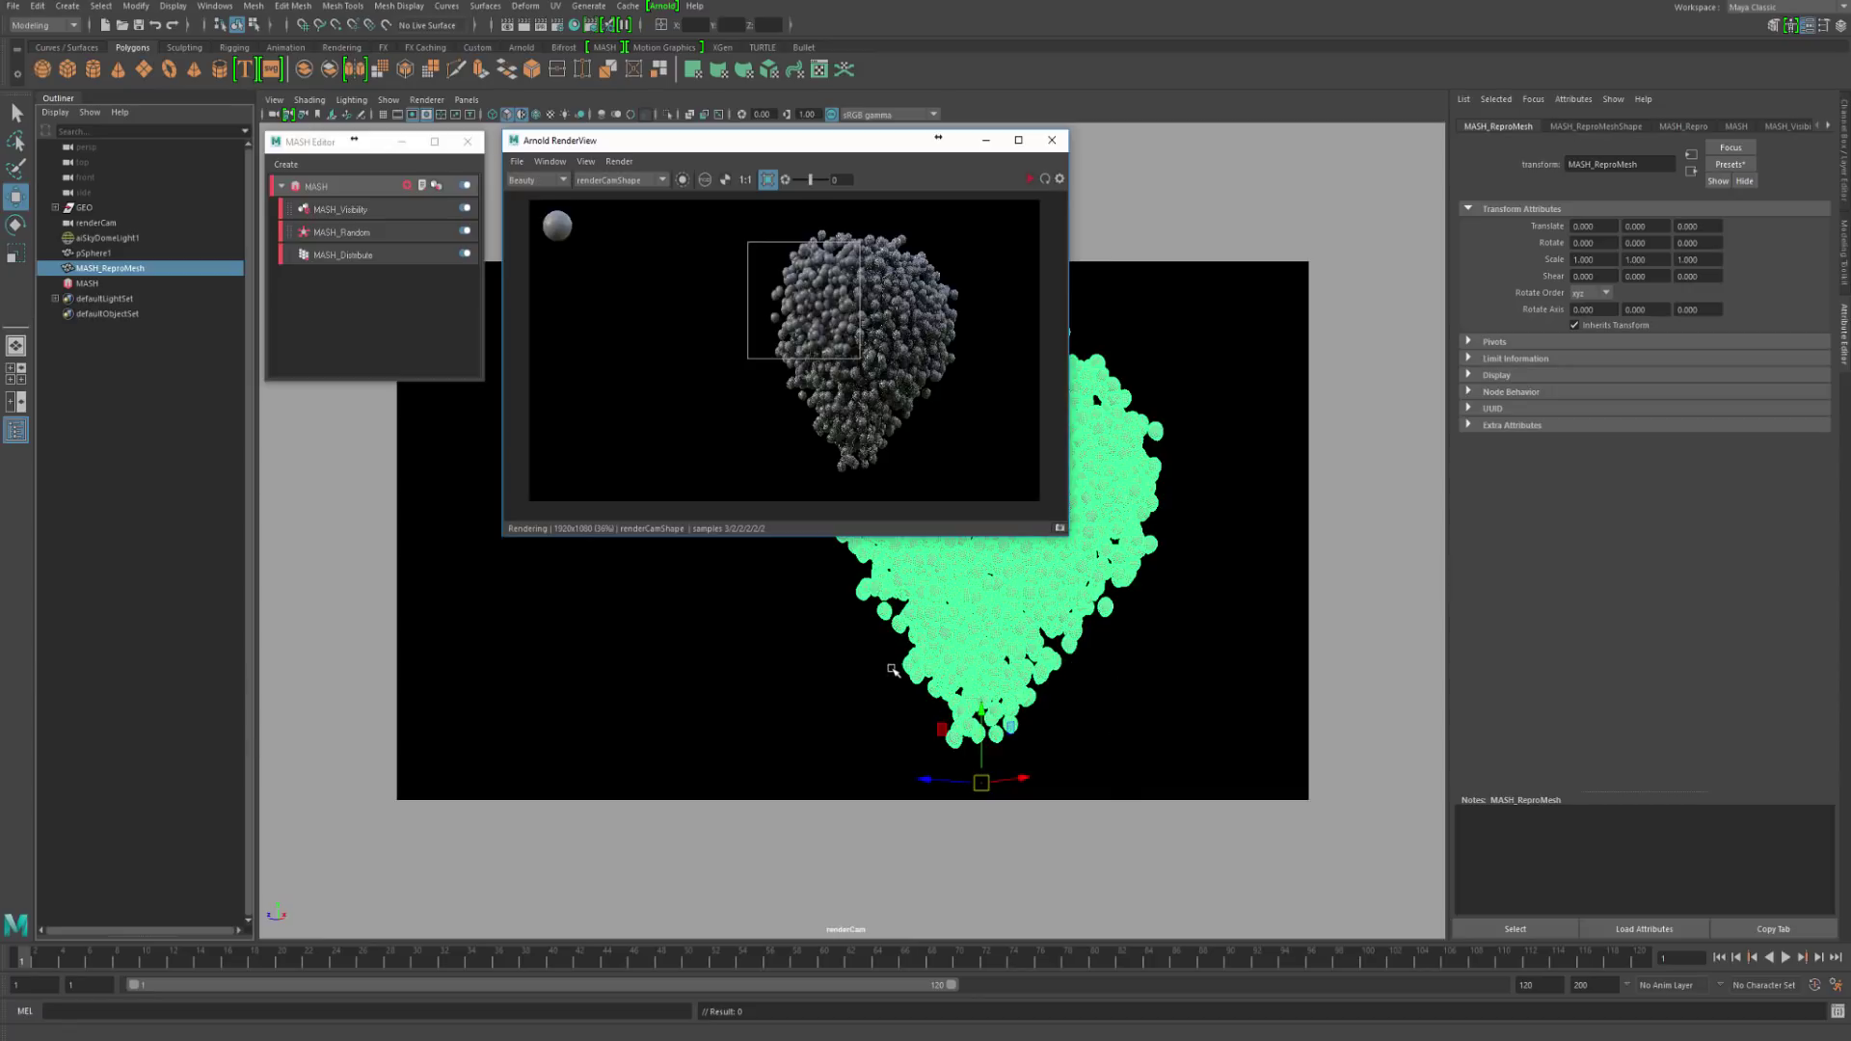
pyautogui.click(863, 644)
pyautogui.click(865, 642)
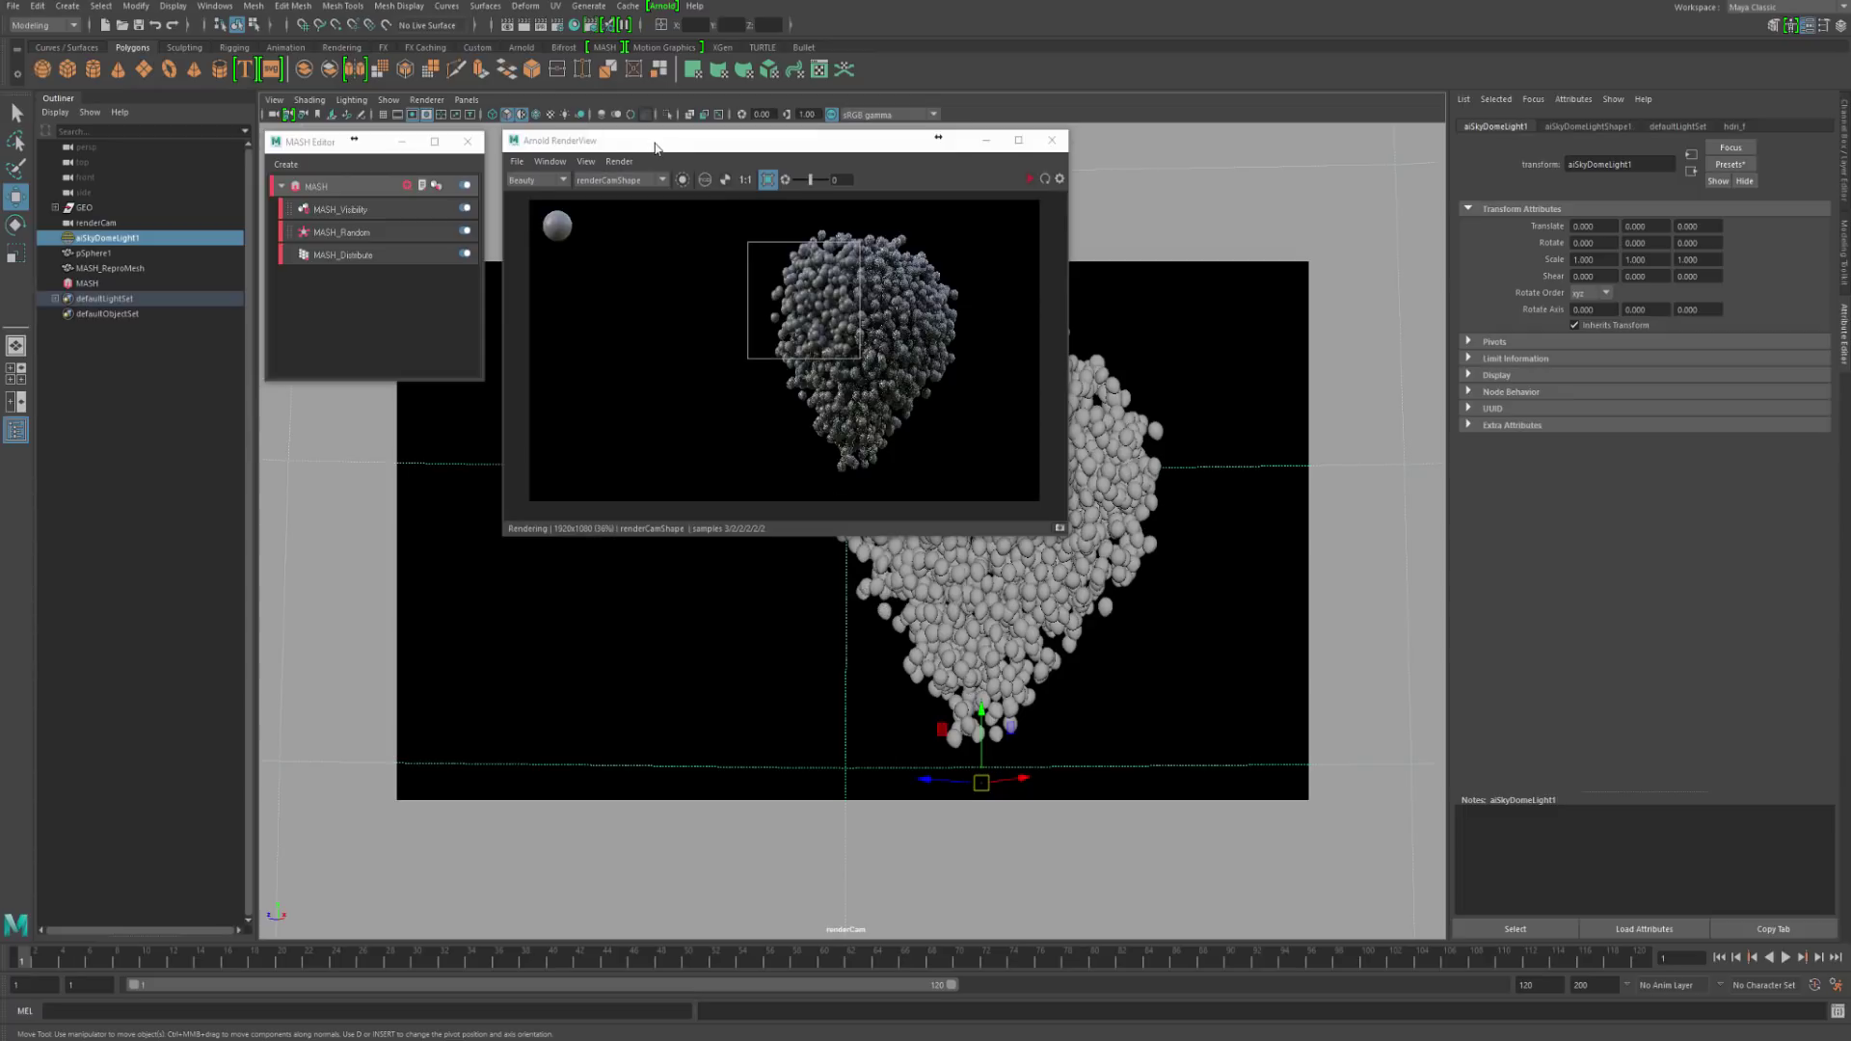
pyautogui.moveTo(669, 155); pyautogui.dragTo(677, 156)
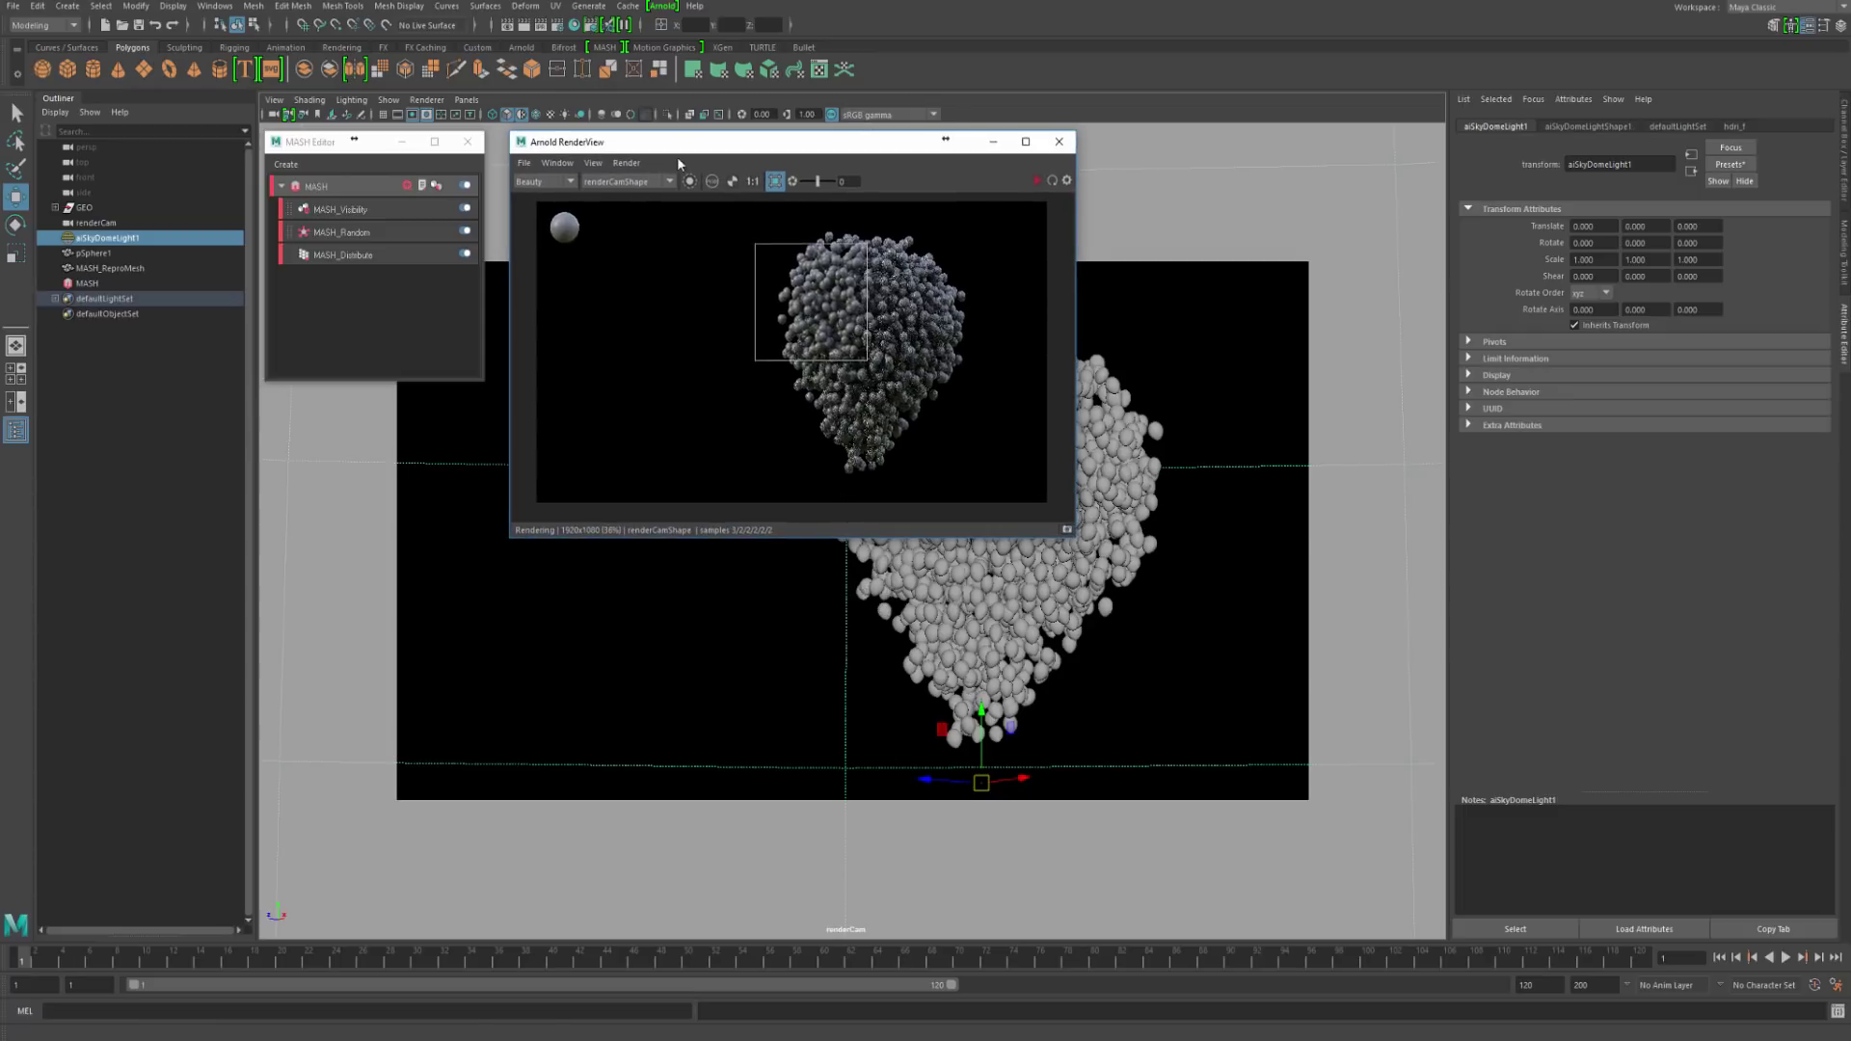
pyautogui.click(915, 657)
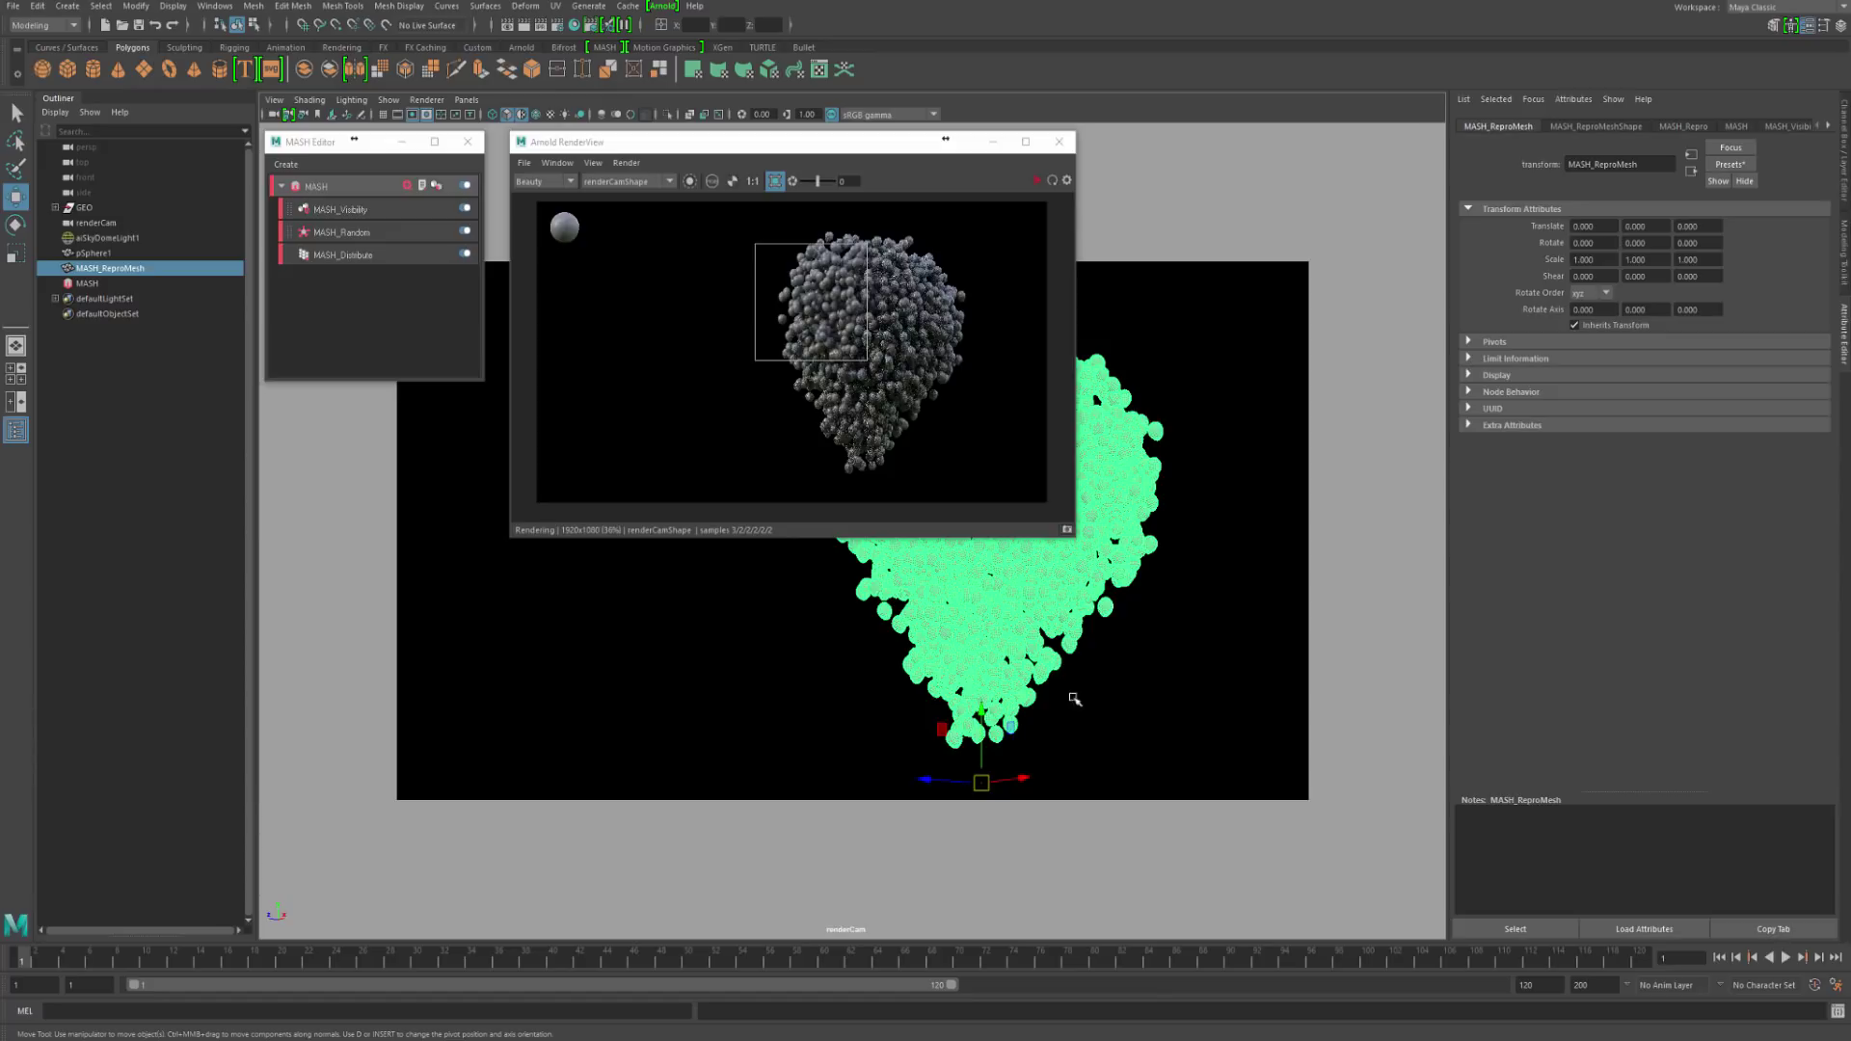
pyautogui.moveTo(636, 155); pyautogui.dragTo(637, 155)
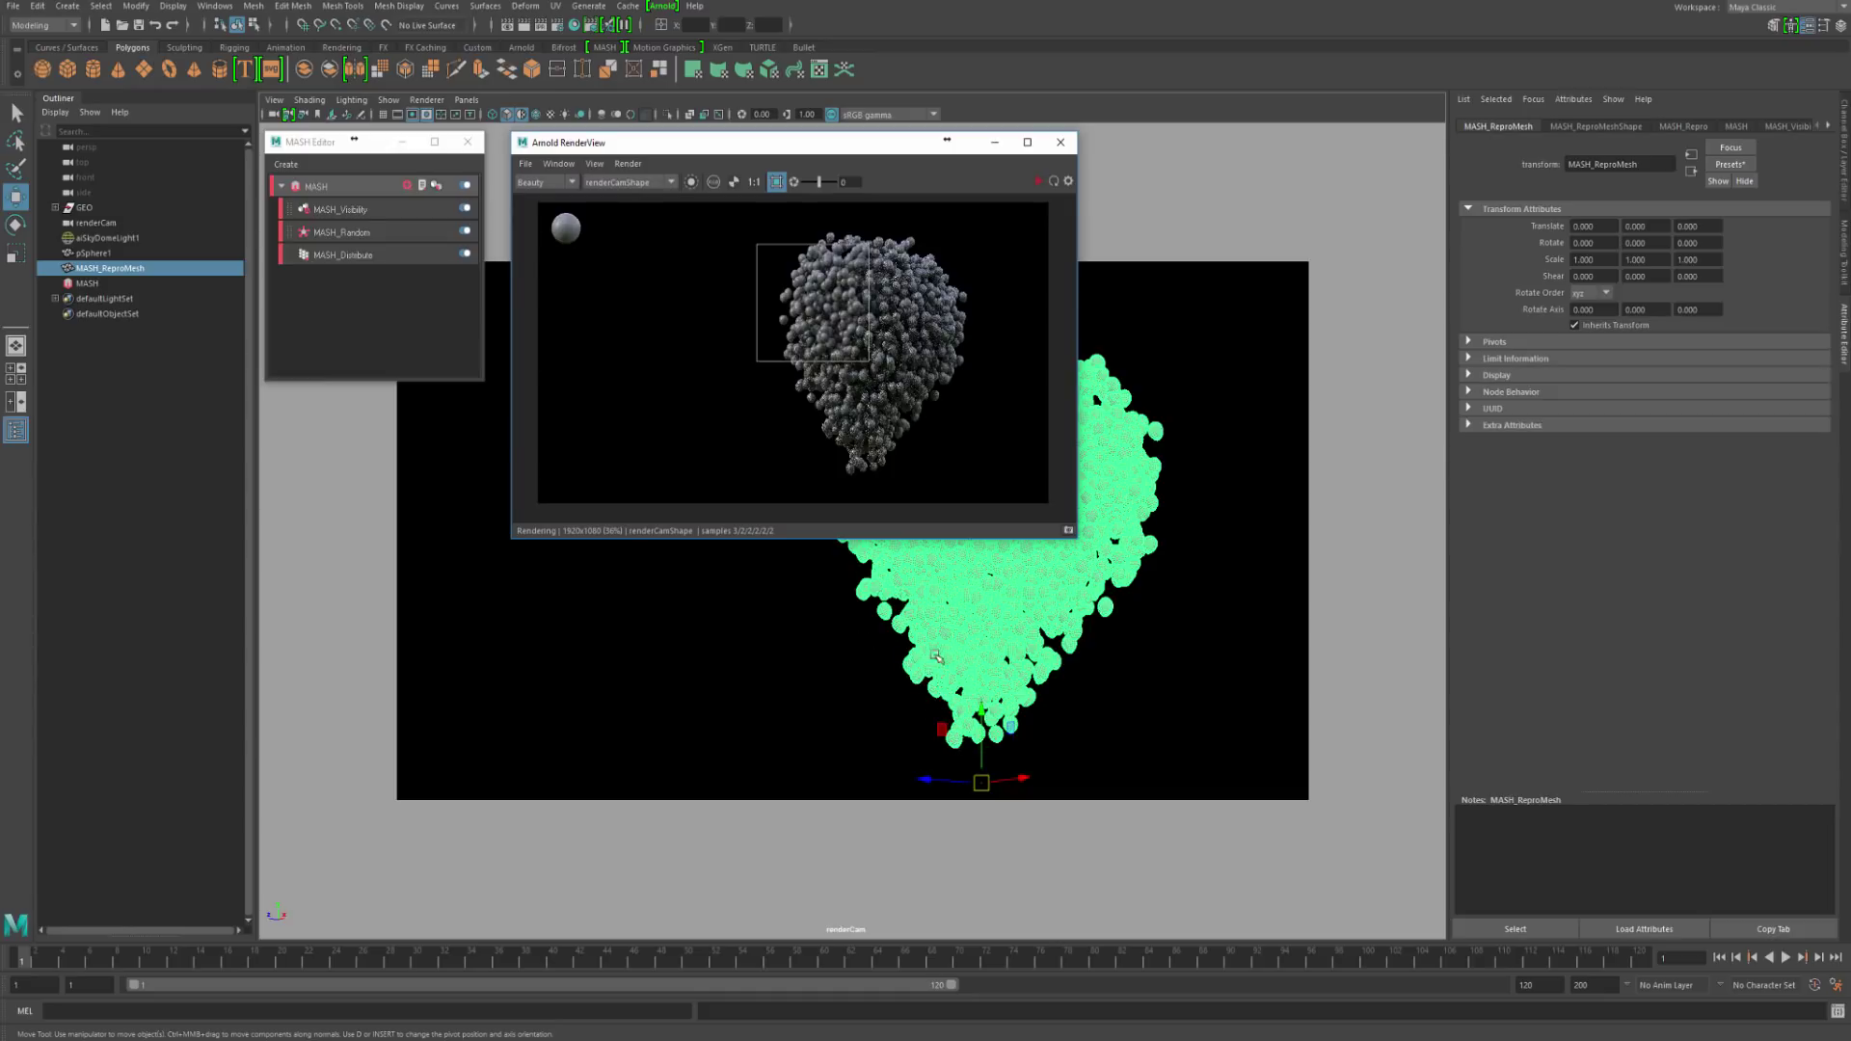
# Step: Select the MASH network in the MASH Editor and add a Color node to it
pyautogui.click(1066, 768)
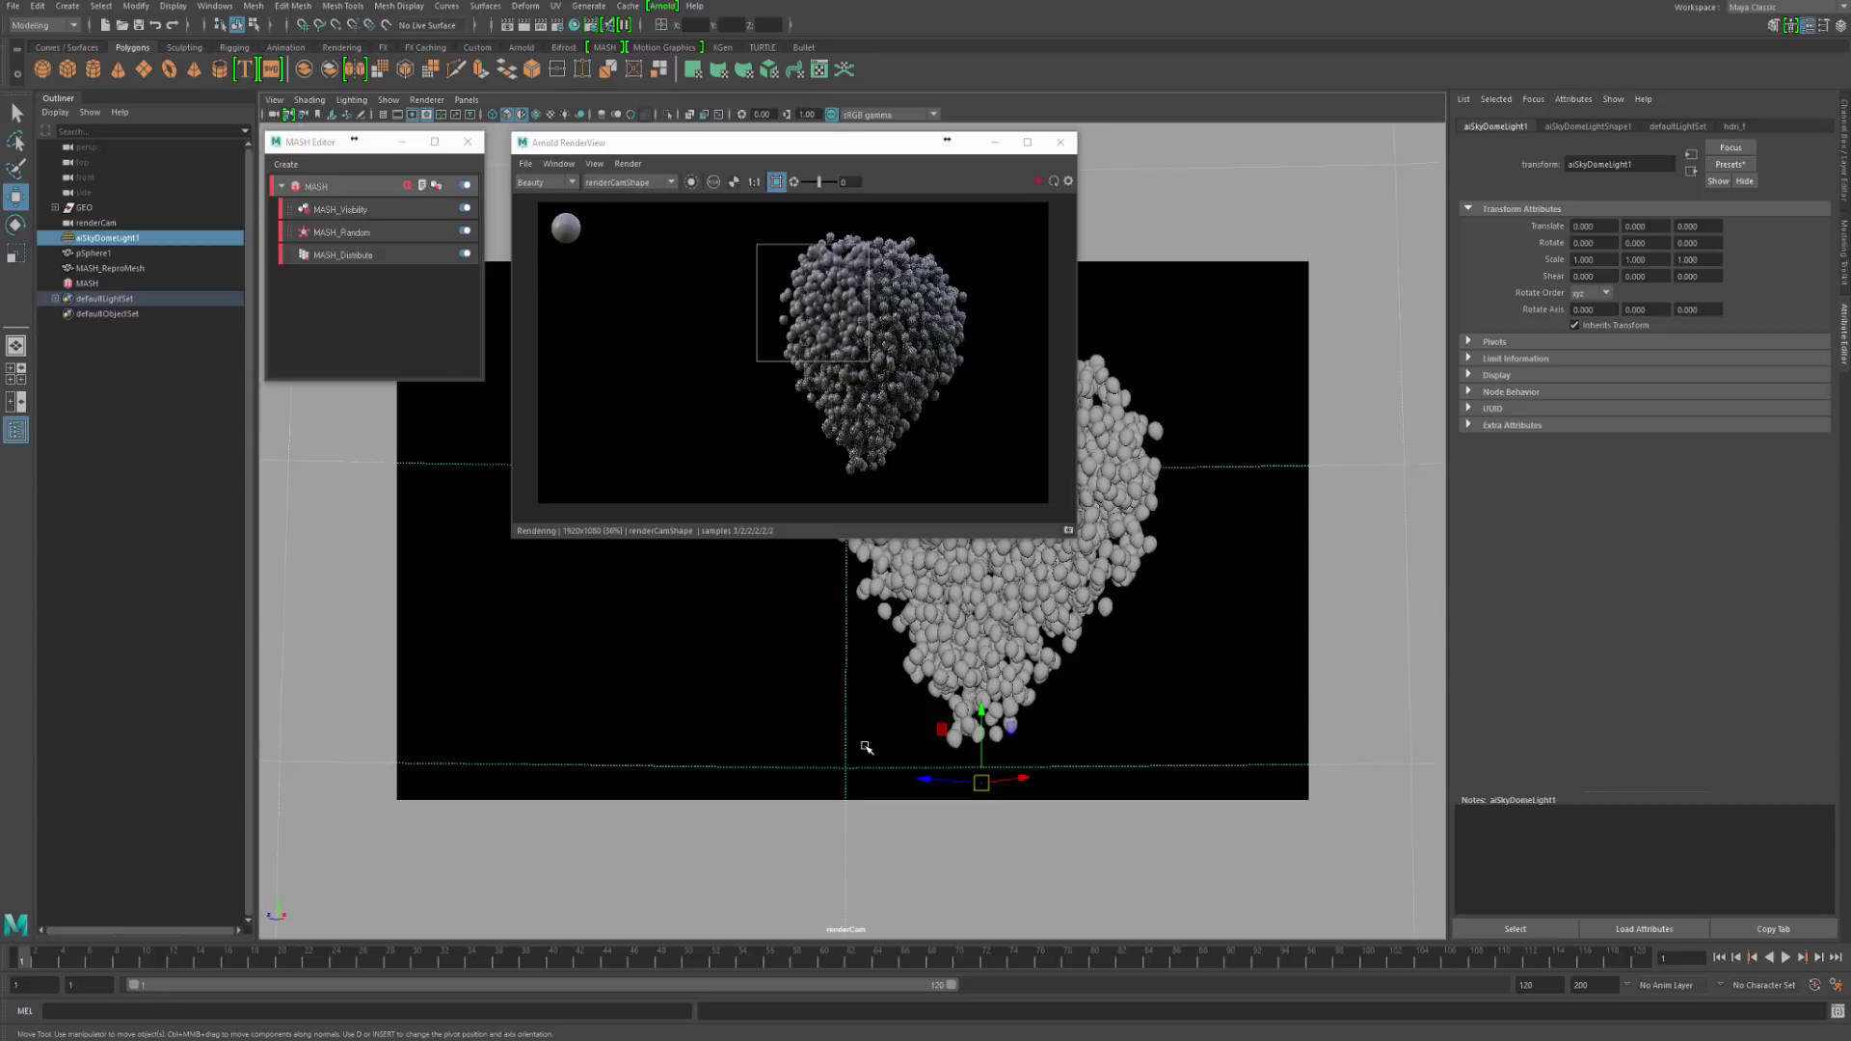
pyautogui.moveTo(631, 145); pyautogui.dragTo(628, 156)
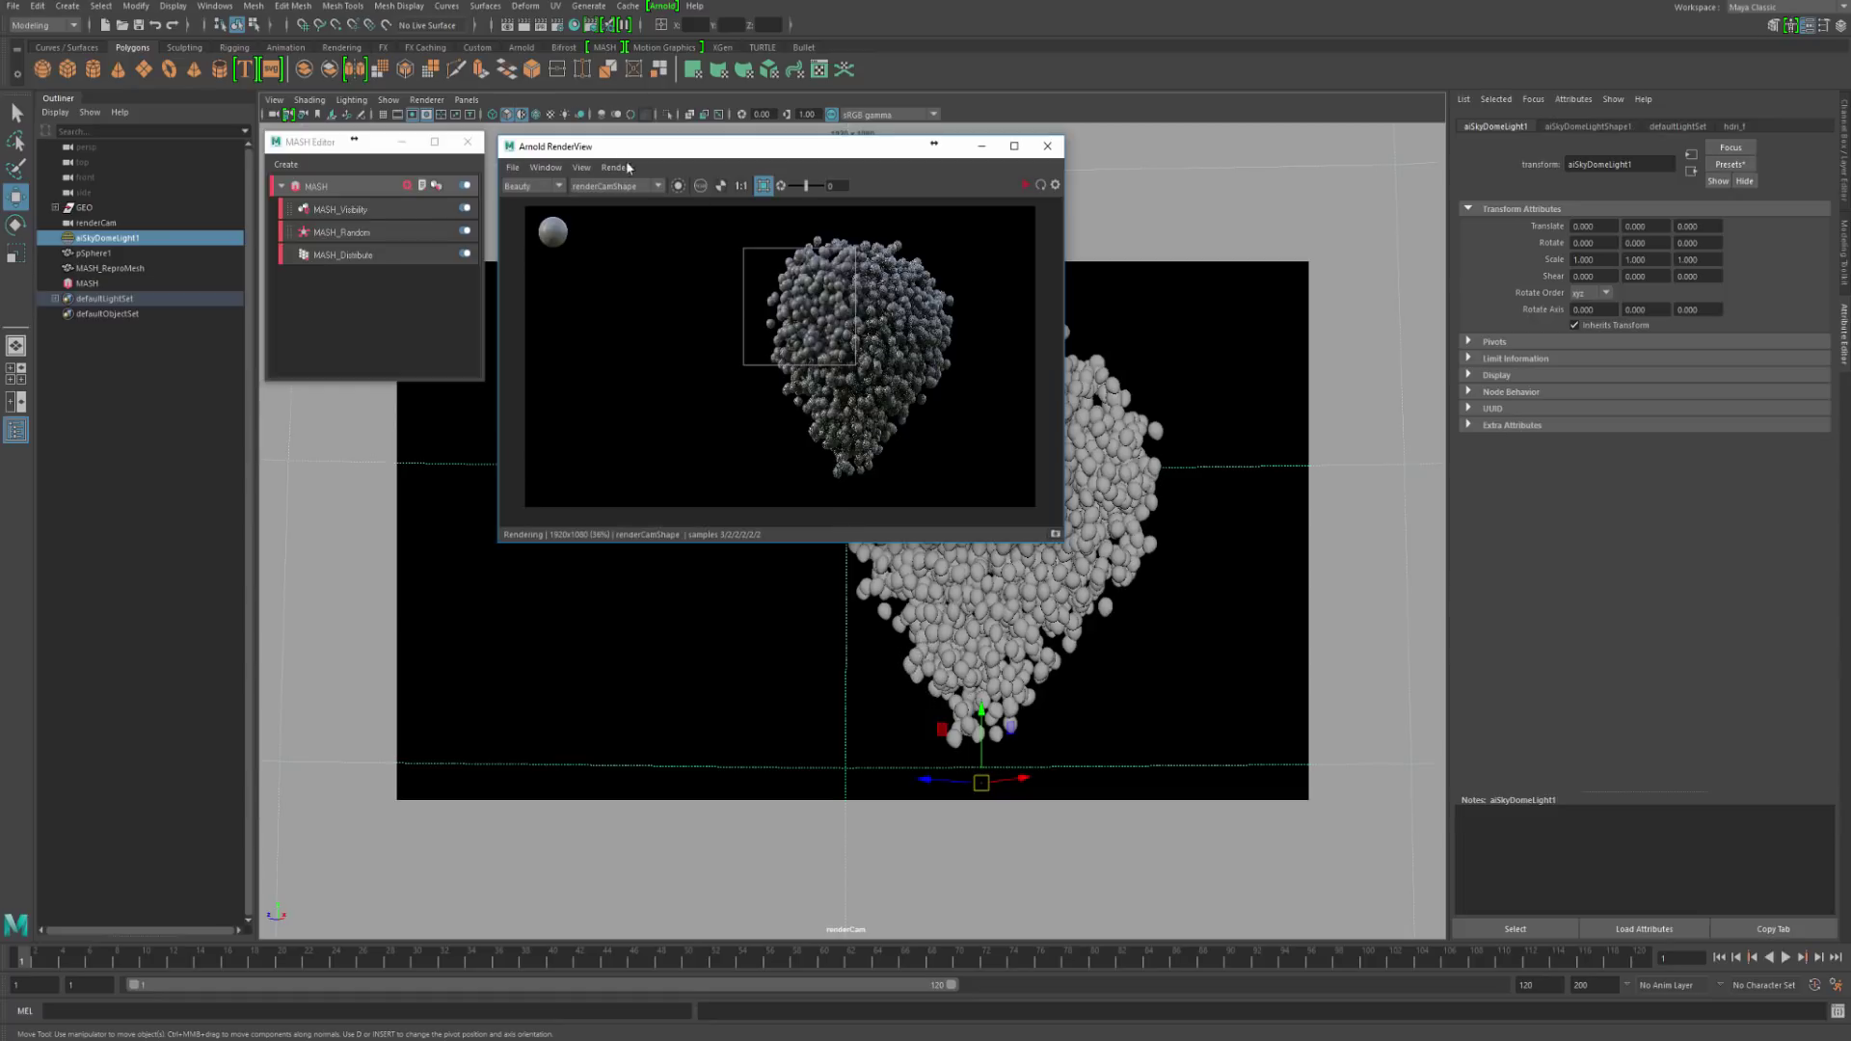
pyautogui.click(326, 188)
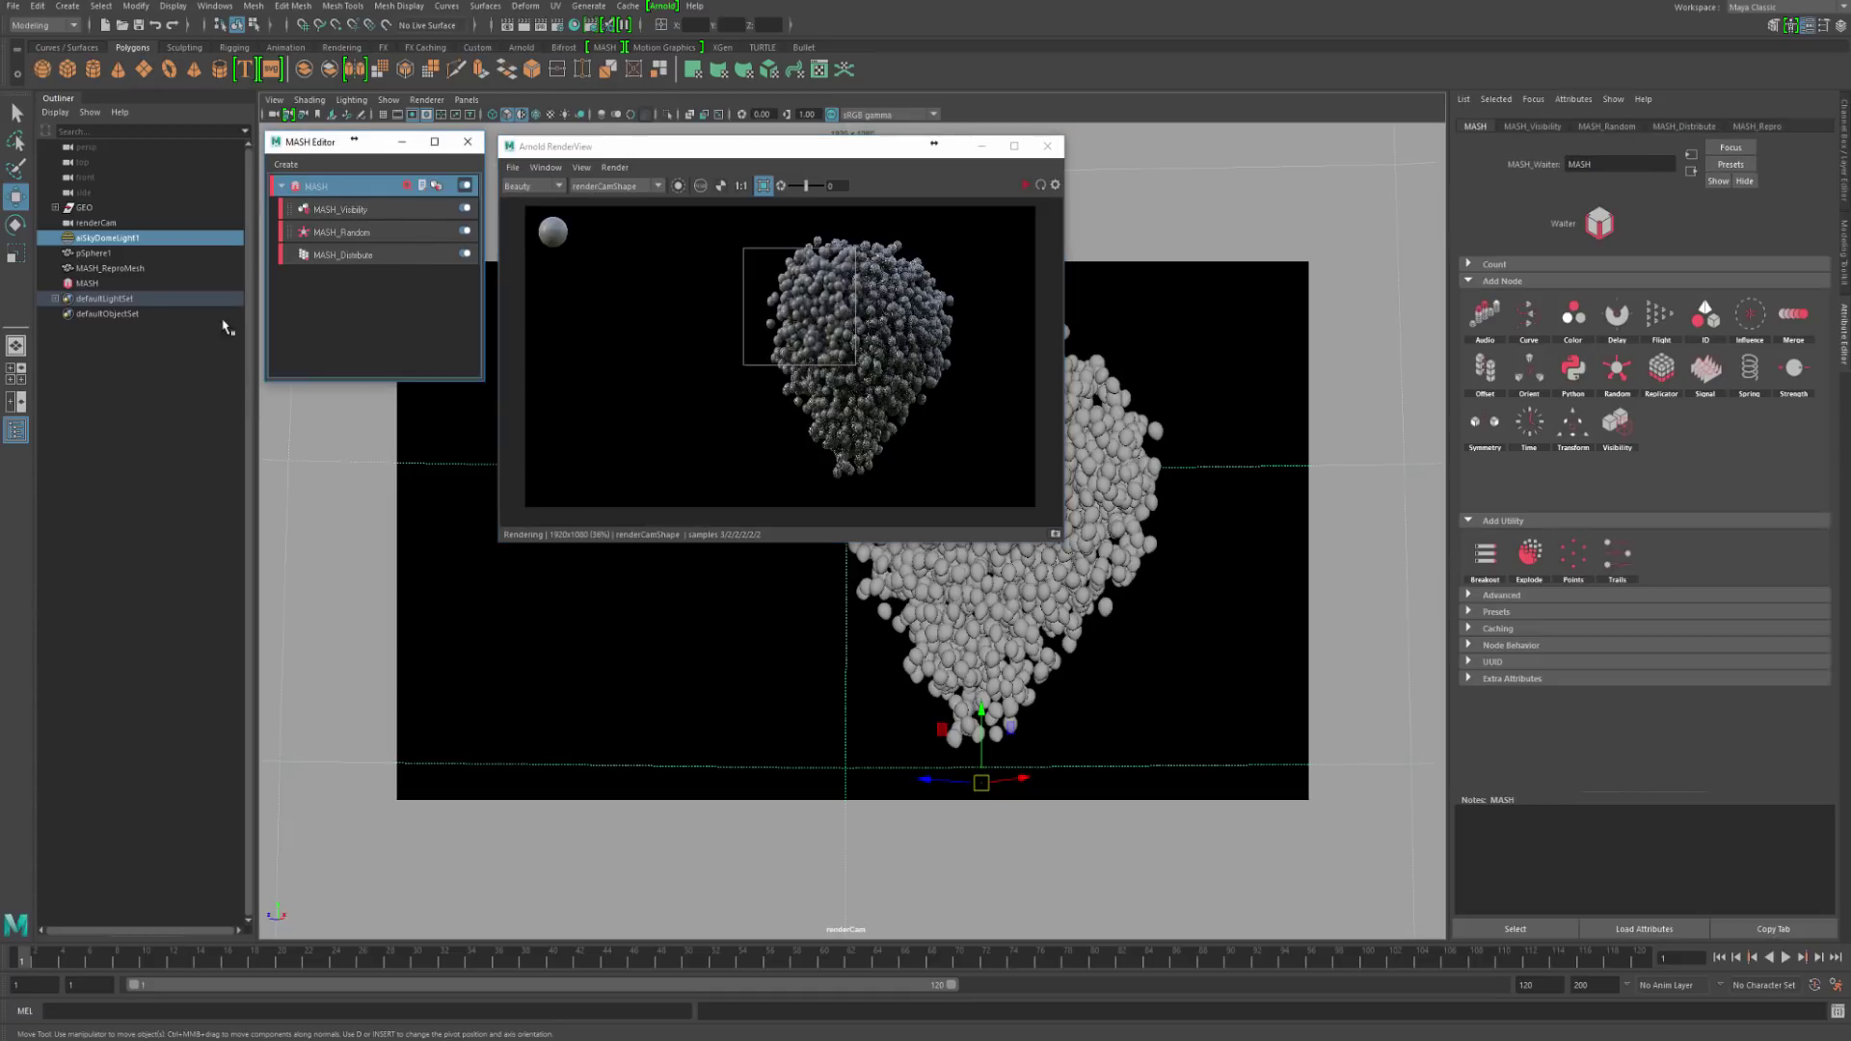
pyautogui.click(115, 268)
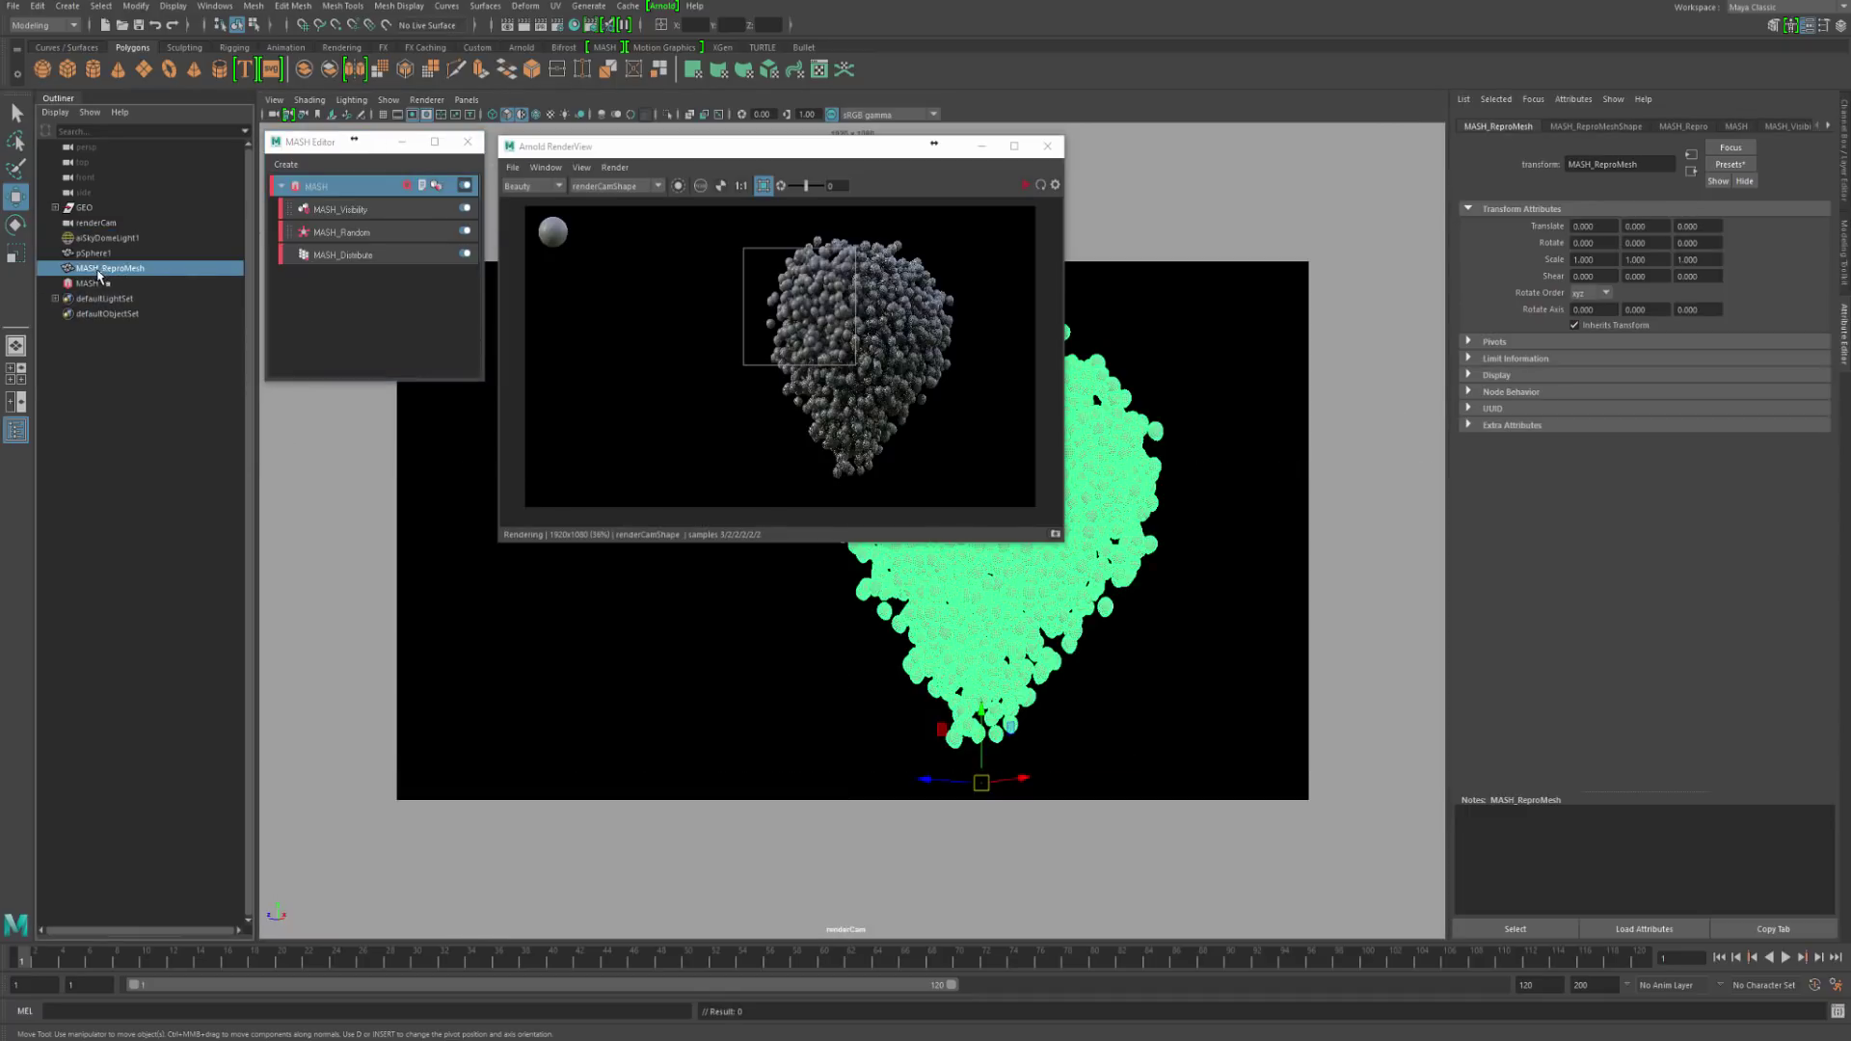
pyautogui.click(326, 186)
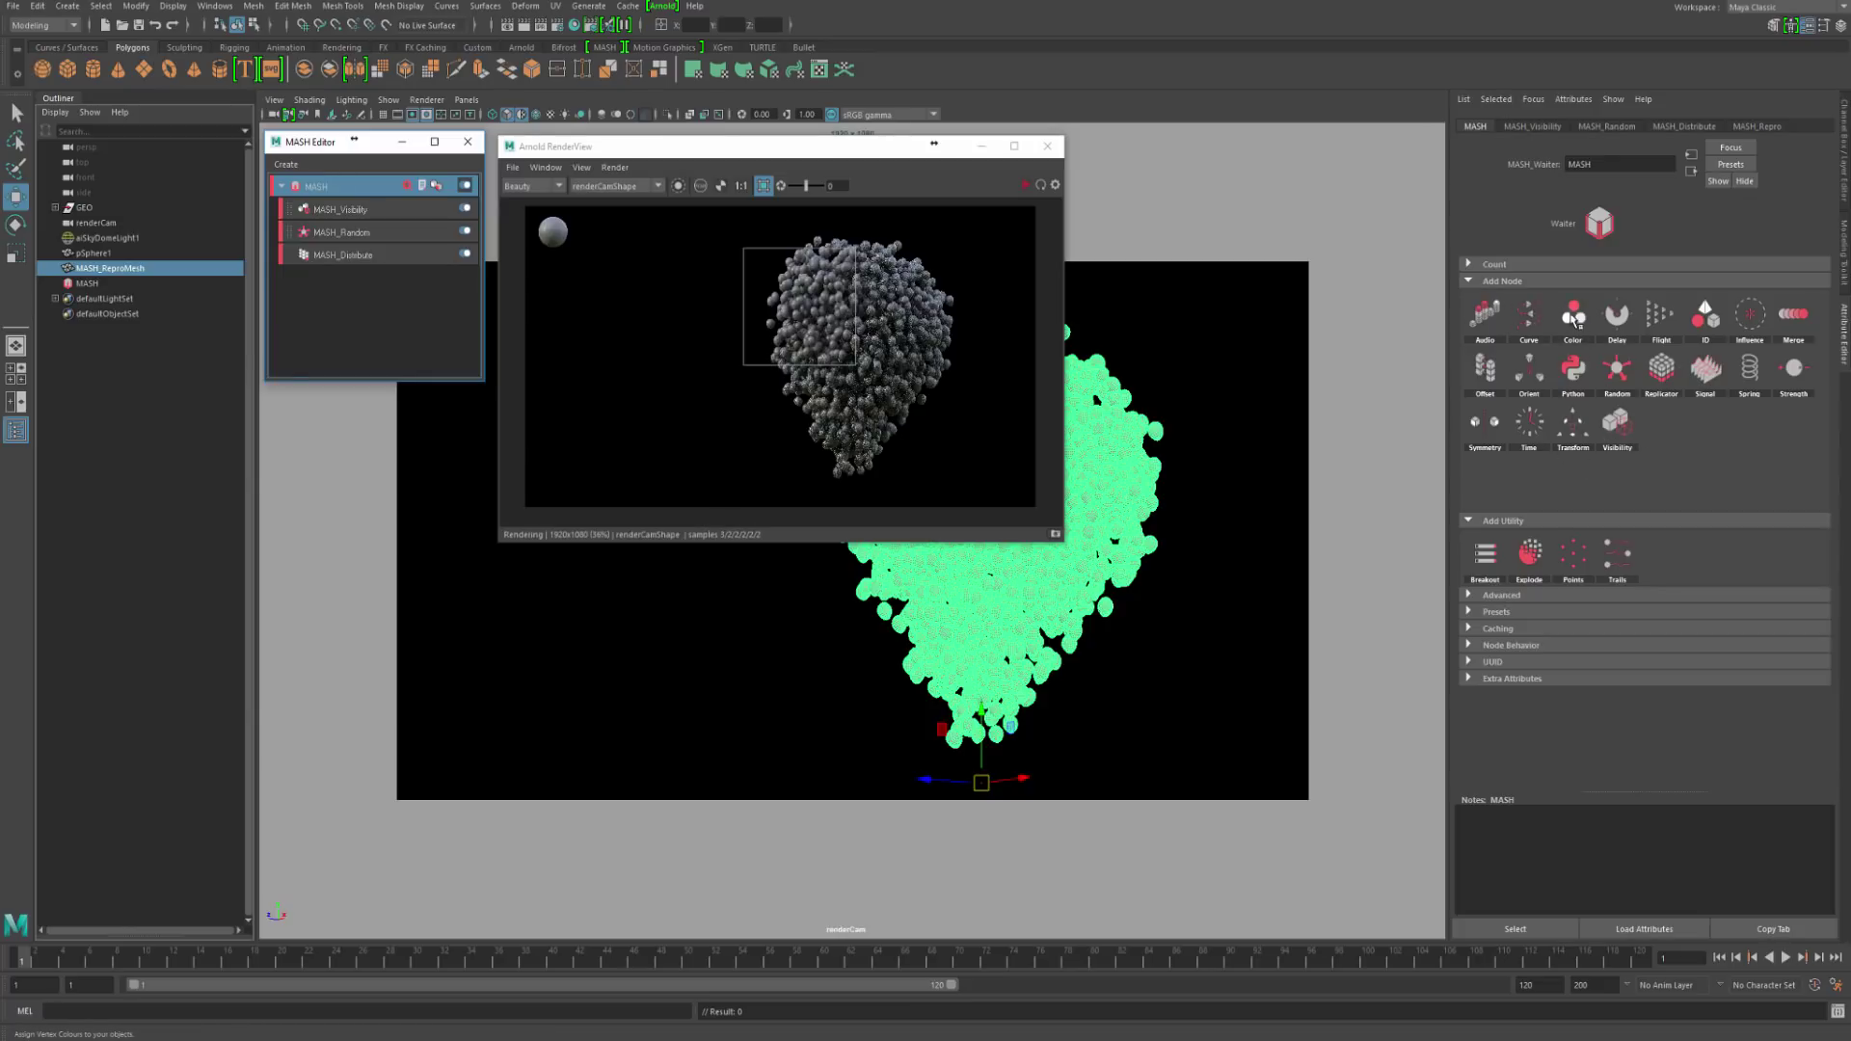
pyautogui.click(1573, 317)
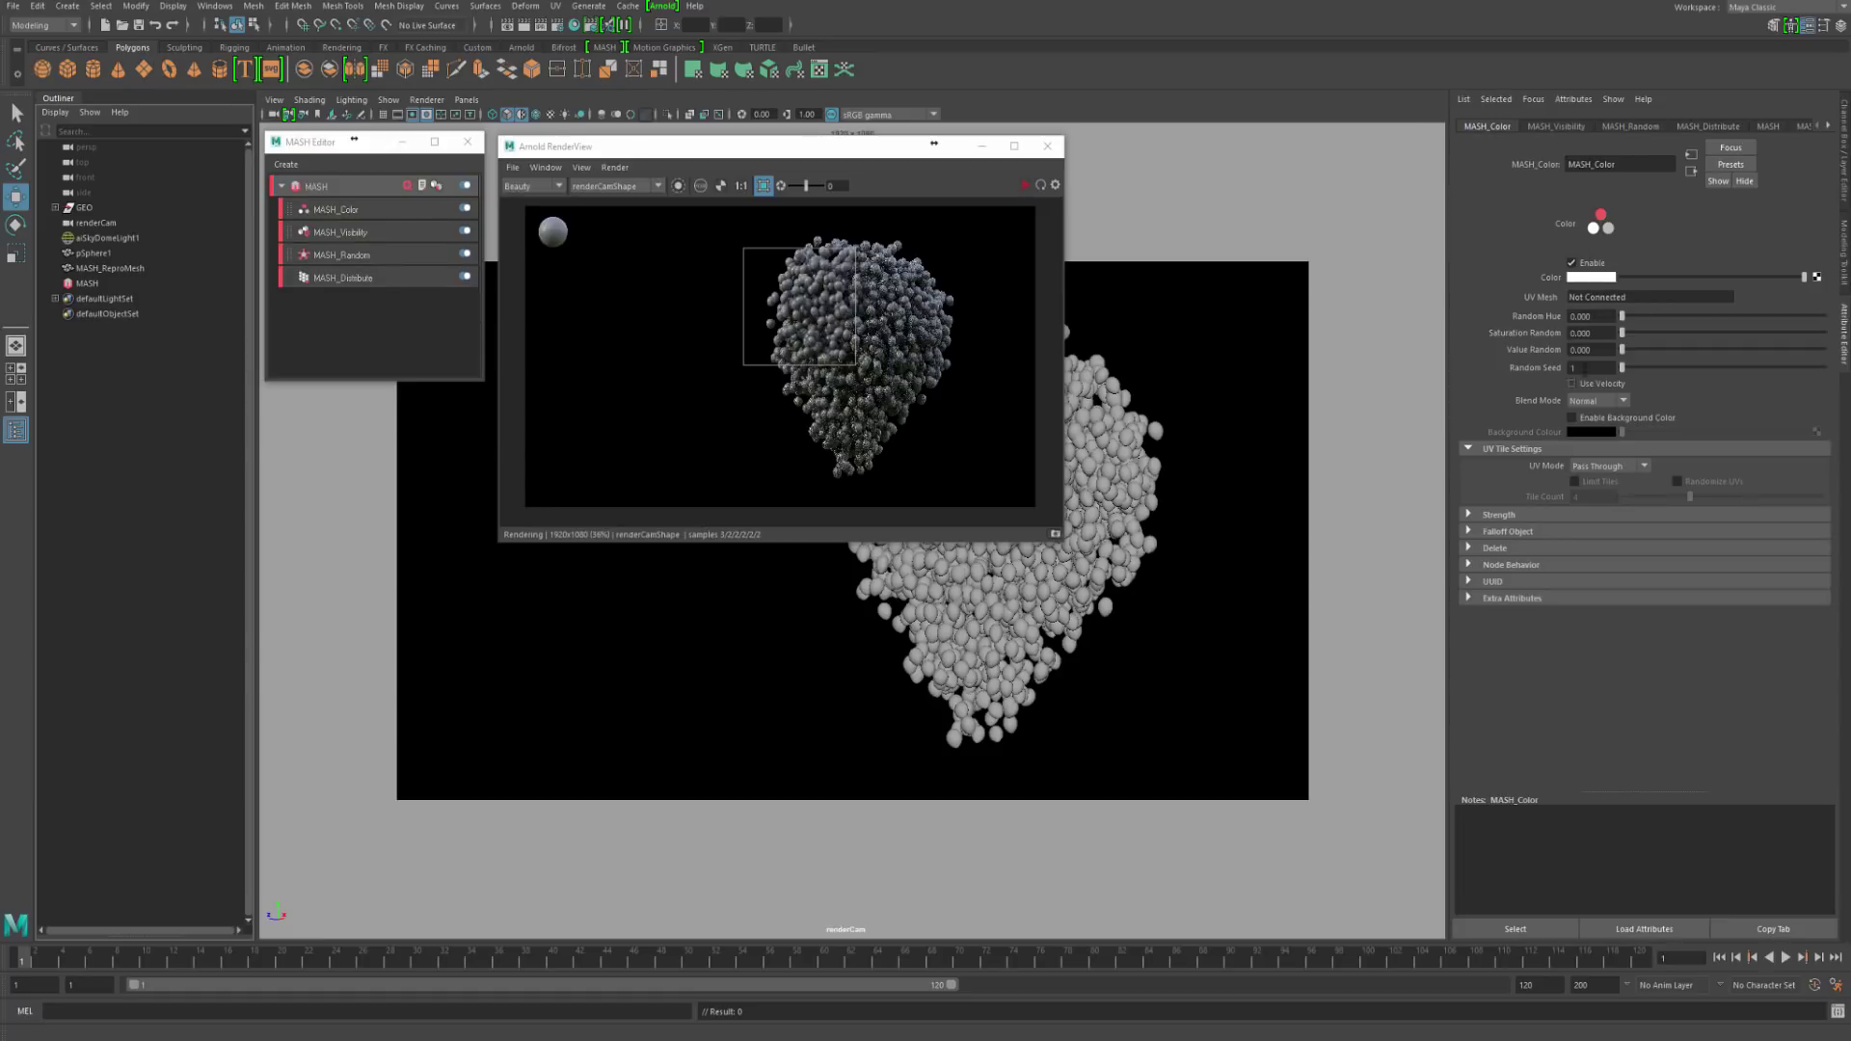
# Step: Set the MASH Color node's color to a fully saturated red with a value of 0.5
pyautogui.click(1587, 277)
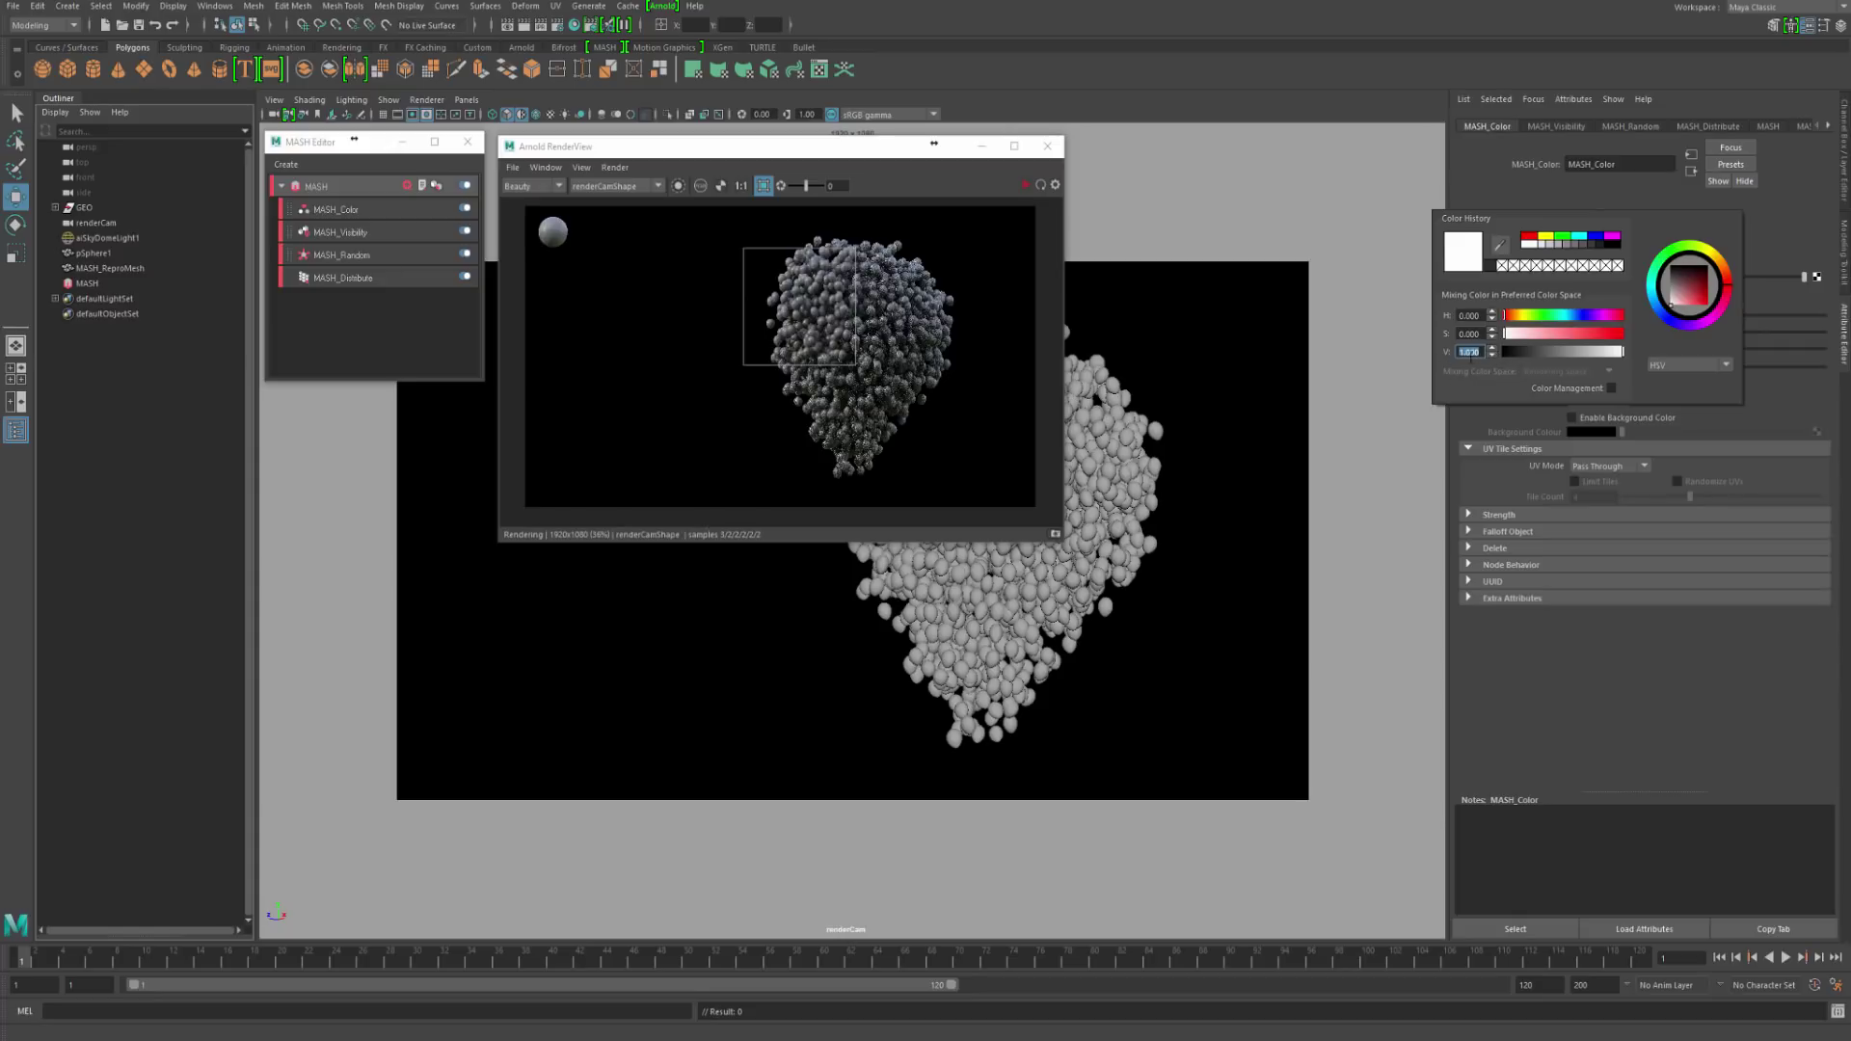
pyautogui.write('0.5')
pyautogui.press('Return')
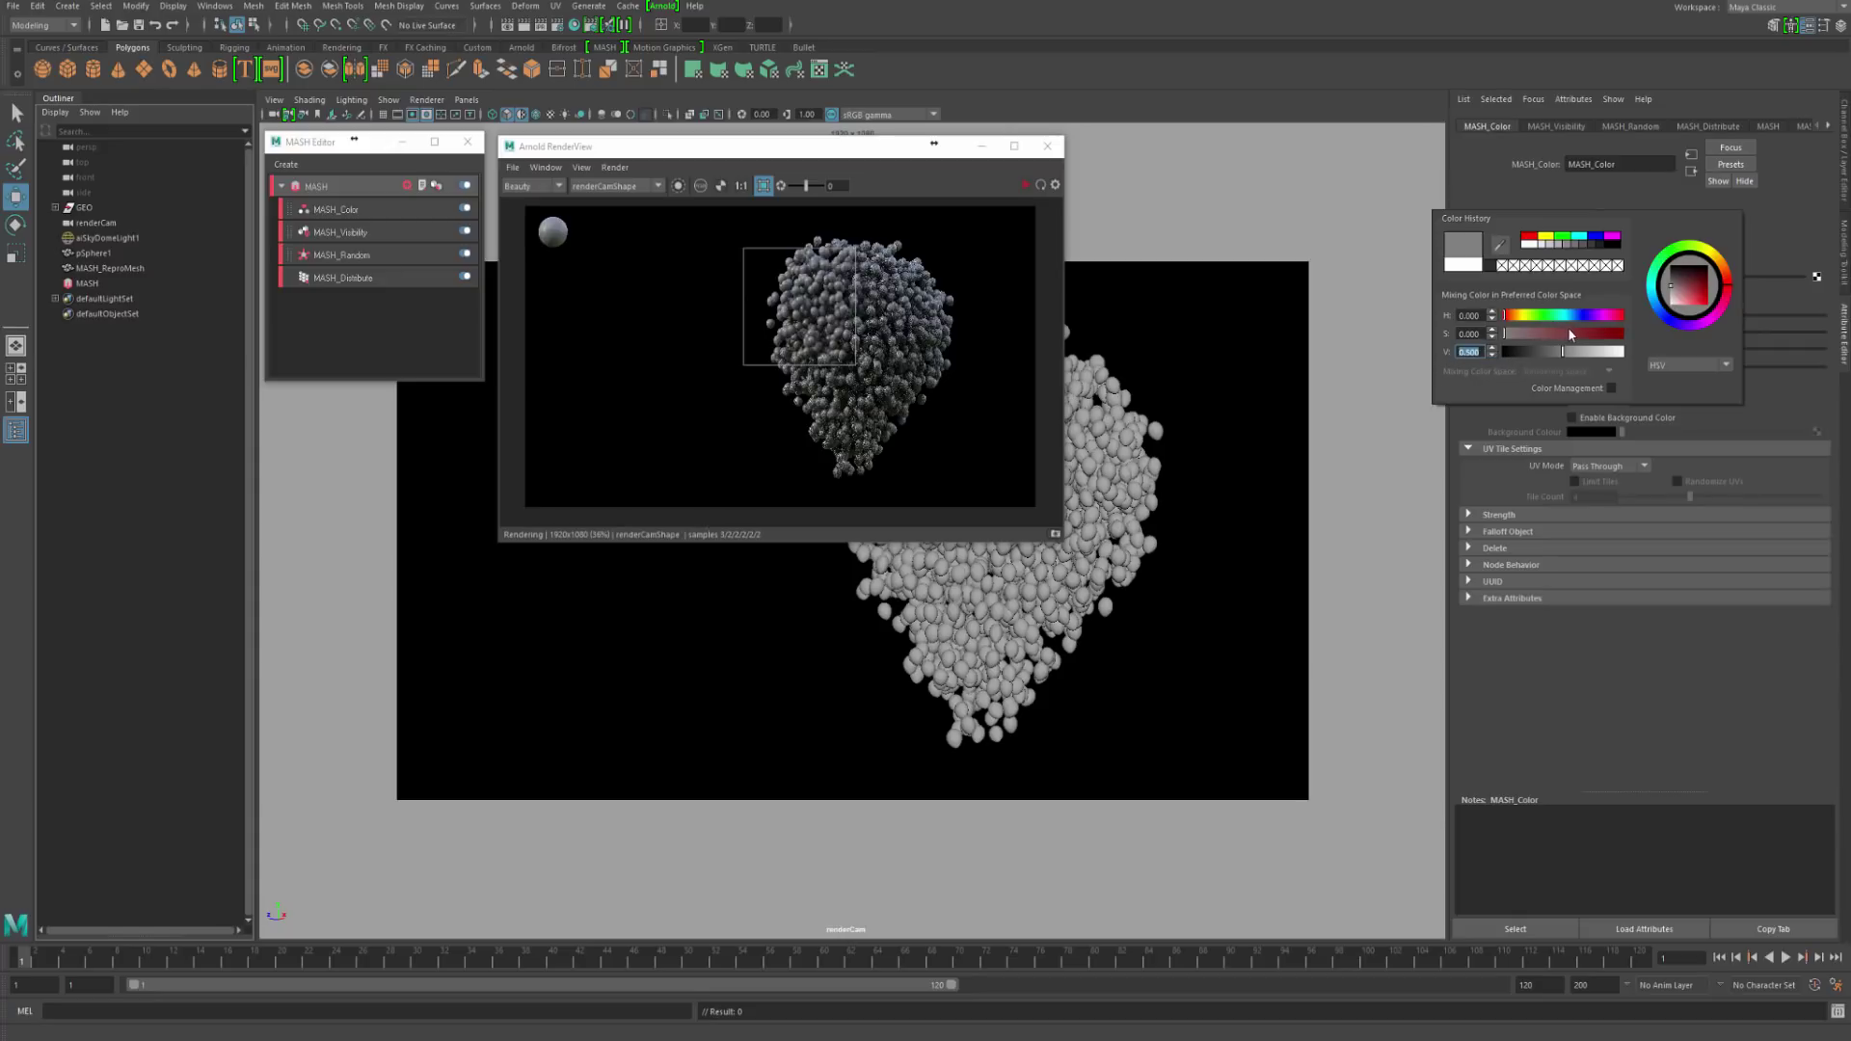
pyautogui.moveTo(1570, 334); pyautogui.dragTo(1628, 334)
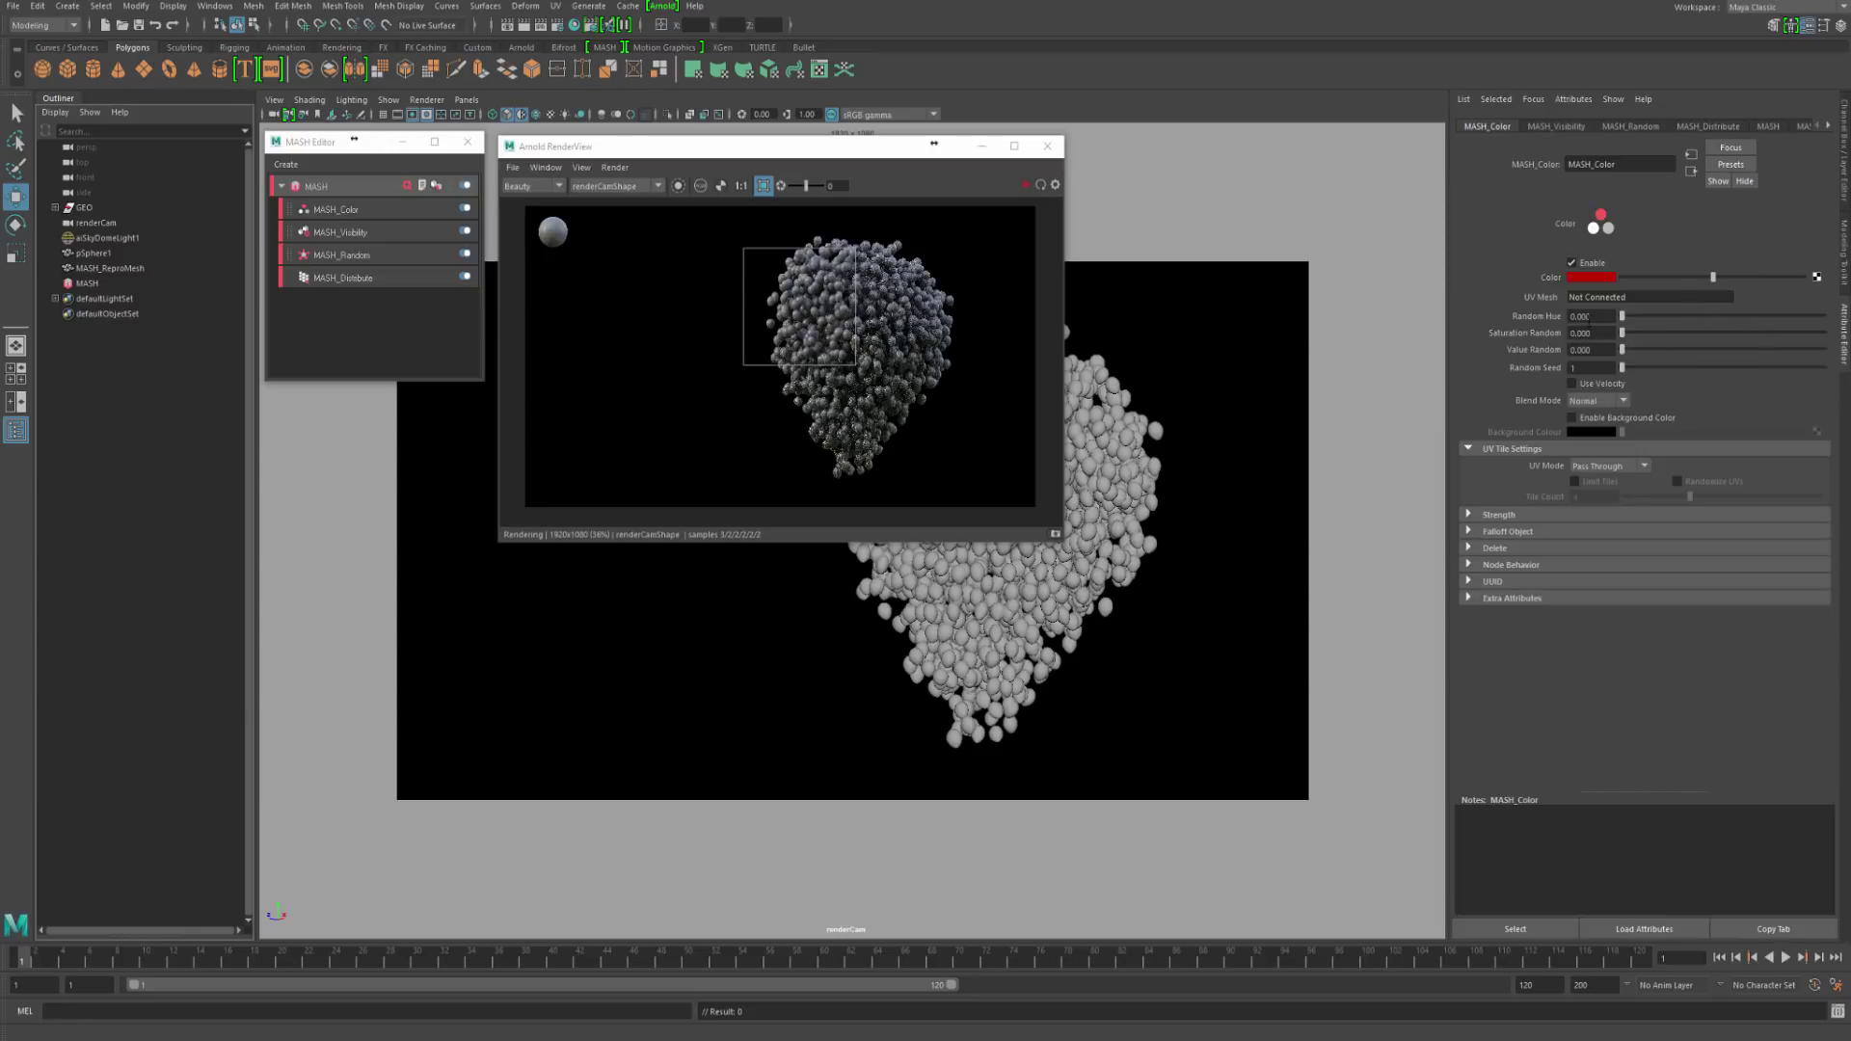
# Step: Randomize the MASH colors with Random Hue 1, Saturation Random 0.2 and Value Random 0.2
pyautogui.click(1597, 319)
pyautogui.moveTo(1593, 317); pyautogui.dragTo(1575, 332)
pyautogui.click(1638, 318)
pyautogui.moveTo(1825, 318); pyautogui.dragTo(1846, 330)
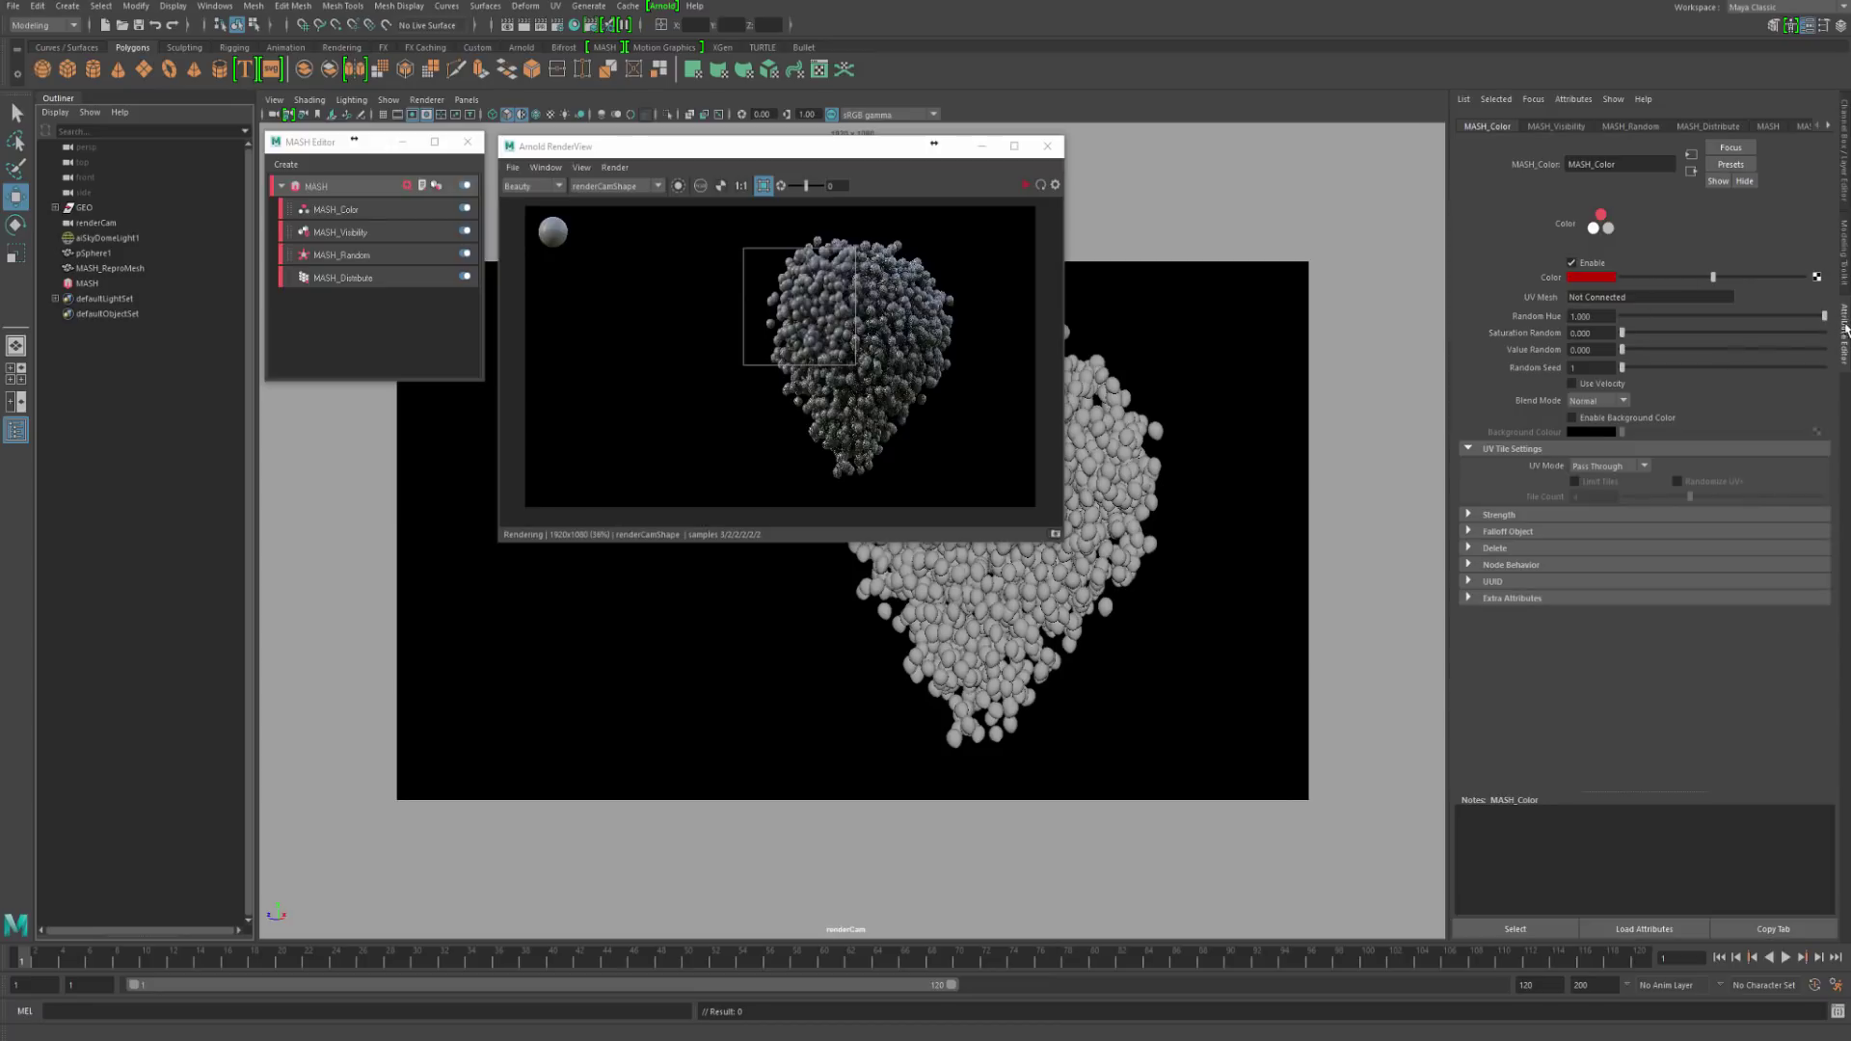
pyautogui.click(1651, 334)
pyautogui.write('0.2')
pyautogui.press('Return')
# Step: Examine the settings of the MASH Random, Distribute and Repro nodes for the vertex color output options
pyautogui.moveTo(735, 159); pyautogui.dragTo(729, 155)
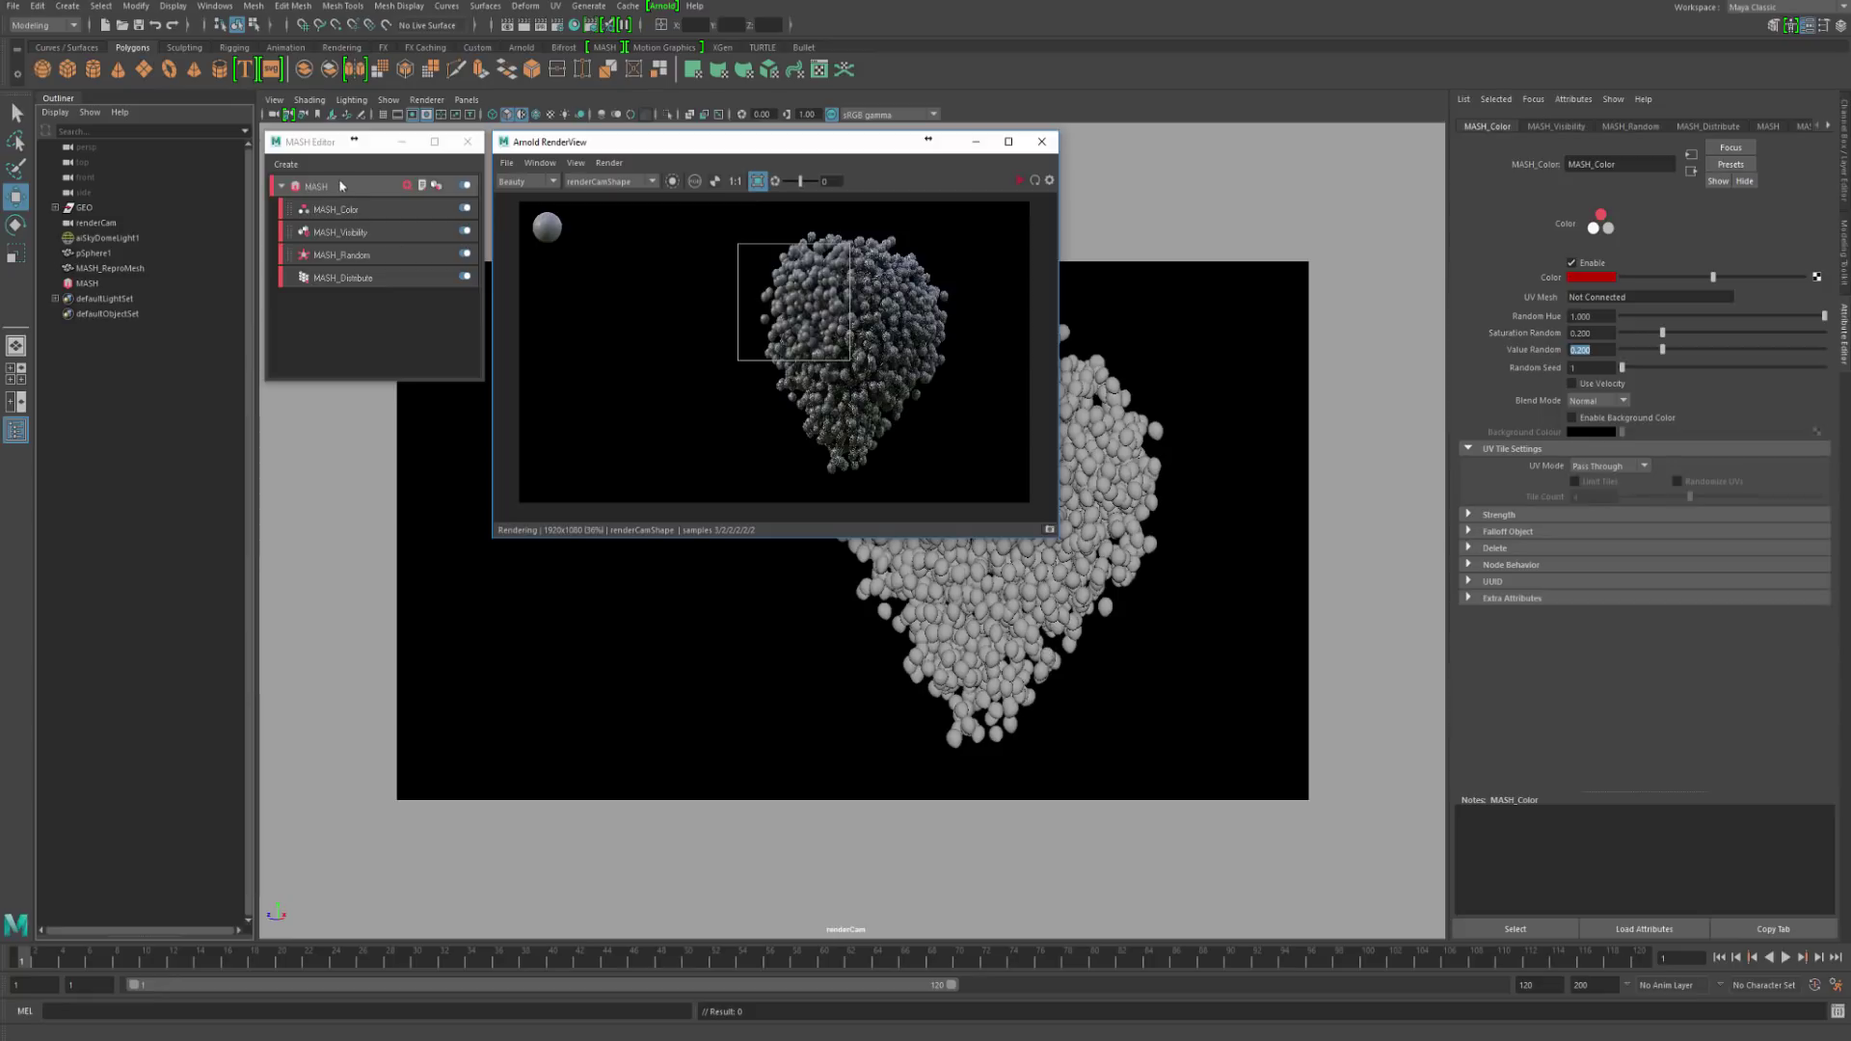
pyautogui.click(323, 187)
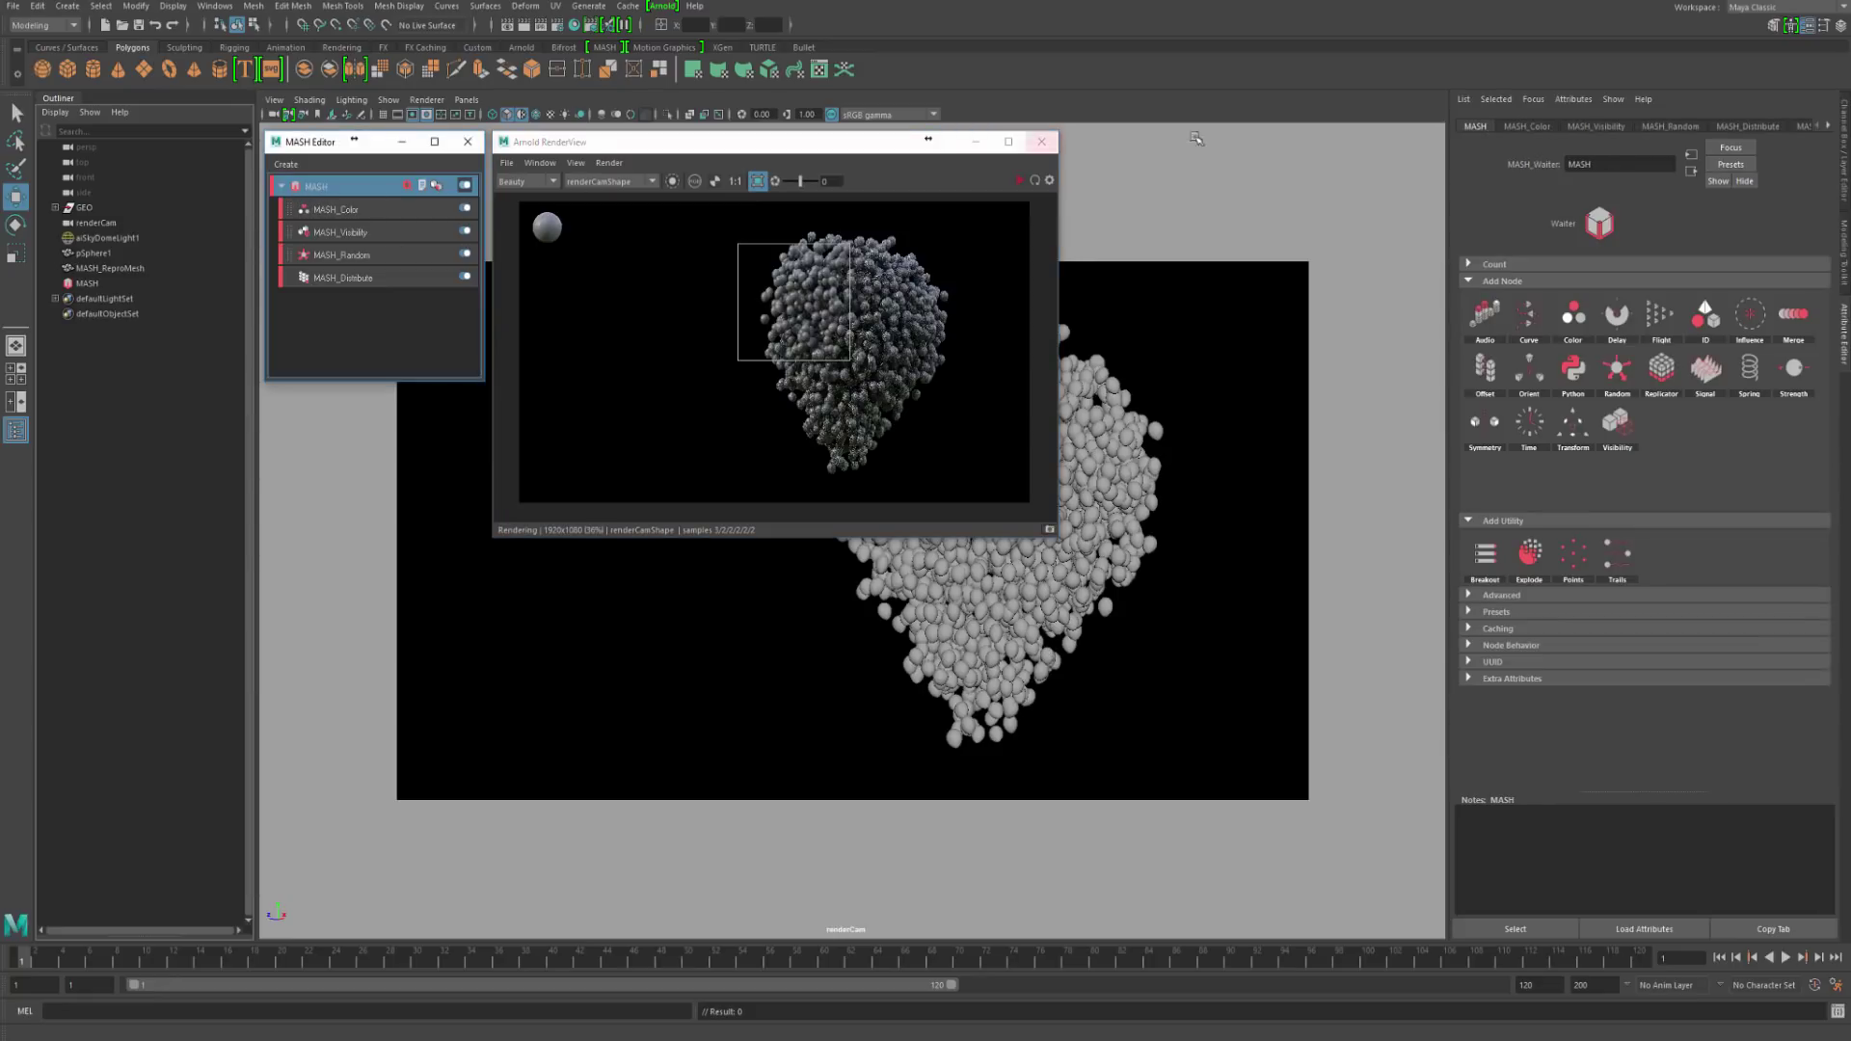
pyautogui.click(1668, 126)
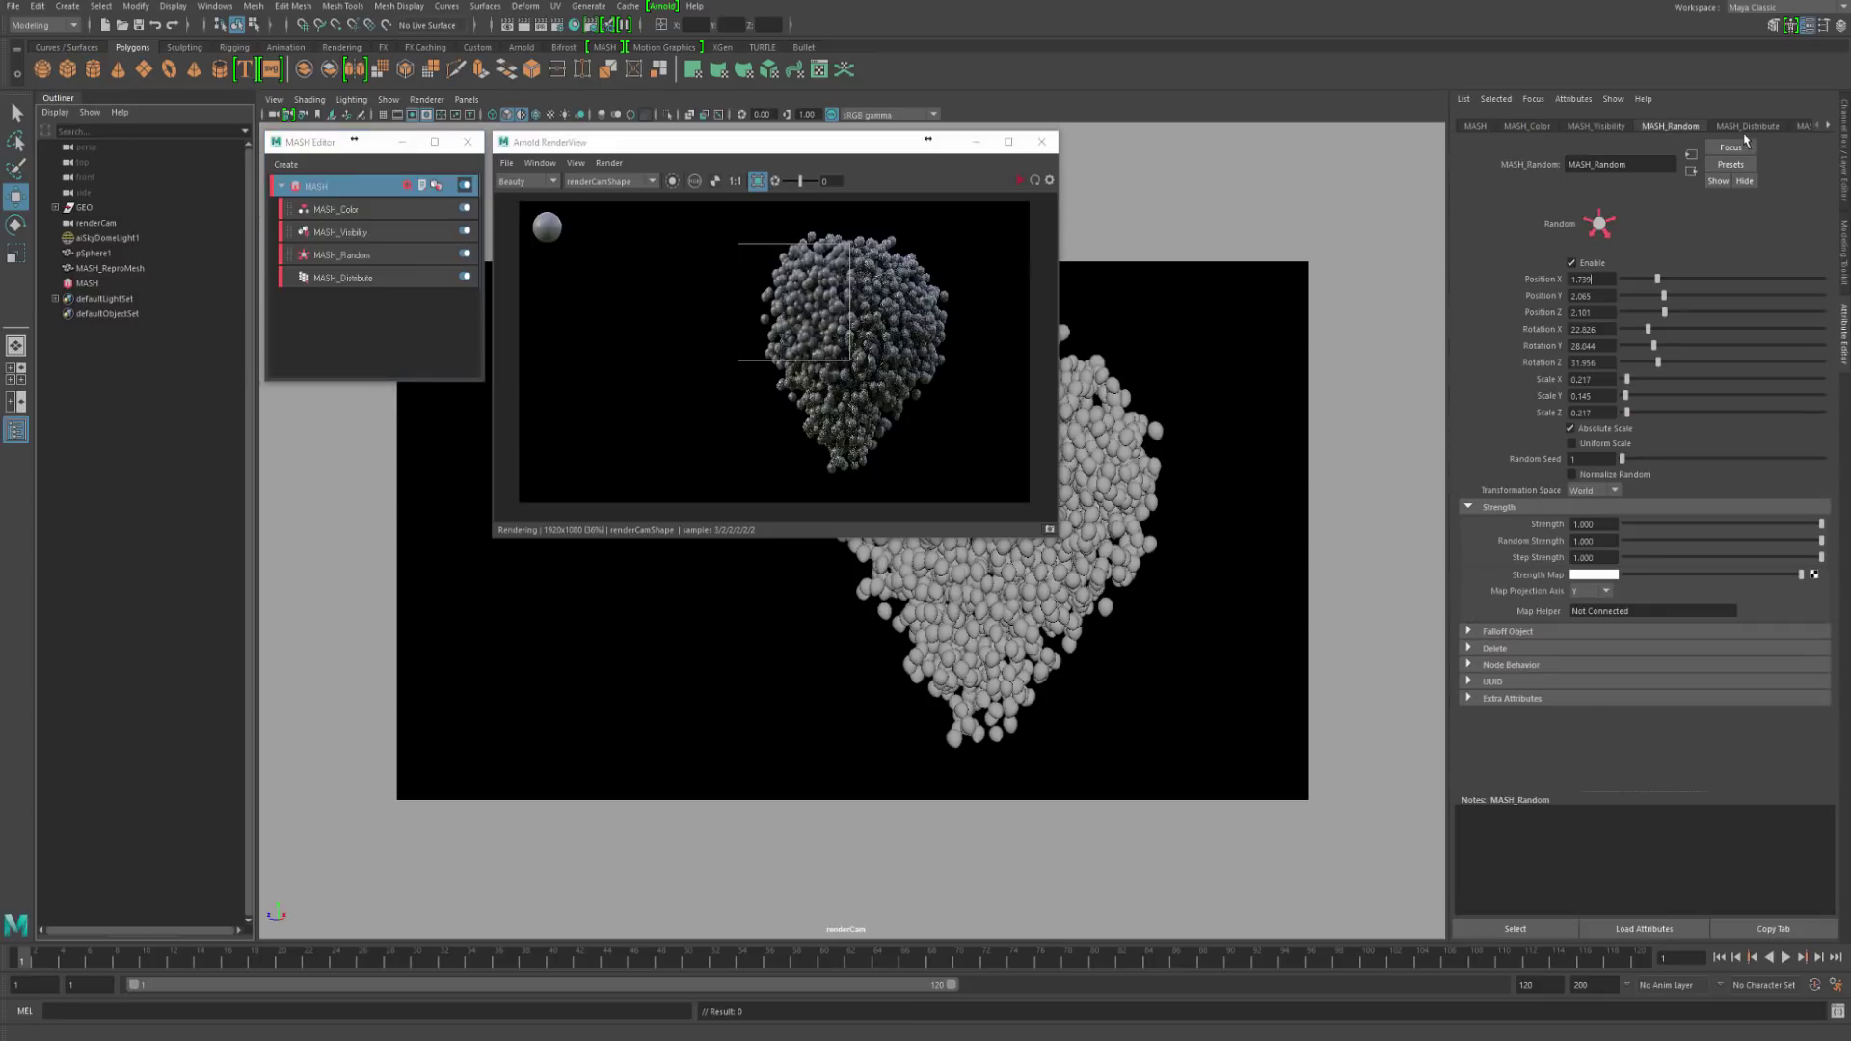
pyautogui.click(1747, 126)
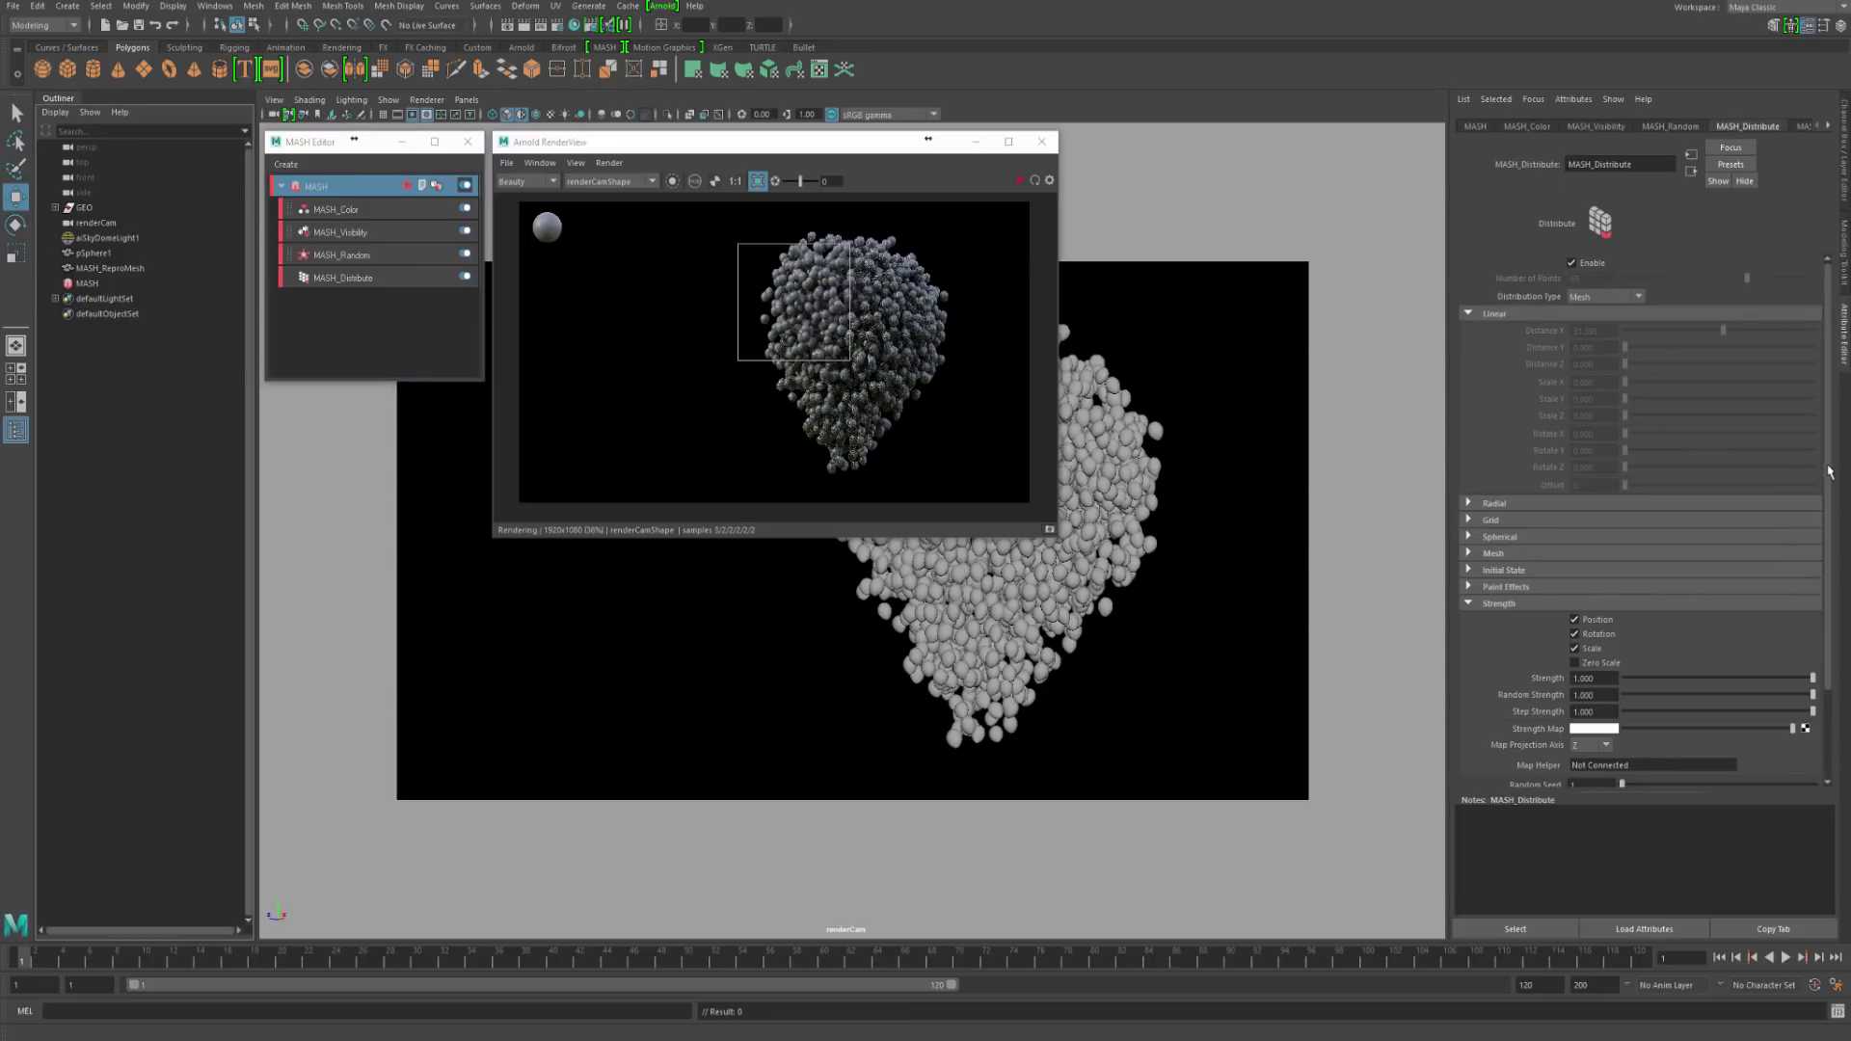
pyautogui.moveTo(1828, 472); pyautogui.dragTo(1842, 583)
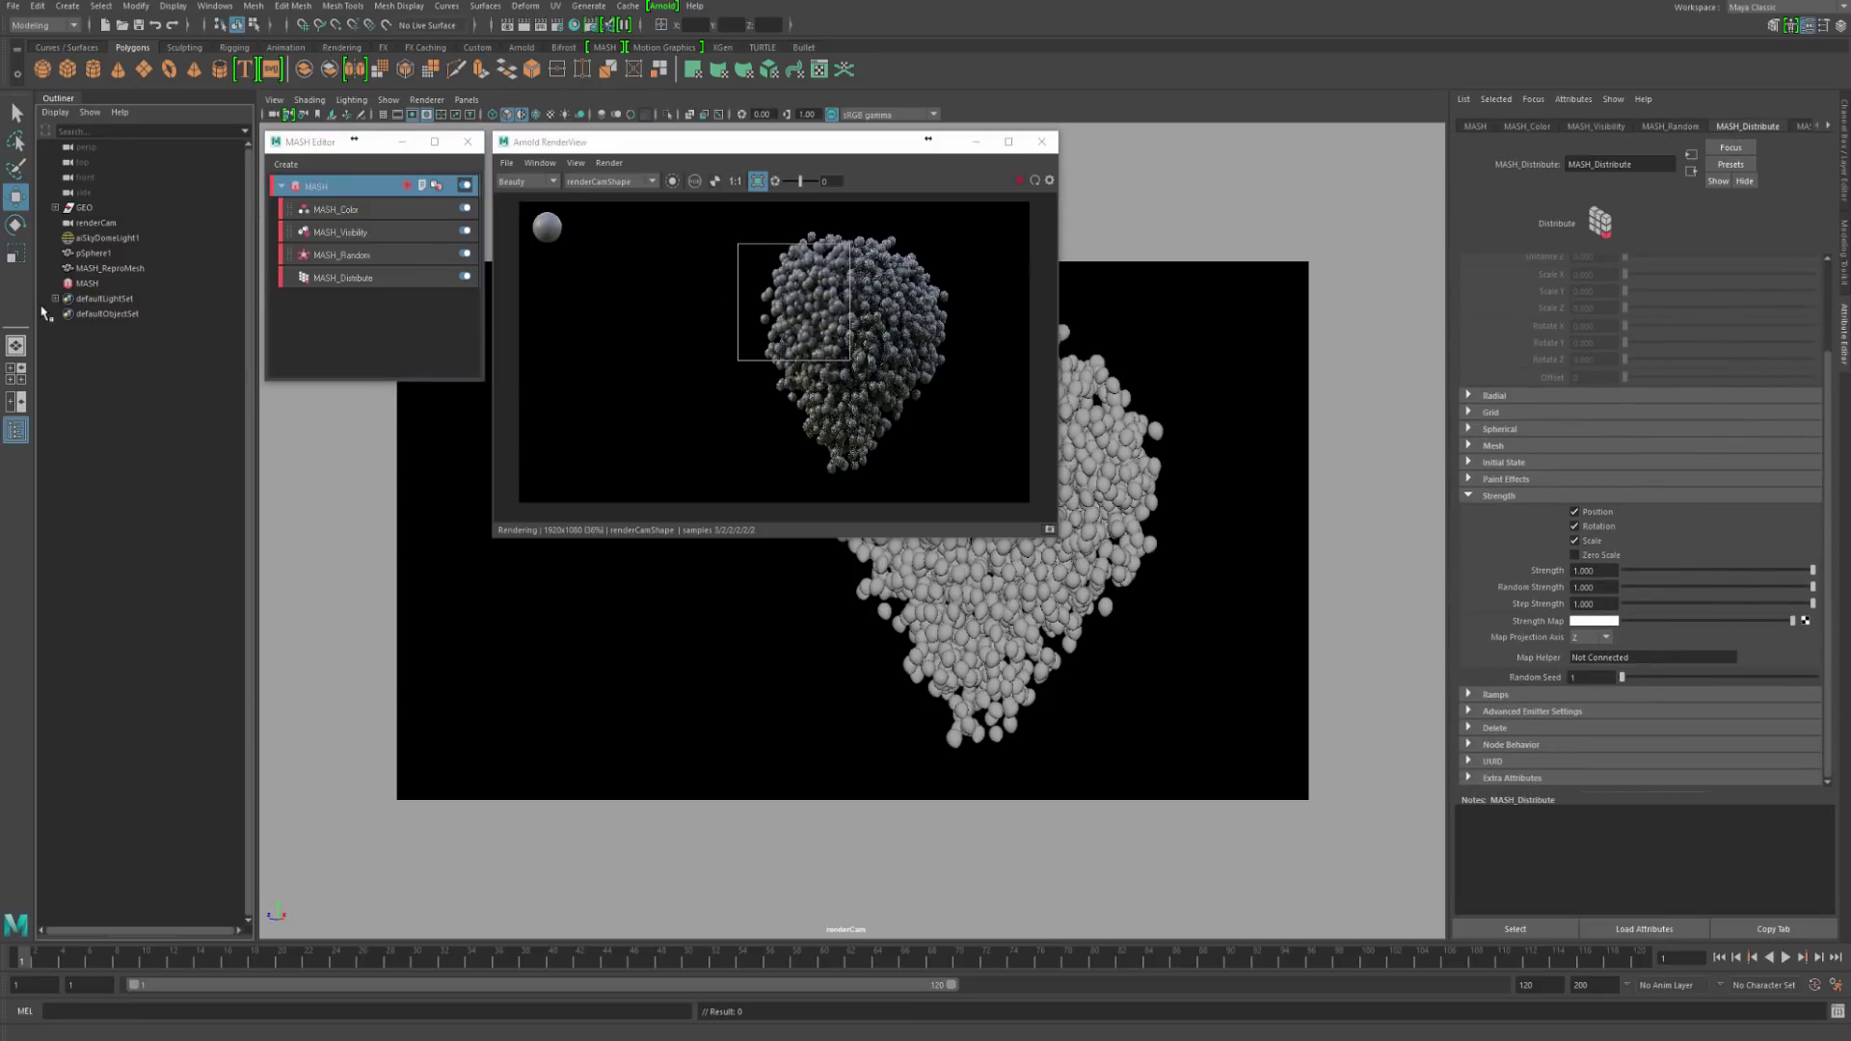
pyautogui.click(96, 271)
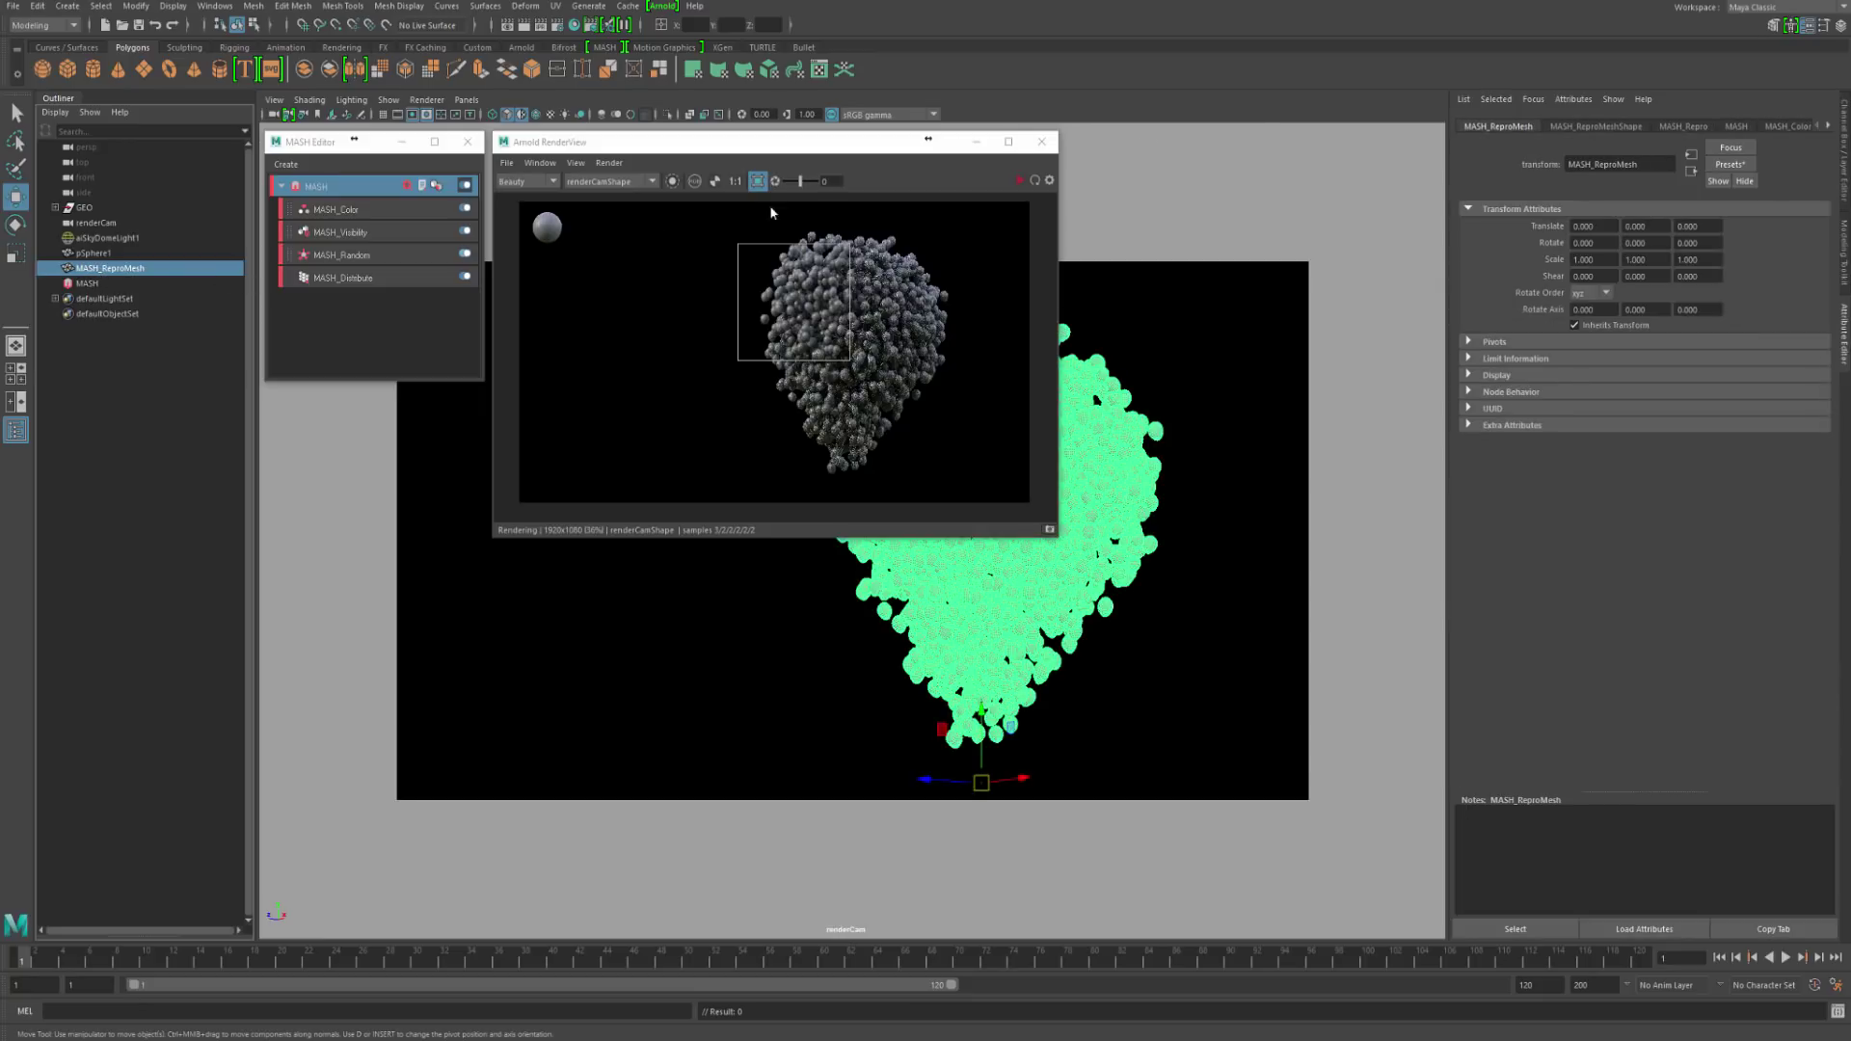
pyautogui.click(1604, 127)
pyautogui.click(1682, 126)
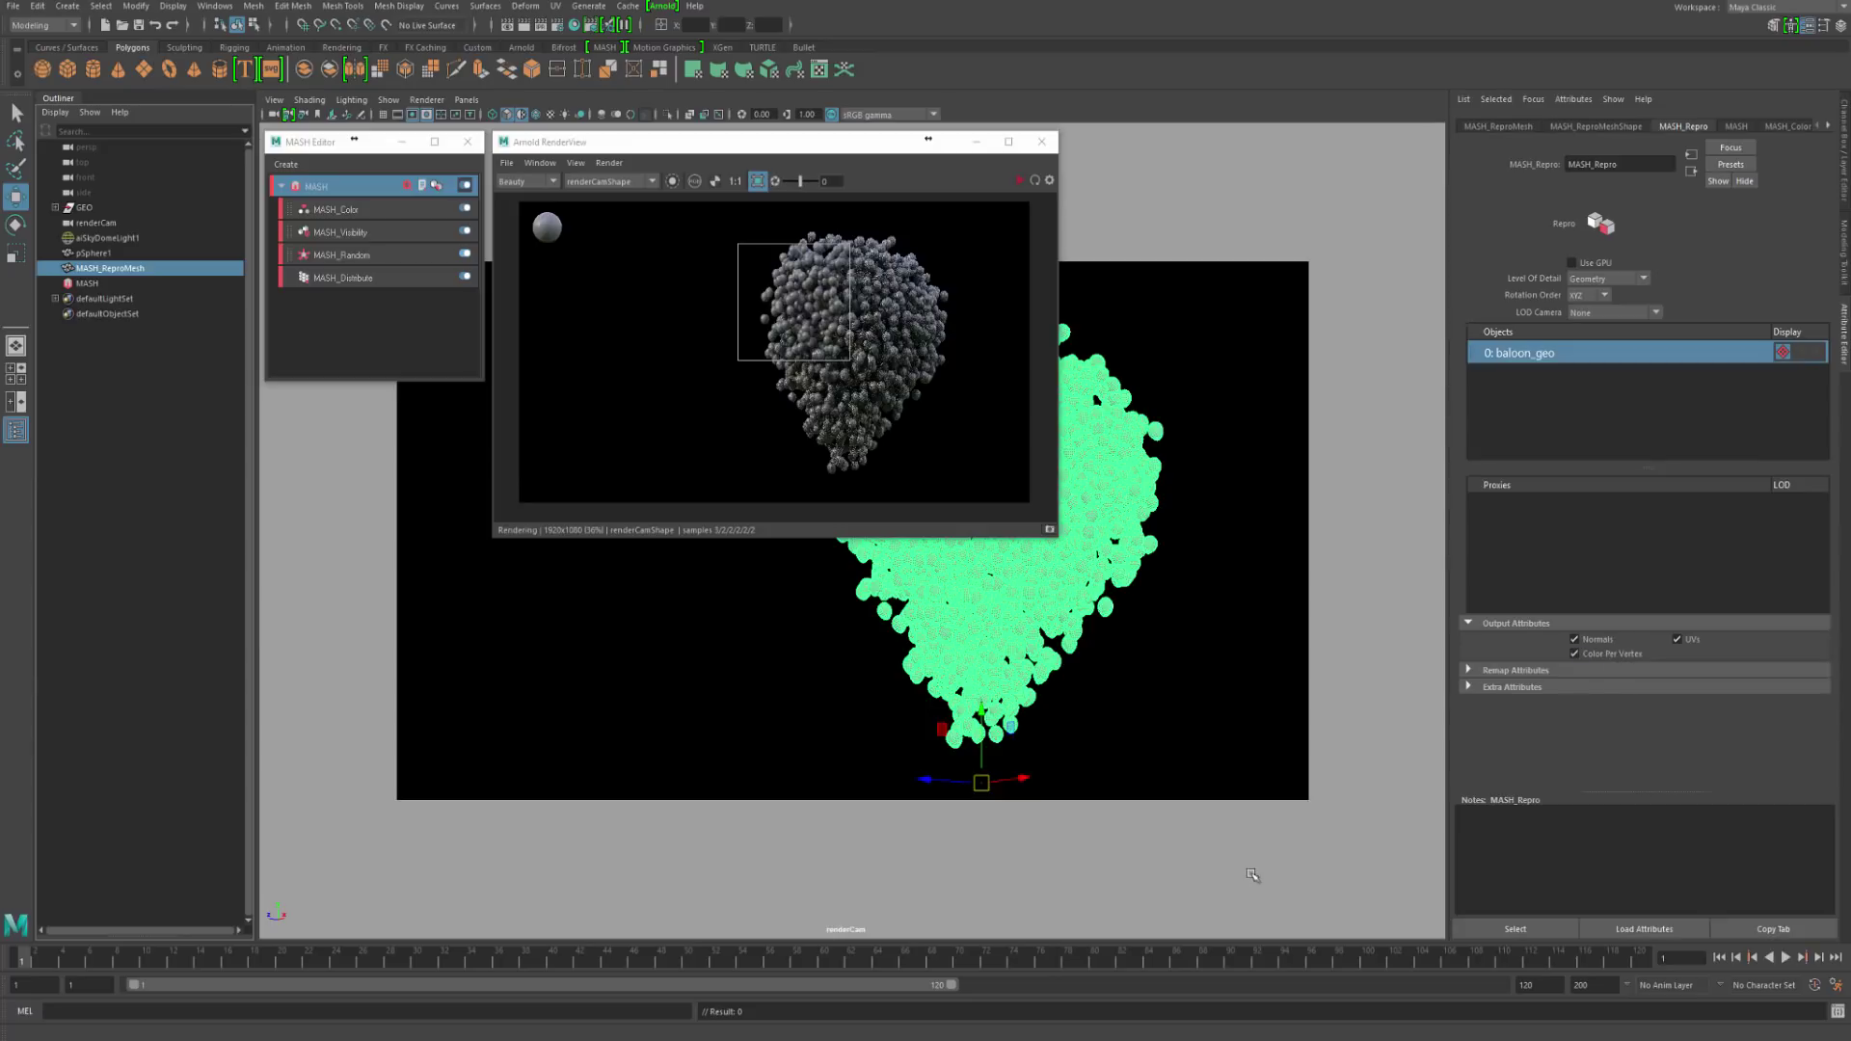
# Step: Open the Color Set Editor for MASH_ReproMesh beside the MASH Editor and select the colorSet entry
pyautogui.moveTo(717, 151); pyautogui.dragTo(1081, 147)
pyautogui.click(1156, 660)
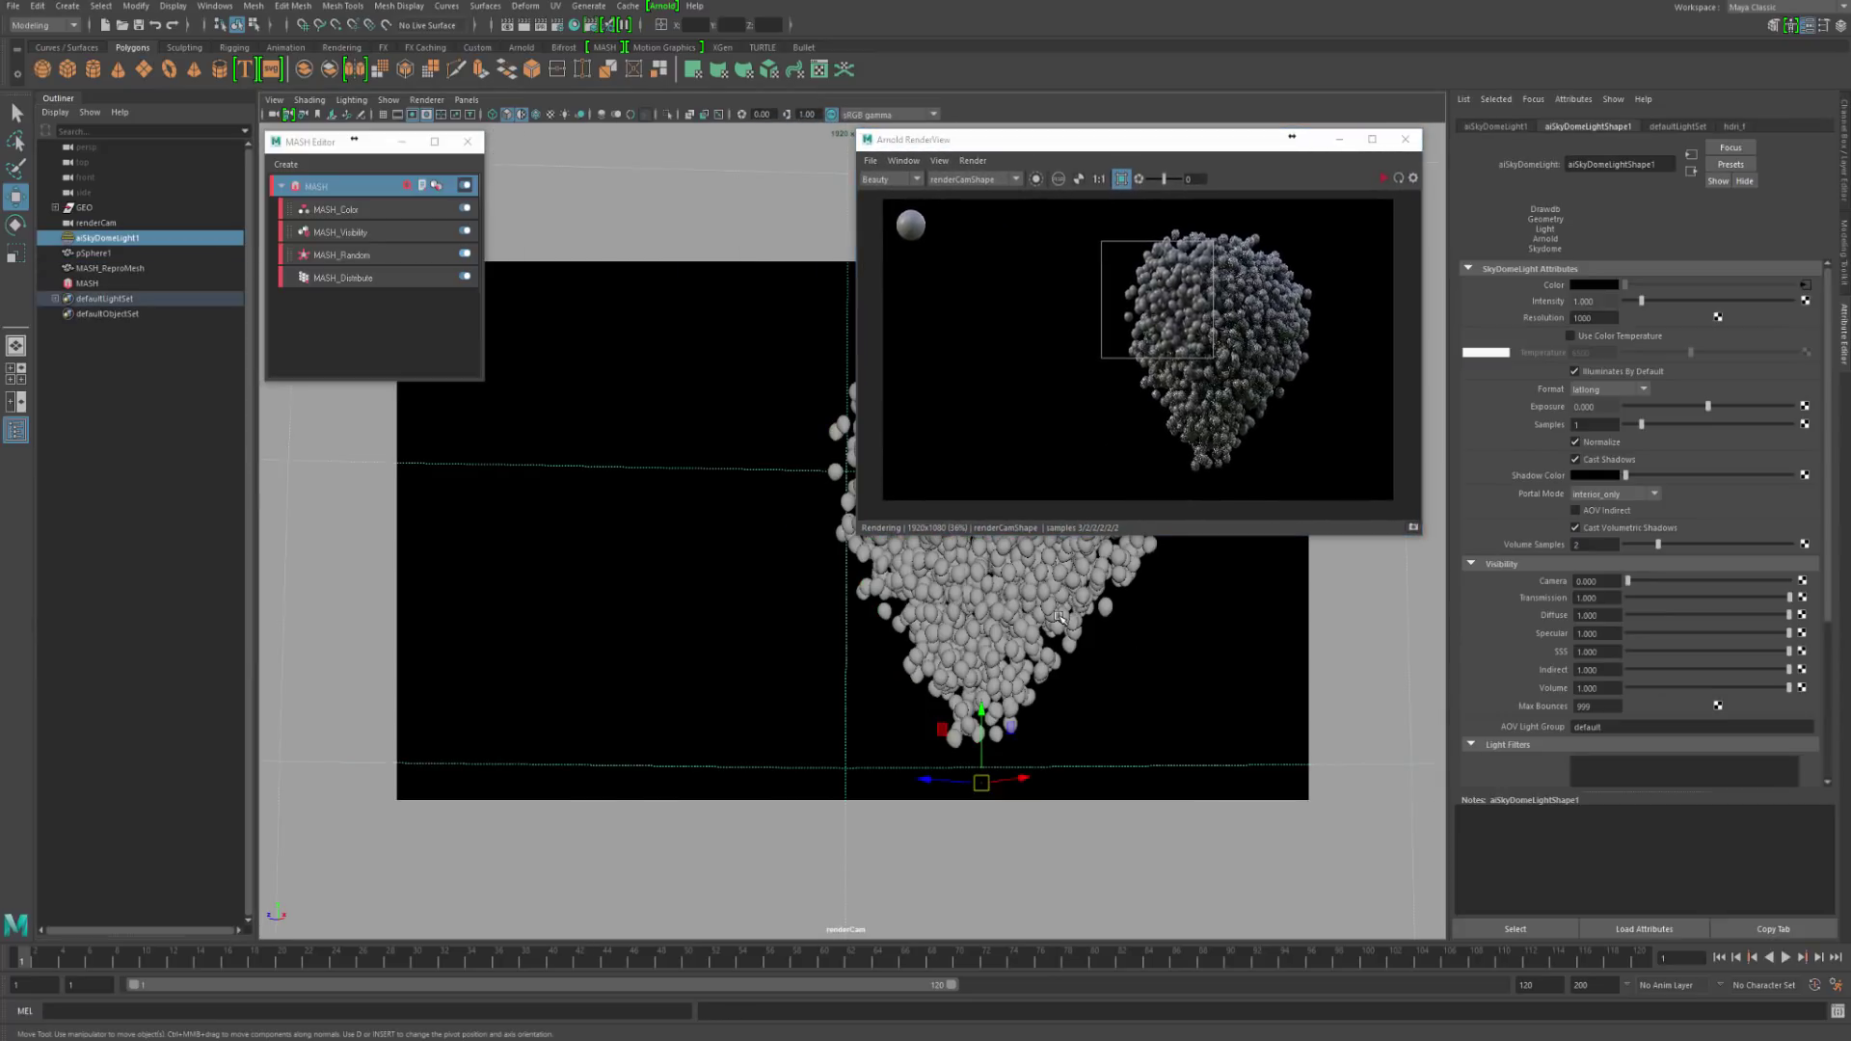
pyautogui.click(1057, 615)
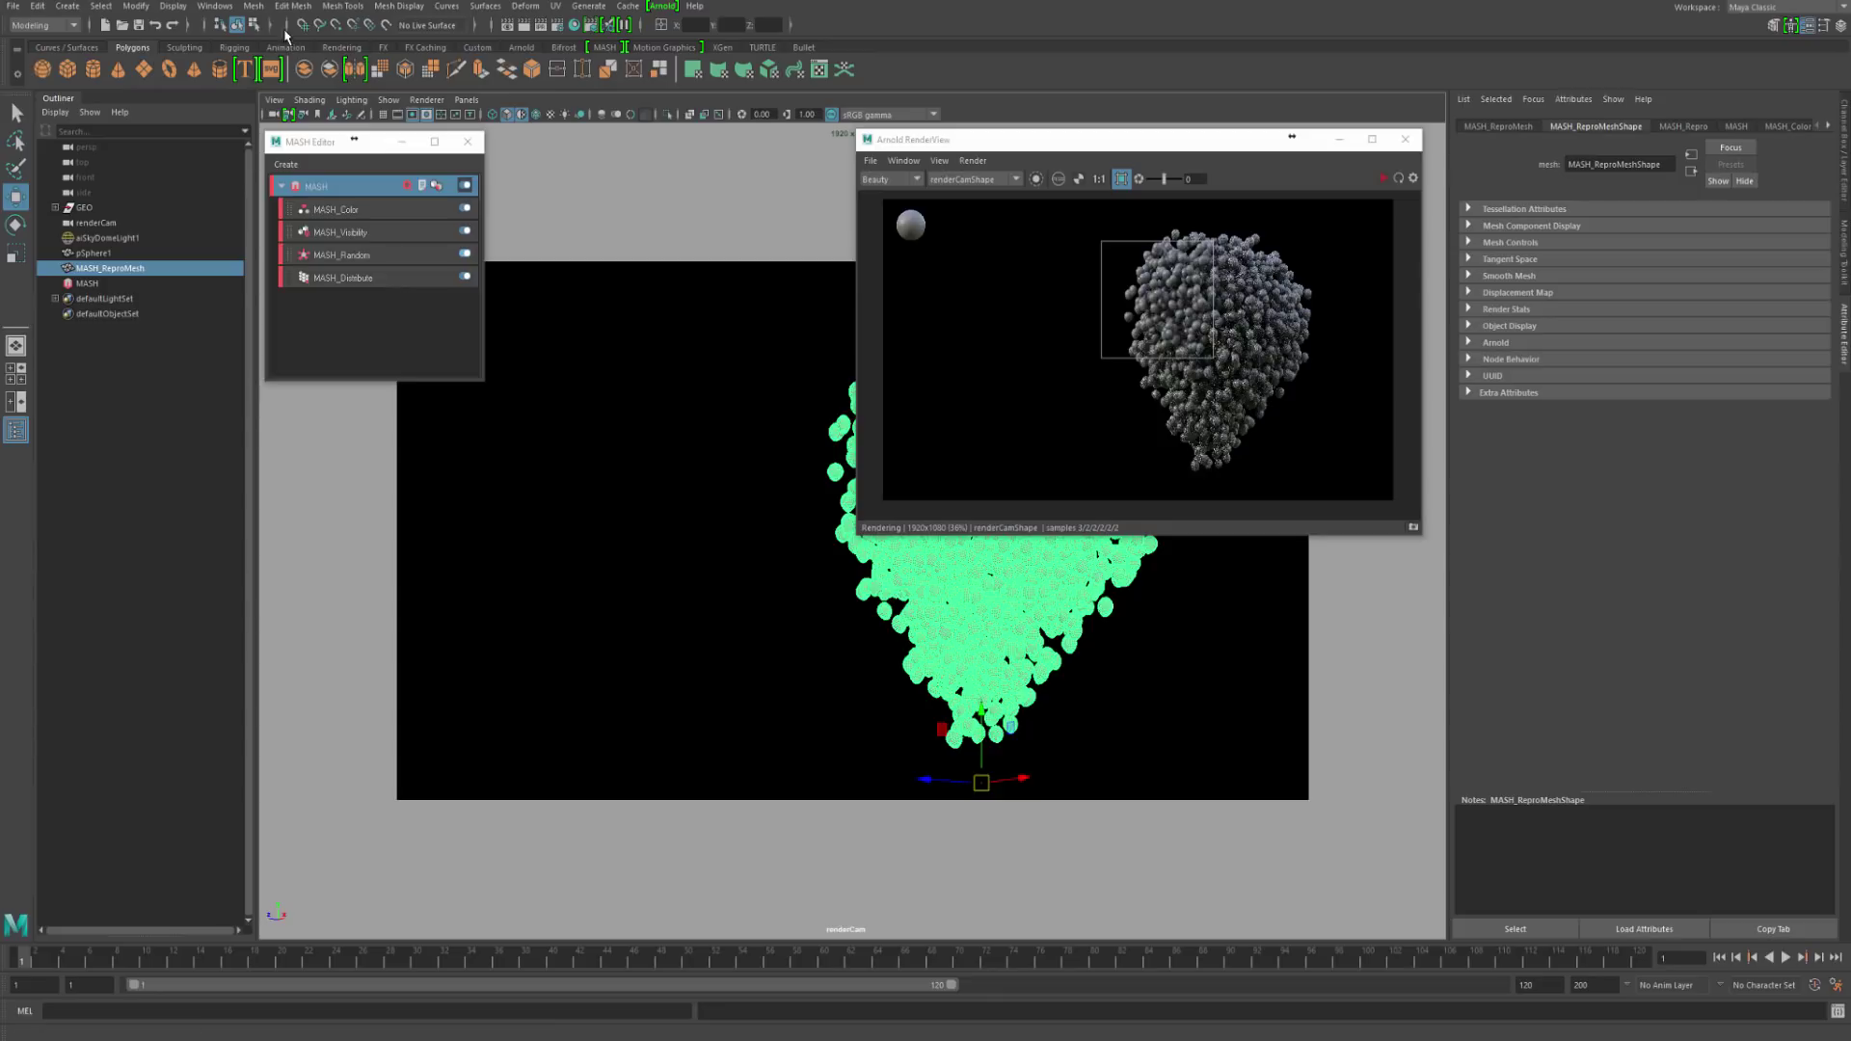
pyautogui.click(396, 8)
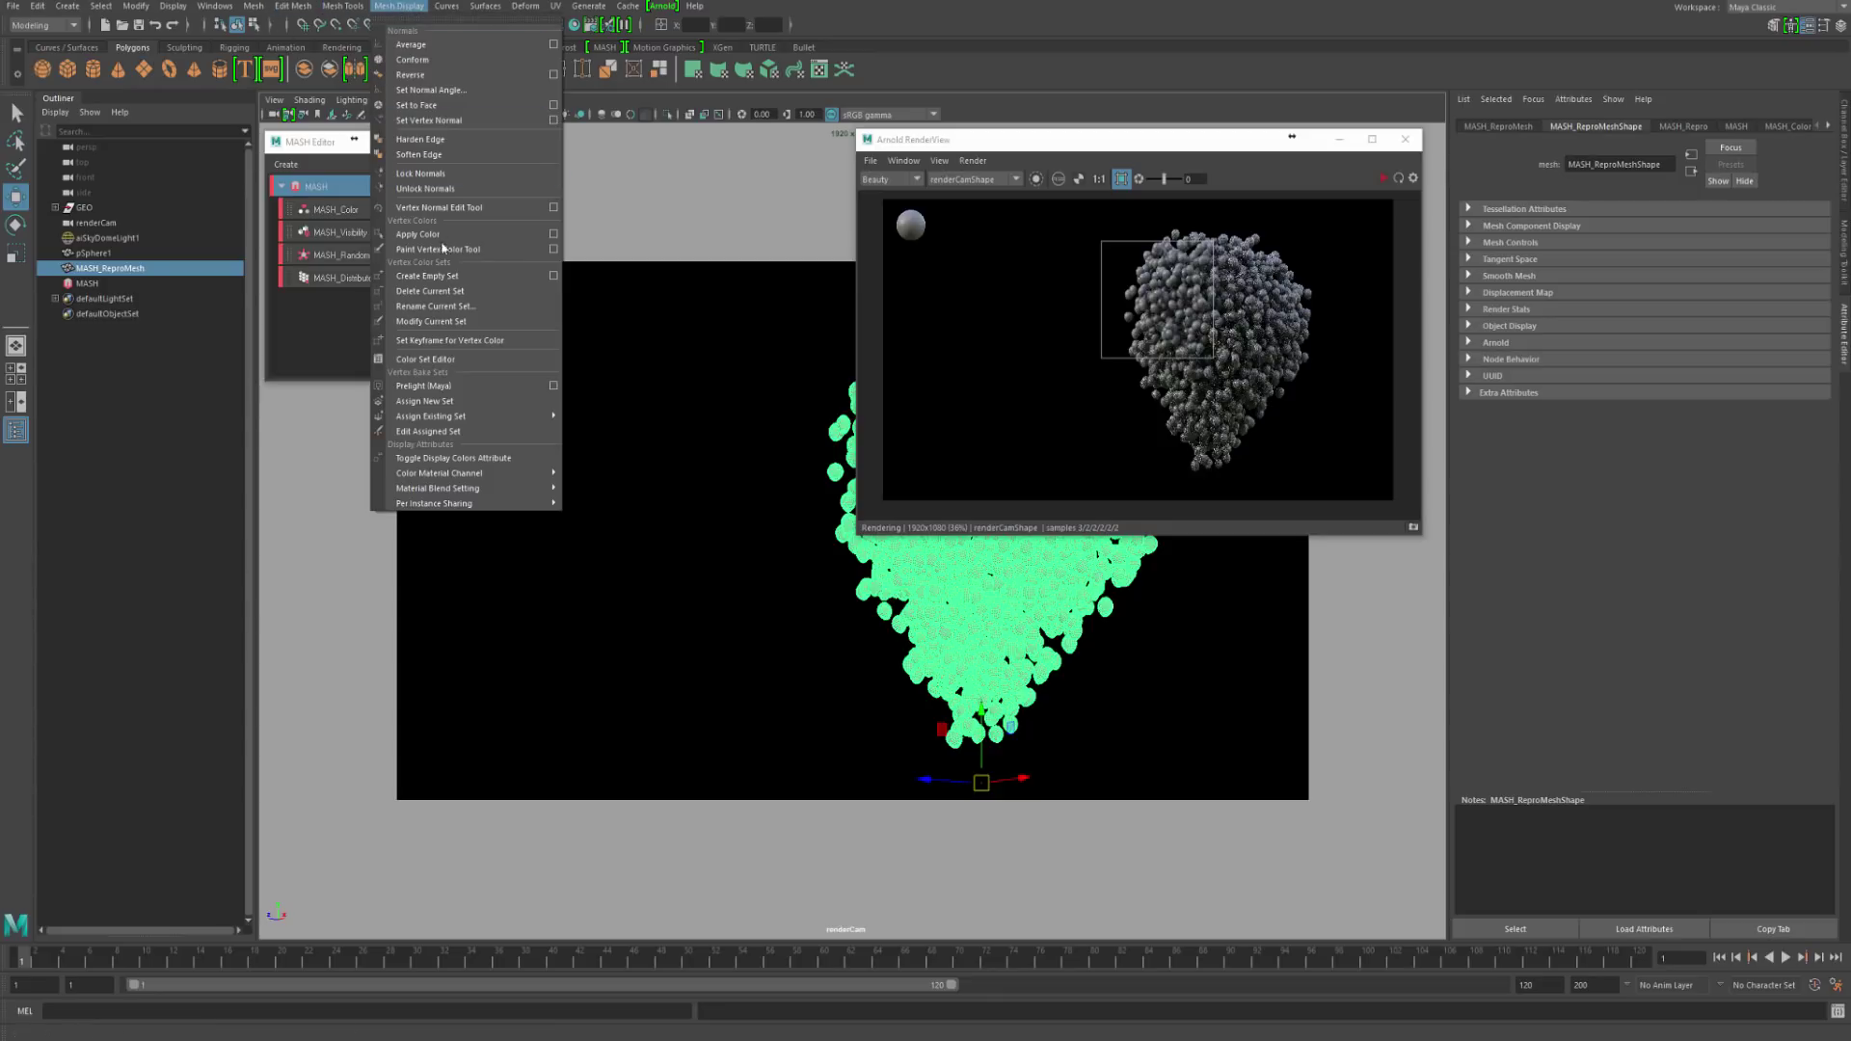
pyautogui.click(452, 361)
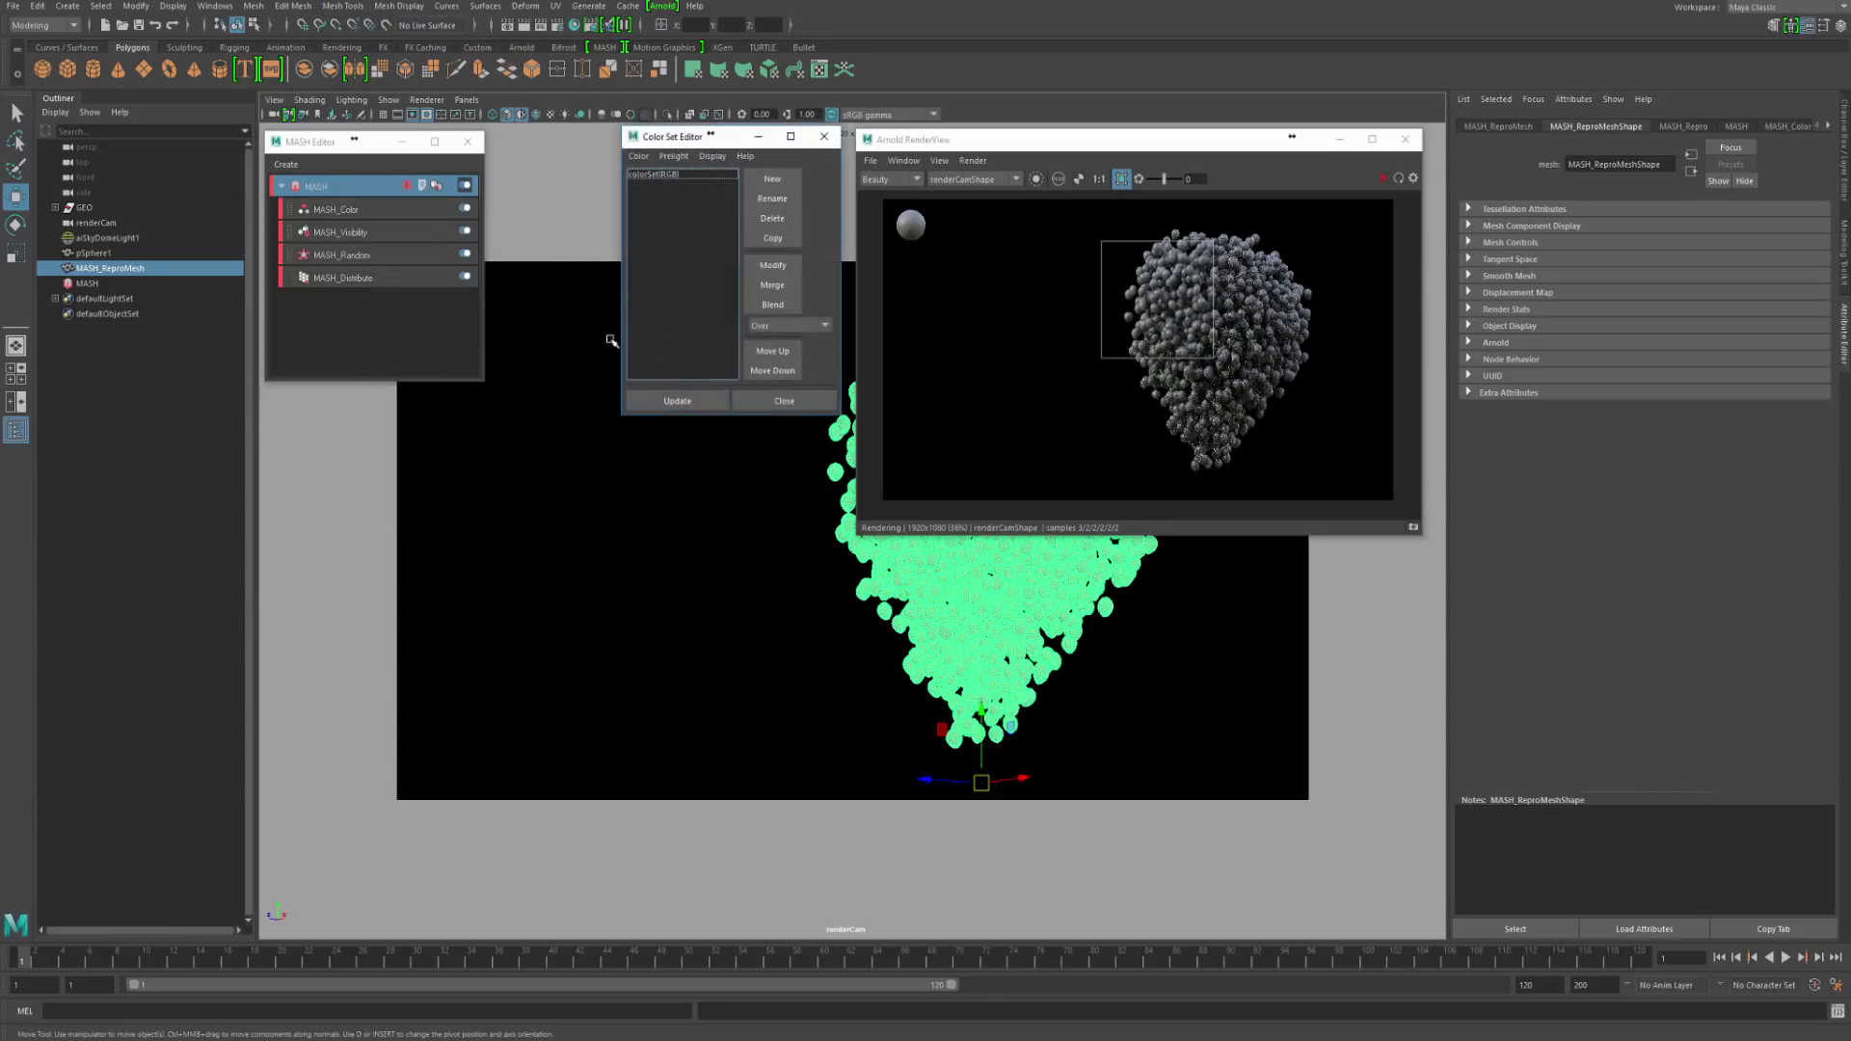
pyautogui.moveTo(657, 140); pyautogui.dragTo(587, 146)
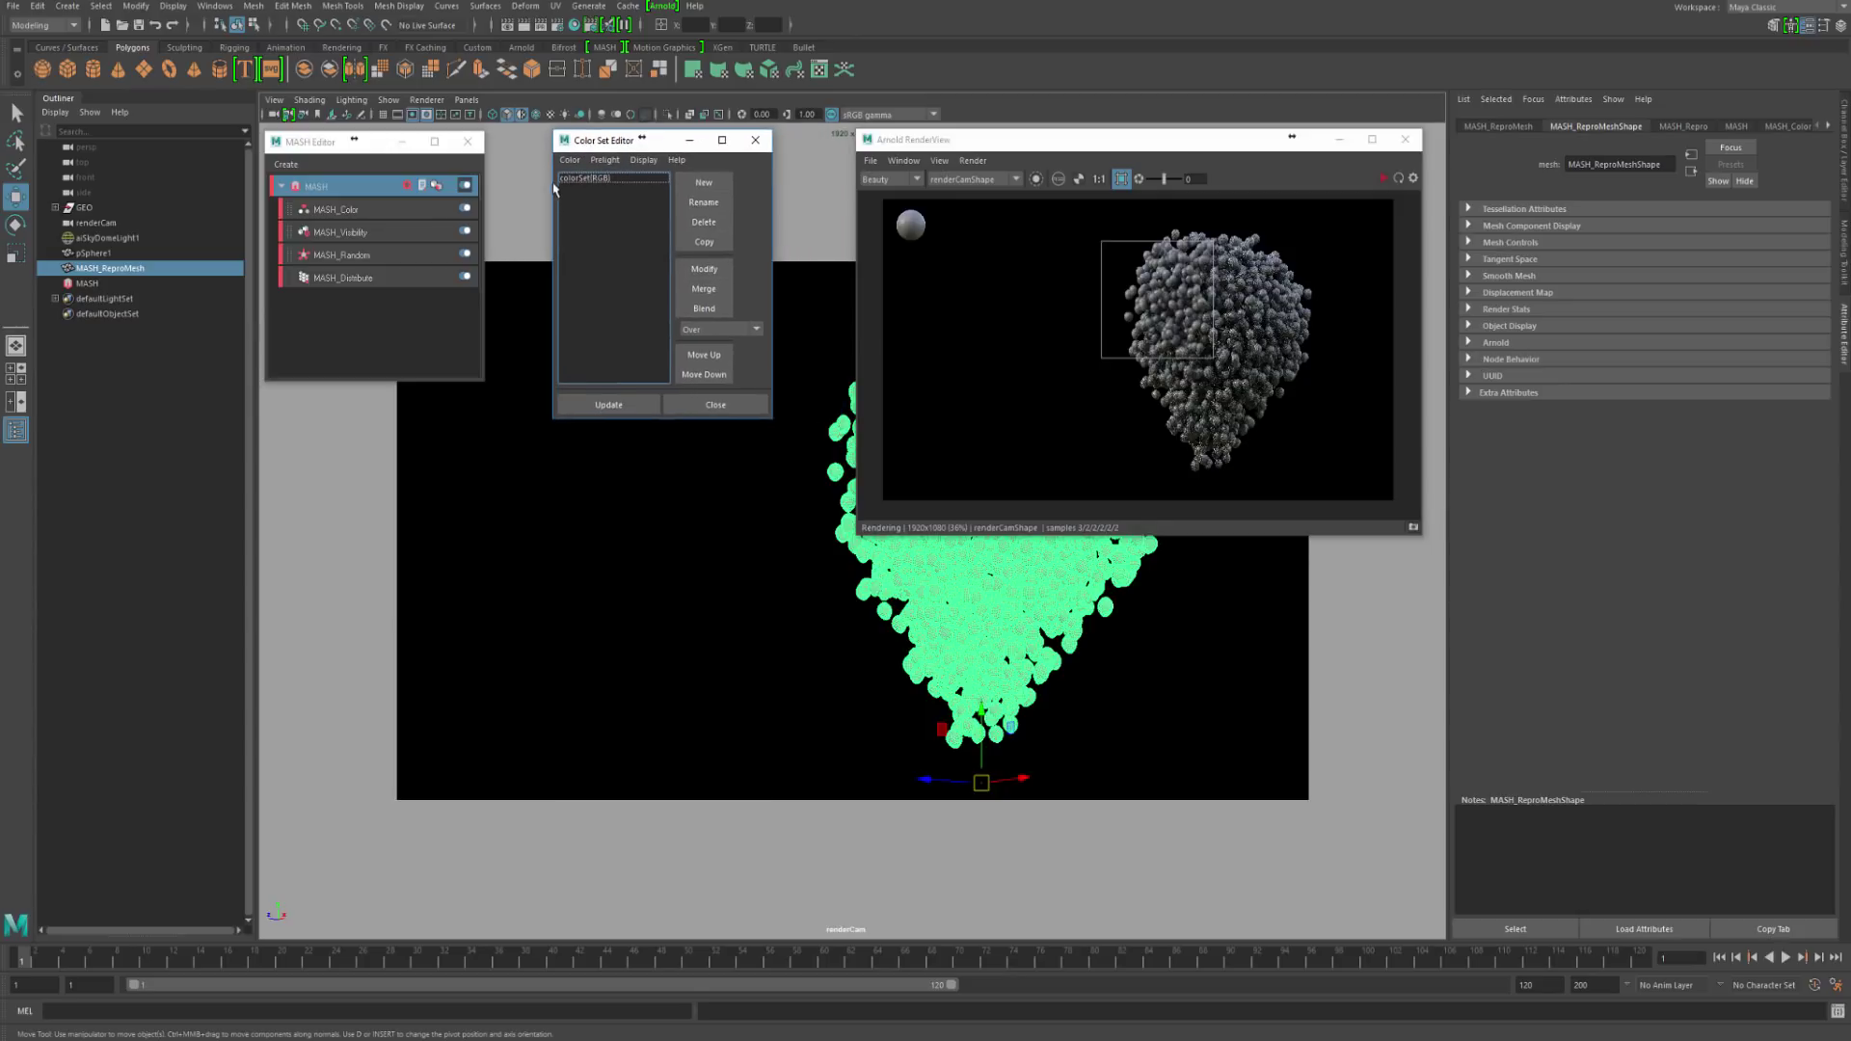
pyautogui.click(584, 178)
pyautogui.moveTo(580, 143); pyautogui.dragTo(538, 145)
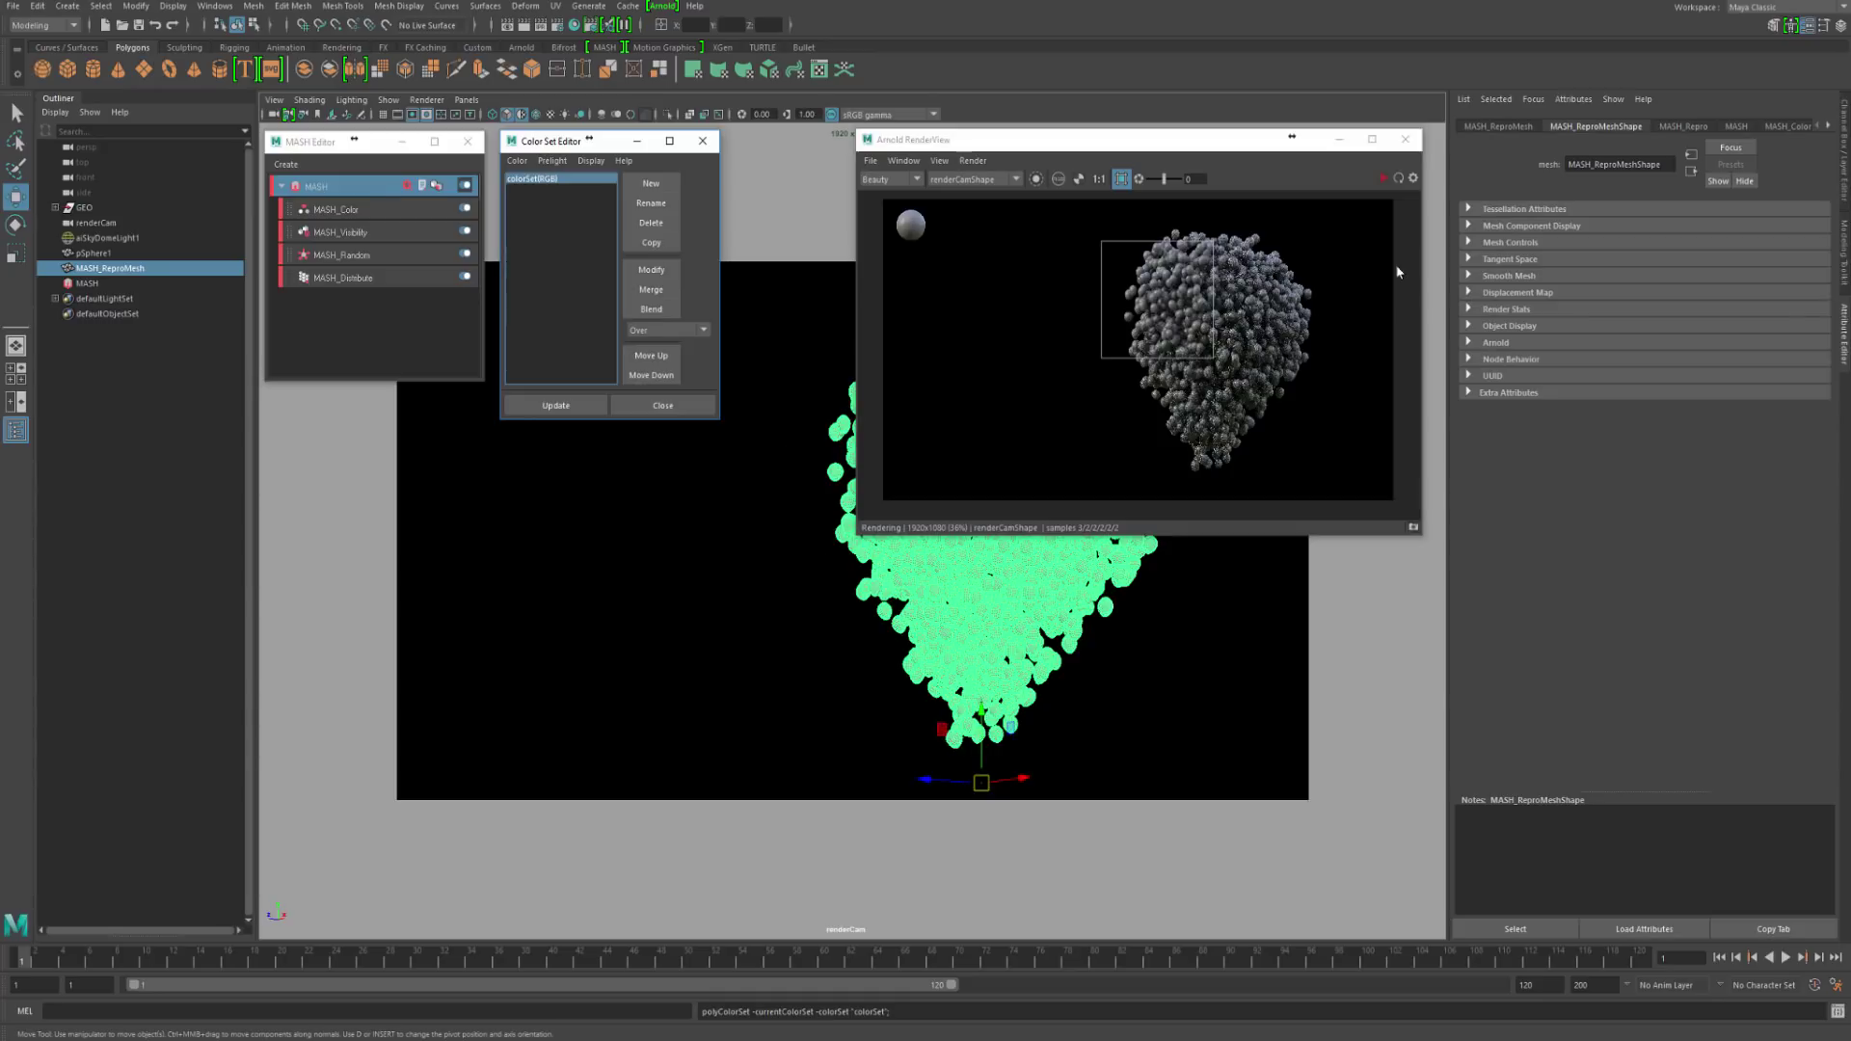
# Step: Select MASH_ReproMesh and open the attributes of its assigned balloon material
pyautogui.click(1385, 178)
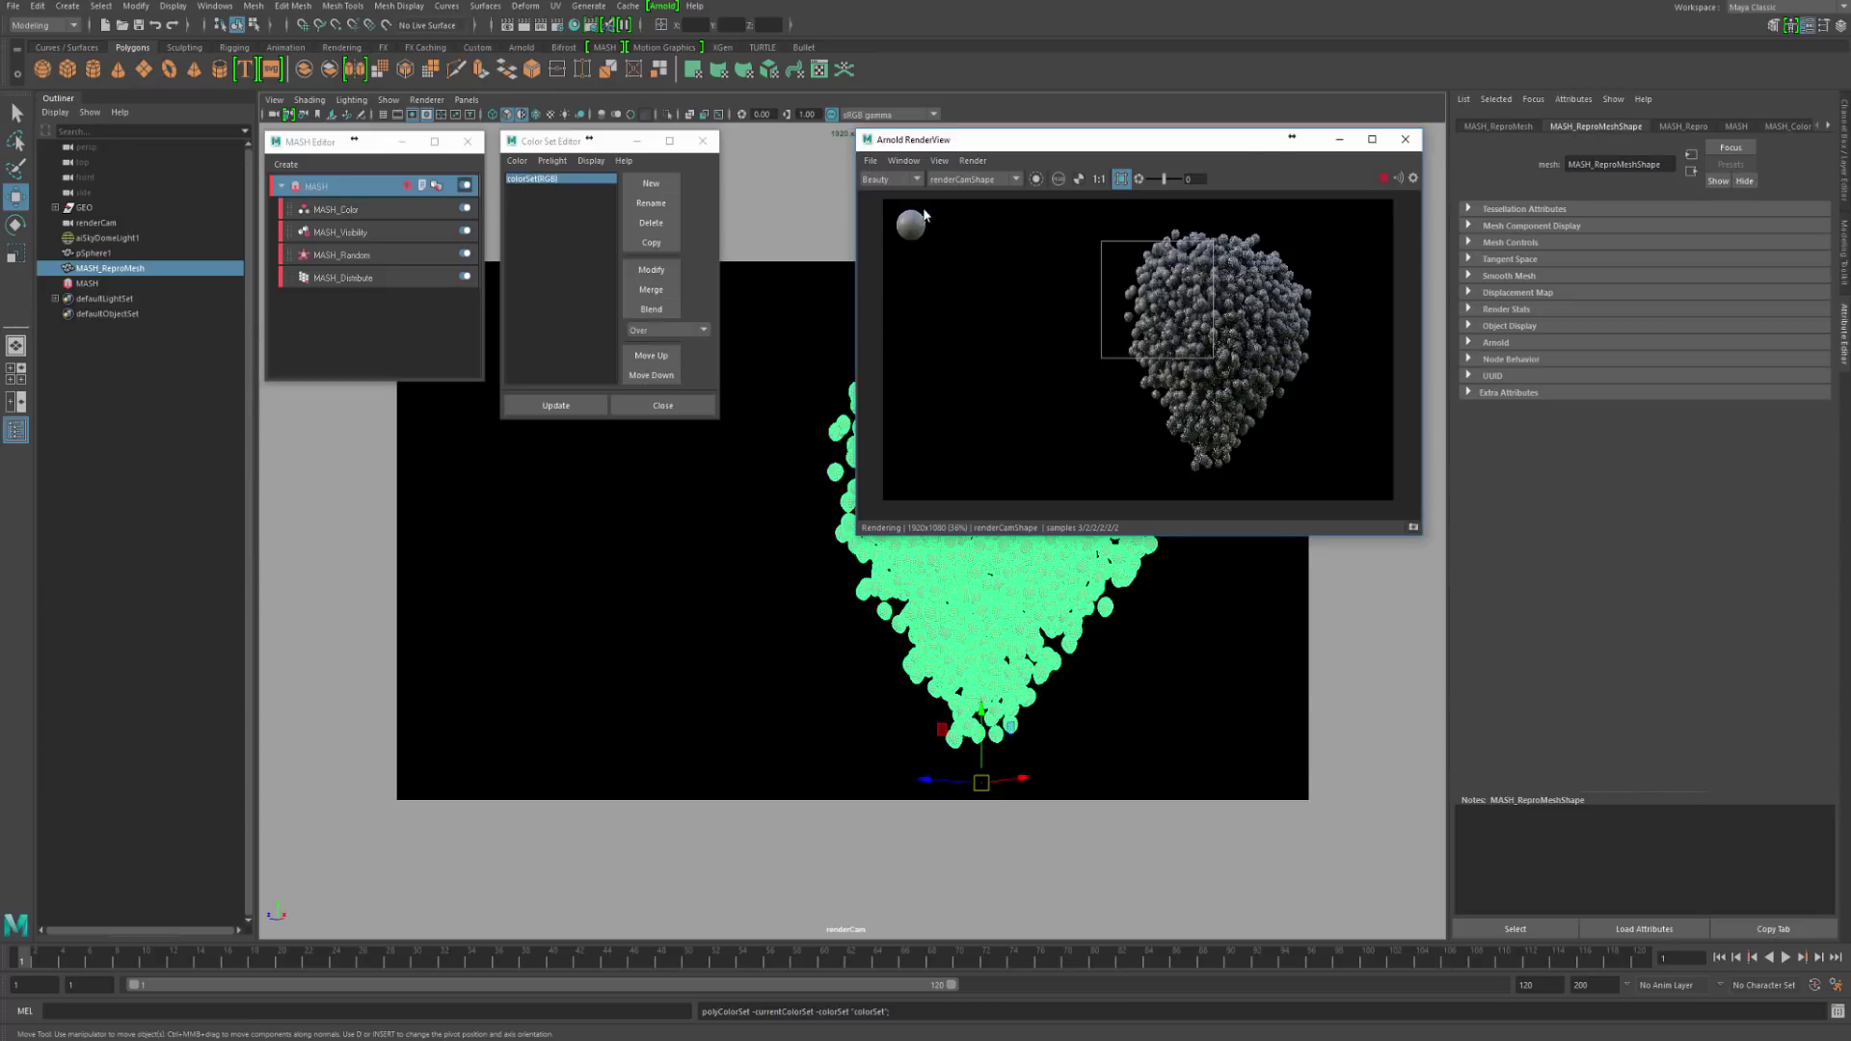
pyautogui.click(1384, 179)
pyautogui.click(102, 255)
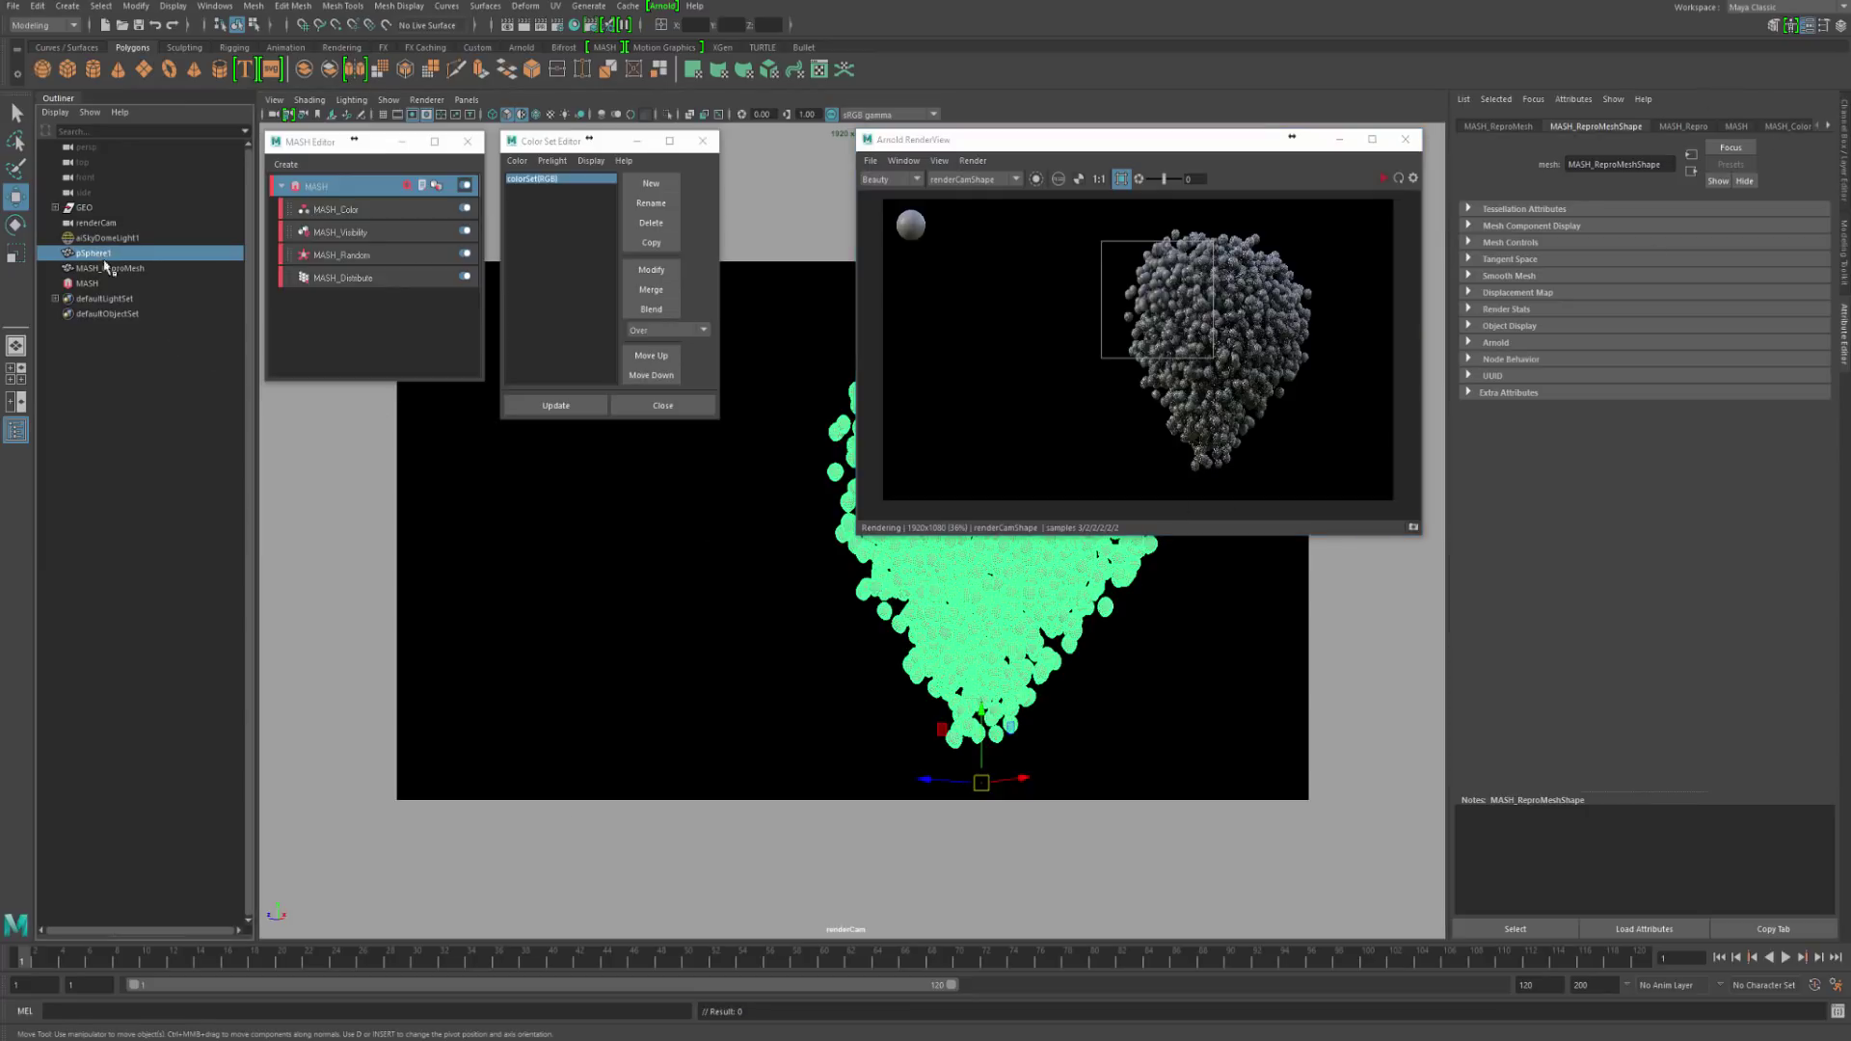
pyautogui.click(106, 268)
pyautogui.rightClick(956, 608)
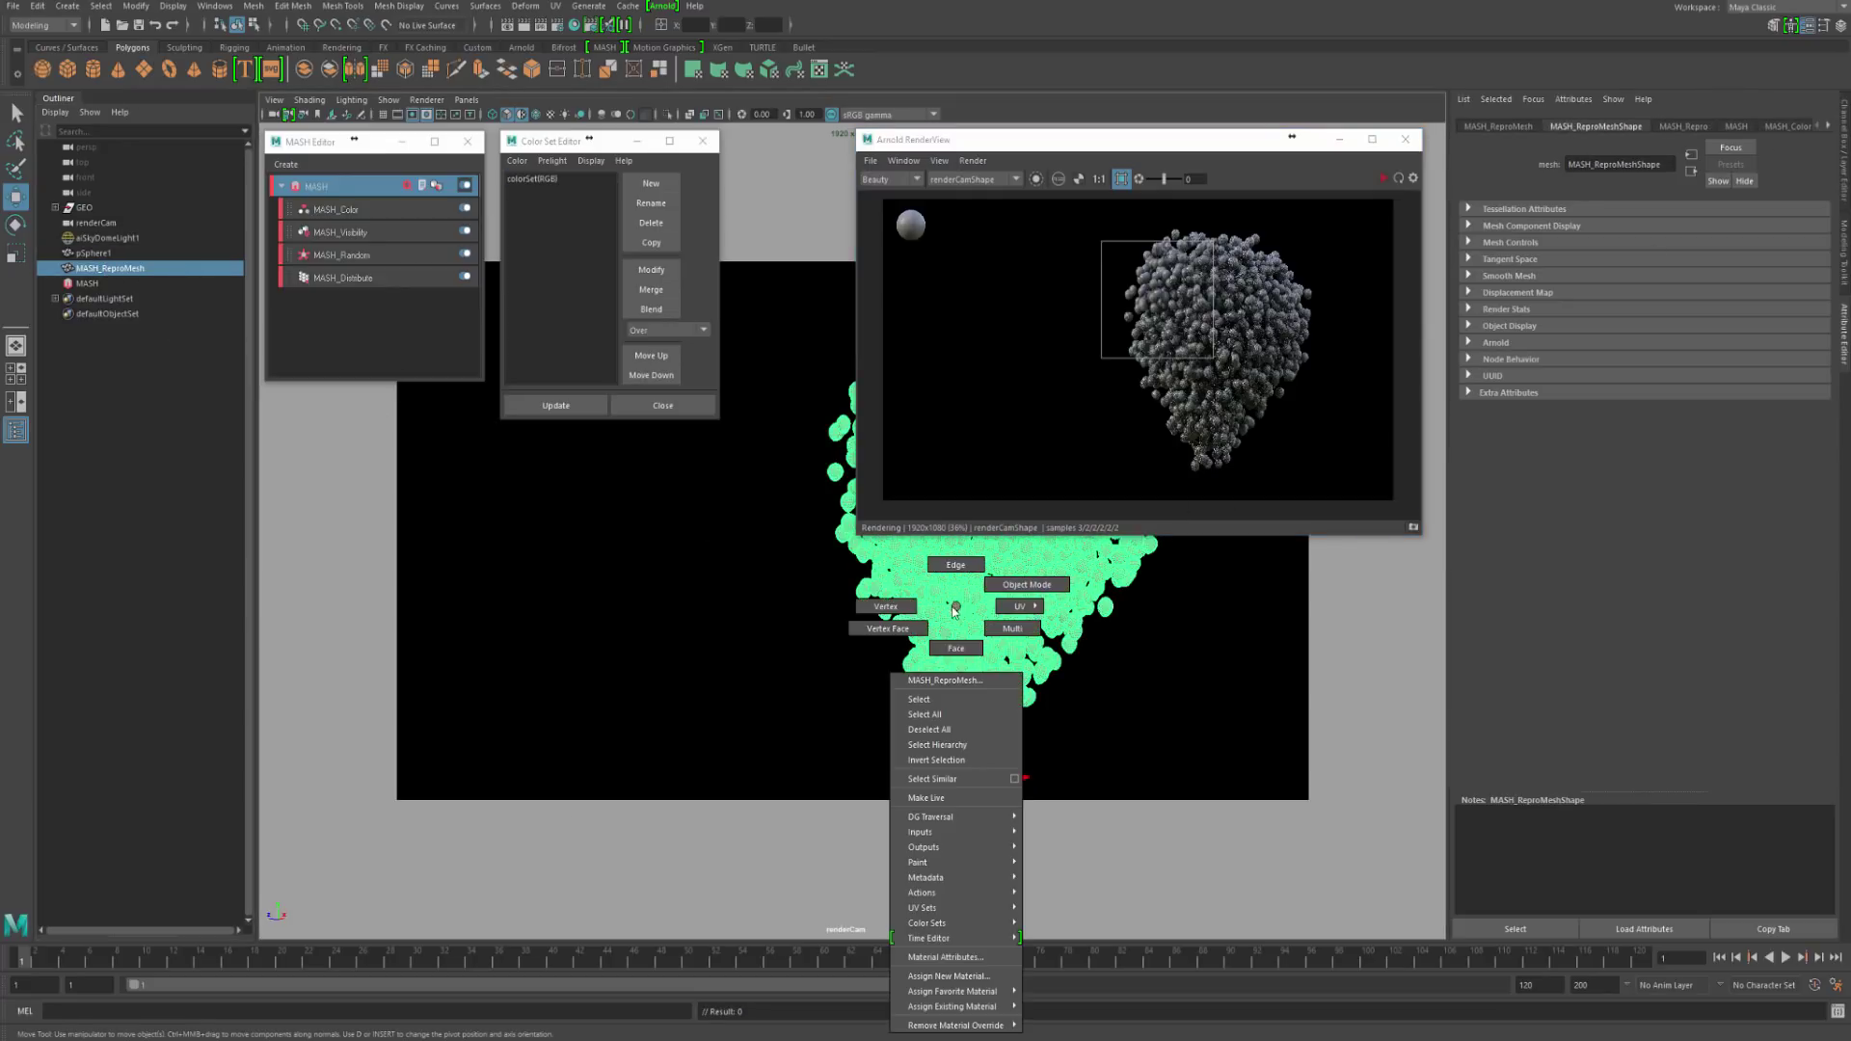
pyautogui.click(1080, 1006)
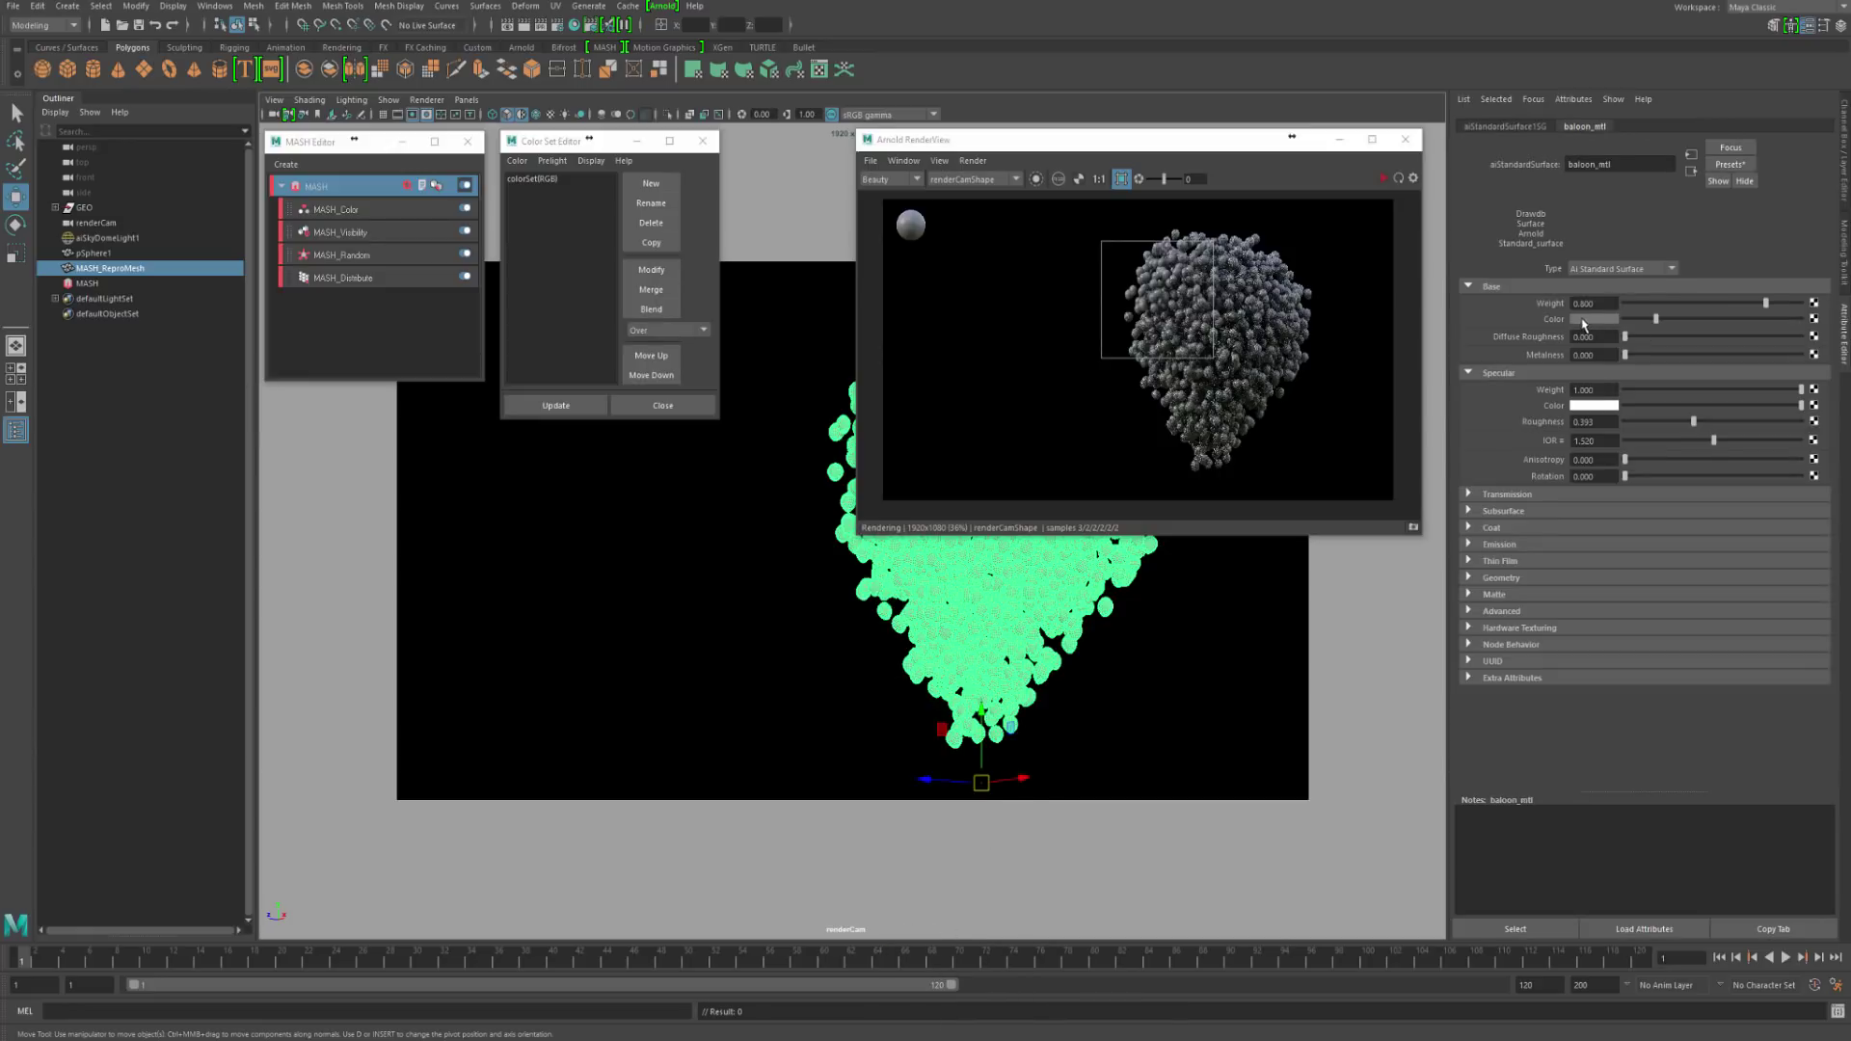
# Step: Open the Node Editor and place it below the MASH and Color Set editors
pyautogui.click(214, 6)
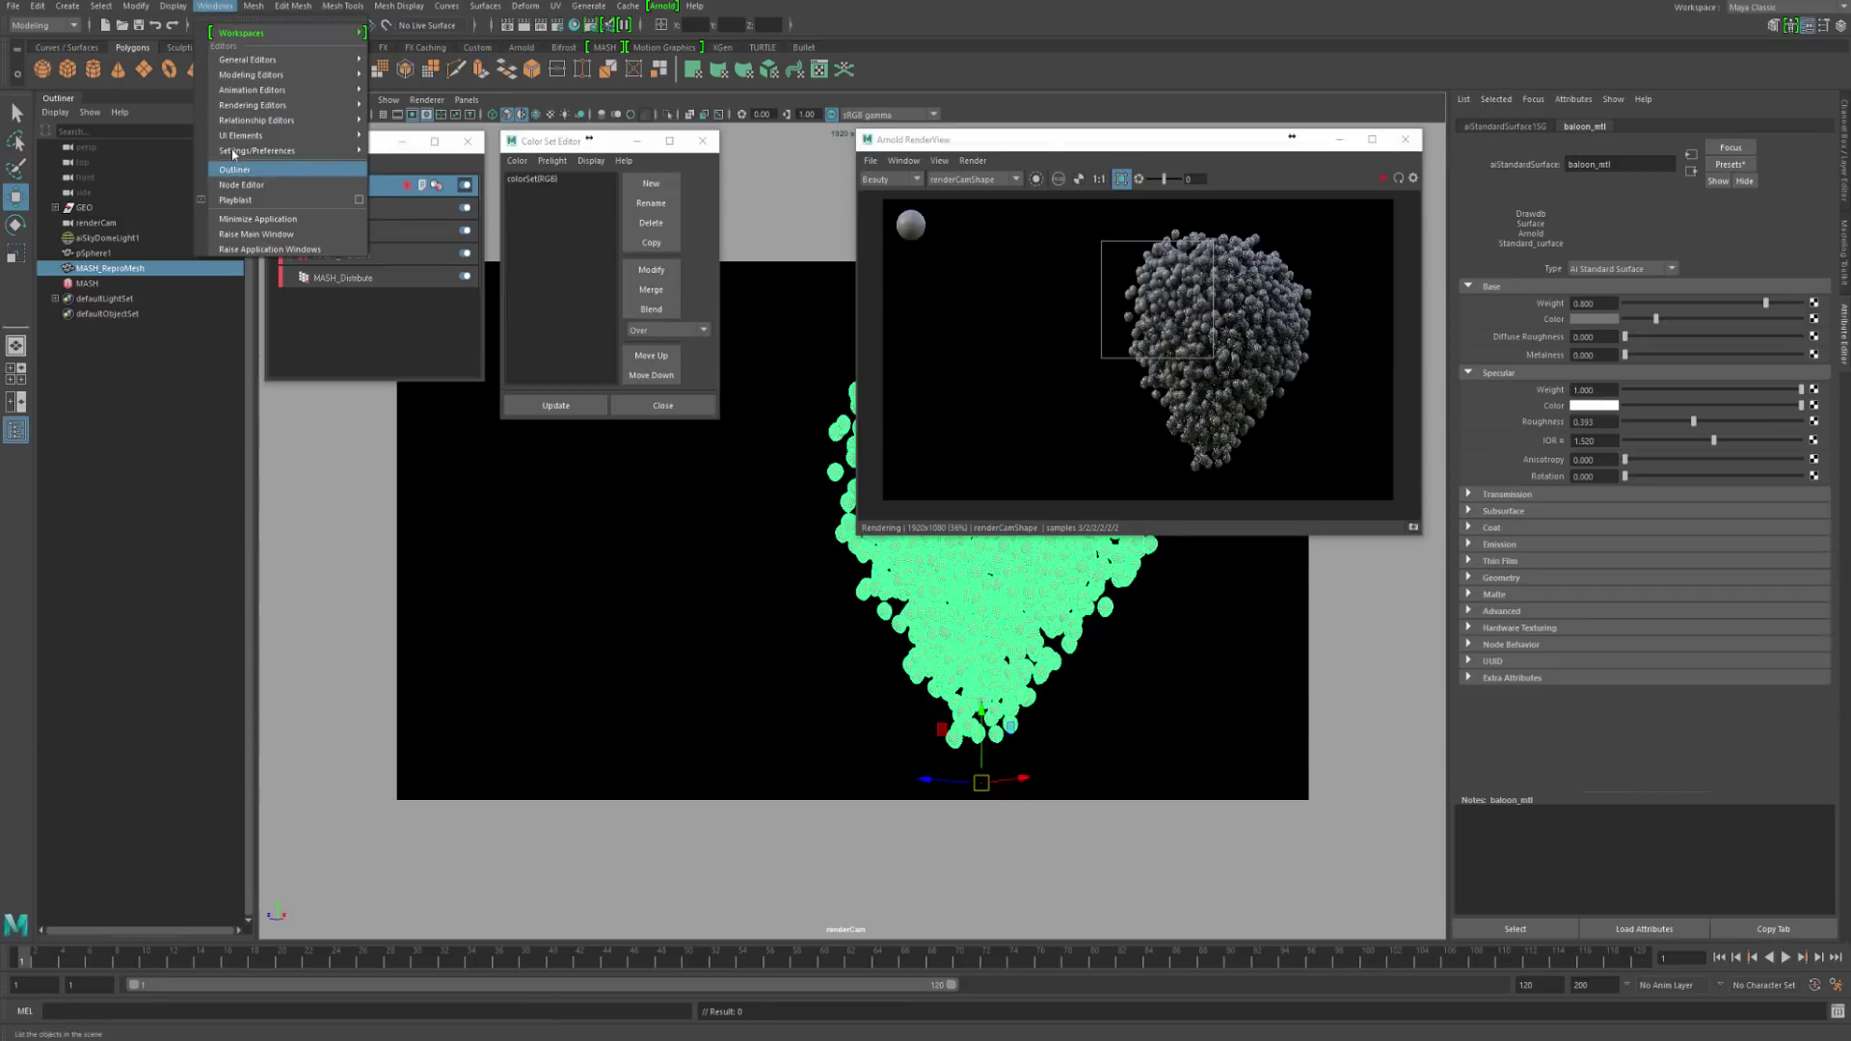
pyautogui.moveTo(270, 60)
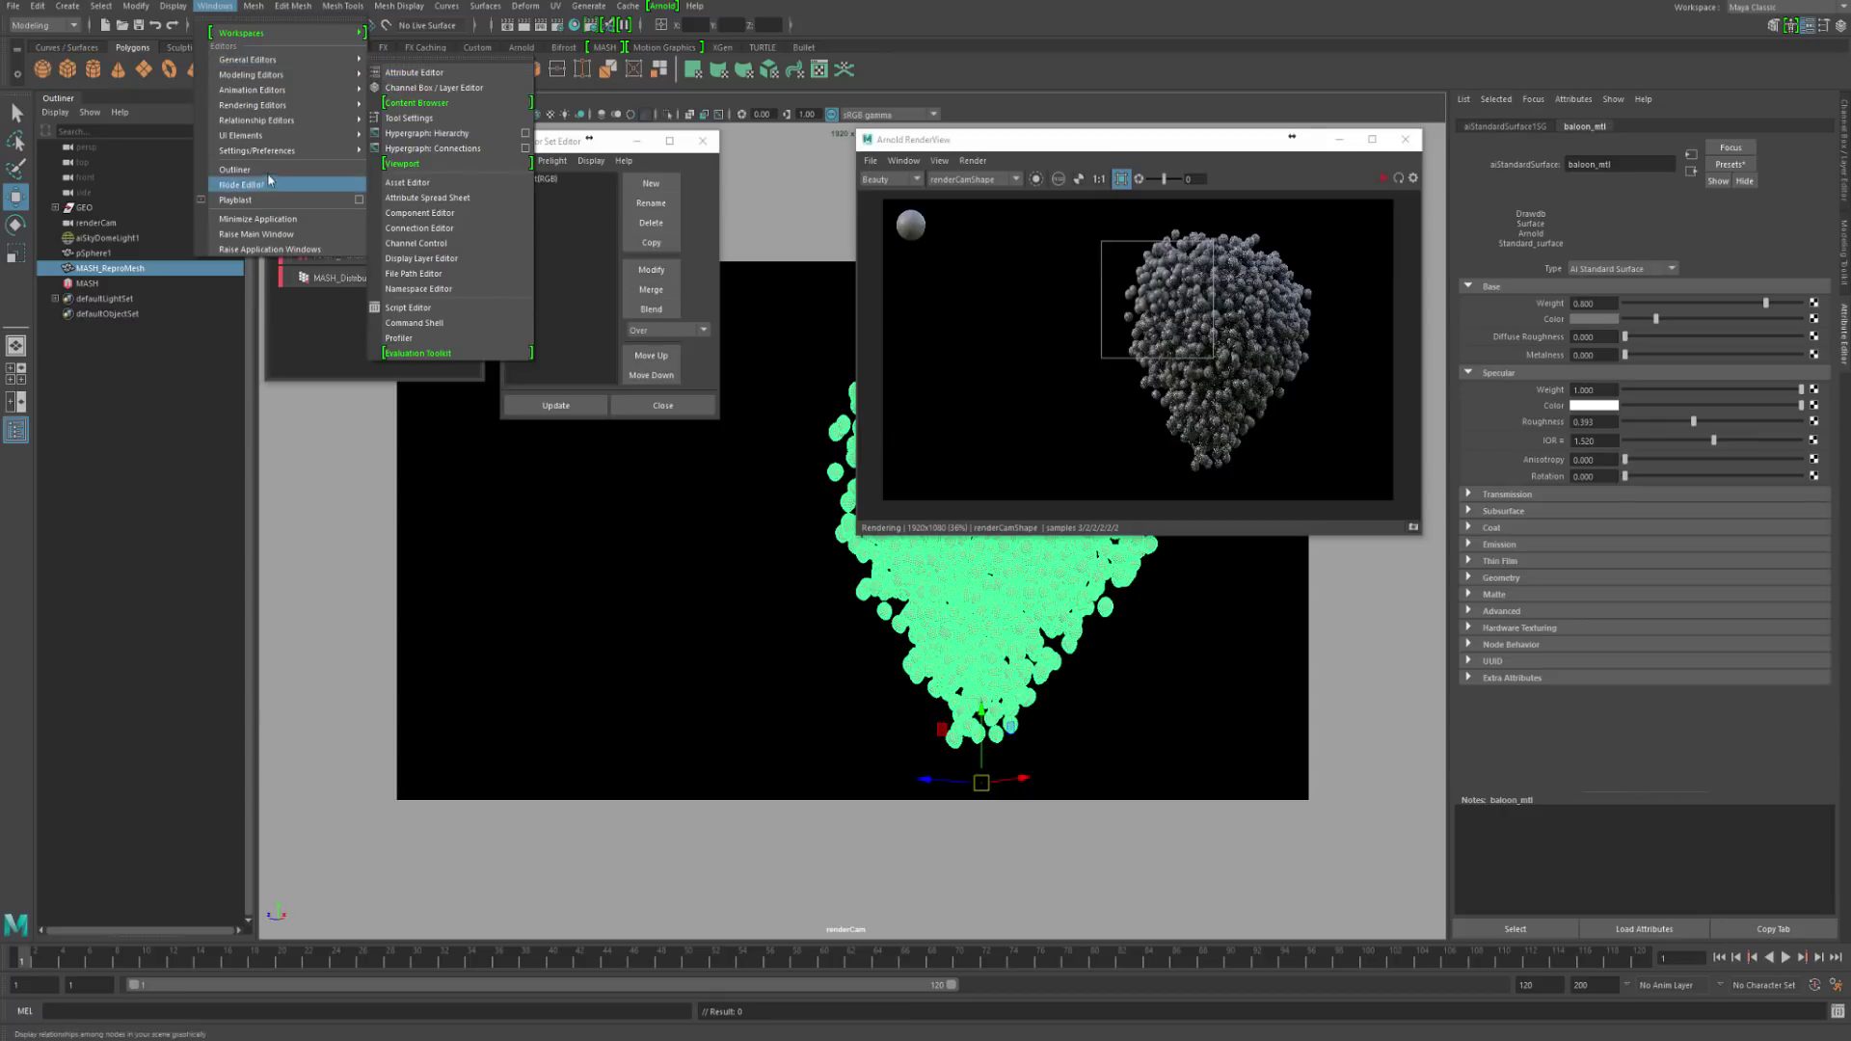
pyautogui.click(424, 277)
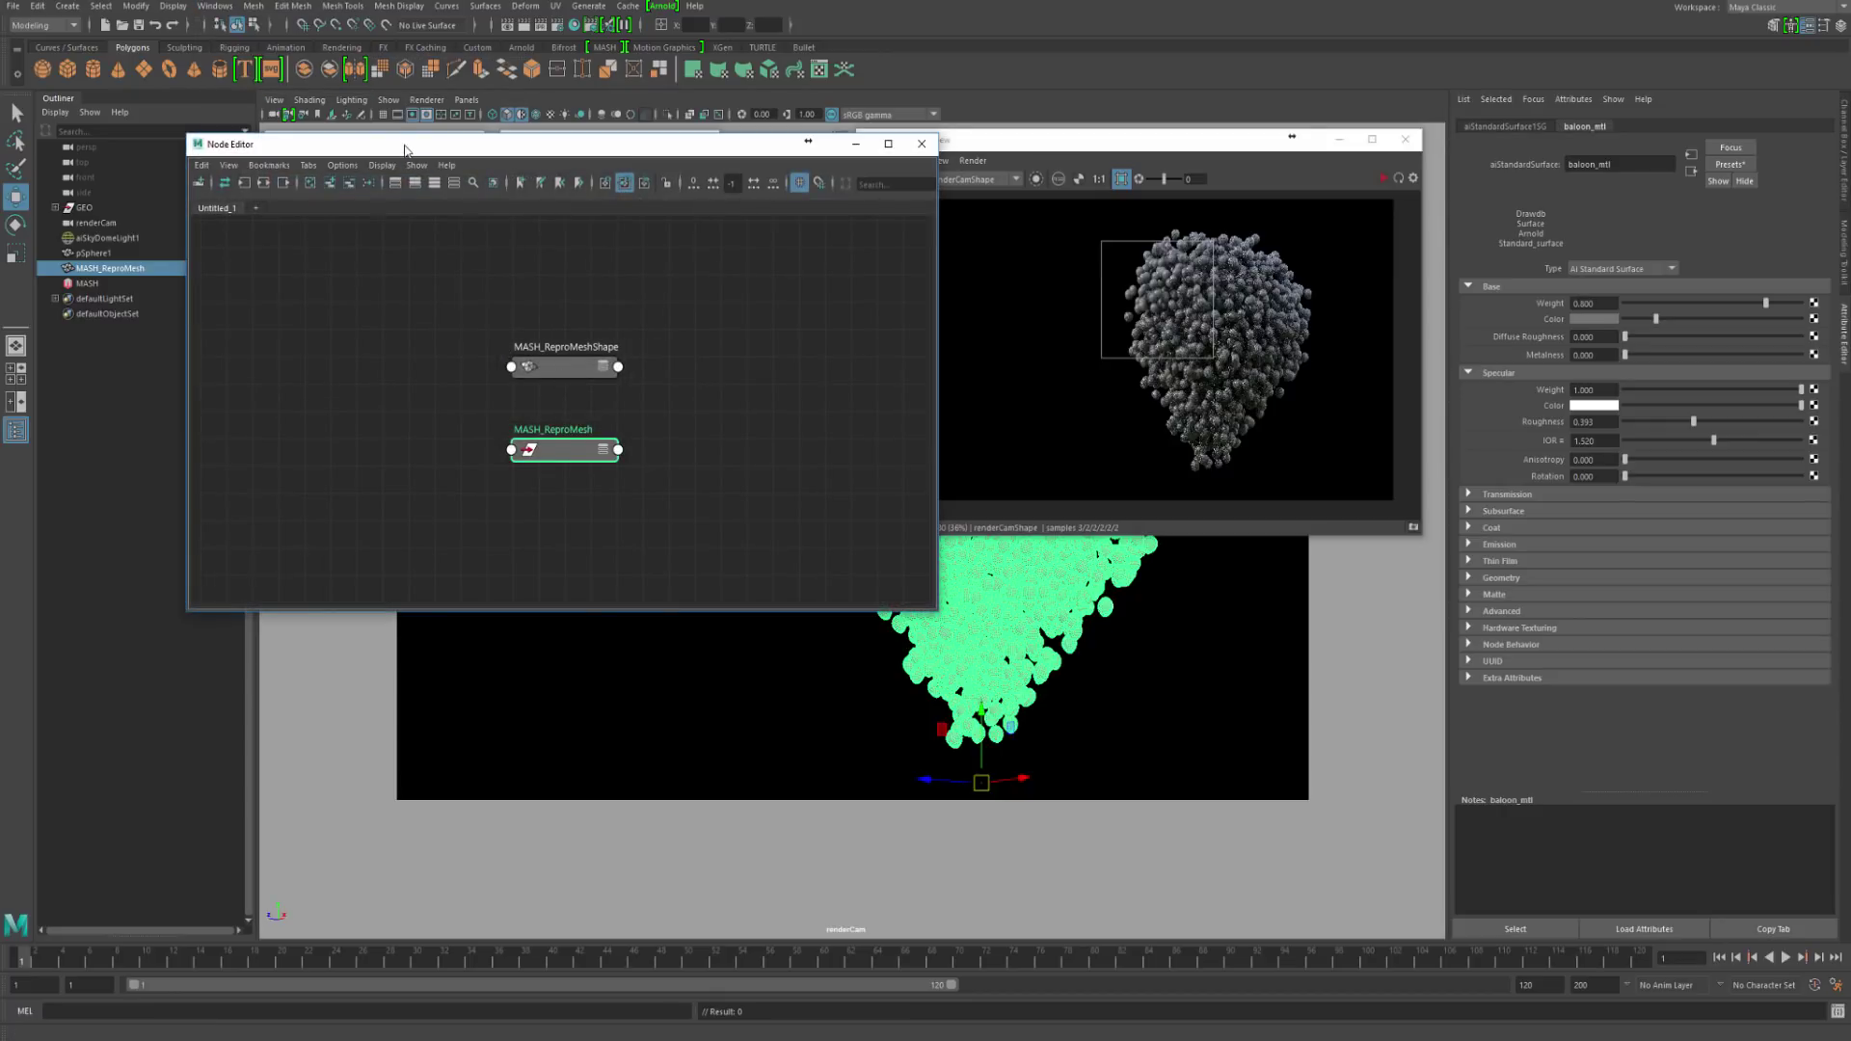
pyautogui.moveTo(407, 154); pyautogui.dragTo(524, 462)
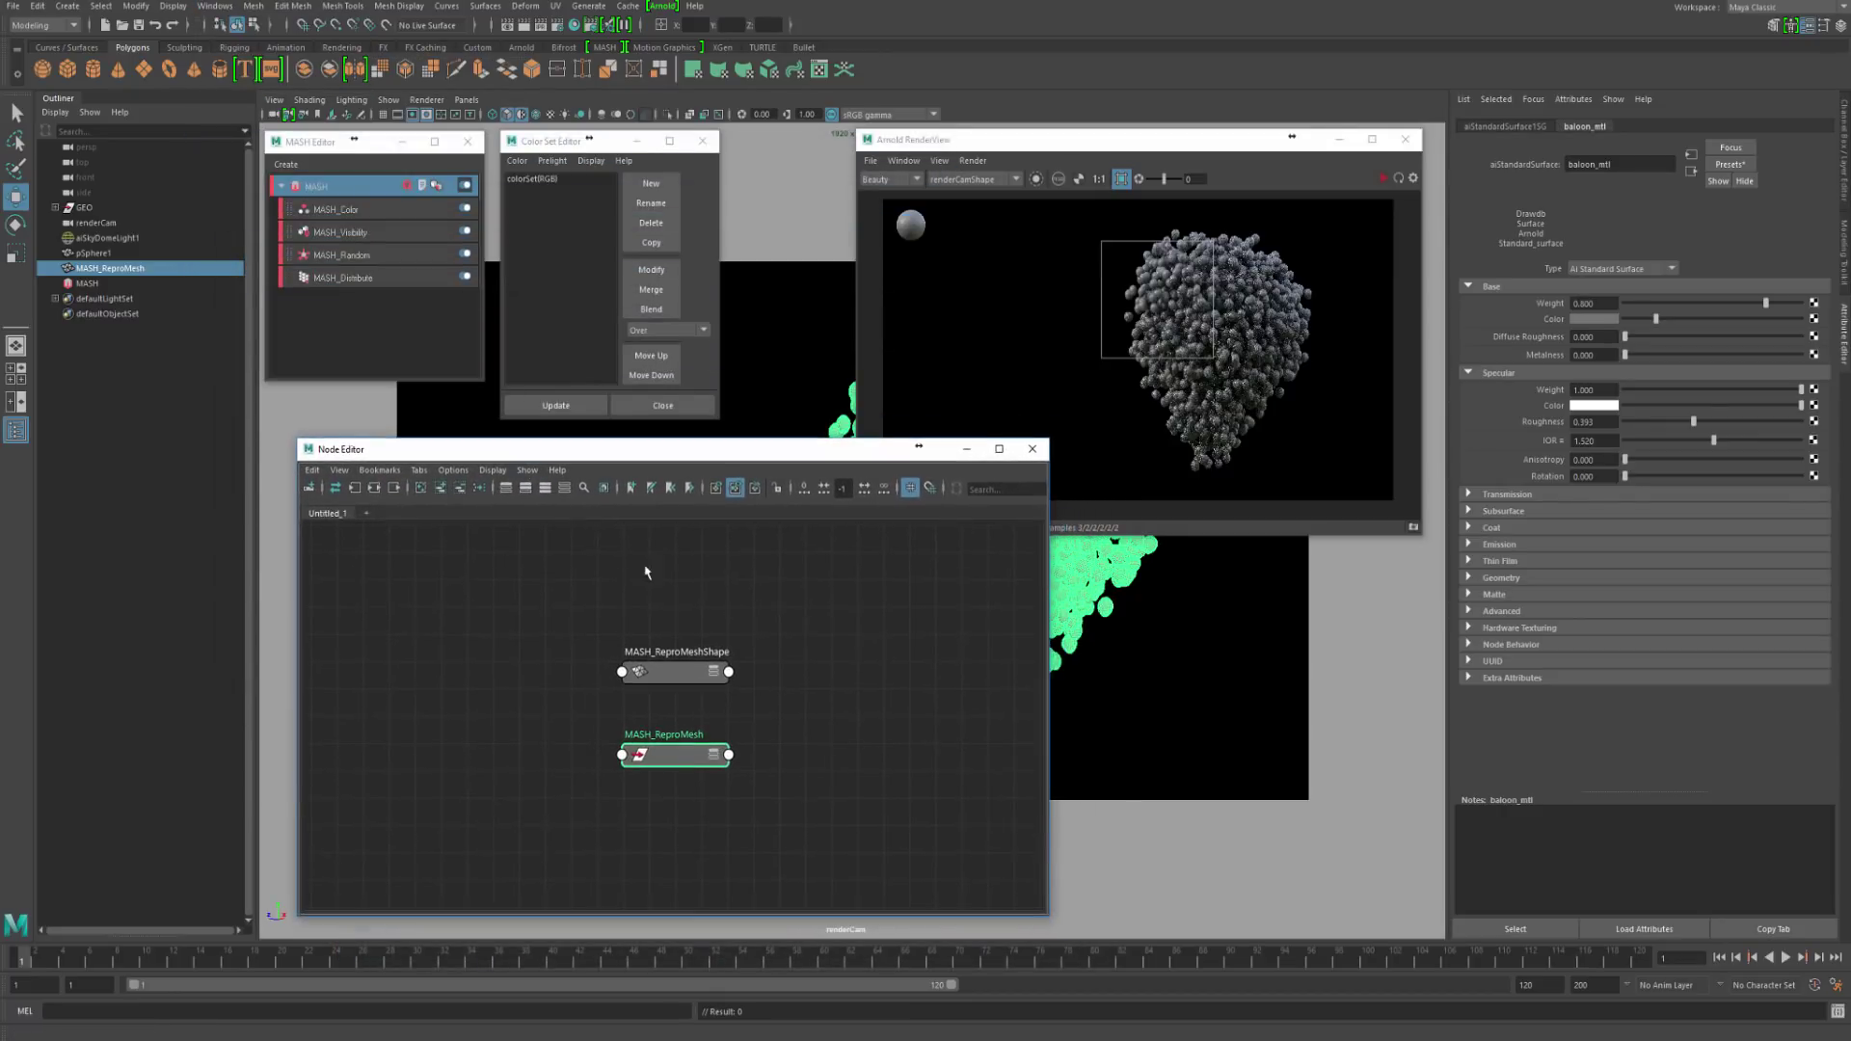
pyautogui.click(1040, 439)
pyautogui.moveTo(757, 460); pyautogui.dragTo(716, 466)
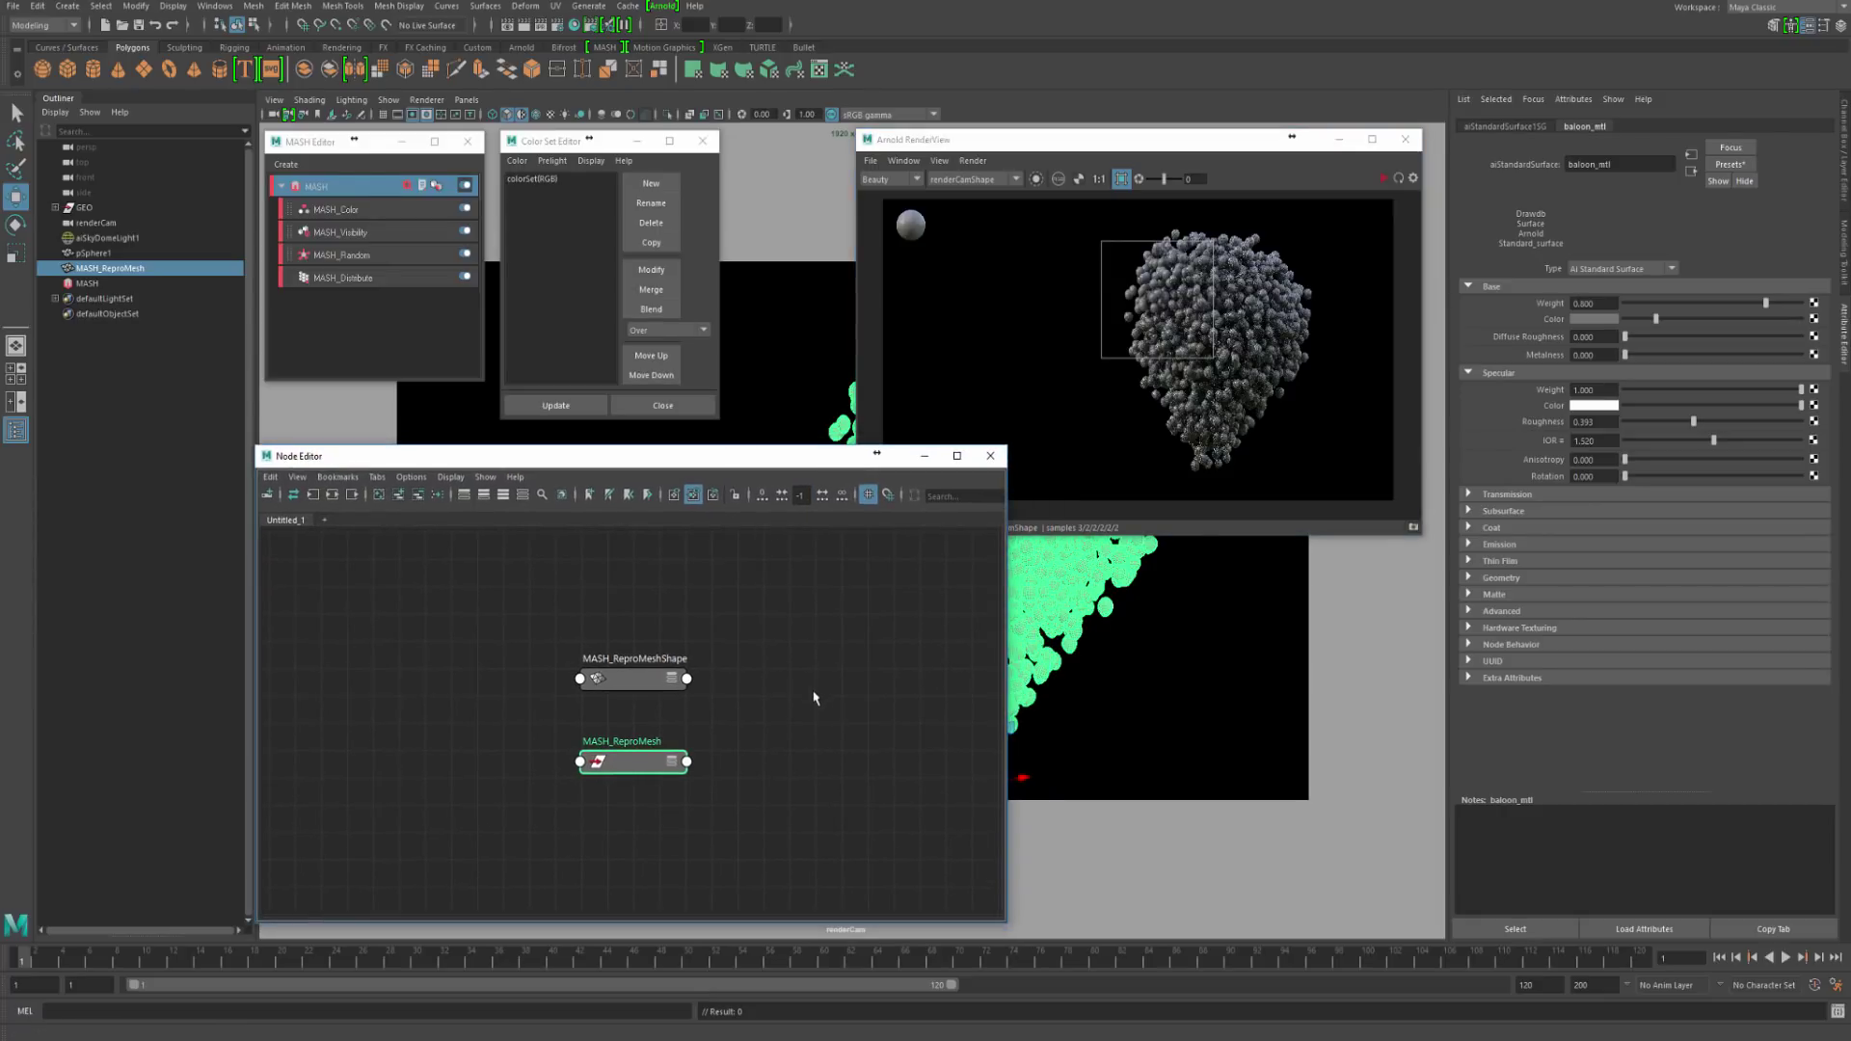
# Step: Select the baloon_mtl material node and graph its input and output connections in the Node Editor
pyautogui.click(1516, 928)
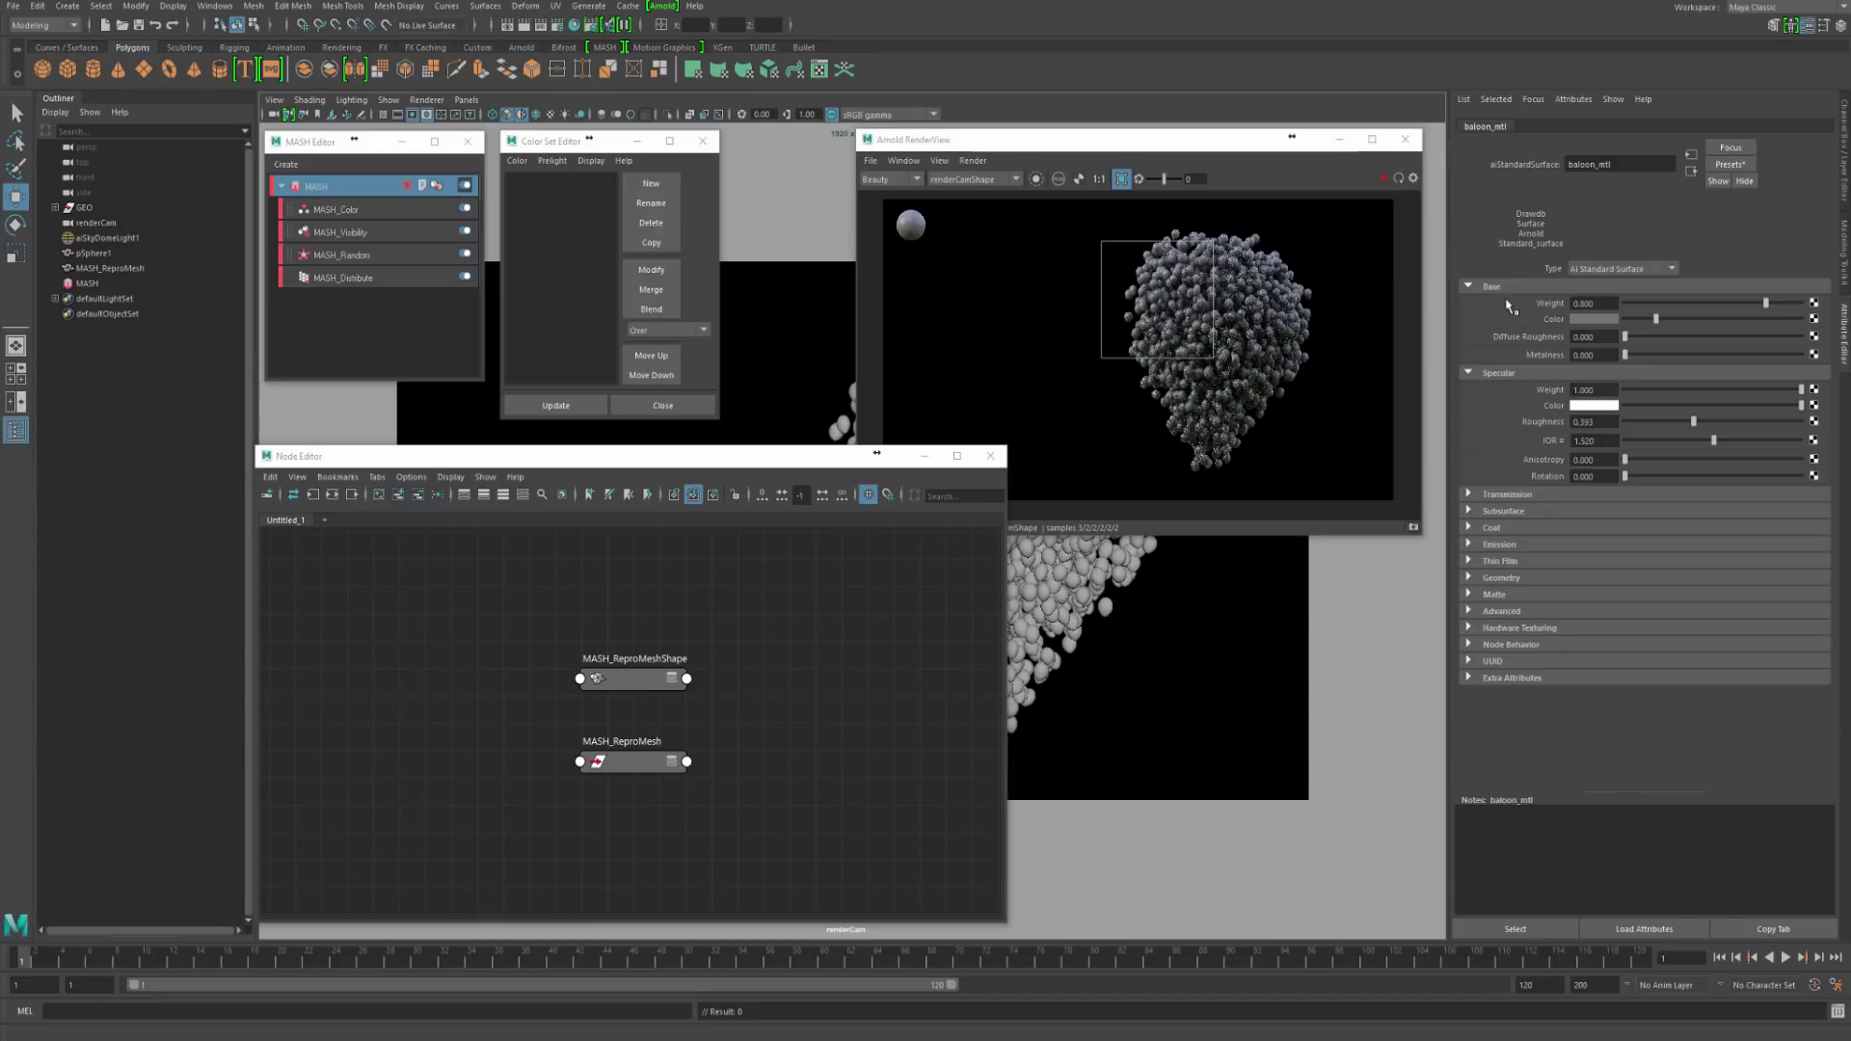
pyautogui.click(332, 496)
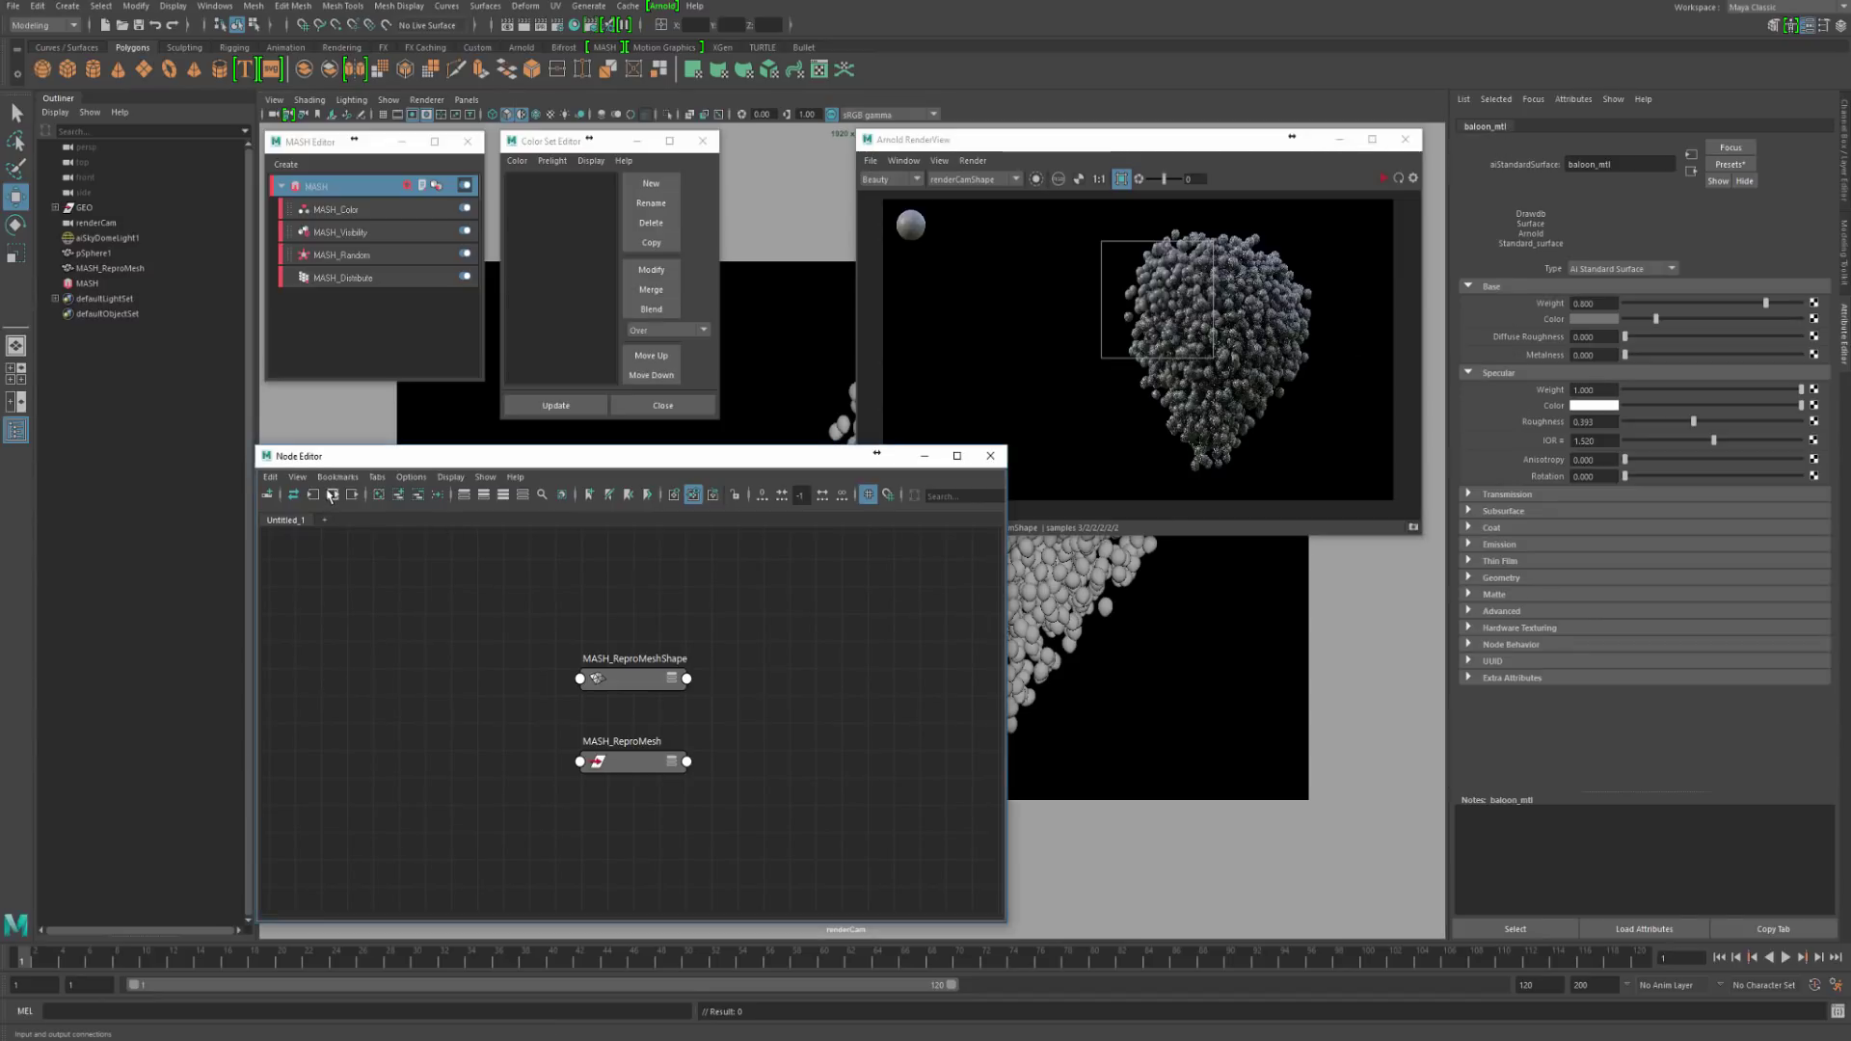
pyautogui.click(660, 663)
pyautogui.moveTo(762, 720); pyautogui.dragTo(790, 721)
pyautogui.click(526, 733)
pyautogui.keyDown('alt'); pyautogui.moveTo(587, 653); pyautogui.dragTo(796, 624, button='middle'); pyautogui.keyUp('alt')
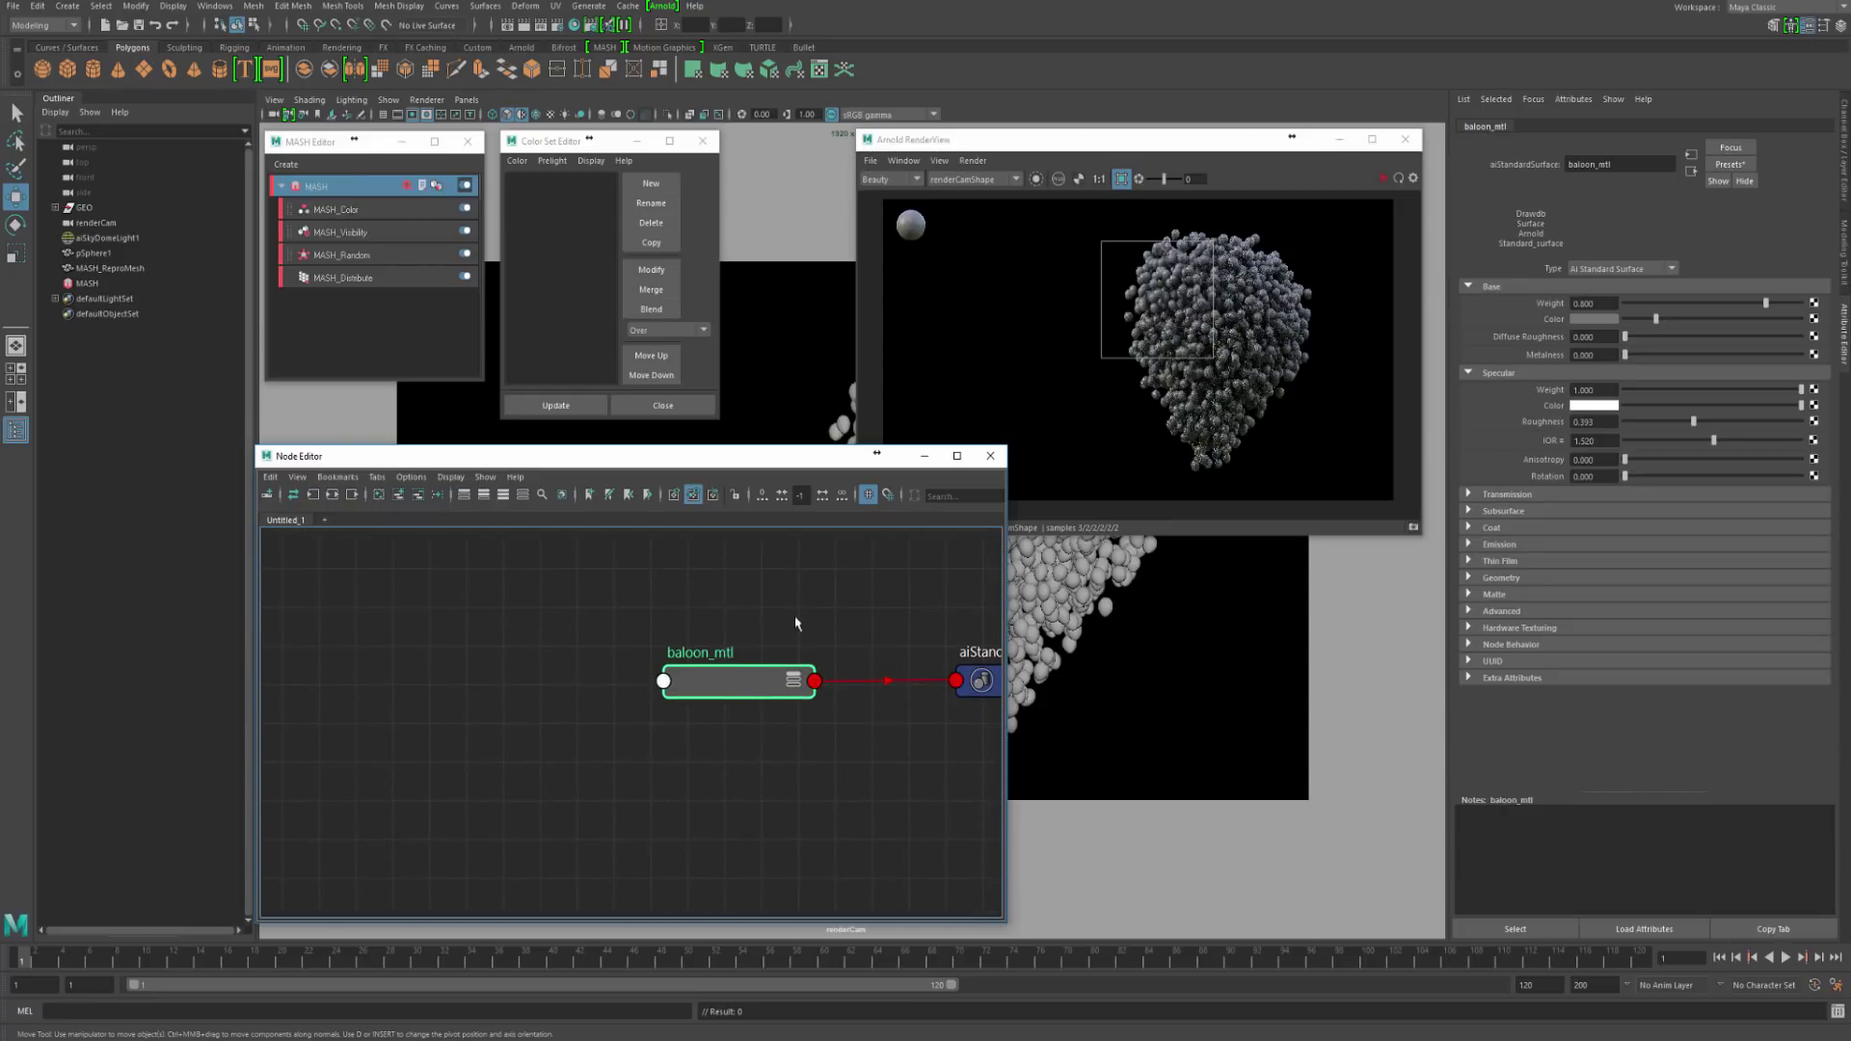
# Step: Add an aiUserDataColor node to the graph and place it beside the input of baloon_mtl
pyautogui.click(512, 692)
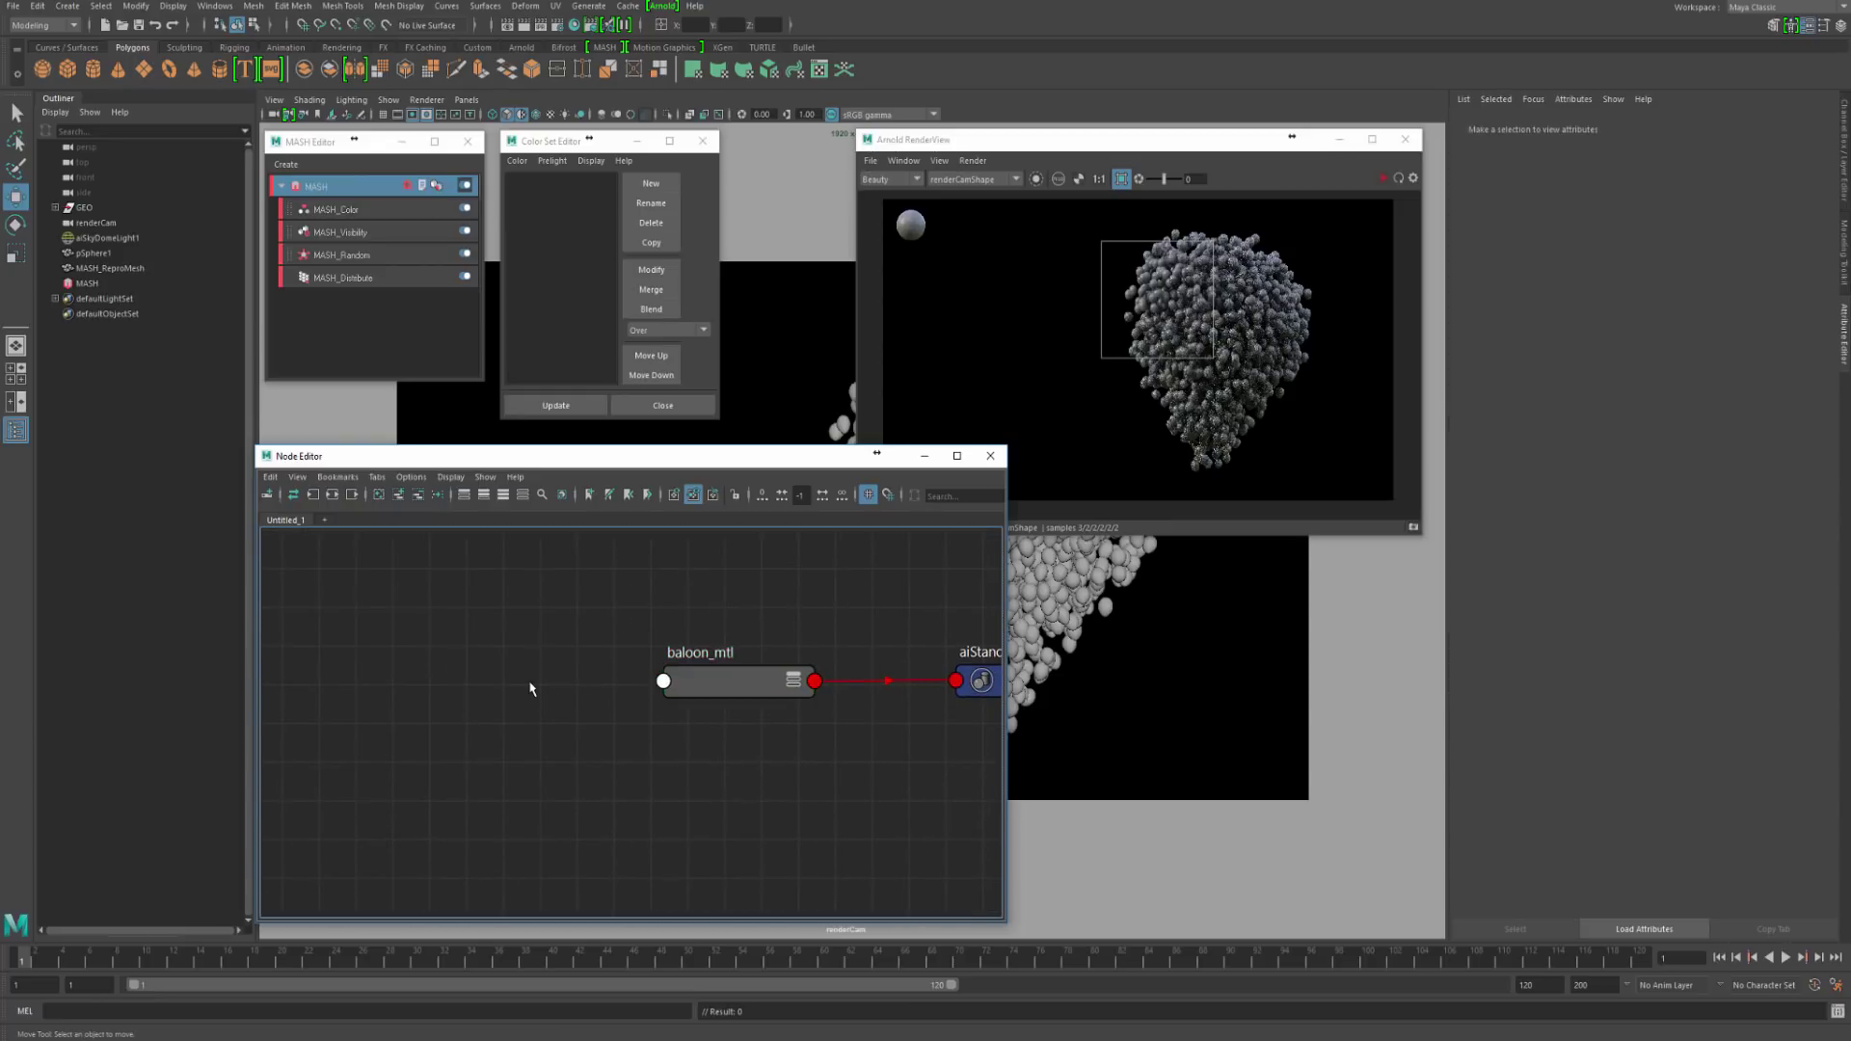
pyautogui.press('Tab')
pyautogui.write('ai')
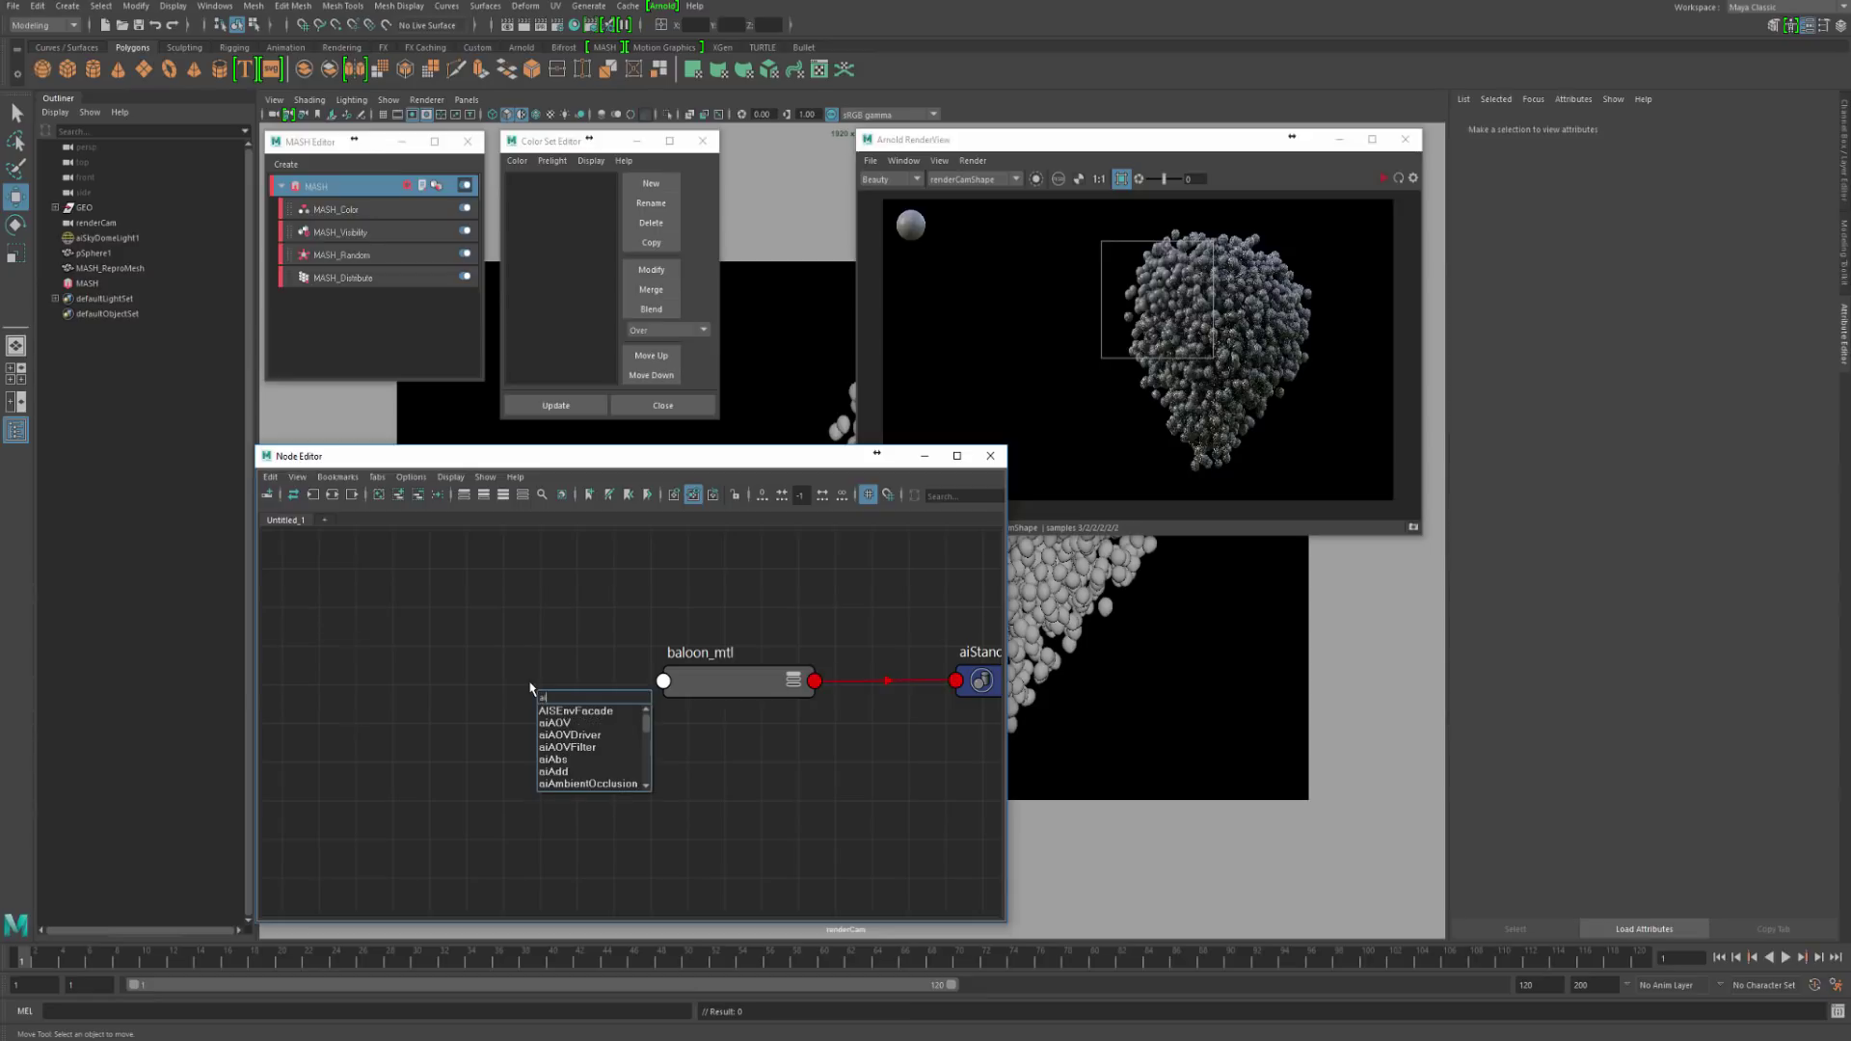
pyautogui.write('userdata')
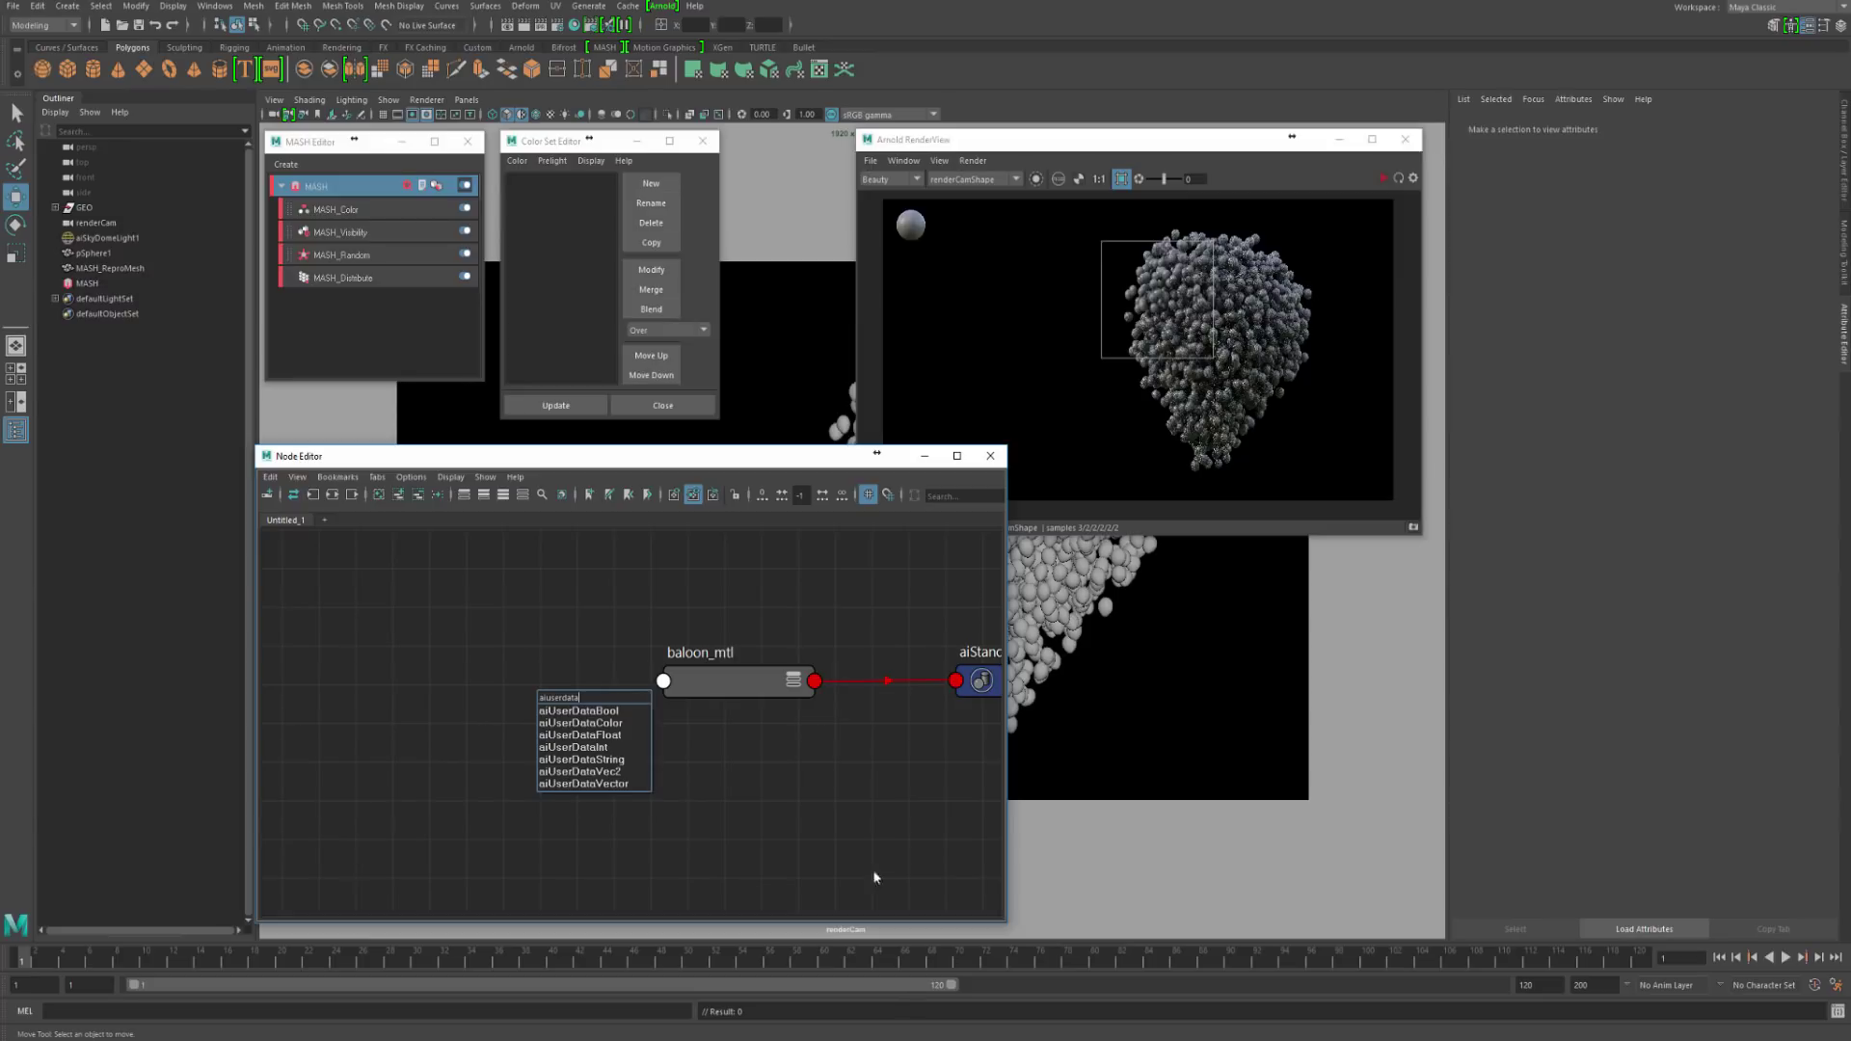
pyautogui.click(598, 723)
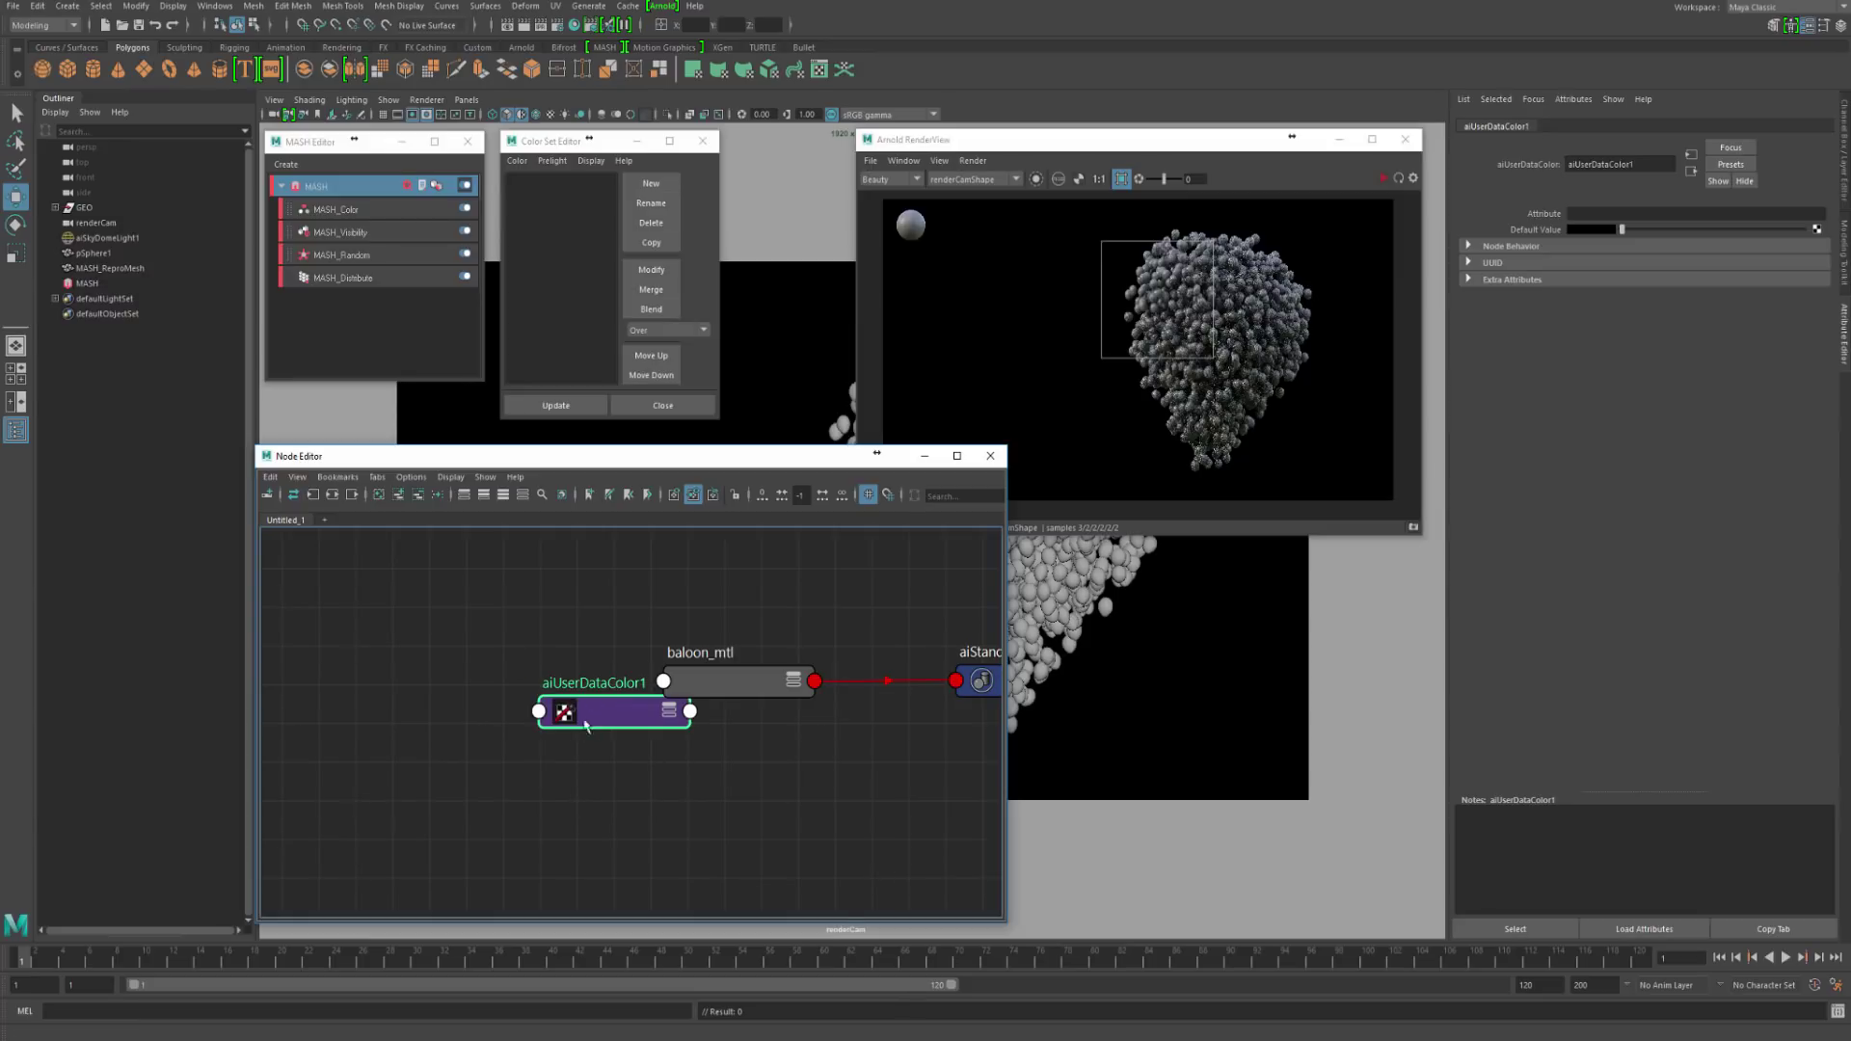
pyautogui.moveTo(593, 724); pyautogui.dragTo(502, 712)
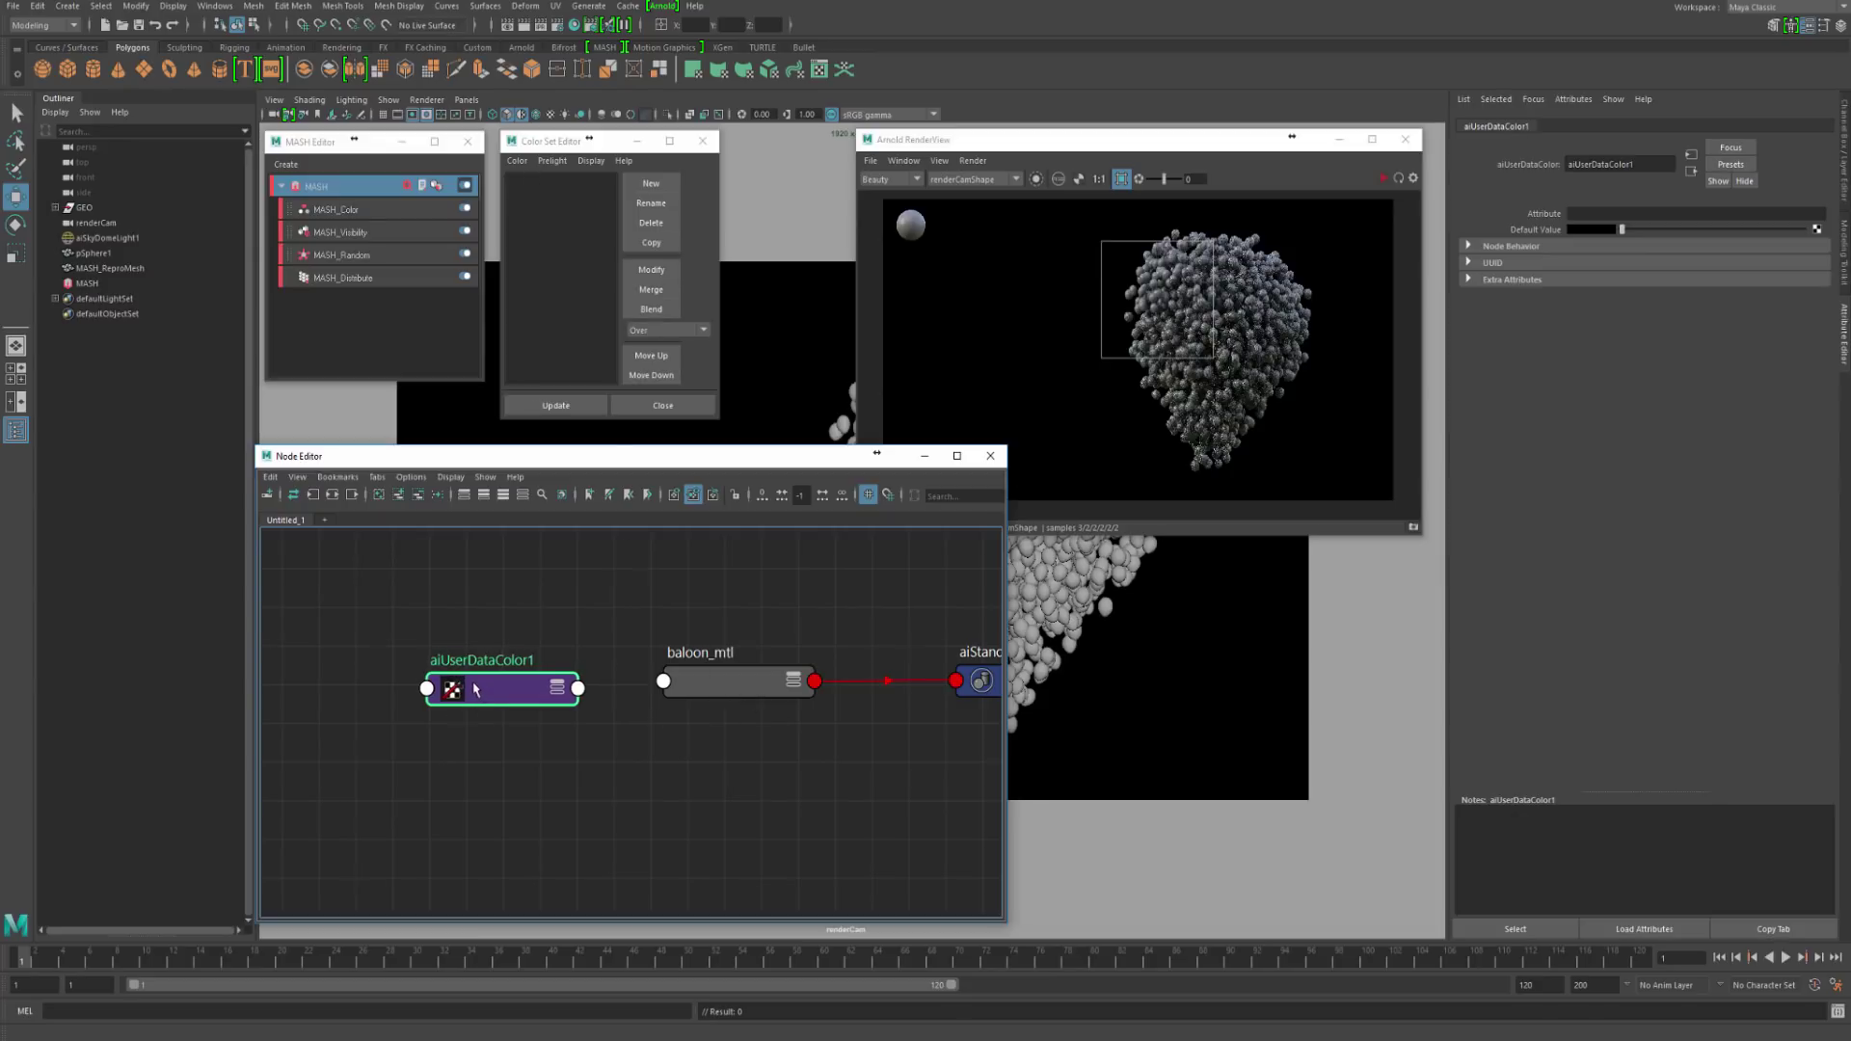
pyautogui.moveTo(479, 696); pyautogui.dragTo(473, 690)
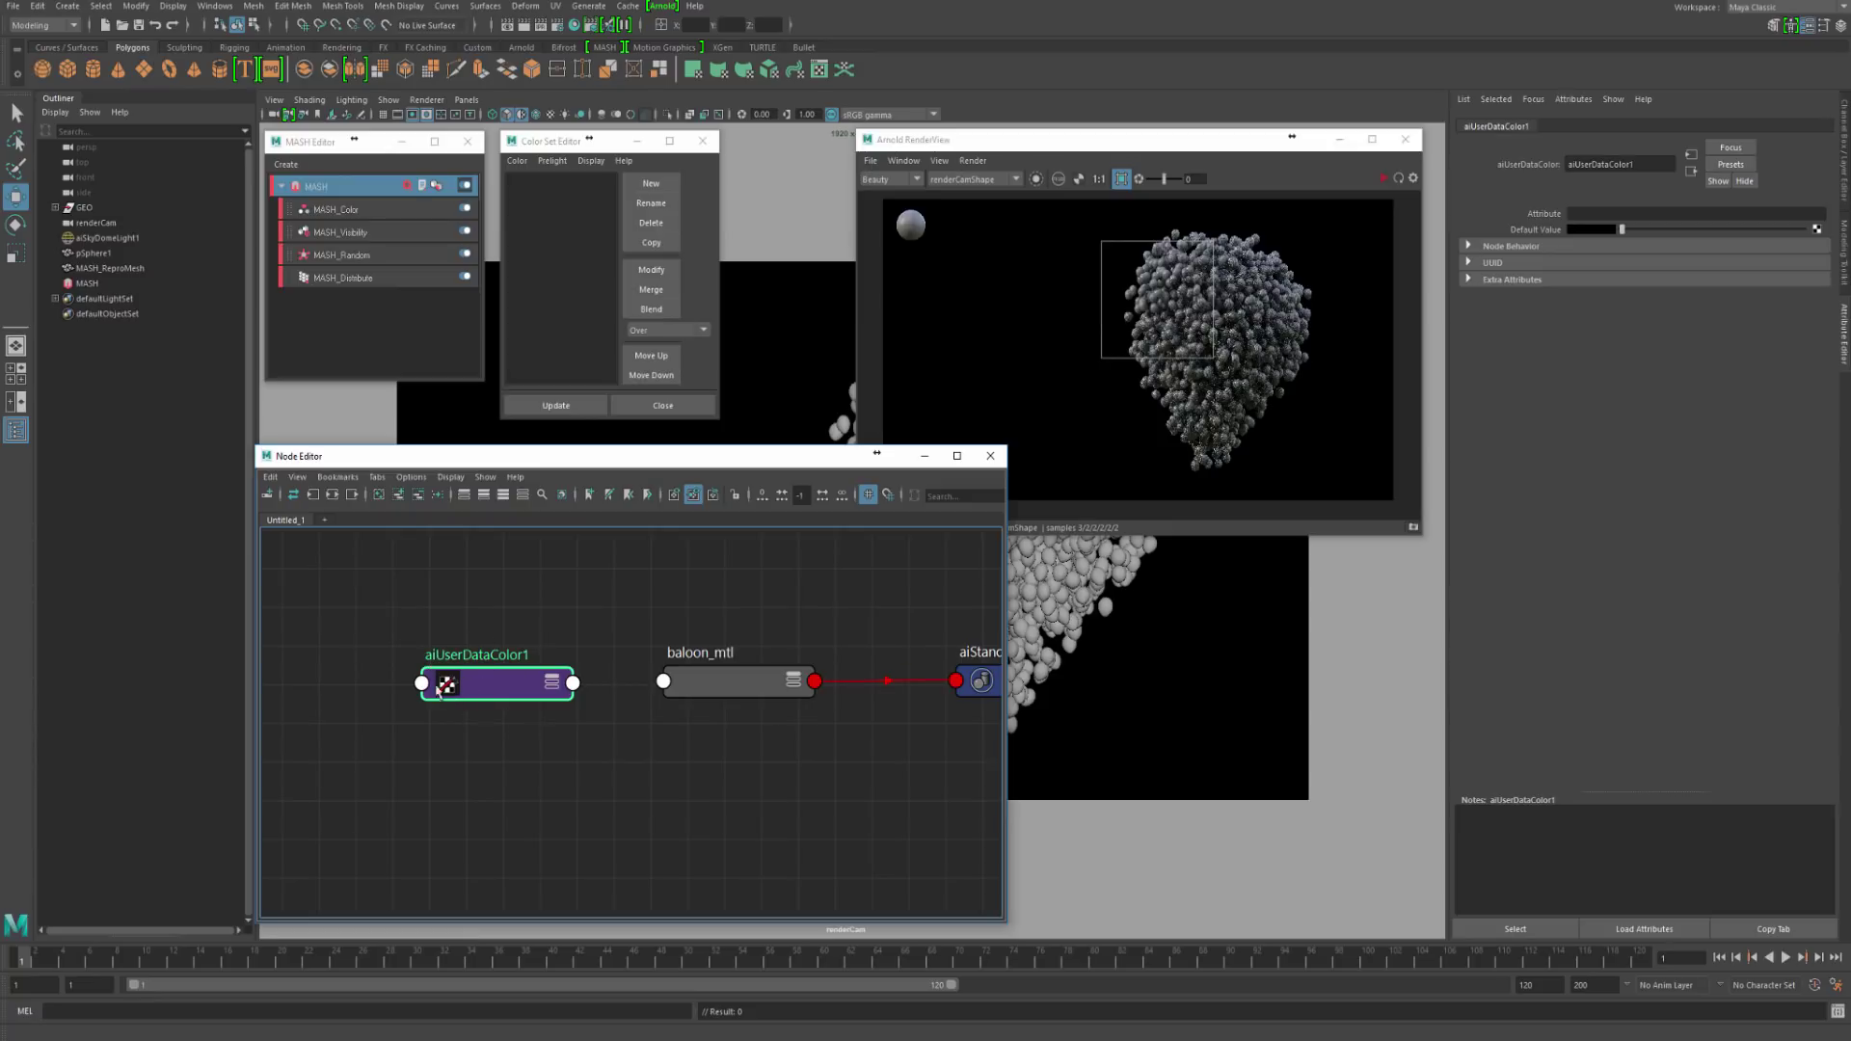
pyautogui.moveTo(461, 669)
pyautogui.mouseDown()
pyautogui.moveTo(446, 658)
pyautogui.moveTo(467, 690)
pyautogui.mouseUp()
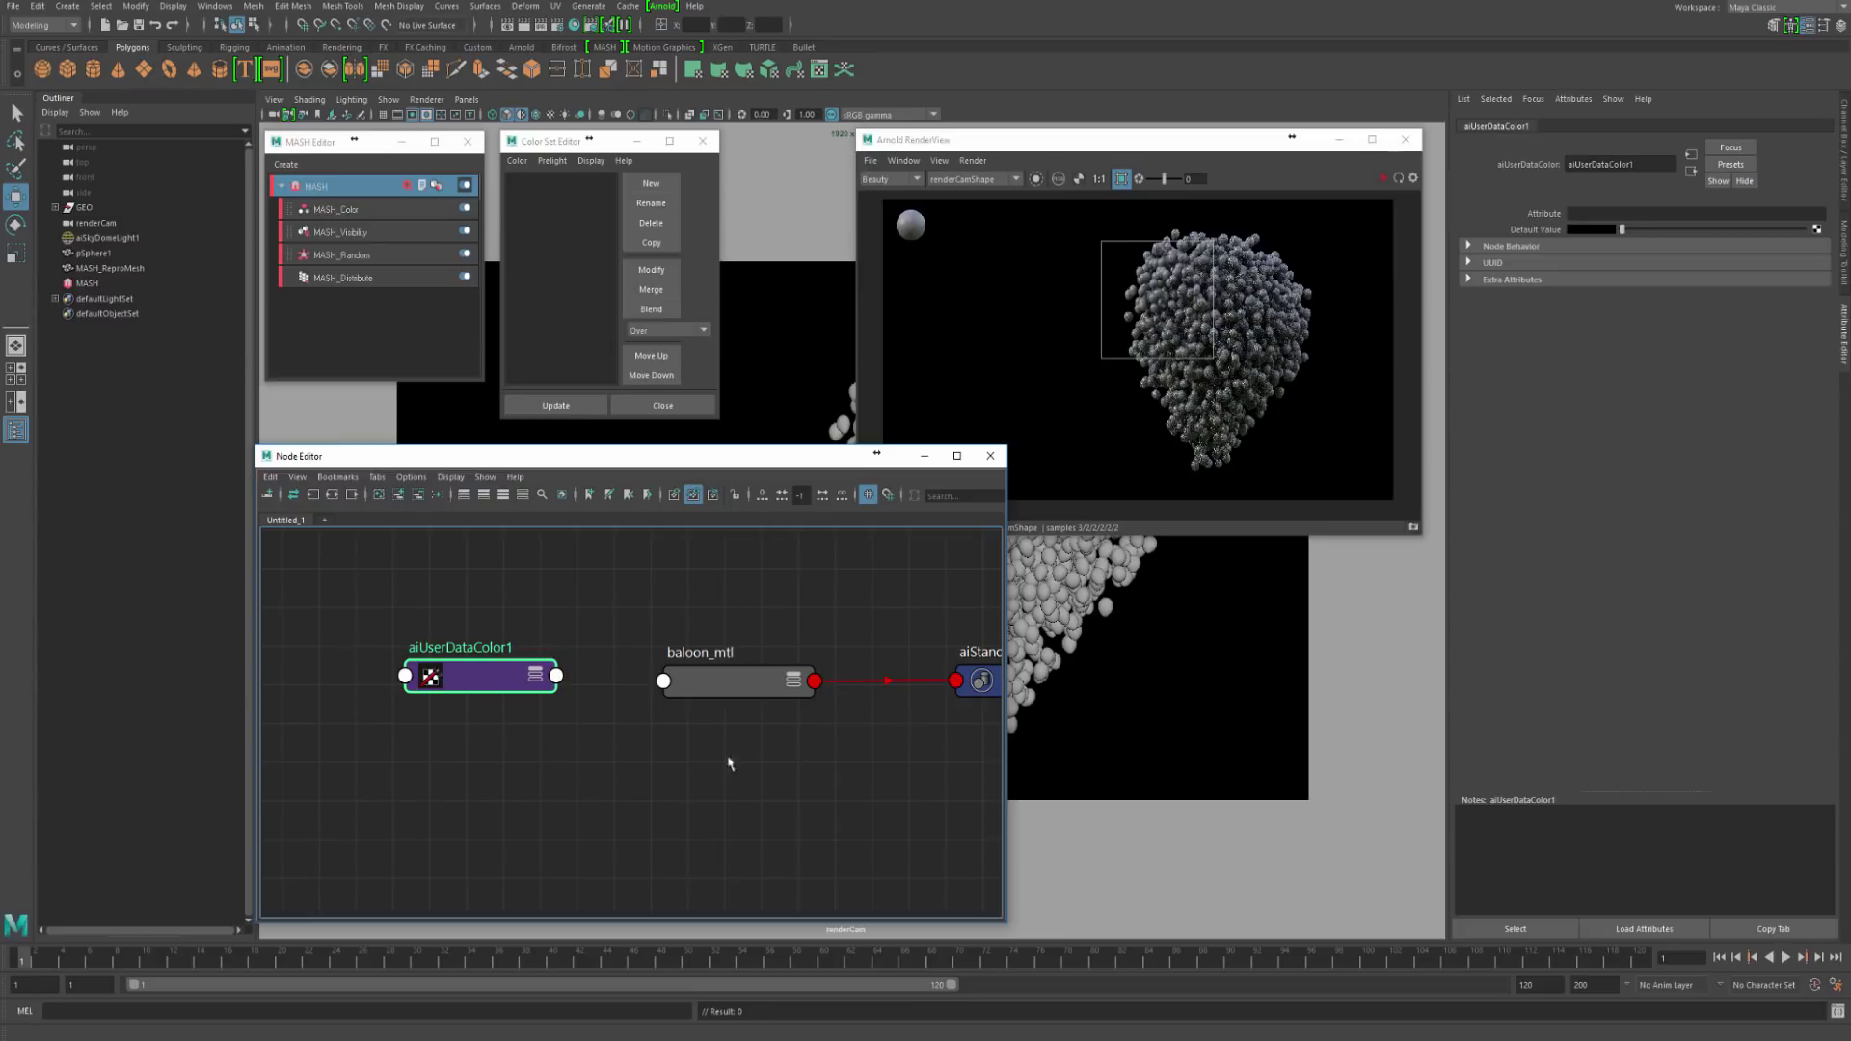
pyautogui.moveTo(467, 680); pyautogui.dragTo(439, 695)
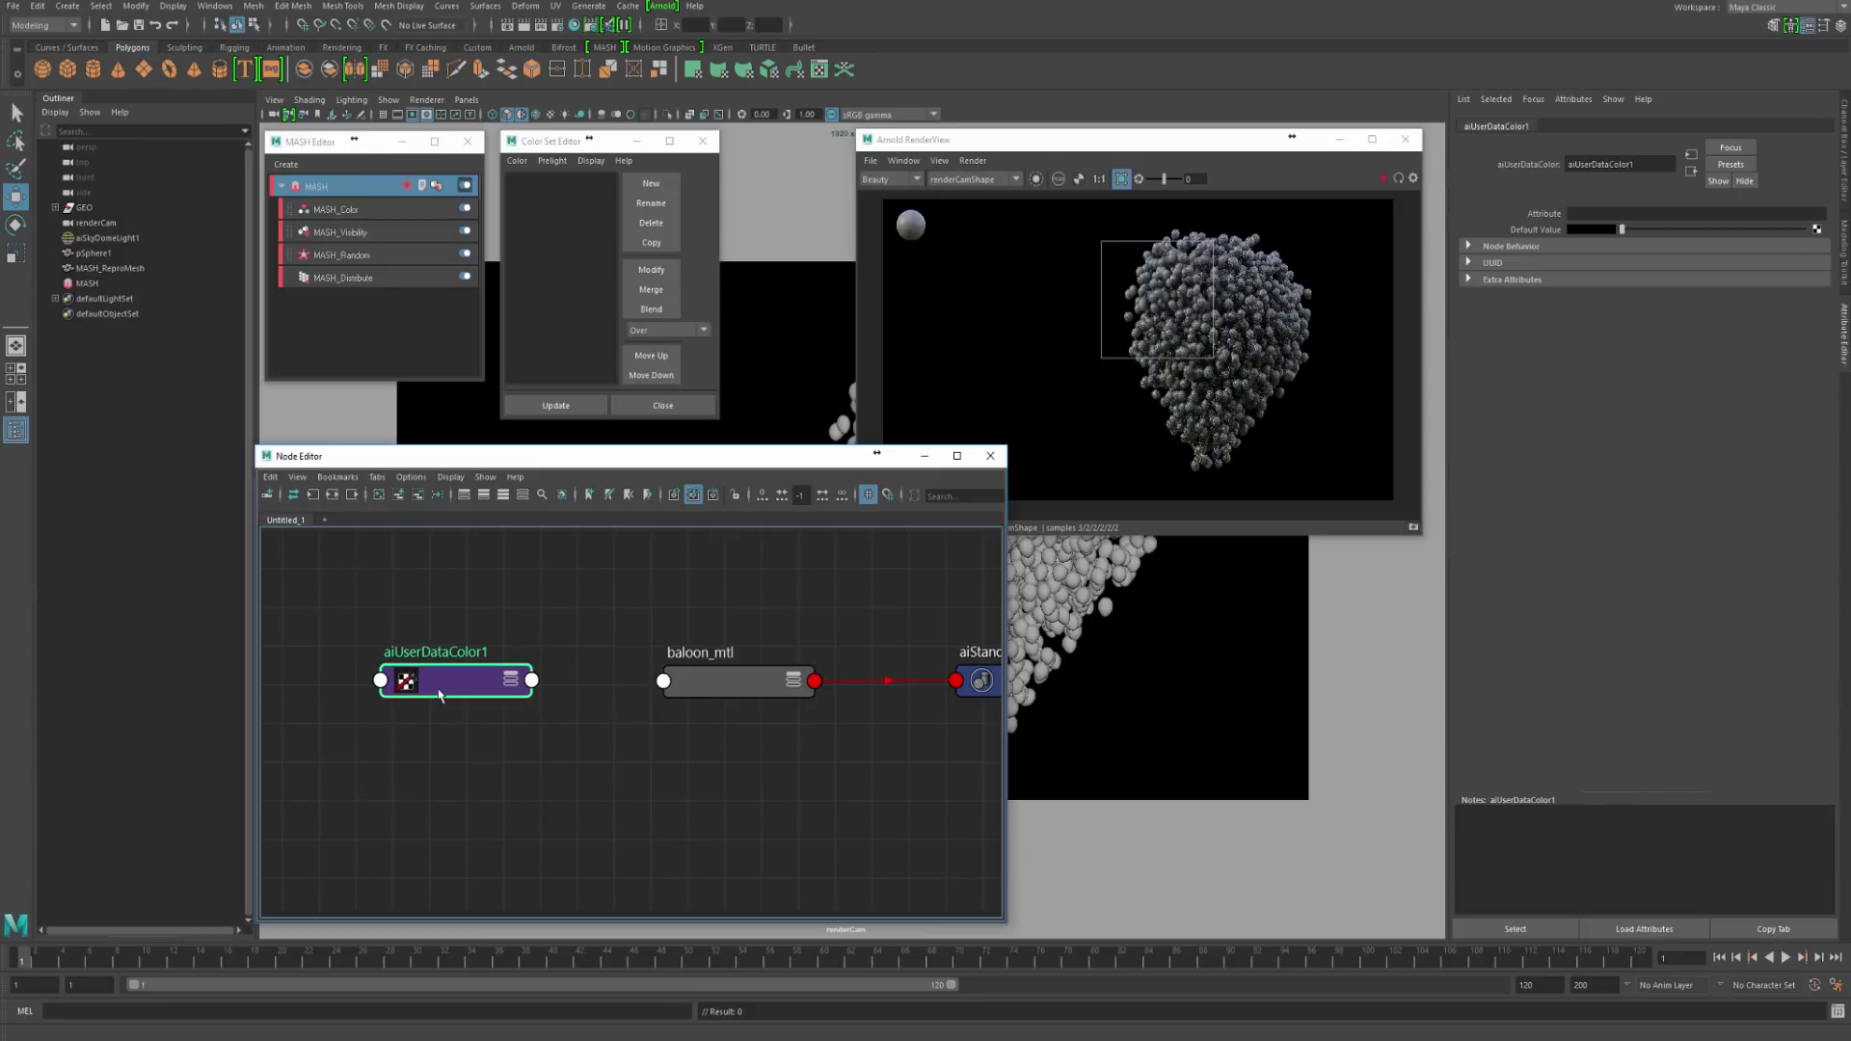
# Step: Set the Attribute of aiUserDataColor1 to colorSet, checking the name against MASH_ReproMesh's color set before closing the Color Set Editor
pyautogui.click(1599, 213)
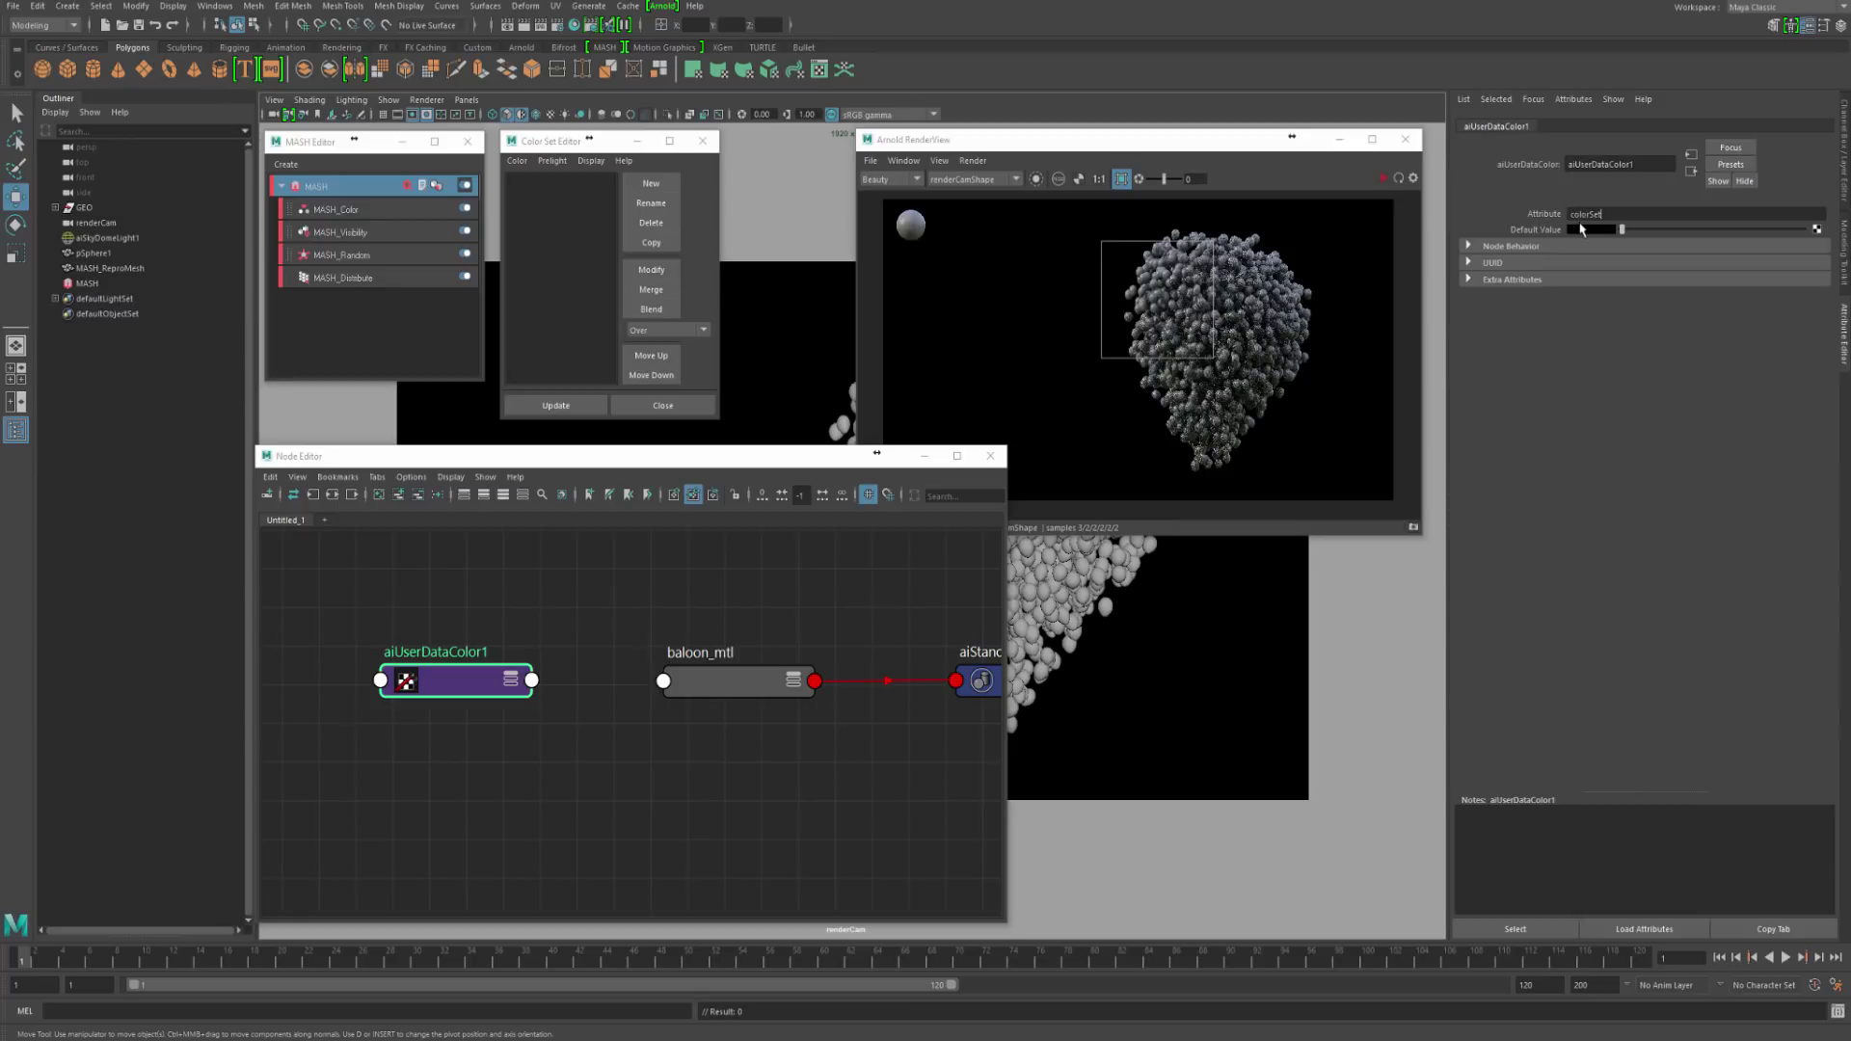
pyautogui.press('Return')
pyautogui.moveTo(1611, 214); pyautogui.dragTo(1523, 220)
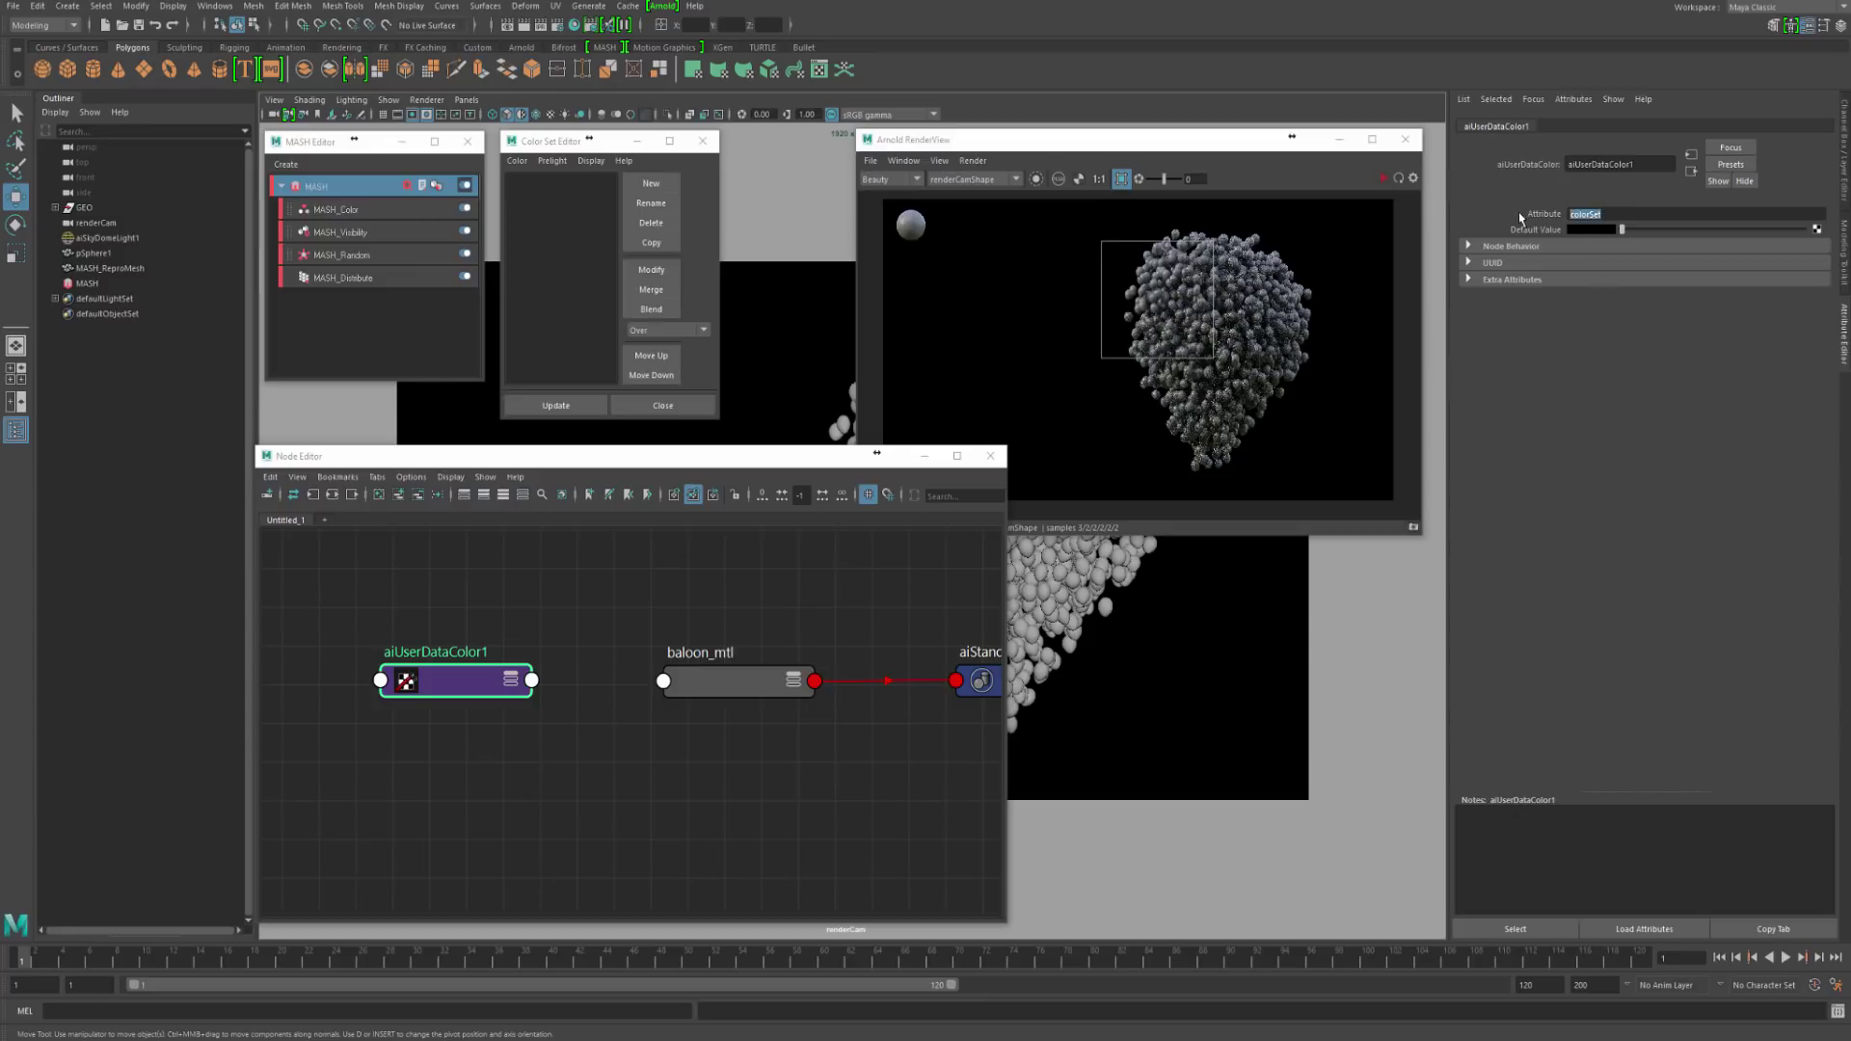
pyautogui.click(1070, 587)
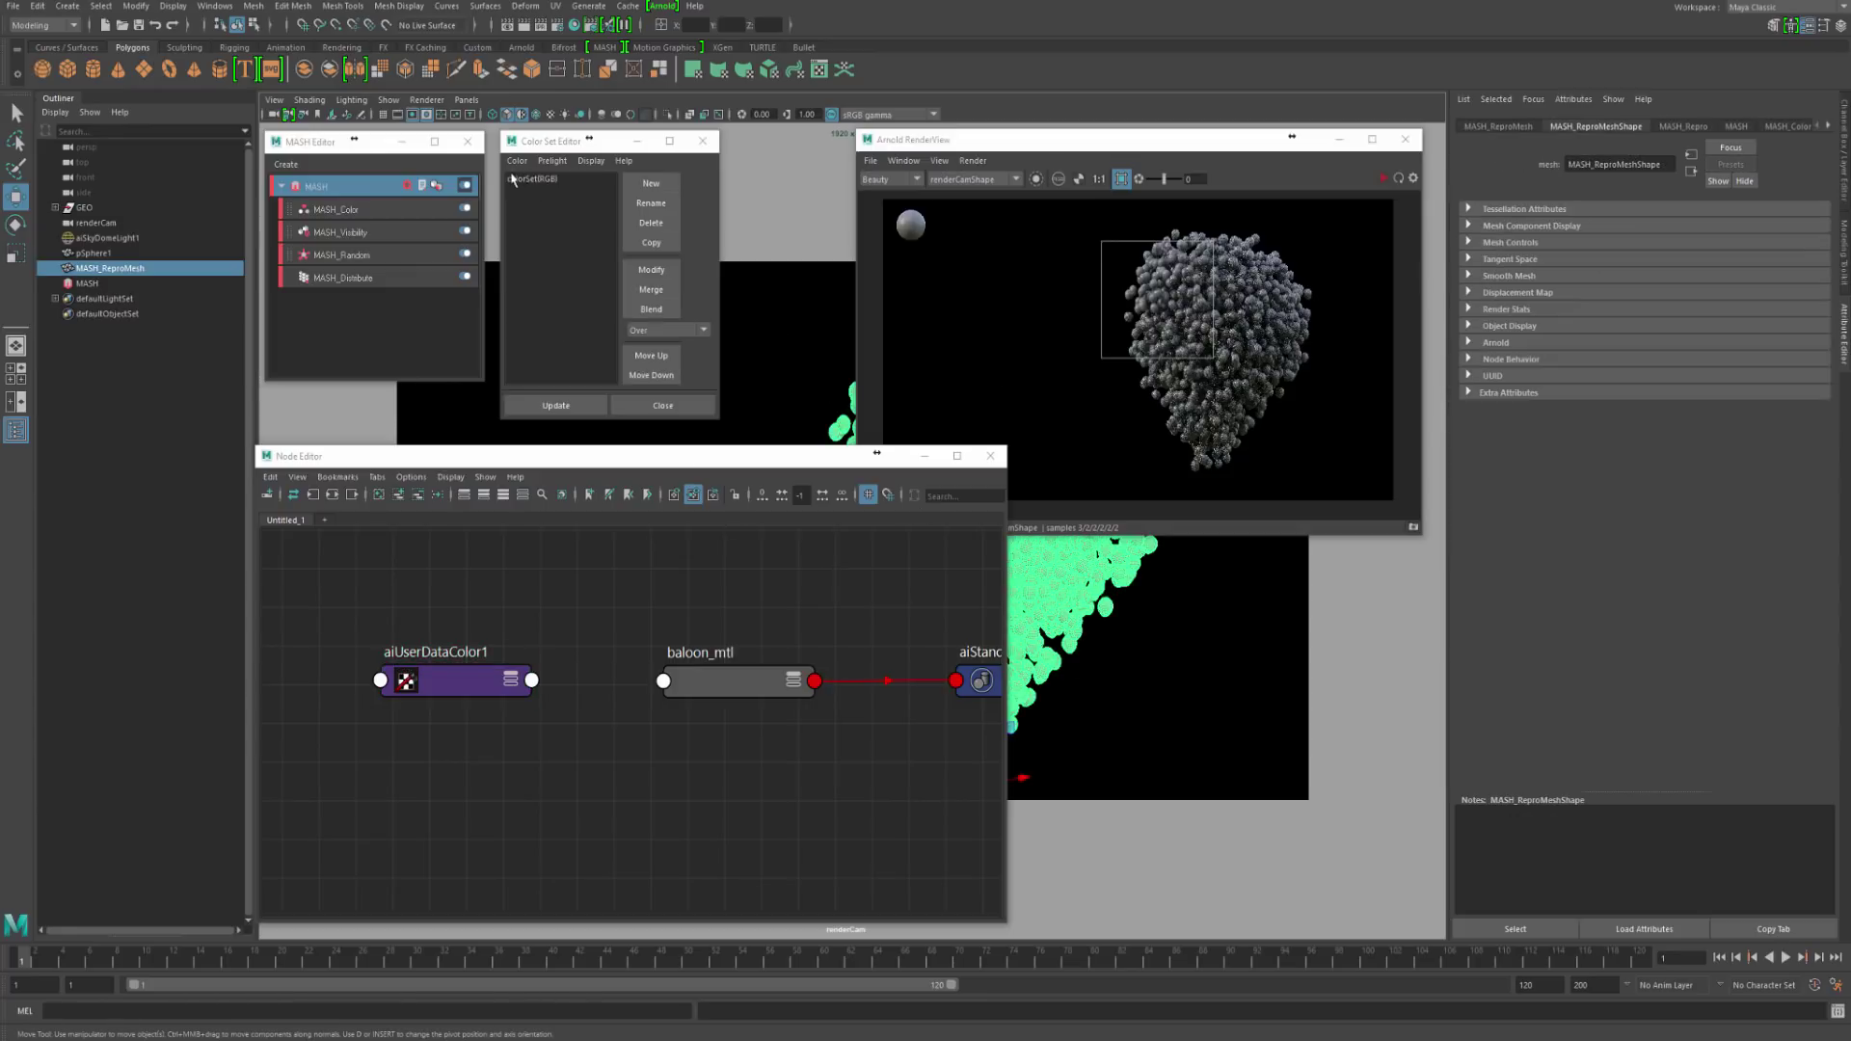
pyautogui.click(663, 405)
pyautogui.click(714, 693)
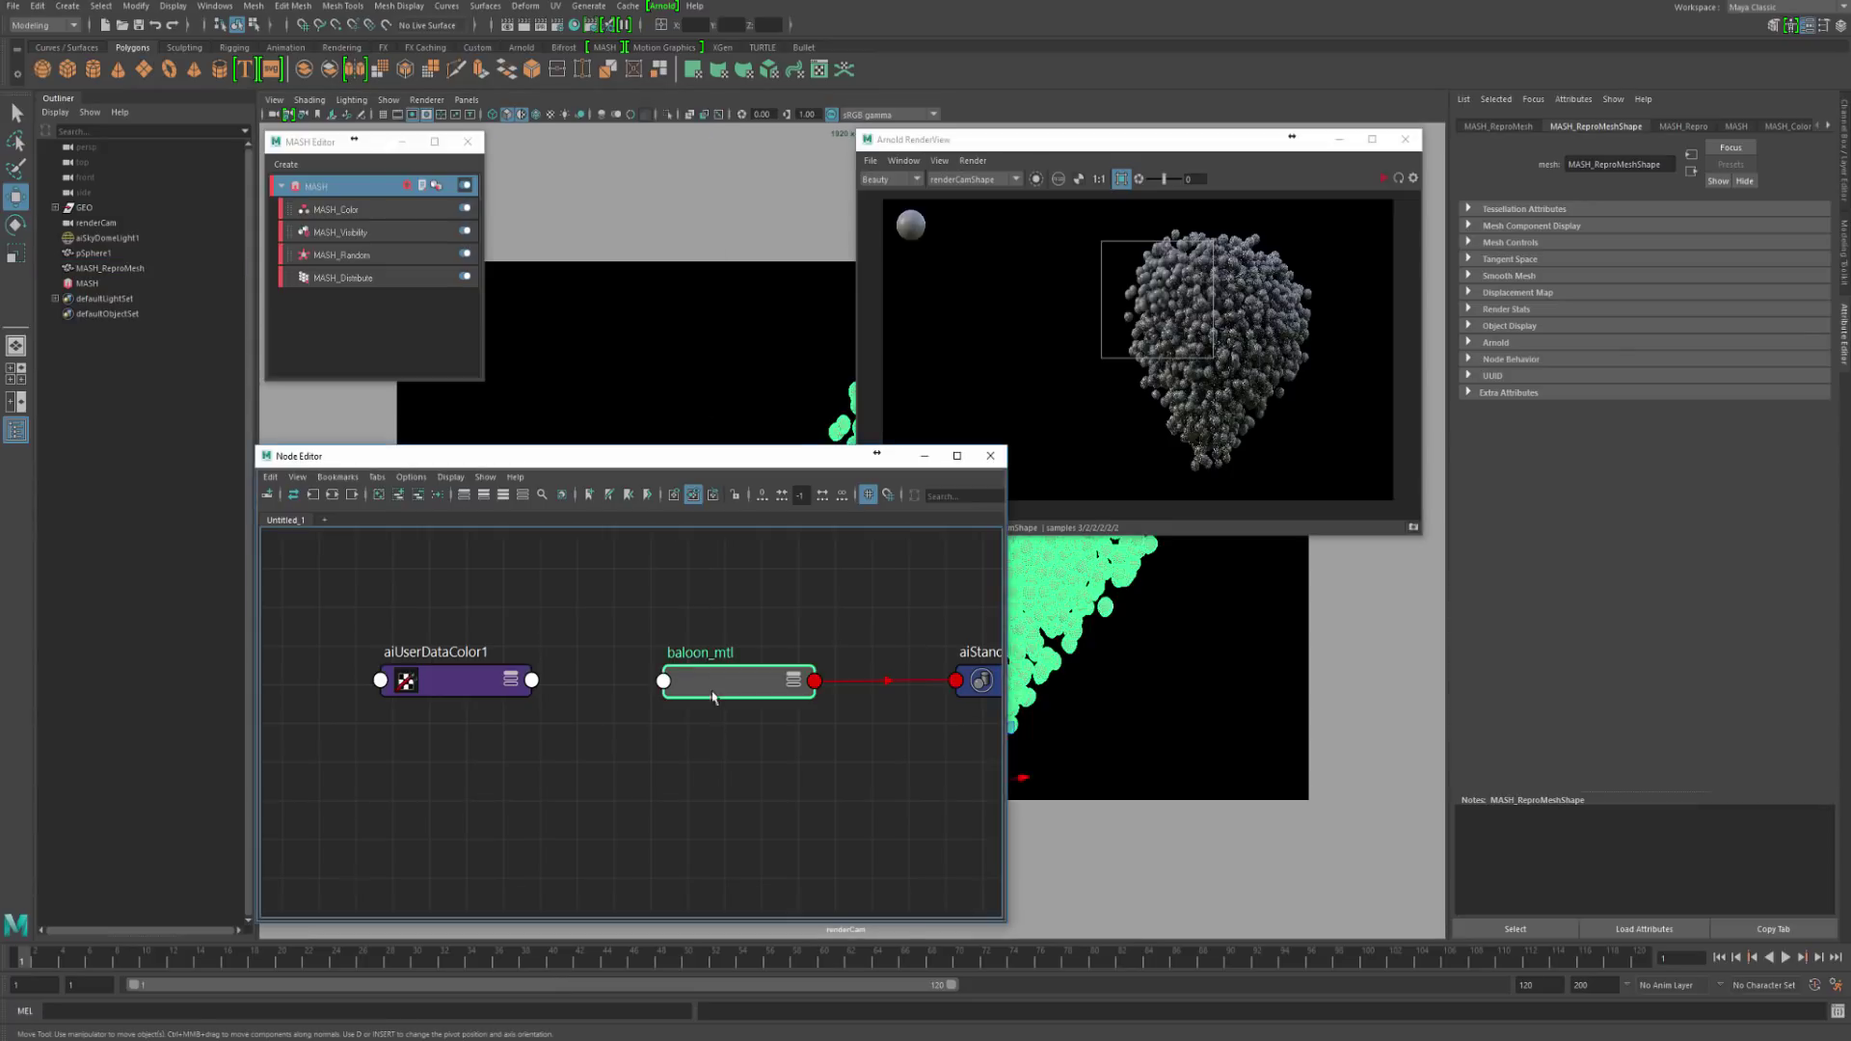
pyautogui.click(627, 797)
pyautogui.press('Tab')
pyautogui.write('remap')
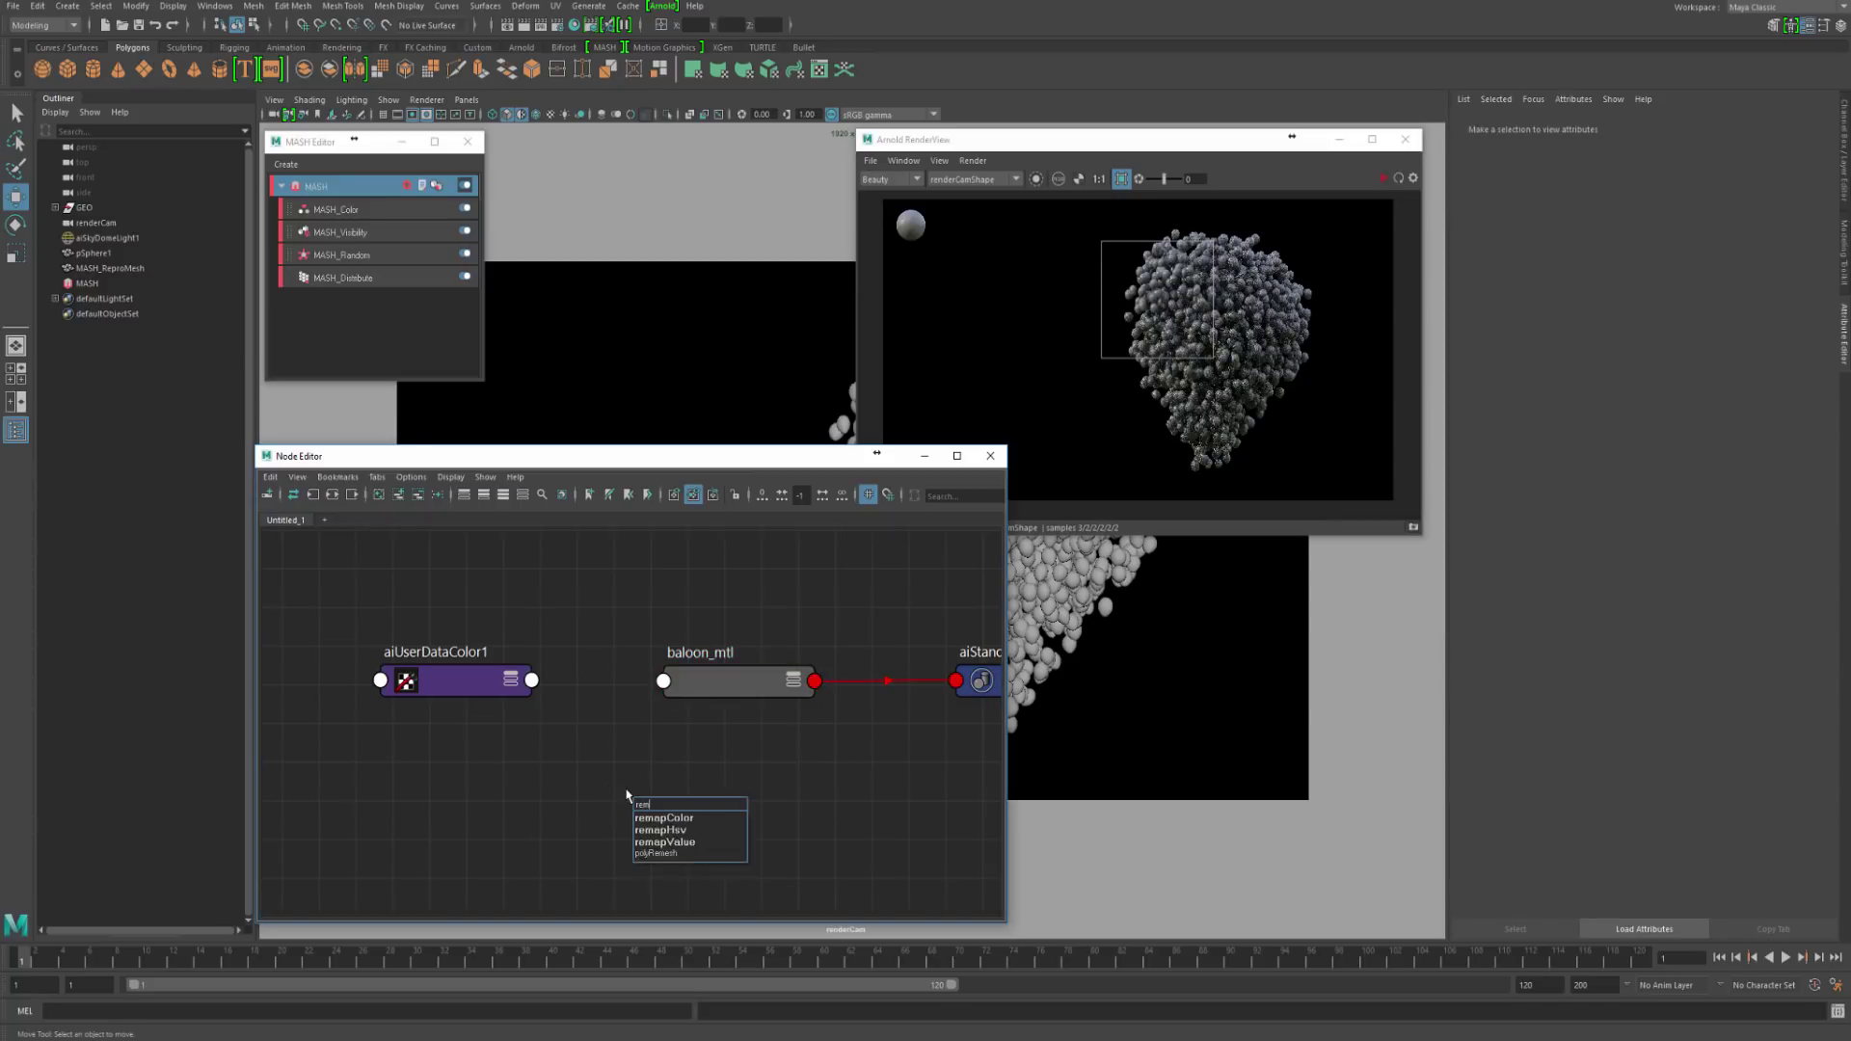
pyautogui.press('Down')
pyautogui.press('Down')
pyautogui.press('Down')
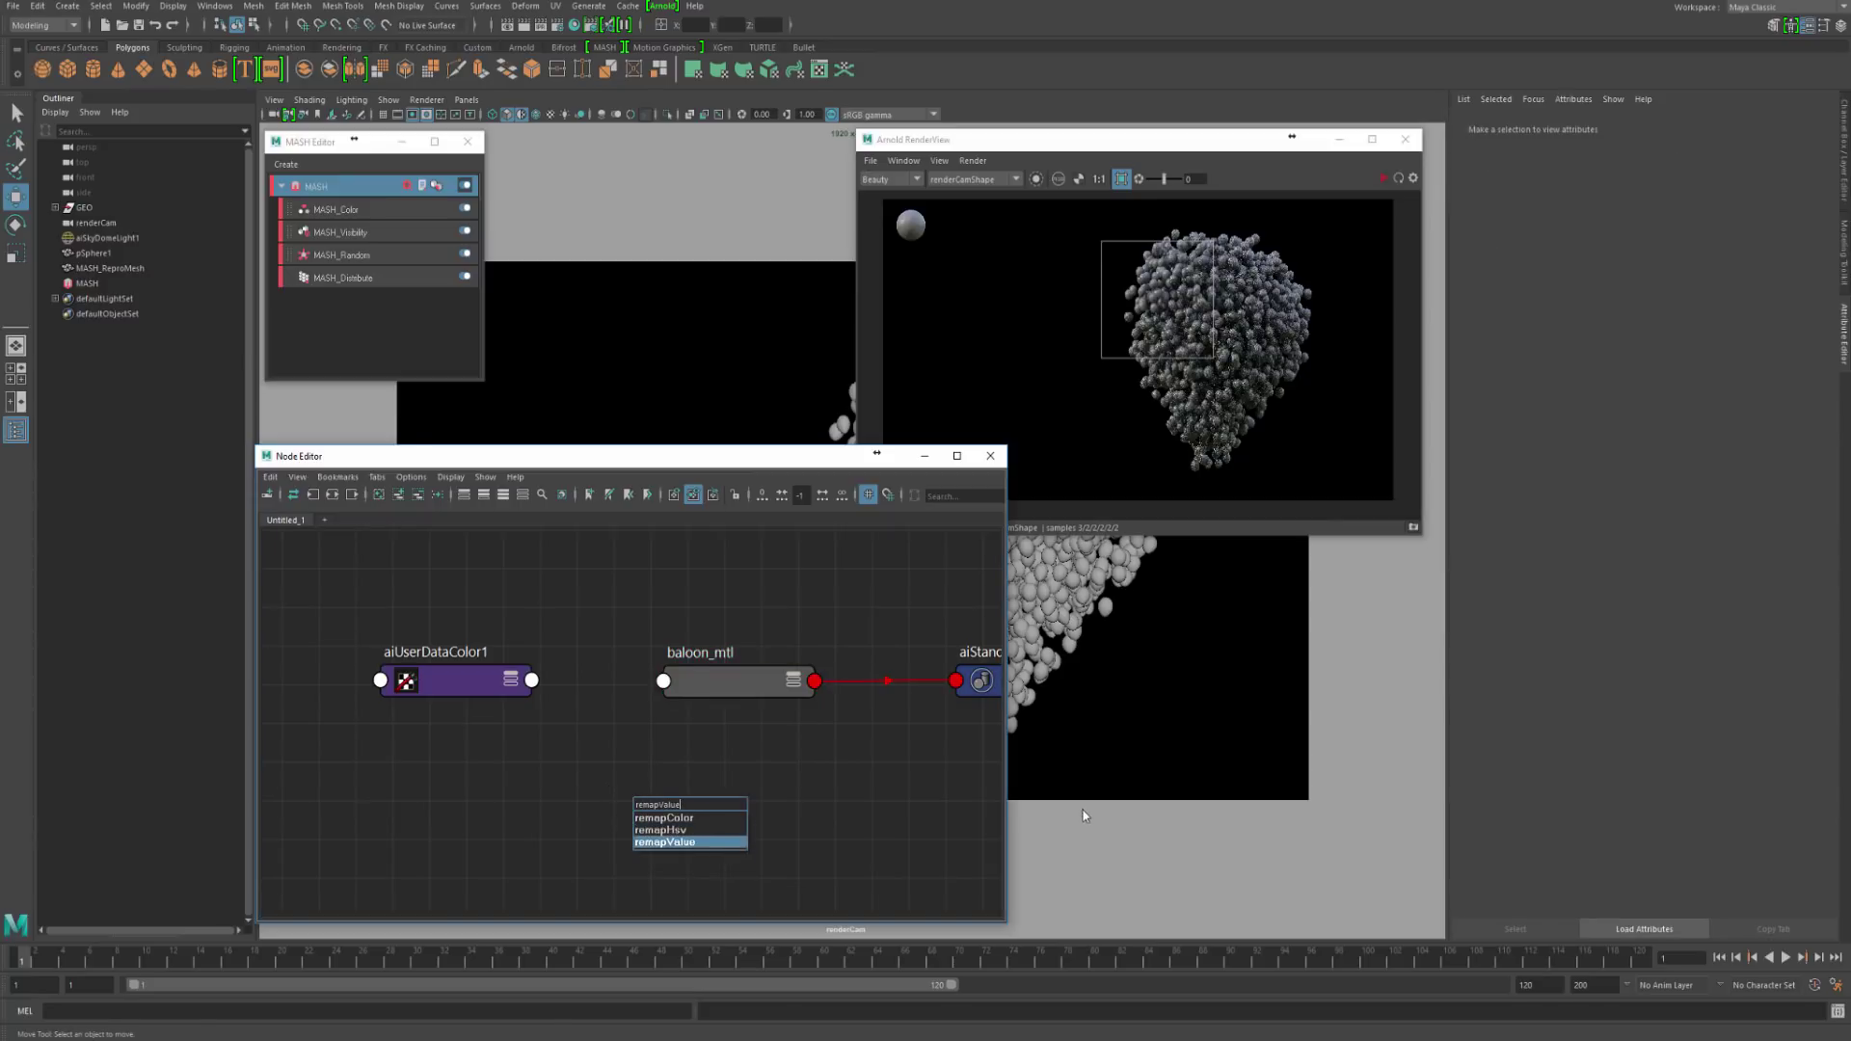
pyautogui.press('Return')
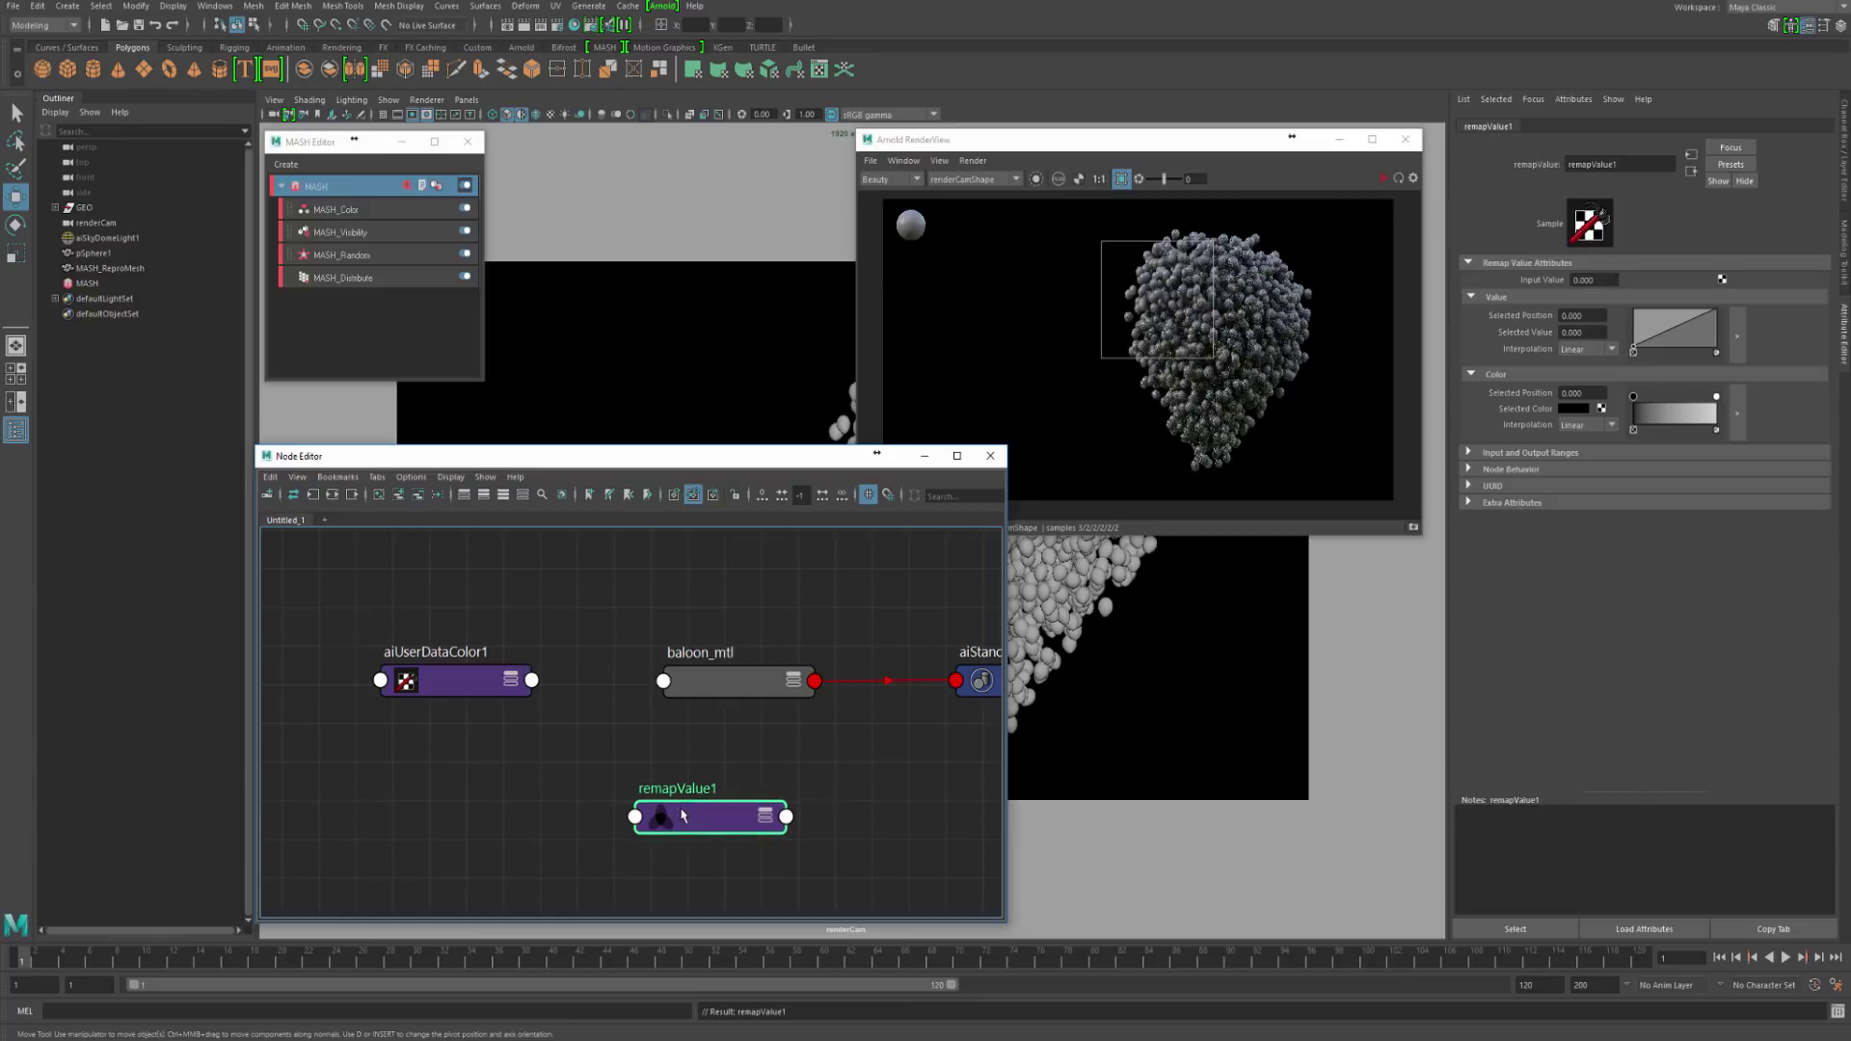
pyautogui.press('Delete')
# Step: Add a remapHsv node below aiUserDataColor1 and baloon_mtl, and connect aiUserDataColor1's output to its Color
pyautogui.press('Tab')
pyautogui.write('remap')
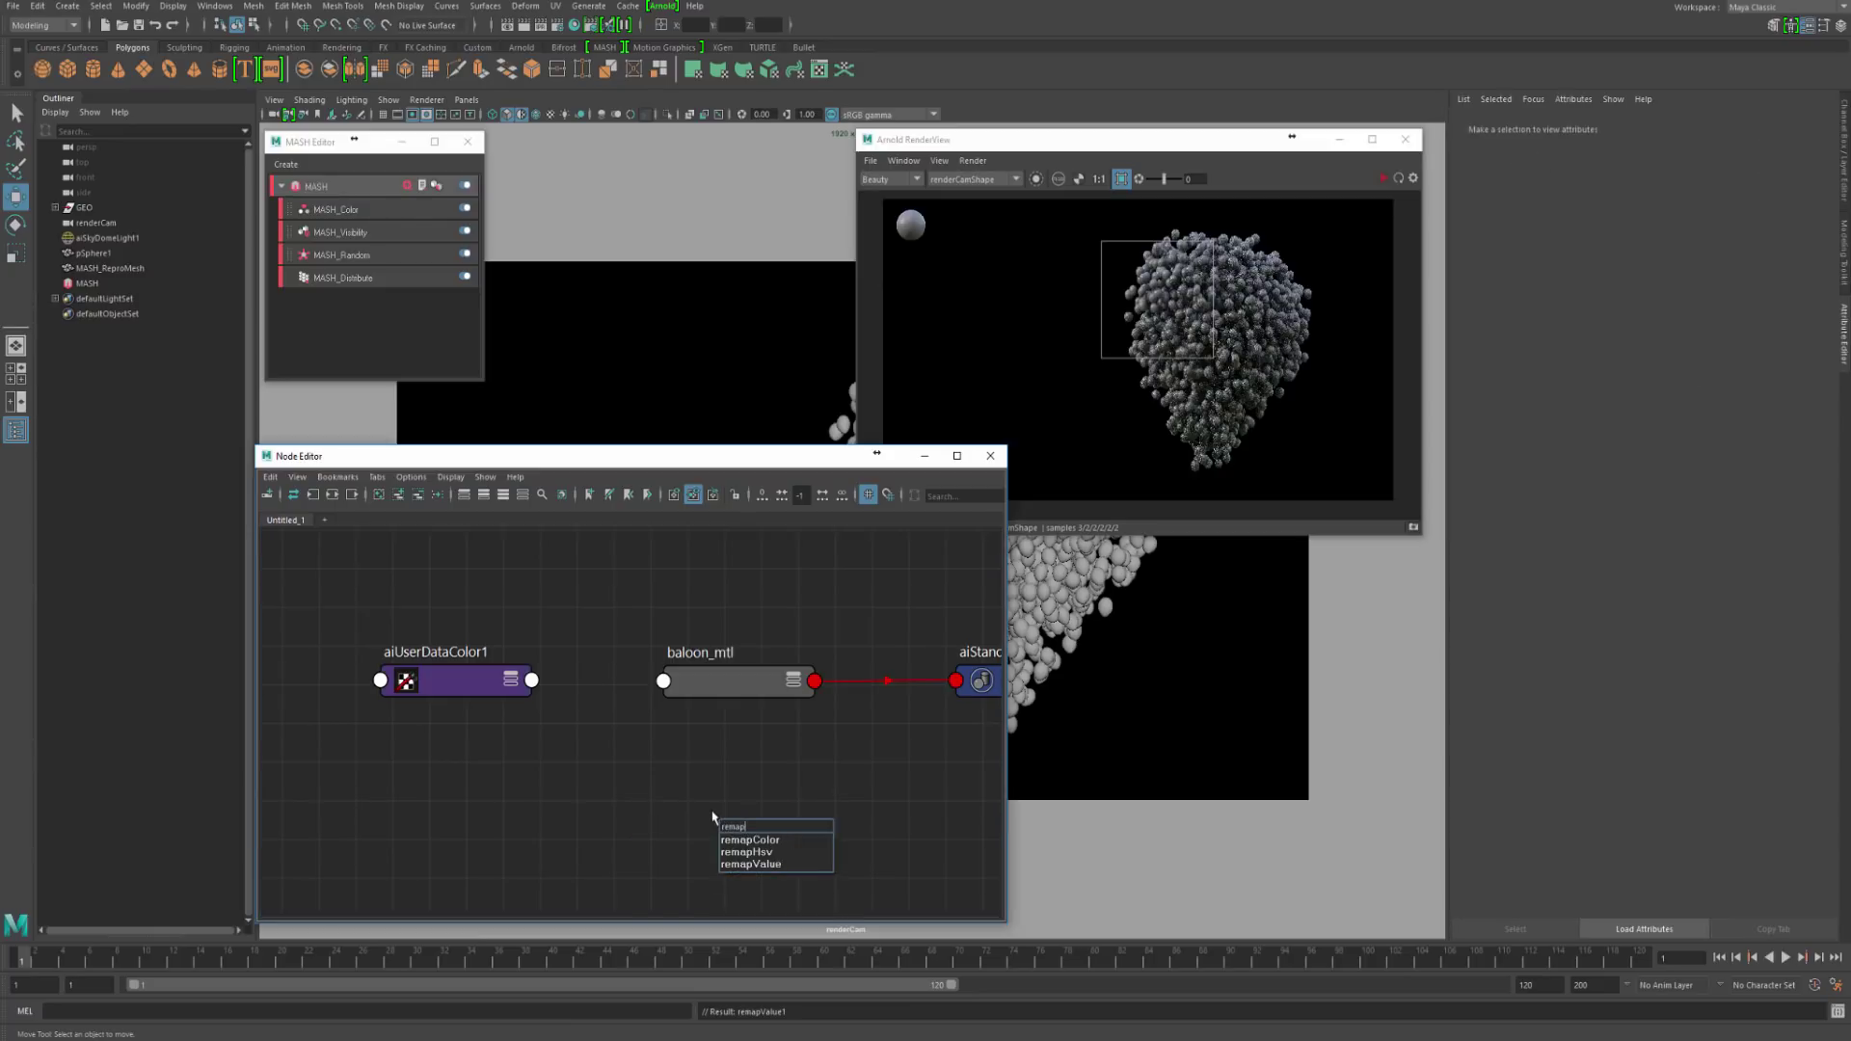
pyautogui.write('Hsv')
pyautogui.press('Return')
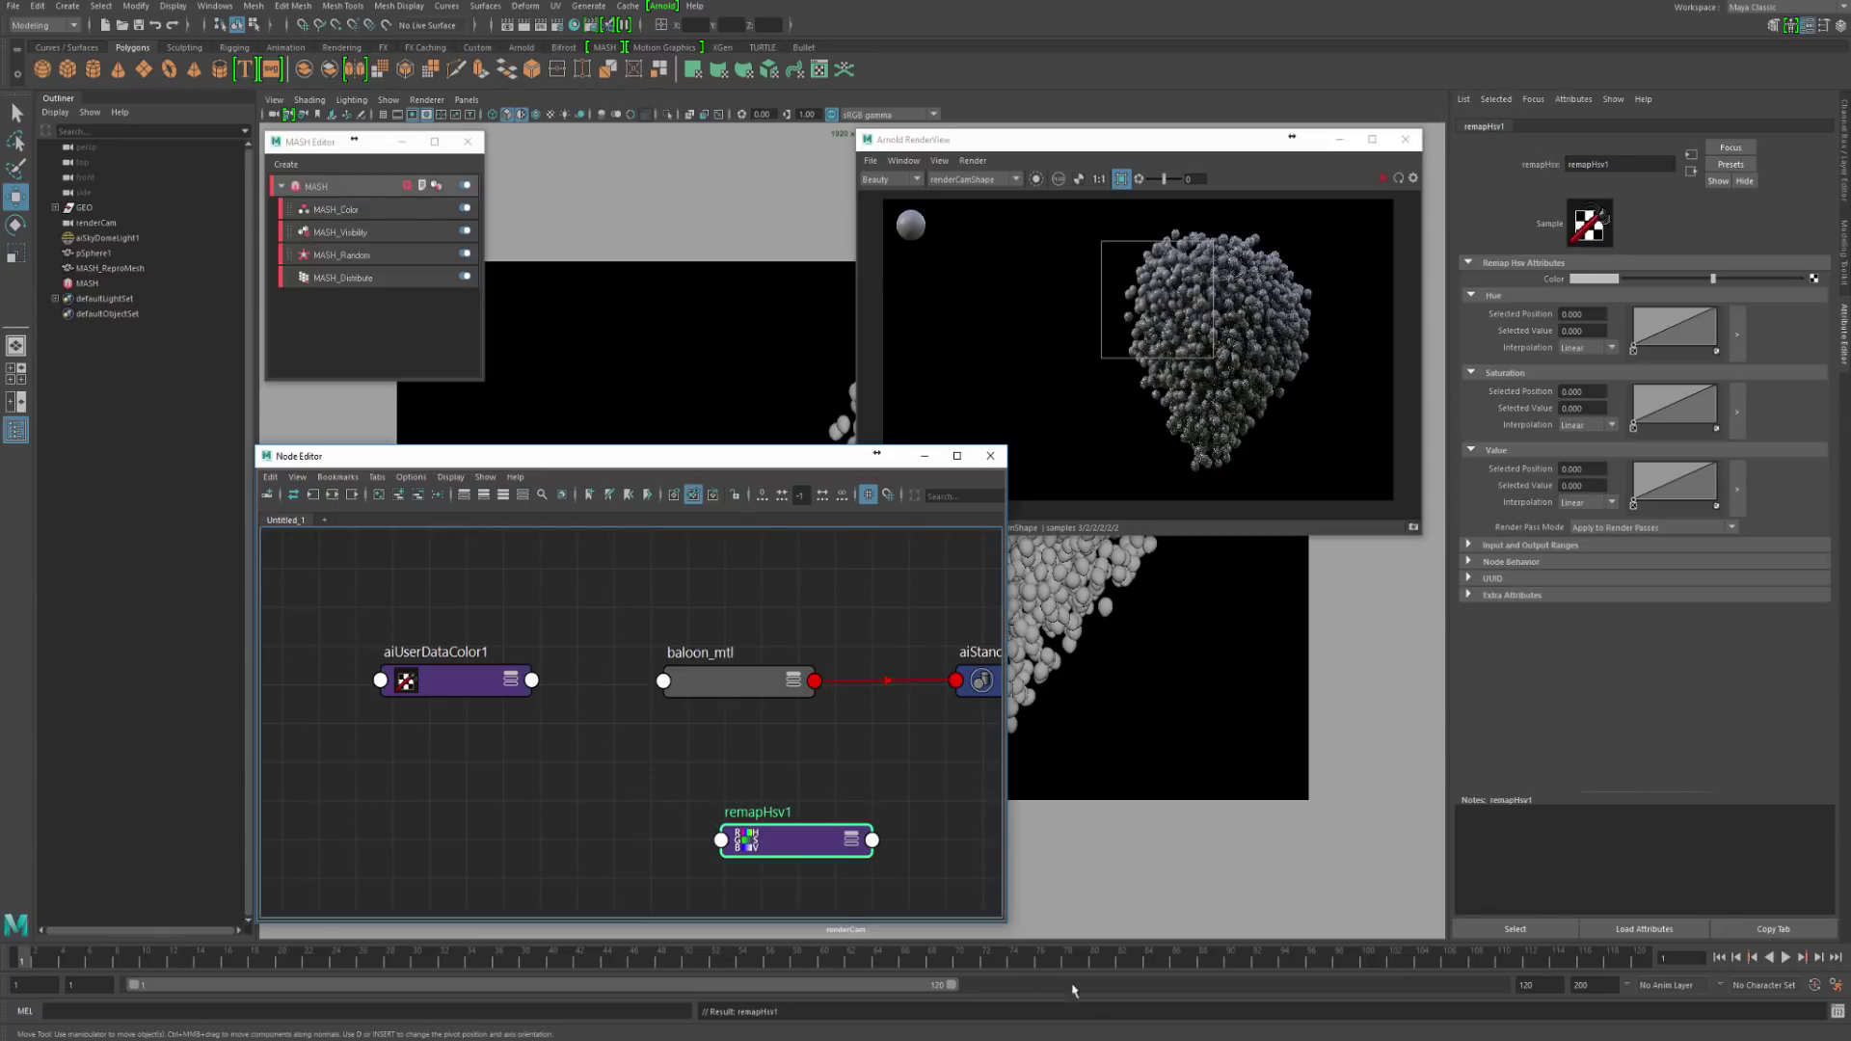
pyautogui.moveTo(771, 845); pyautogui.dragTo(601, 793)
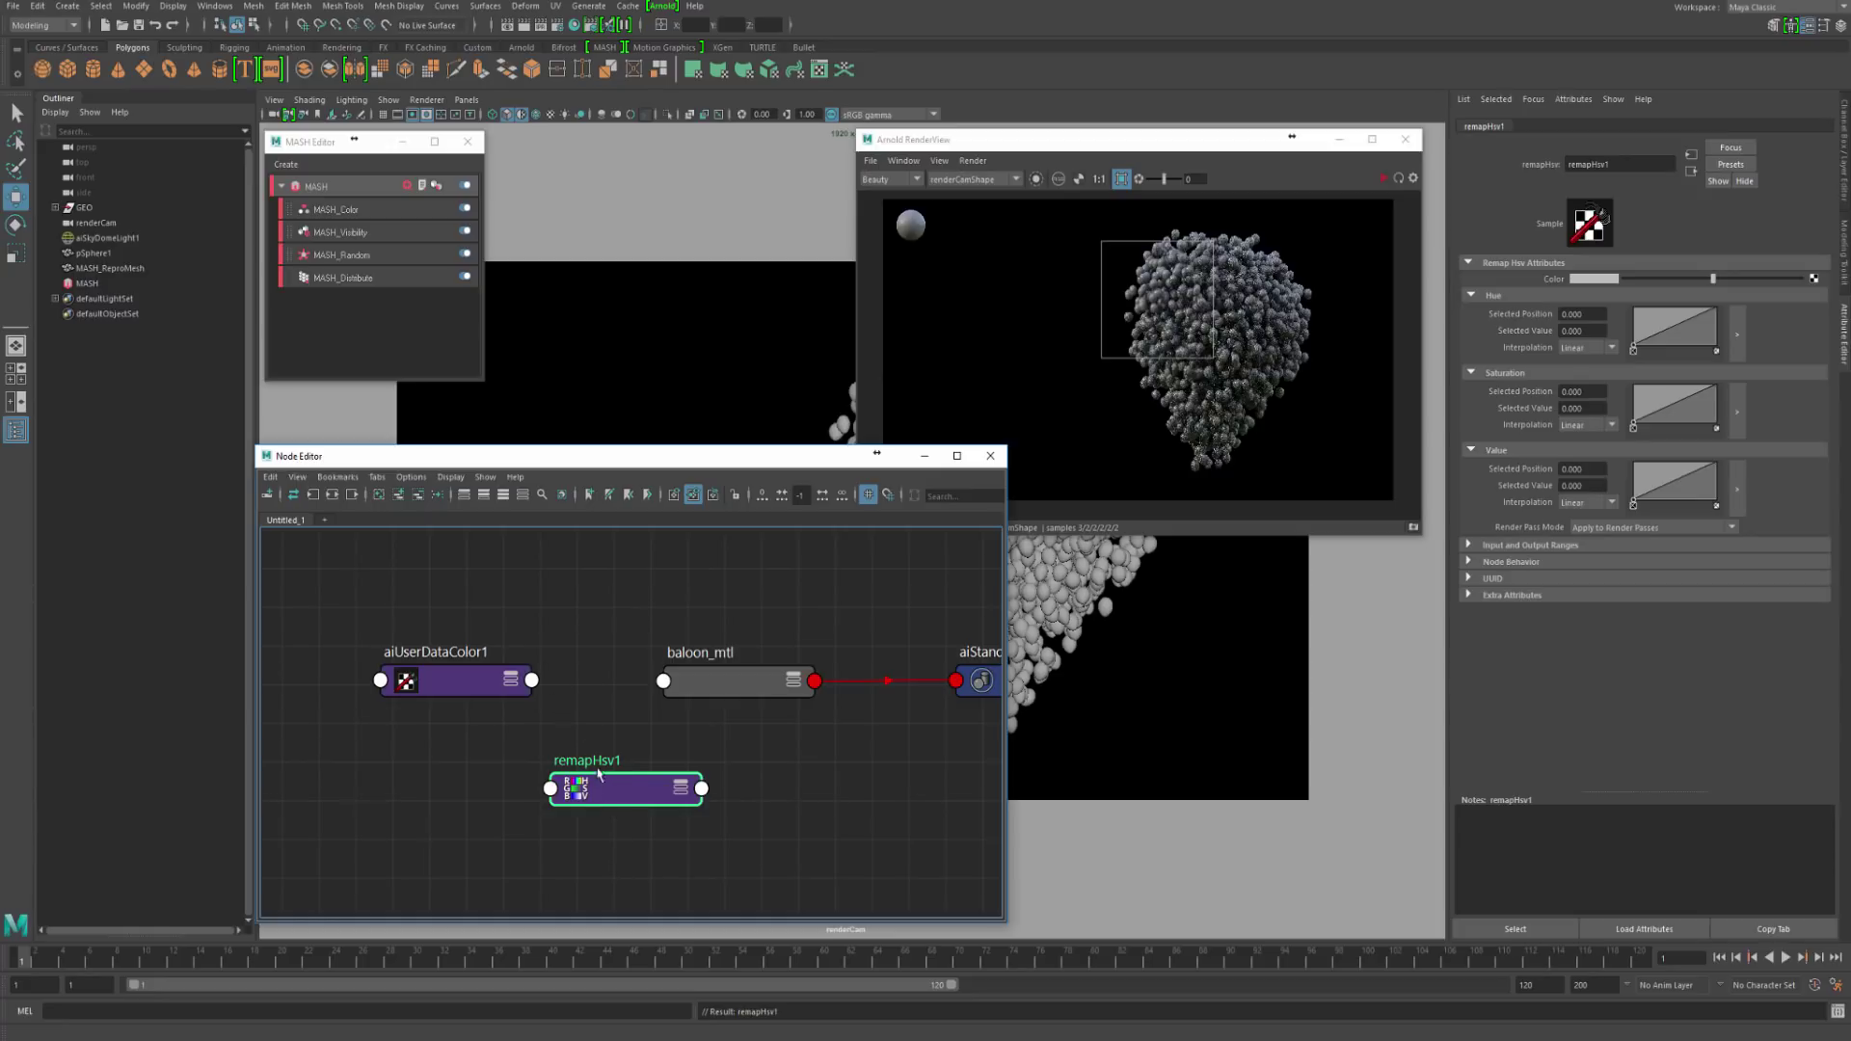
pyautogui.moveTo(598, 772); pyautogui.dragTo(587, 775)
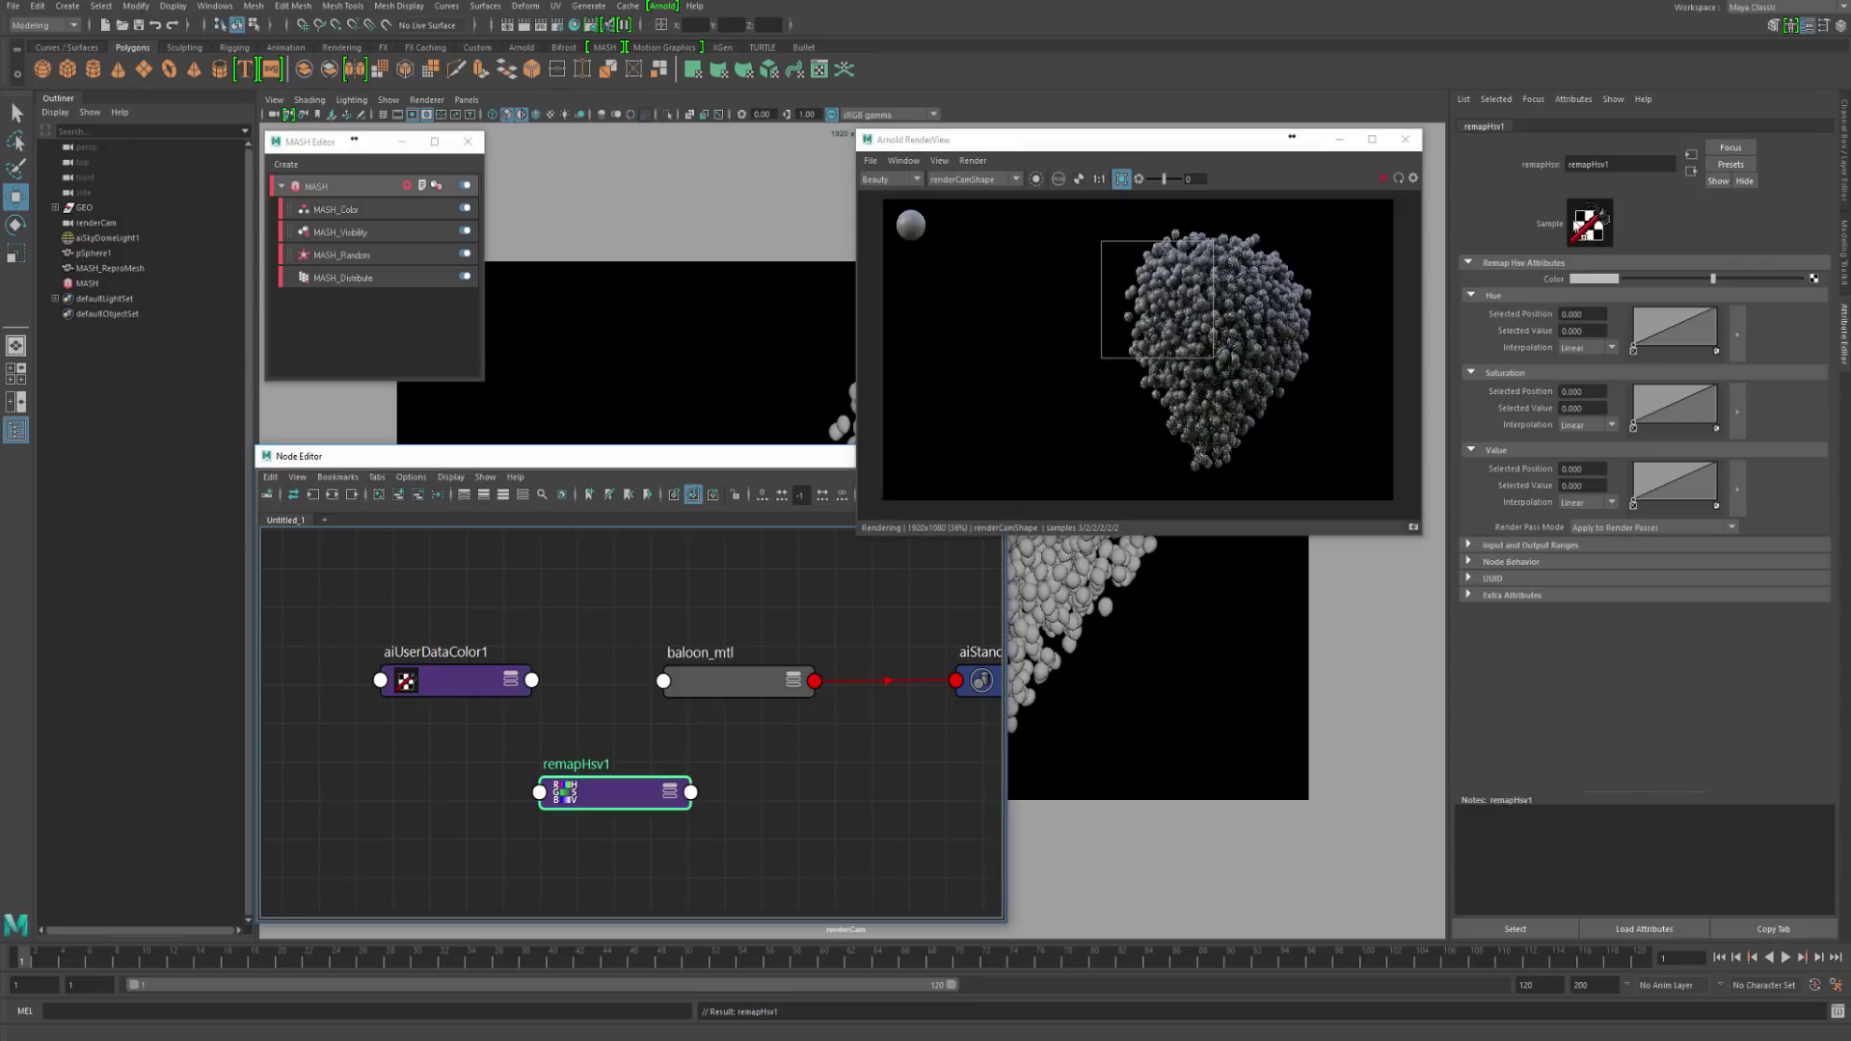
pyautogui.moveTo(1576, 222); pyautogui.dragTo(1586, 279, button='middle')
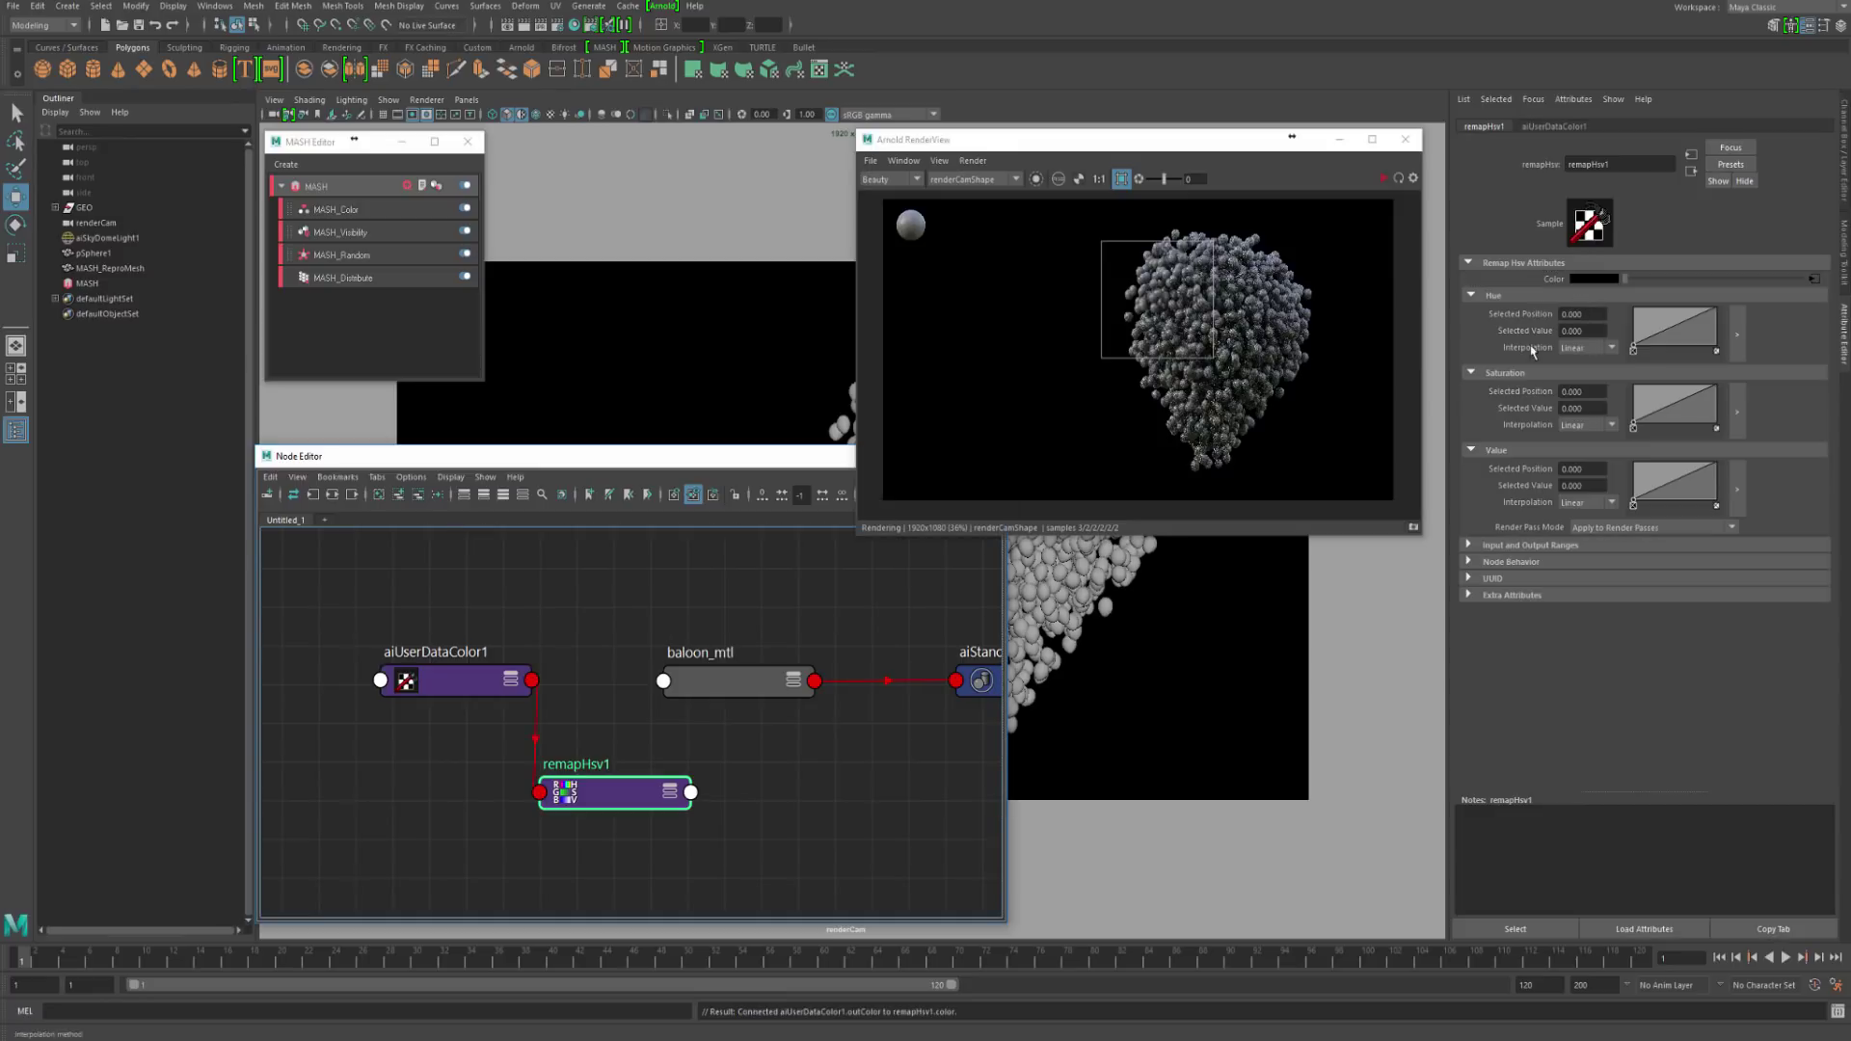
# Step: Connect the output of remapHsv1 to baloon_mtl's base Color and set the base Weight to 1
pyautogui.click(710, 692)
pyautogui.moveTo(696, 791); pyautogui.dragTo(1053, 594, button='middle')
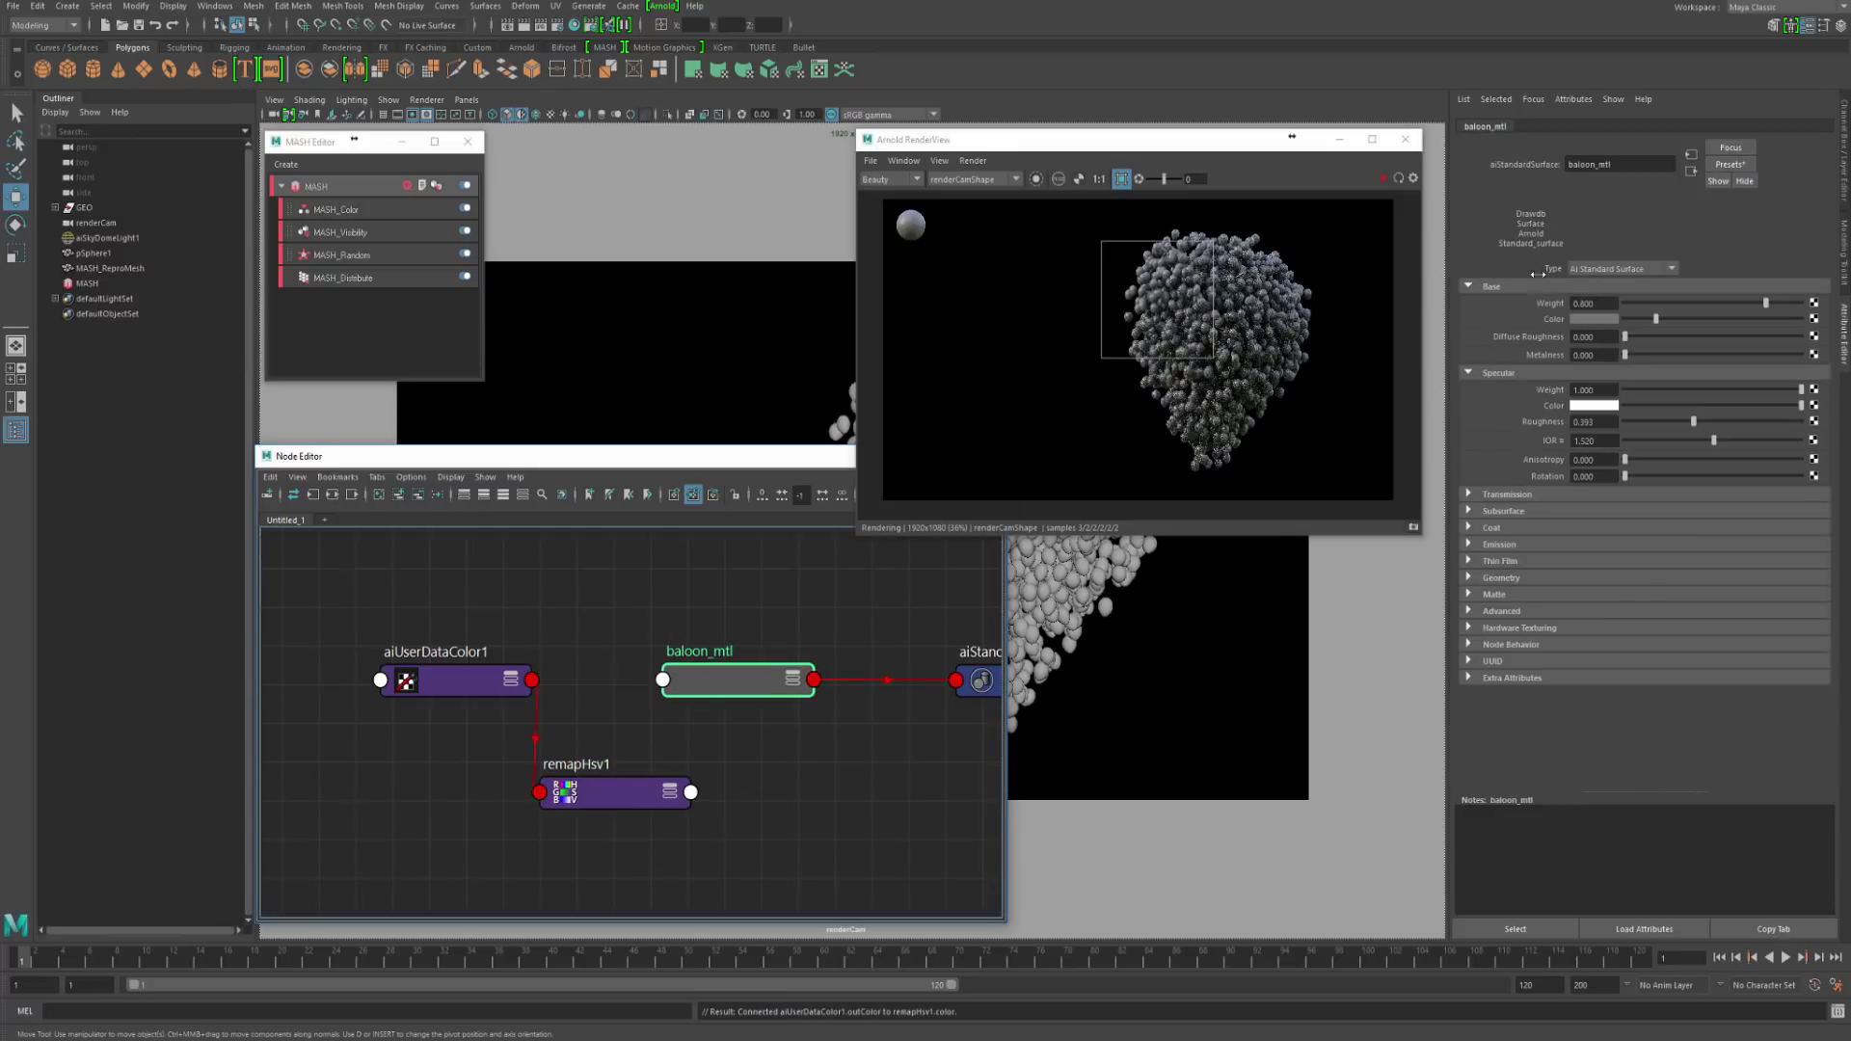
pyautogui.moveTo(735, 343); pyautogui.dragTo(664, 354)
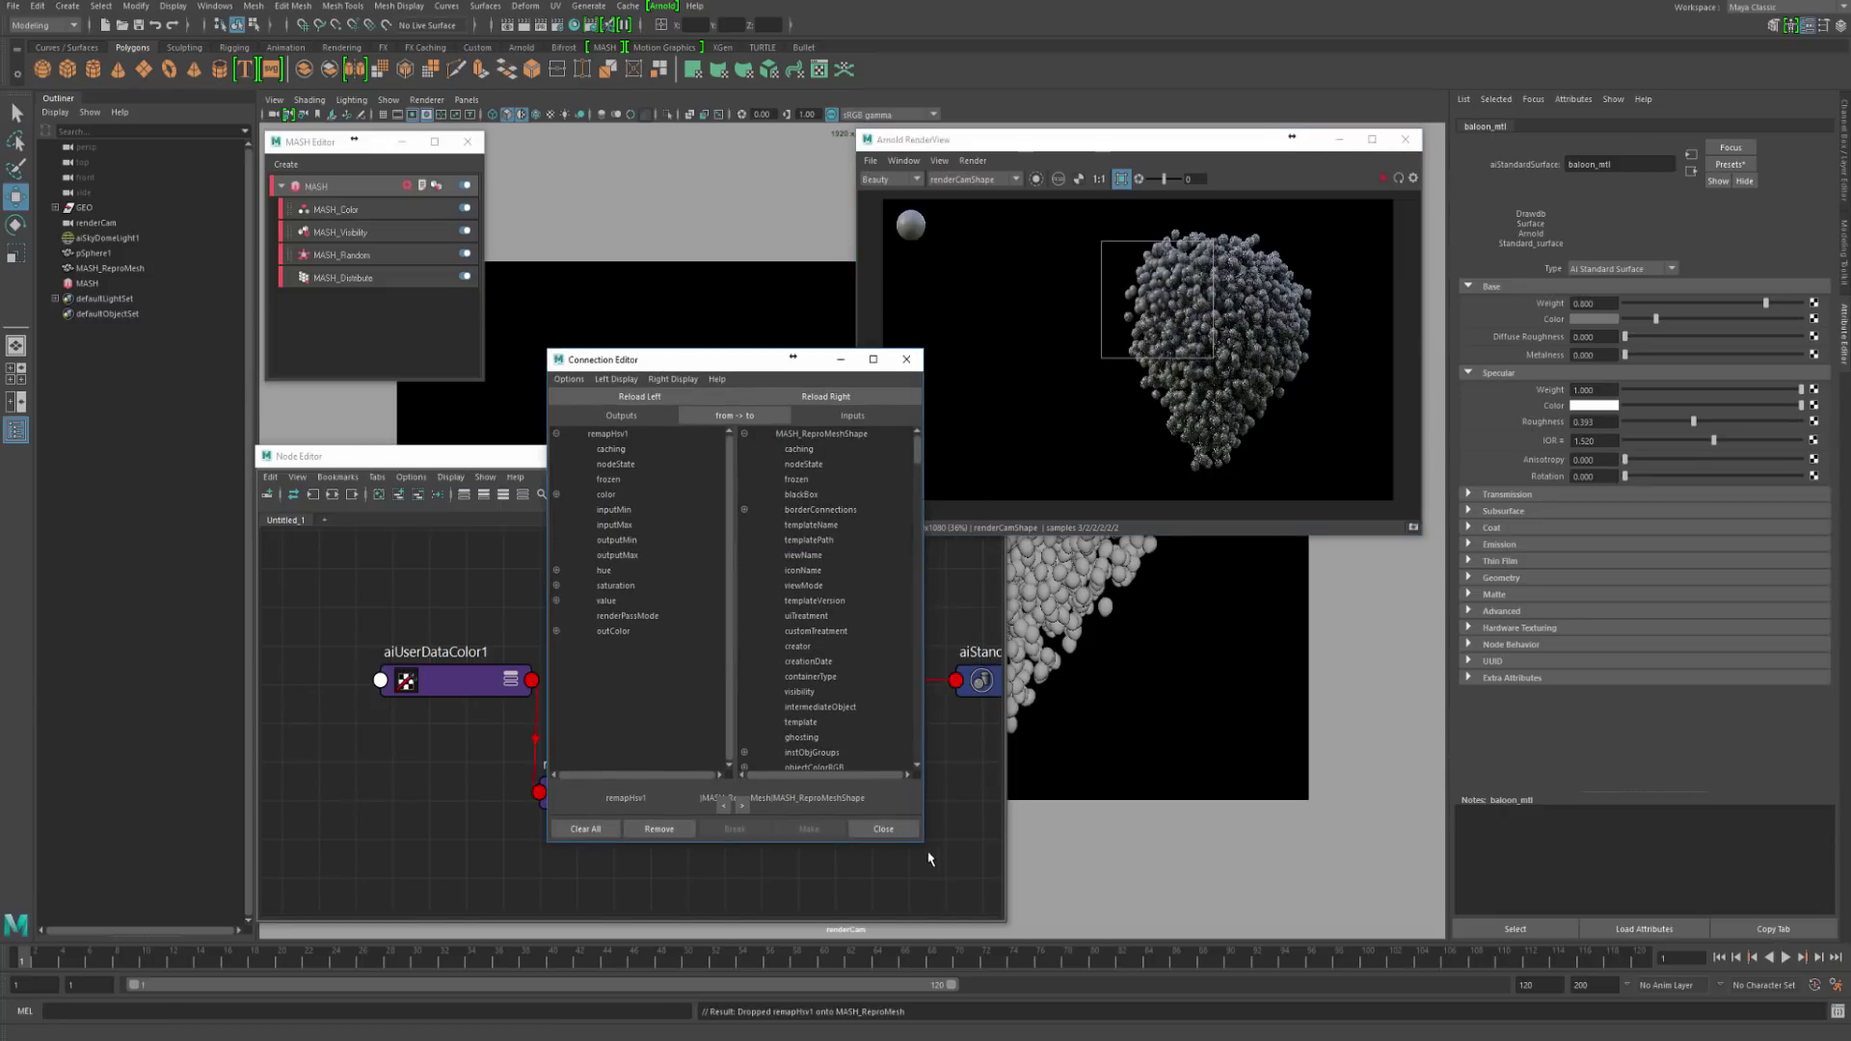
pyautogui.click(883, 829)
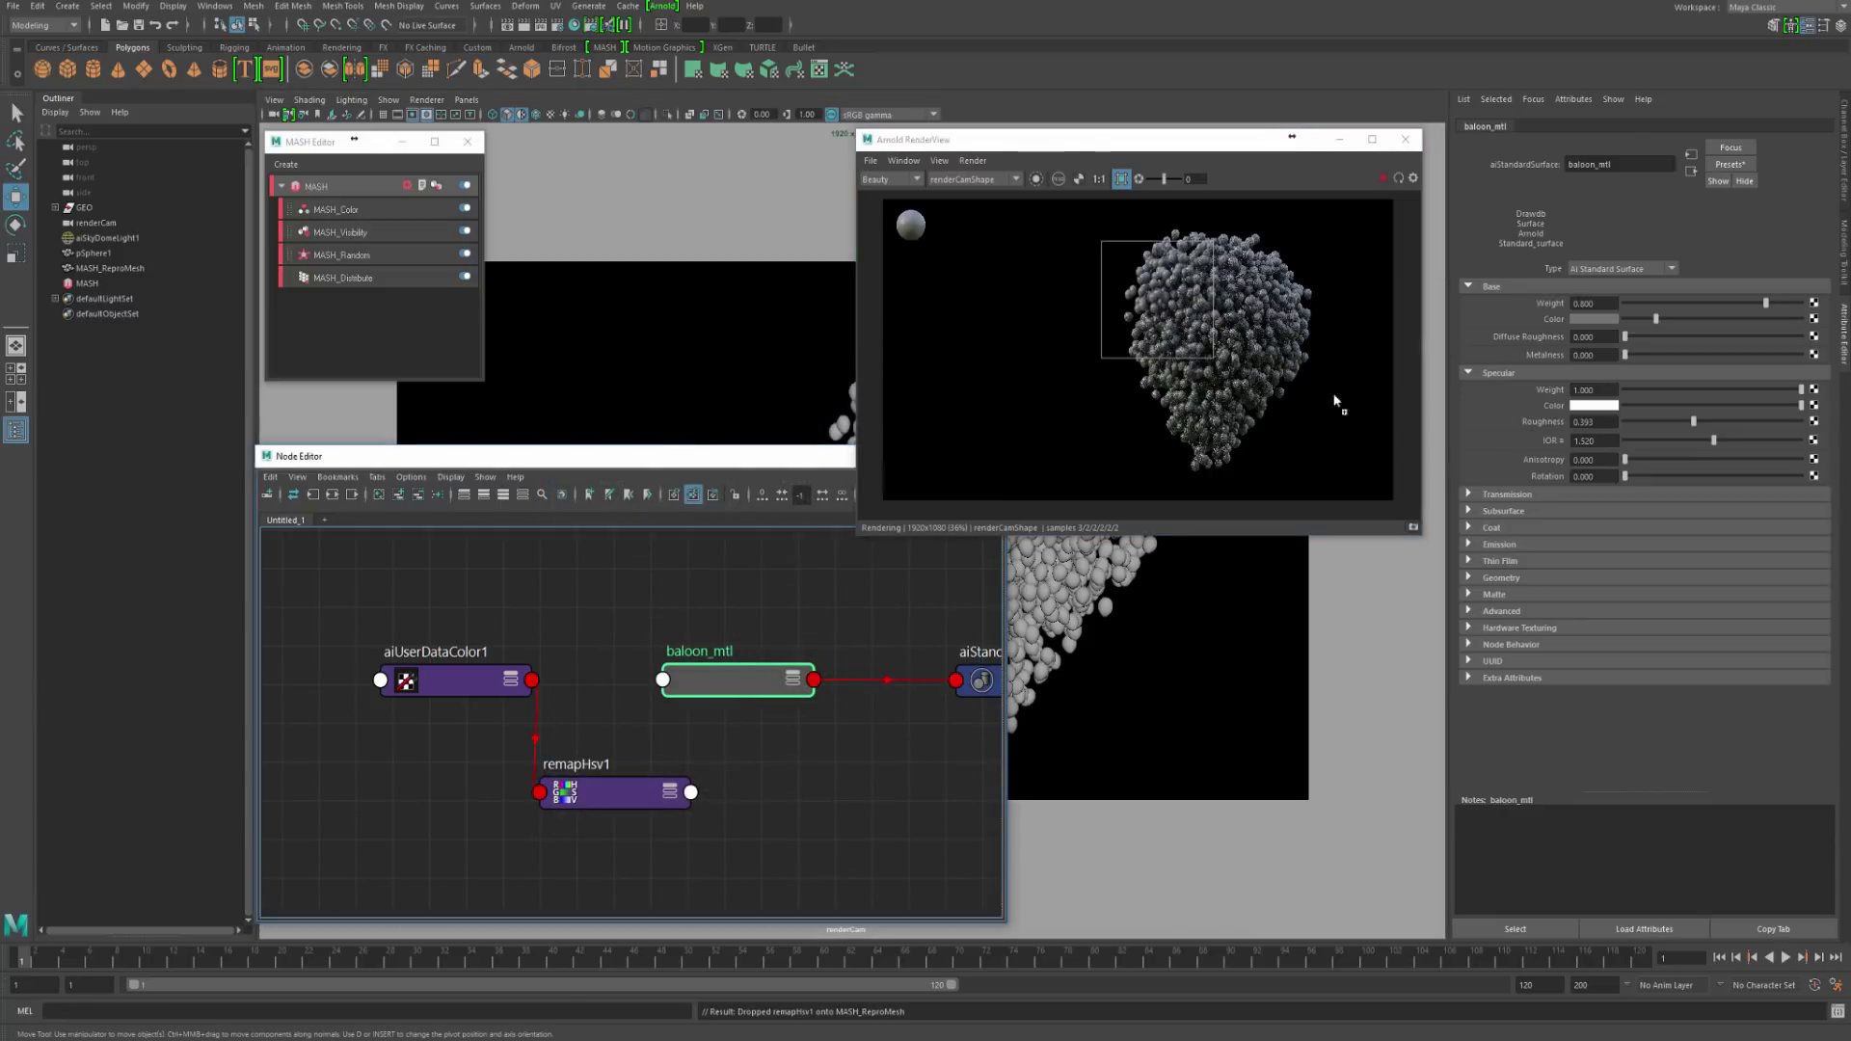
pyautogui.moveTo(1577, 311); pyautogui.dragTo(1581, 318, button='middle')
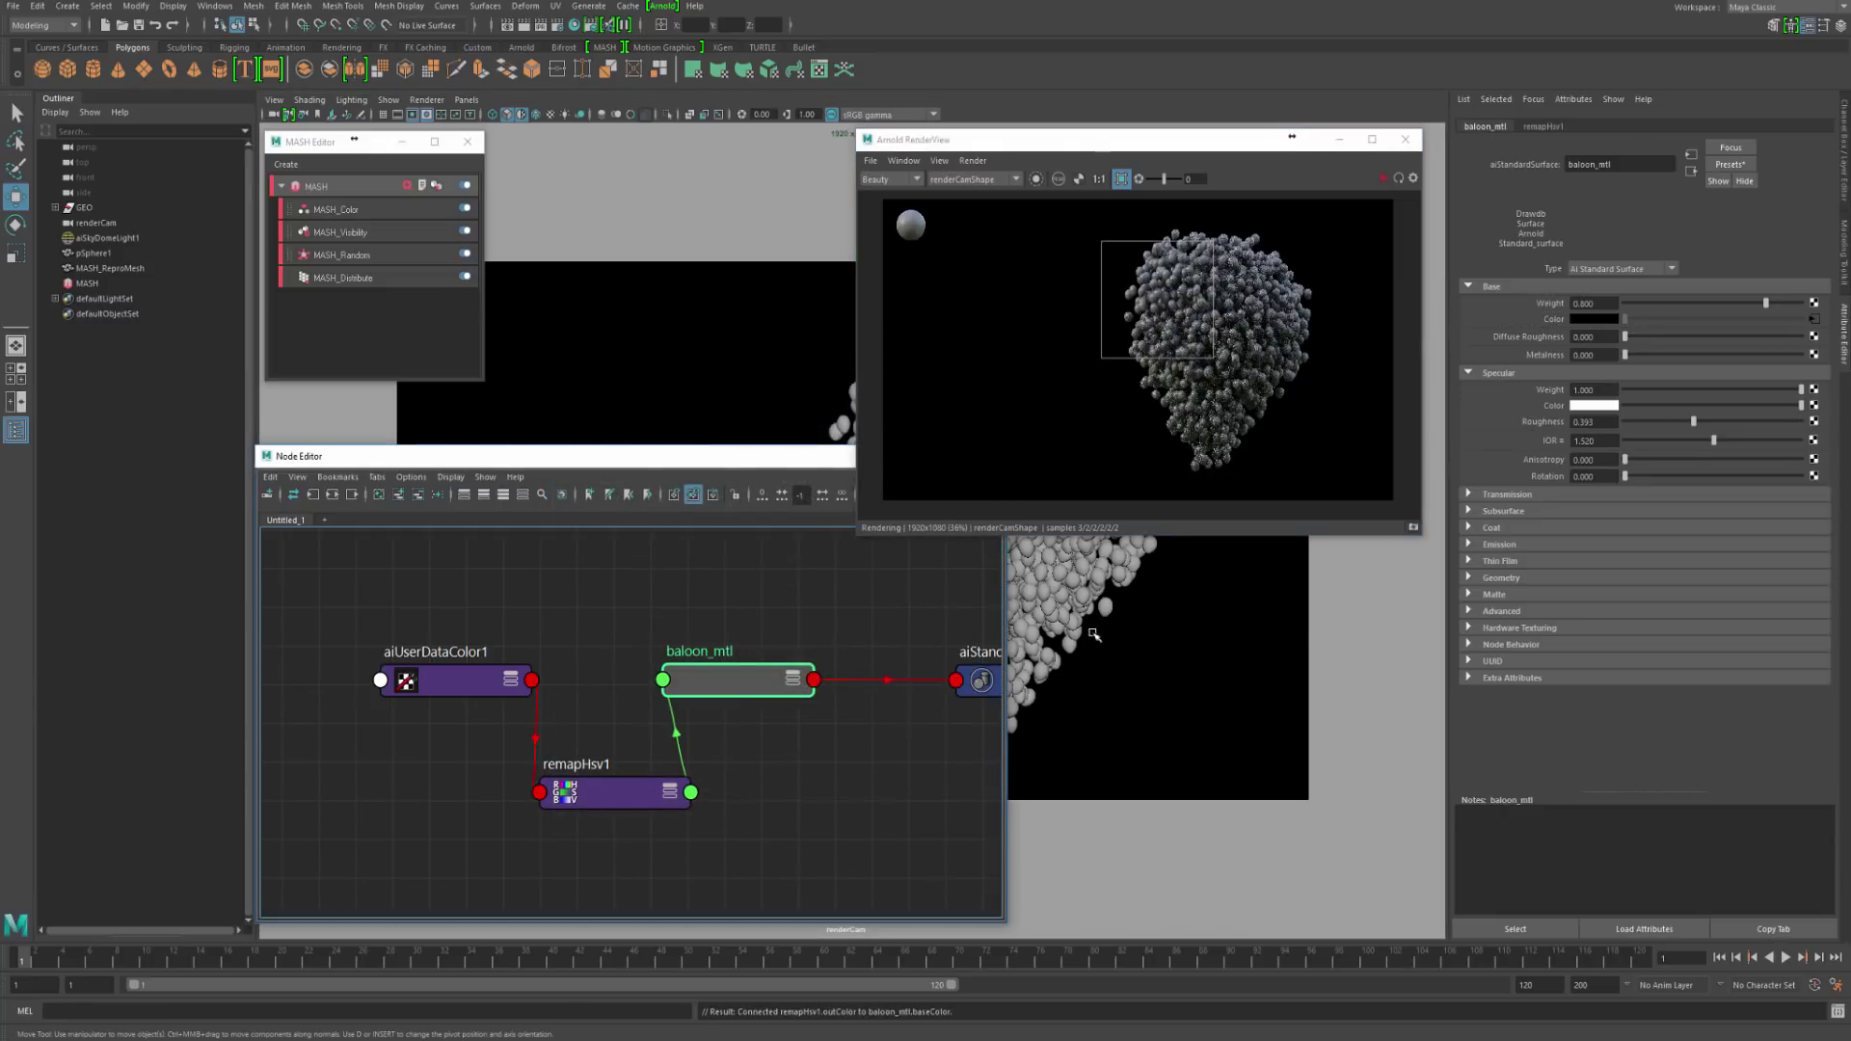
pyautogui.doubleClick(1583, 303)
pyautogui.write('1')
pyautogui.press('Return')
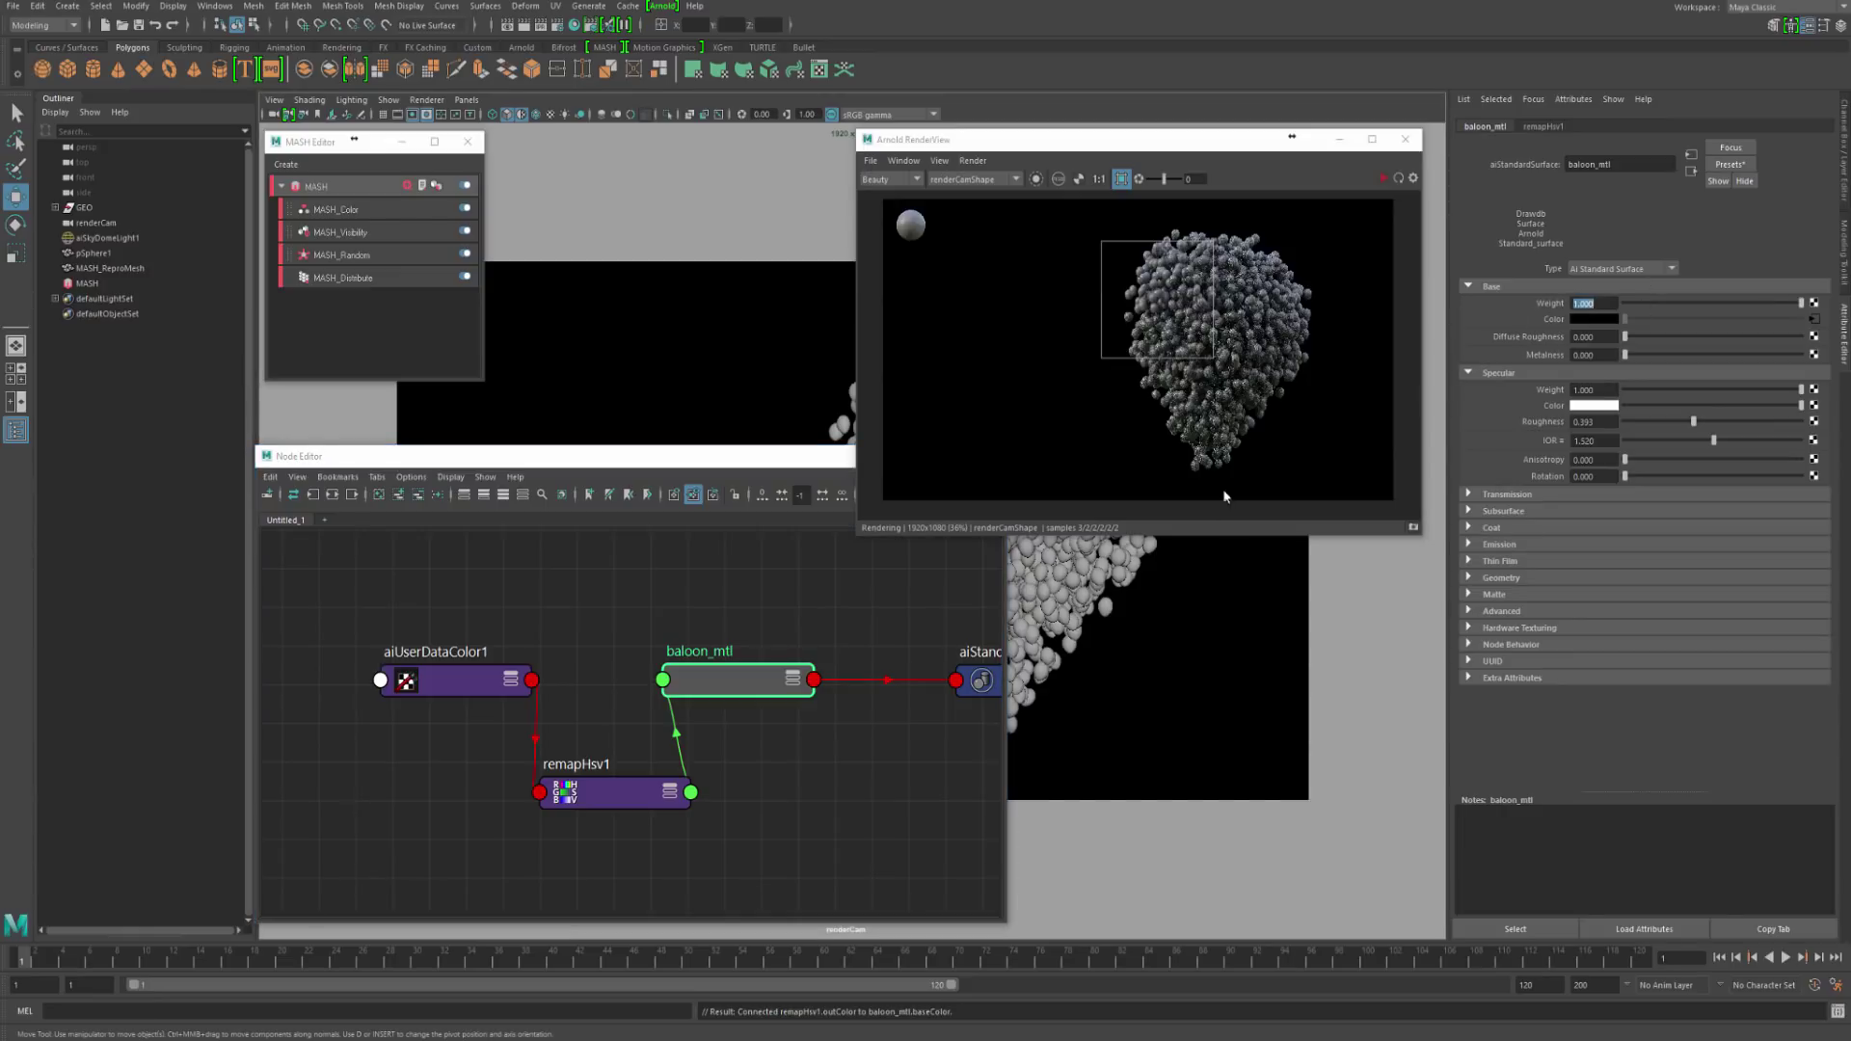
# Step: Tidy the node layout and start an Arnold IPR render of the cropped balloon region
pyautogui.click(585, 806)
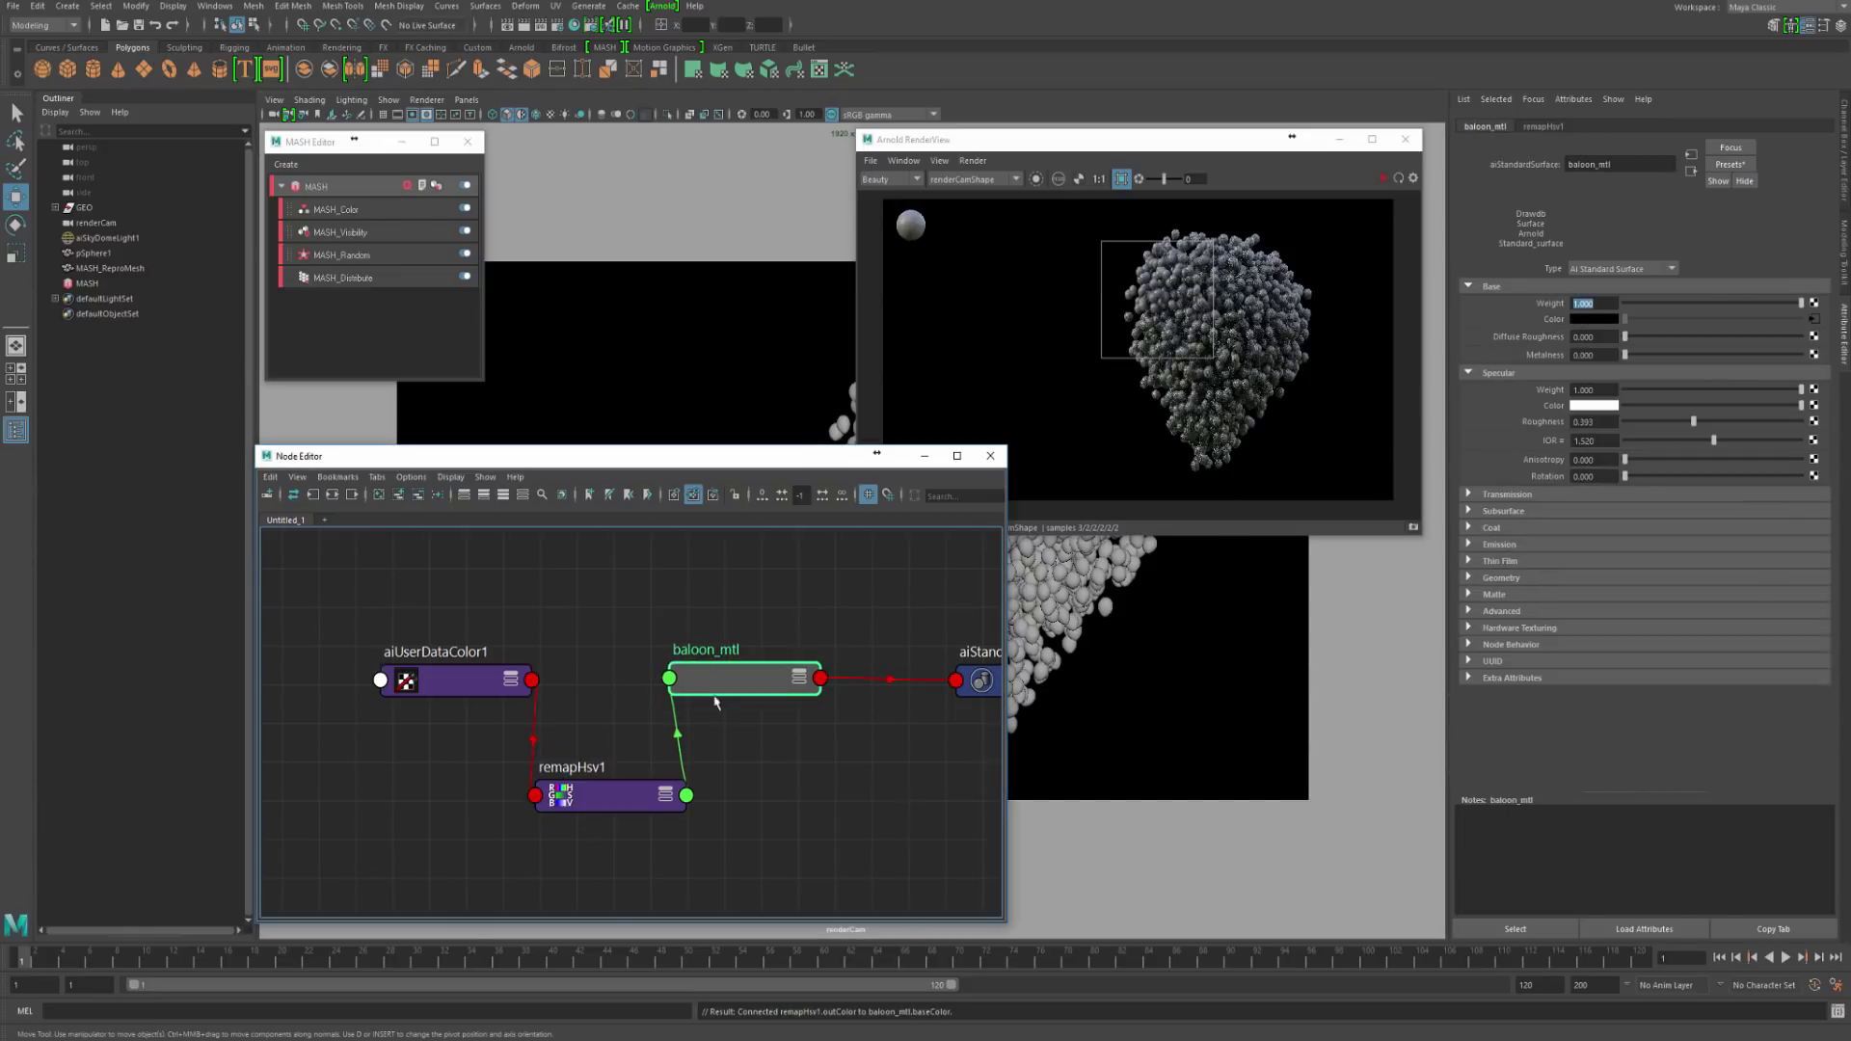
pyautogui.click(845, 805)
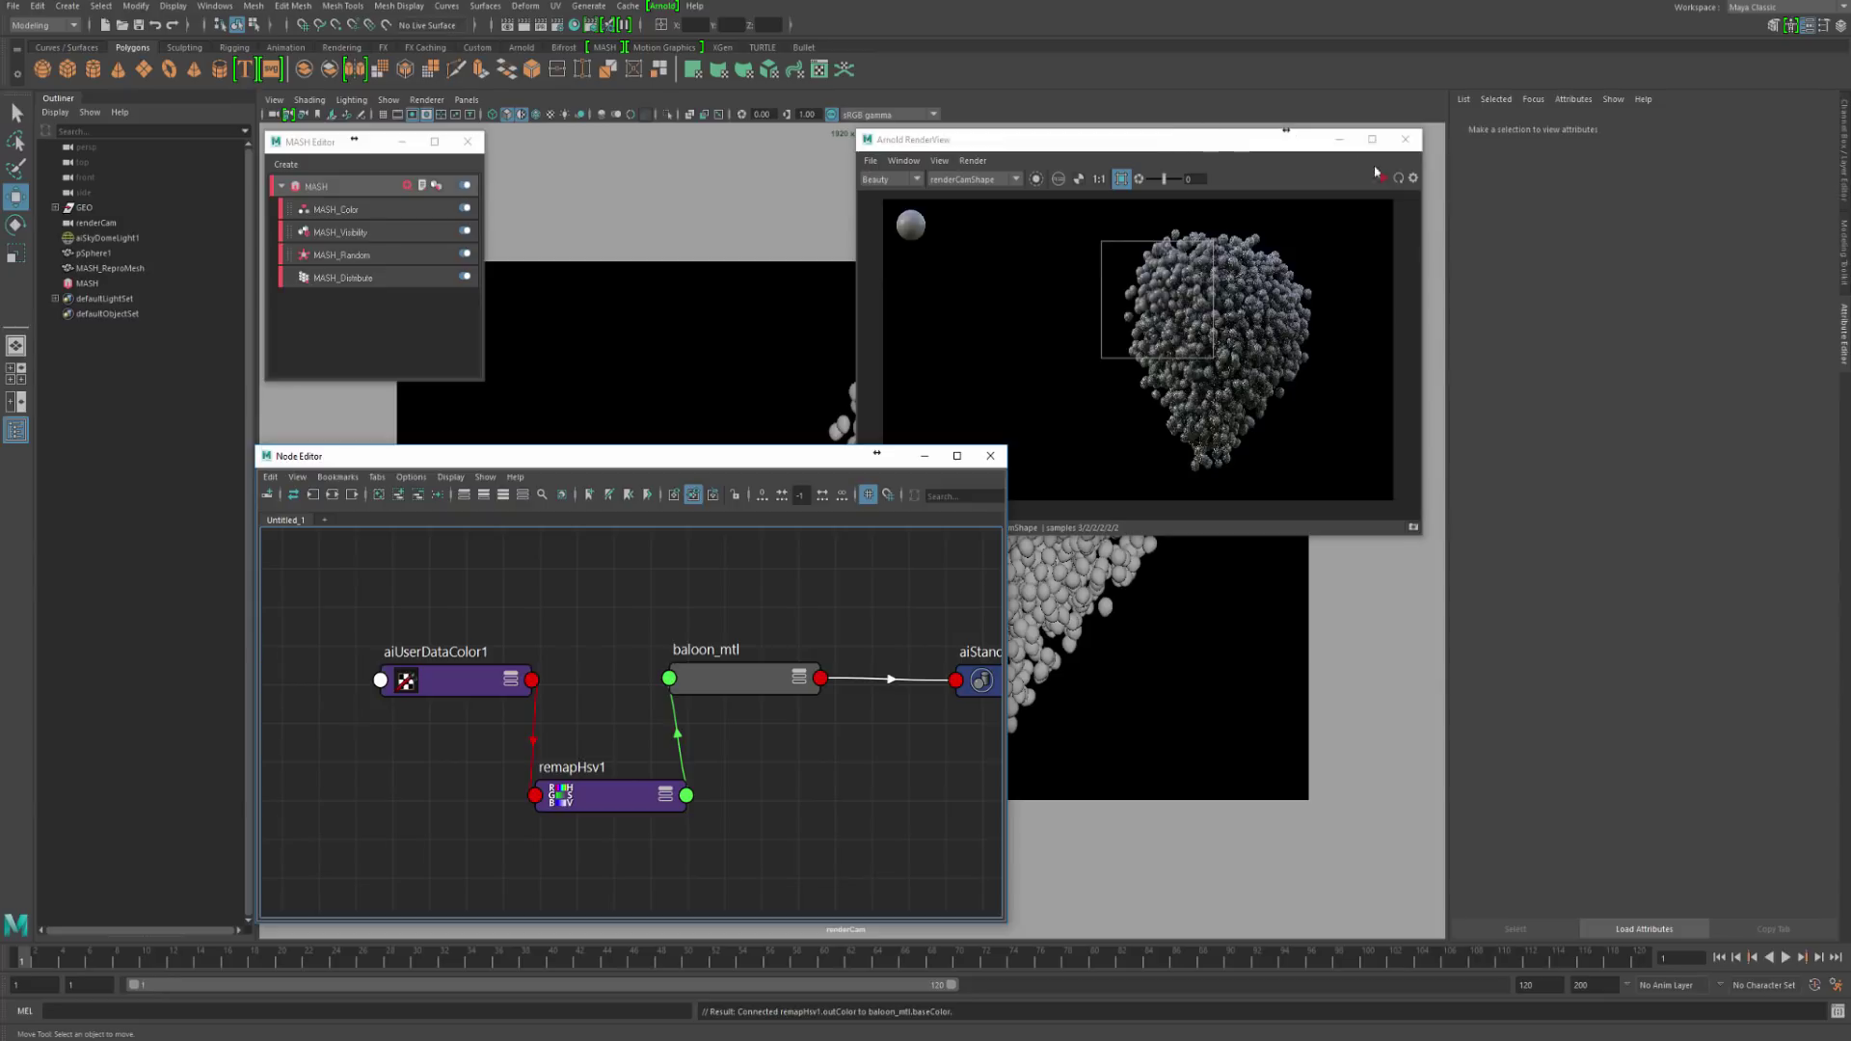
pyautogui.click(1382, 178)
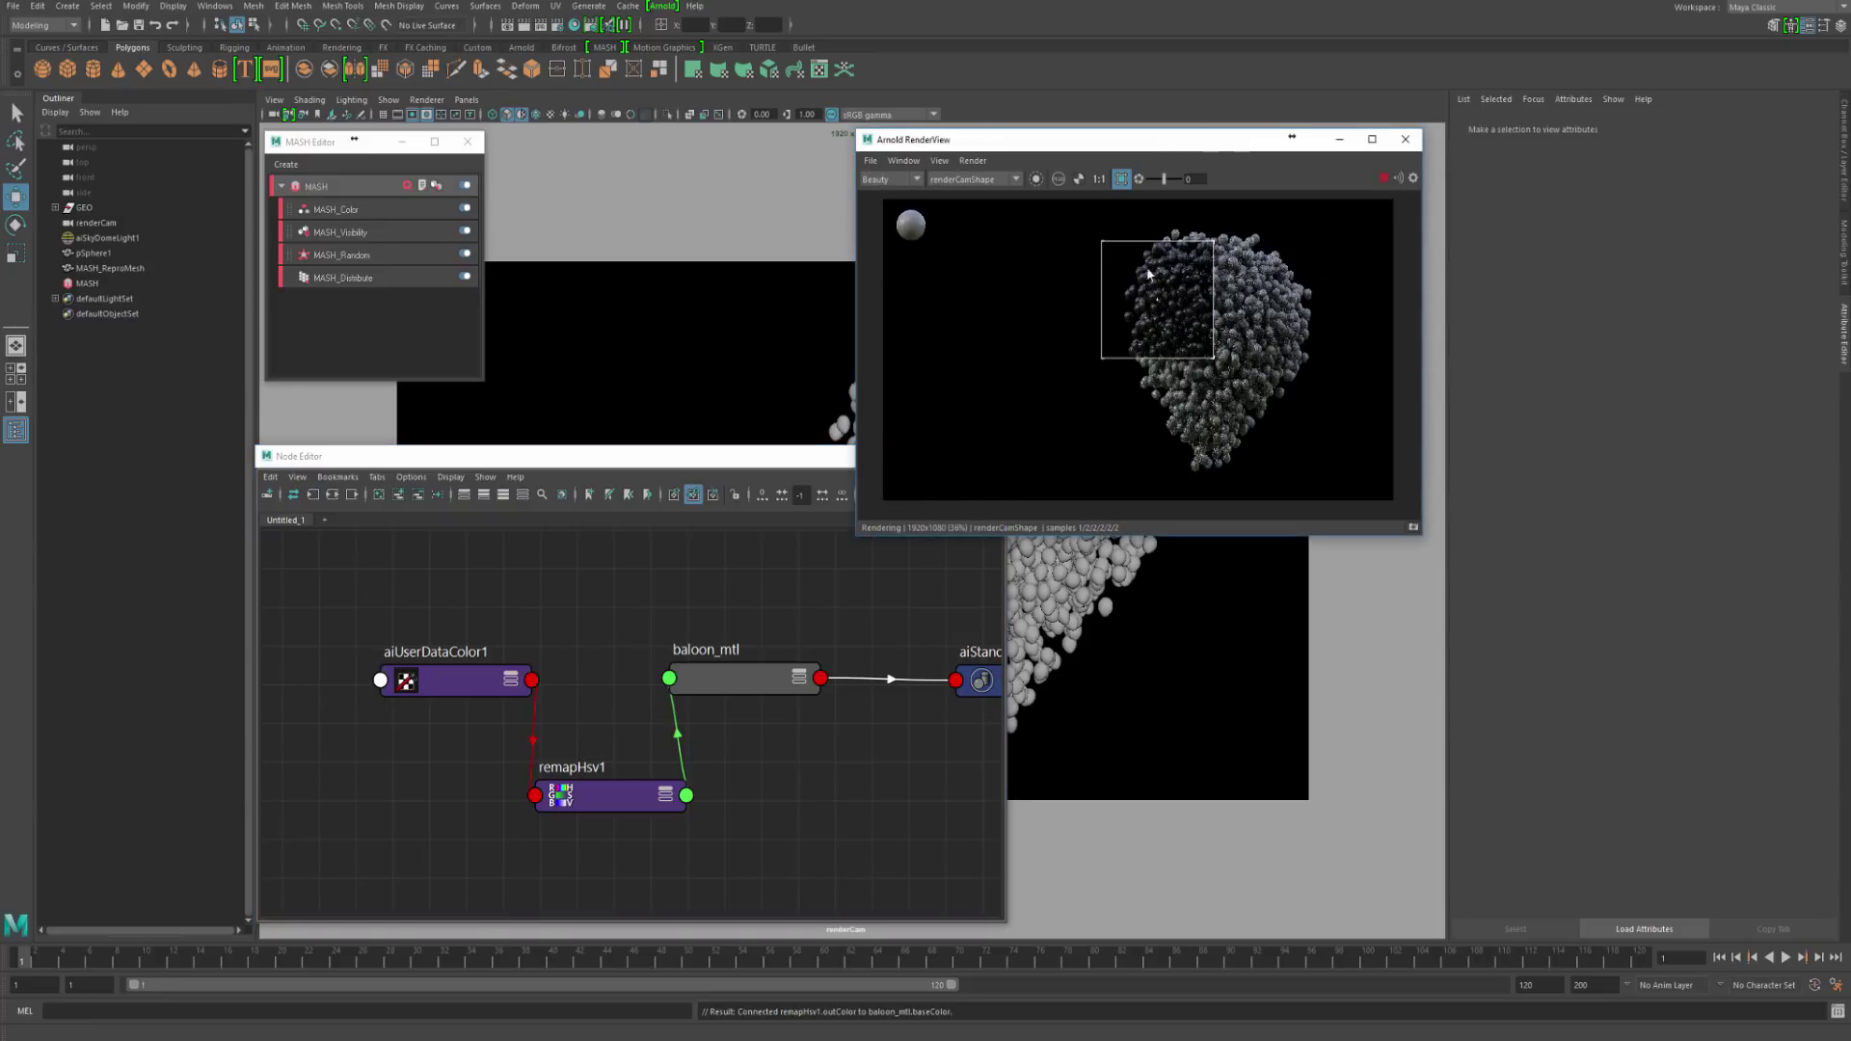
pyautogui.moveTo(1211, 306); pyautogui.dragTo(1251, 311)
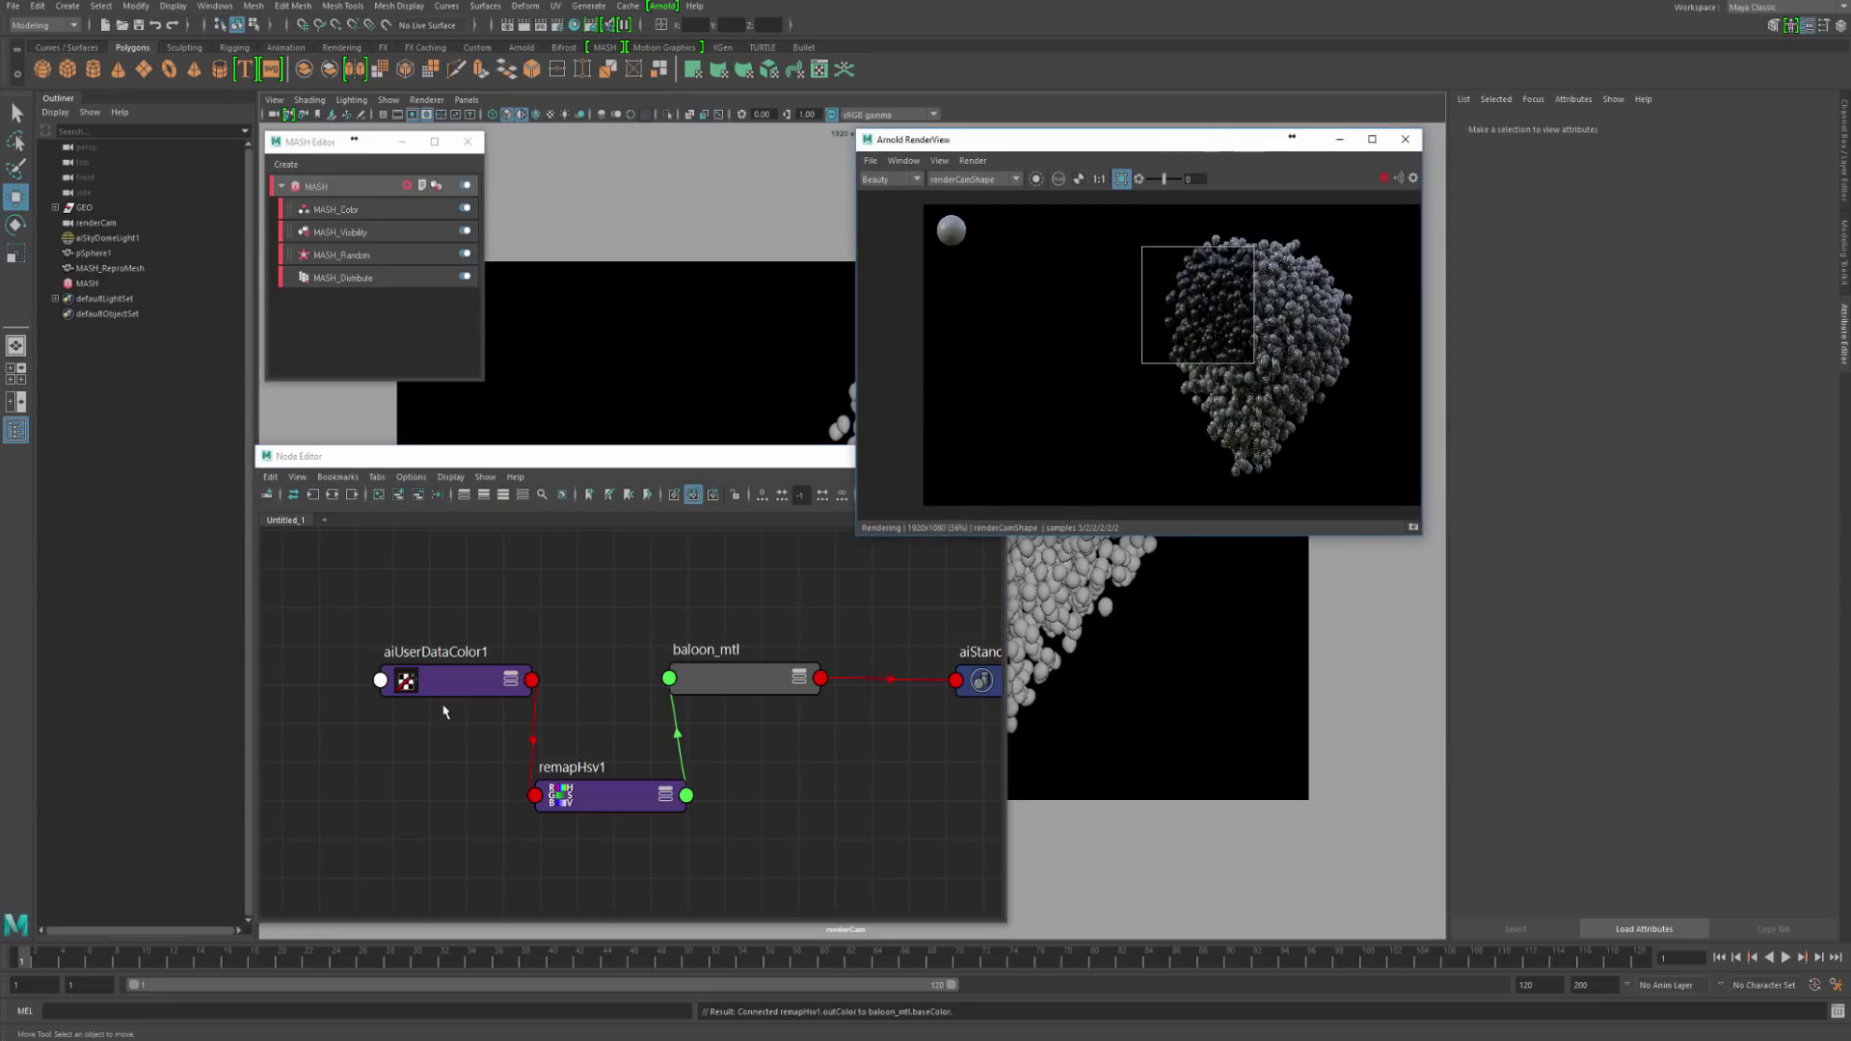
# Step: Set the Default Value of aiUserDataColor1 to magenta and refresh the Arnold IPR render
pyautogui.moveTo(406, 681); pyautogui.dragTo(387, 680)
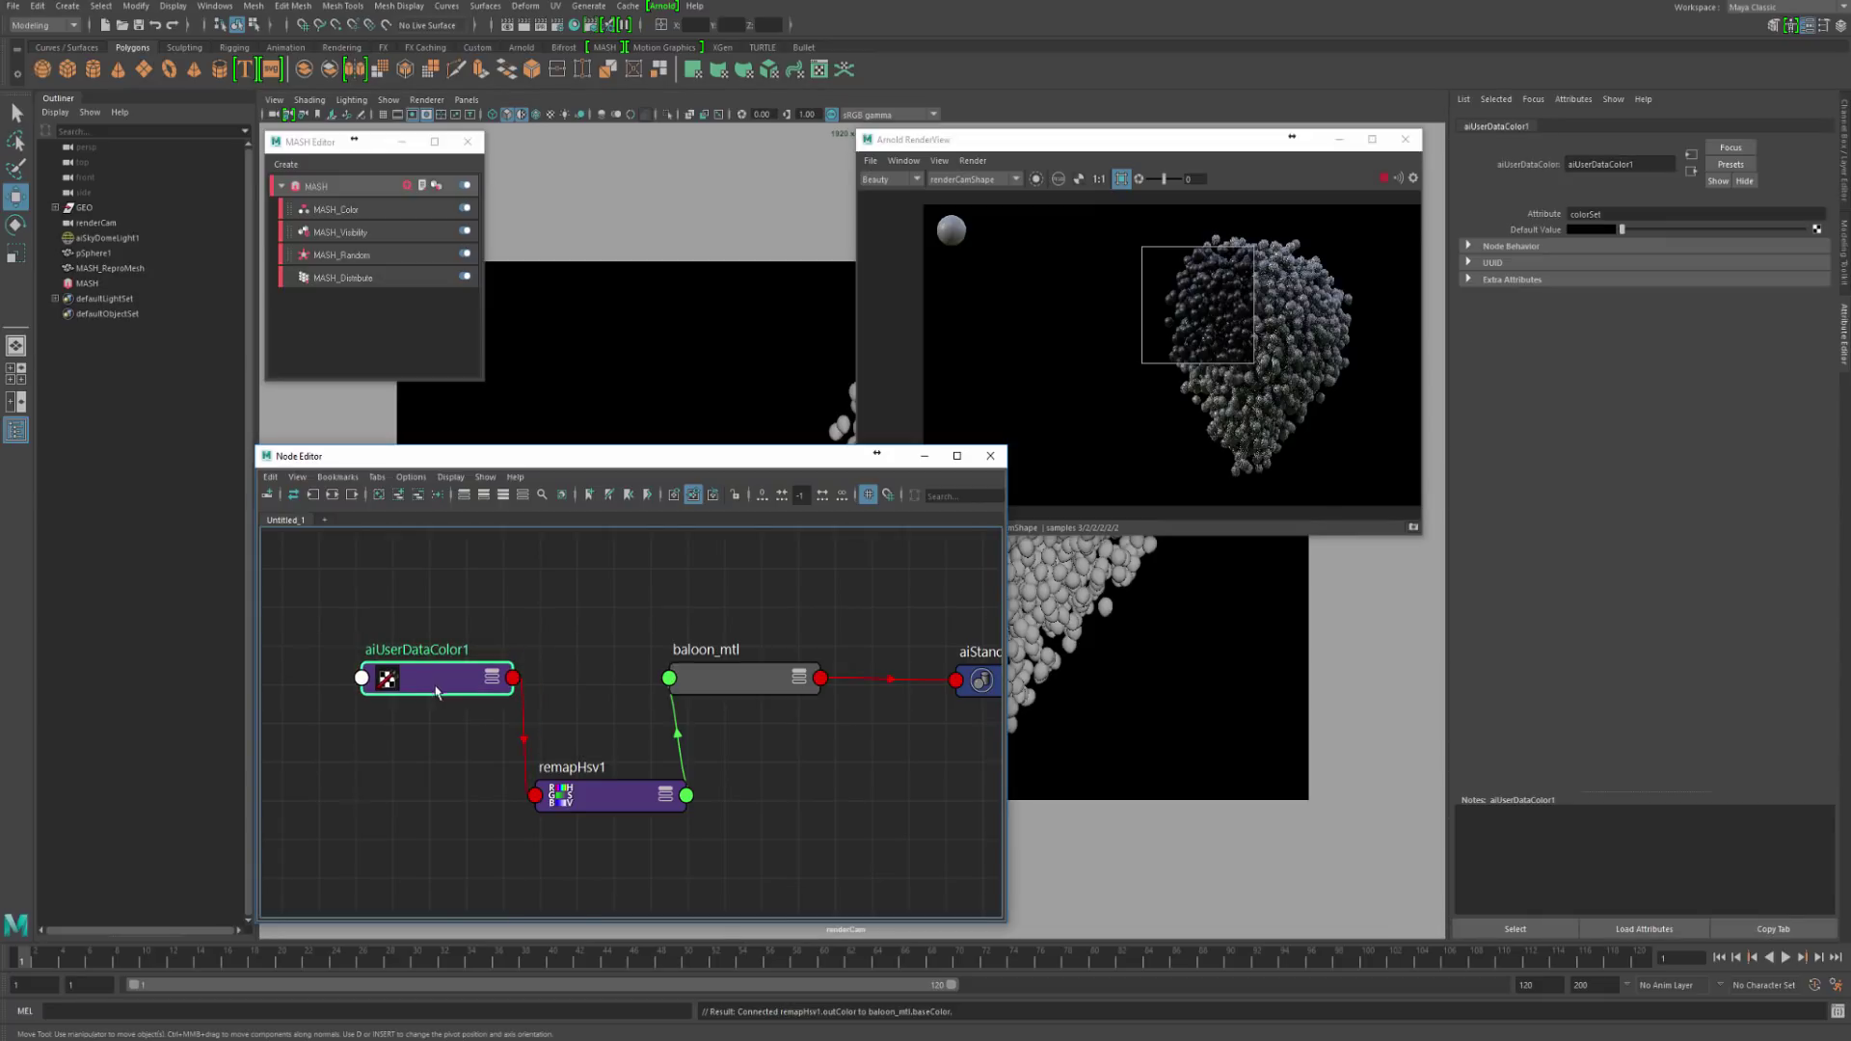
pyautogui.click(1587, 232)
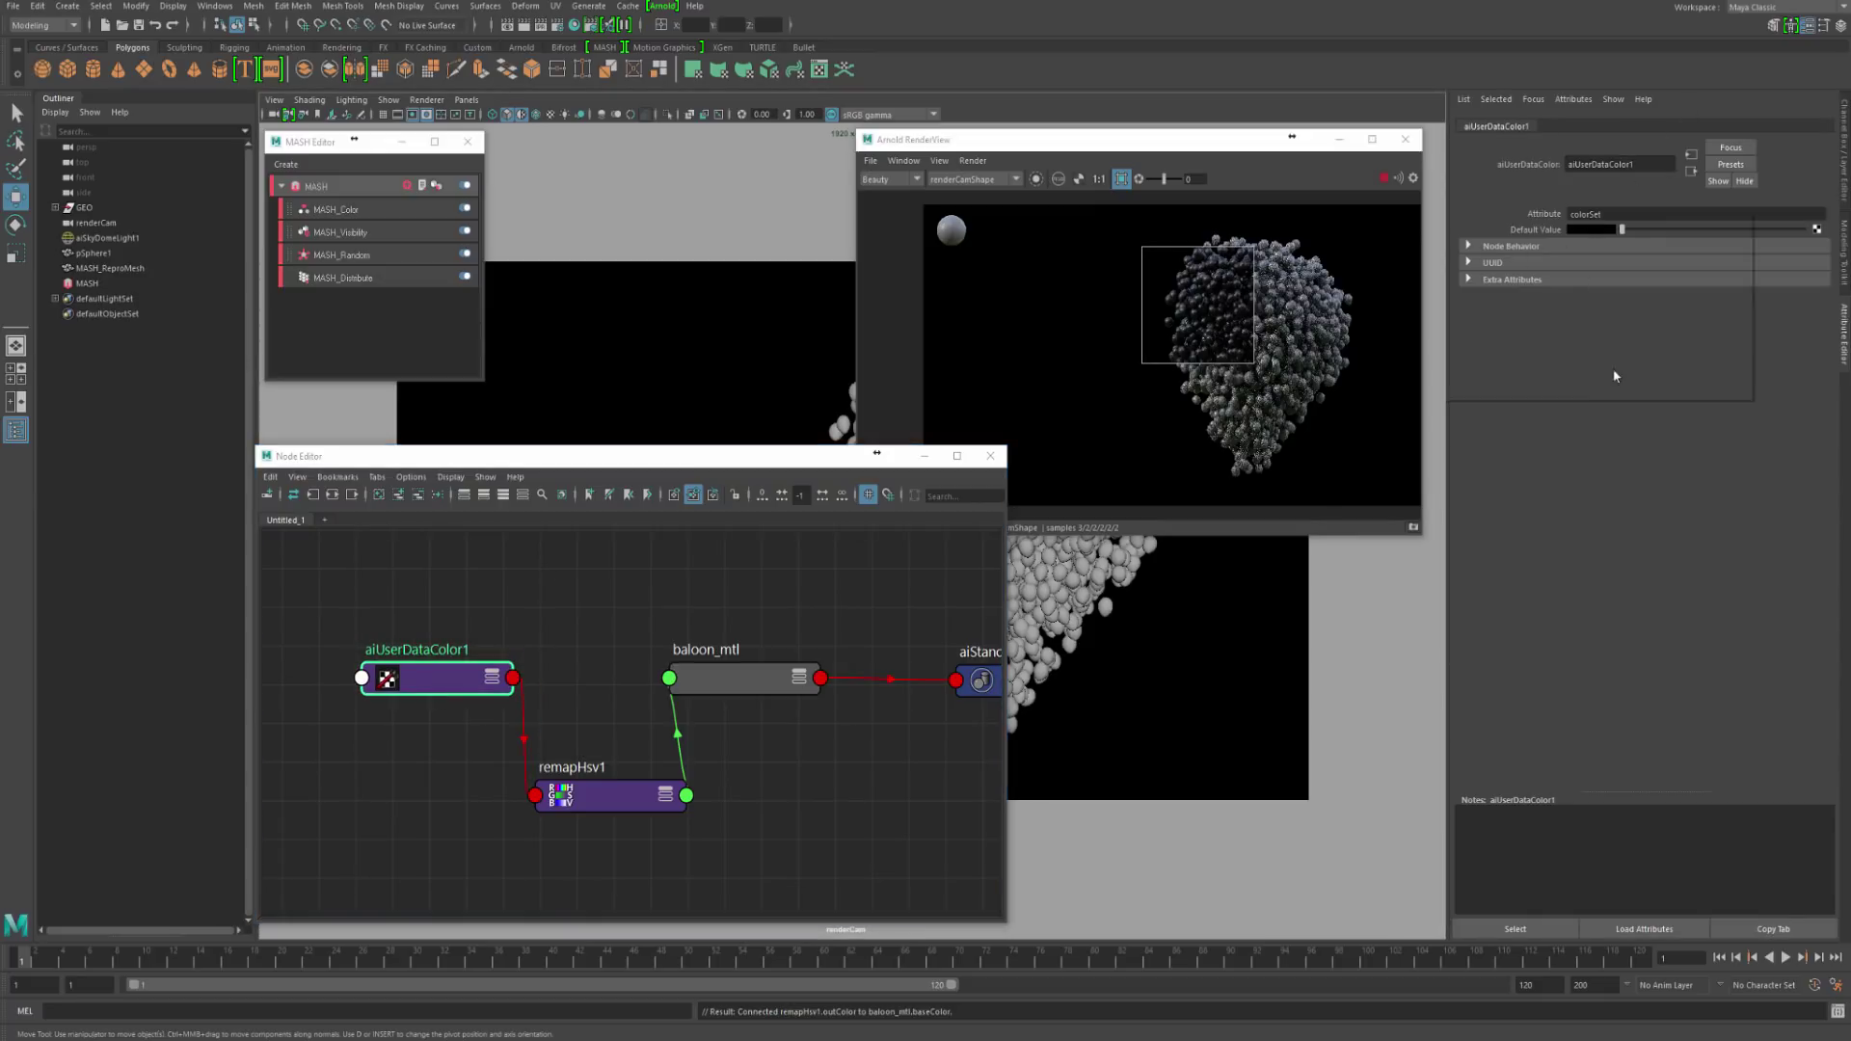
pyautogui.click(1582, 231)
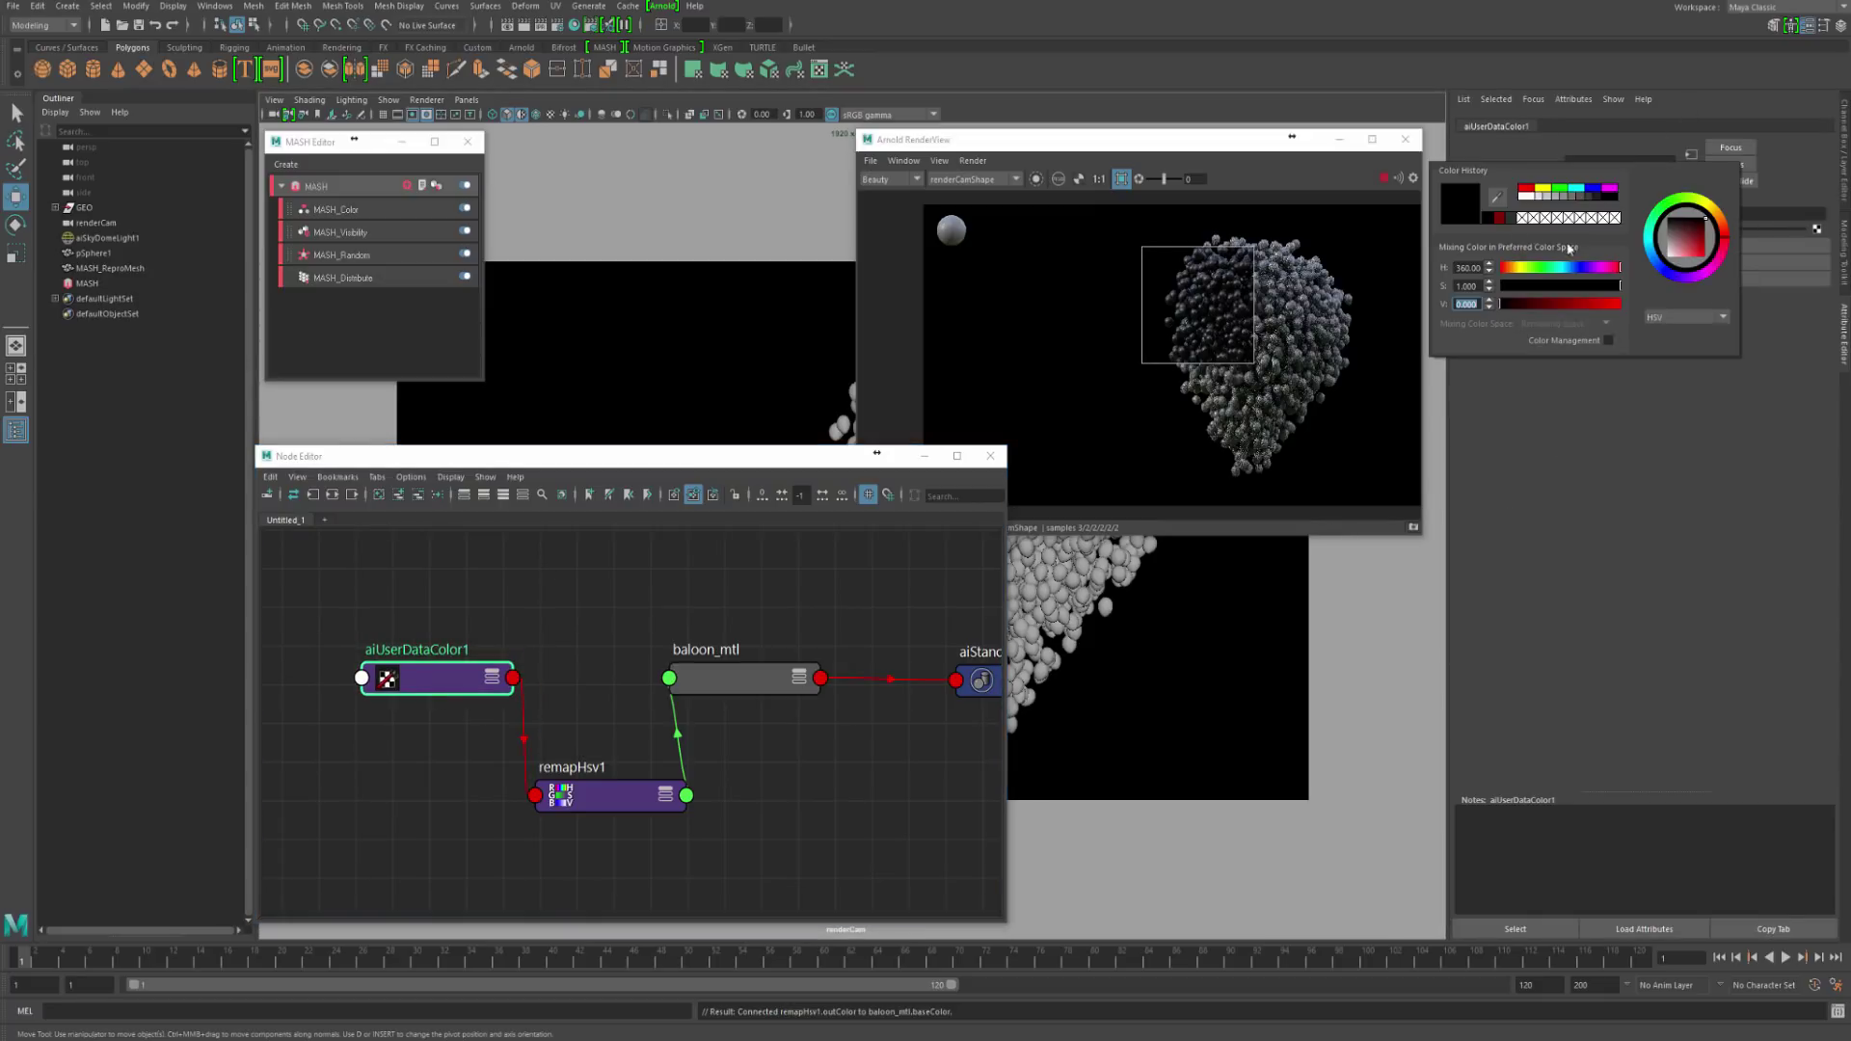
pyautogui.click(1610, 188)
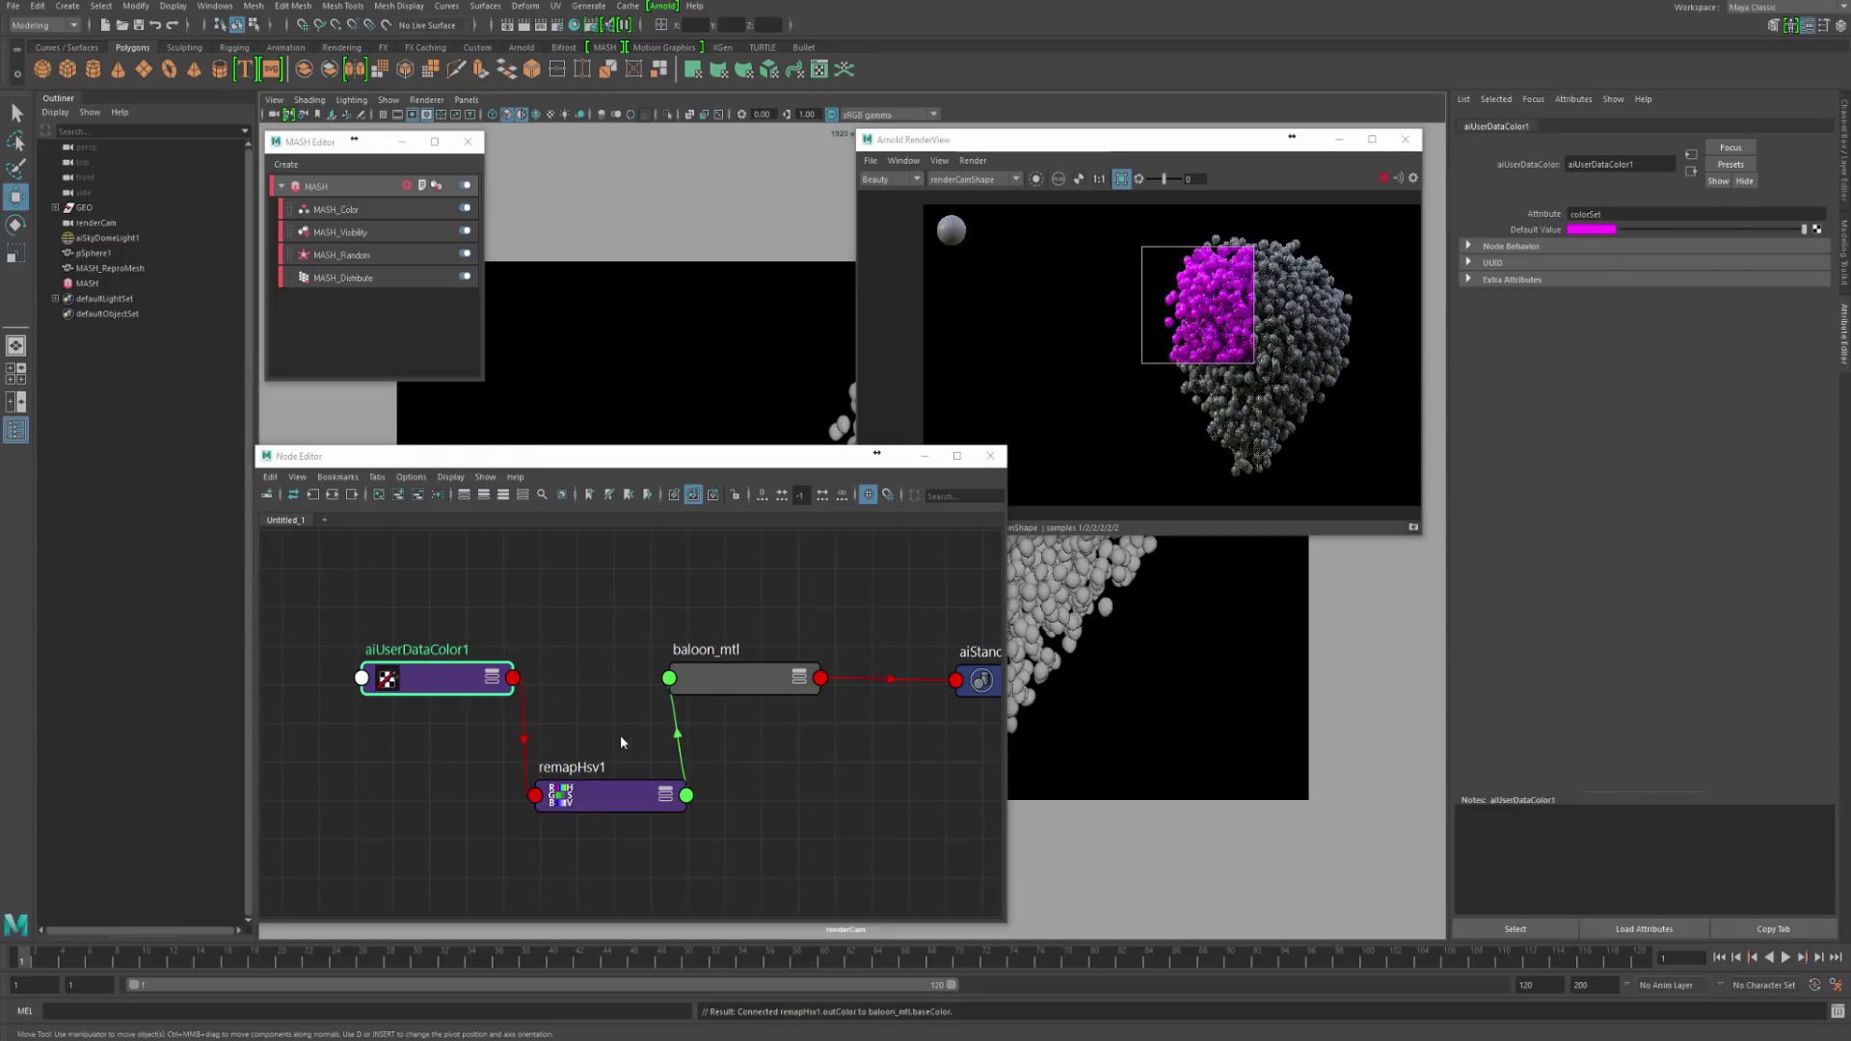
pyautogui.moveTo(415, 678); pyautogui.dragTo(398, 685)
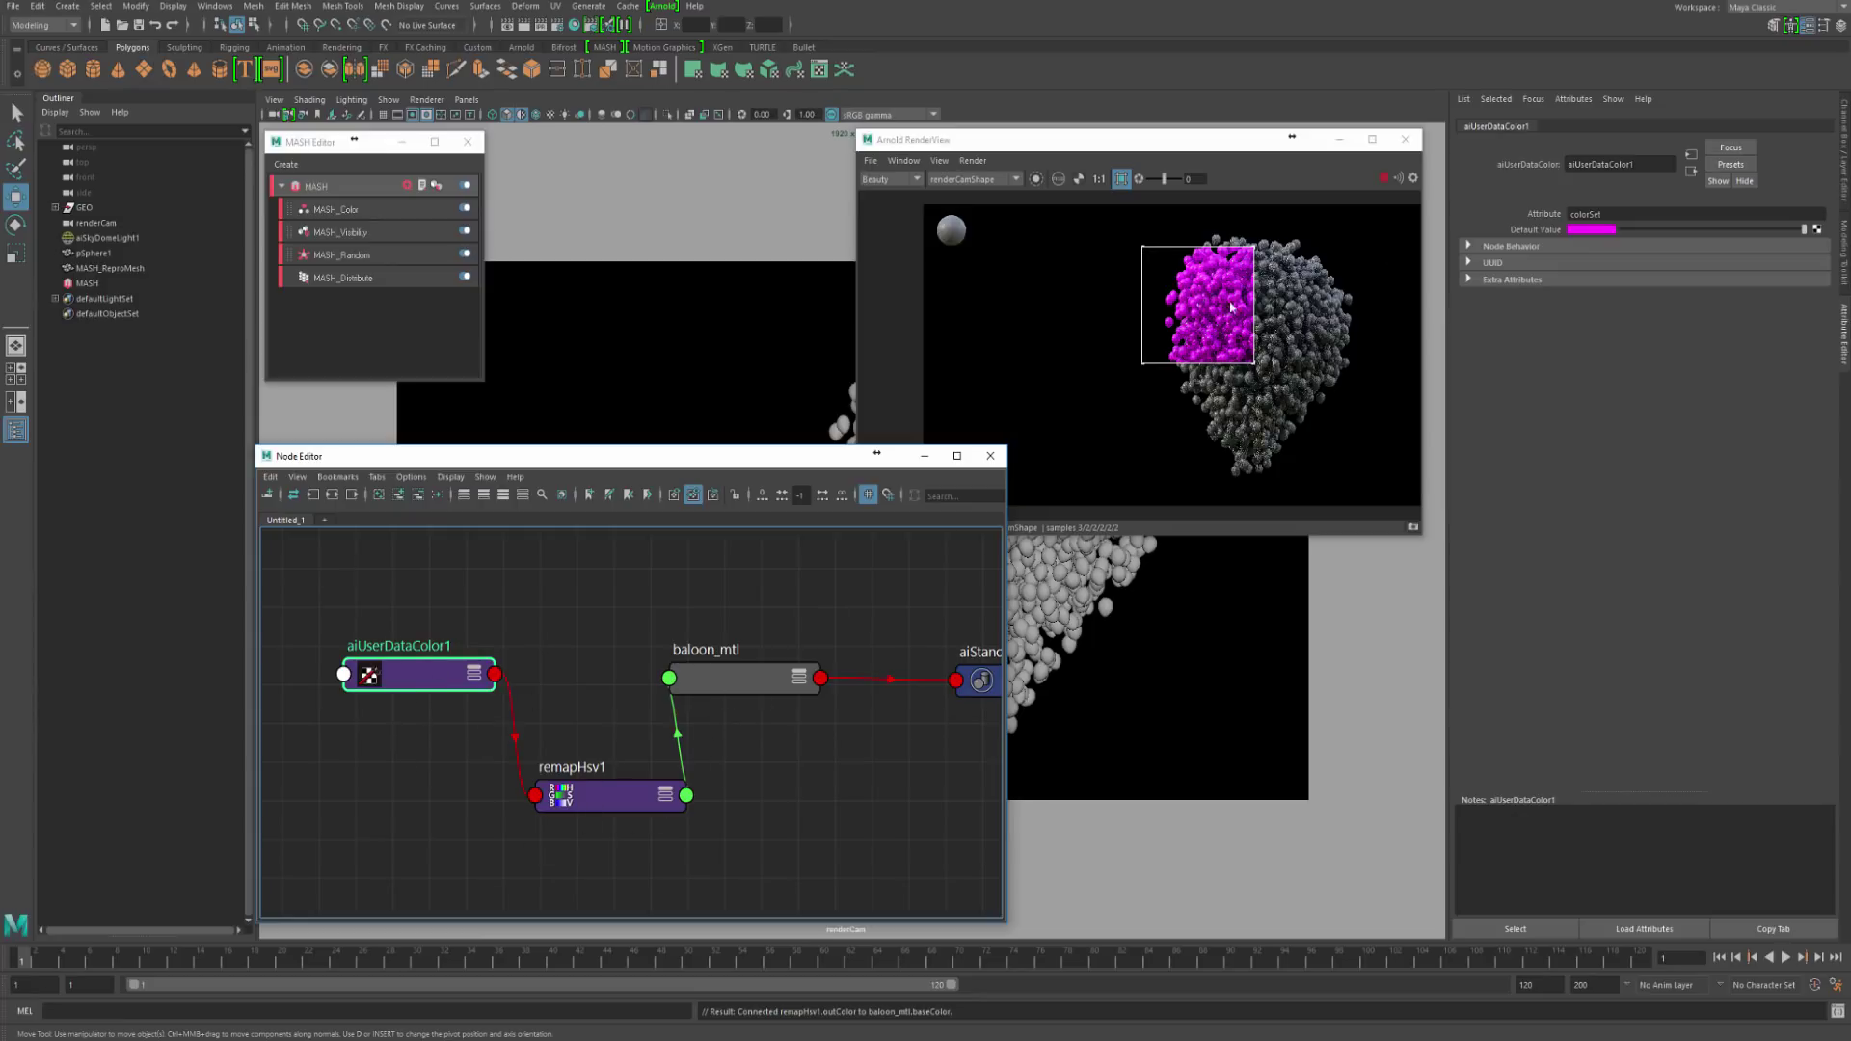
pyautogui.click(1384, 180)
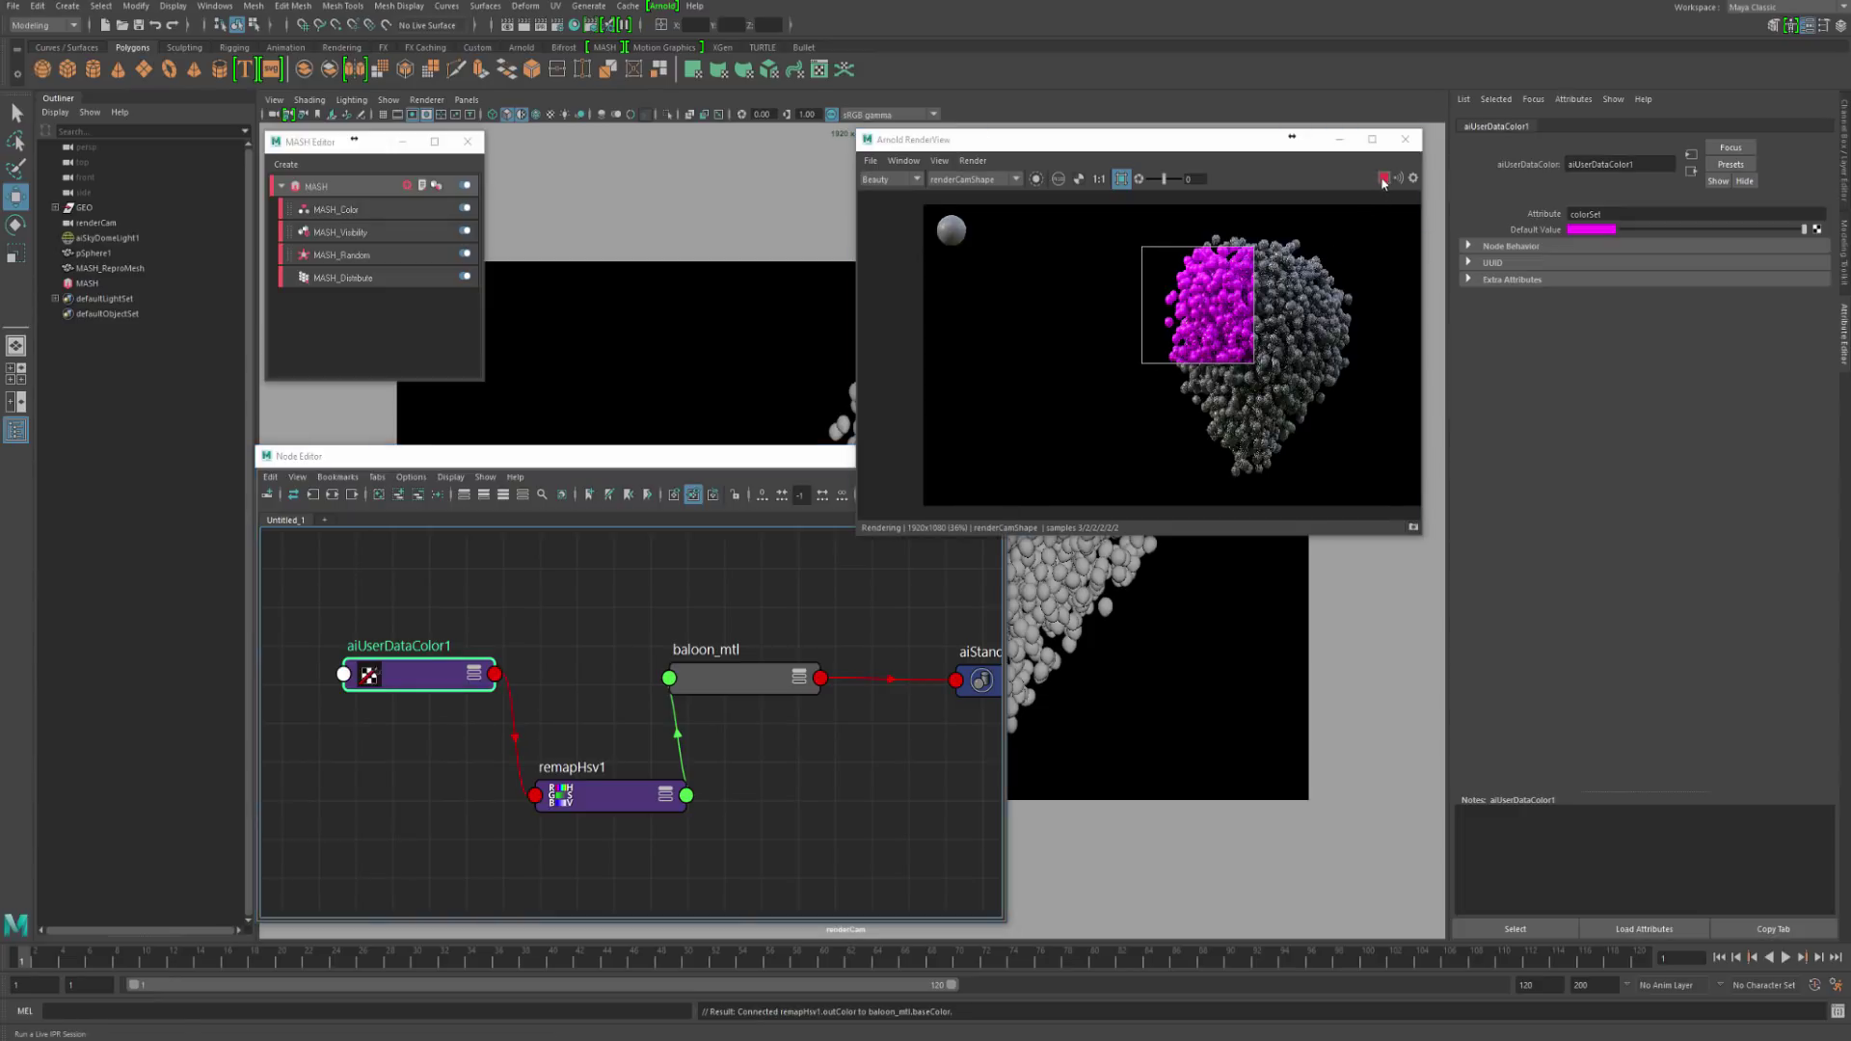
# Step: Enable Export Vertex Colors in the Arnold export settings of MASH_ReproMeshShape and collapse its expanded attribute sections
pyautogui.moveTo(668, 470); pyautogui.dragTo(675, 471)
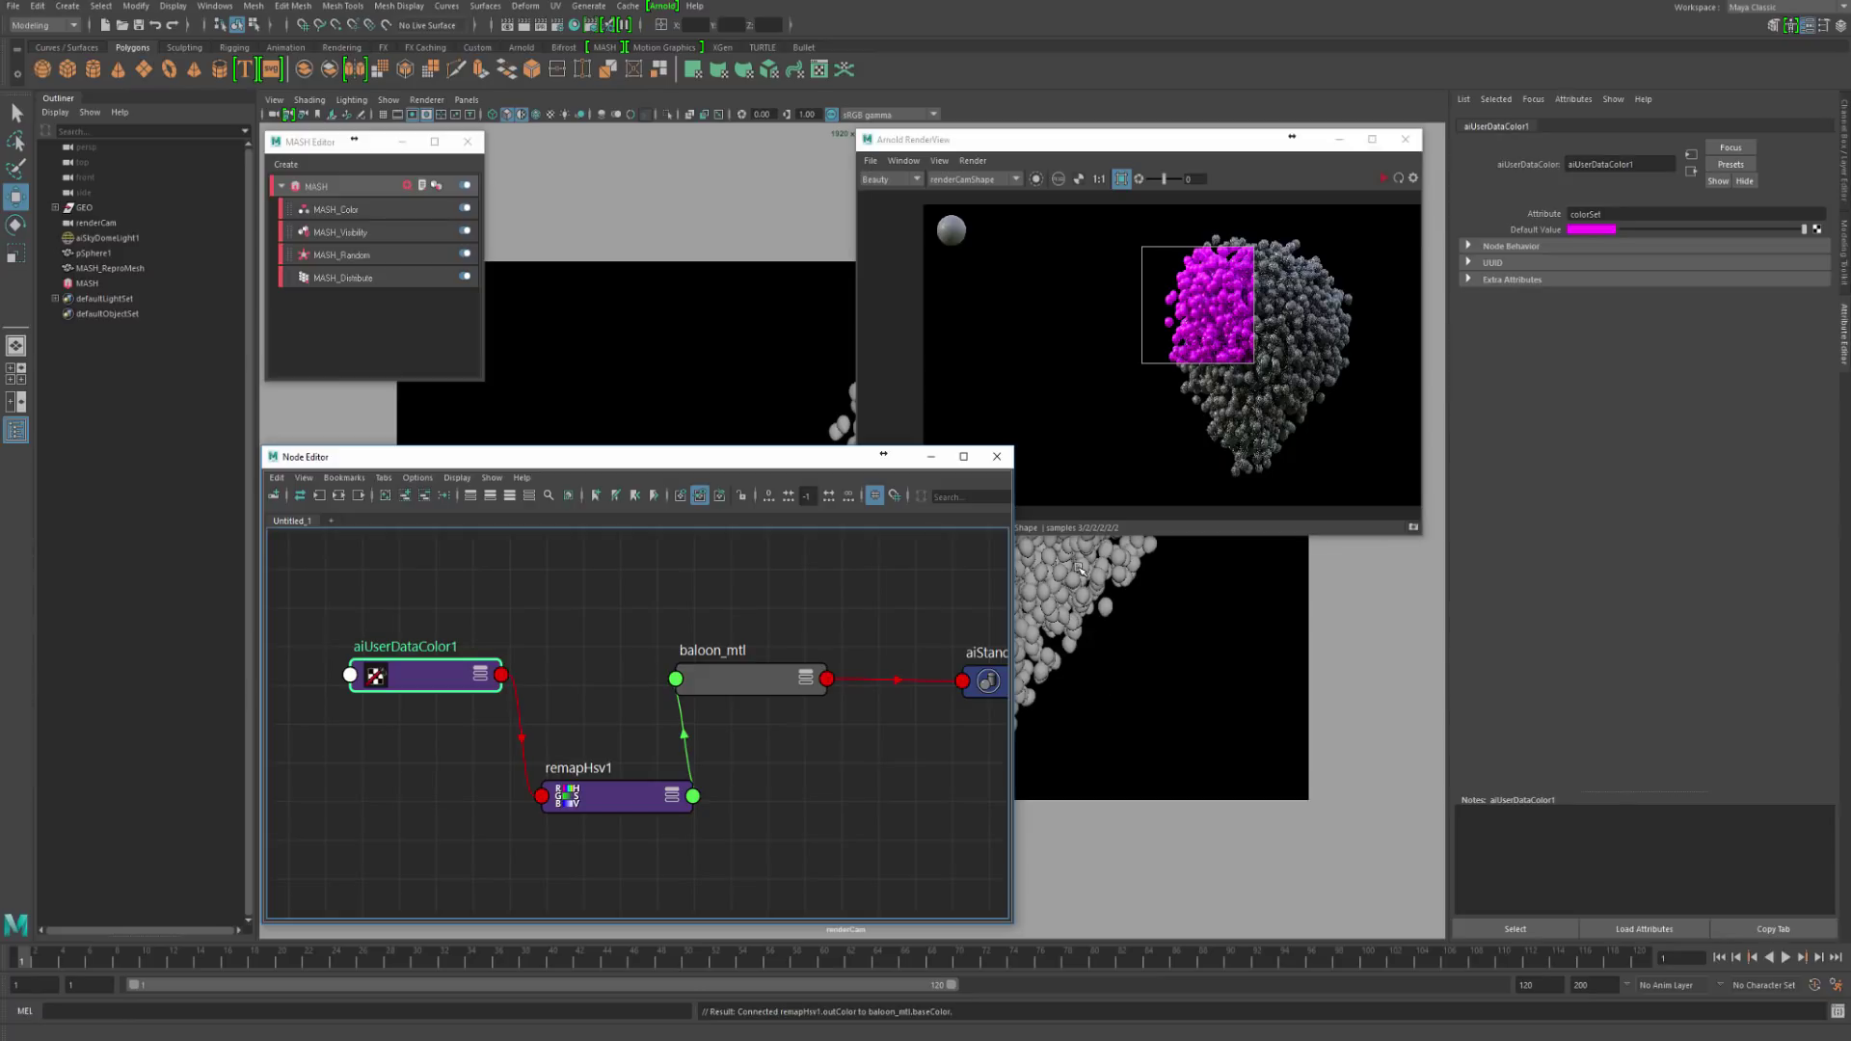
pyautogui.click(98, 269)
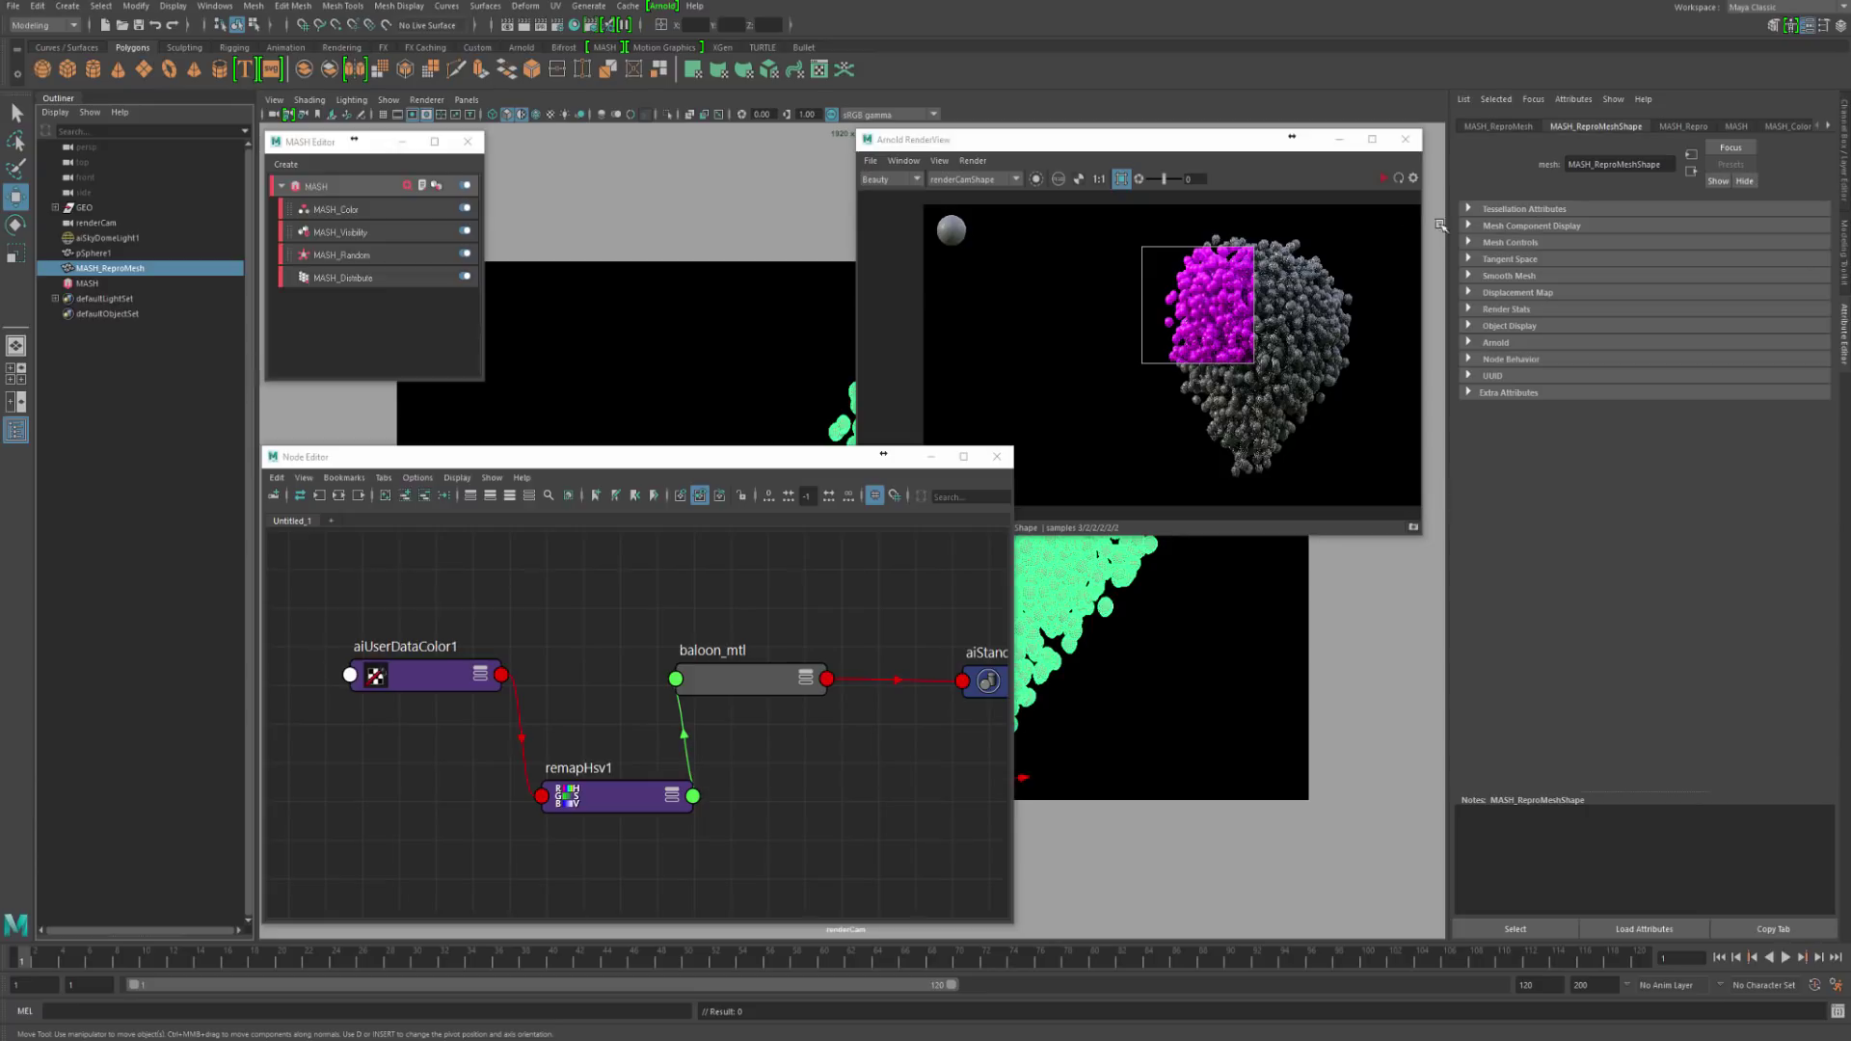
pyautogui.click(1521, 128)
pyautogui.click(1573, 133)
pyautogui.click(1474, 345)
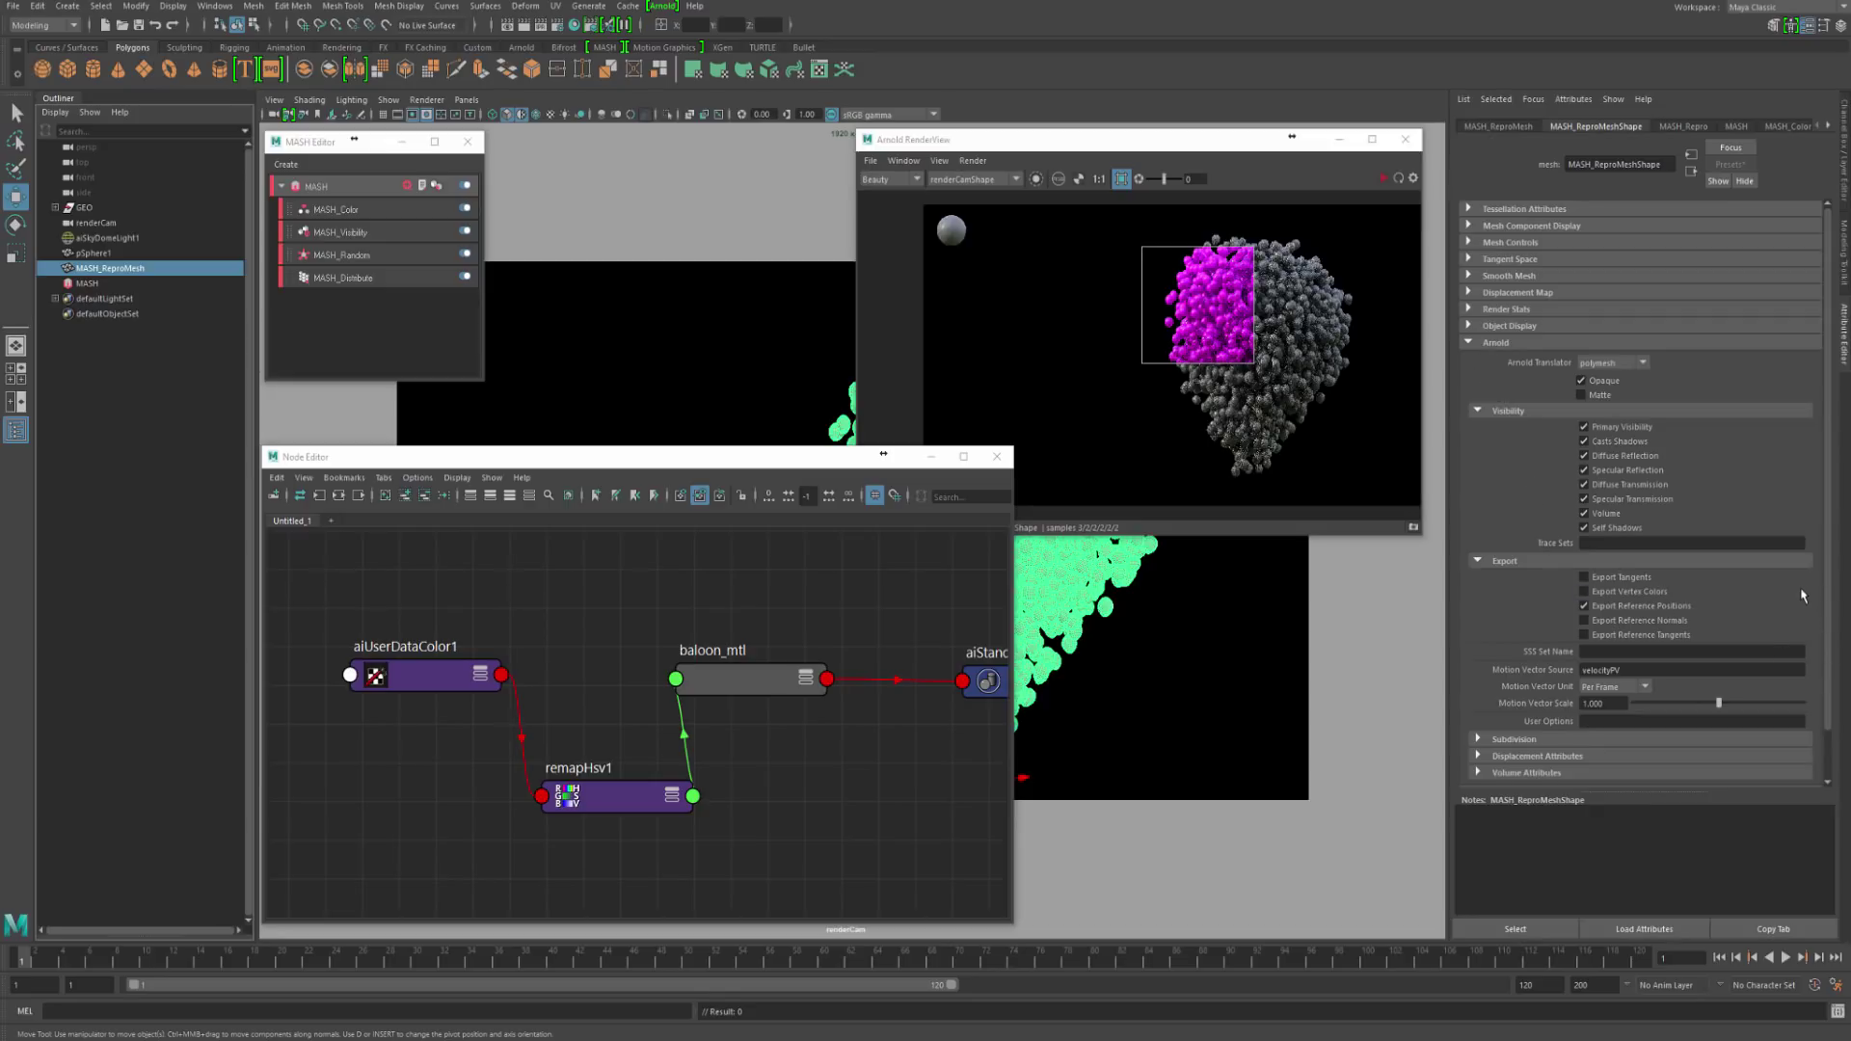
pyautogui.scroll(-2, 1831, 583)
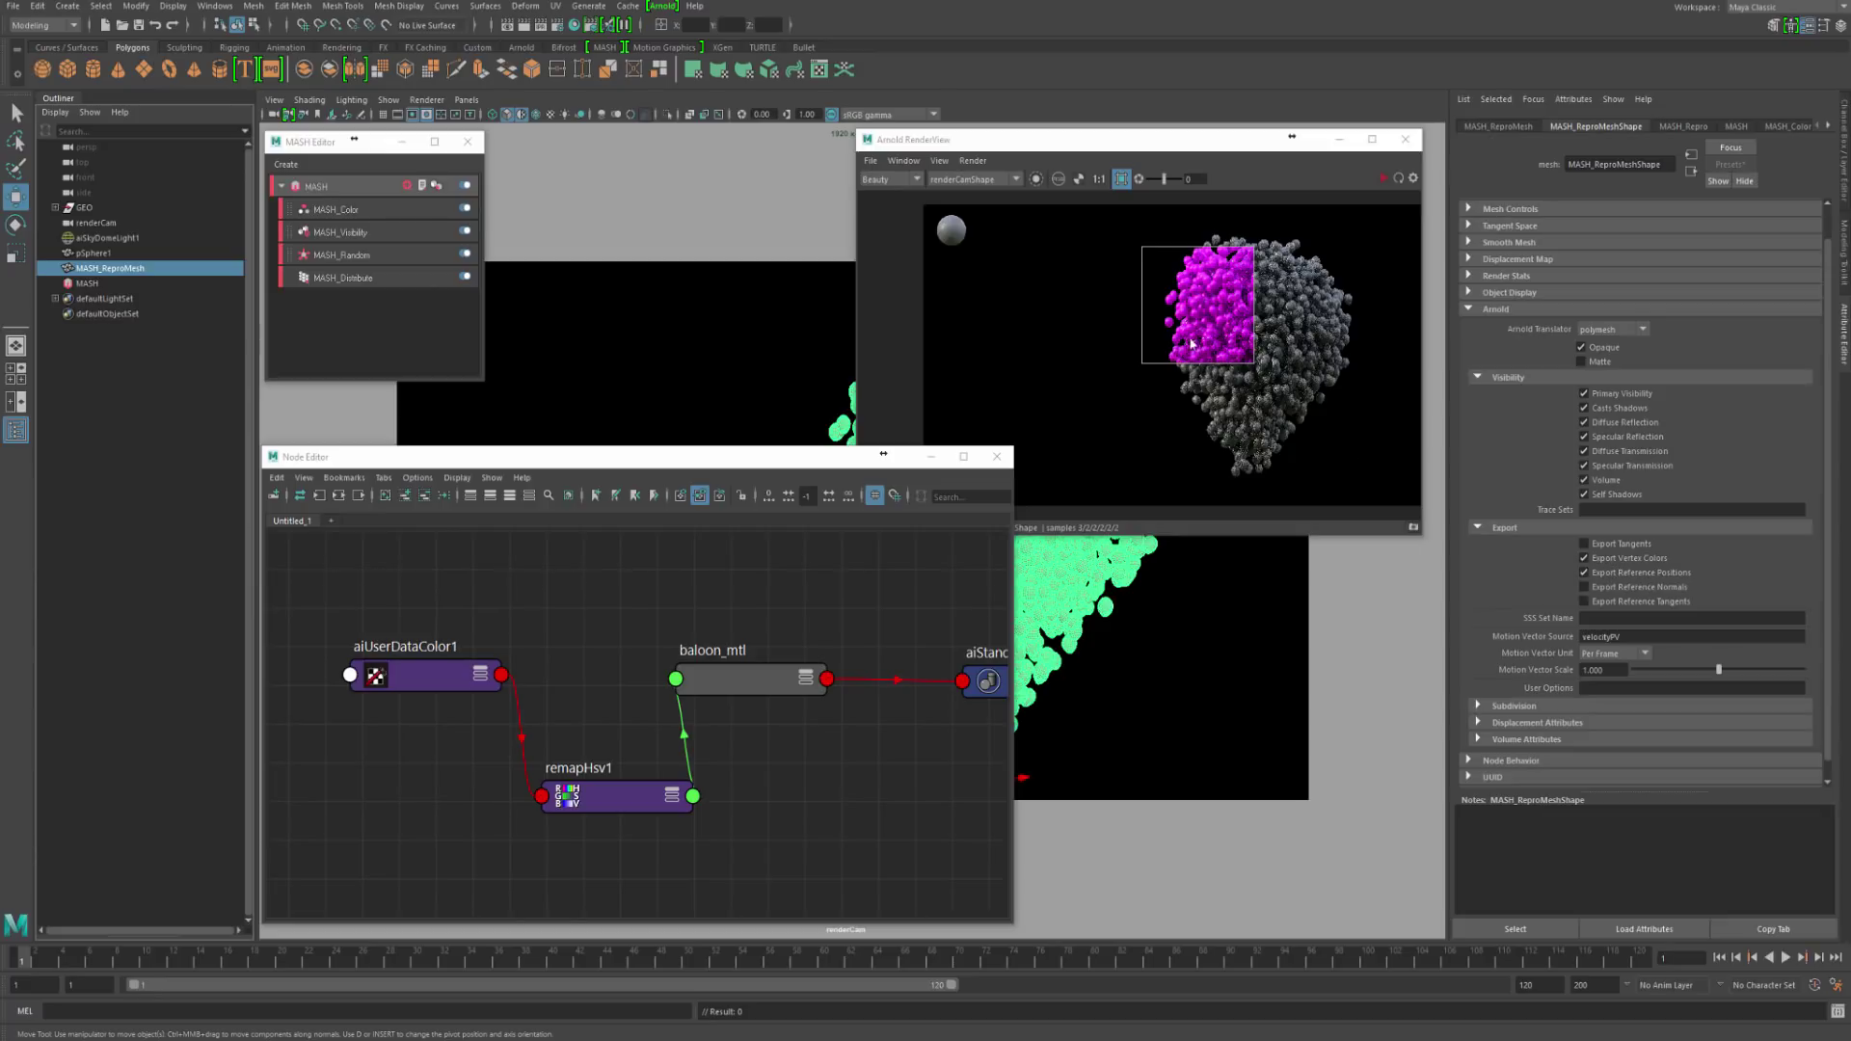
pyautogui.click(1478, 530)
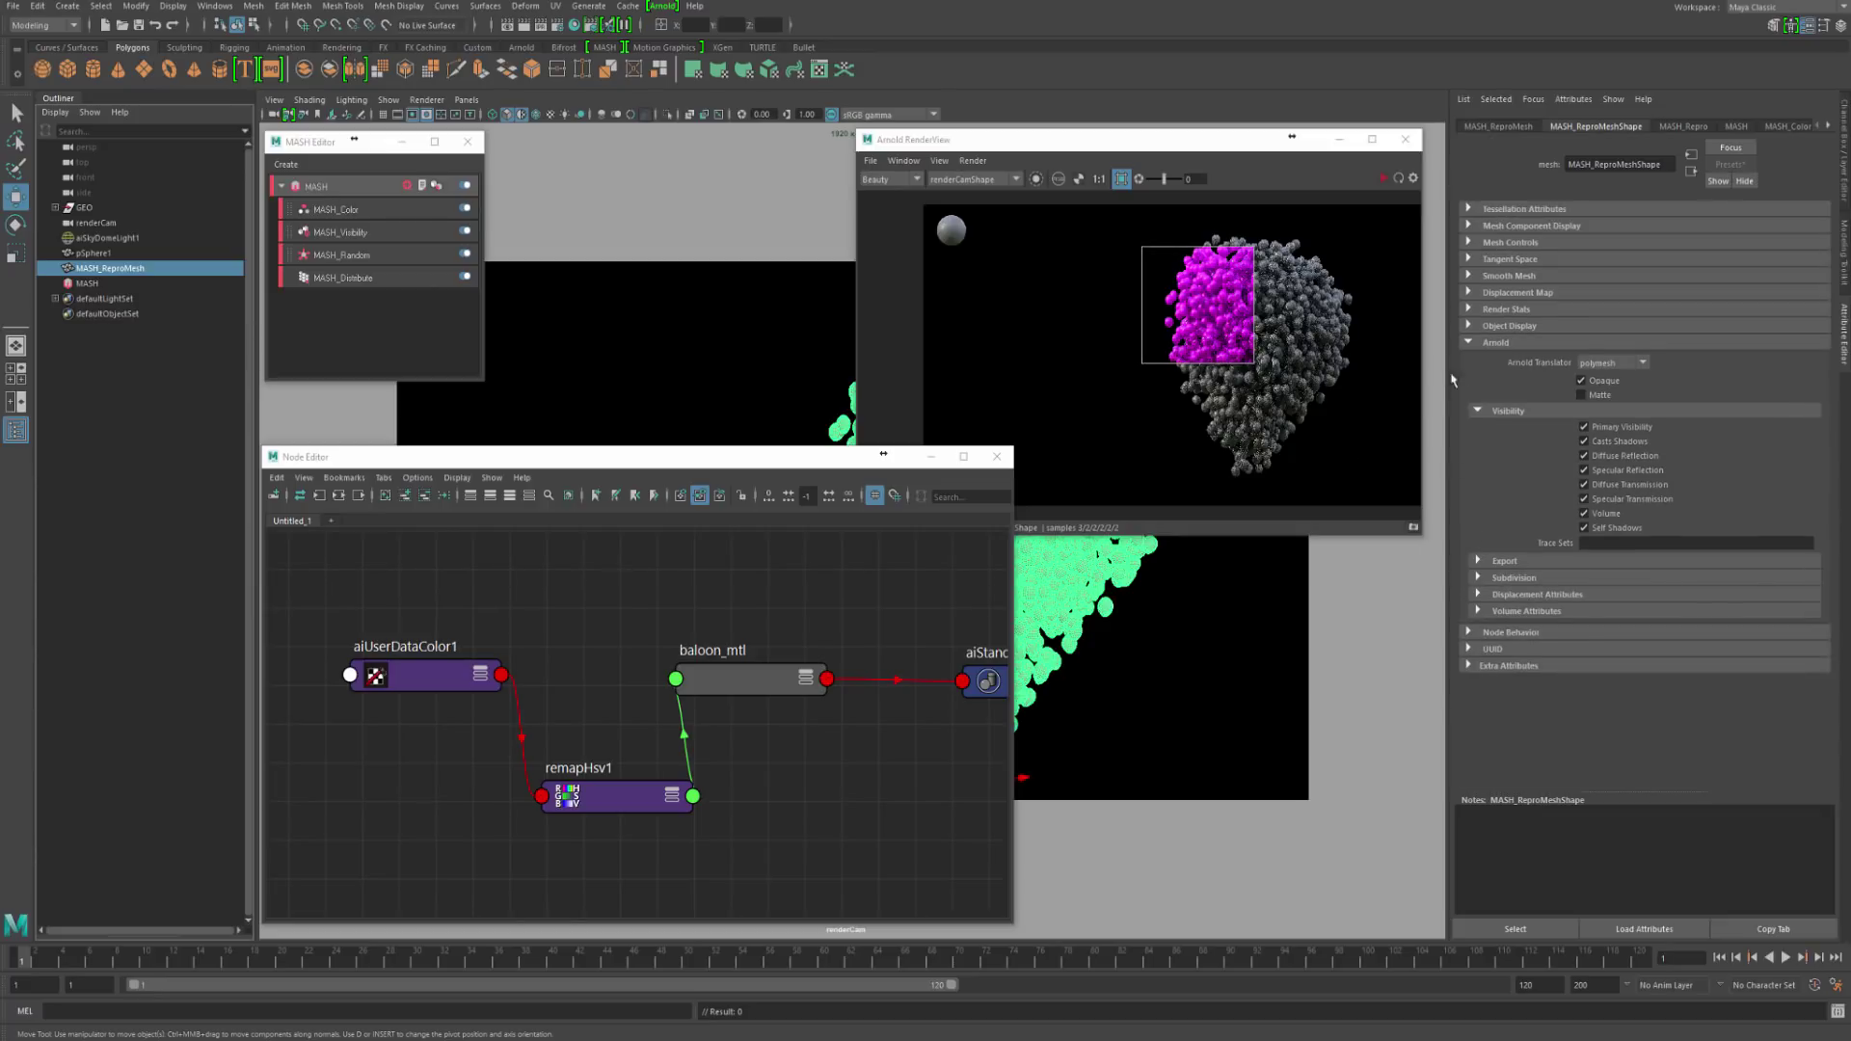
pyautogui.click(1468, 343)
# Step: Run Update Full Scene on the Arnold render to load the exported vertex colors in the cropped region
pyautogui.click(1380, 183)
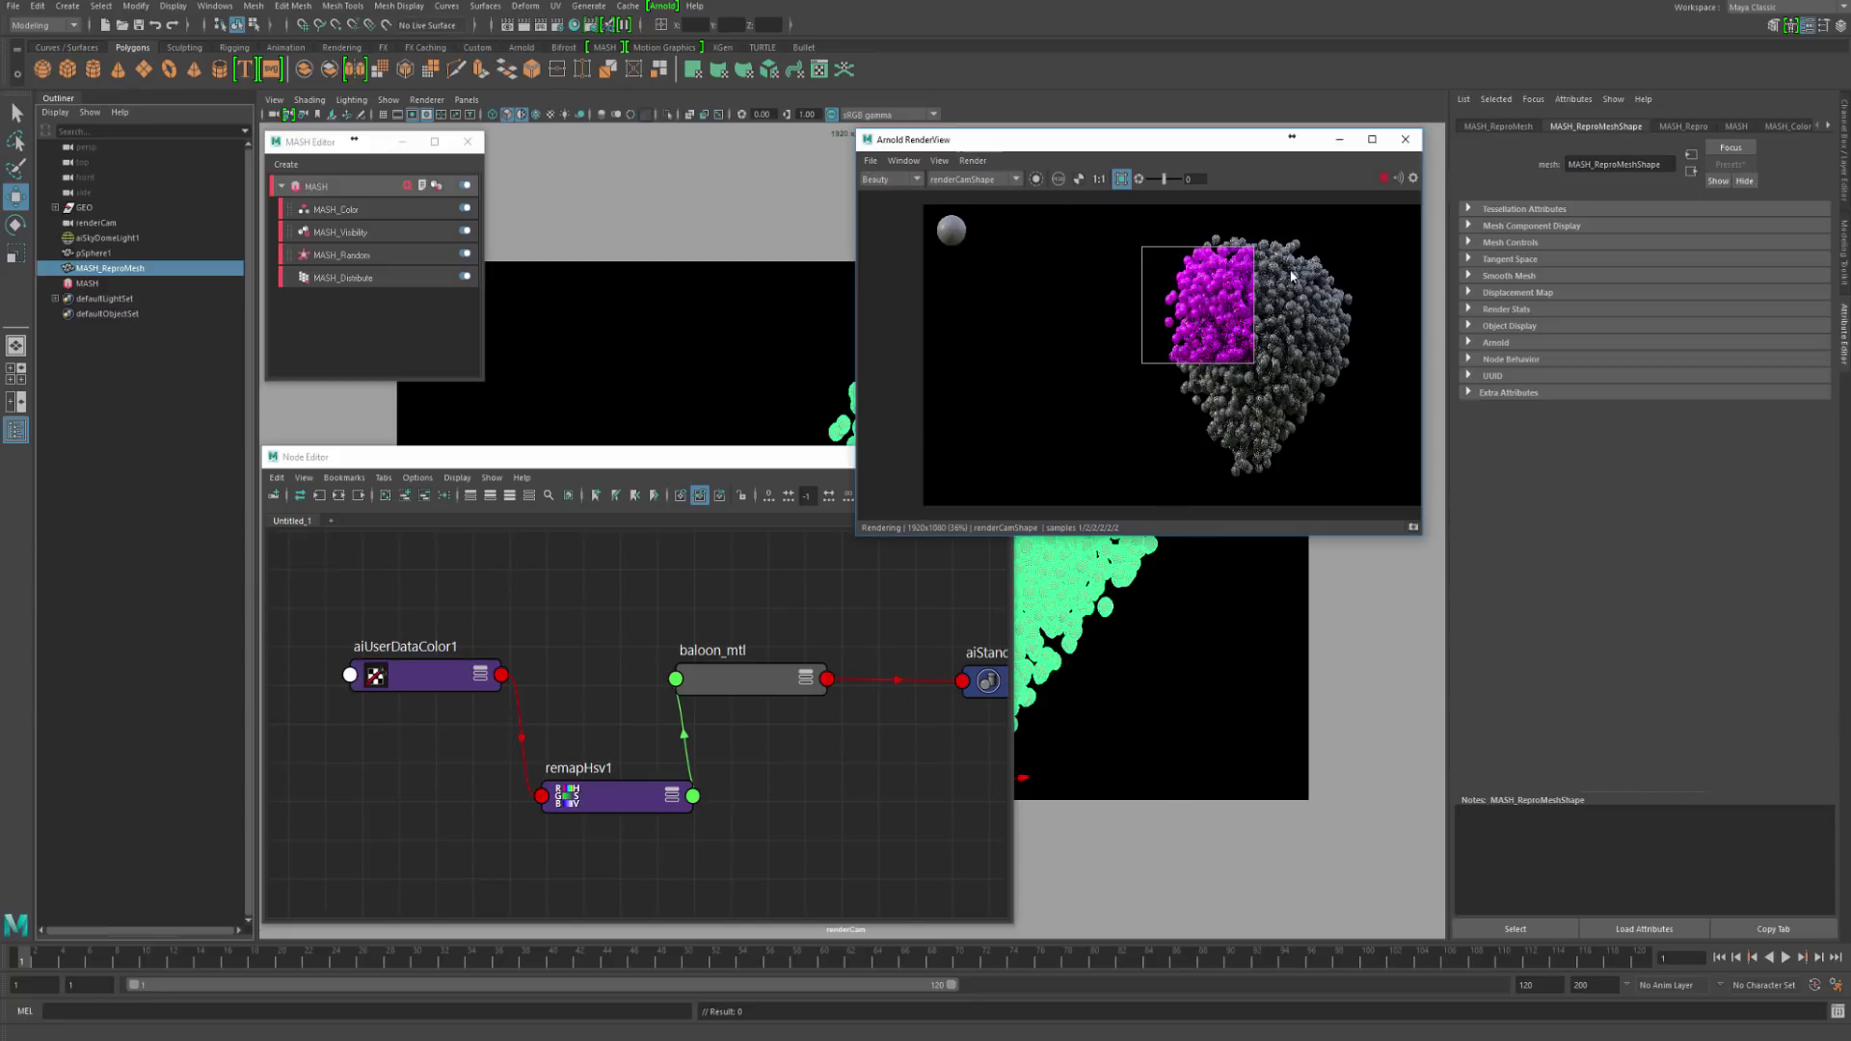
pyautogui.click(974, 161)
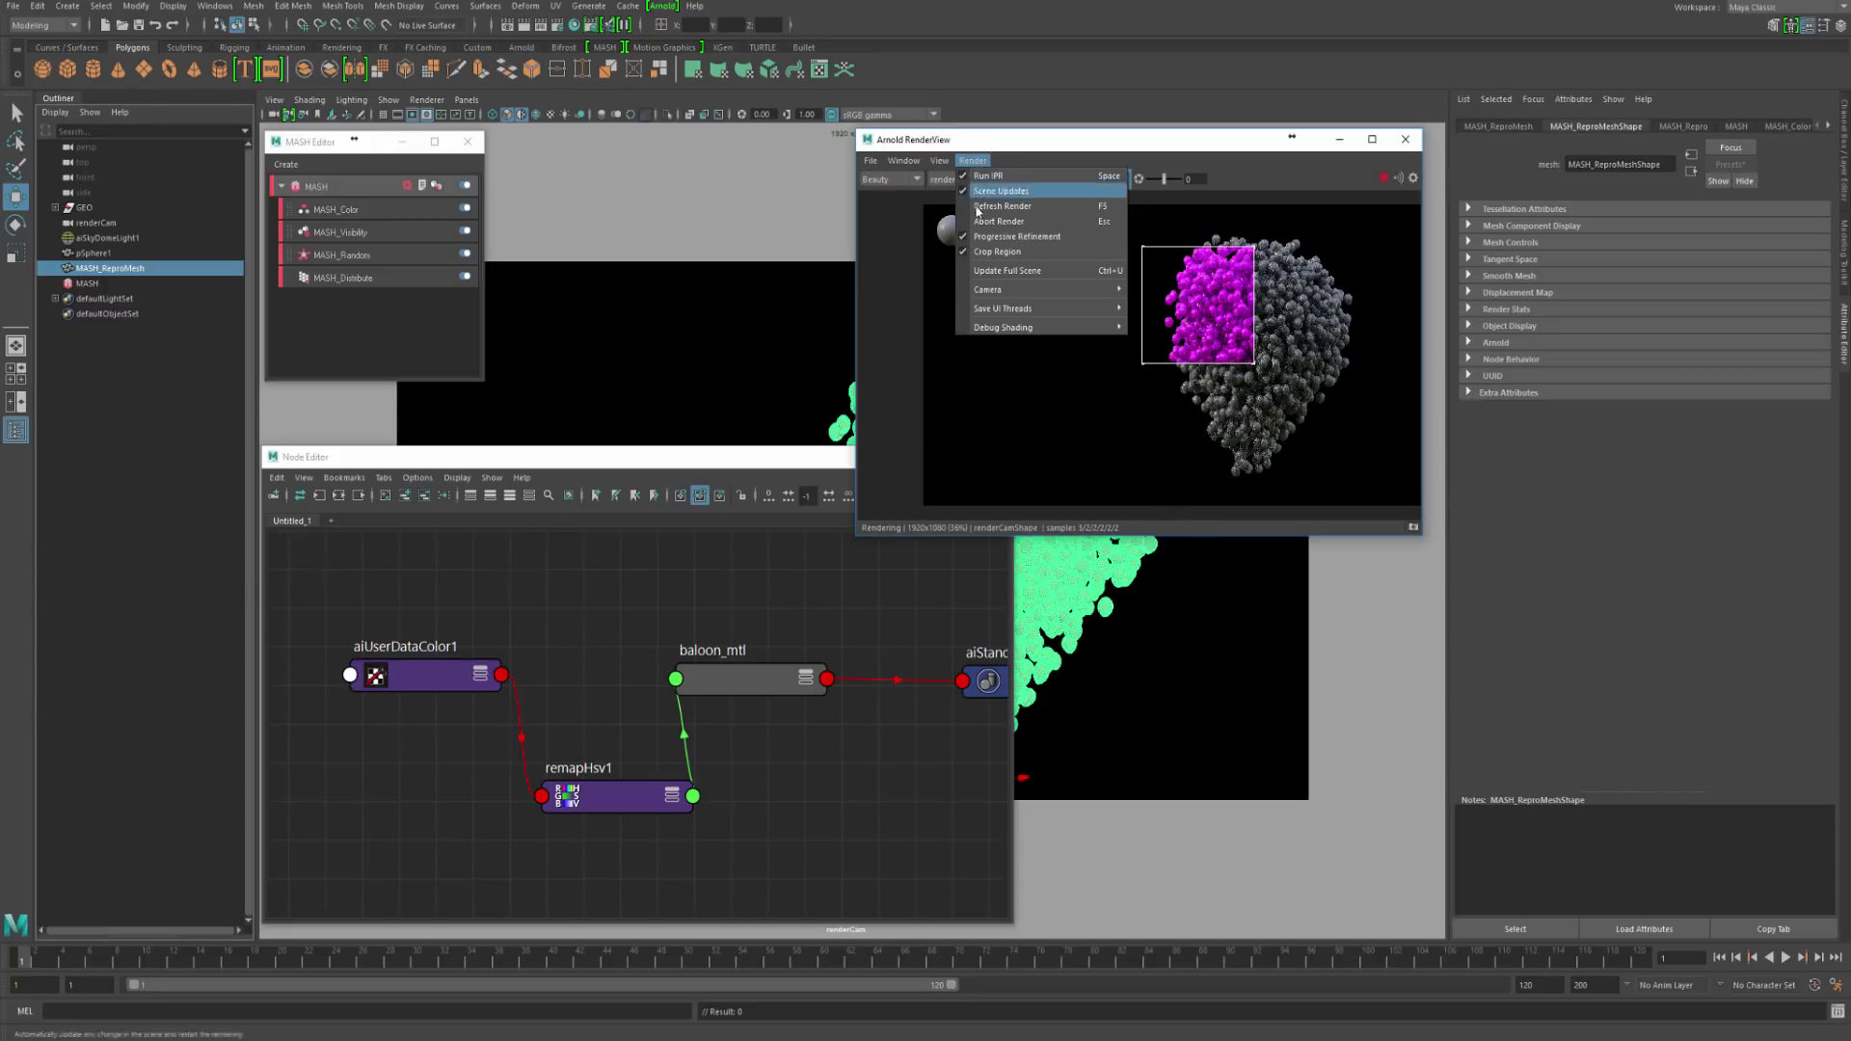
pyautogui.click(968, 269)
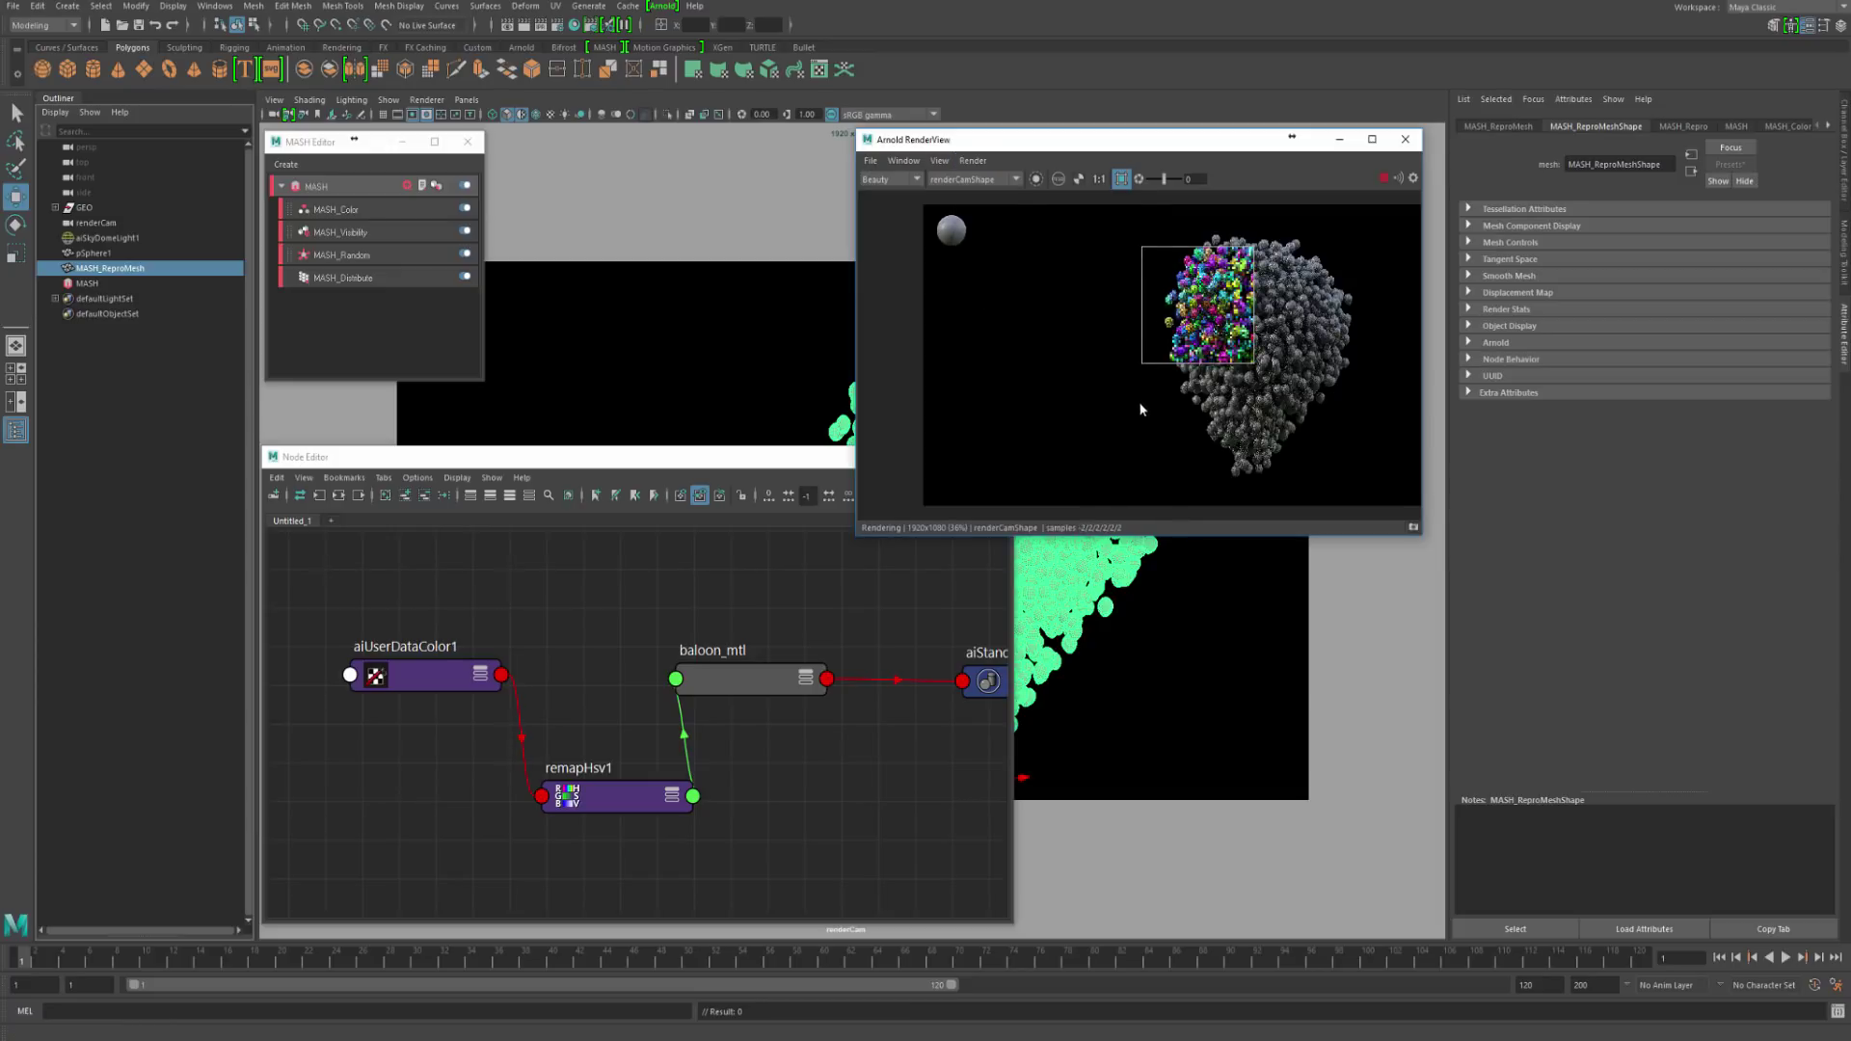
pyautogui.moveTo(1144, 406)
pyautogui.mouseDown(button='middle')
pyautogui.moveTo(1076, 381)
pyautogui.moveTo(1128, 409)
pyautogui.mouseUp(button='middle')
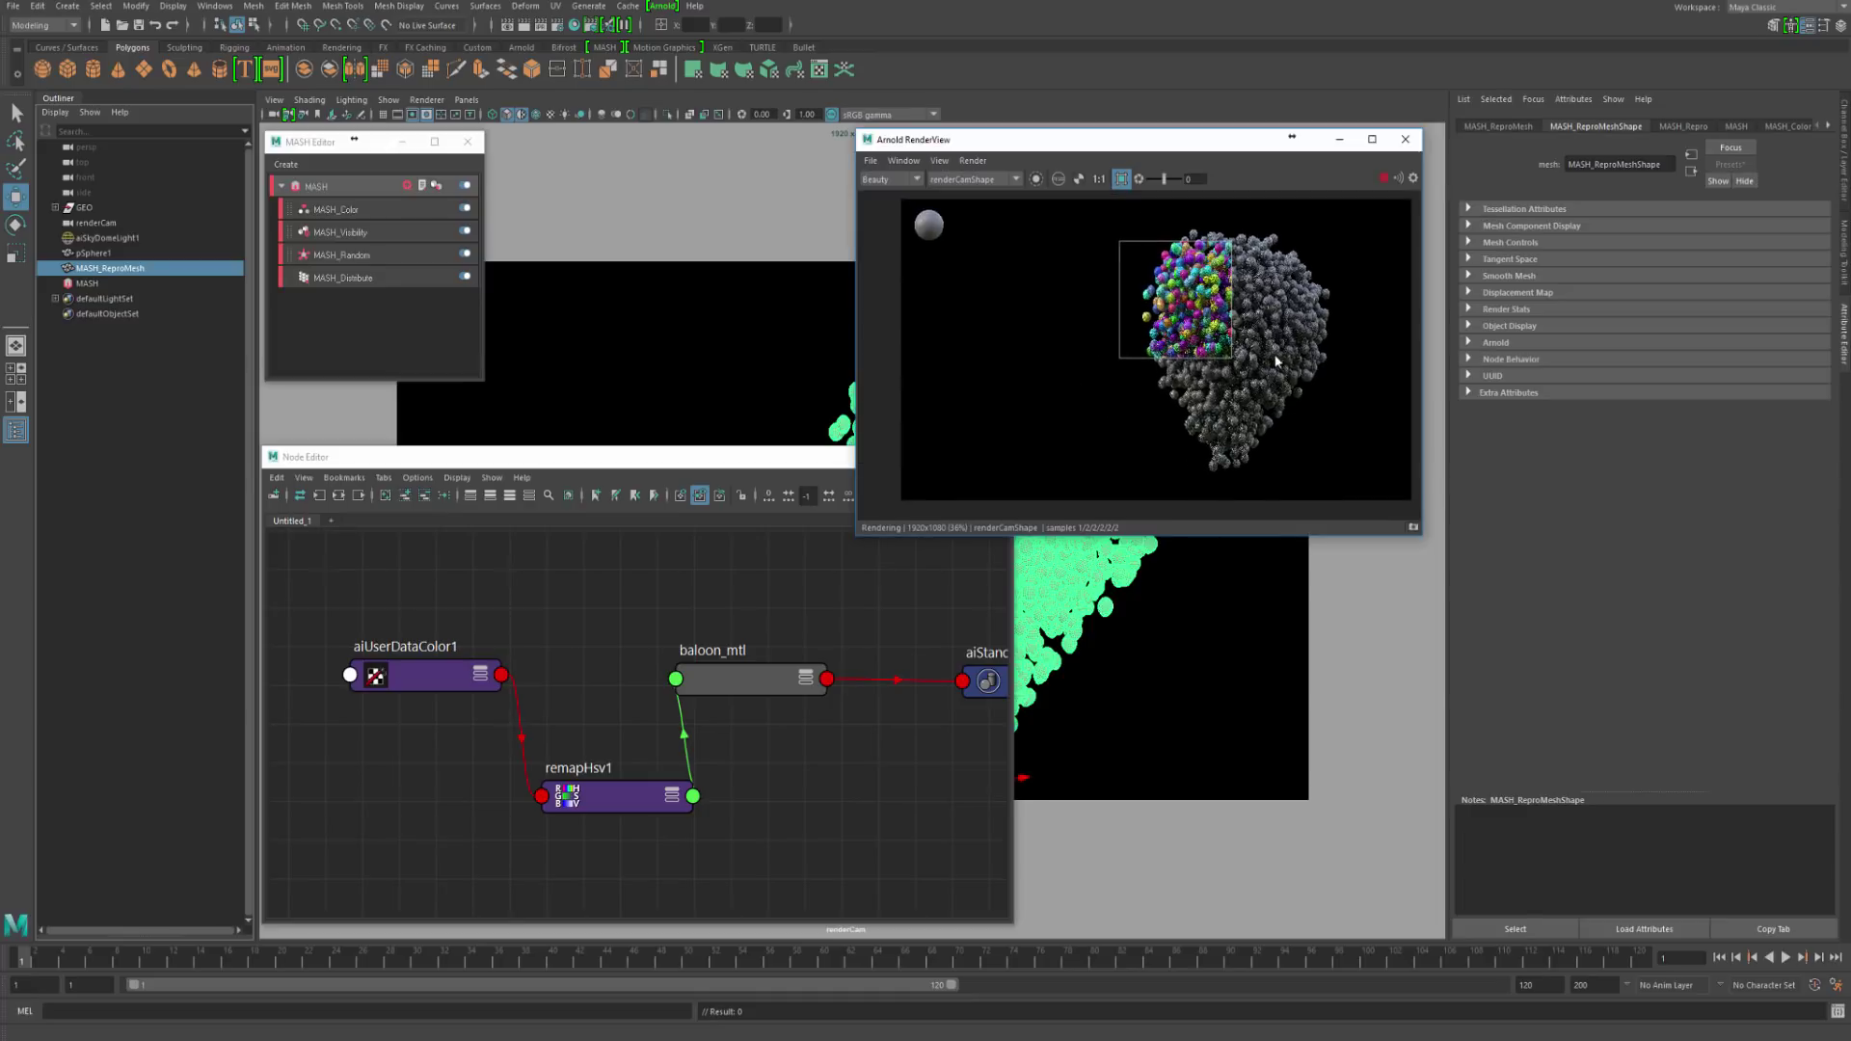
pyautogui.moveTo(1246, 334)
pyautogui.mouseDown(button='middle')
pyautogui.moveTo(1319, 328)
pyautogui.moveTo(1249, 334)
pyautogui.mouseUp(button='middle')
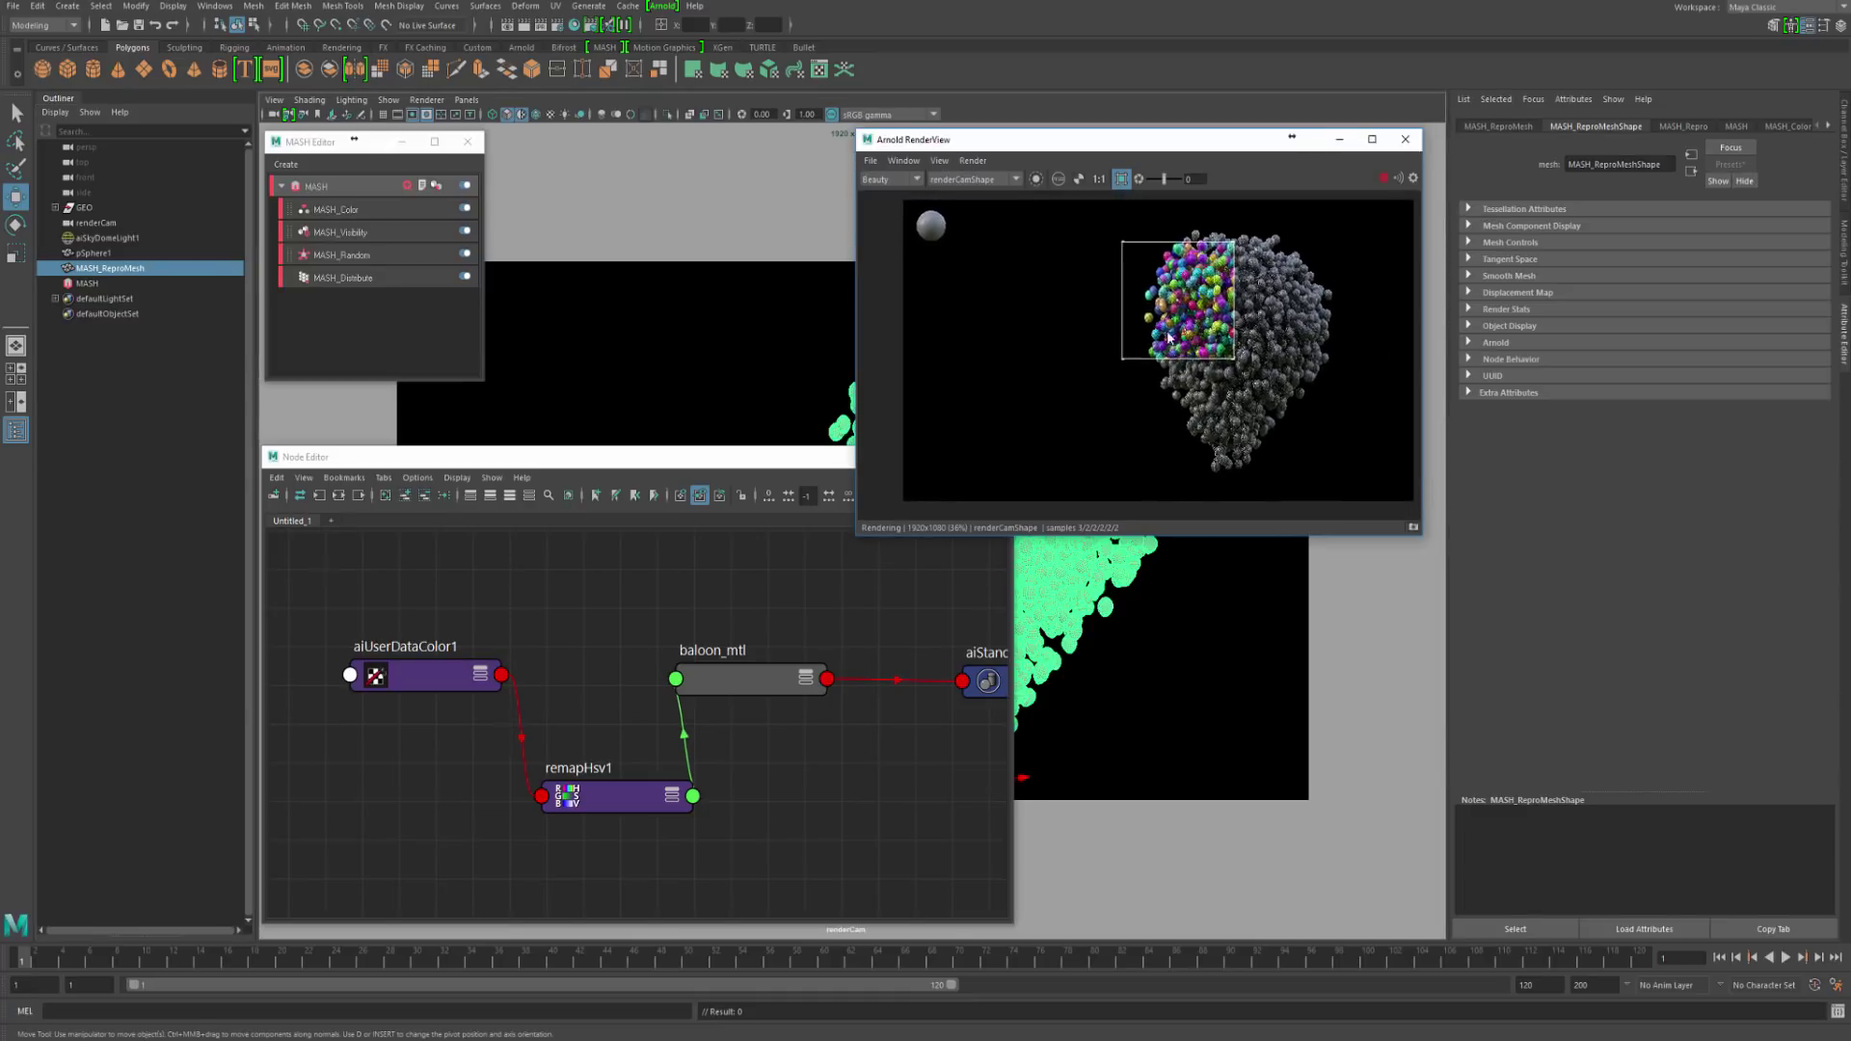
# Step: Shift aiUserDataColor1 and remapHsv1 slightly, and set the end points of remapHsv1's Value and Saturation curves to 1
pyautogui.moveTo(397, 682); pyautogui.dragTo(389, 682)
pyautogui.moveTo(627, 813); pyautogui.dragTo(585, 791)
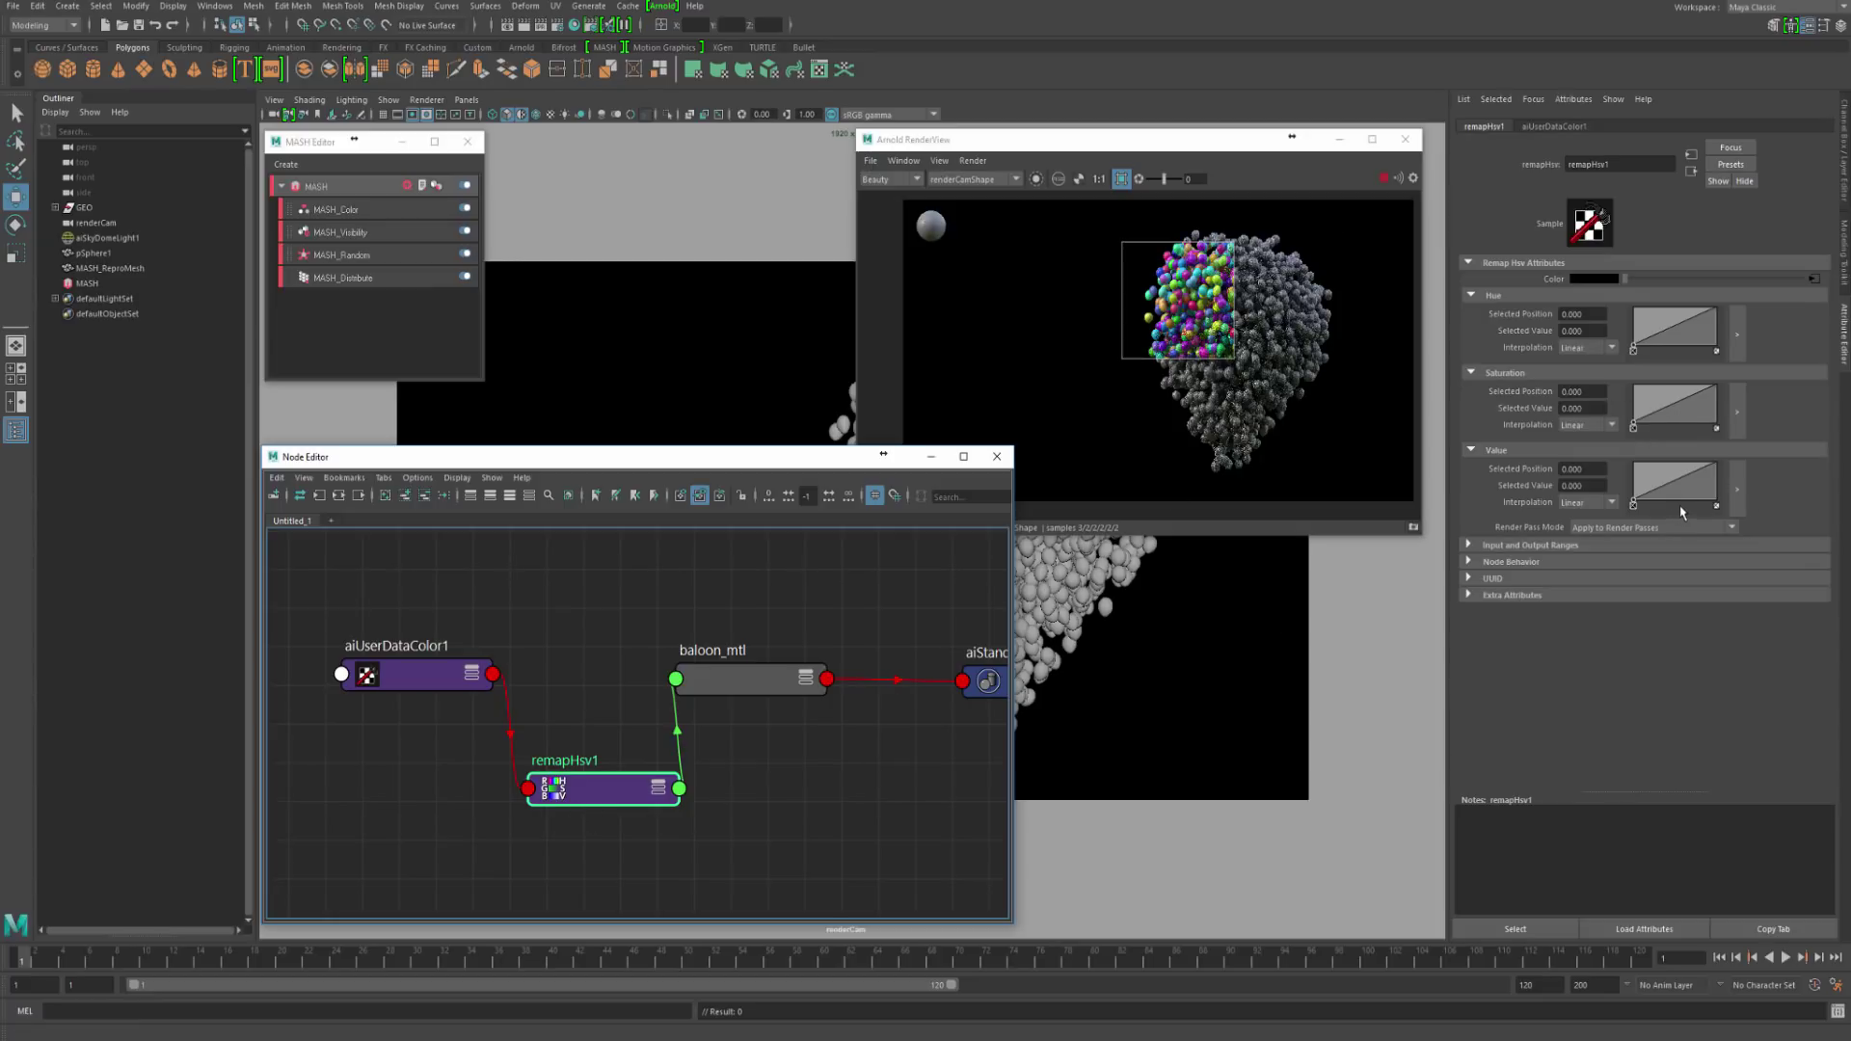
pyautogui.click(1717, 465)
pyautogui.moveTo(1719, 469)
pyautogui.mouseDown()
pyautogui.moveTo(1739, 506)
pyautogui.moveTo(1721, 444)
pyautogui.mouseUp()
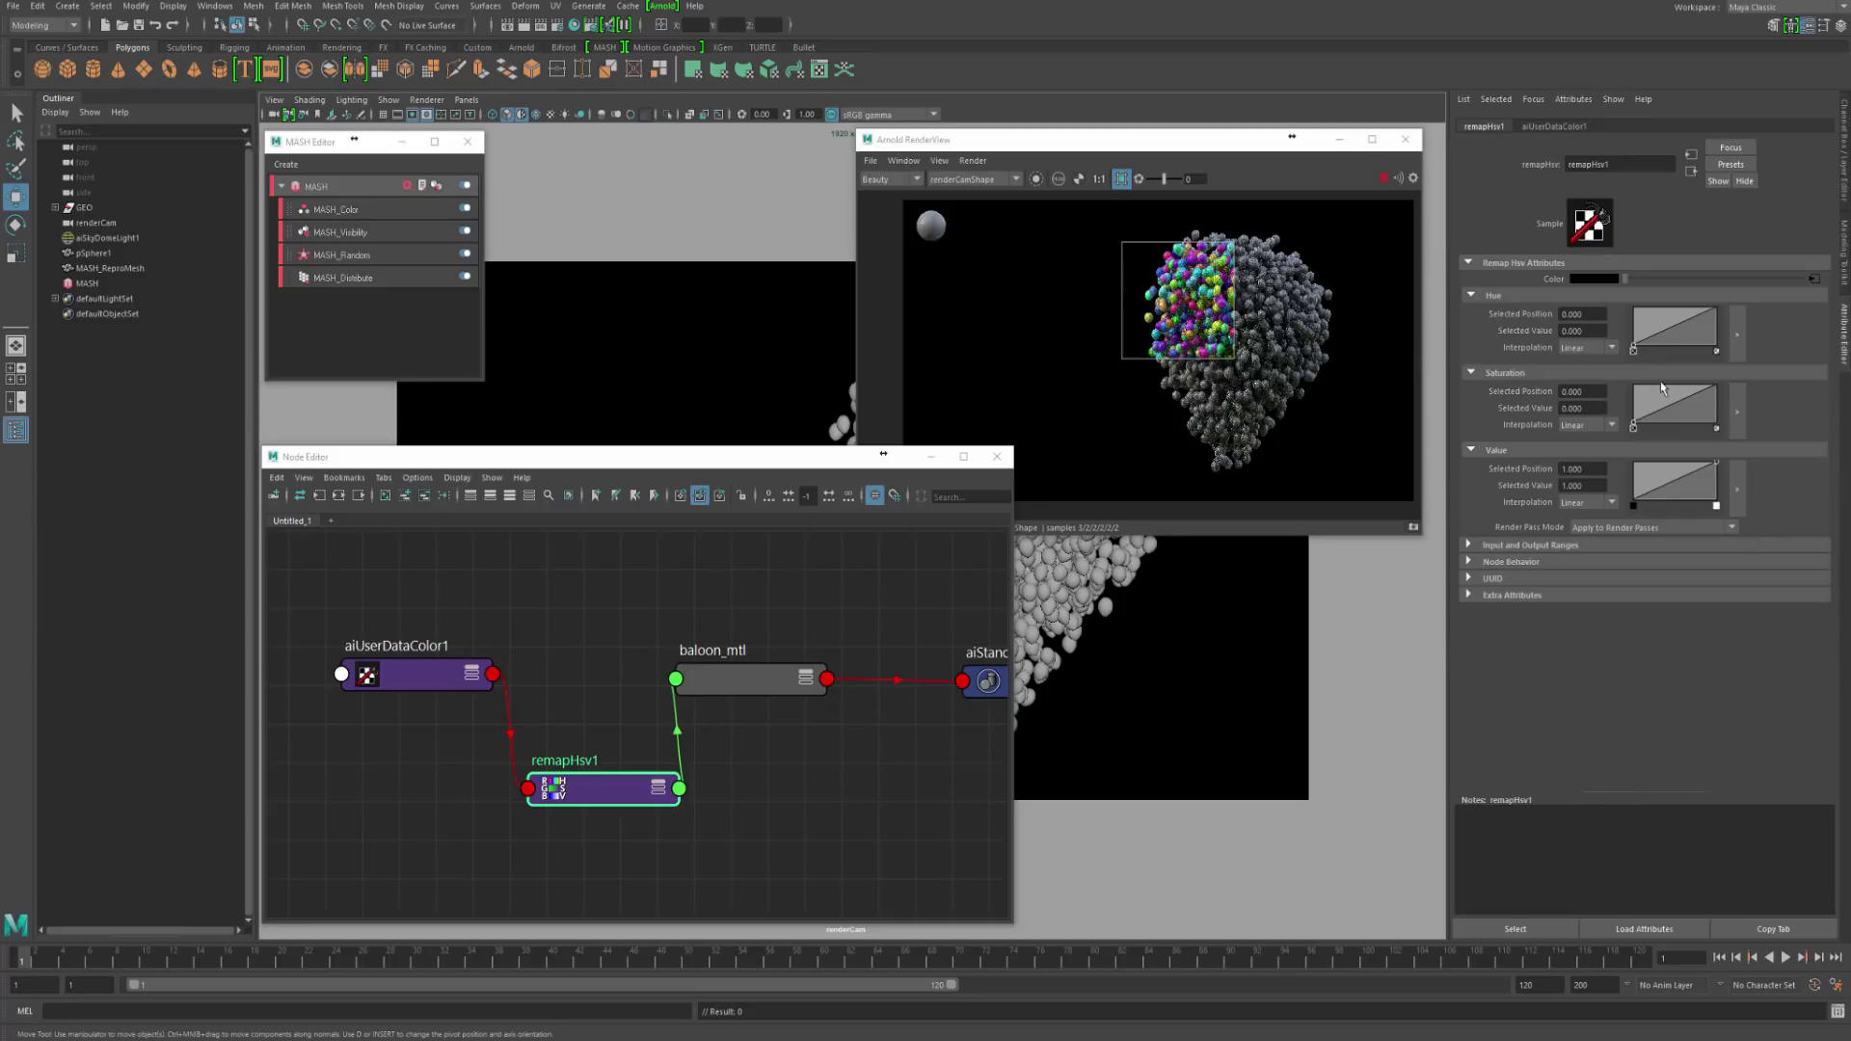
pyautogui.click(1718, 386)
pyautogui.moveTo(1717, 387)
pyautogui.mouseDown()
pyautogui.moveTo(1725, 400)
pyautogui.moveTo(1721, 376)
pyautogui.mouseUp()
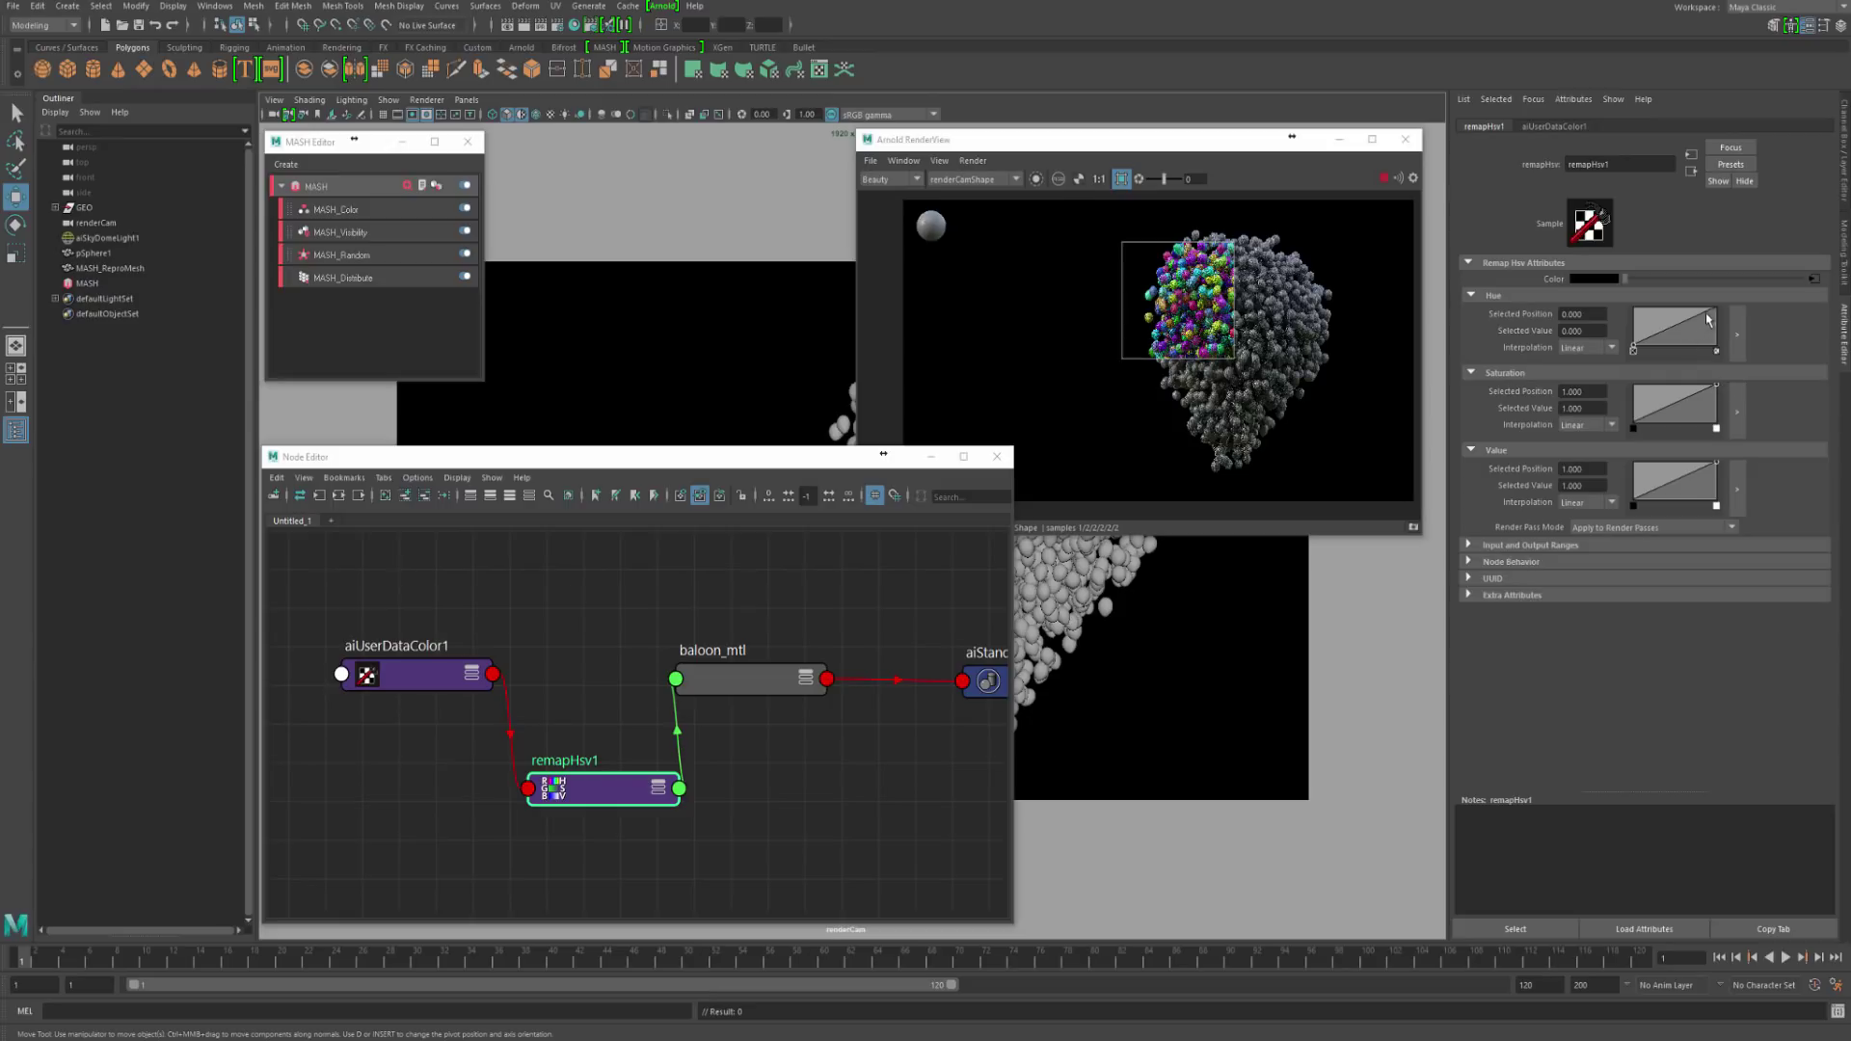
# Step: Try a Value Random of 0.5 on the MASH_Color node and return it to 0.2
pyautogui.click(330, 212)
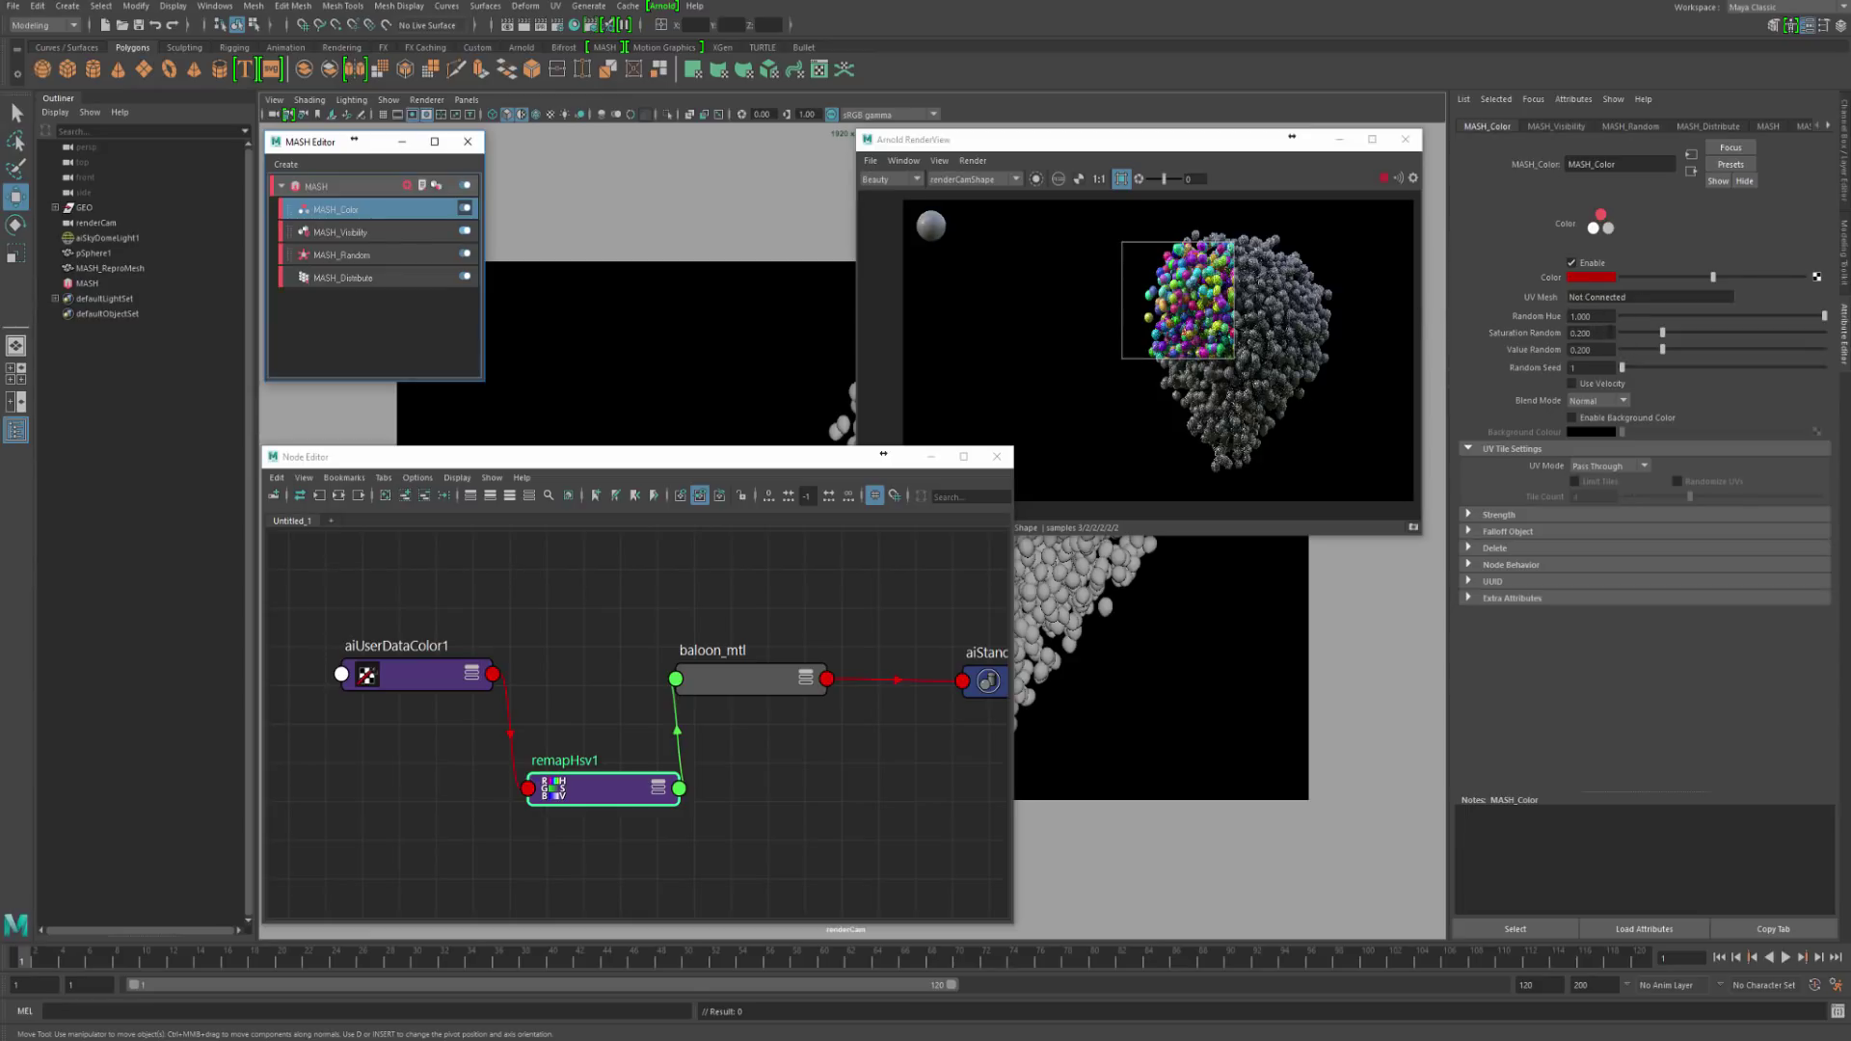
pyautogui.click(1586, 350)
pyautogui.write('0.')
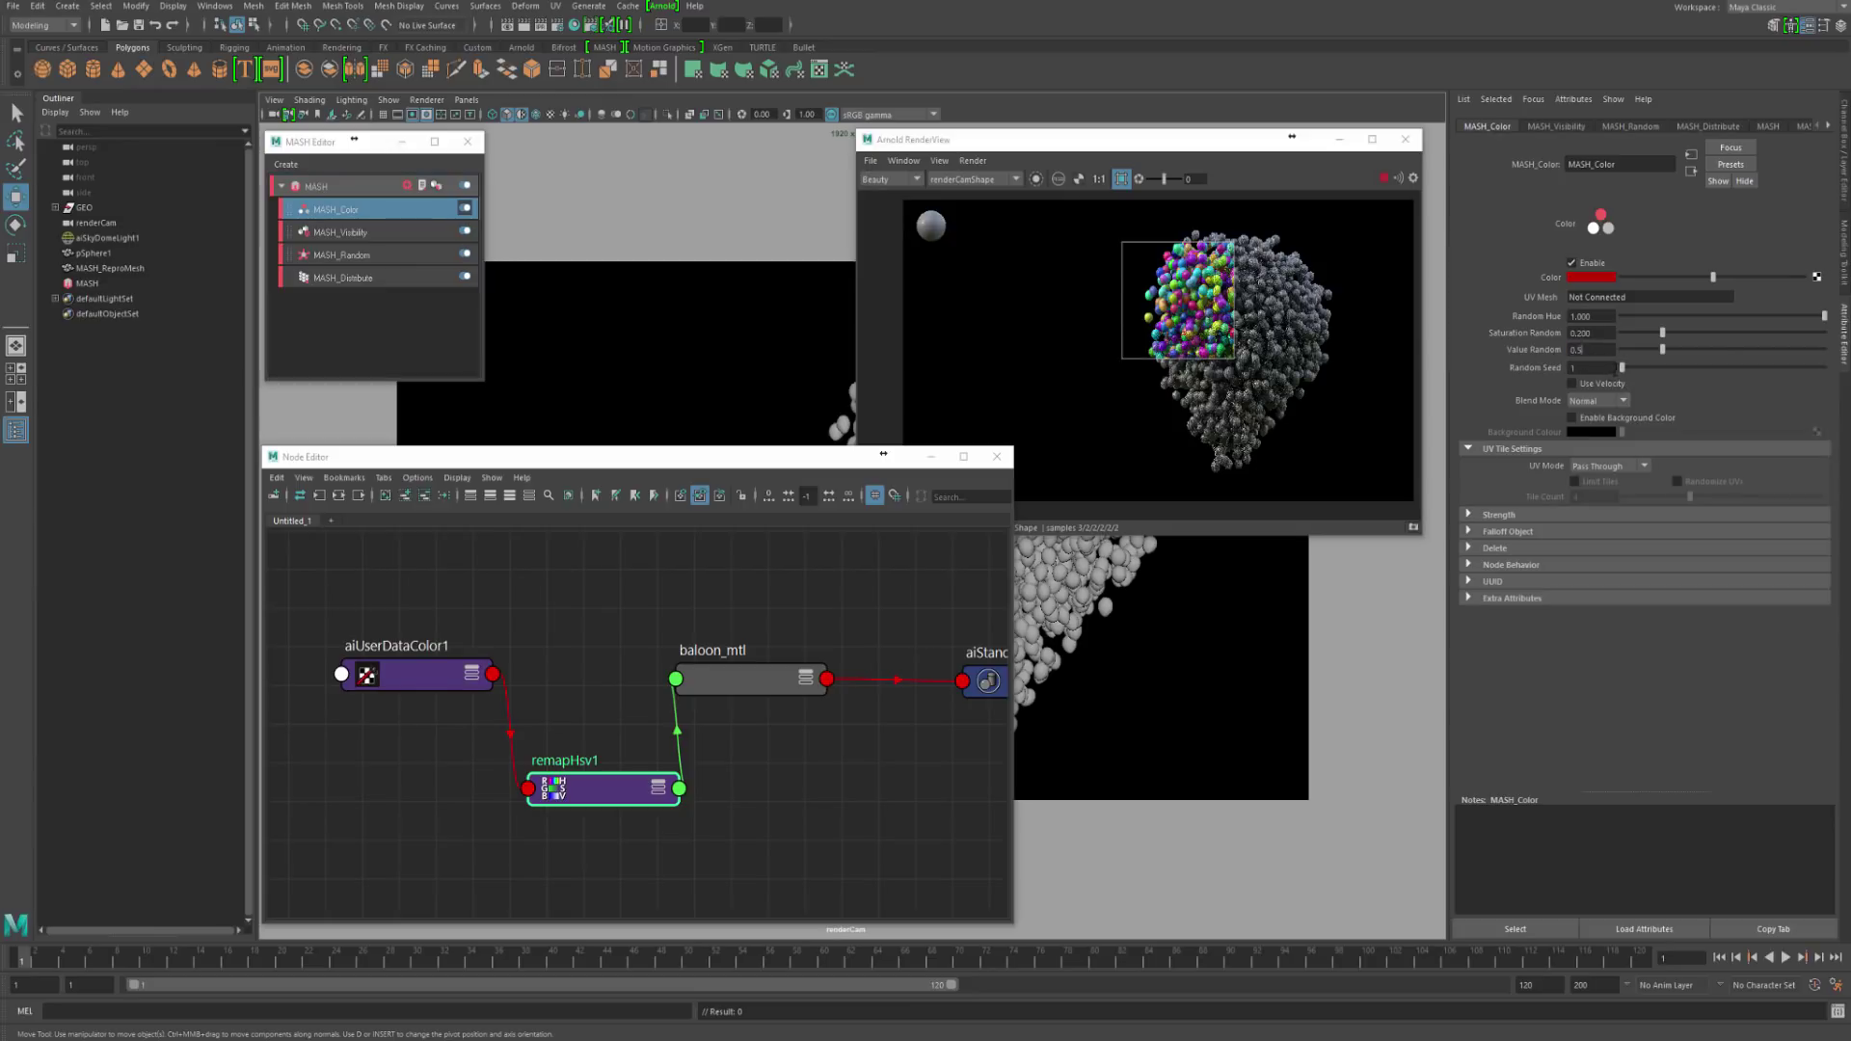
pyautogui.write('5')
pyautogui.press('Return')
pyautogui.moveTo(1093, 144); pyautogui.dragTo(1095, 141)
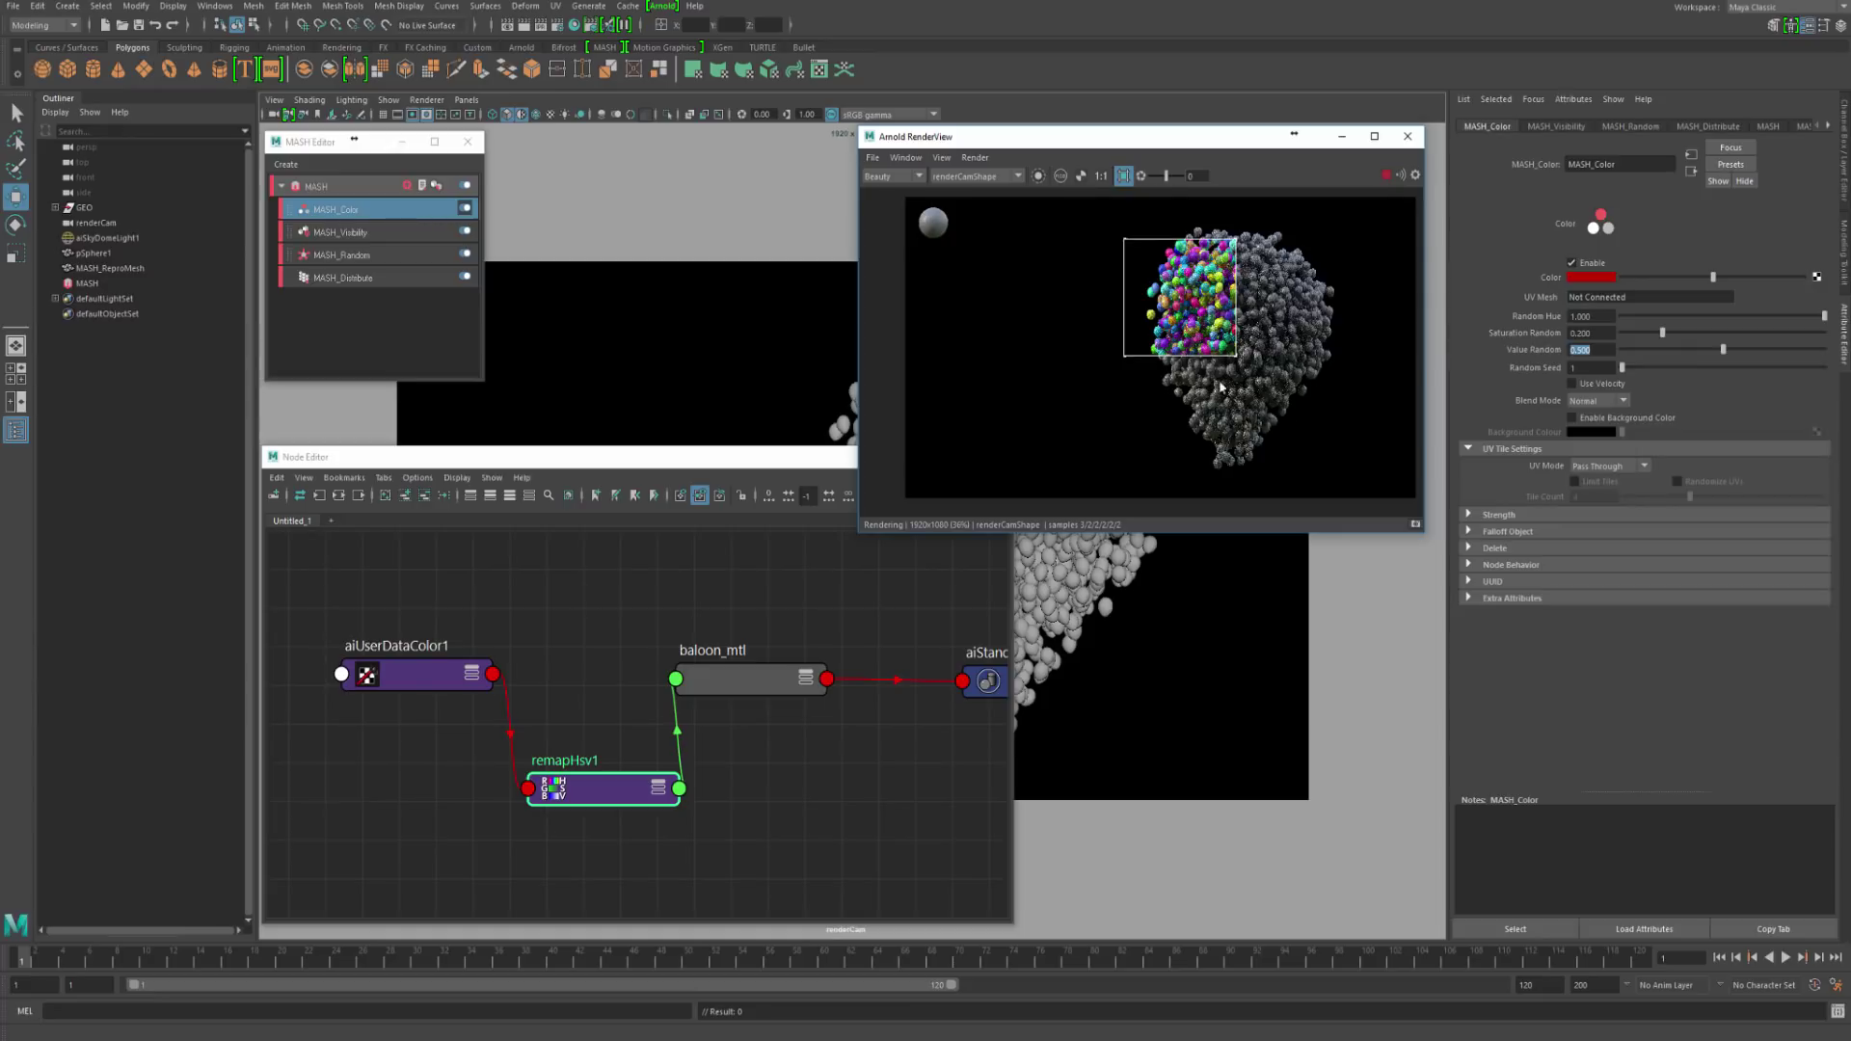
pyautogui.write('0.2')
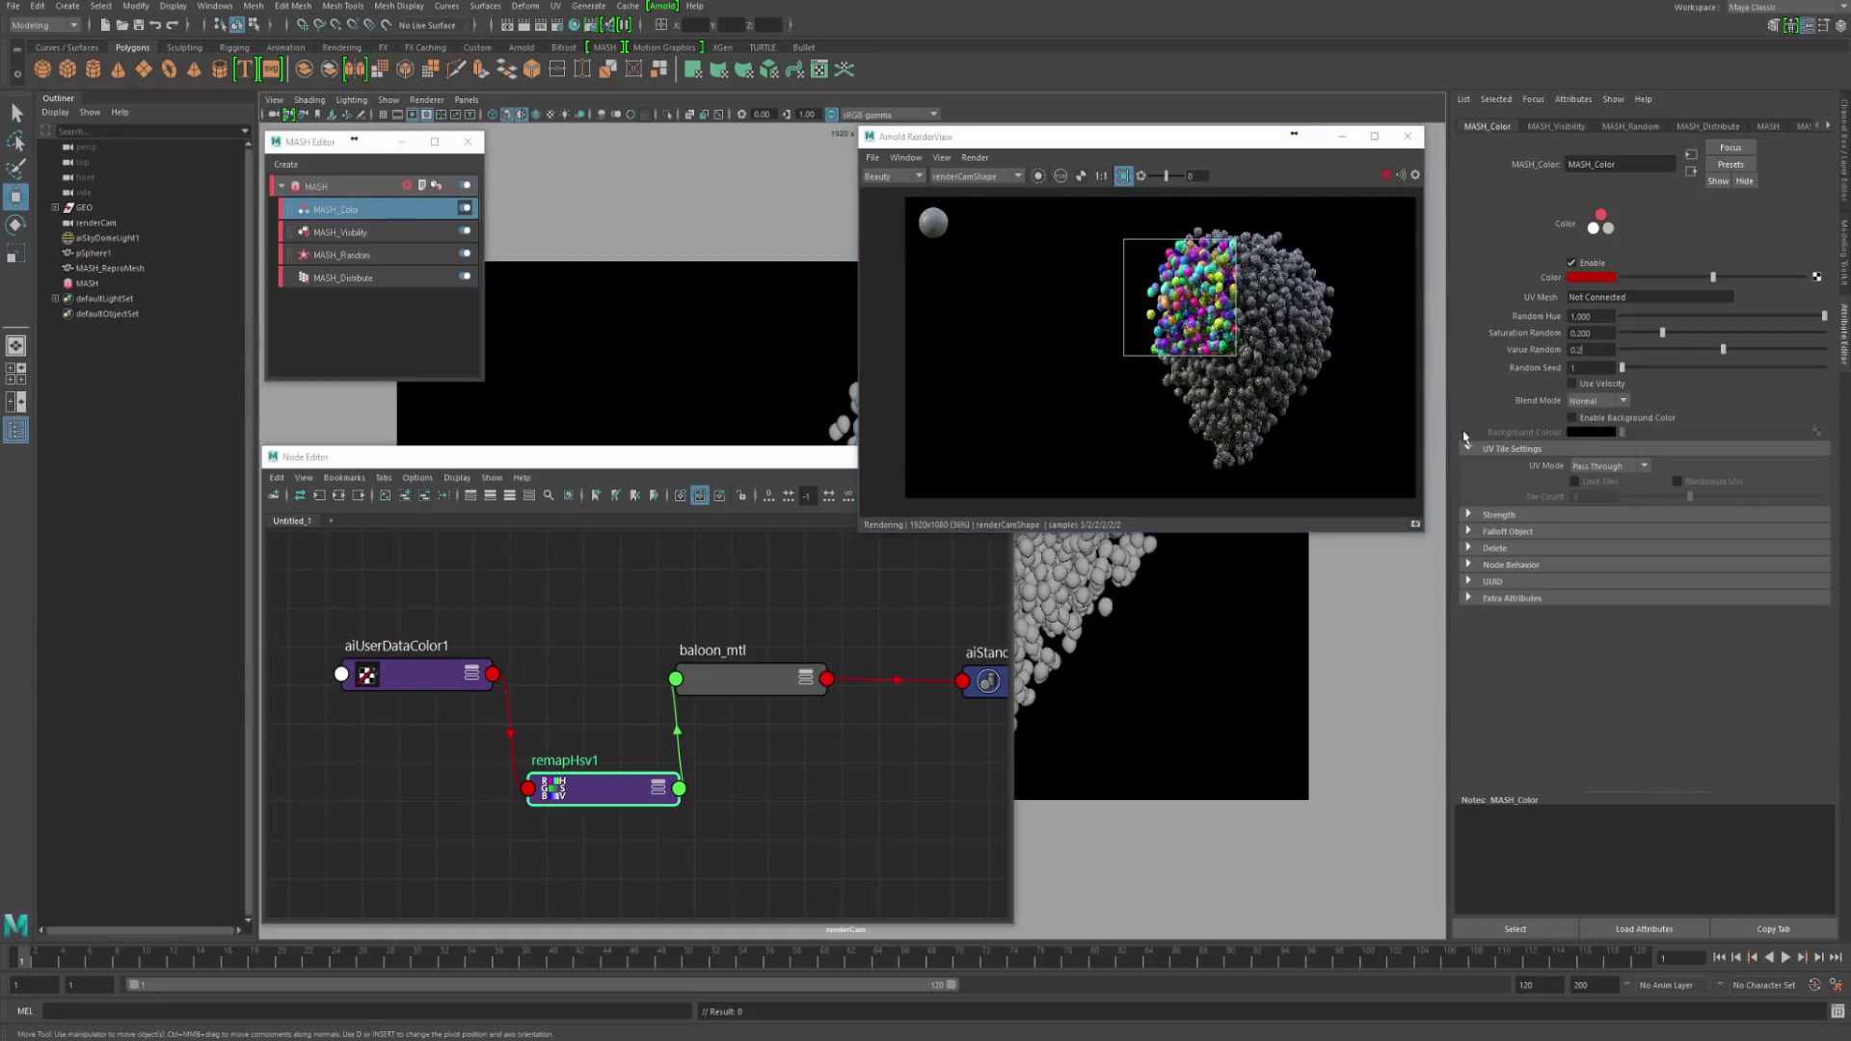
pyautogui.press('Return')
# Step: Turn off the crop region and examine the Arnold render of the whole balloon cluster
pyautogui.moveTo(589, 807); pyautogui.dragTo(585, 807)
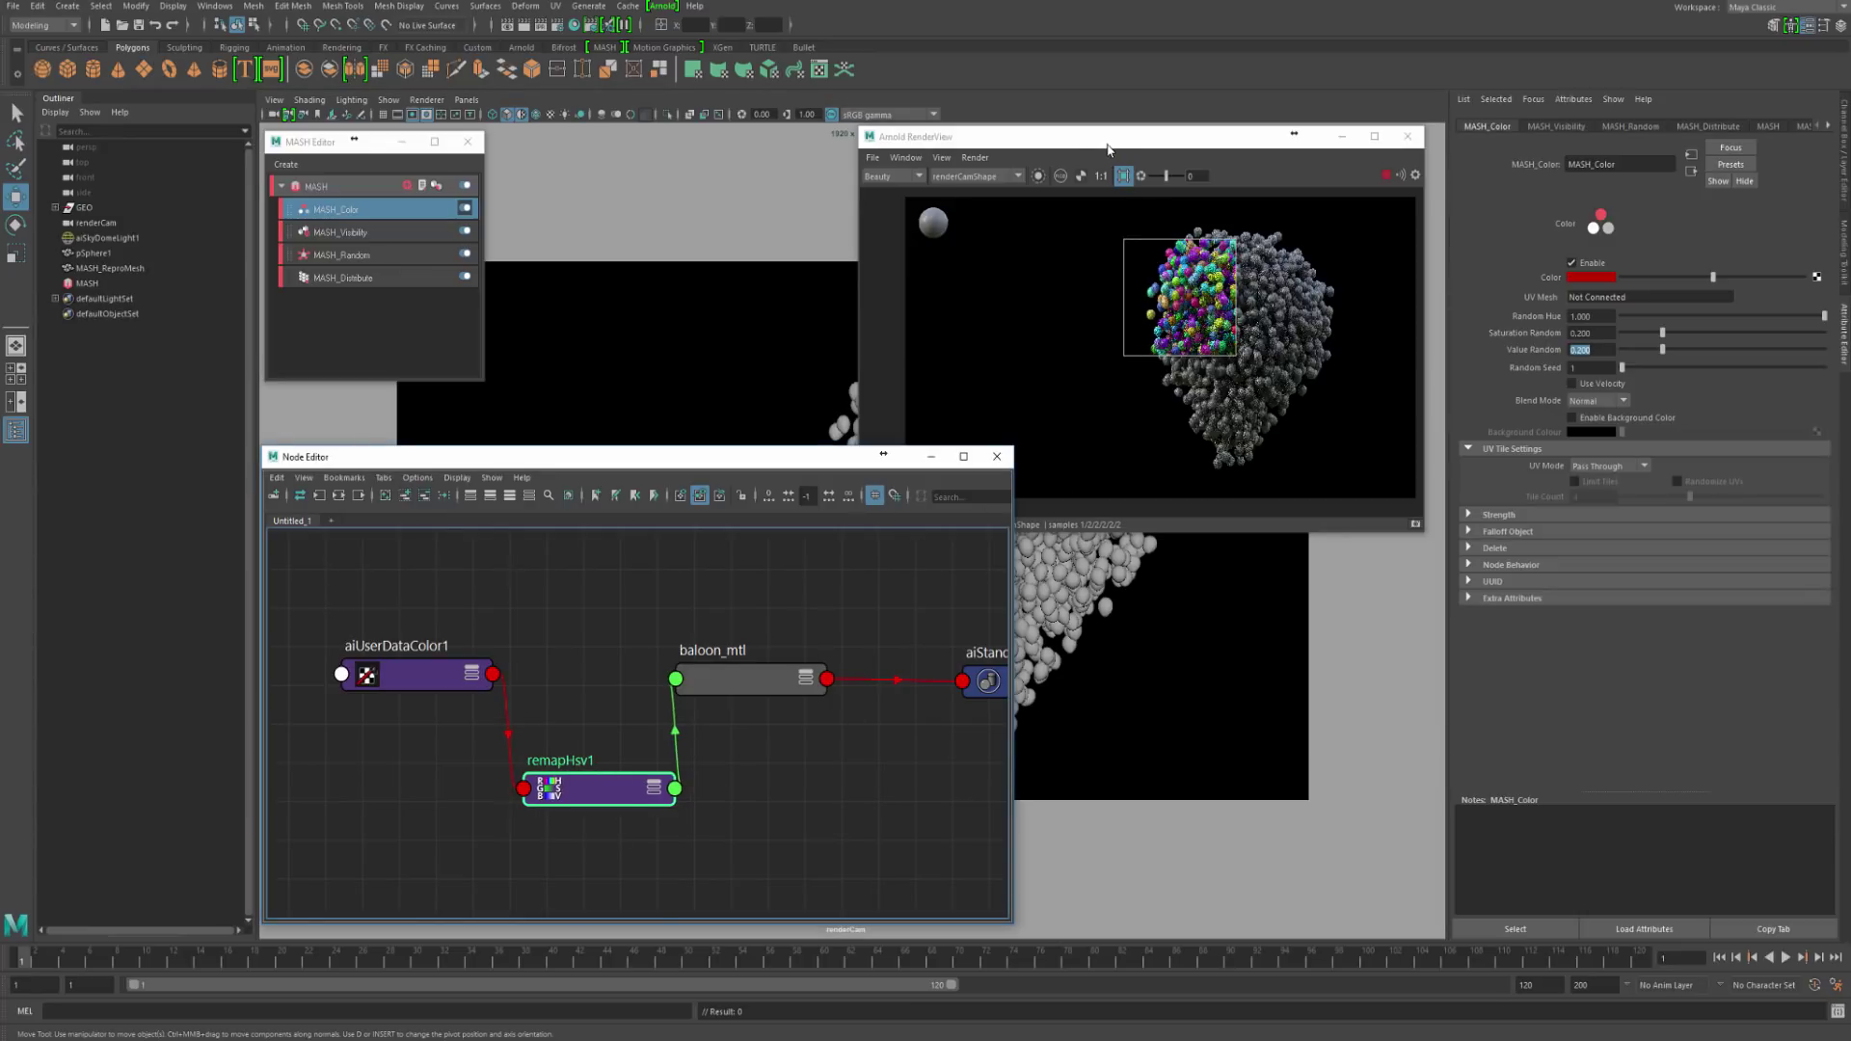
pyautogui.moveTo(1108, 150); pyautogui.dragTo(1123, 151)
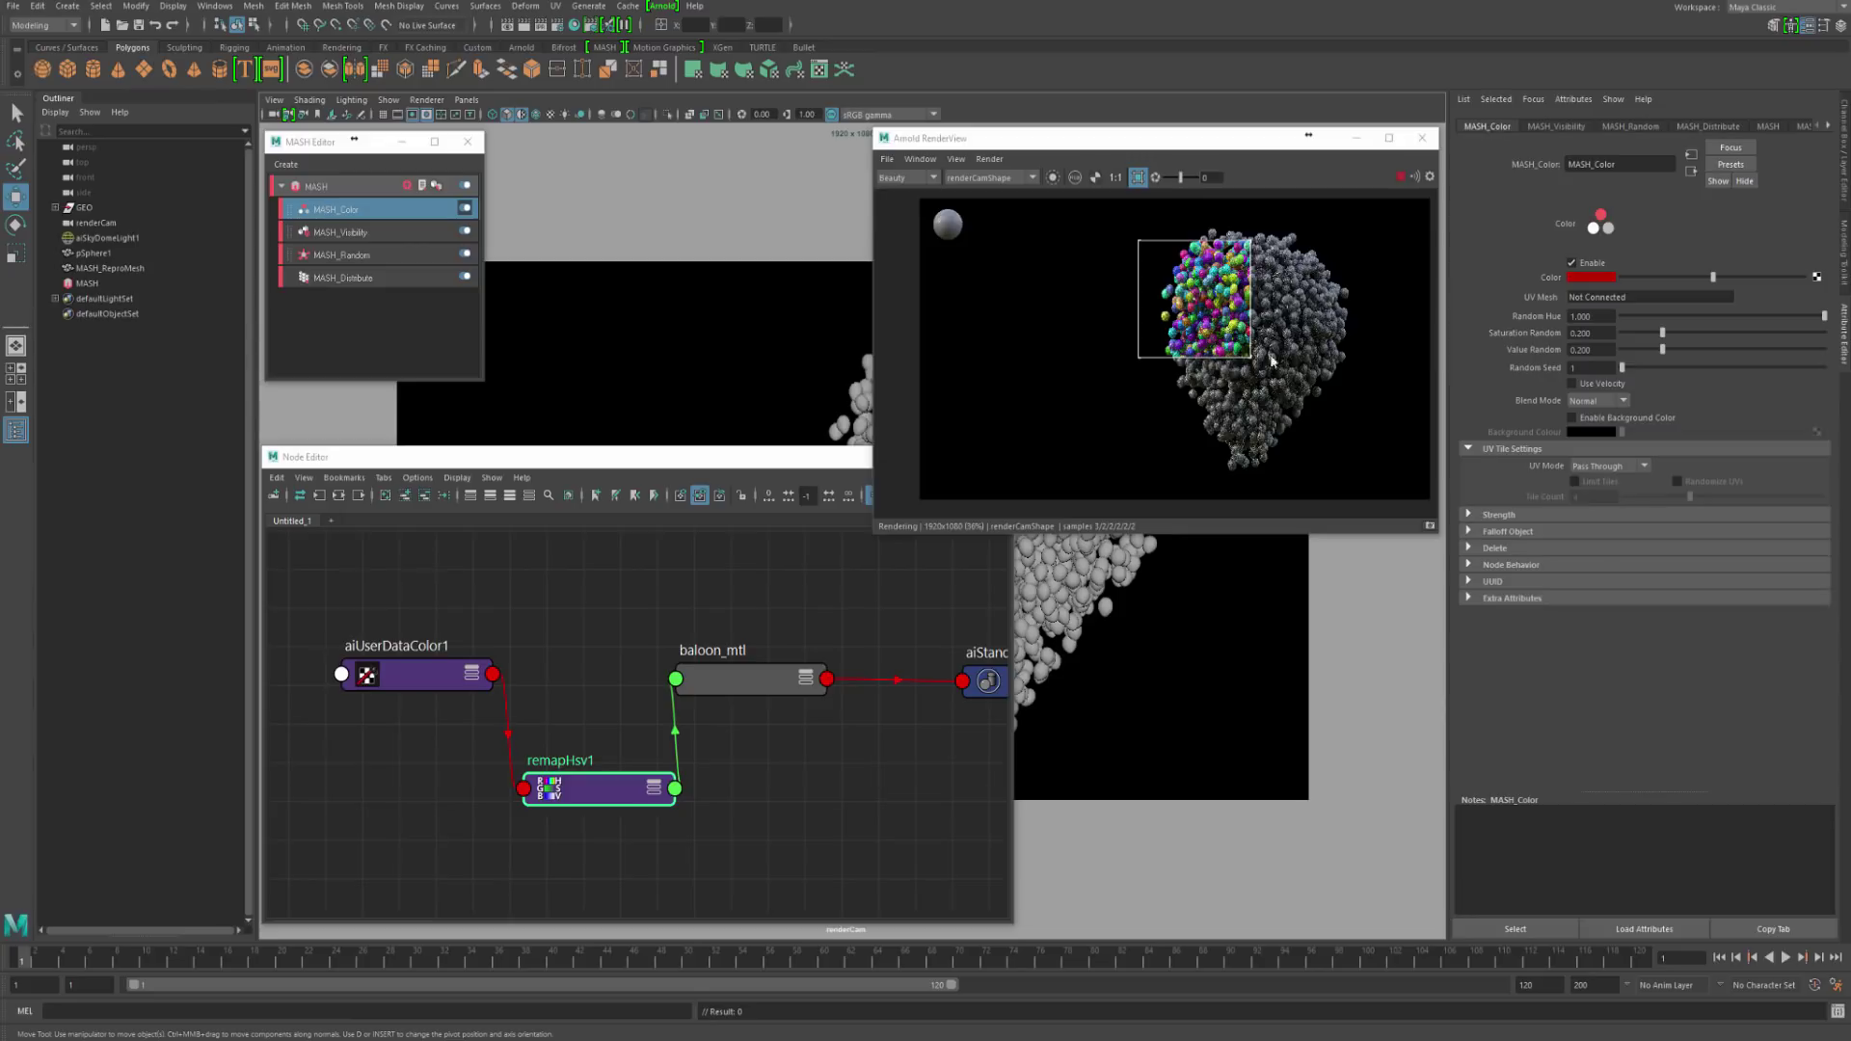
pyautogui.click(1139, 177)
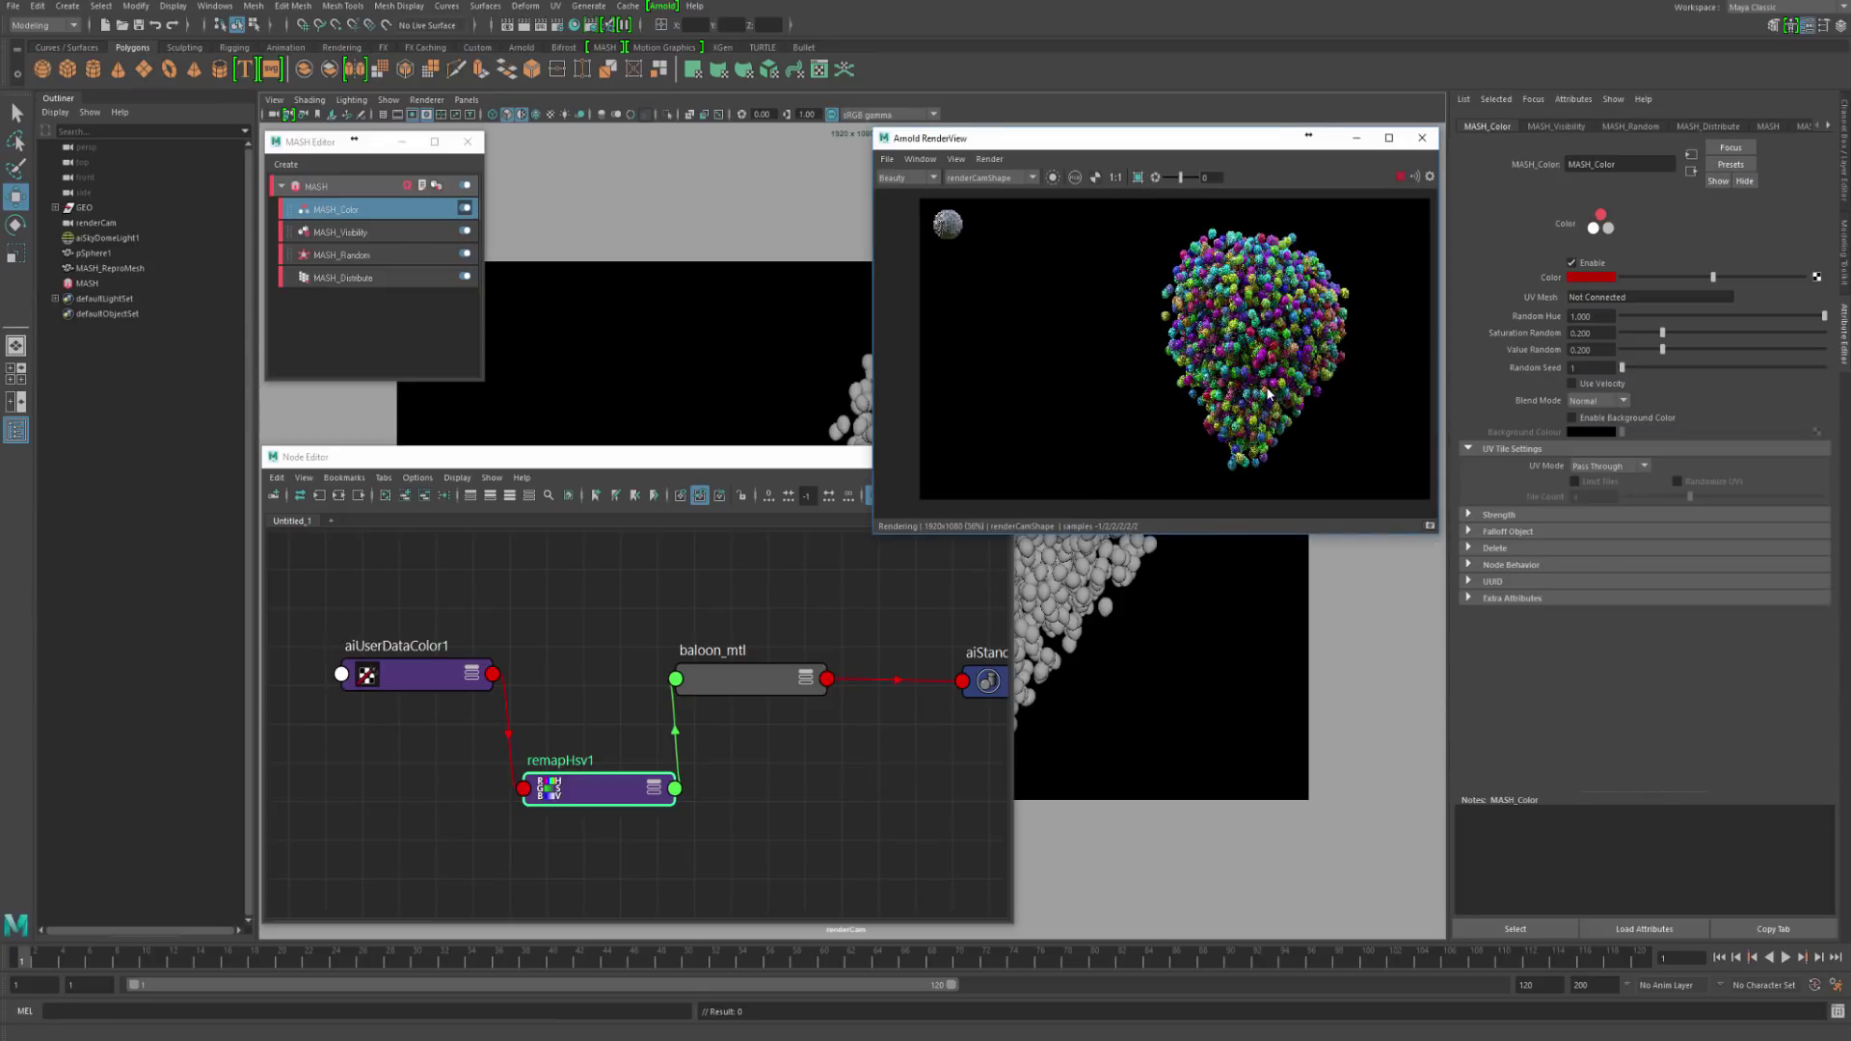
pyautogui.moveTo(1276, 307)
pyautogui.mouseDown(button='middle')
pyautogui.moveTo(1237, 298)
pyautogui.moveTo(1248, 309)
pyautogui.mouseUp(button='middle')
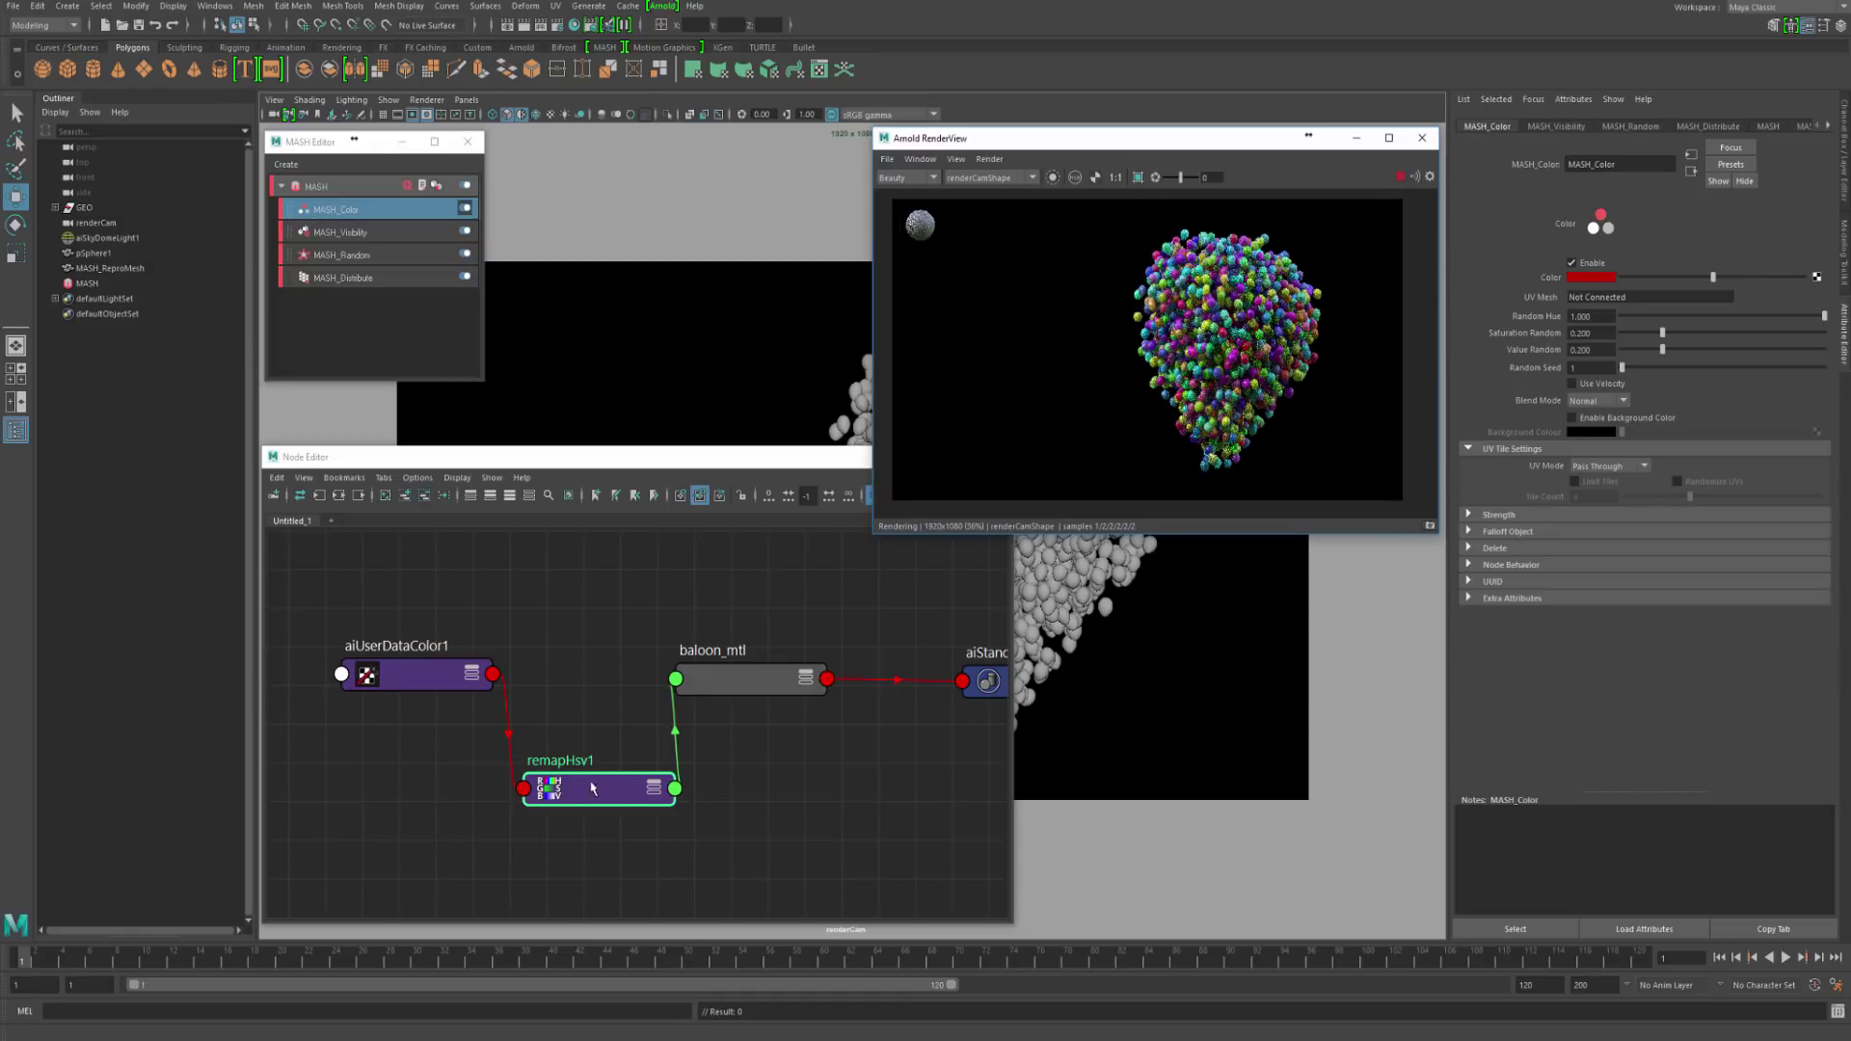
# Step: Move remapHsv1 above the connection between aiUserDataColor1 and baloon_mtl, and shift the Node Editor window clear of the render
pyautogui.moveTo(592, 789); pyautogui.dragTo(565, 605)
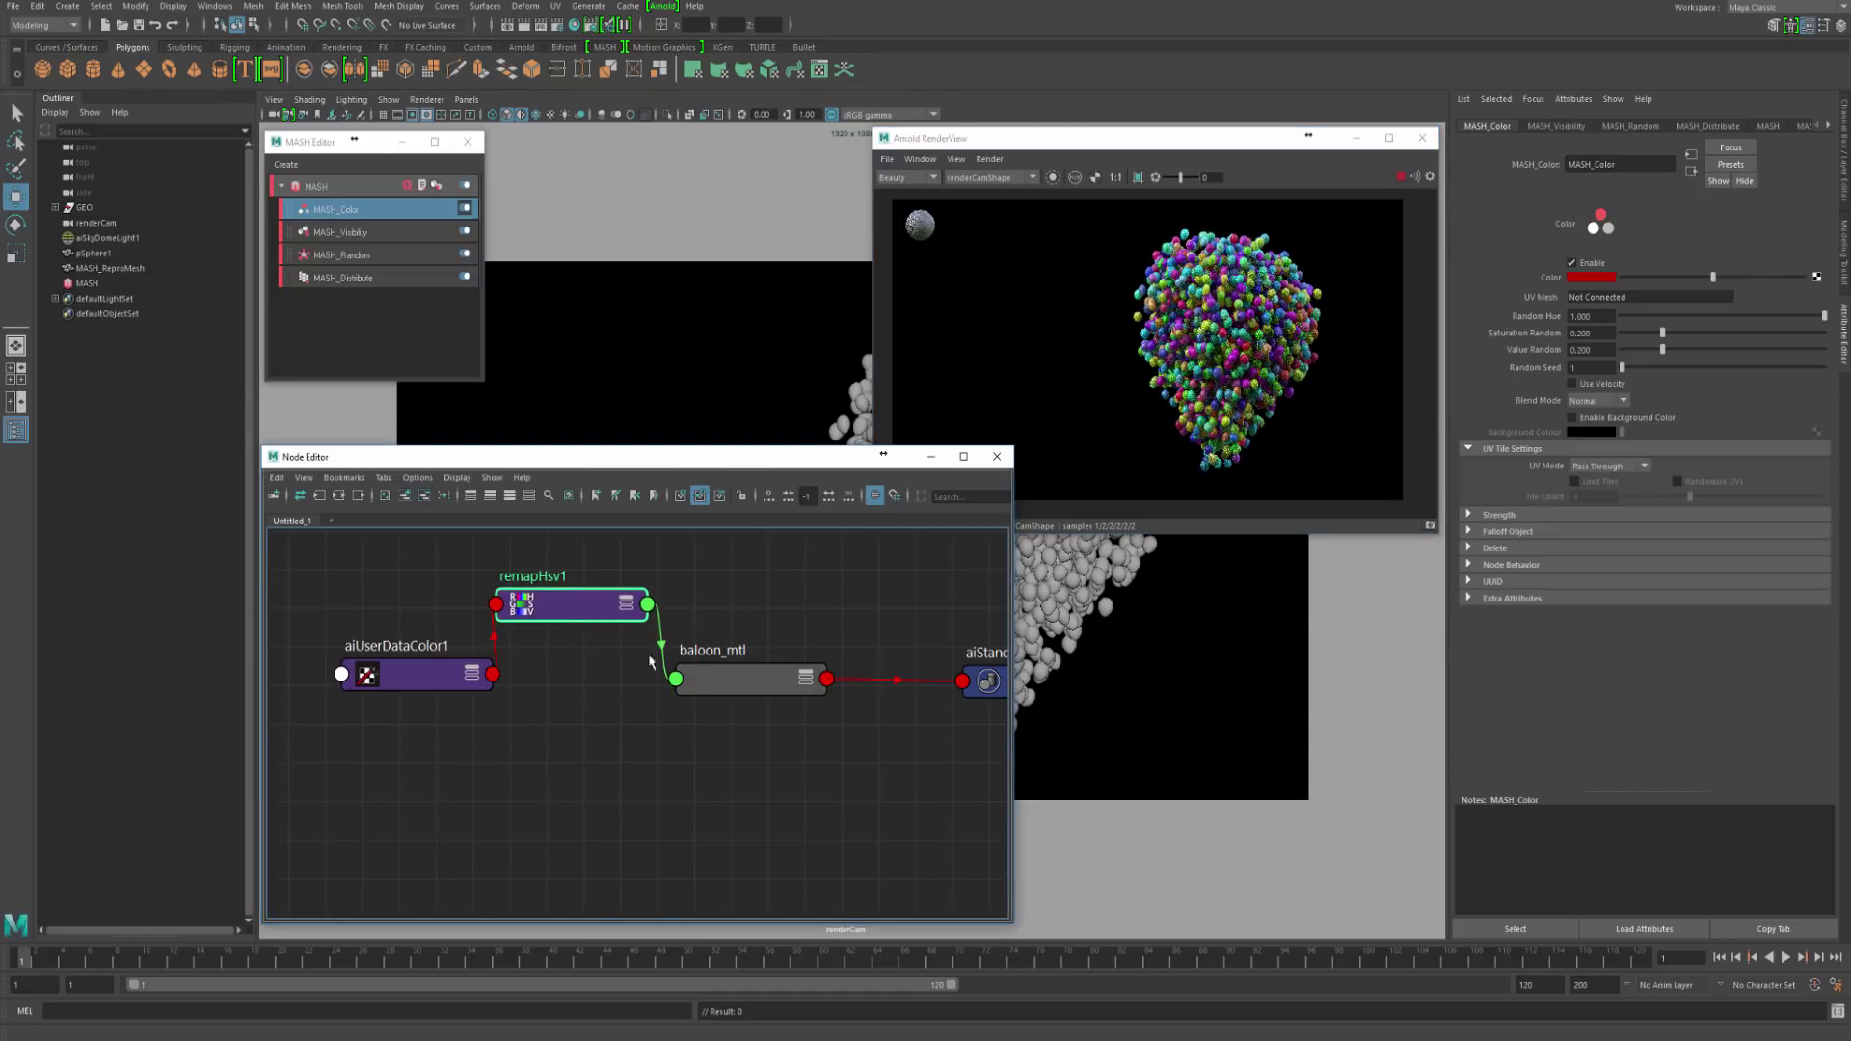
pyautogui.click(700, 688)
pyautogui.moveTo(630, 464); pyautogui.dragTo(607, 451)
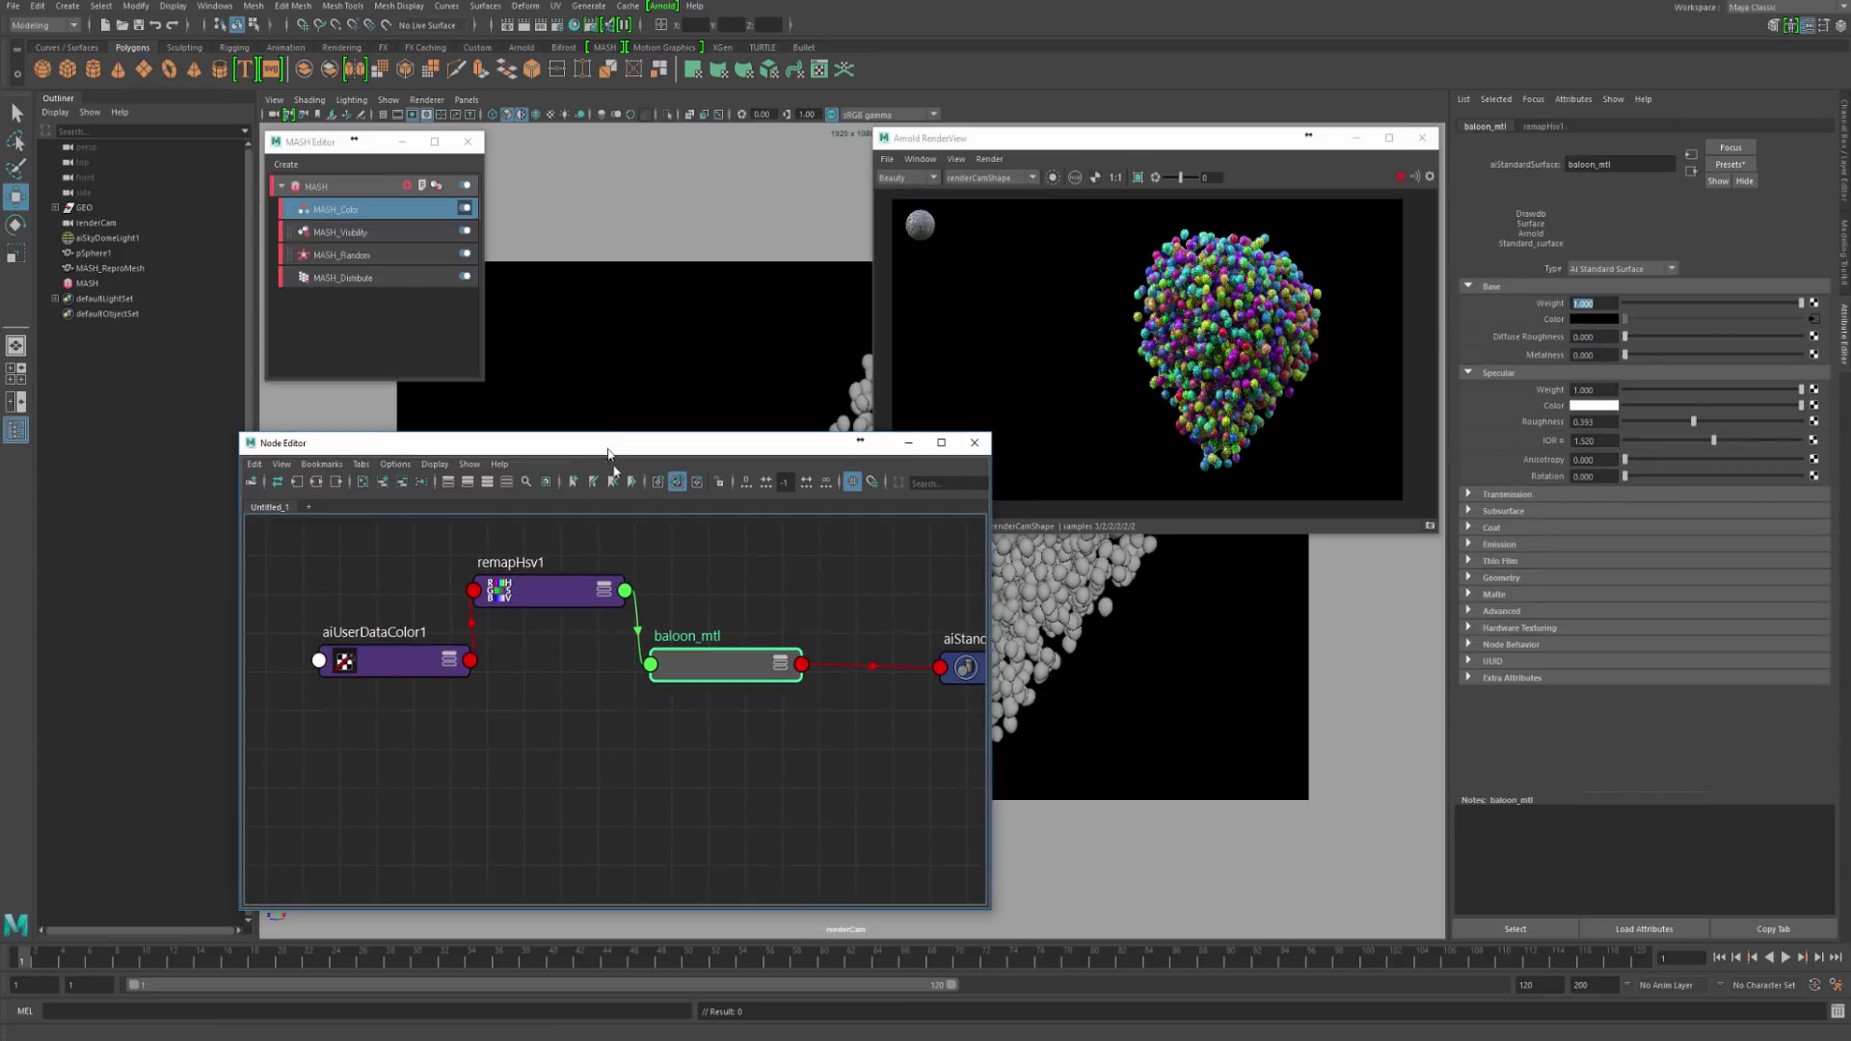
pyautogui.moveTo(539, 610); pyautogui.dragTo(545, 590)
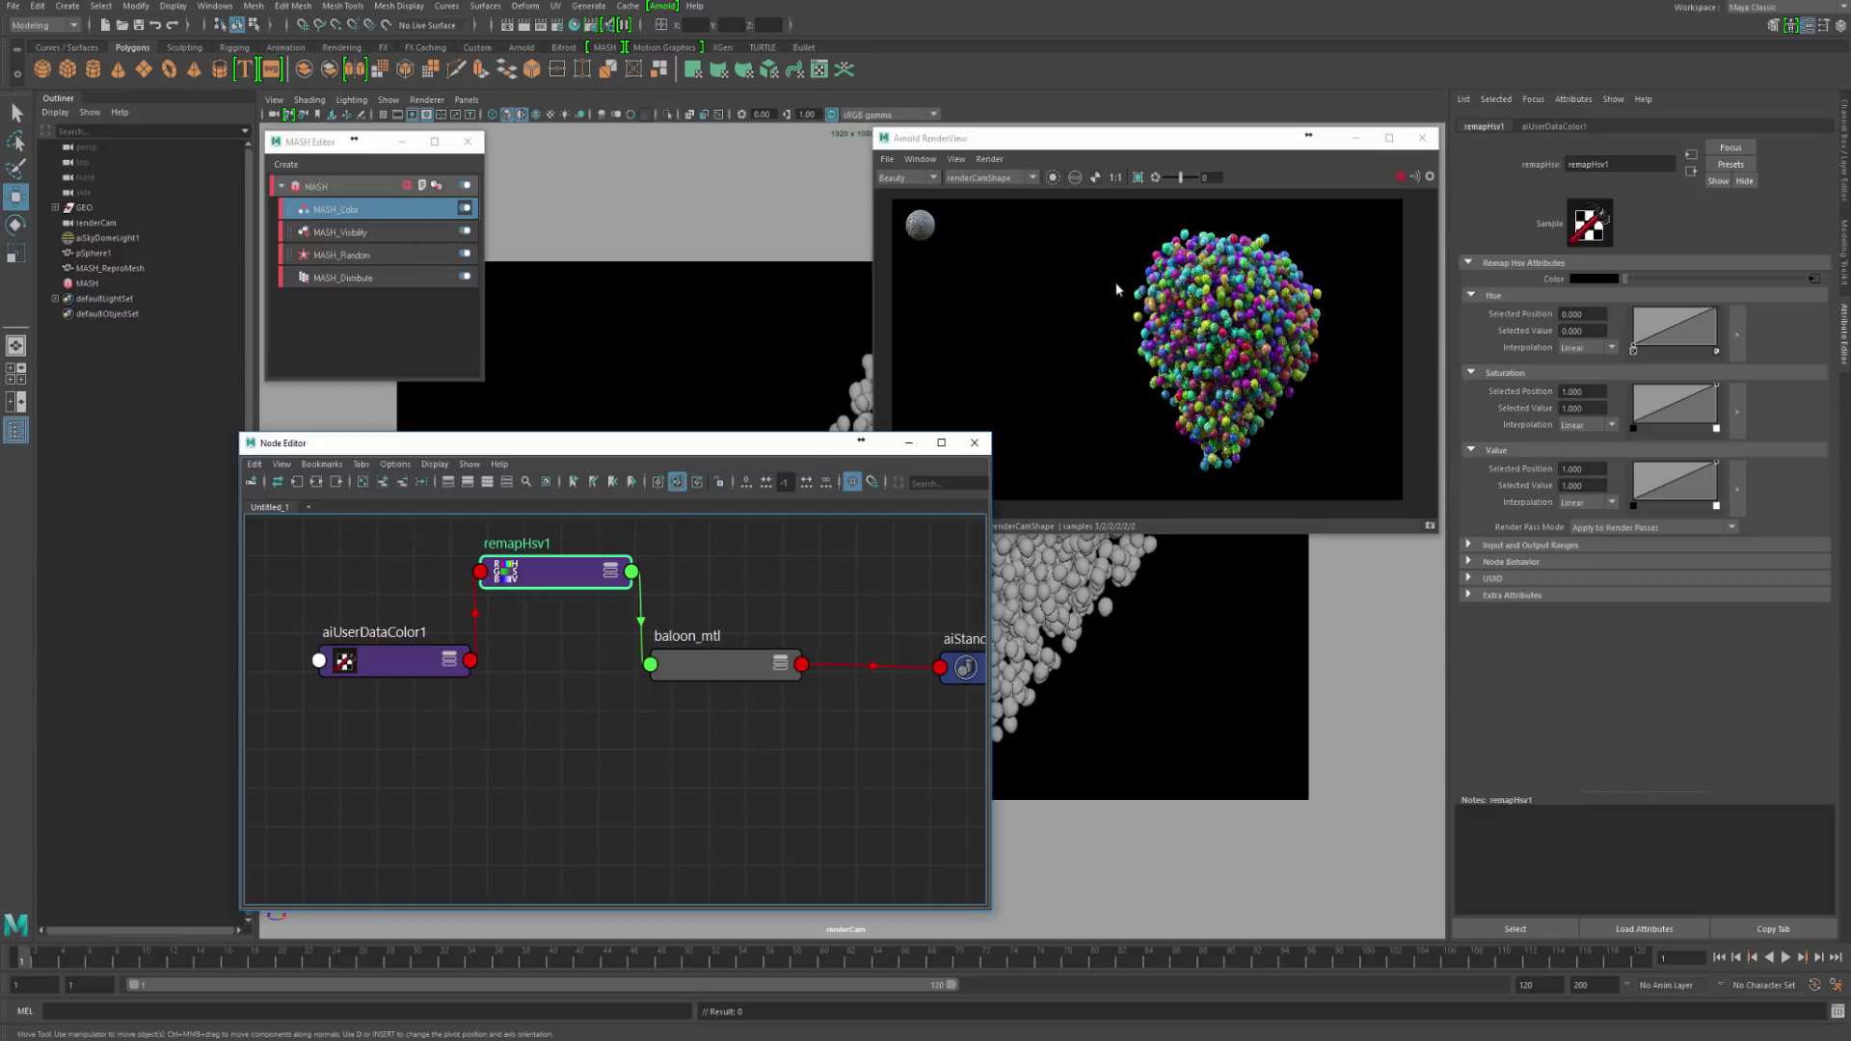
# Step: Draw a new render crop region over the upper-left edge of the balloon cluster for a close-up
pyautogui.click(1169, 321)
pyautogui.moveTo(1119, 276); pyautogui.dragTo(1197, 355)
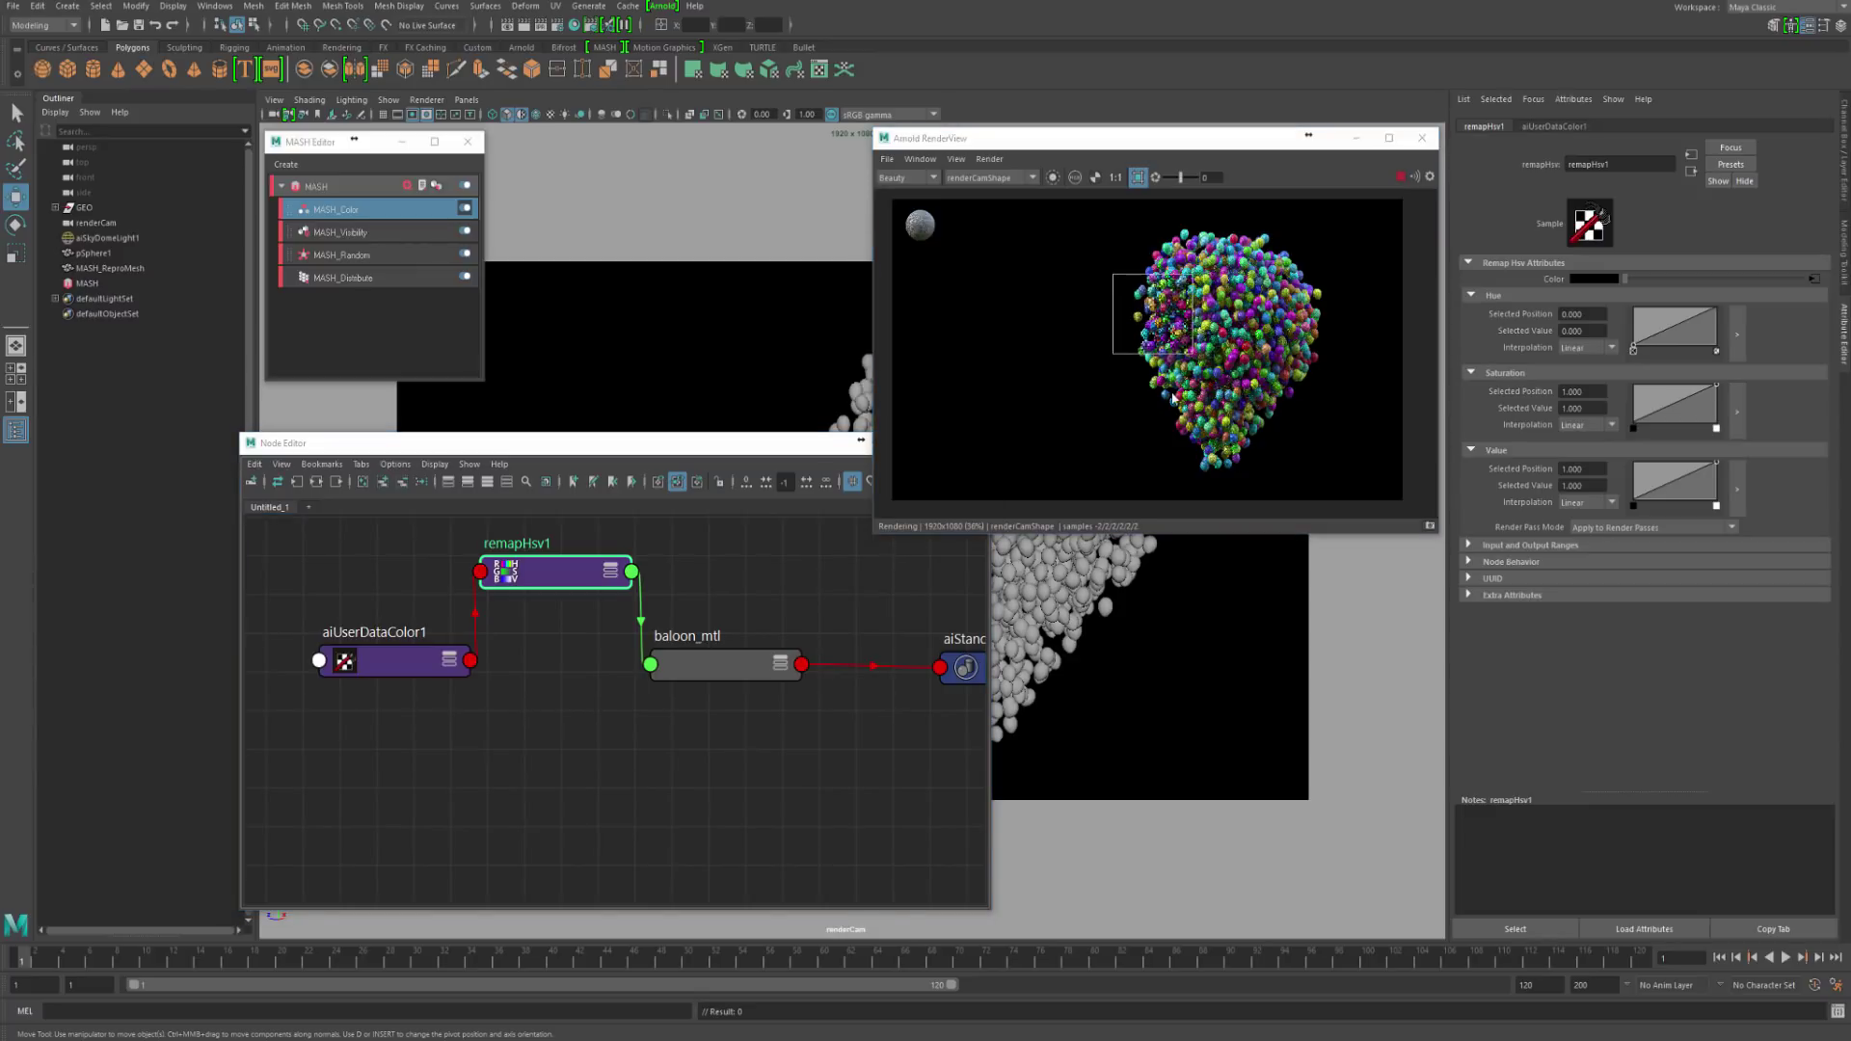
pyautogui.keyDown('alt'); pyautogui.moveTo(1165, 383); pyautogui.dragTo(1150, 364, button='right'); pyautogui.keyUp('alt')
pyautogui.moveTo(1150, 364)
pyautogui.keyDown('alt'); pyautogui.mouseDown(button='middle')
pyautogui.moveTo(1202, 374)
pyautogui.moveTo(1166, 373)
pyautogui.mouseUp(button='middle'); pyautogui.keyUp('alt')
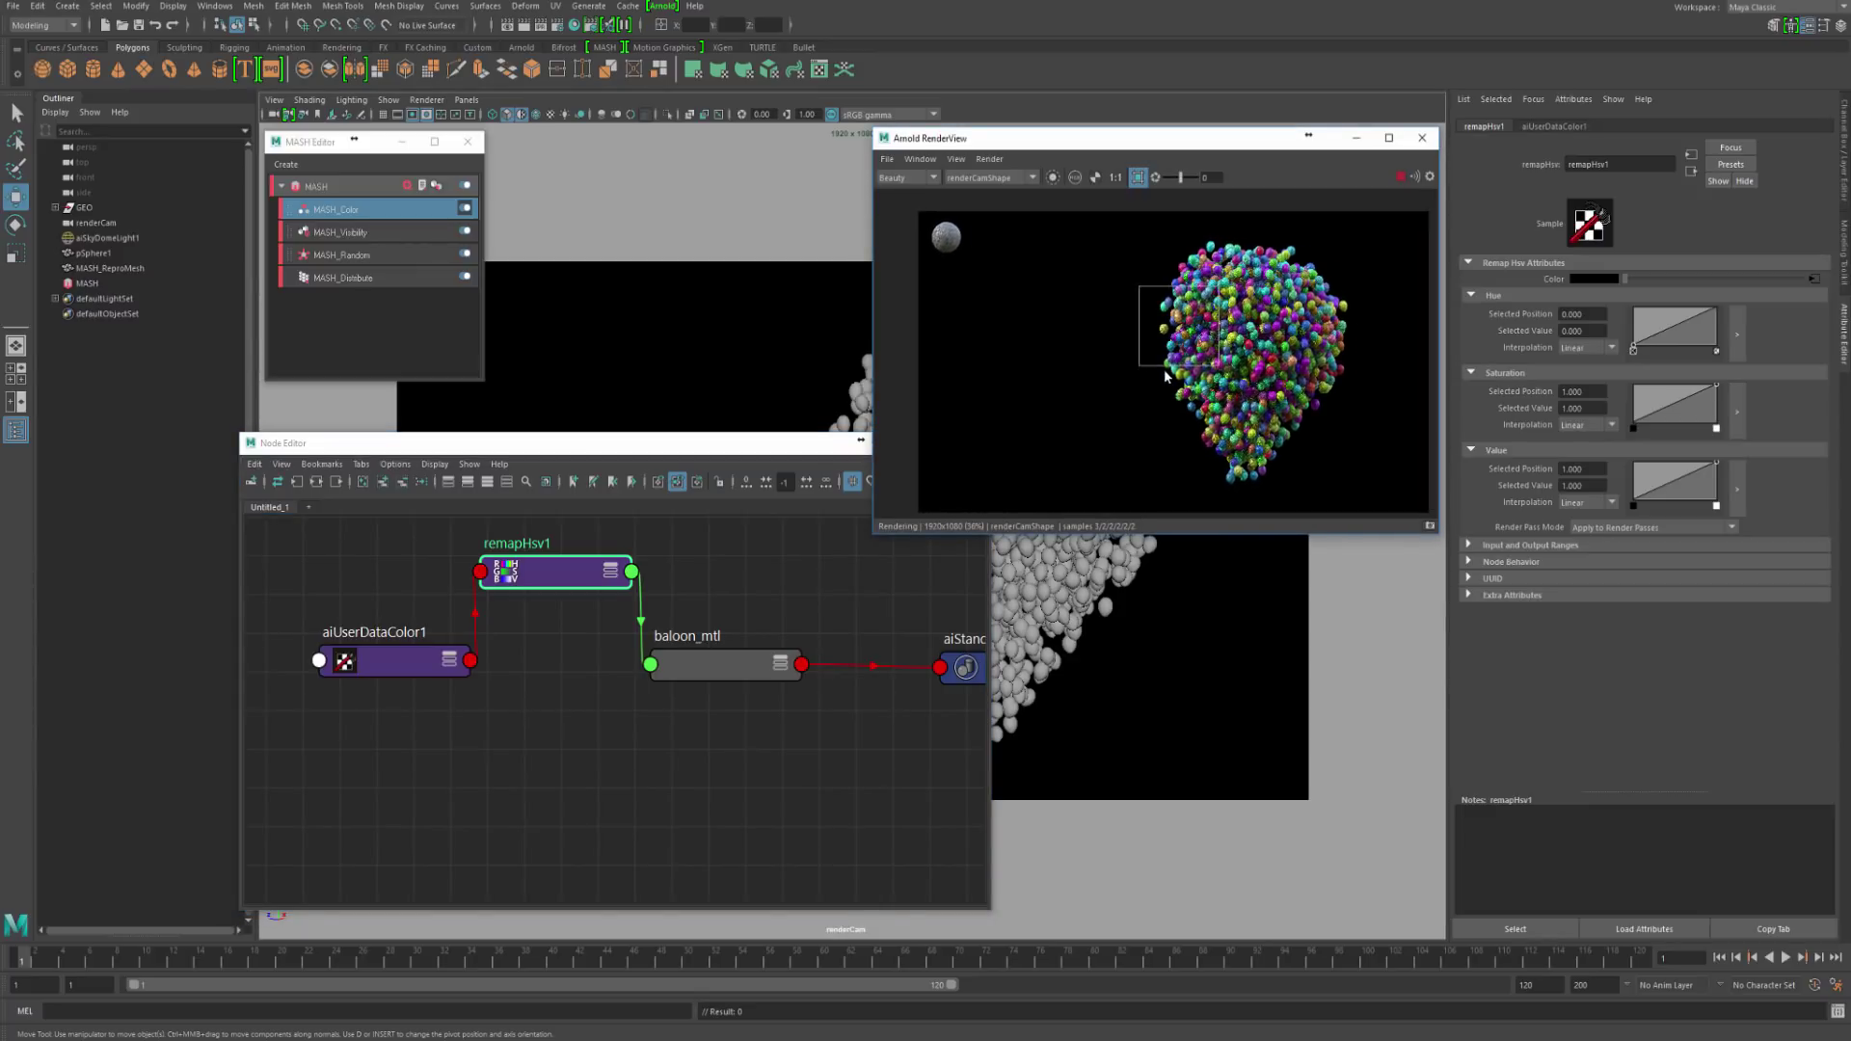
pyautogui.keyDown('alt'); pyautogui.moveTo(1292, 369); pyautogui.dragTo(1447, 460, button='right'); pyautogui.keyUp('alt')
pyautogui.scroll(3, 1217, 348)
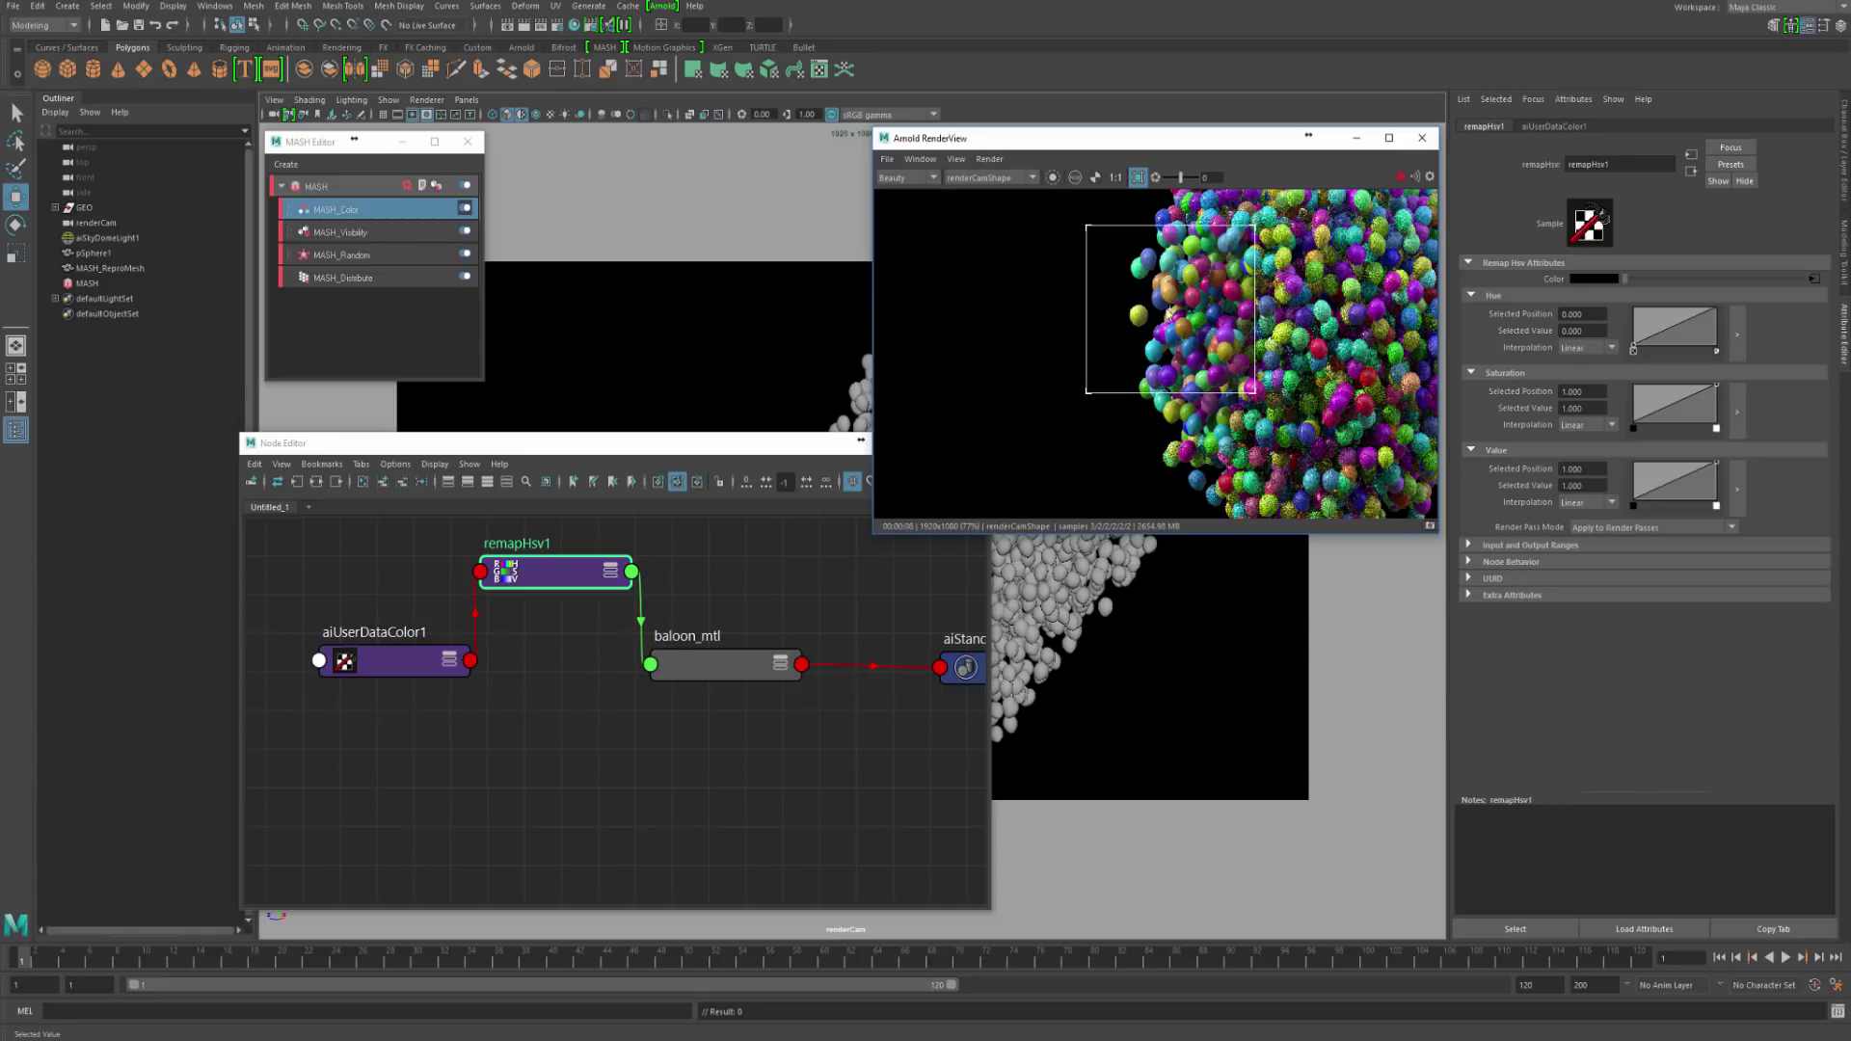
# Step: Set the Transmission Weight of the baloon_mtl material to about 0.452
pyautogui.click(703, 675)
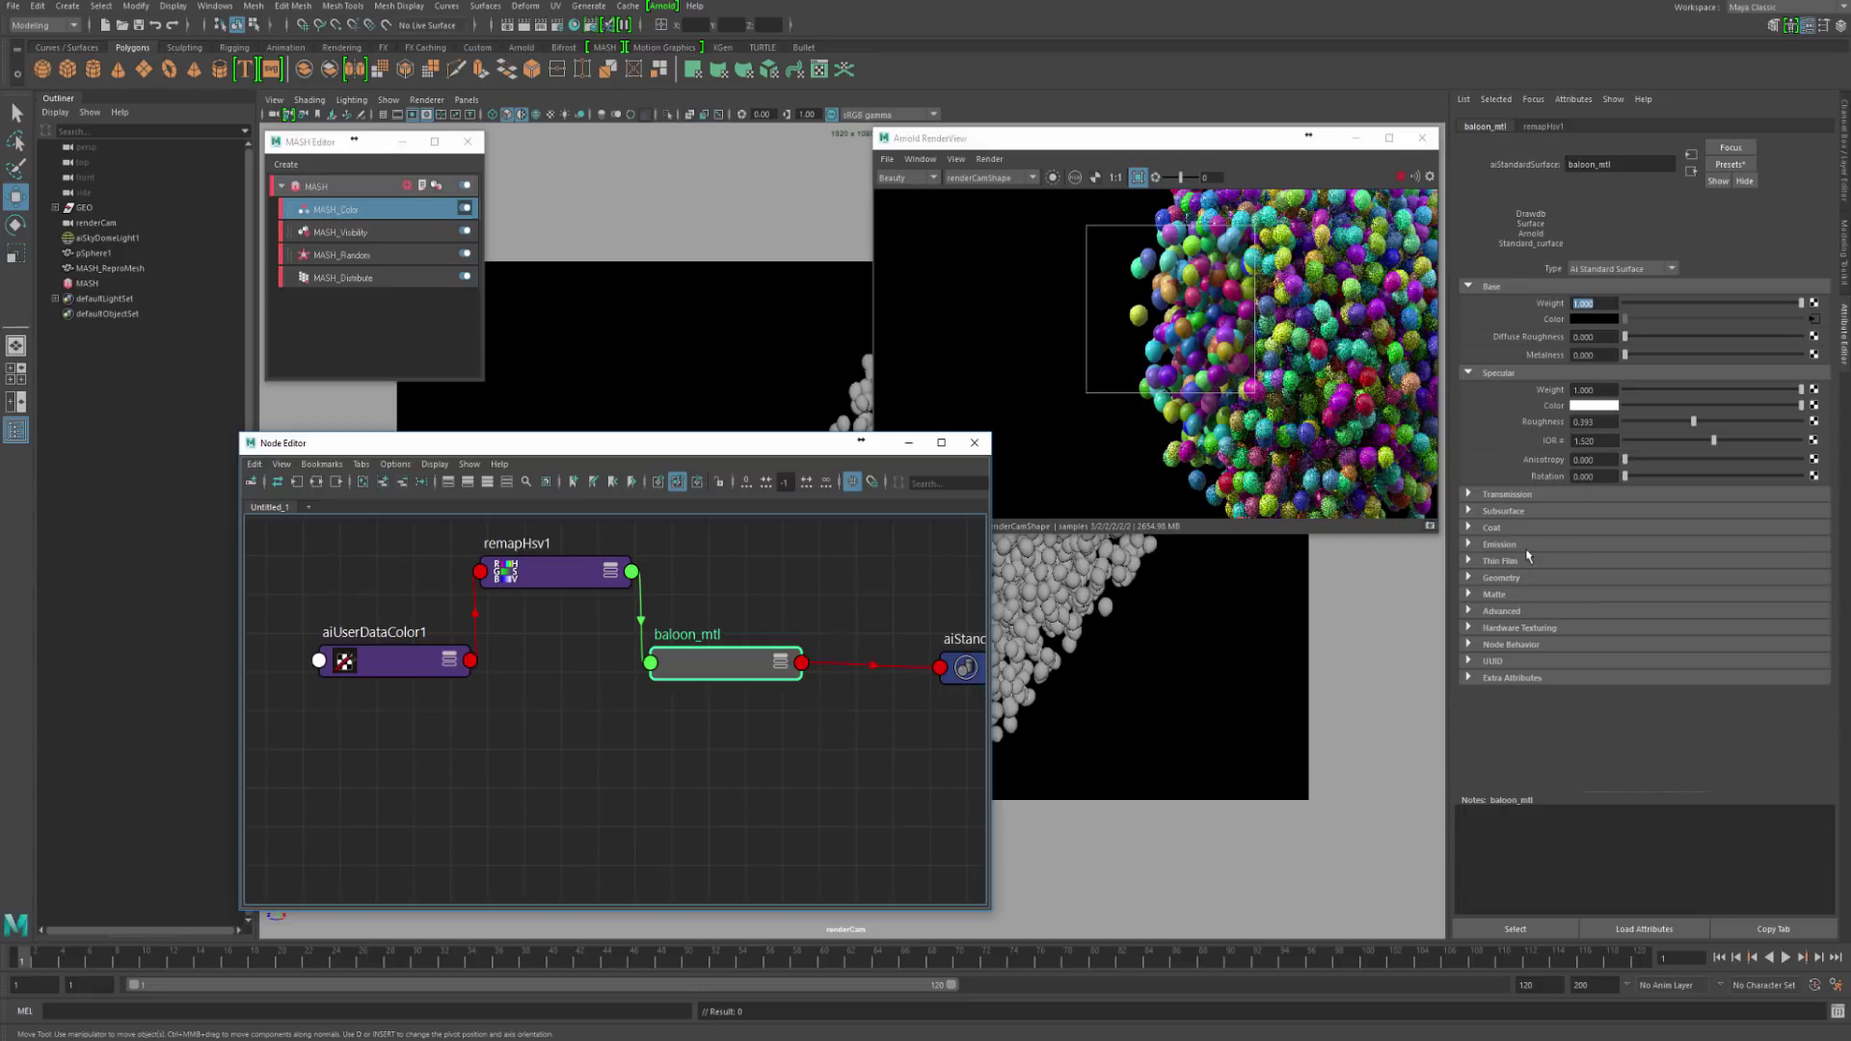
pyautogui.click(1486, 496)
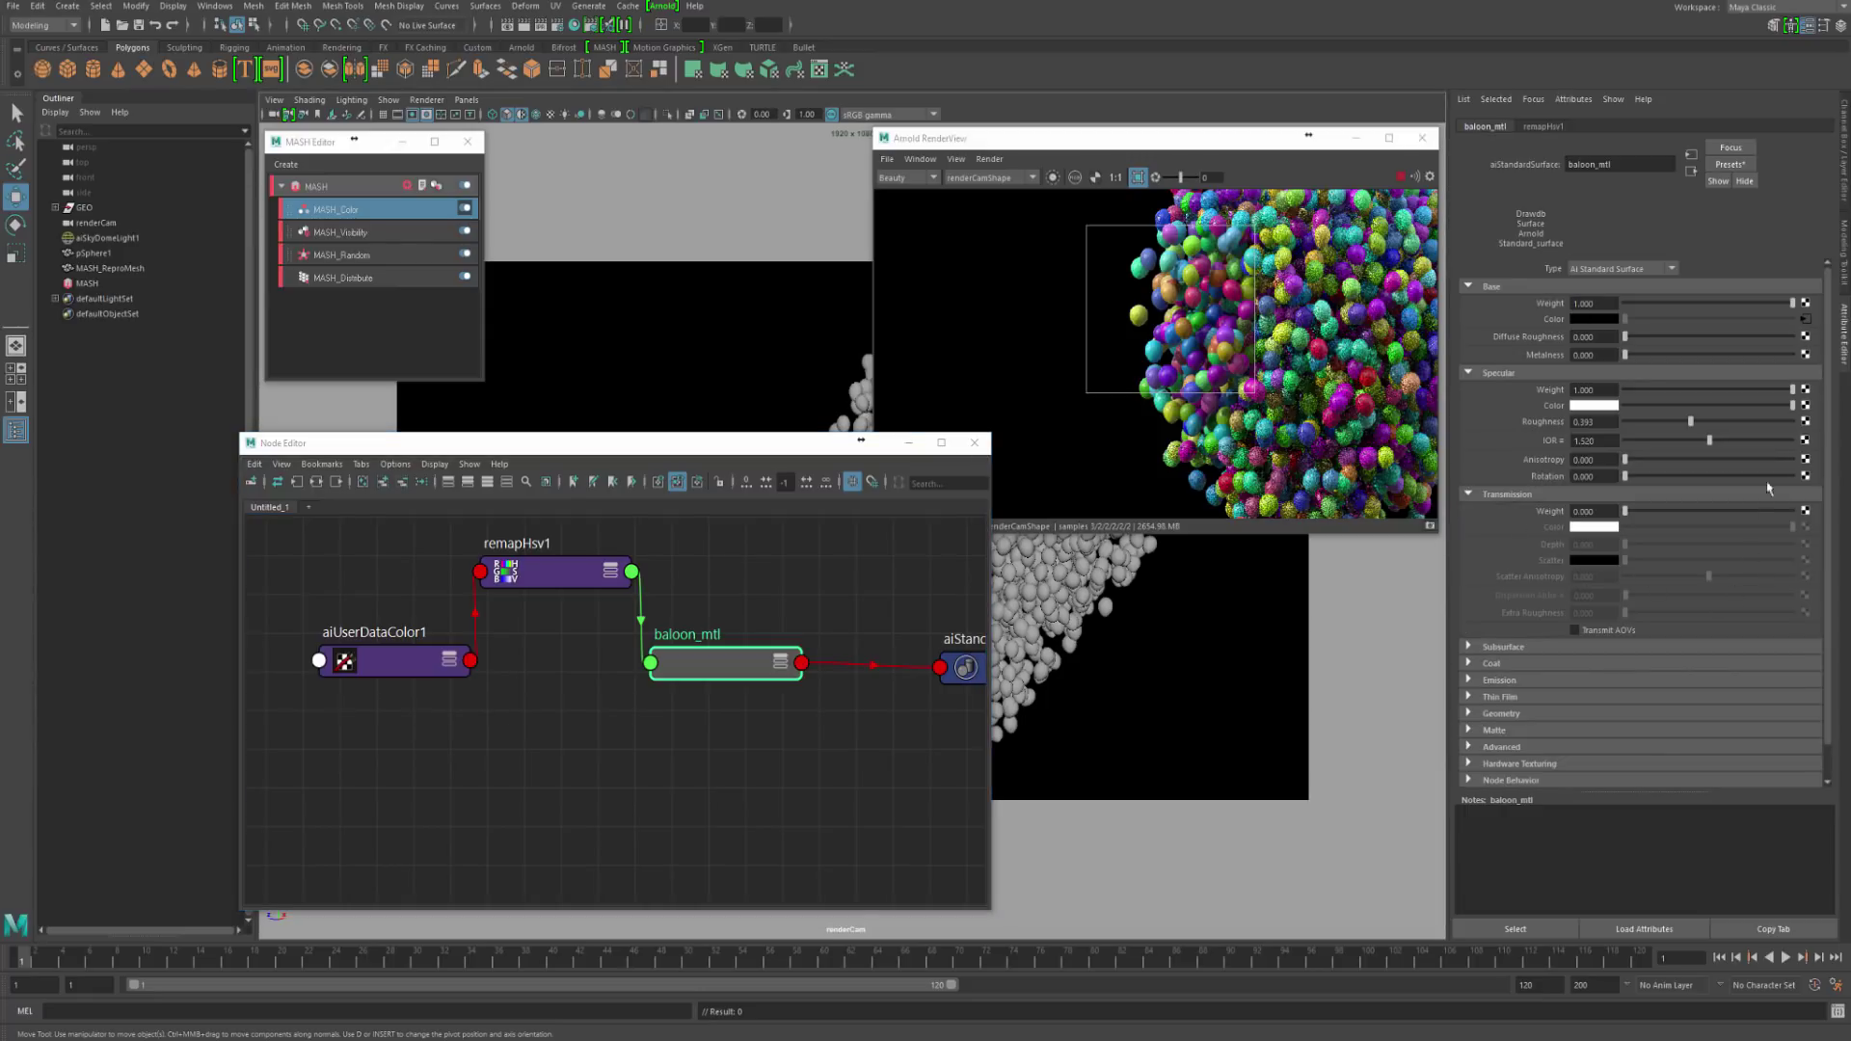
pyautogui.scroll(-2, 1828, 481)
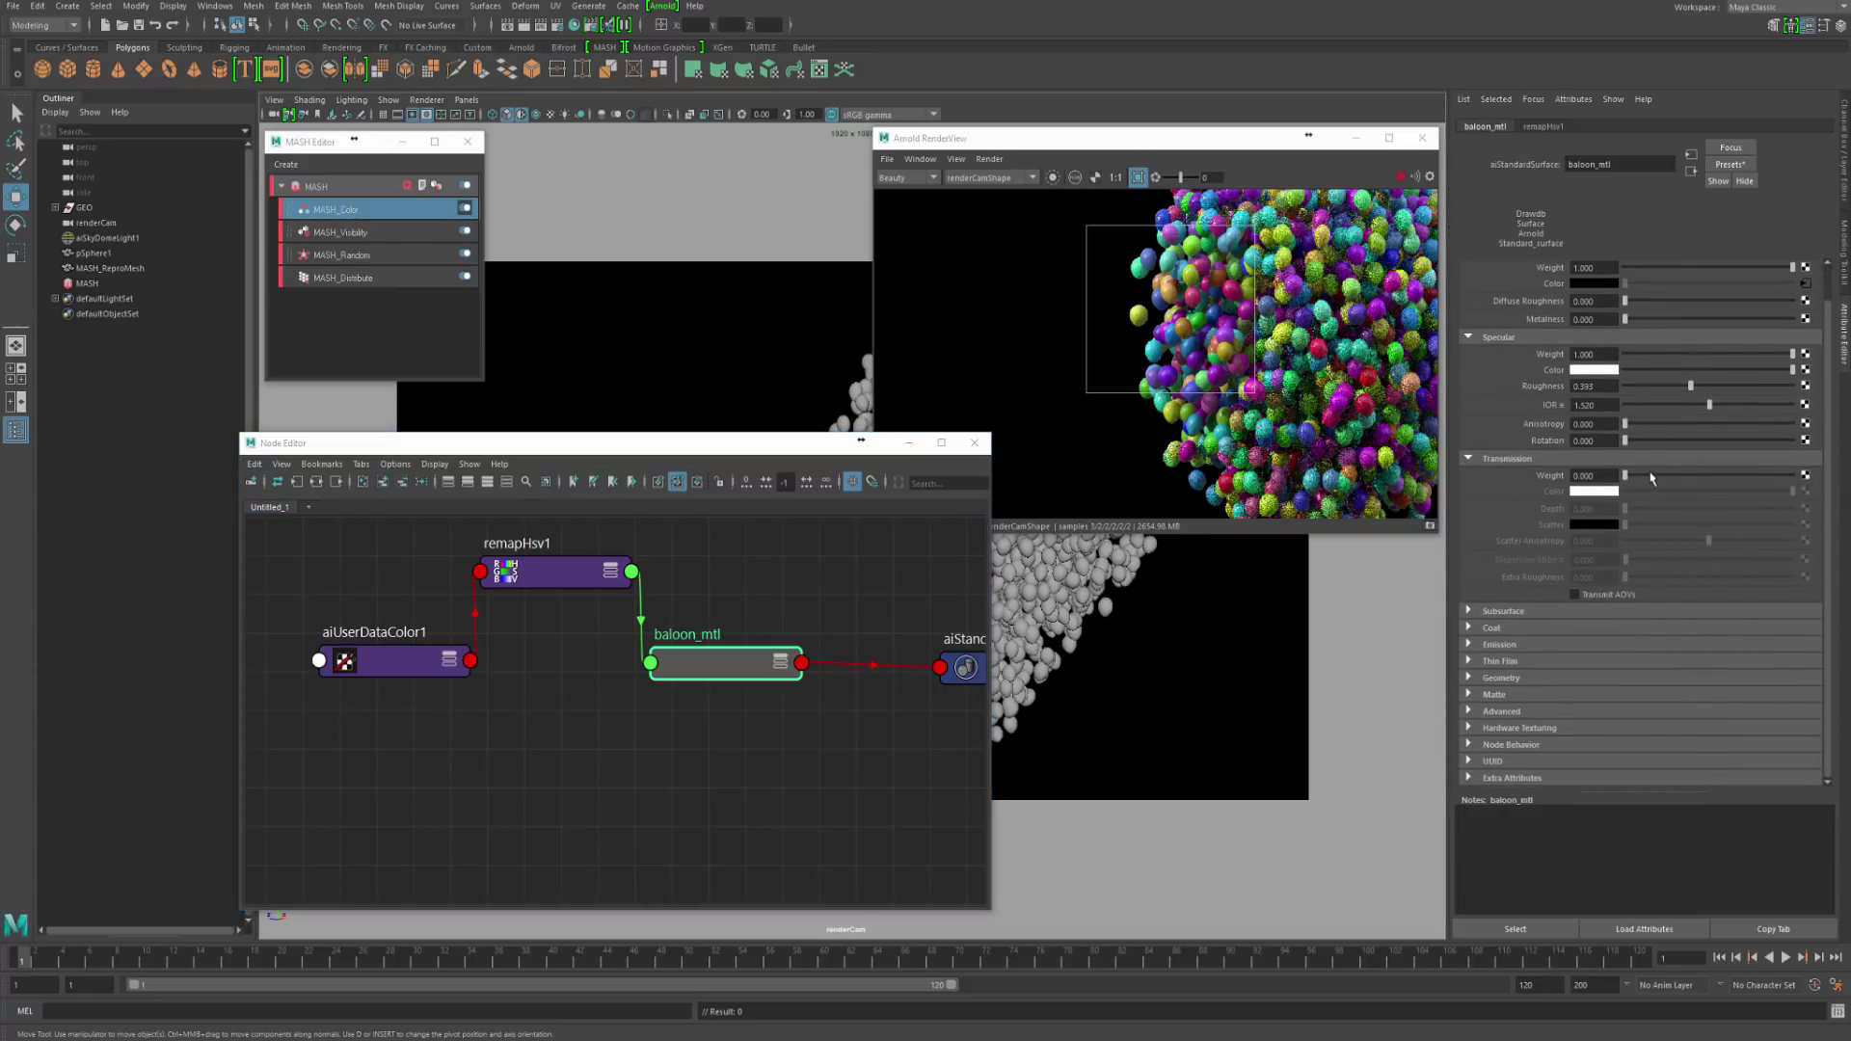
pyautogui.moveTo(1651, 477); pyautogui.dragTo(1700, 477)
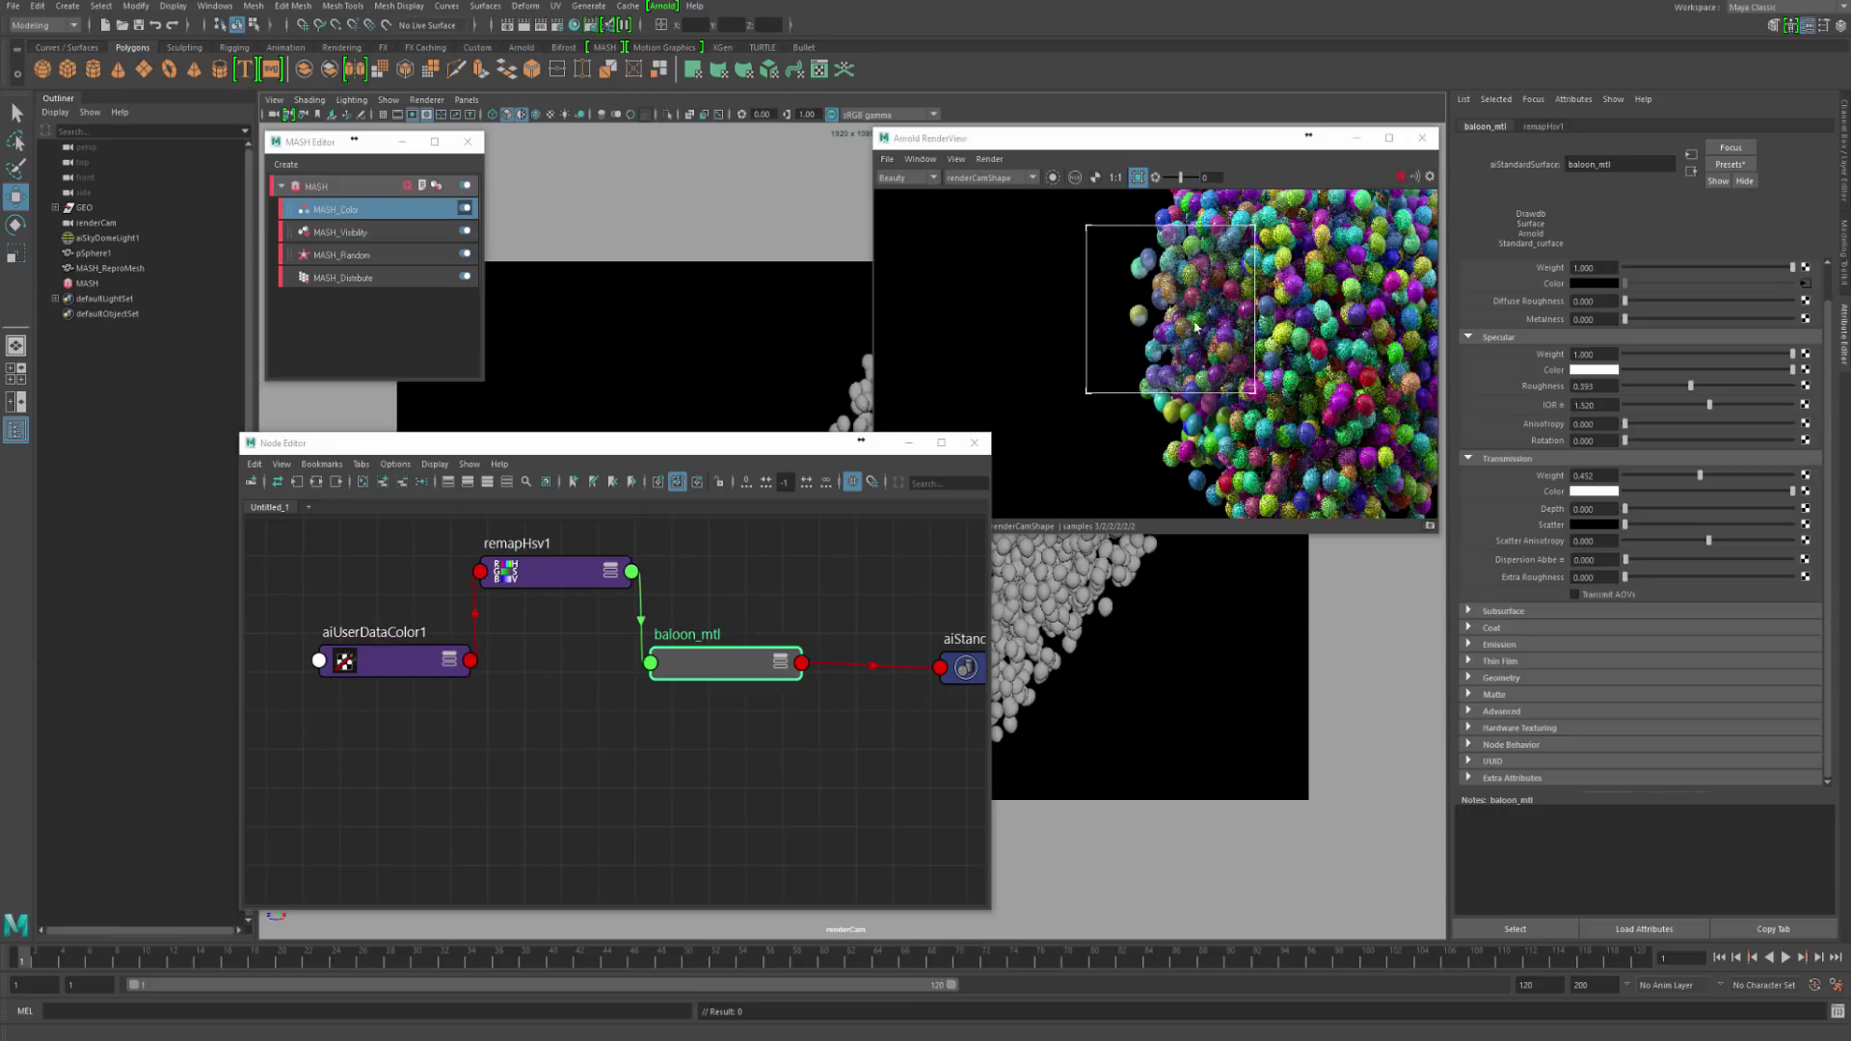
# Step: Add diffuse, specular and transmission to the active AOVs in the Render Settings and close the settings window
pyautogui.click(925, 176)
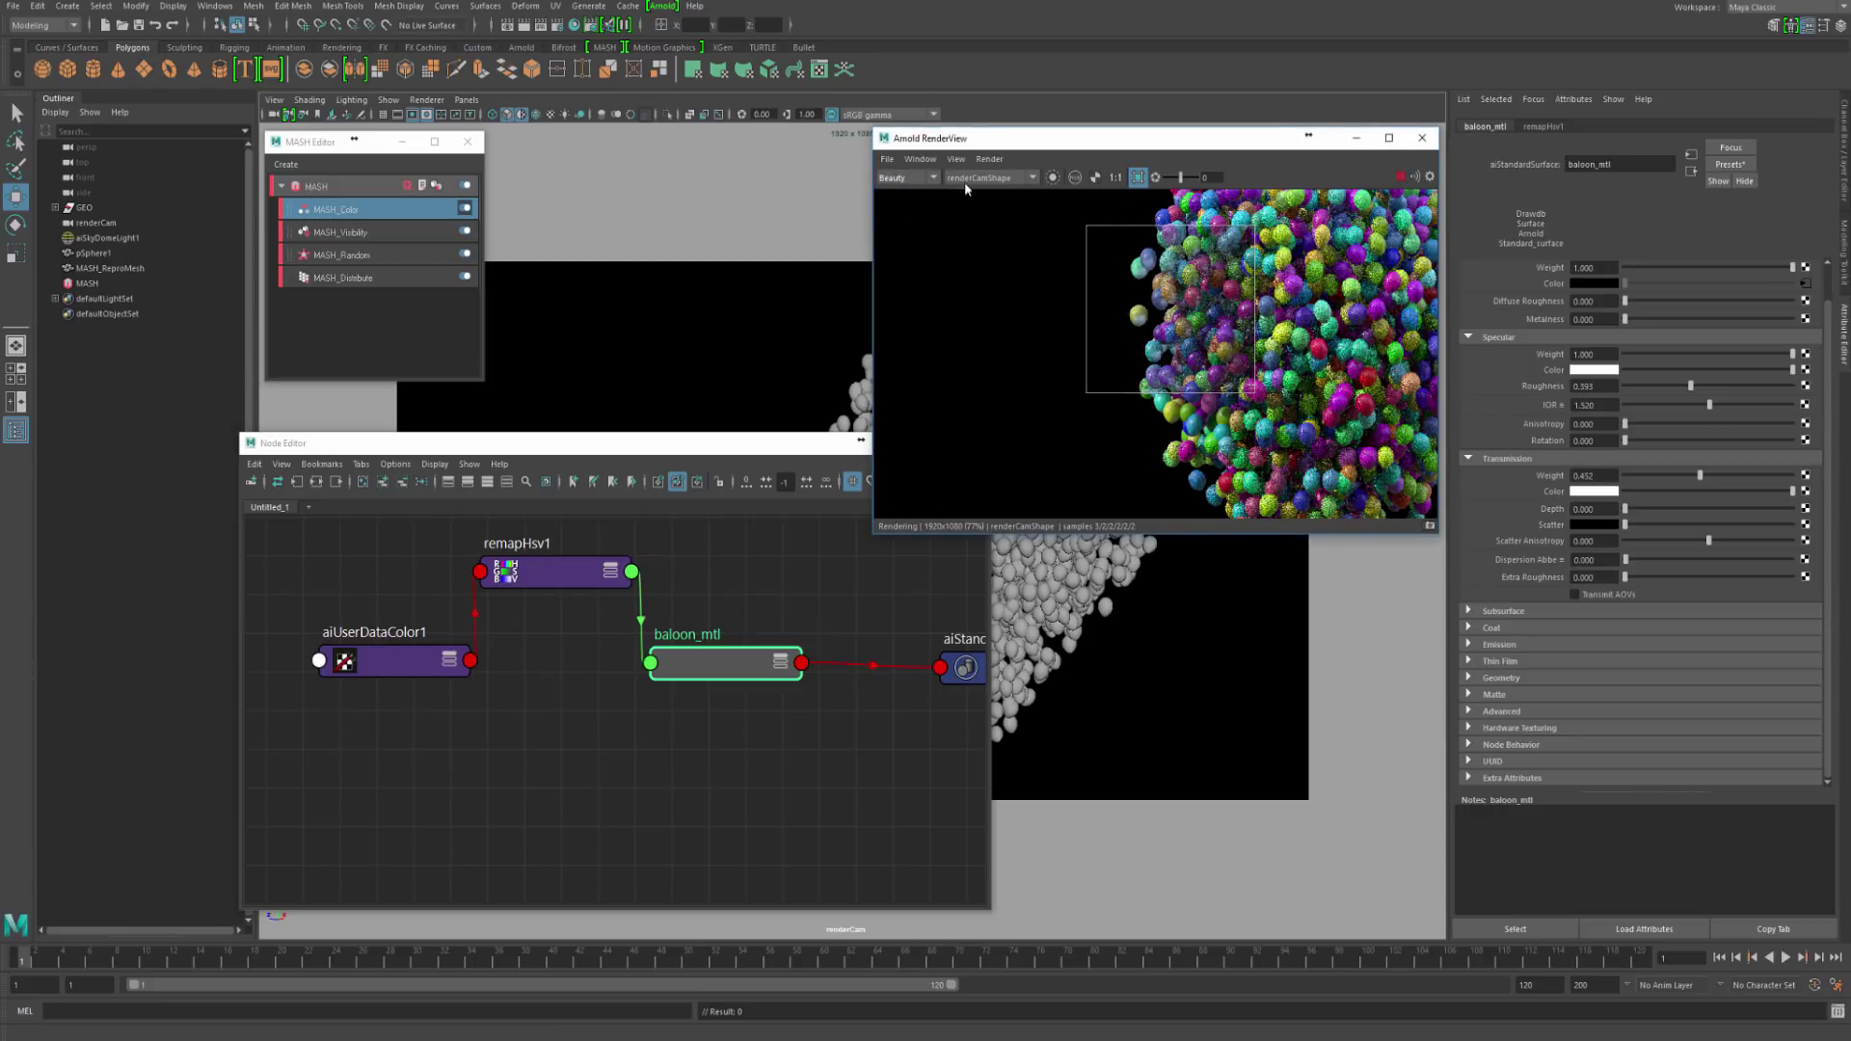
pyautogui.click(558, 26)
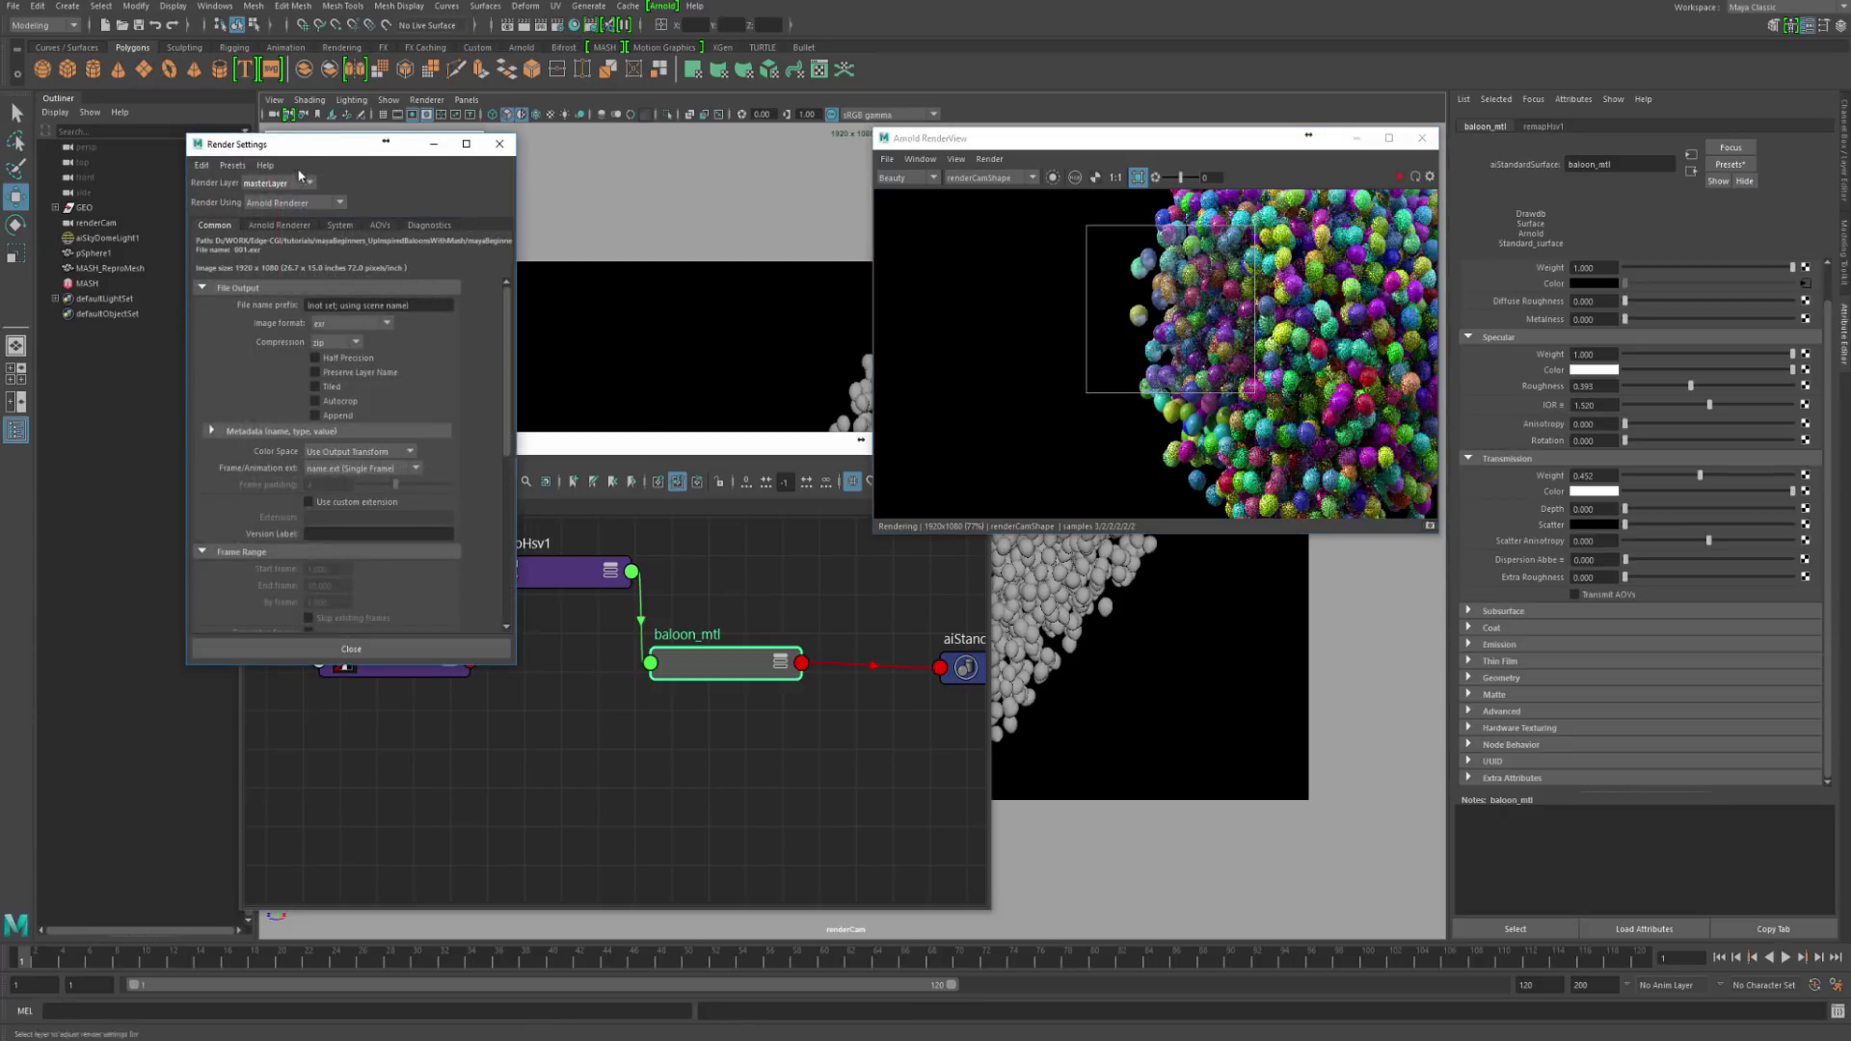
pyautogui.moveTo(297, 154); pyautogui.dragTo(629, 147)
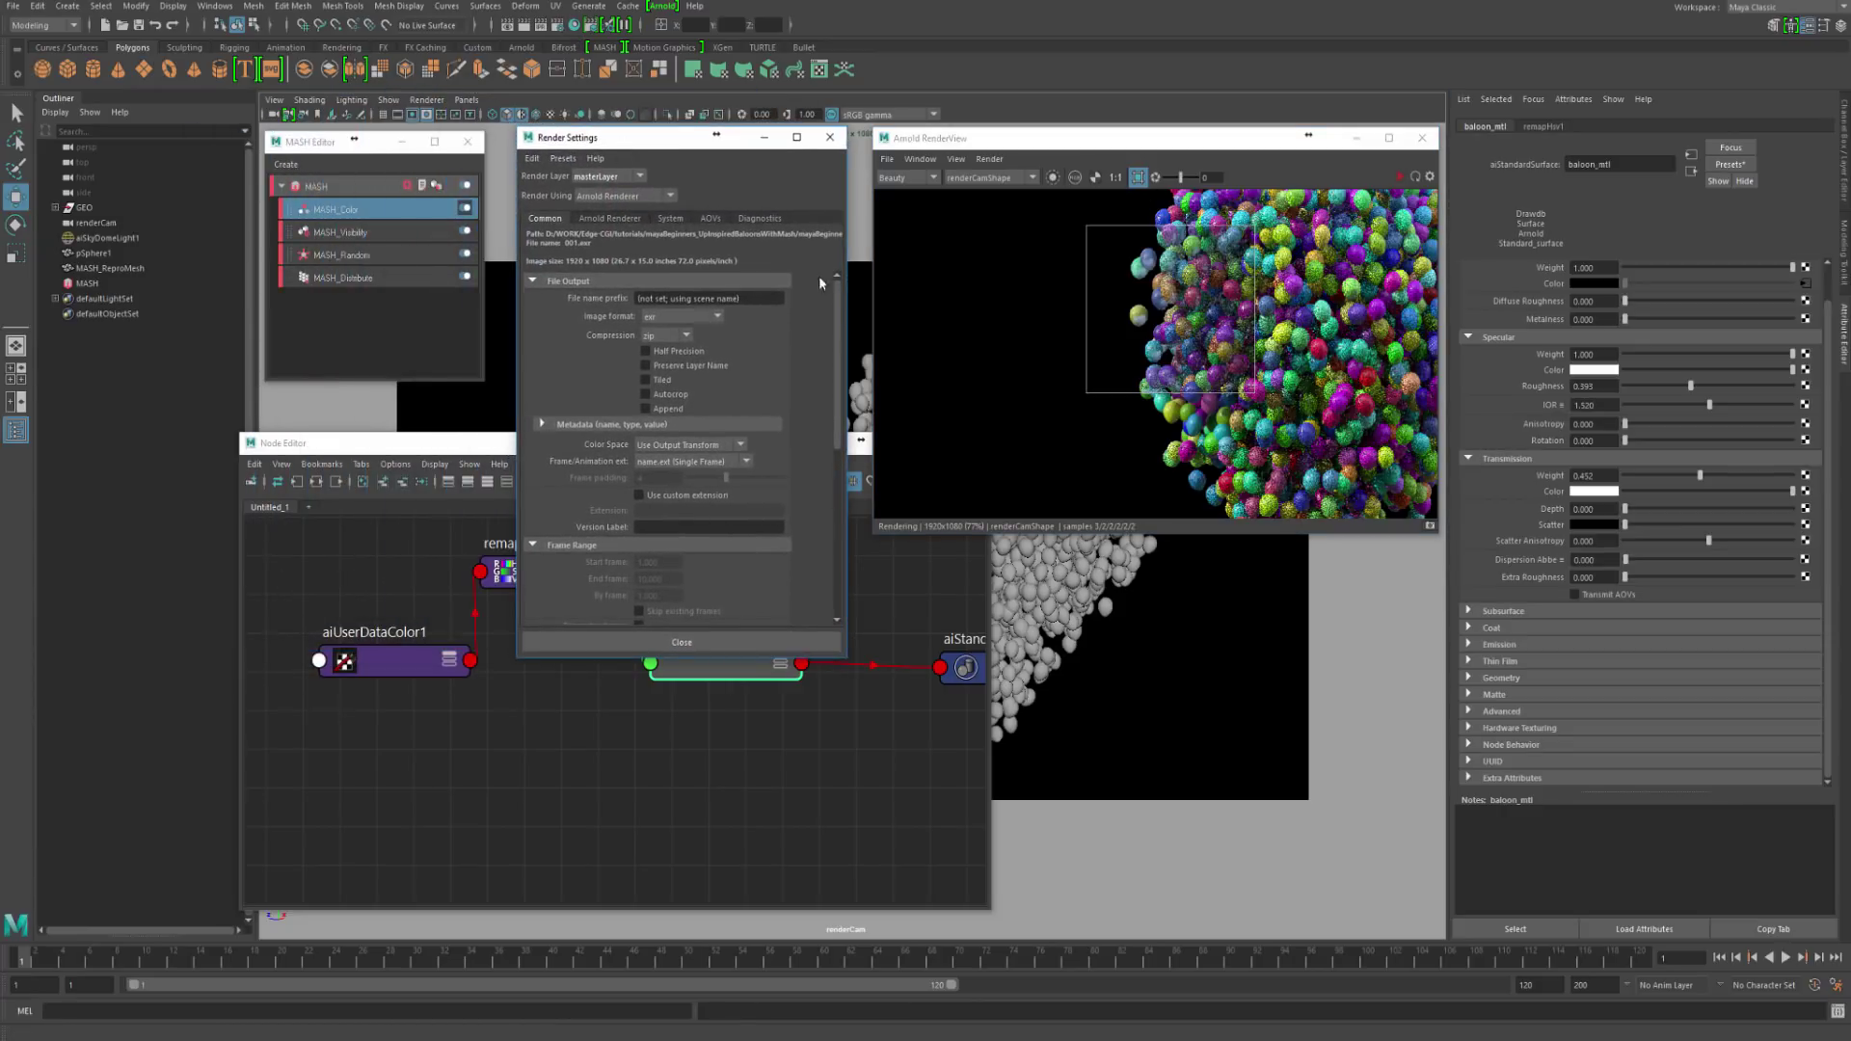
pyautogui.click(710, 219)
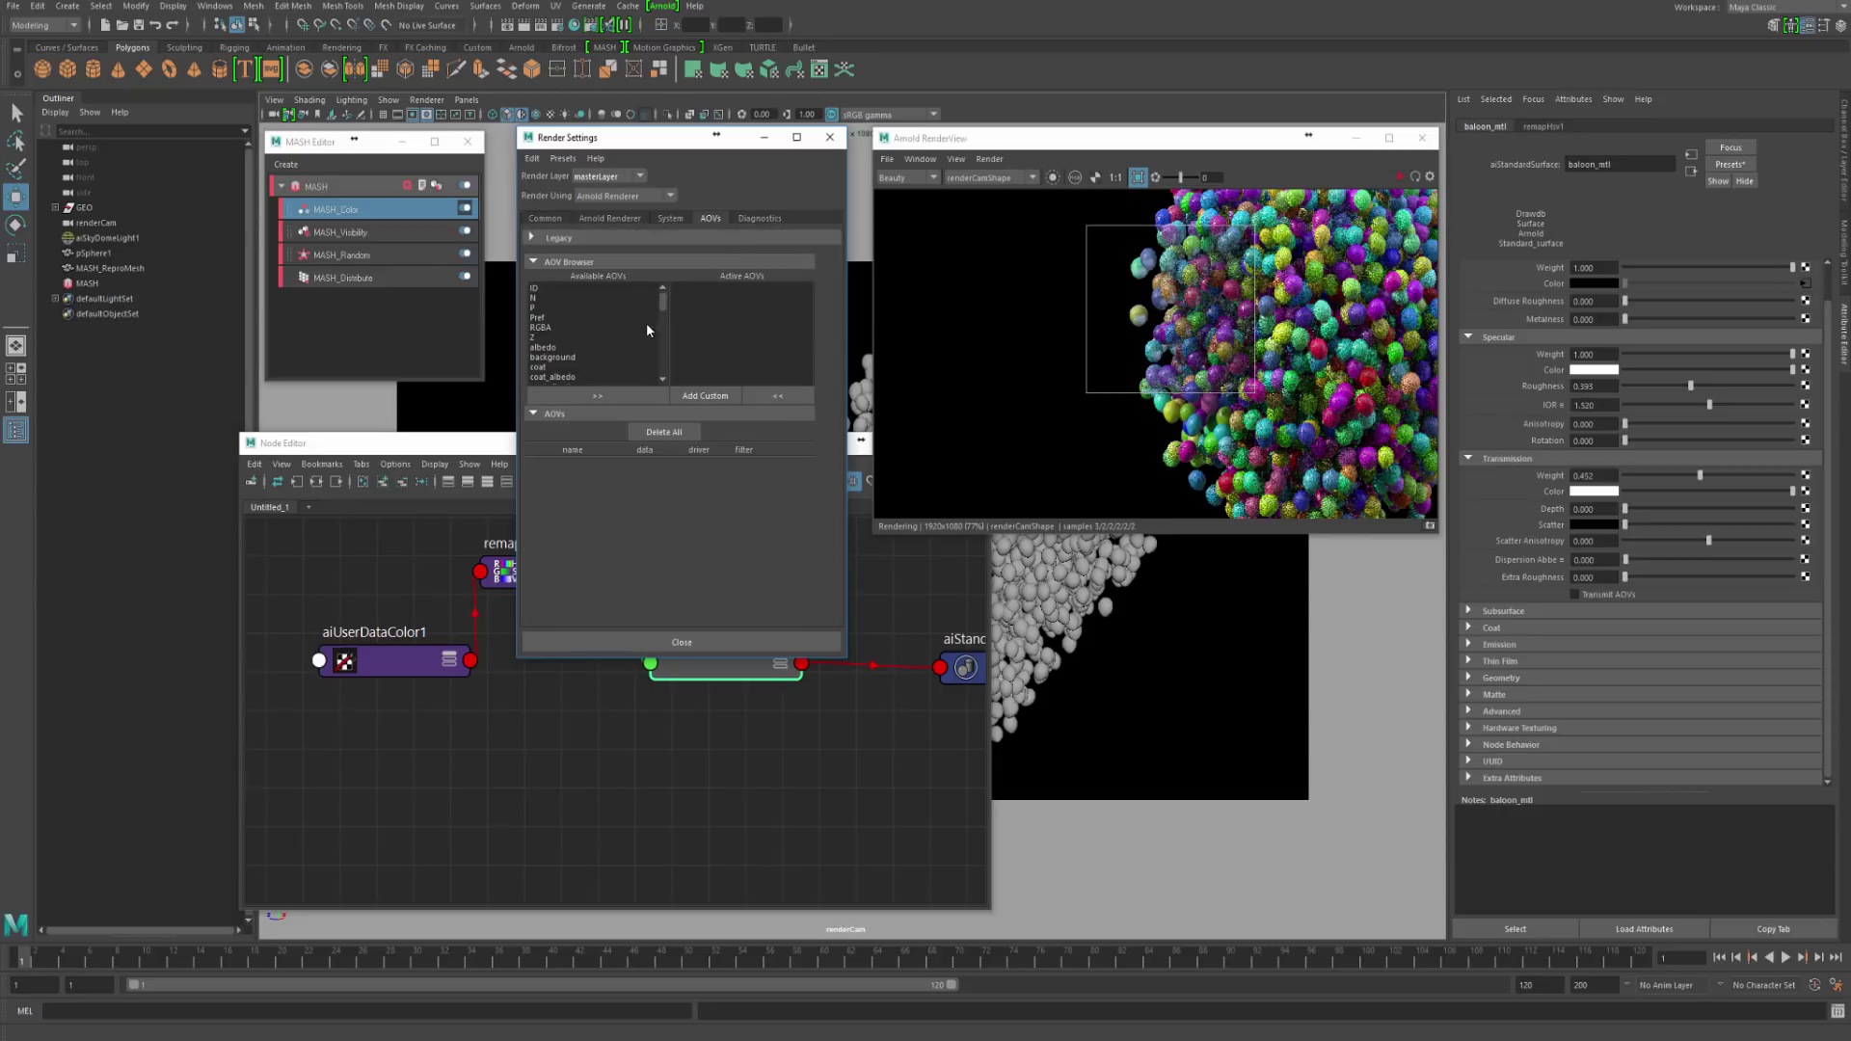
pyautogui.scroll(-4, 667, 307)
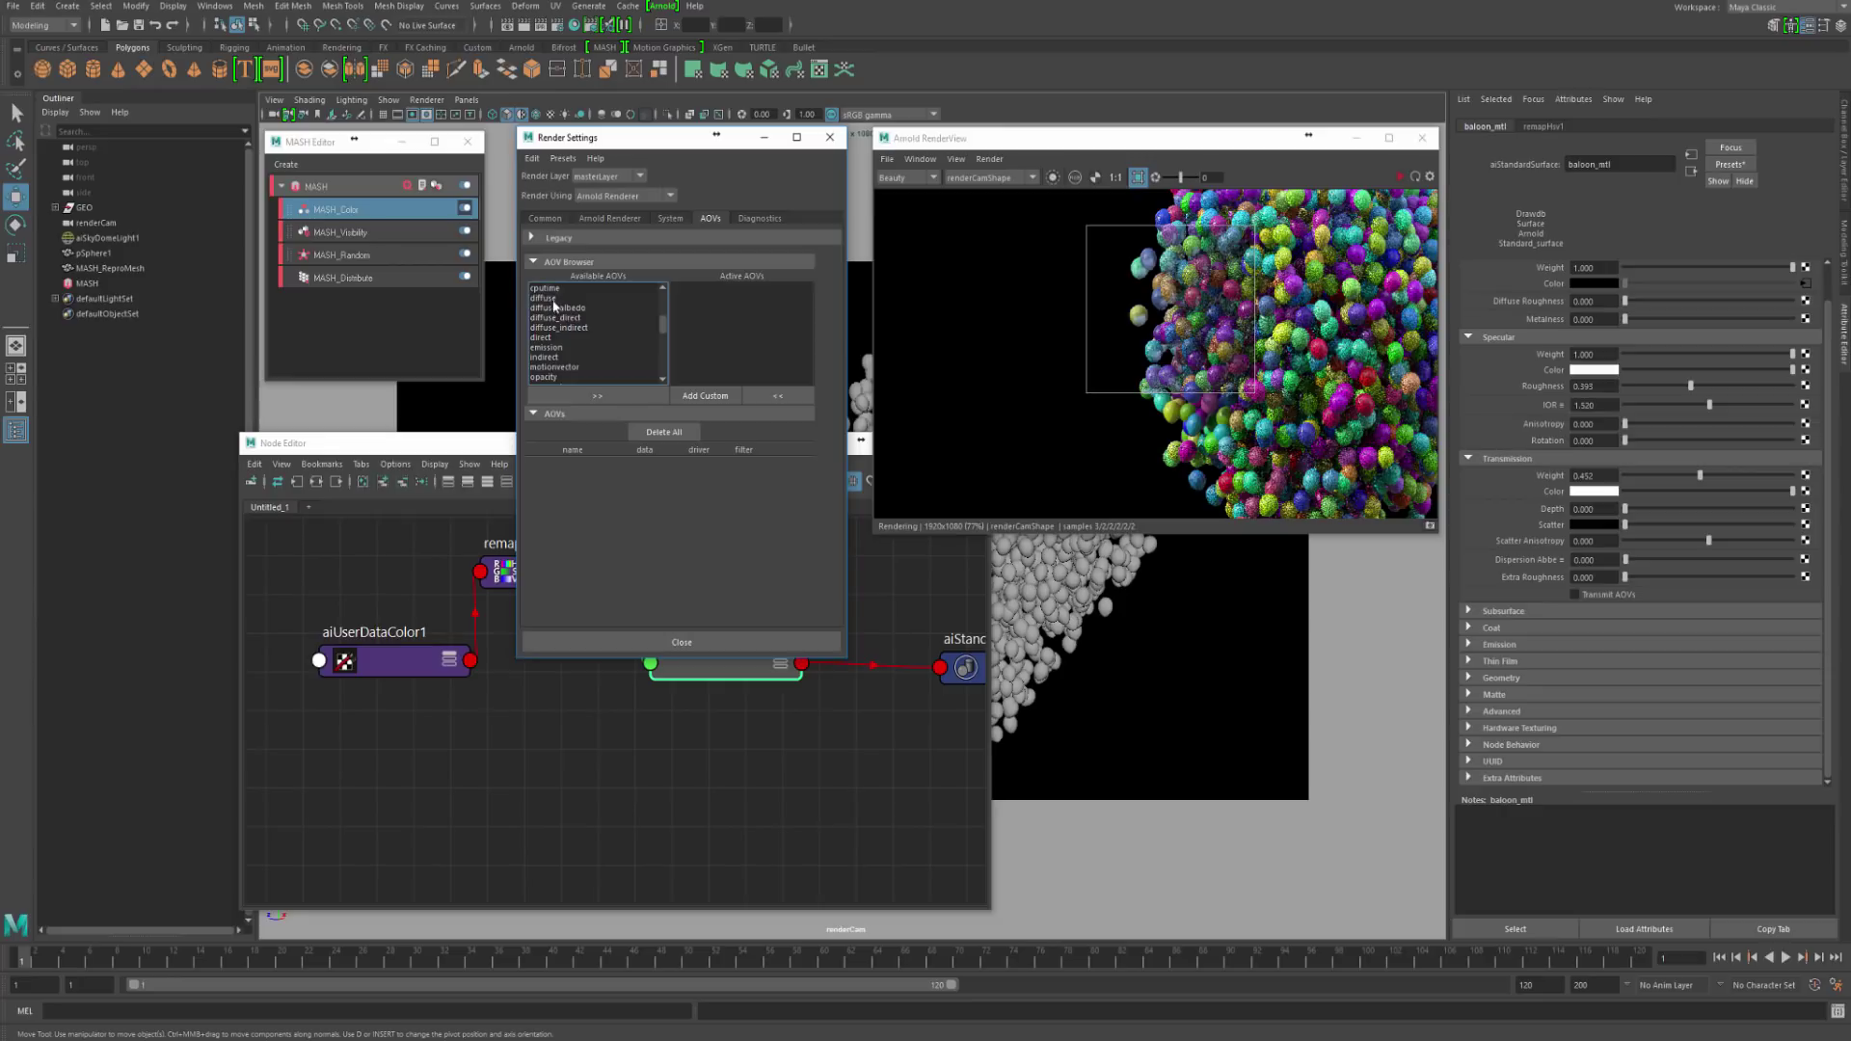
pyautogui.click(546, 298)
pyautogui.scroll(-3, 665, 328)
pyautogui.scroll(-3, 662, 337)
pyautogui.moveTo(664, 354); pyautogui.dragTo(666, 368)
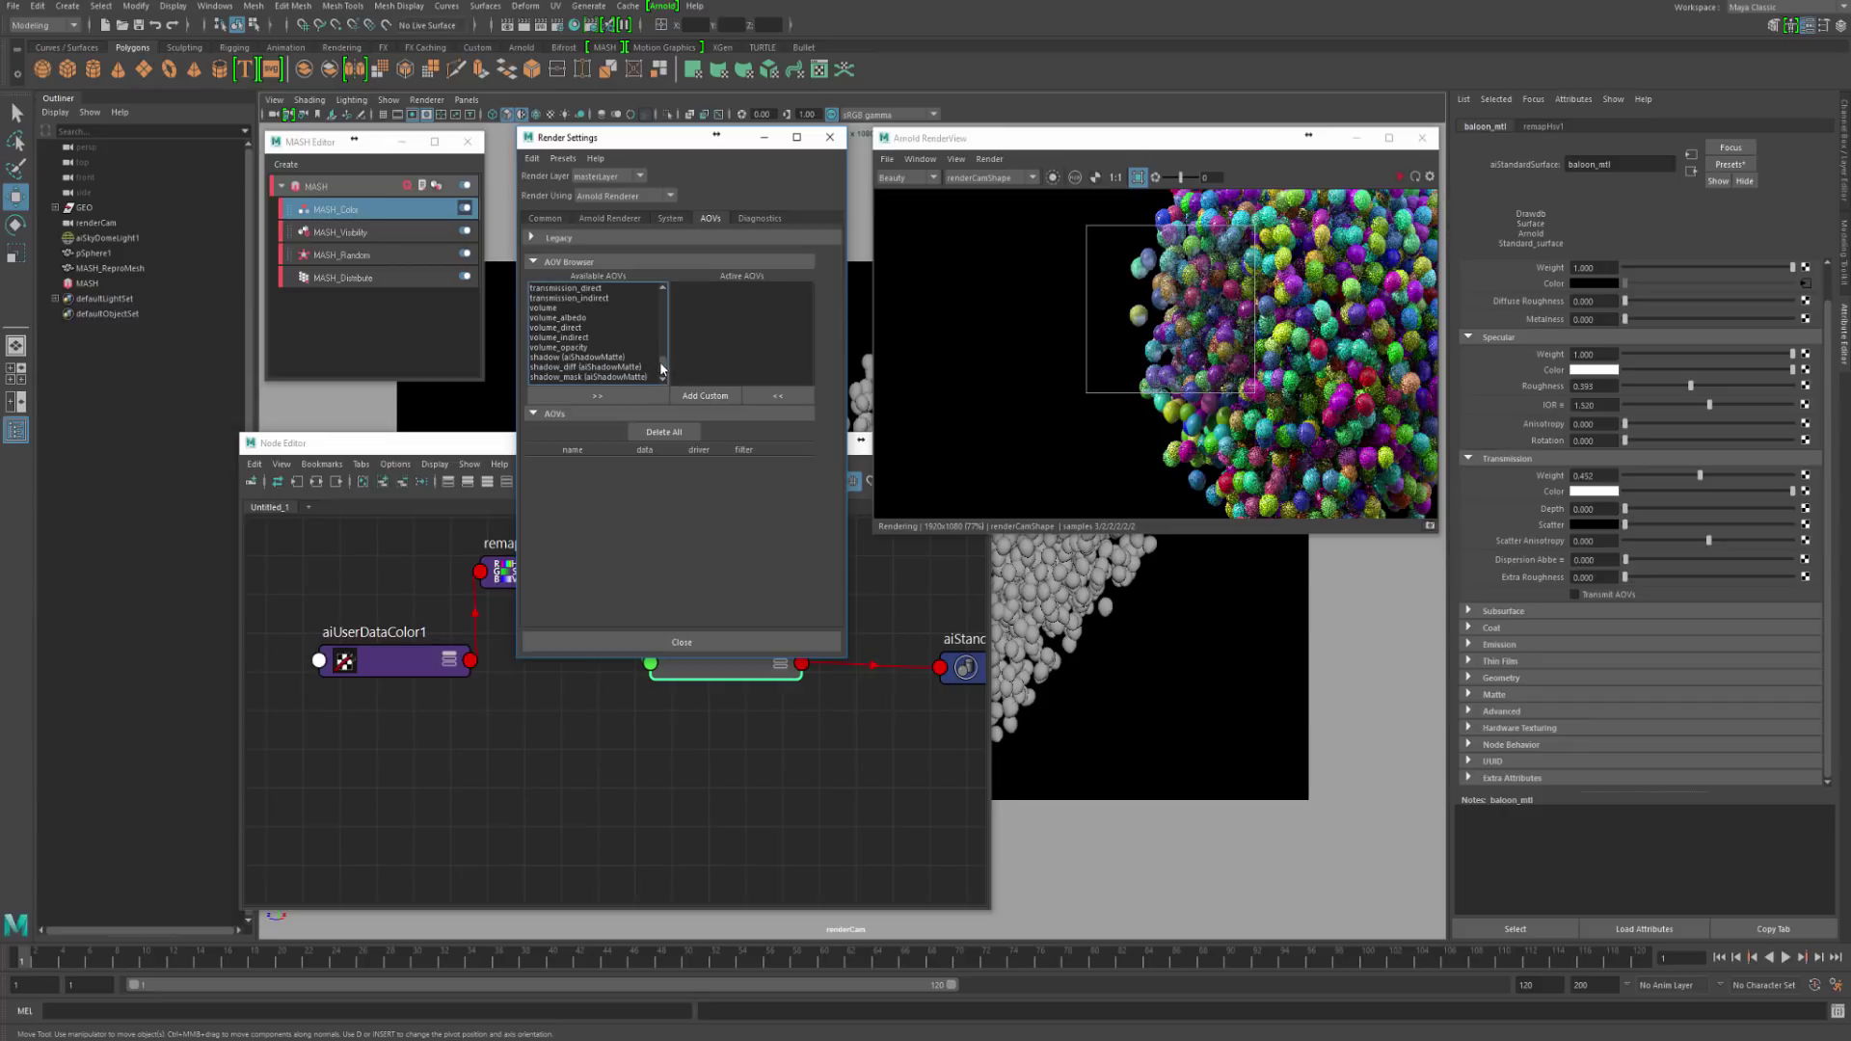
pyautogui.scroll(2, 661, 353)
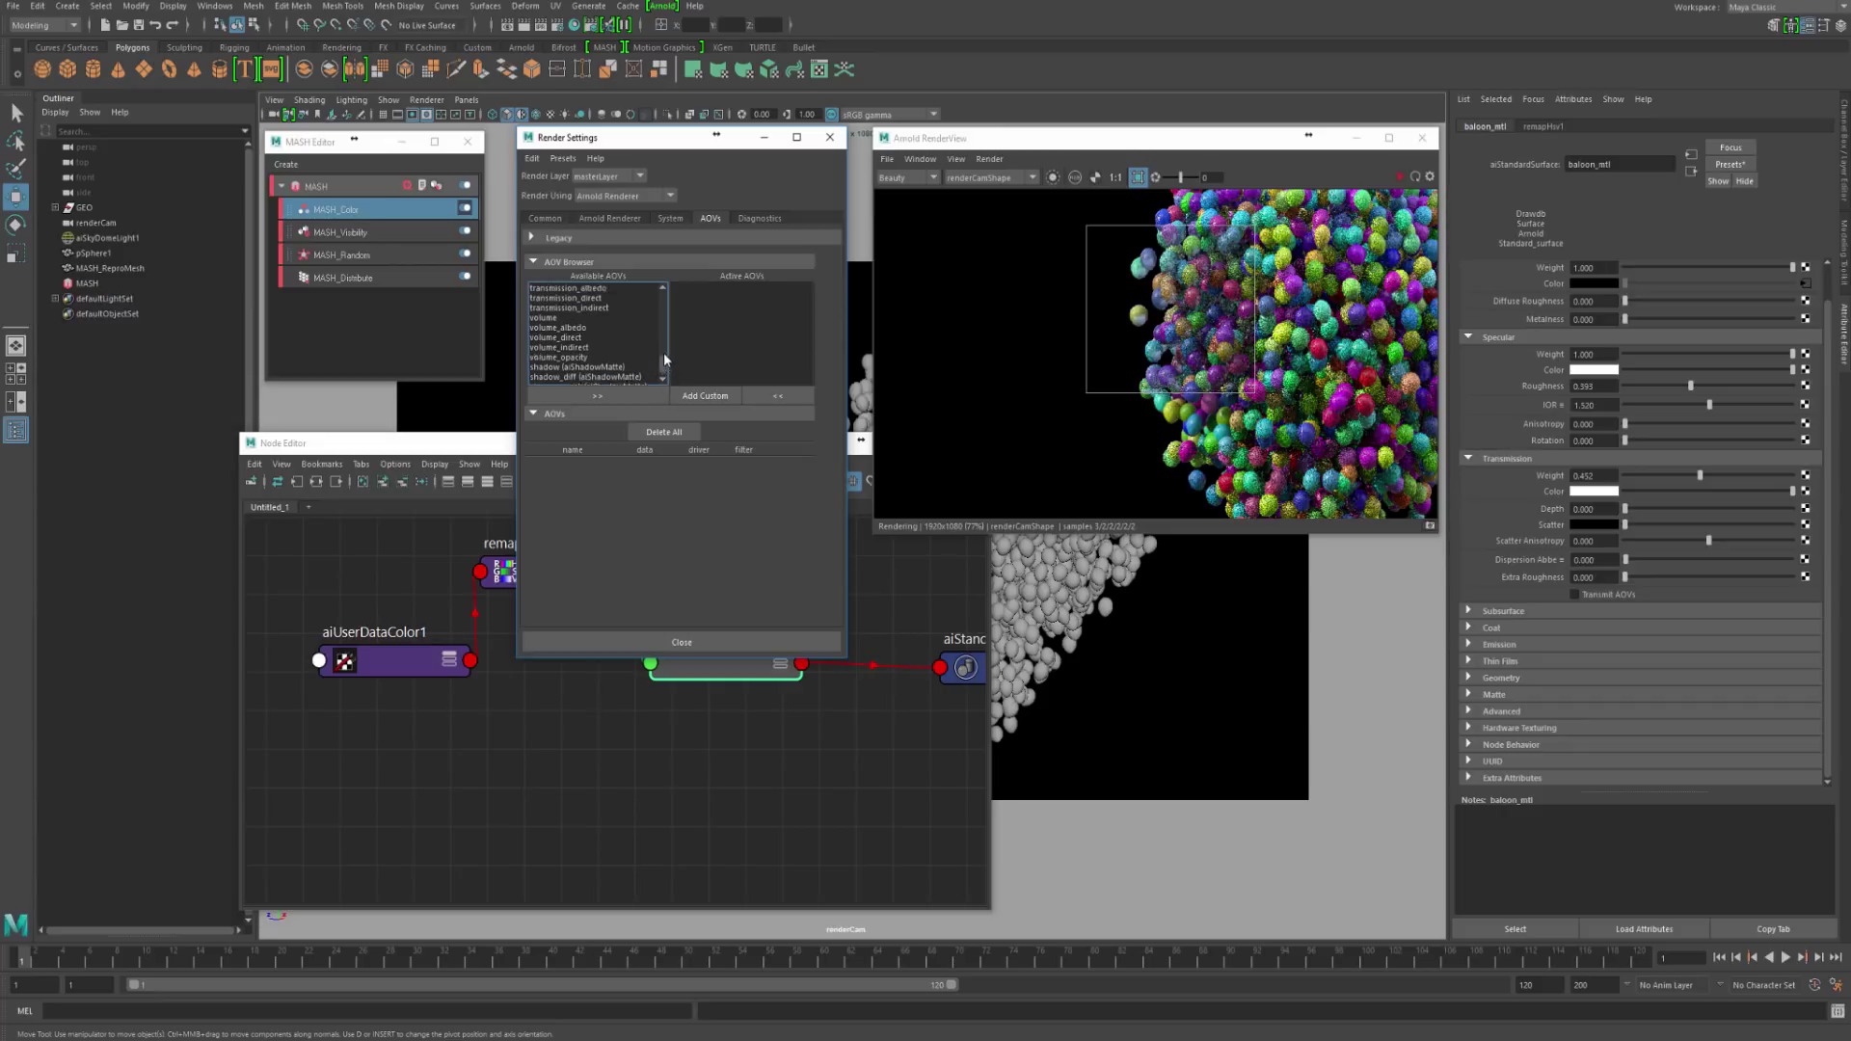
pyautogui.keyDown('ctrl'); pyautogui.click(554, 318); pyautogui.keyUp('ctrl')
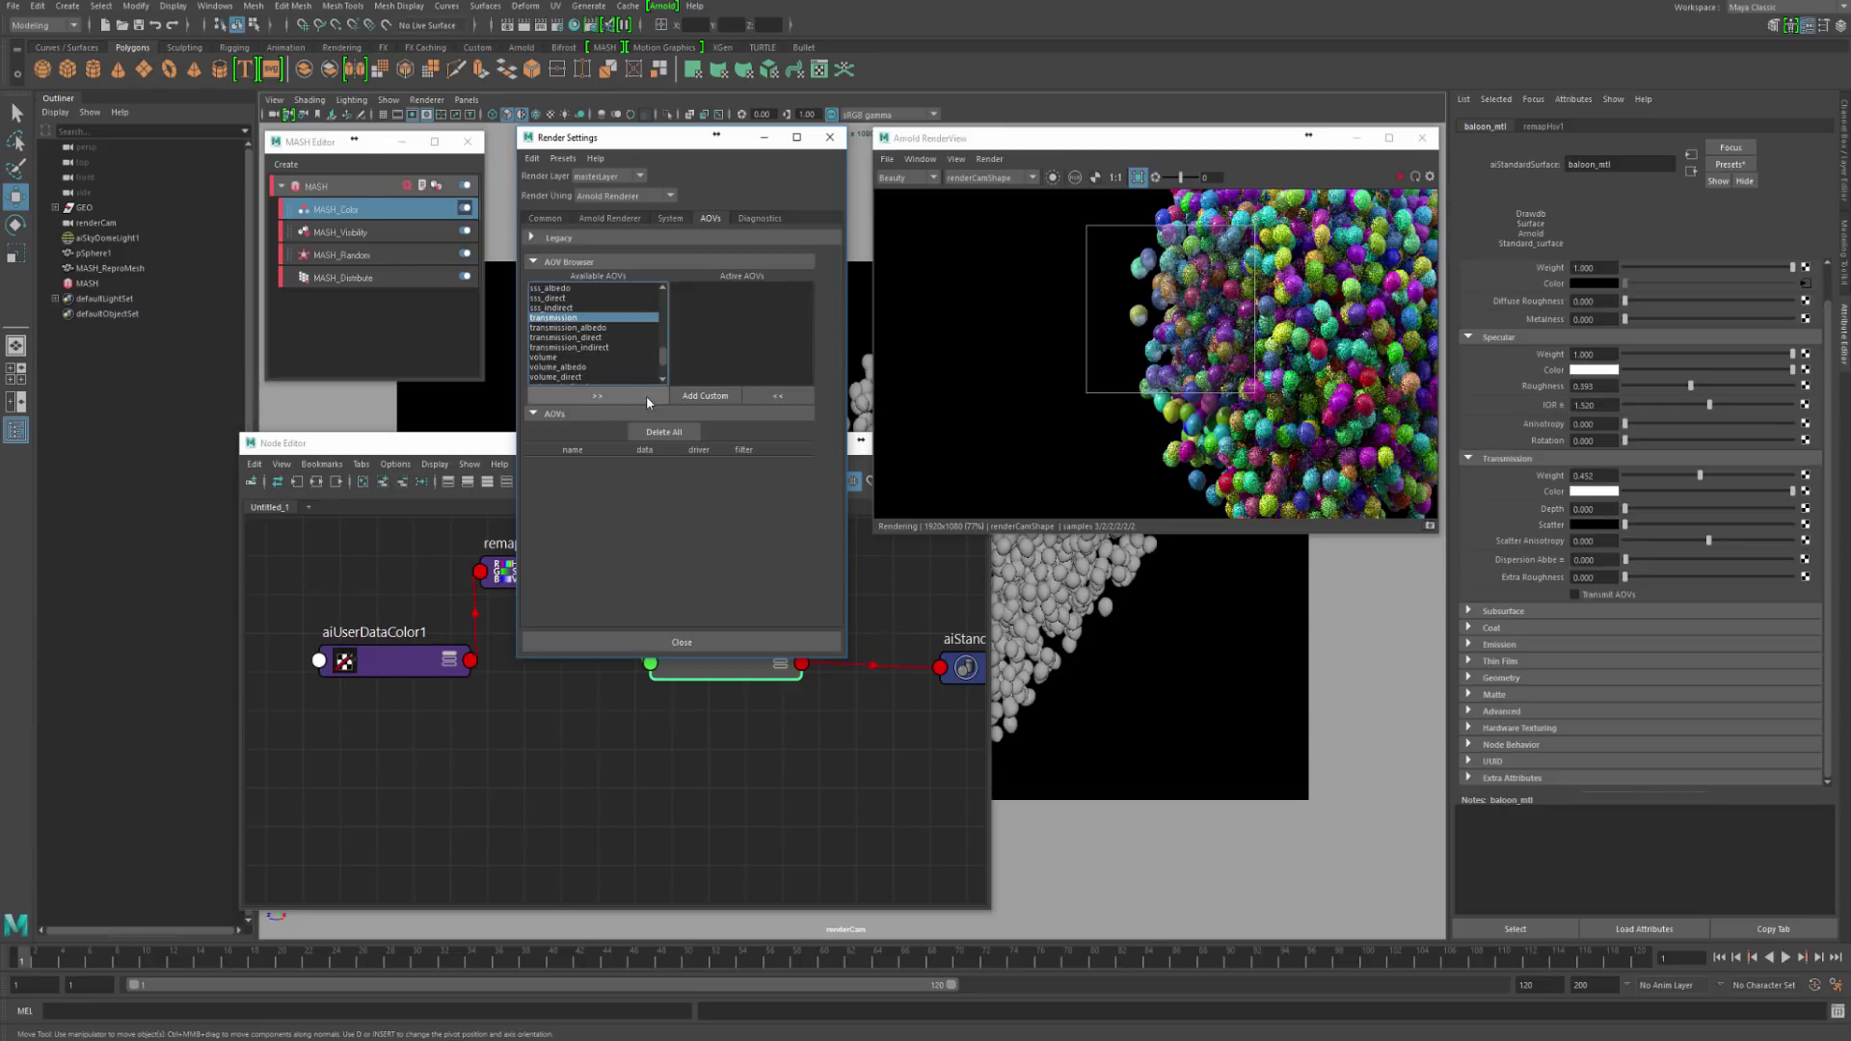
pyautogui.click(598, 395)
pyautogui.click(723, 287)
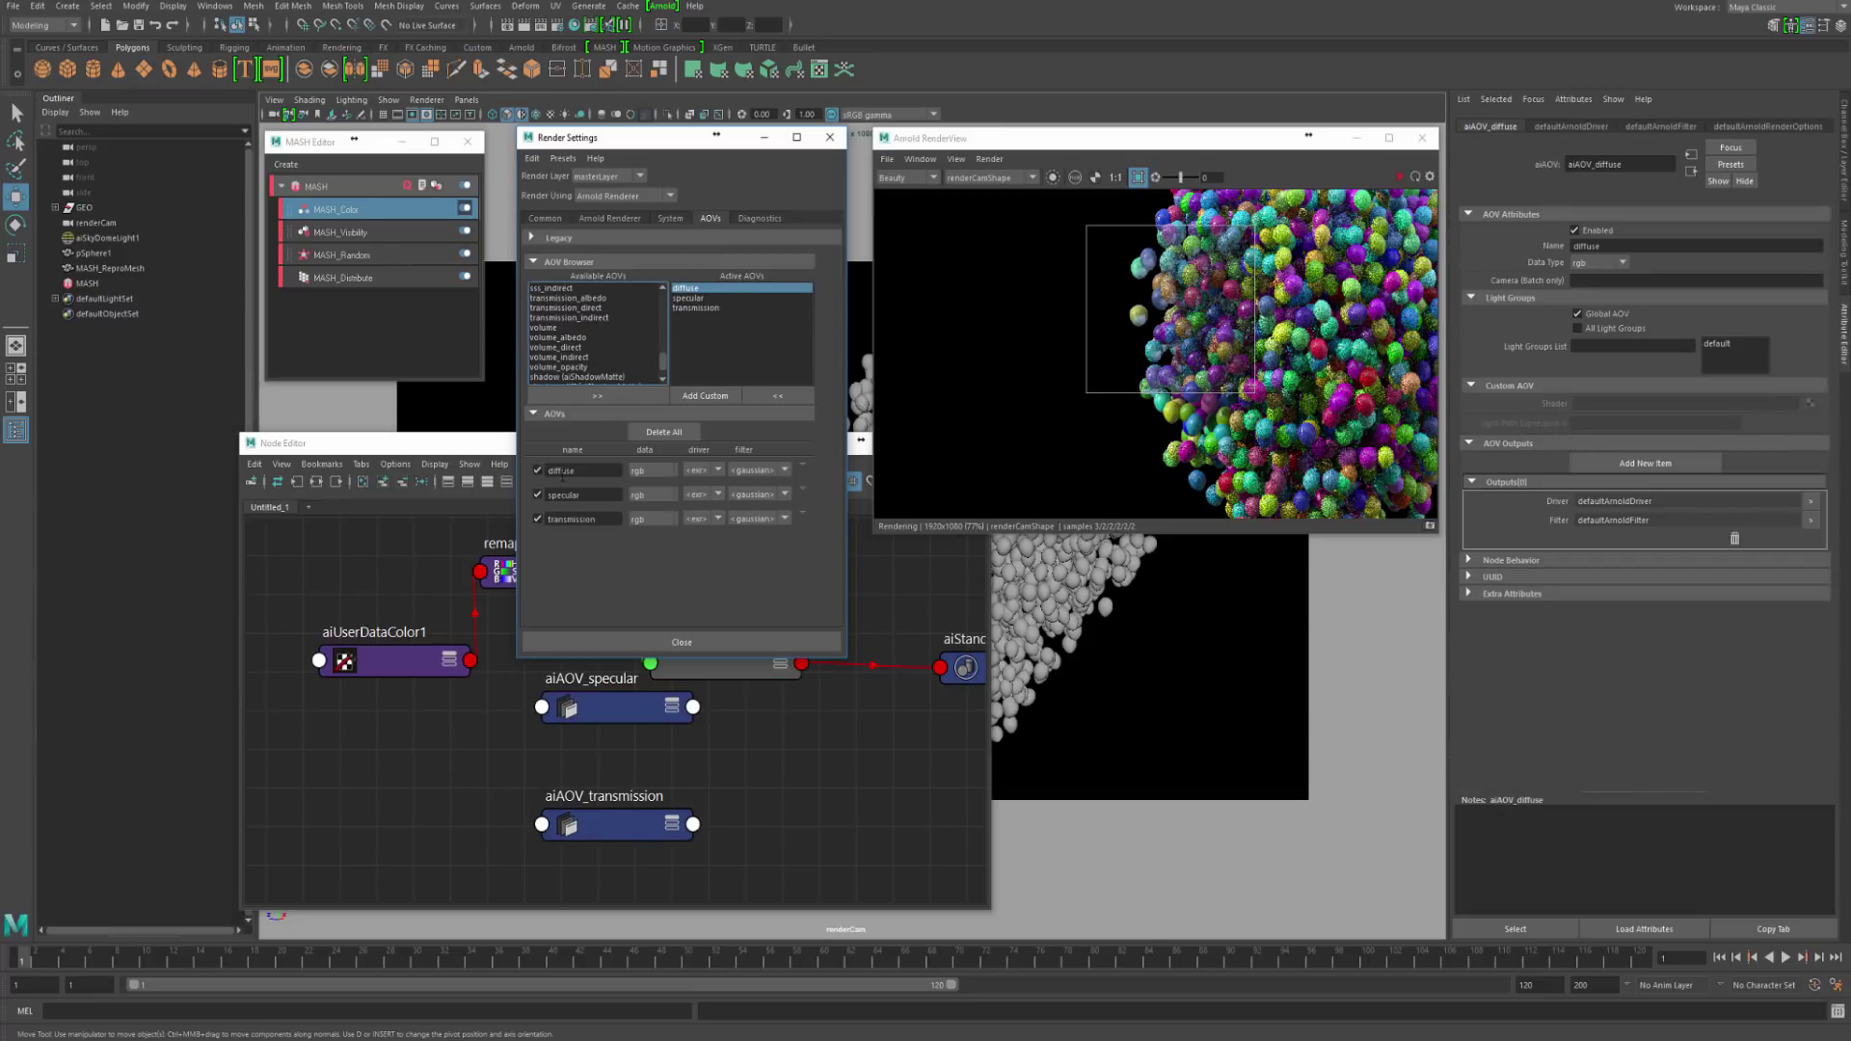
pyautogui.click(826, 142)
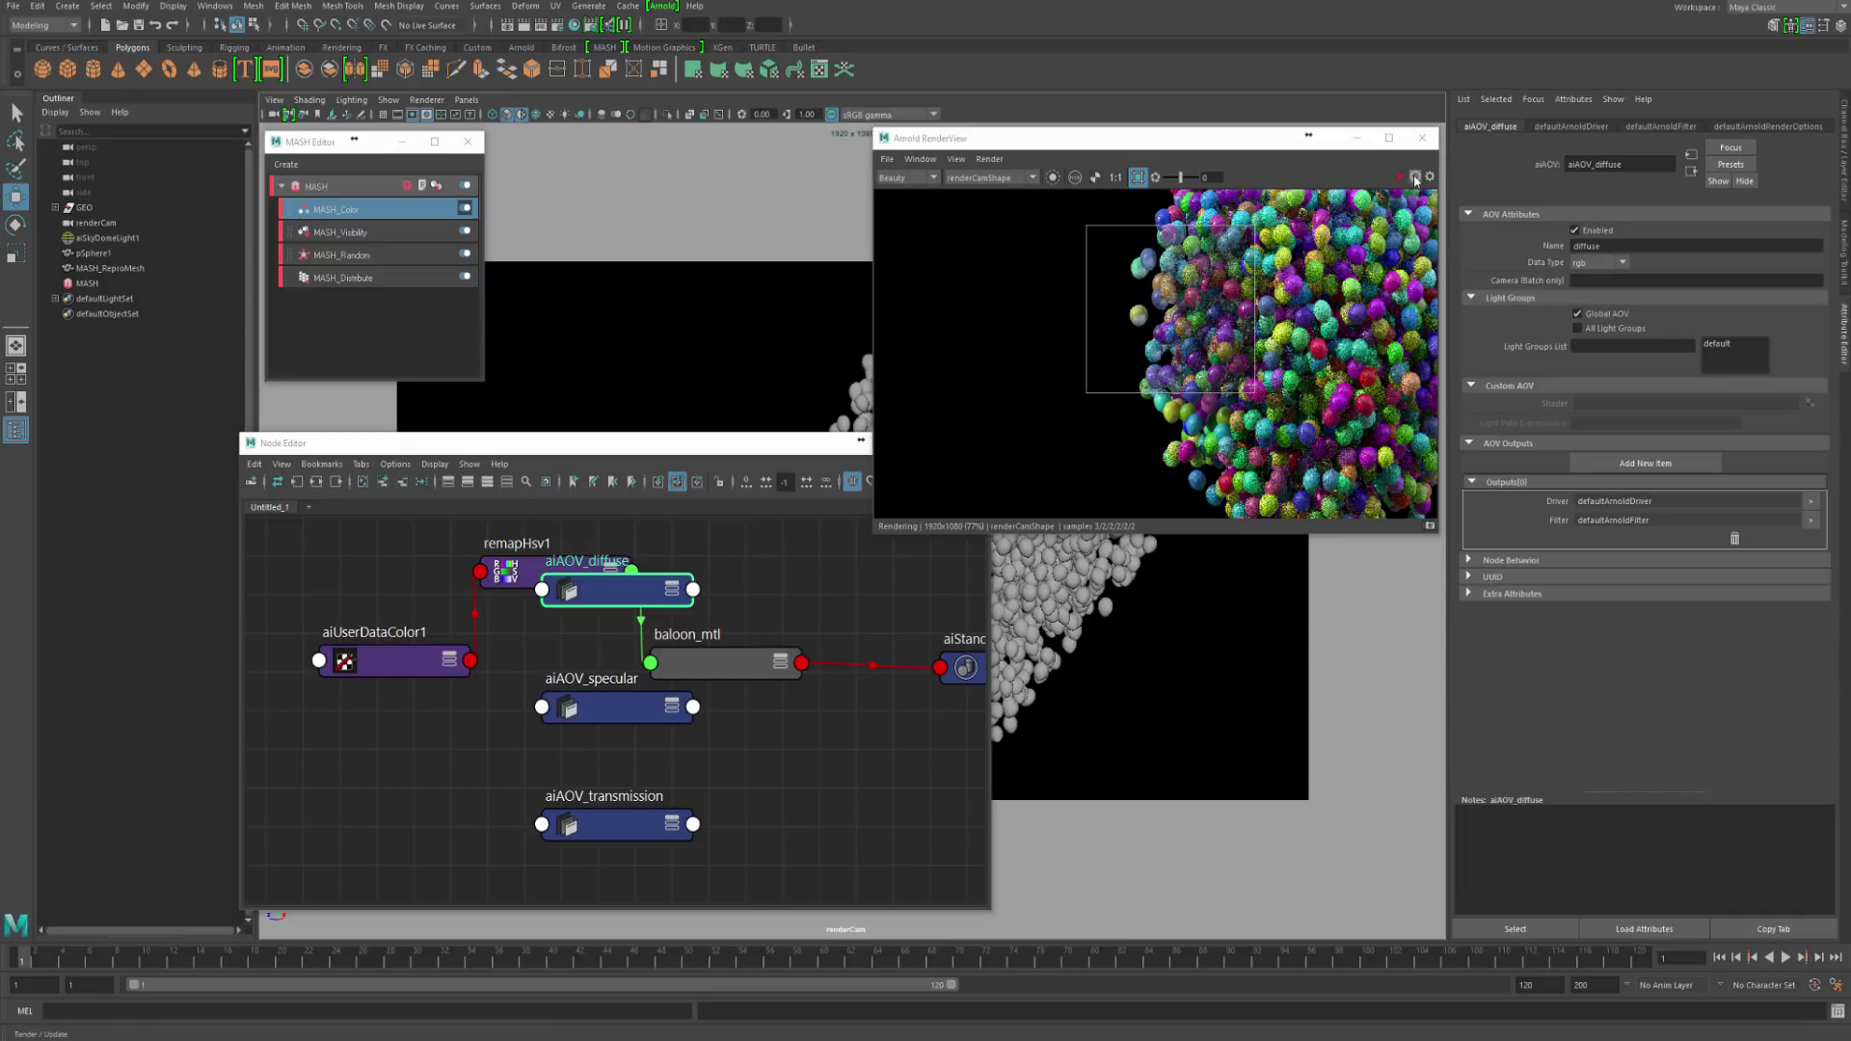
# Step: Compare the diffuse, specular and transmission AOVs of the cropped balloon area in the Arnold RenderView
pyautogui.click(913, 177)
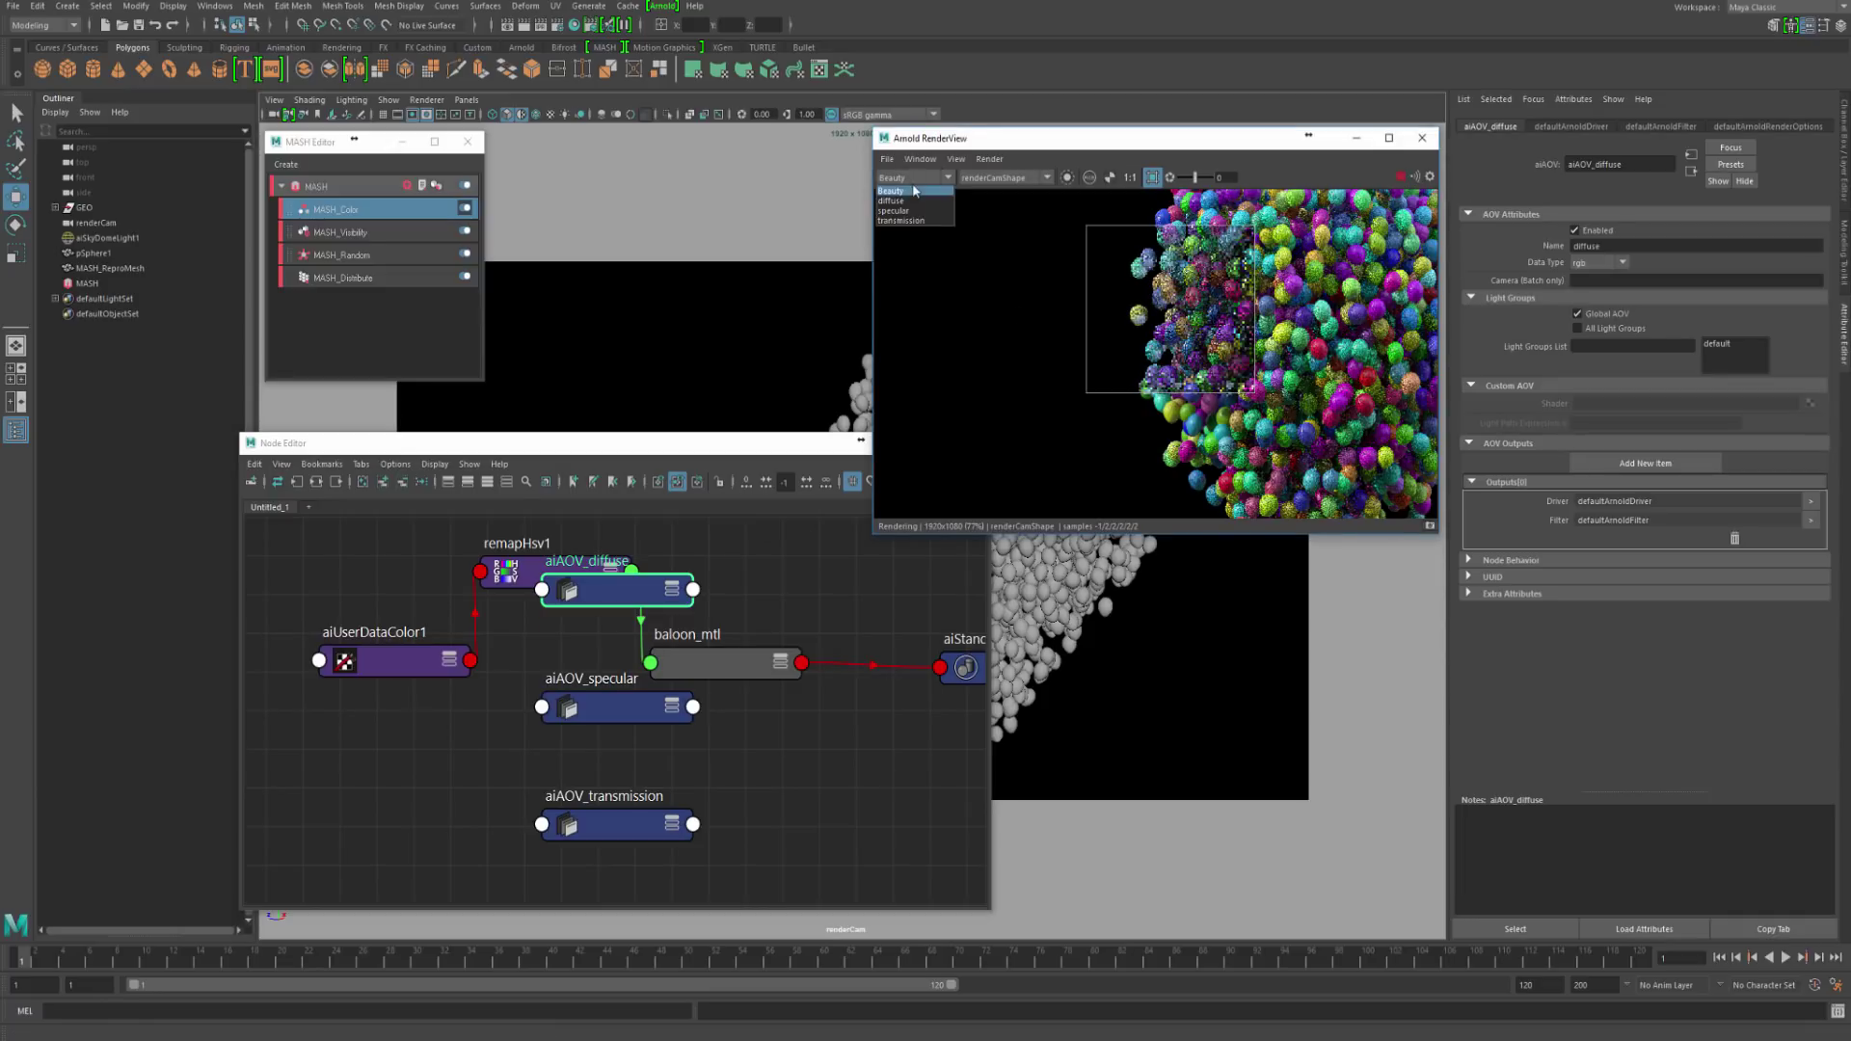
pyautogui.click(907, 200)
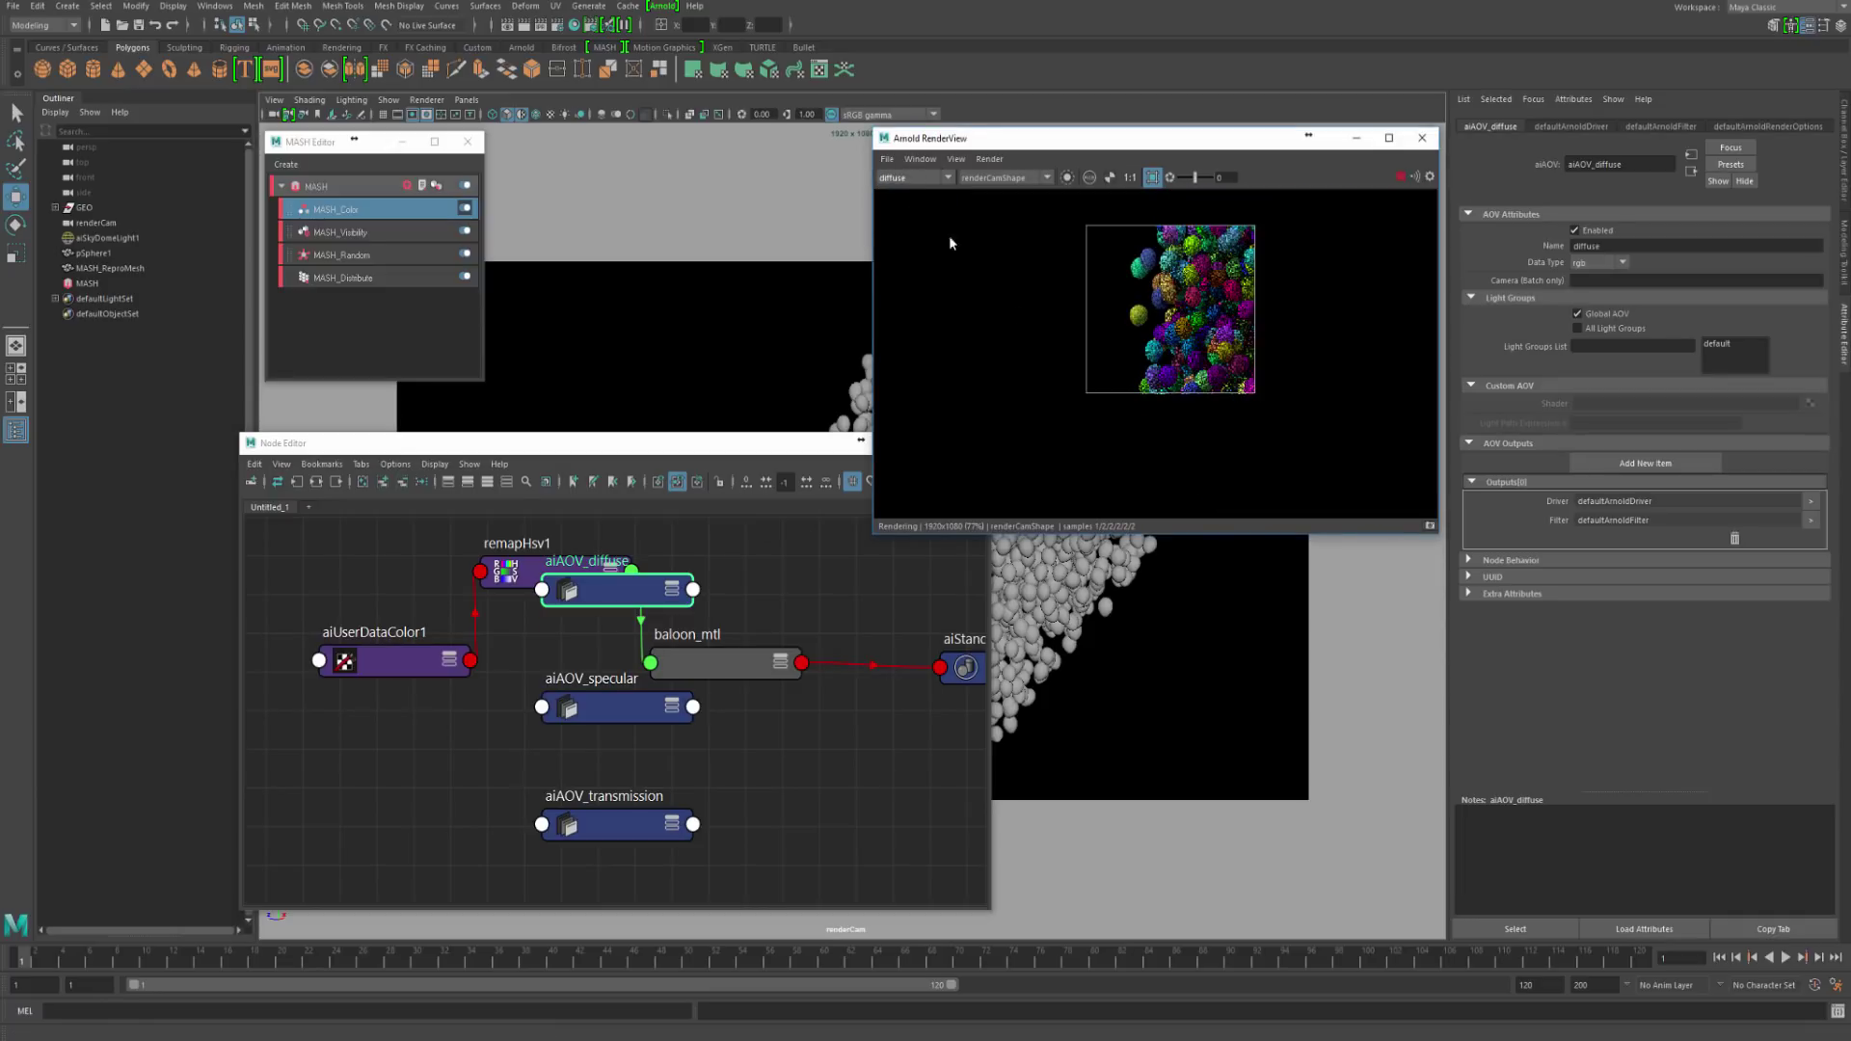
pyautogui.click(913, 177)
pyautogui.click(907, 212)
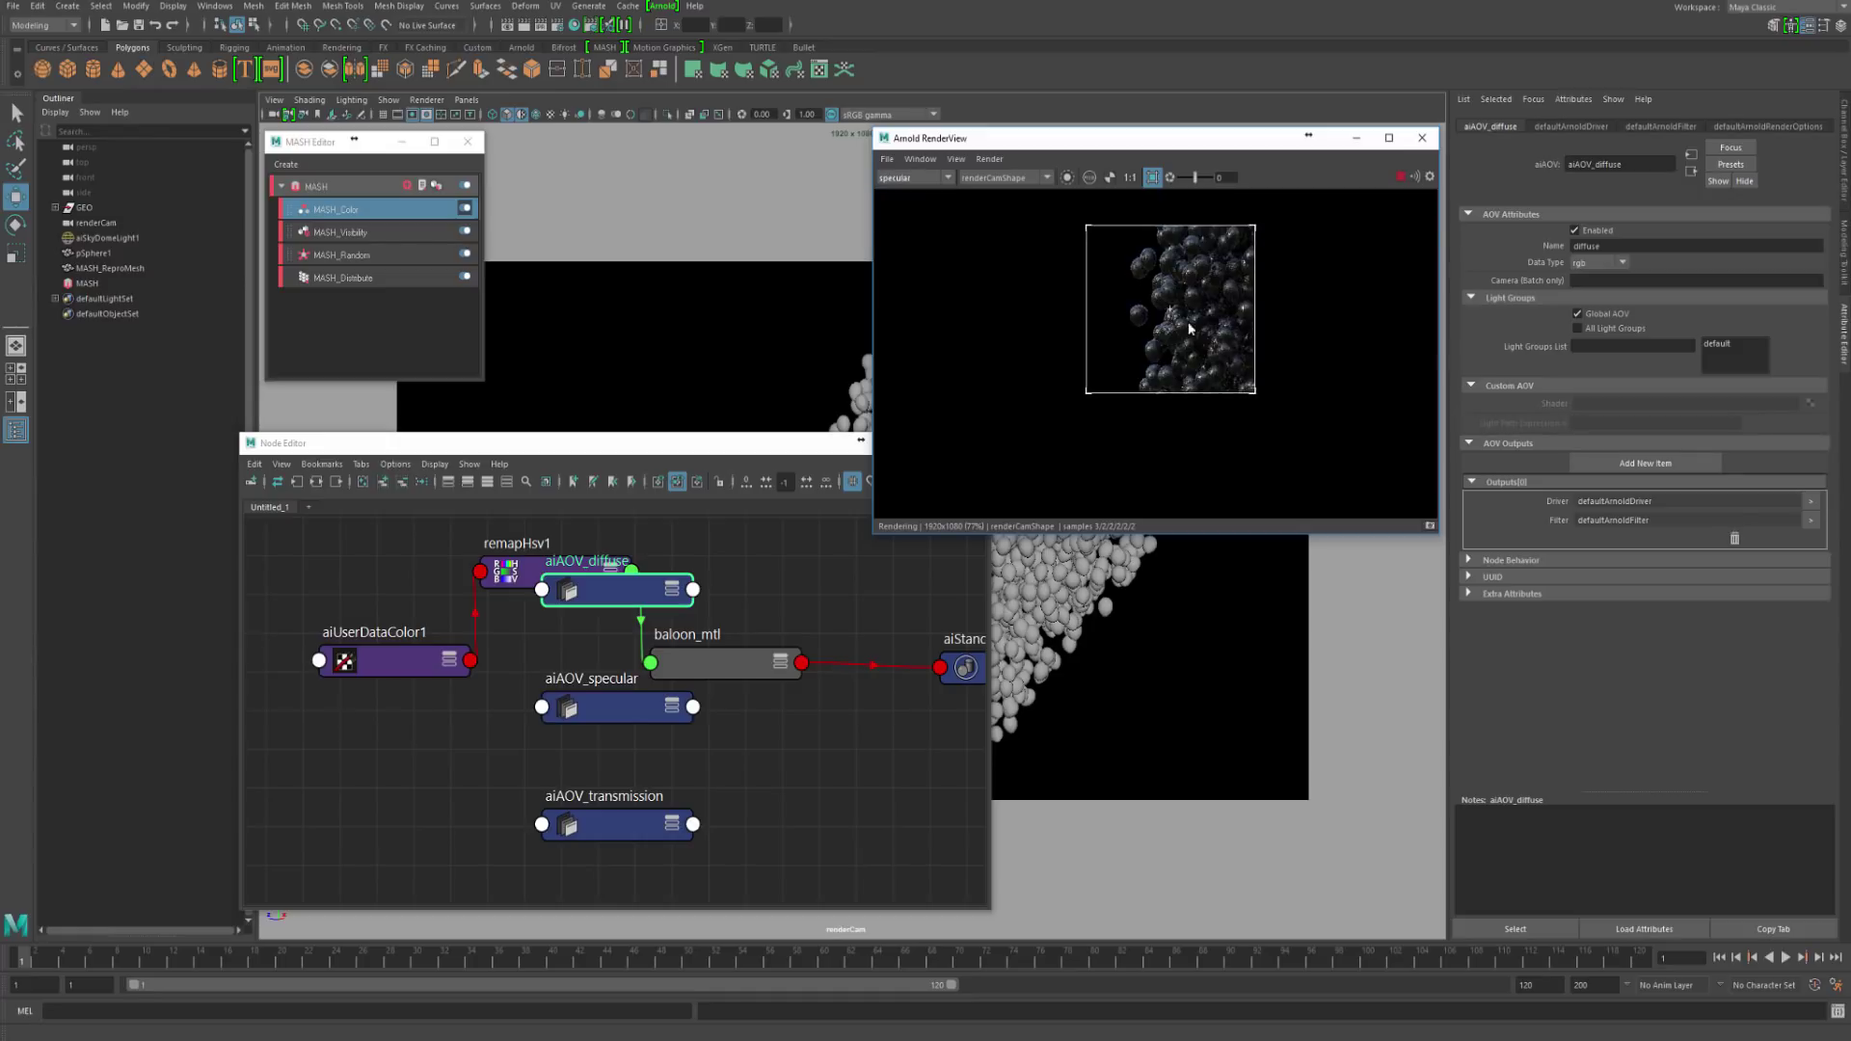
pyautogui.click(916, 177)
pyautogui.click(886, 222)
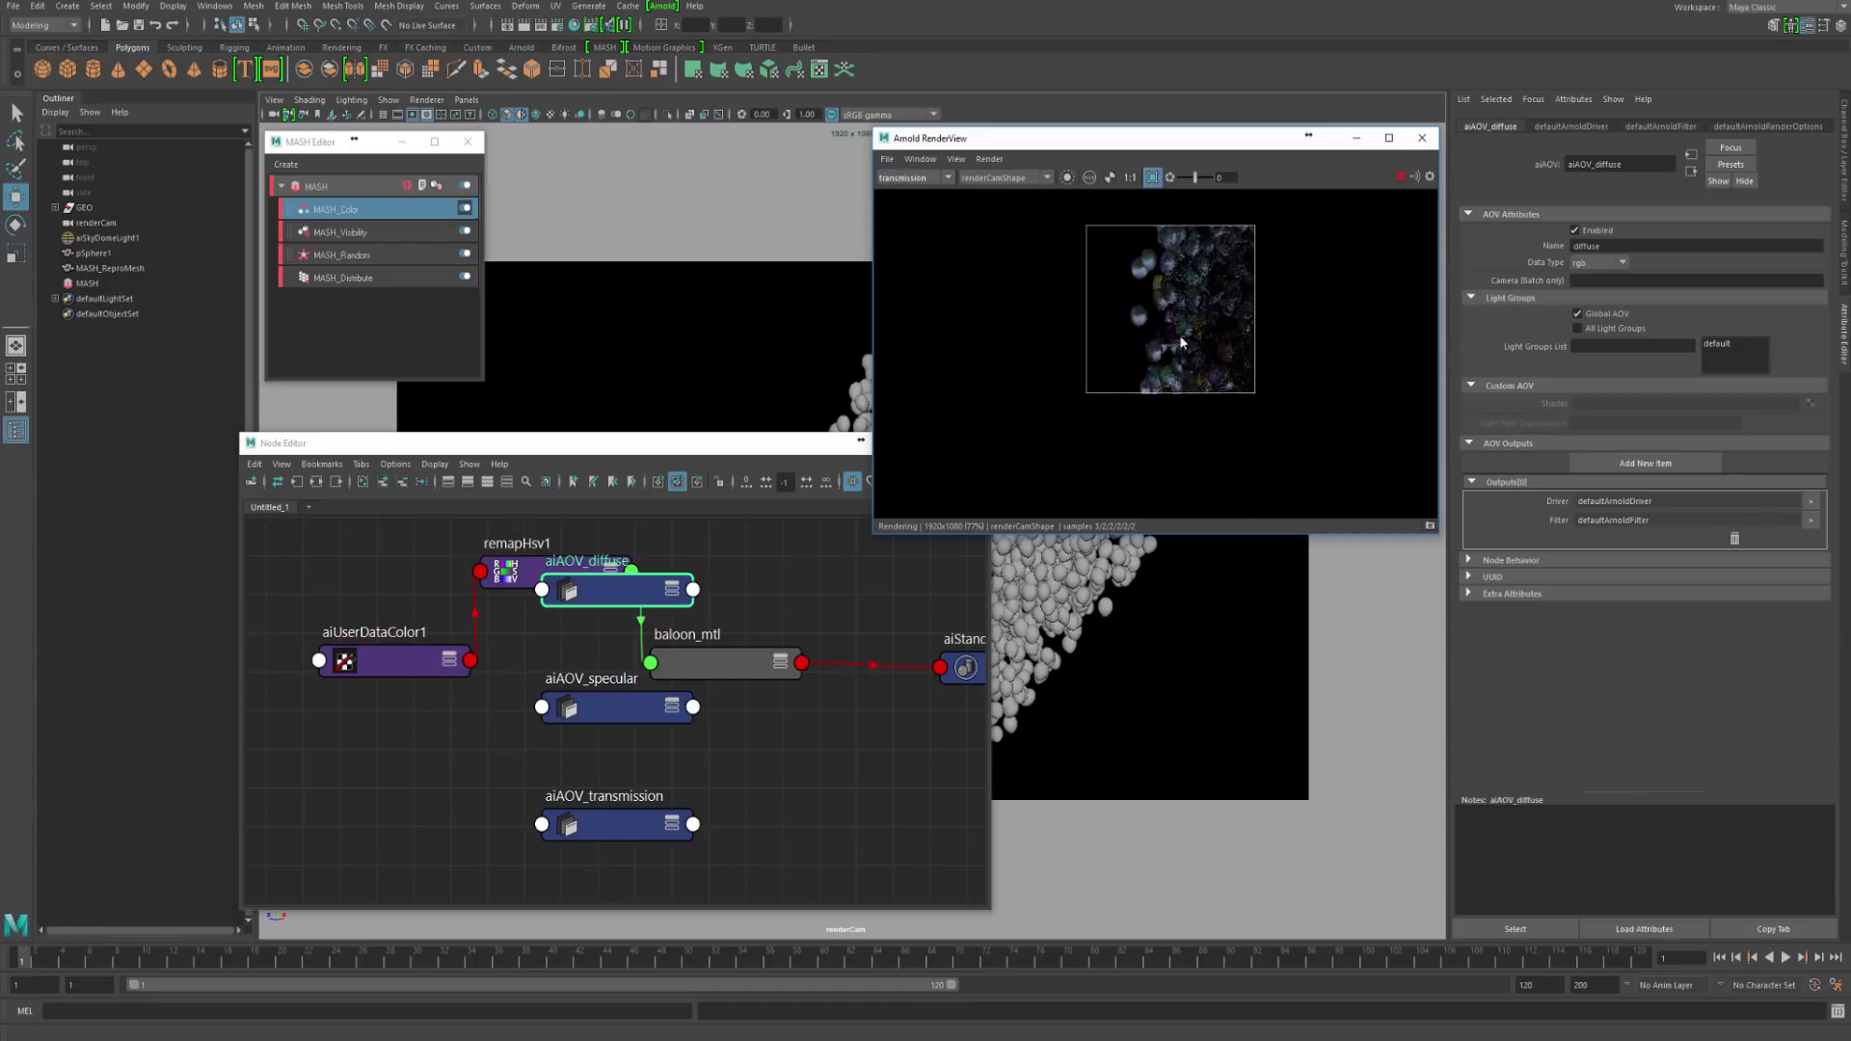
pyautogui.moveTo(1180, 301)
pyautogui.mouseDown()
pyautogui.moveTo(1124, 320)
pyautogui.moveTo(1172, 326)
pyautogui.mouseUp()
pyautogui.moveTo(1173, 326); pyautogui.dragTo(1207, 337, button='middle')
# Step: Examine the specular, diffuse and transmission AOVs of the balloons up close, and return the render view to Beauty
pyautogui.click(906, 178)
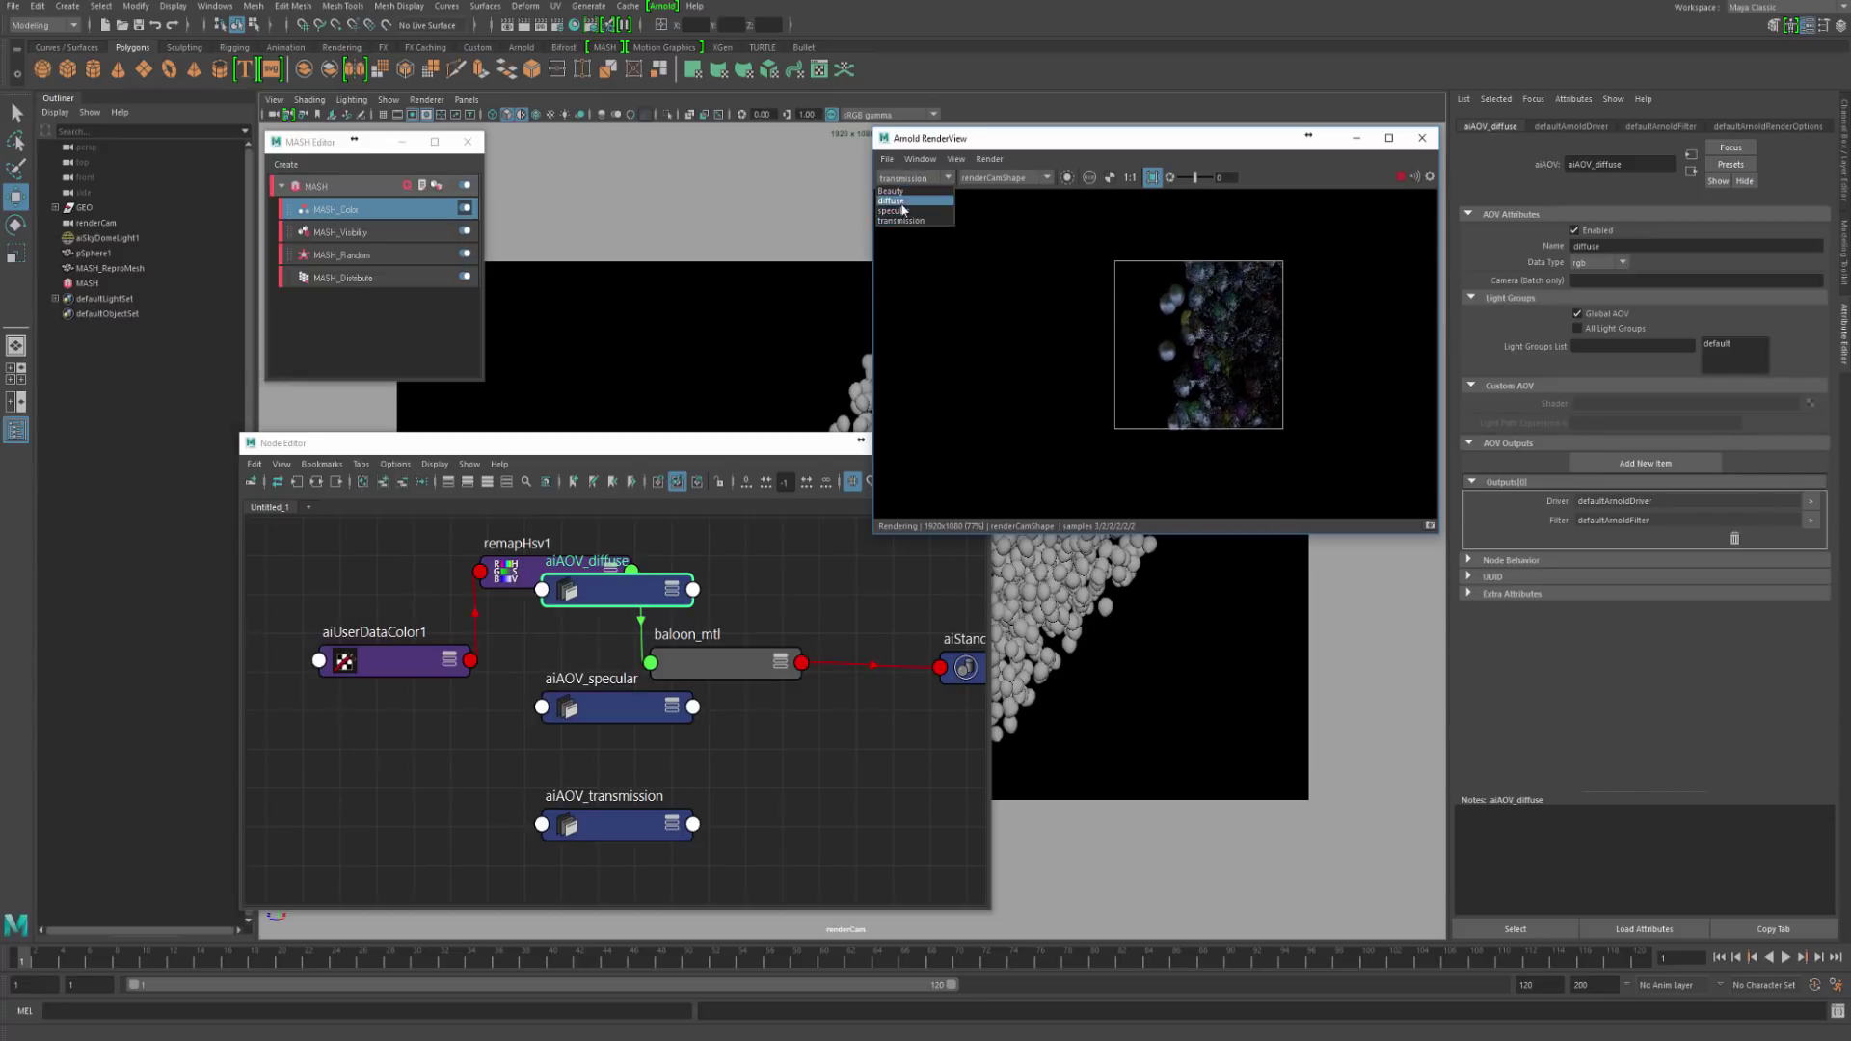
pyautogui.click(898, 212)
pyautogui.scroll(4, 1185, 370)
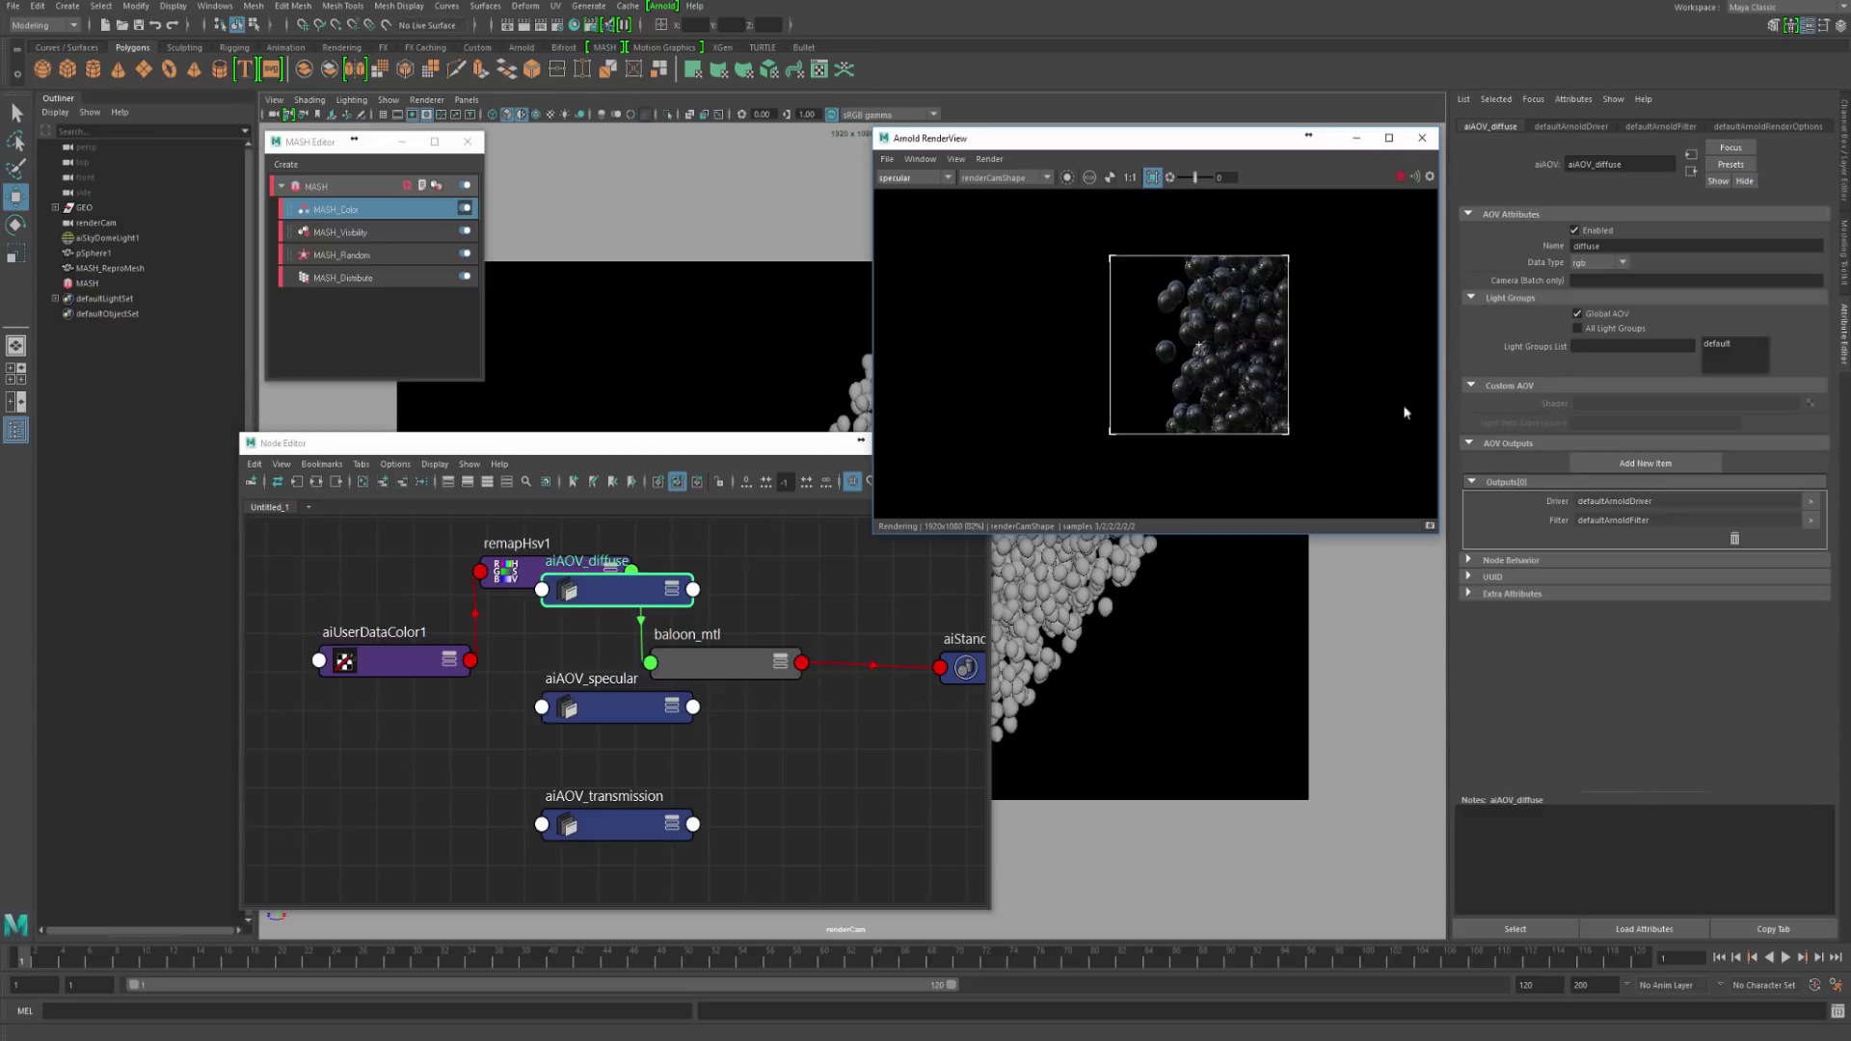
pyautogui.scroll(4, 1253, 343)
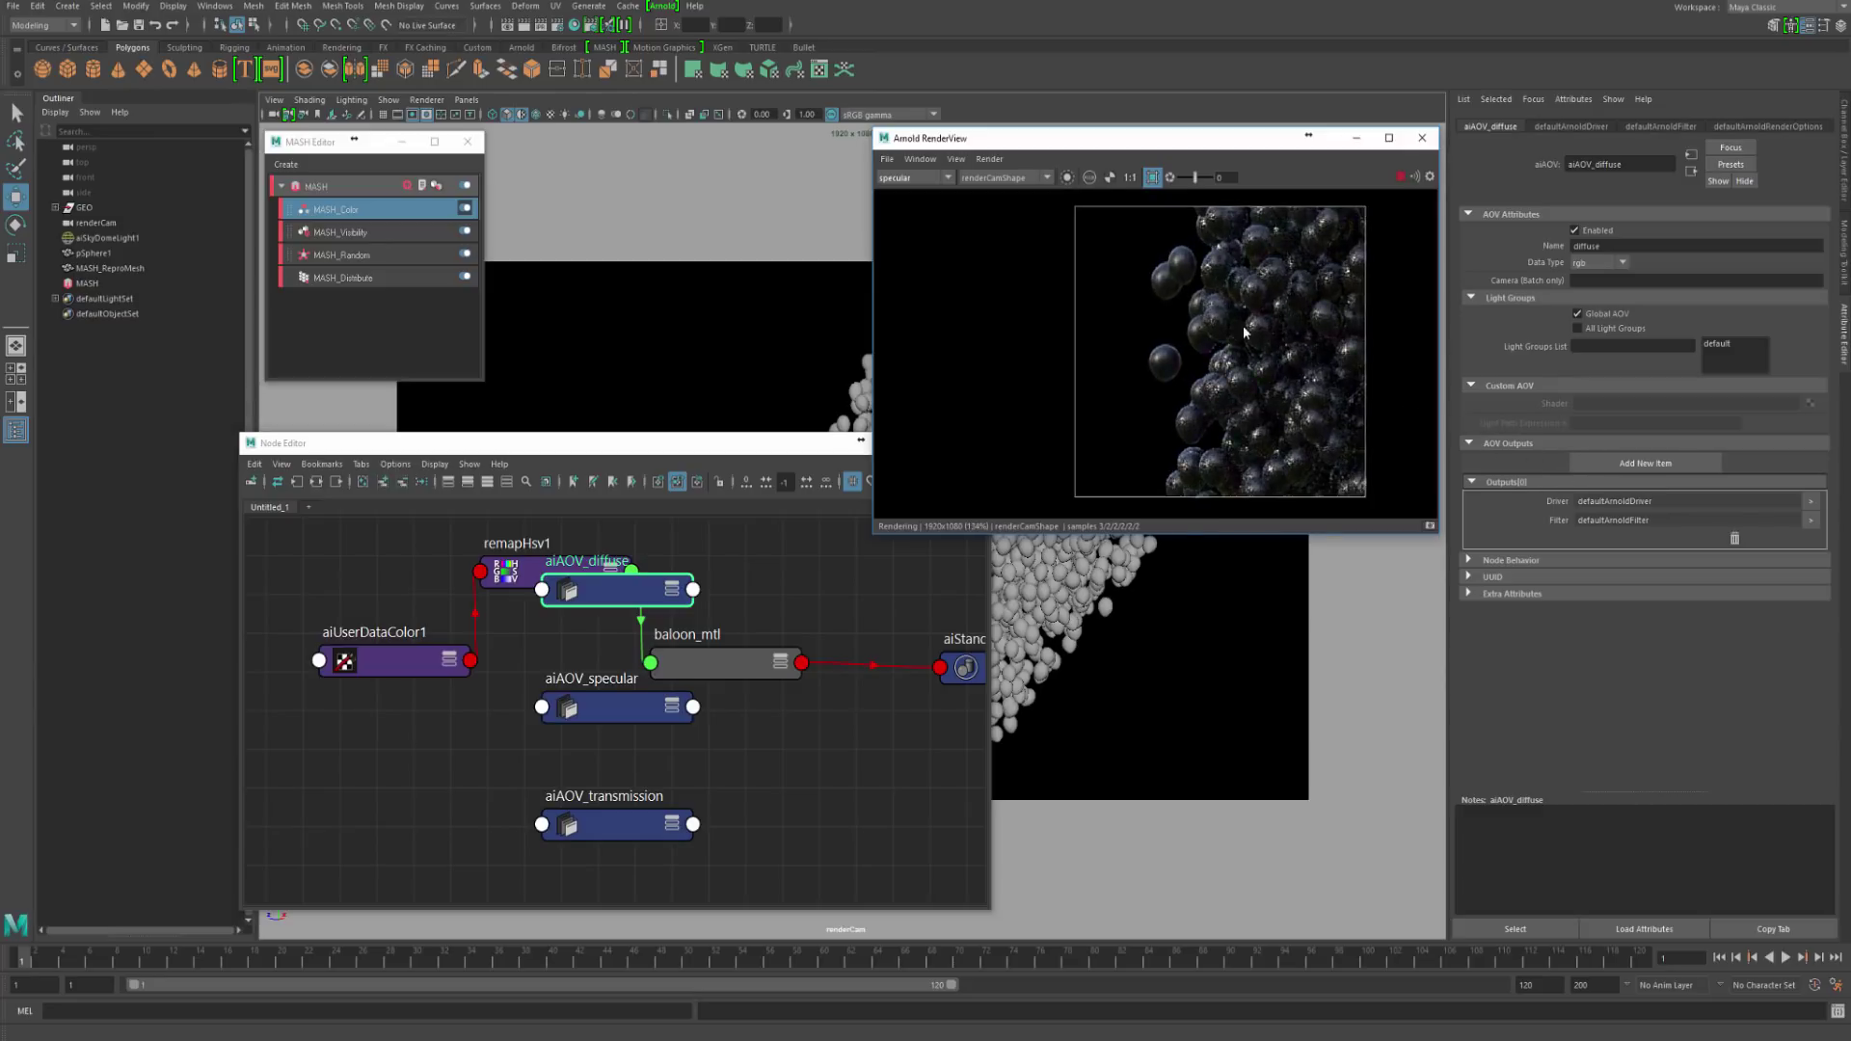
pyautogui.click(923, 178)
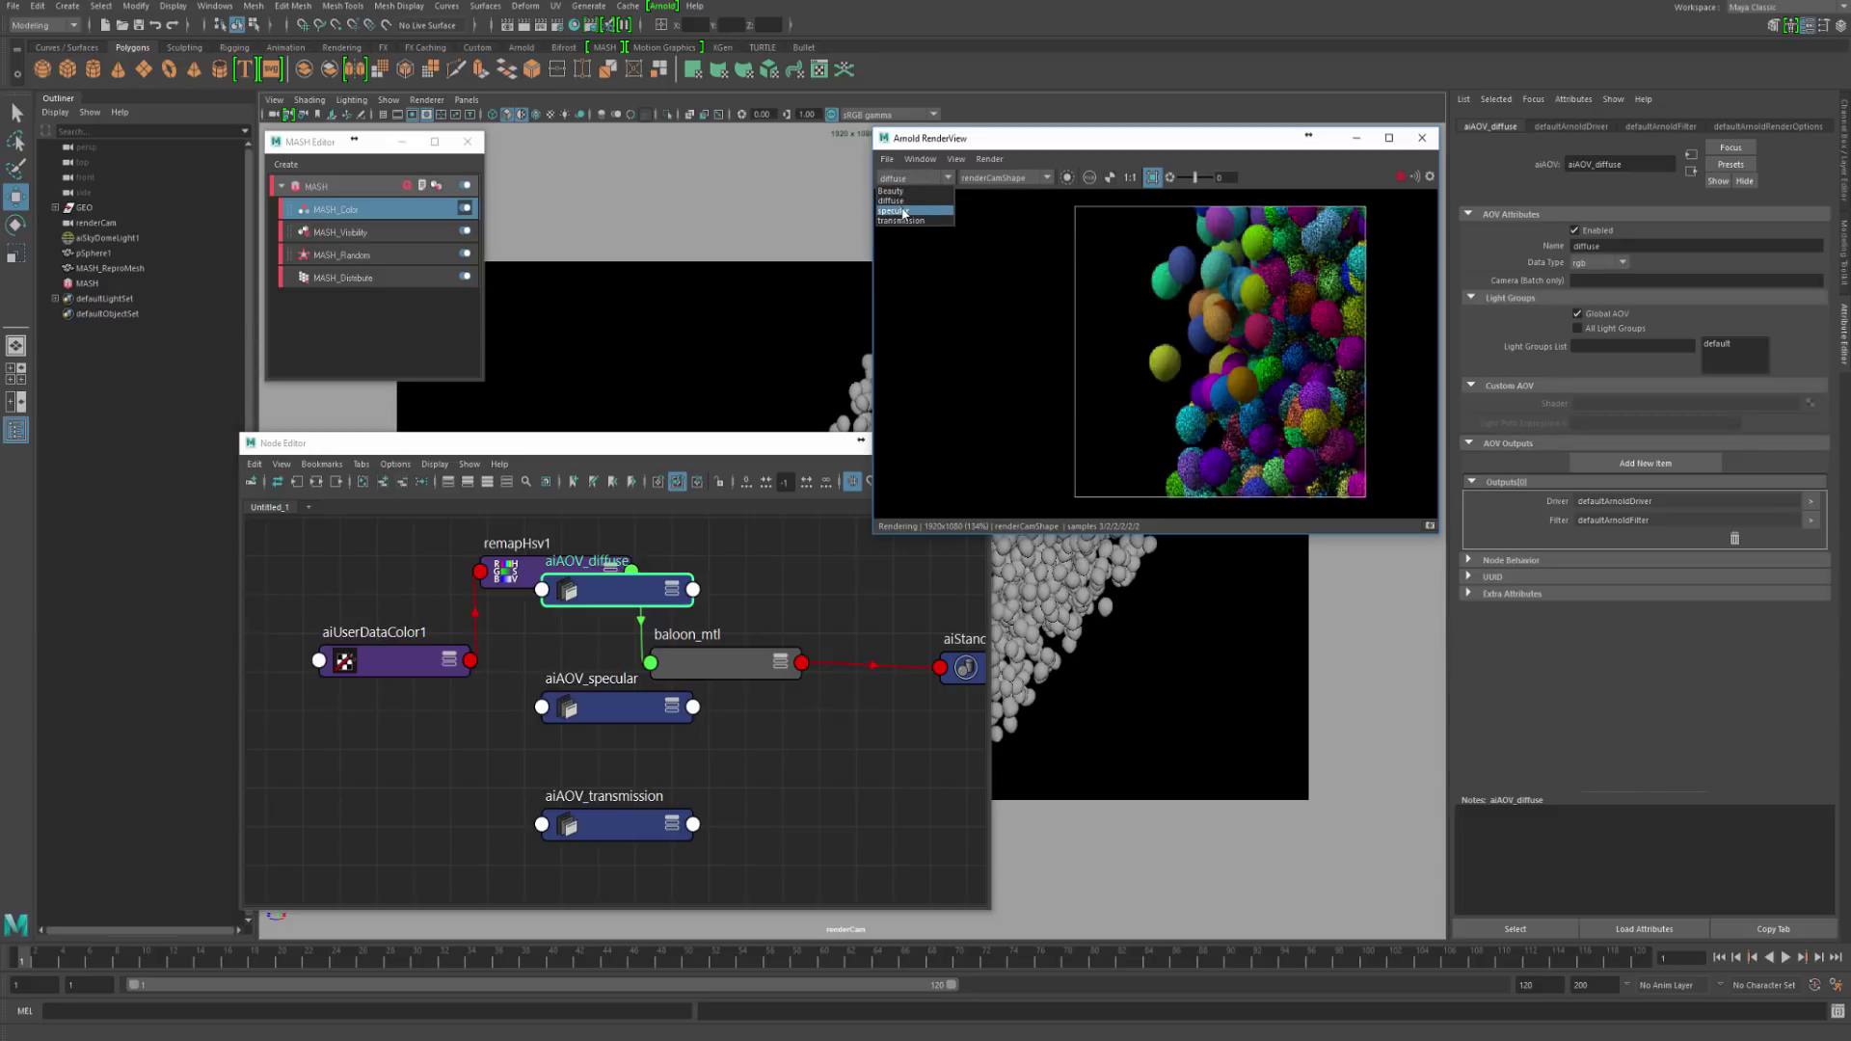
pyautogui.click(903, 211)
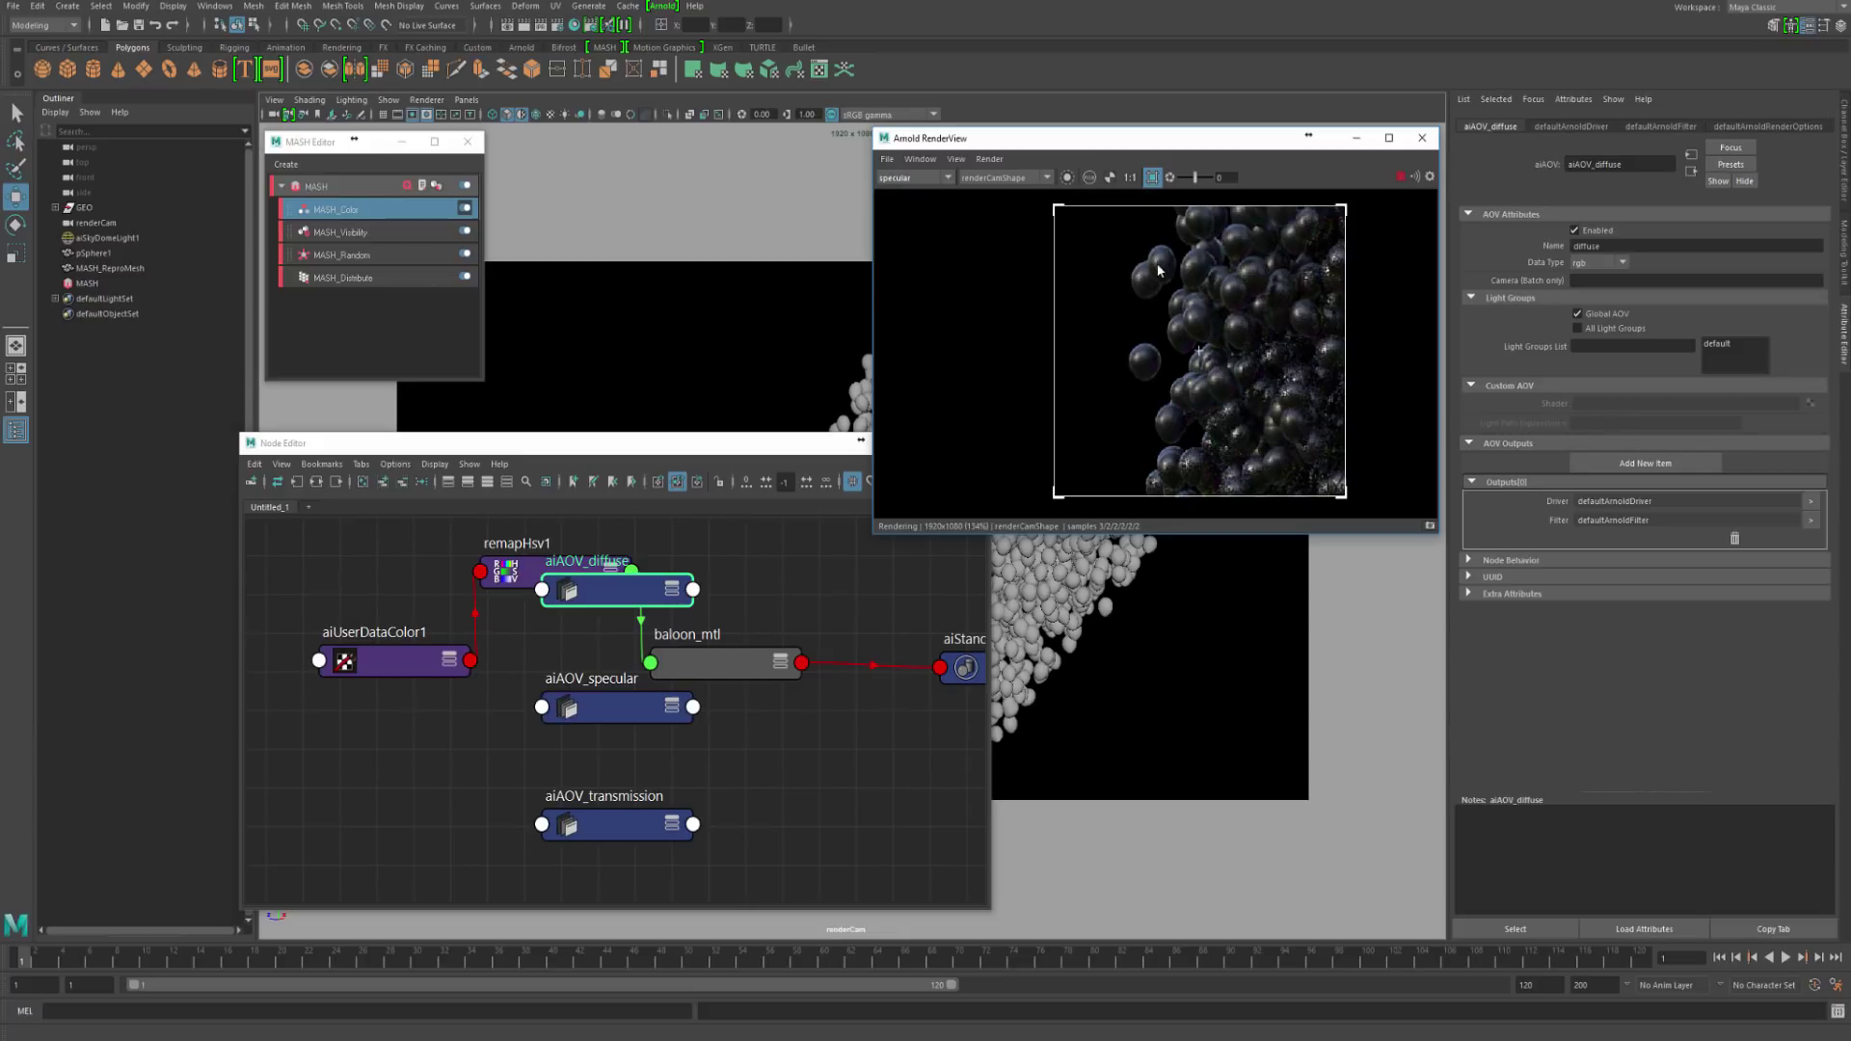
pyautogui.click(907, 179)
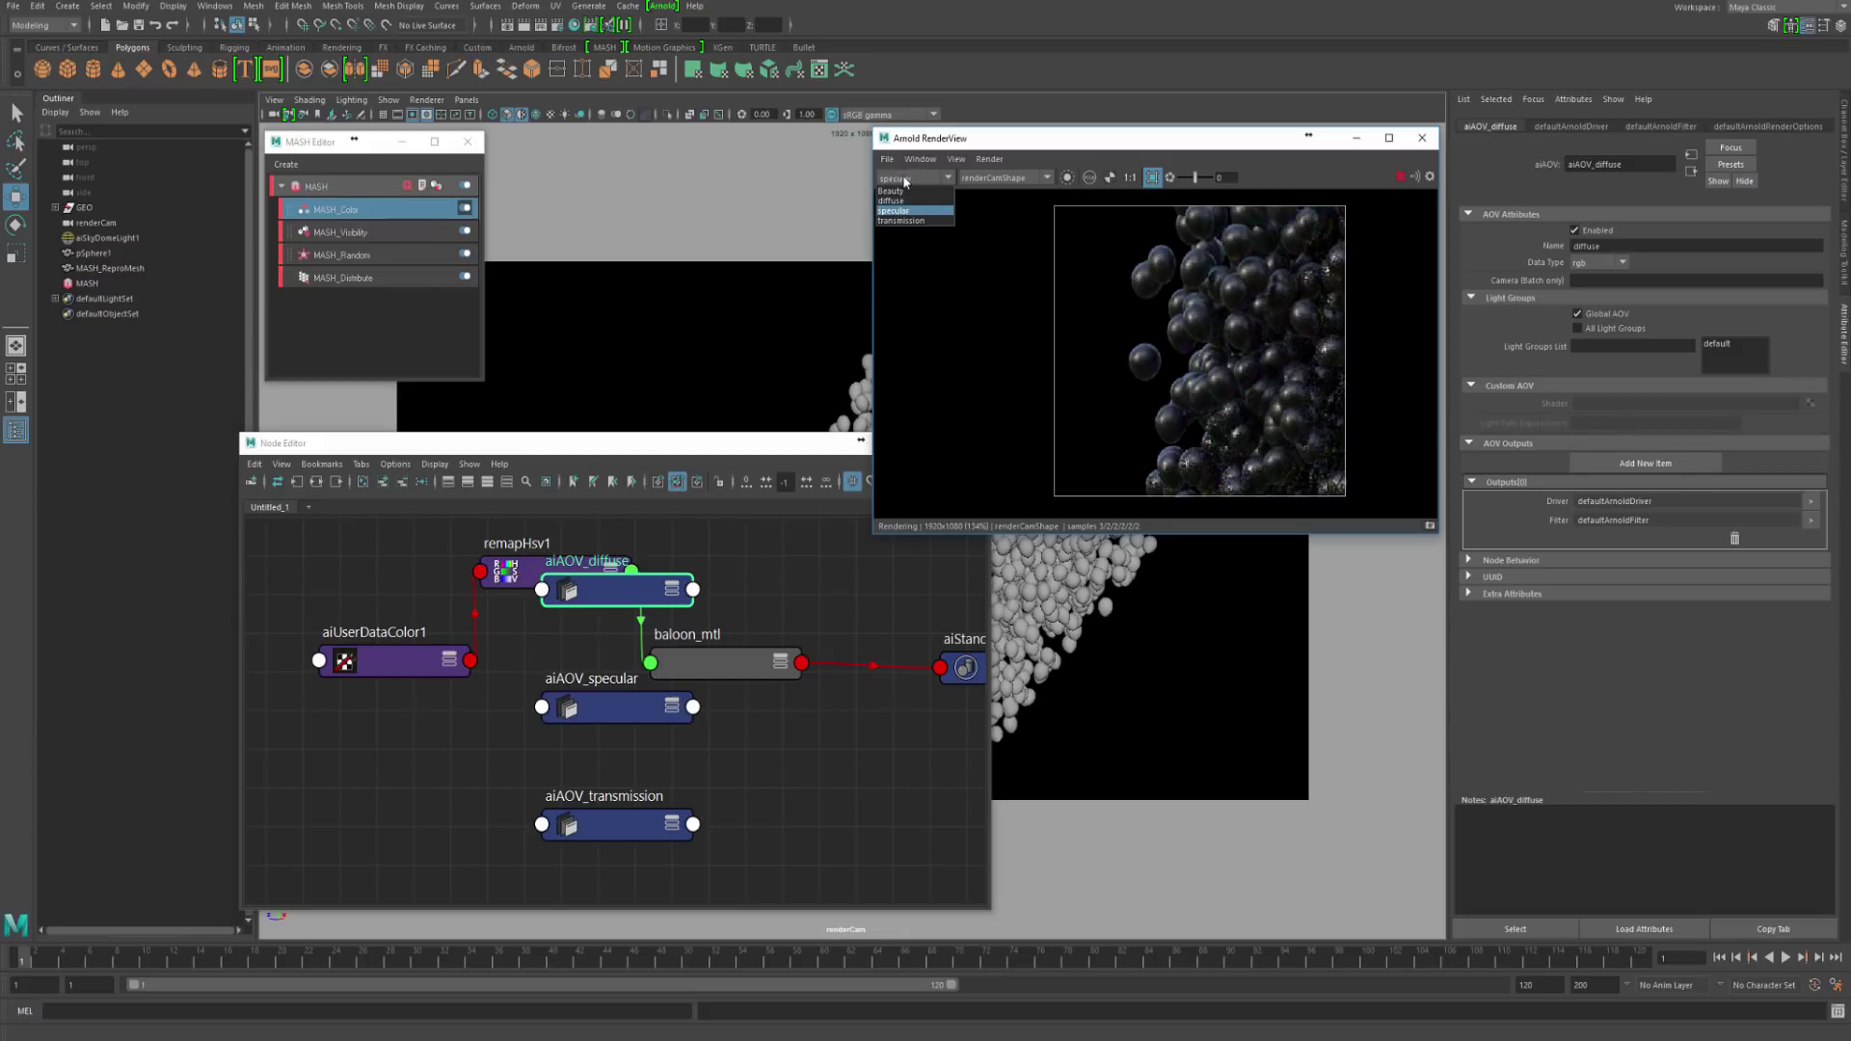
pyautogui.click(910, 221)
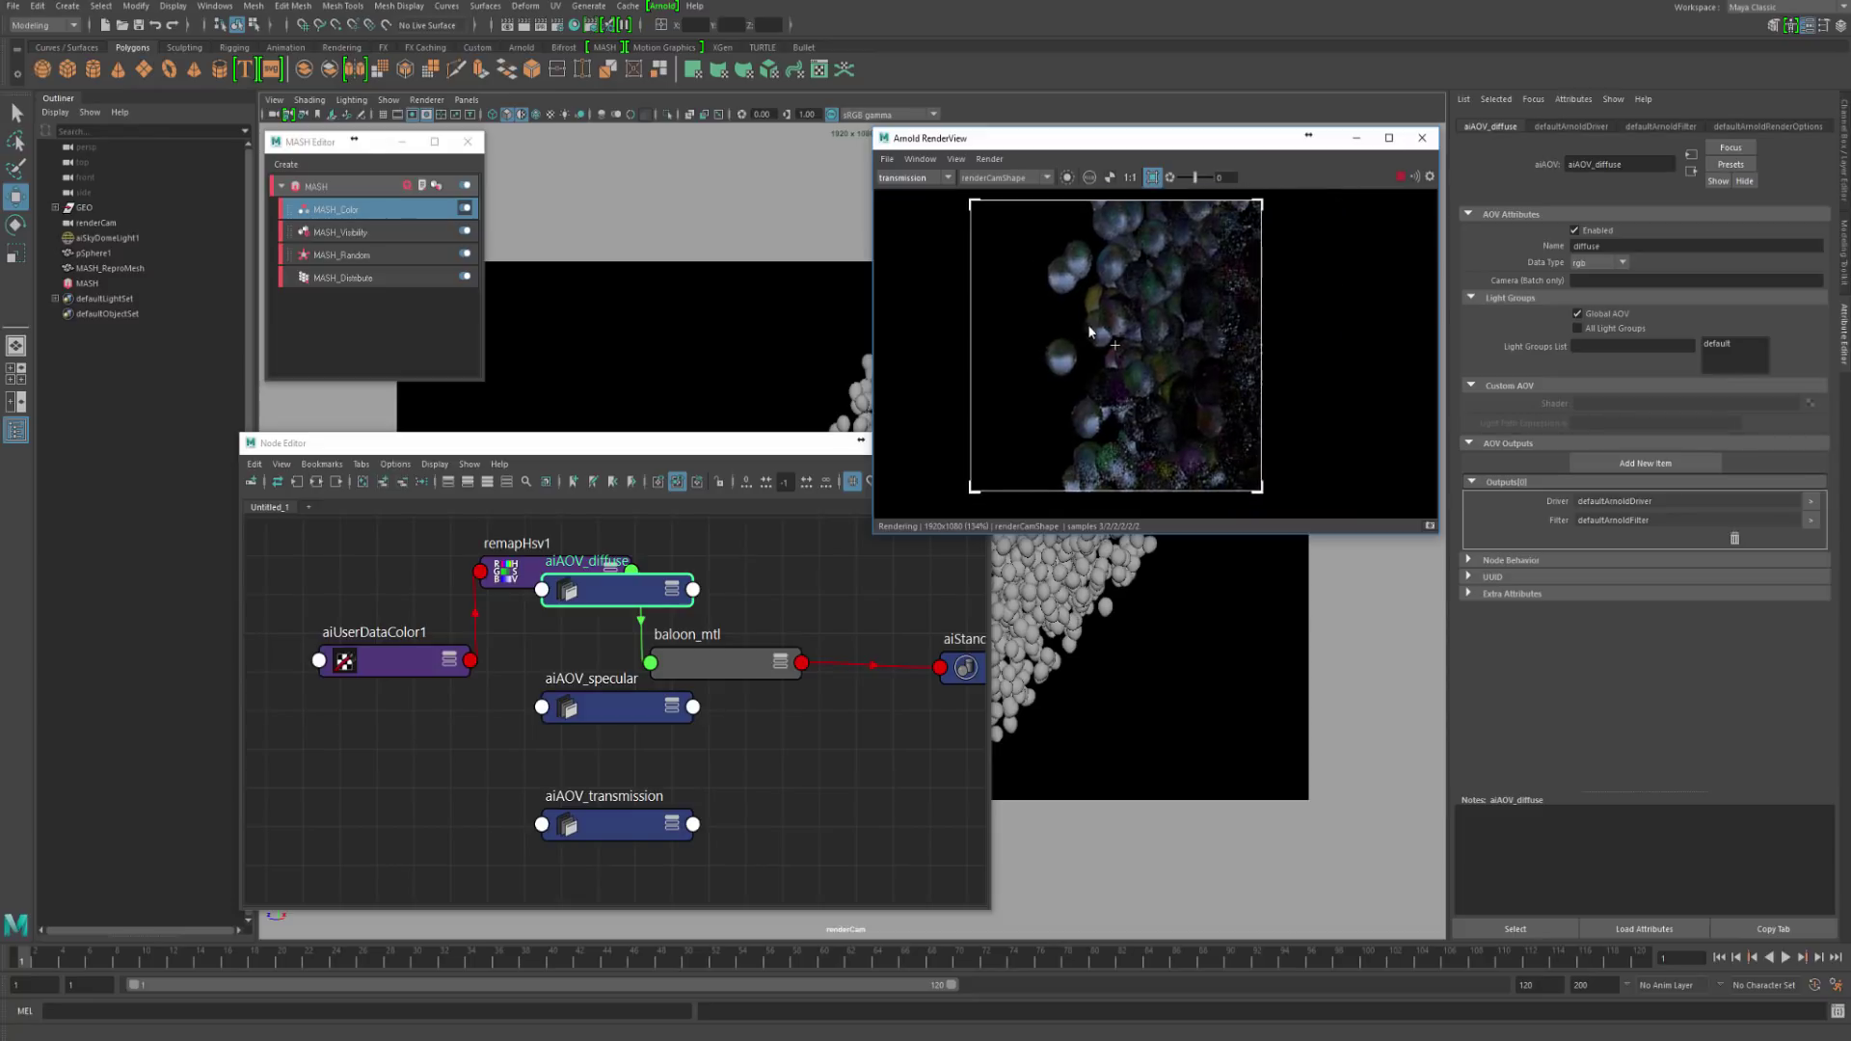
pyautogui.click(914, 181)
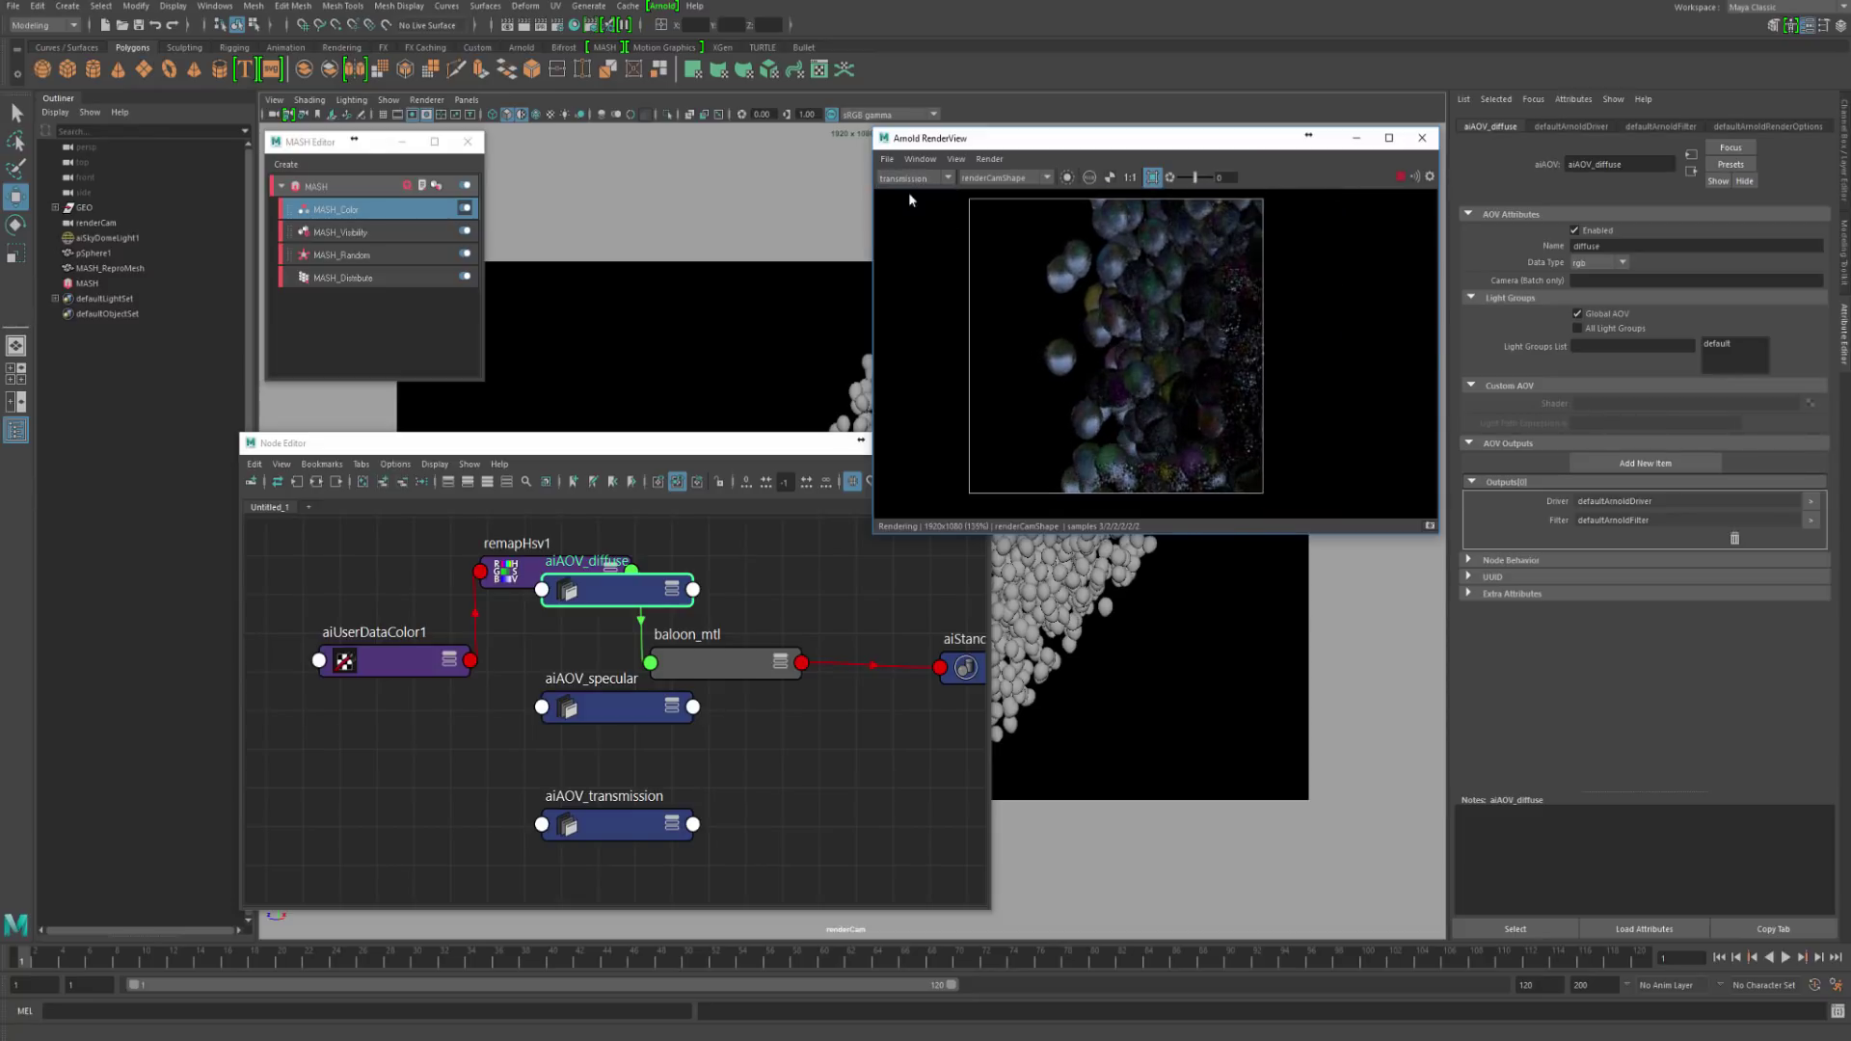
pyautogui.click(909, 195)
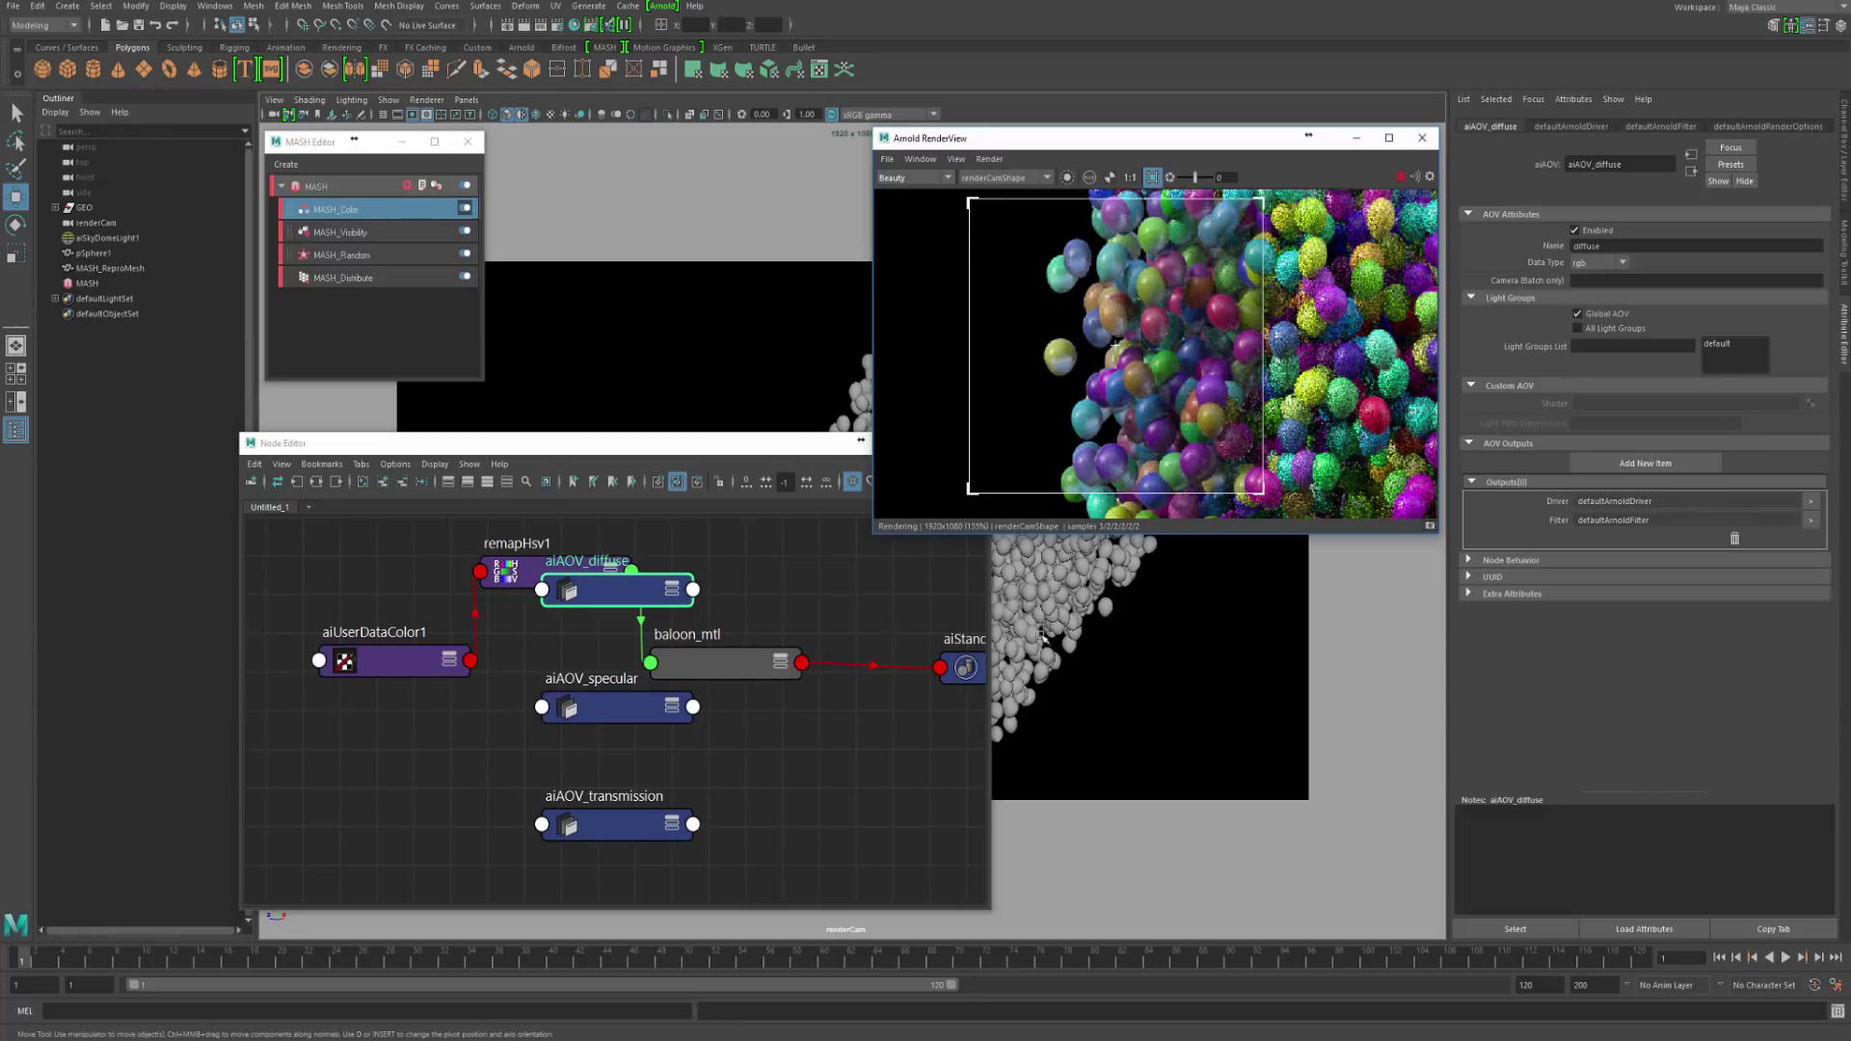
# Step: Move the diffuse, specular and transmission AOV nodes below baloon_mtl, clear of the material network
pyautogui.click(668, 725)
pyautogui.moveTo(613, 599); pyautogui.dragTo(842, 792)
pyautogui.moveTo(622, 714); pyautogui.dragTo(827, 870)
pyautogui.moveTo(688, 838); pyautogui.dragTo(925, 846)
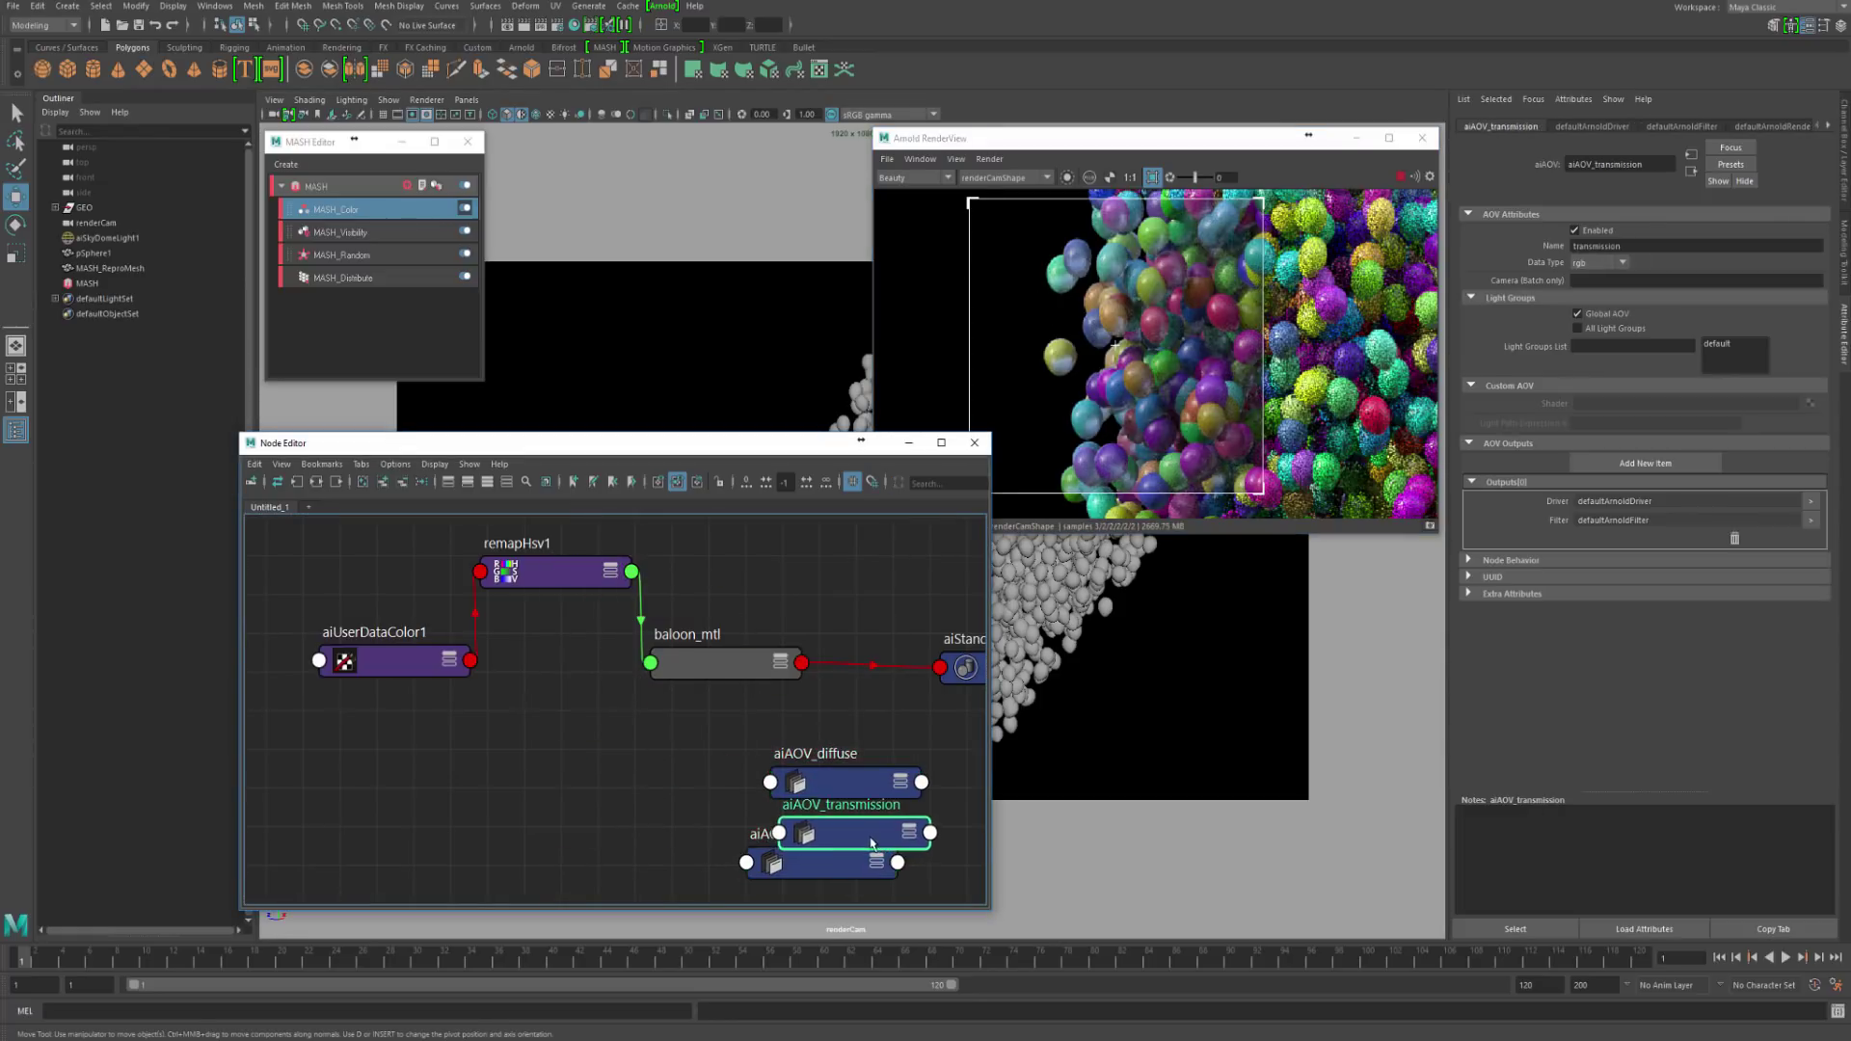
# Step: Create a second remapHsv node in the Node Editor and place it below the connection between aiUserDataColor1 and baloon_mtl
pyautogui.click(540, 577)
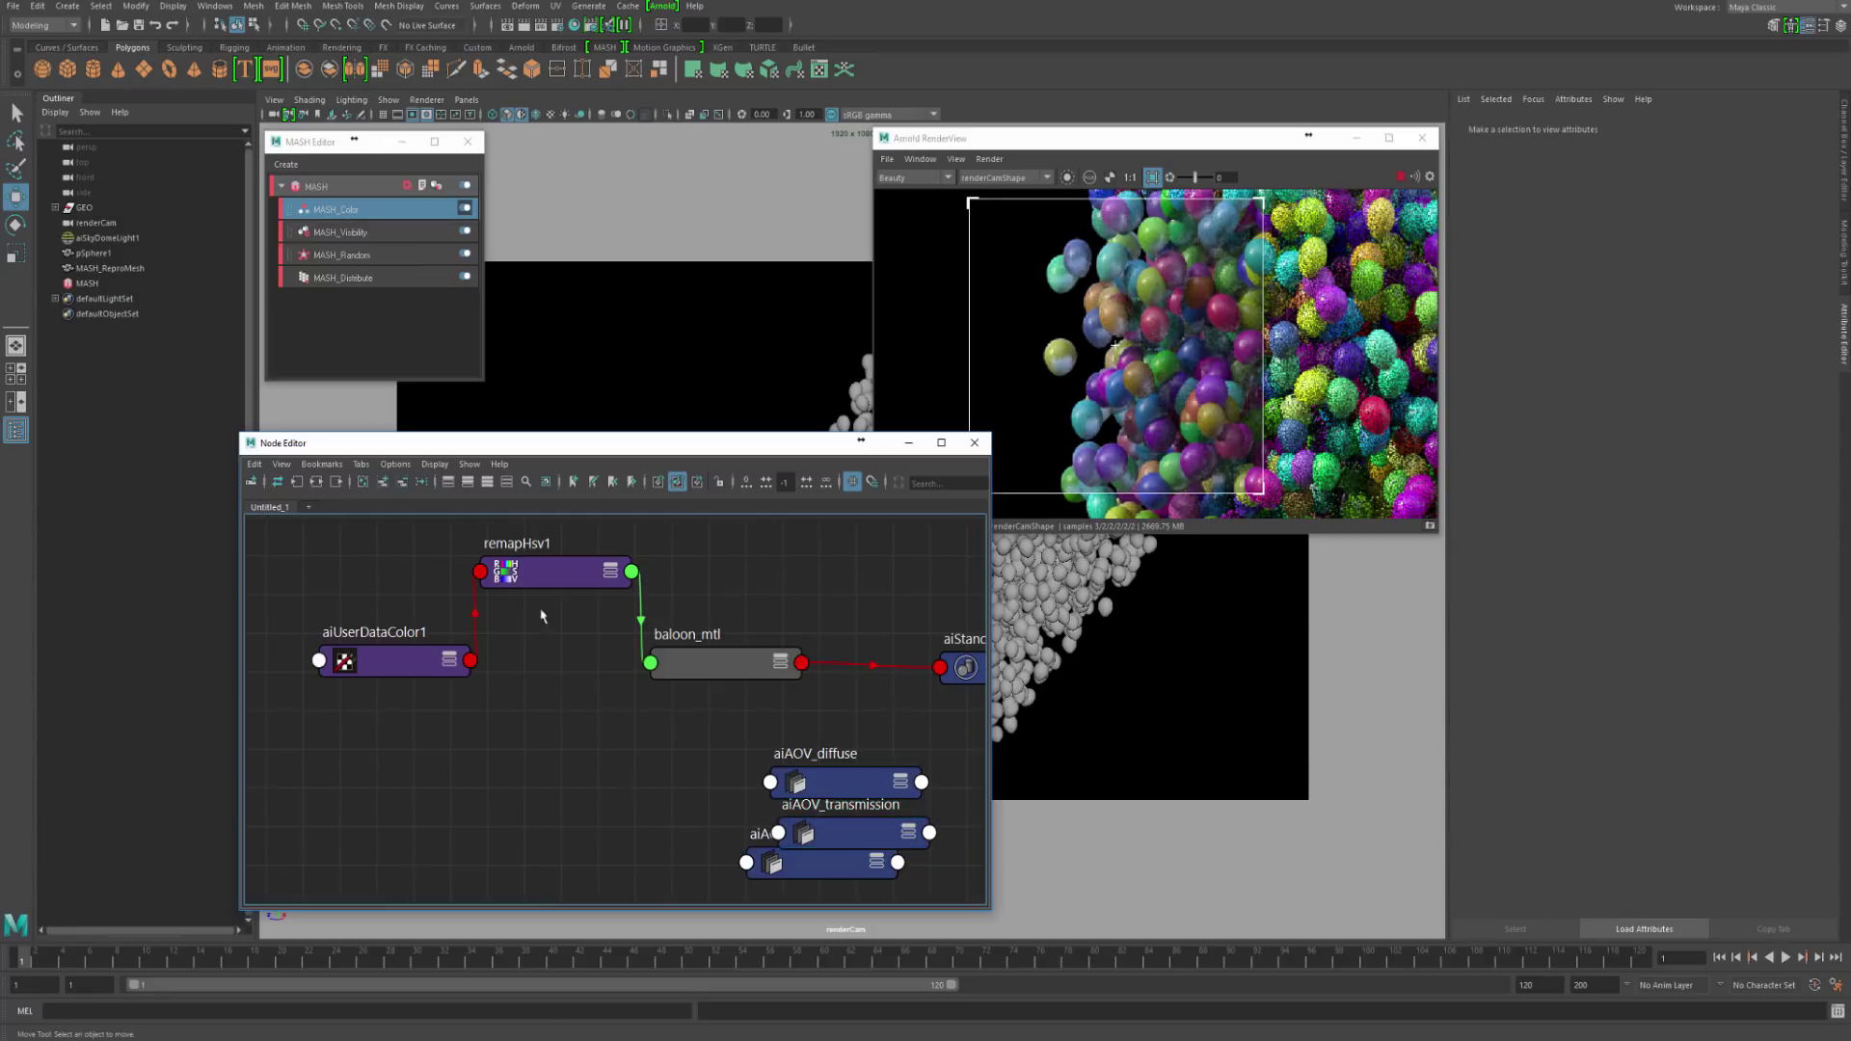
pyautogui.click(566, 739)
pyautogui.press('Tab')
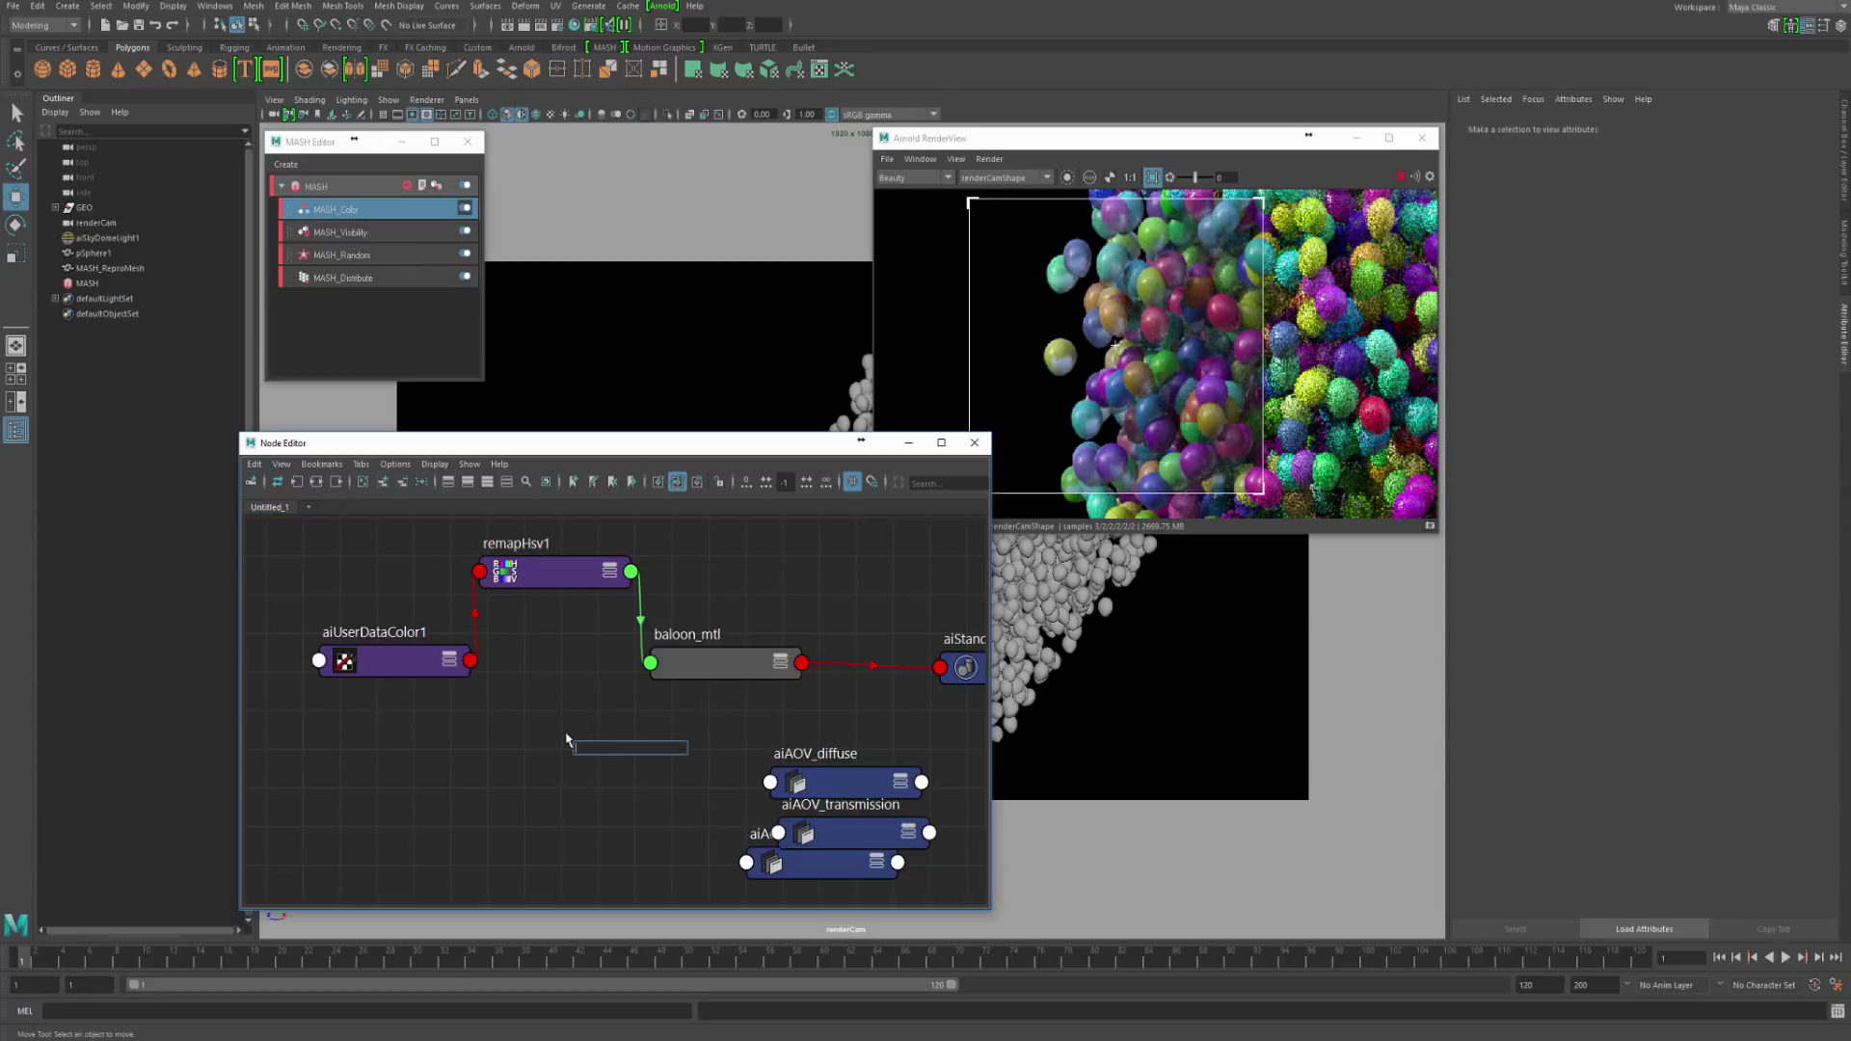
pyautogui.write('rem')
pyautogui.press('Down')
pyautogui.press('Down')
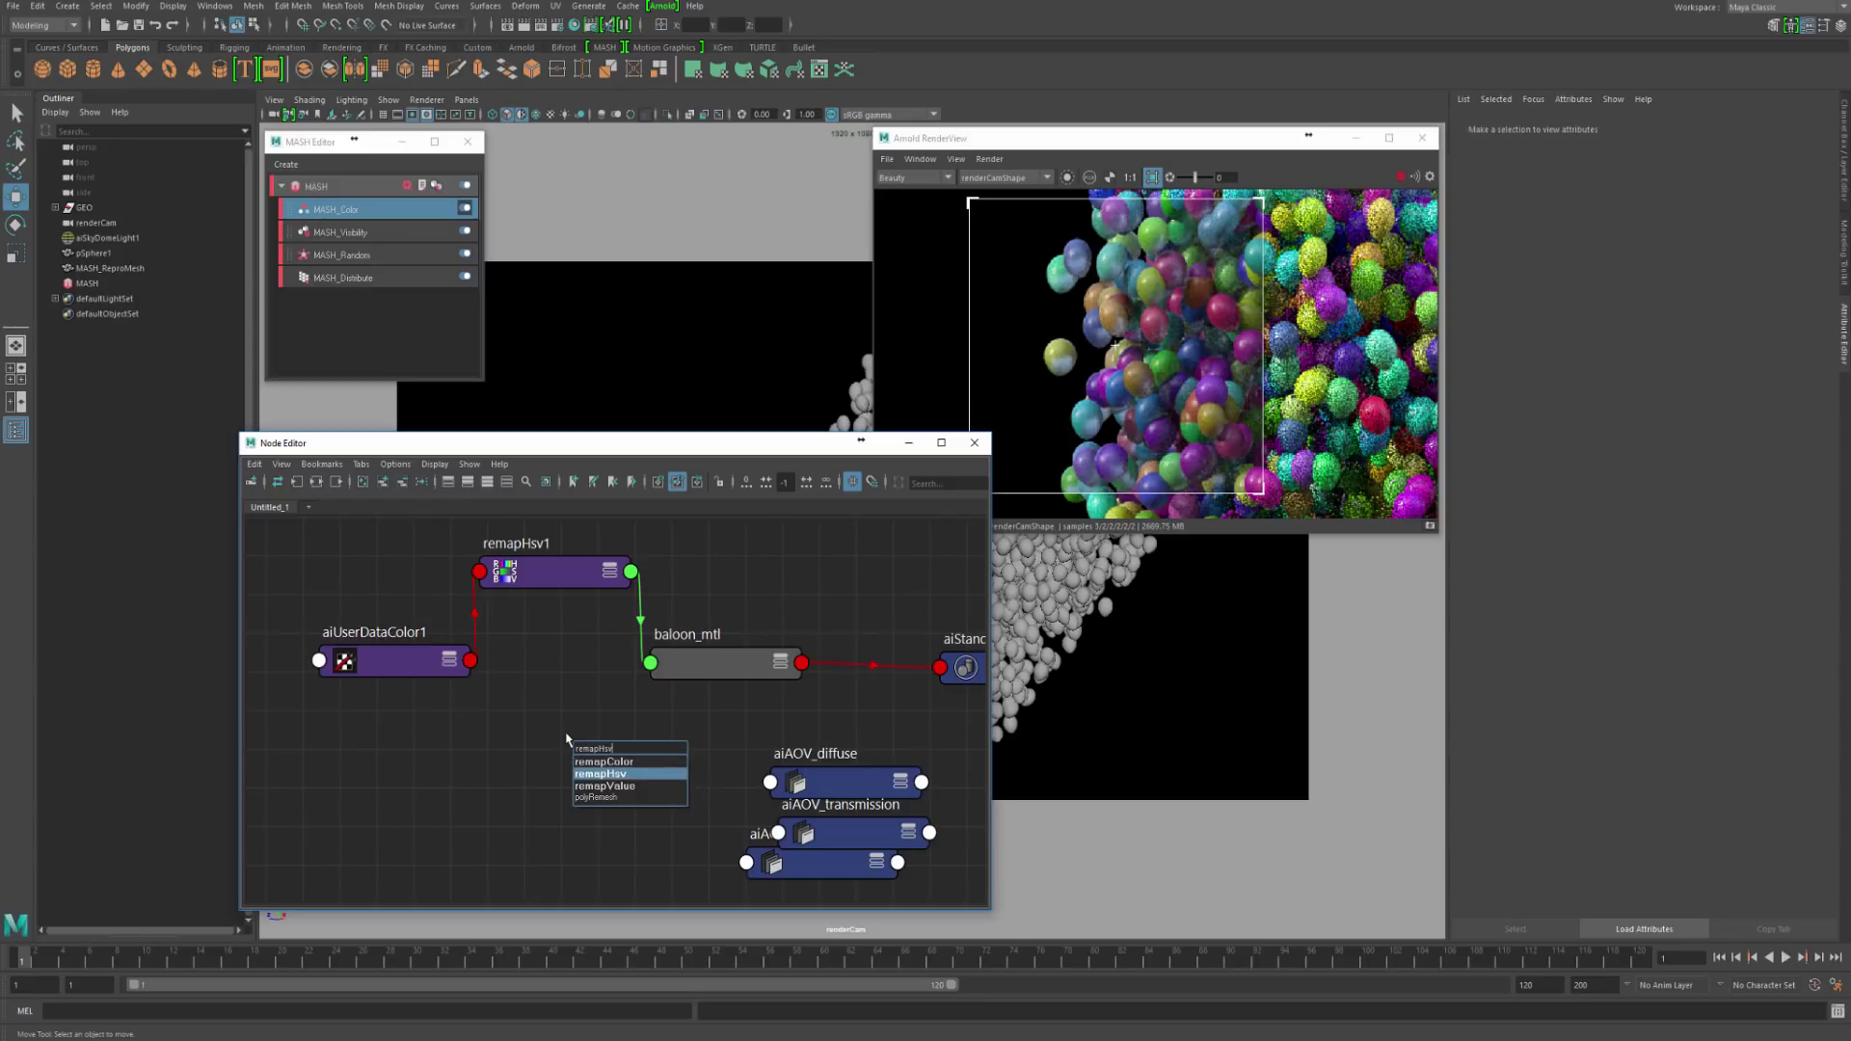
pyautogui.press('Return')
pyautogui.moveTo(645, 774); pyautogui.dragTo(575, 765)
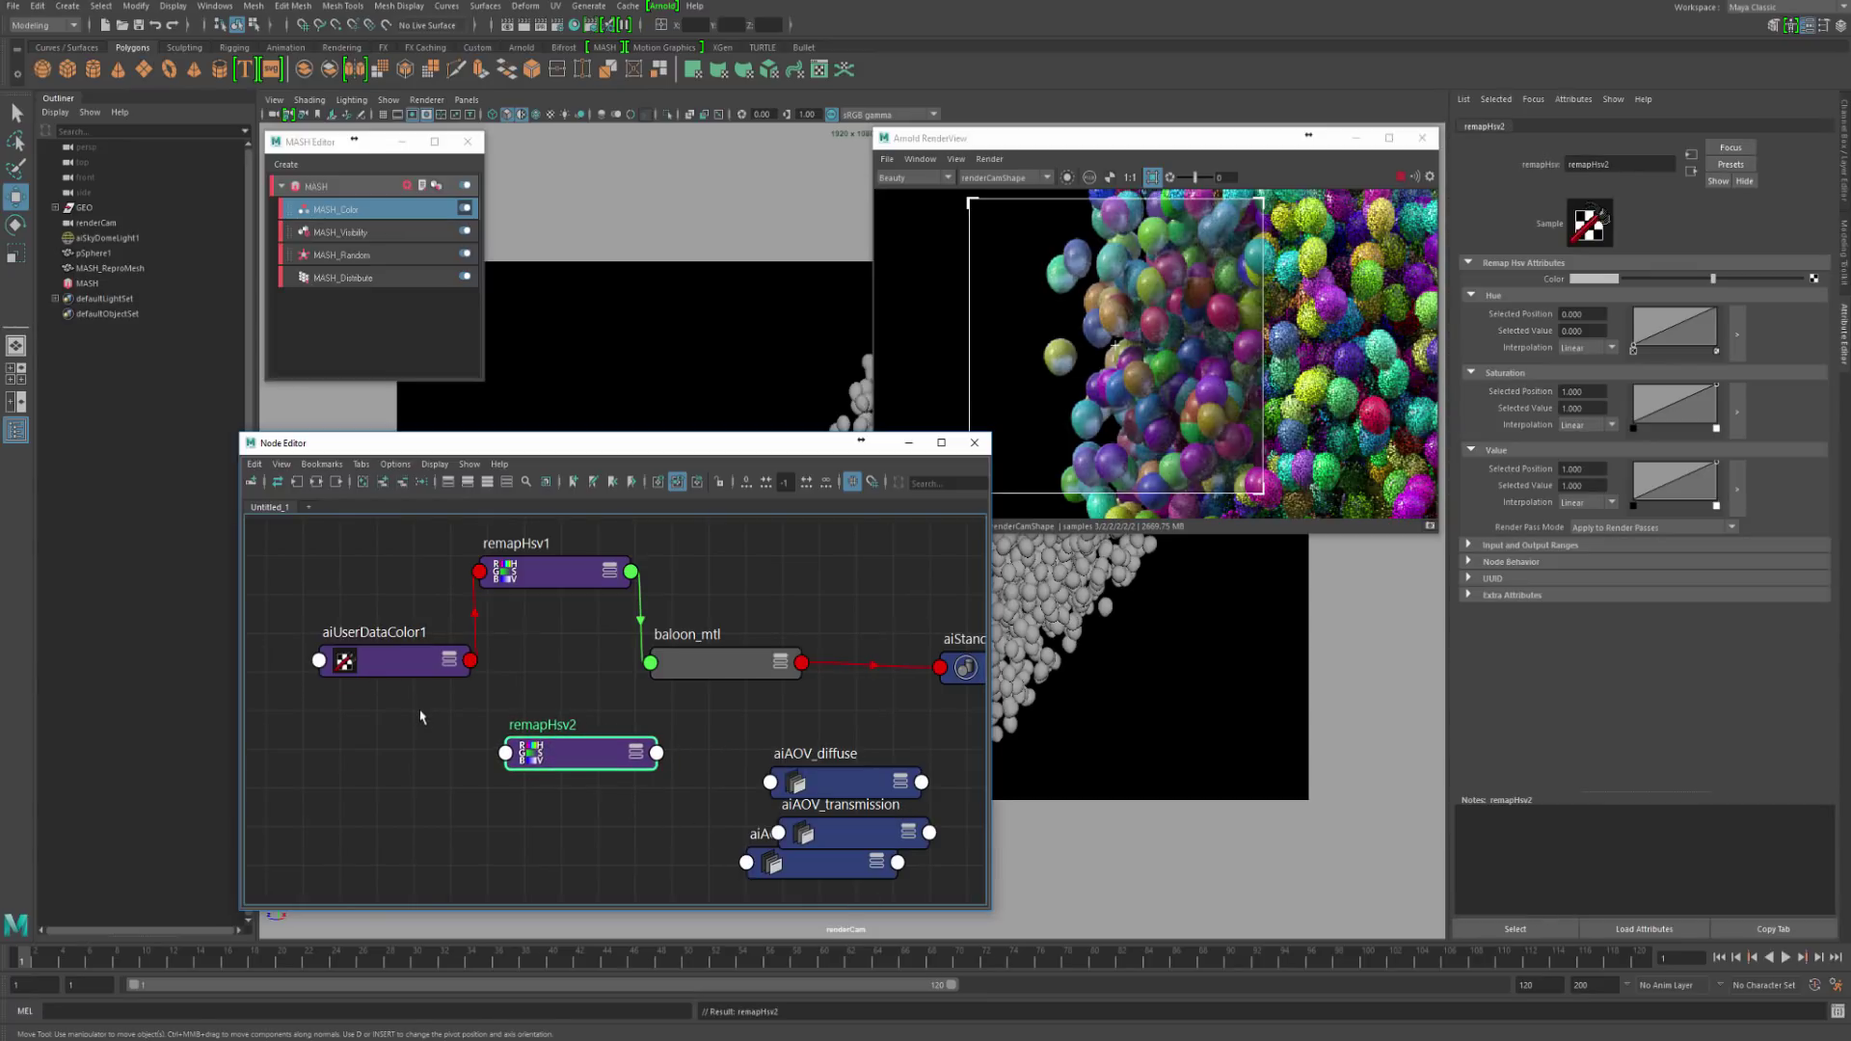
# Step: Connect aiUserDataColor1 to the Color of remapHsv2, then move its upper Value curve point to position 0.574 and lower the Saturation curve's end point
pyautogui.click(1575, 279)
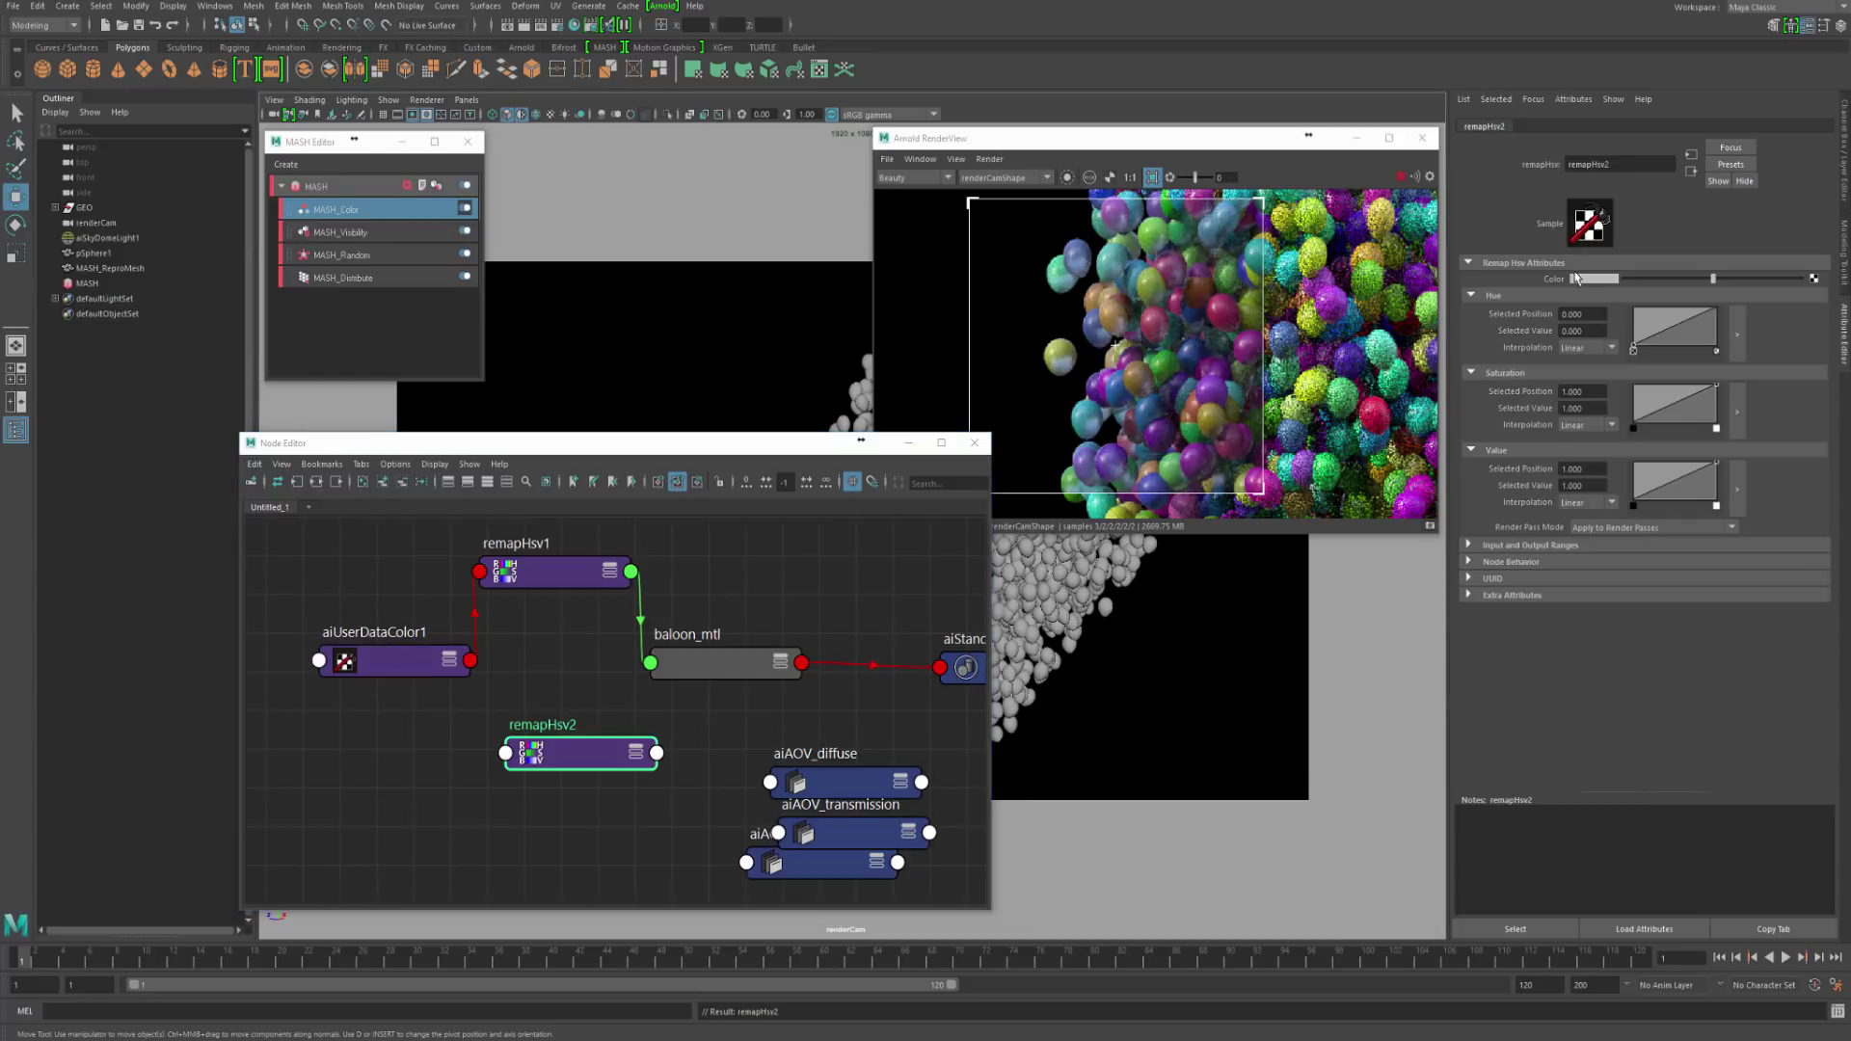
pyautogui.moveTo(384, 665); pyautogui.dragTo(1582, 279, button='middle')
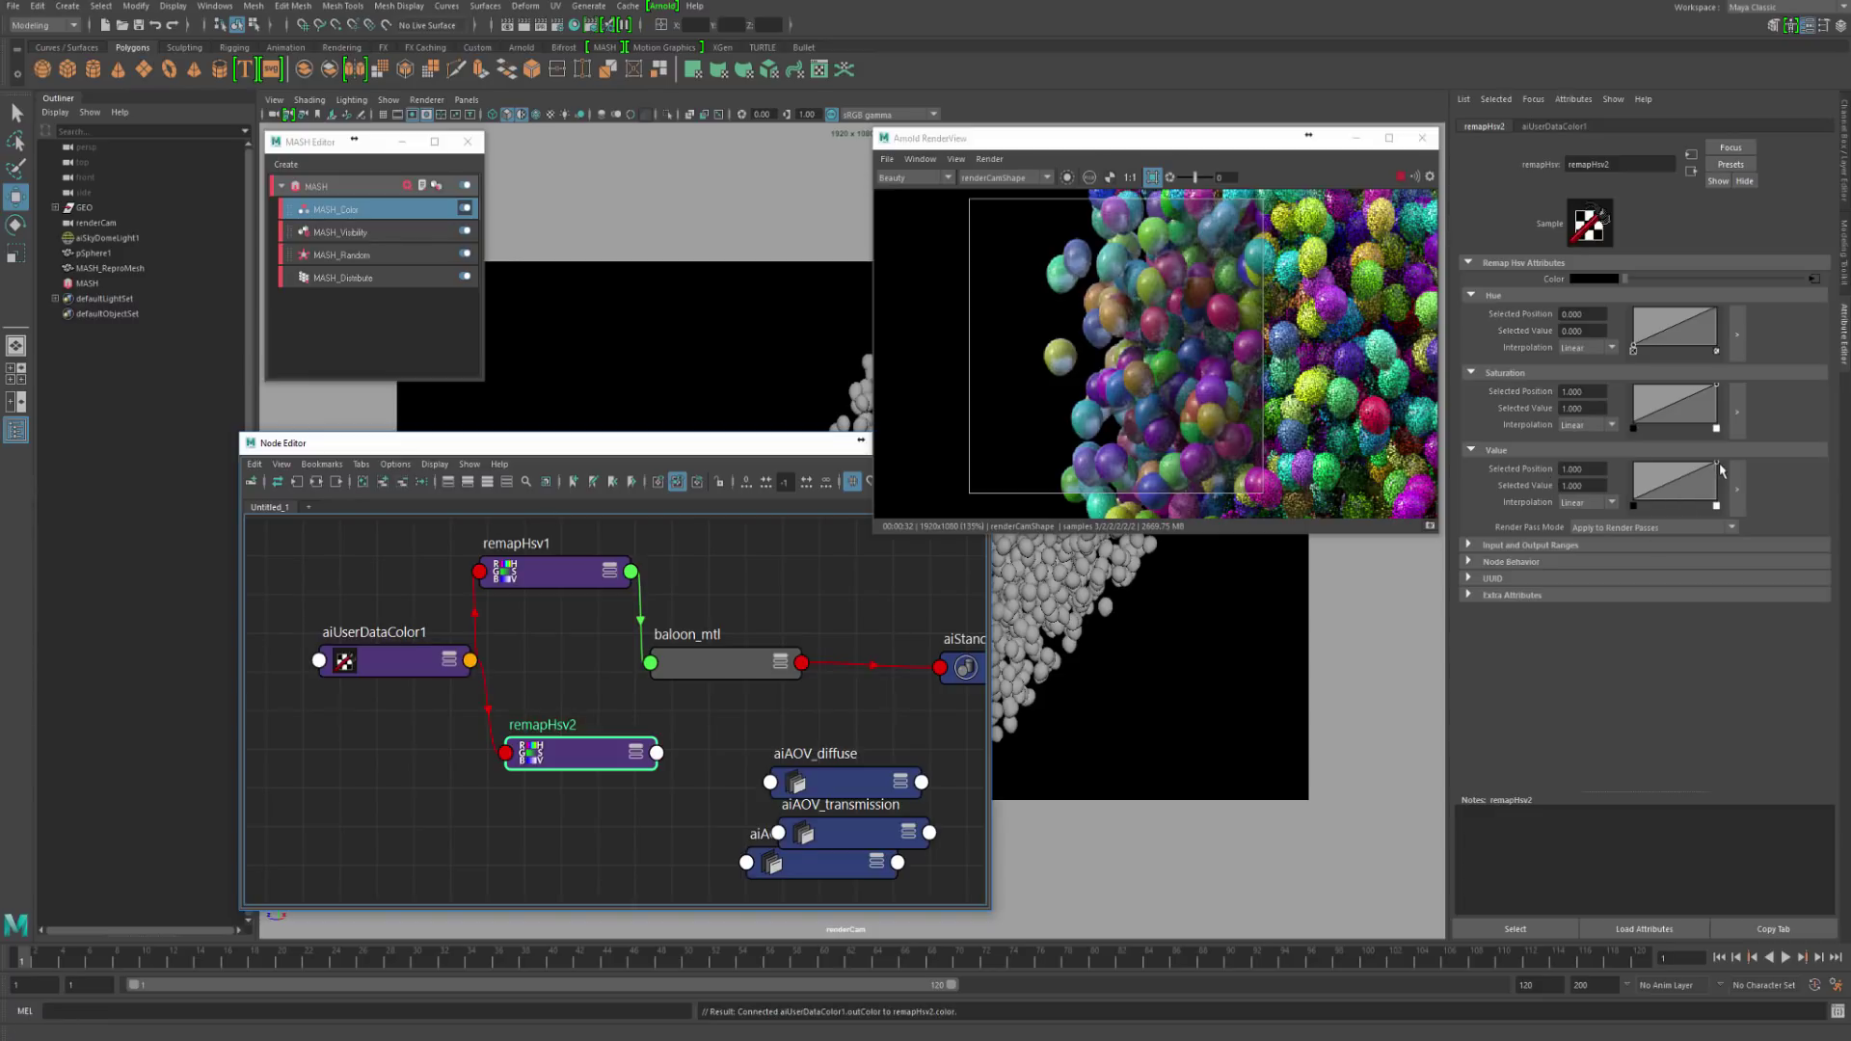
pyautogui.moveTo(1634, 505); pyautogui.dragTo(1682, 462)
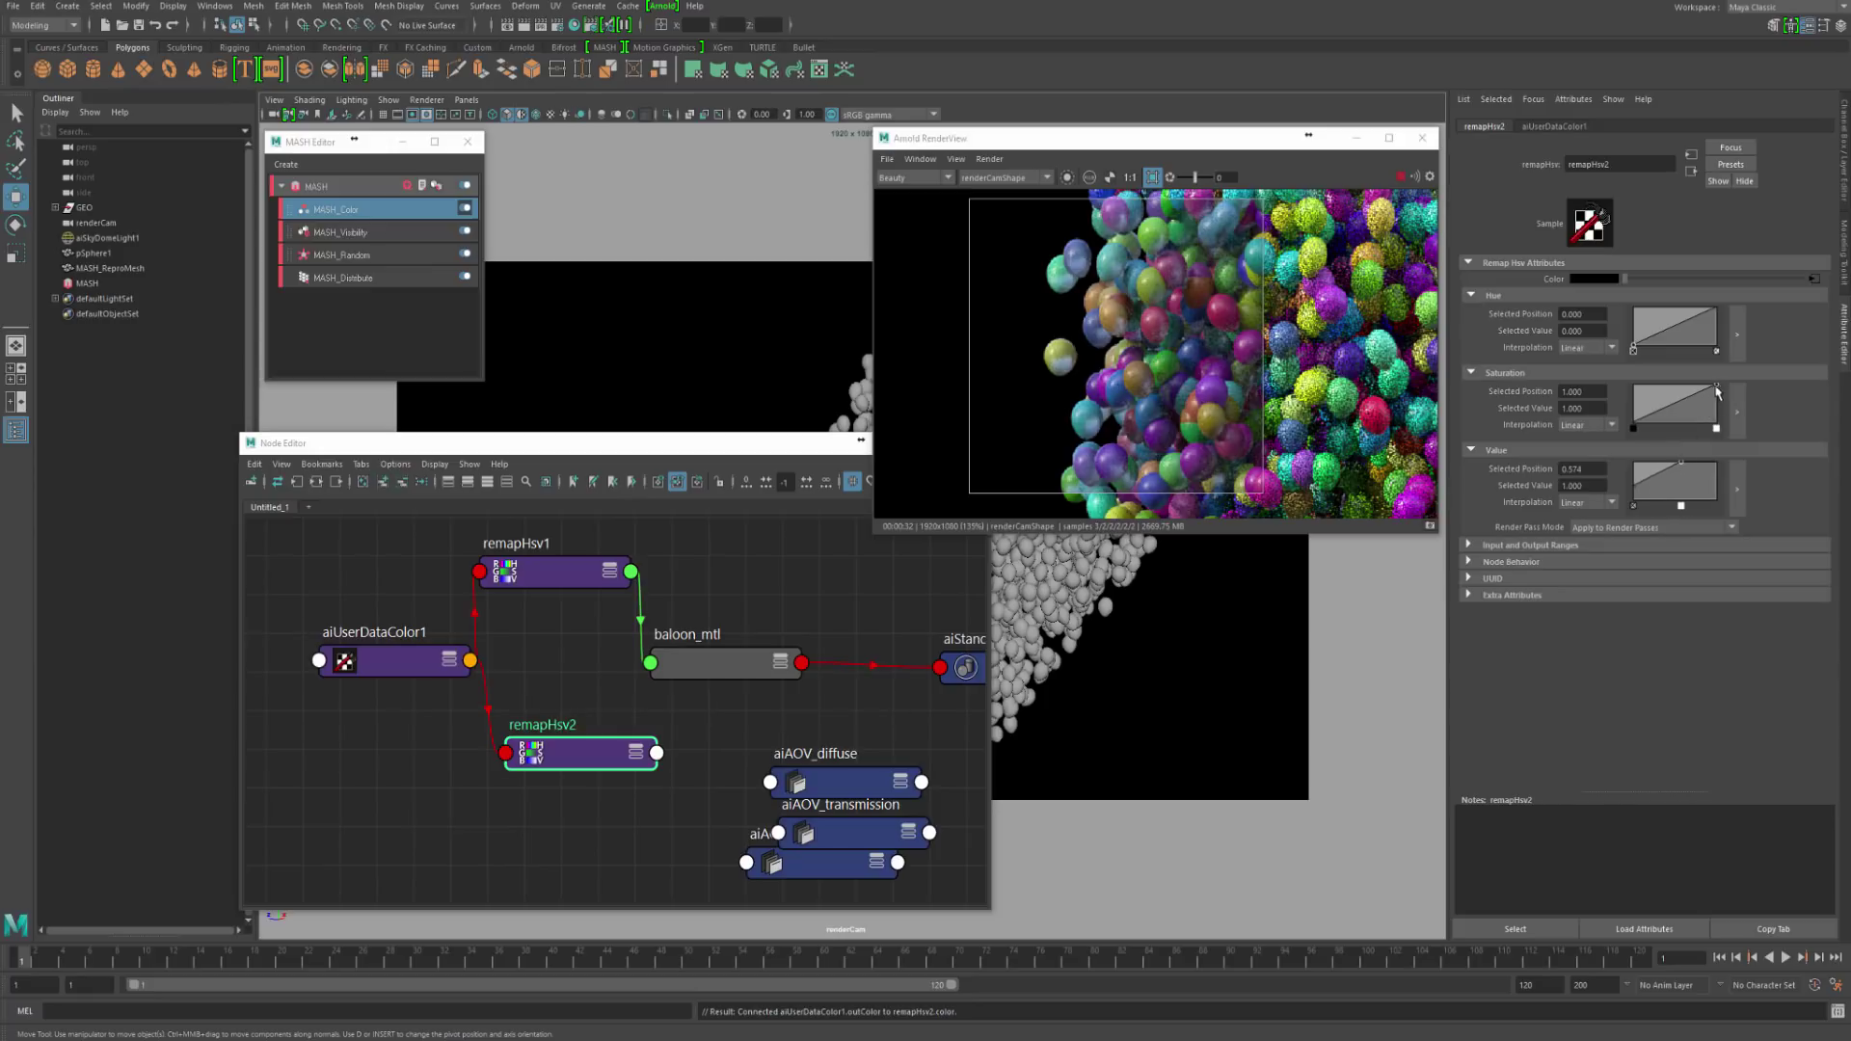
pyautogui.moveTo(1717, 386); pyautogui.dragTo(1729, 409)
# Step: Connect remapHsv2 to the Transmission Color of baloon_mtl and check the balloons in the transmission AOV
pyautogui.click(758, 675)
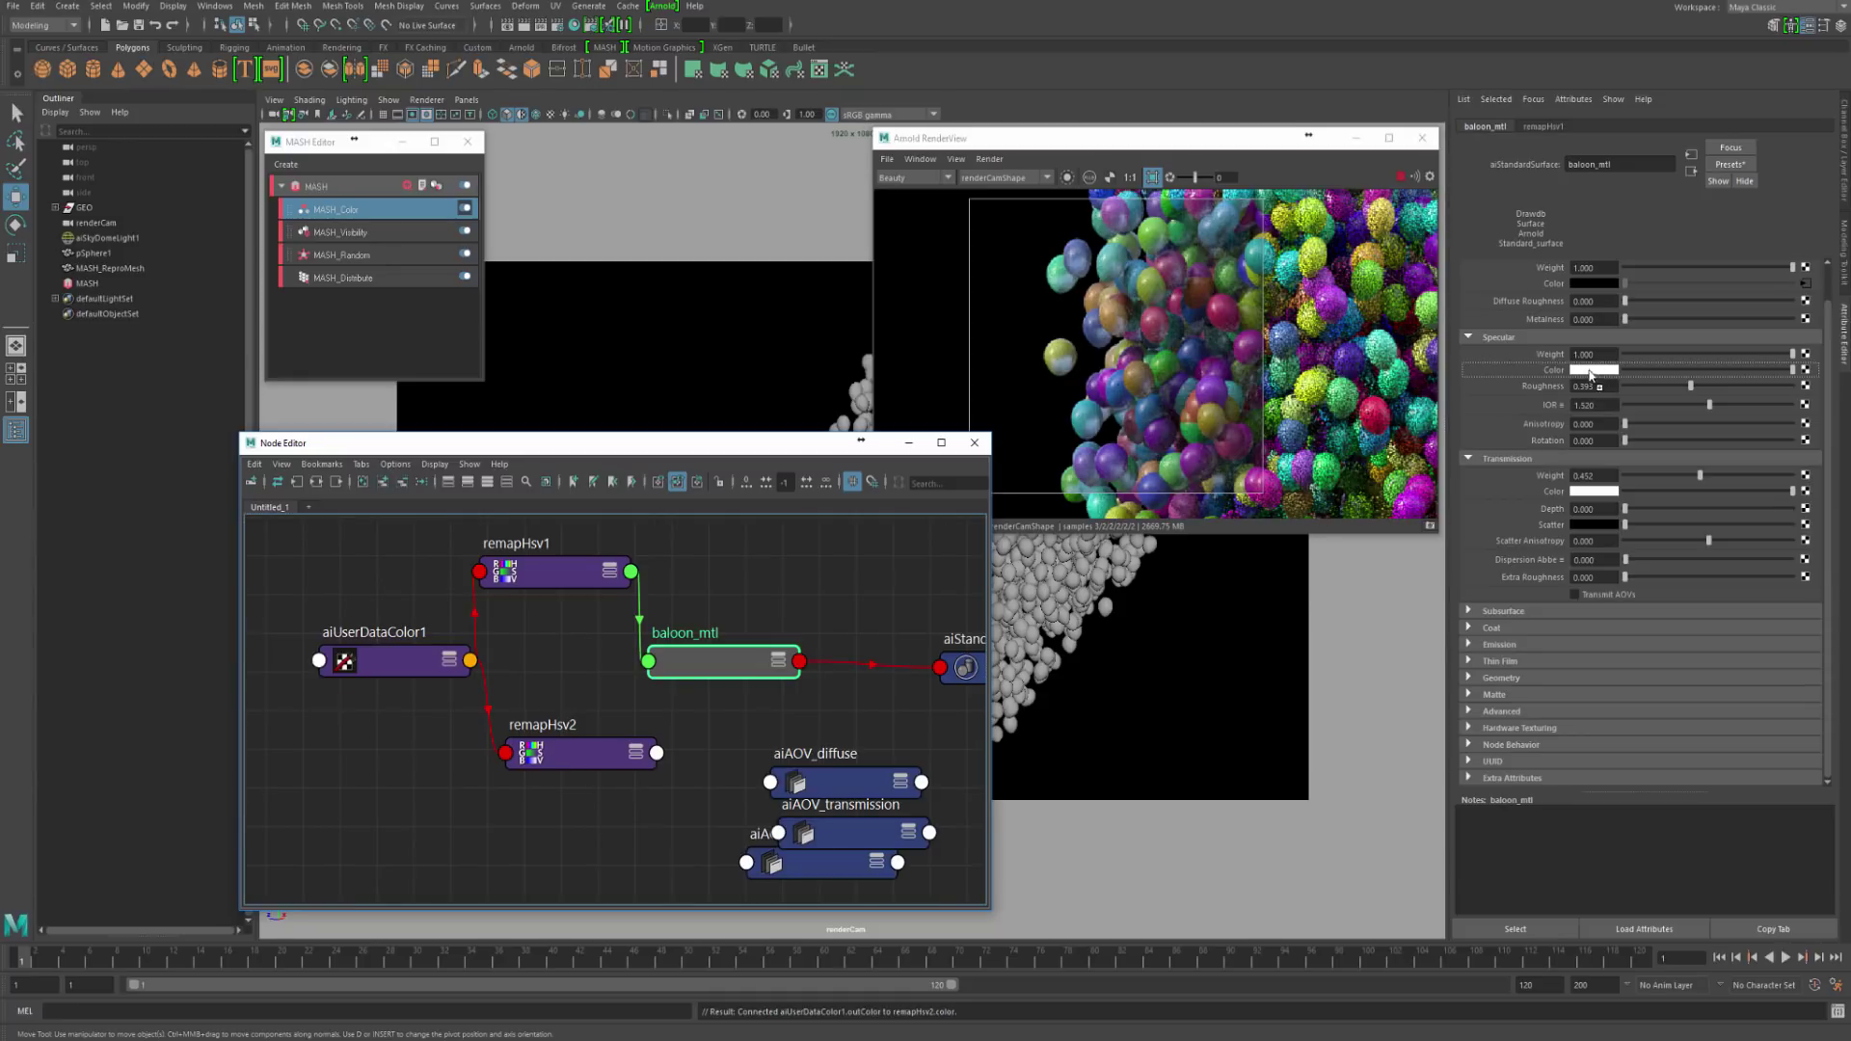
pyautogui.moveTo(1552, 445); pyautogui.dragTo(1594, 492, button='middle')
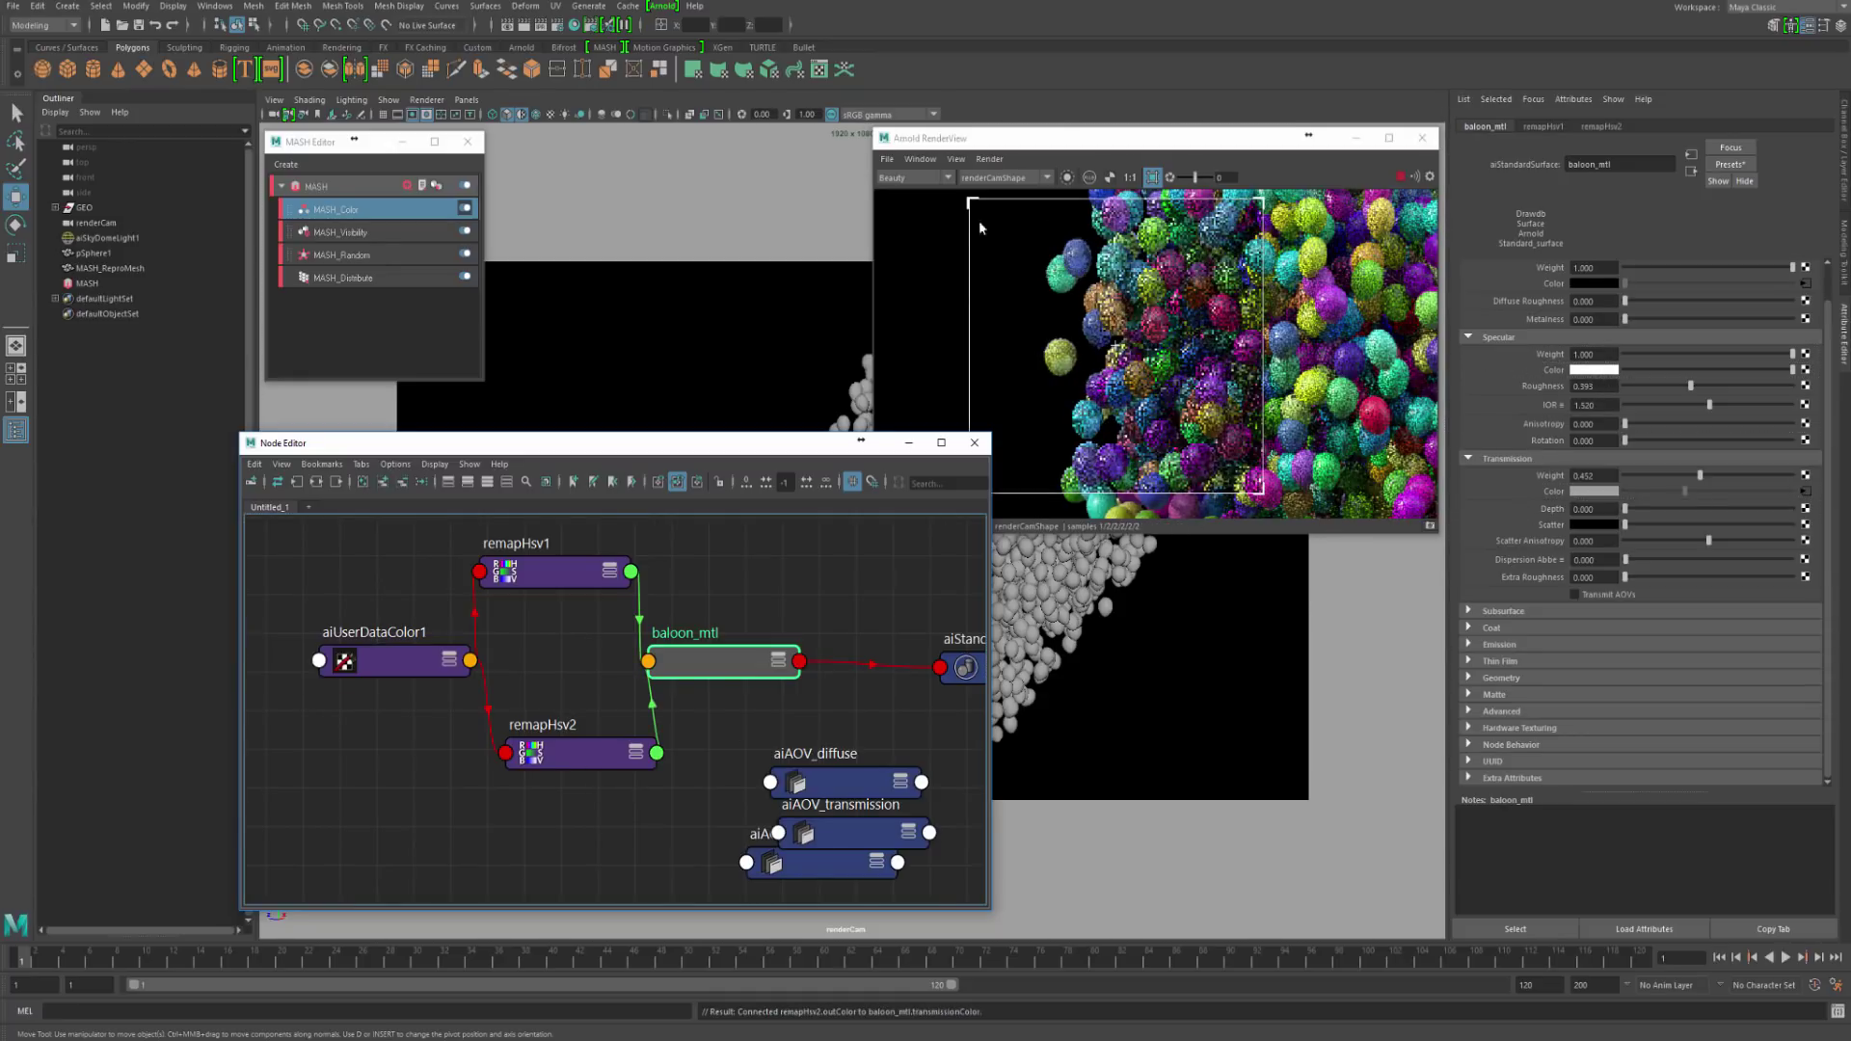
pyautogui.click(911, 178)
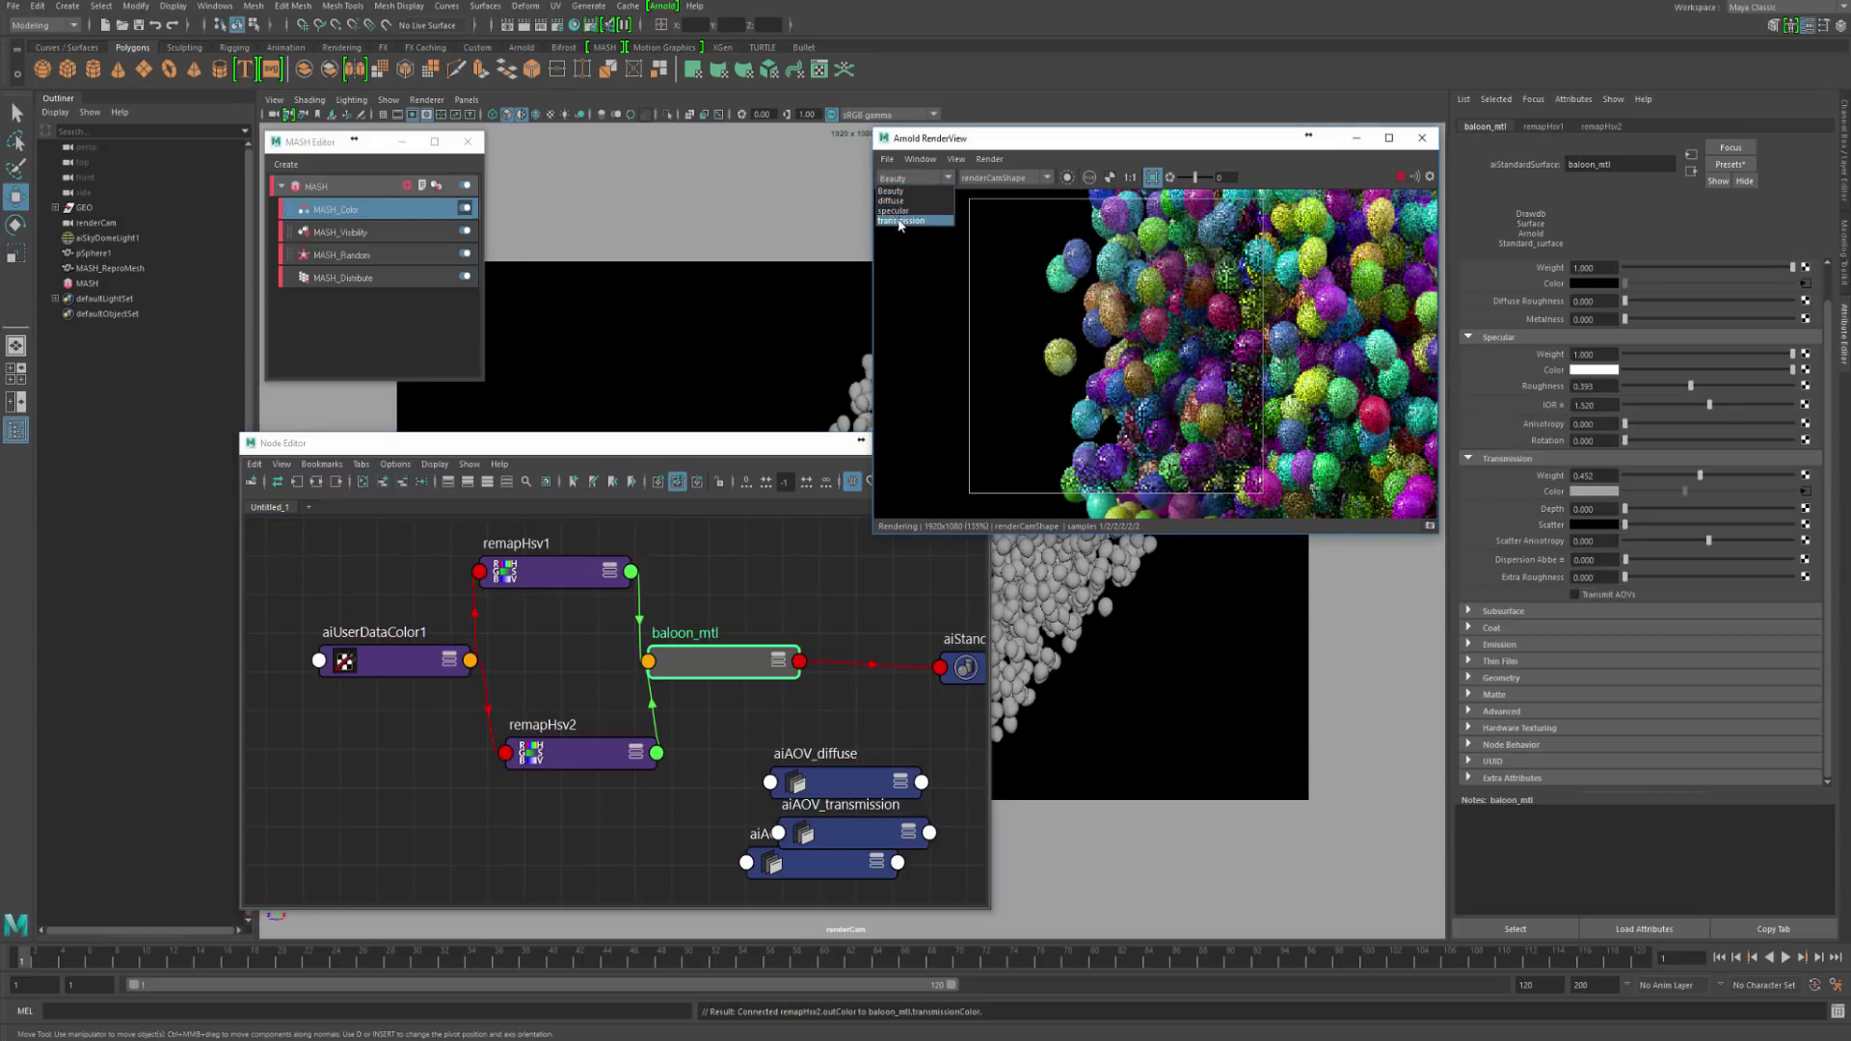
pyautogui.click(906, 220)
pyautogui.moveTo(1162, 334); pyautogui.dragTo(1265, 363, button='middle')
pyautogui.moveTo(1158, 312); pyautogui.dragTo(1068, 279, button='middle')
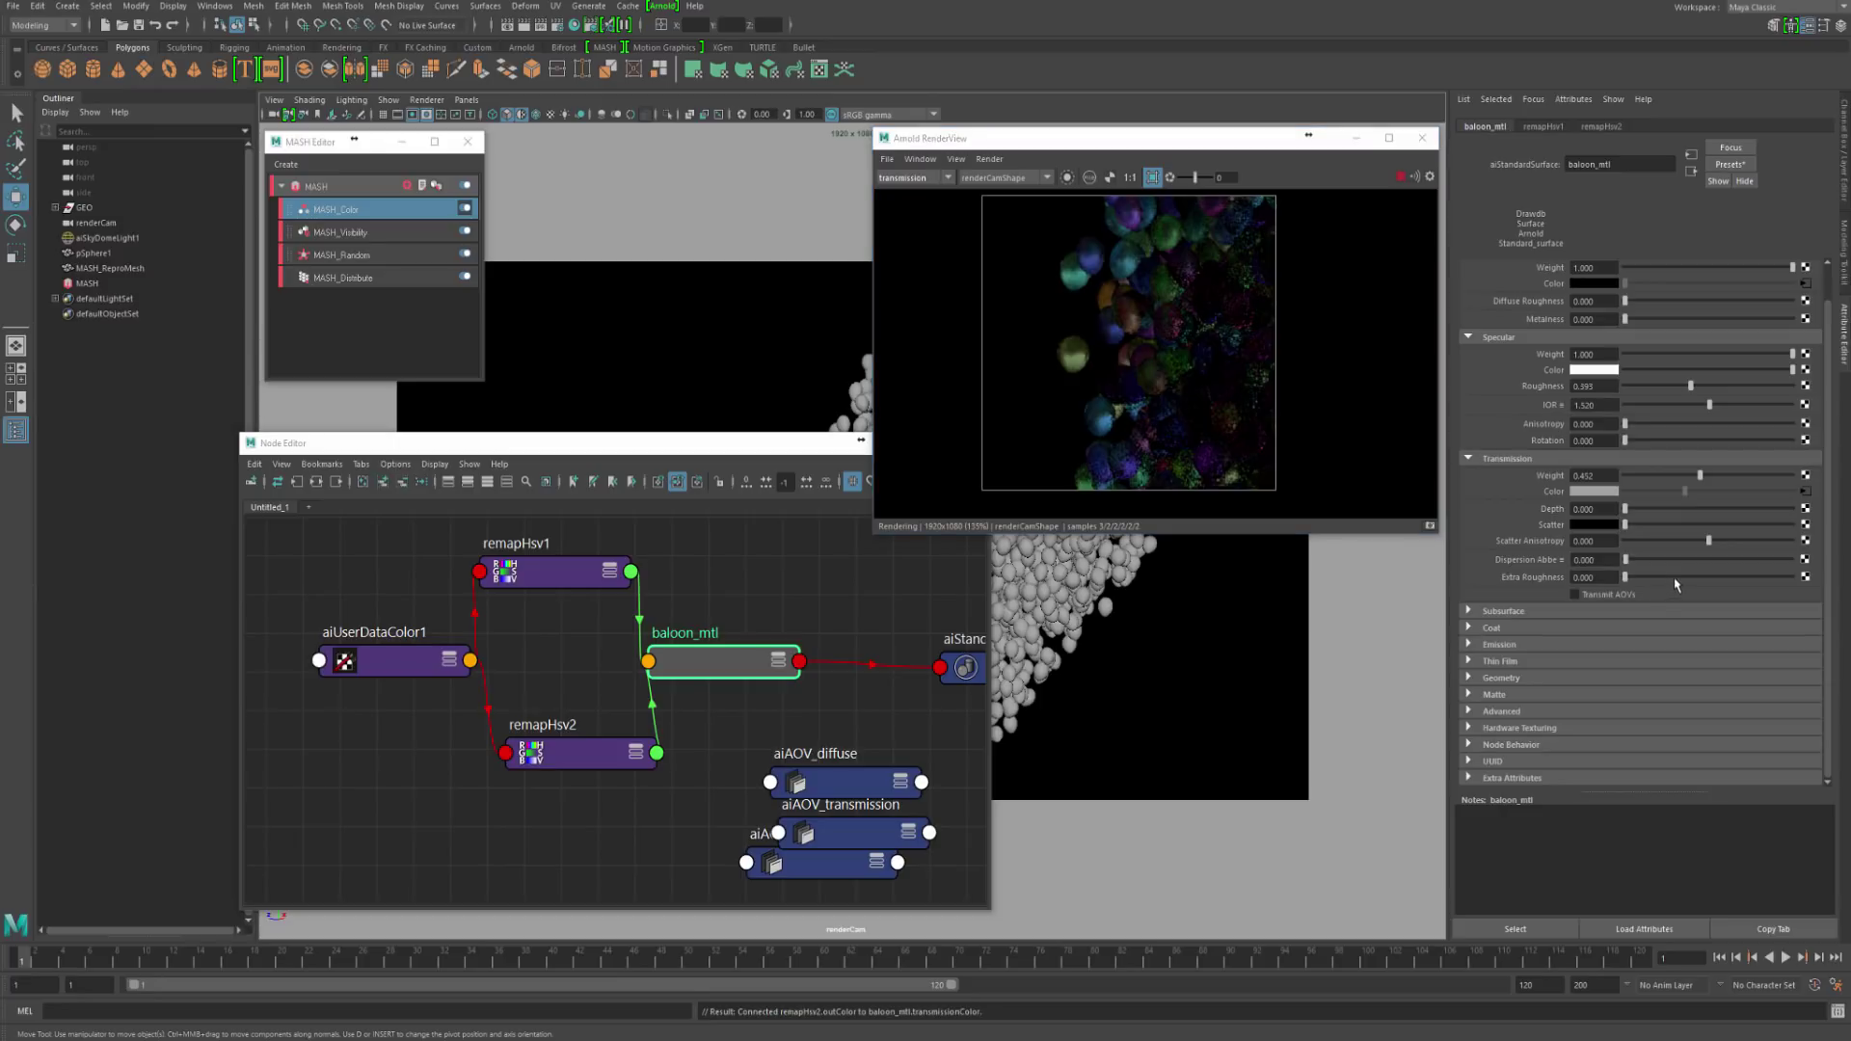
# Step: Set the transmission Extra Roughness of baloon_mtl to 0.204 and shift the remapHsv2 node slightly lower in the node network
pyautogui.click(1717, 576)
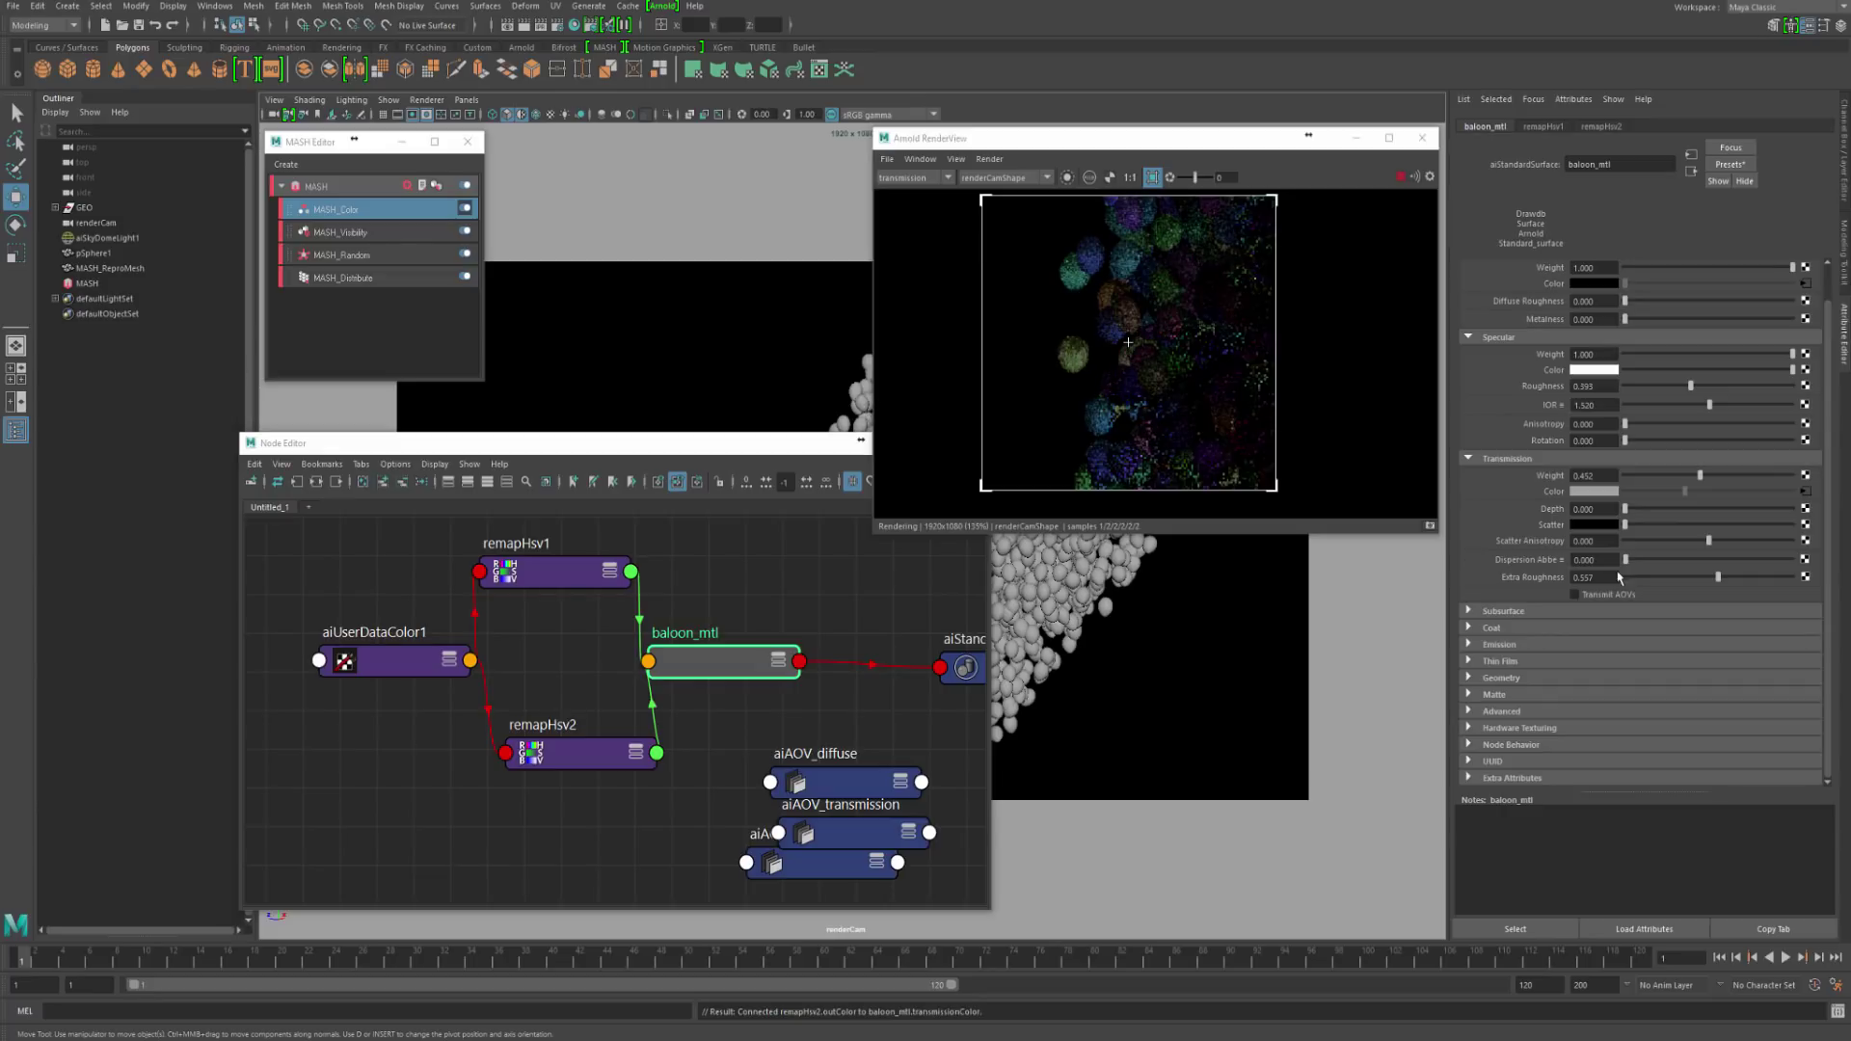
pyautogui.click(1658, 576)
pyautogui.click(1657, 578)
pyautogui.click(1659, 578)
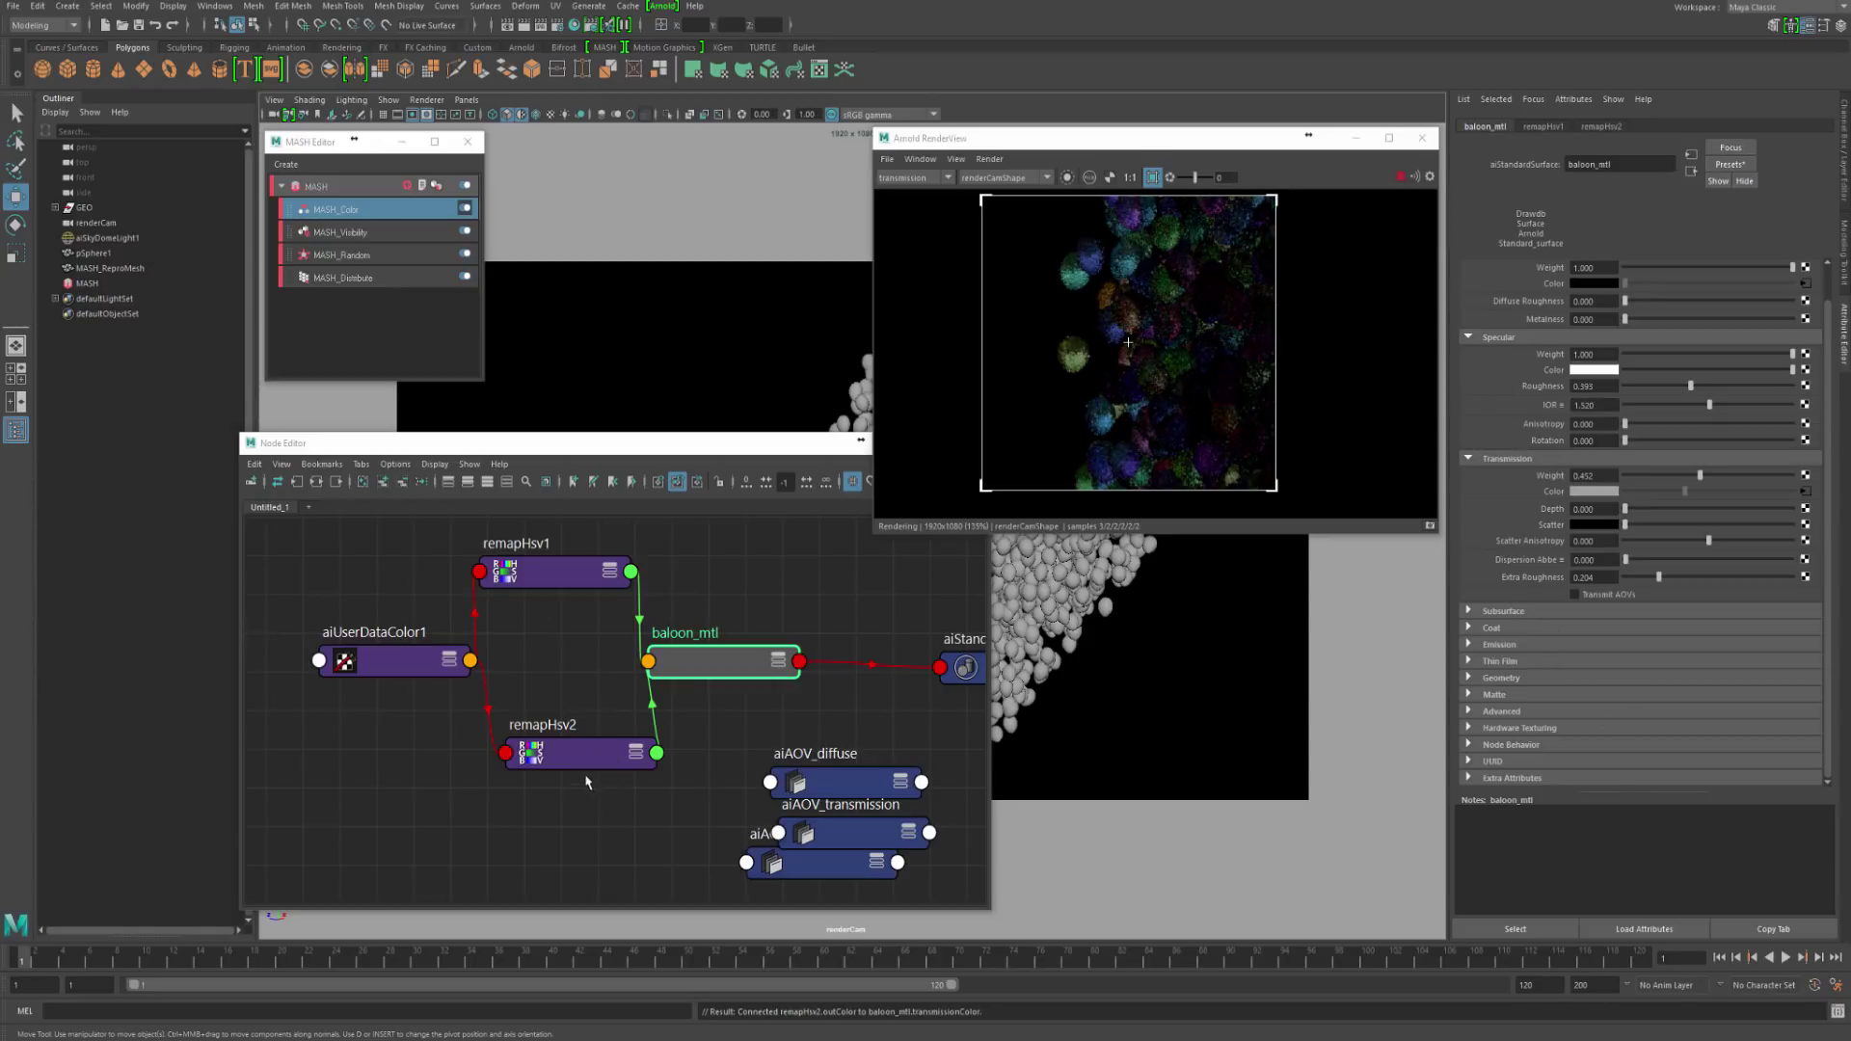
pyautogui.moveTo(567, 781); pyautogui.dragTo(555, 796)
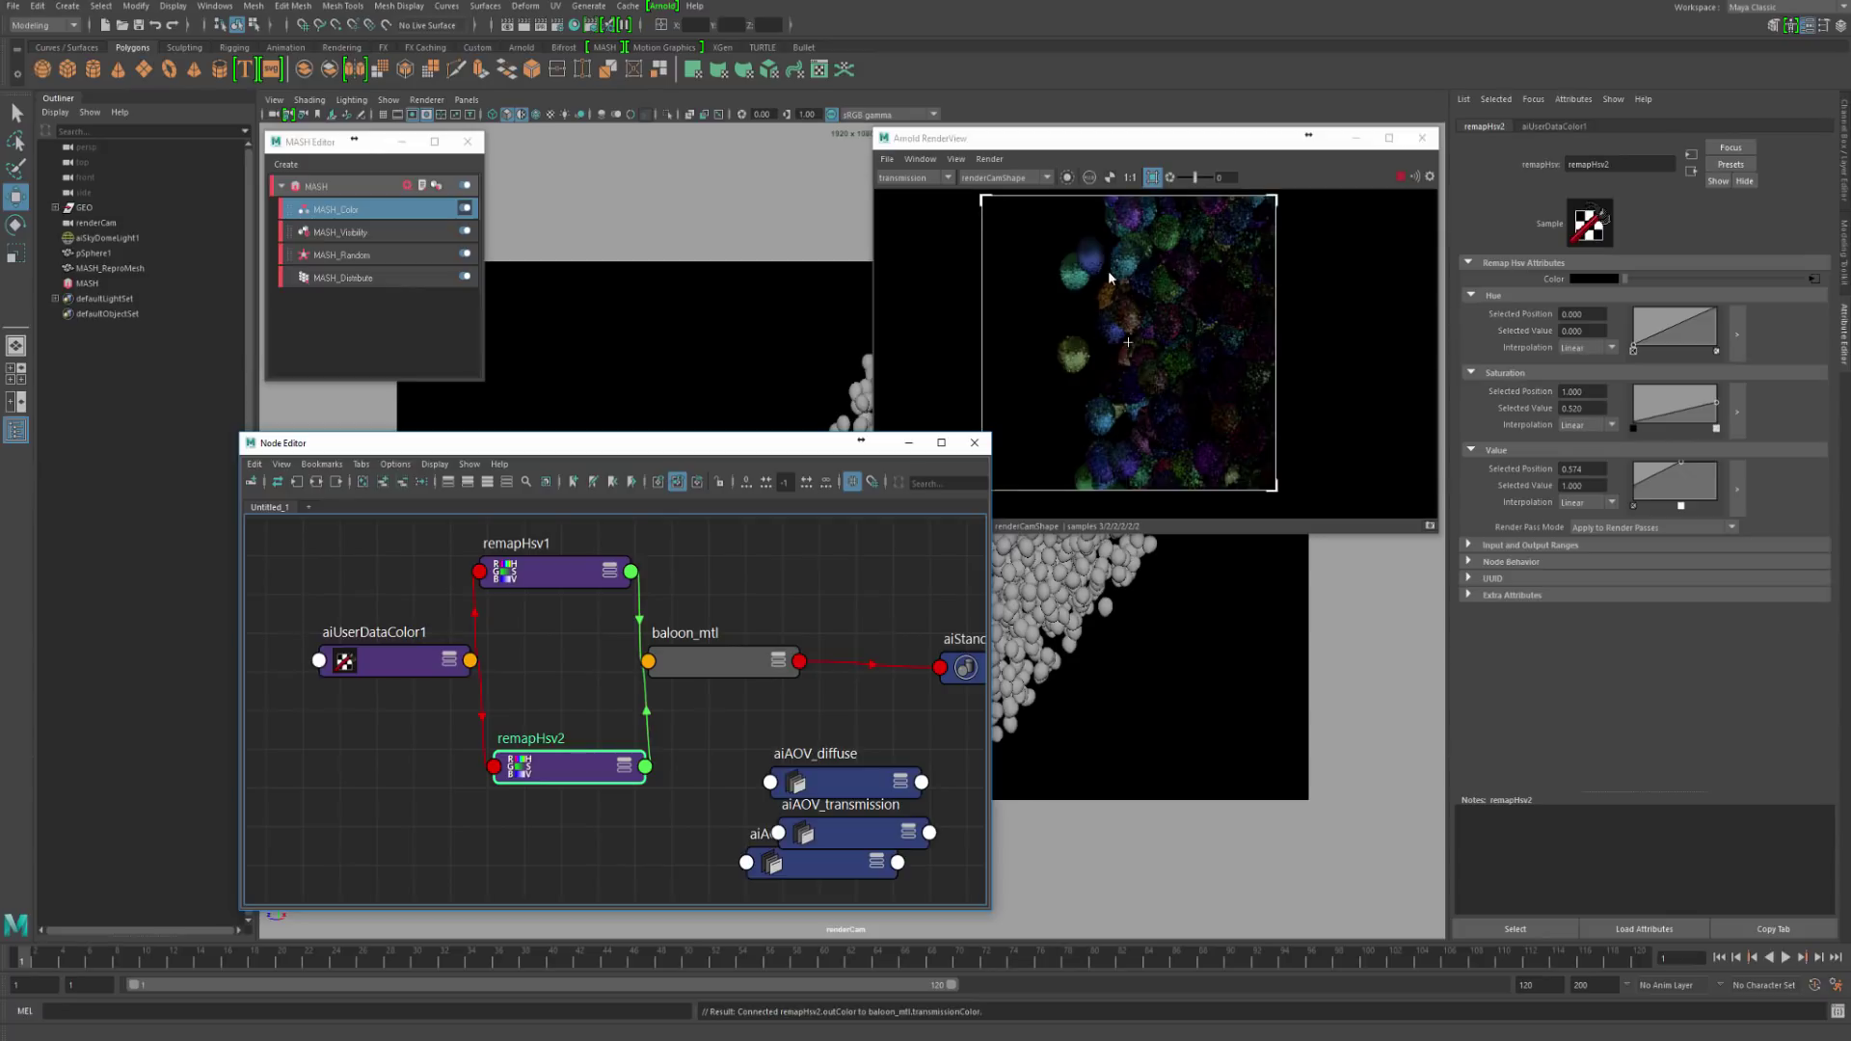
# Step: Switch the render view to the Beauty output and examine the colors across the whole balloon cluster
pyautogui.click(911, 178)
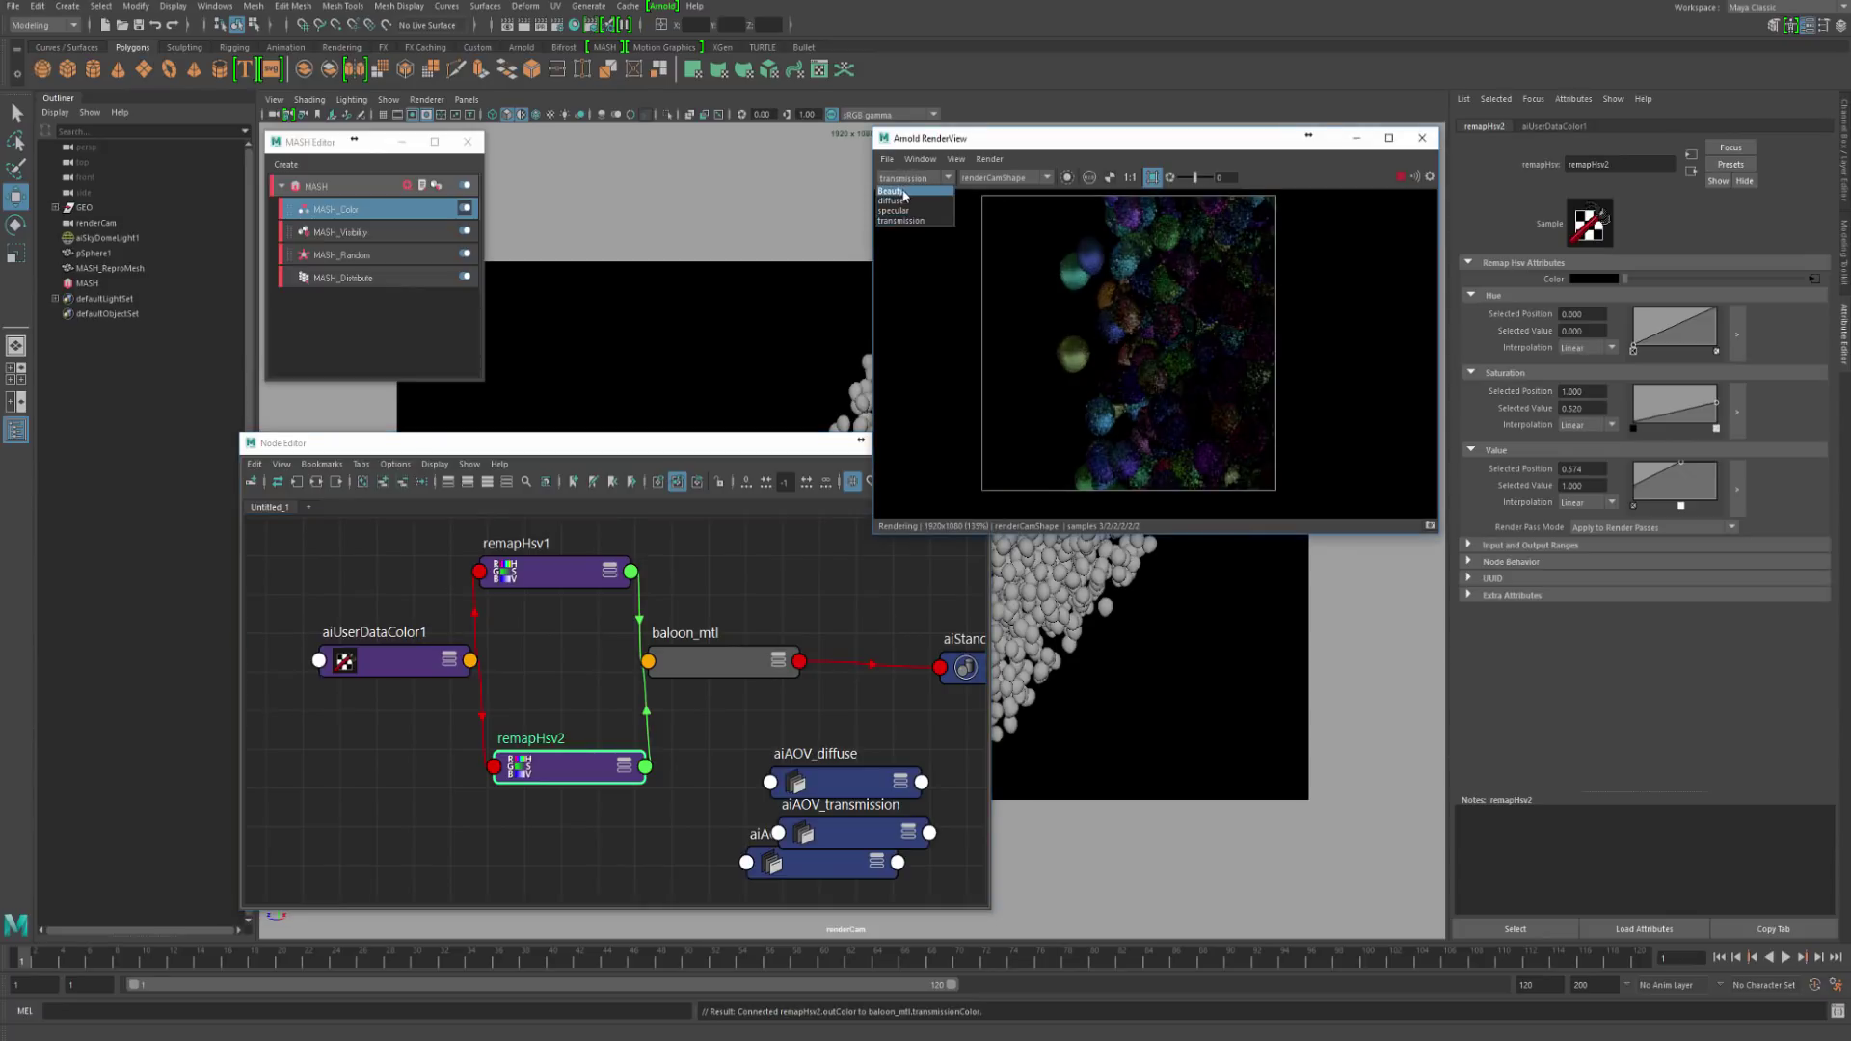
pyautogui.click(911, 191)
pyautogui.moveTo(1262, 410); pyautogui.dragTo(1149, 398, button='middle')
pyautogui.keyDown('alt'); pyautogui.moveTo(1202, 396); pyautogui.dragTo(927, 276, button='right'); pyautogui.keyUp('alt')
pyautogui.keyDown('alt'); pyautogui.moveTo(1269, 405); pyautogui.dragTo(832, 218, button='right'); pyautogui.keyUp('alt')
pyautogui.keyDown('alt'); pyautogui.moveTo(1268, 403); pyautogui.dragTo(848, 193, button='right'); pyautogui.keyUp('alt')
pyautogui.moveTo(1107, 397); pyautogui.dragTo(1101, 308, button='middle')
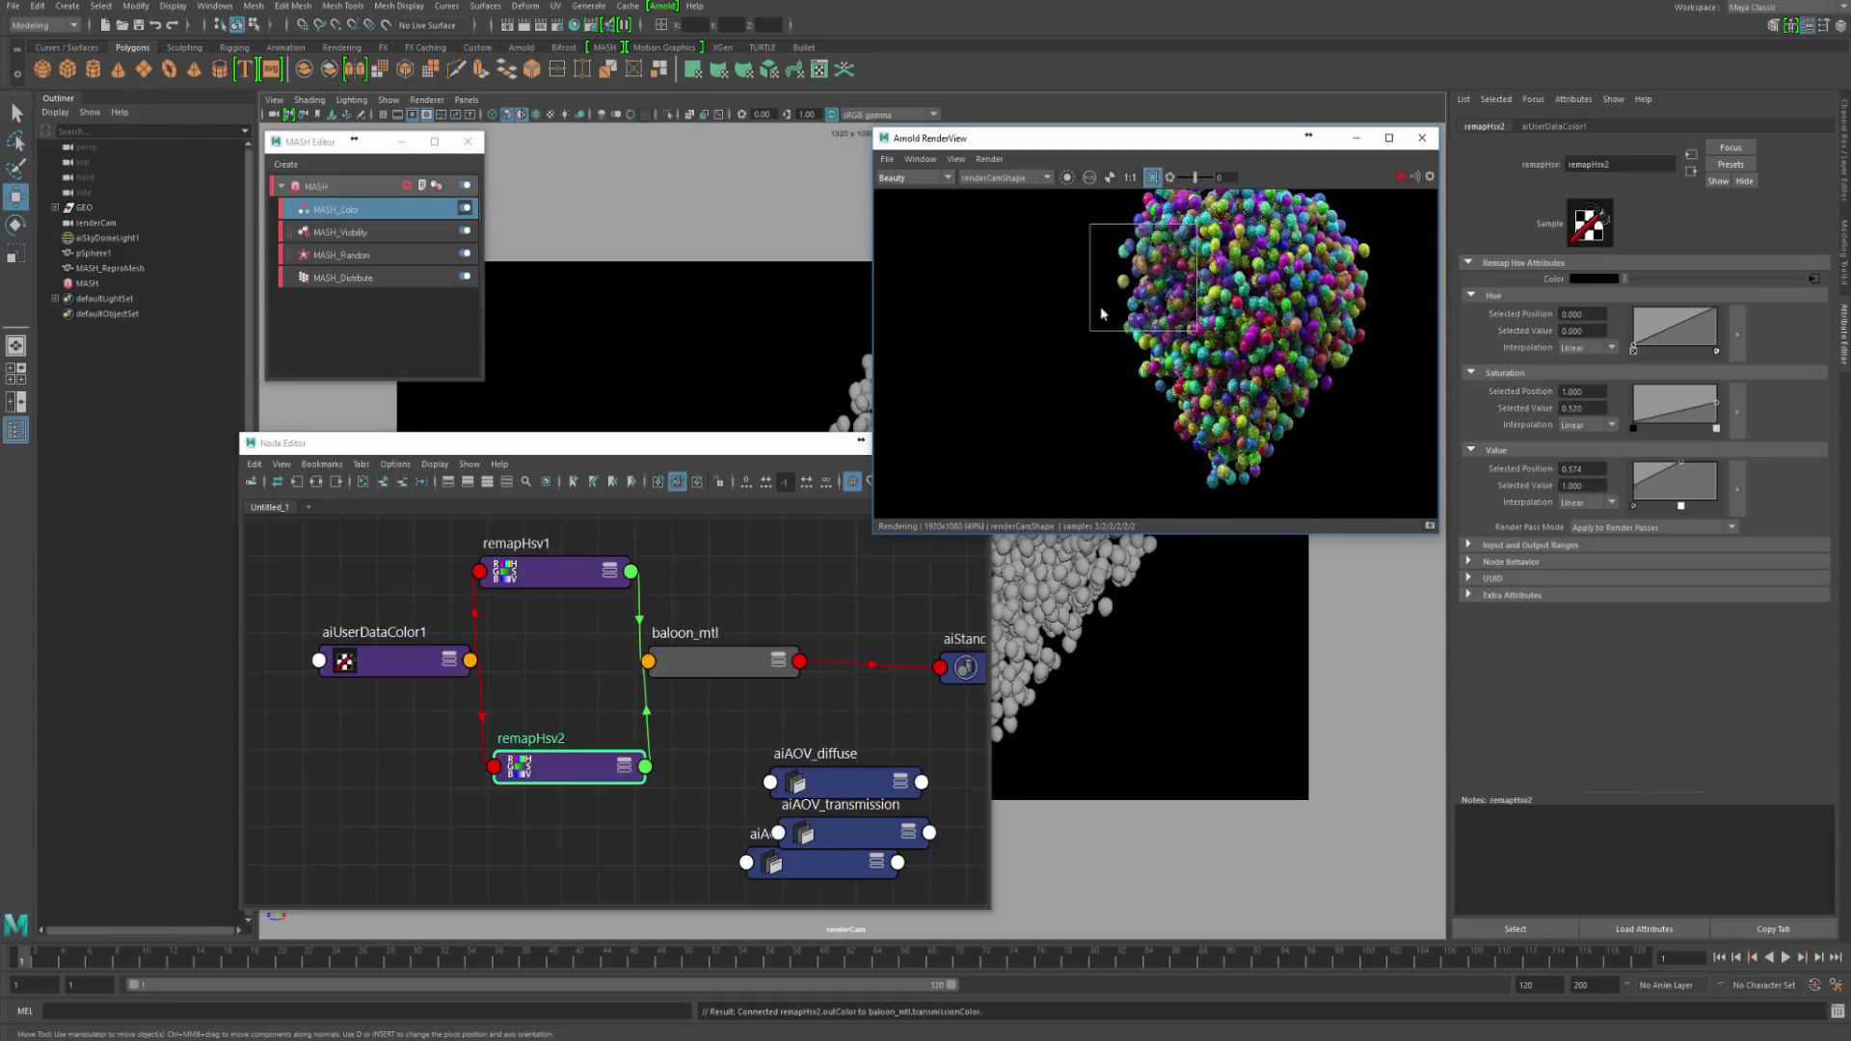
pyautogui.keyDown('alt'); pyautogui.moveTo(1138, 297); pyautogui.dragTo(704, 193, button='right'); pyautogui.keyUp('alt')
pyautogui.keyDown('alt'); pyautogui.moveTo(1169, 427); pyautogui.dragTo(1210, 444, button='middle'); pyautogui.keyUp('alt')
pyautogui.keyDown('alt'); pyautogui.moveTo(1209, 444); pyautogui.dragTo(979, 300, button='right'); pyautogui.keyUp('alt')
pyautogui.keyDown('alt'); pyautogui.moveTo(1183, 367); pyautogui.dragTo(1153, 411, button='middle'); pyautogui.keyUp('alt')
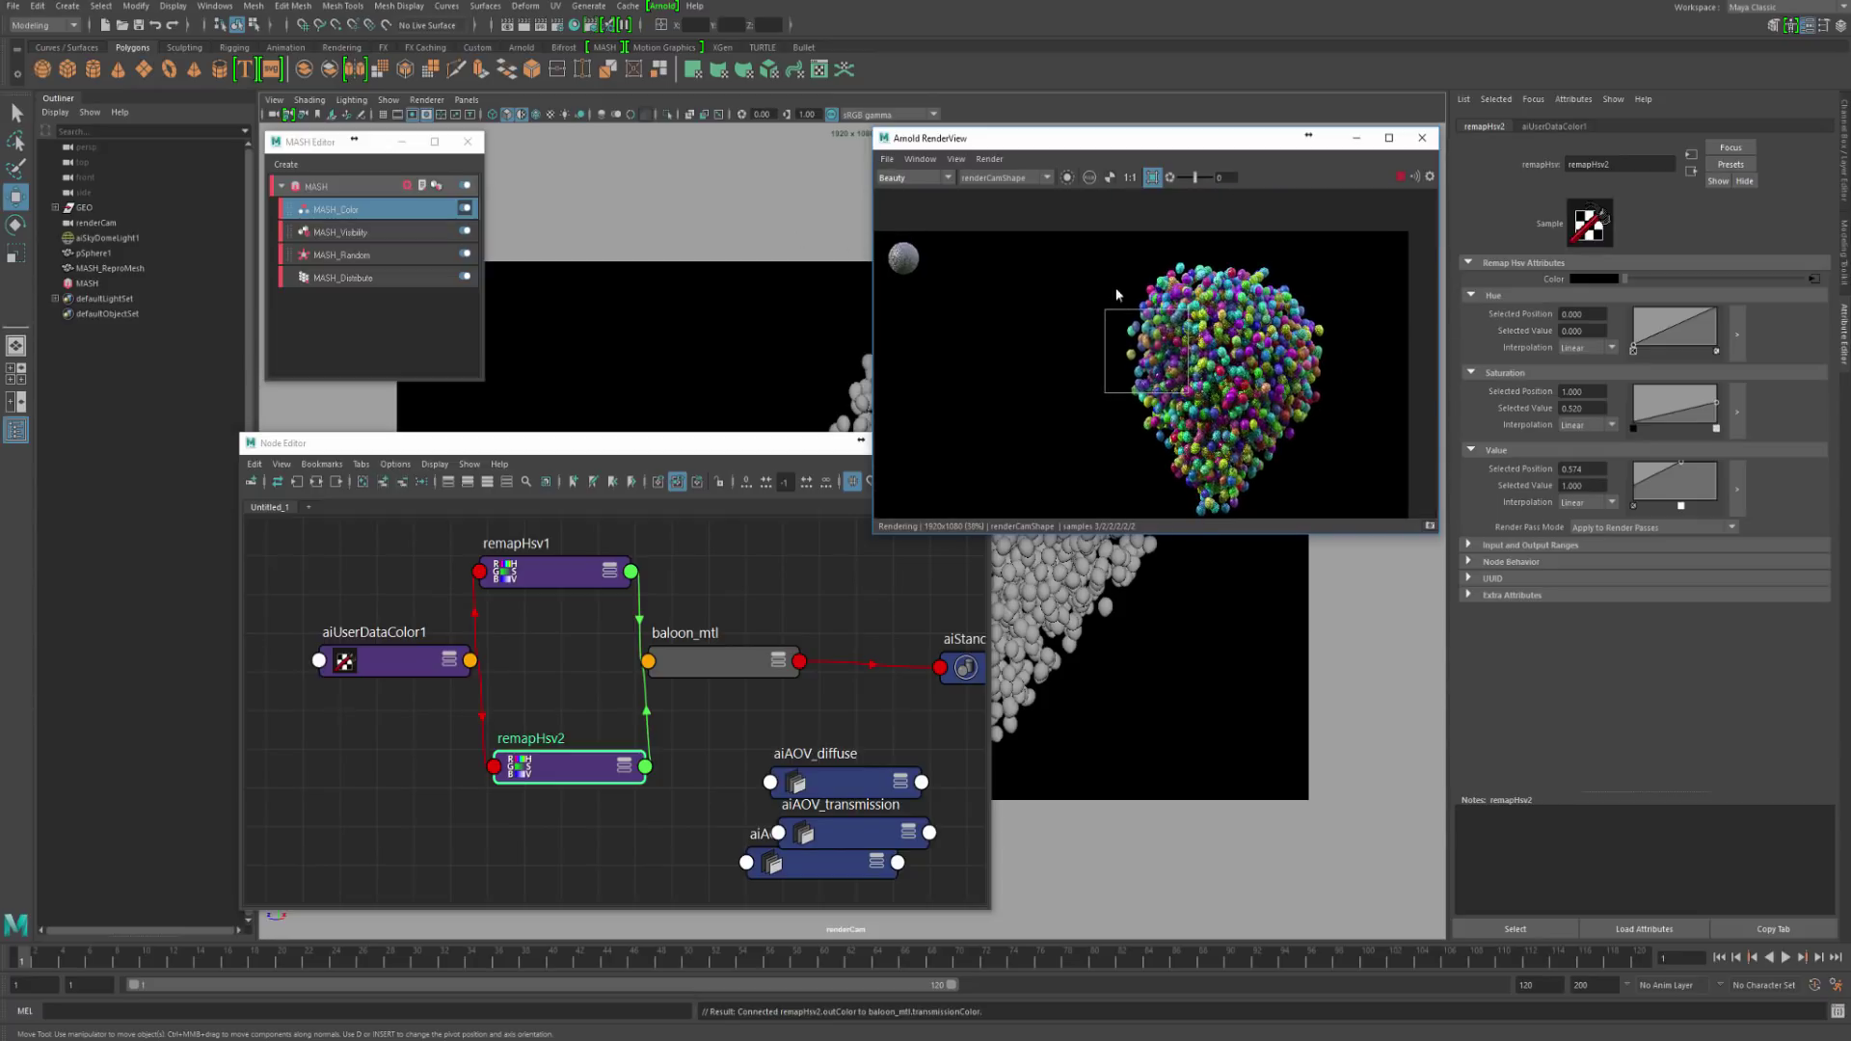
# Step: Remove the crop region from the render view and check the full balloon cluster in the Beauty render
pyautogui.click(1100, 315)
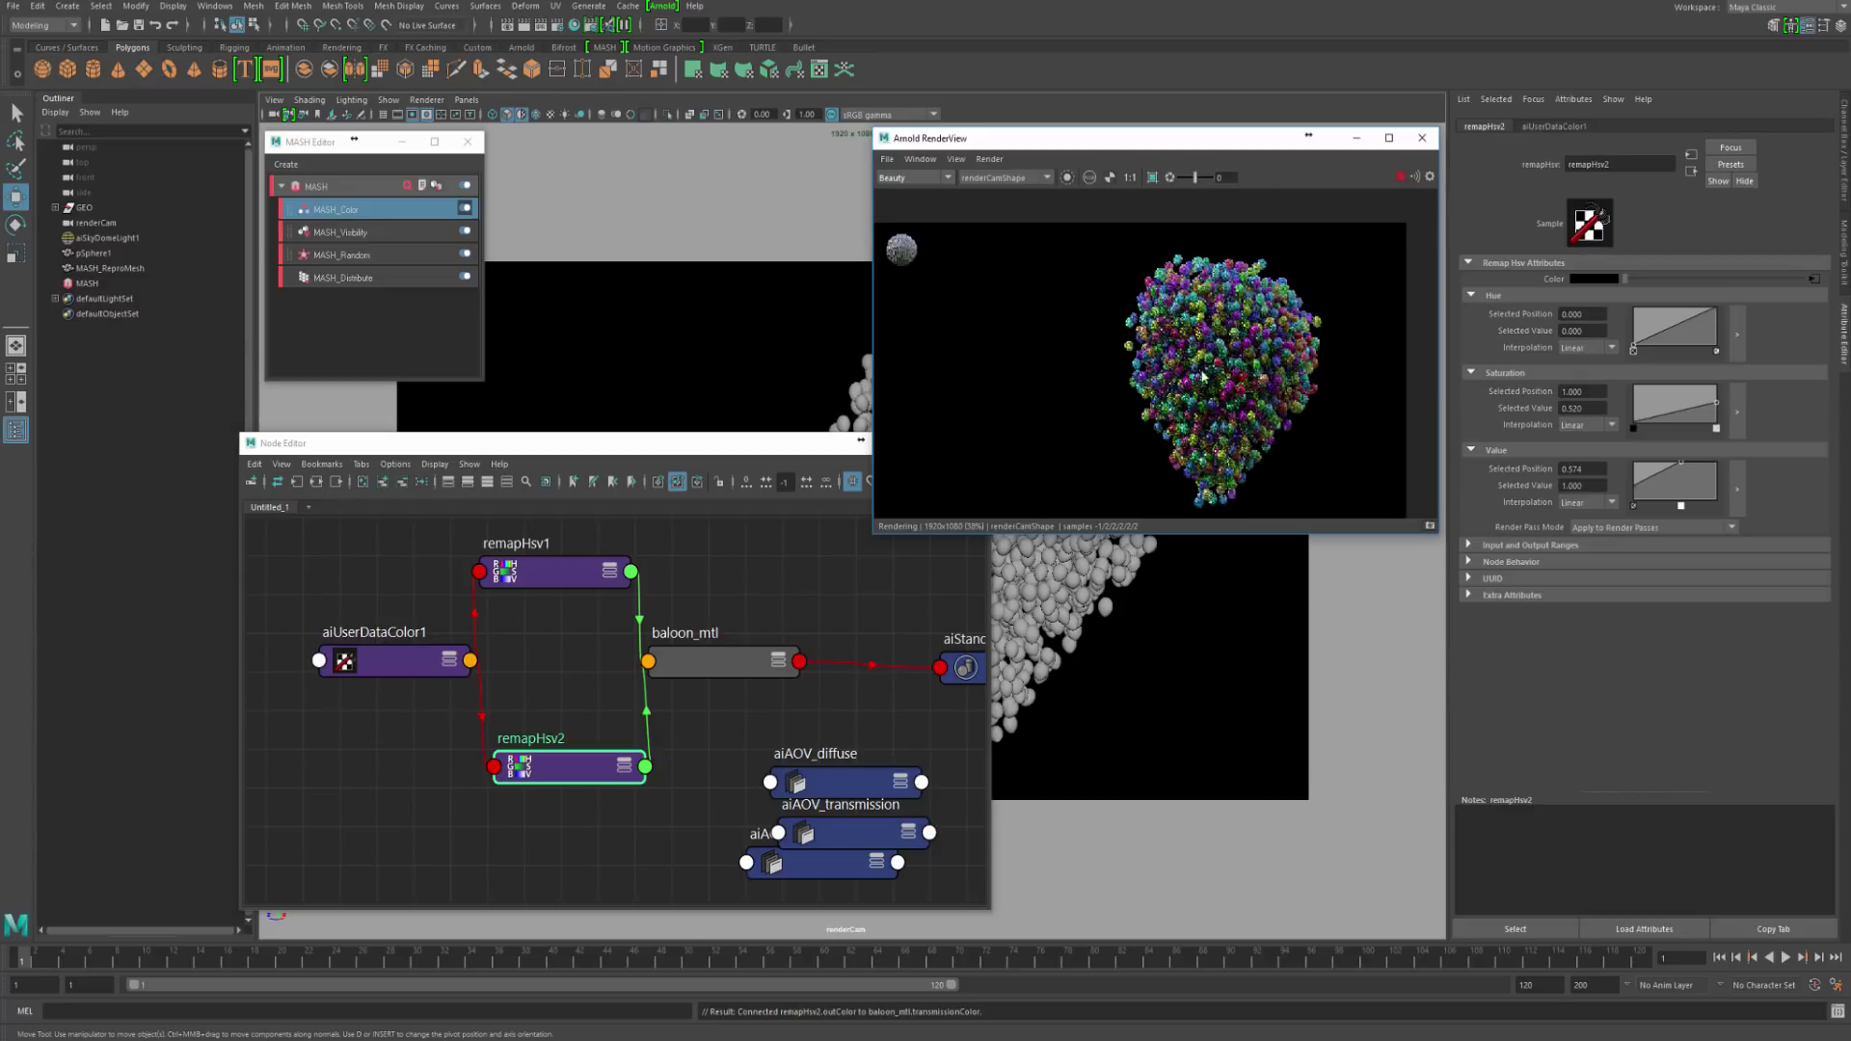
pyautogui.keyDown('alt'); pyautogui.moveTo(1202, 377); pyautogui.dragTo(1210, 365, button='middle'); pyautogui.keyUp('alt')
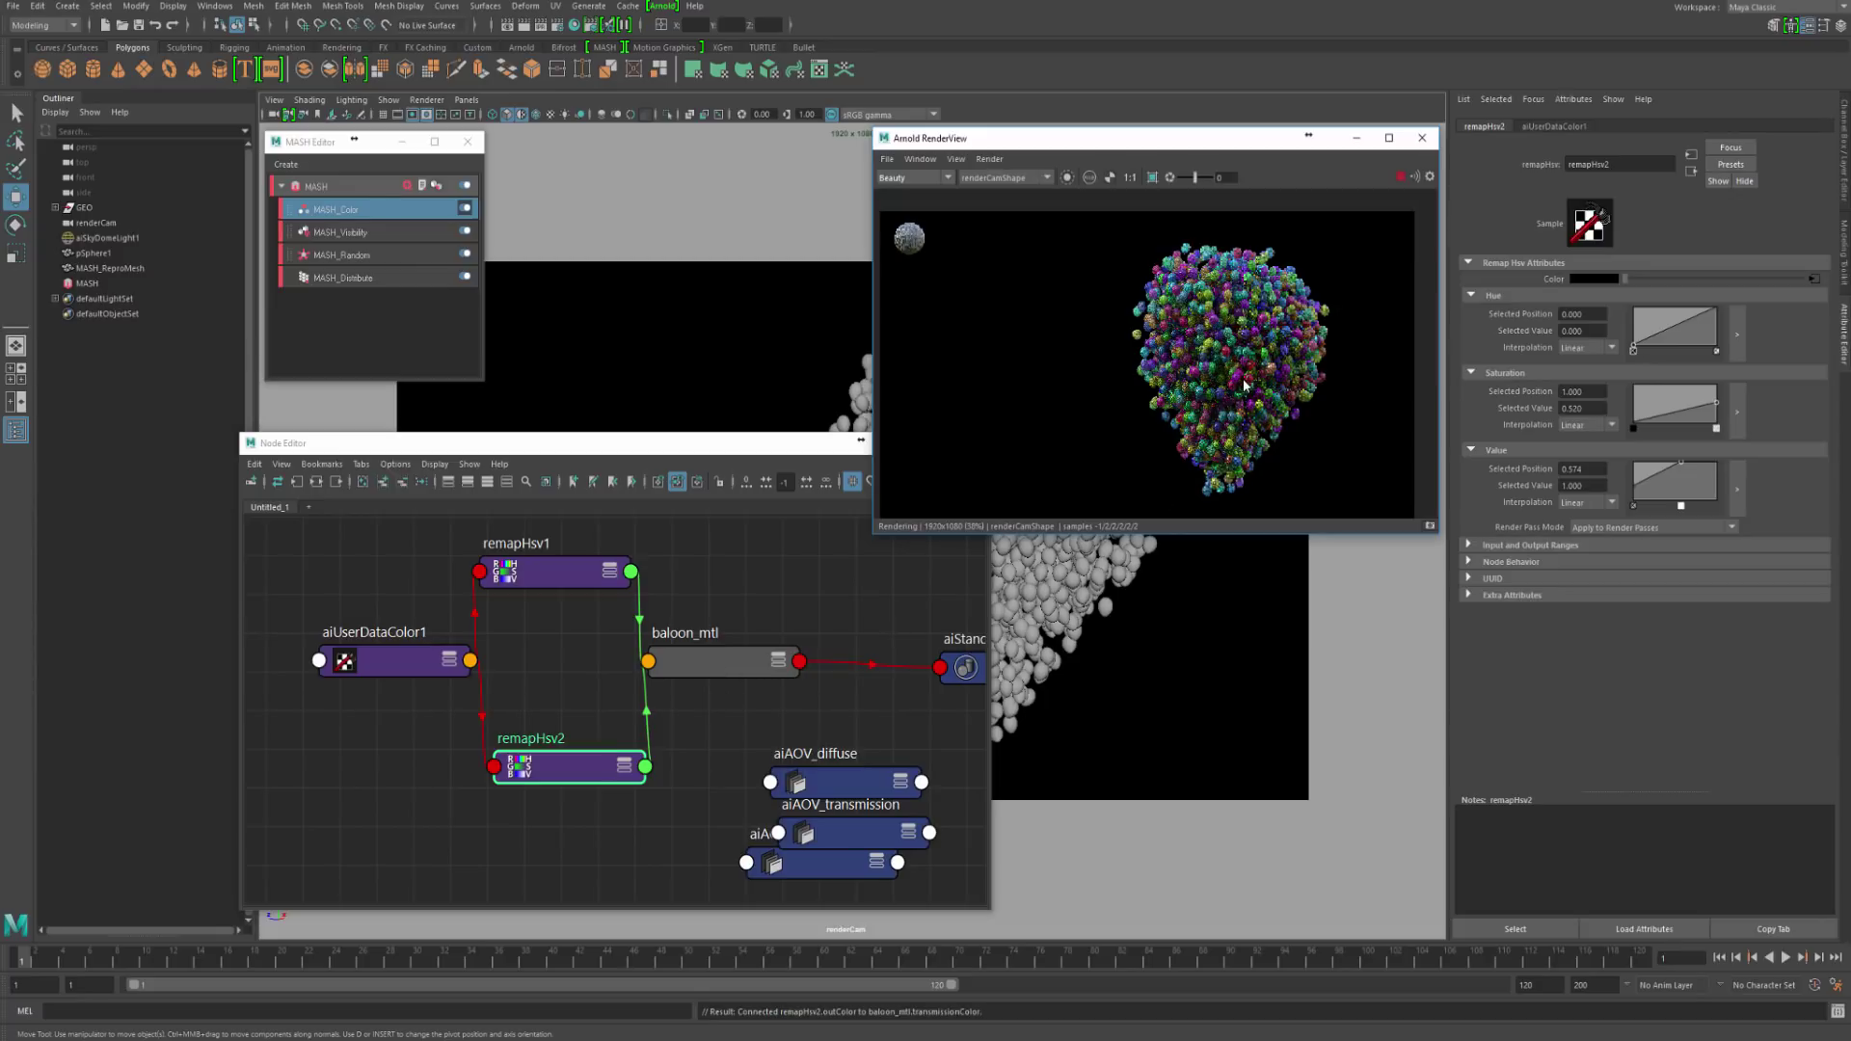
pyautogui.keyDown('alt'); pyautogui.moveTo(1244, 380); pyautogui.dragTo(1267, 368, button='middle'); pyautogui.keyUp('alt')
pyautogui.moveTo(1113, 436)
pyautogui.keyDown('alt'); pyautogui.mouseDown(button='middle')
pyautogui.moveTo(1093, 428)
pyautogui.moveTo(1122, 449)
pyautogui.mouseUp(button='middle'); pyautogui.keyUp('alt')
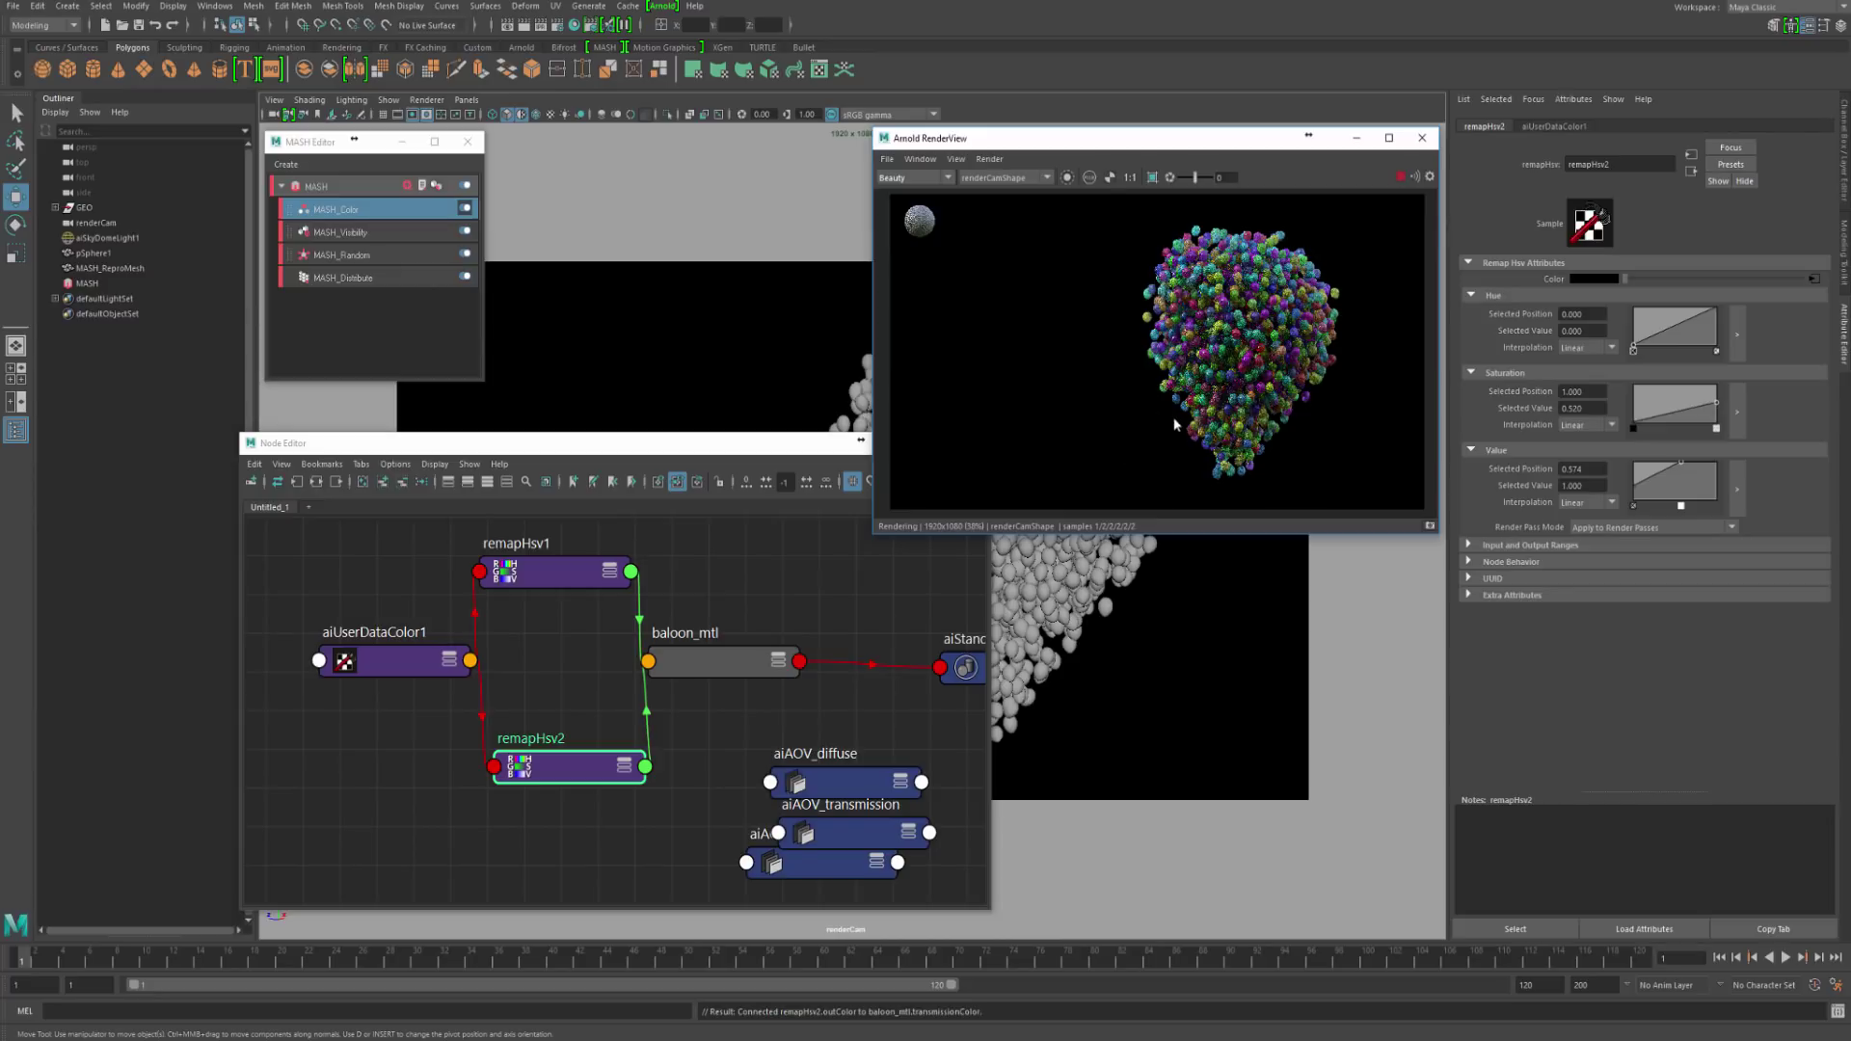
pyautogui.keyDown('alt'); pyautogui.moveTo(1161, 417); pyautogui.dragTo(1176, 416, button='middle'); pyautogui.keyUp('alt')
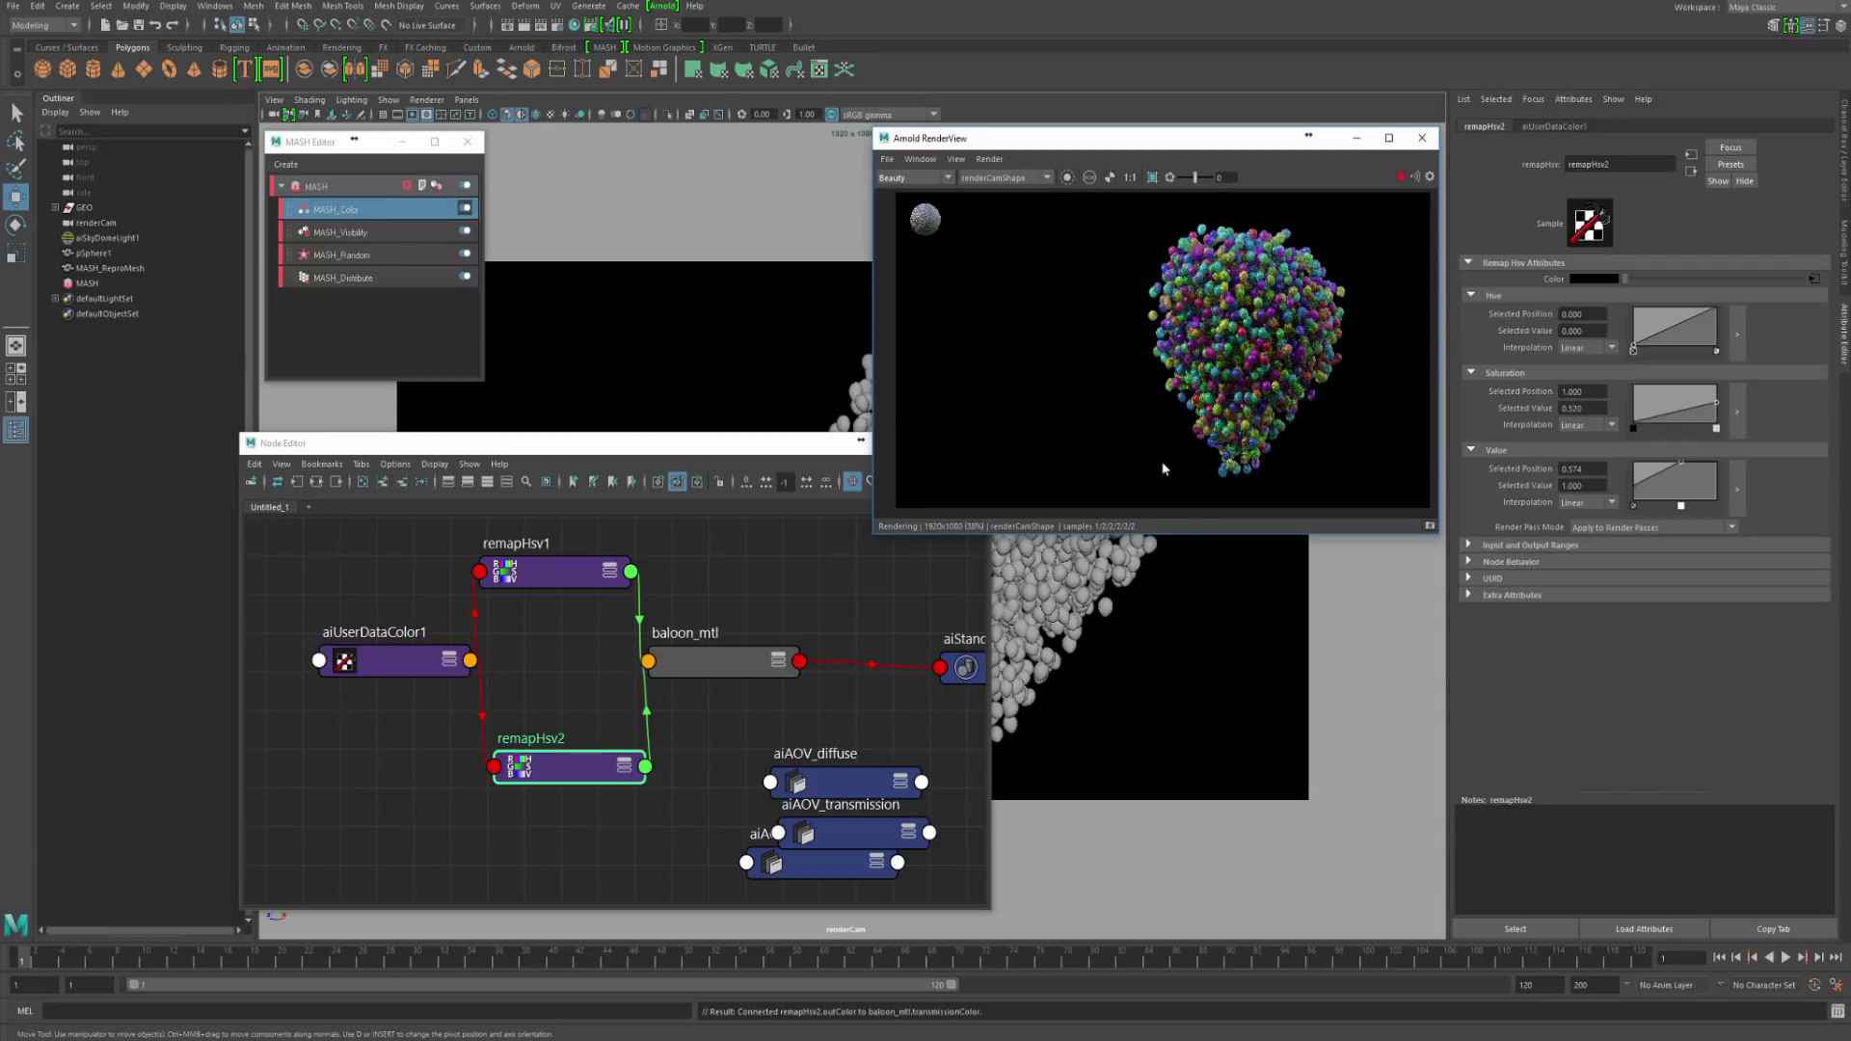
pyautogui.moveTo(1182, 451)
pyautogui.mouseDown()
pyautogui.moveTo(1126, 433)
pyautogui.moveTo(1182, 467)
pyautogui.mouseUp()
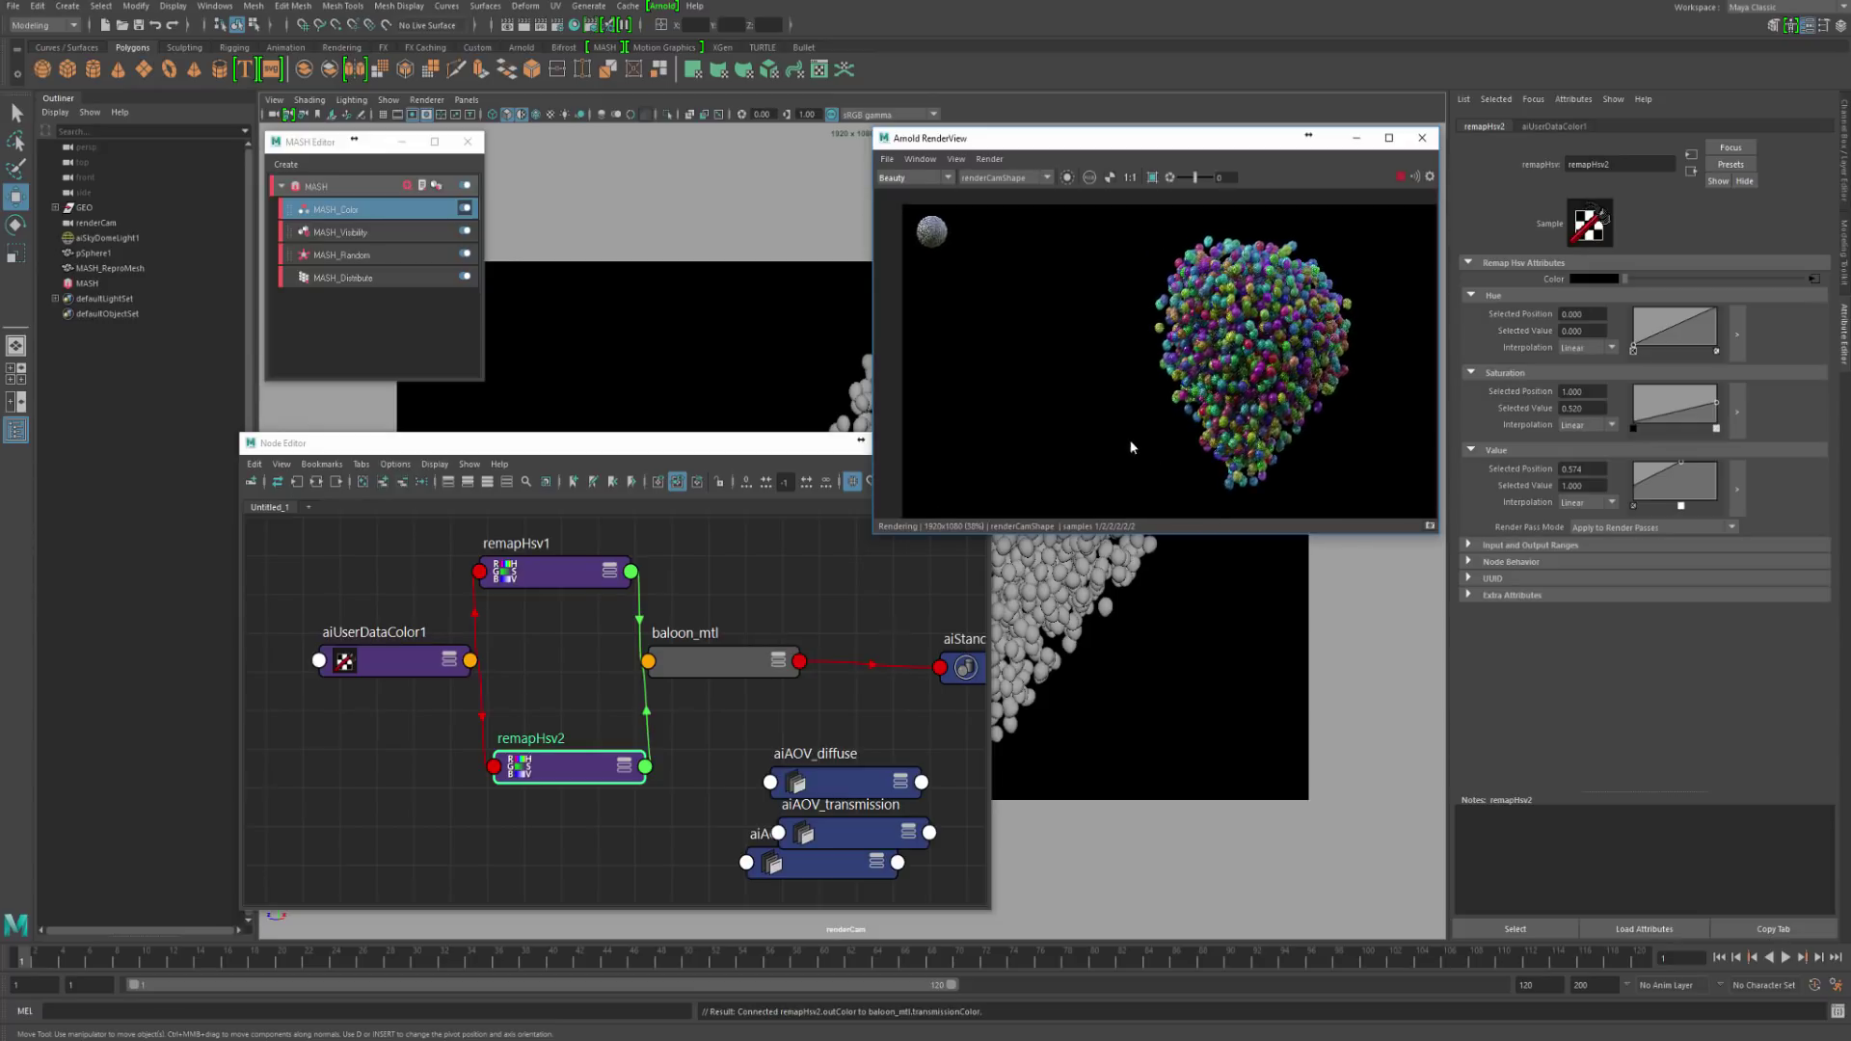